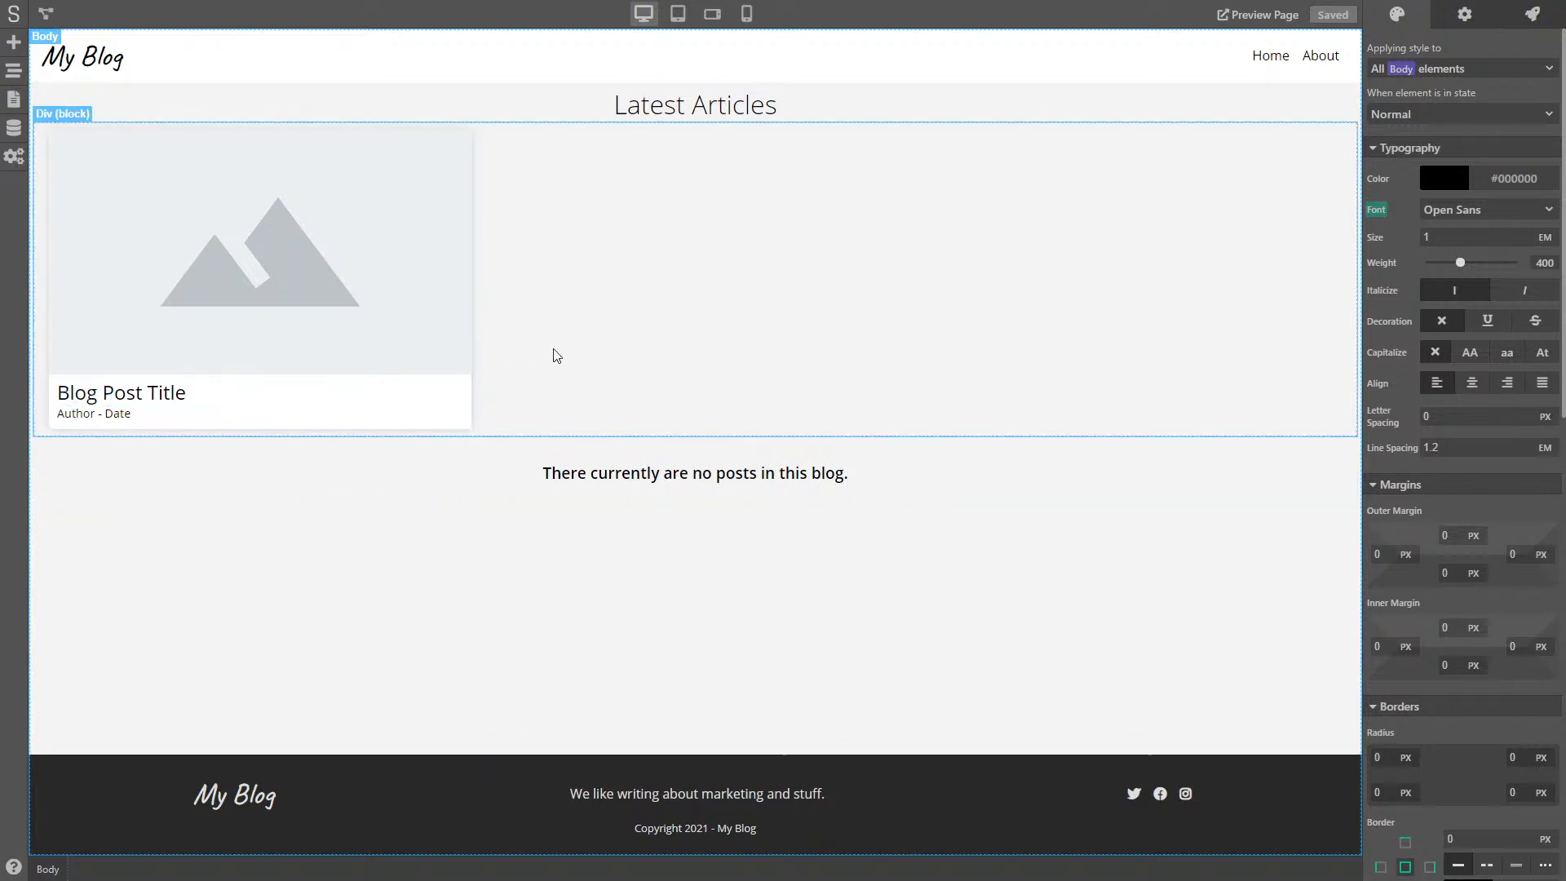
- Open the Blog Post page template (/post/*) from the Project Pages list
click(13, 99)
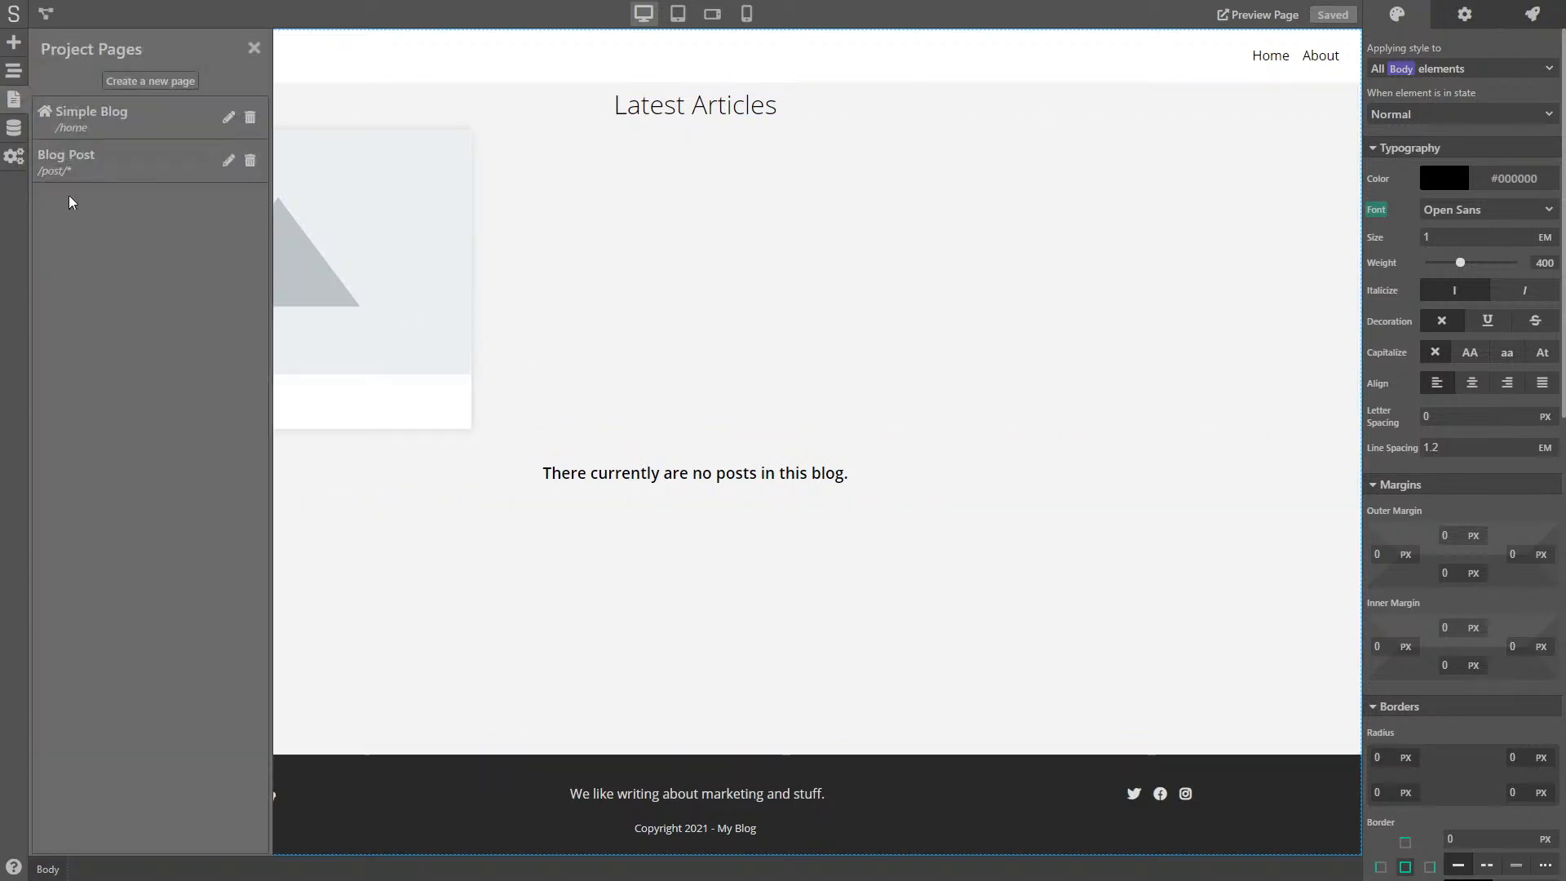
click(115, 164)
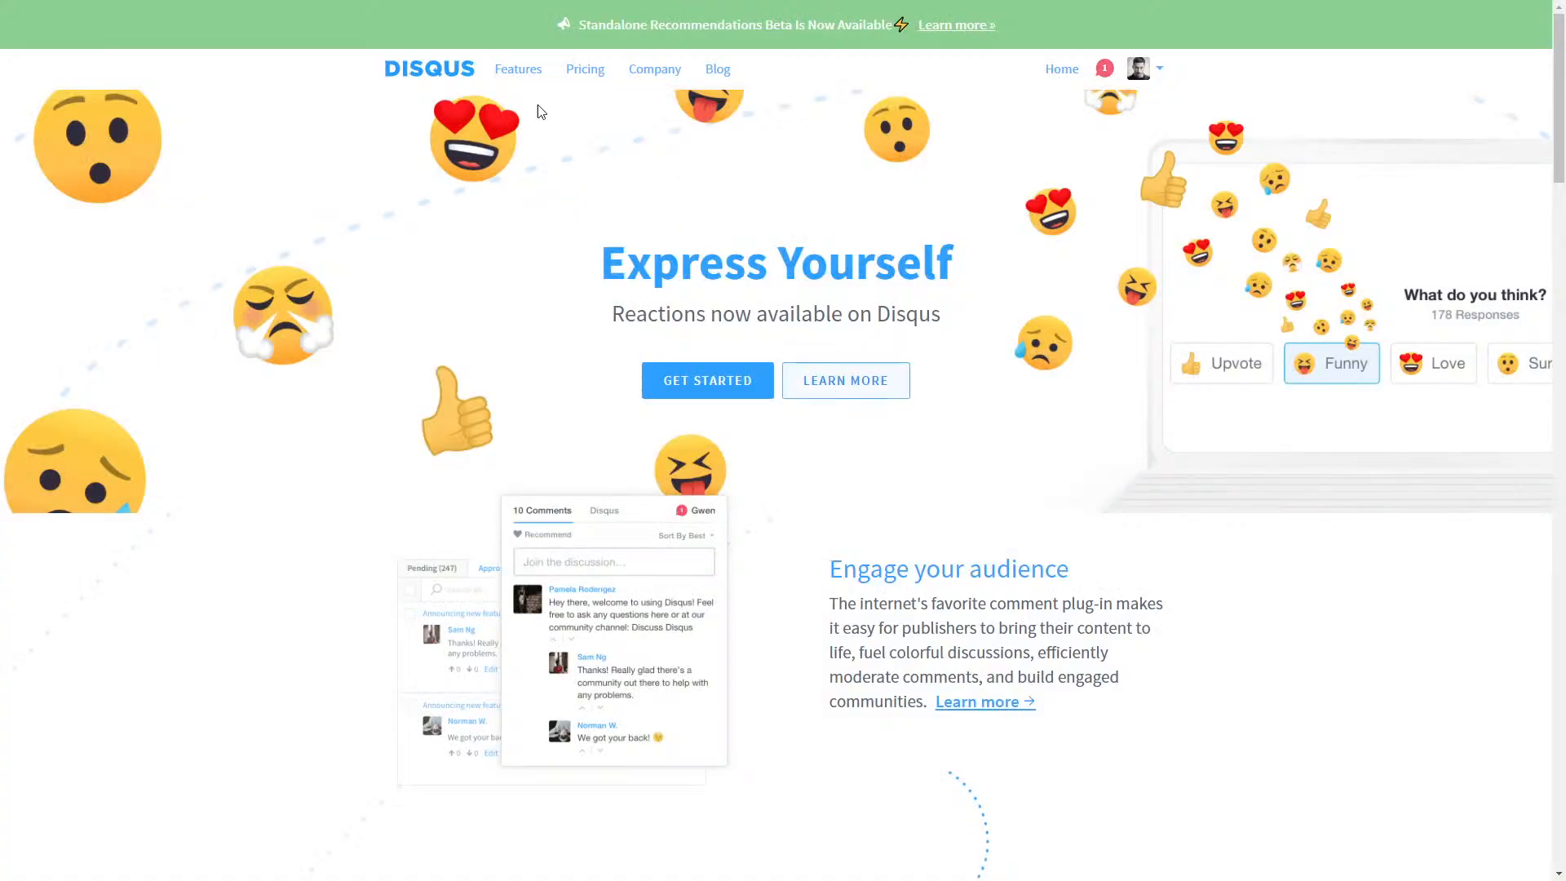
- Scroll the Disqus homepage, then switch to the live 'How to do branding' blog post
scroll(726, 453, down, 11)
scroll(728, 454, up, 12)
key(ctrl+Tab)
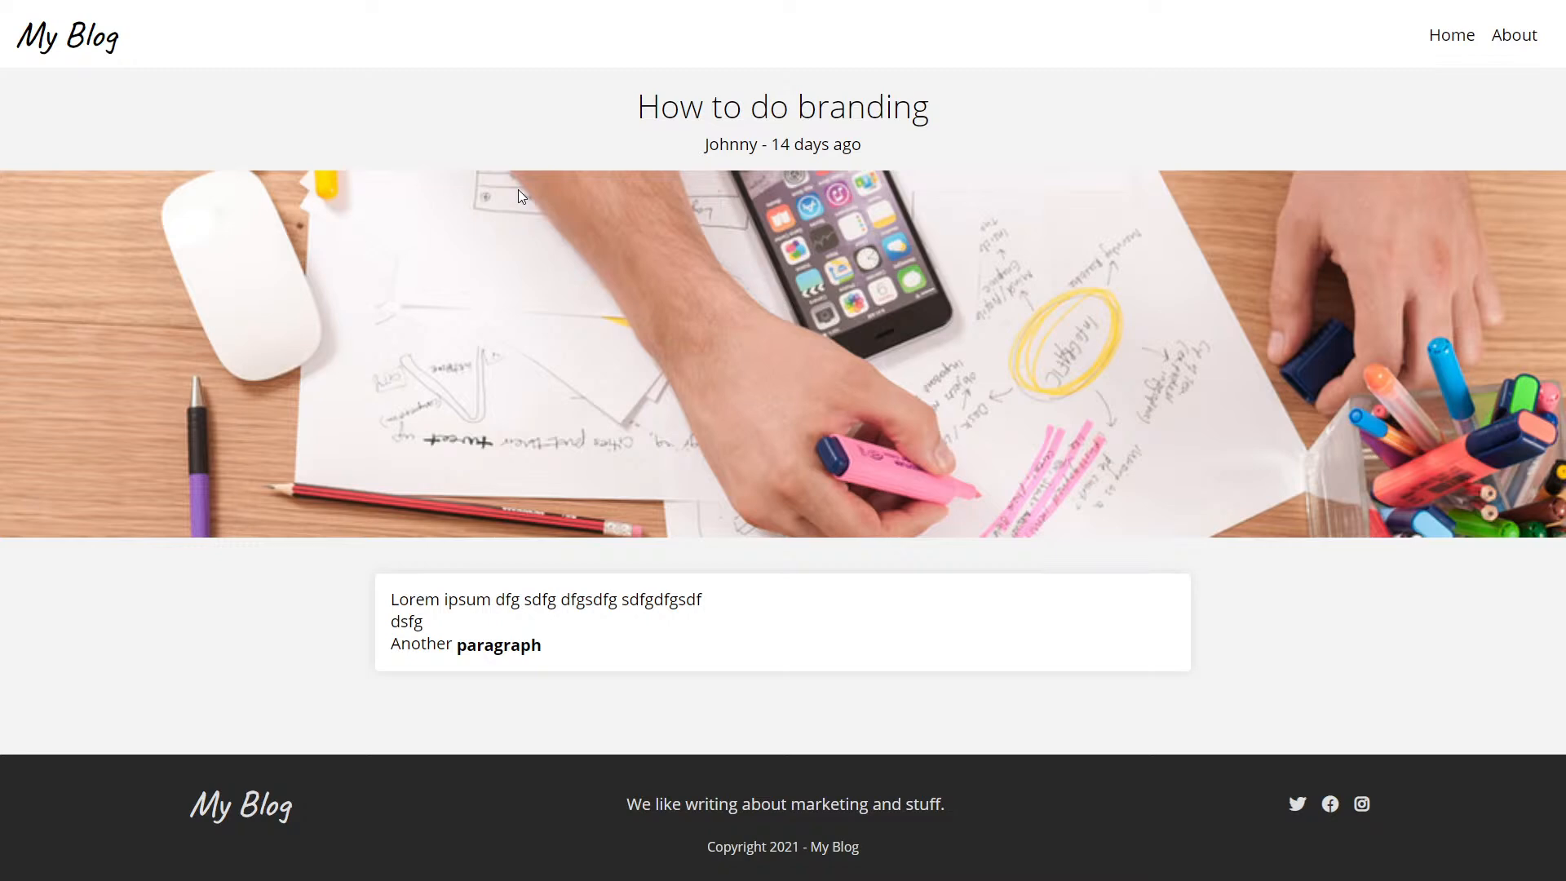
- Close the published post tab to get back to the Blog Post template editor
key(ctrl+w)
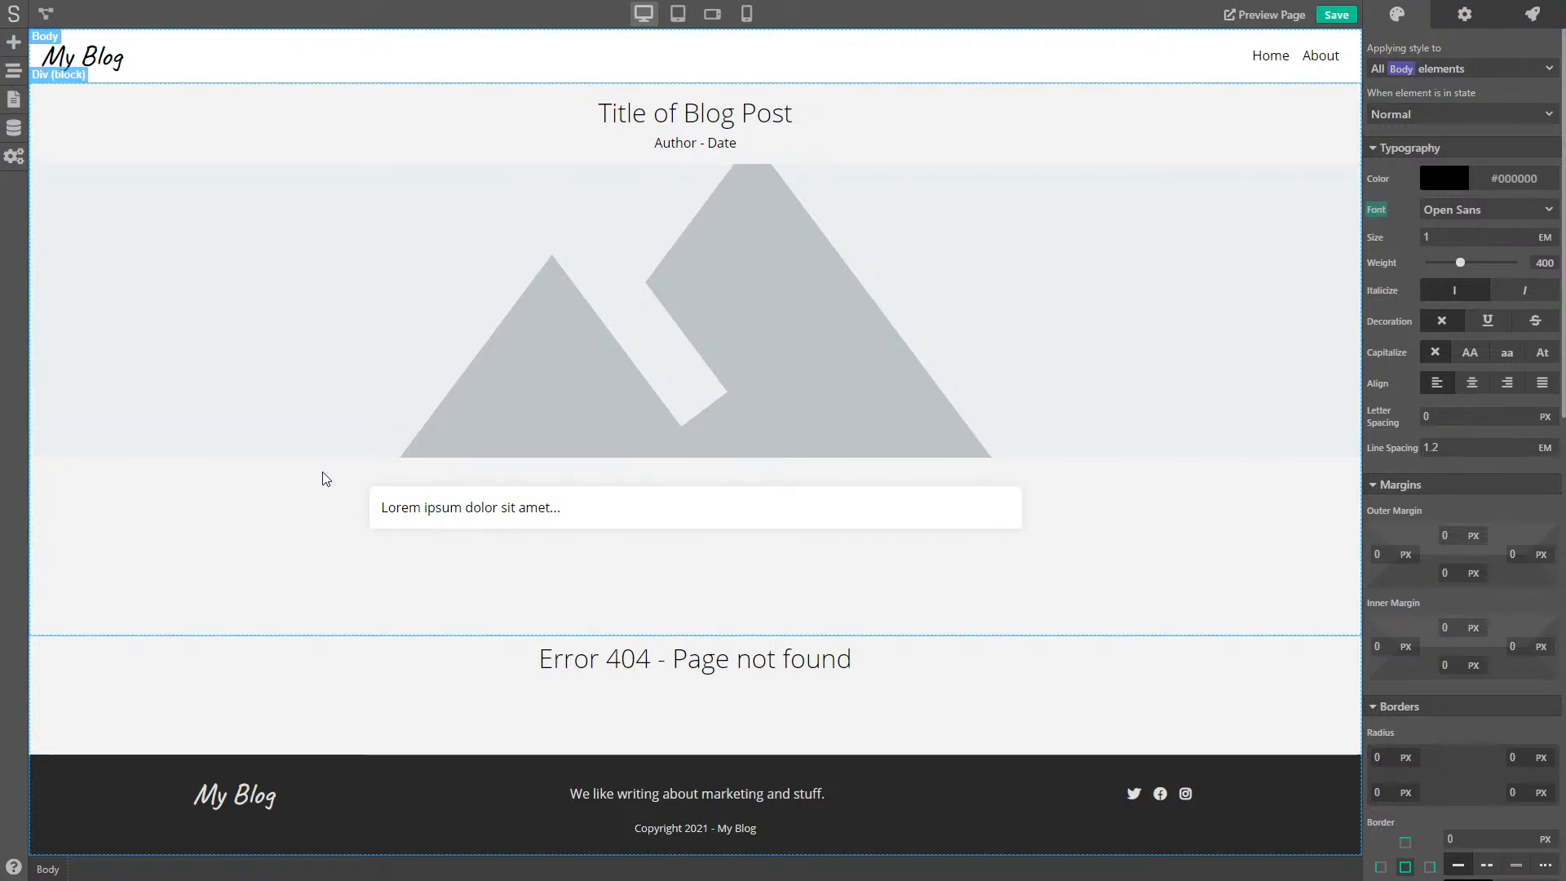
- View the Posts model's entries, 'The ABC of Marketing' and 'How to do branding', then go back
click(14, 129)
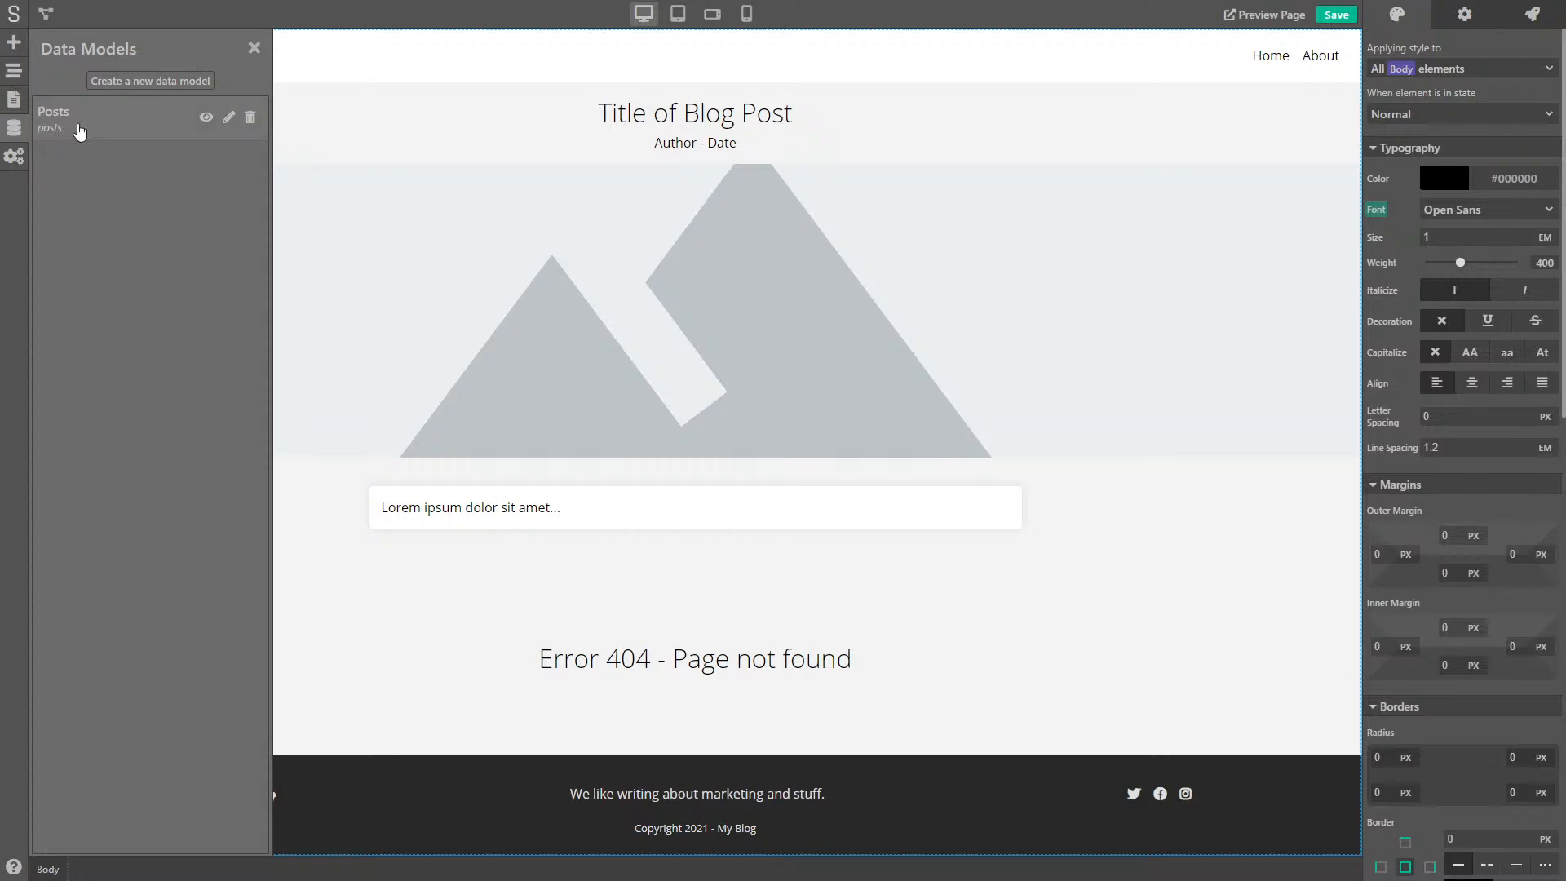
click(206, 116)
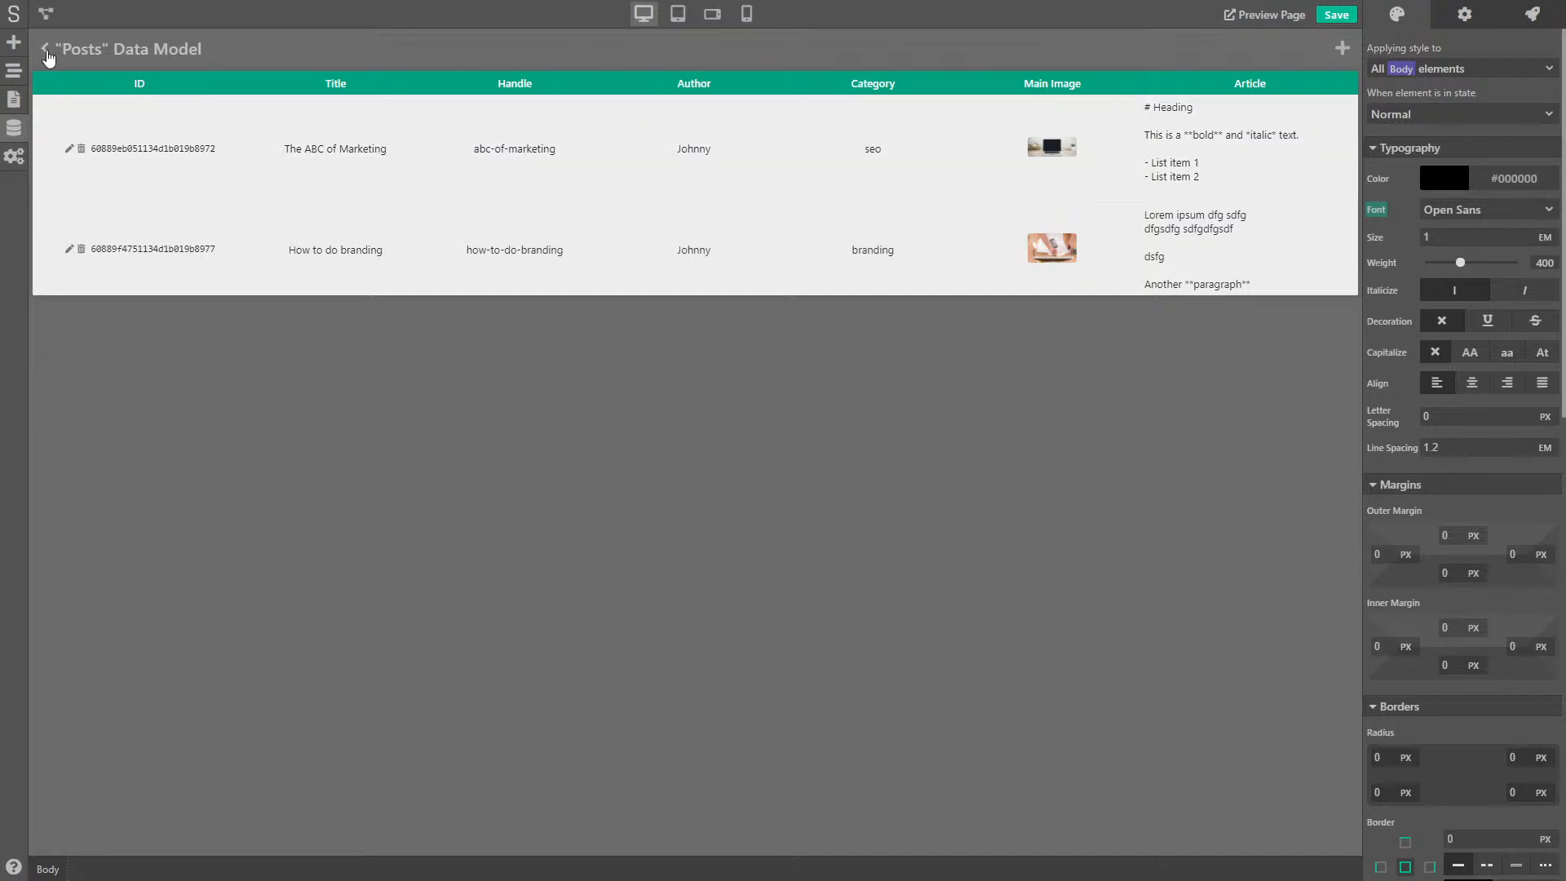
click(46, 50)
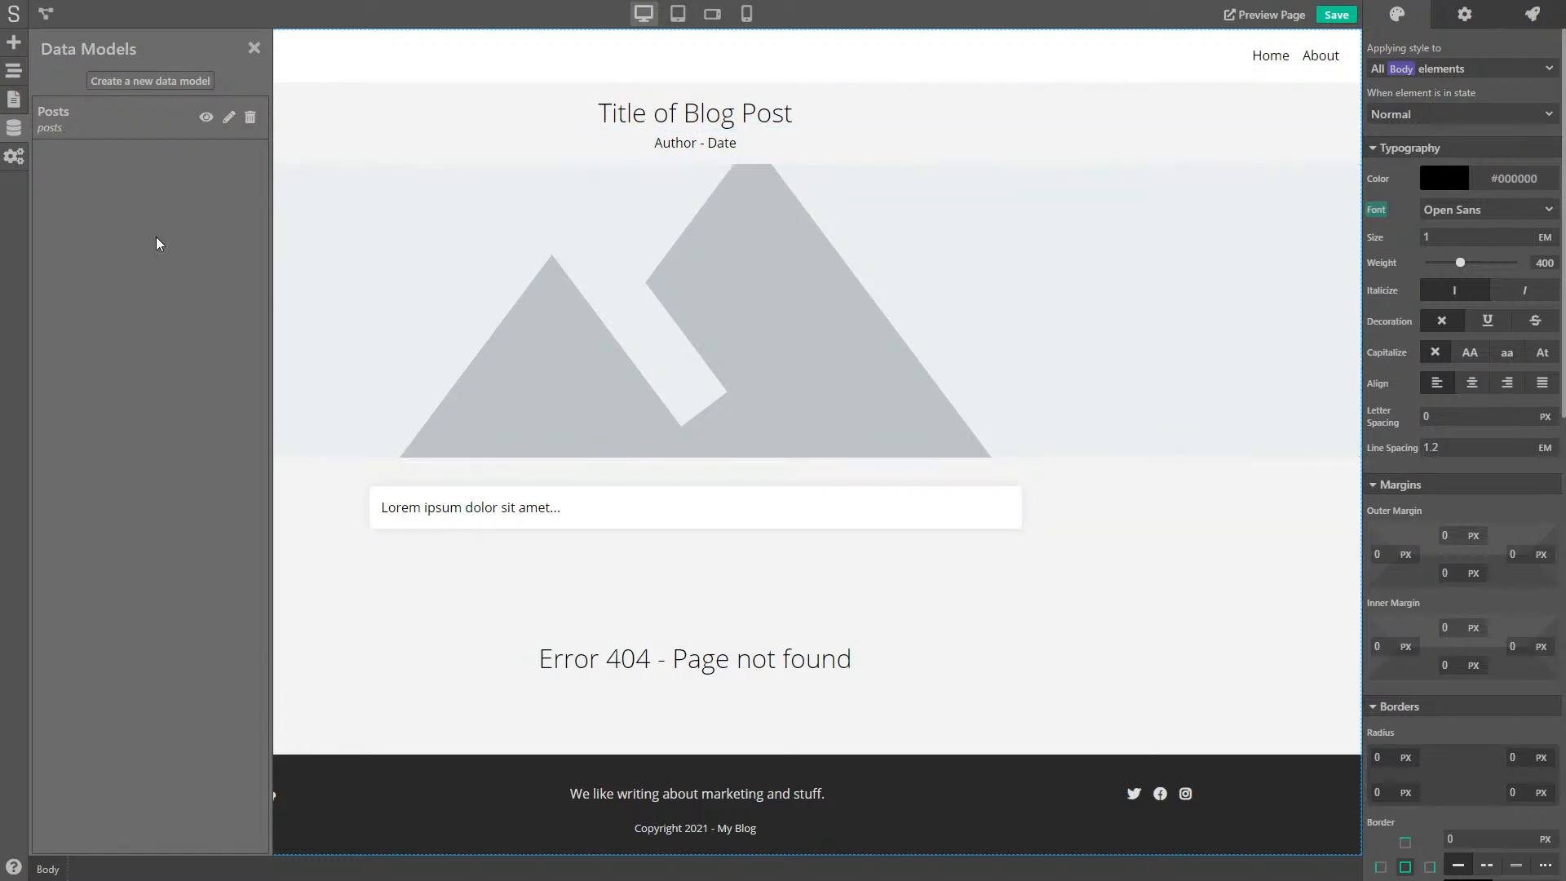
click(207, 119)
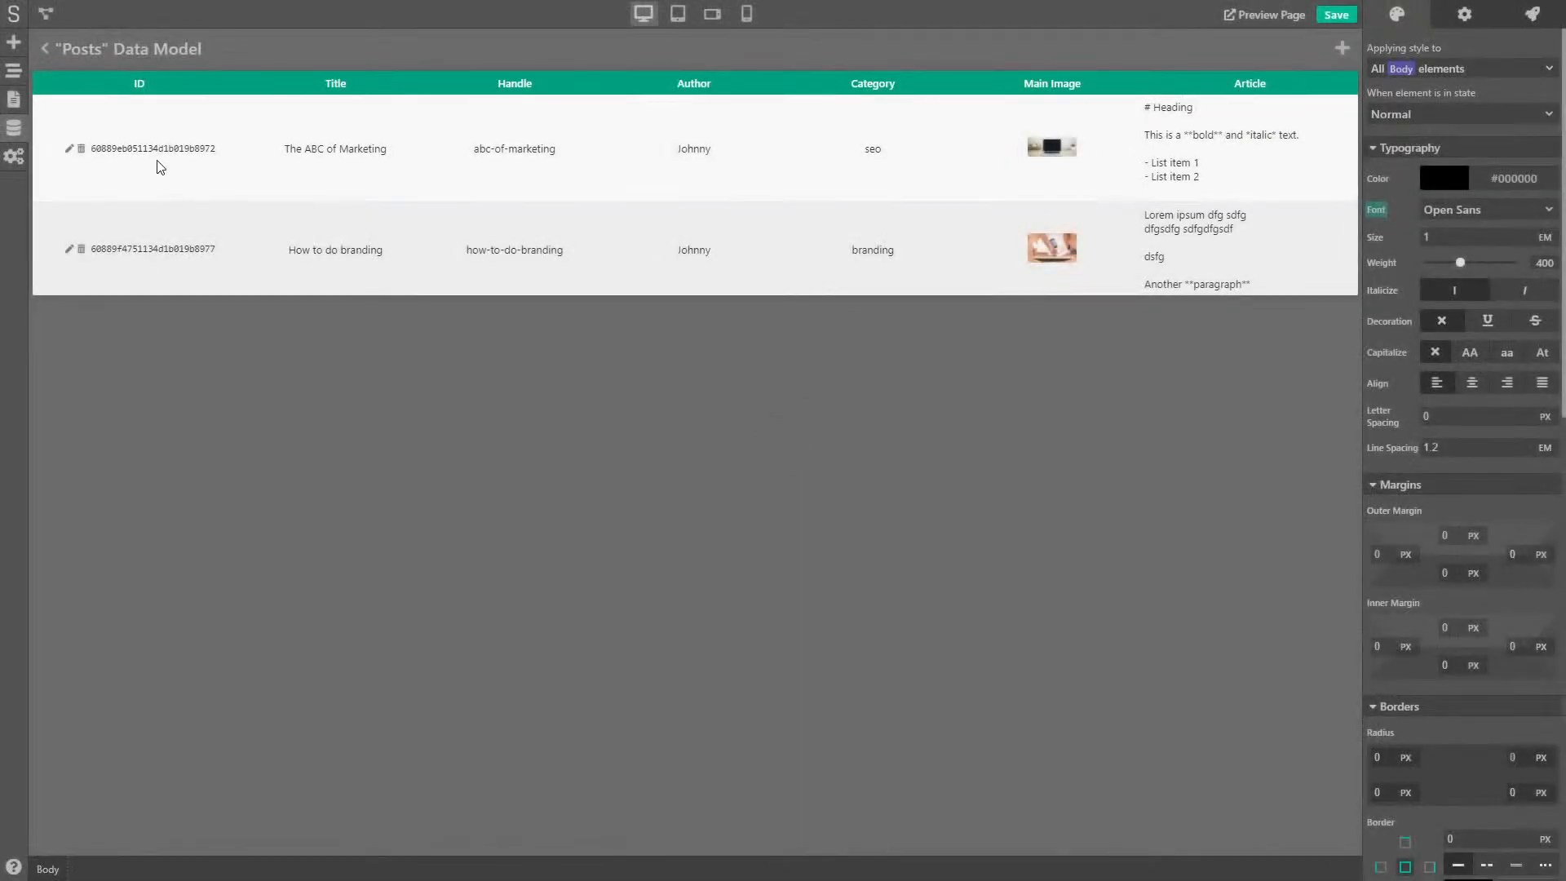
drag(97, 150, 140, 158)
click(229, 176)
drag(214, 150, 96, 160)
drag(470, 152, 570, 142)
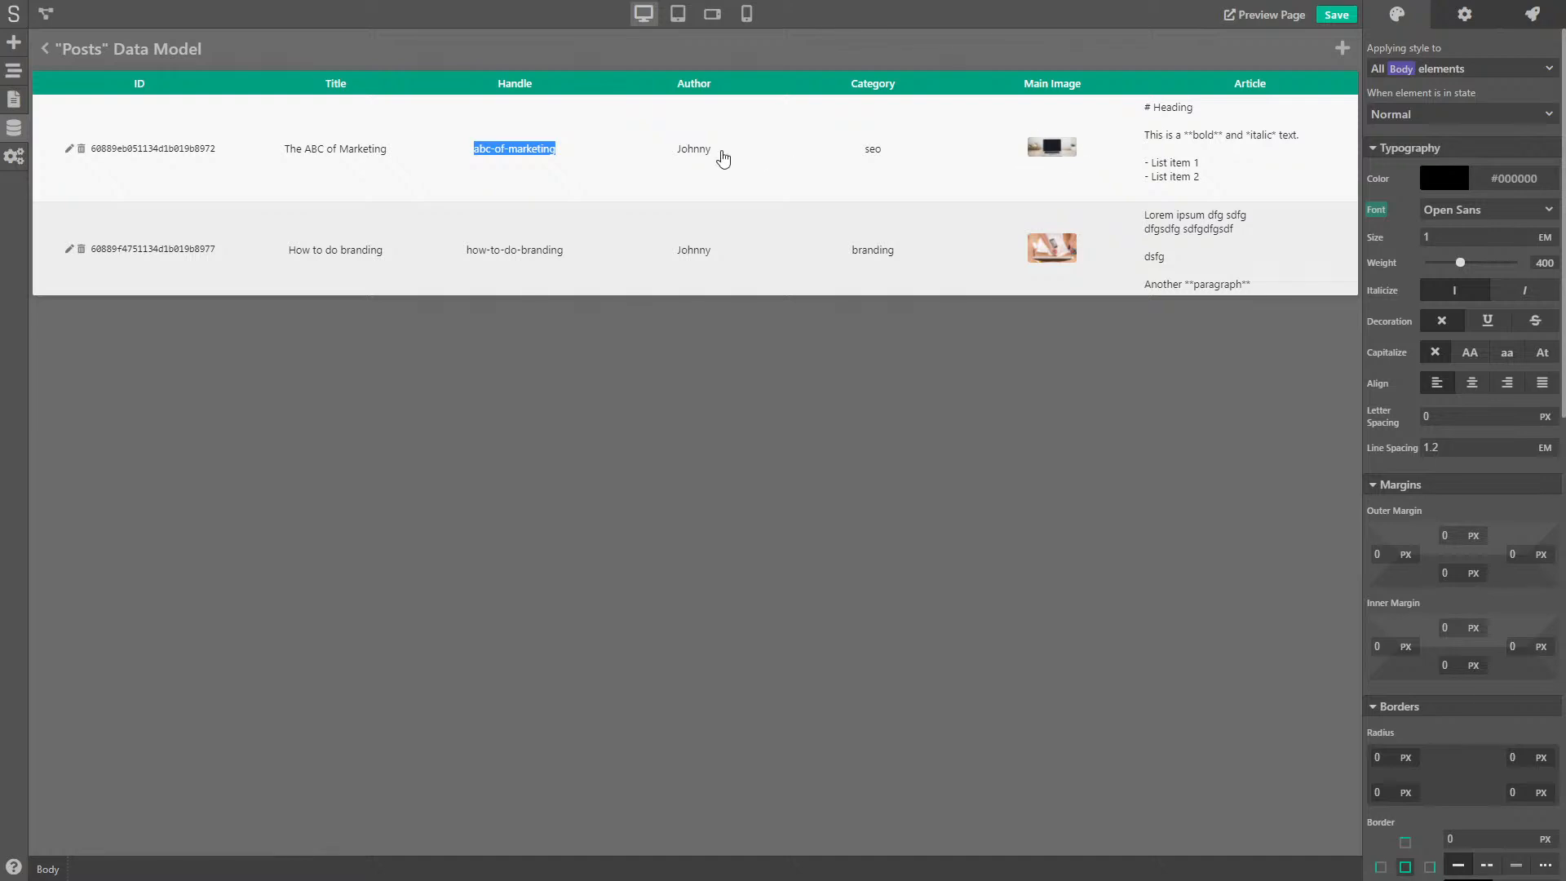
double_click(142, 150)
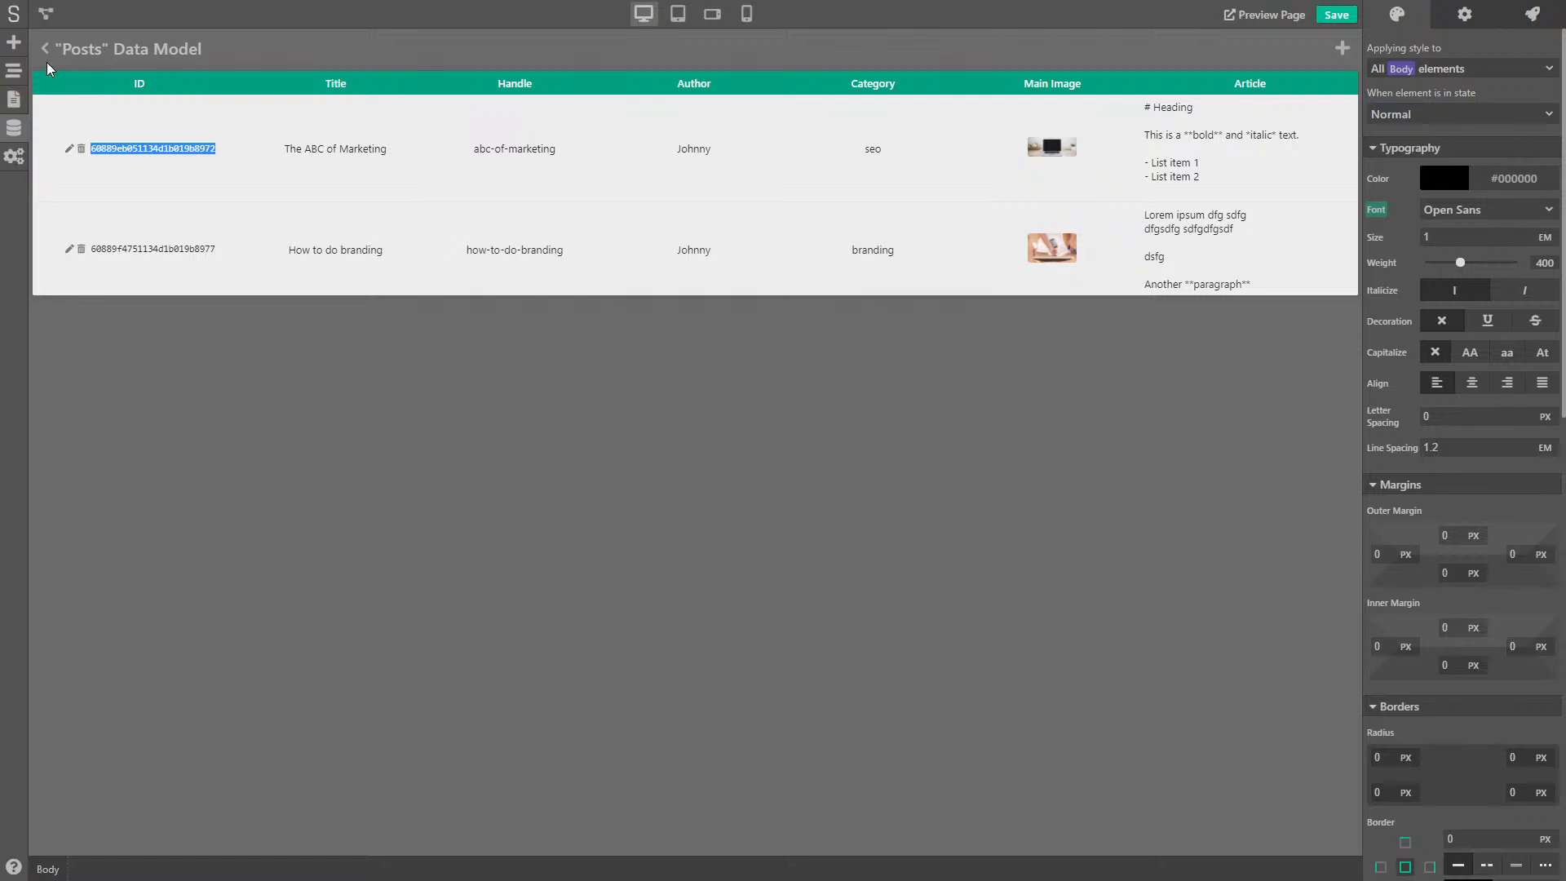
click(45, 52)
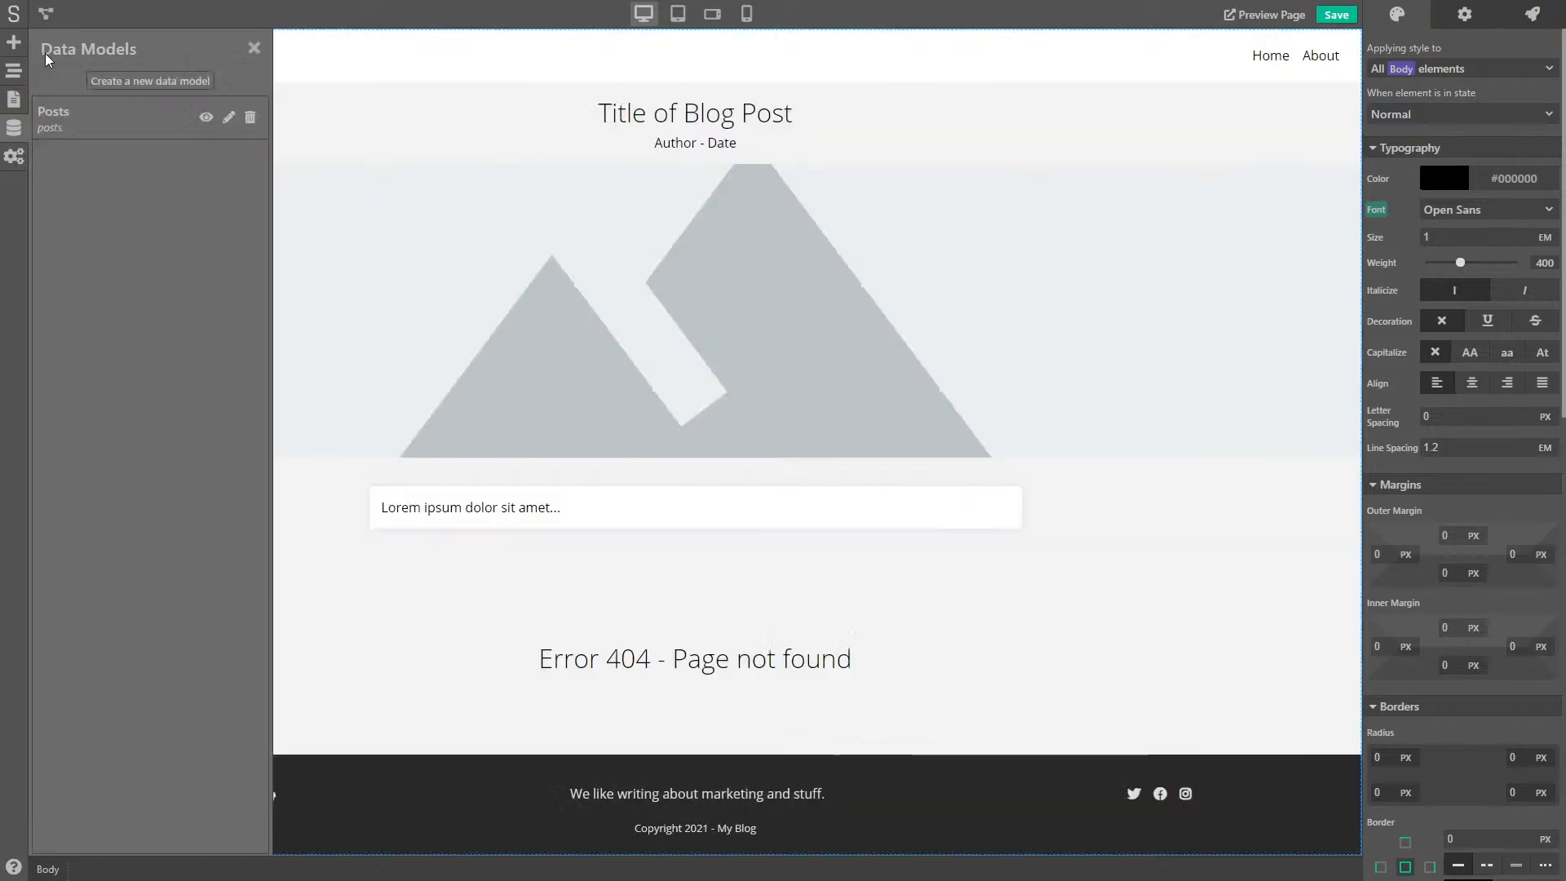
- Create a new data model named Comments
click(140, 84)
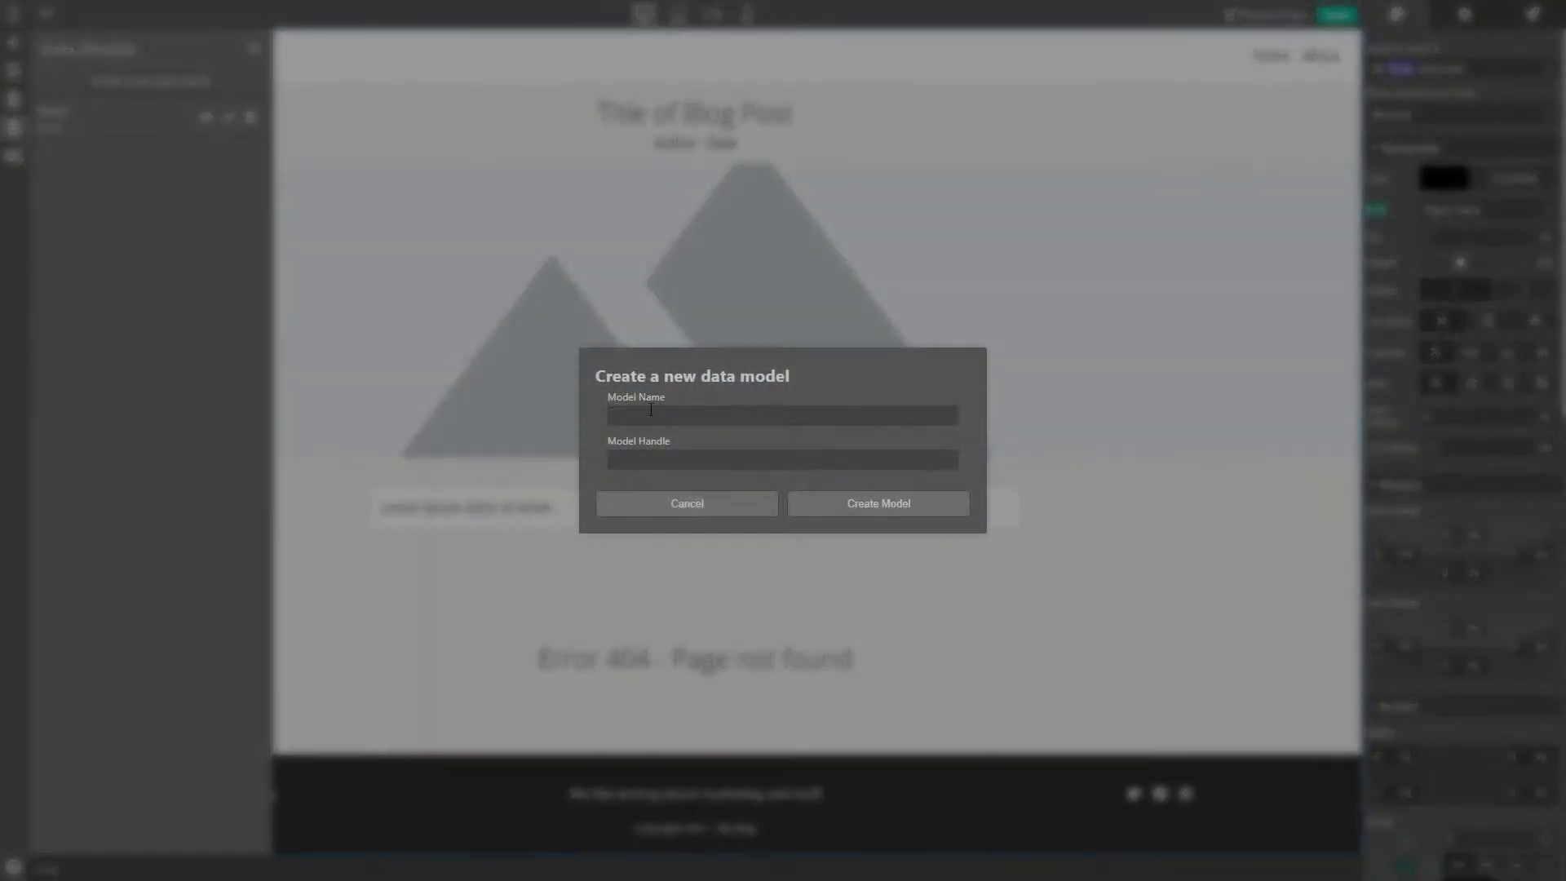
text(Comments)
click(895, 506)
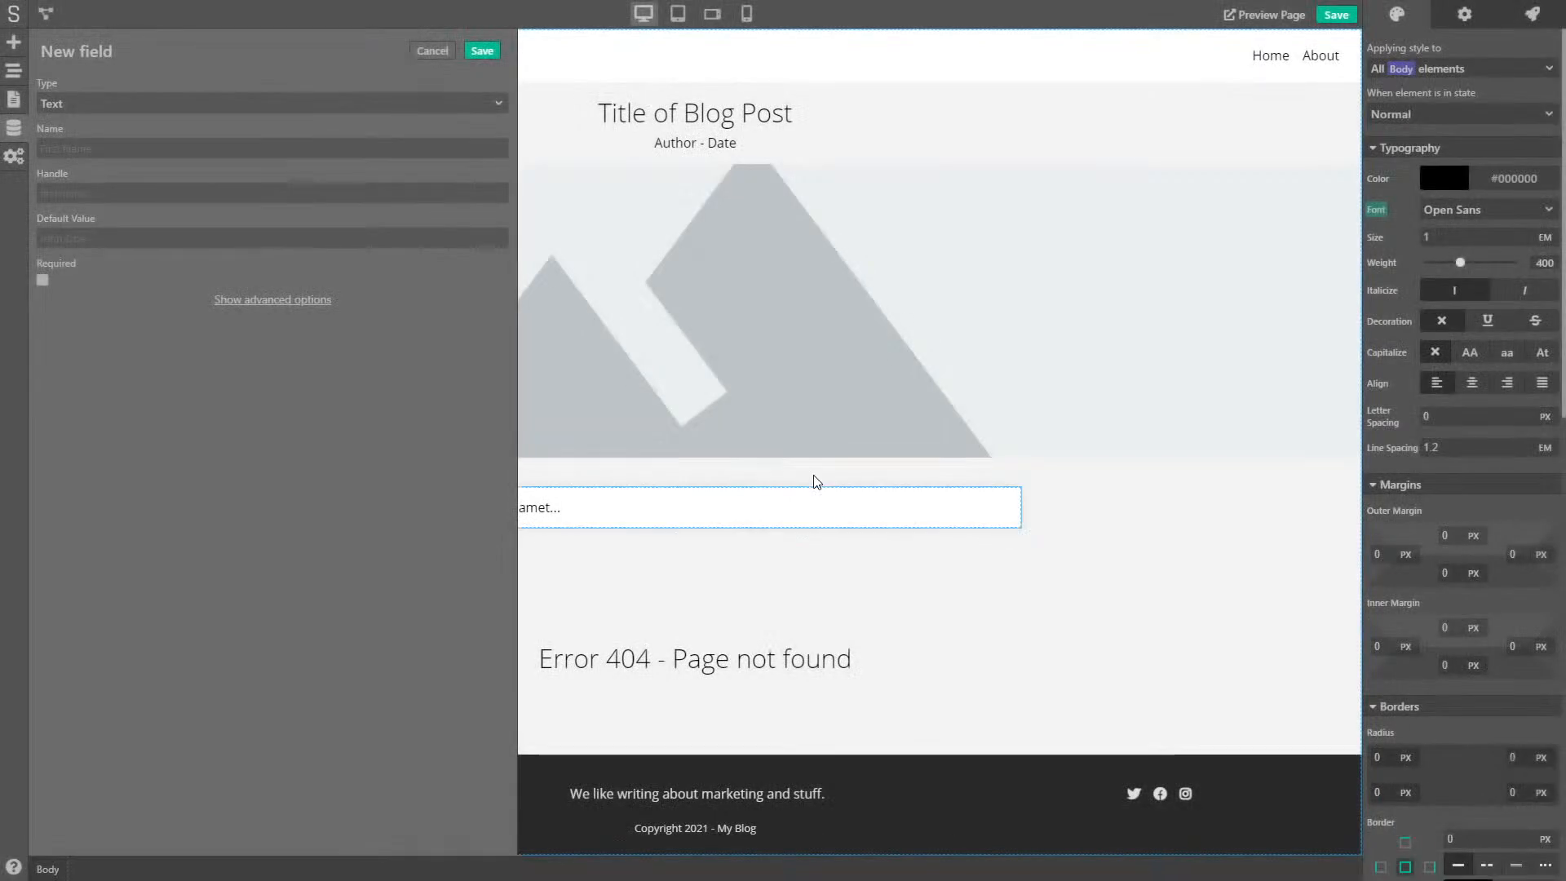
- Add a required, indexed Text field named post-id and save it
click(100, 105)
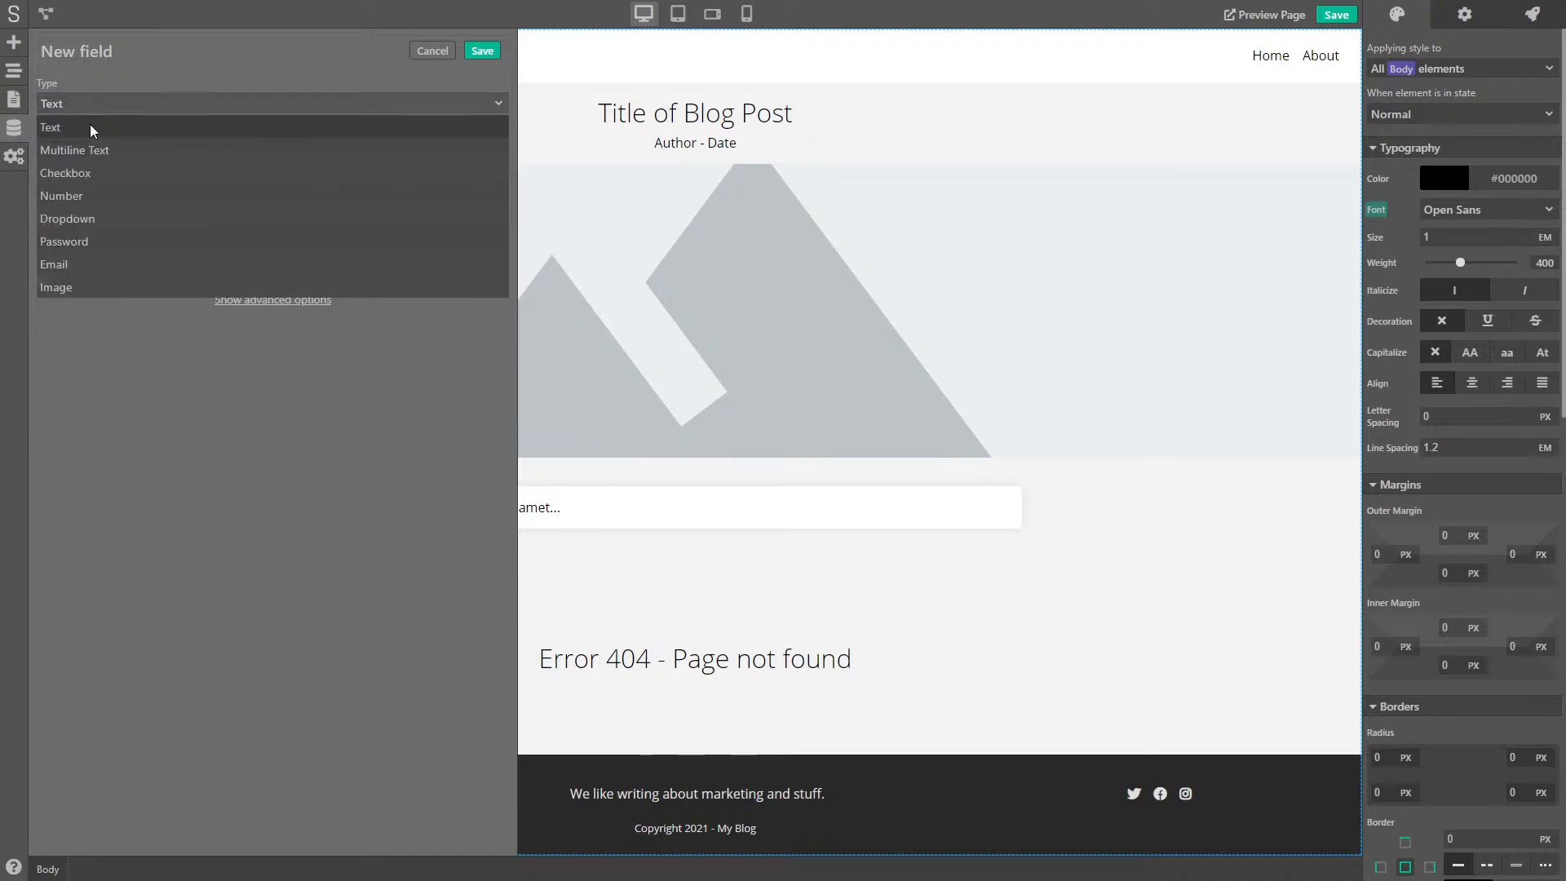
click(89, 127)
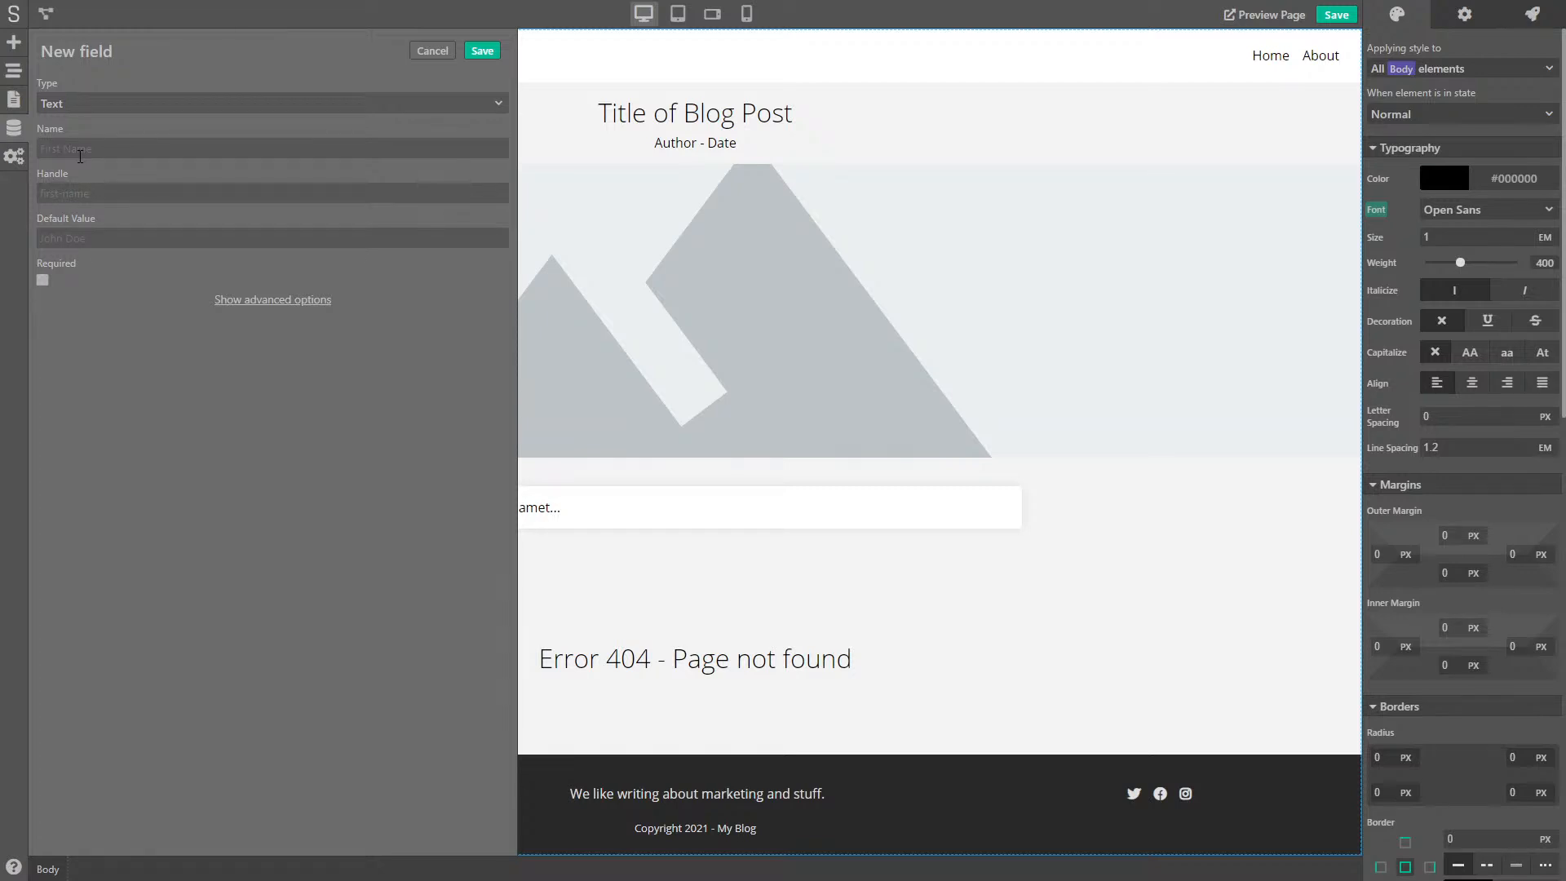
text(post-id)
click(43, 281)
click(277, 297)
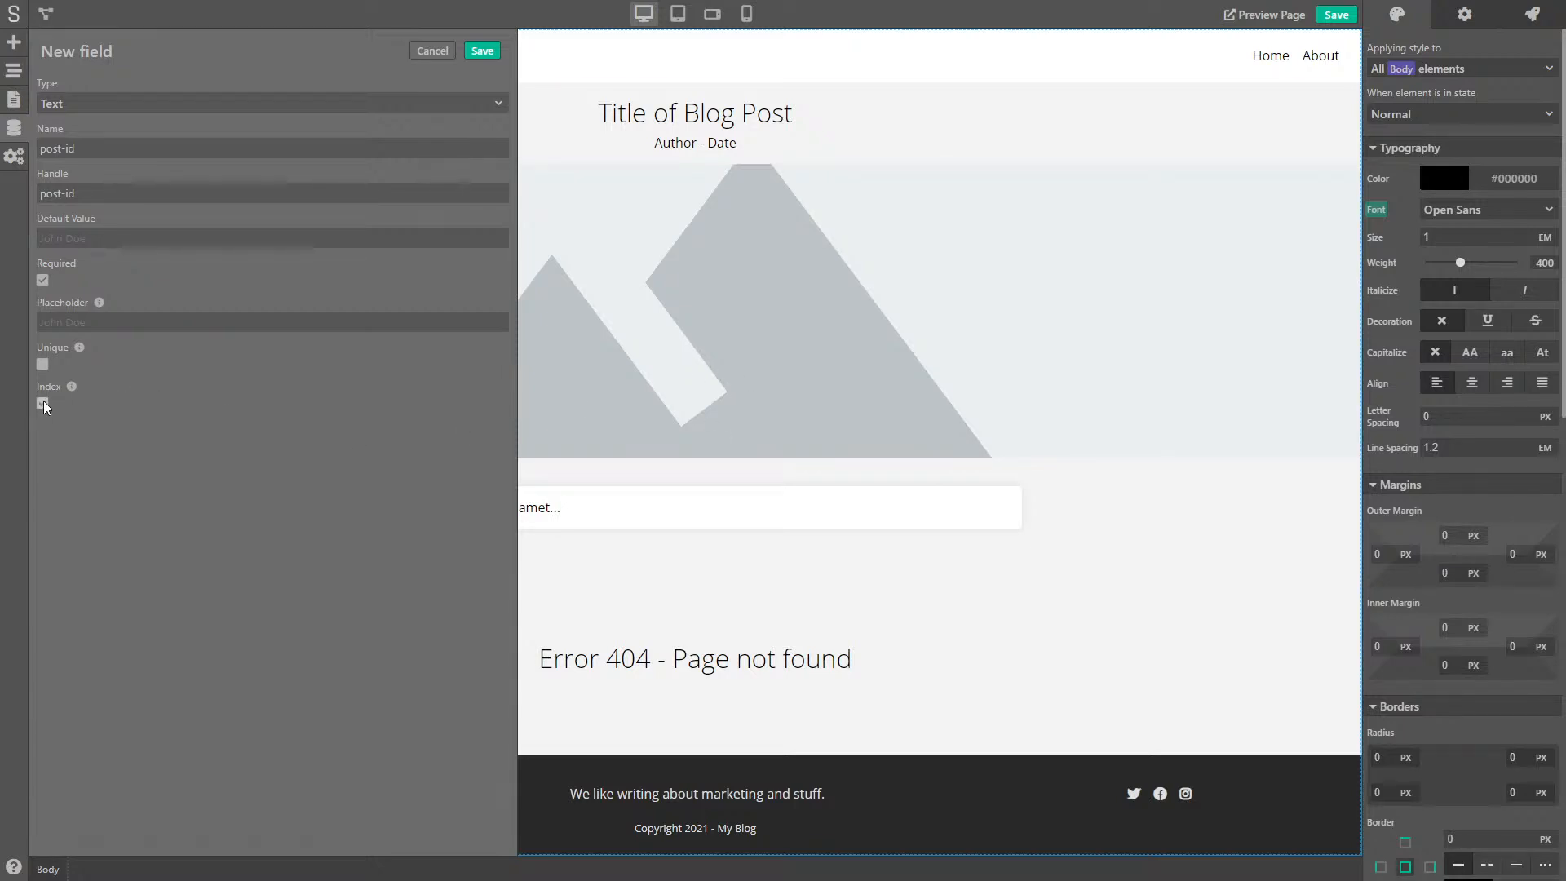
click(482, 51)
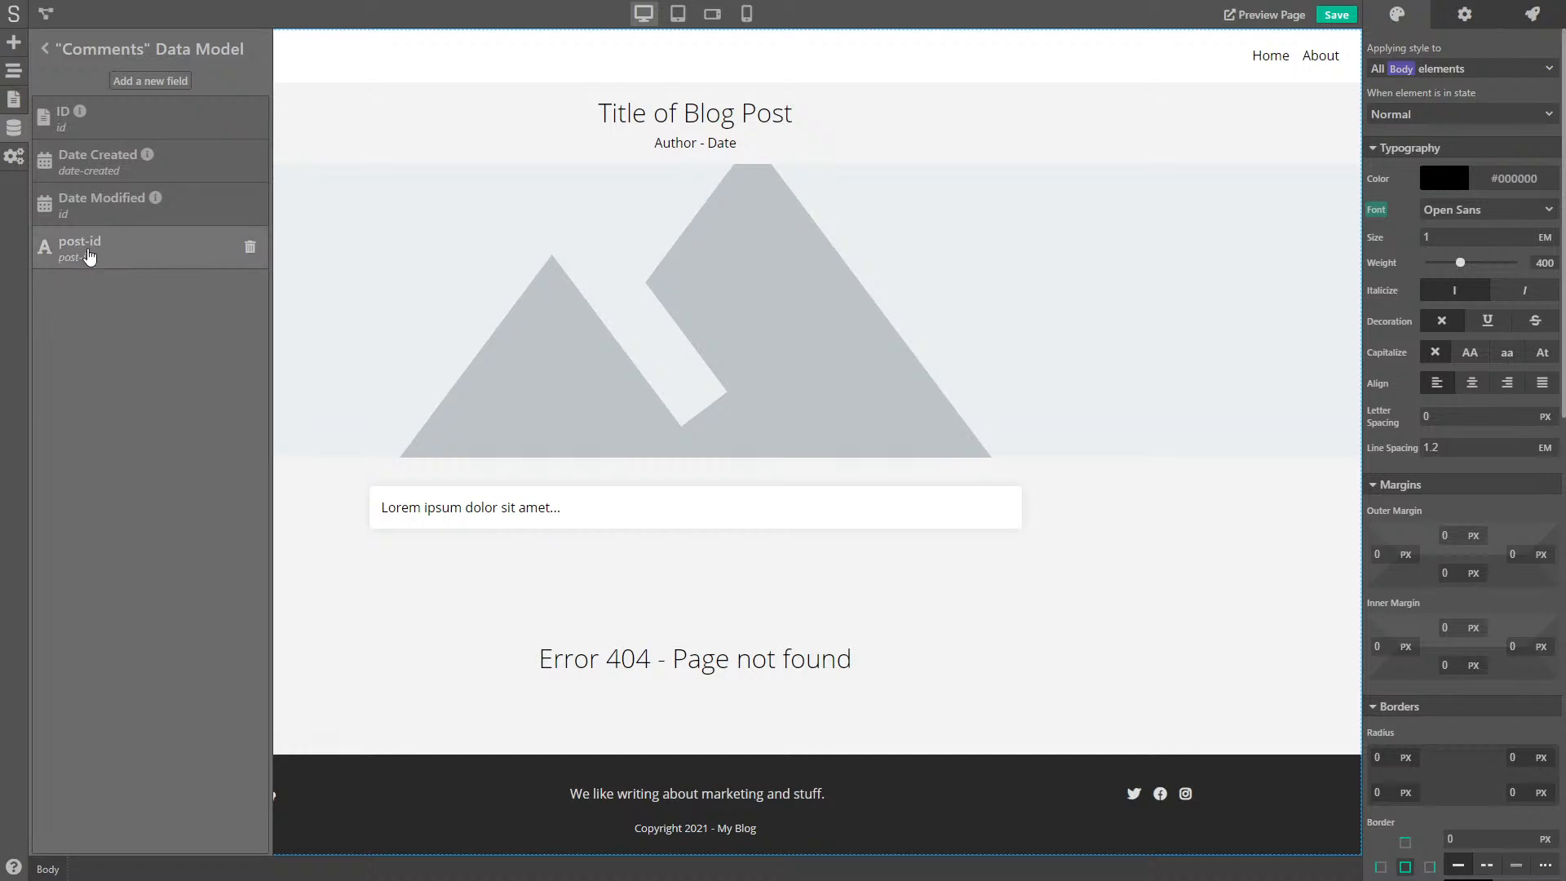
- Add a required Text field named Author to Comments
mouse_move(85, 108)
click(157, 86)
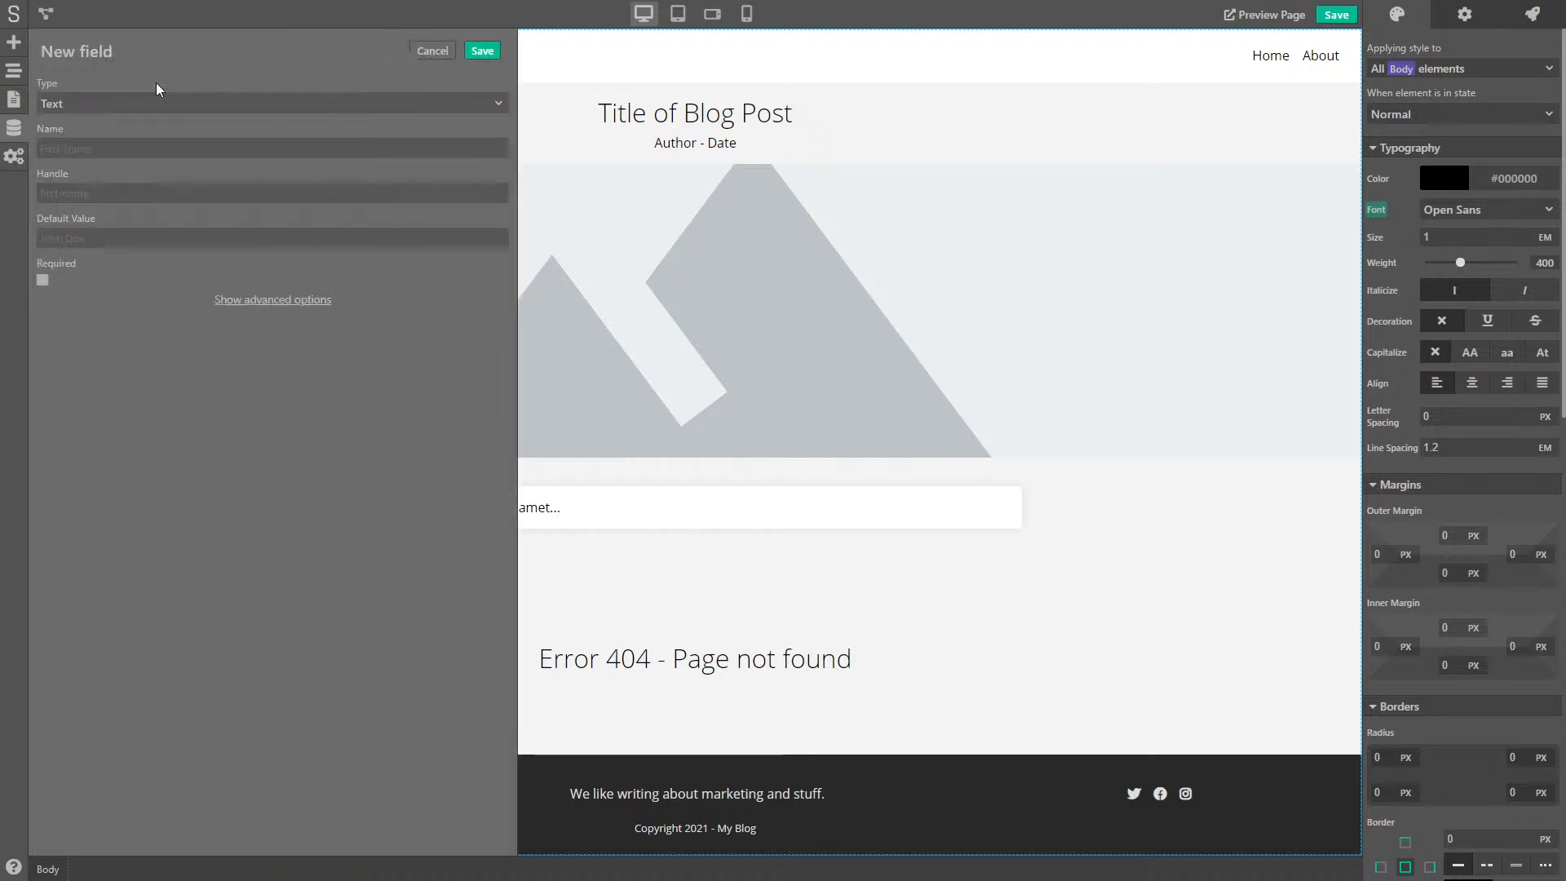
click(135, 105)
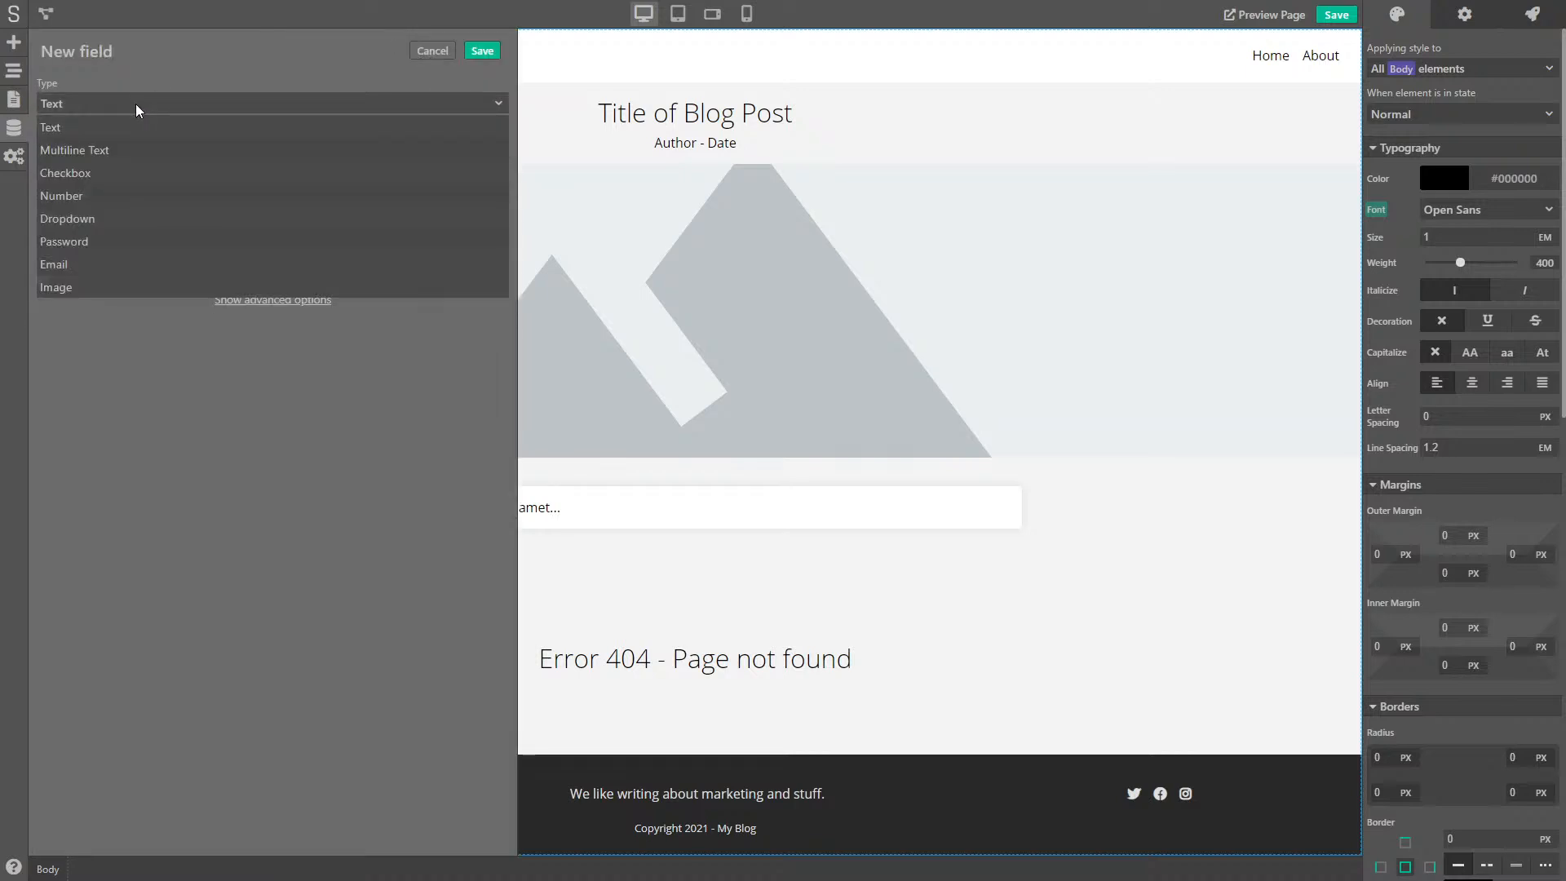
click(135, 104)
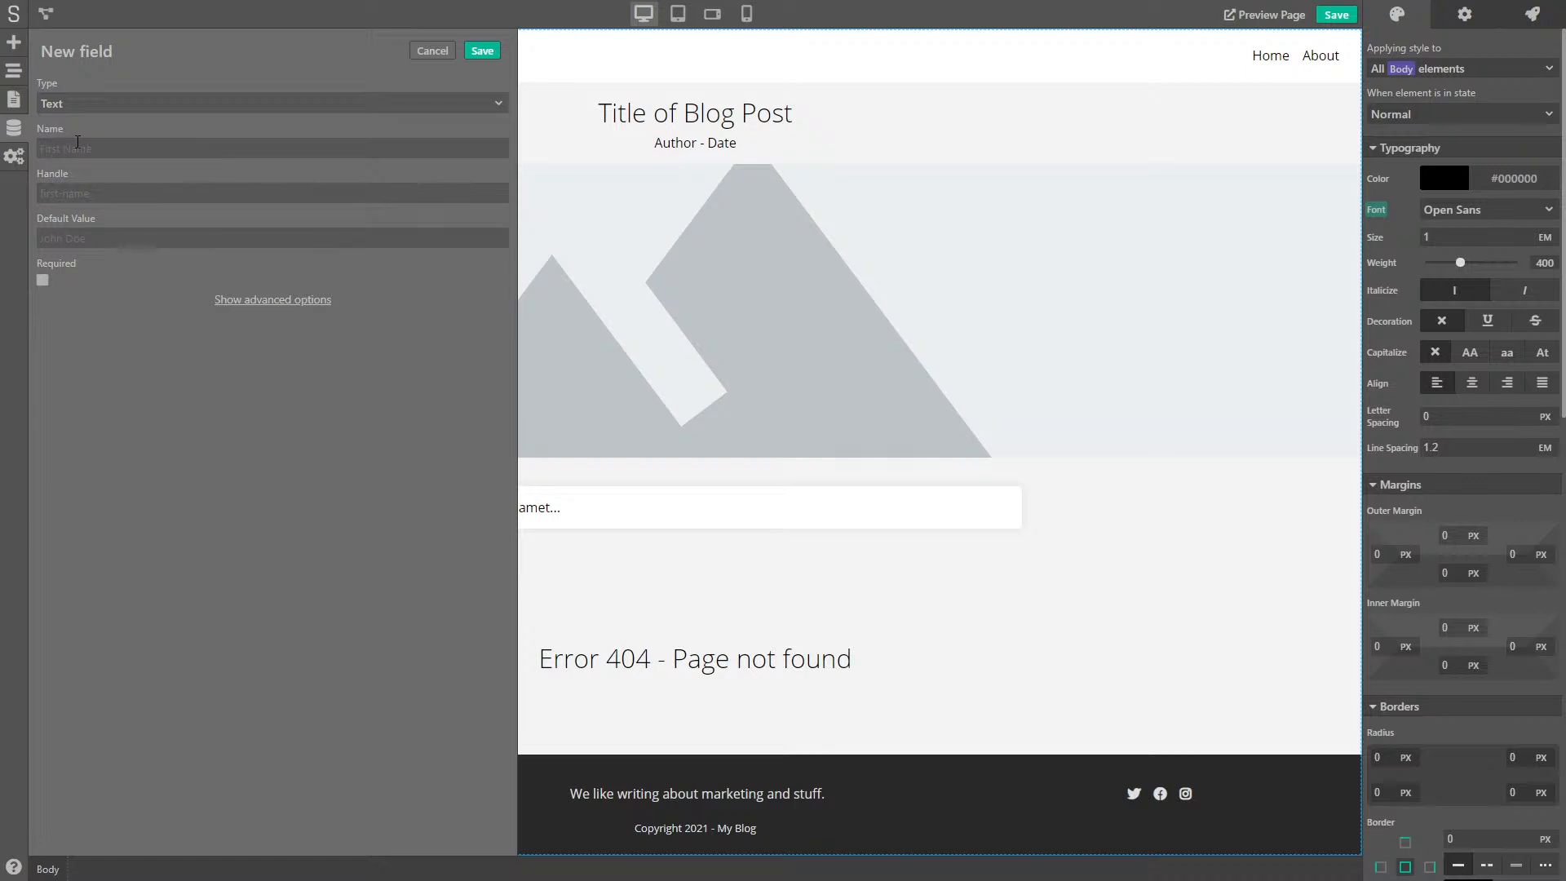
click(101, 237)
click(272, 301)
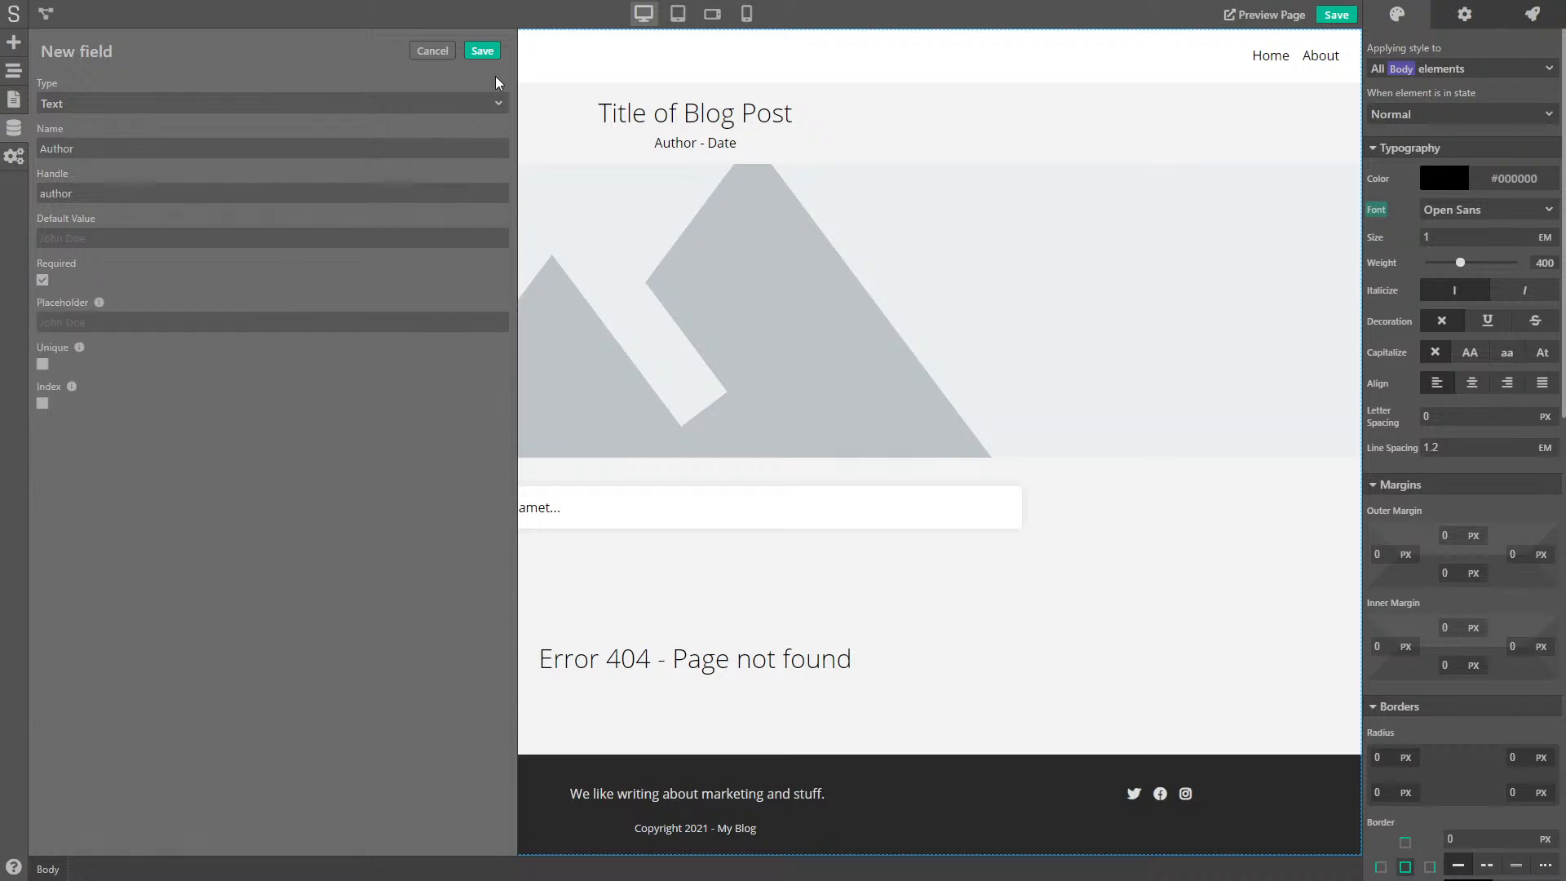
click(475, 52)
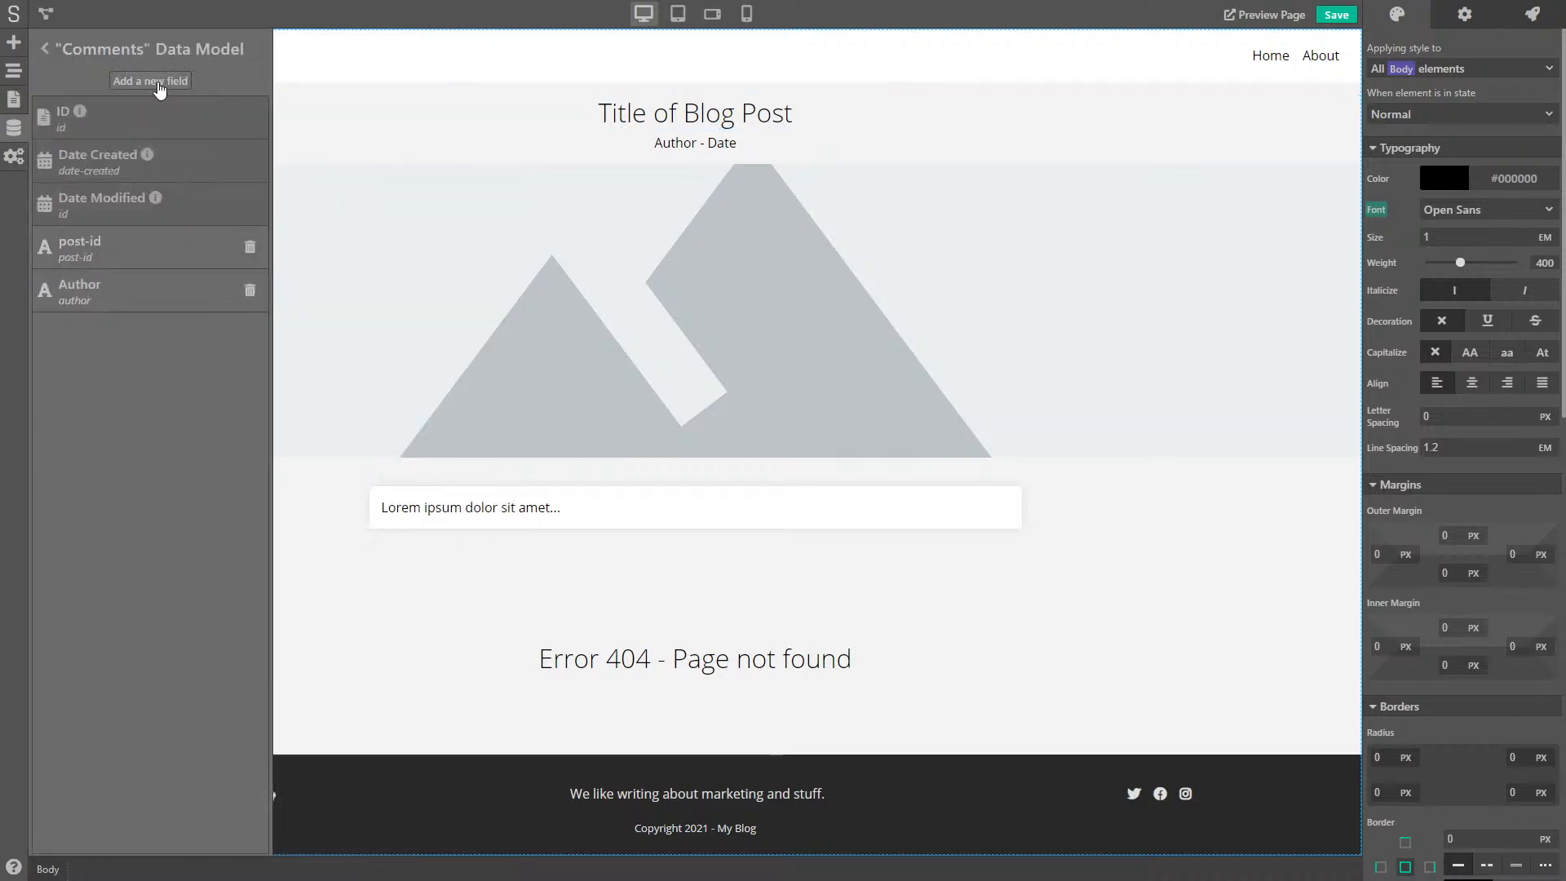
- Add a required Email field named Email
click(147, 88)
click(130, 102)
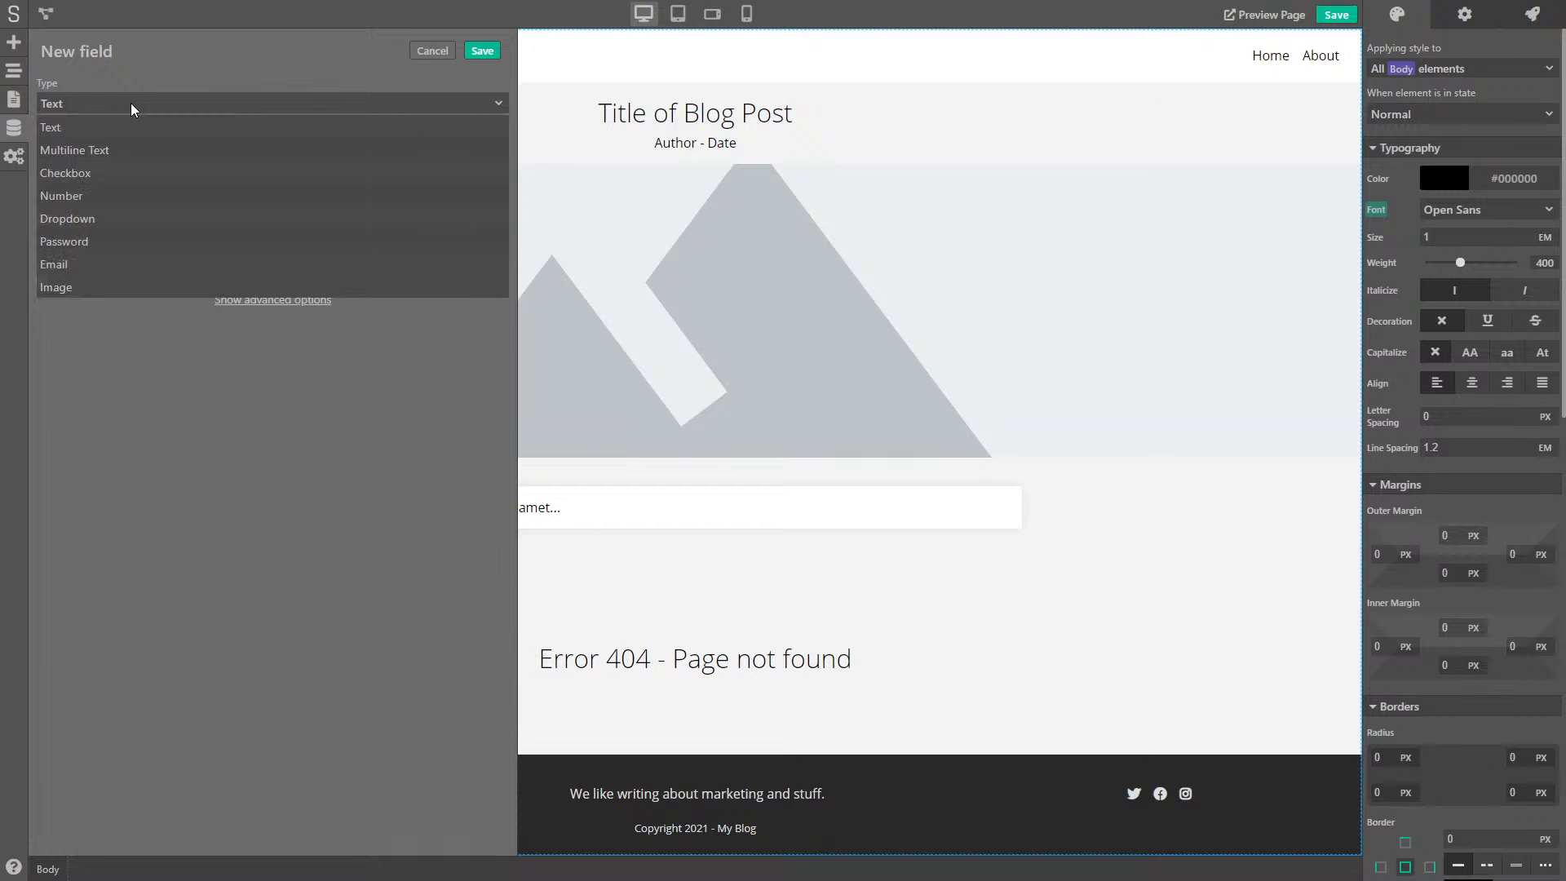
click(65, 265)
click(63, 149)
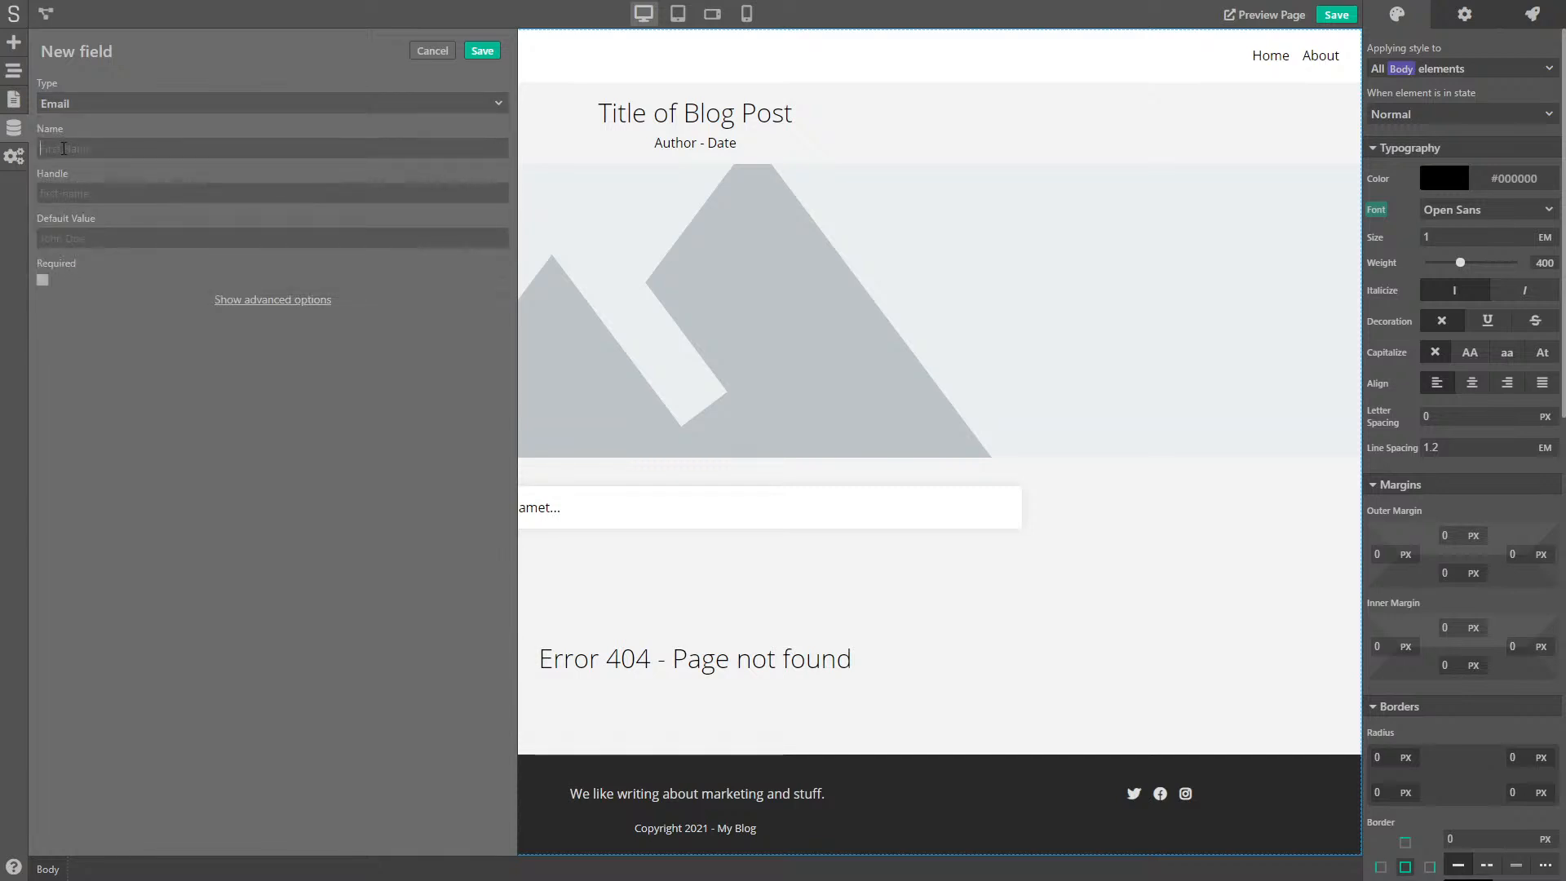
text(Email)
click(214, 302)
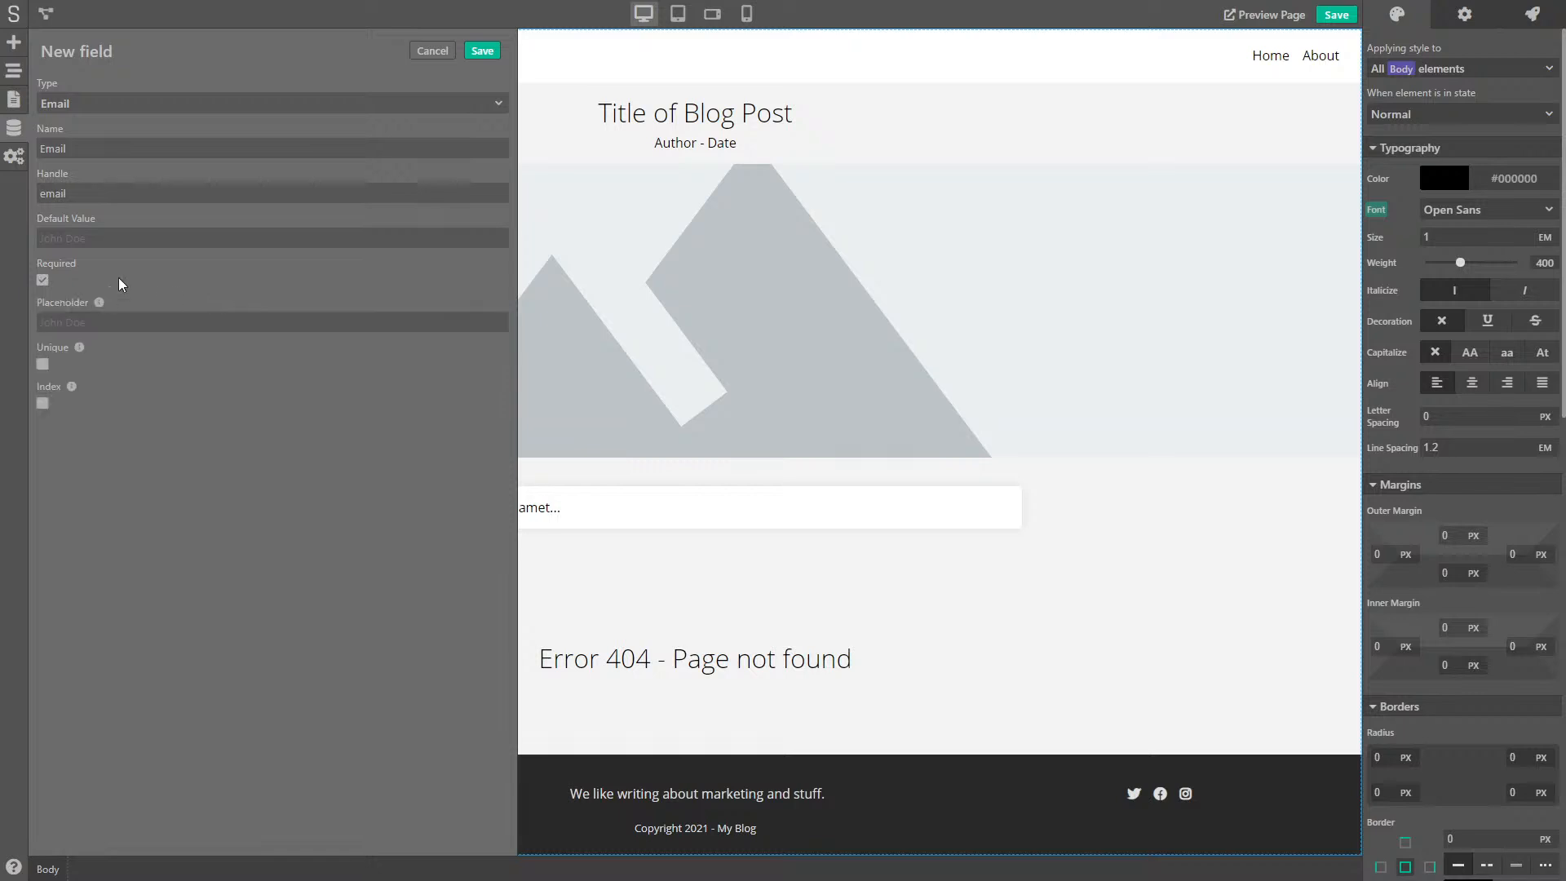
click(482, 50)
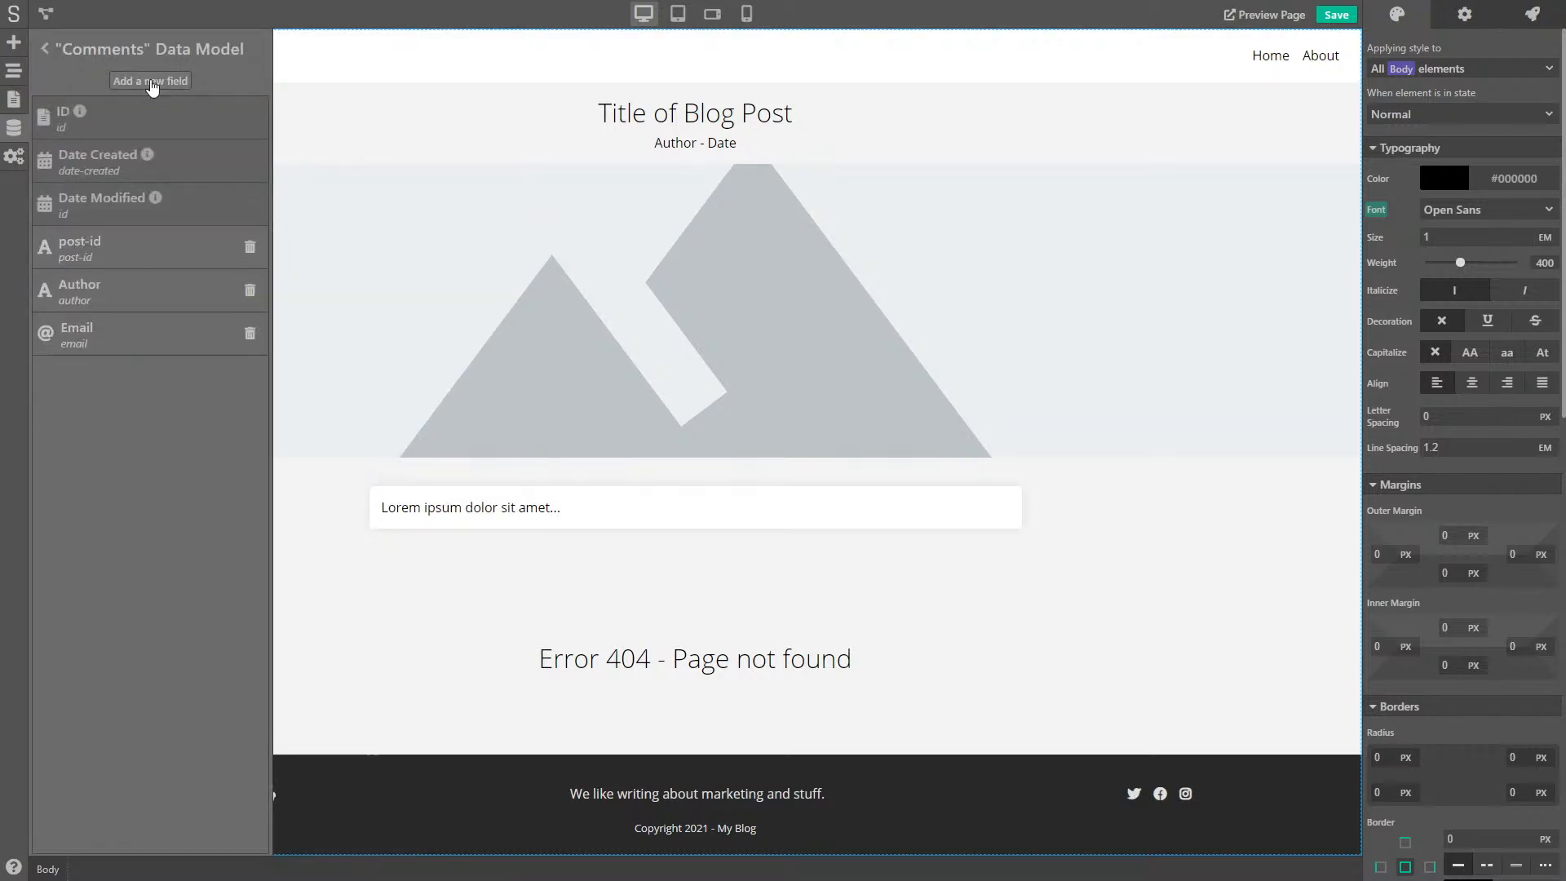
- Add a required Multiline Text field named Comment
click(152, 83)
click(105, 101)
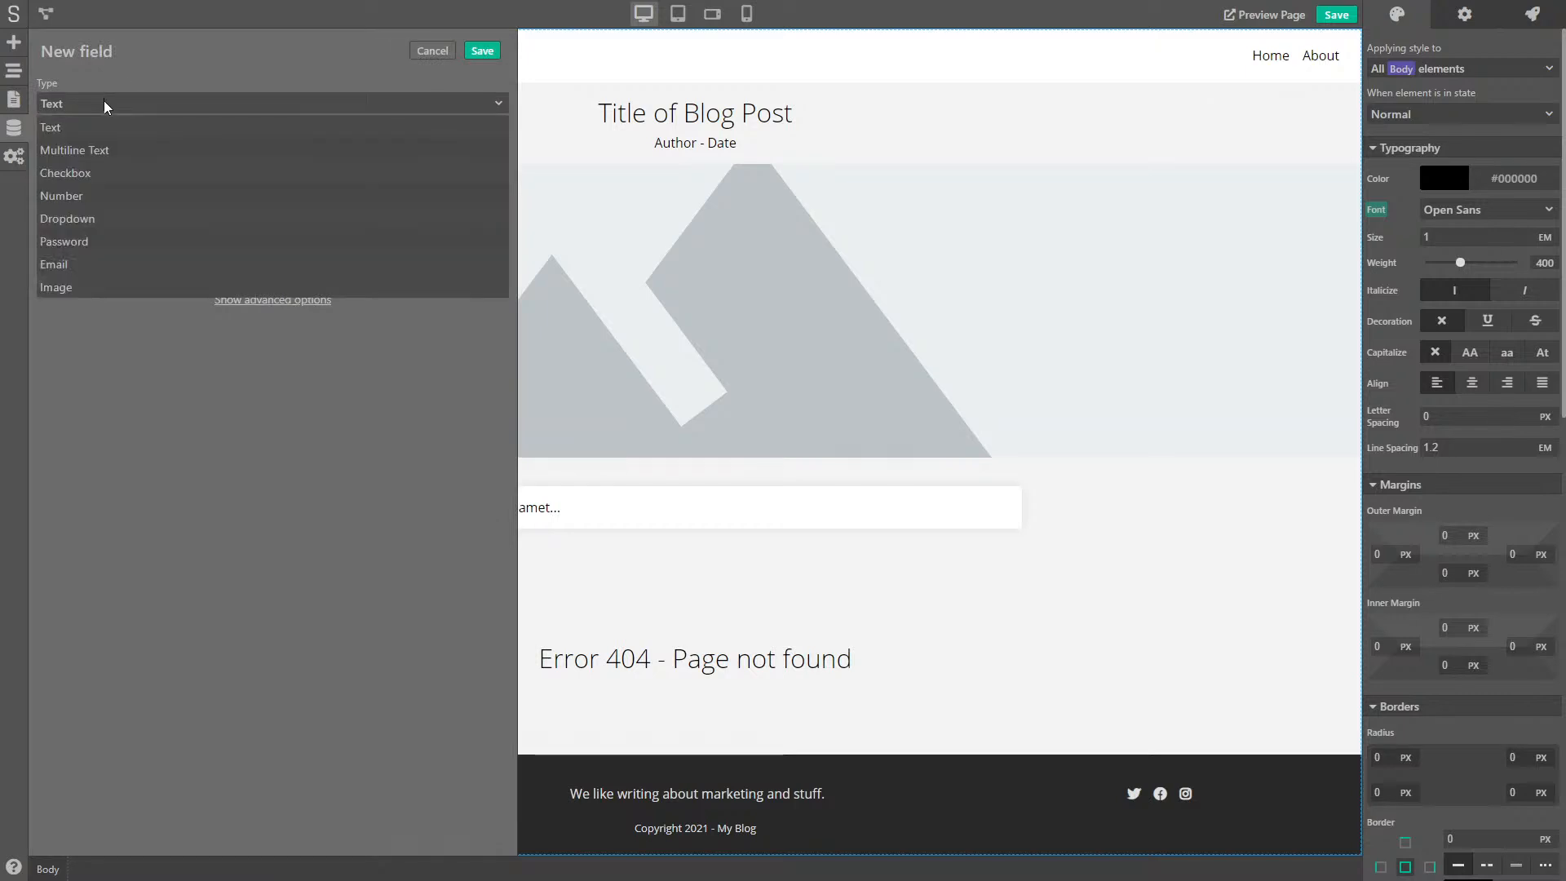
click(109, 151)
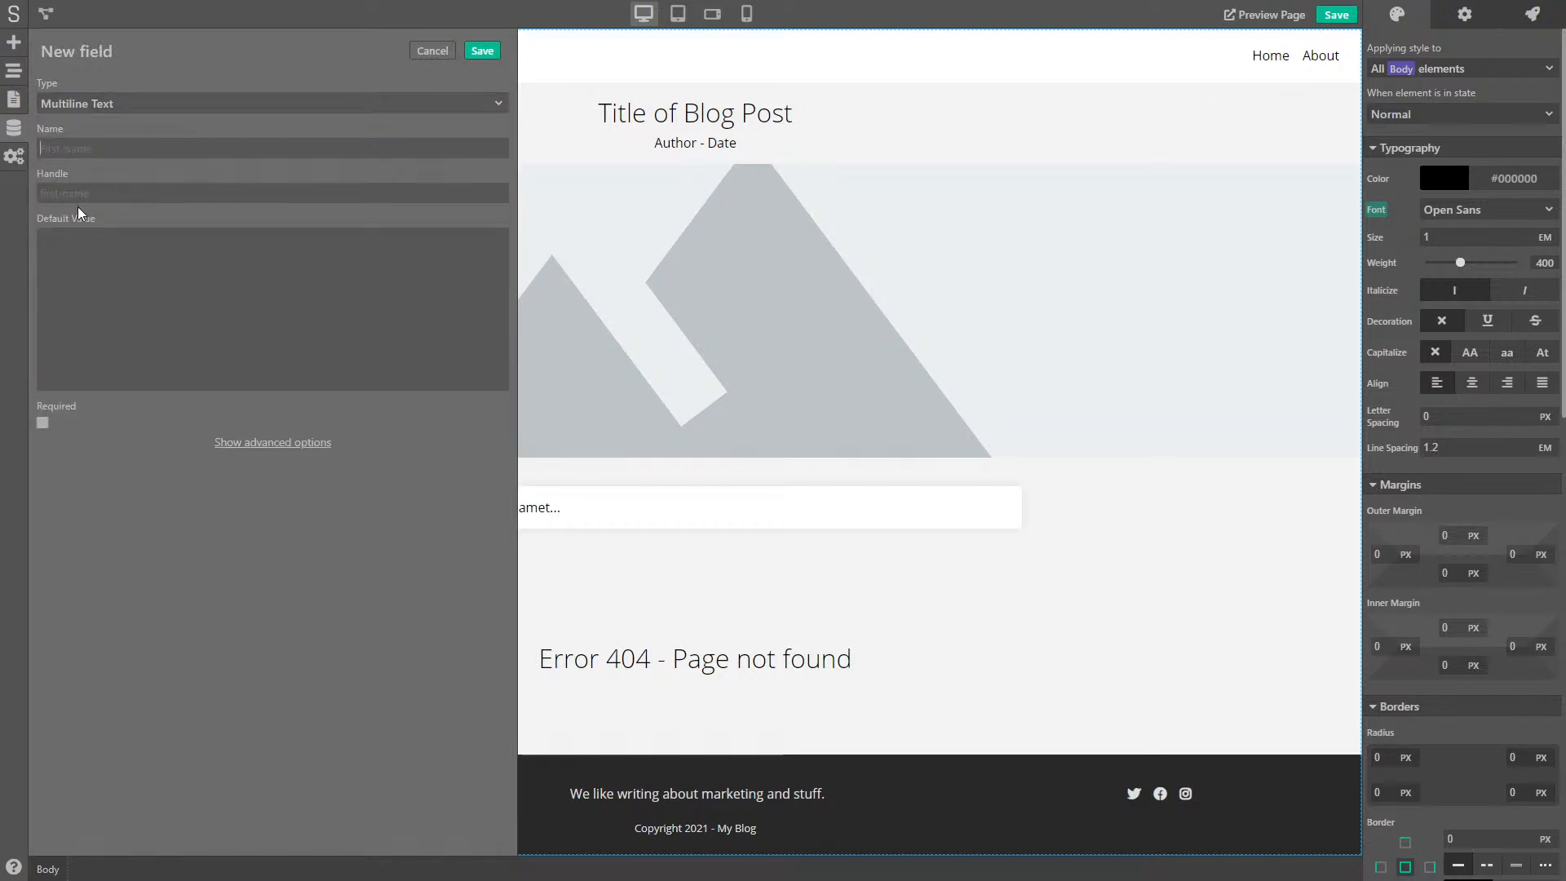
text(Comment)
click(85, 261)
click(305, 445)
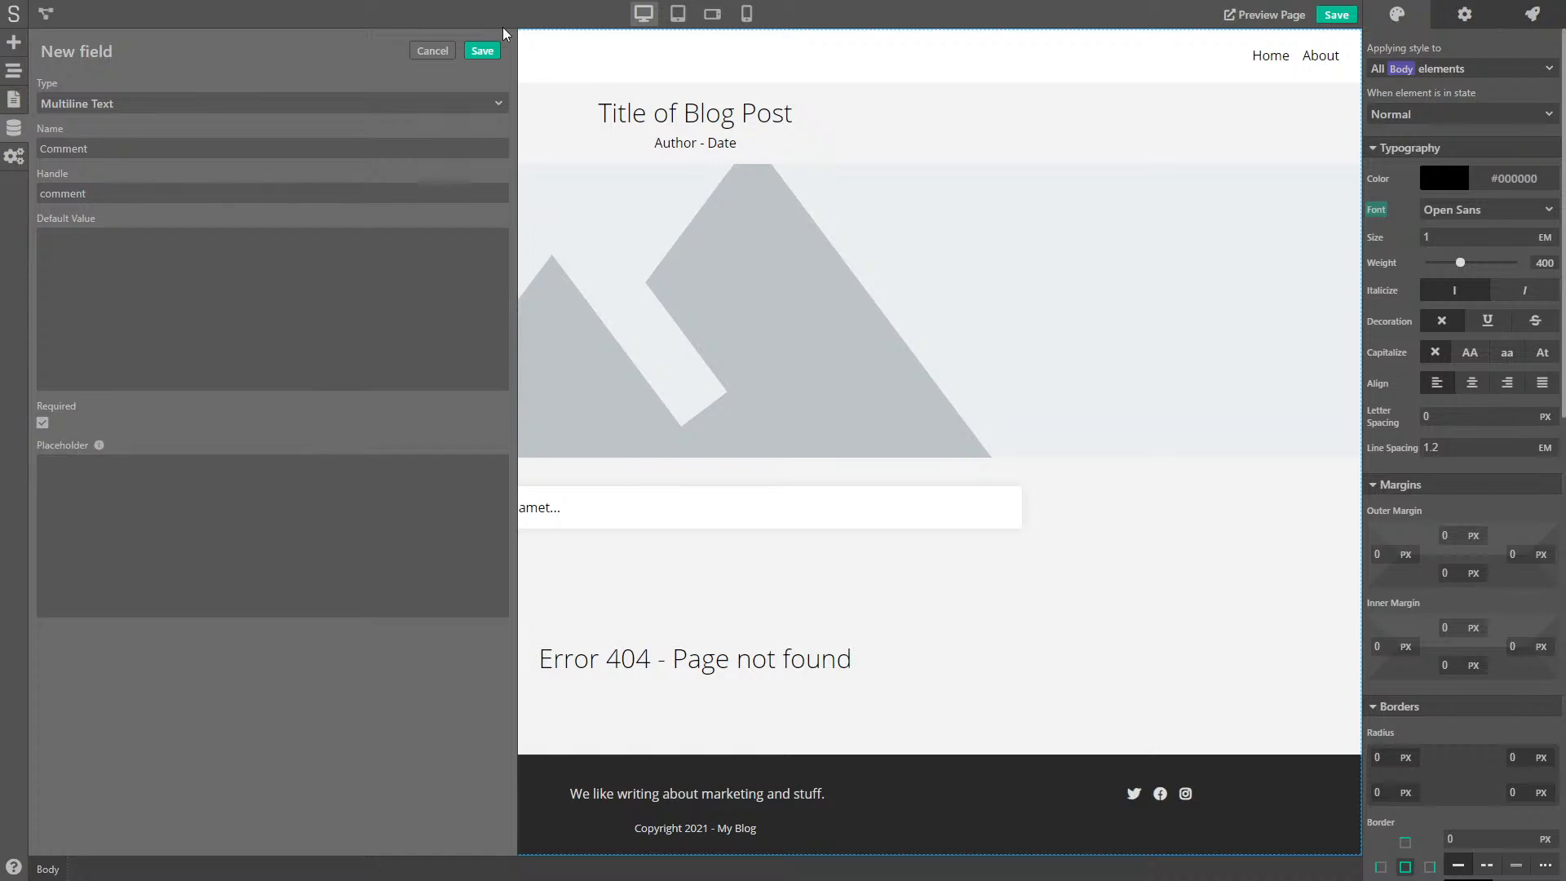
click(484, 51)
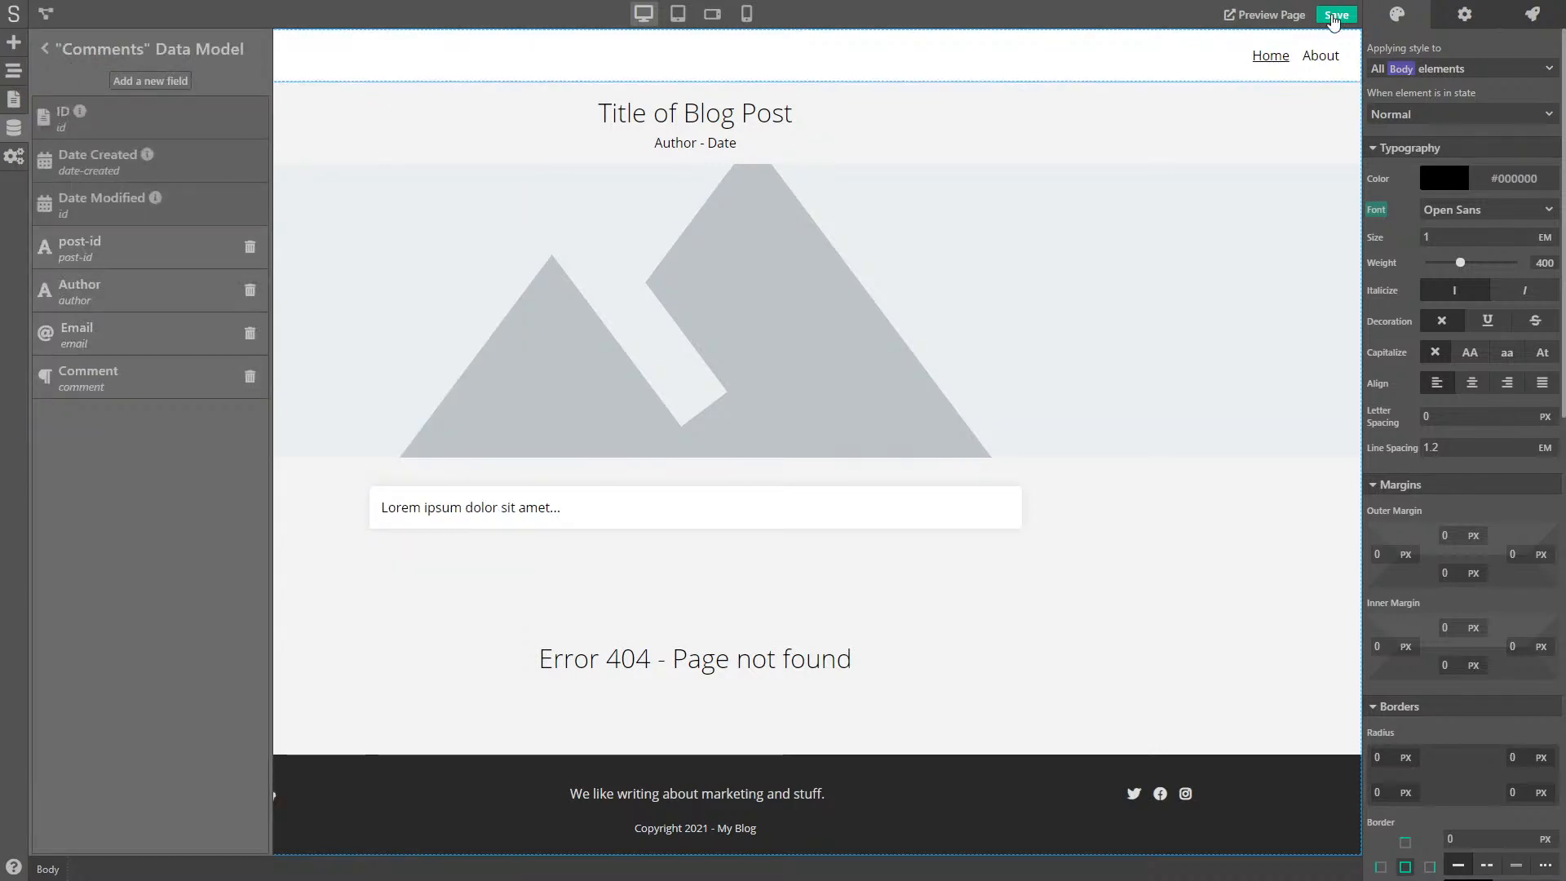
- Save the project and review the Posts model's entries and fields
click(45, 49)
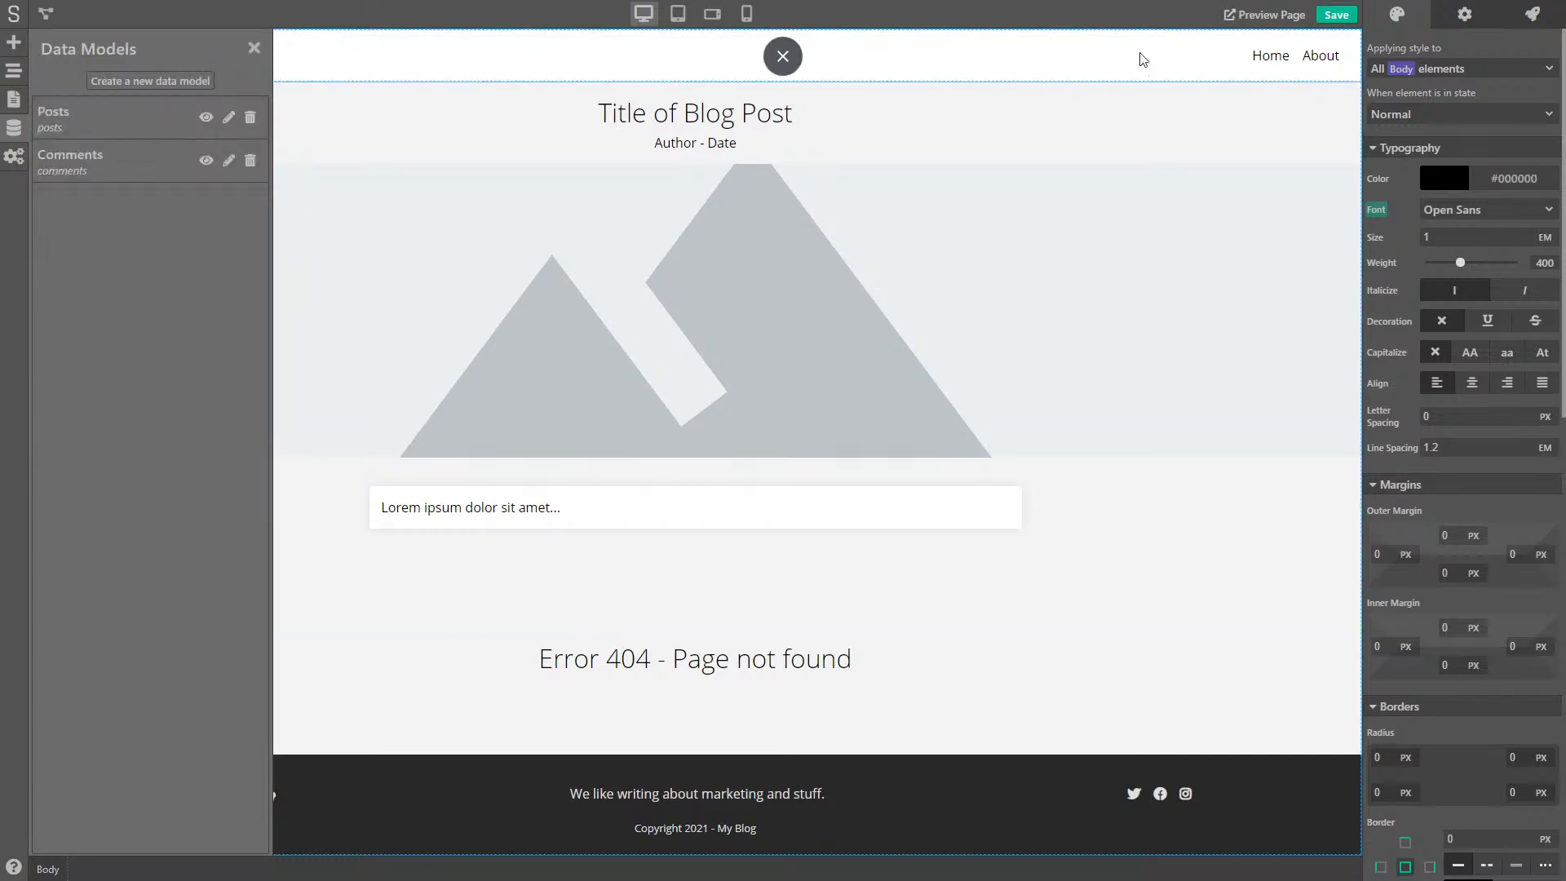
click(1335, 15)
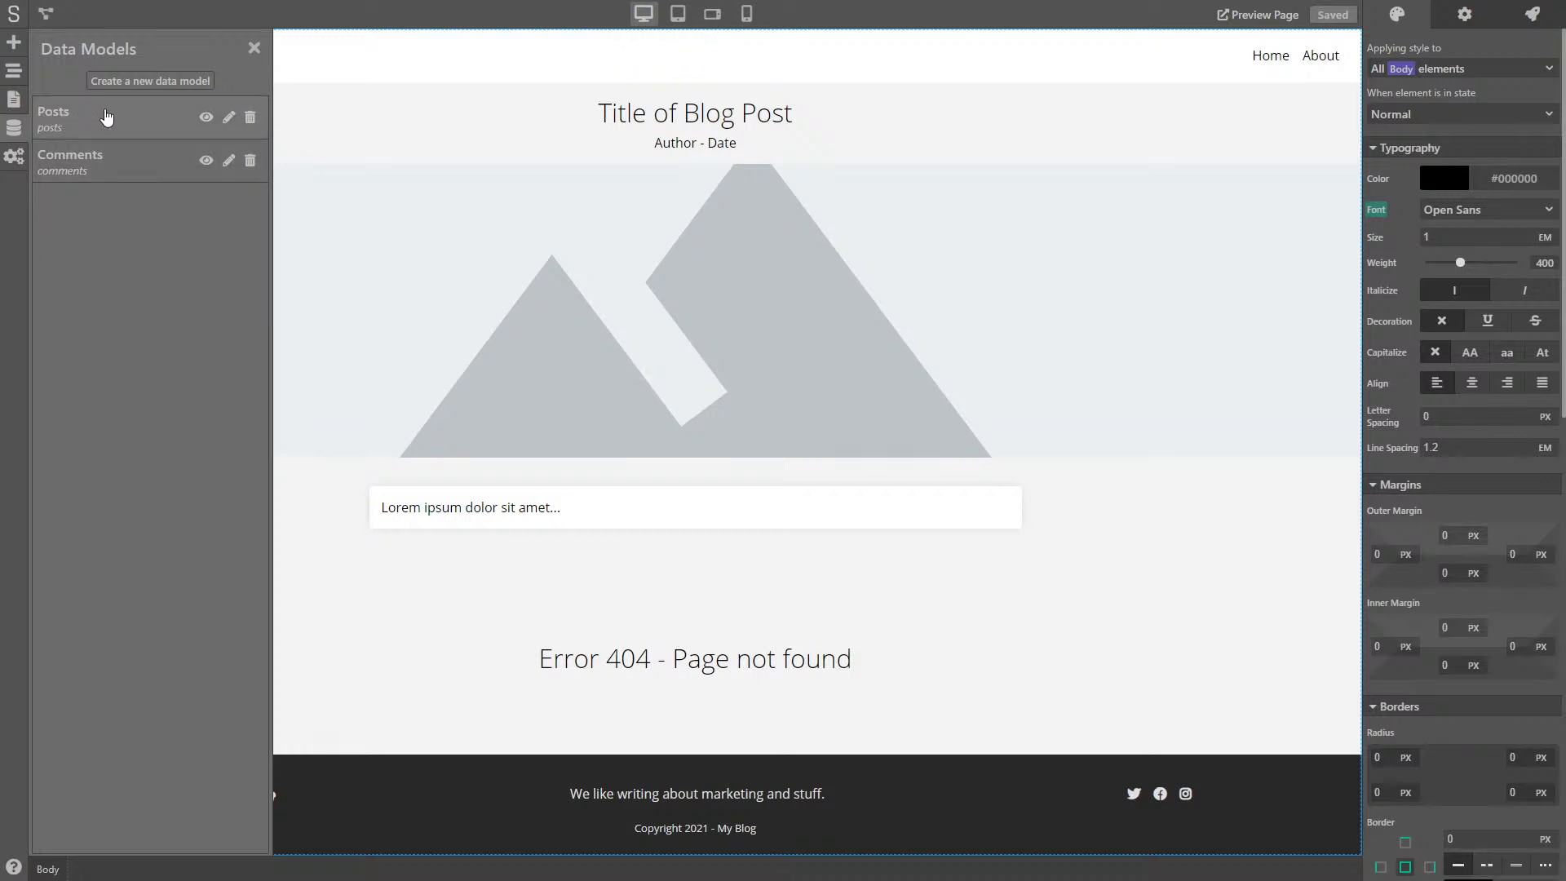
click(206, 118)
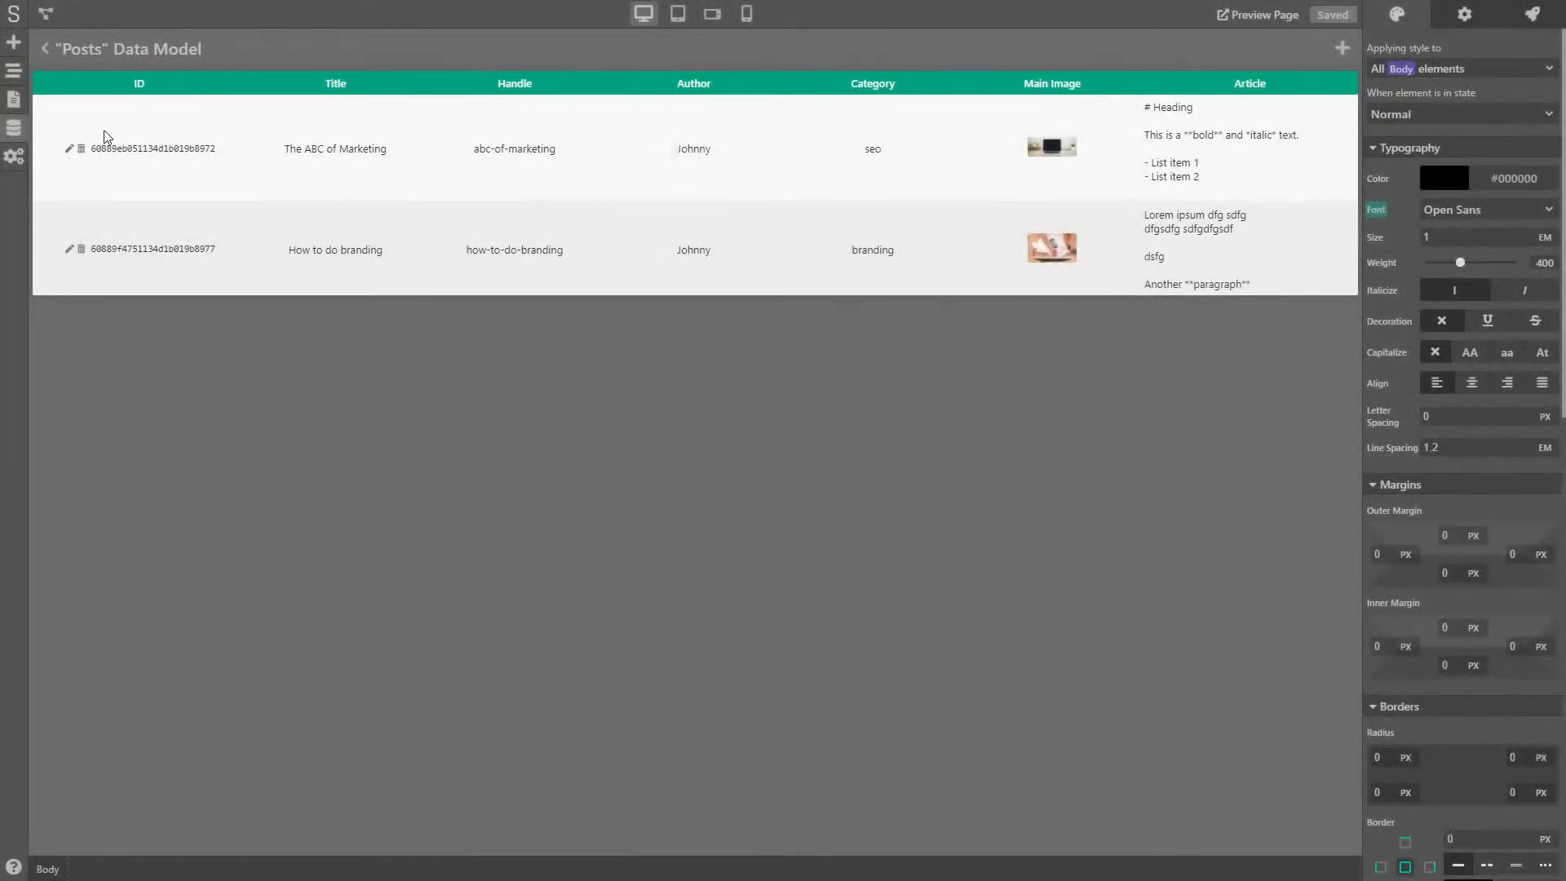
click(46, 51)
click(104, 119)
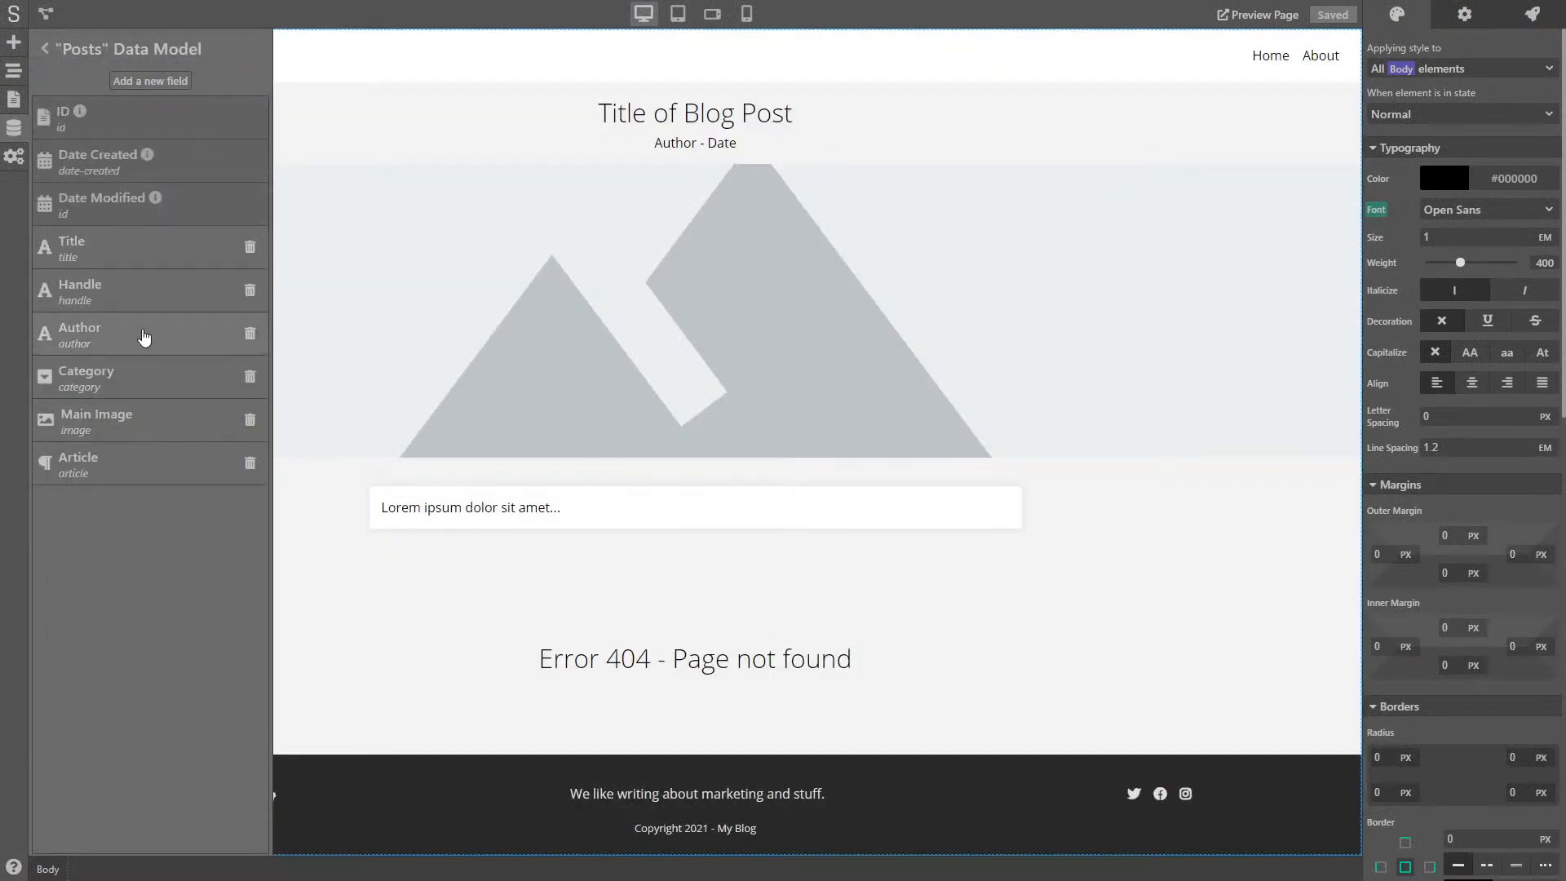
click(46, 50)
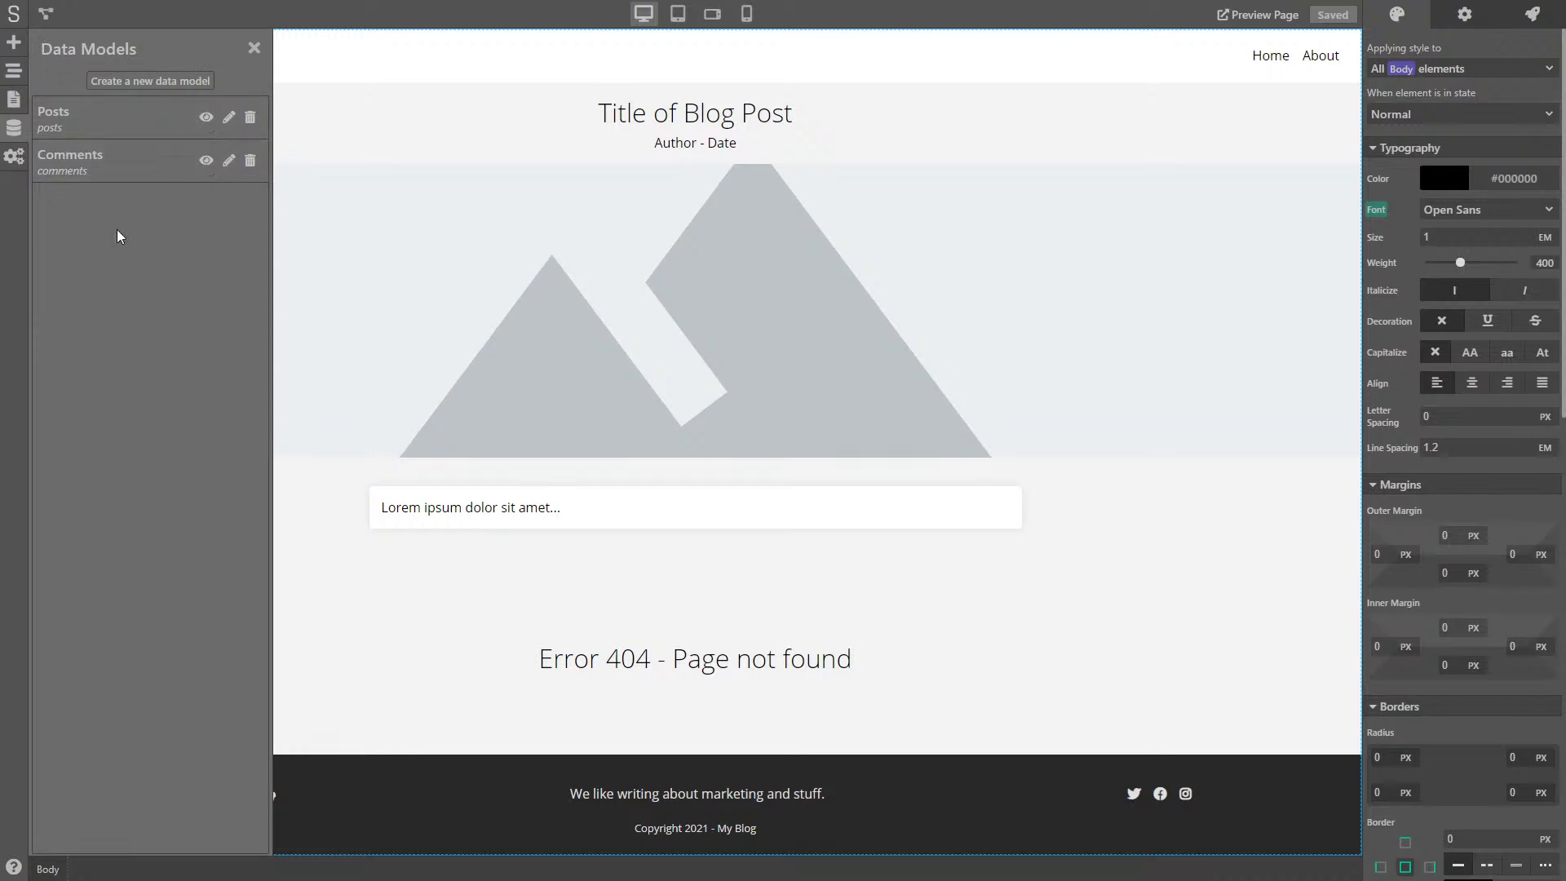
- Inspect the Comments model's fields, then close the Data Models list
click(114, 168)
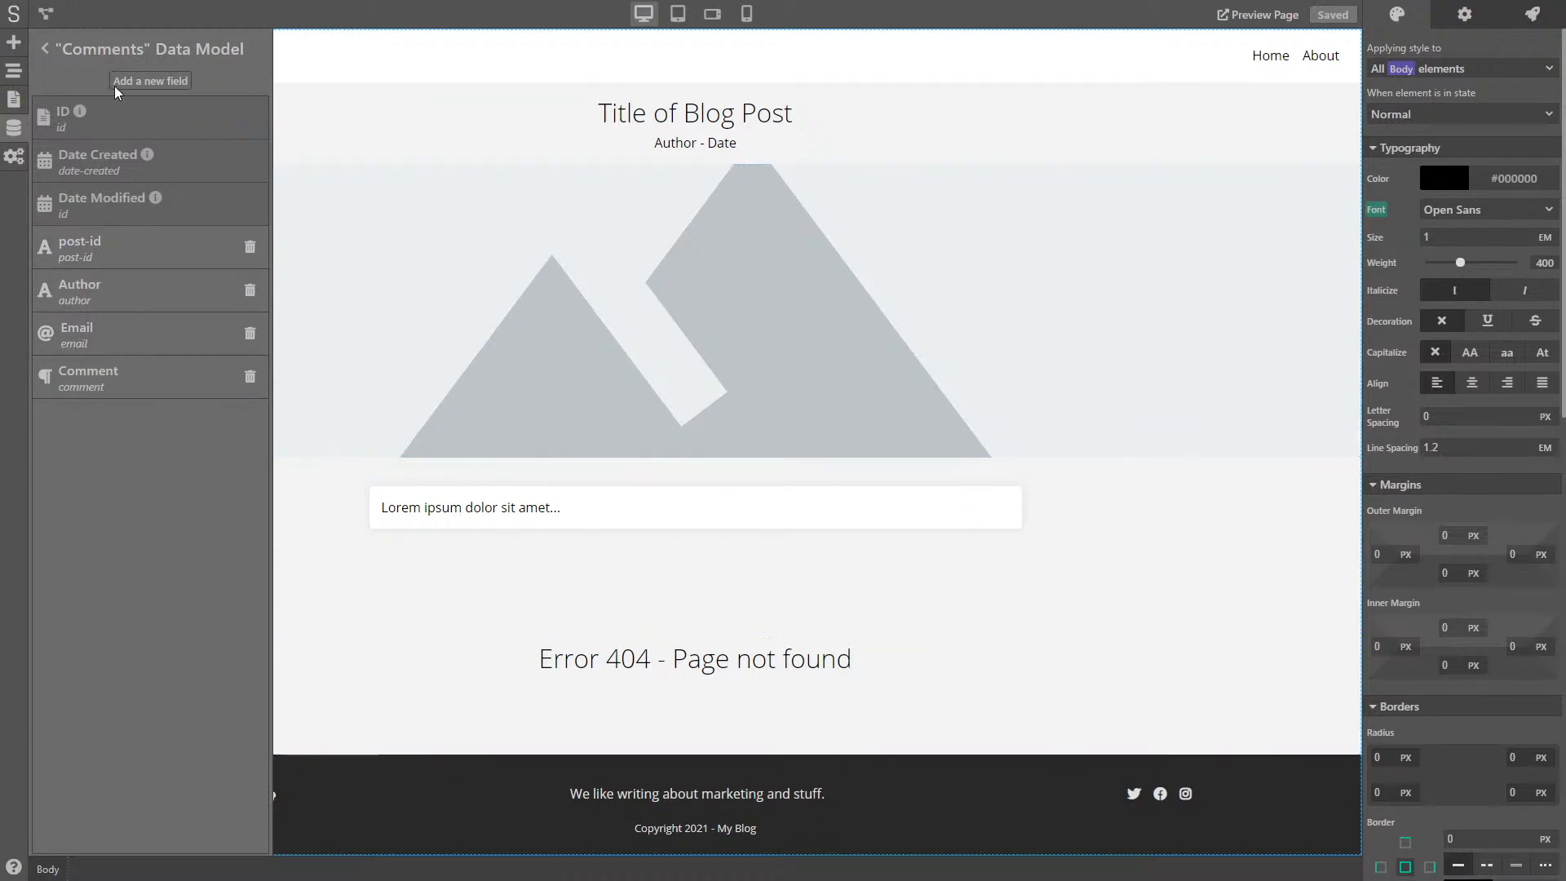
click(46, 50)
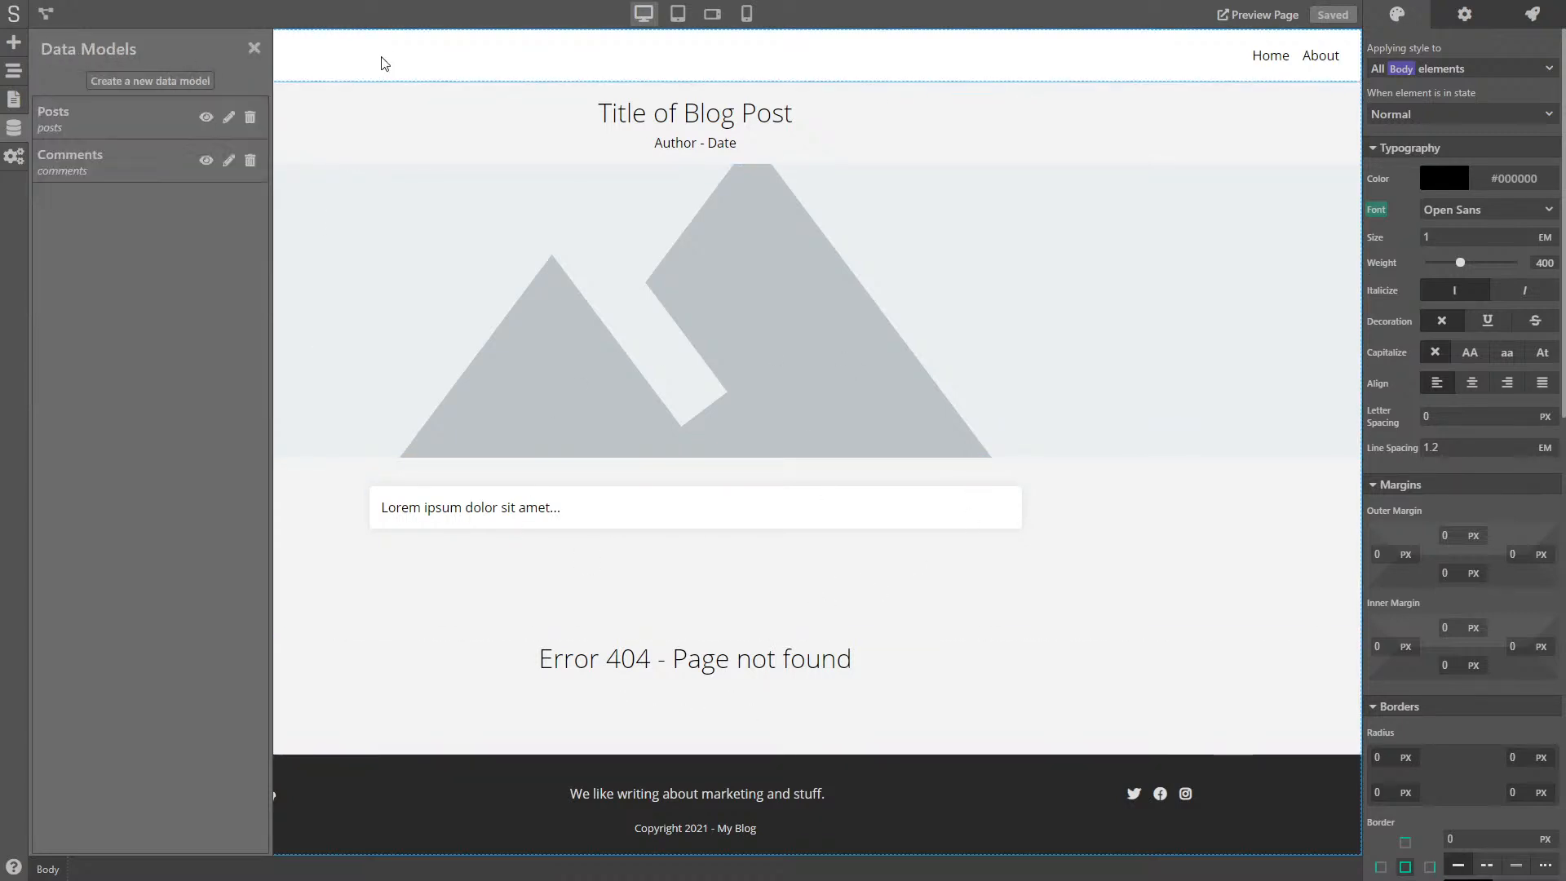
click(248, 47)
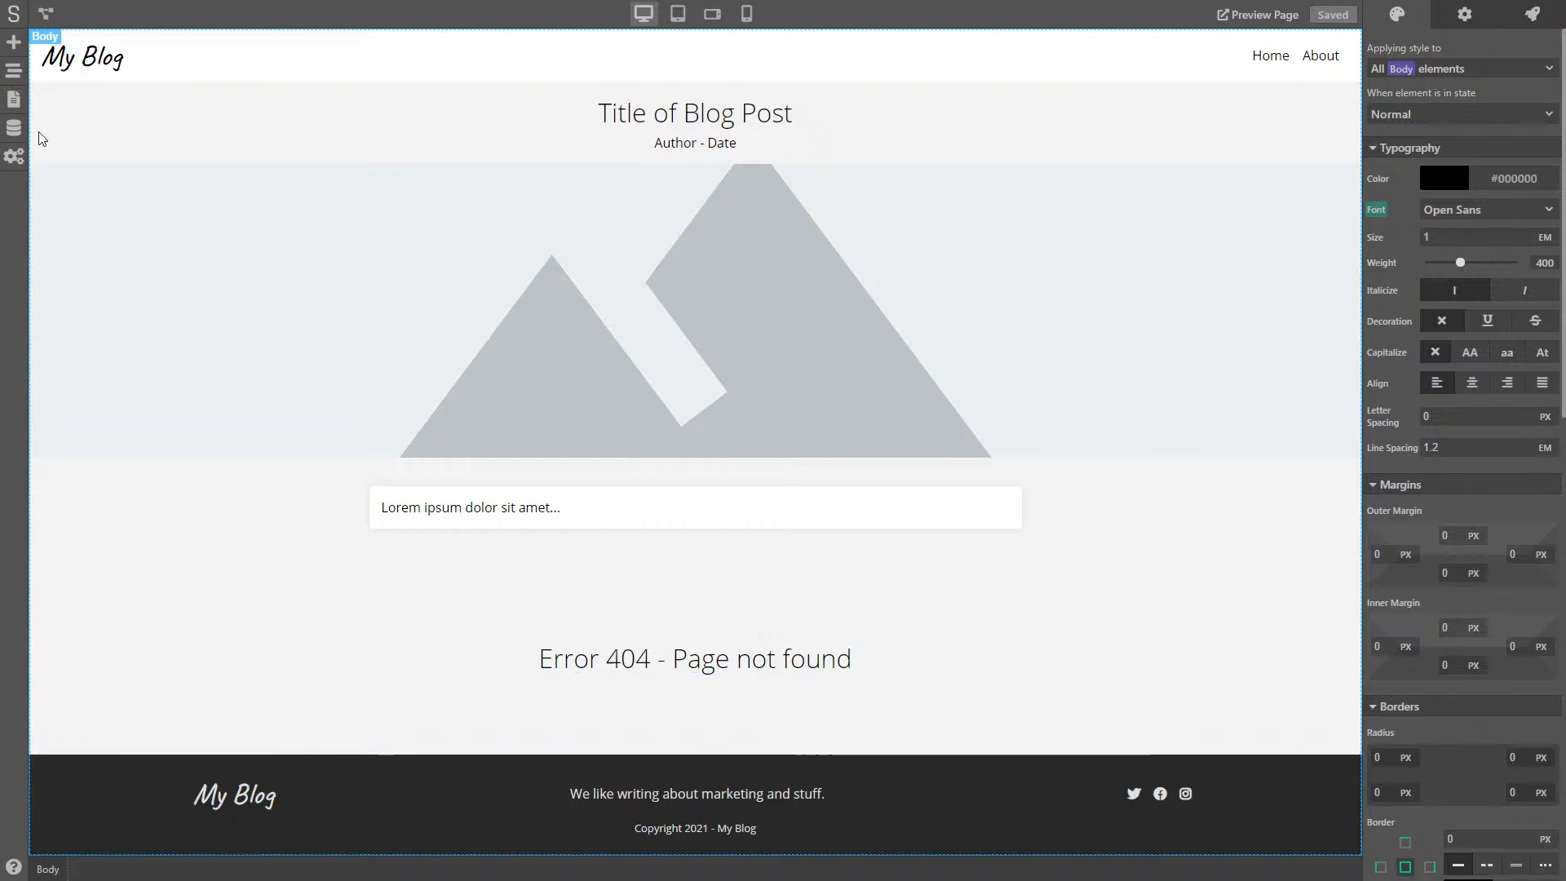
- Drop a Heading 2 just before the footer and change its text to 'Comments'
click(18, 43)
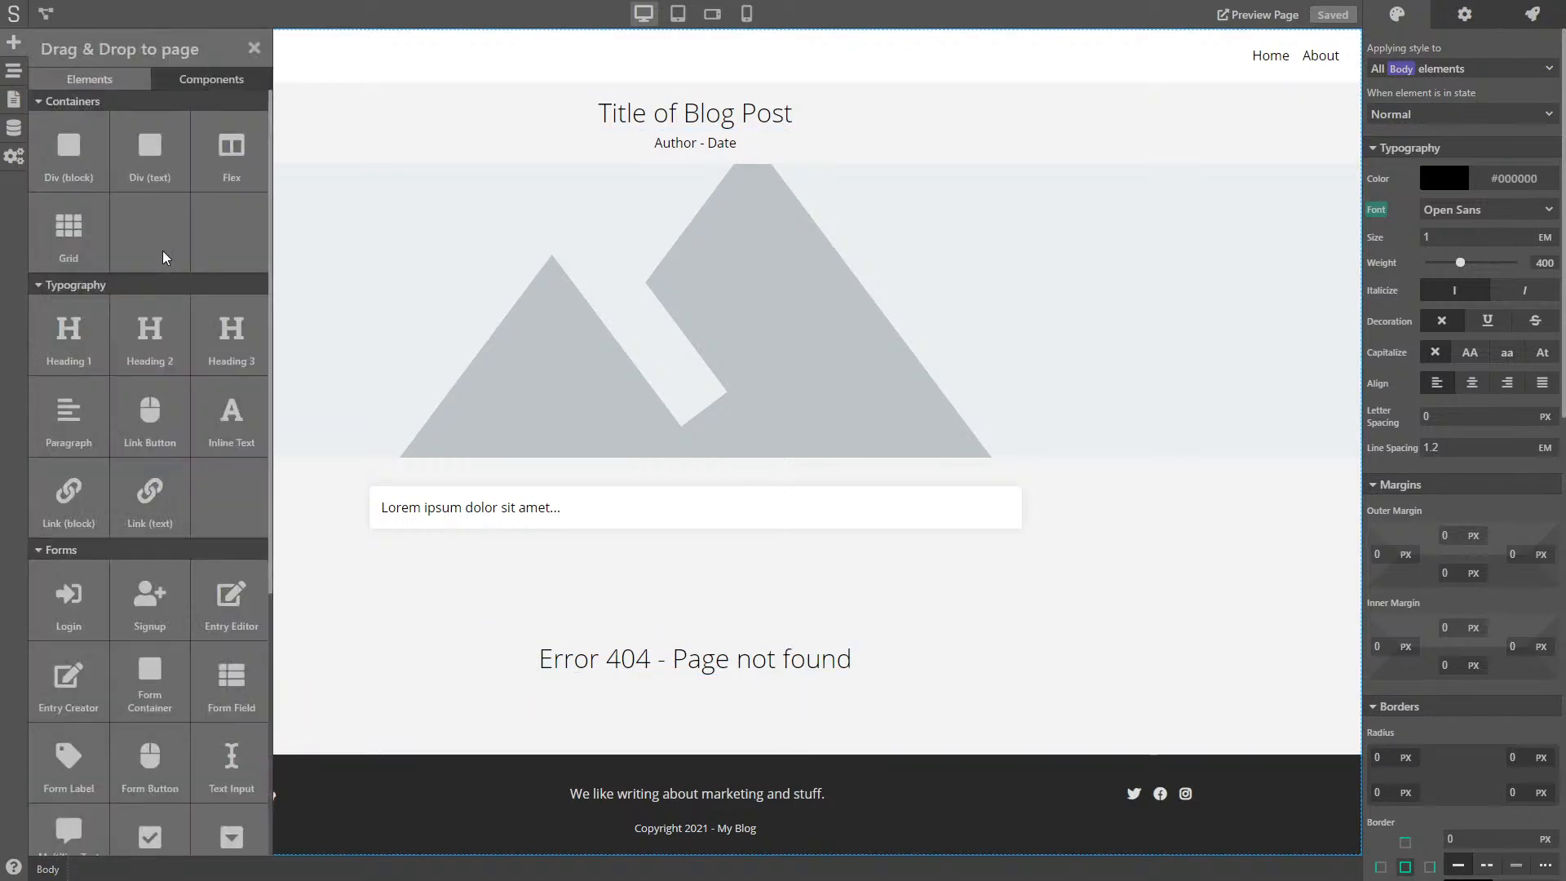
drag(163, 357, 668, 746)
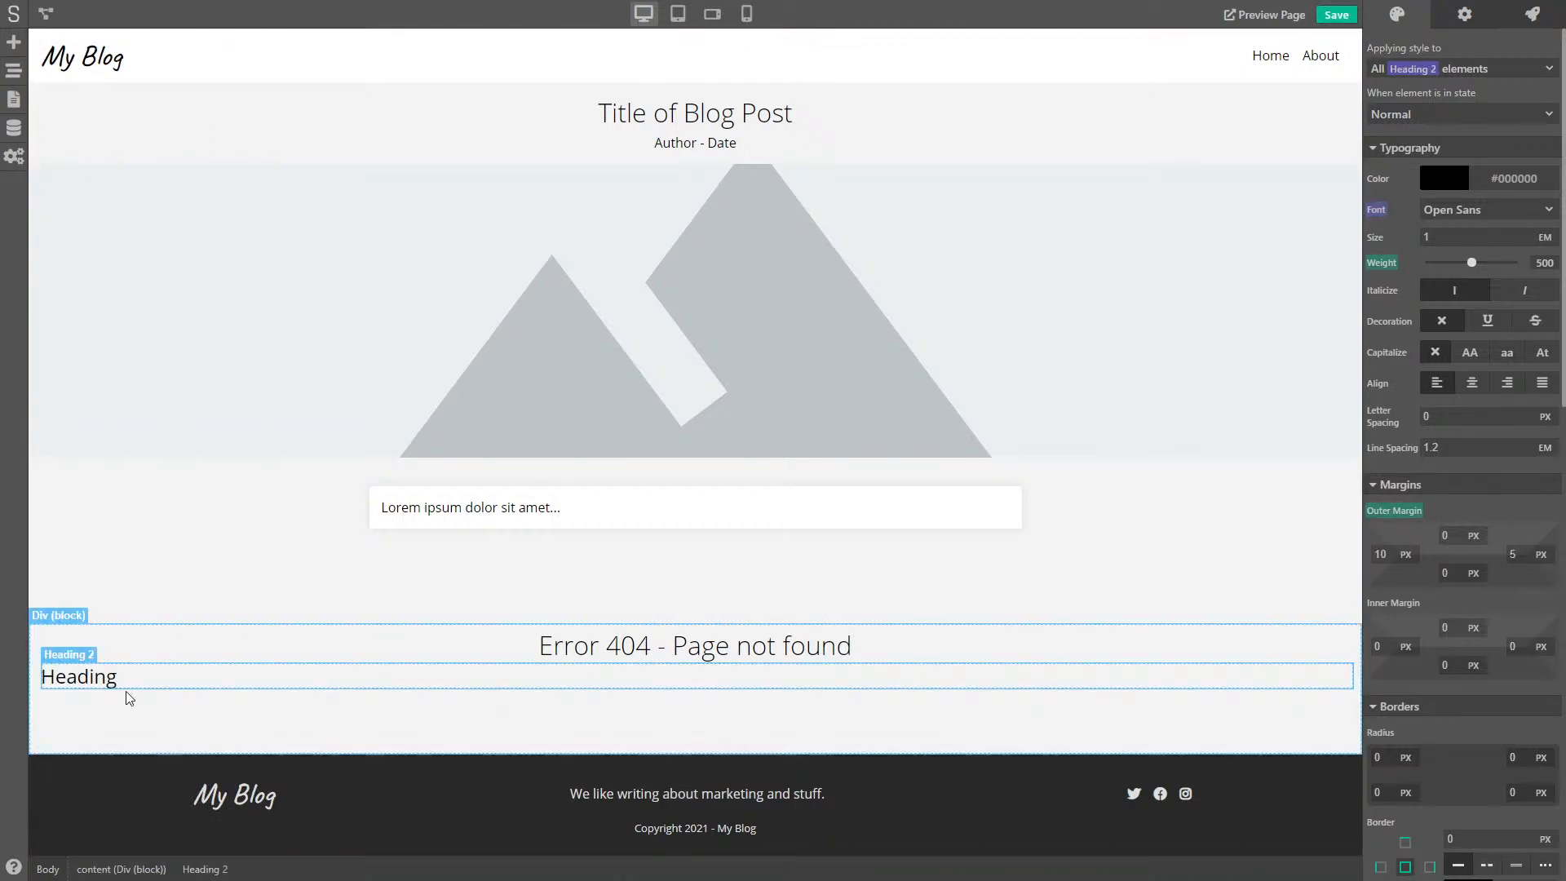
click(11, 72)
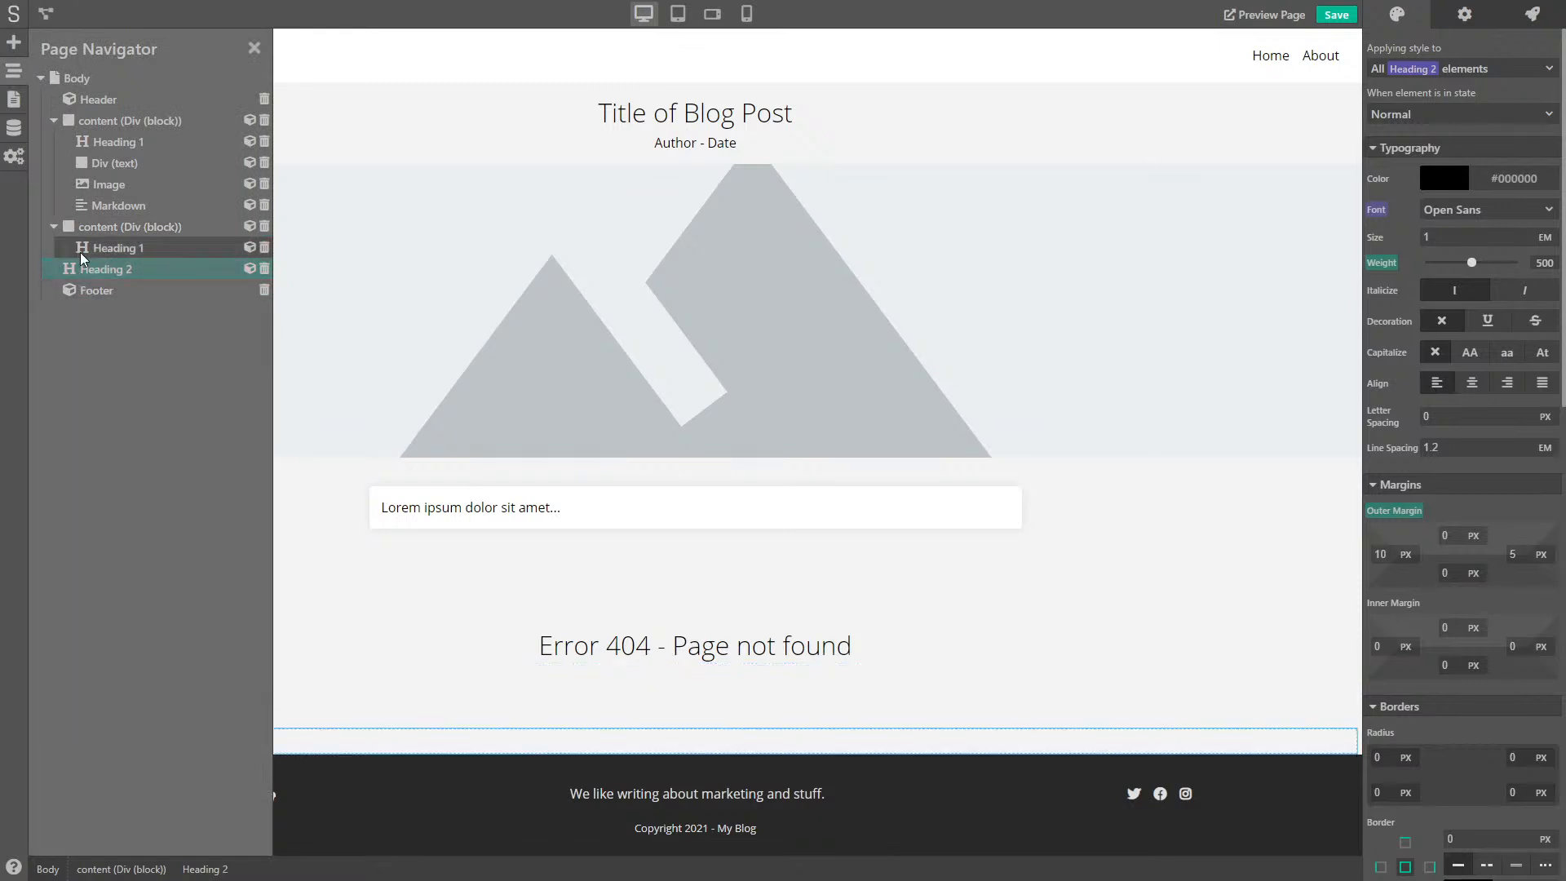
click(54, 227)
click(110, 227)
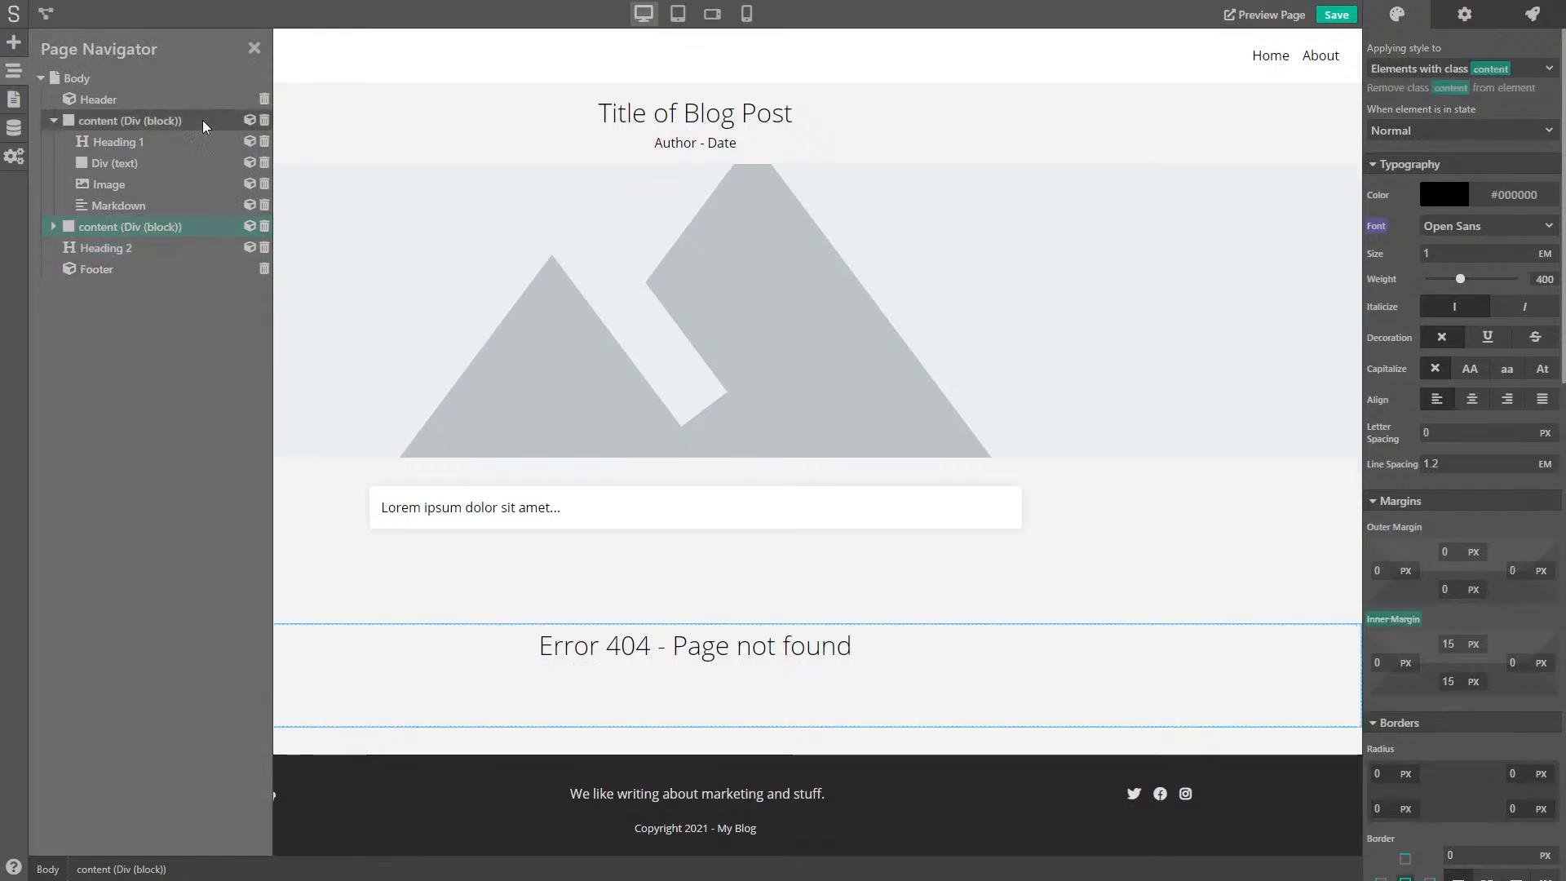
click(104, 244)
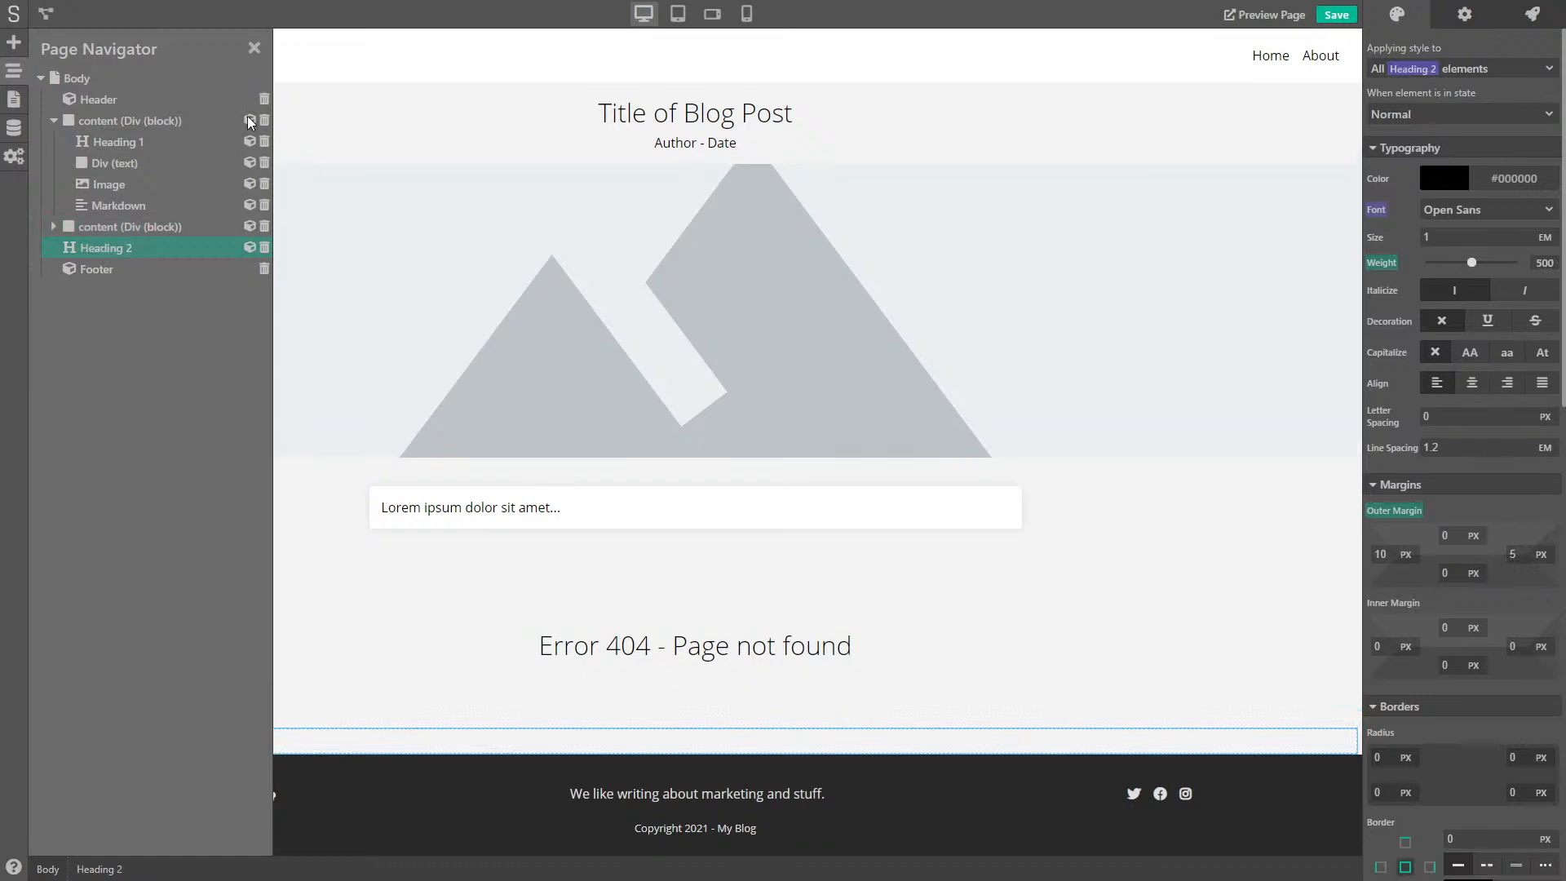
click(254, 48)
double_click(81, 740)
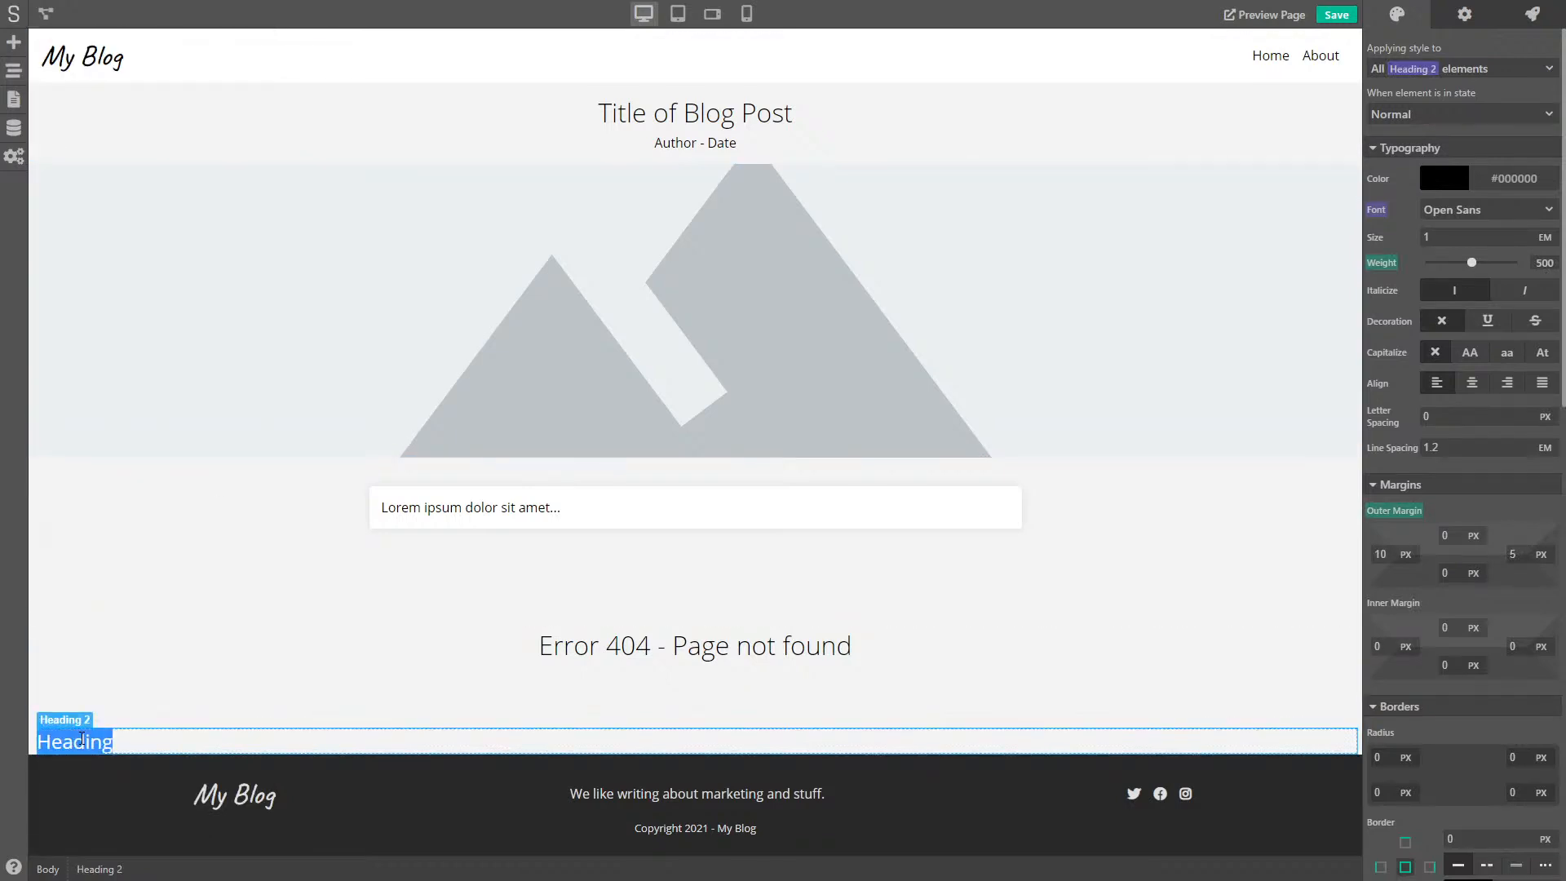
text(Comments)
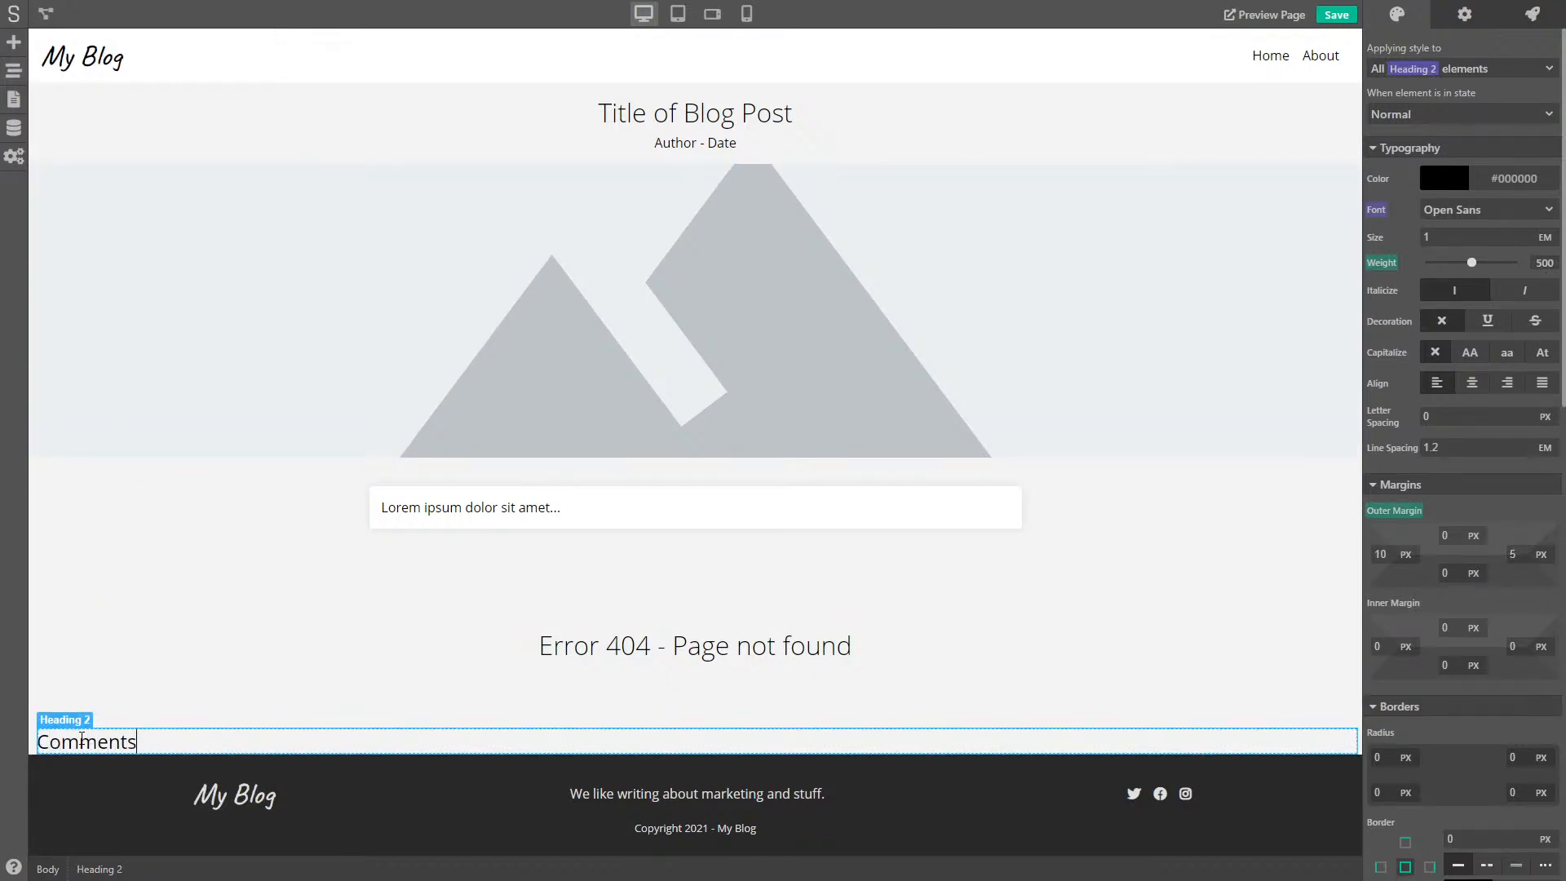
- Place an empty Div (block) container below the Comments heading
click(228, 709)
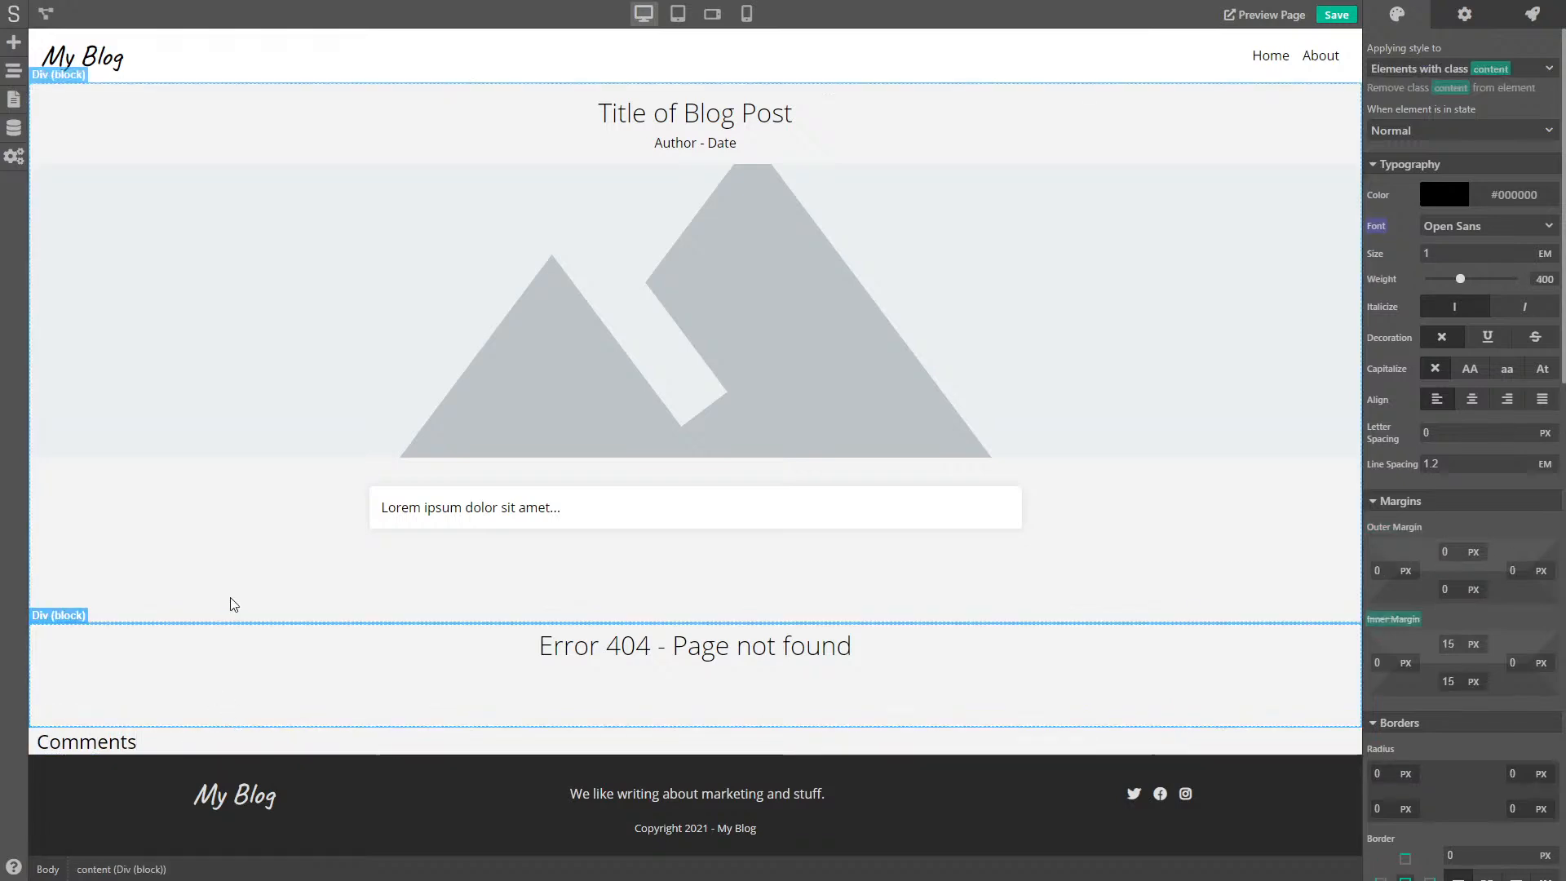
click(13, 42)
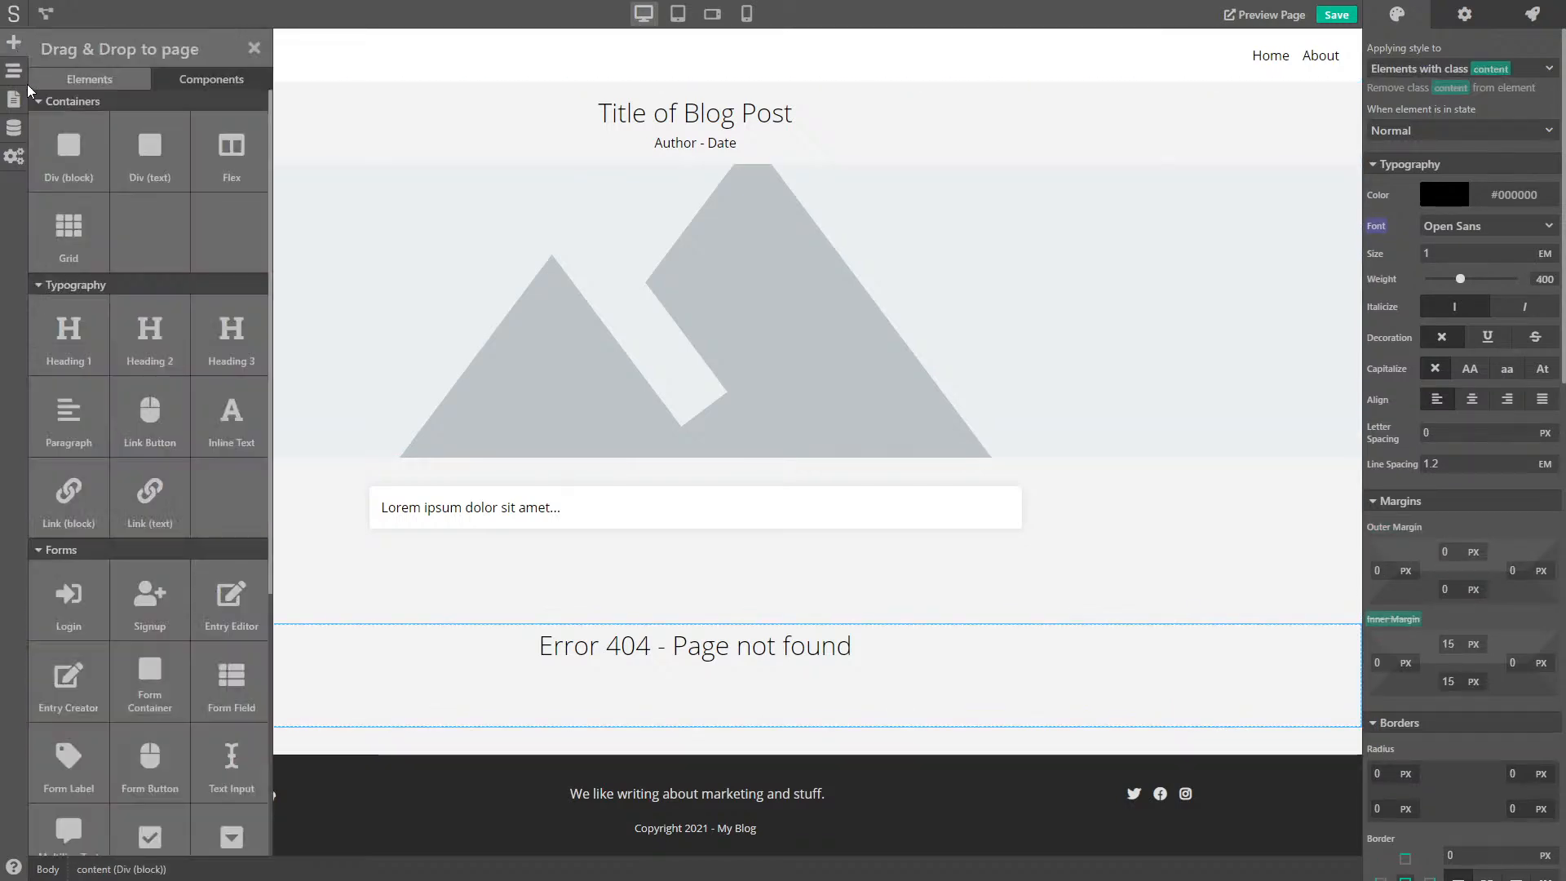
drag(84, 164, 203, 745)
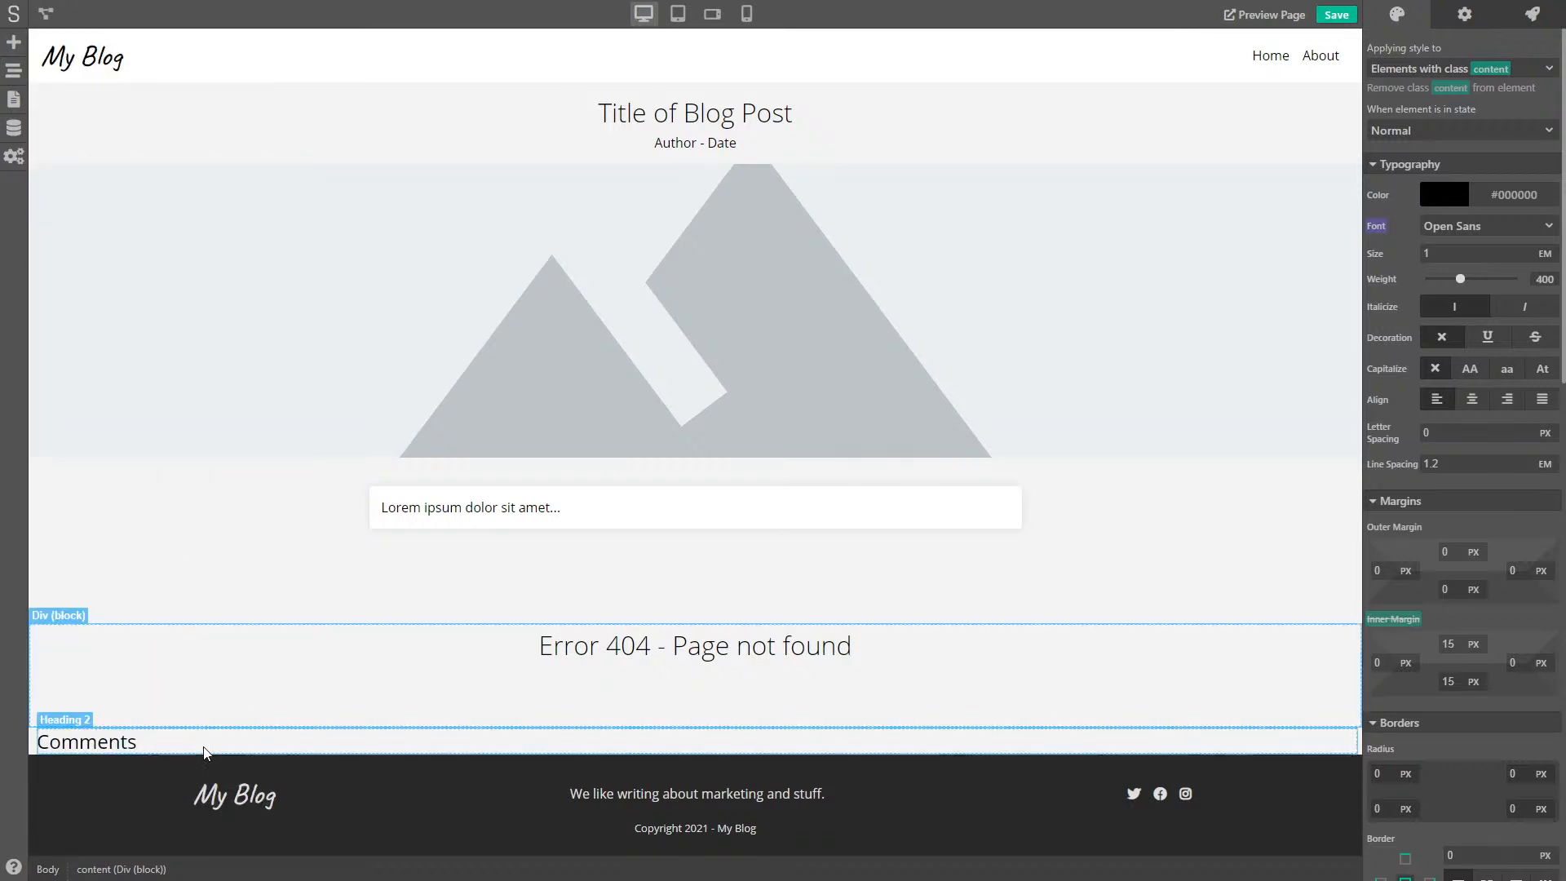
click(10, 47)
drag(115, 151, 296, 752)
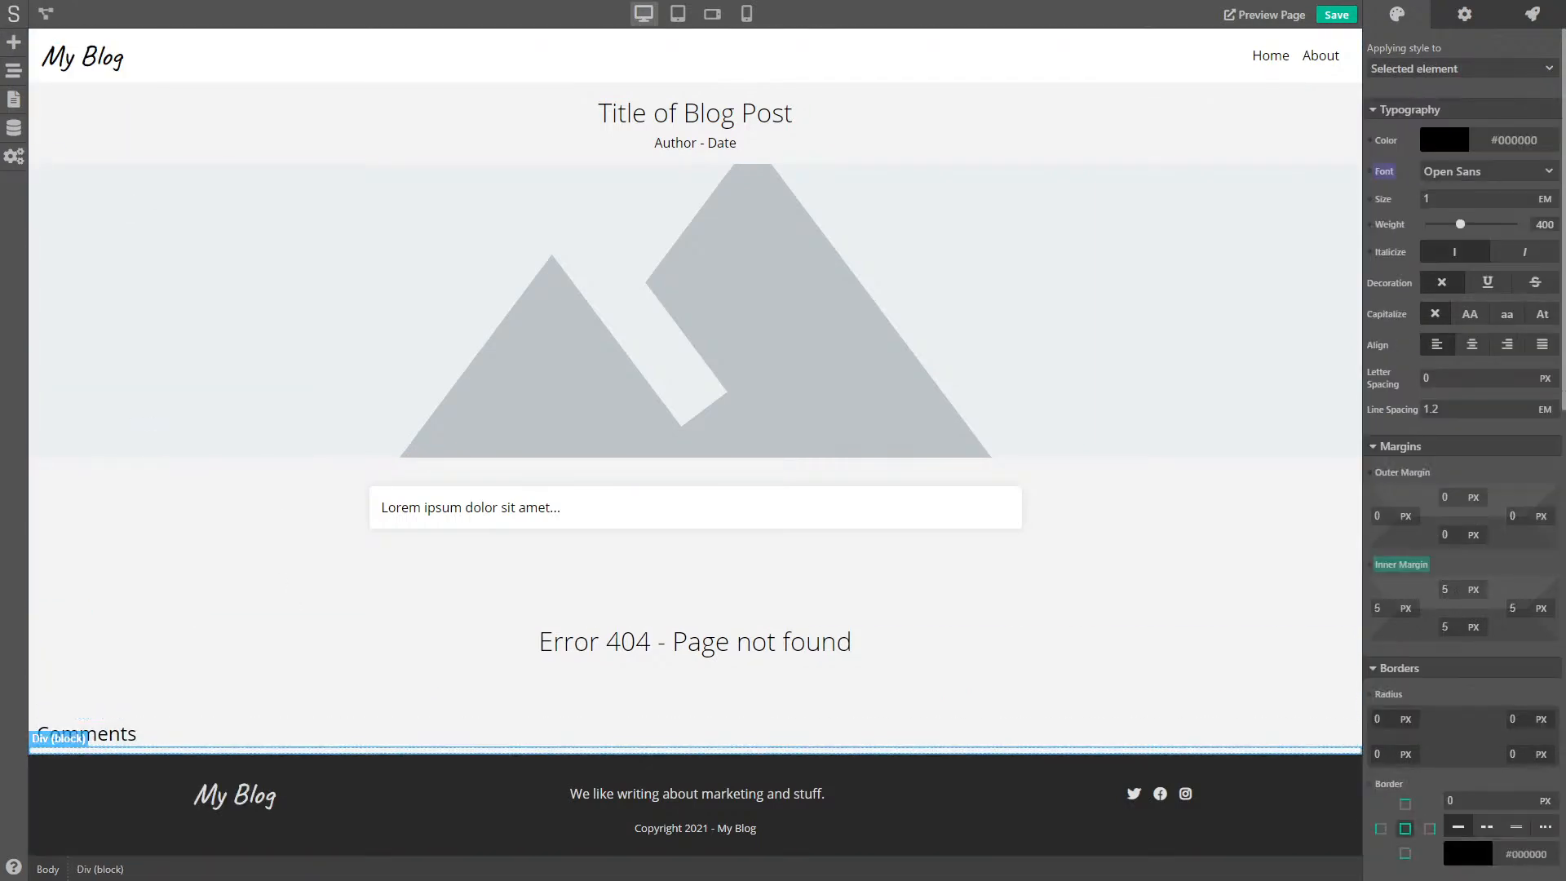
- Add a Div (text) block reading 'This post doesn't have any comments yet.'
click(18, 48)
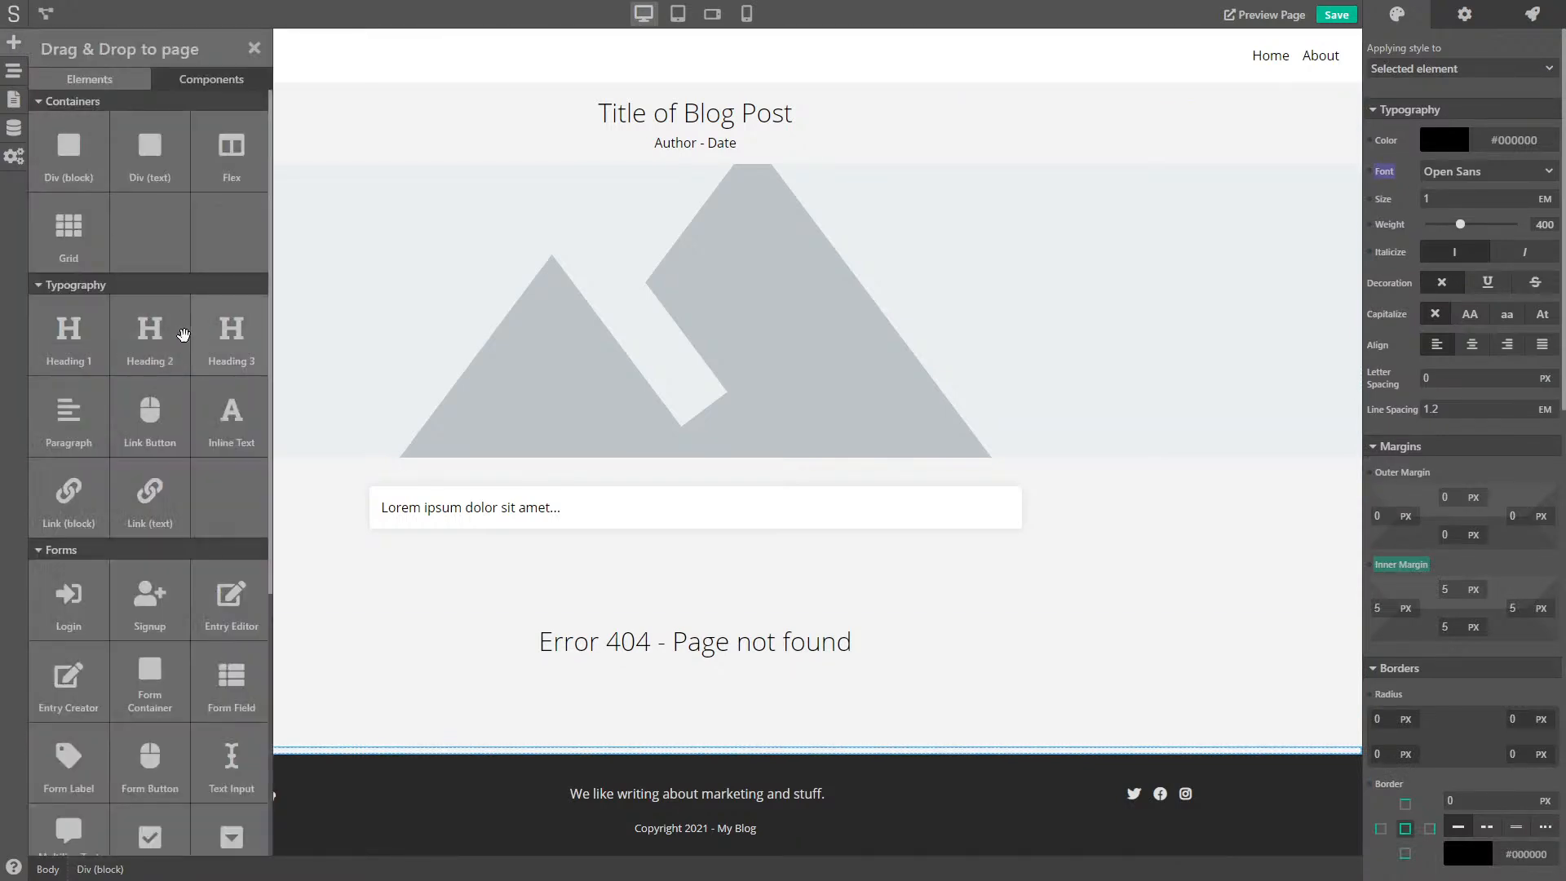
drag(172, 156, 380, 759)
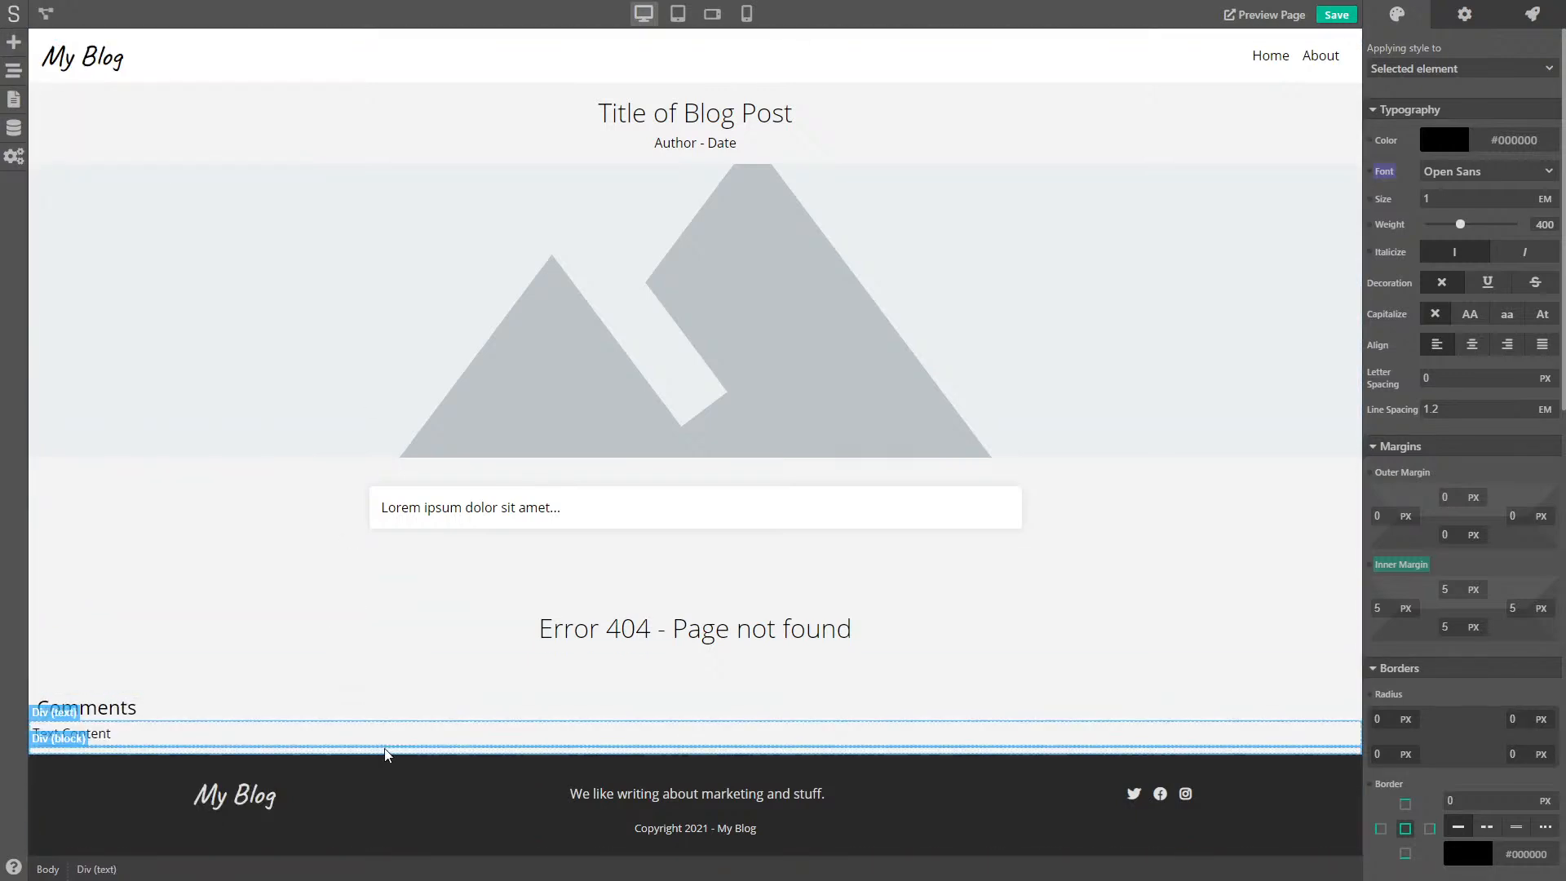
triple_click(86, 731)
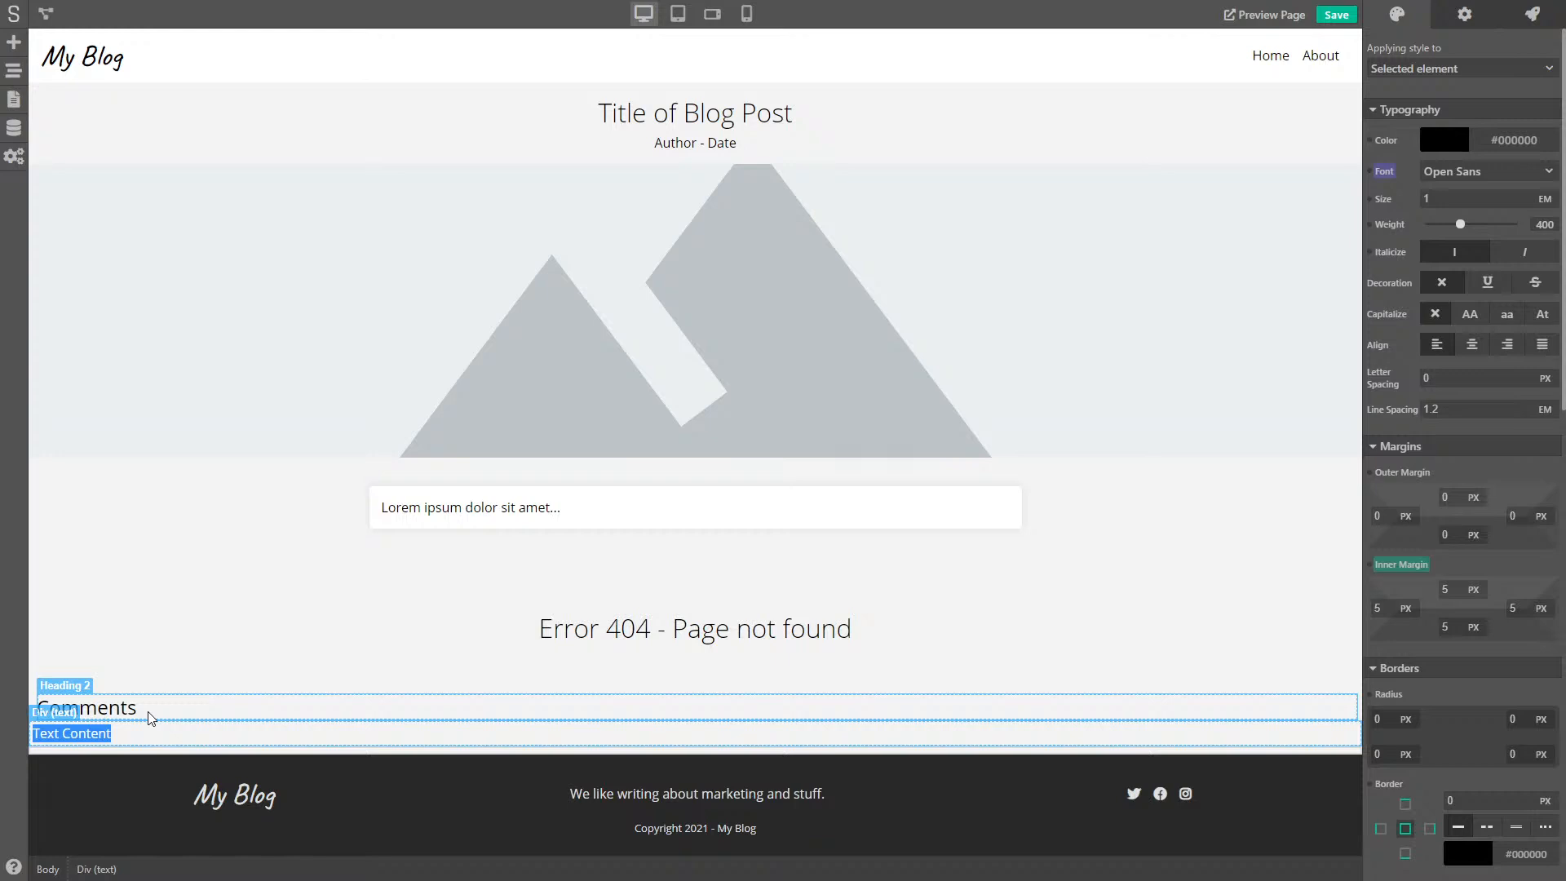
text(T)
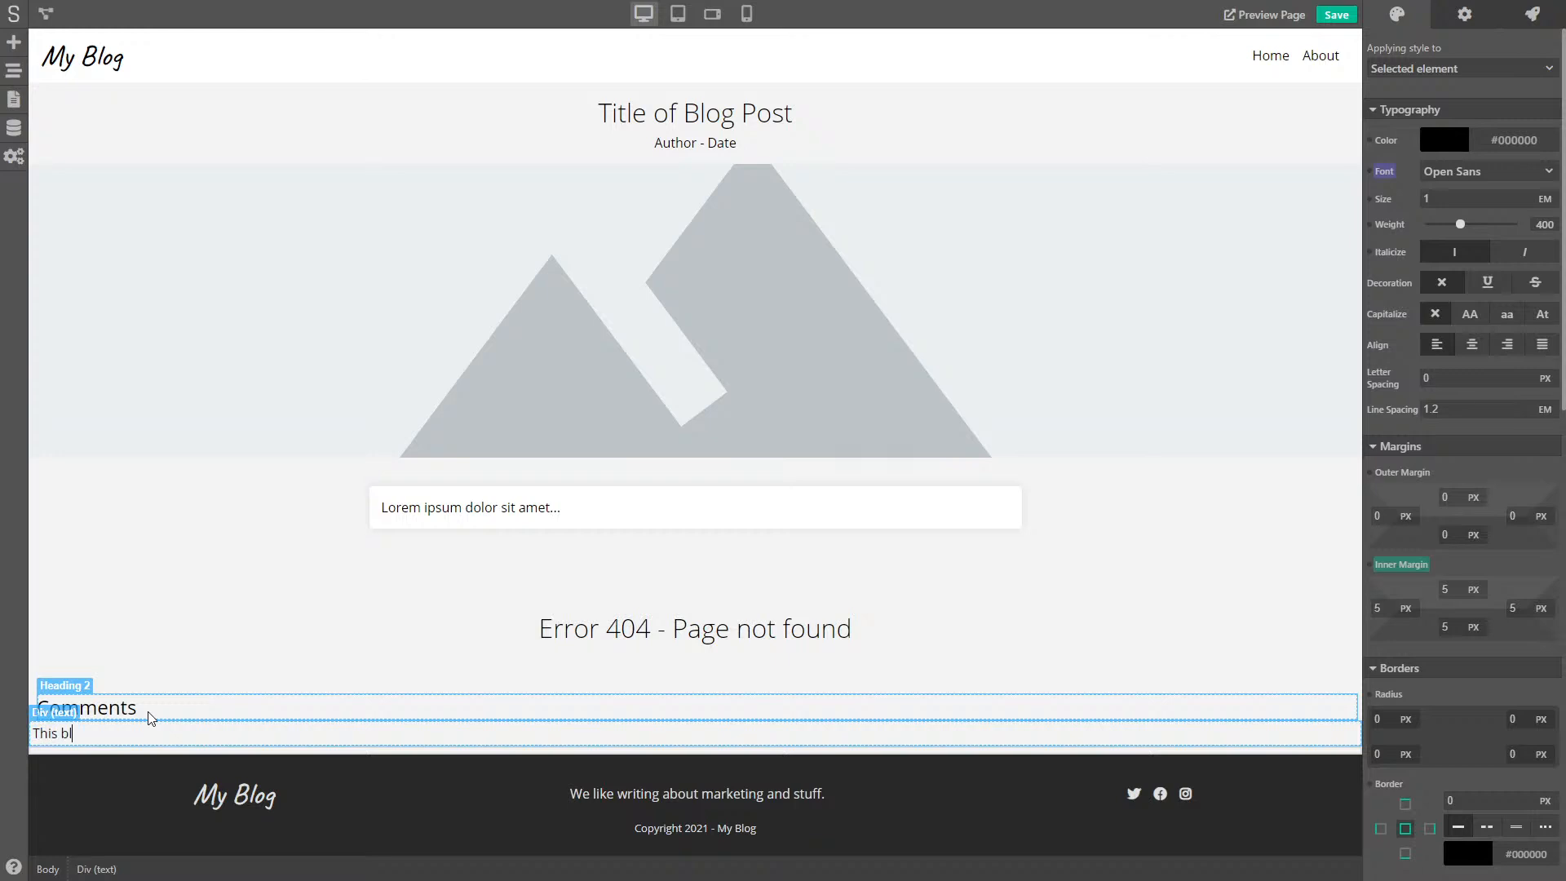
text(his bp)
key(BackSpace)
key(BackSpace)
text(post doesn)
text(ments yet.)
click(148, 715)
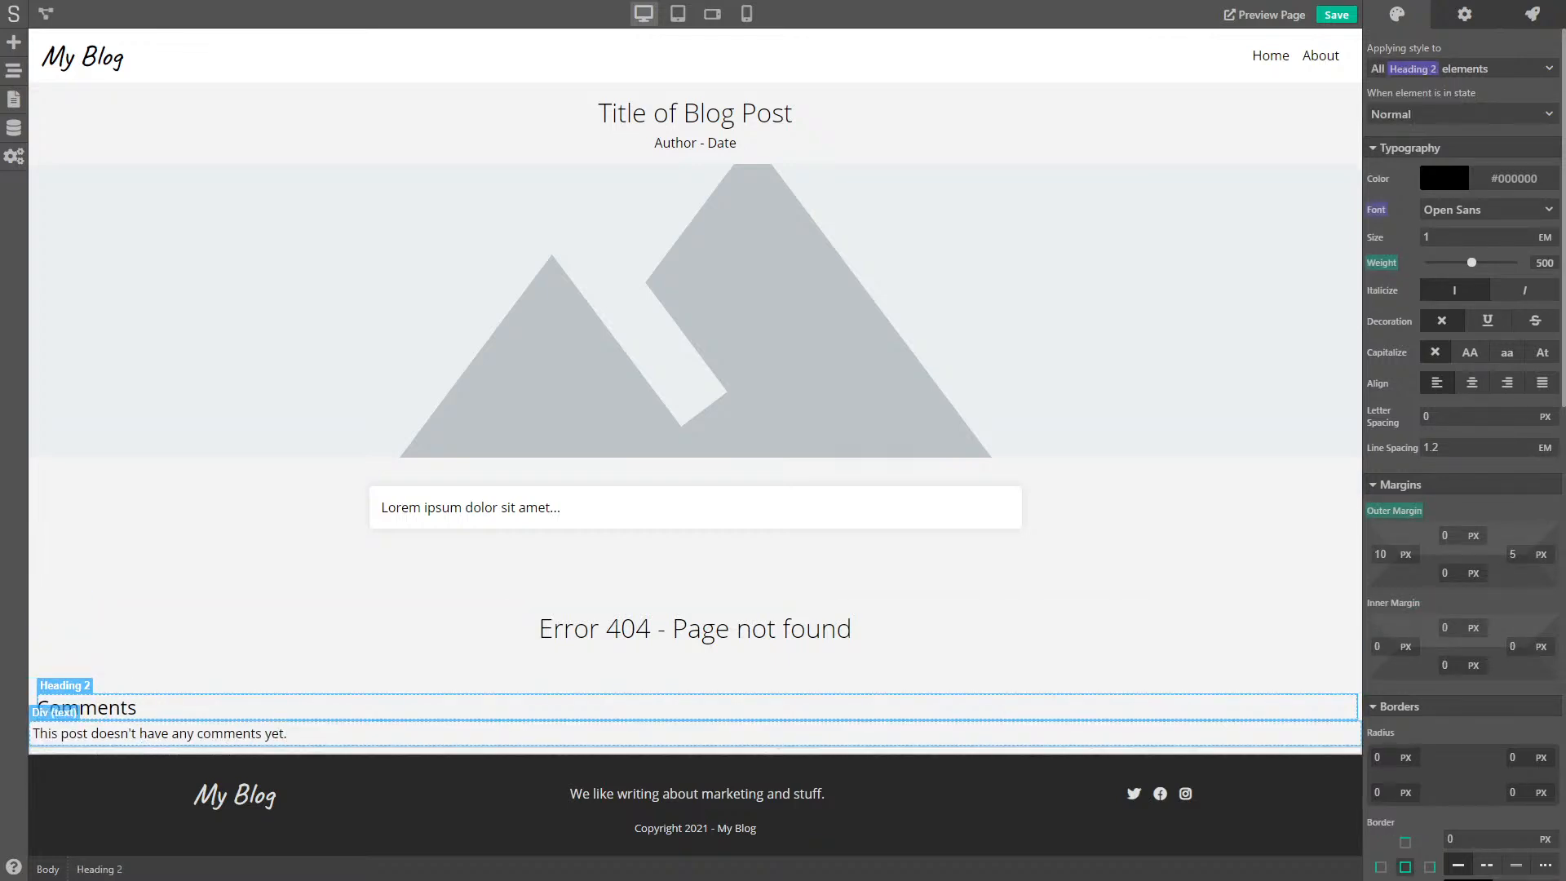
click(148, 734)
click(14, 71)
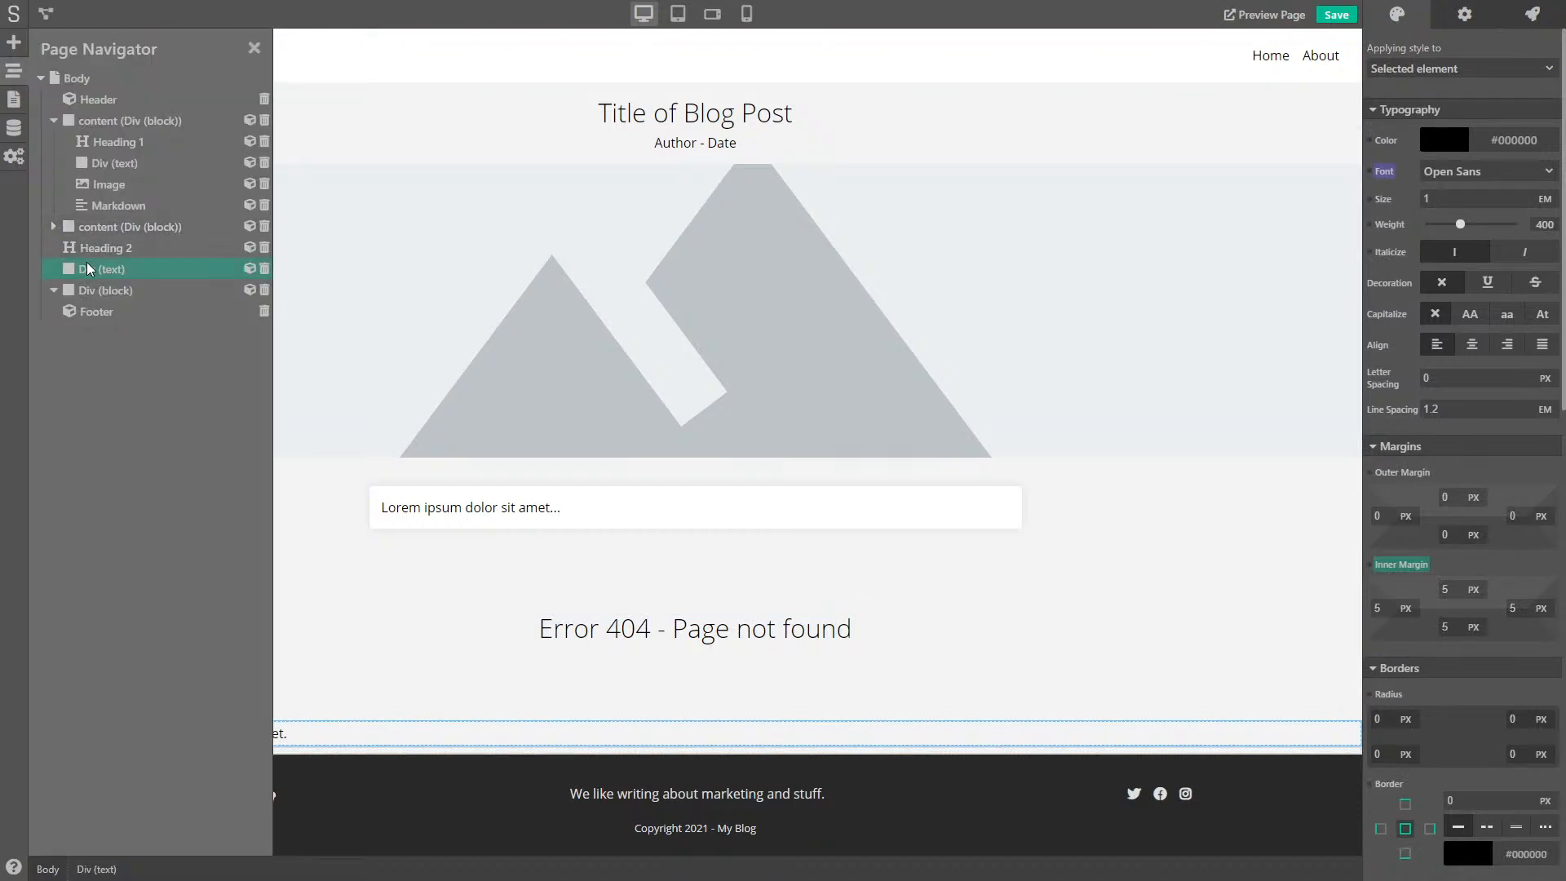
- Nest the no-comments text in the block container and add another Div (block) inside it
drag(90, 269, 90, 292)
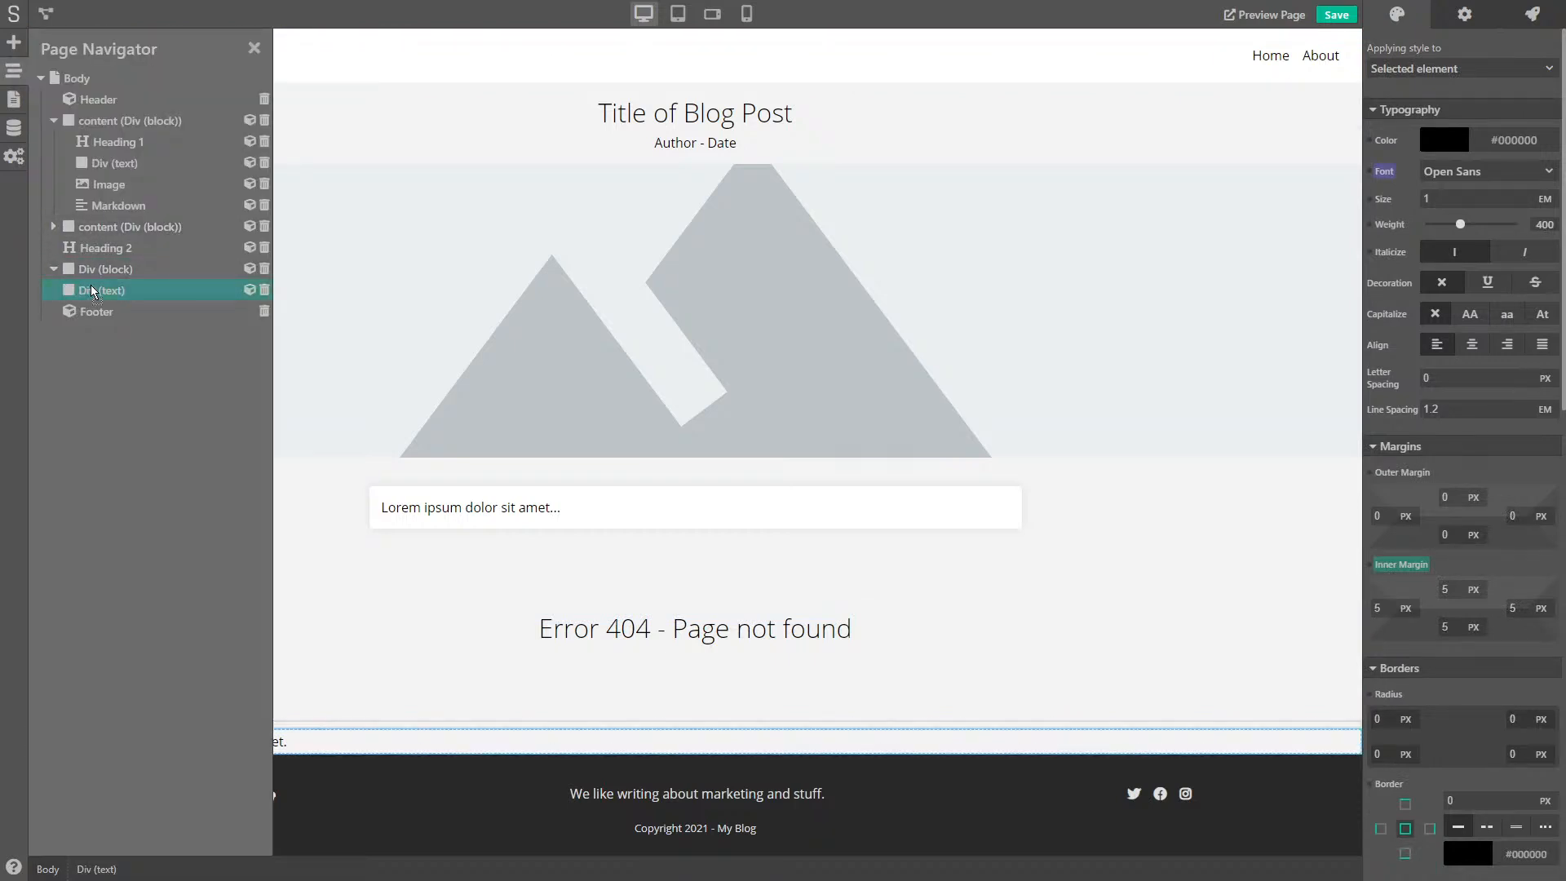
click(122, 270)
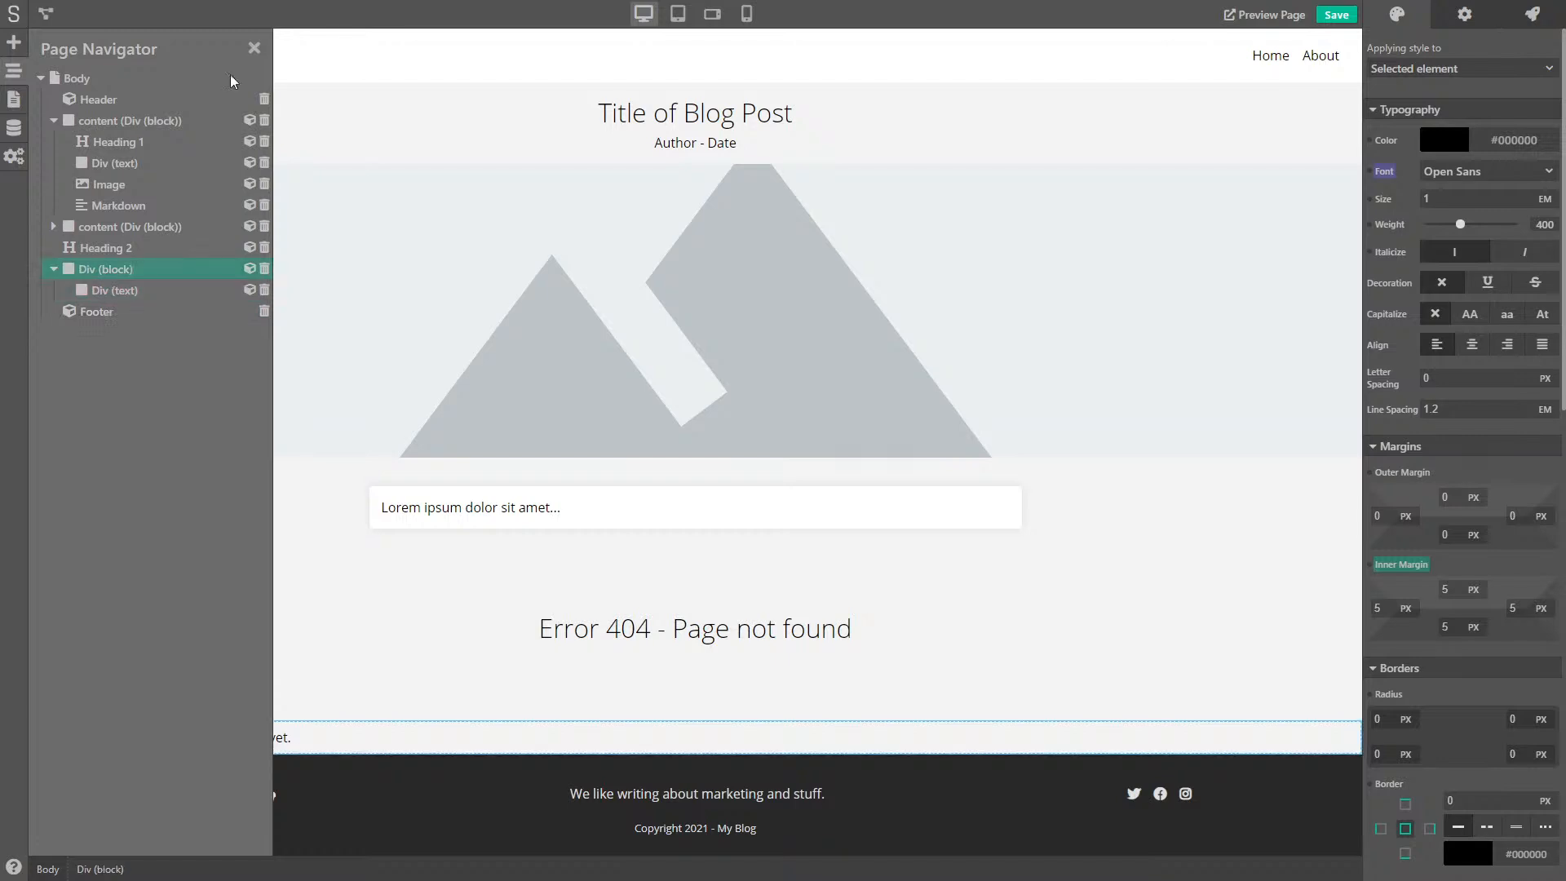
click(255, 48)
click(7, 42)
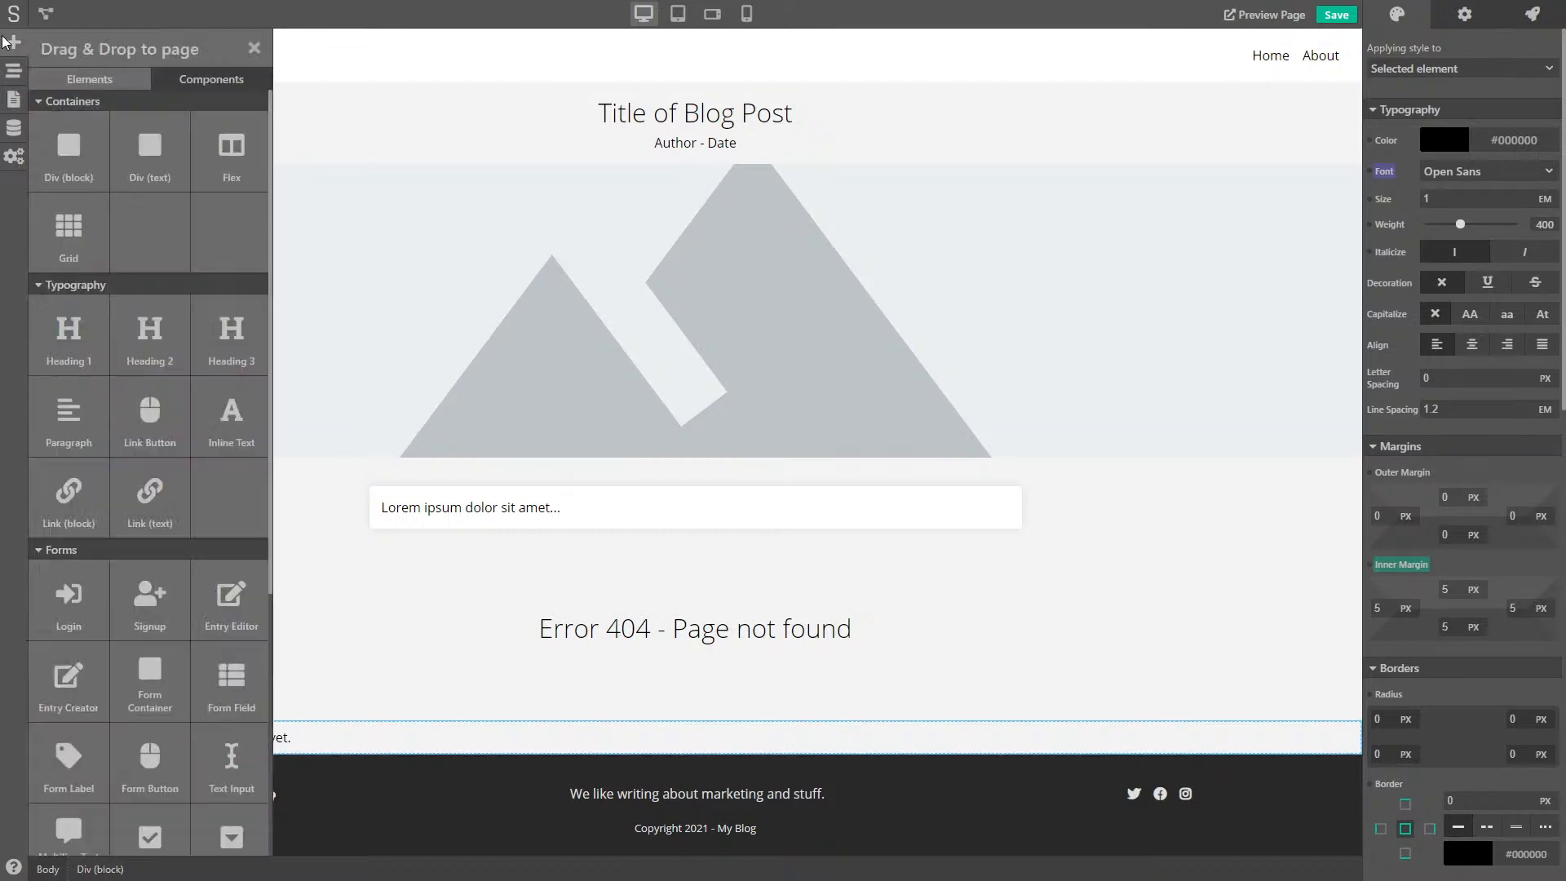
drag(68, 145, 339, 751)
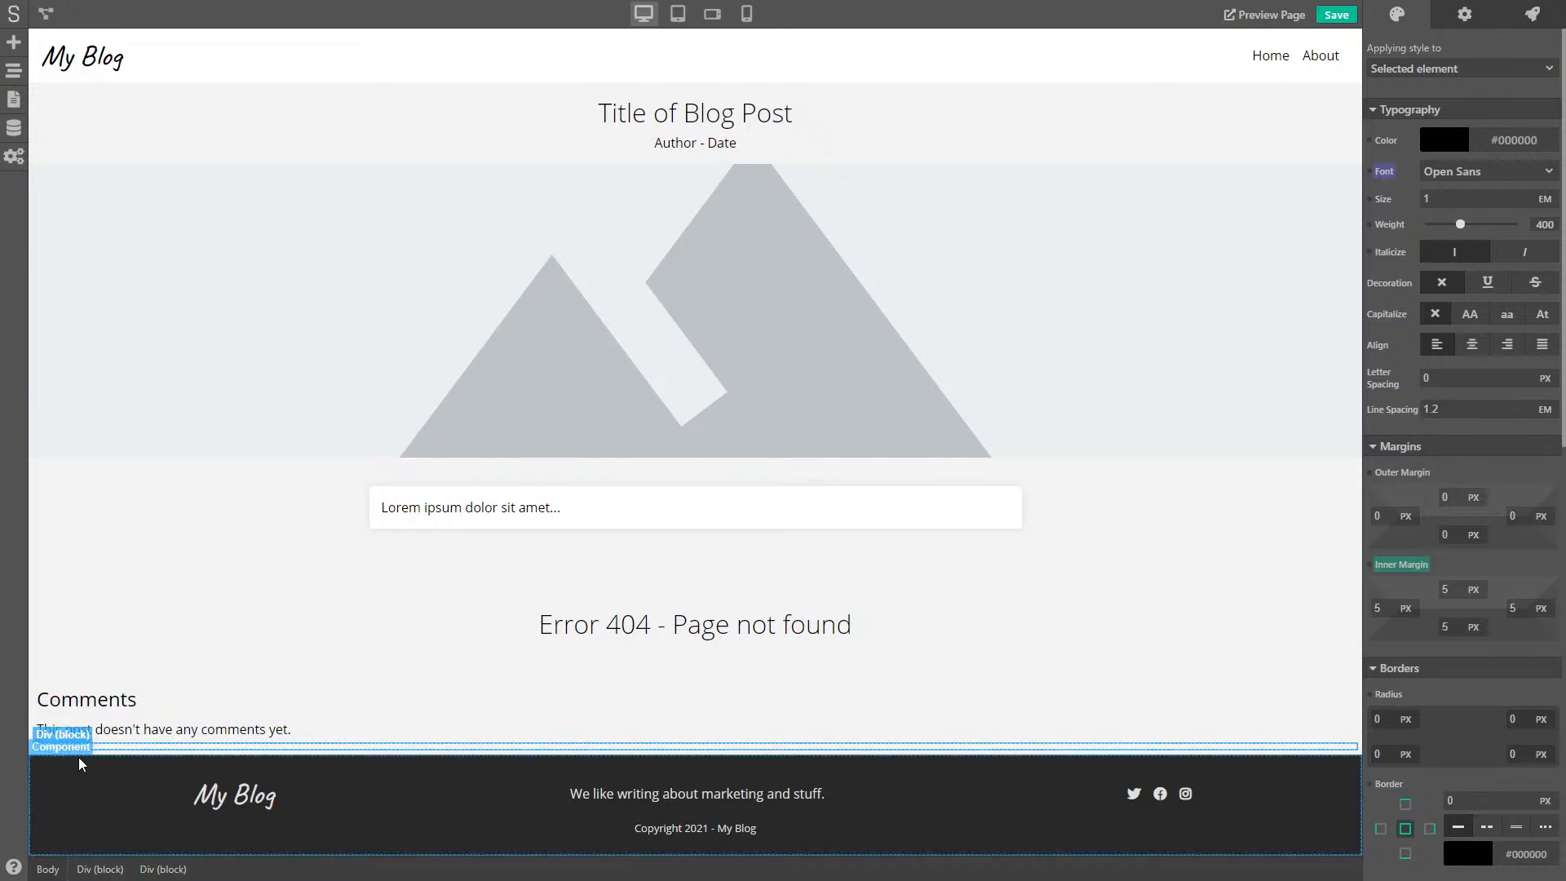
- Add two text rows below the Comments heading reading Author and Comment..
click(14, 42)
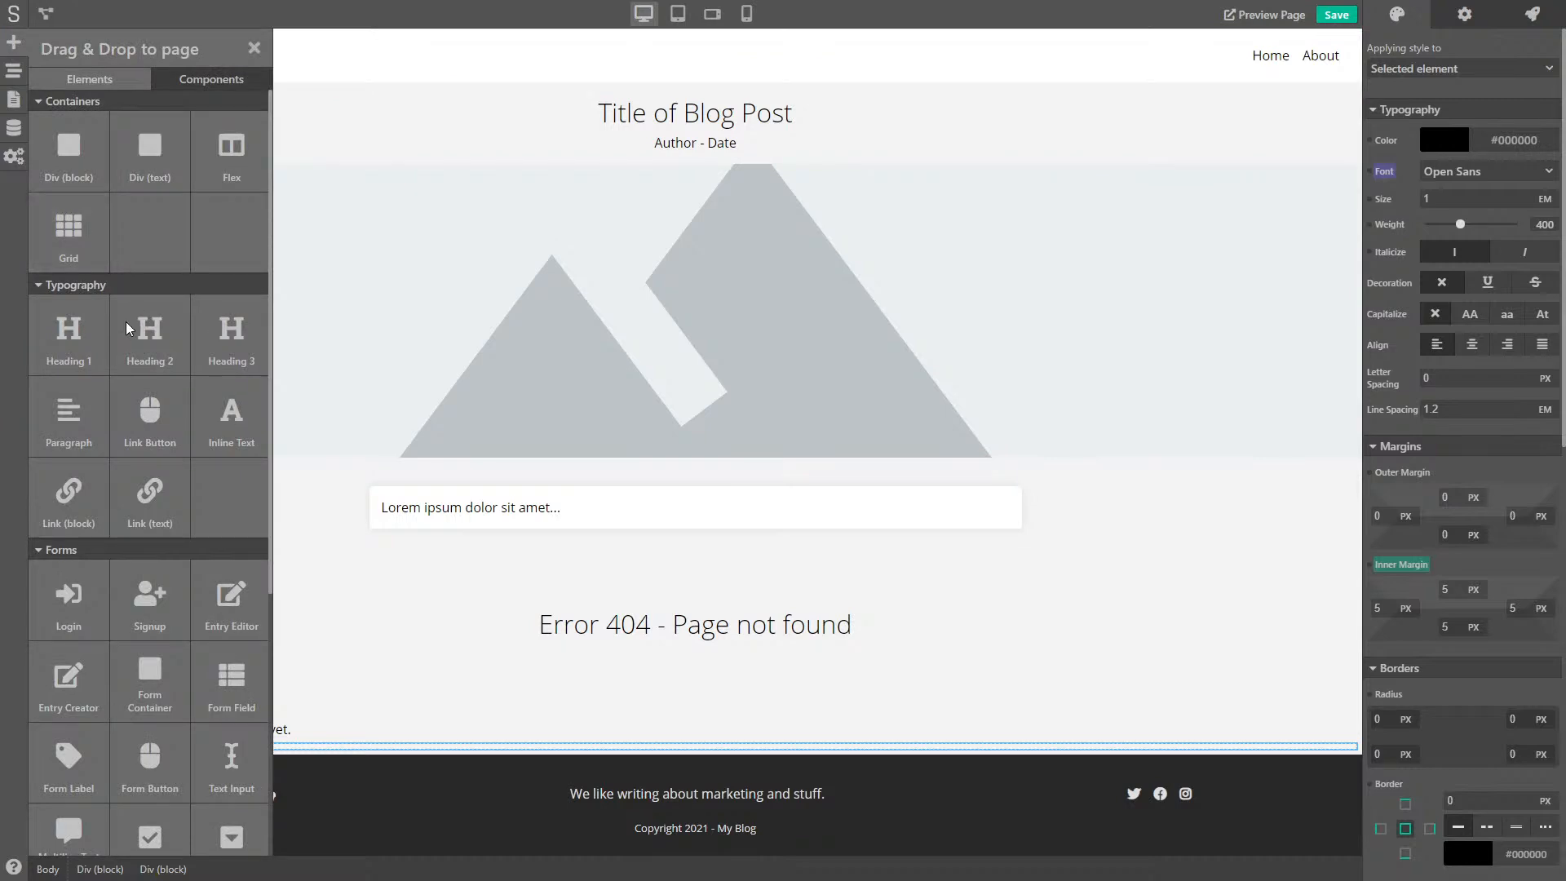
scroll(140, 473, down, 4)
scroll(139, 469, up, 4)
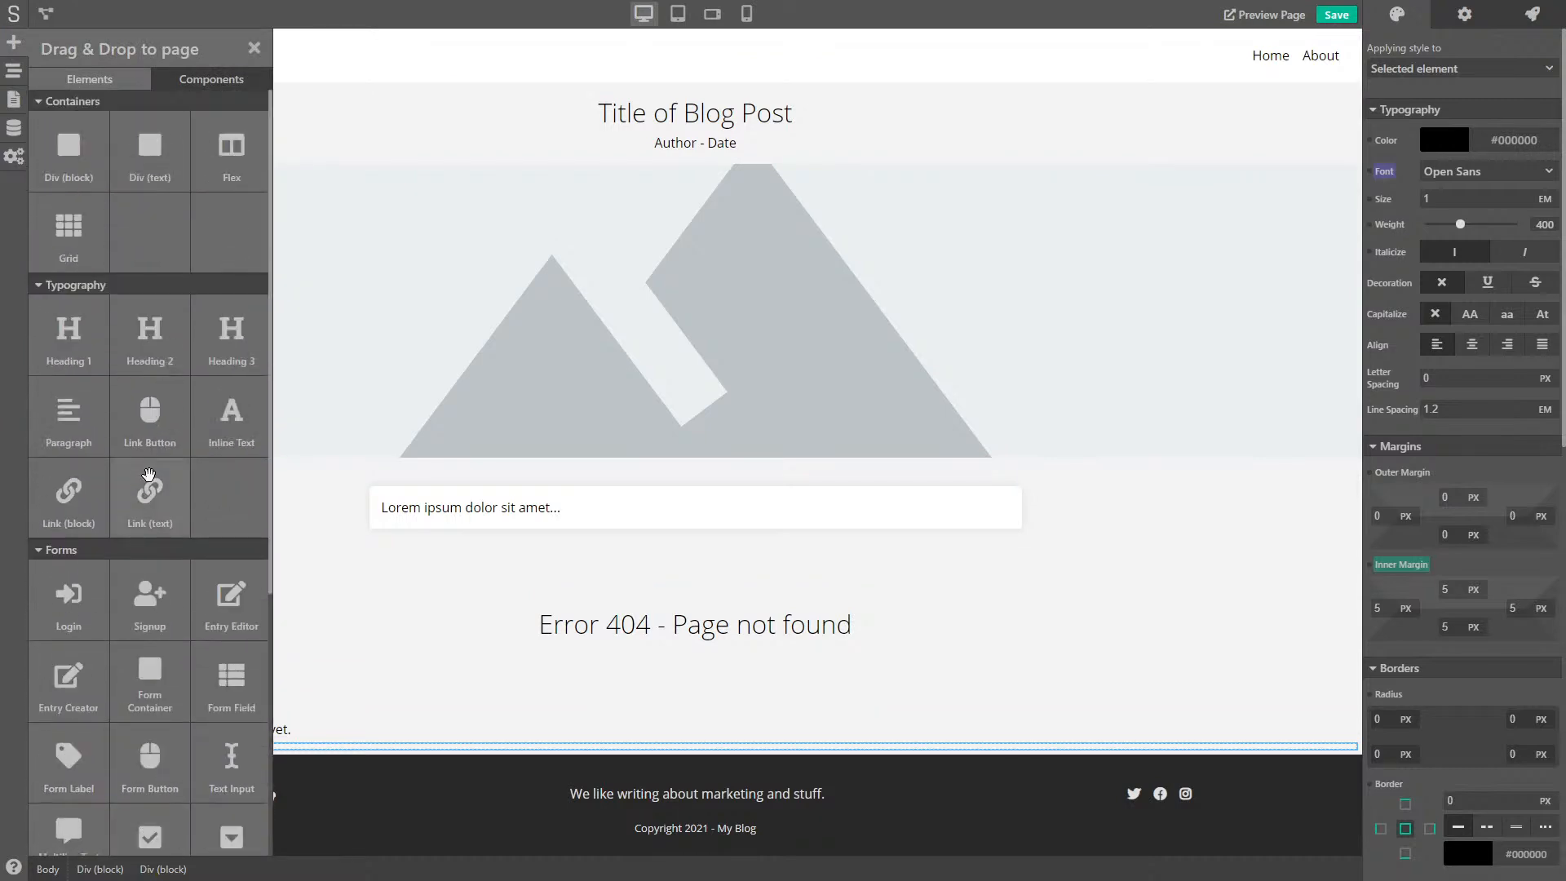
drag(138, 123, 87, 738)
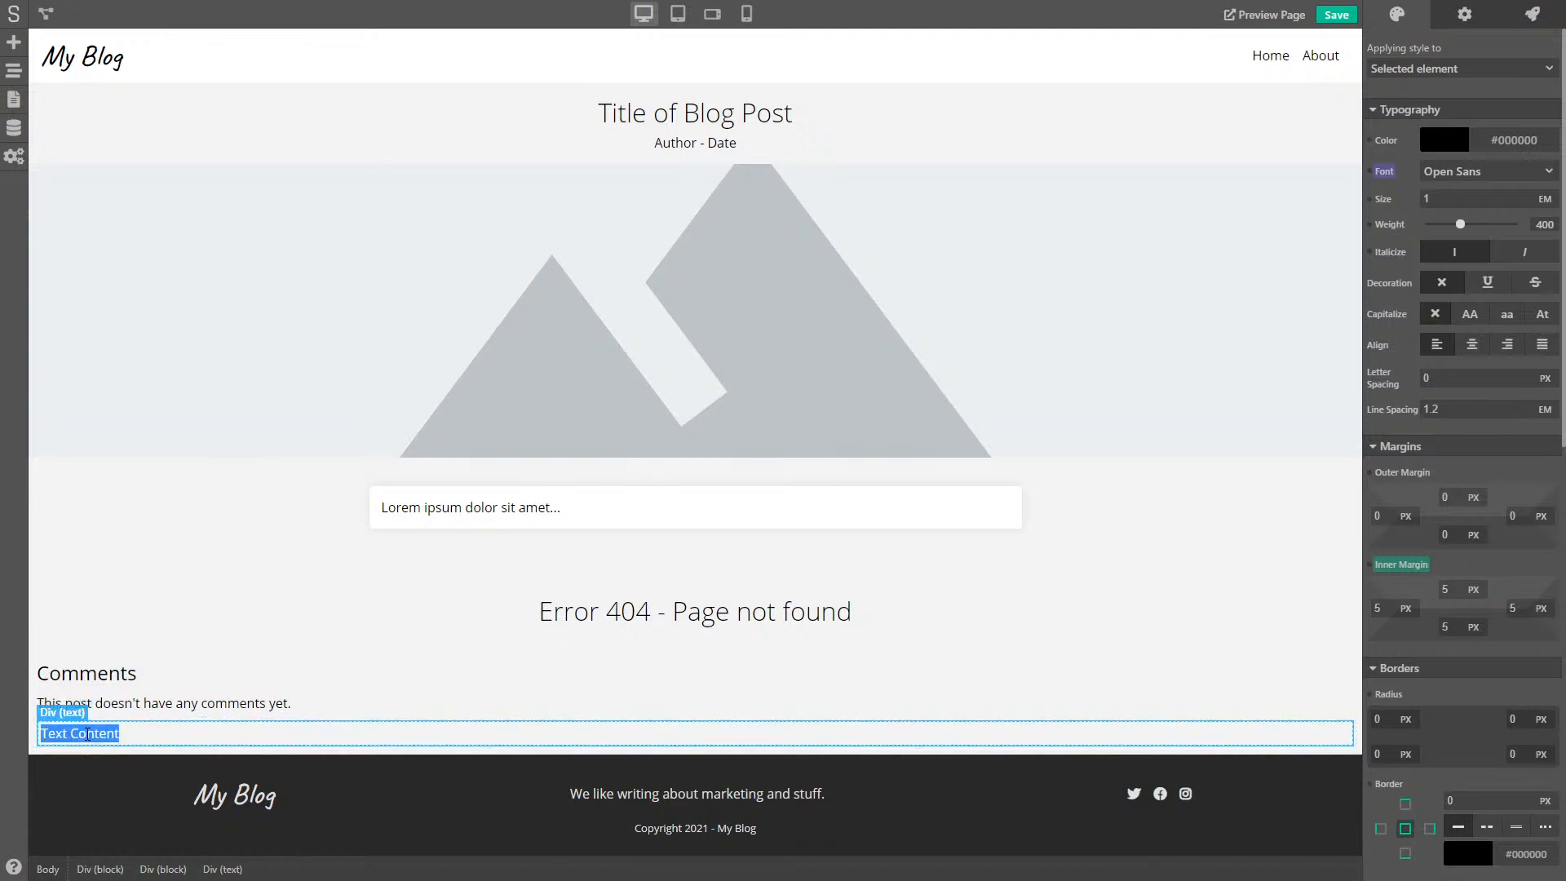
text(Author)
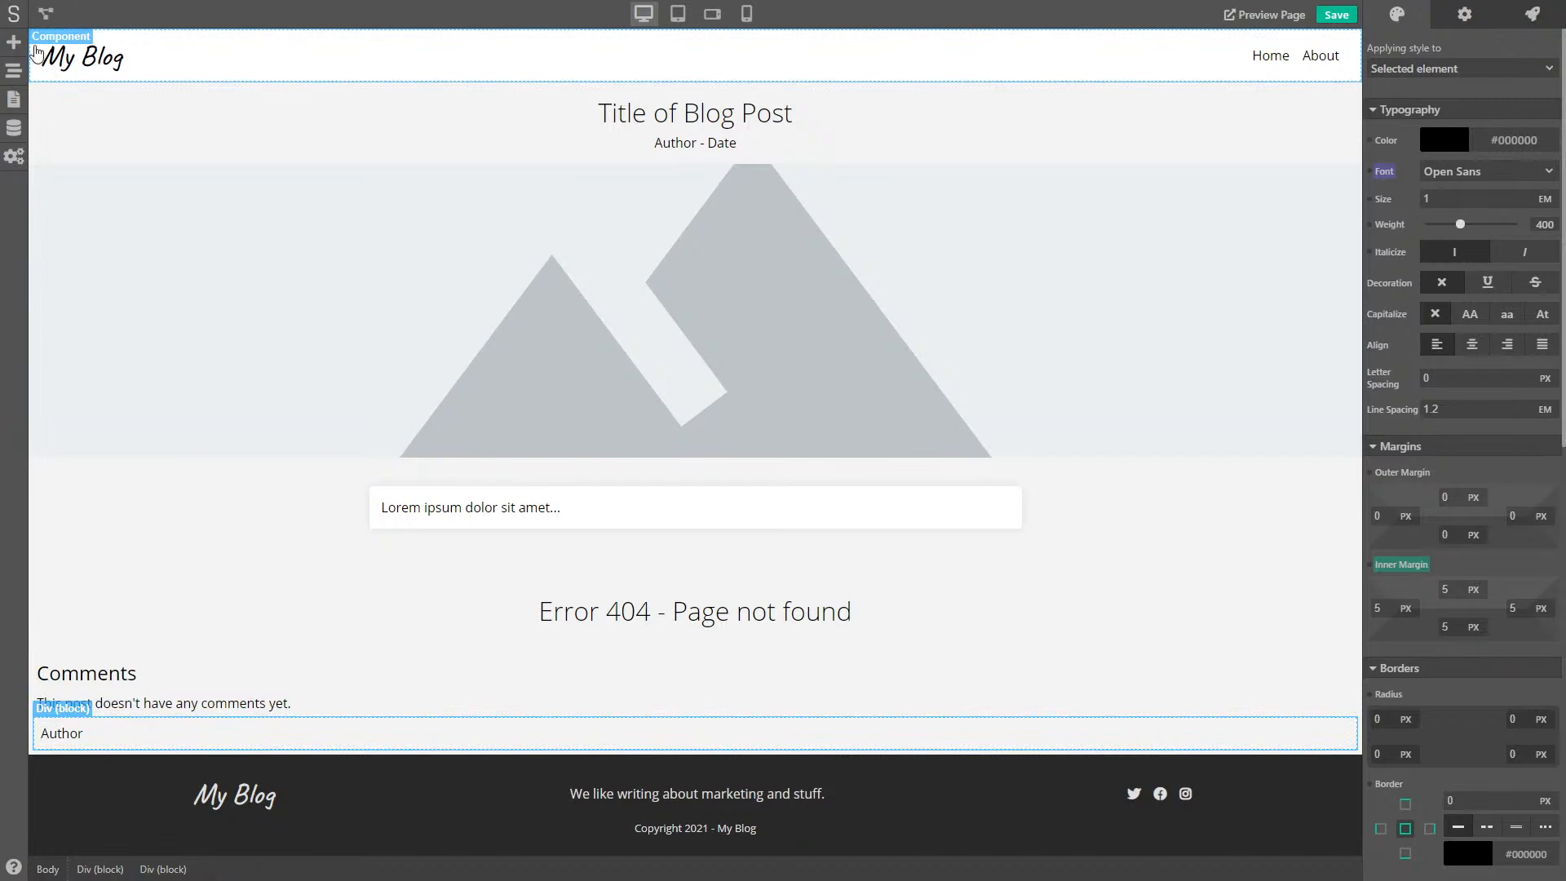
click(14, 41)
drag(157, 163, 115, 745)
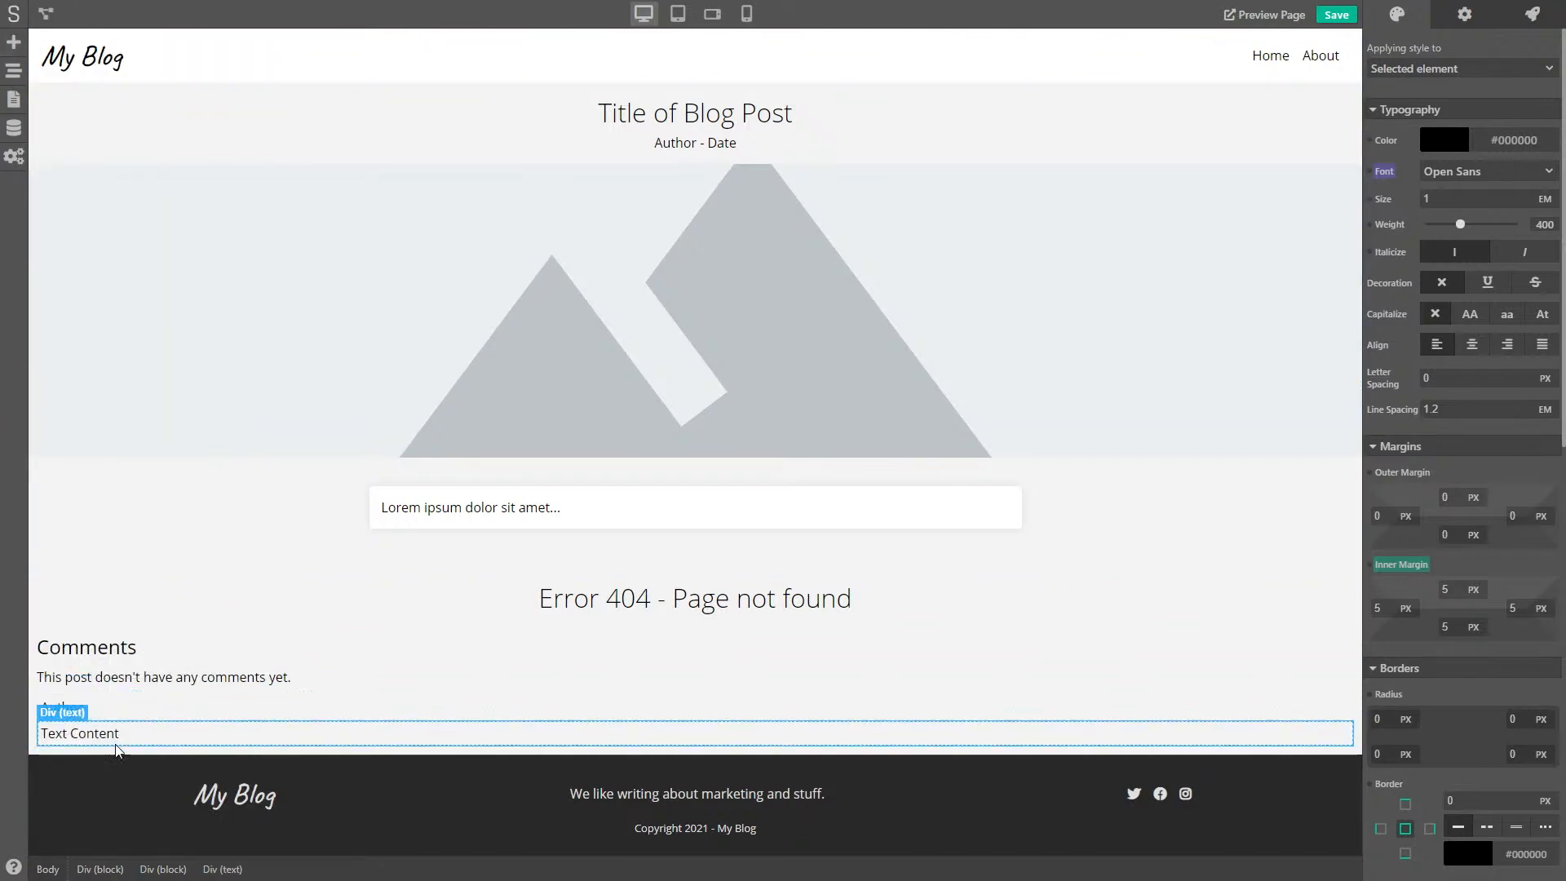
text(Comment...)
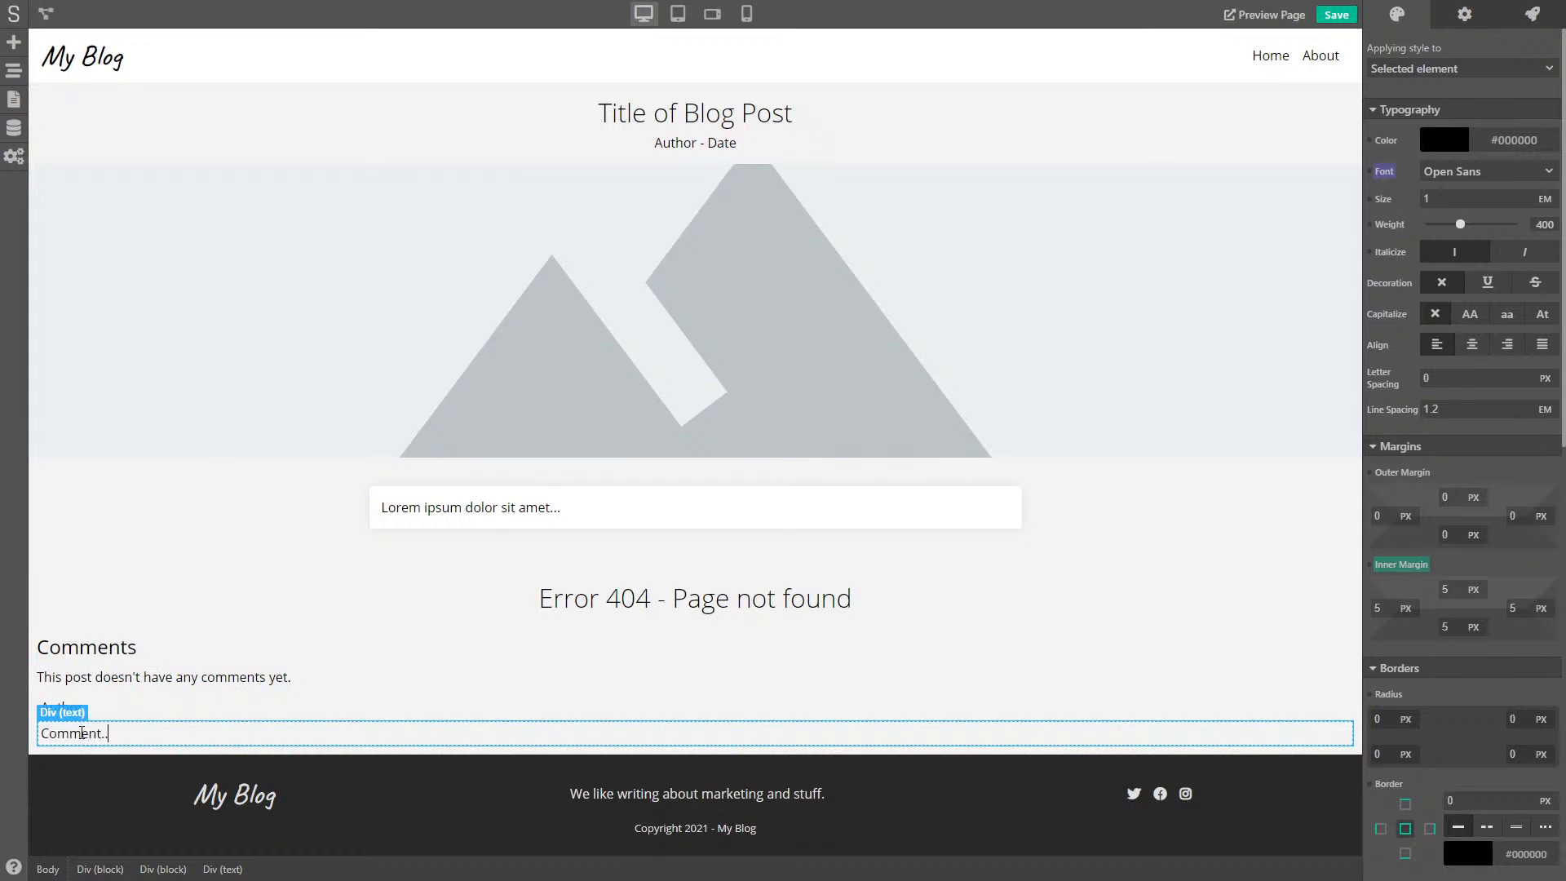
- Insert a third text row reading Date commented next to the Author row
click(86, 708)
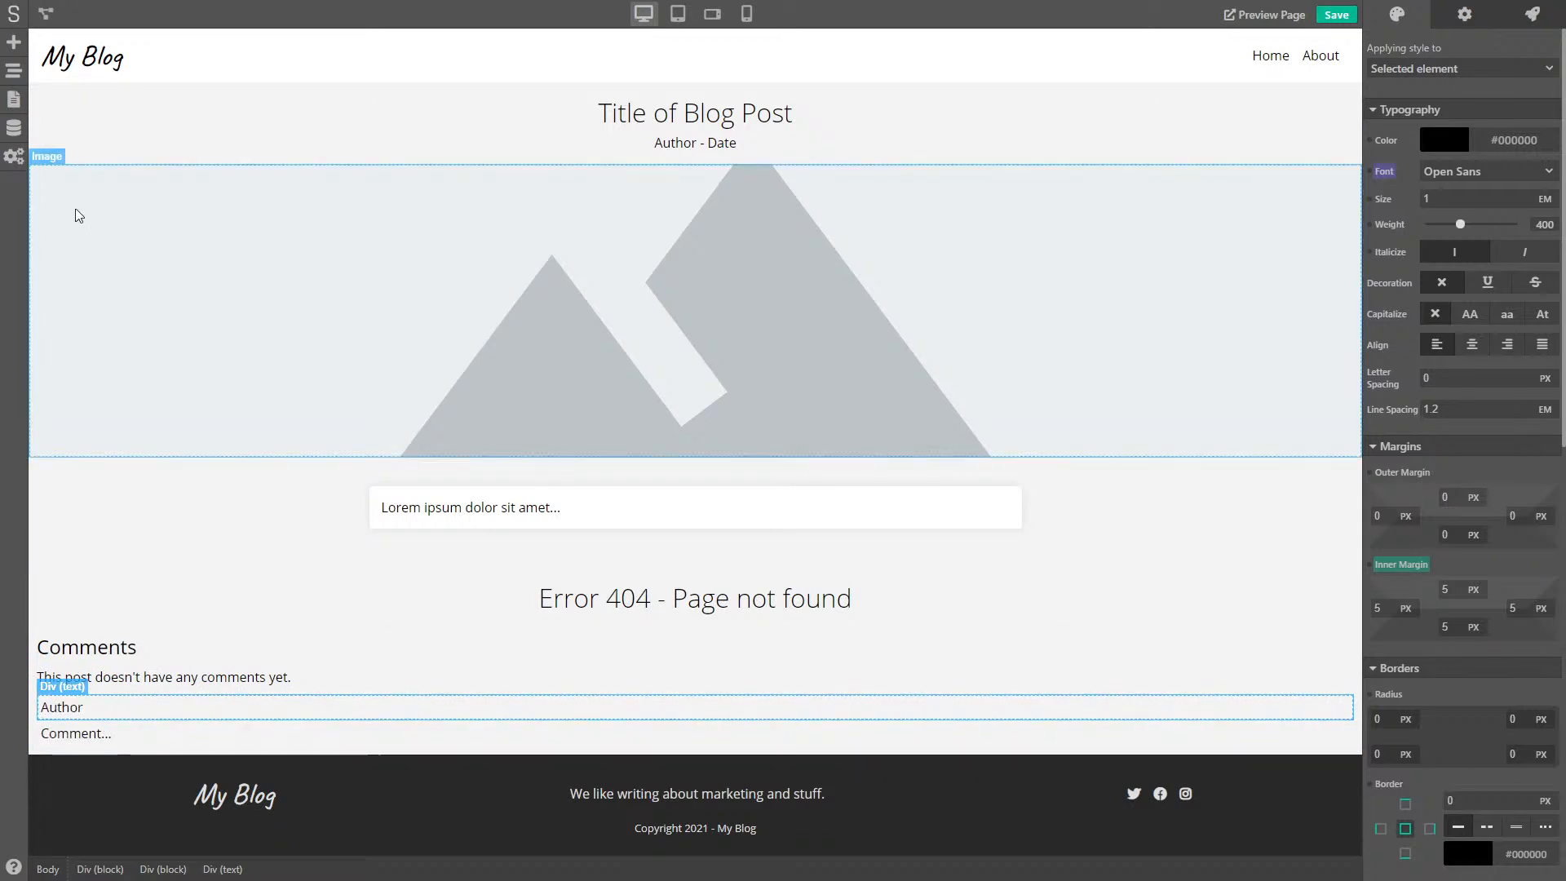
click(14, 51)
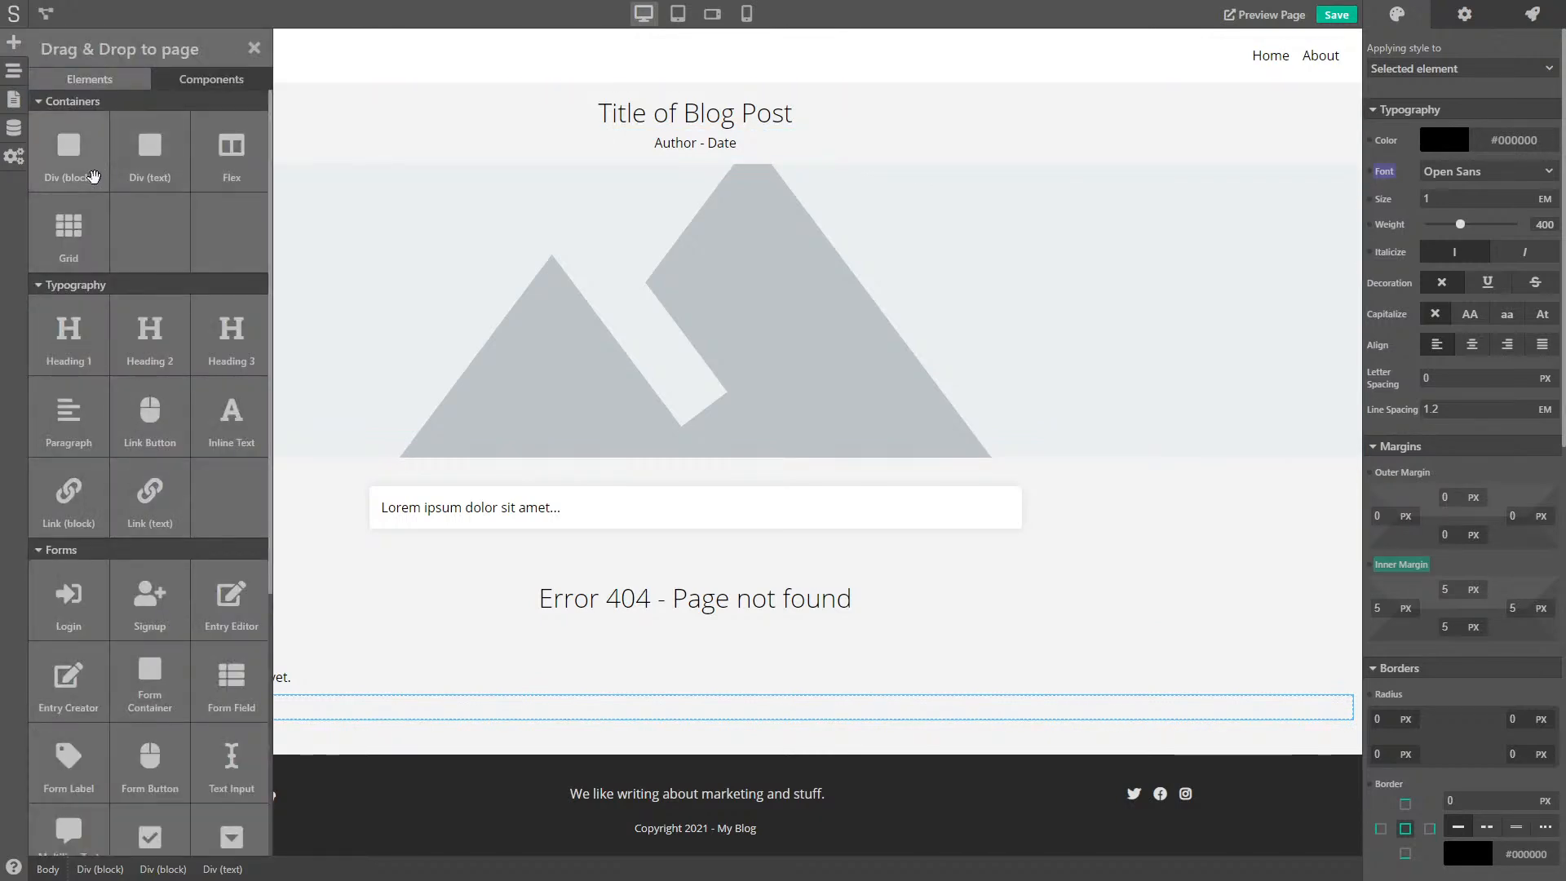
drag(143, 151, 84, 708)
double_click(83, 707)
text(Dat)
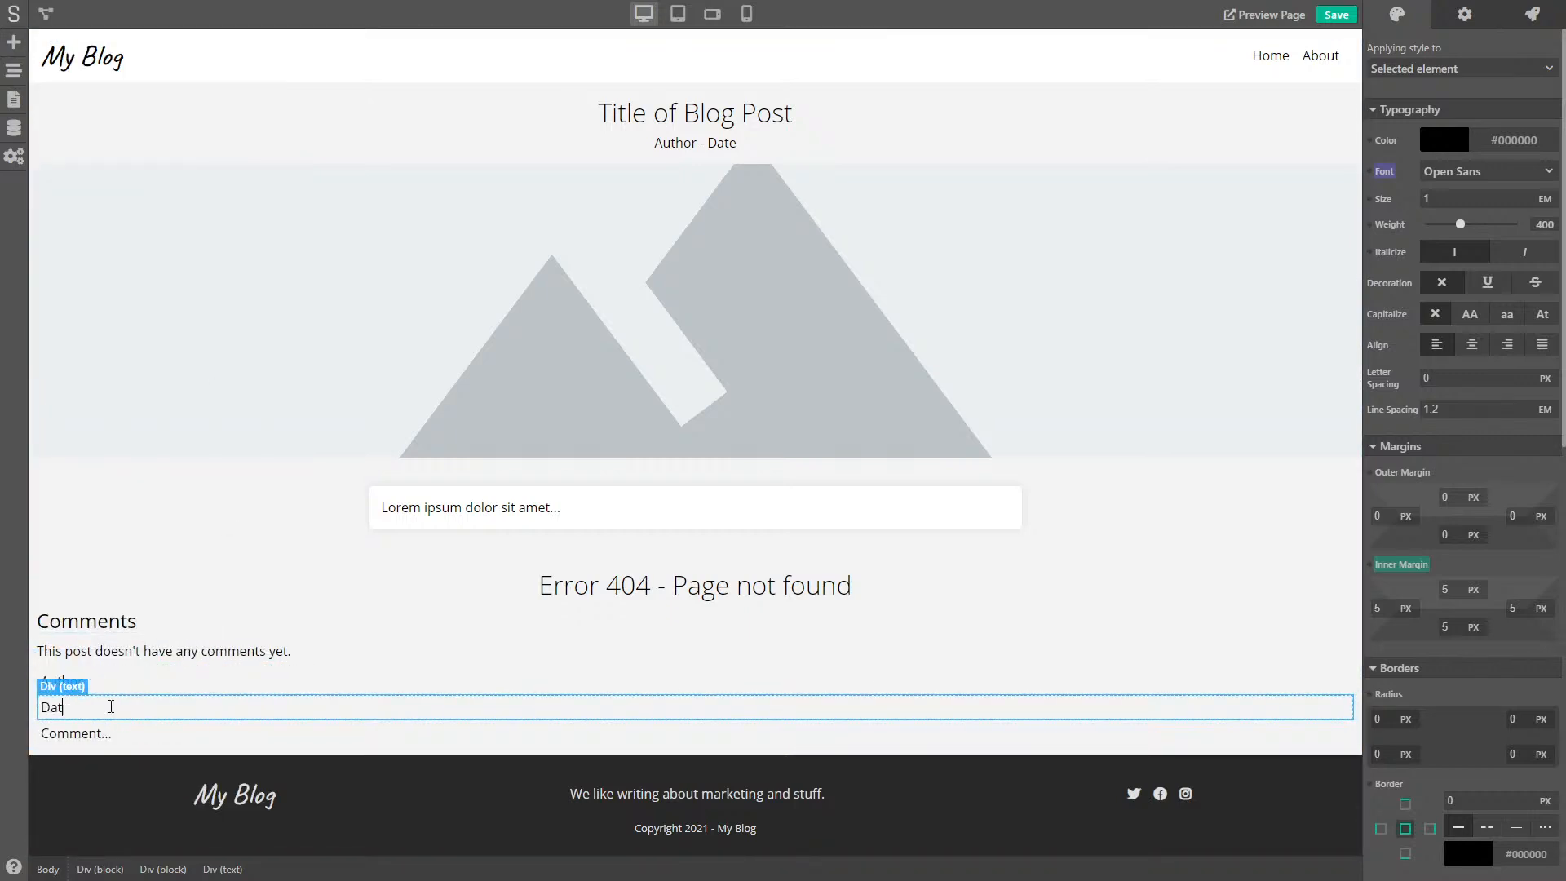
text(e commen)
key(BackSpace)
key(BackSpace)
key(BackSpace)
key(BackSpace)
key(BackSpace)
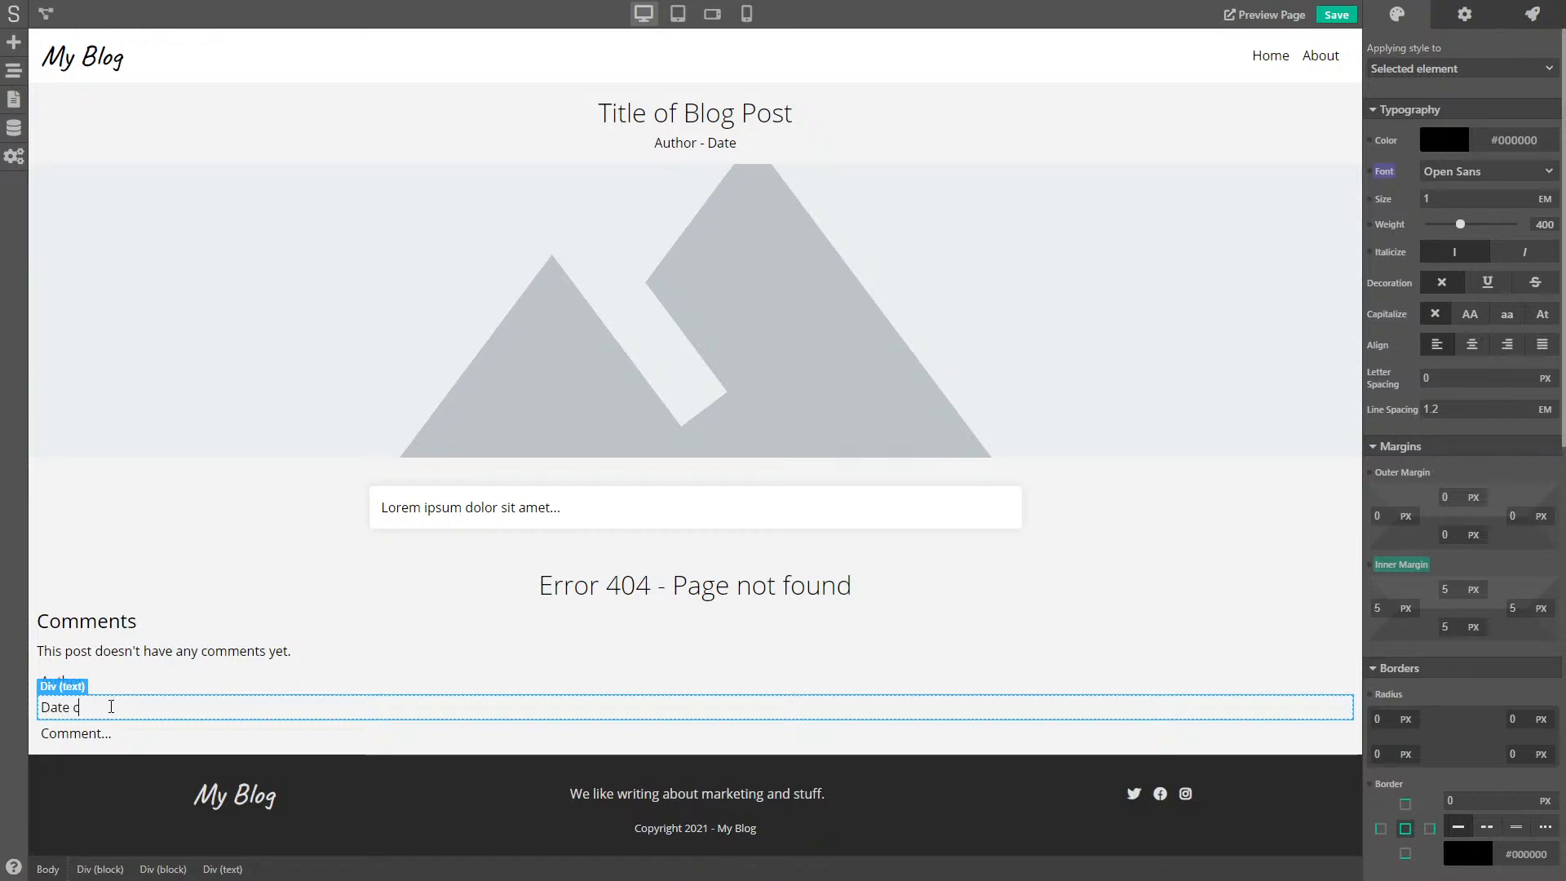
click(133, 687)
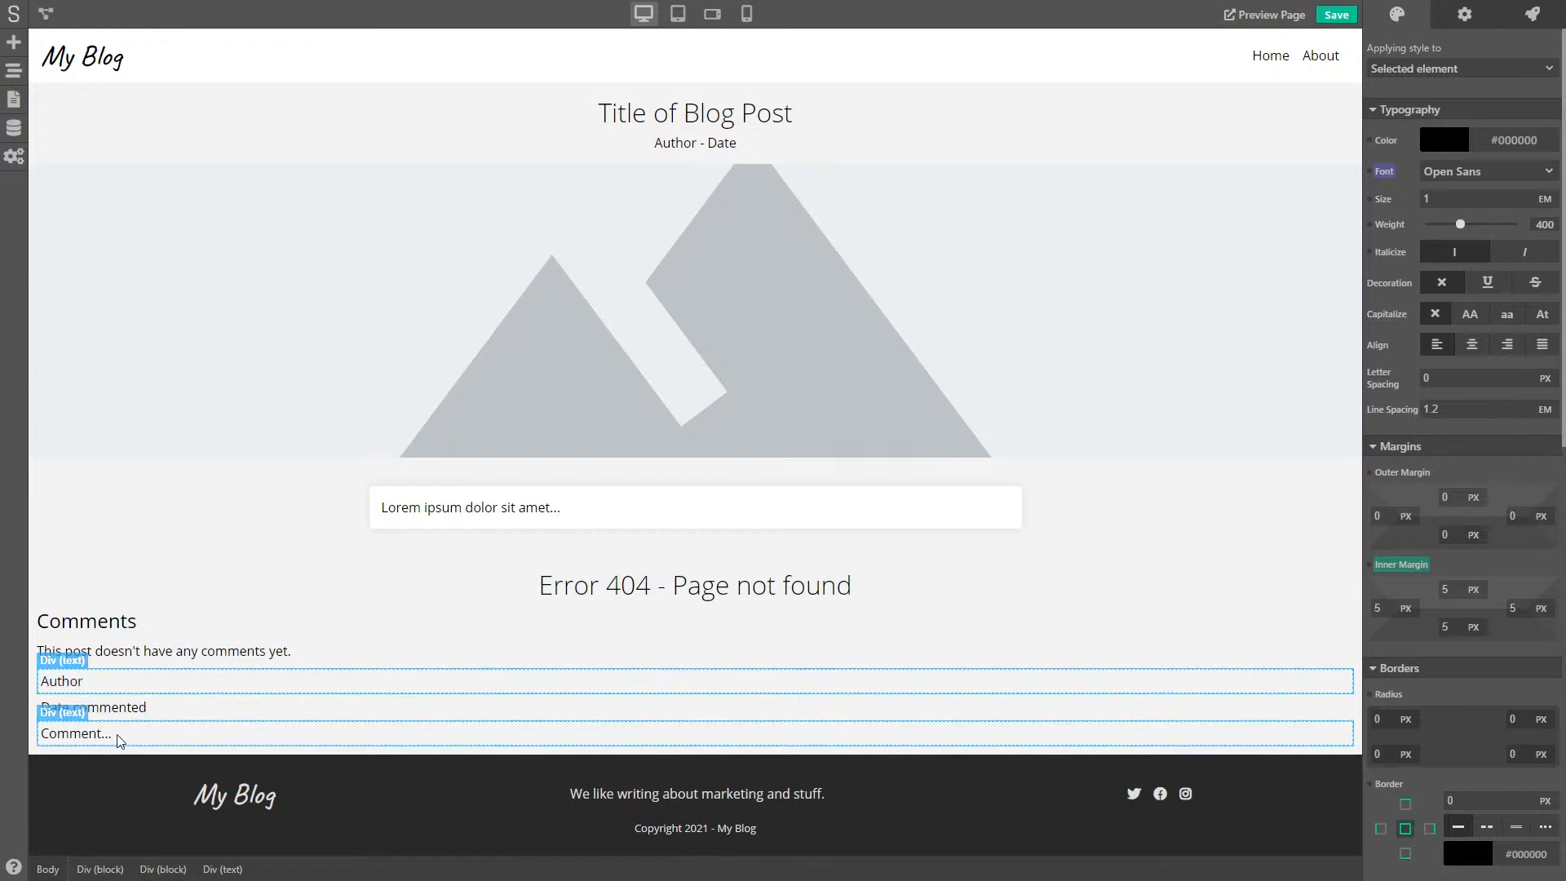
click(16, 42)
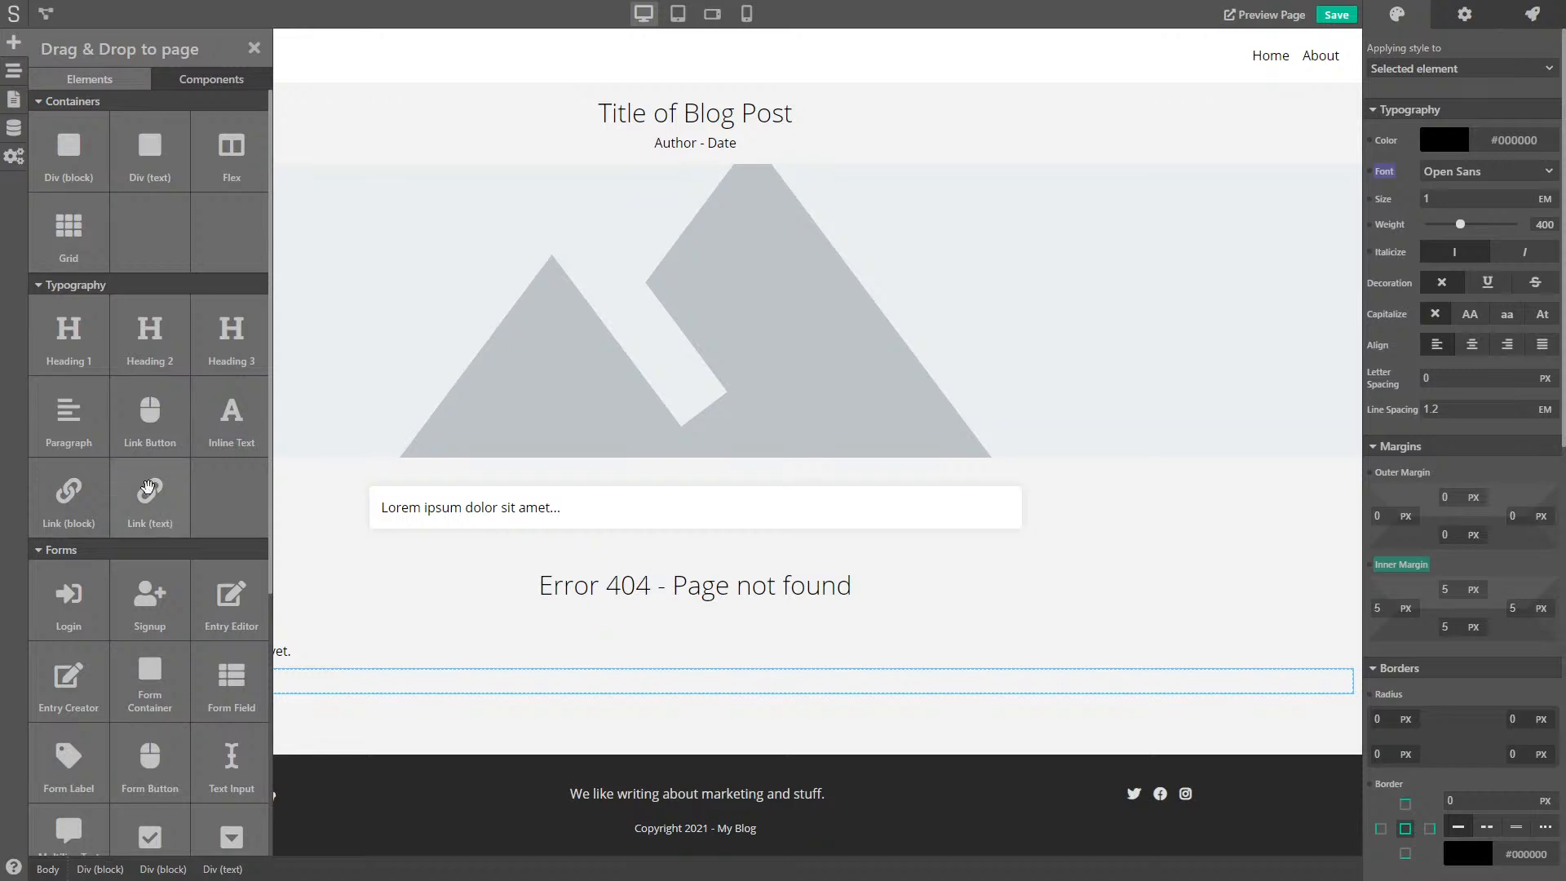
- Drag an Image element into the comment container directly above the Author row
scroll(148, 511, down, 5)
scroll(147, 511, down, 1)
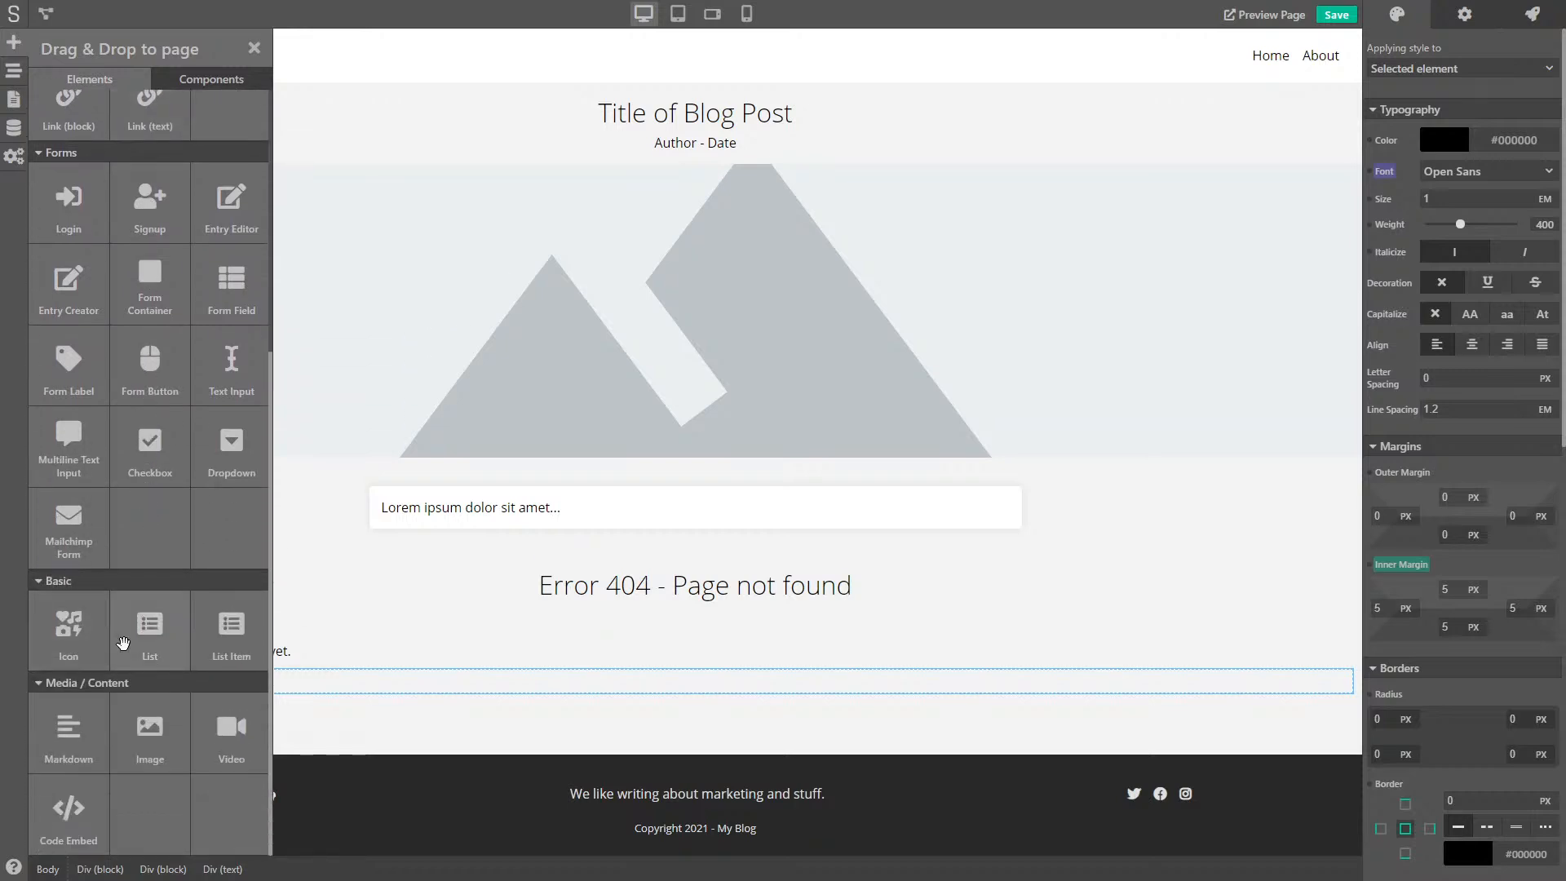
drag(164, 750, 95, 678)
scroll(133, 689, down, 10)
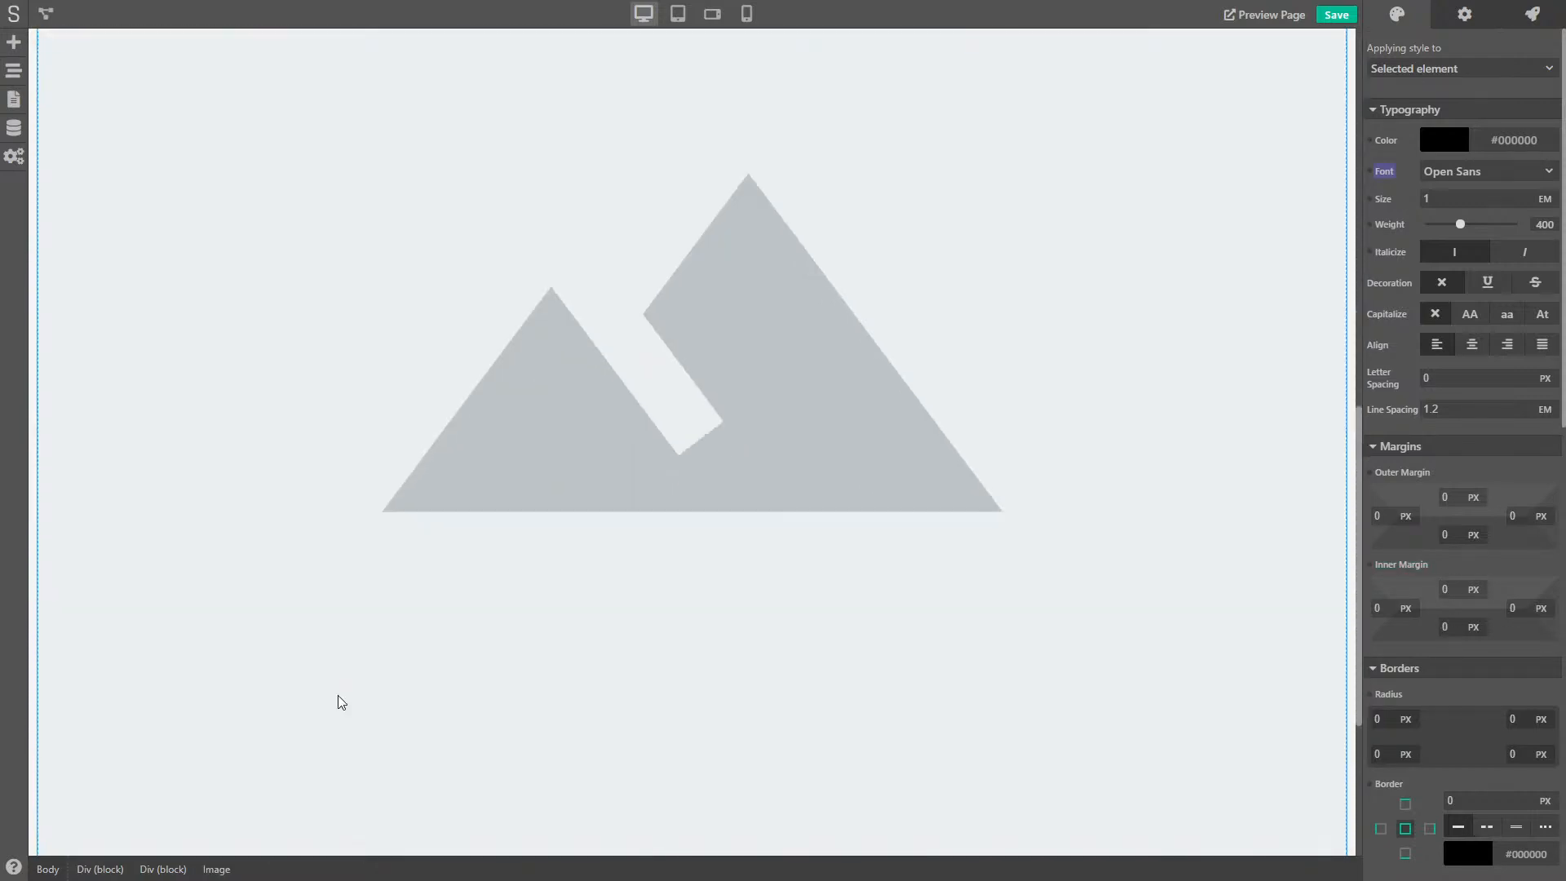
scroll(341, 704, down, 4)
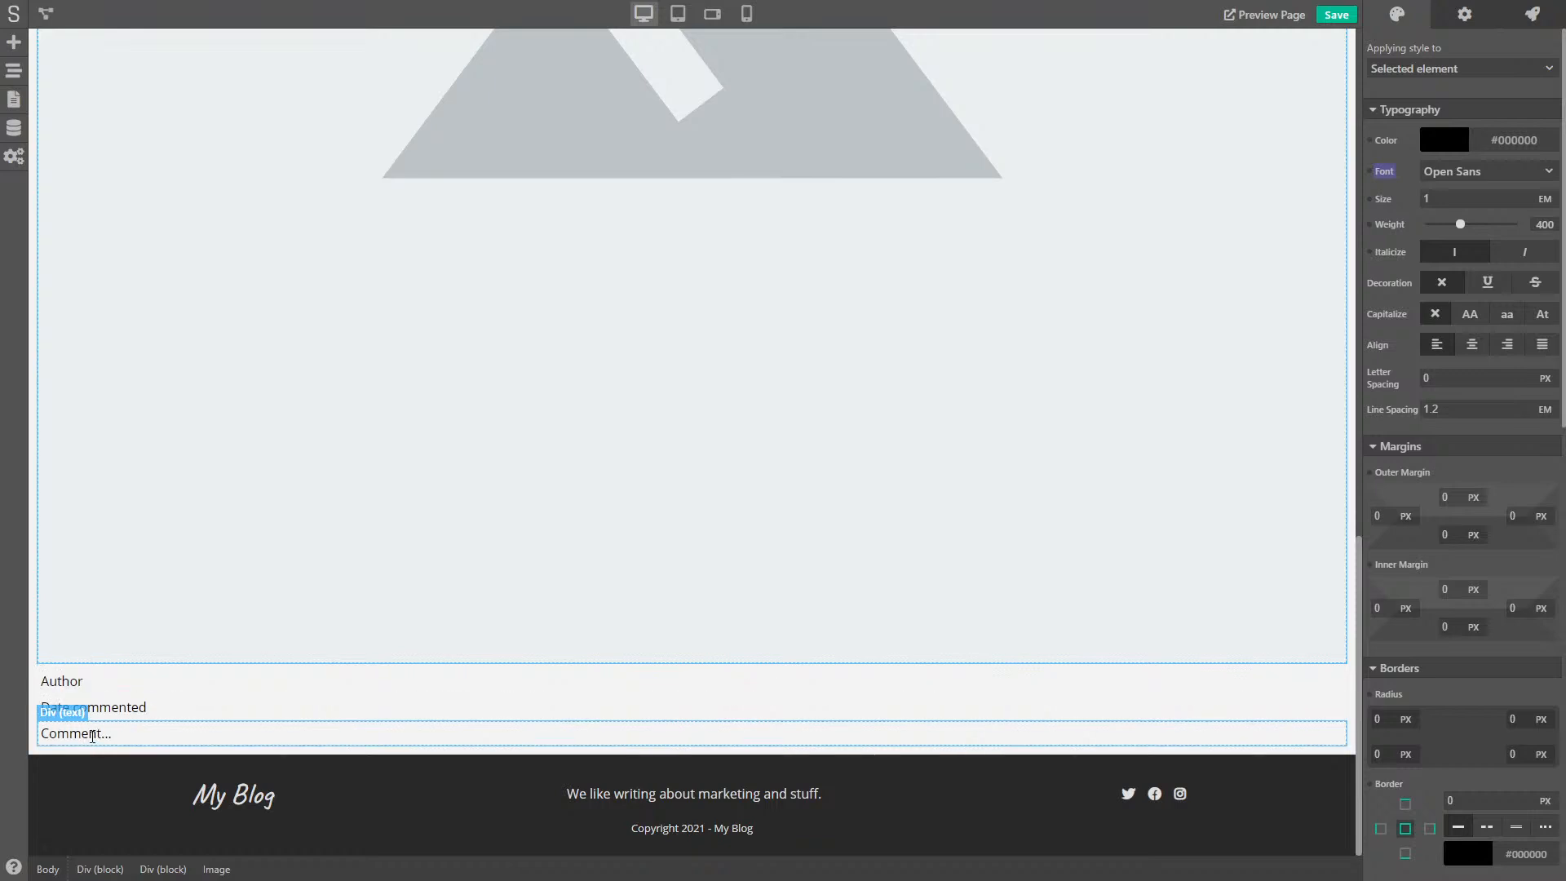
scroll(92, 736, up, 10)
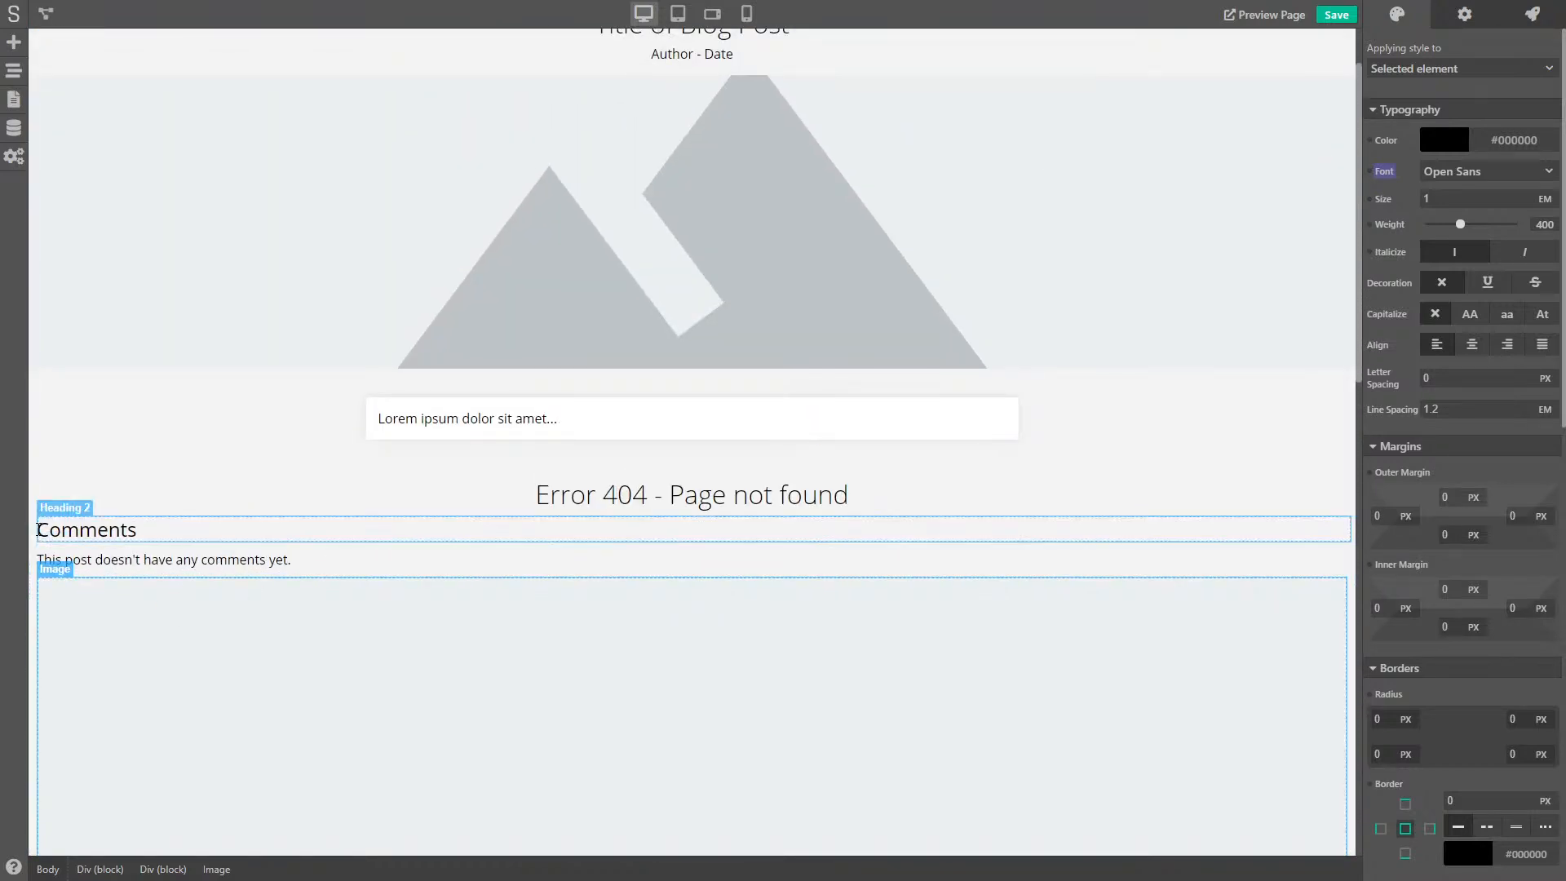
- Centre the Comments Heading 2 by setting its left and right outer margins to AUTO
click(220, 534)
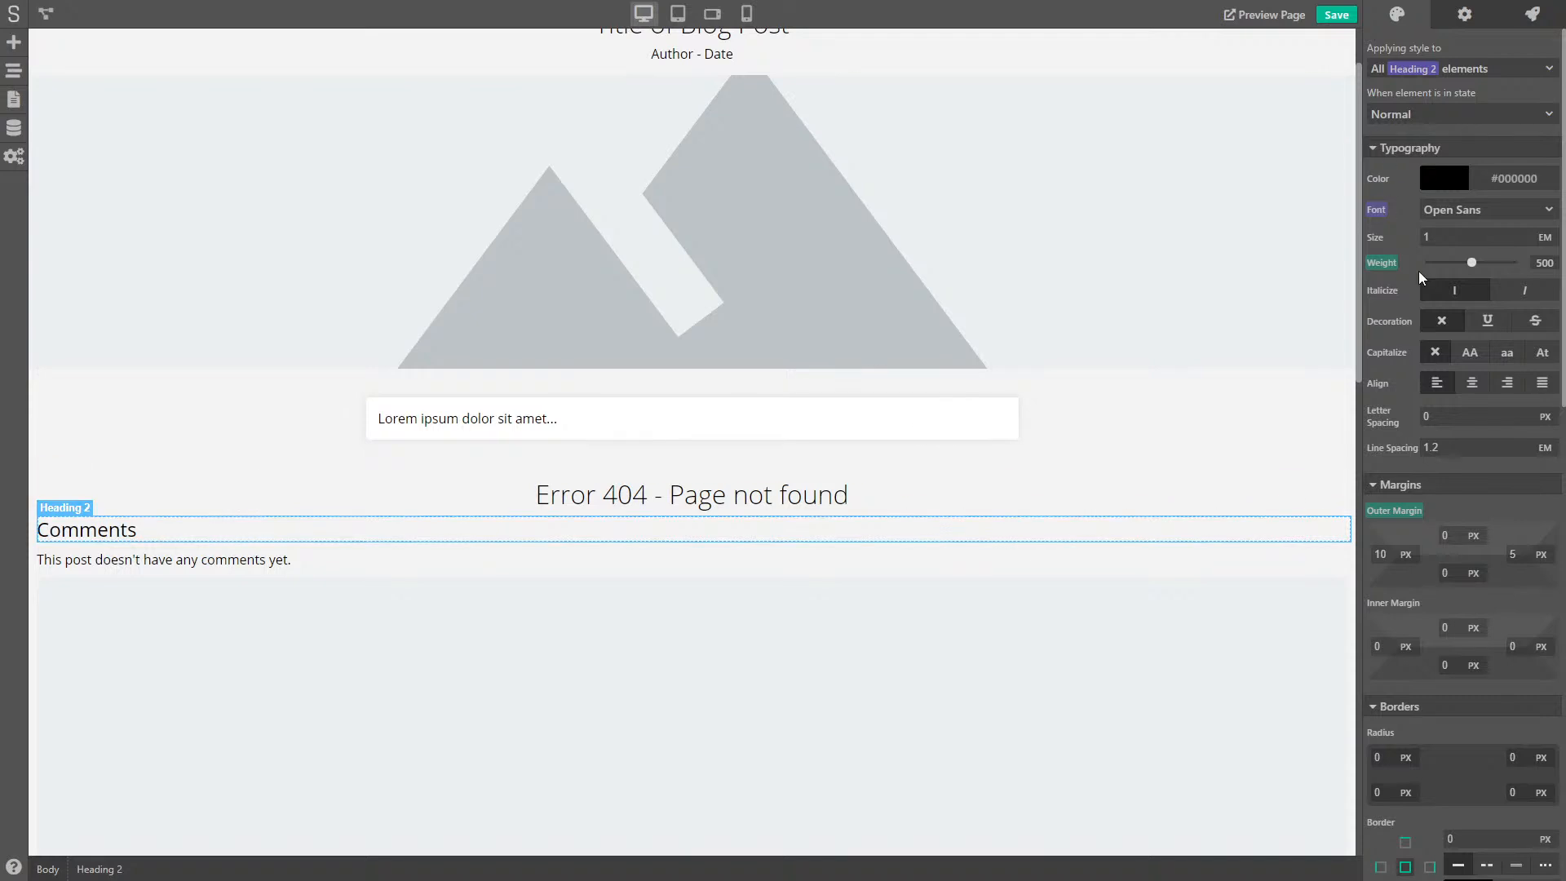
scroll(1403, 475, down, 3)
click(1408, 392)
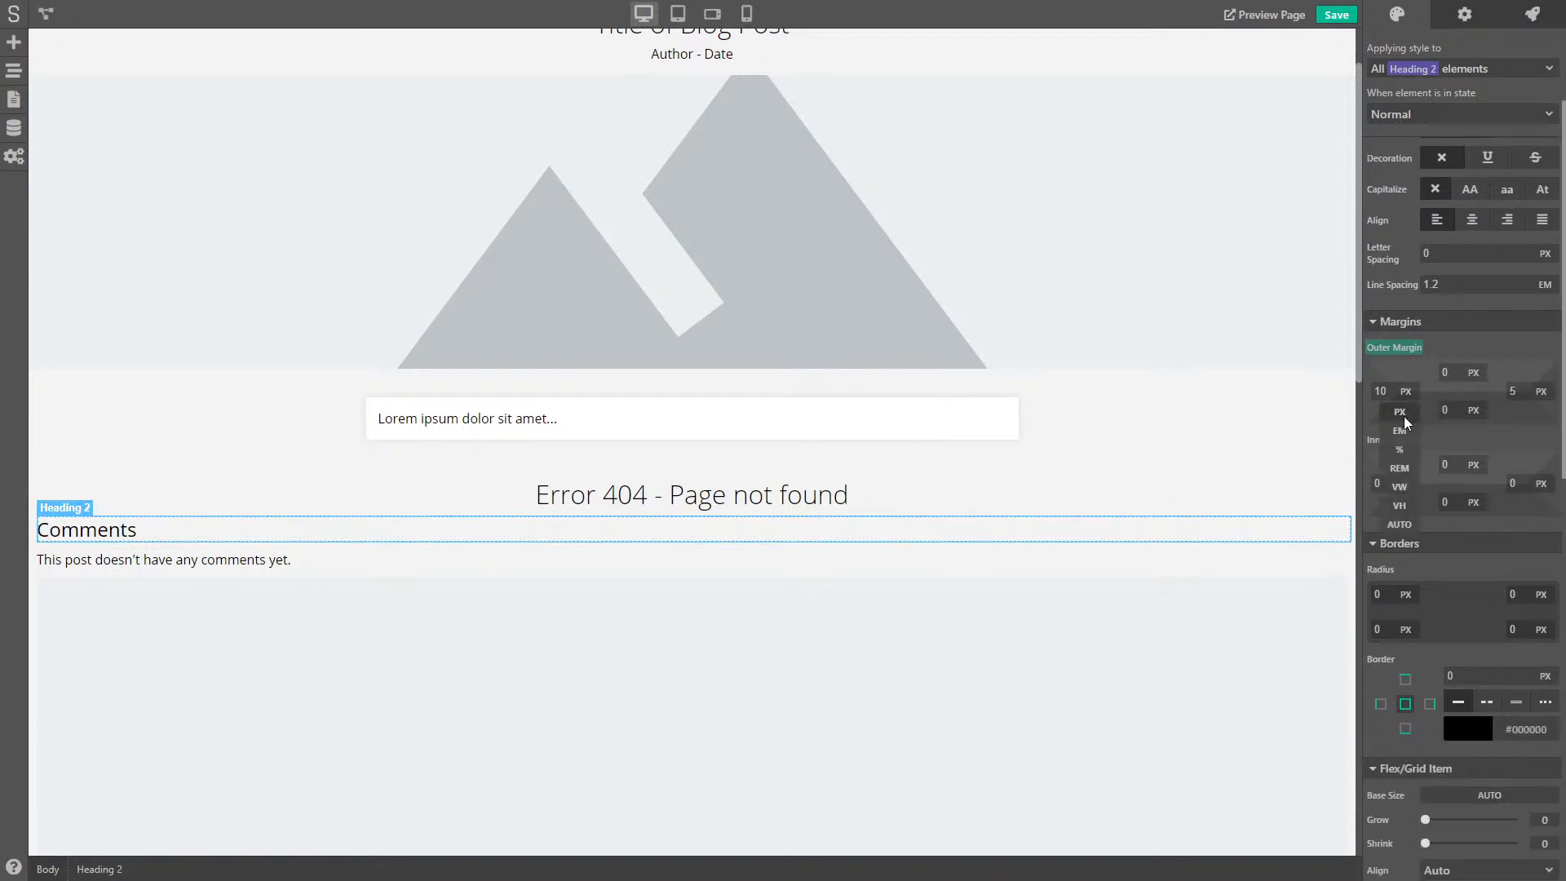
click(1405, 527)
click(1541, 392)
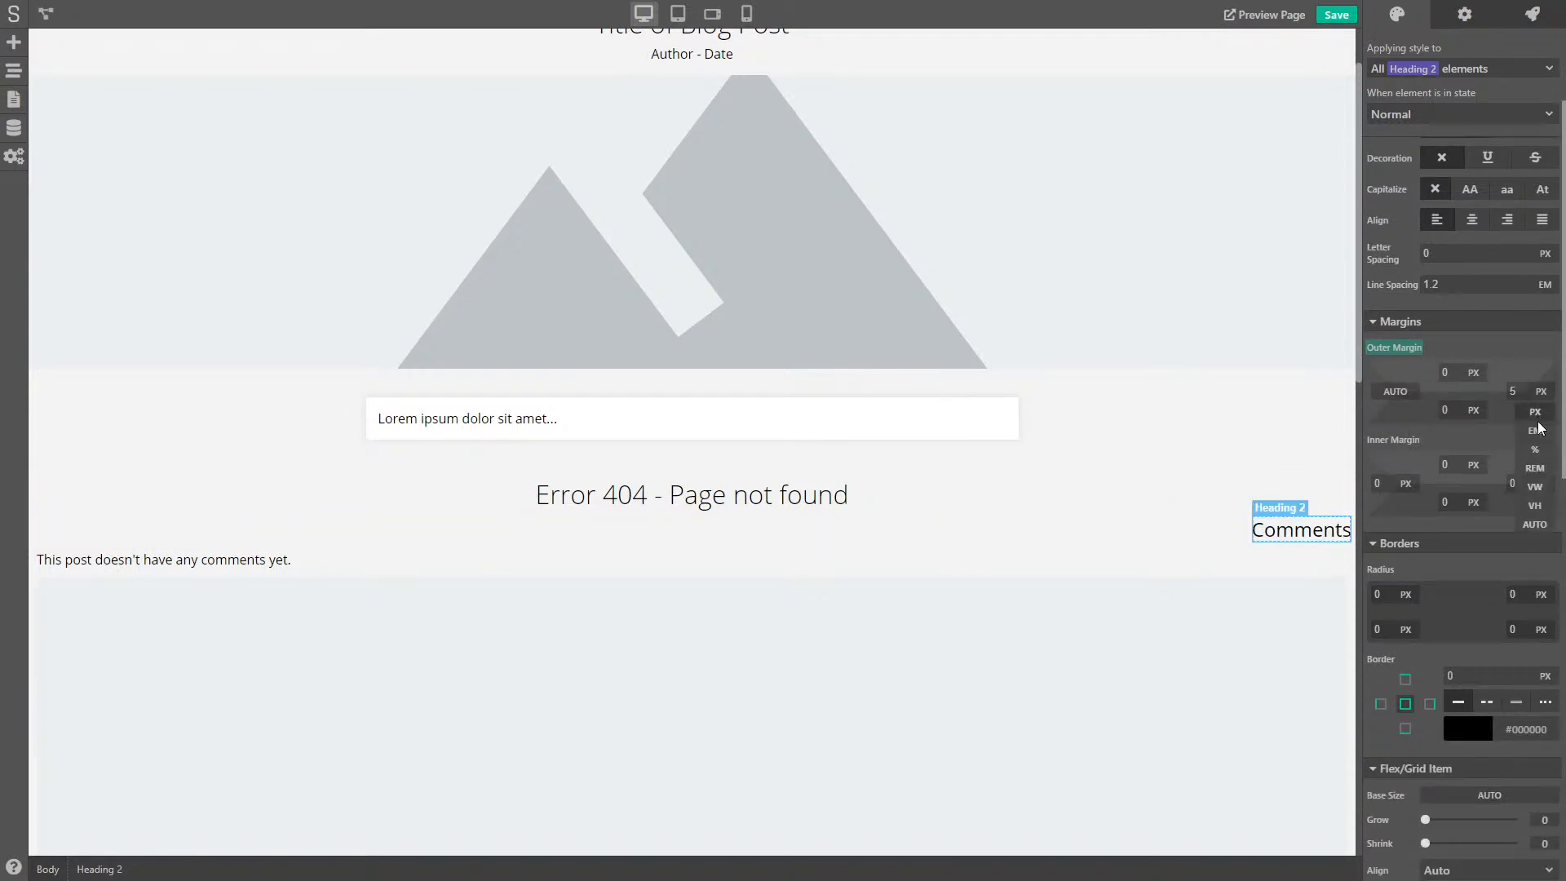
click(1537, 527)
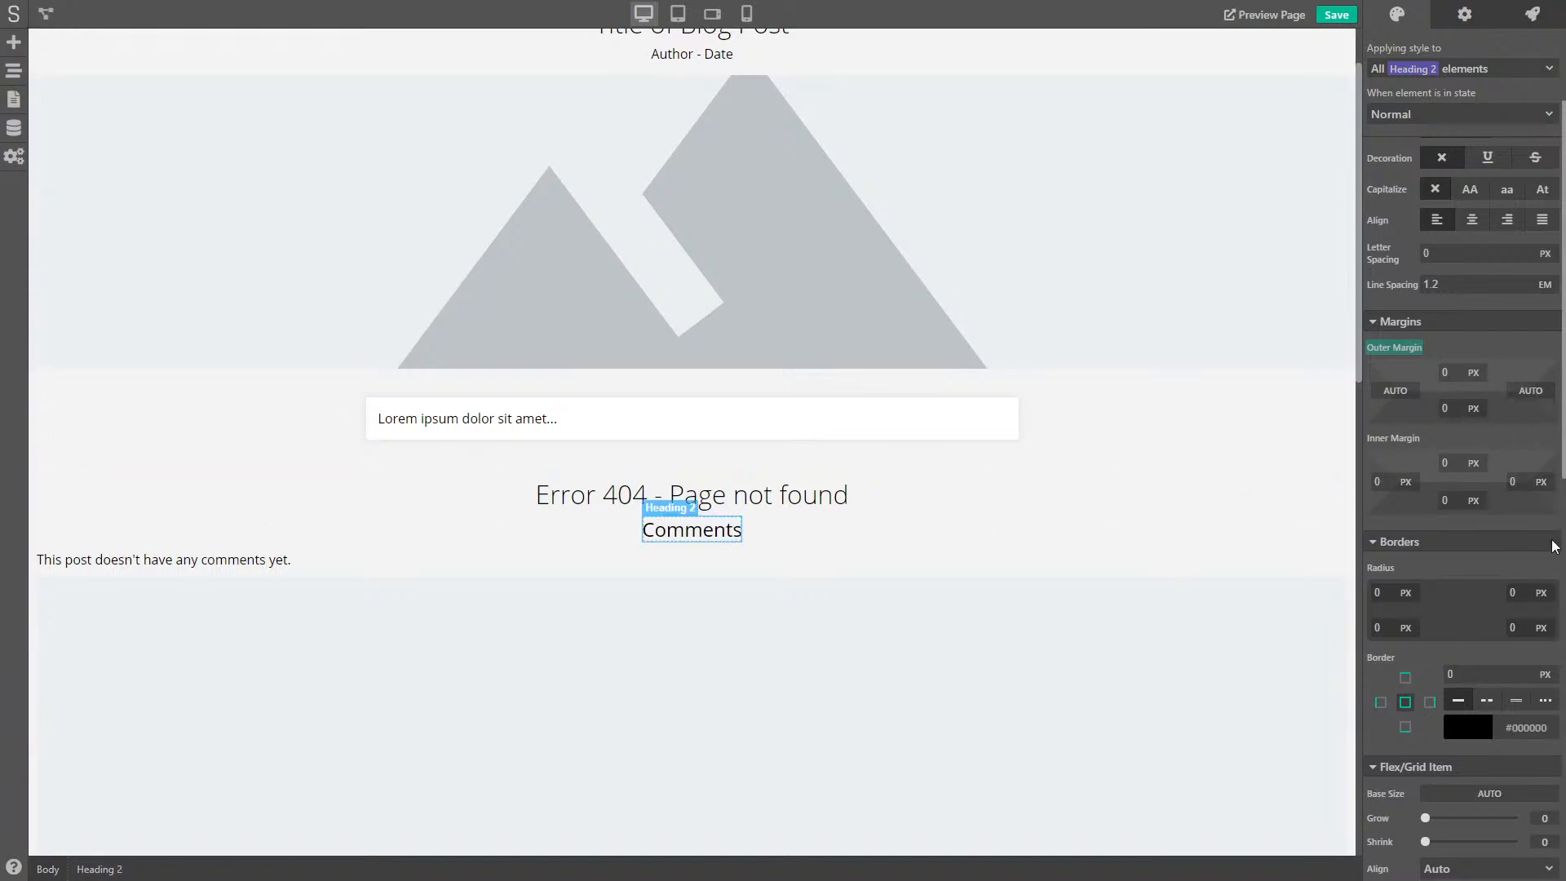
- Give Heading 2 a 90 % width and an 800 px maximum width
scroll(1485, 579, down, 10)
scroll(1486, 581, down, 4)
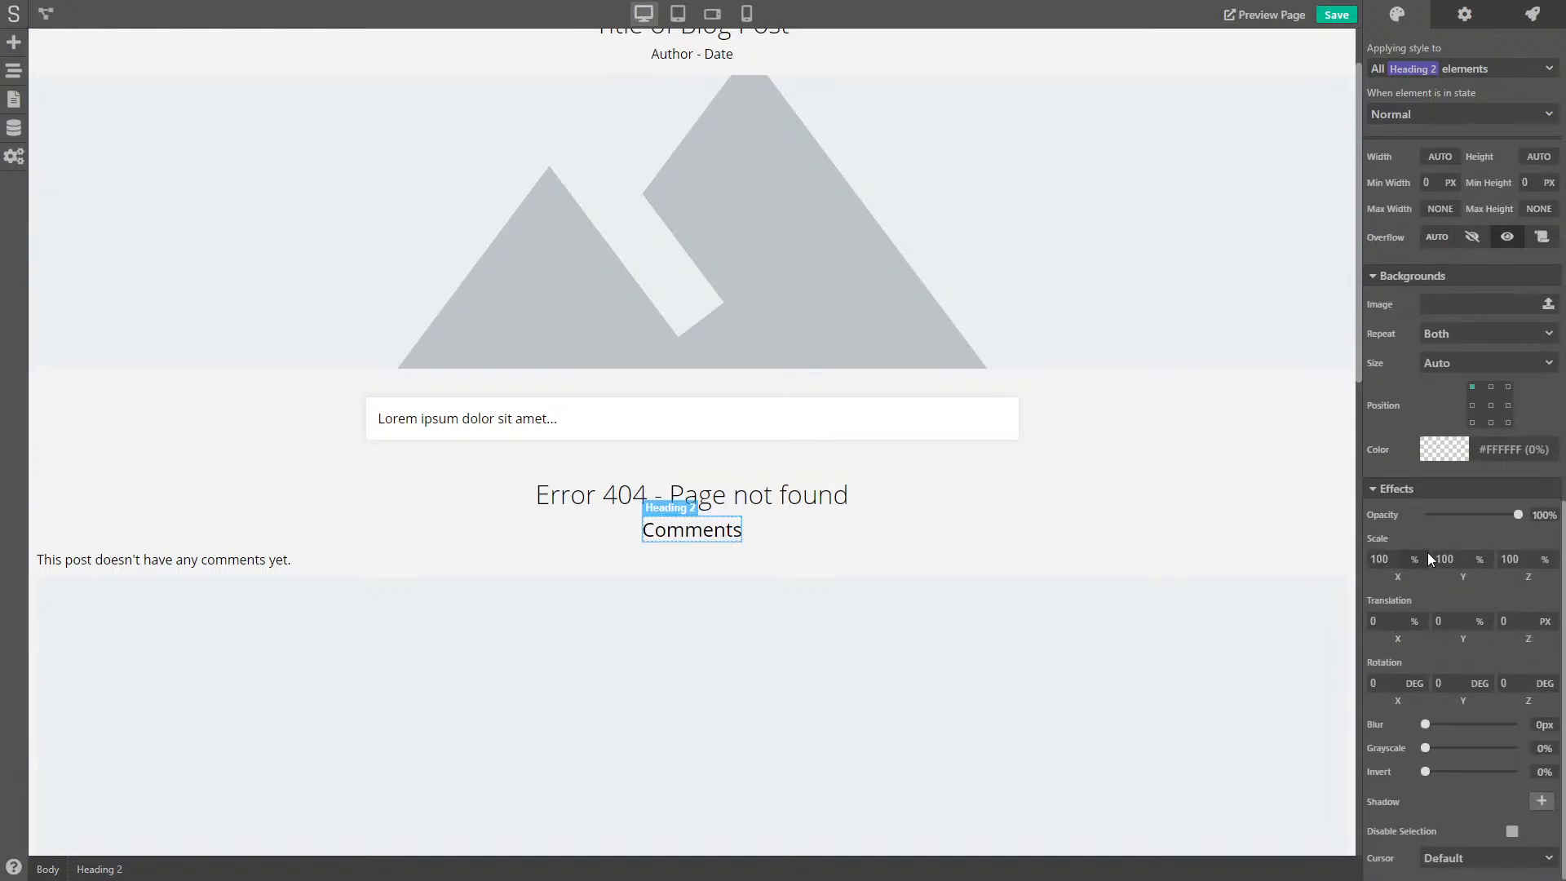
scroll(1435, 457, up, 3)
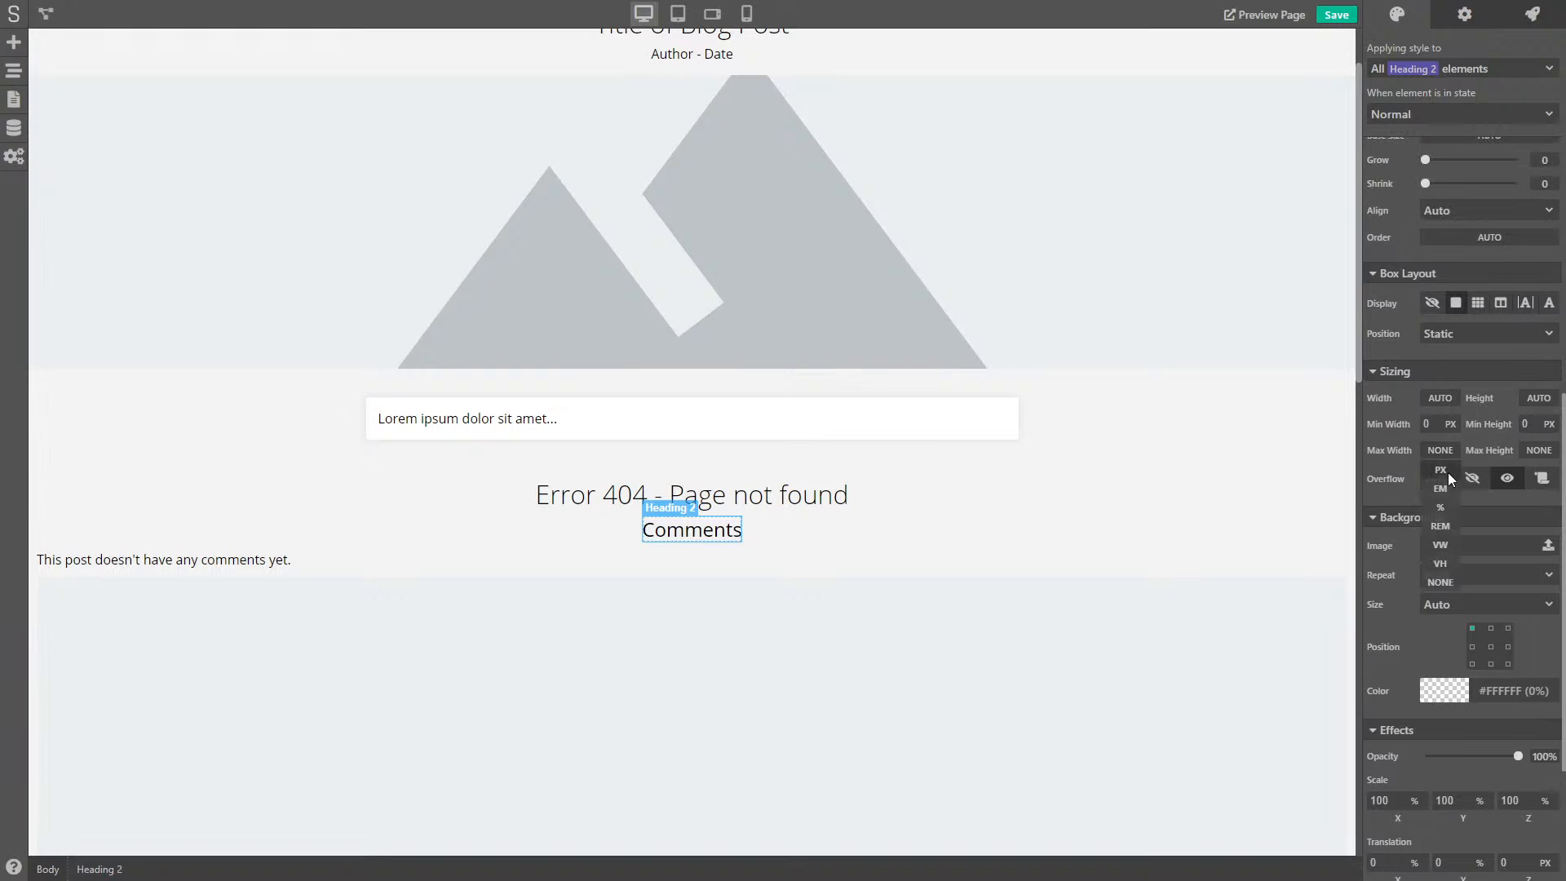
click(1441, 451)
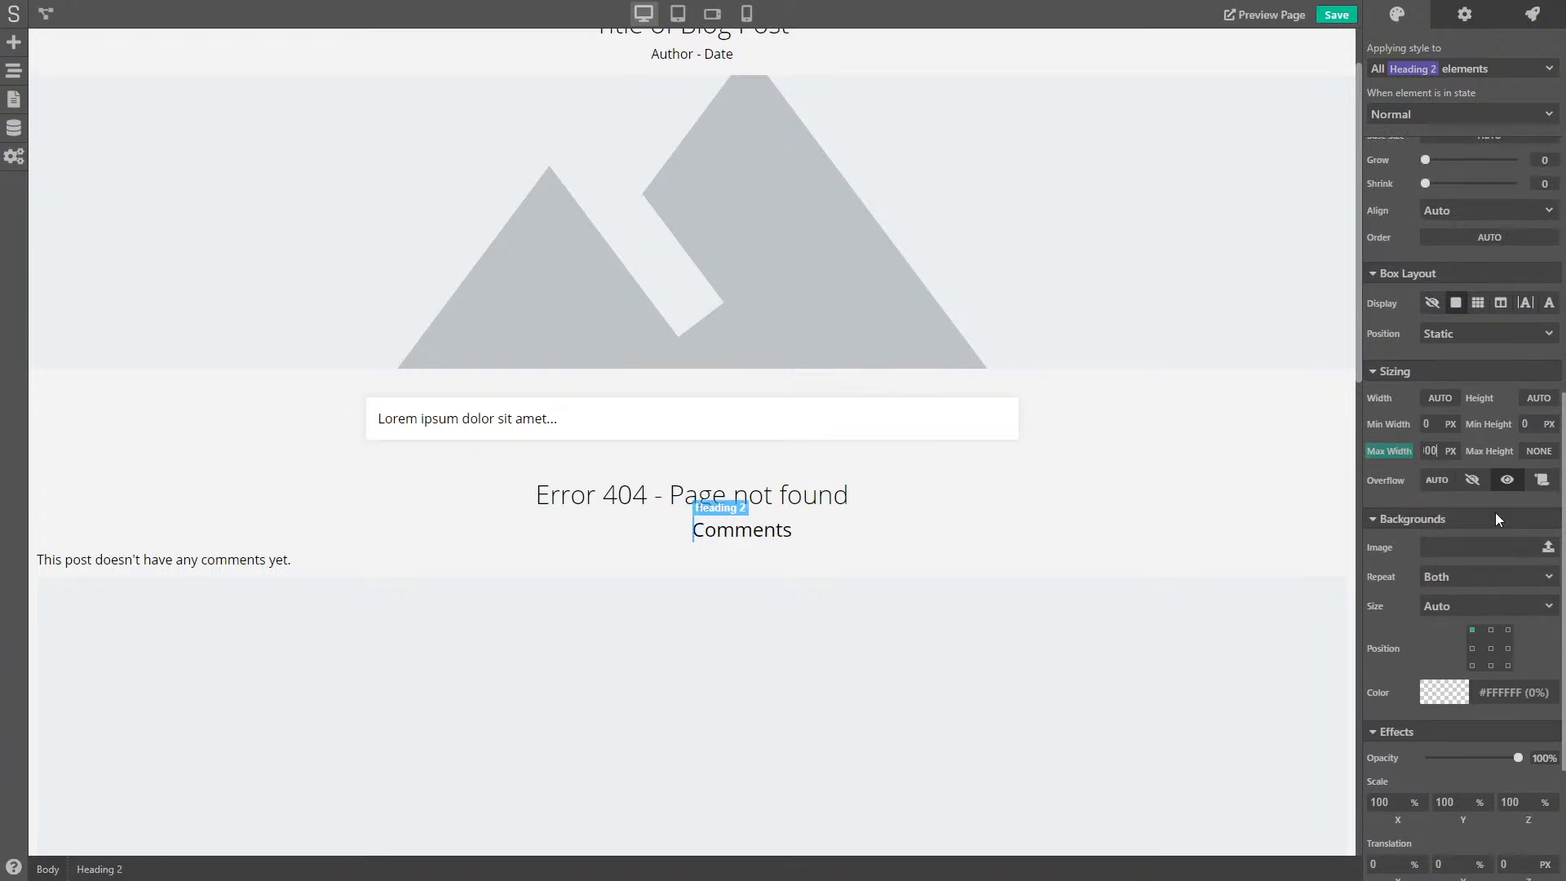
text(100)
key(Return)
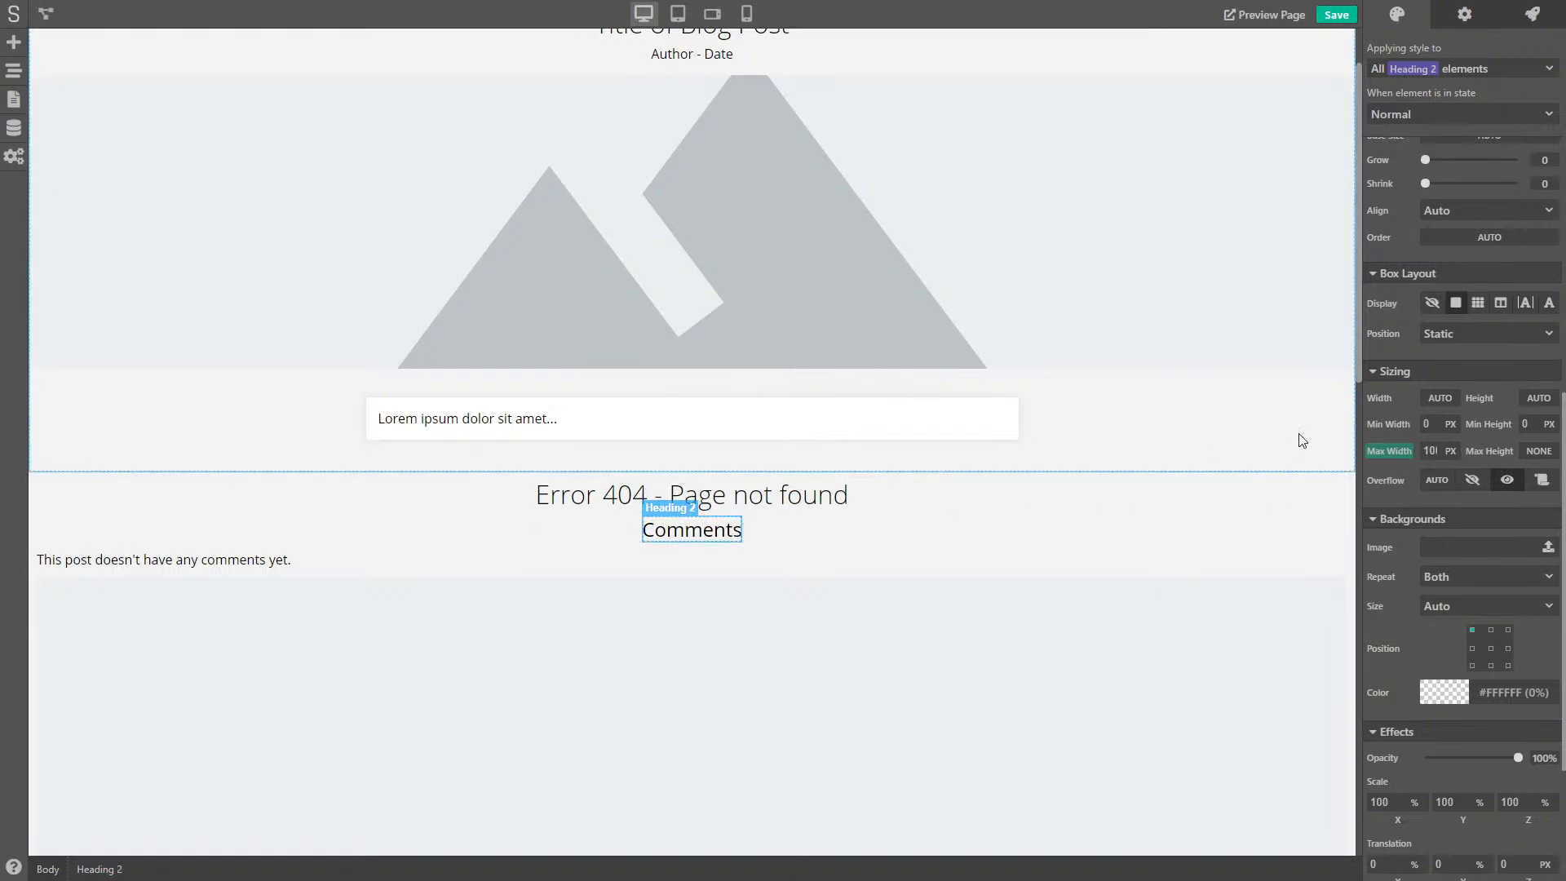
click(1449, 399)
click(1442, 455)
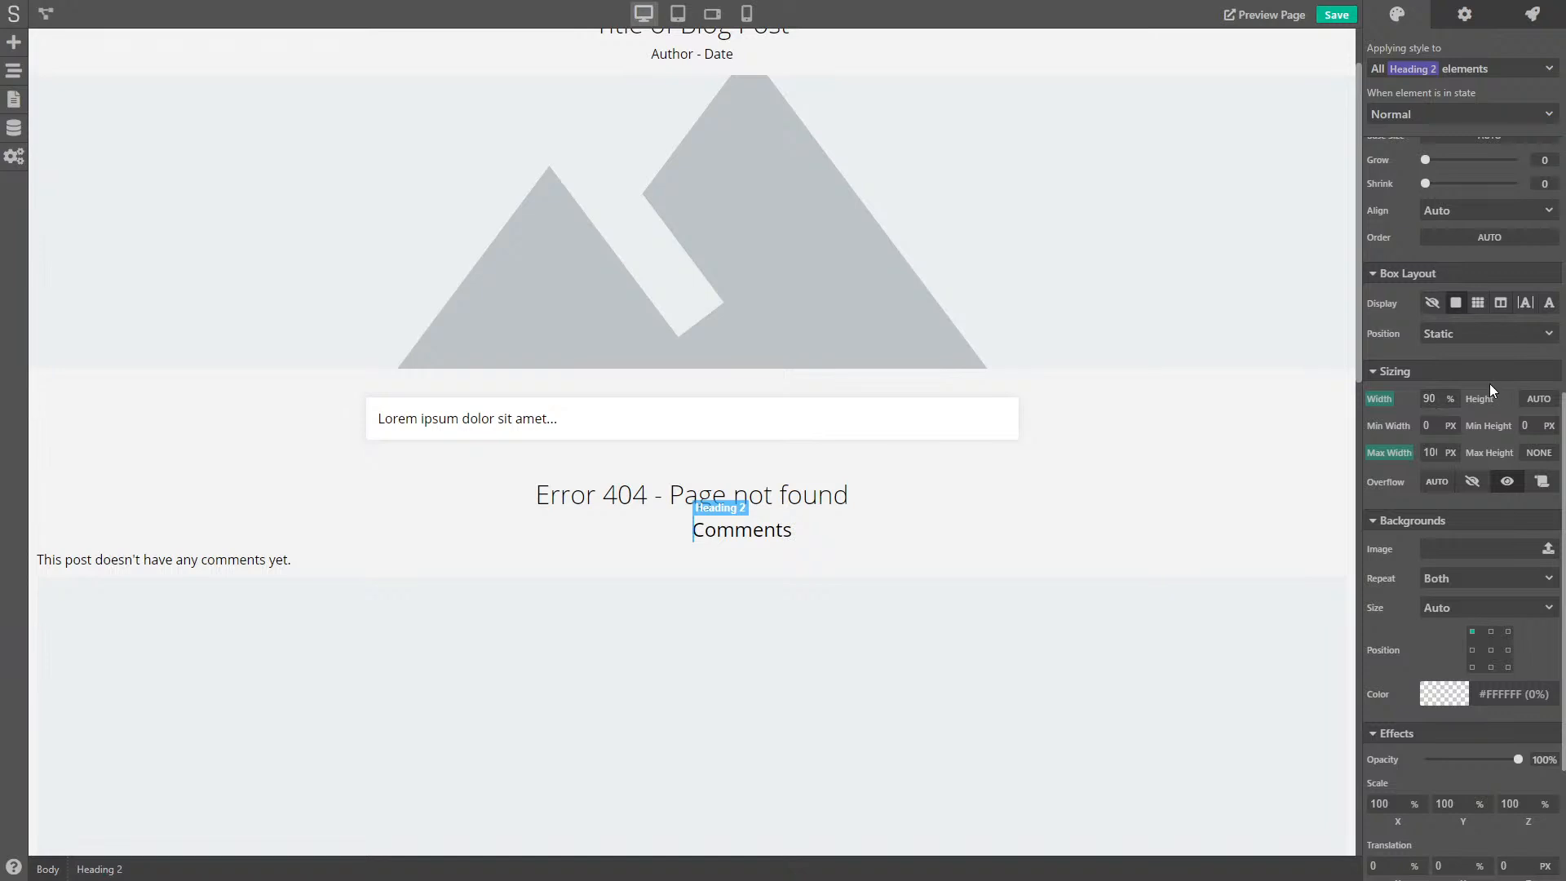
key(Return)
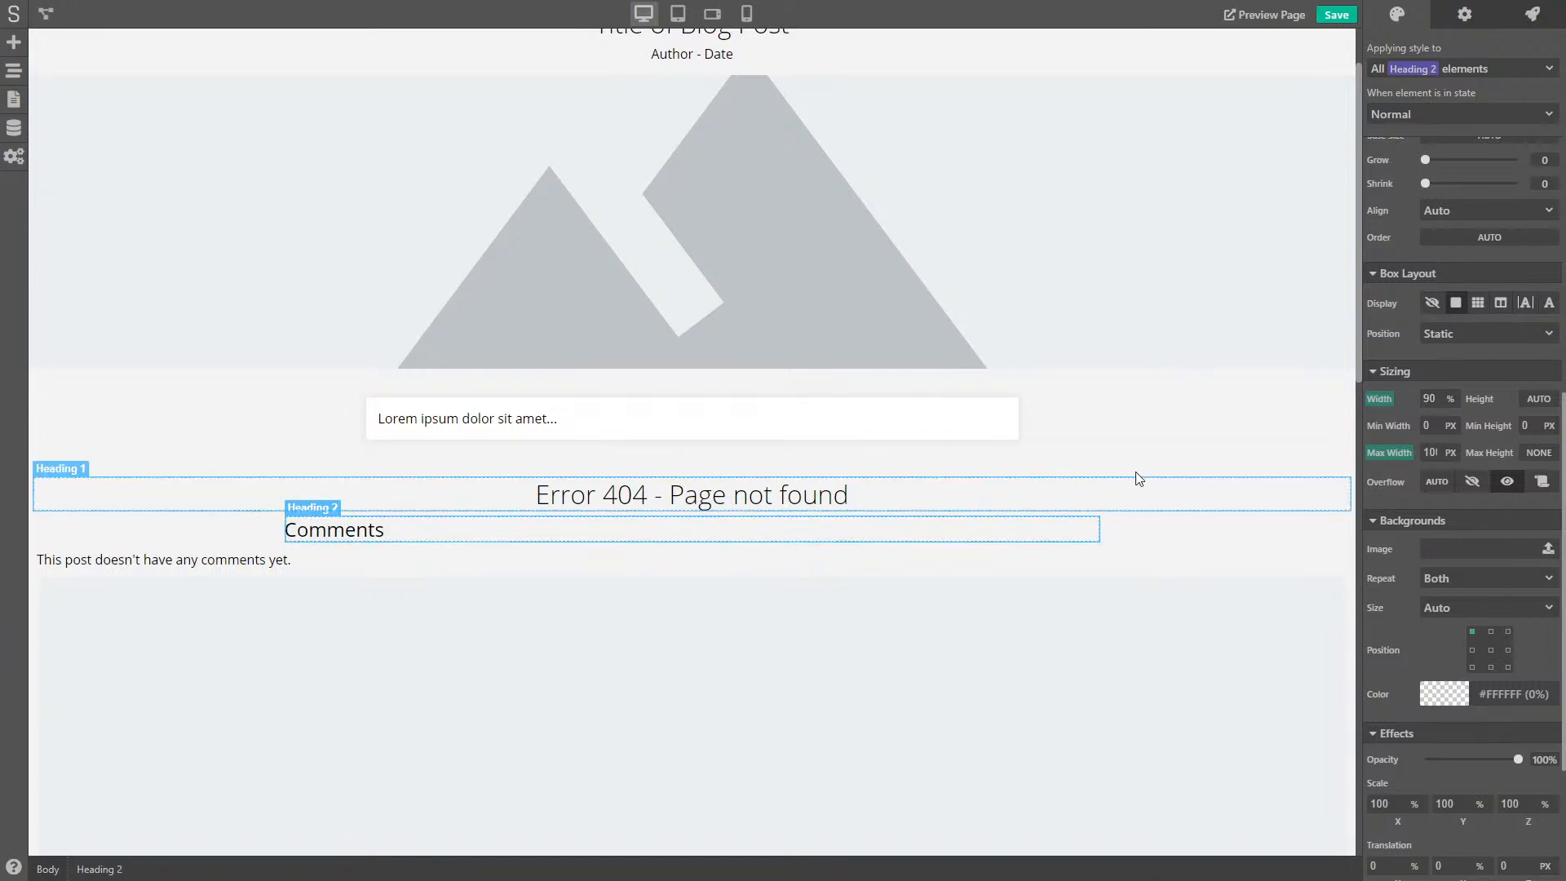
key(shift+Left)
key(shift+Left)
text(8)
key(Return)
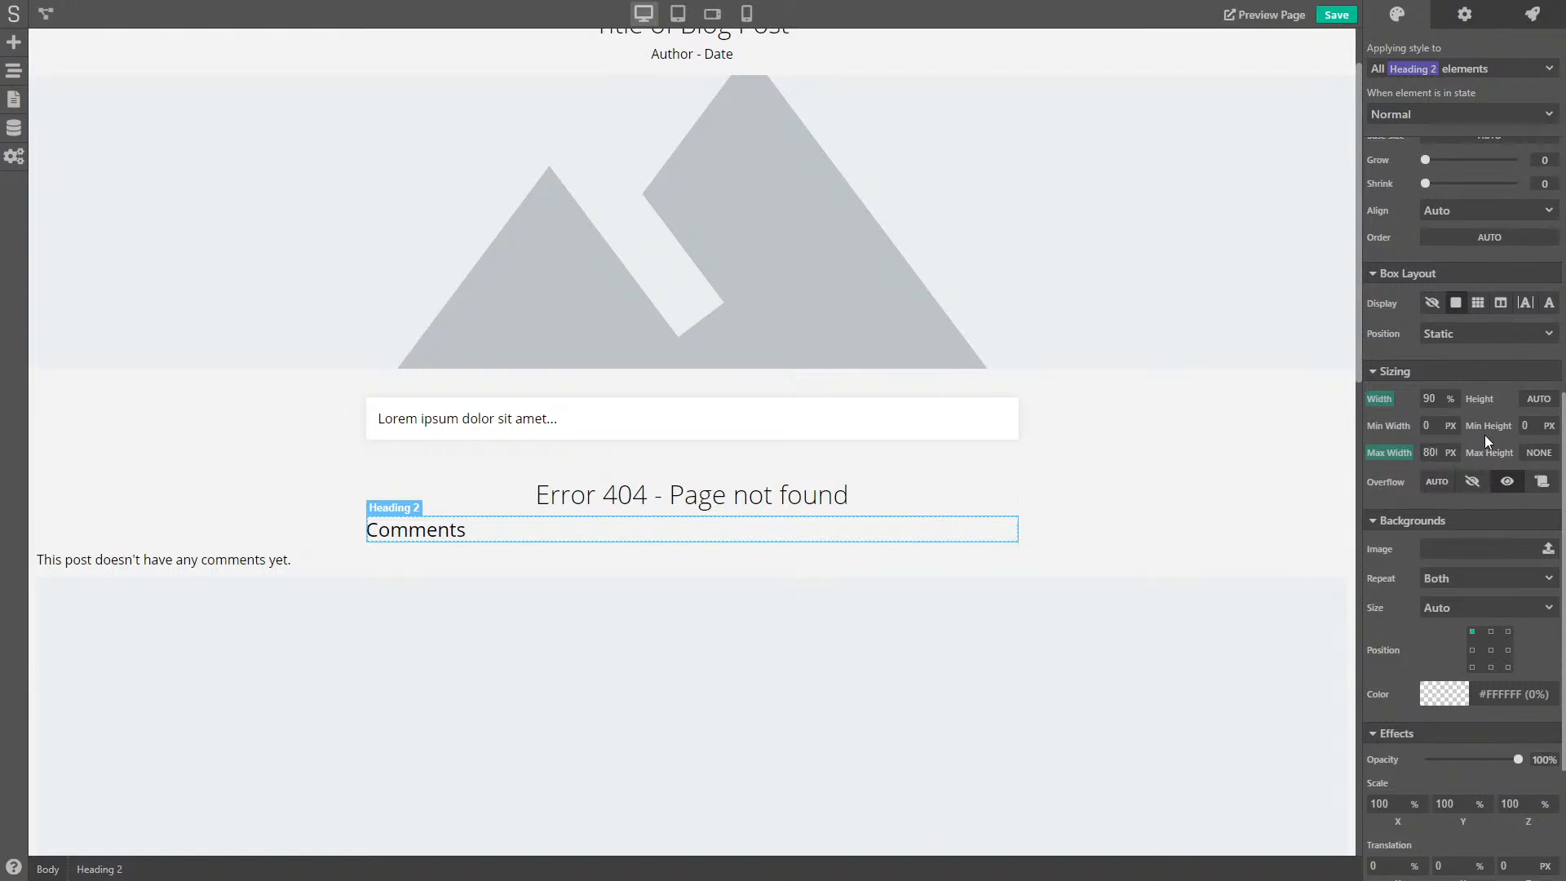
click(32, 577)
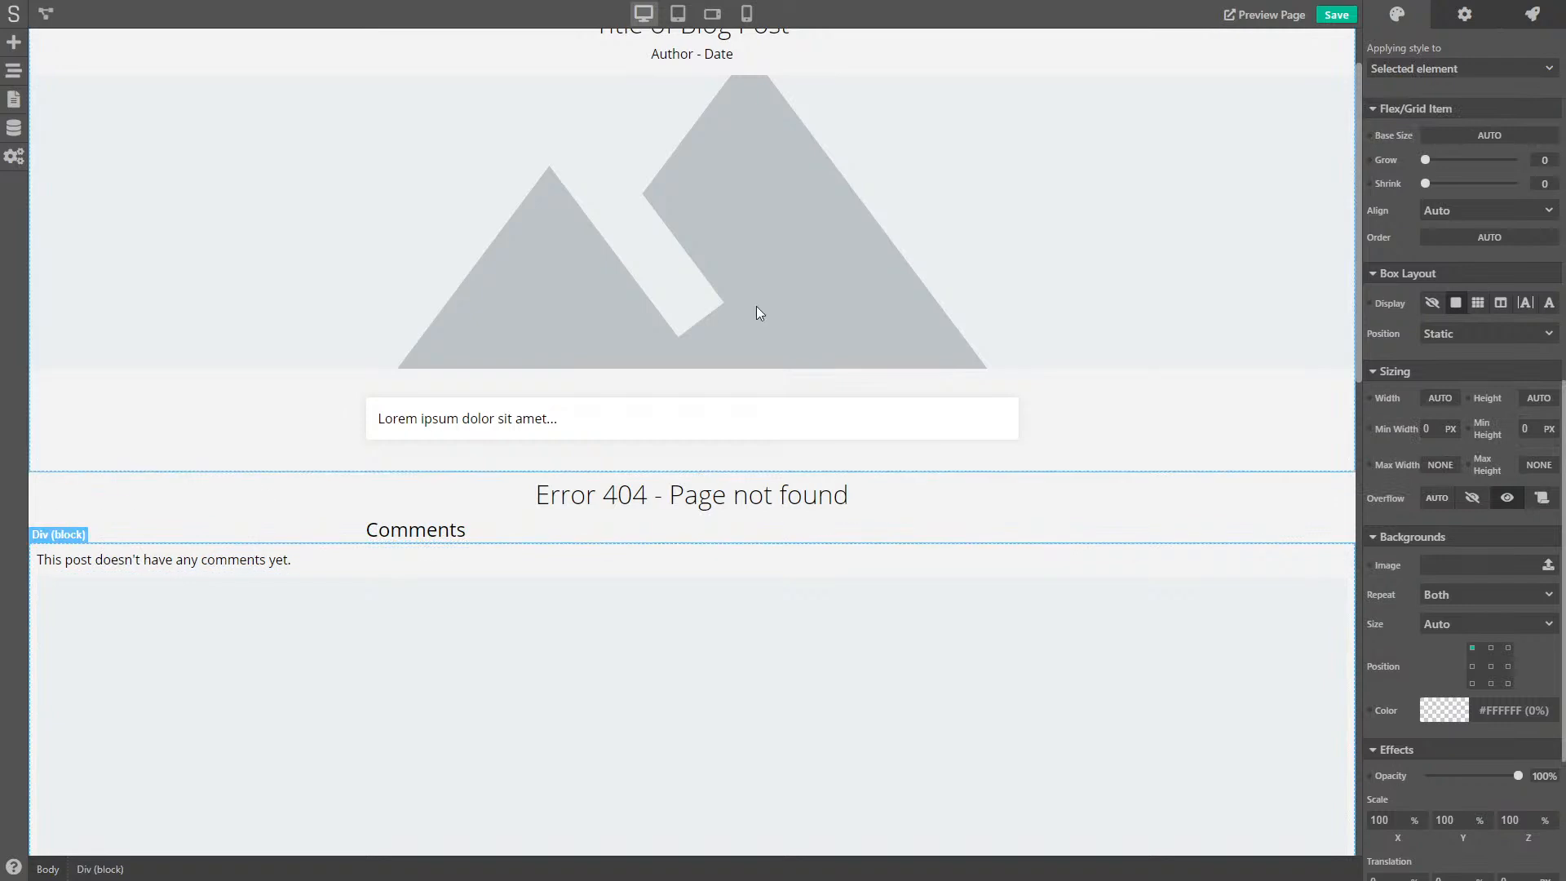
- Create a comments-wrapper class for the comment block, 90 % wide with 800 px max width
click(1493, 71)
click(1426, 136)
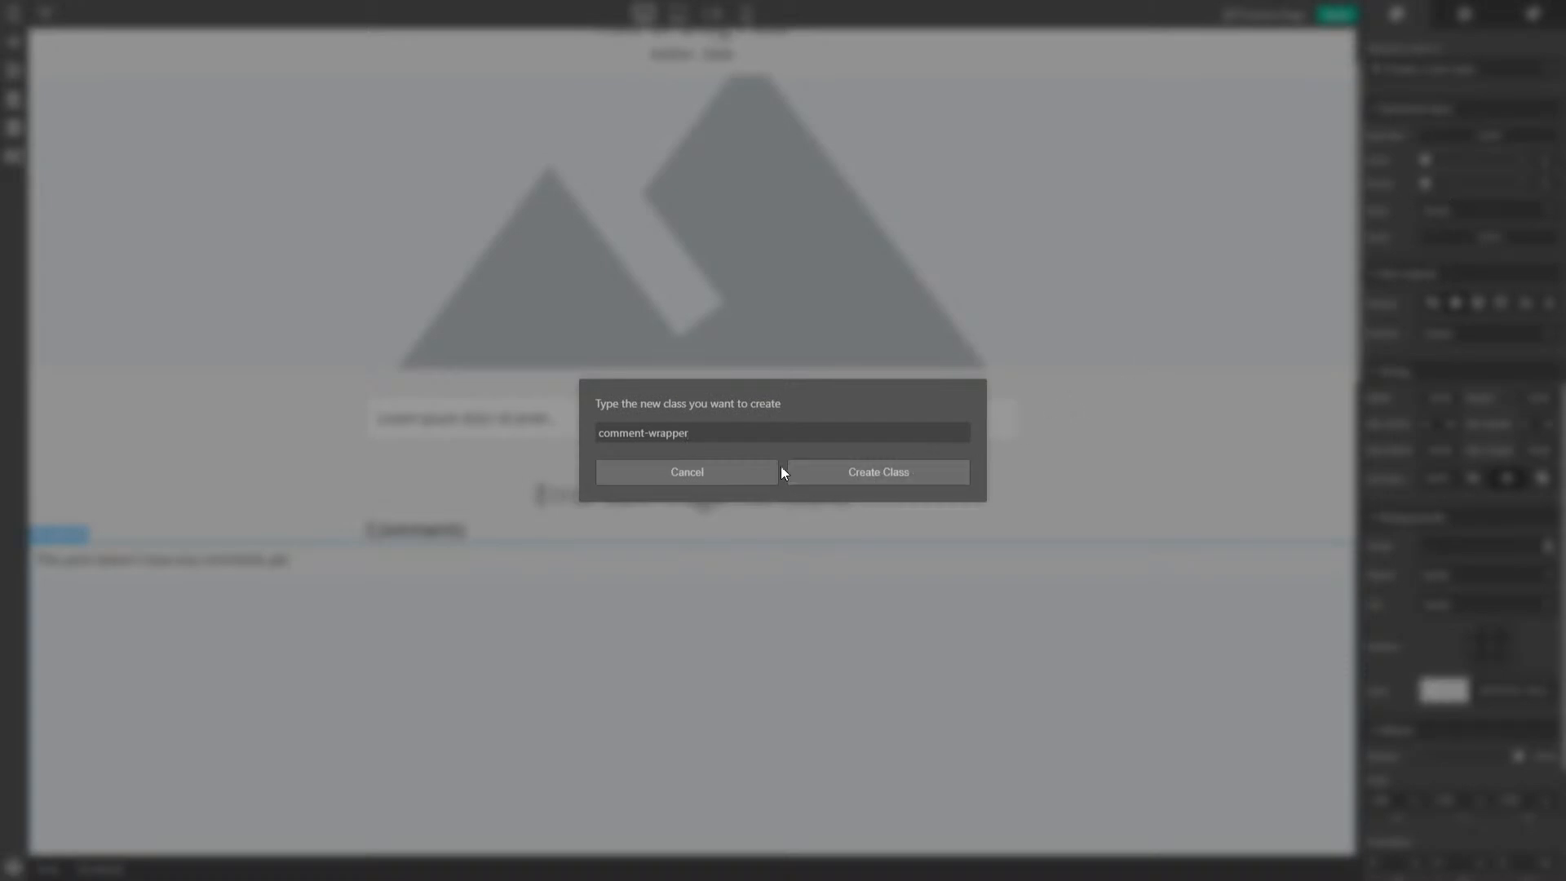
click(940, 473)
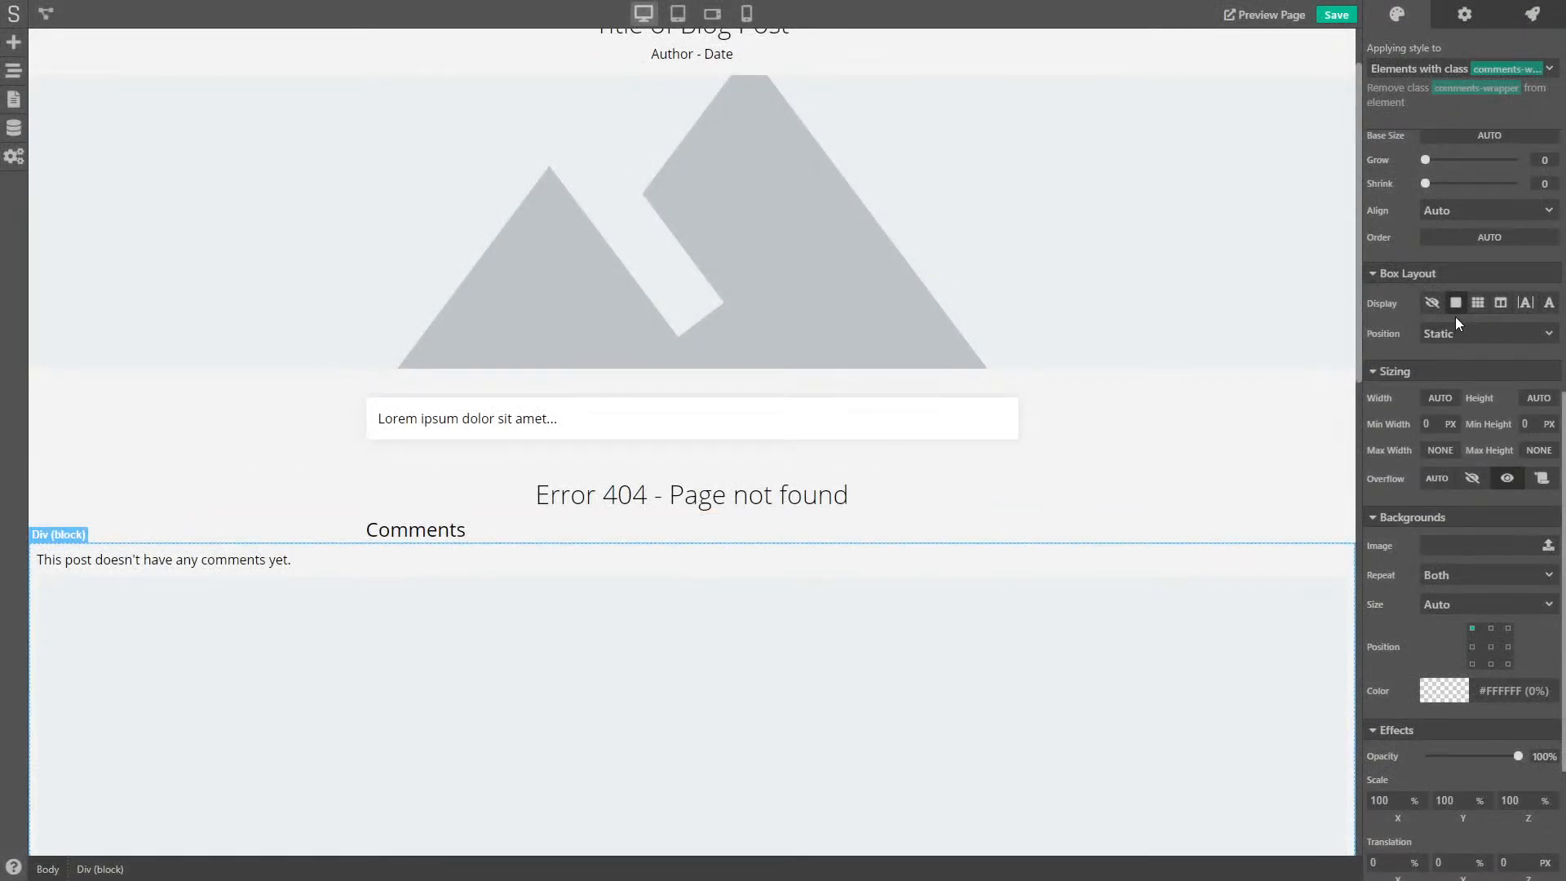
scroll(1456, 320, up, 3)
scroll(1458, 388, down, 6)
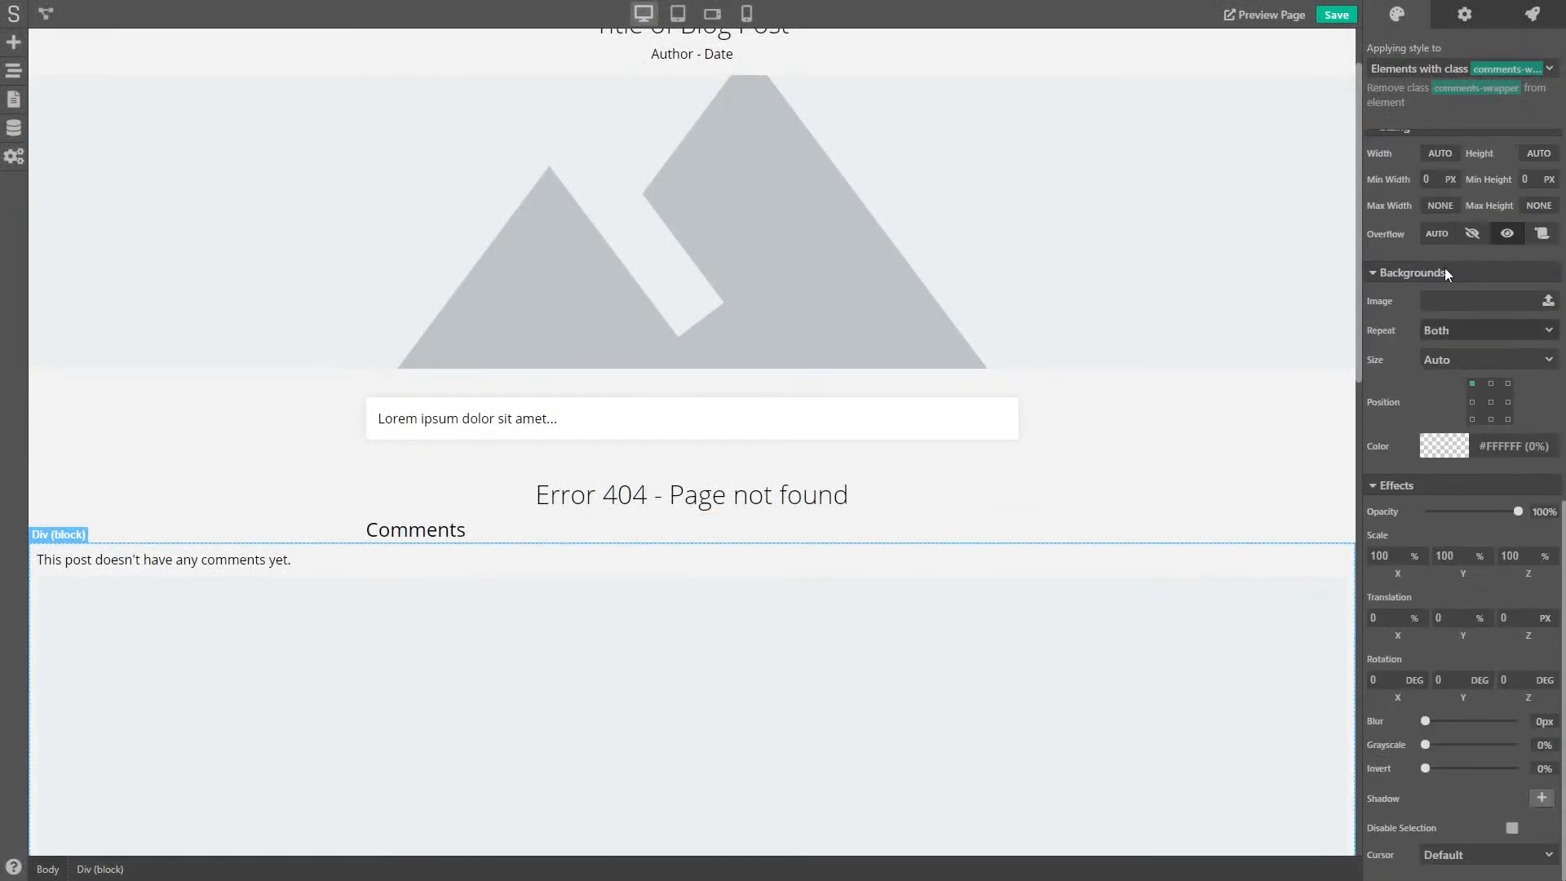
scroll(1448, 244, up, 2)
mouse_move(1447, 344)
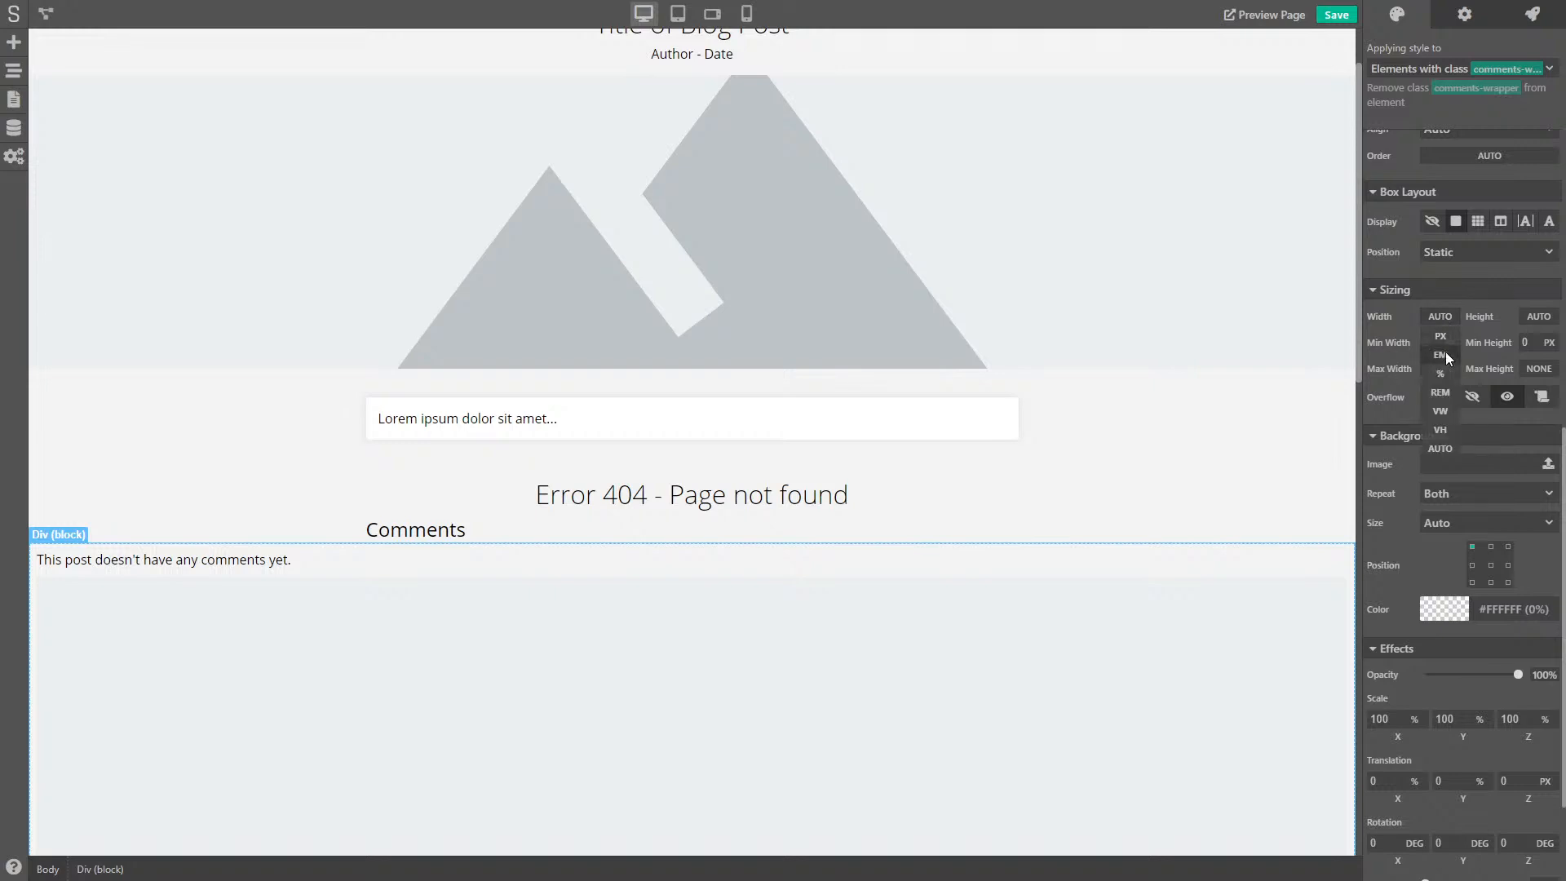
click(1440, 374)
click(1452, 375)
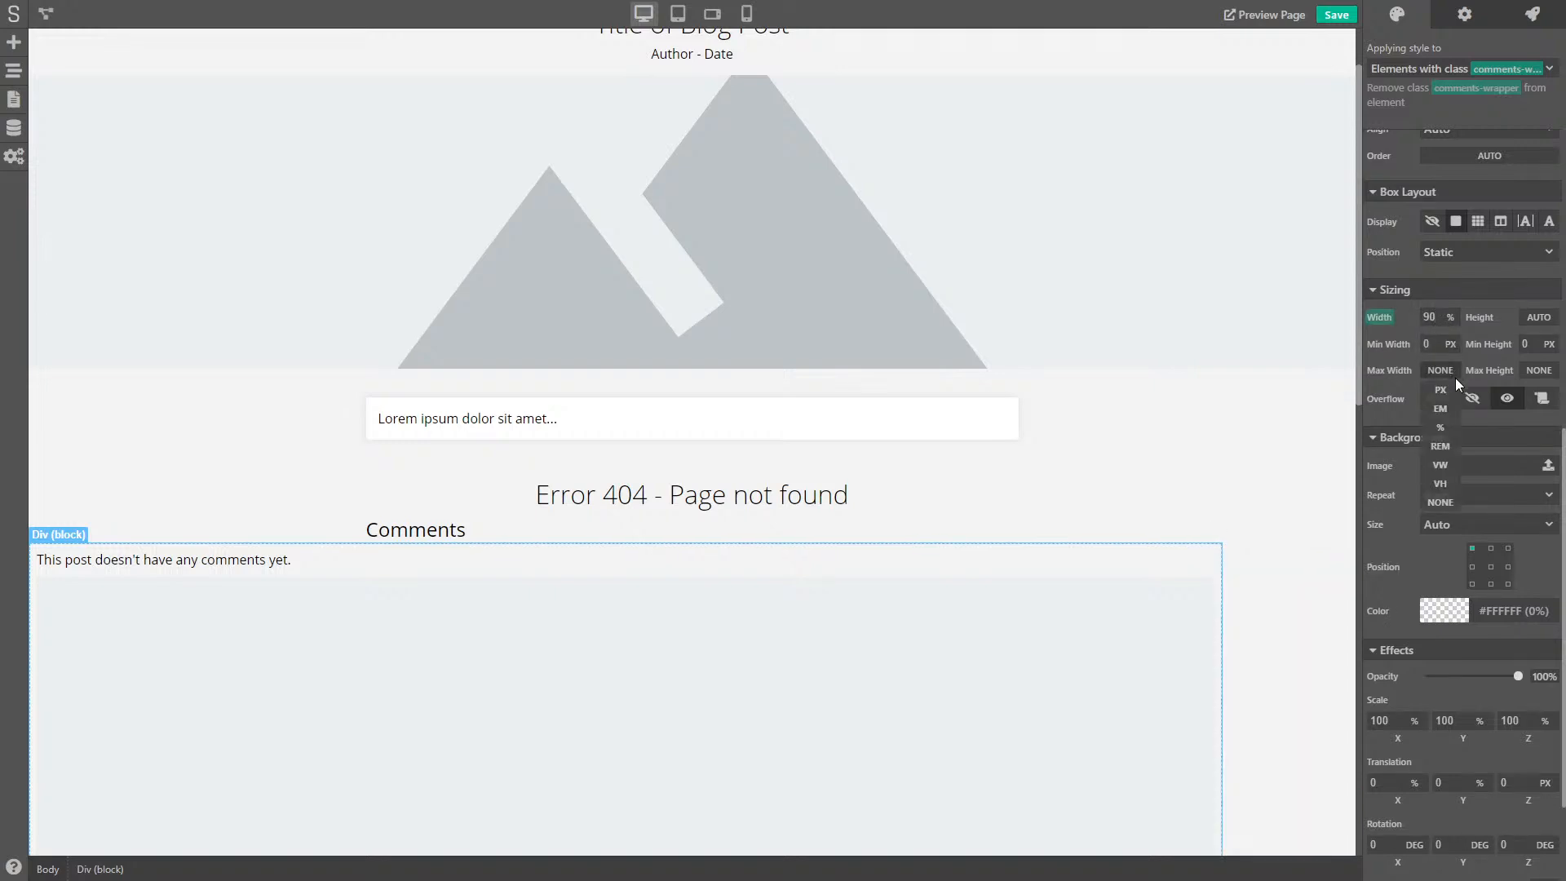
click(1447, 391)
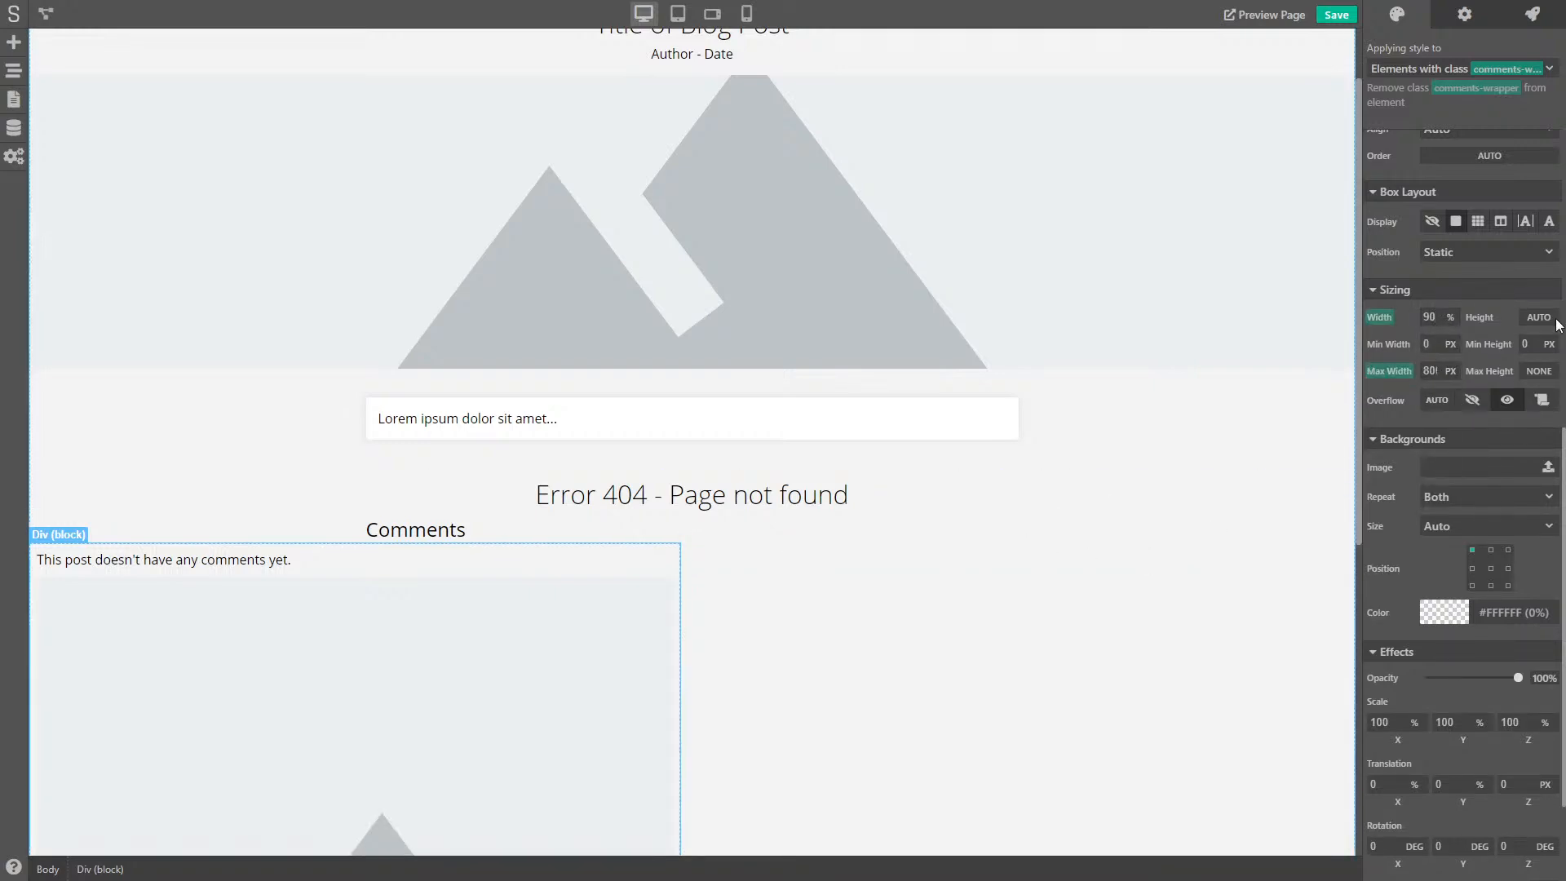
- Set the comments-wrapper left and right outer margins to AUTO to centre it
scroll(1460, 351, up, 8)
click(1414, 302)
click(1404, 435)
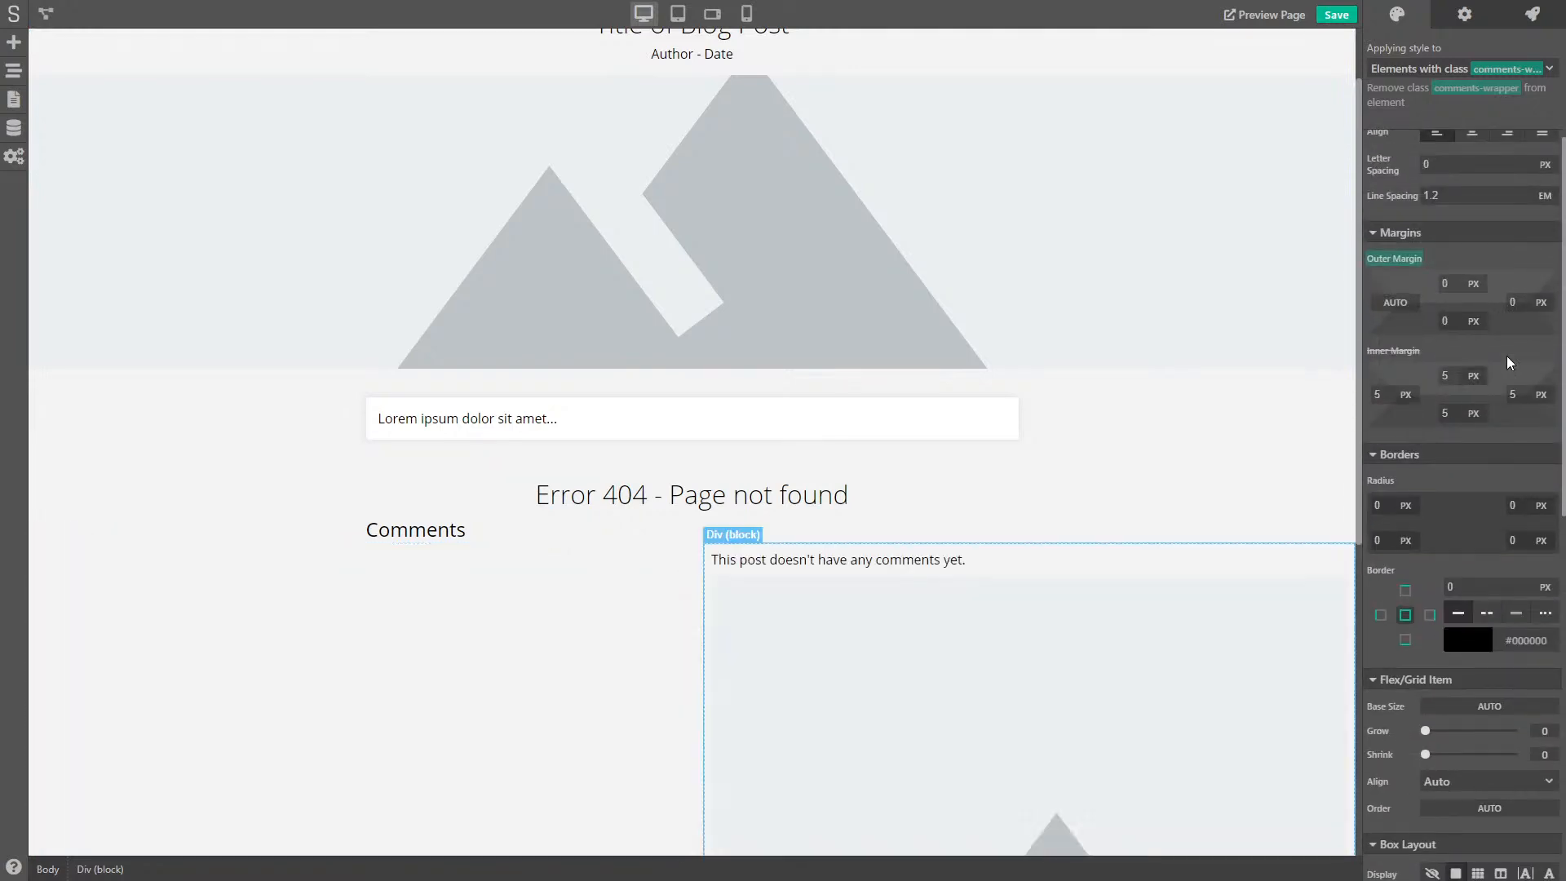
click(1541, 302)
click(1535, 435)
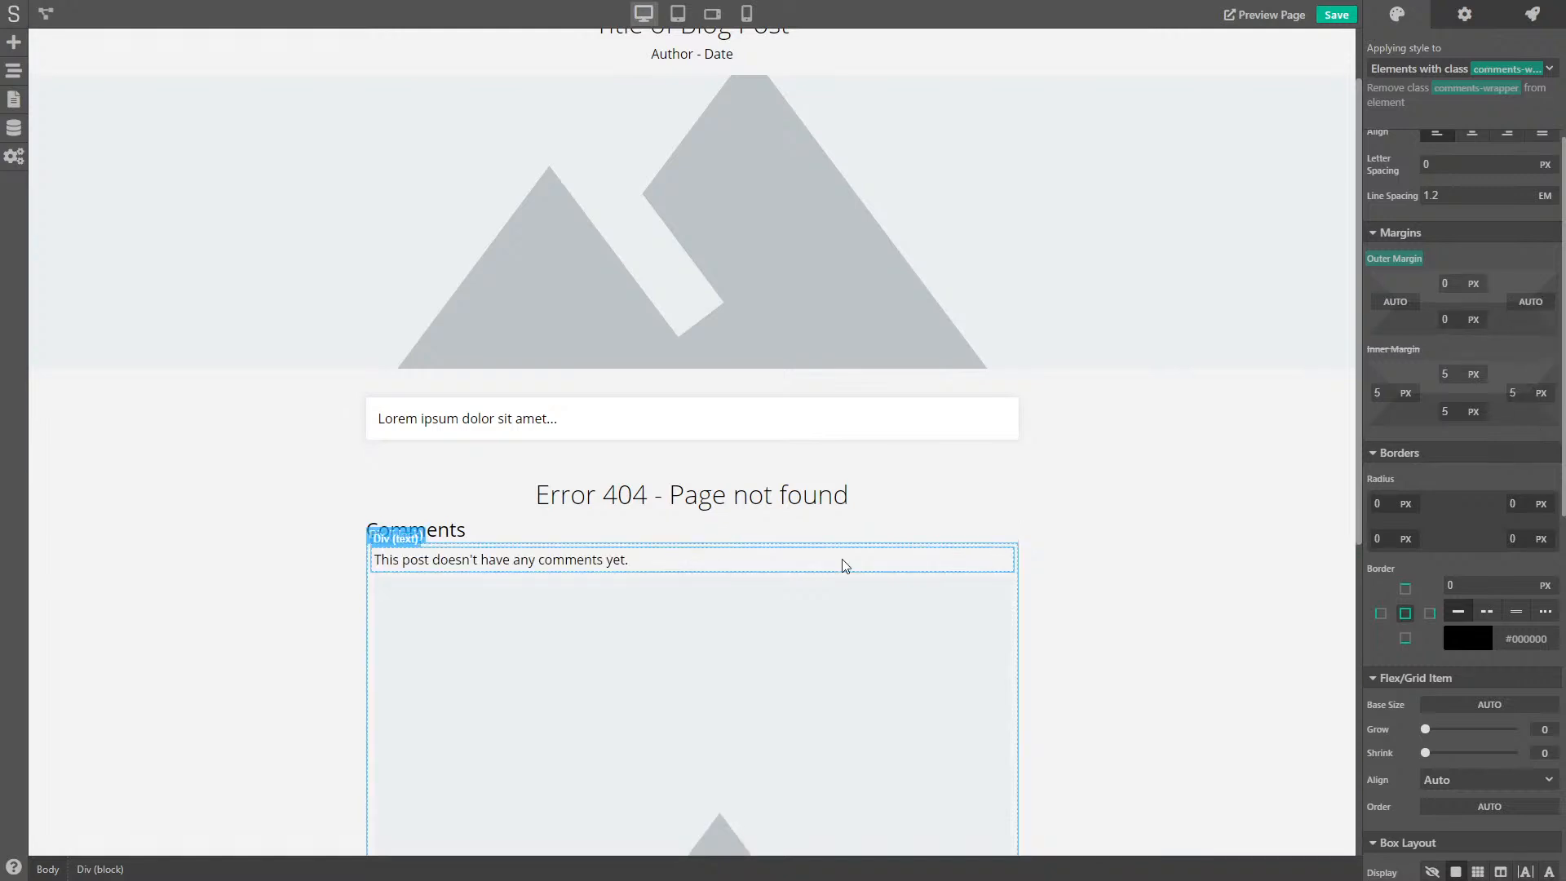
scroll(493, 640, down, 5)
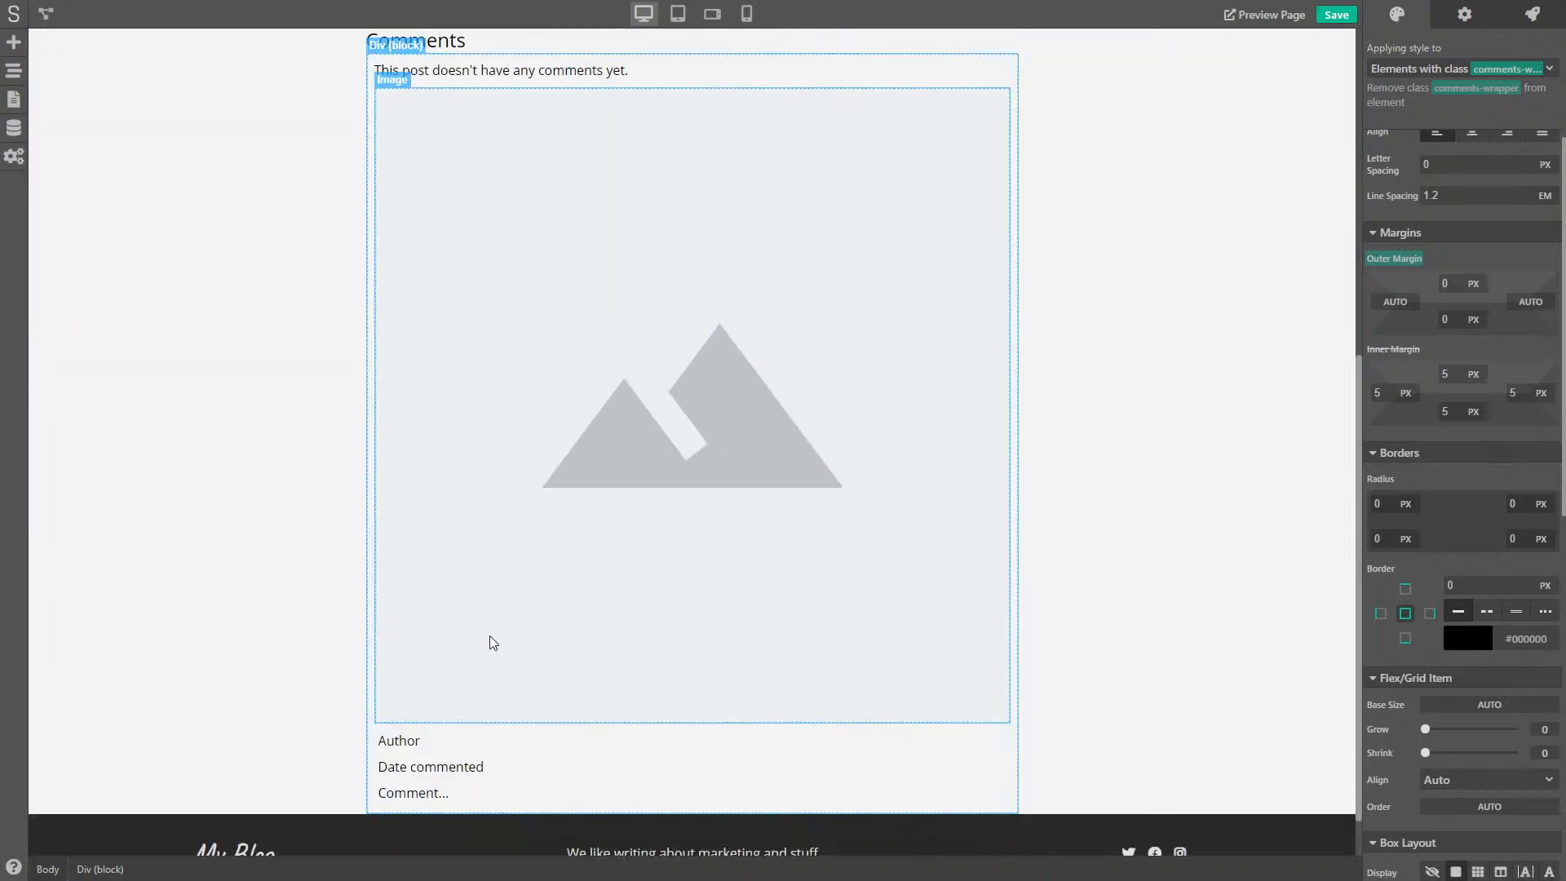
- Reset the wrapper's selected-element inner margin to 0
click(383, 731)
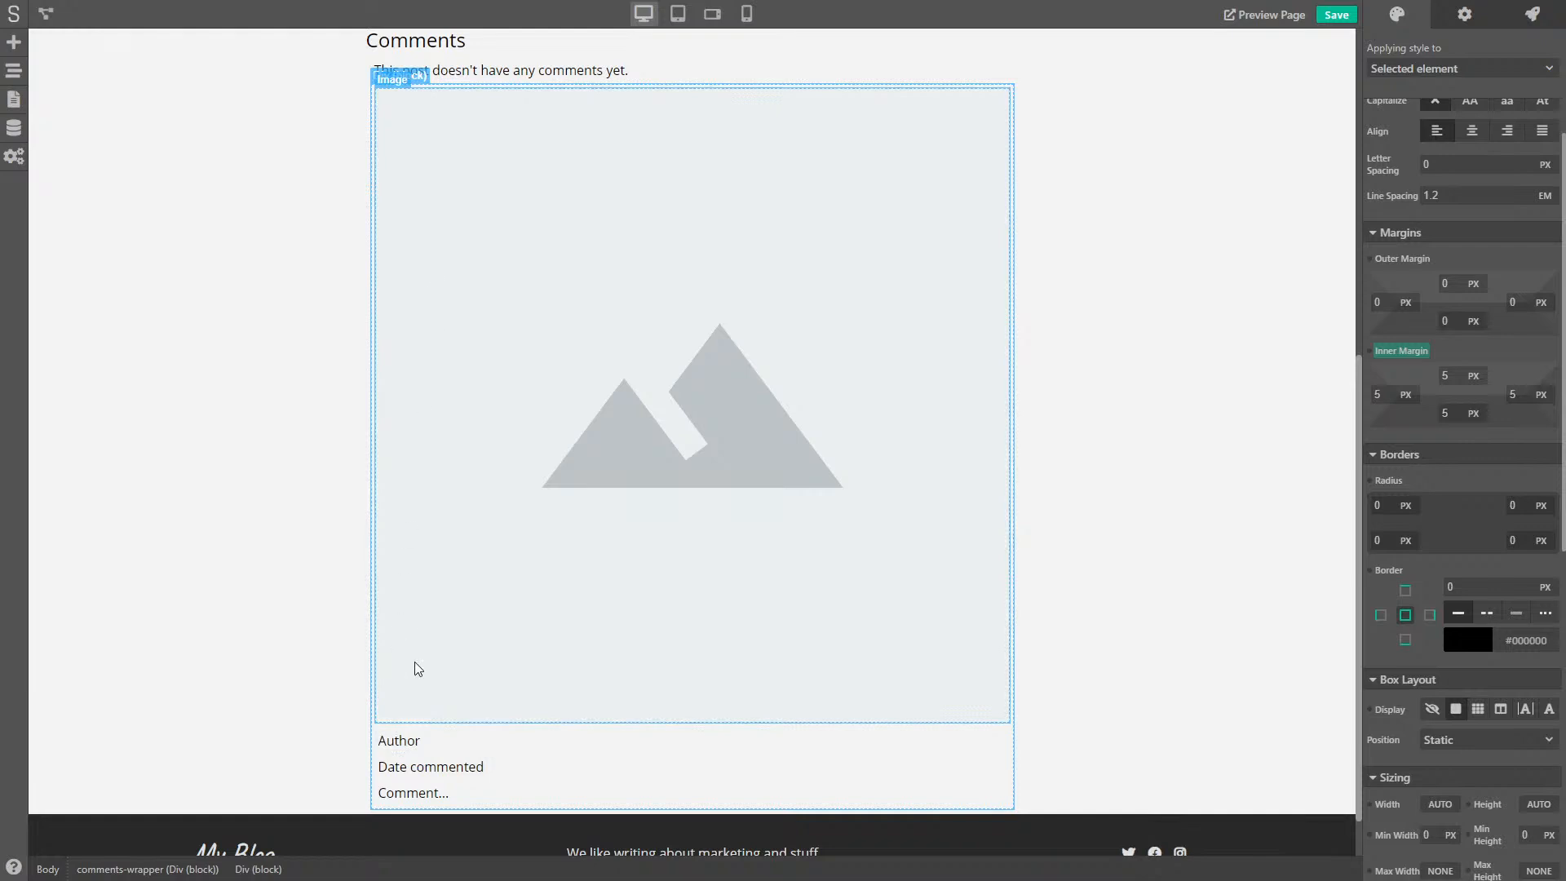
click(147, 870)
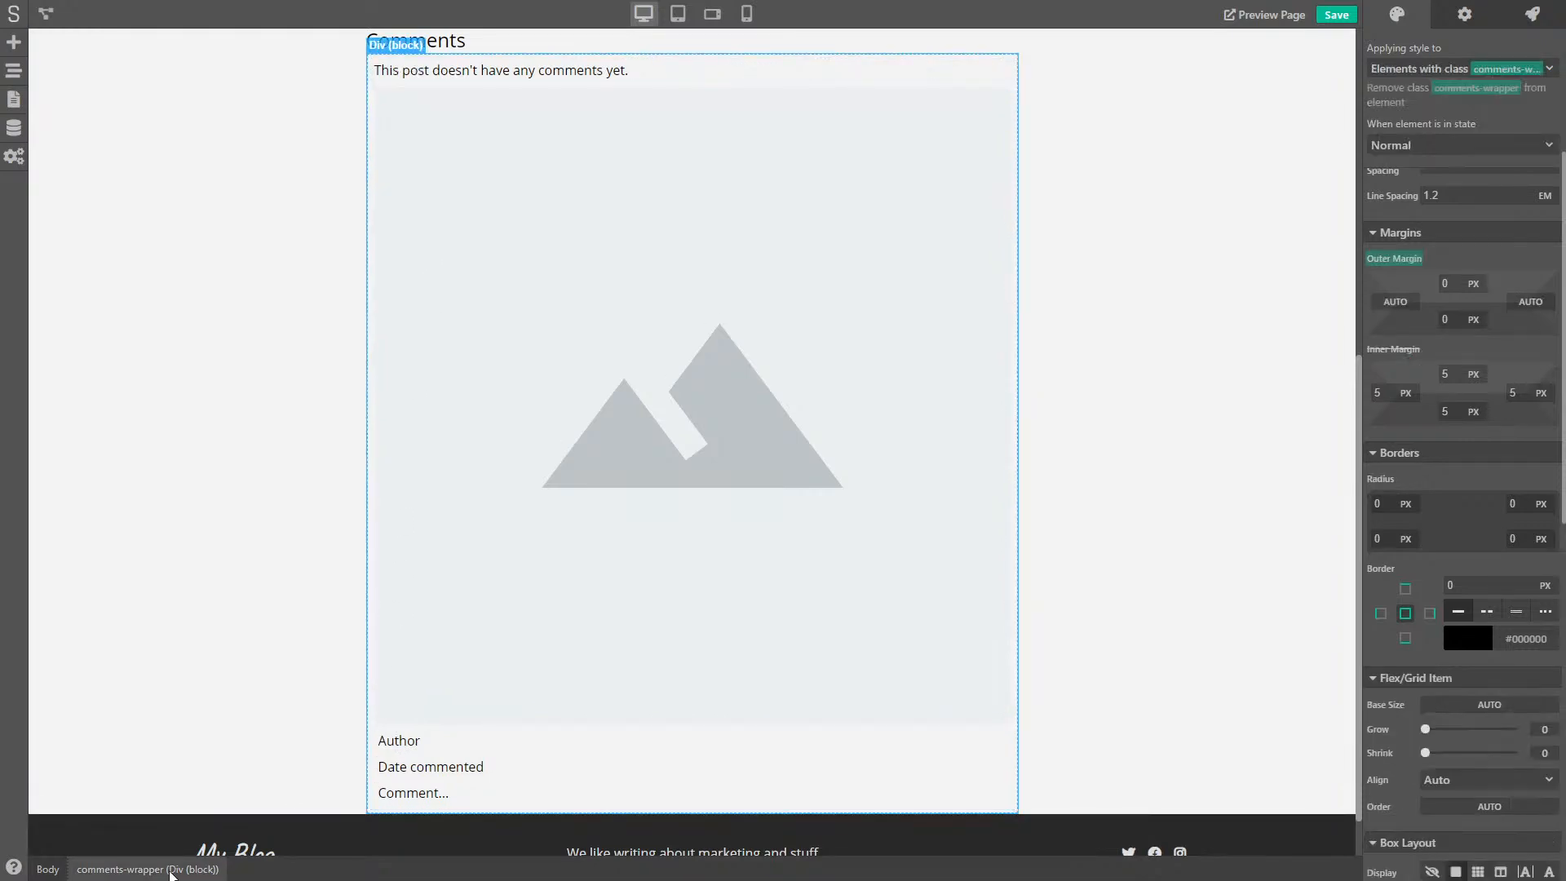
click(1396, 433)
click(1407, 471)
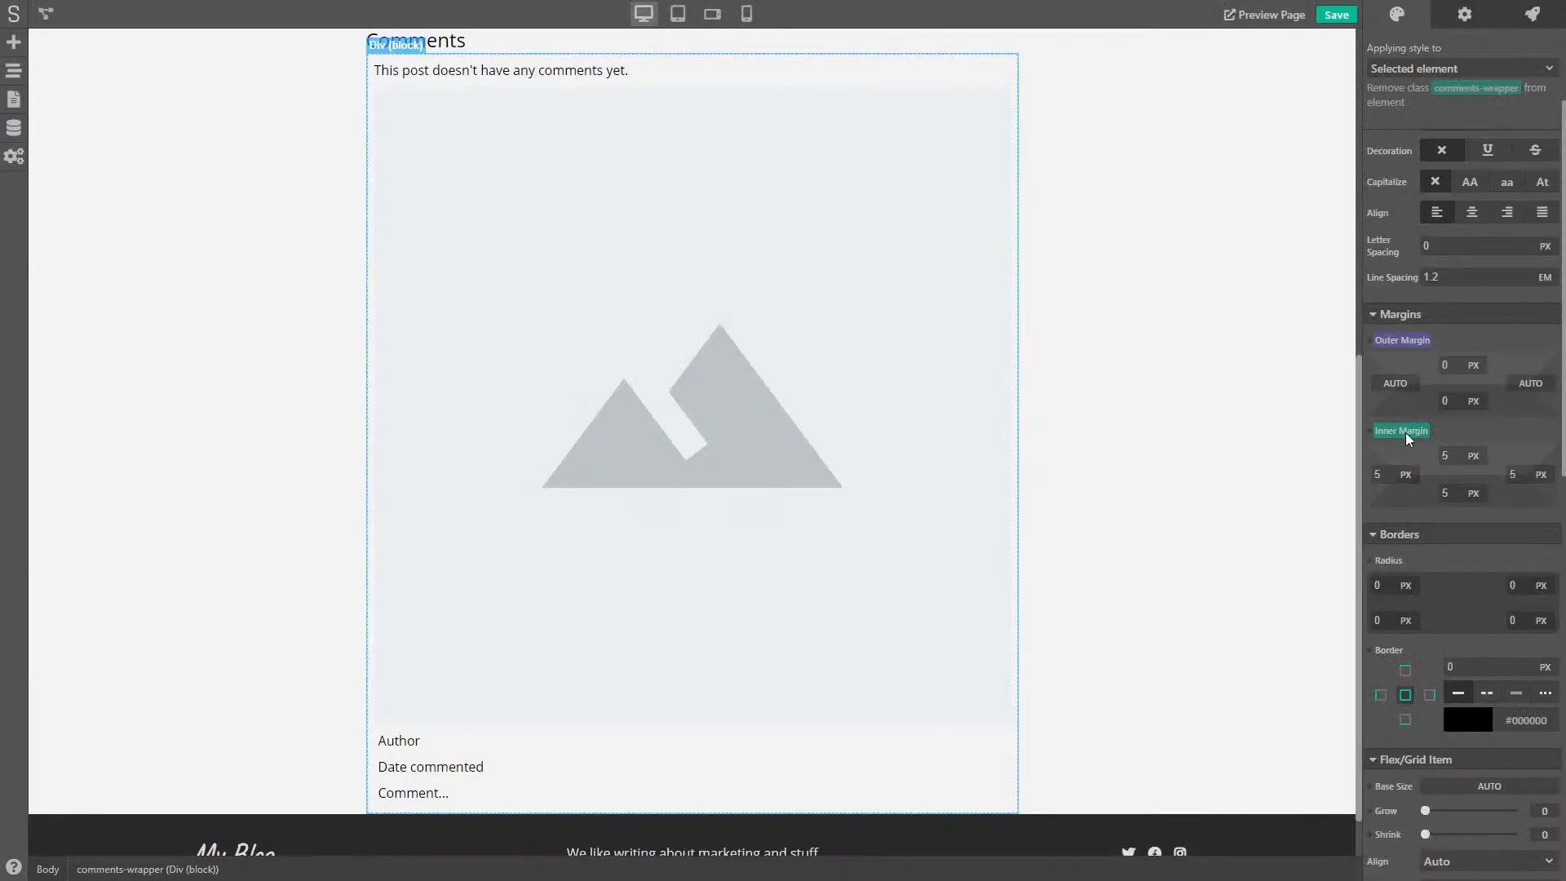
click(1399, 433)
click(1418, 463)
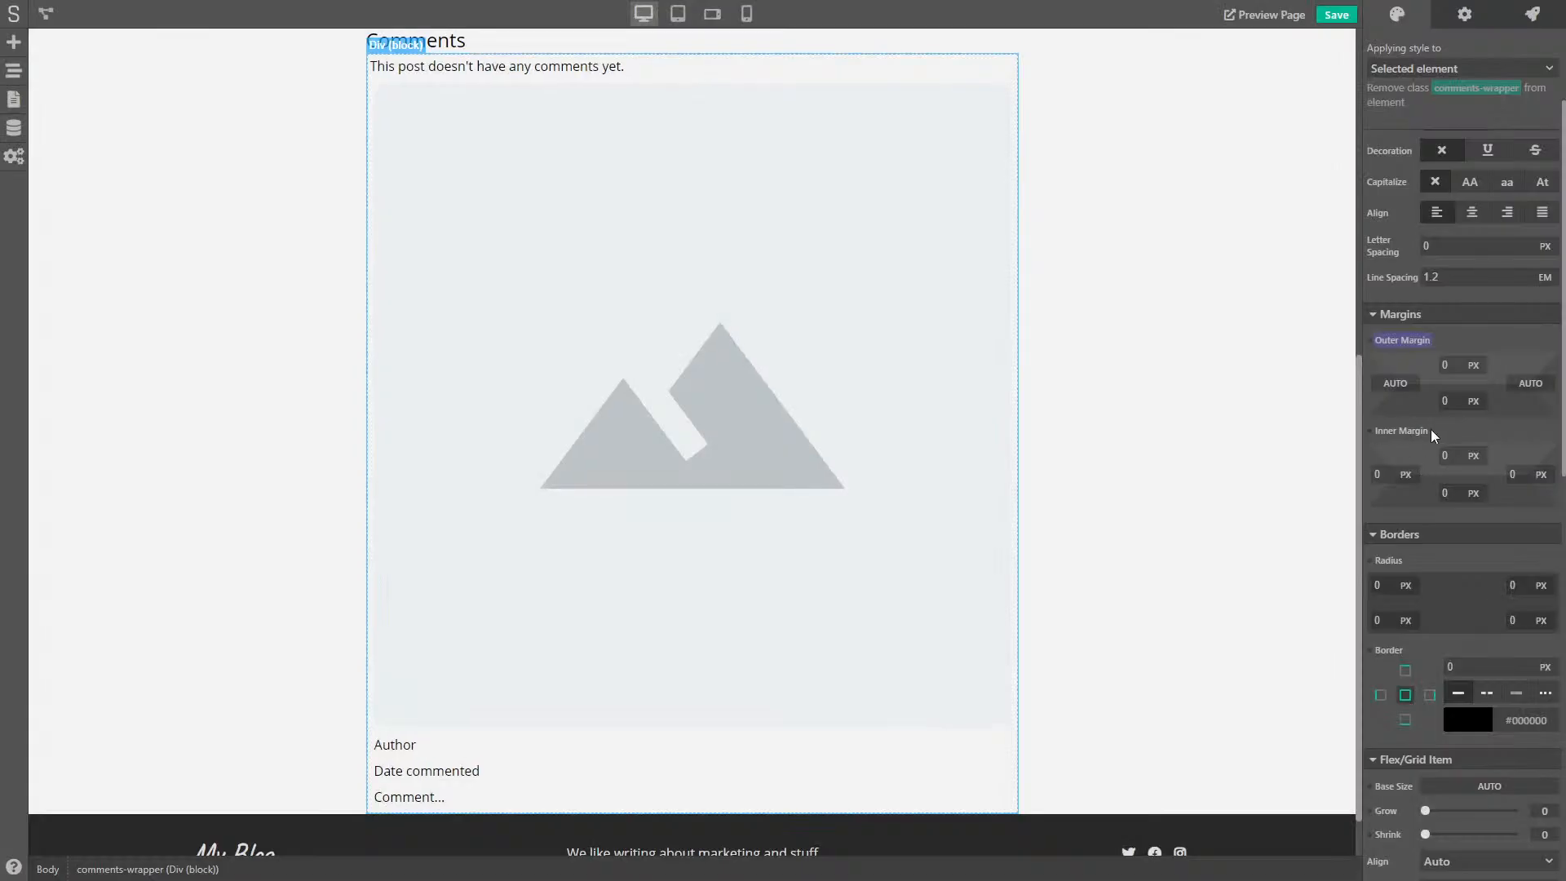
click(393, 734)
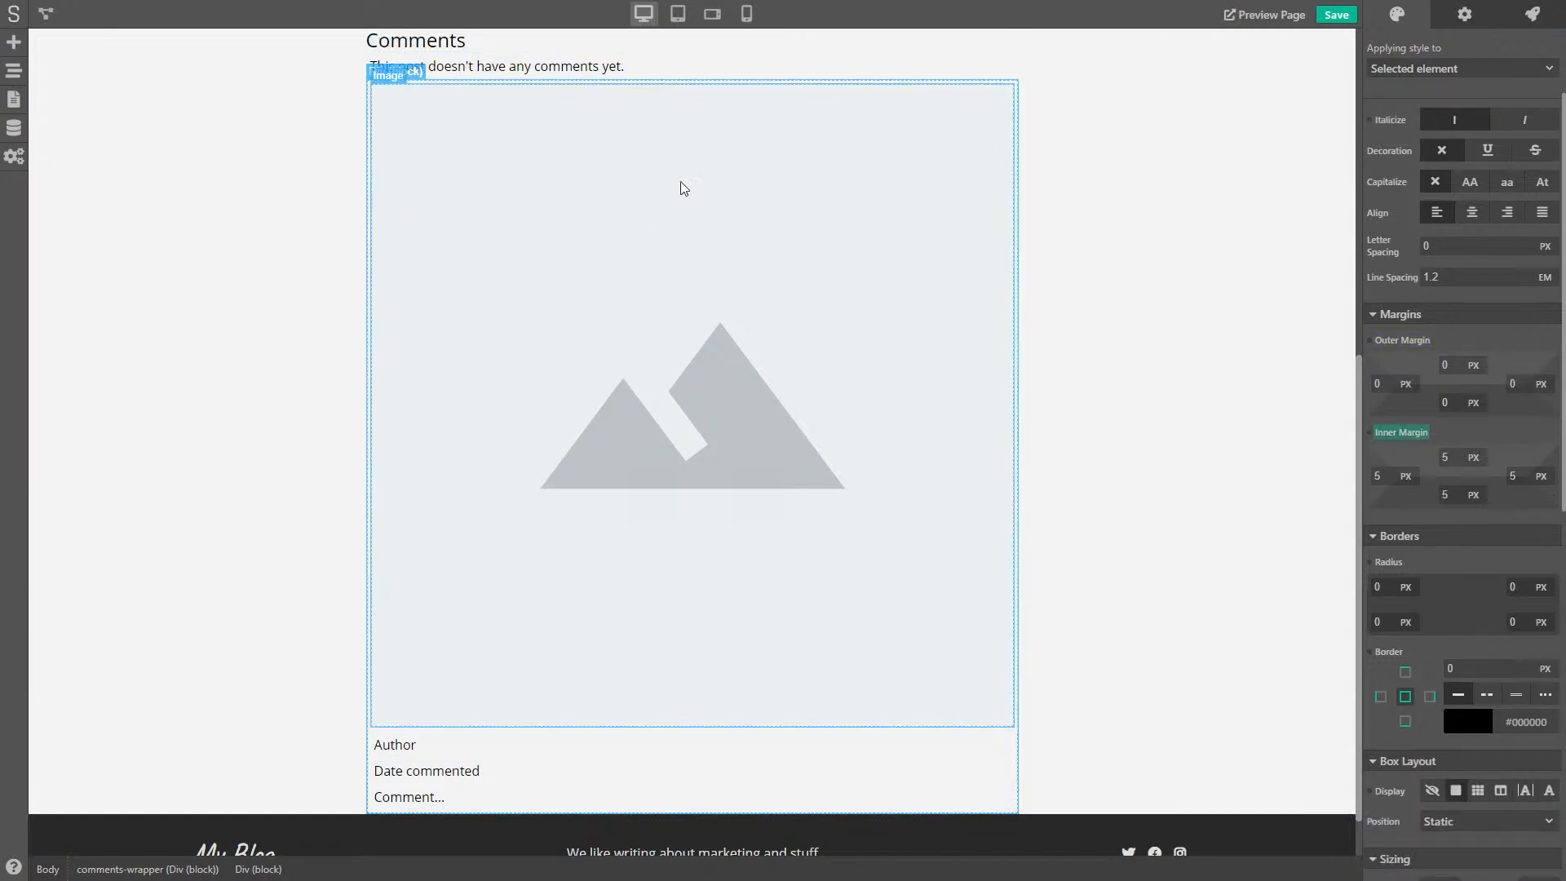
- Create a new class named comment for the block holding the image and fields
scroll(1187, 312, up, 5)
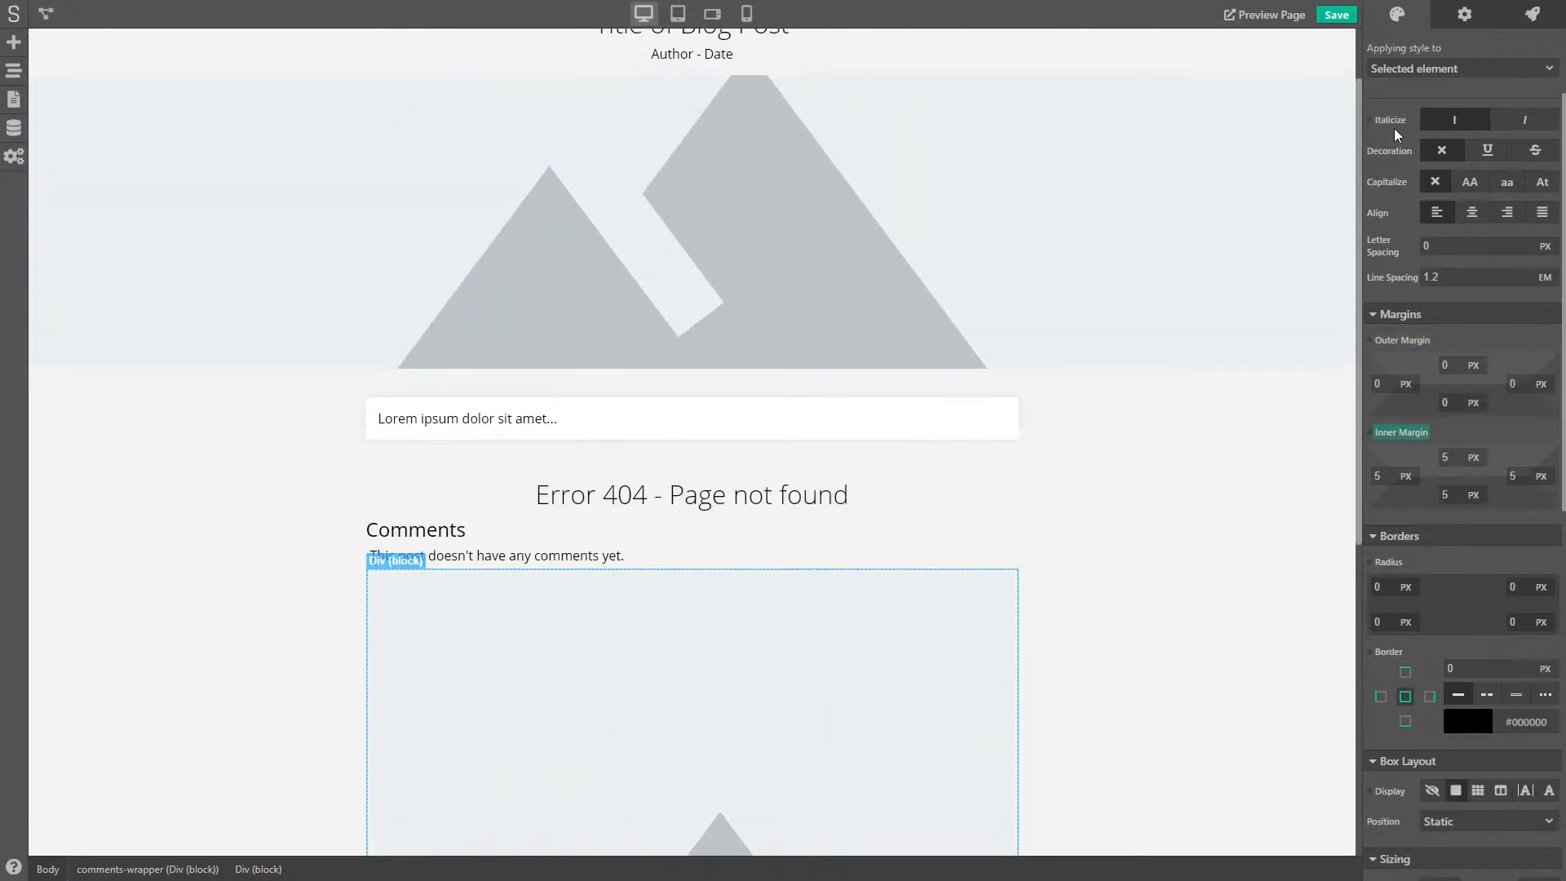
scroll(1269, 272, down, 4)
click(1435, 69)
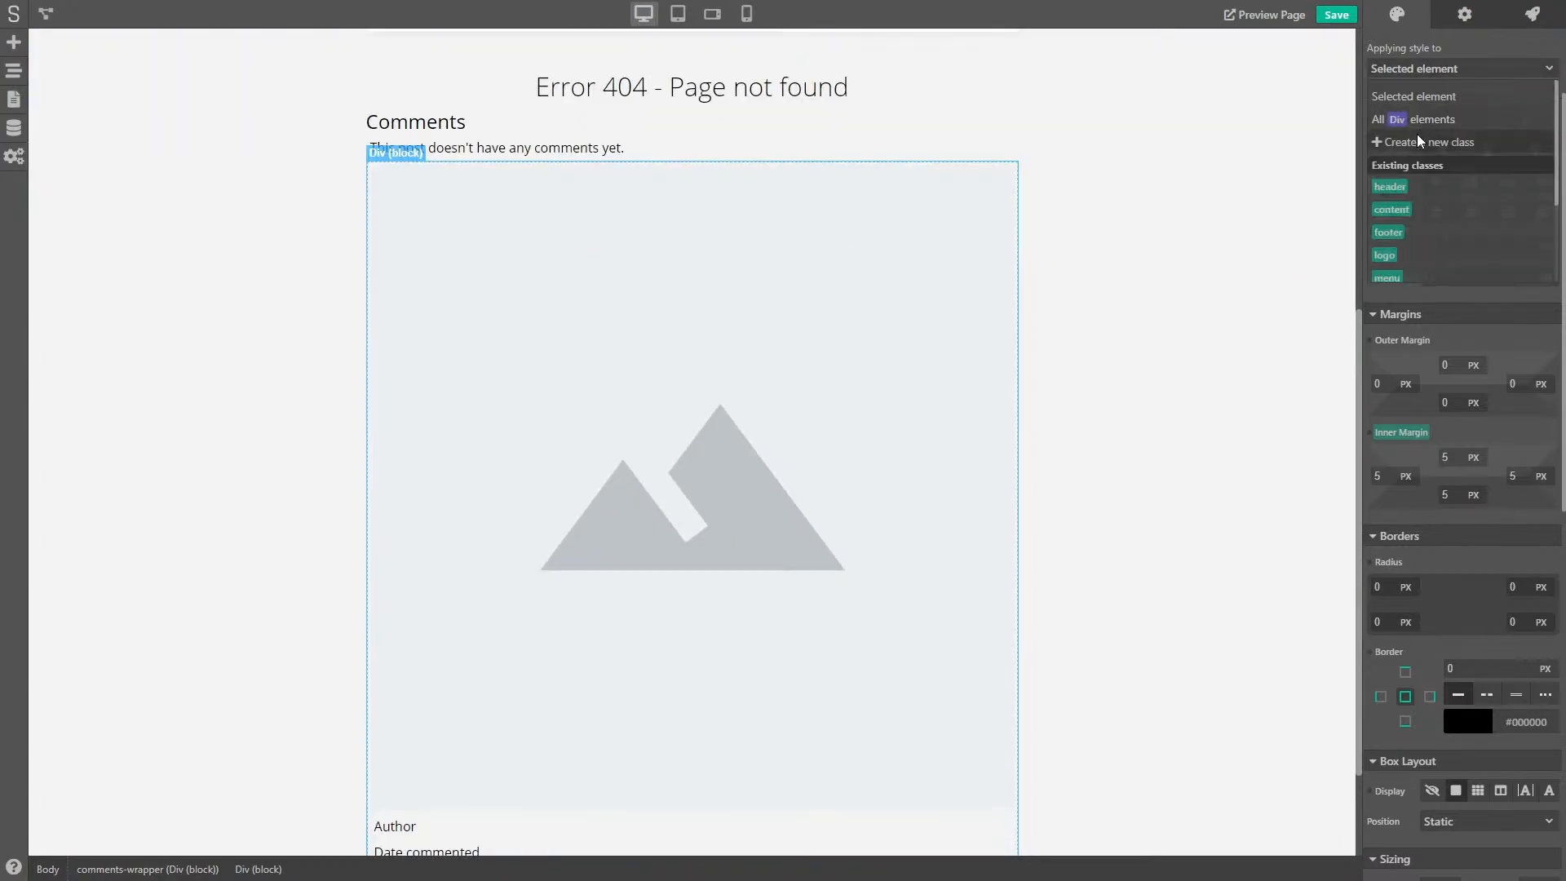
click(1429, 142)
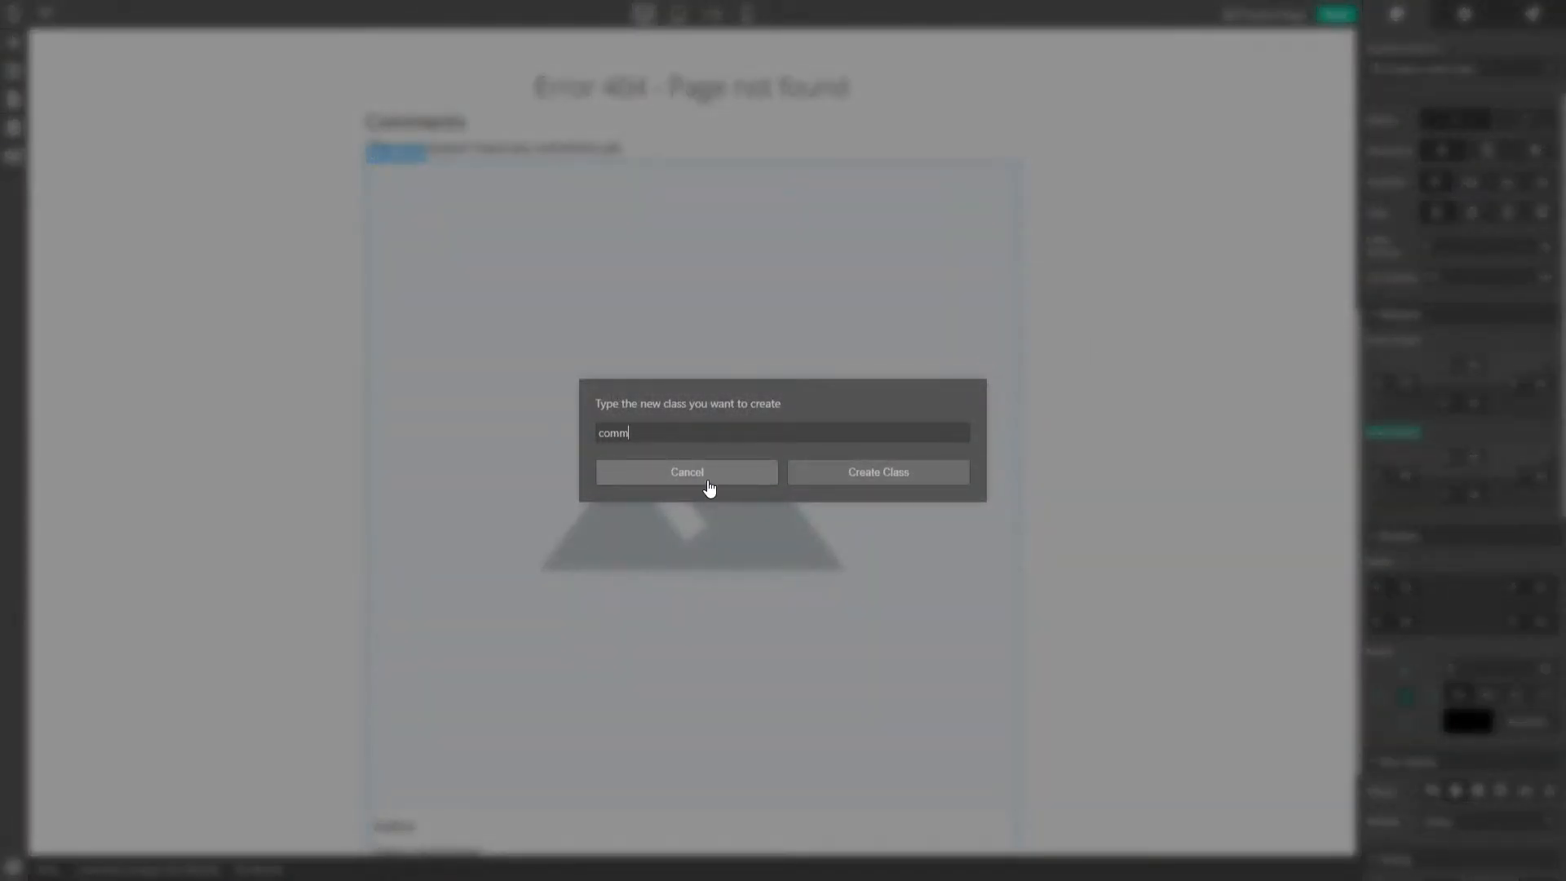
click(888, 480)
- Set the comment class background colour to solid white #FFFFFF
scroll(738, 259, down, 3)
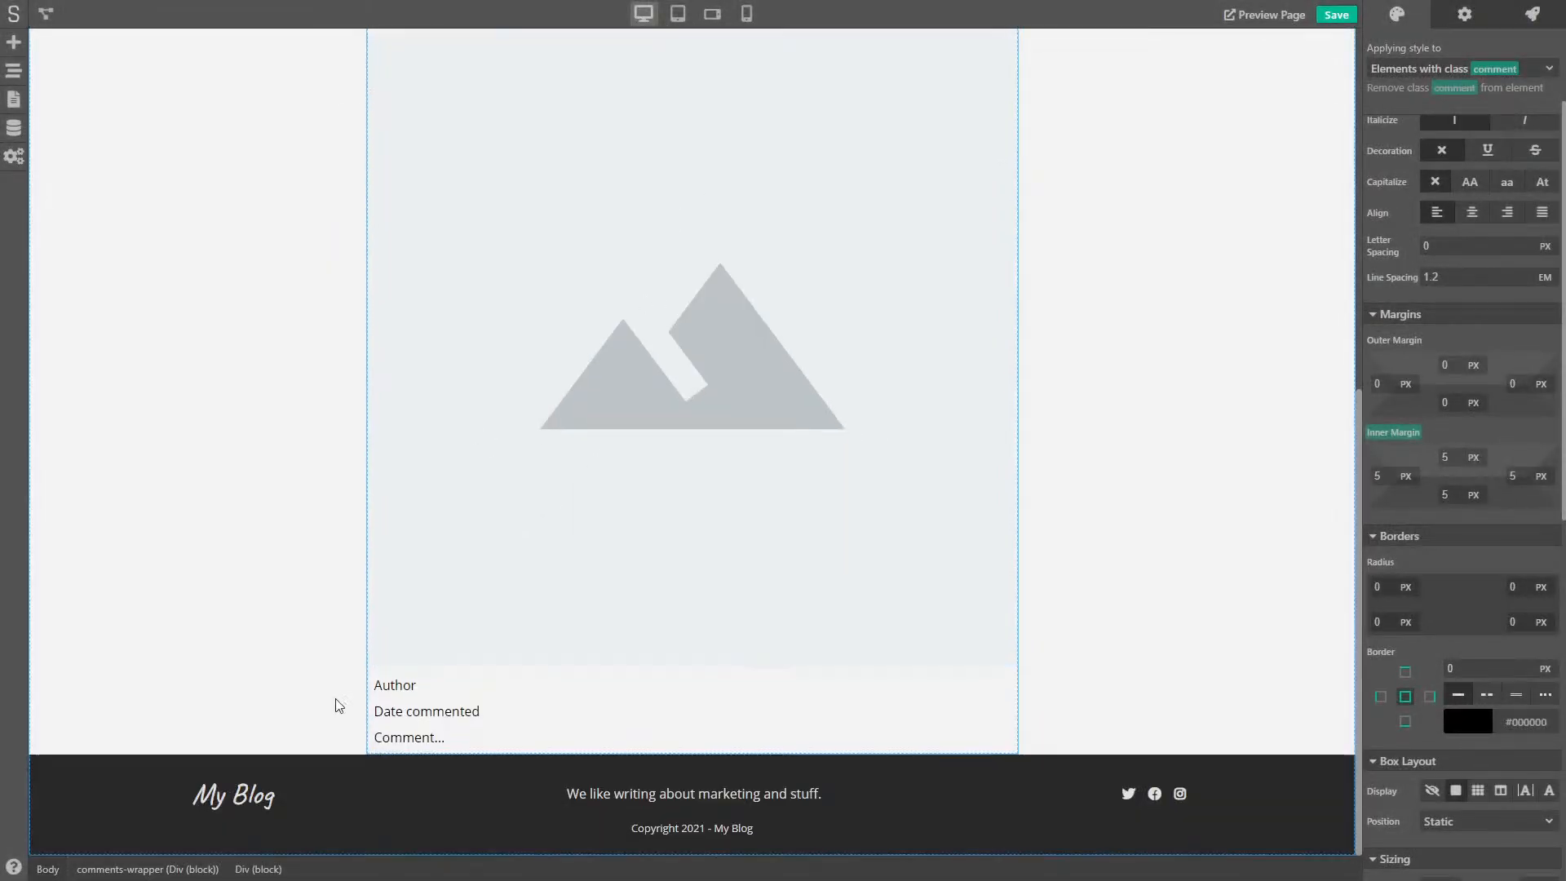
scroll(518, 601, up, 3)
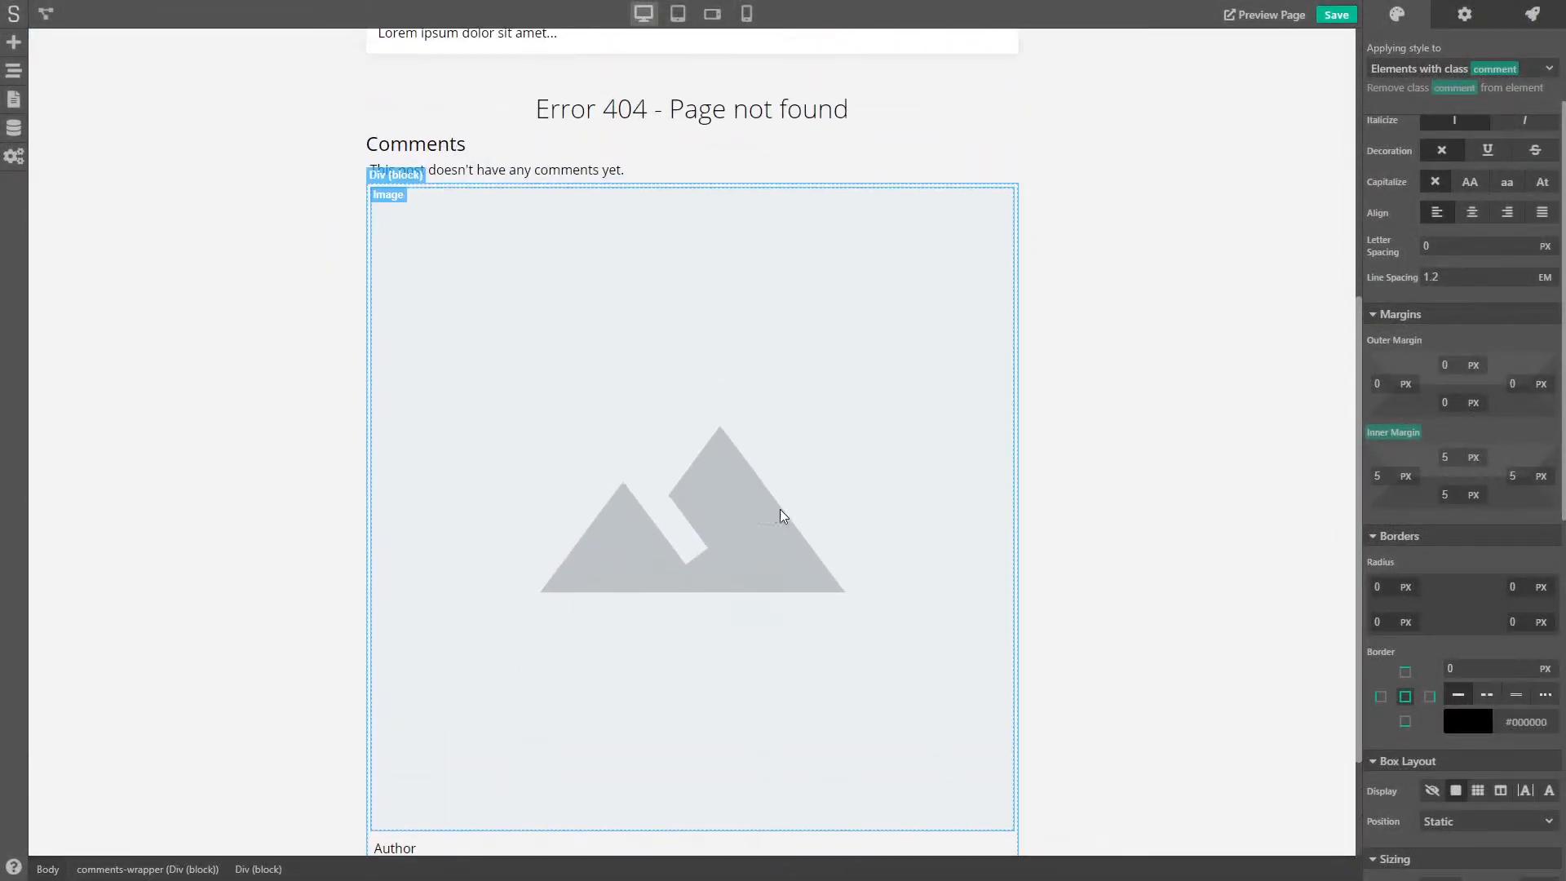
scroll(1488, 526, down, 8)
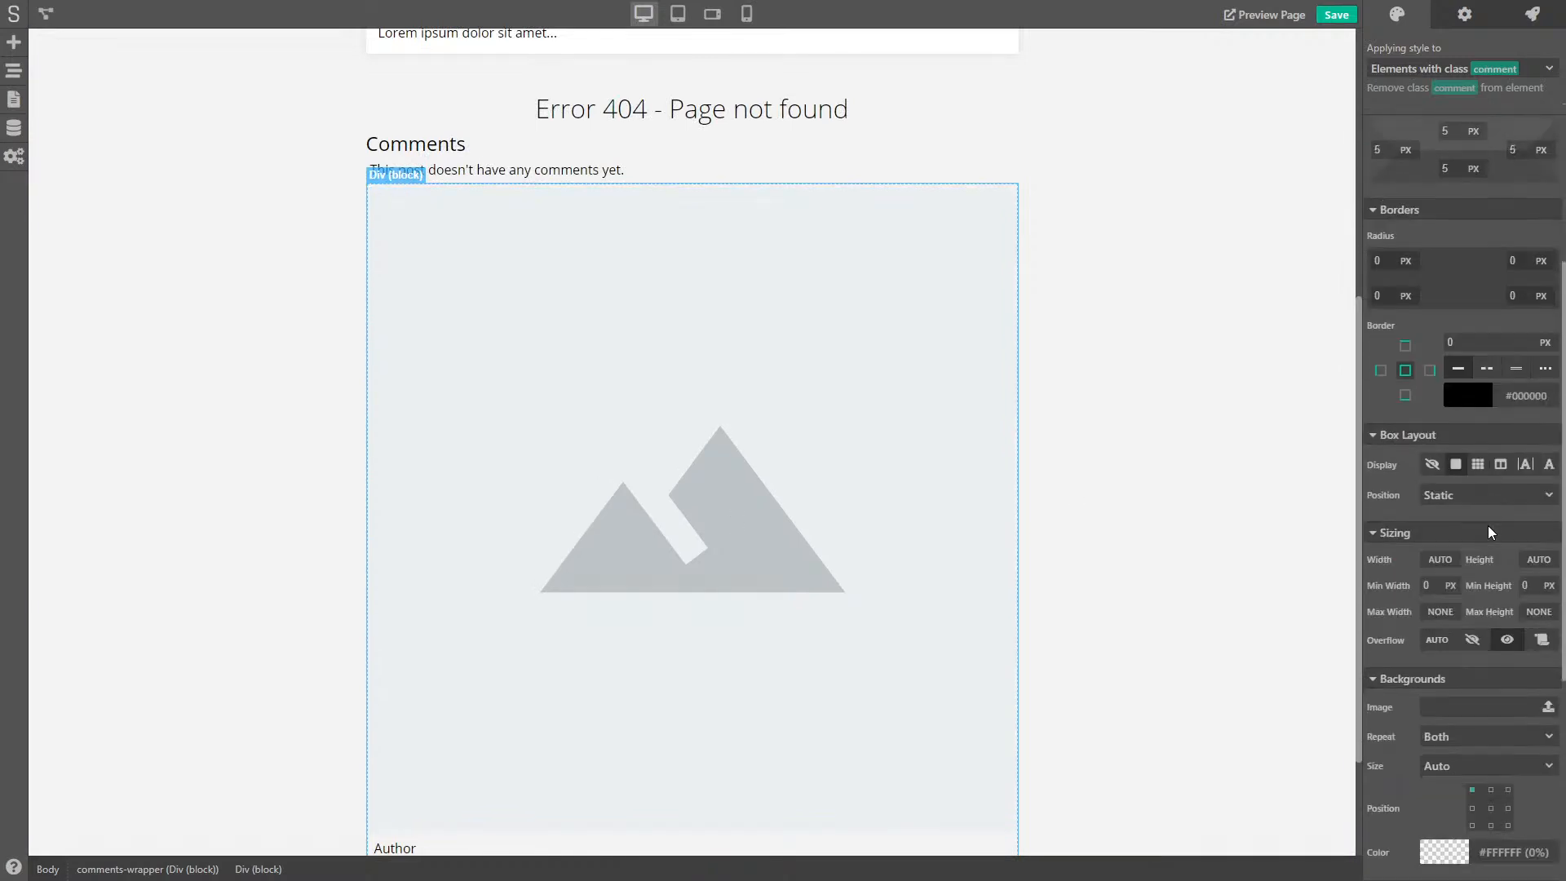
click(1452, 530)
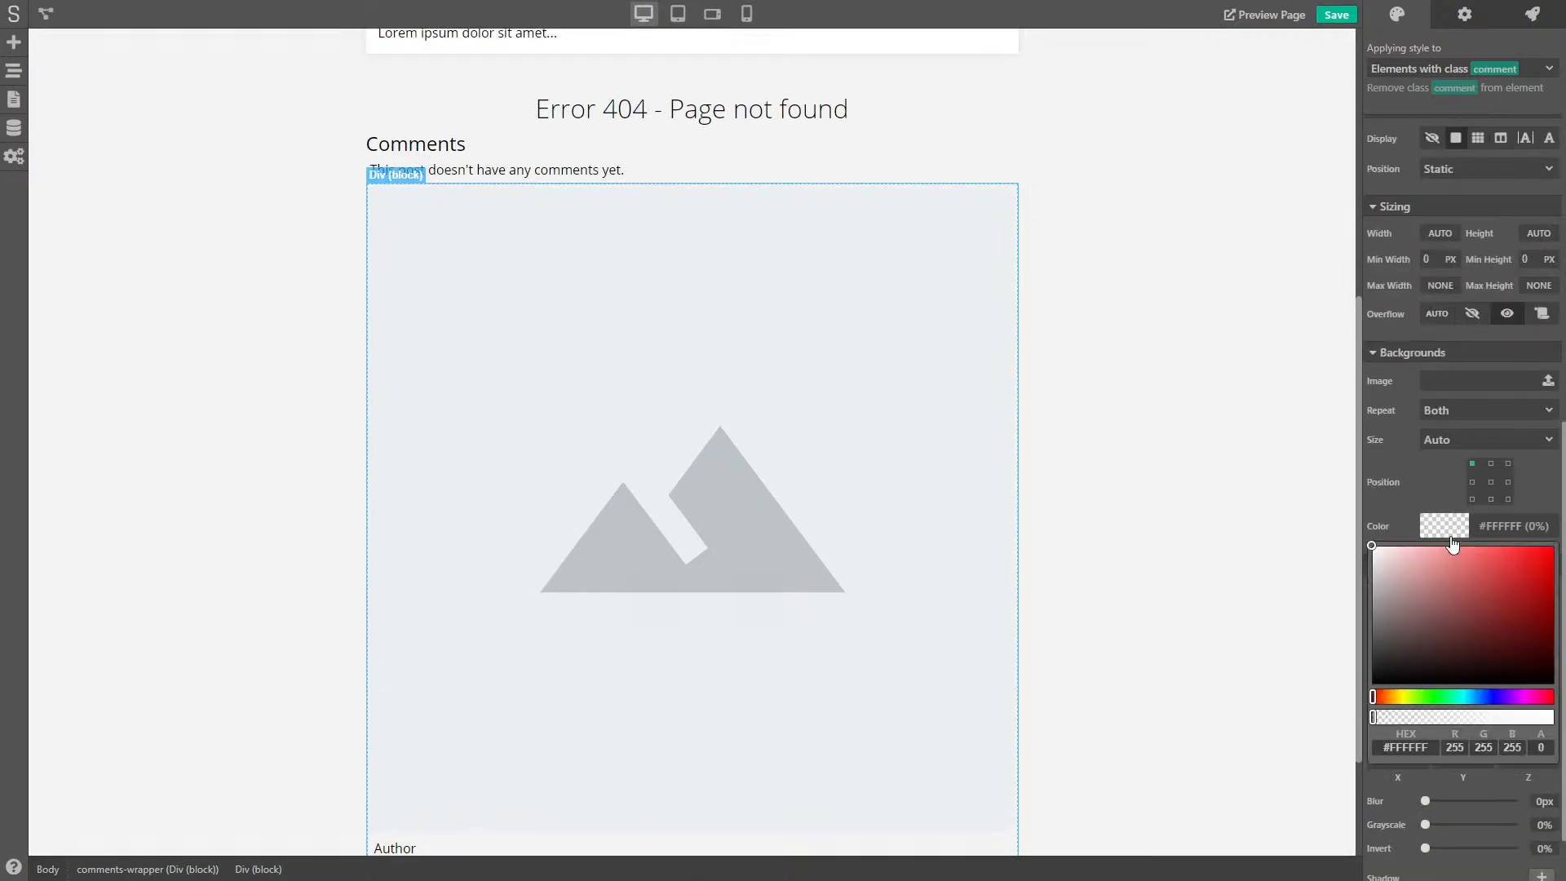
drag(1427, 605, 1346, 518)
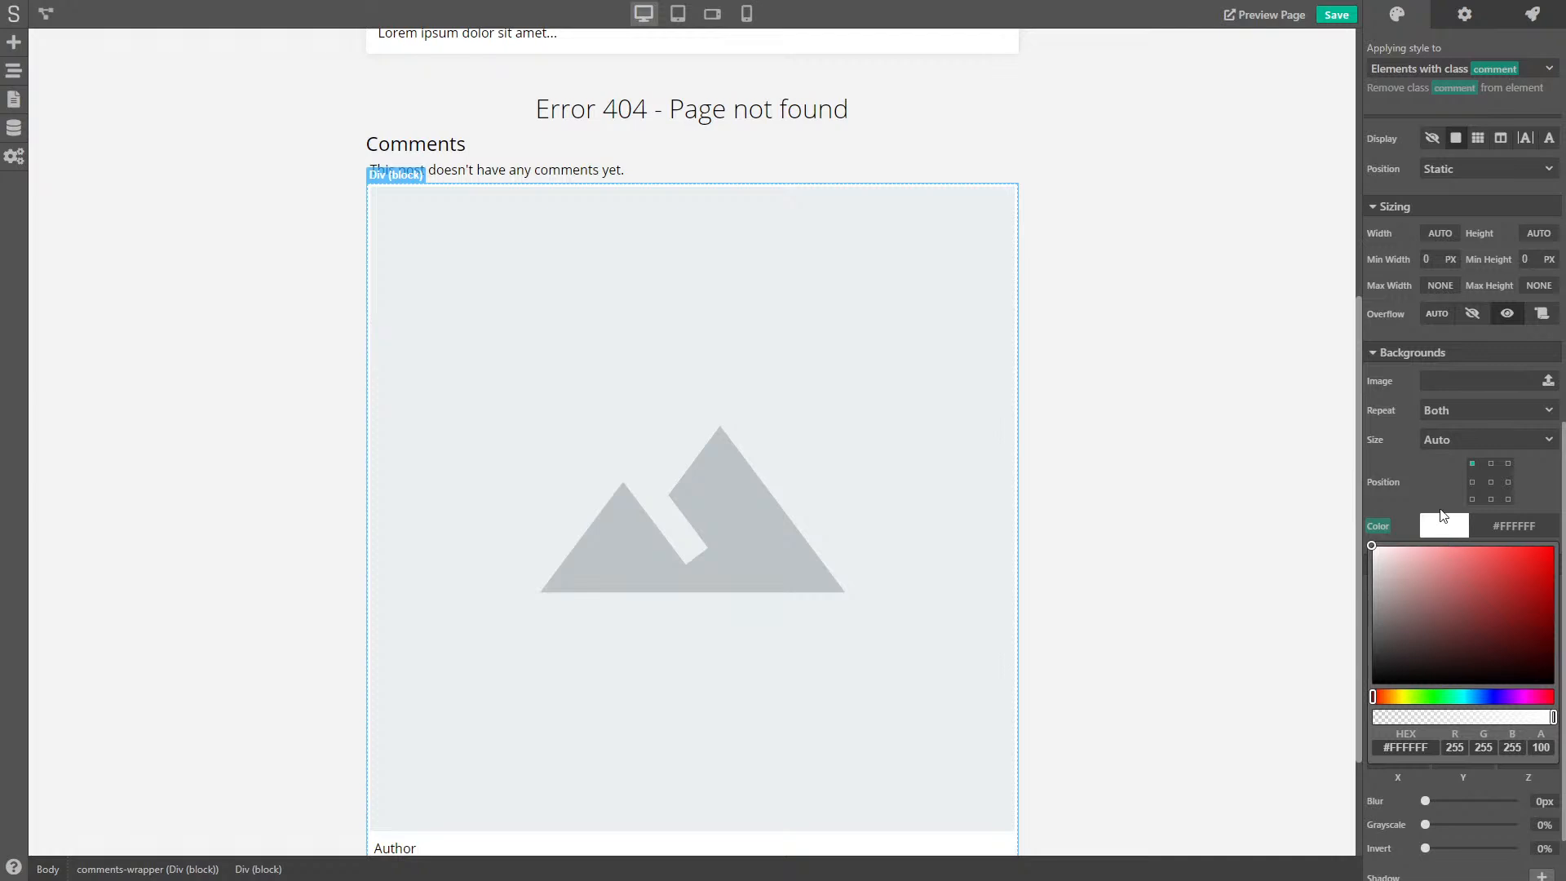
click(1442, 519)
scroll(1445, 489, up, 5)
scroll(1435, 516, up, 5)
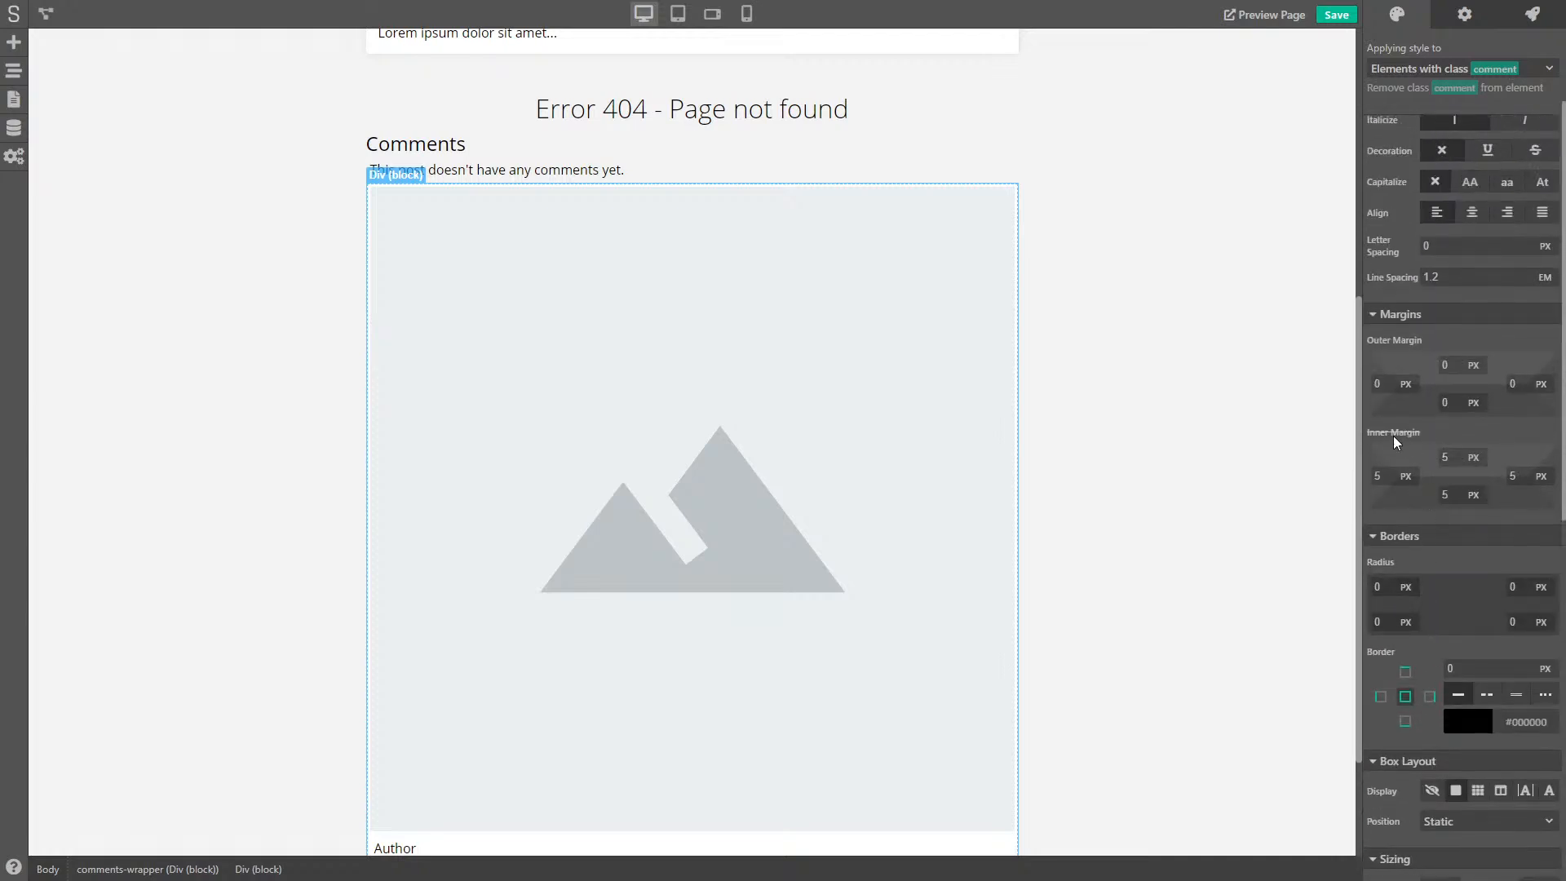
- Clear the element override and give class comment a 10 px inner margin
click(1394, 434)
click(1406, 476)
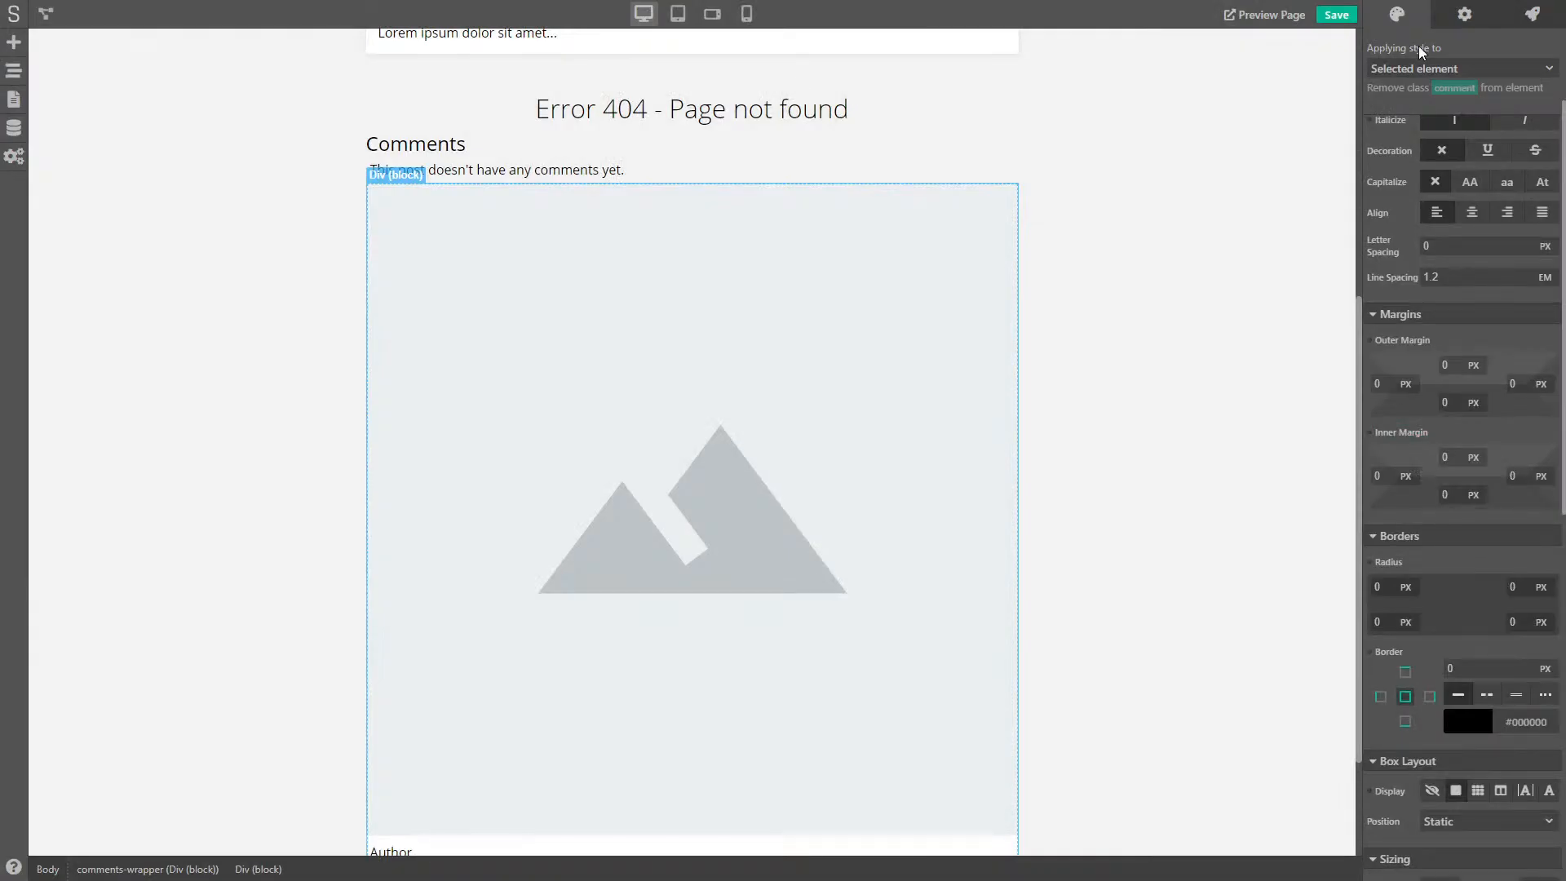
click(1423, 69)
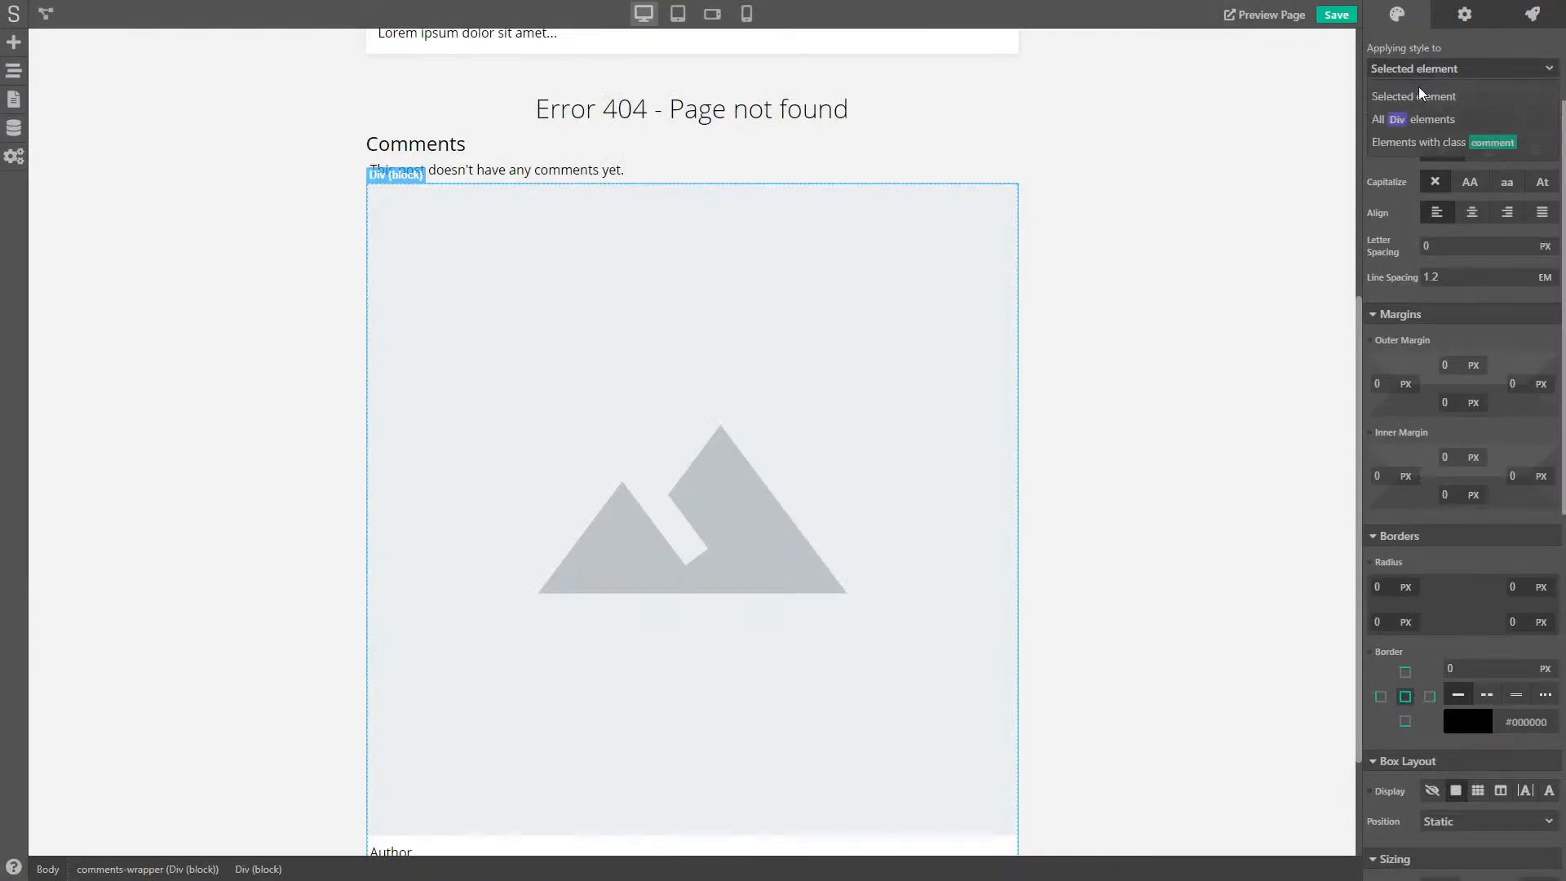
click(1456, 142)
click(1451, 456)
text(10)
key(Tab)
text(10)
key(Tab)
text(10)
- Set the comment class border radius to 4 px on every corner
key(Tab)
text(10)
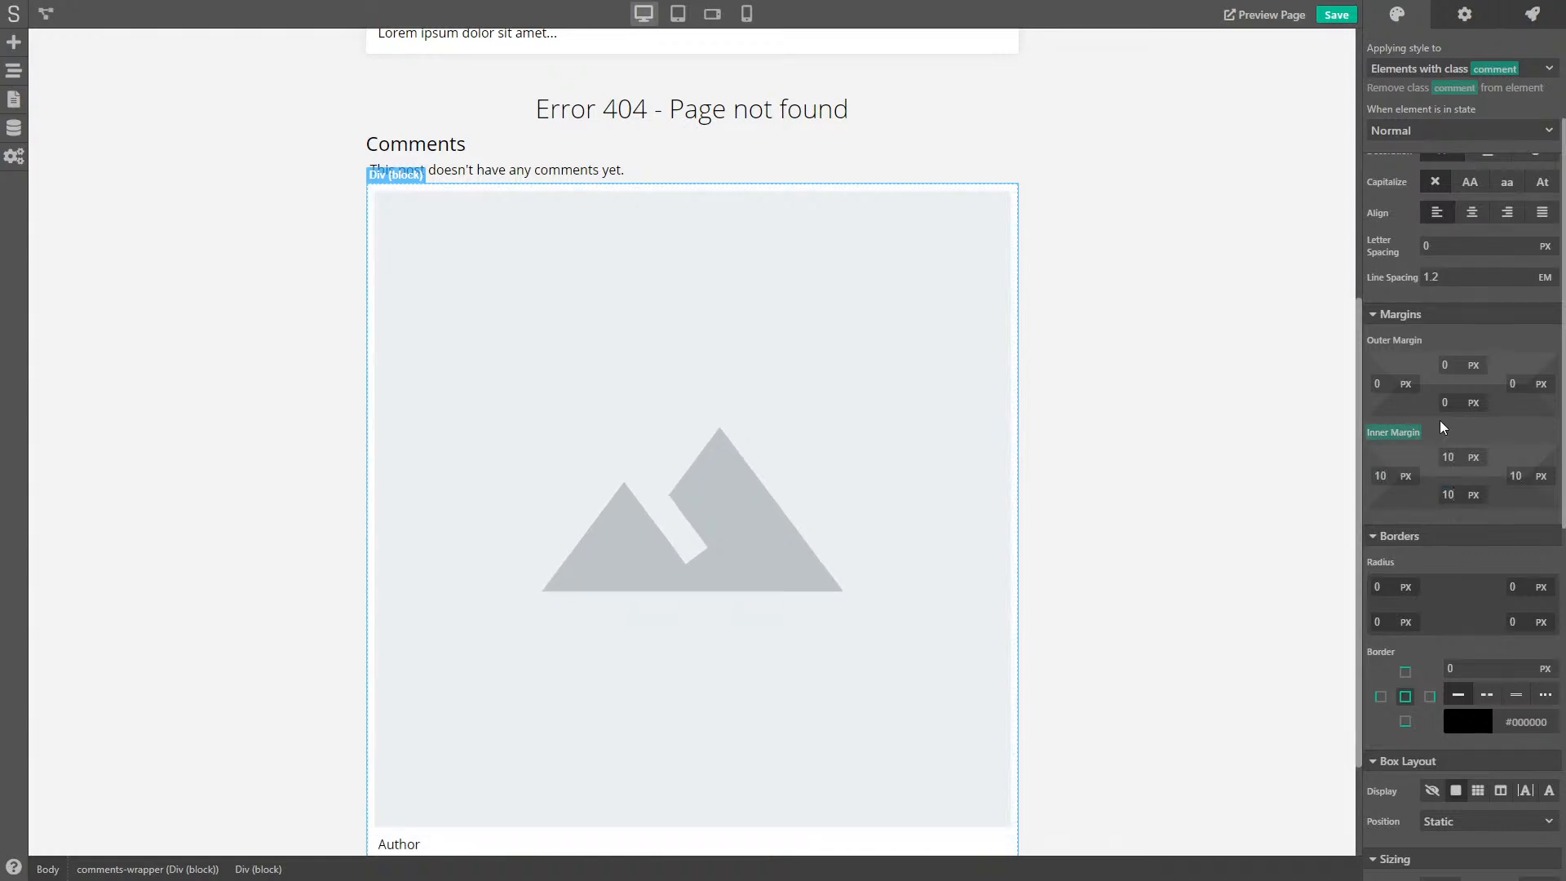
scroll(1527, 452, down, 1)
scroll(1528, 451, down, 3)
scroll(1528, 451, up, 2)
drag(1385, 426, 1363, 424)
text(4)
key(Tab)
text(4)
key(Tab)
text(4)
key(Tab)
text(4)
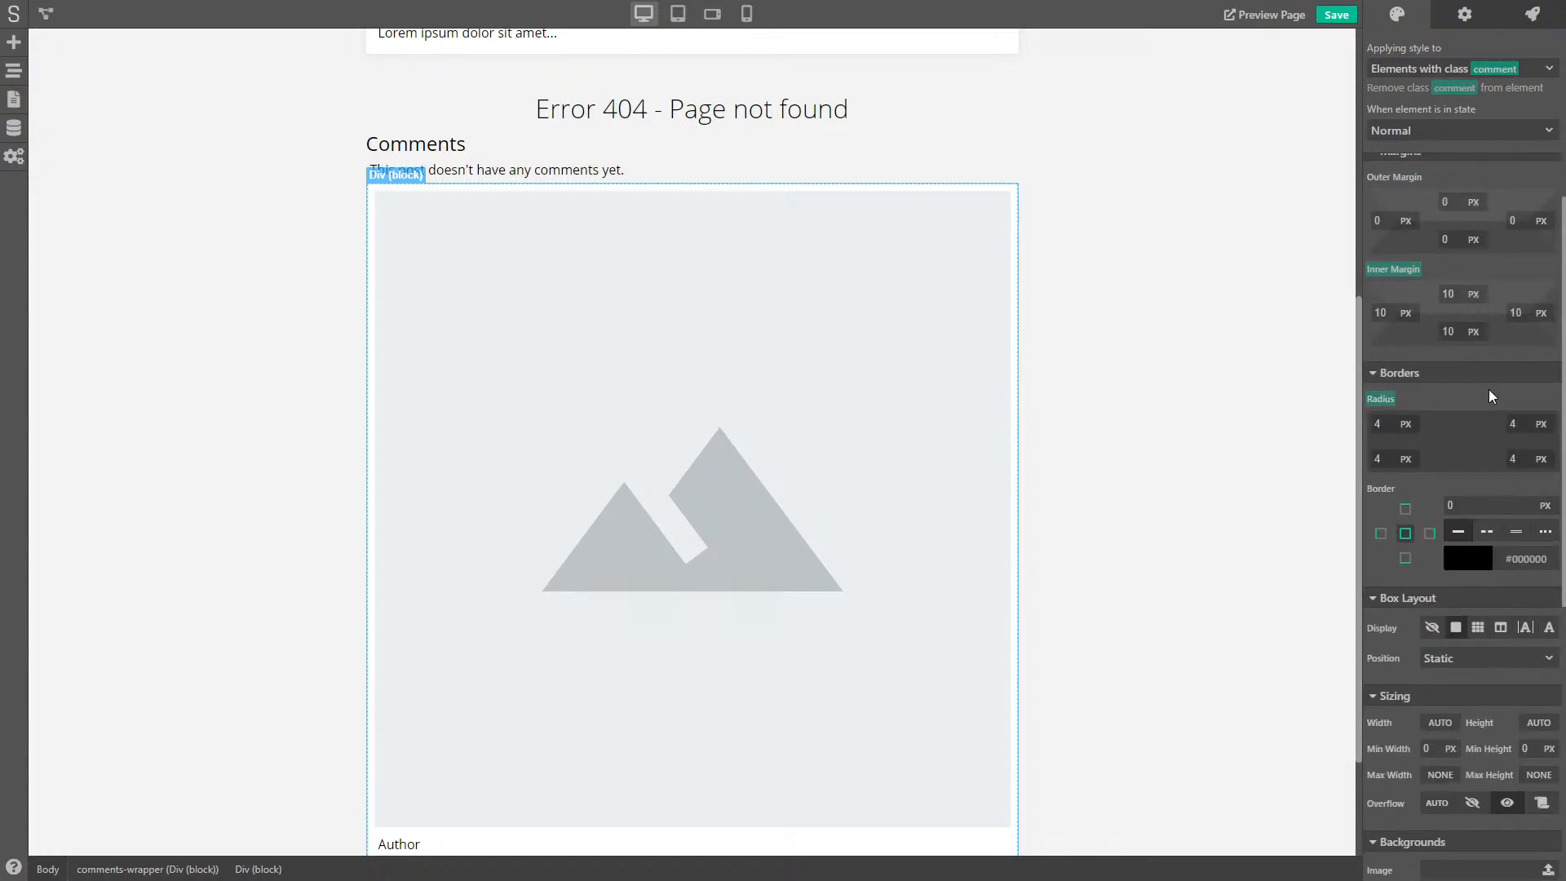
- Add a shadow to the comment class in #000000 at alpha 9
scroll(1492, 396, down, 5)
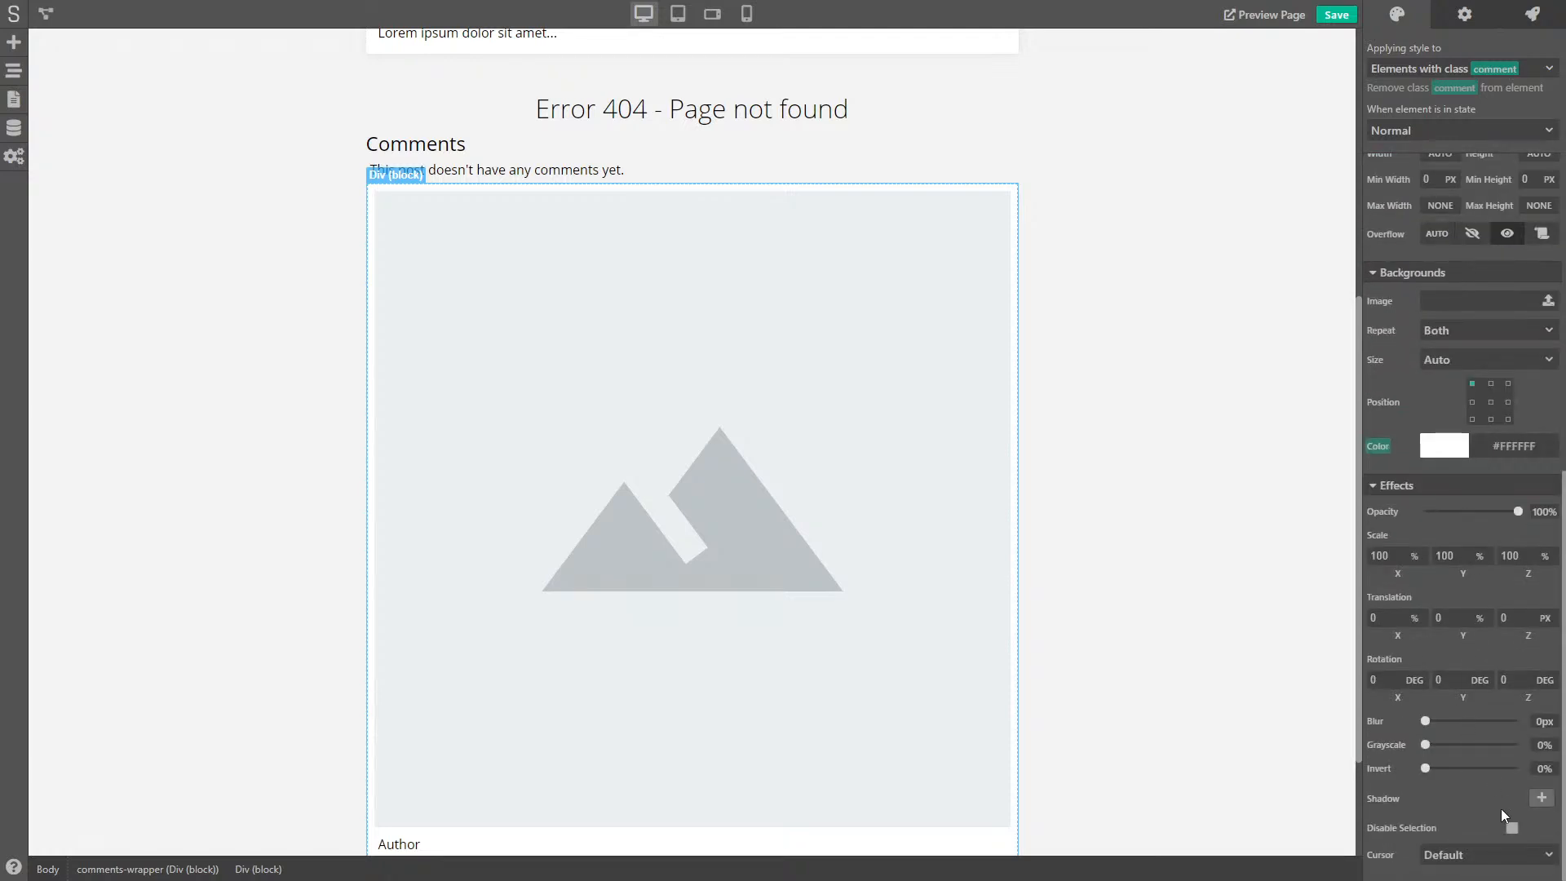
click(1541, 799)
click(1433, 803)
scroll(1436, 610, down, 2)
click(1410, 834)
drag(1410, 834, 1393, 834)
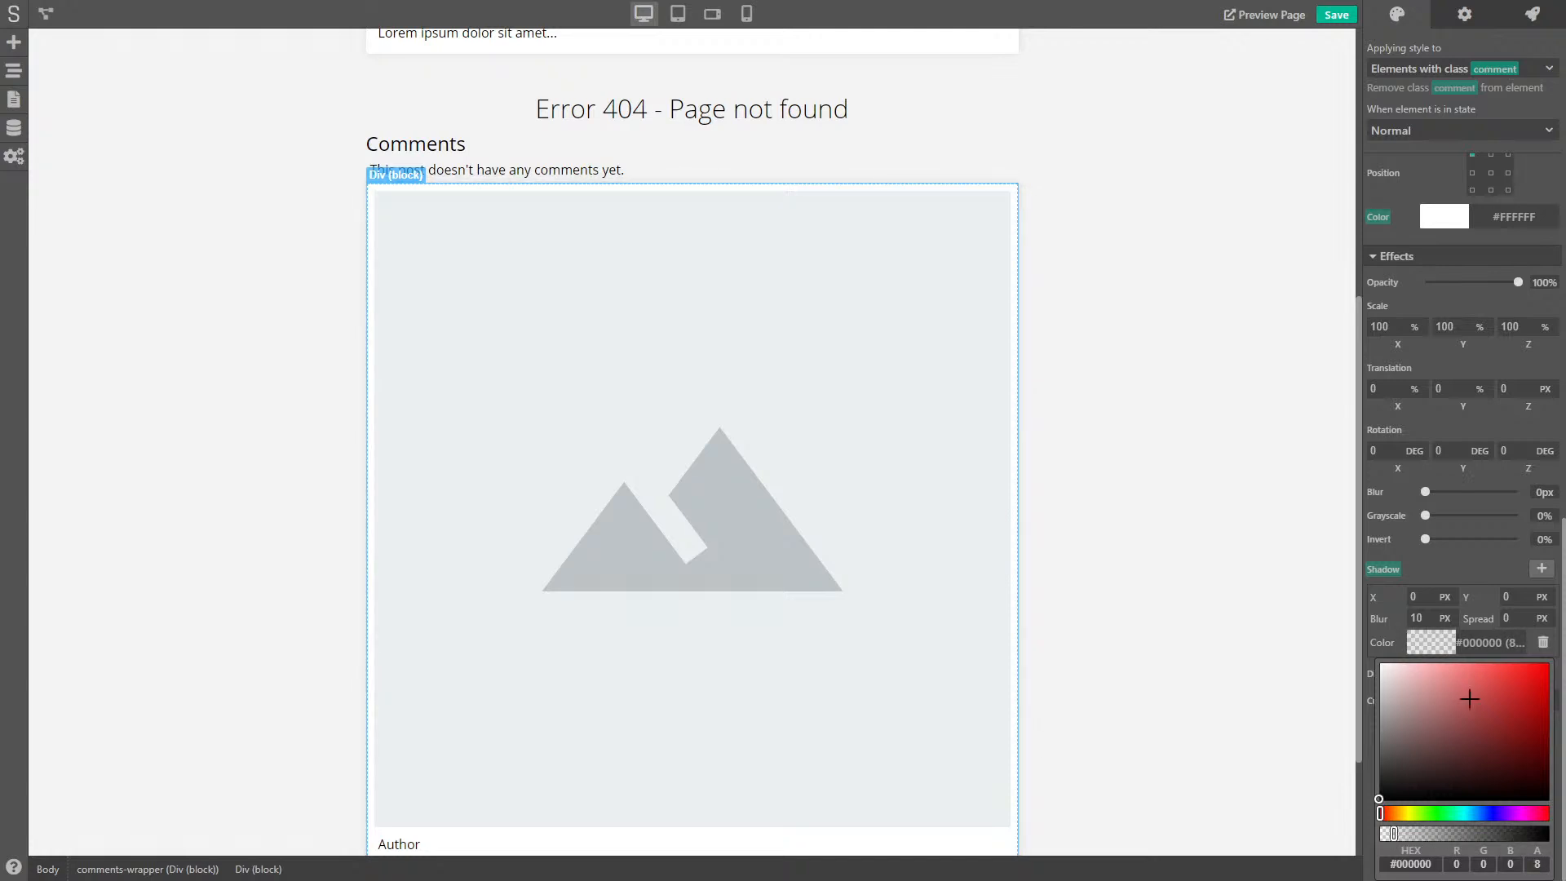
click(1479, 560)
- Preview the styled comment card, then reselect the comment block
click(1129, 300)
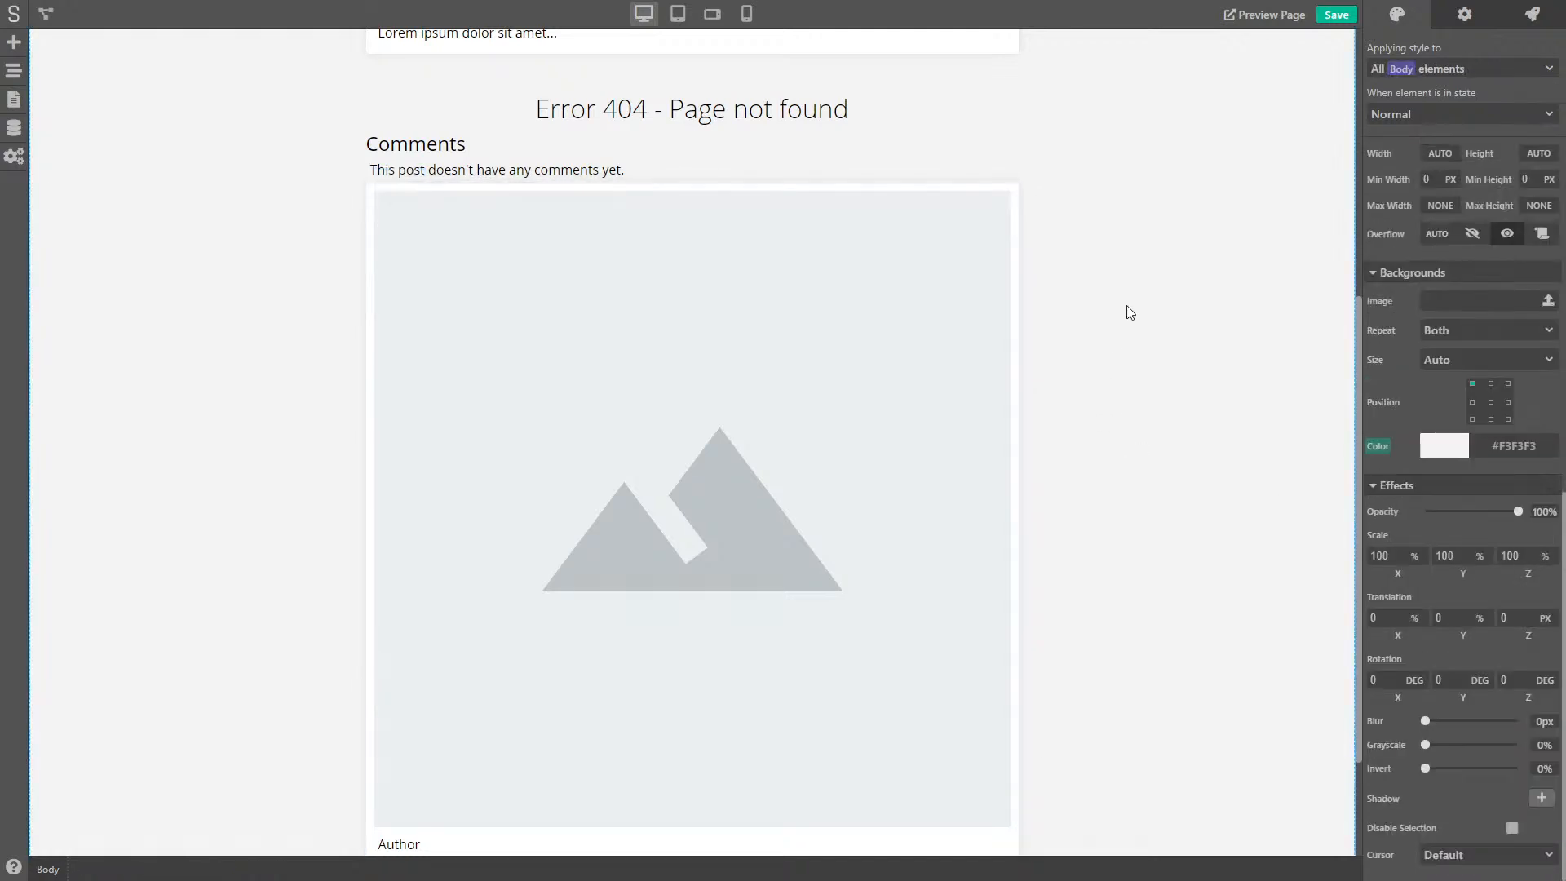
scroll(1109, 399, down, 2)
scroll(971, 464, up, 2)
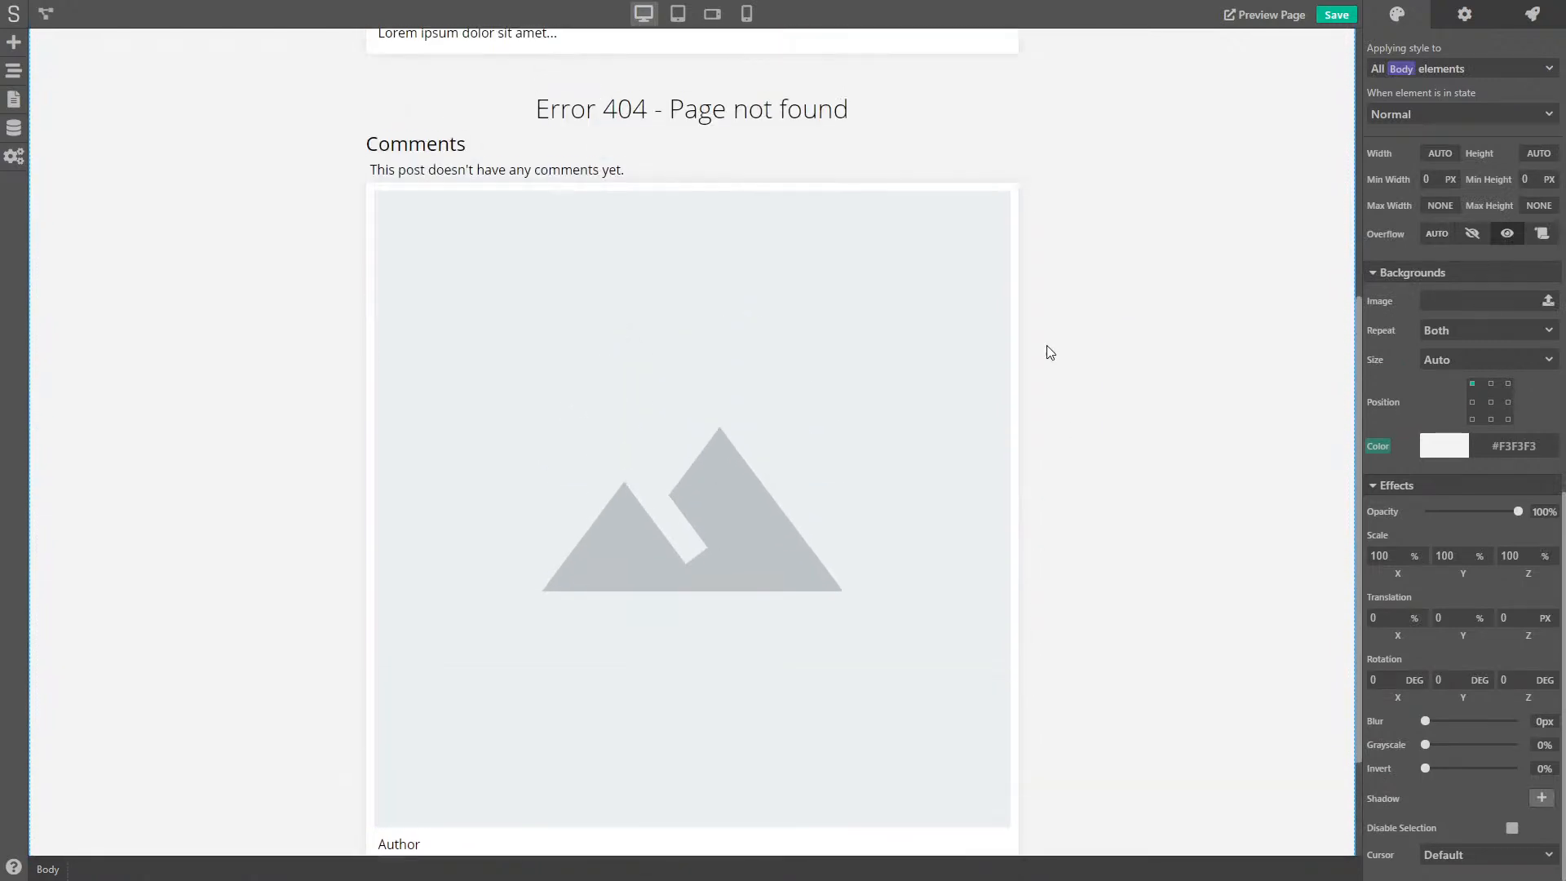
click(1017, 211)
scroll(1465, 423, down, 1)
scroll(1466, 423, up, 7)
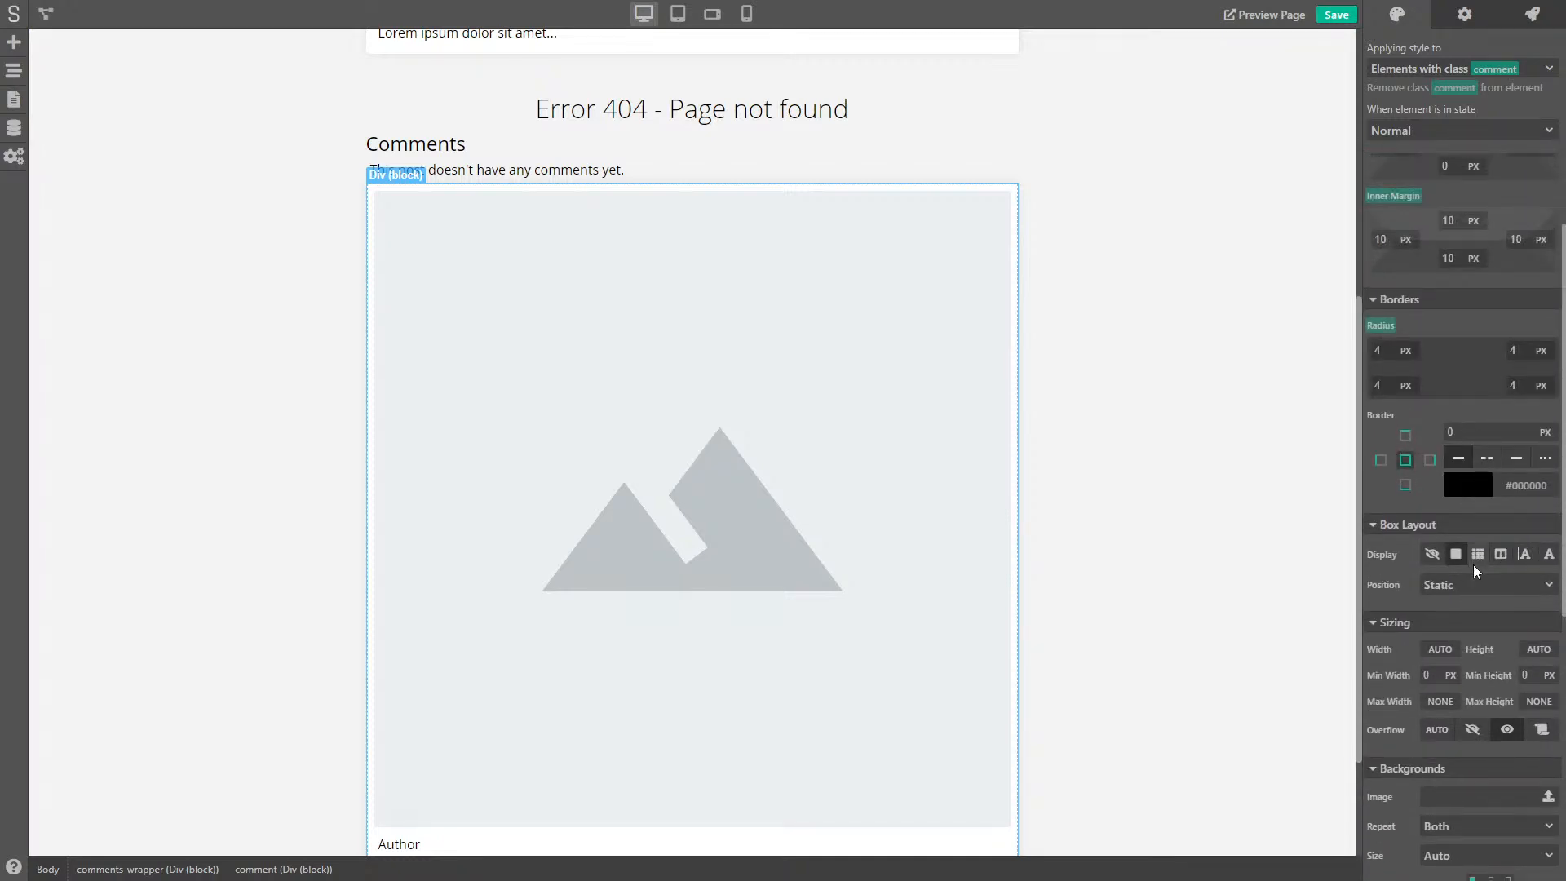
- Switch the comment class to Grid display with a 120 px first column and a second row
click(1478, 556)
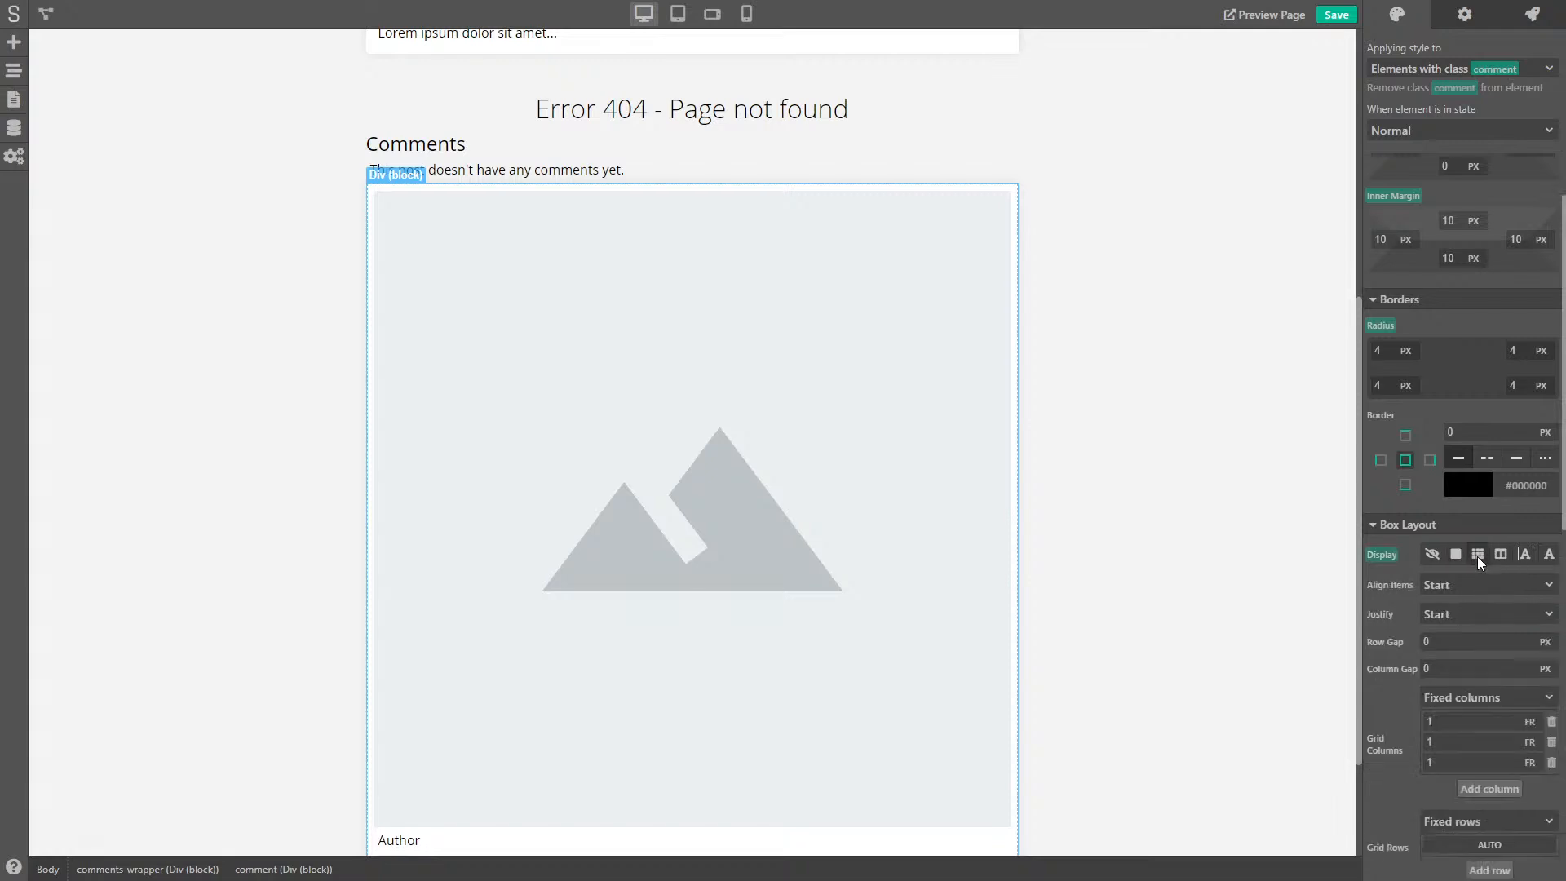
click(1448, 672)
click(1528, 723)
click(1519, 760)
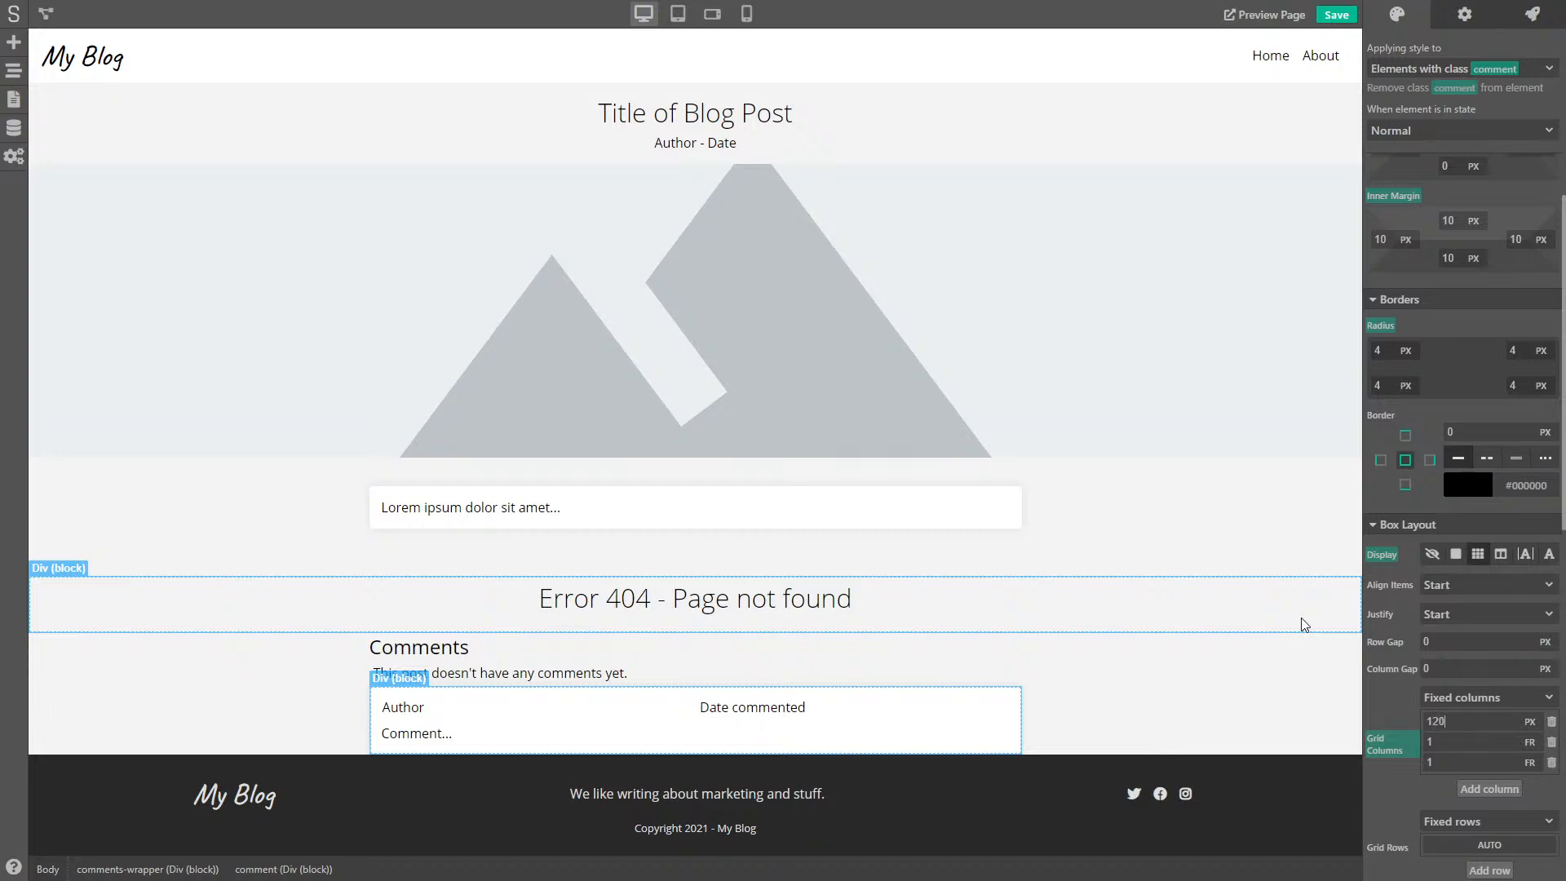
key(Return)
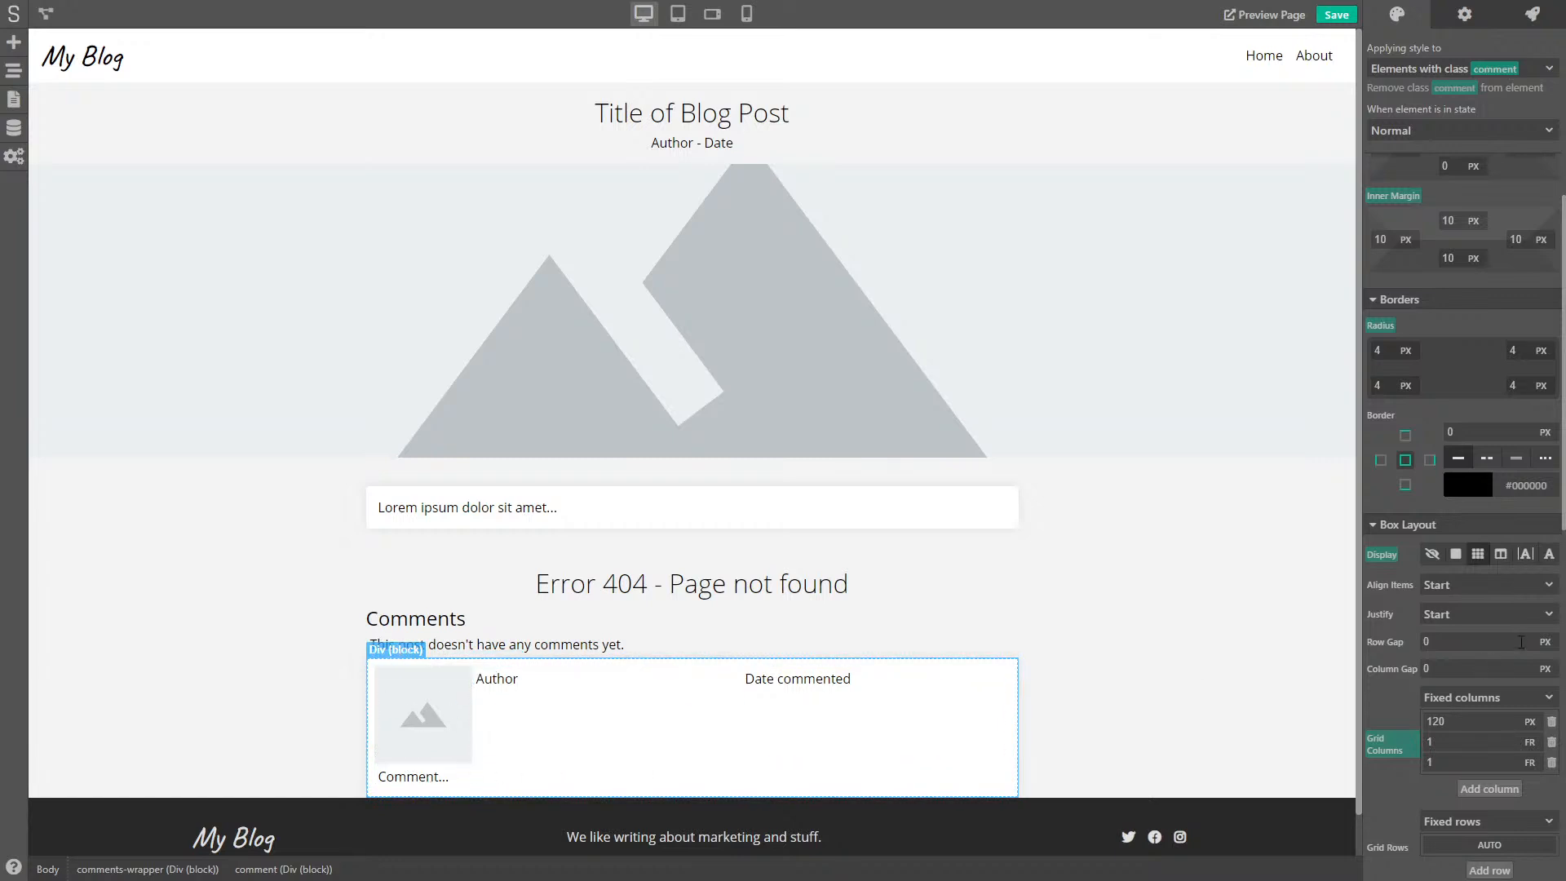
scroll(1399, 697, down, 2)
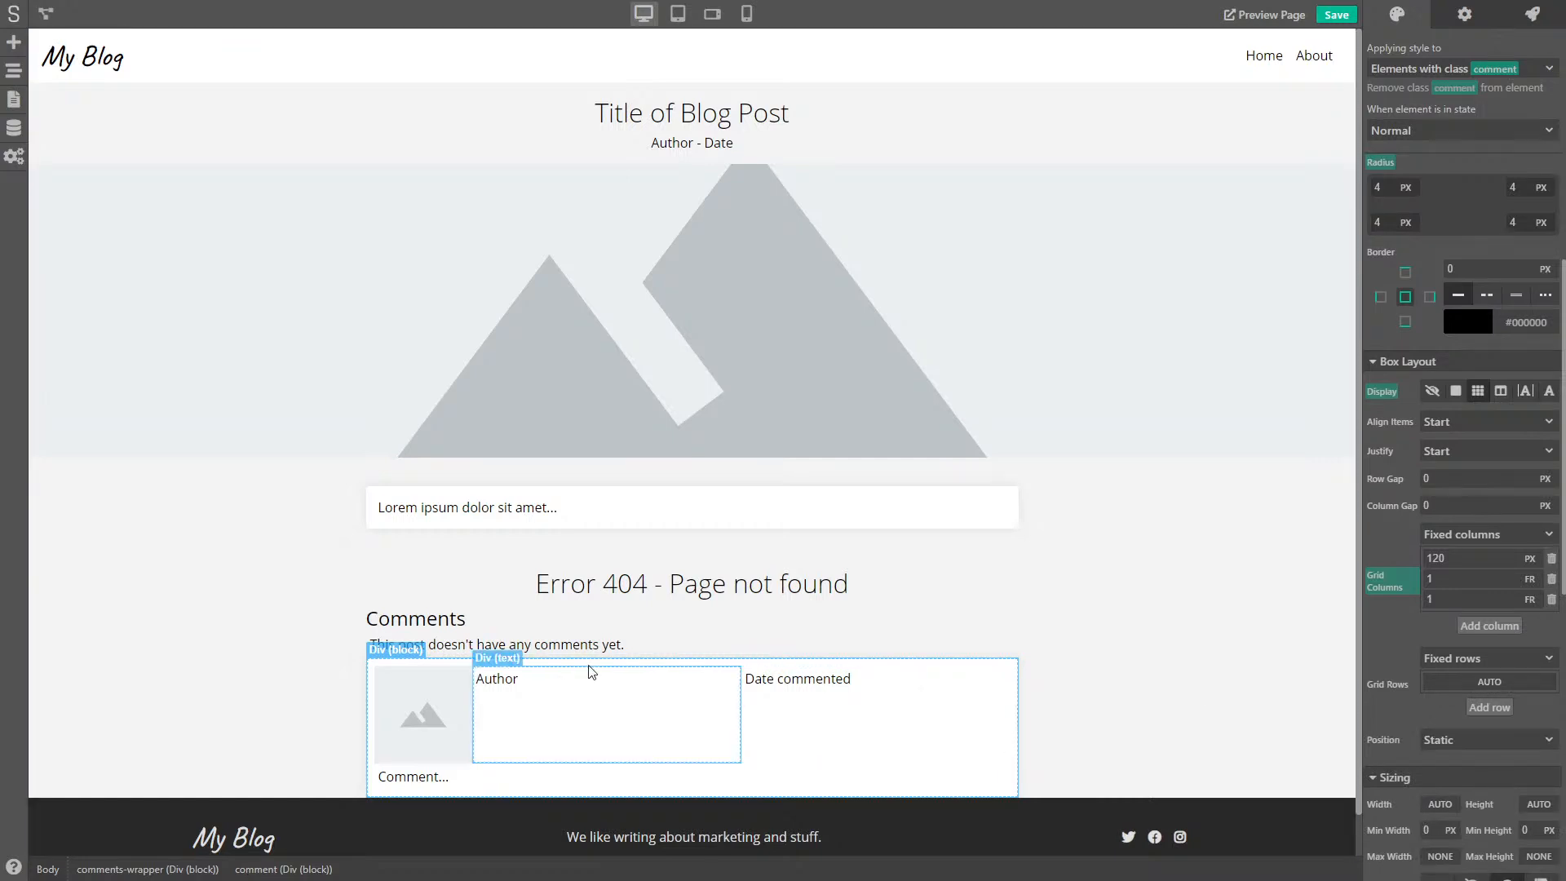
click(1501, 709)
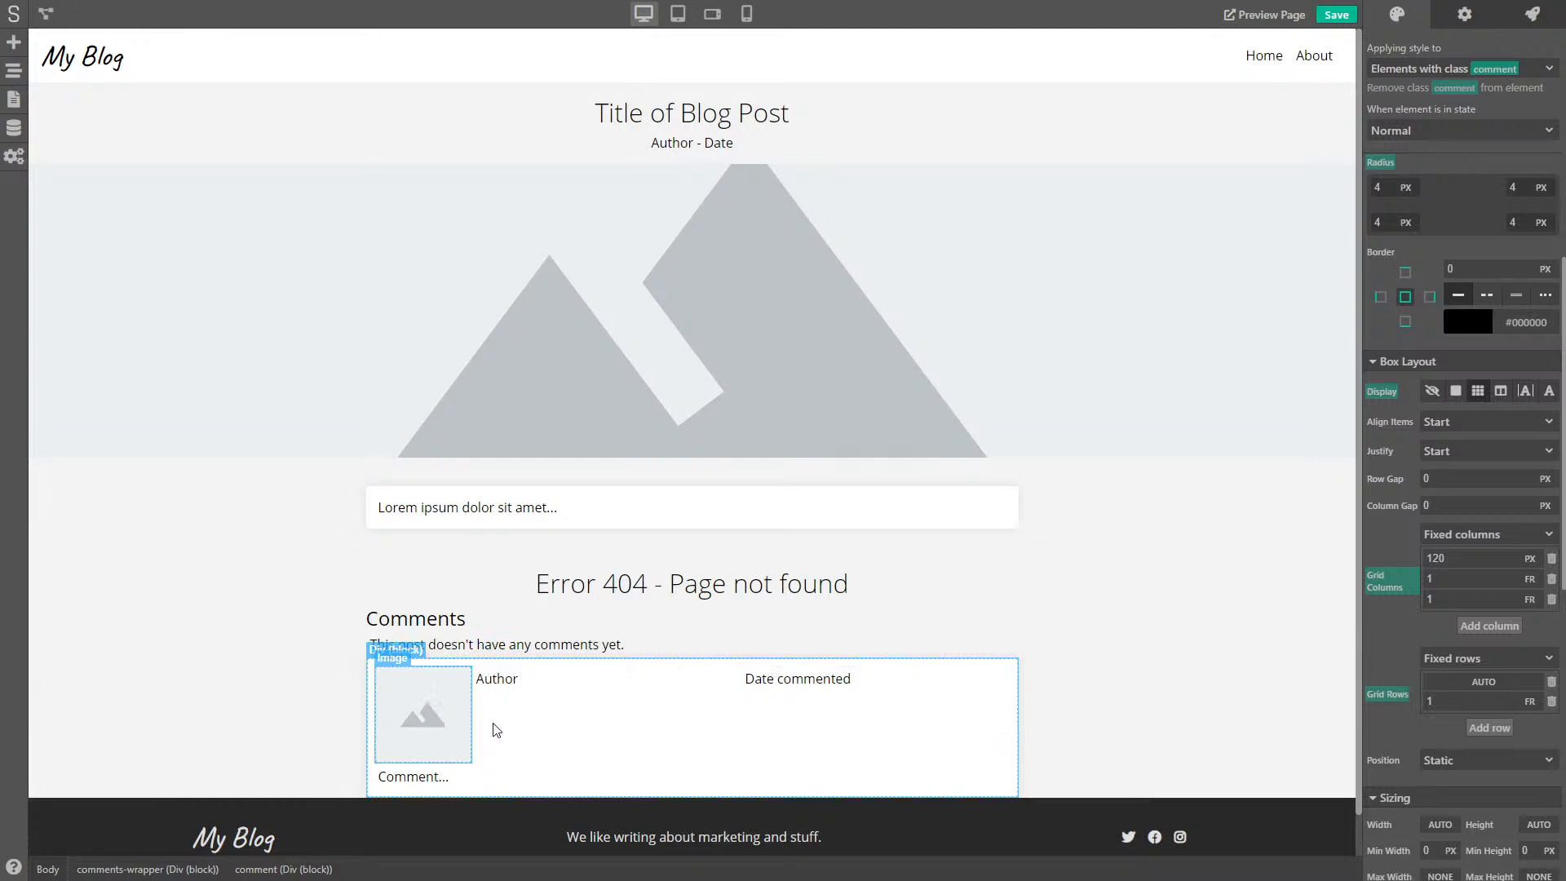
- Give the comment image a new comment-avatar class and set it to span 2 rows
click(417, 697)
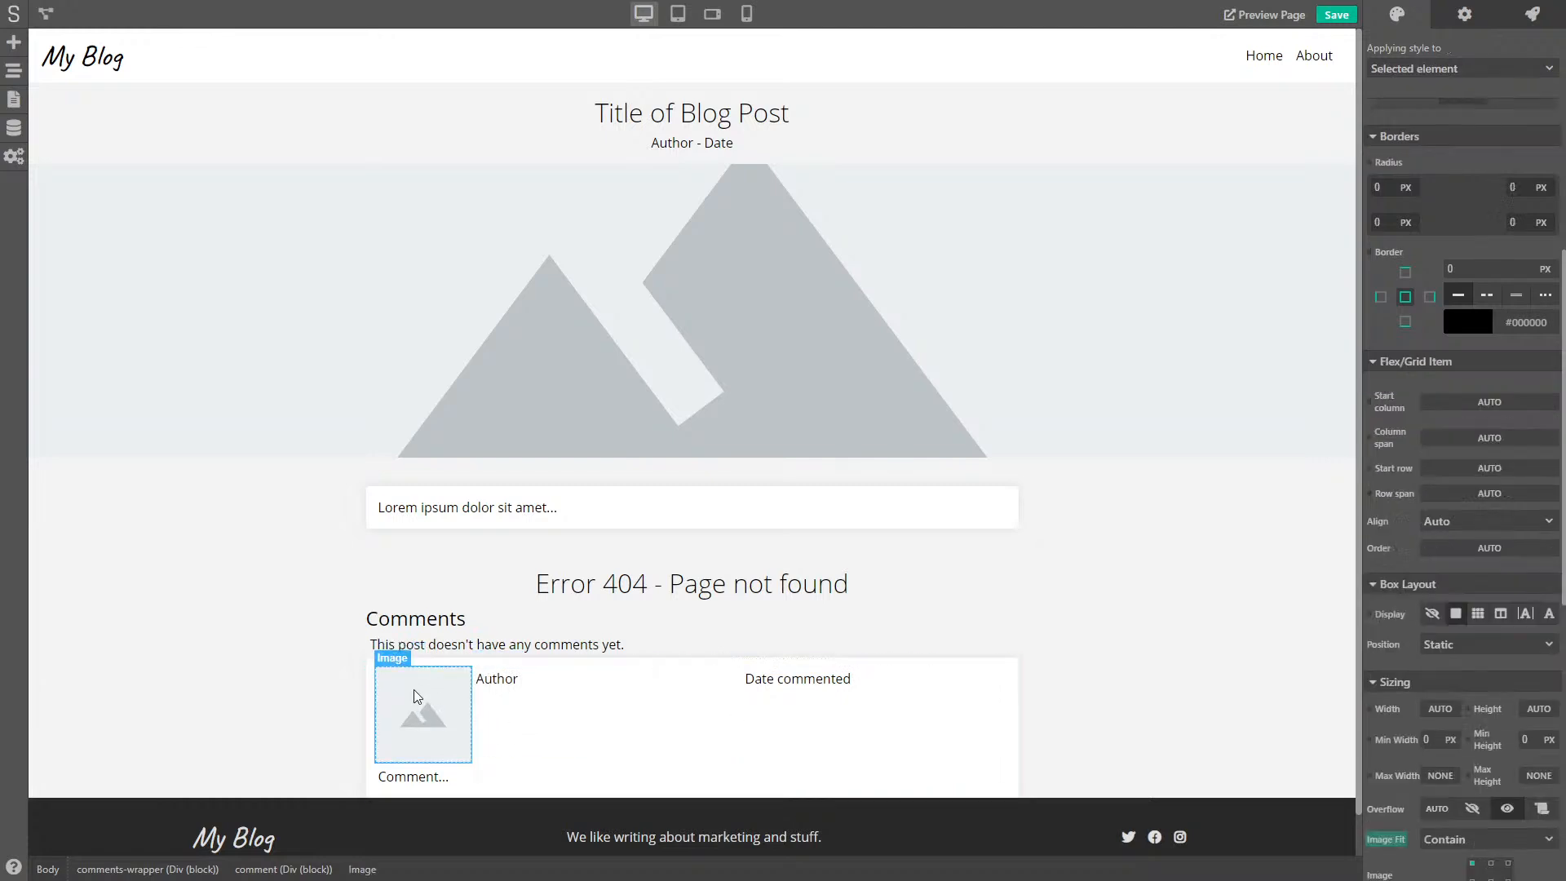
click(1427, 136)
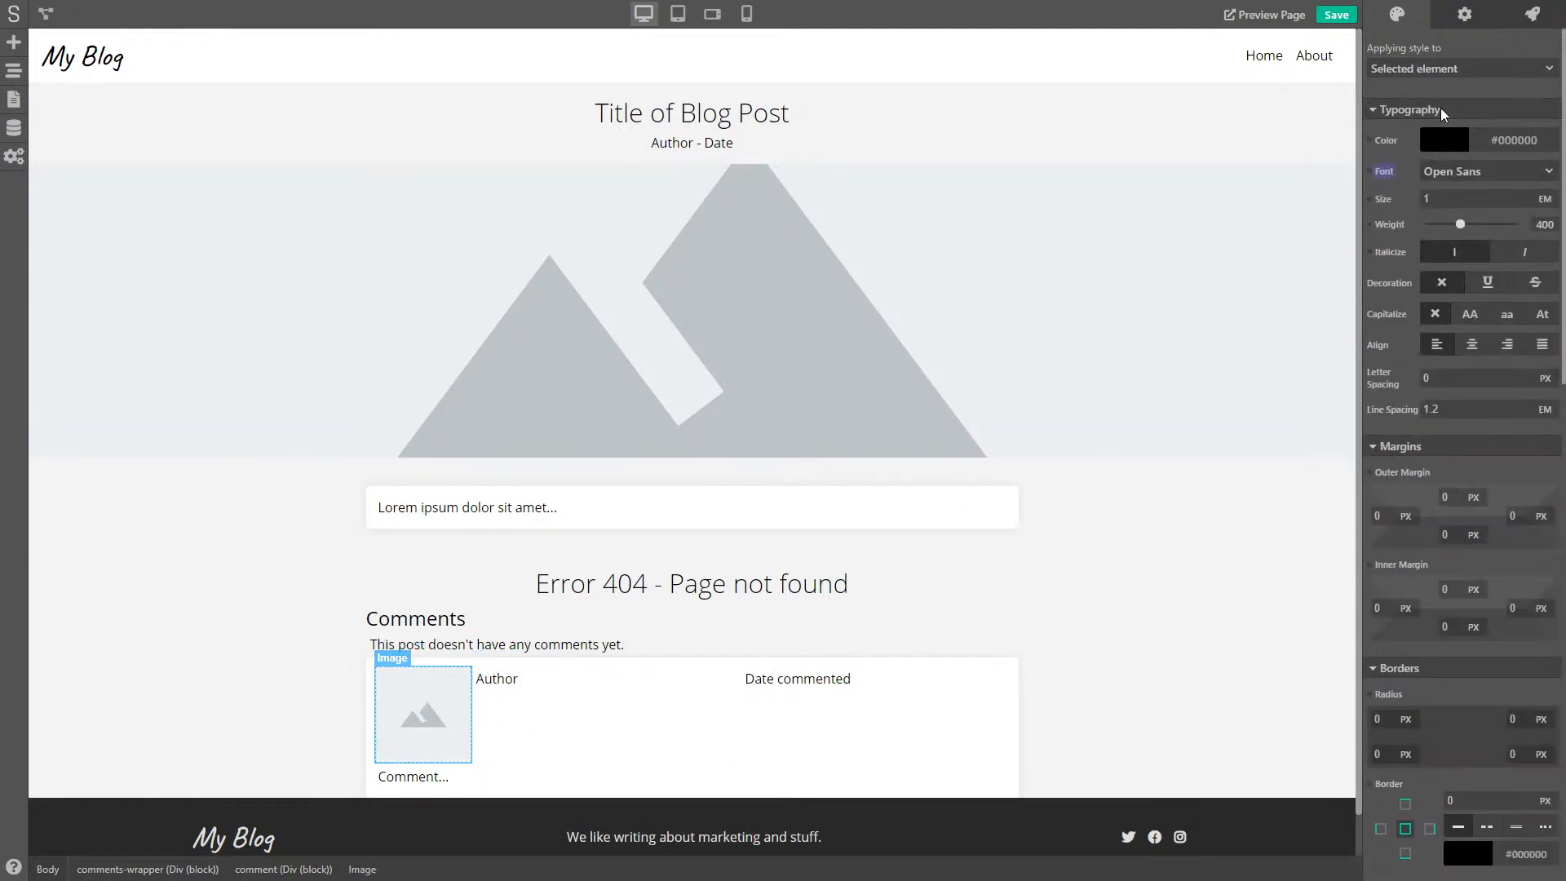
click(1441, 72)
click(1424, 115)
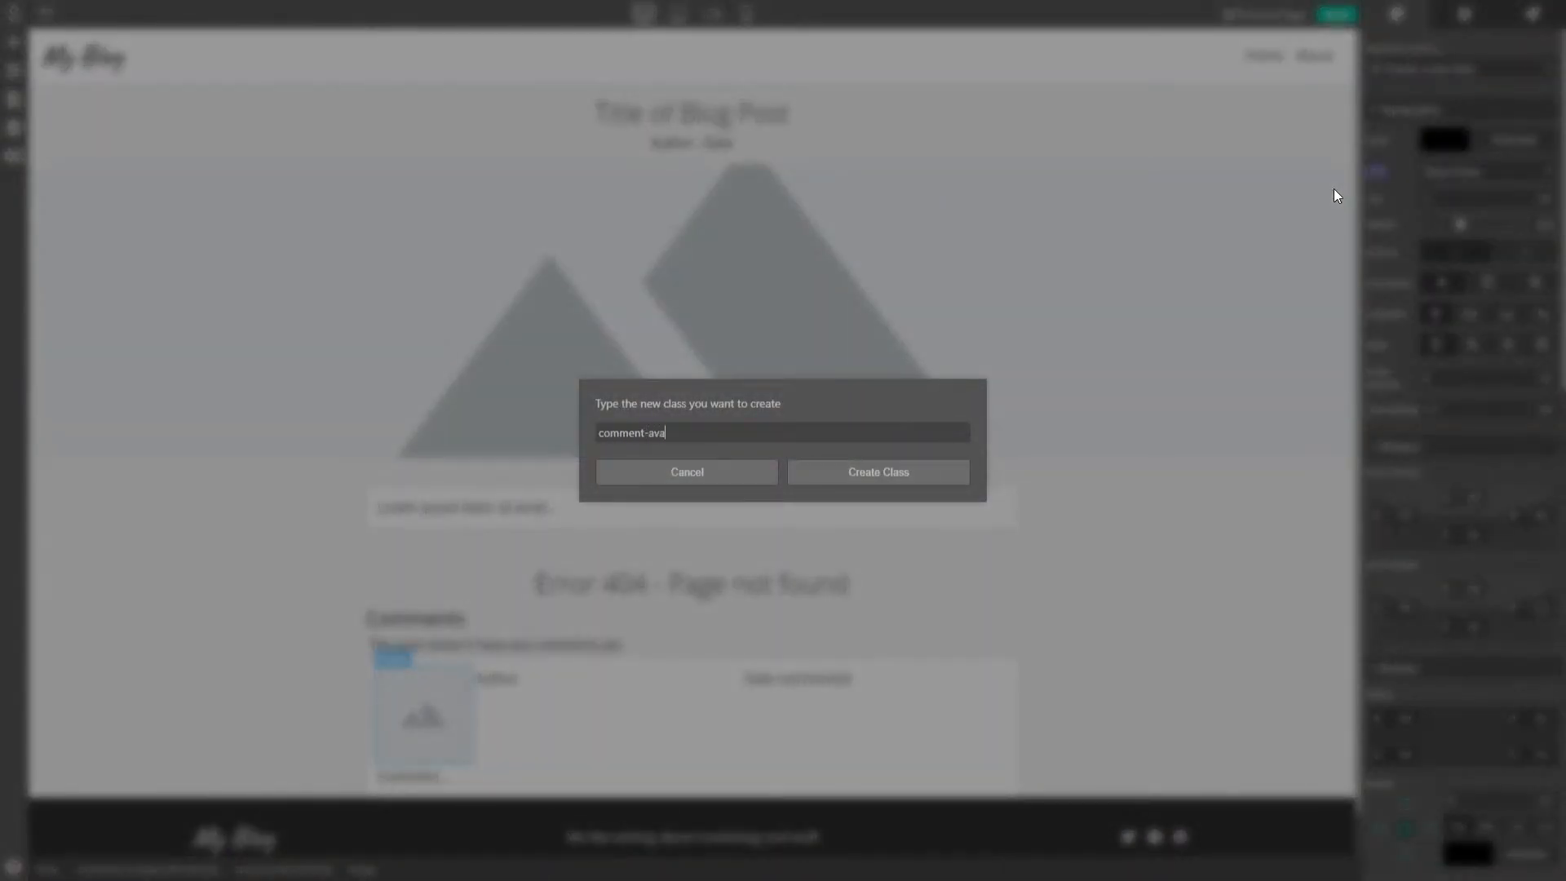
click(878, 471)
scroll(1509, 473, down, 7)
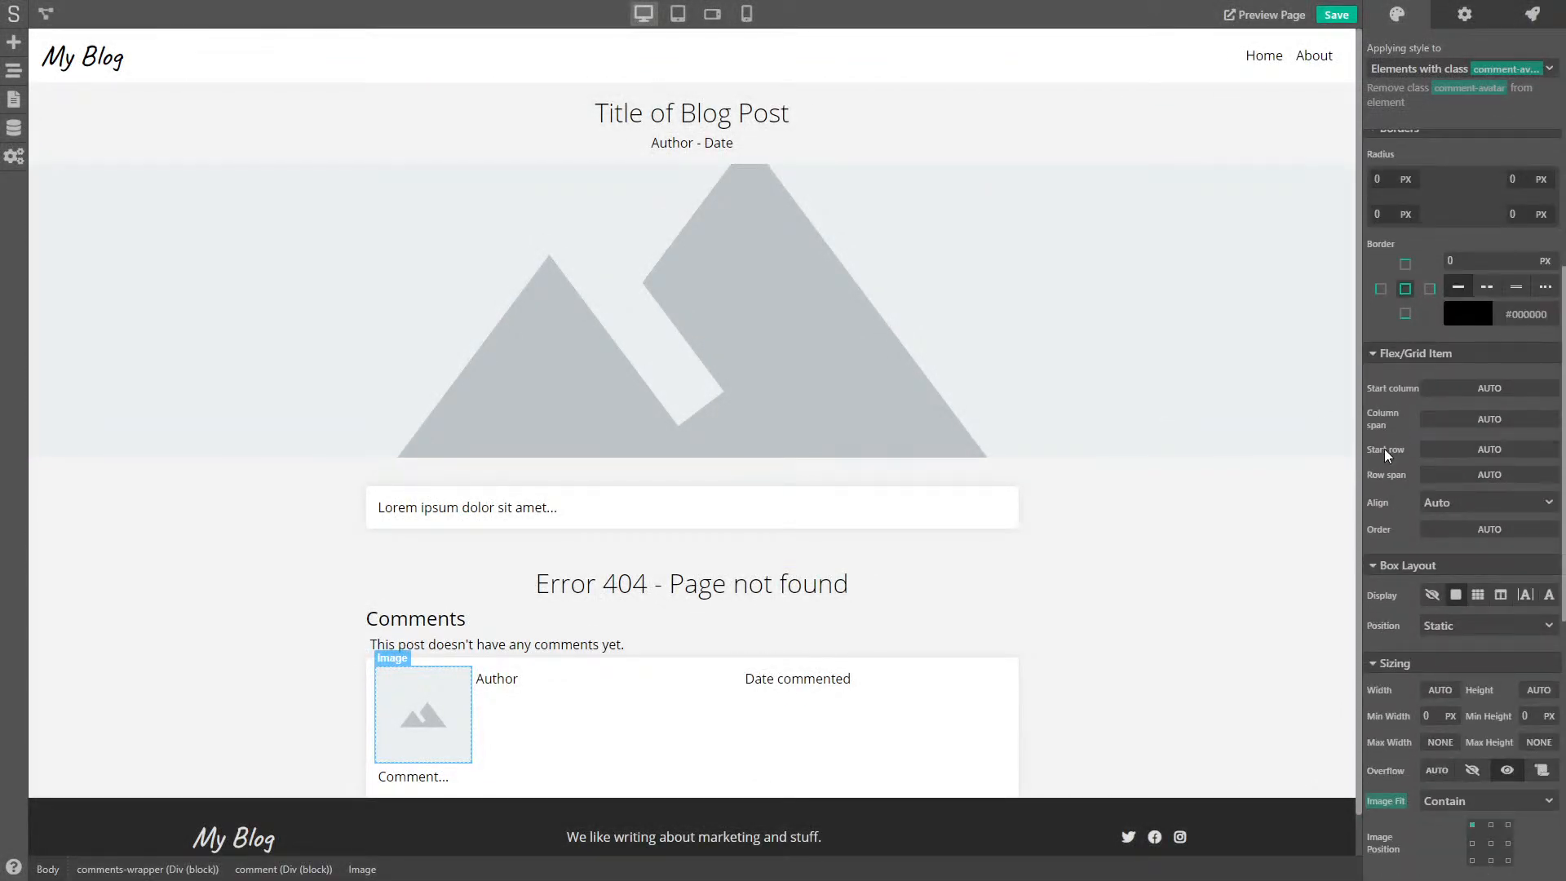
click(1461, 473)
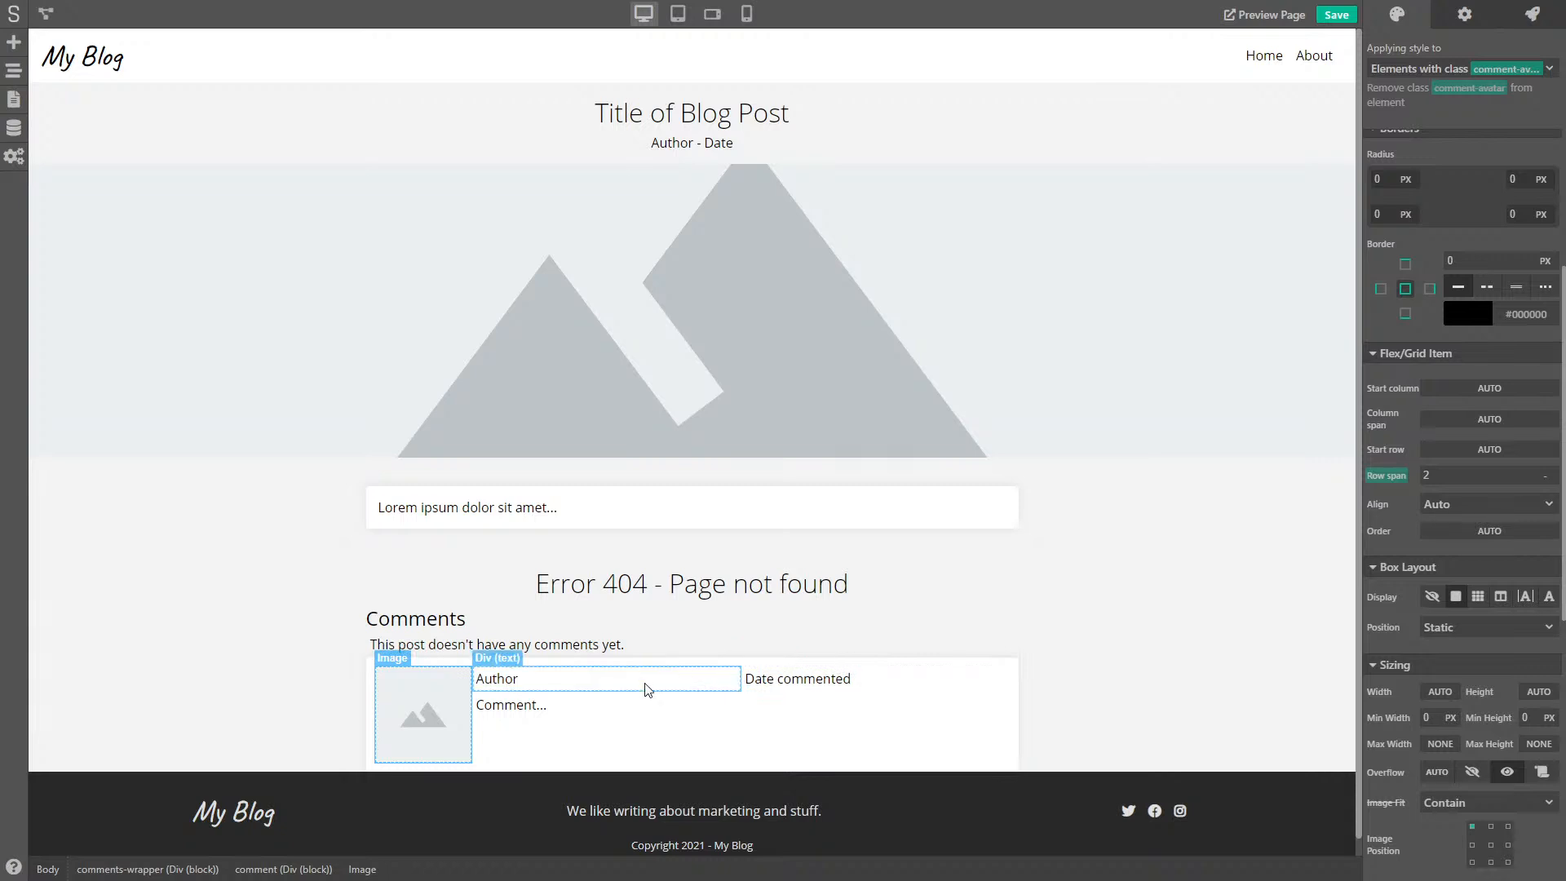
- Create the comment-author and comment-date classes on the Author and Date commented texts
click(736, 688)
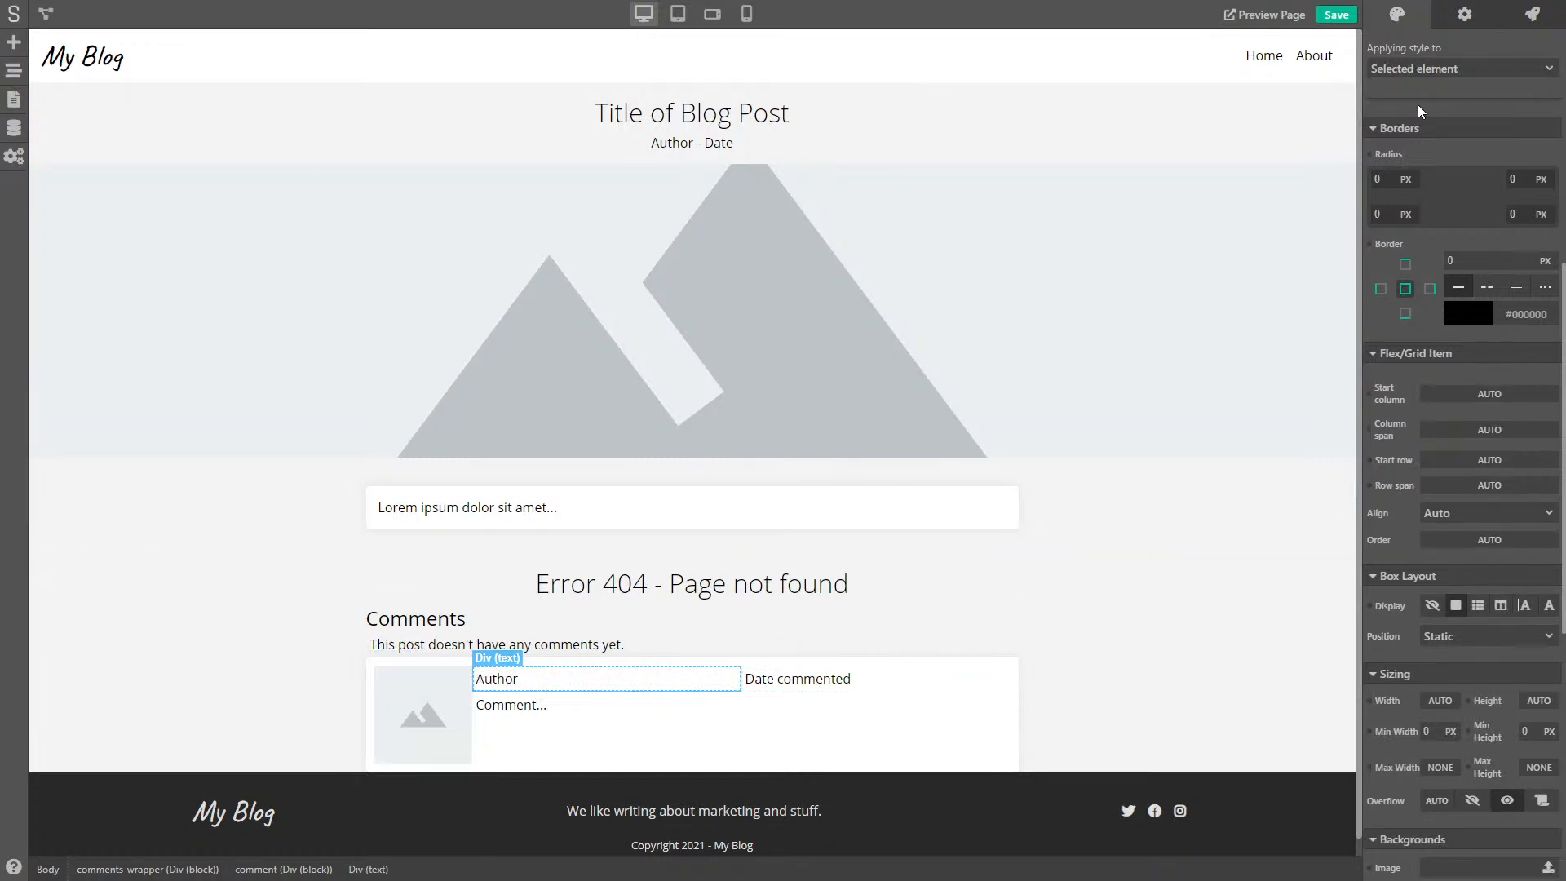
click(1447, 67)
click(1422, 142)
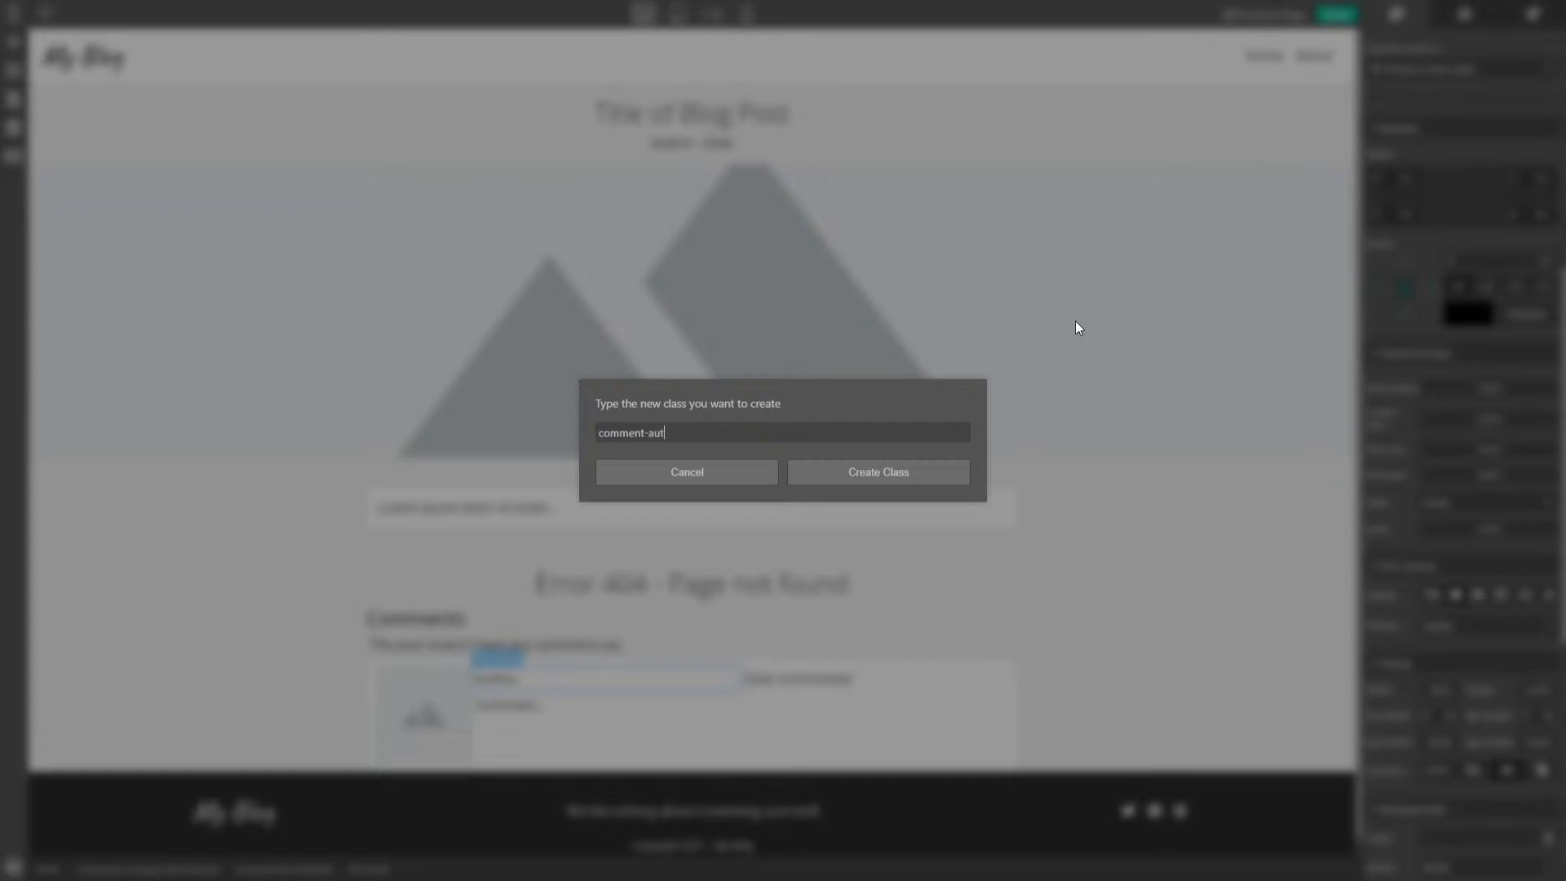
click(884, 470)
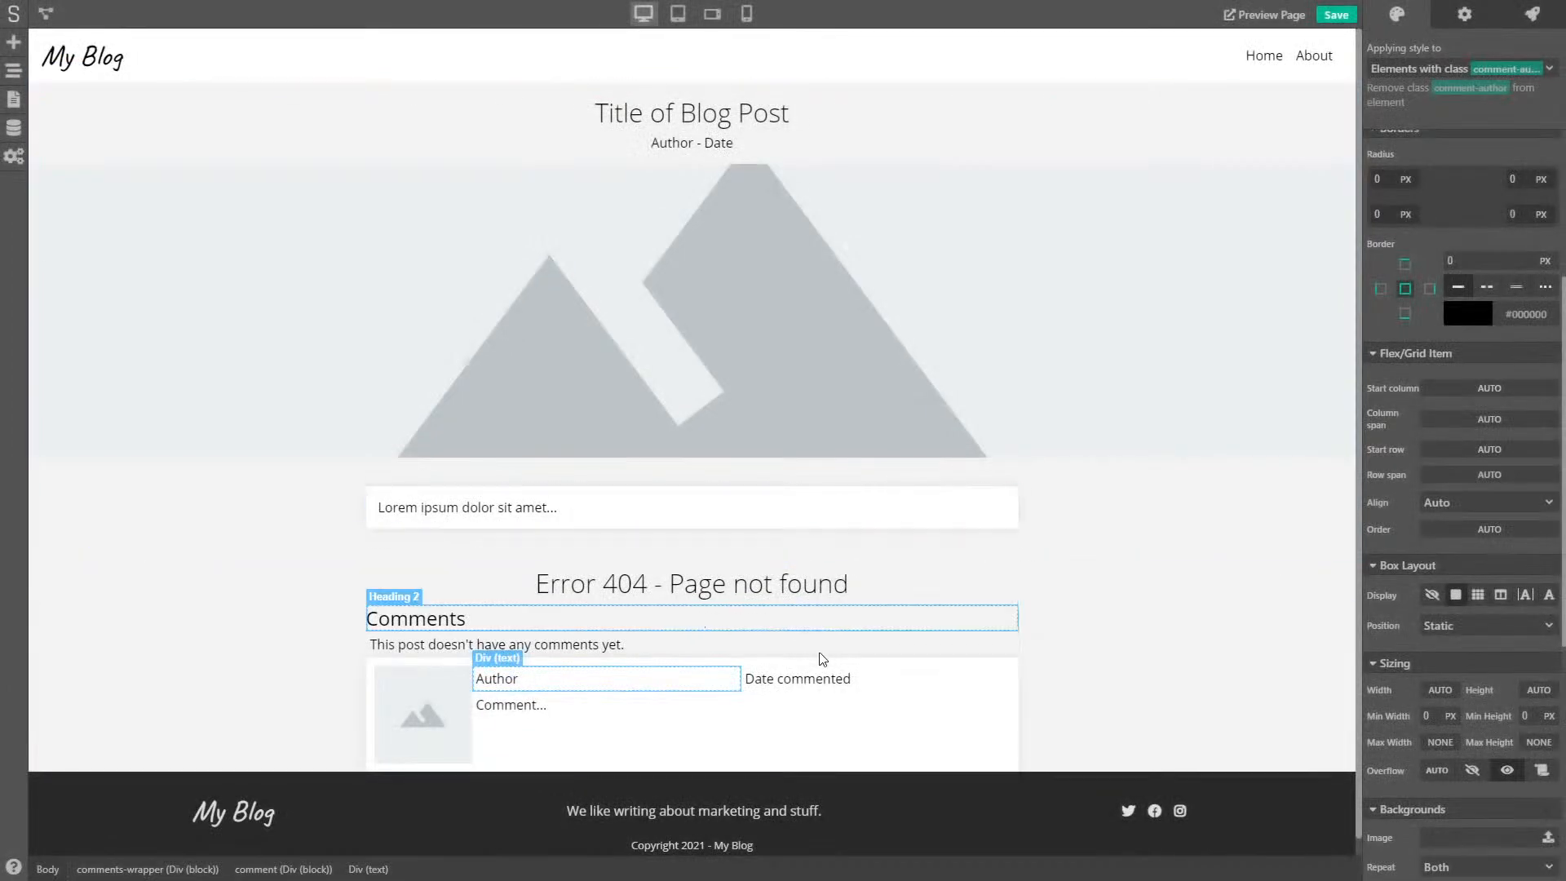
click(897, 694)
click(1472, 65)
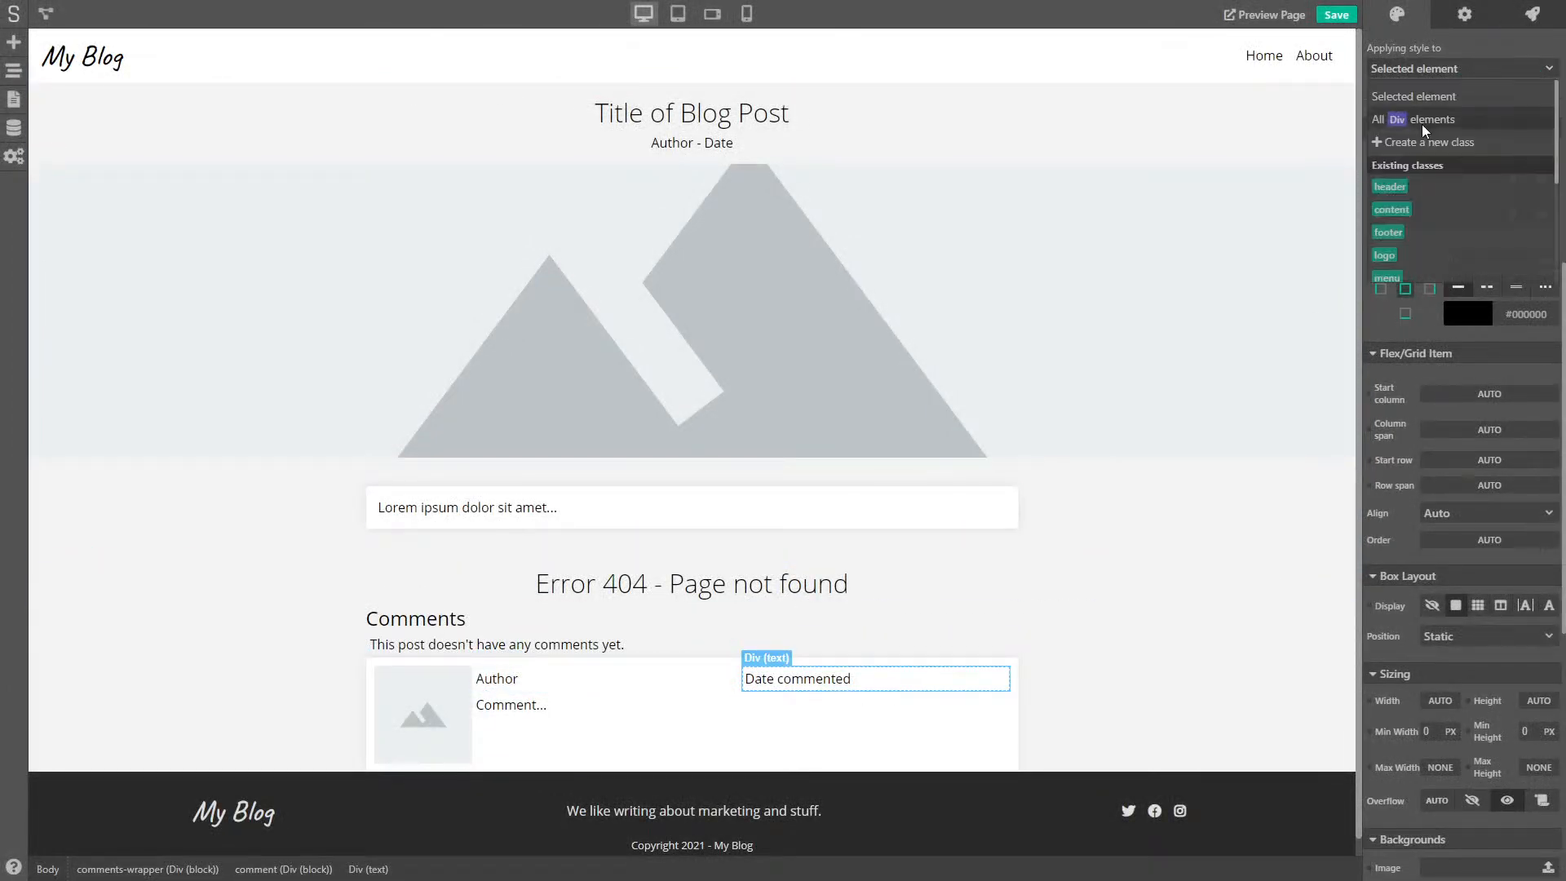
click(1421, 143)
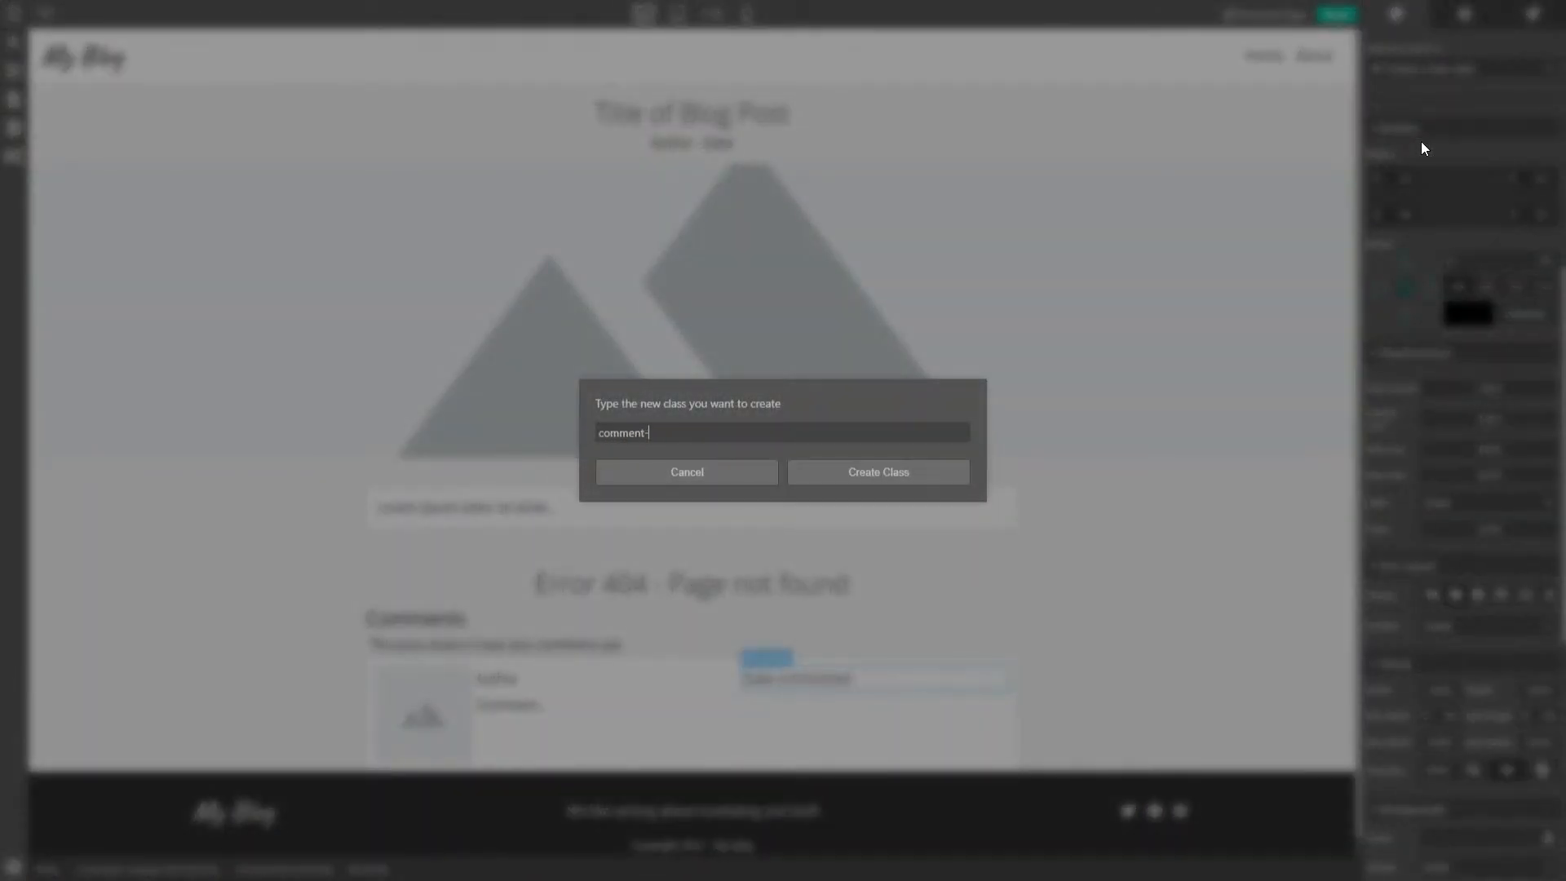
text(comment-date)
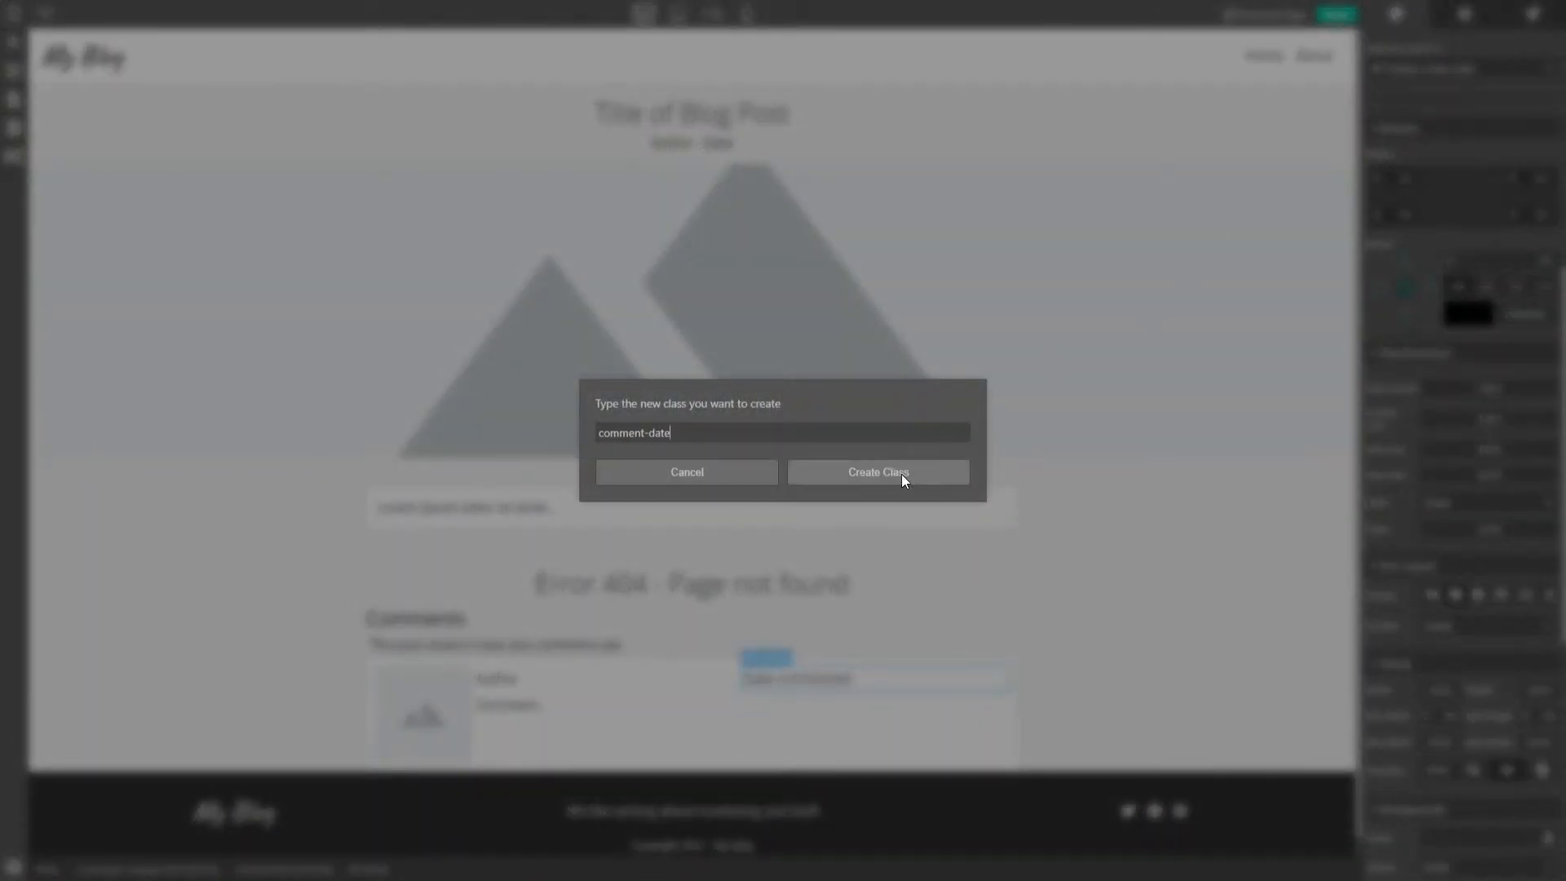
click(902, 480)
- Create the comment-message class on the Comment text
click(563, 733)
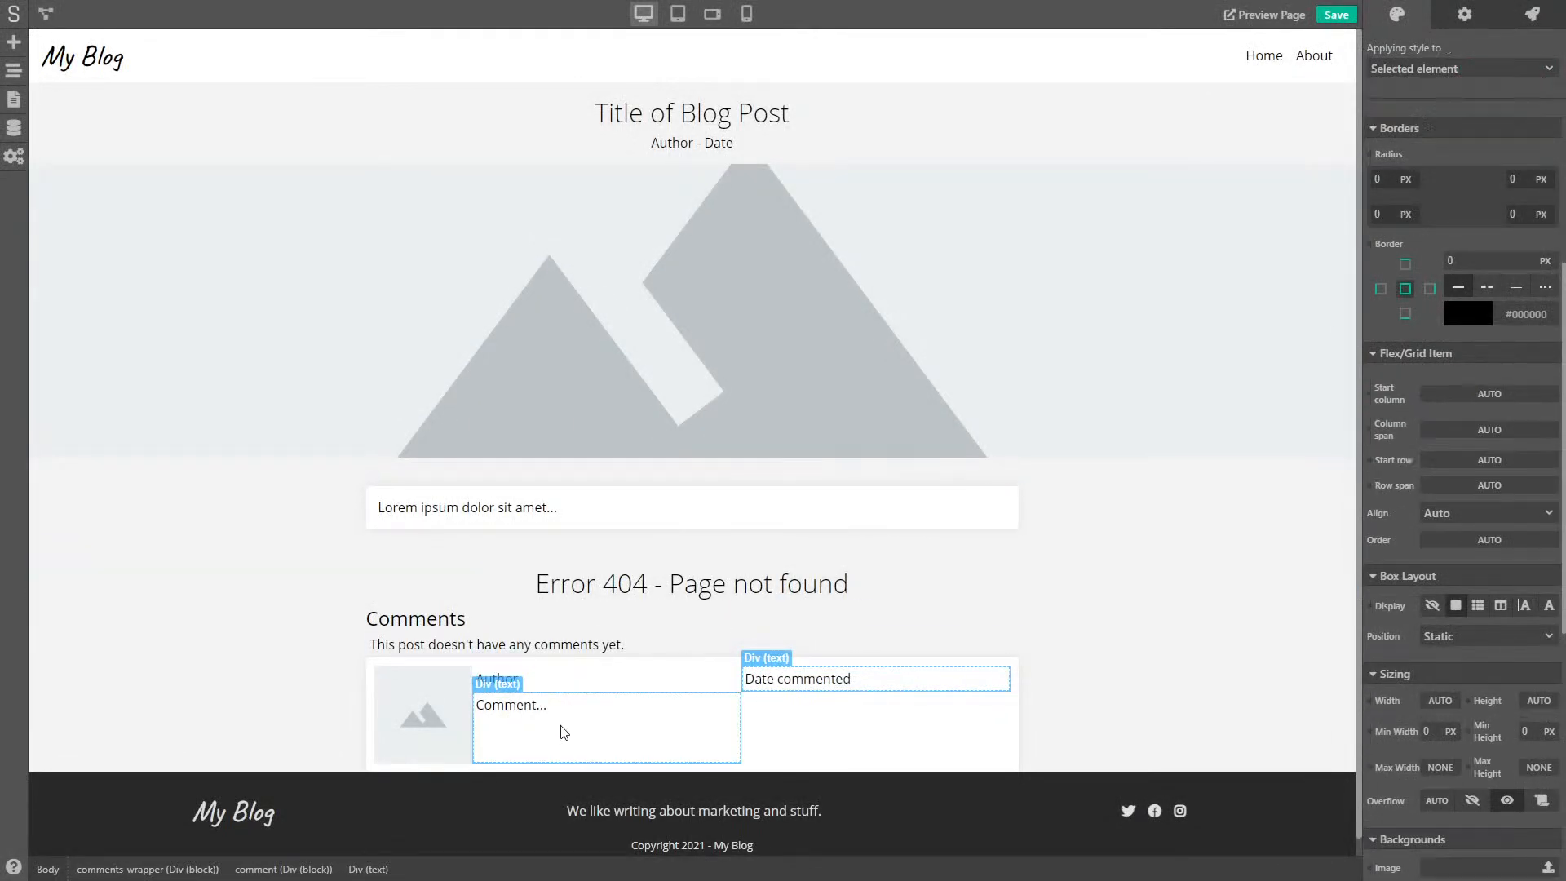
click(1414, 73)
click(1401, 144)
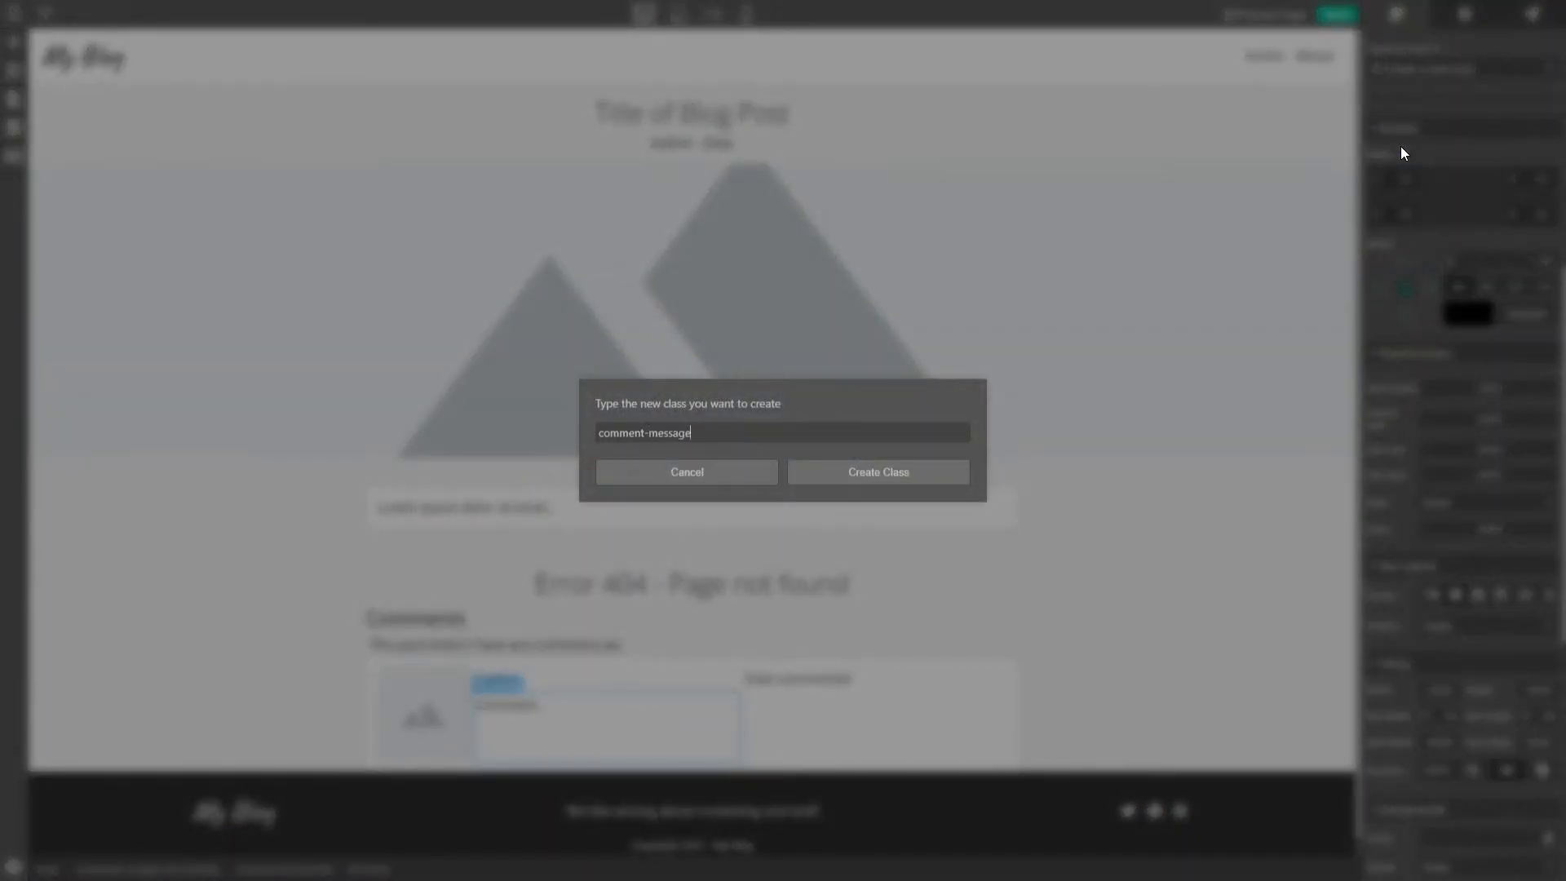
click(902, 473)
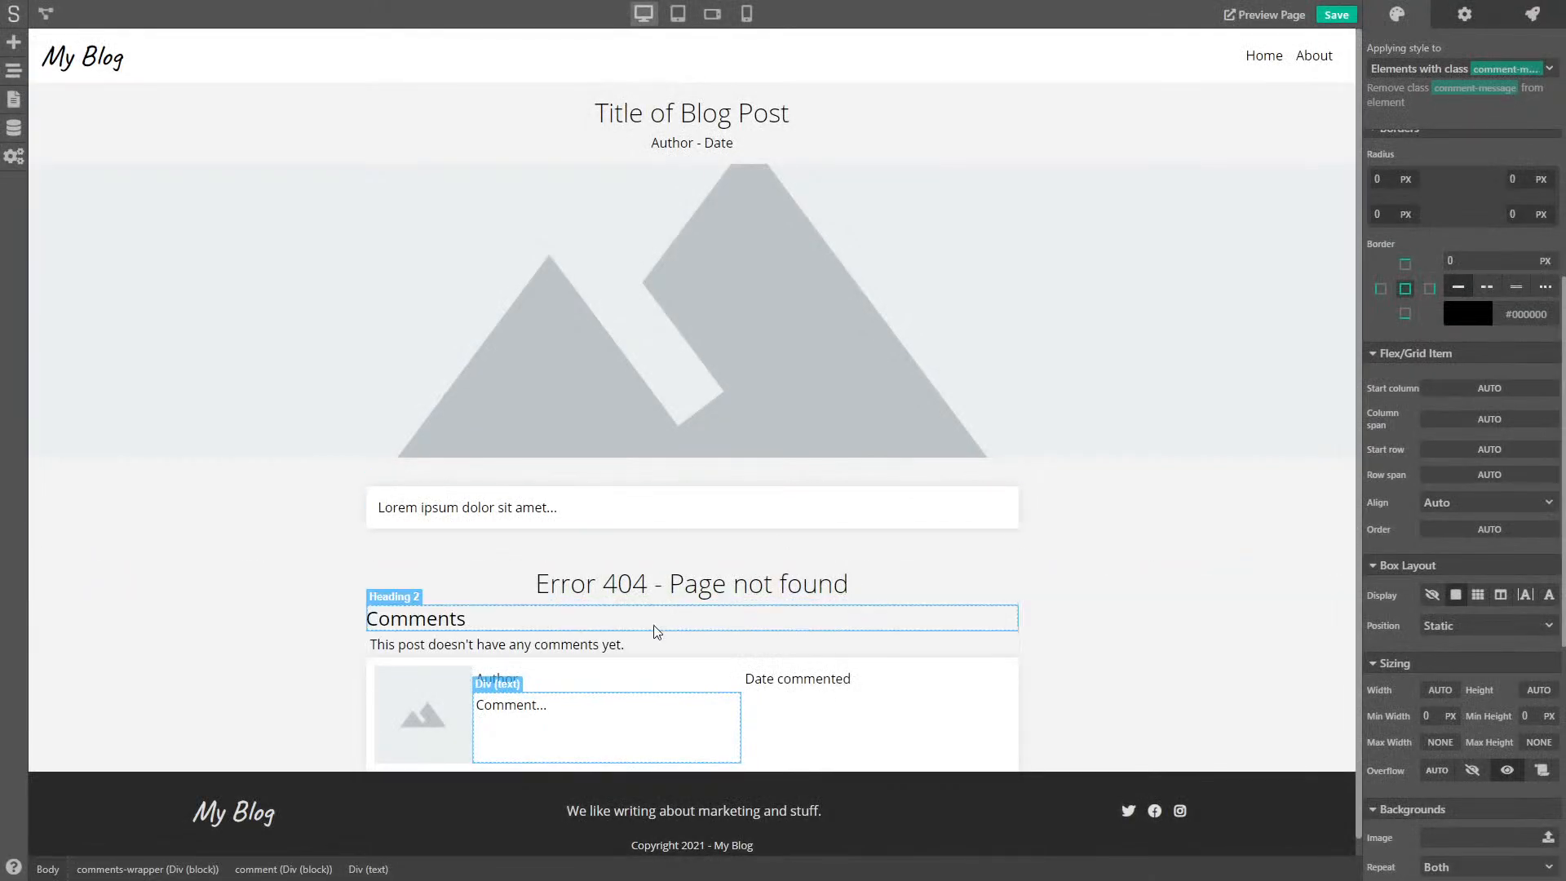
- Set comment-message's column span to 2
click(644, 688)
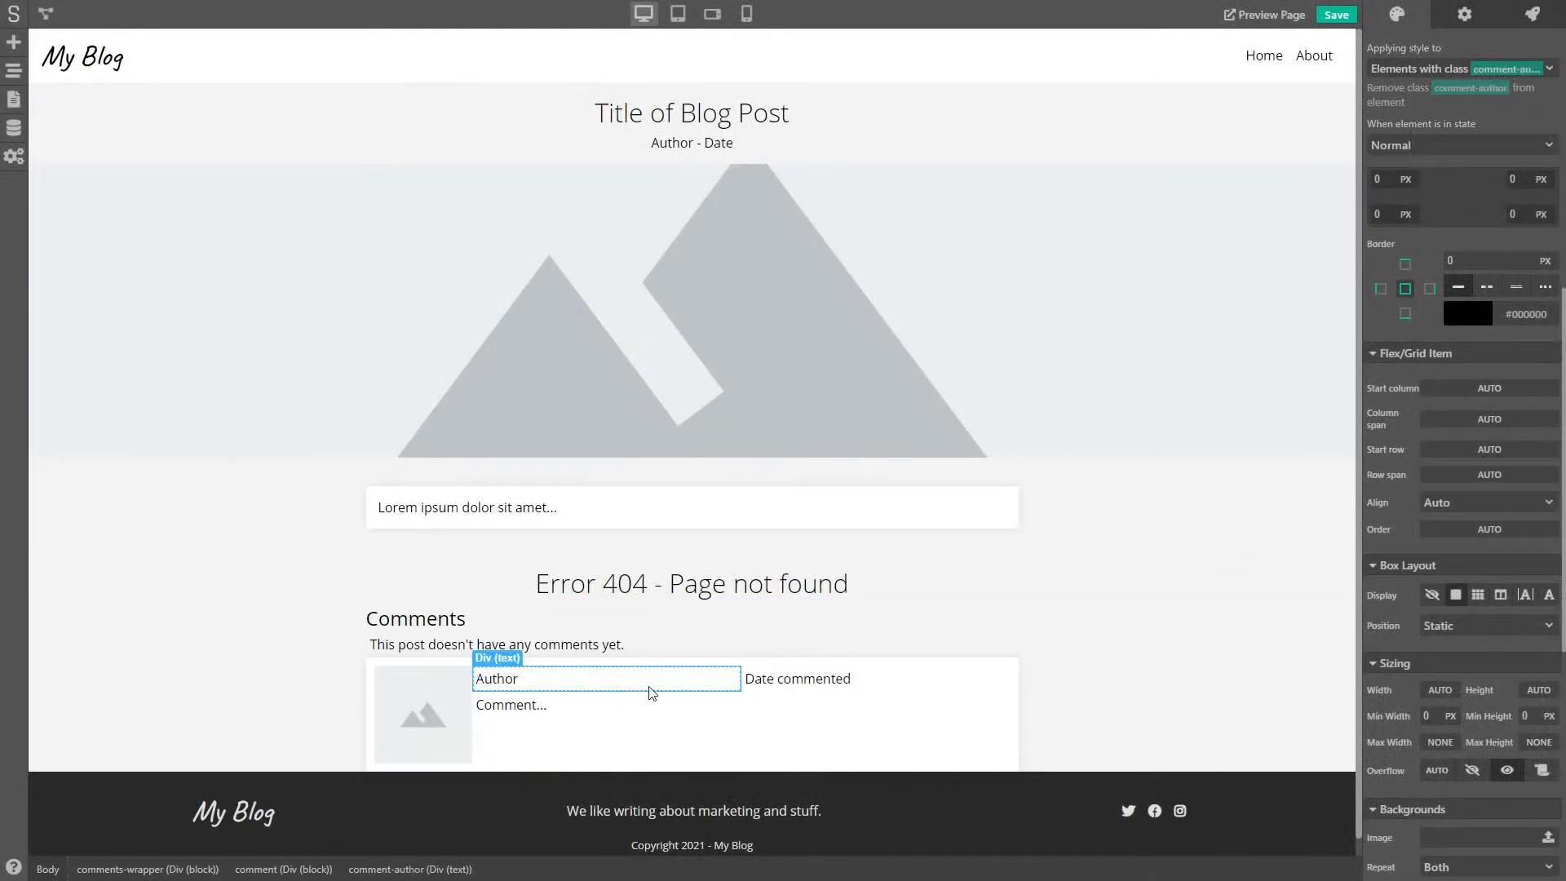
click(715, 740)
scroll(1484, 558, down, 2)
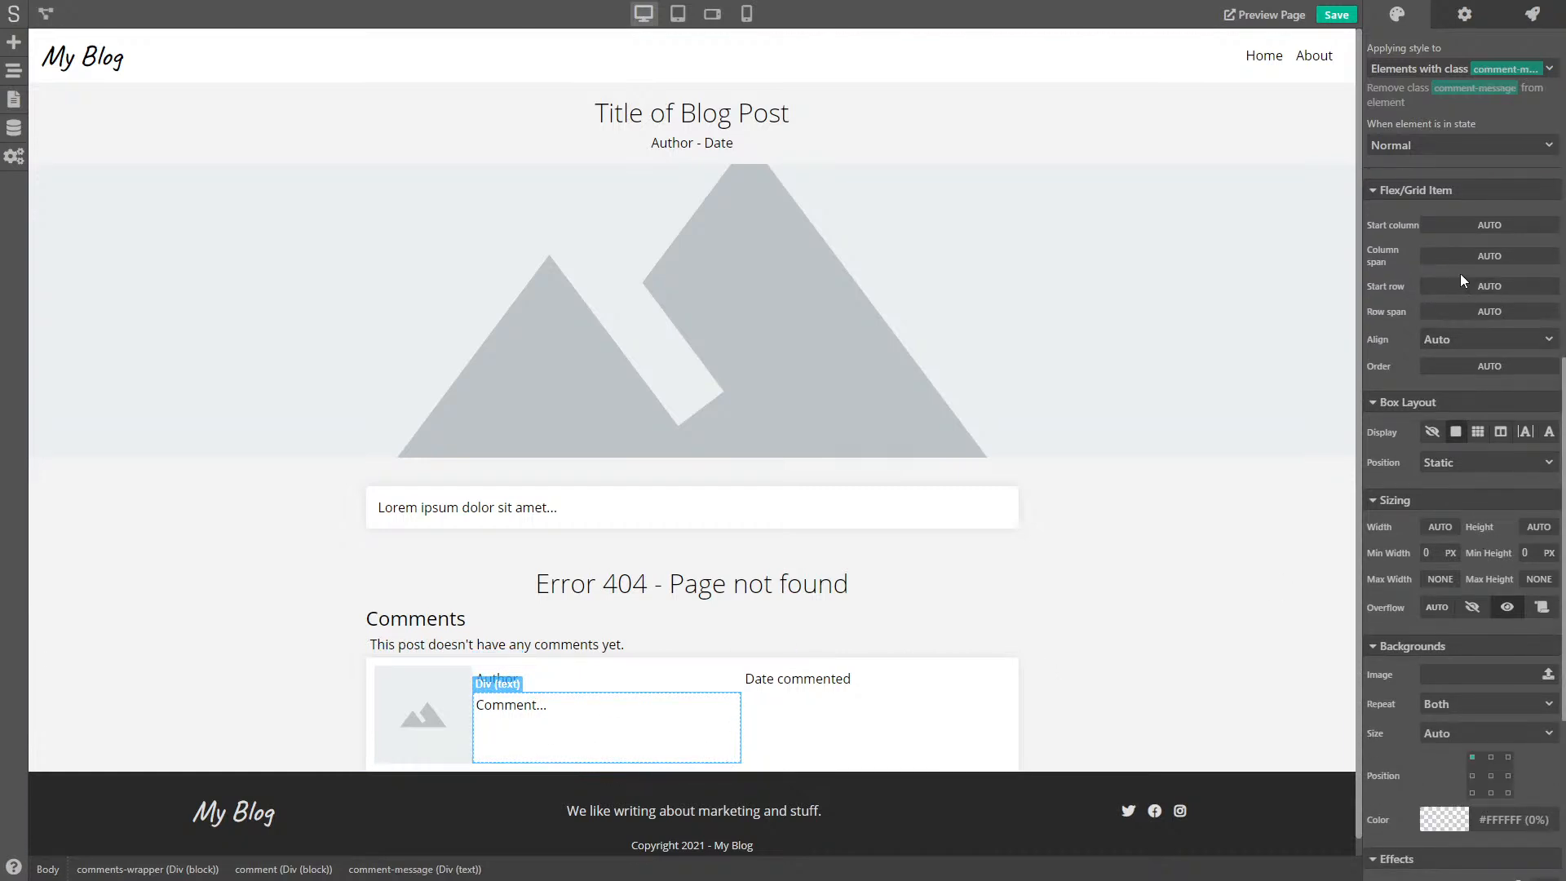
click(1505, 248)
text(2)
key(Return)
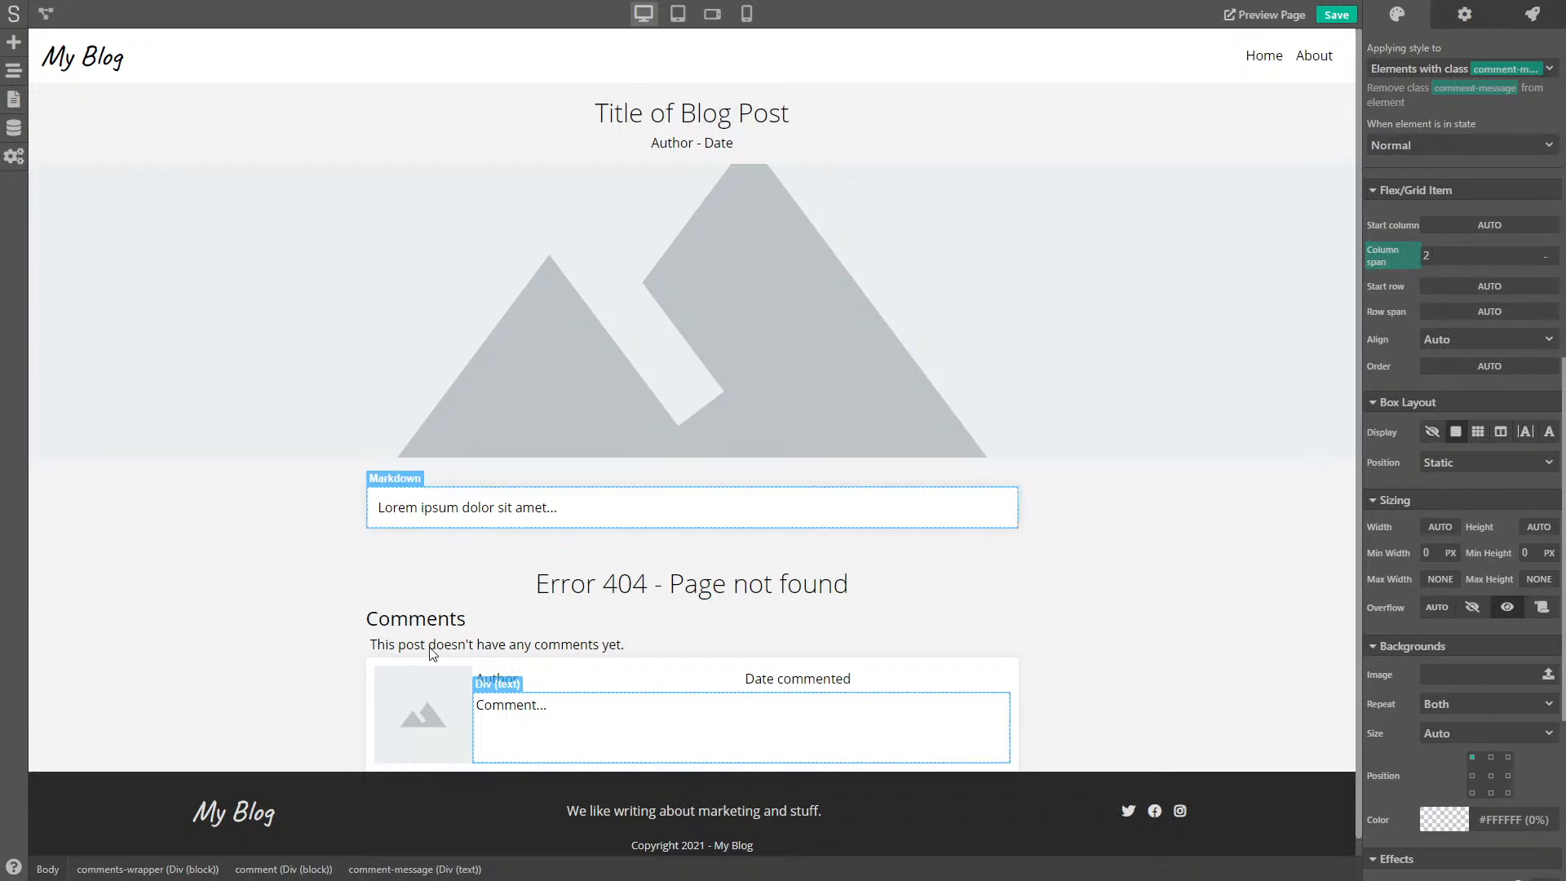
- Change the comment card's second grid column from FR to AUTO
click(406, 768)
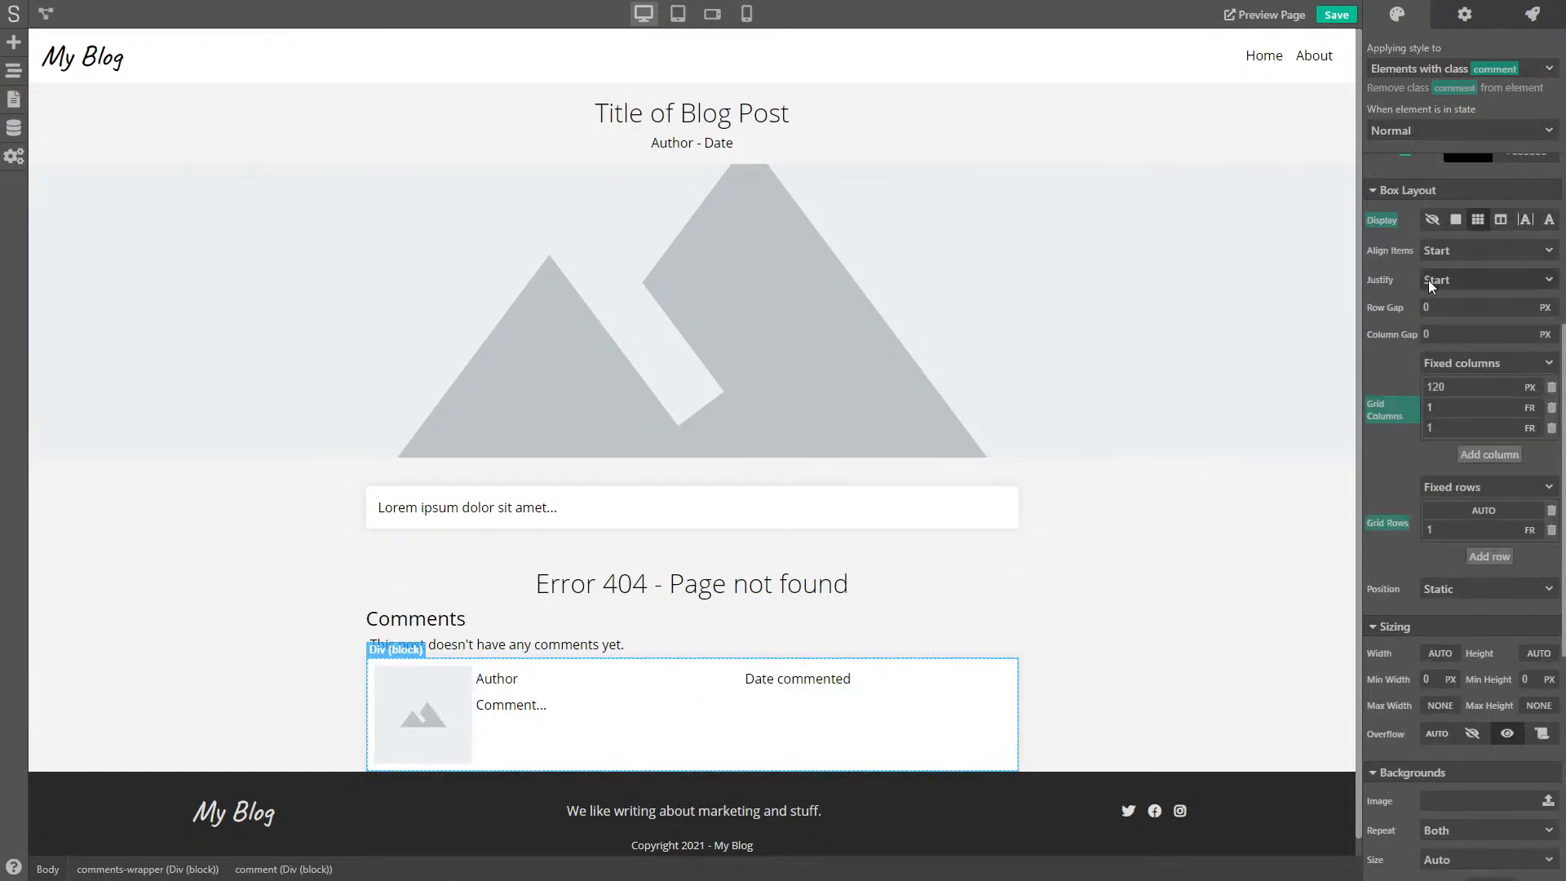
scroll(1387, 308, up, 1)
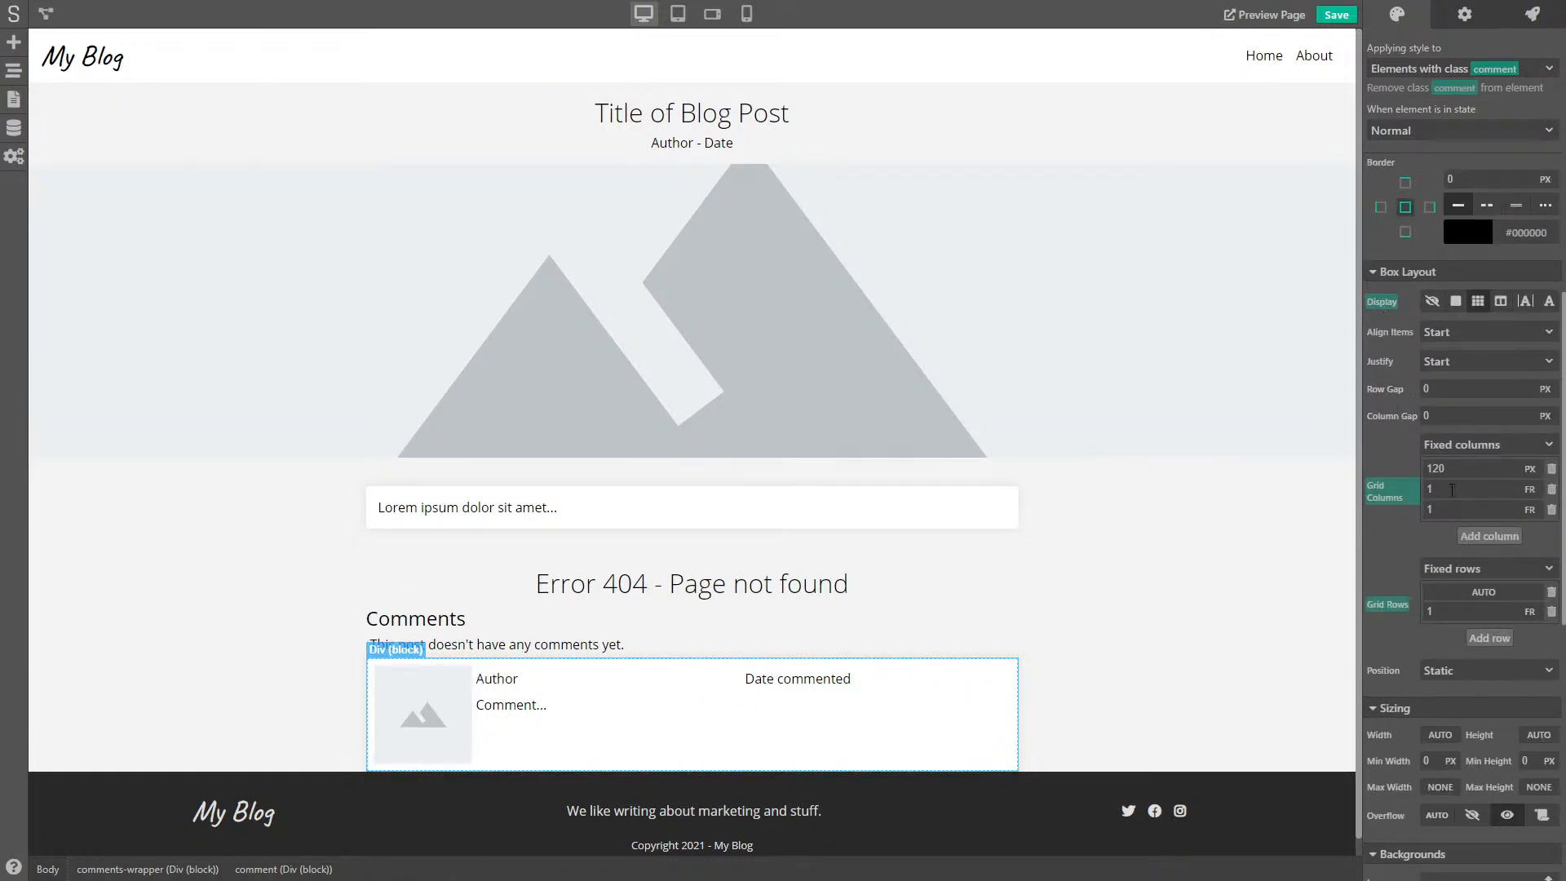
click(1529, 489)
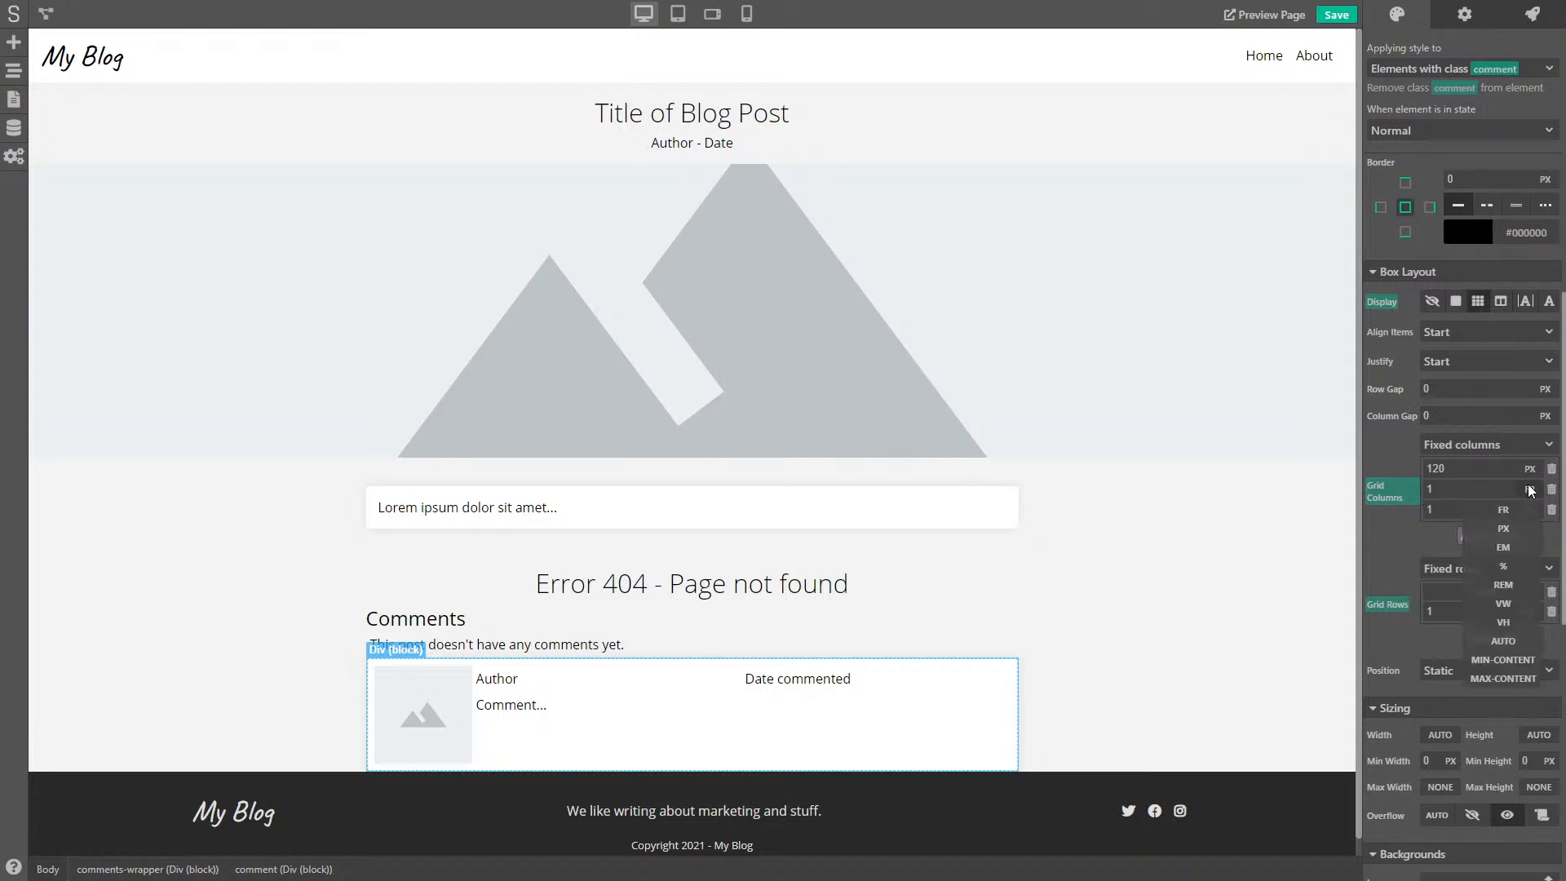
click(1503, 641)
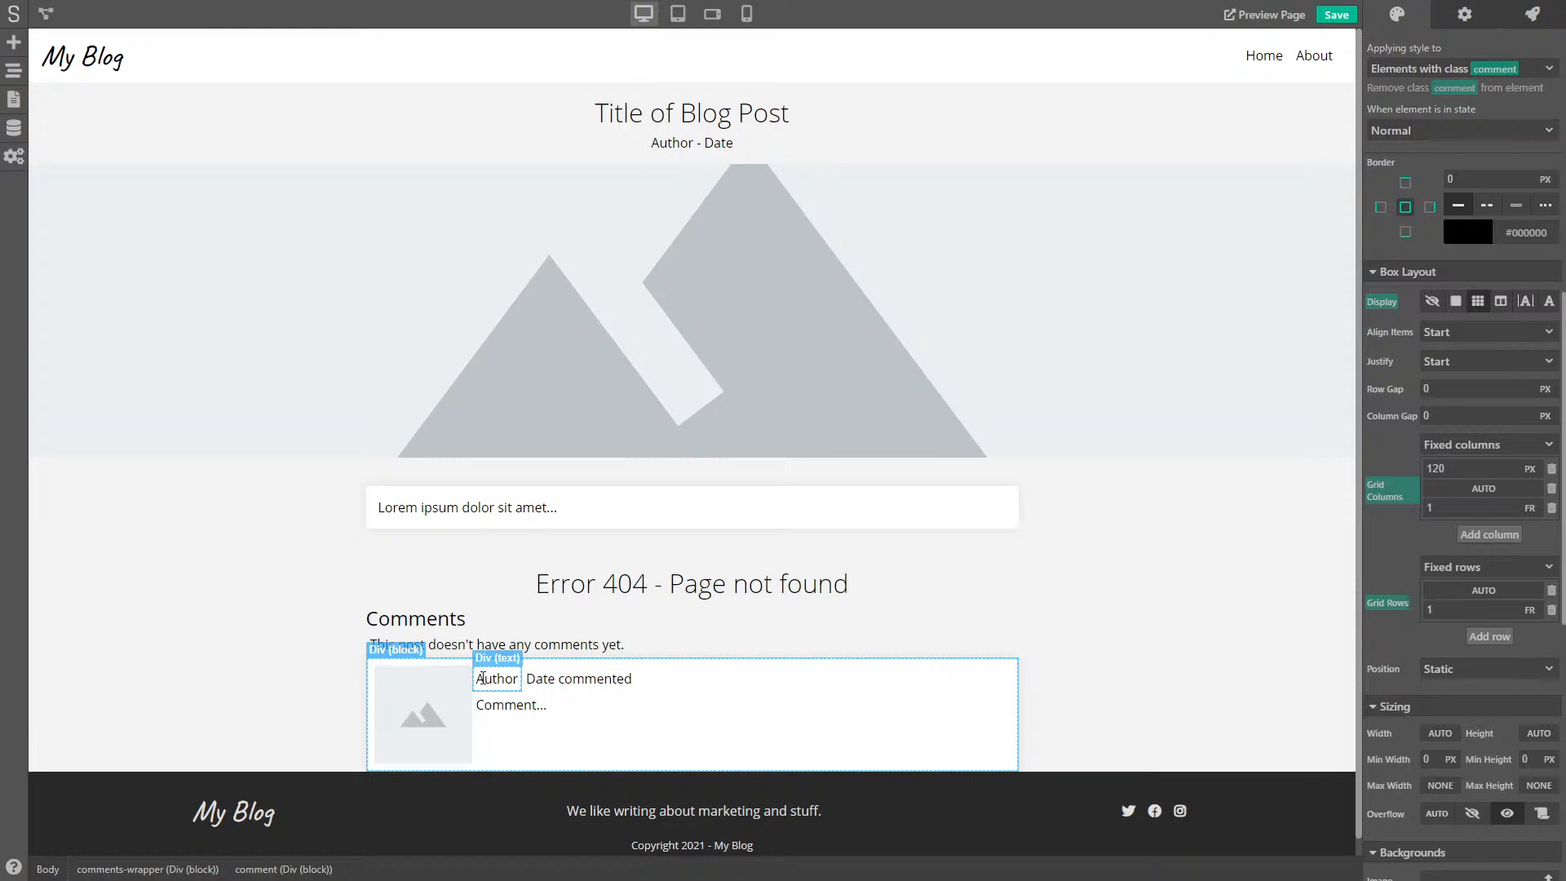
- Make the author text bolder at size 0.9
scroll(571, 690, down, 1)
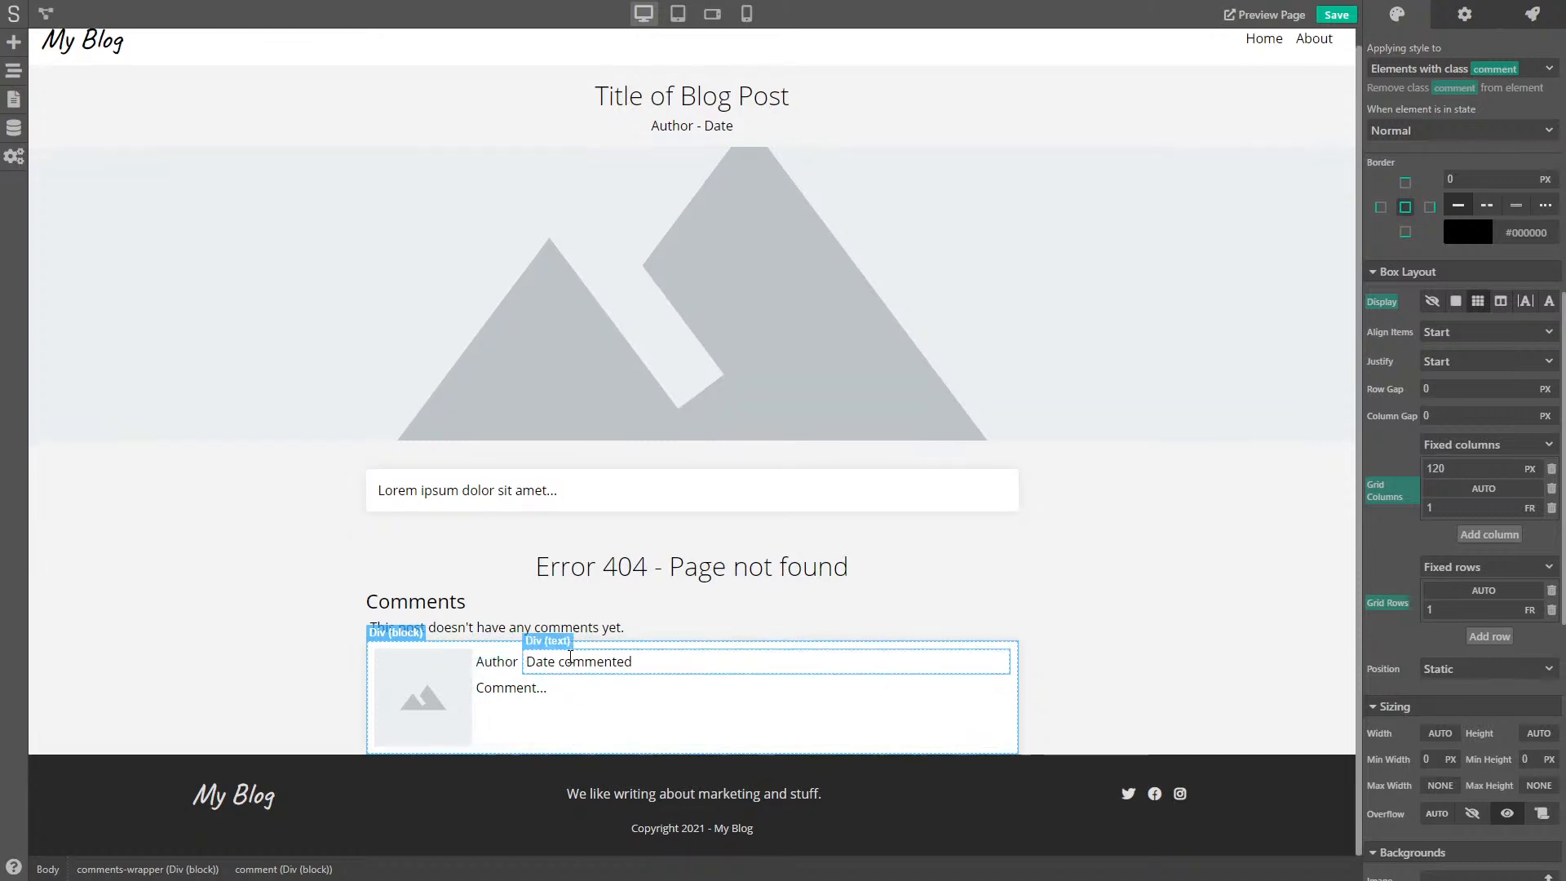
click(482, 660)
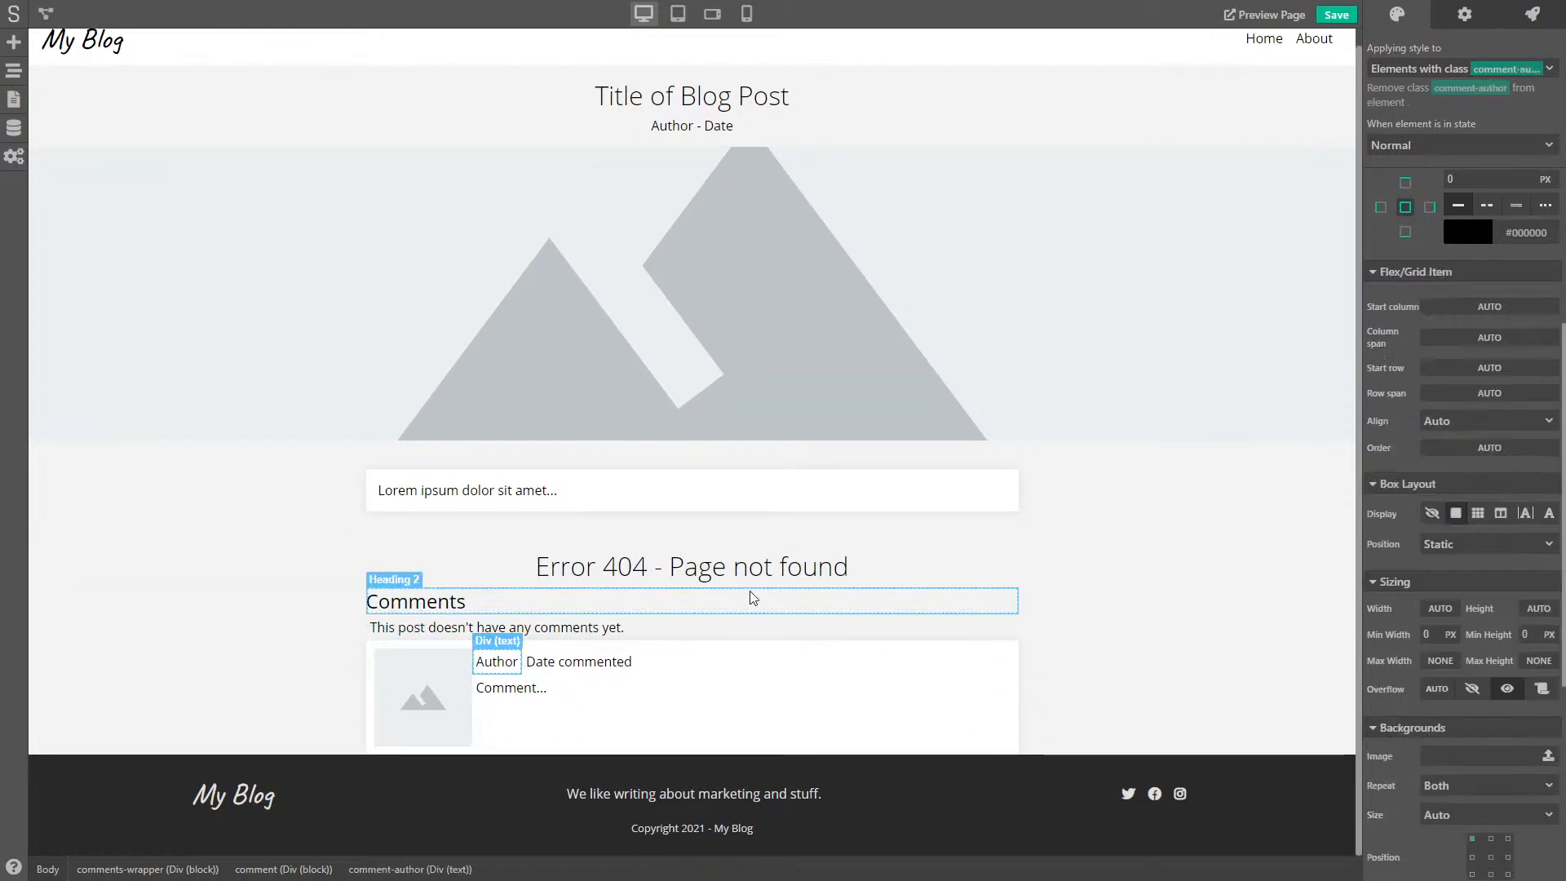
scroll(1460, 326, up, 10)
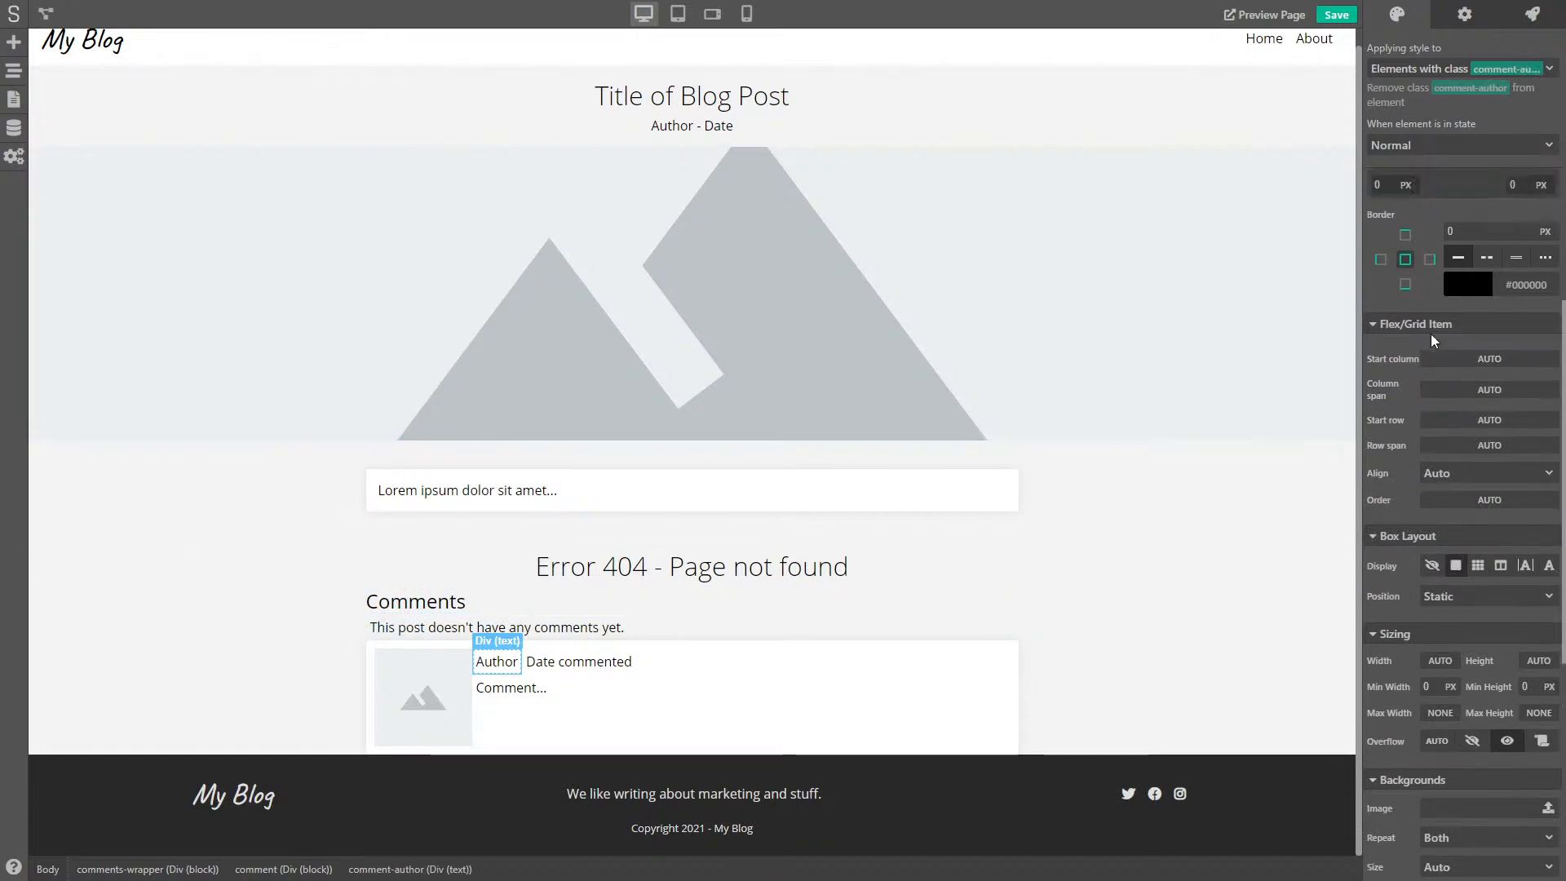
drag(1460, 294, 1481, 297)
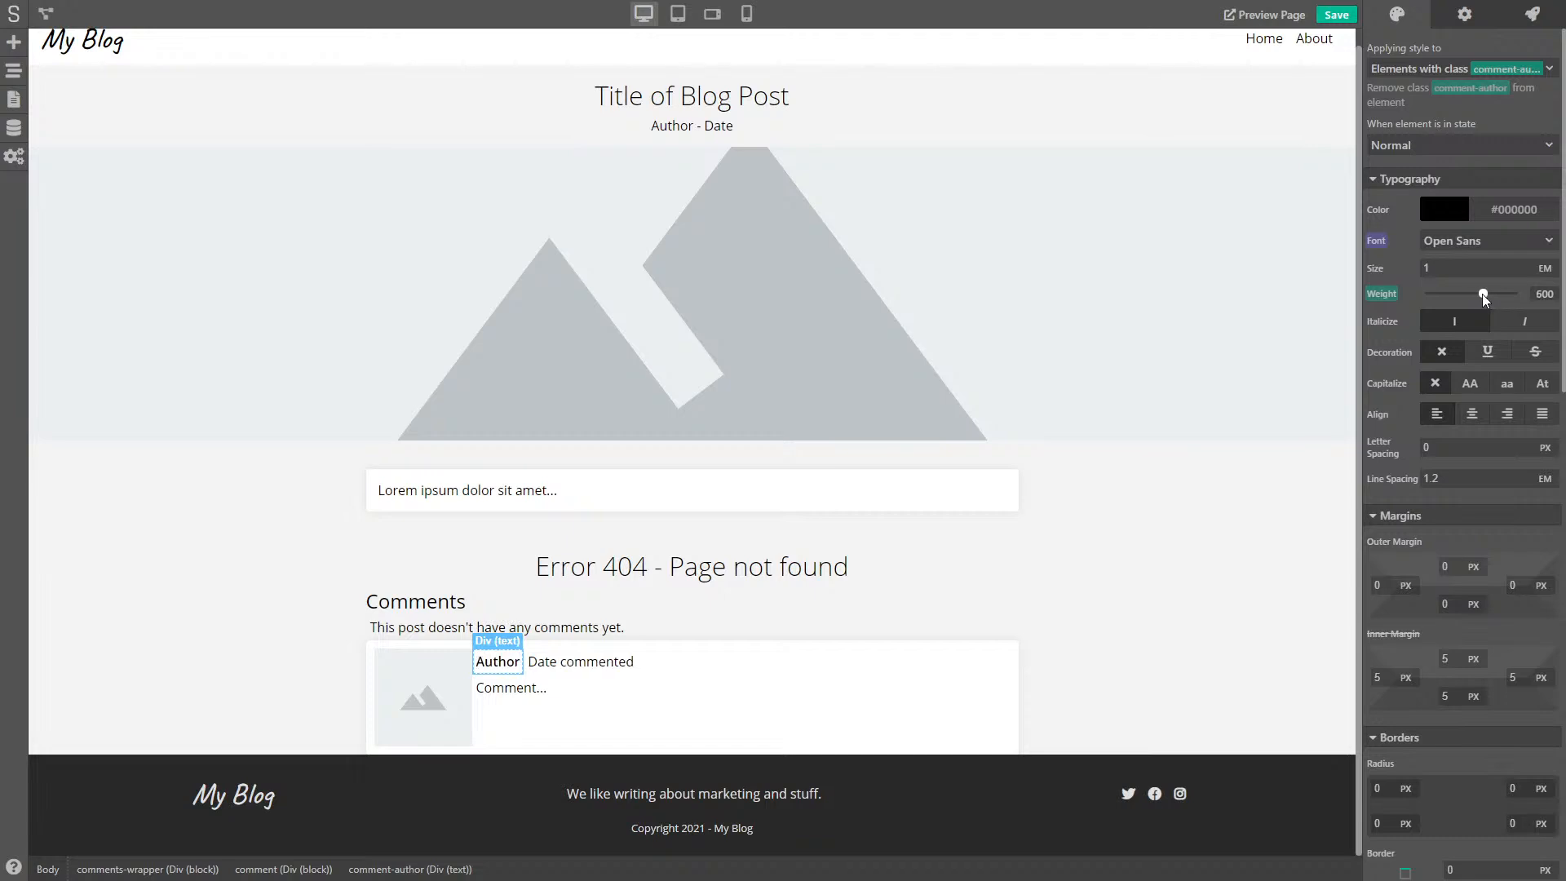
click(1460, 263)
text(0.9)
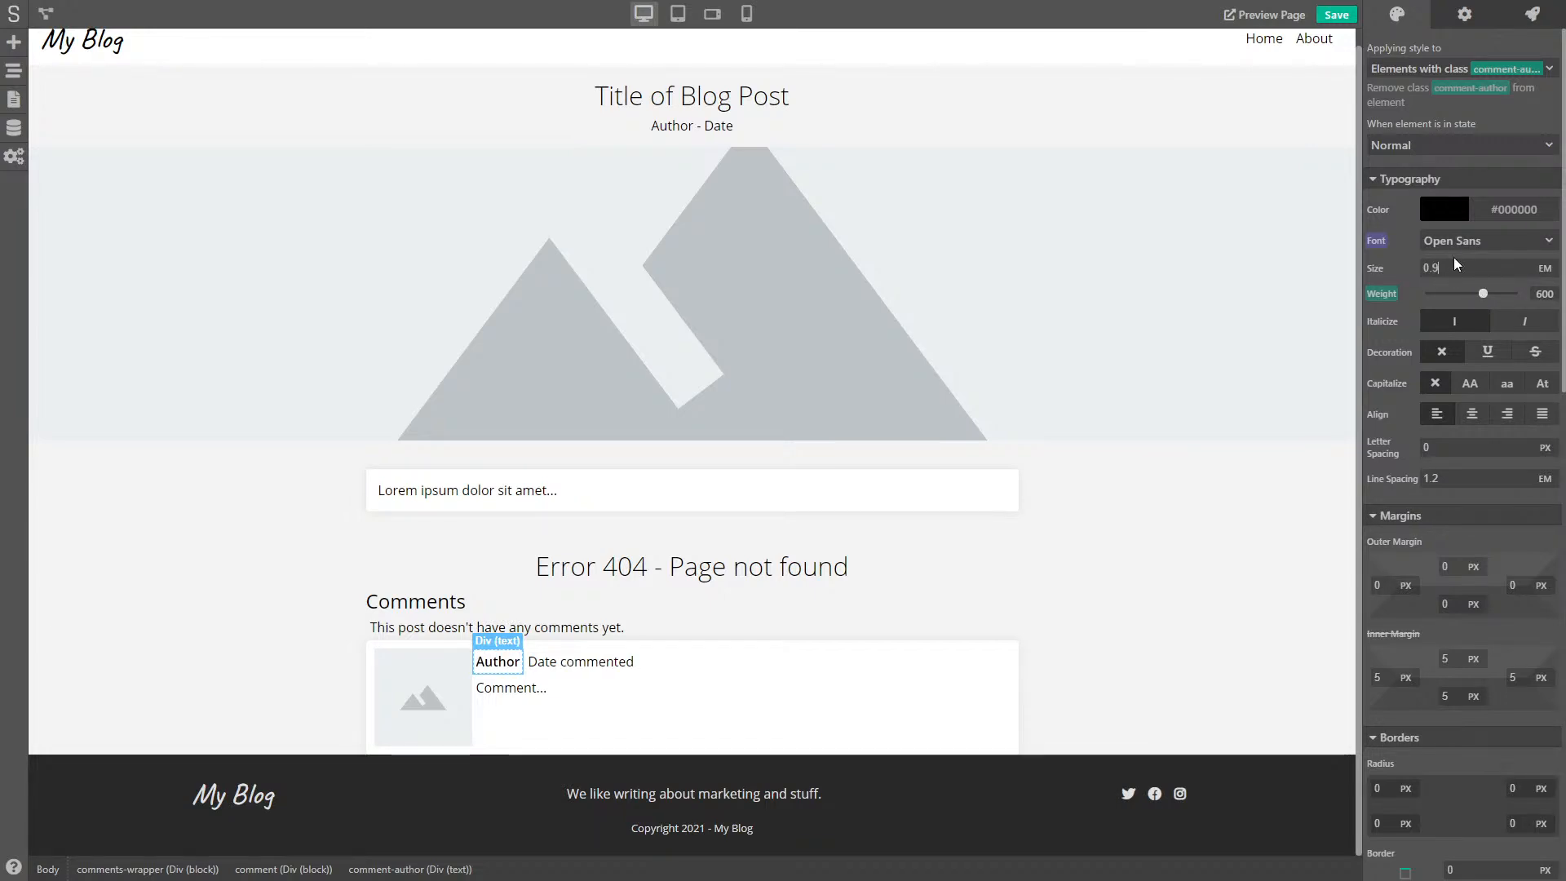
key(Return)
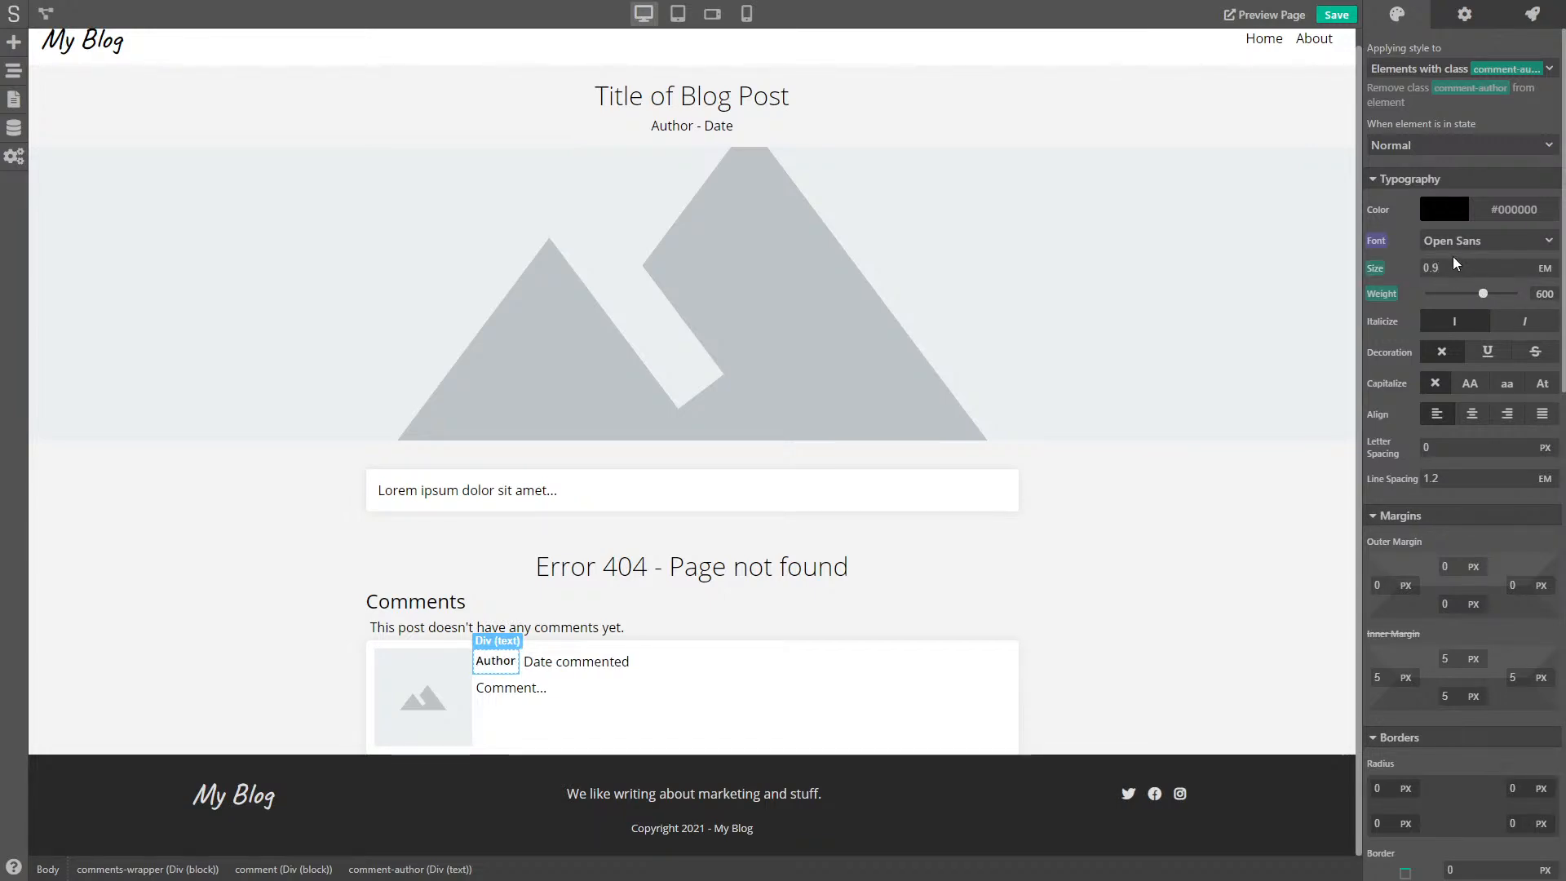
- Make the date text small, about 59% opacity, uppercase and weight 700
click(602, 659)
click(1373, 271)
text(0.9)
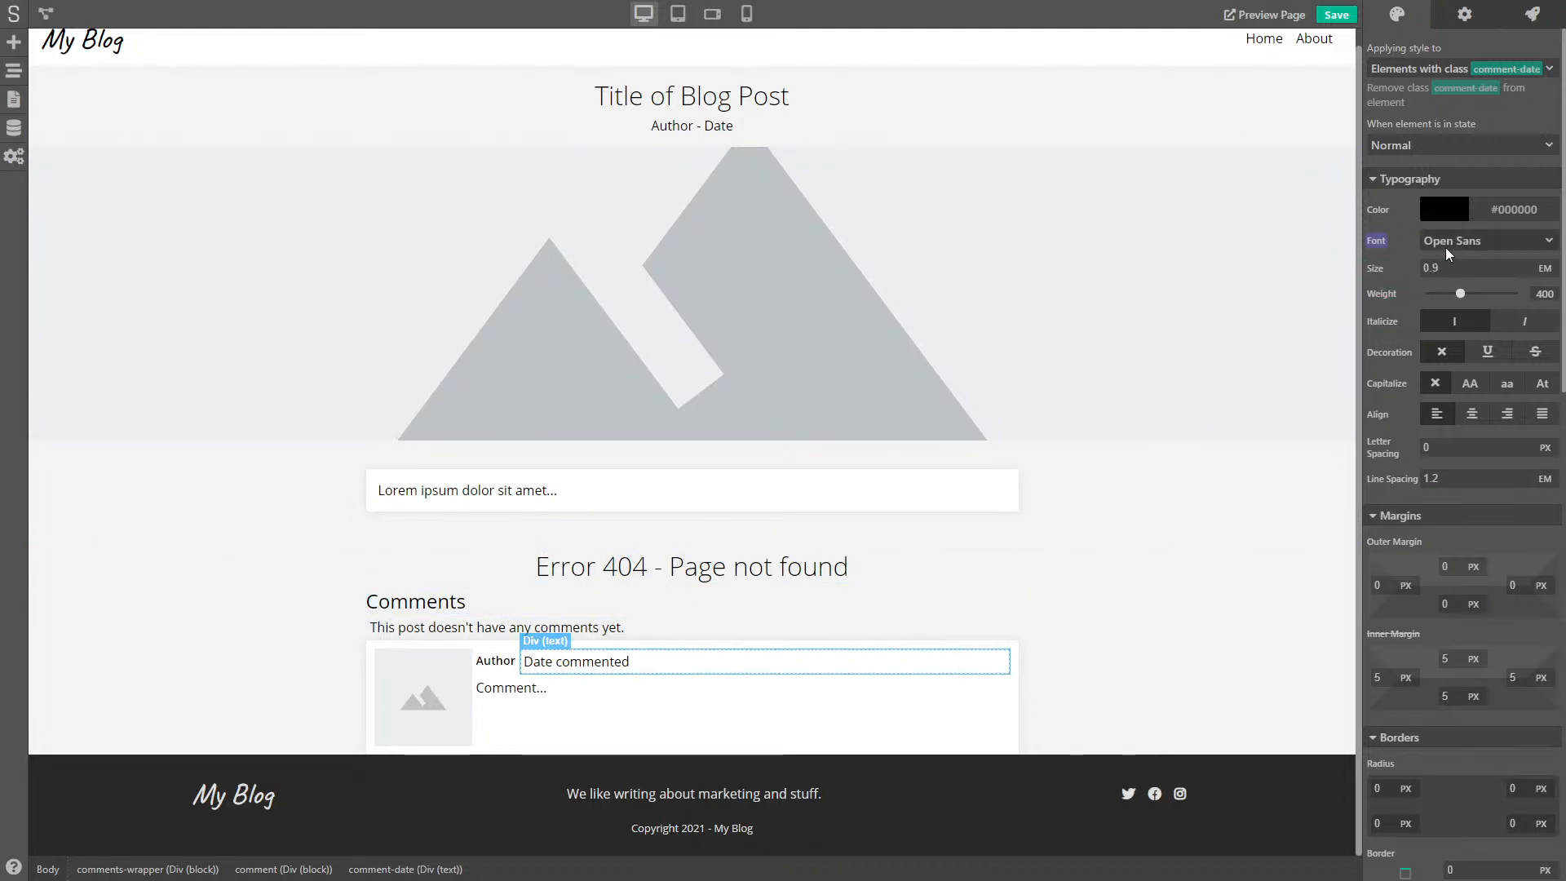
drag(1459, 293, 1480, 291)
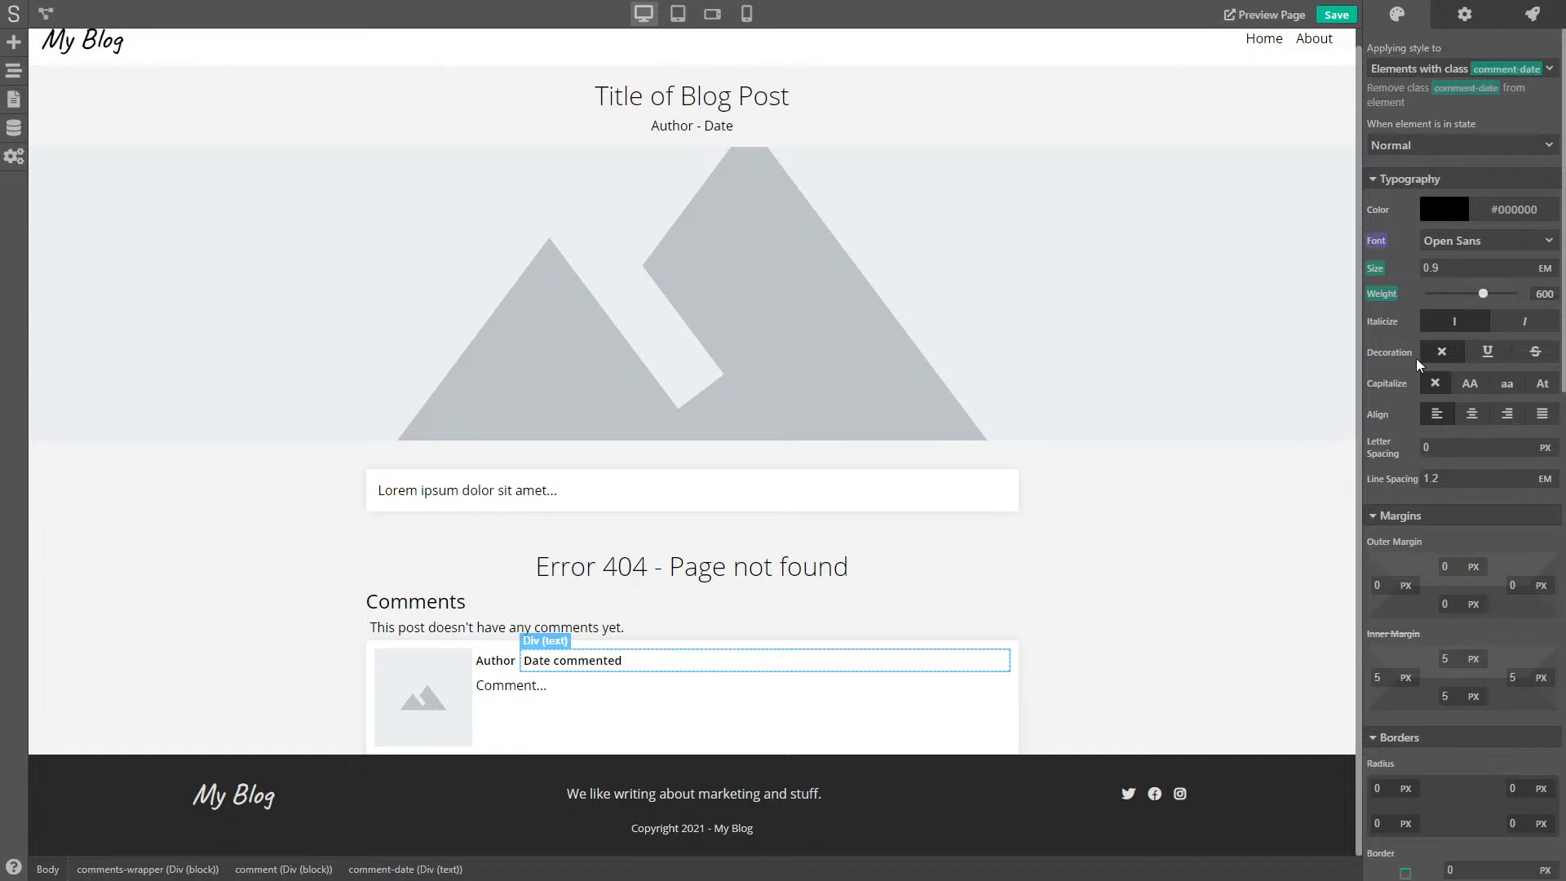
scroll(1416, 359, down, 10)
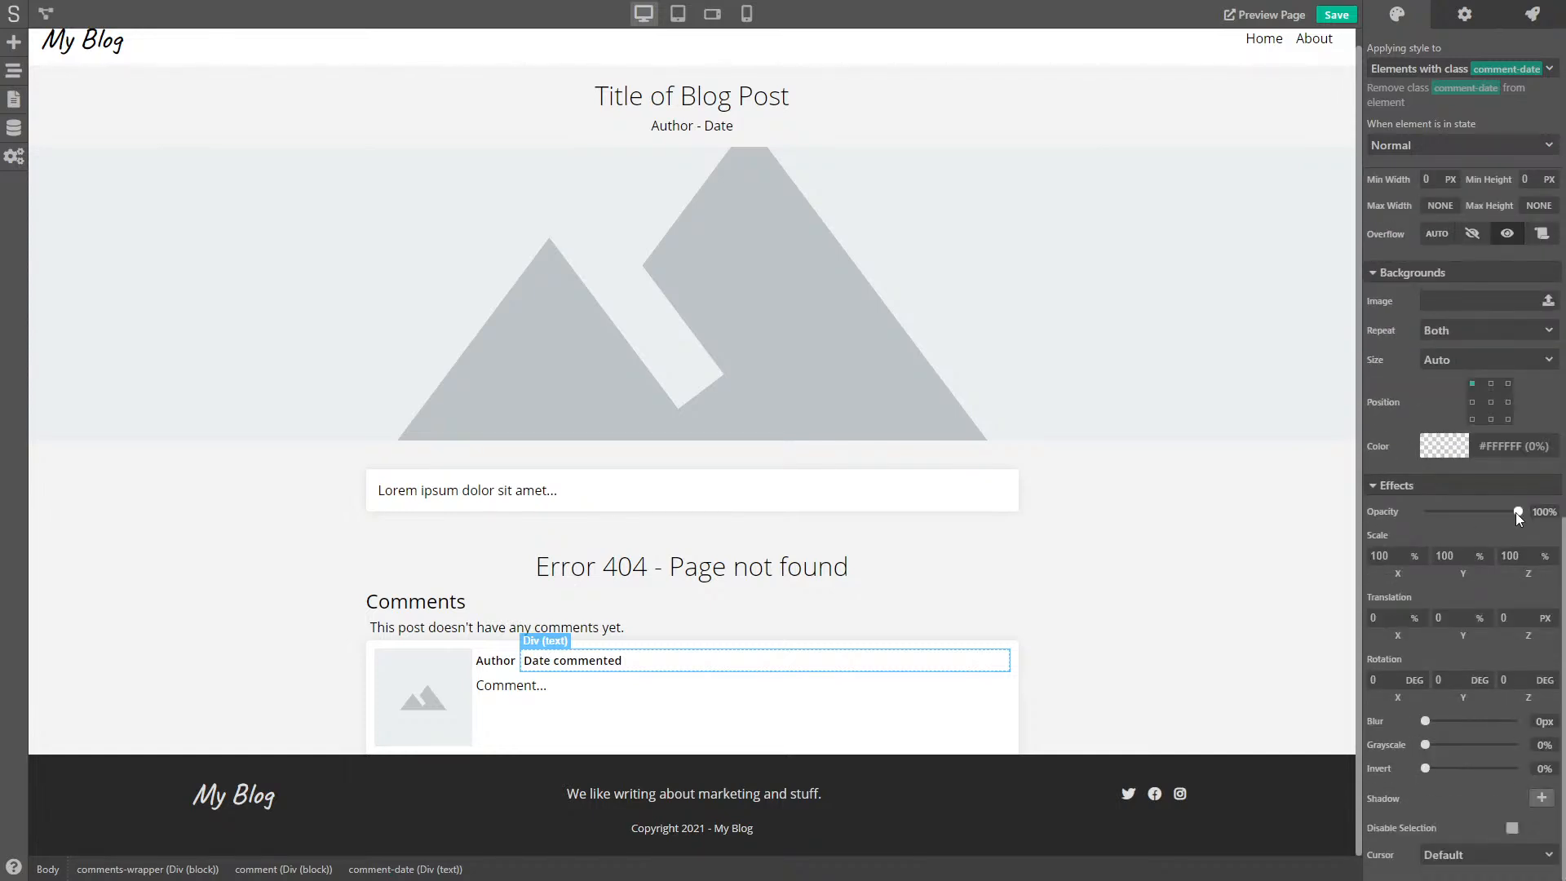
drag(1514, 508, 1480, 510)
scroll(1466, 515, up, 10)
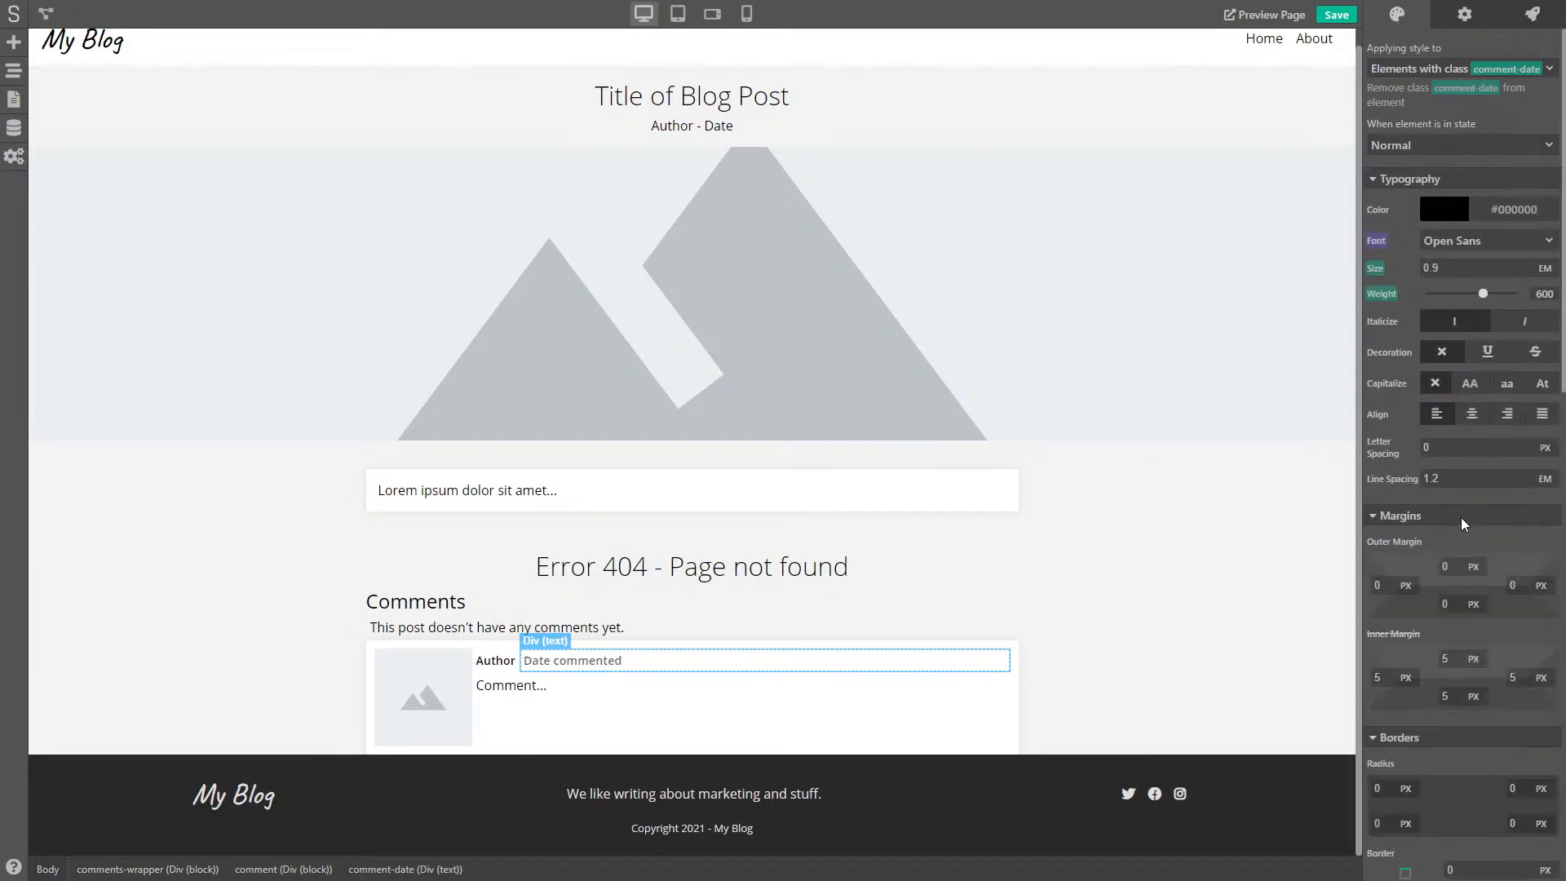
click(1470, 383)
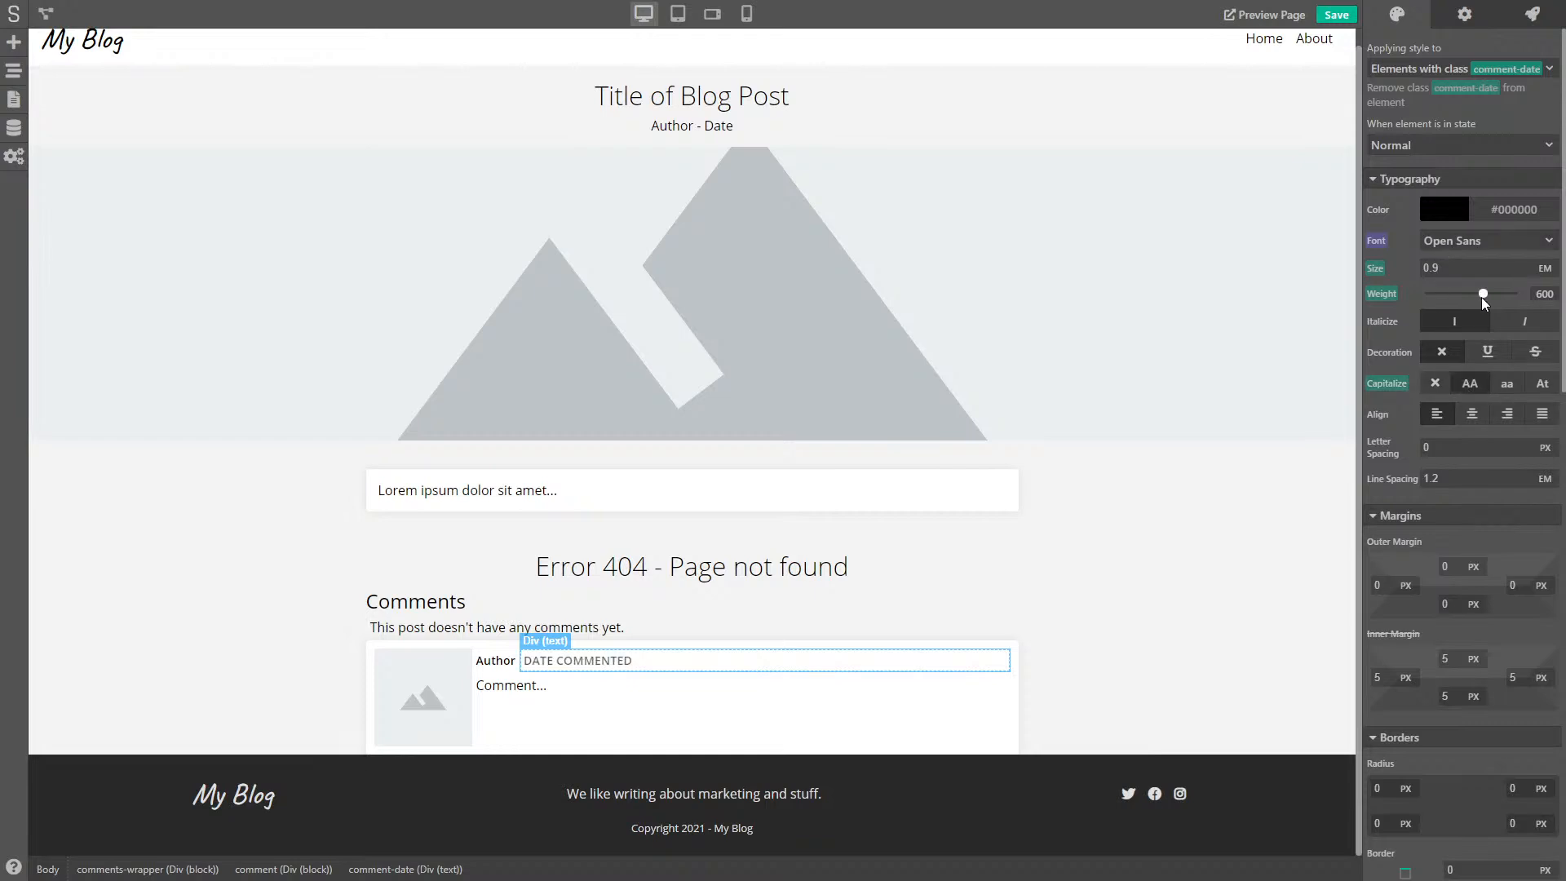
drag(1483, 296, 1398, 268)
- Switch the date and author texts to style their own elements rather than their classes
click(757, 722)
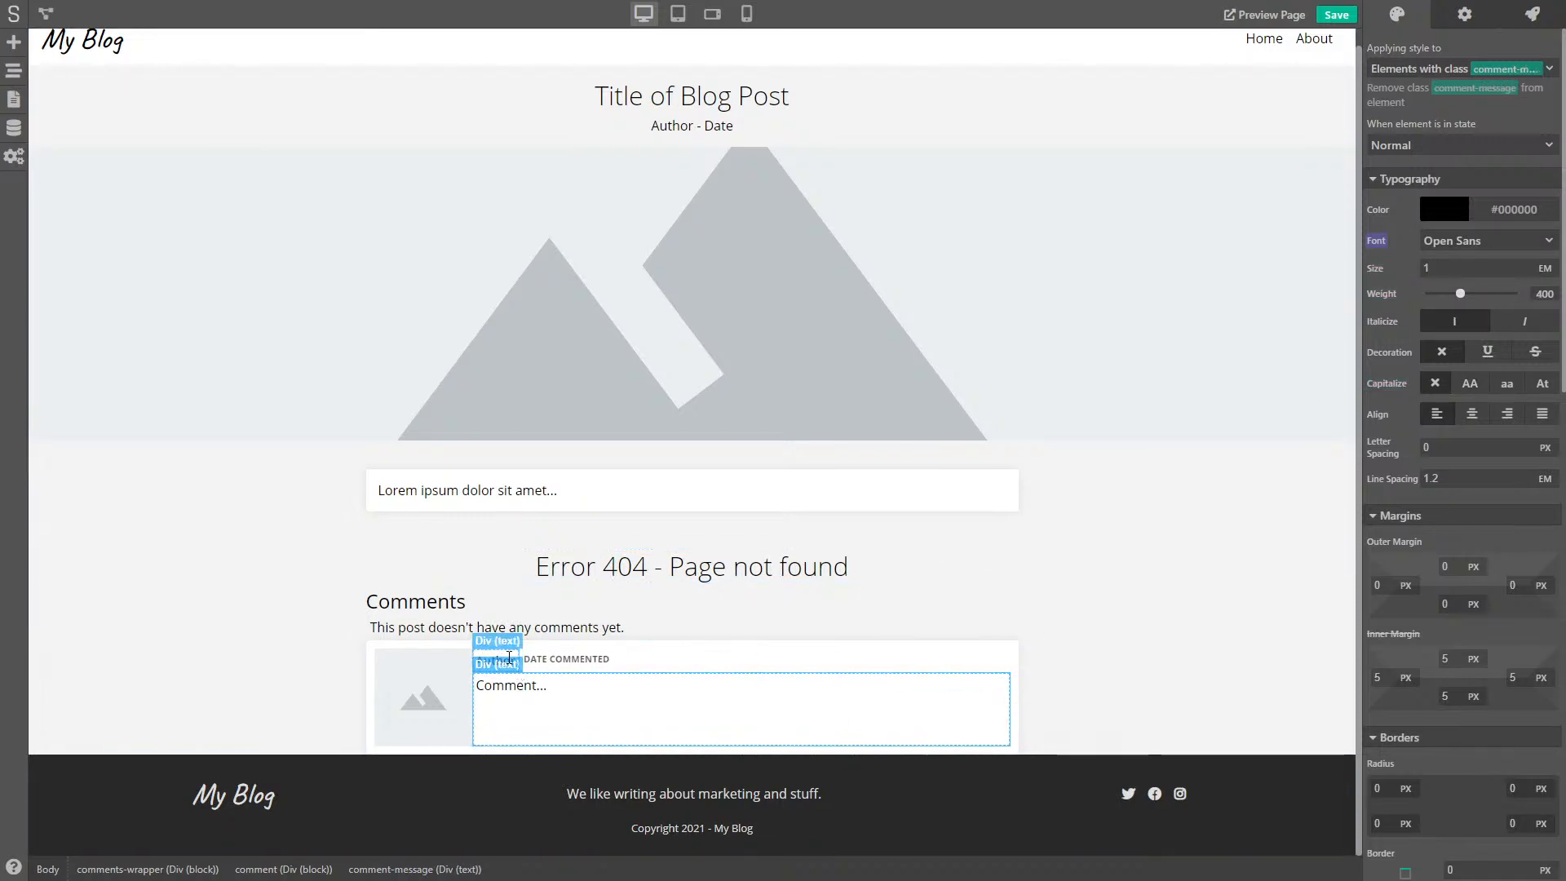
click(718, 662)
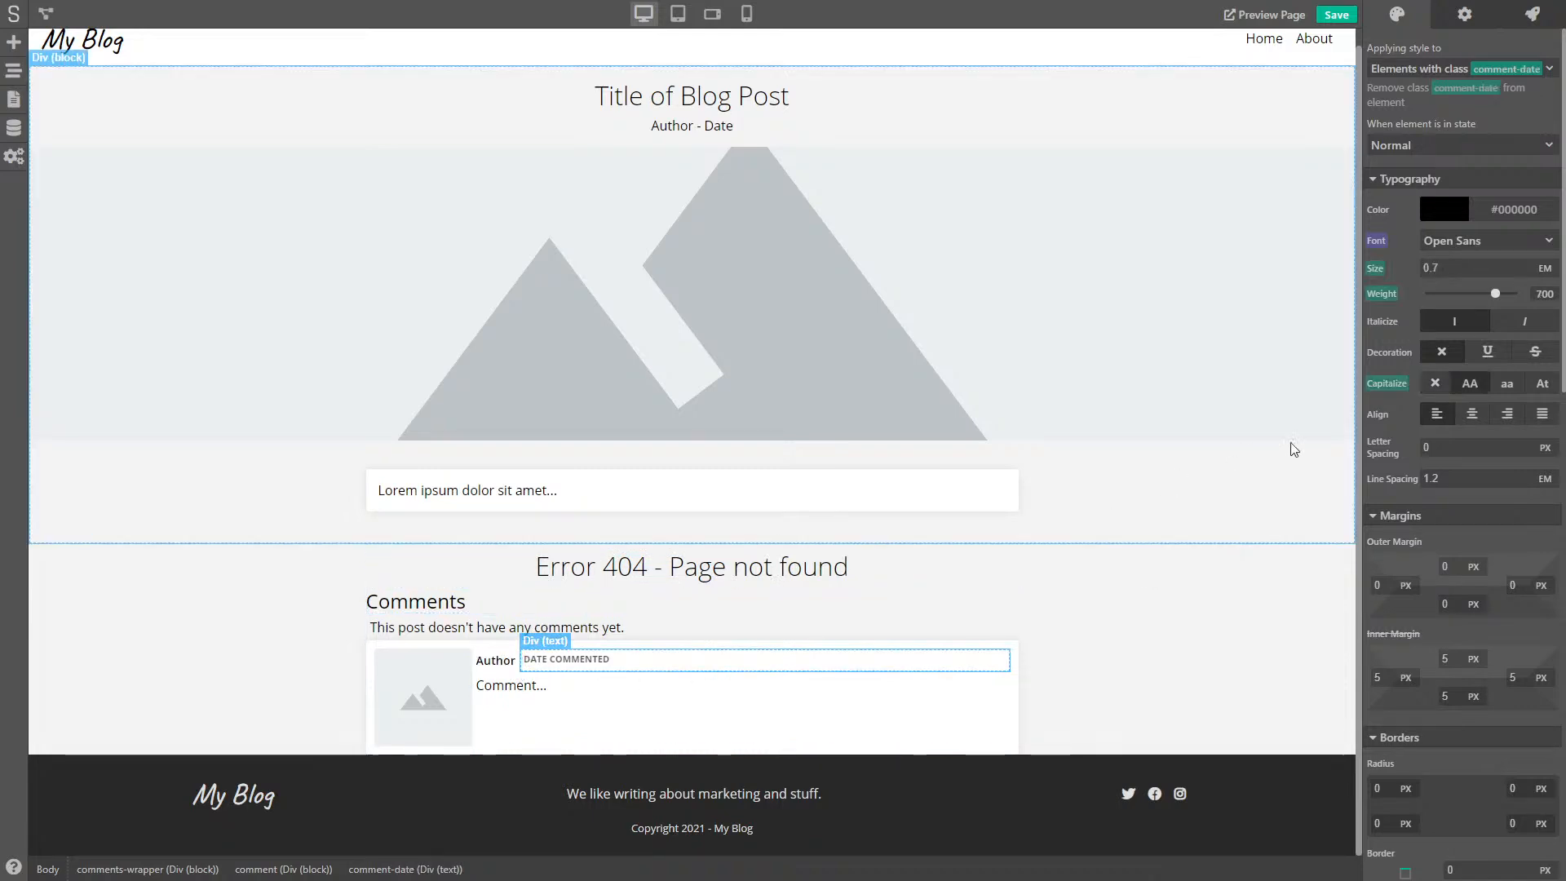
scroll(1405, 466, down, 4)
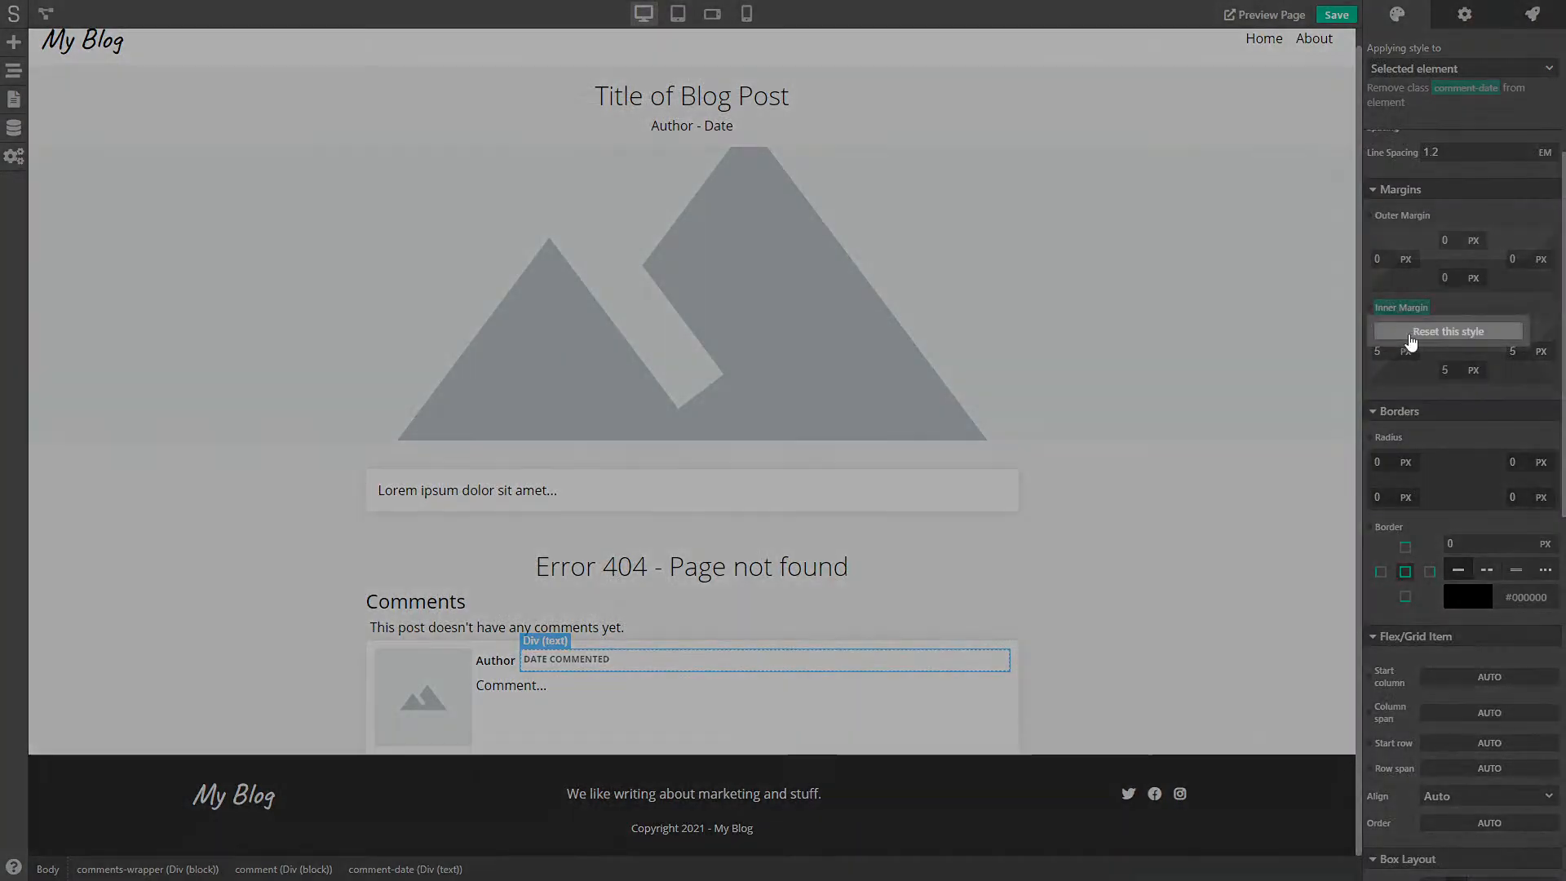
click(1403, 350)
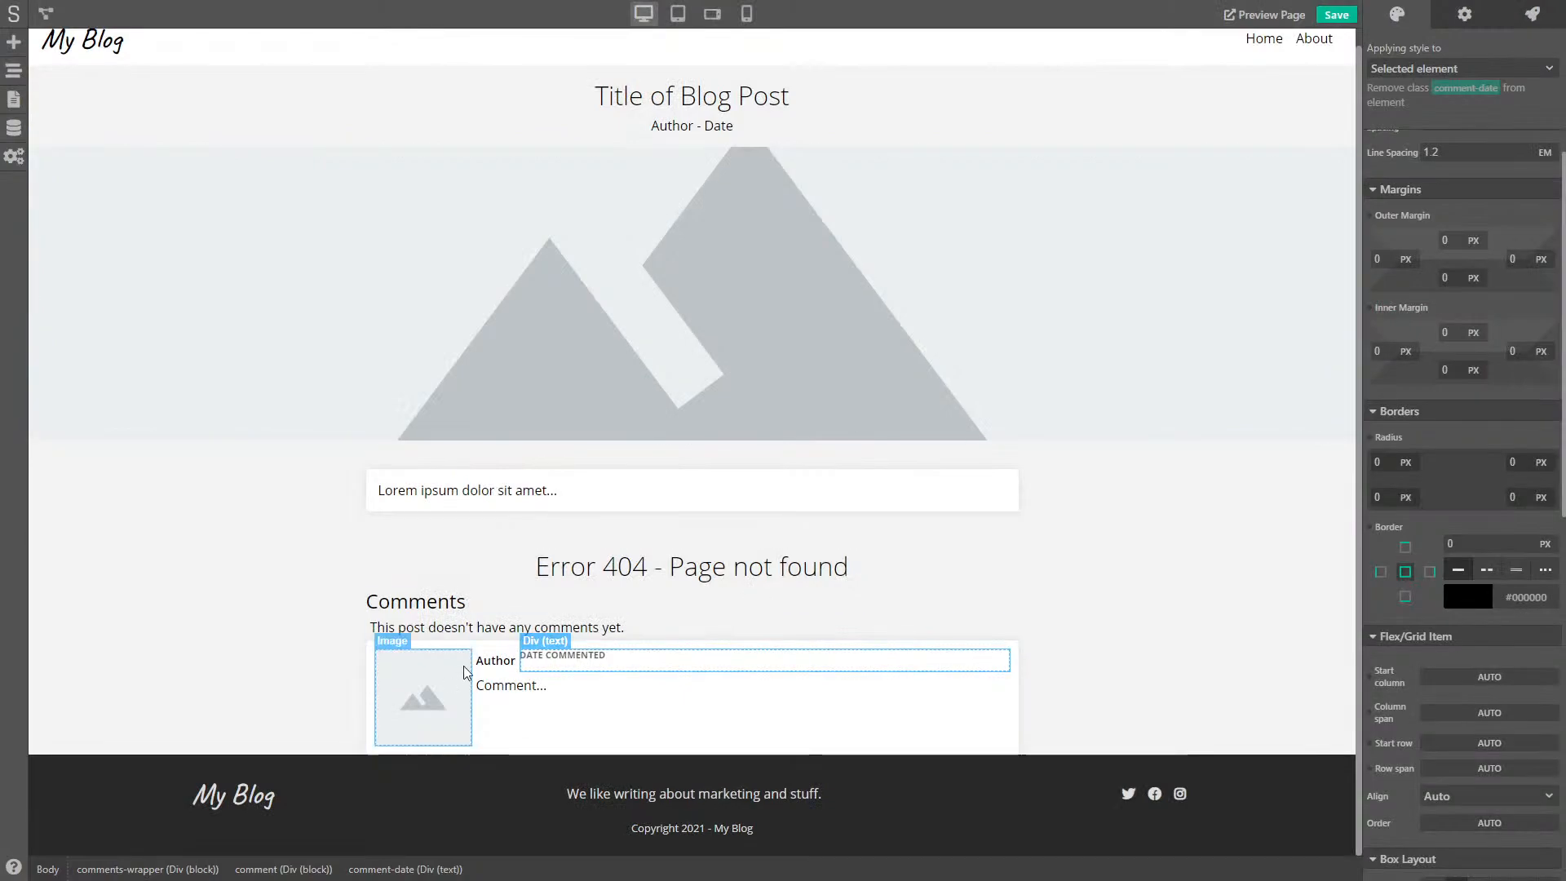
click(495, 659)
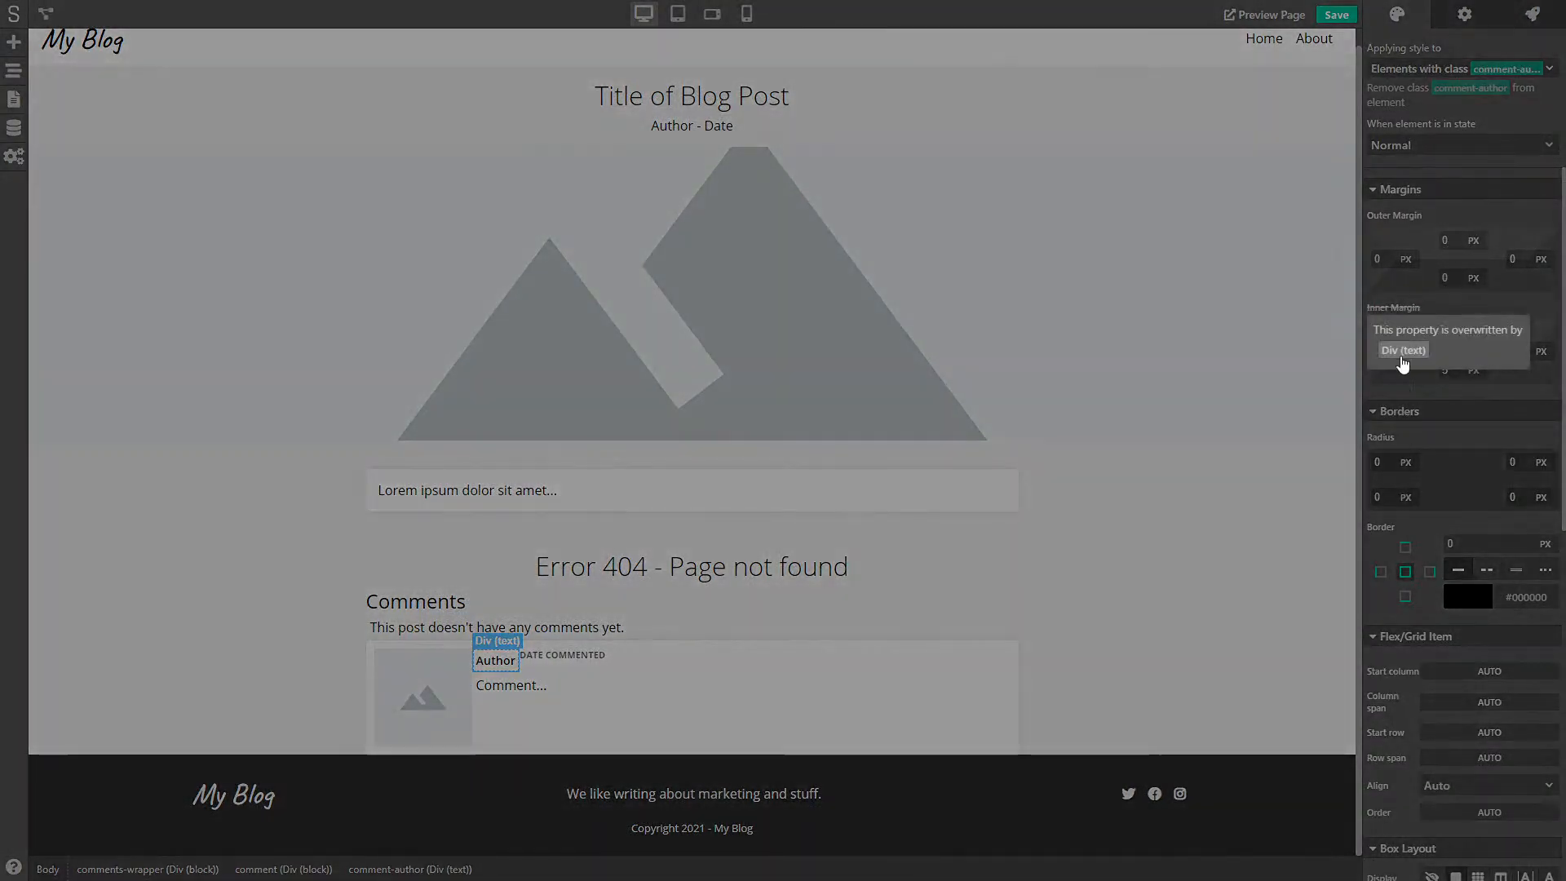
click(1403, 355)
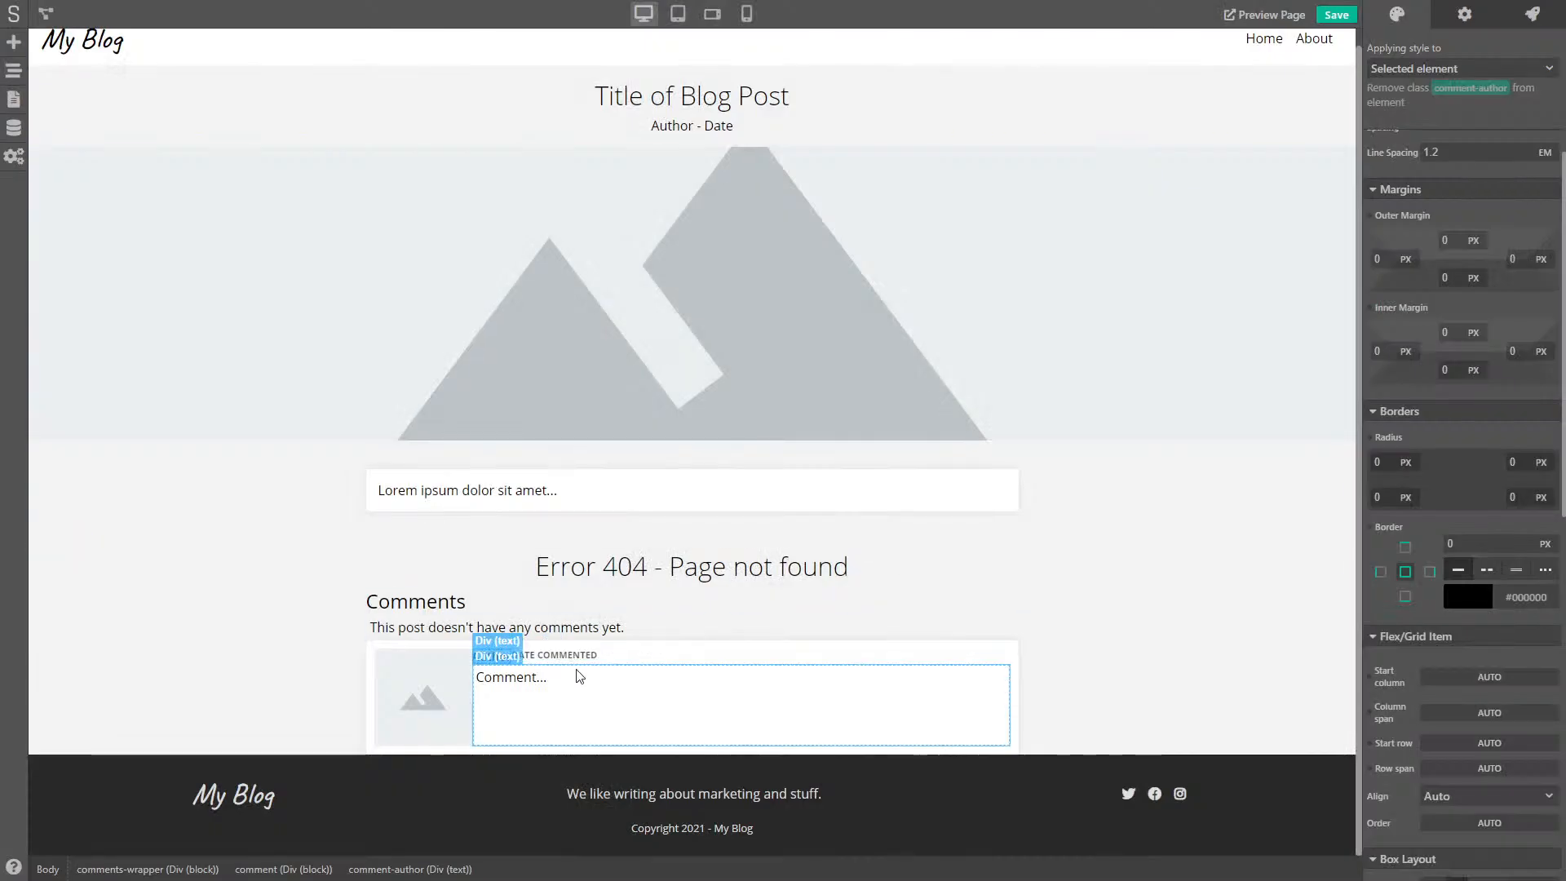
click(498, 657)
click(498, 657)
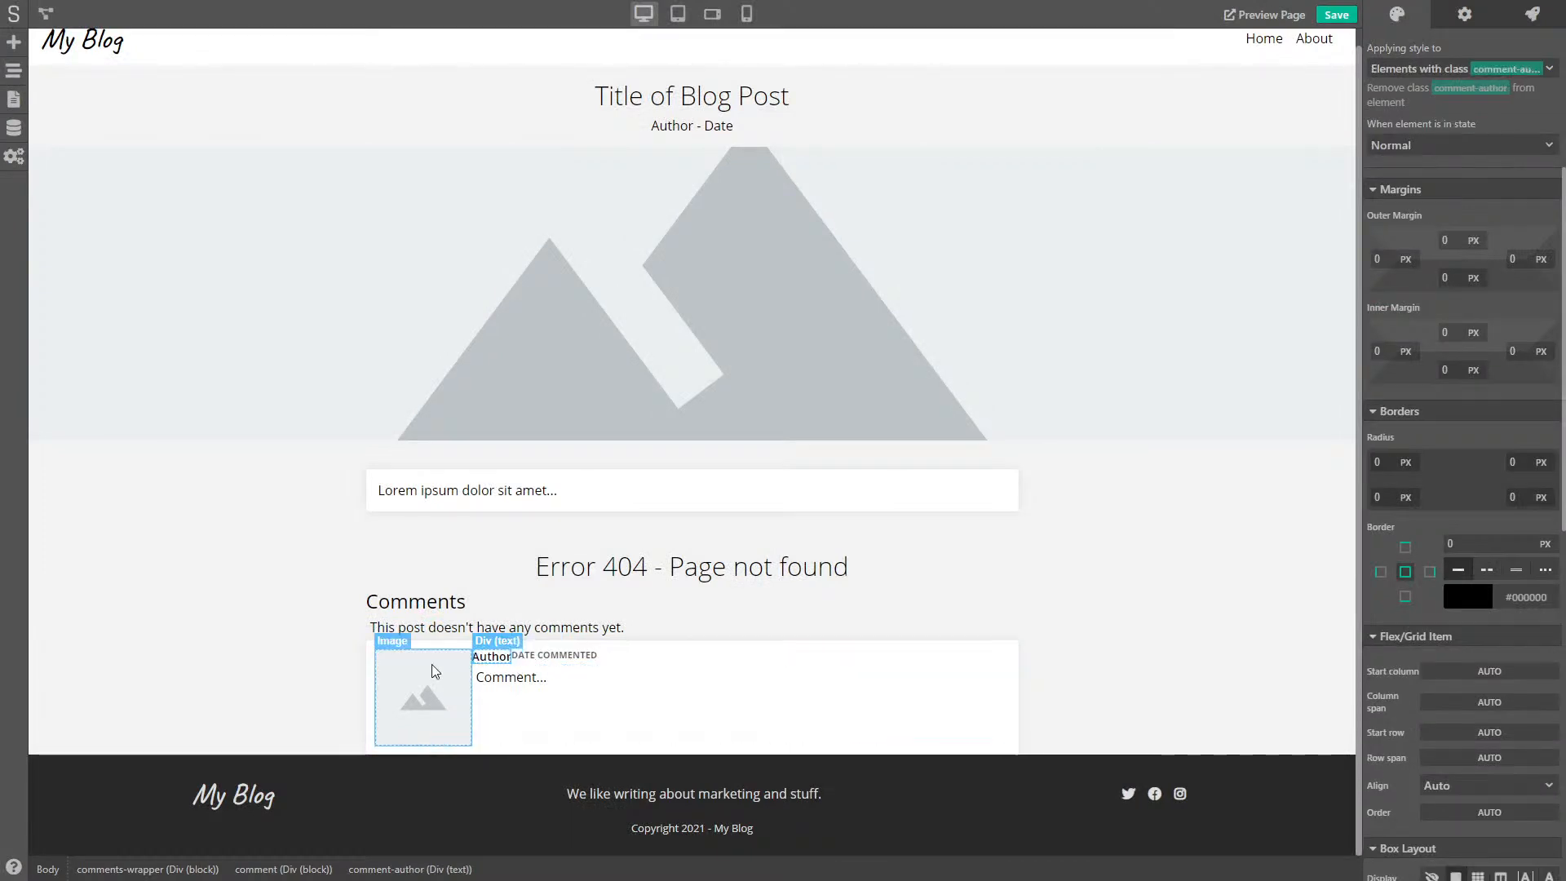
- Set the comment card's Align Items to Center
click(409, 646)
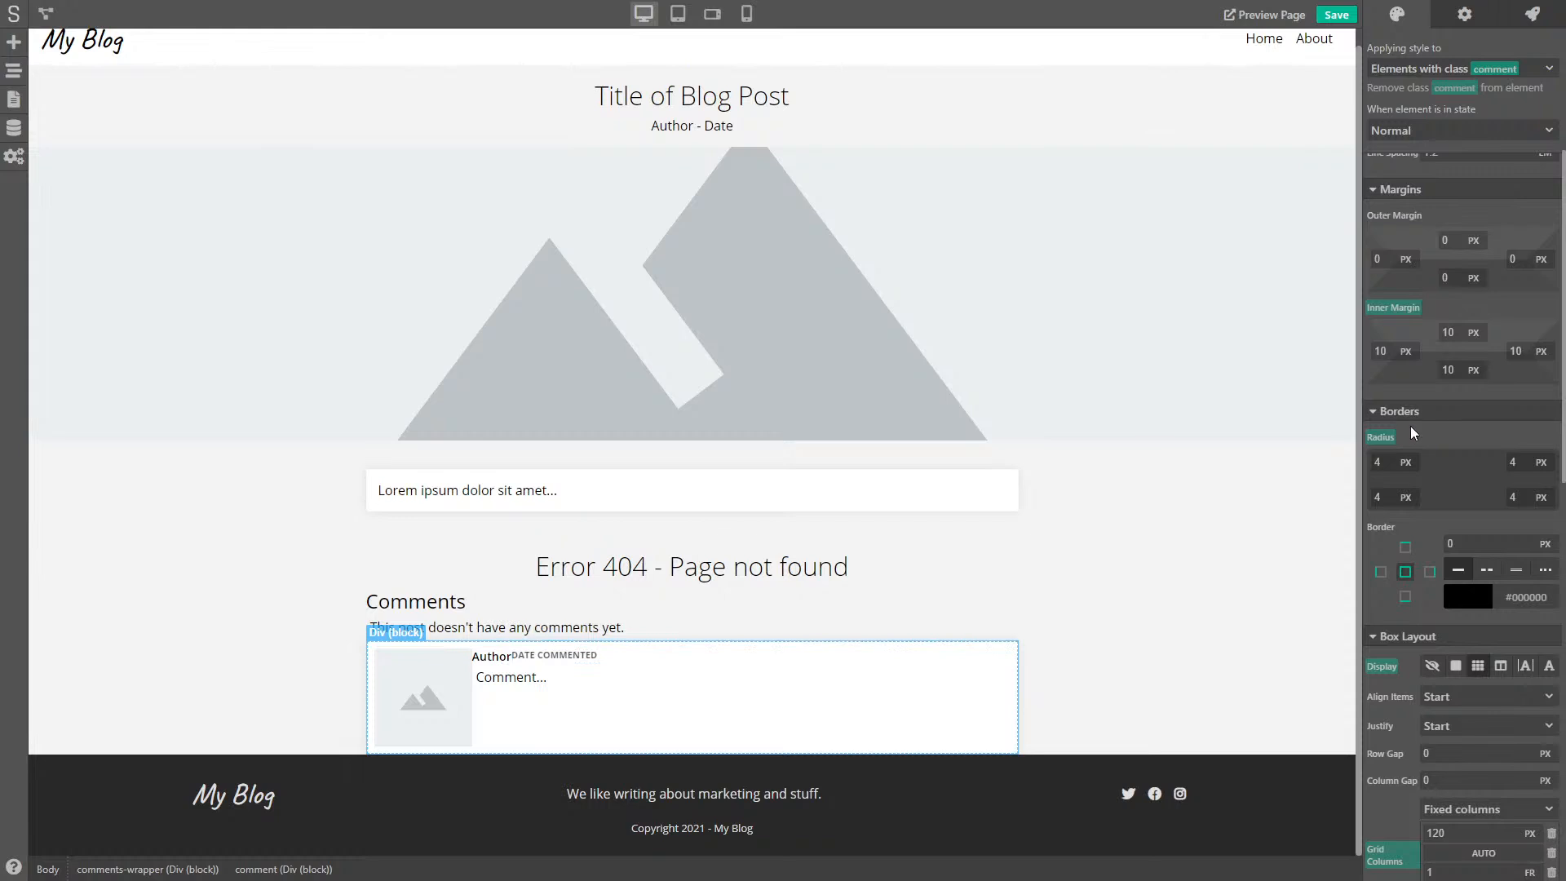
scroll(1406, 433, down, 5)
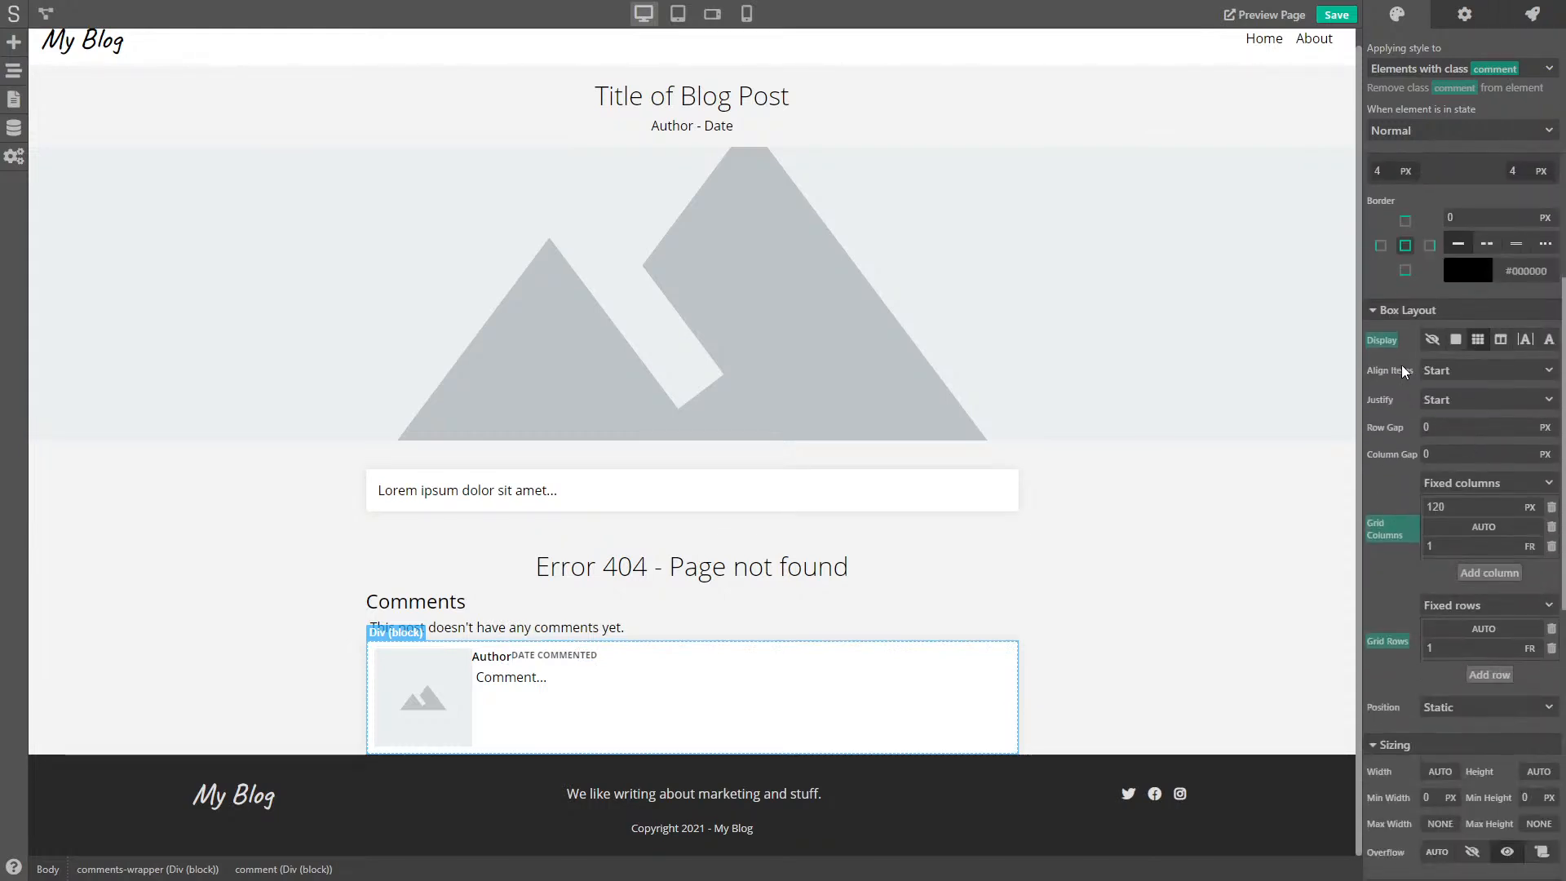
click(1460, 370)
click(1464, 427)
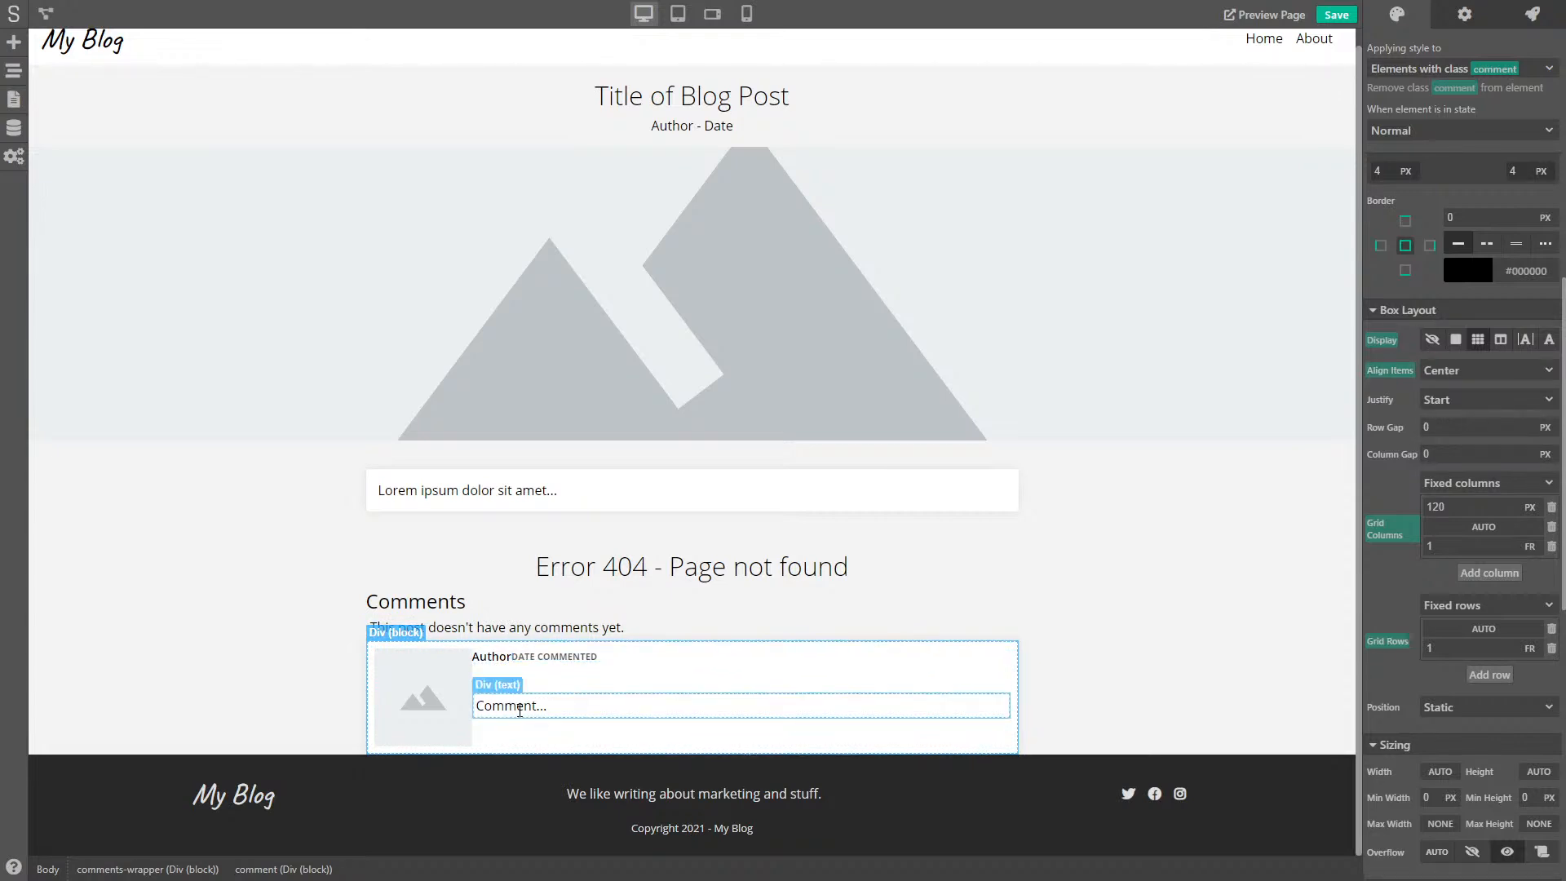
- Set the comment message's item alignment to Stretch
click(636, 699)
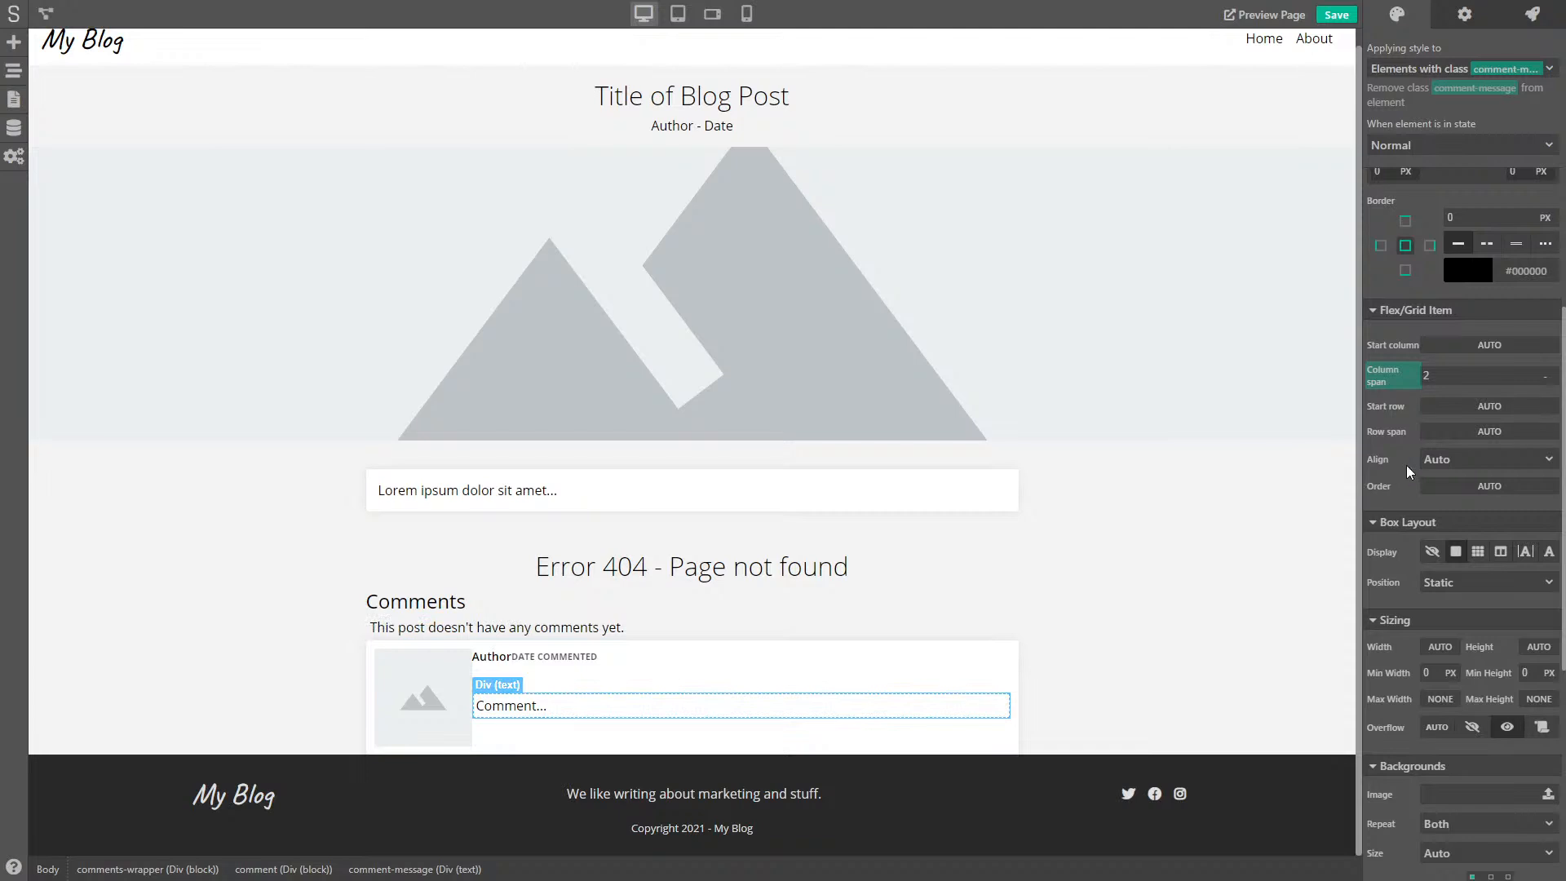
click(1460, 459)
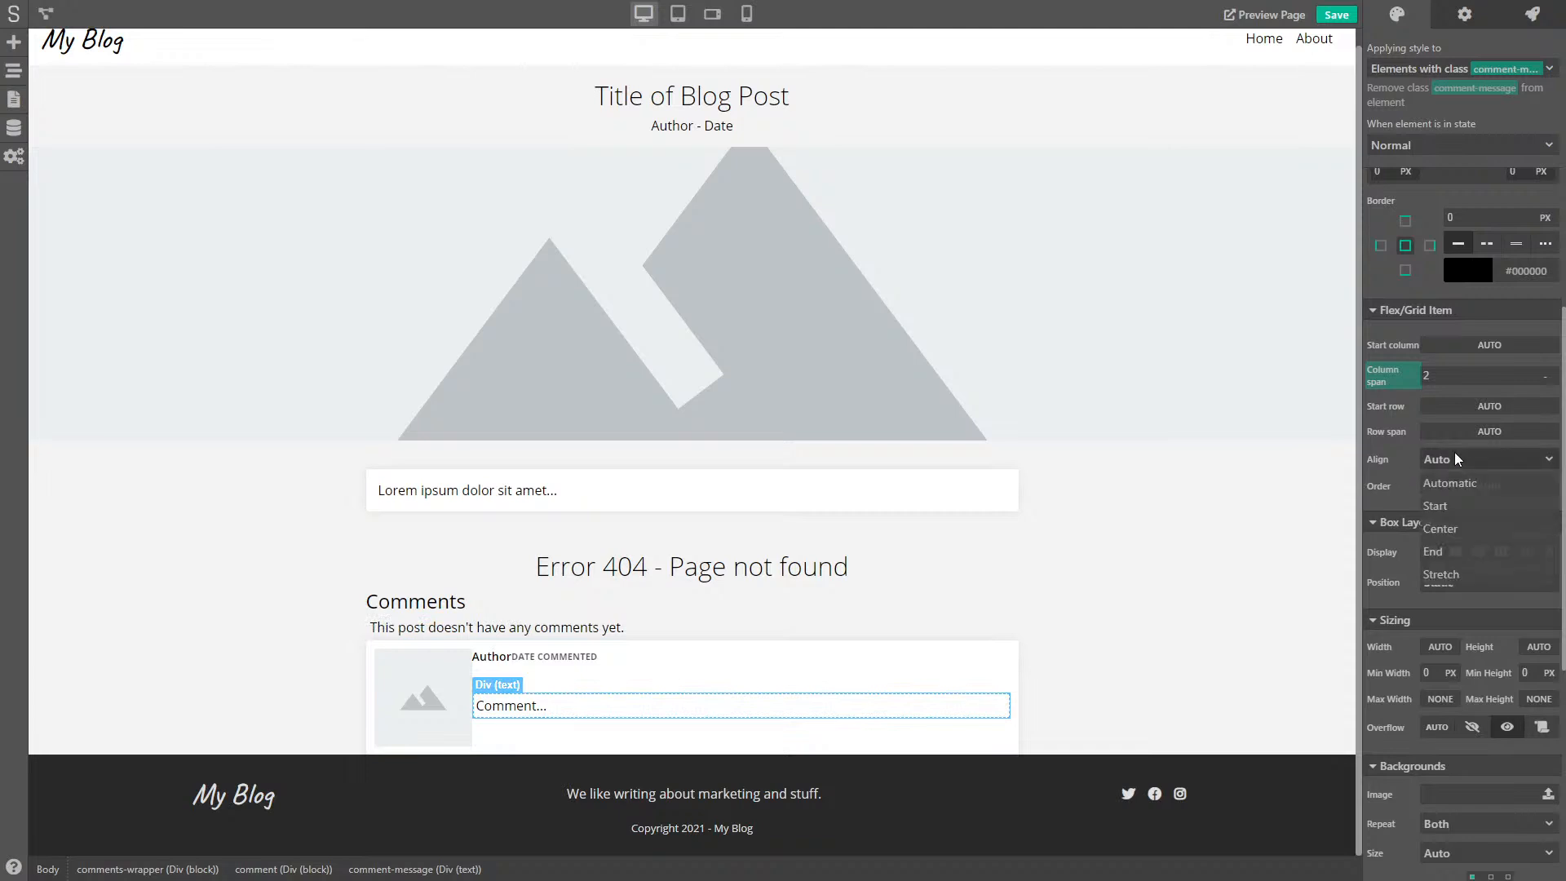
click(1473, 576)
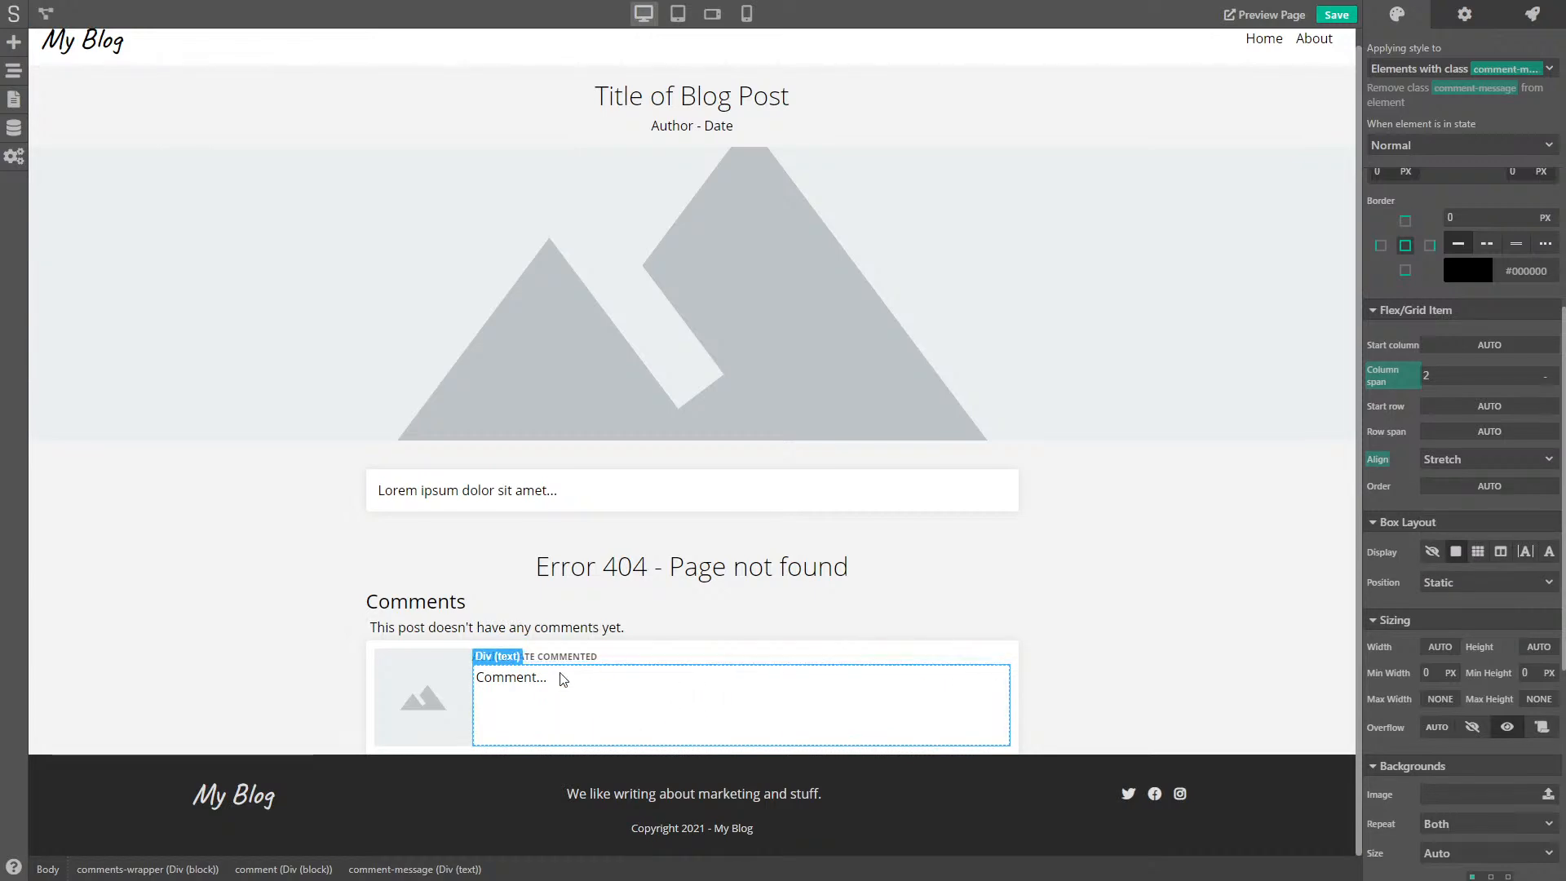
click(643, 659)
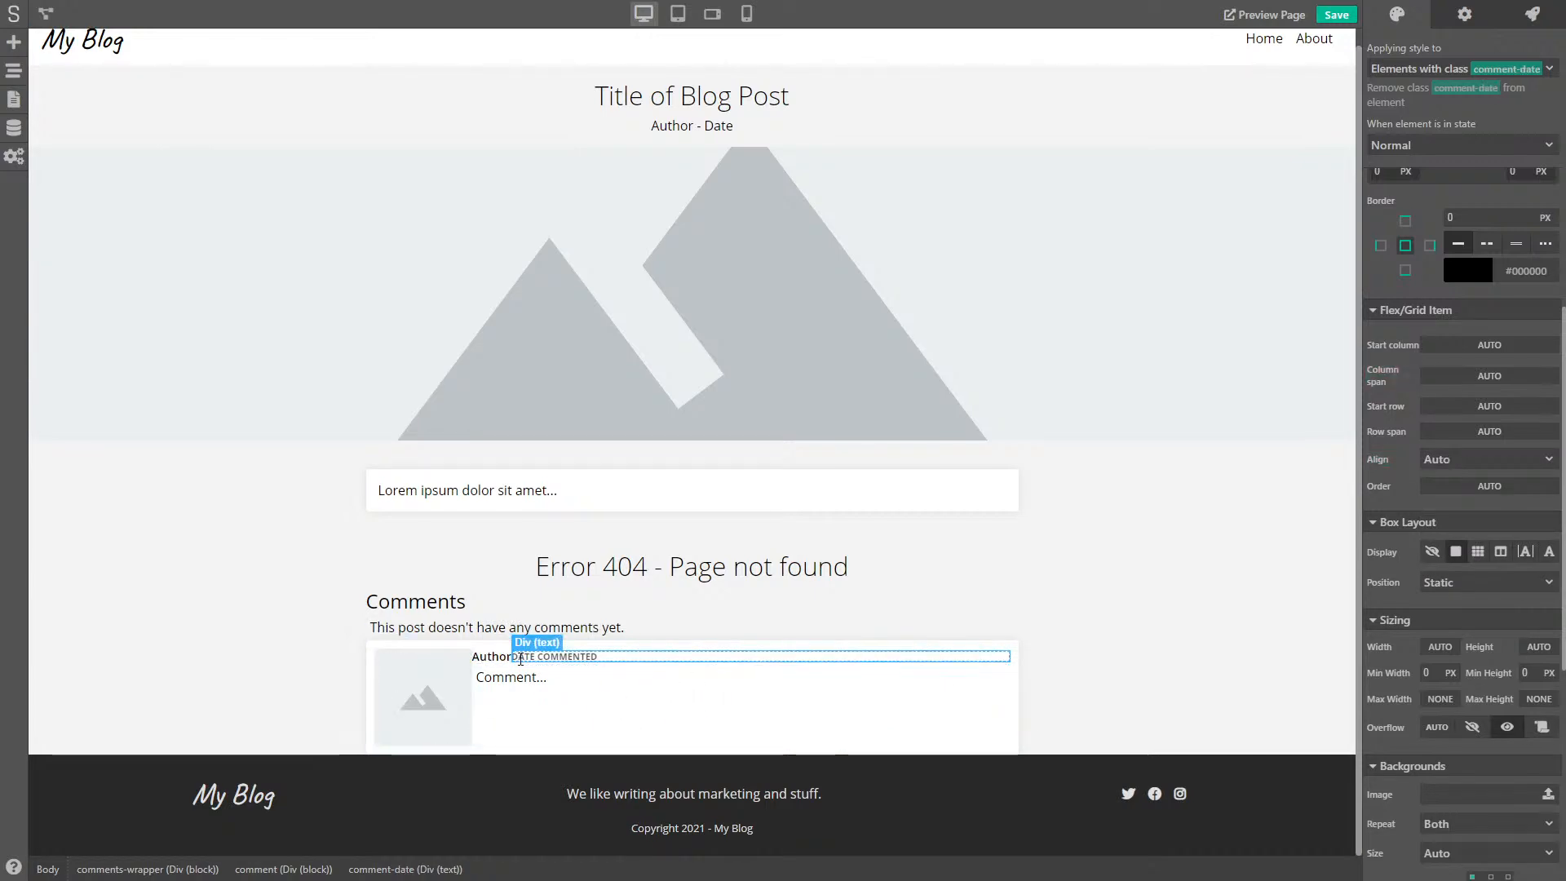
click(424, 644)
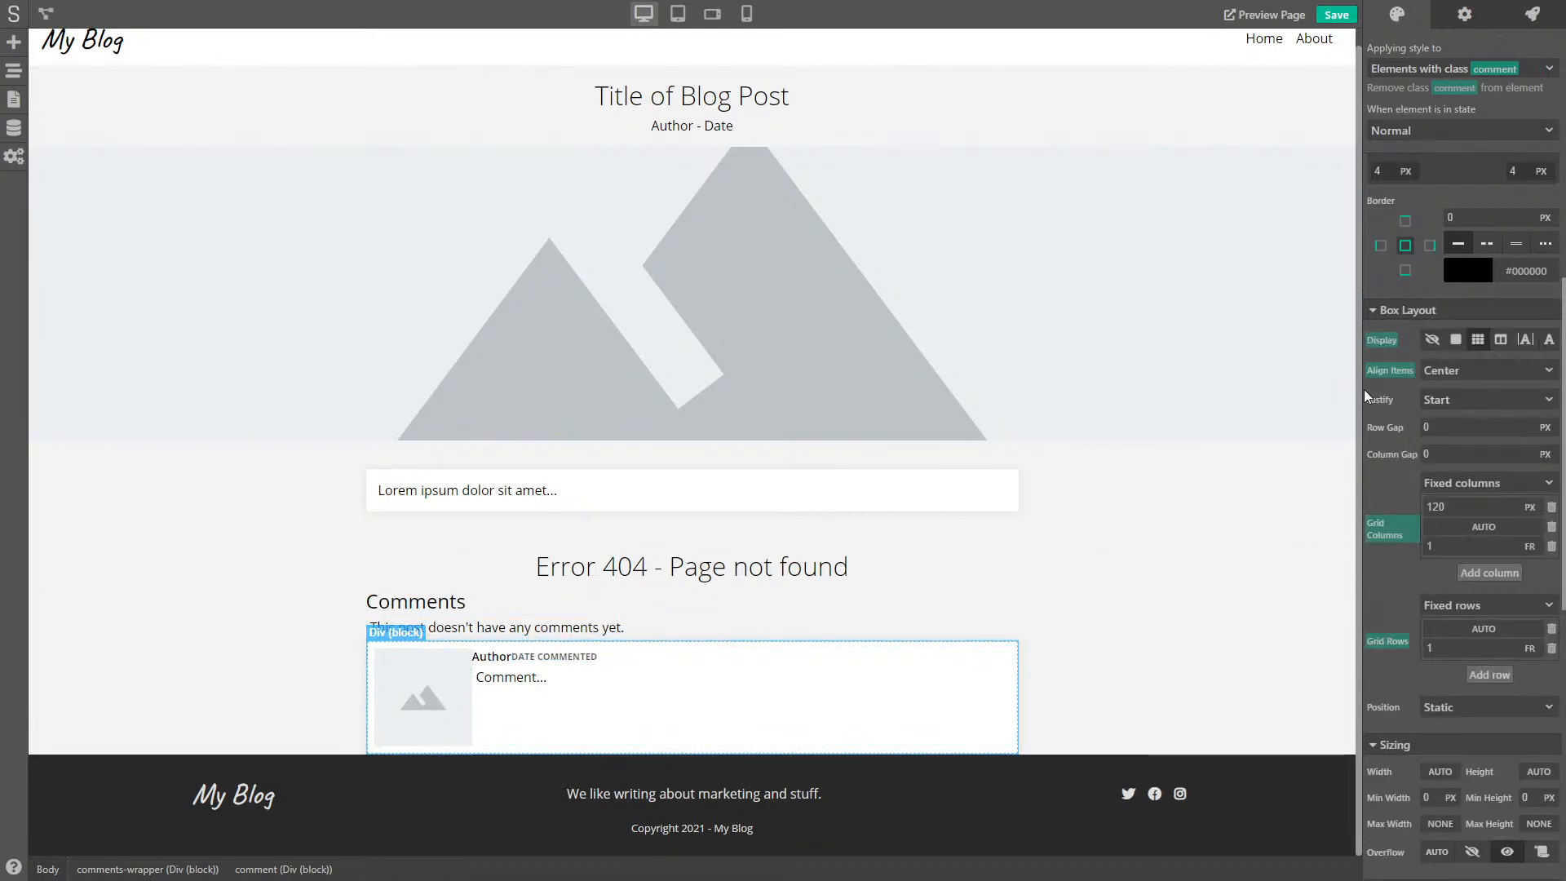
- Set the comment card's column gap to 15 and row gap to 10
drag(1450, 461, 1410, 461)
text(15)
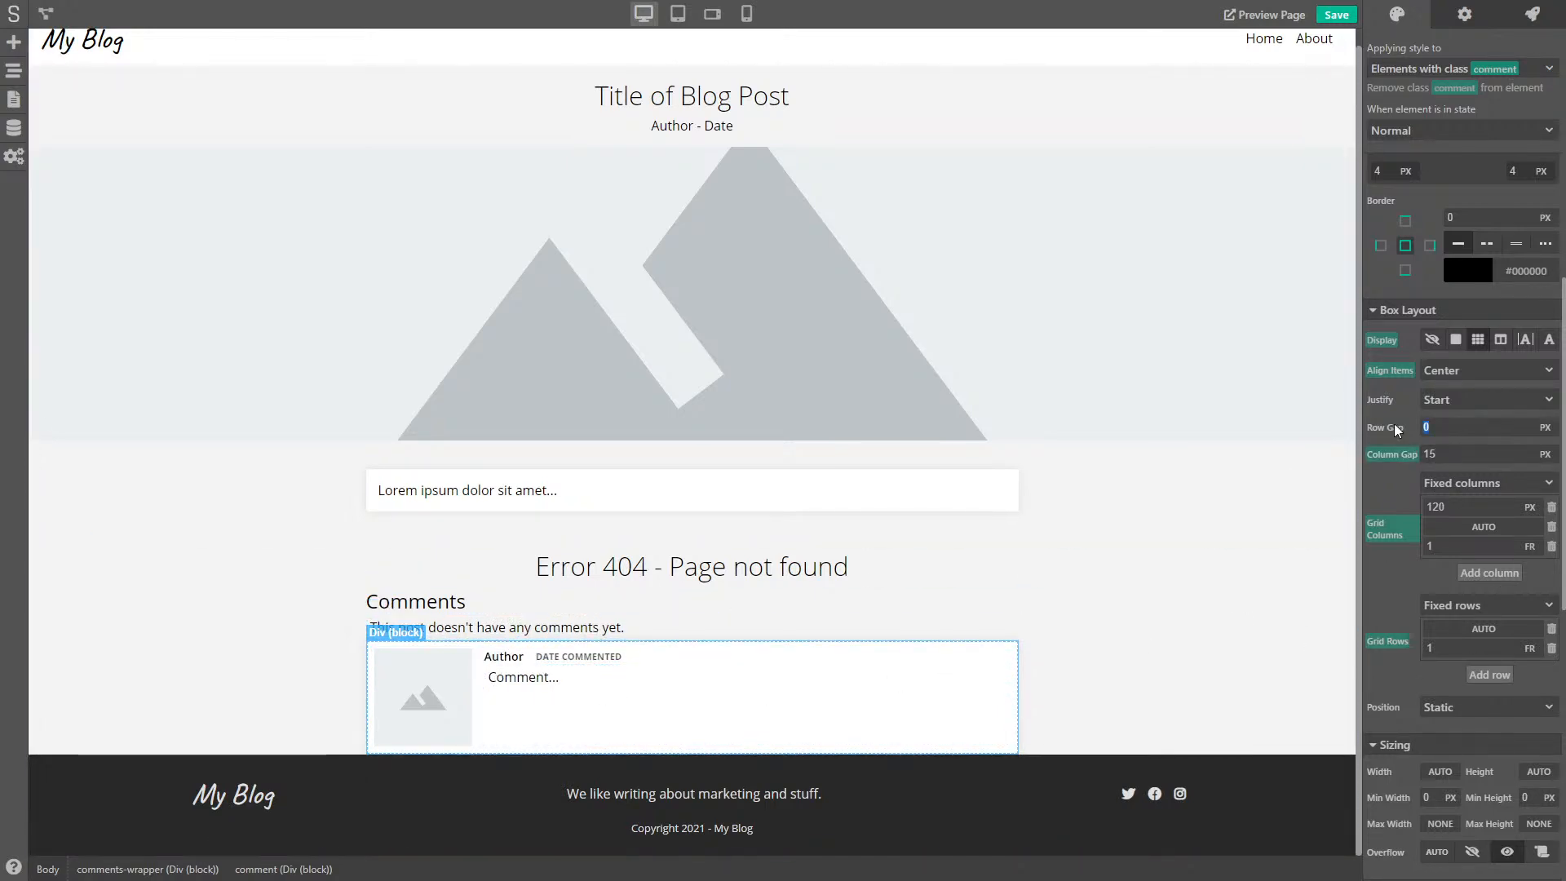
text(1)
key(Return)
- Reset the comment message's inner margin to remove its padding
click(575, 706)
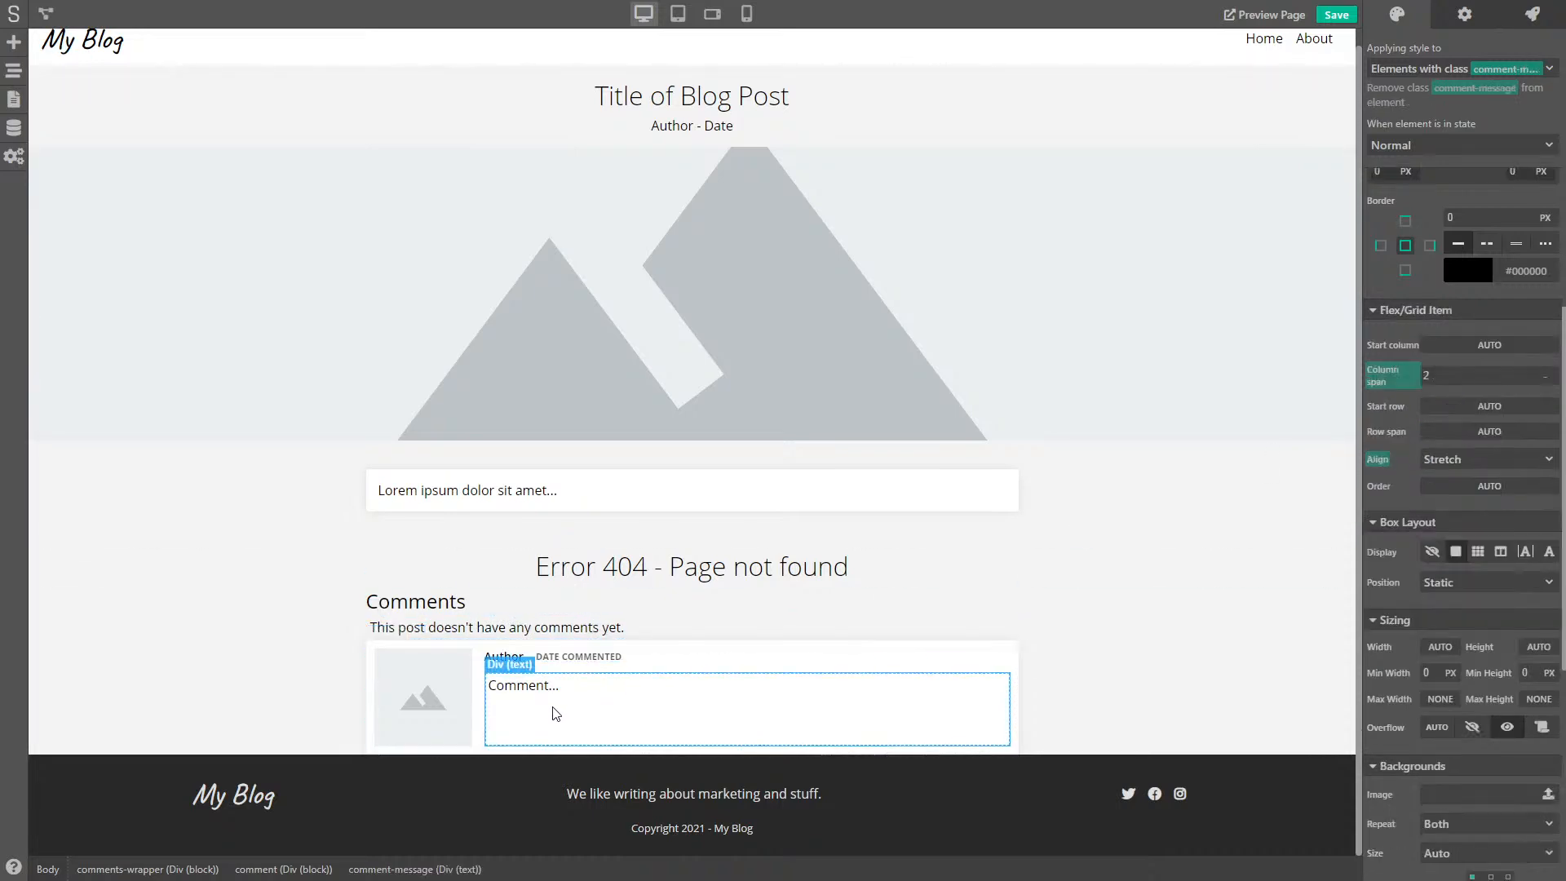
scroll(1434, 331, up, 3)
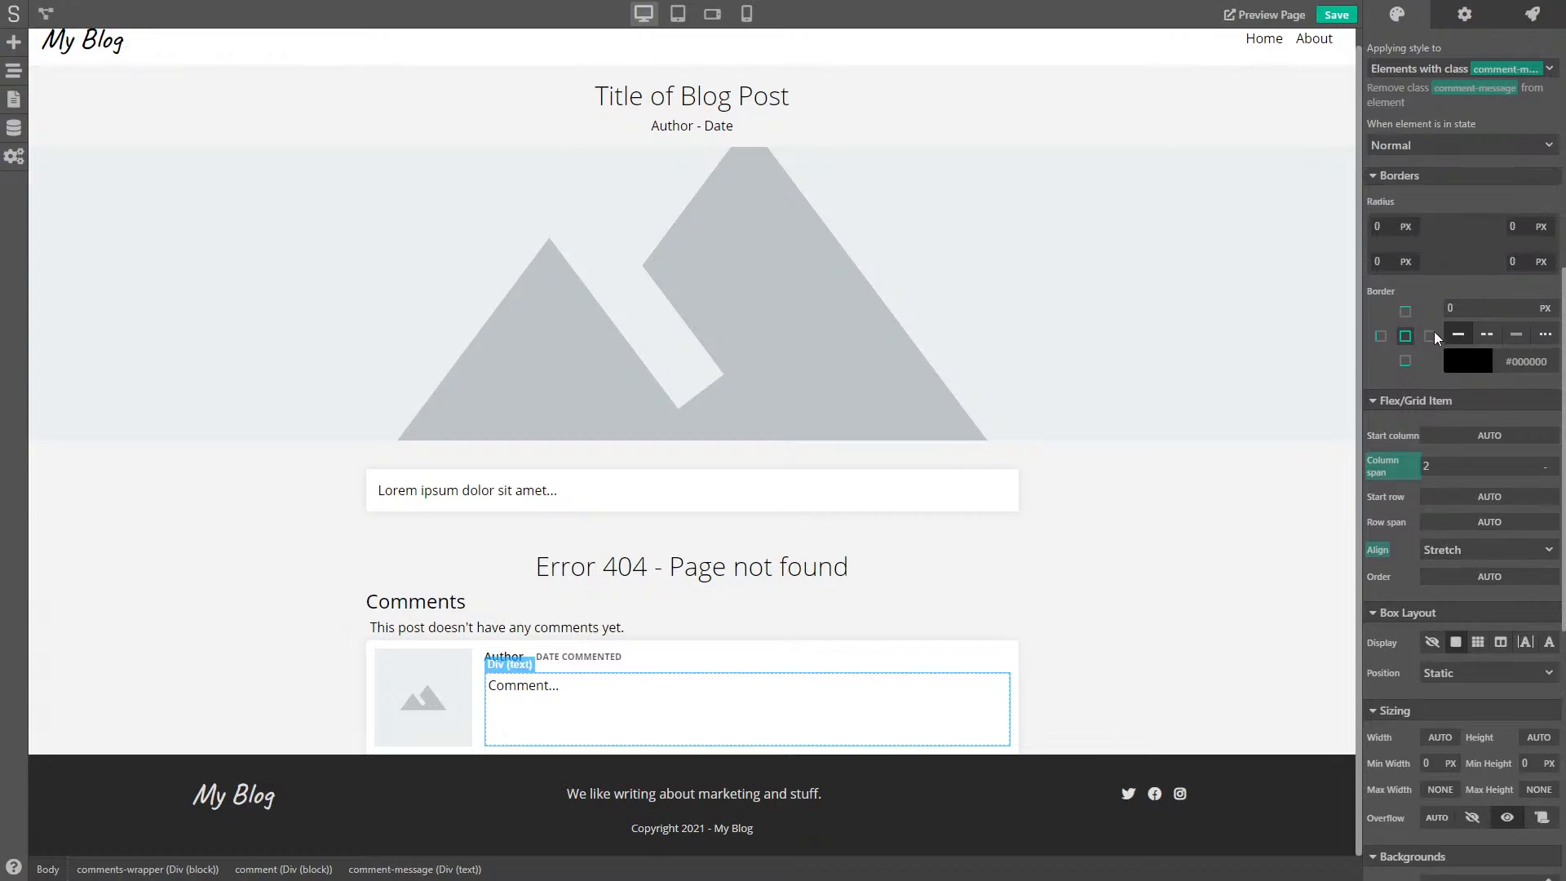
click(1401, 228)
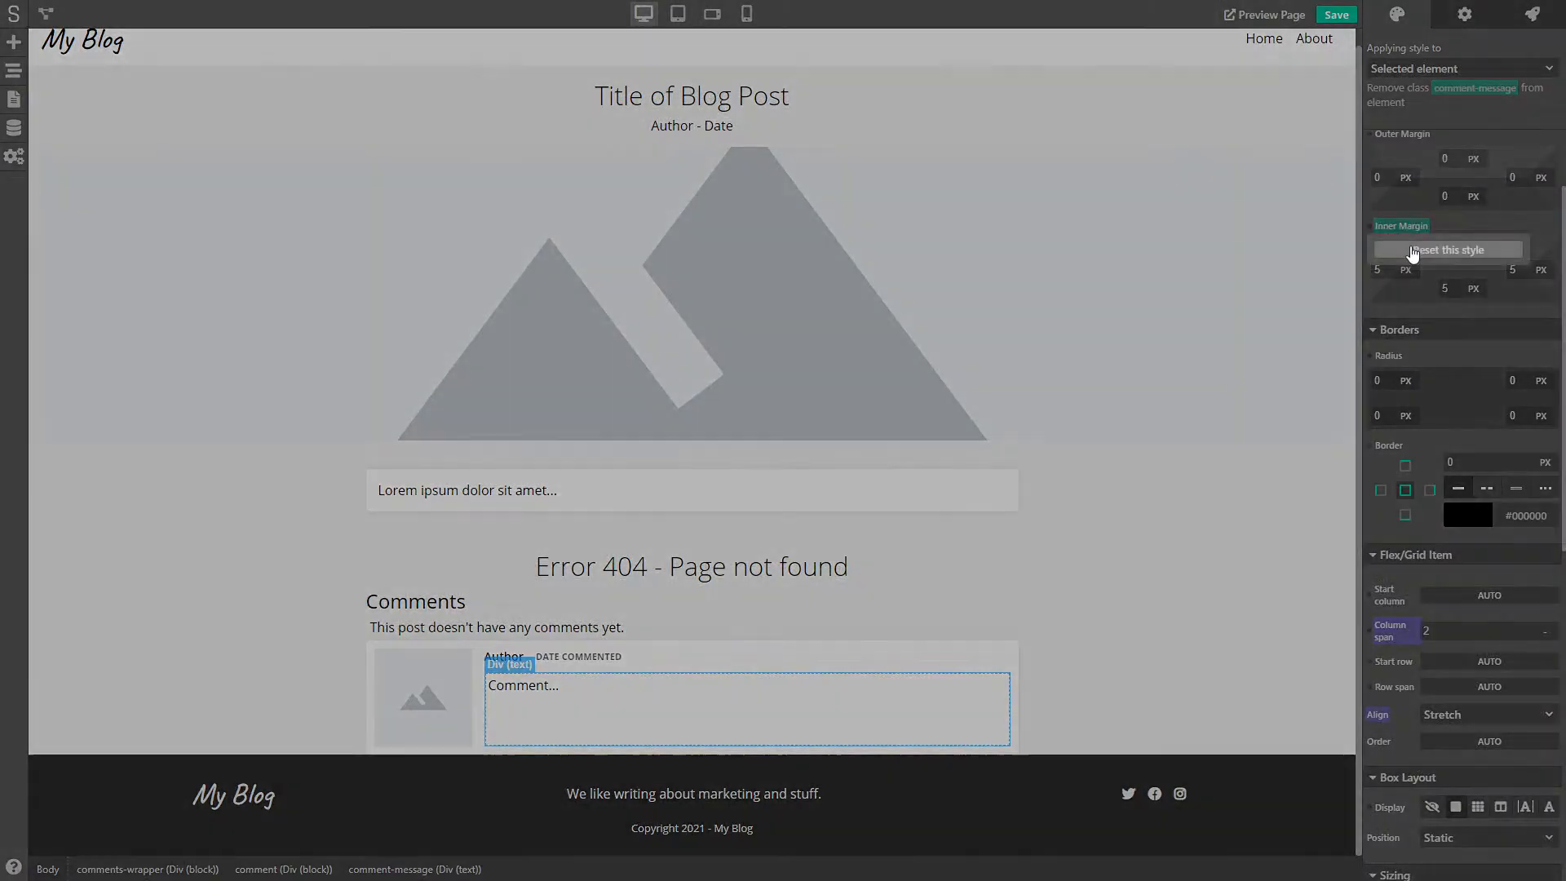
click(1413, 251)
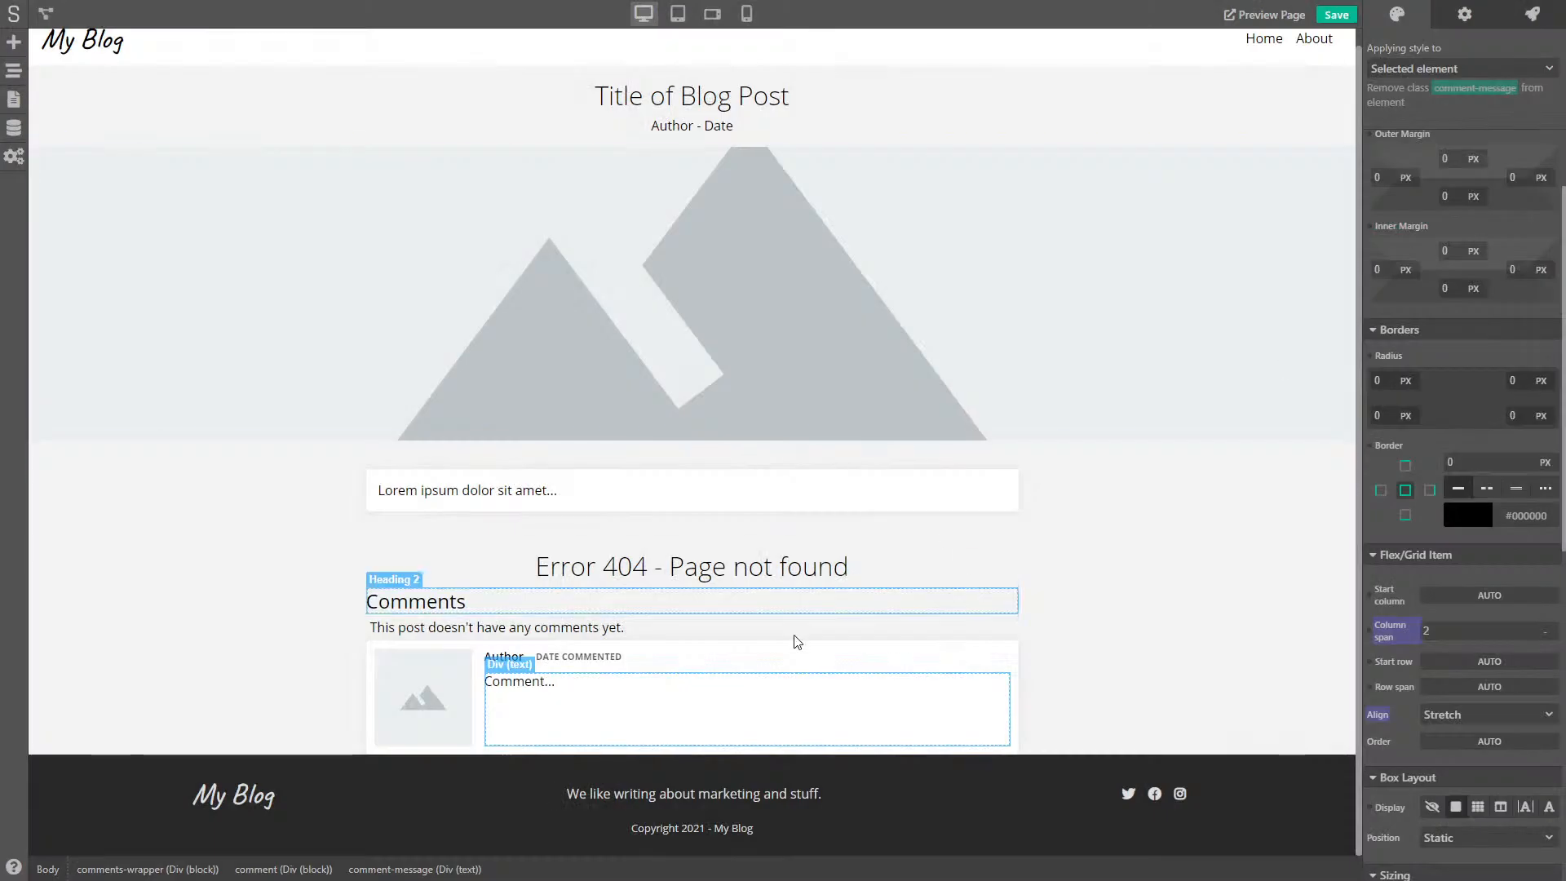
- Give the comment card 15 px top and bottom outer margins
click(427, 645)
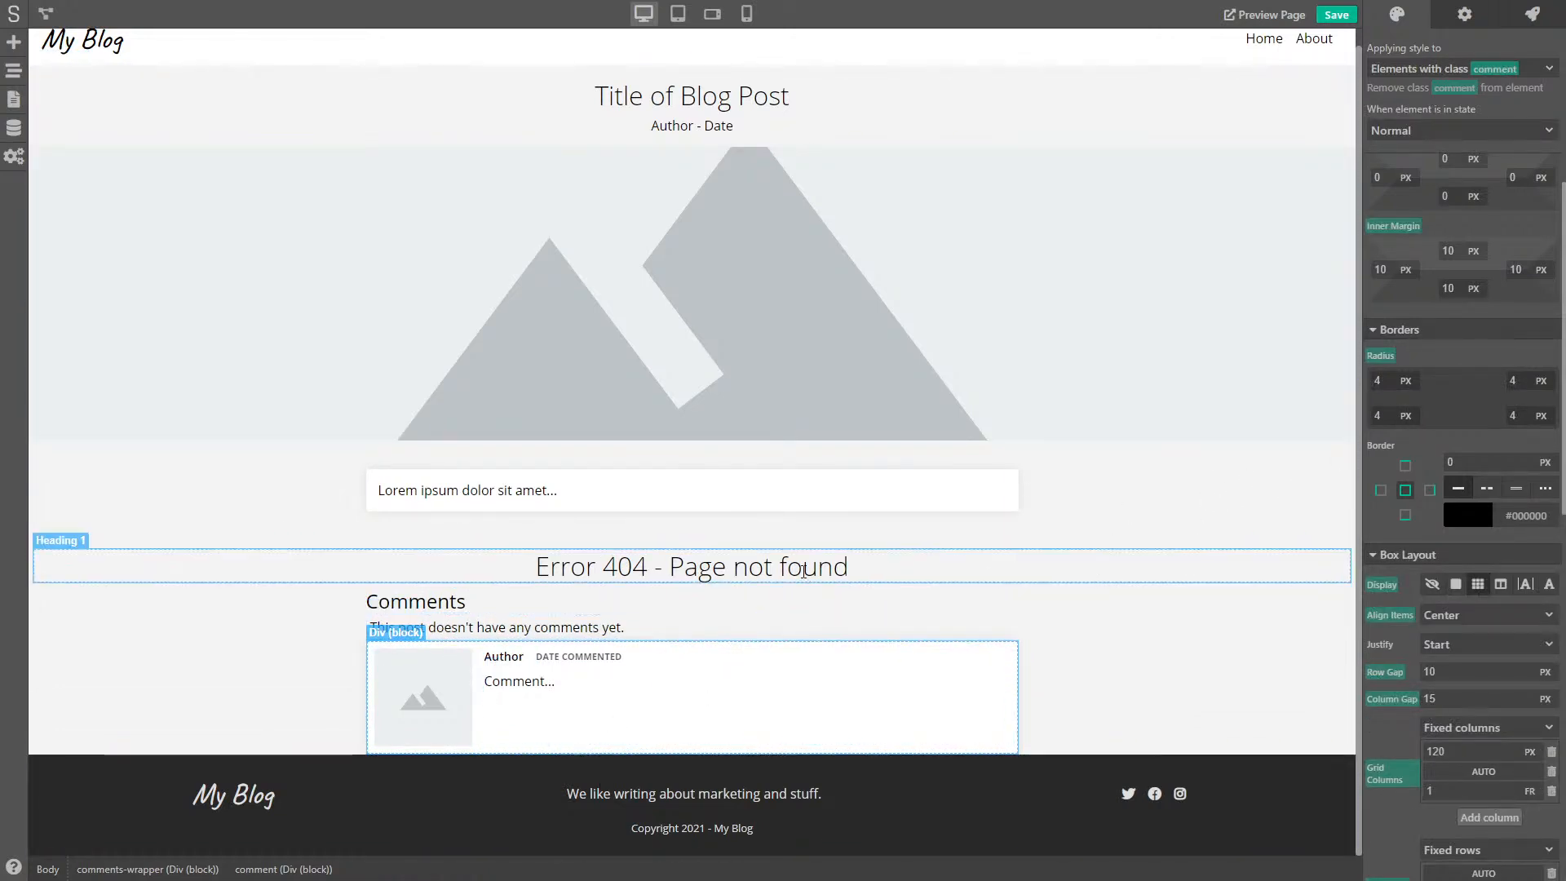
scroll(1460, 408, up, 3)
drag(1436, 403, 1381, 403)
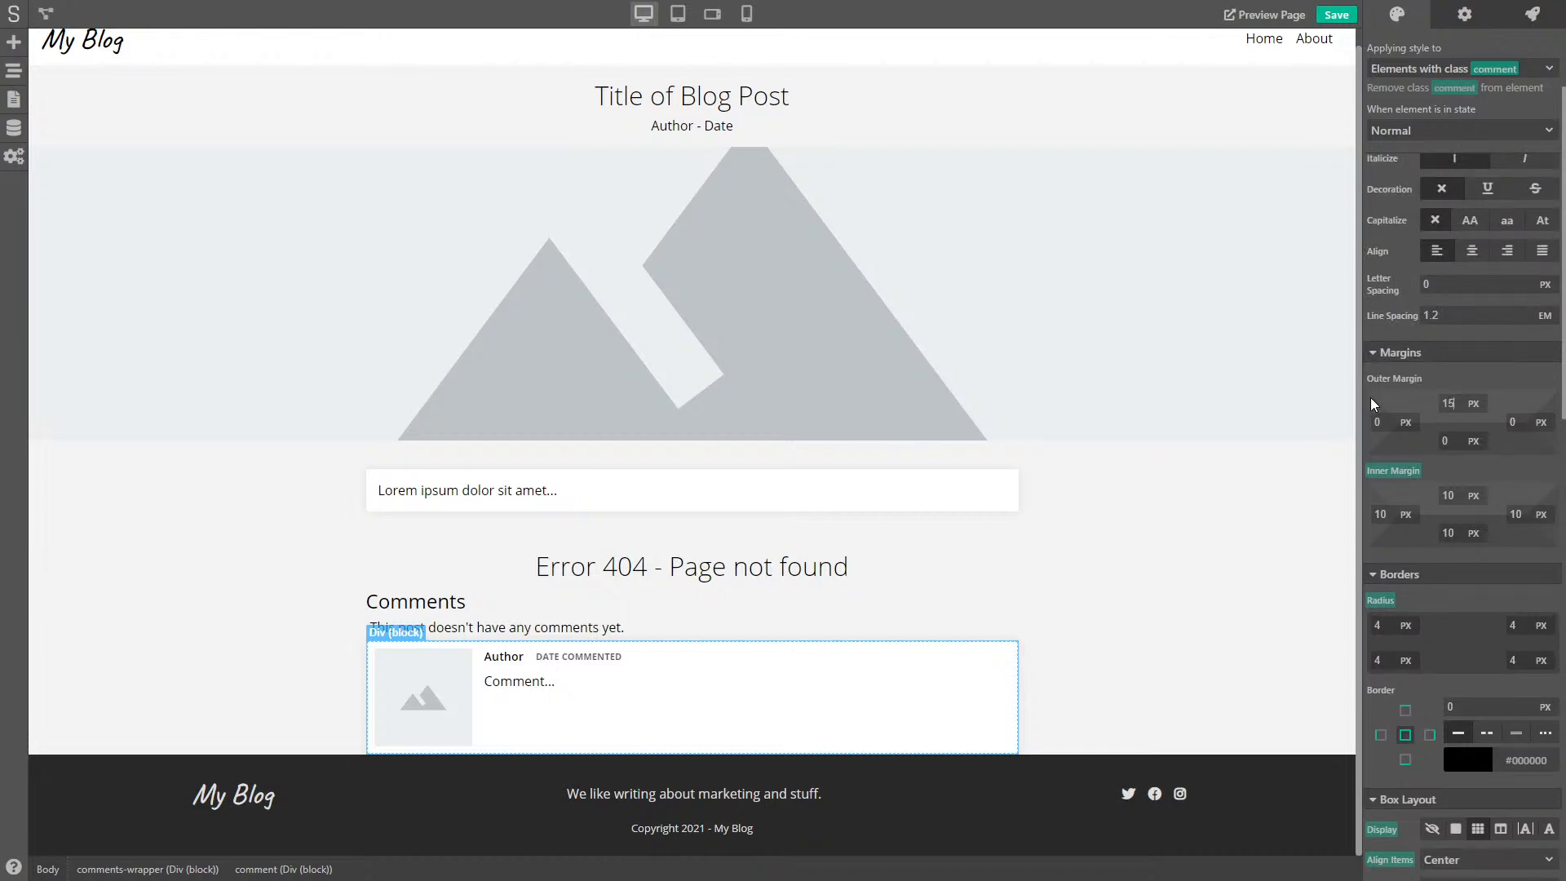
text(15)
key(Tab)
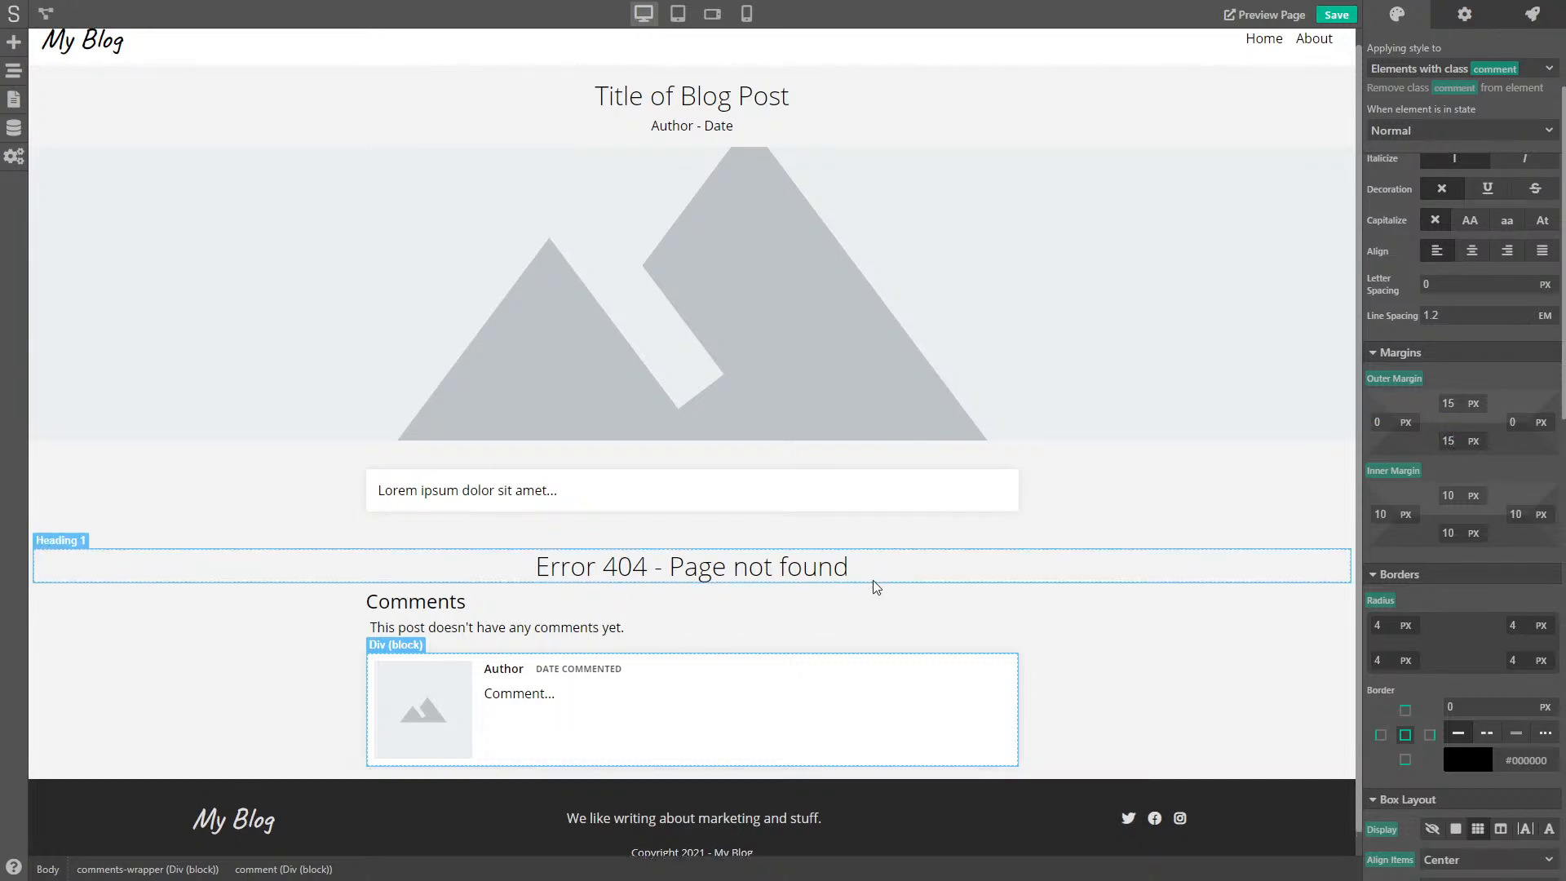
- Centre-align the no-comments message text
click(717, 628)
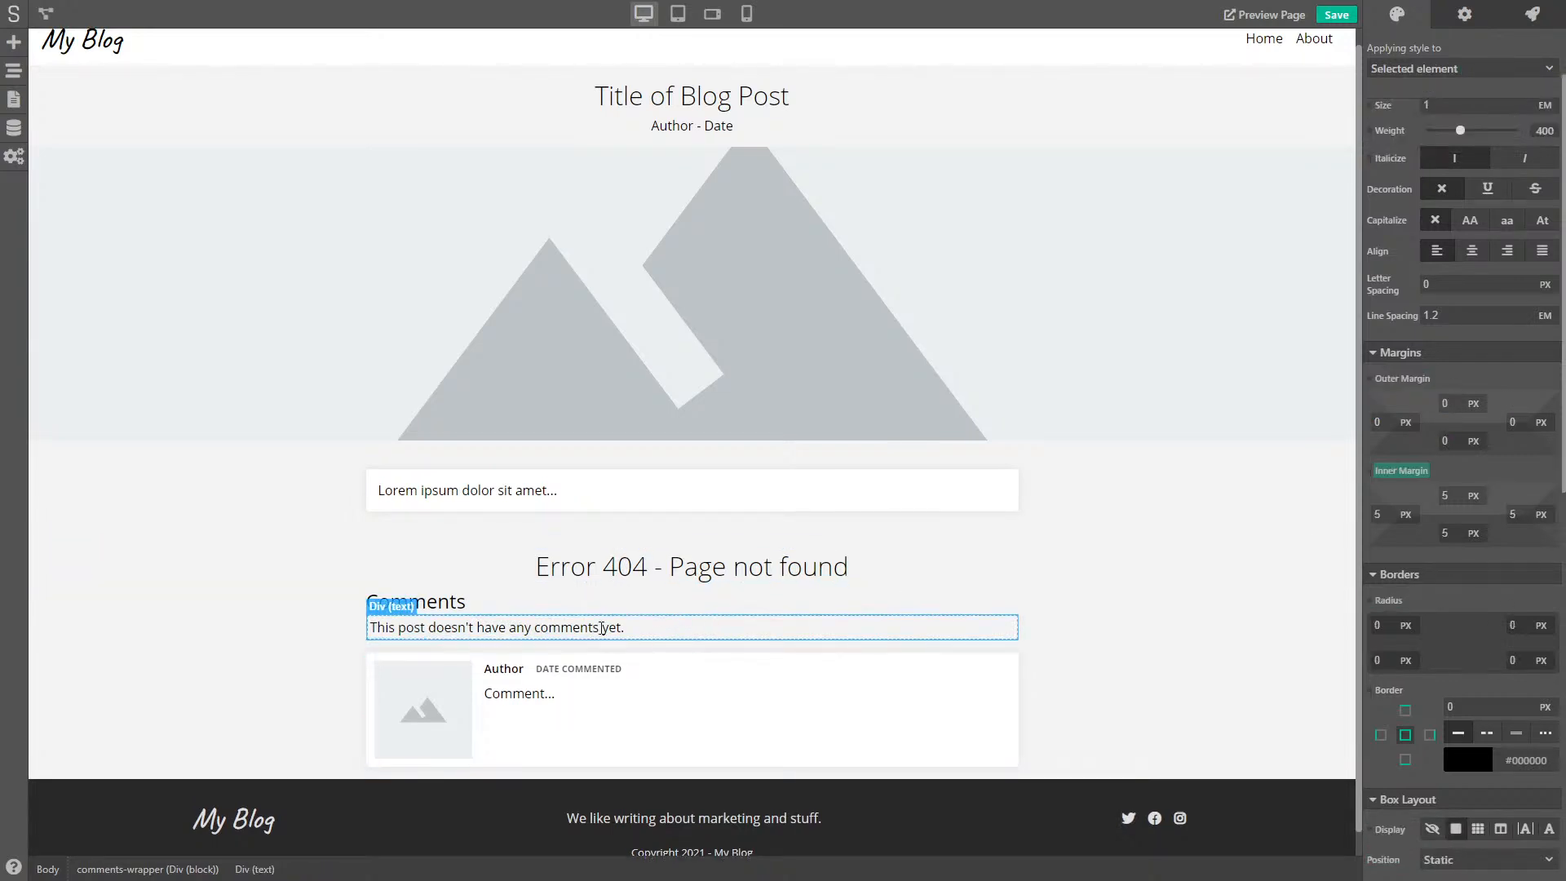
scroll(1486, 372, up, 2)
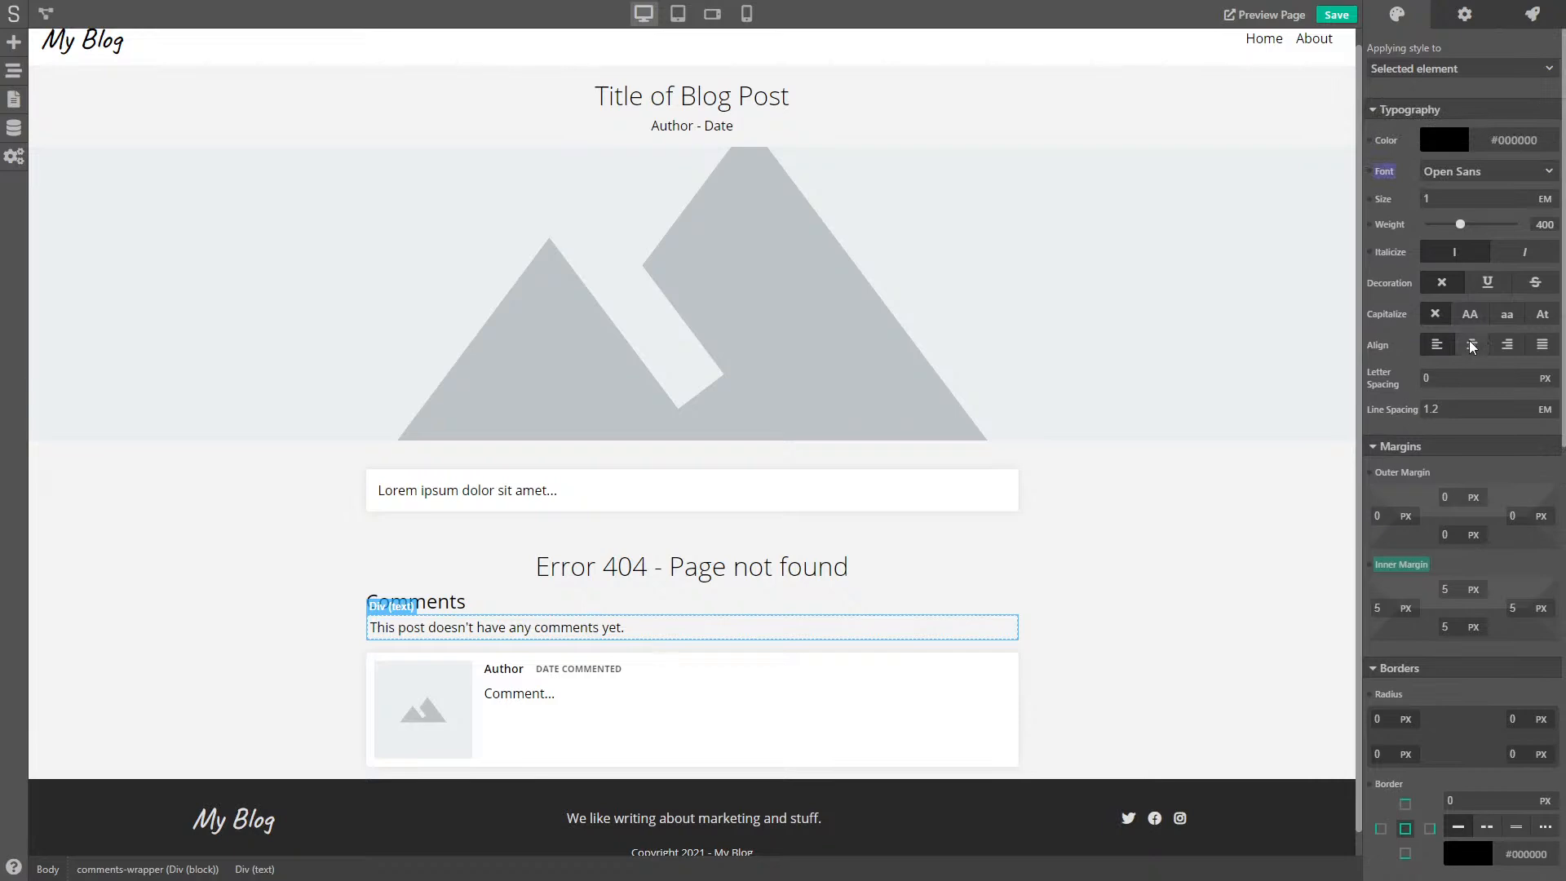
click(1473, 343)
- Give the no-comments message 10 px top and bottom padding
scroll(1460, 448, down, 1)
scroll(1456, 489, up, 1)
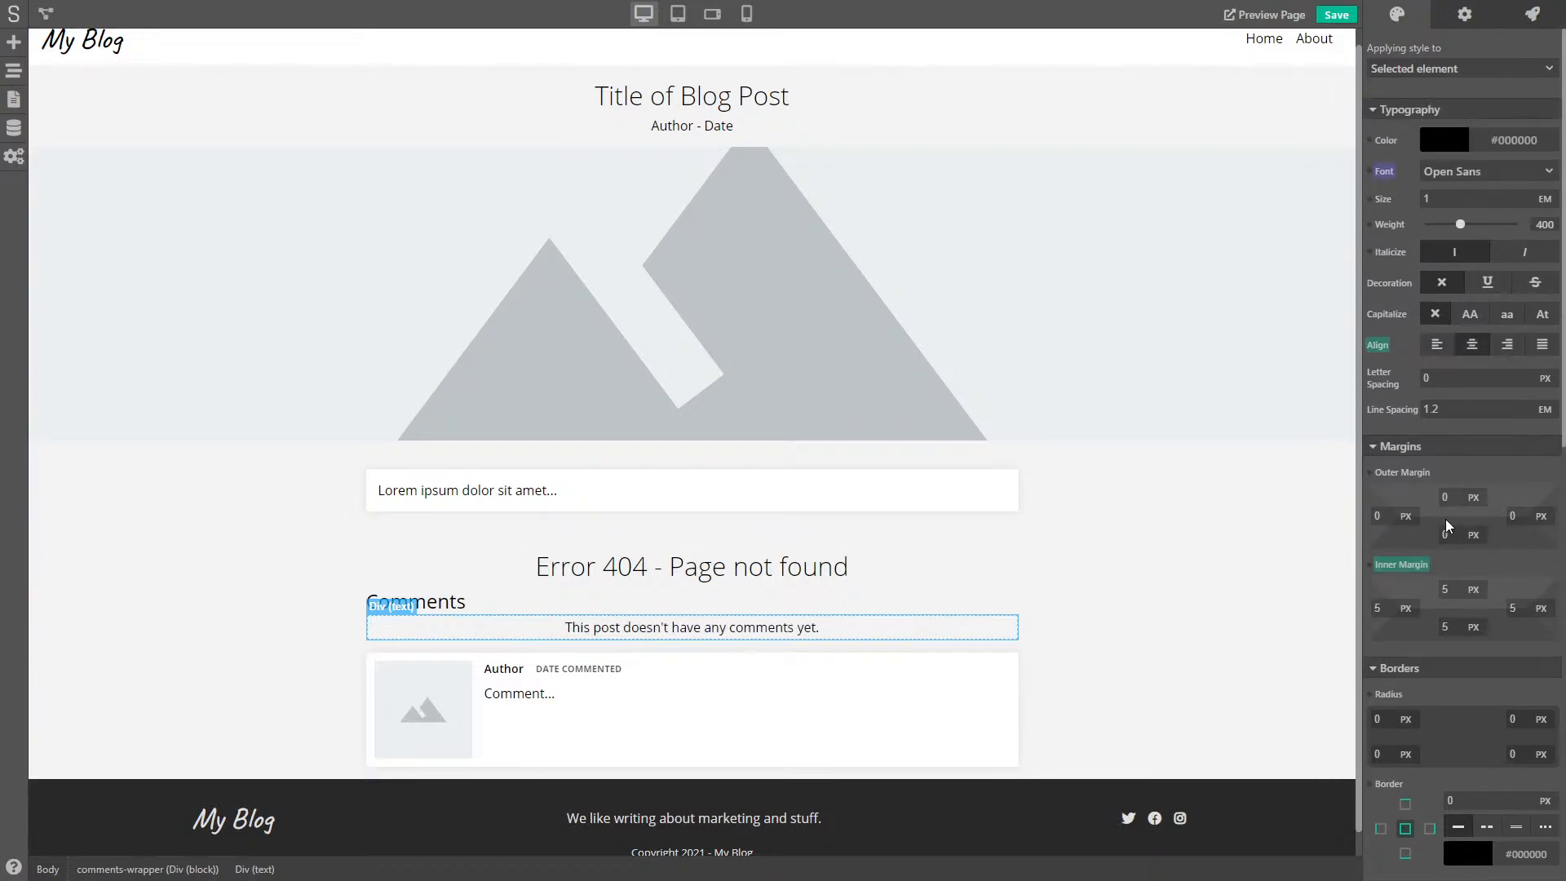
click(1428, 596)
text(10)
key(Tab)
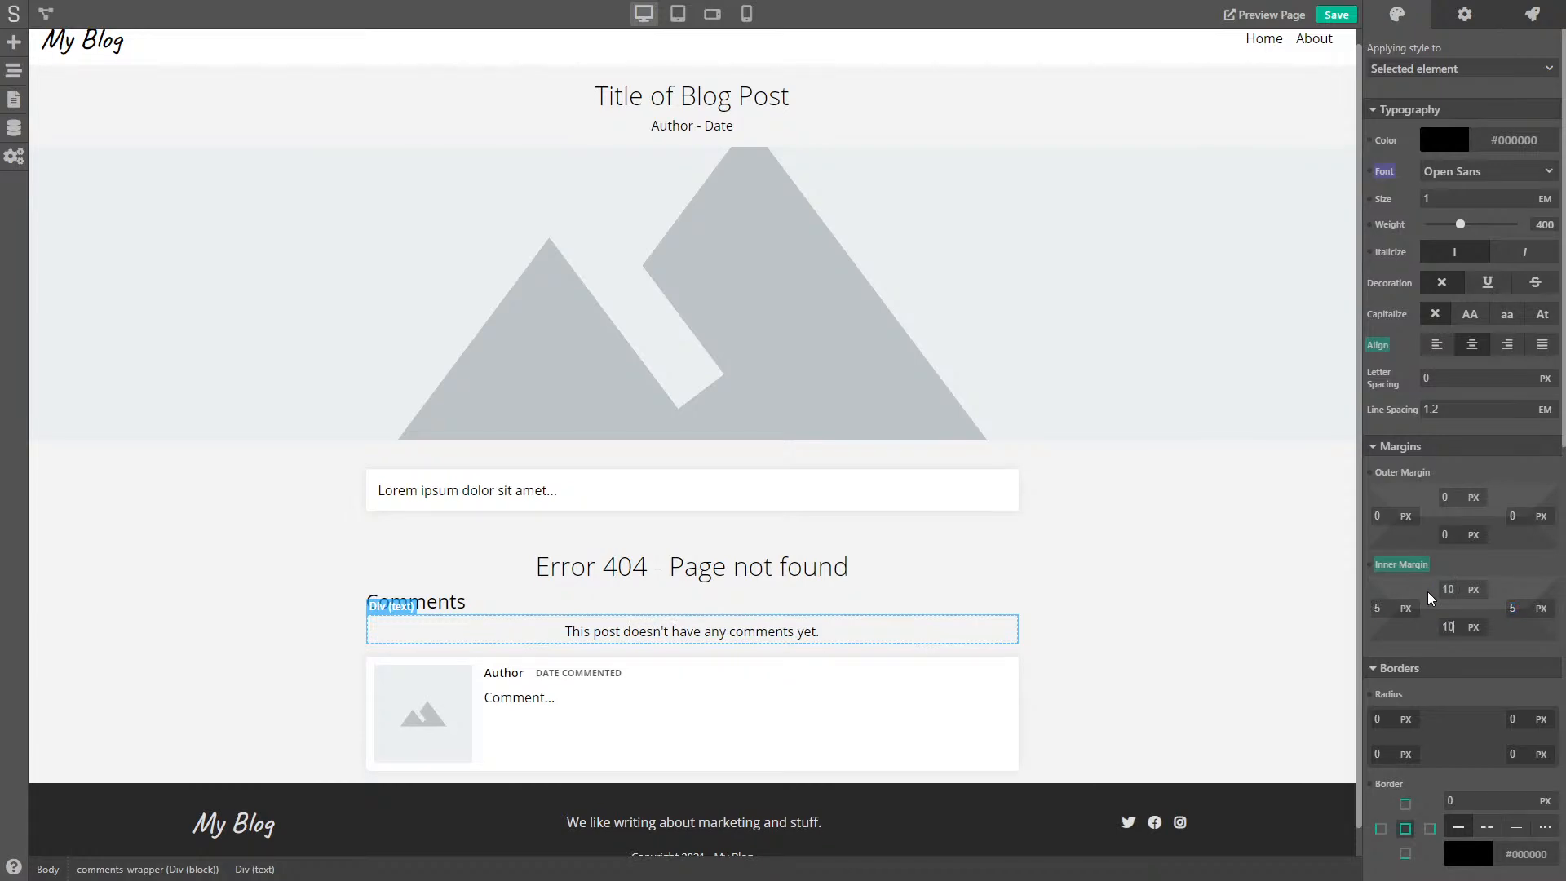
click(1064, 591)
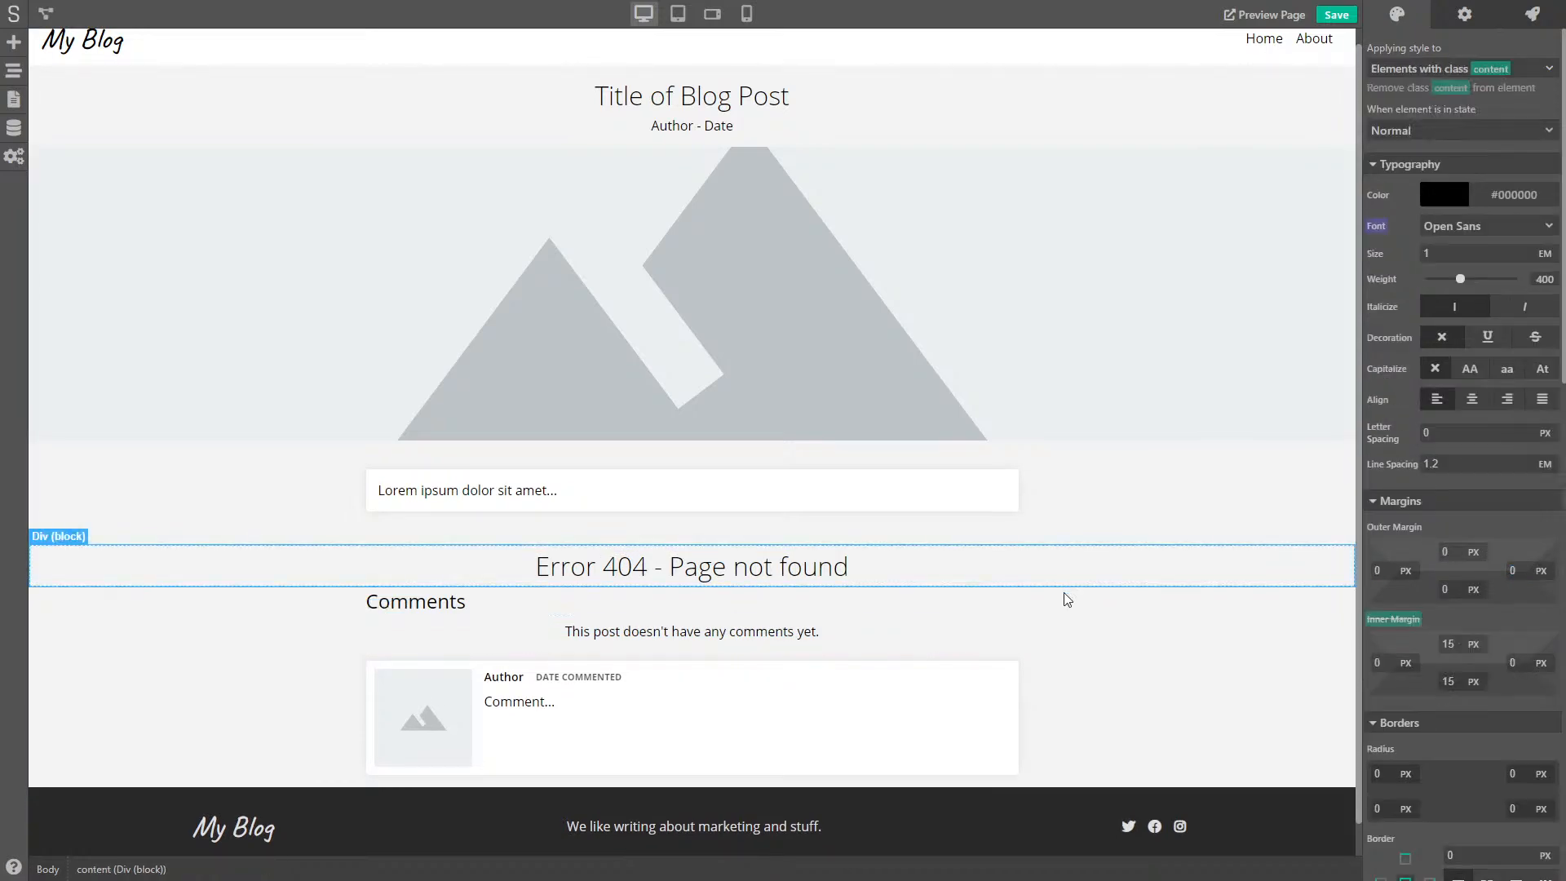
click(1074, 655)
scroll(1075, 655, down, 1)
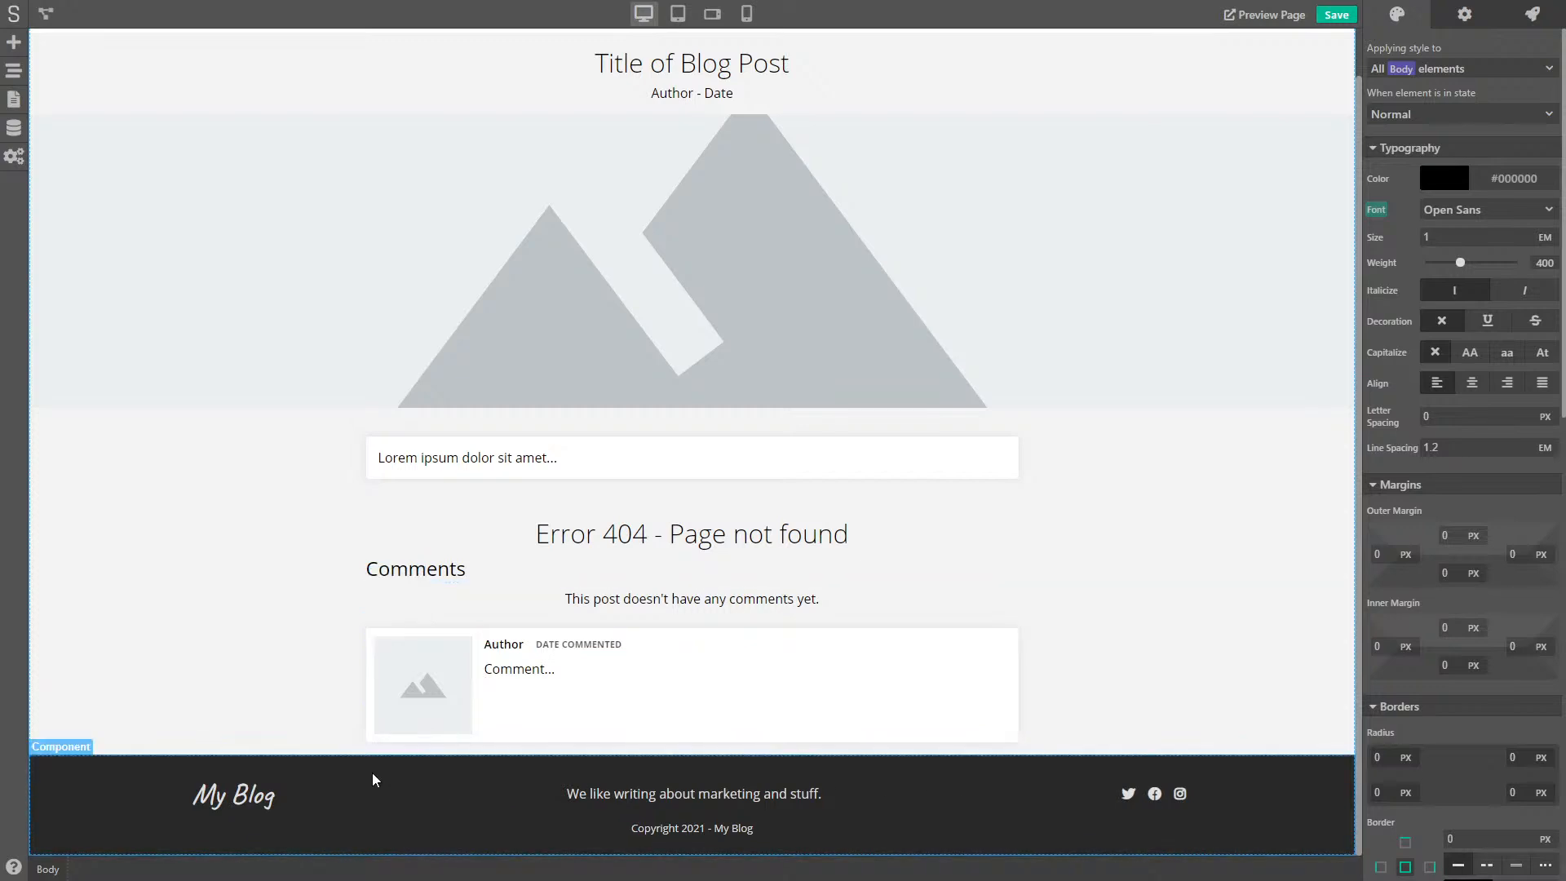
- Add an Entry Creator form to the page below the comments
click(13, 42)
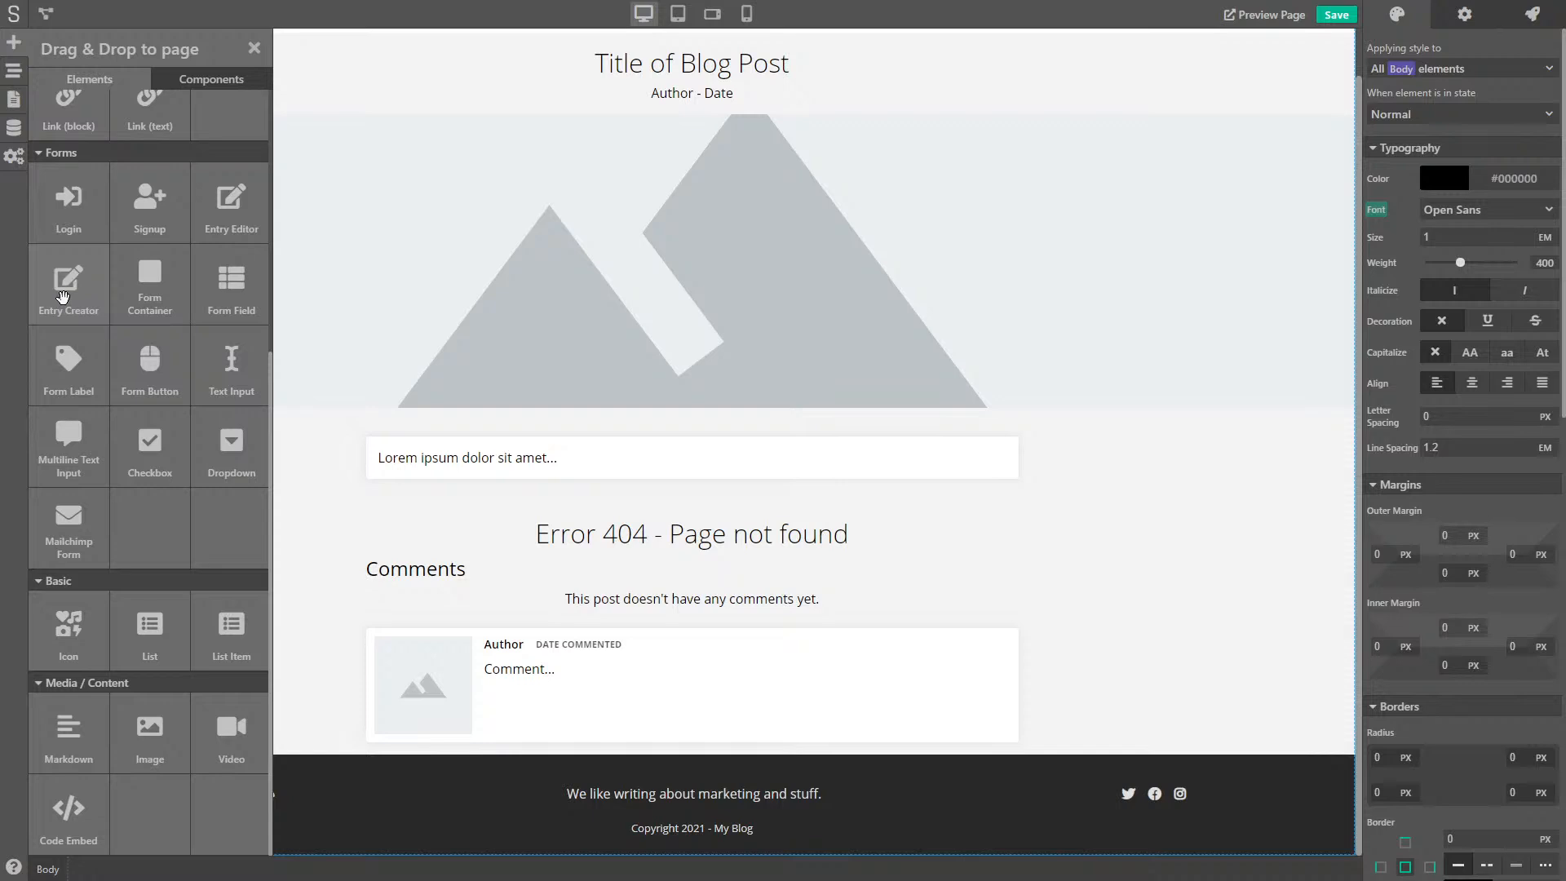
drag(63, 296, 614, 746)
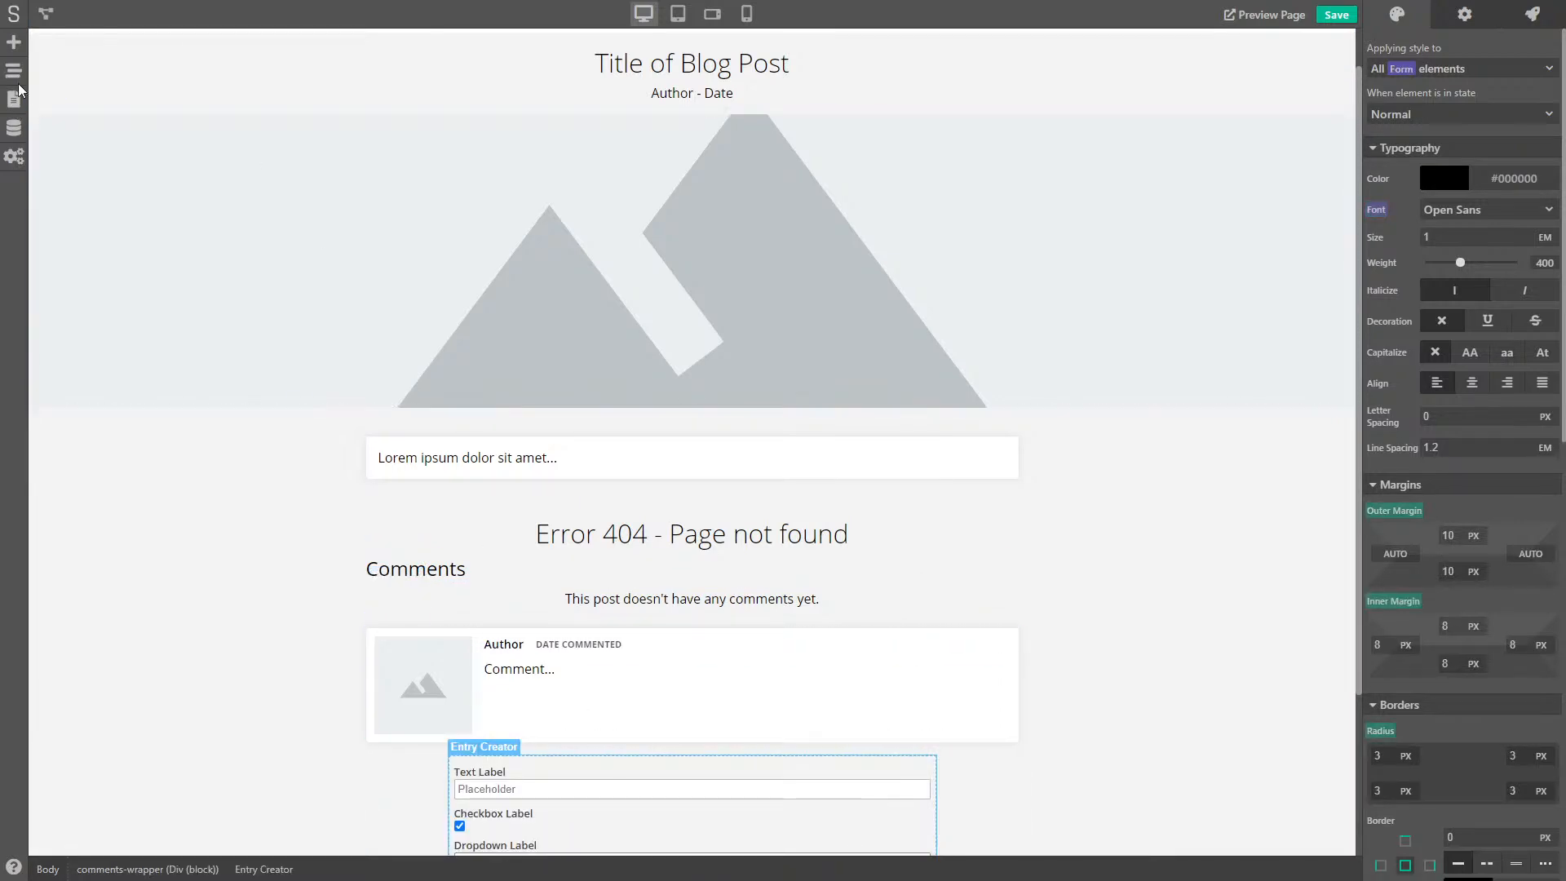
scroll(326, 530, down, 1)
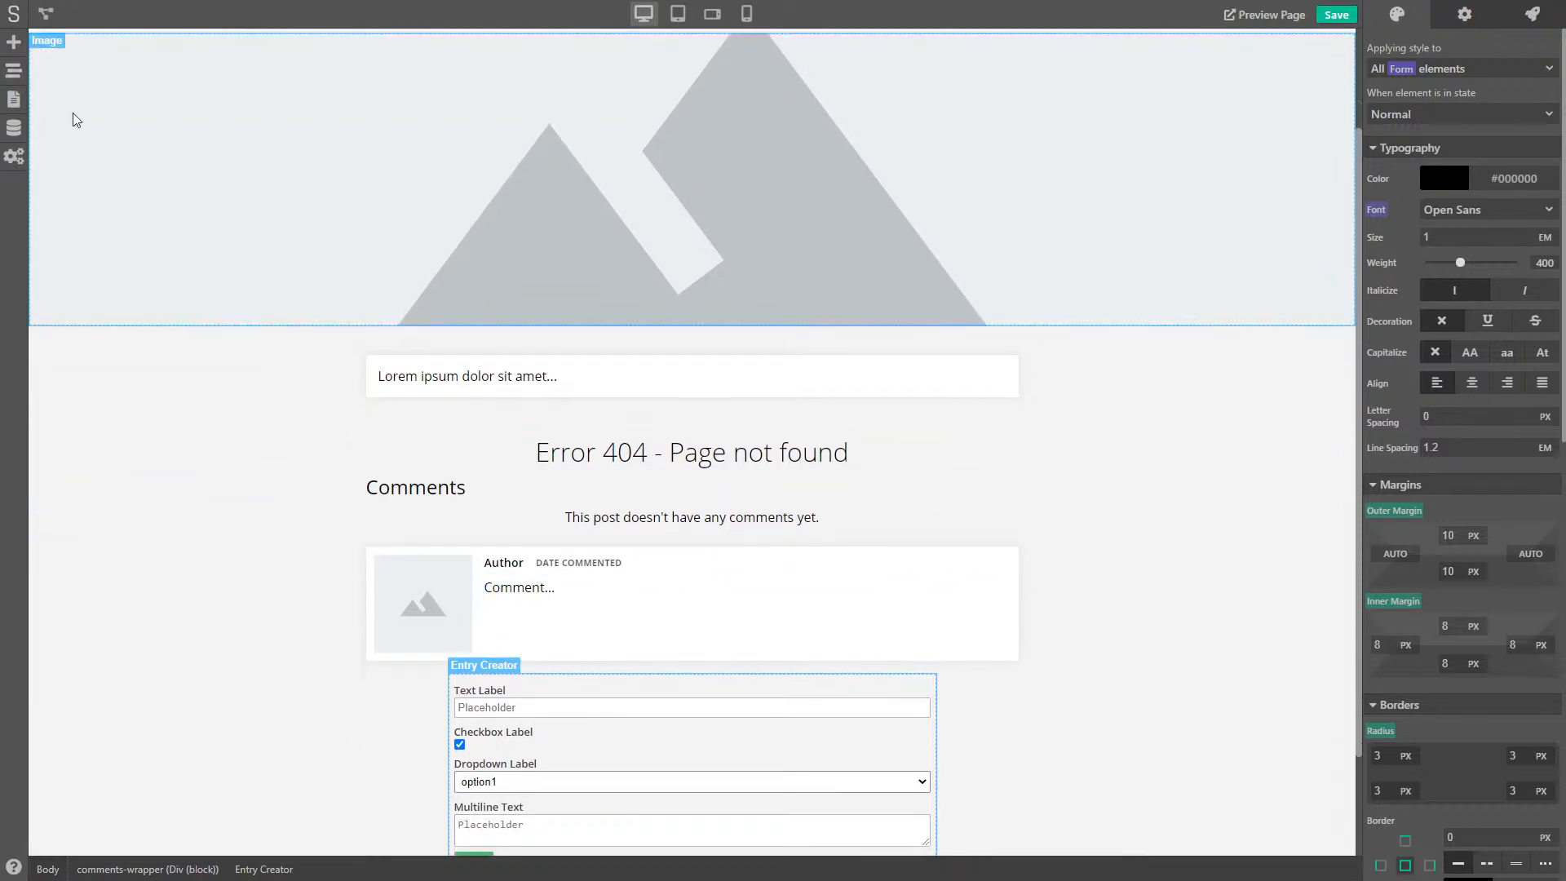
- In the Page Navigator, move Entry Creator out of comments-wrapper to sit above Footer
click(14, 71)
drag(140, 419, 80, 425)
click(68, 312)
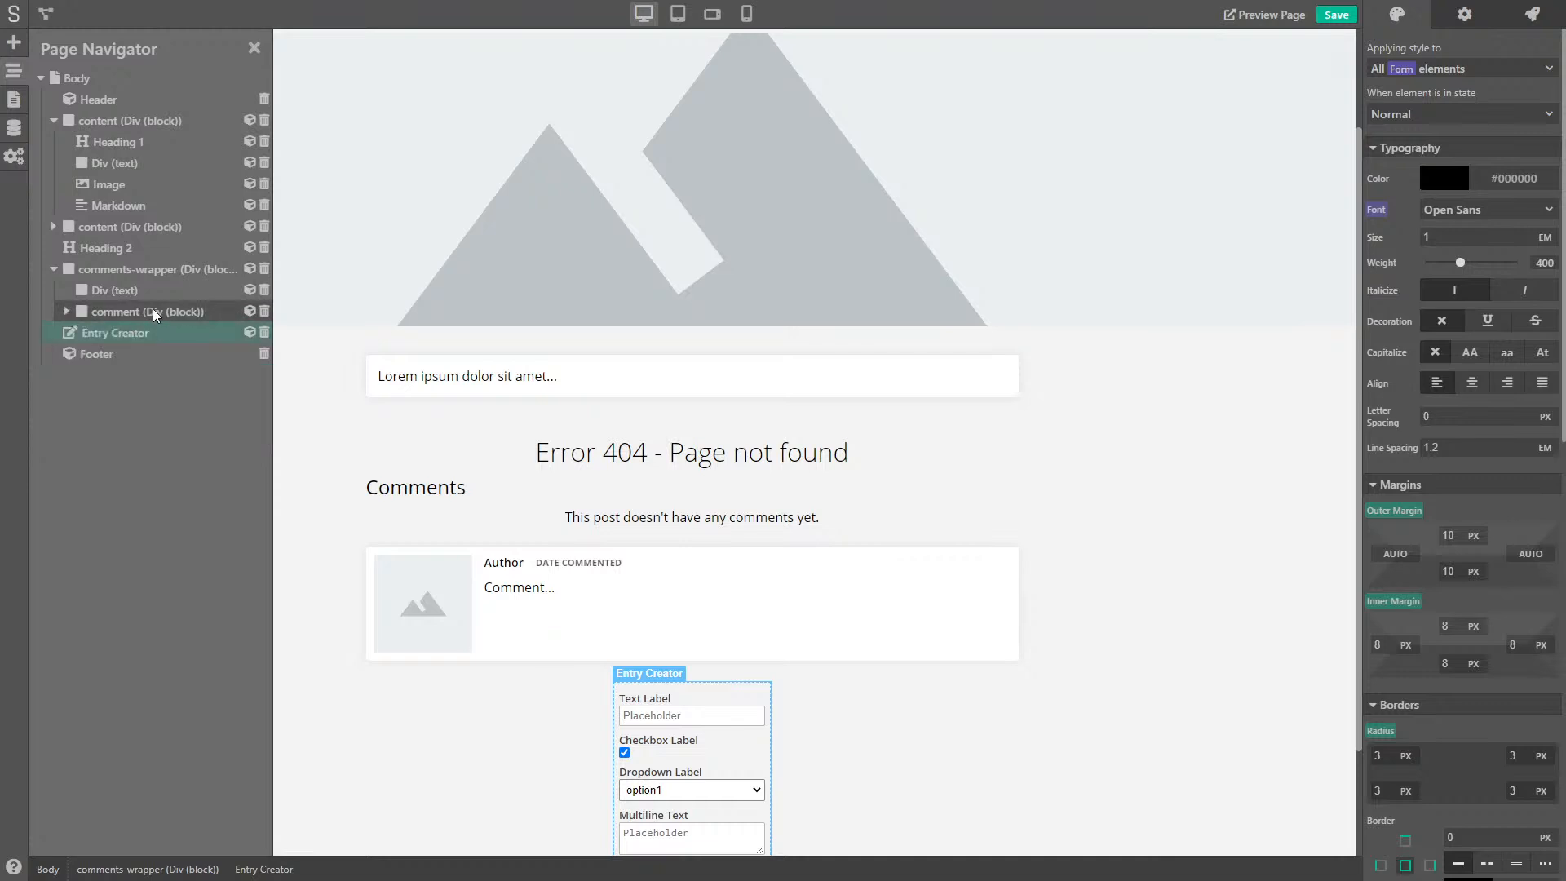
mouse_move(79, 339)
mouse_down()
mouse_move(73, 361)
mouse_move(36, 334)
mouse_move(122, 331)
mouse_move(51, 352)
mouse_move(70, 353)
mouse_move(59, 343)
mouse_up()
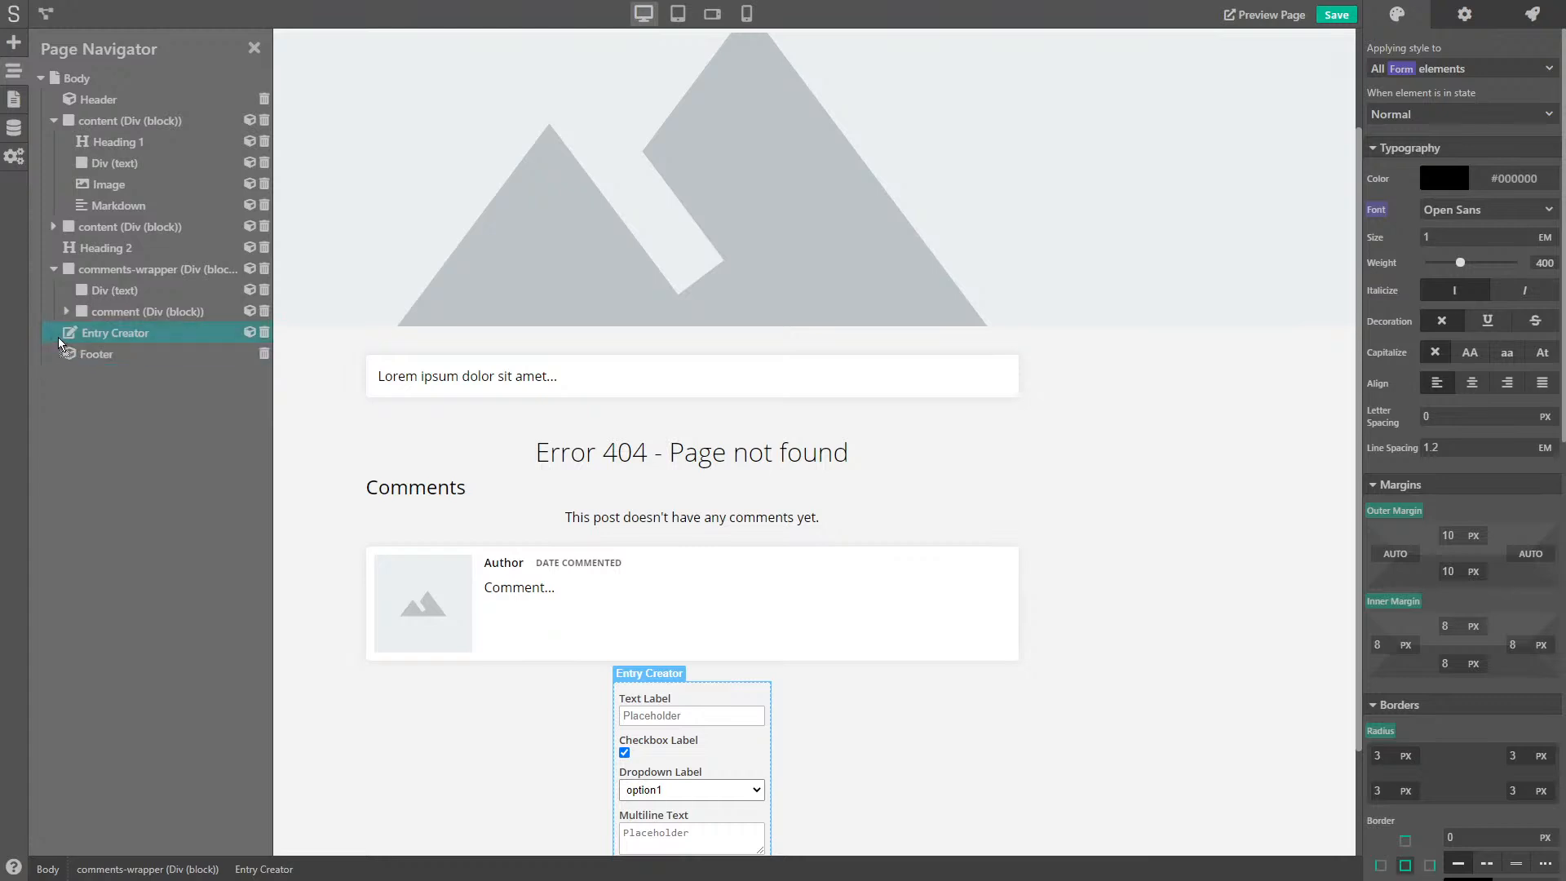
click(54, 270)
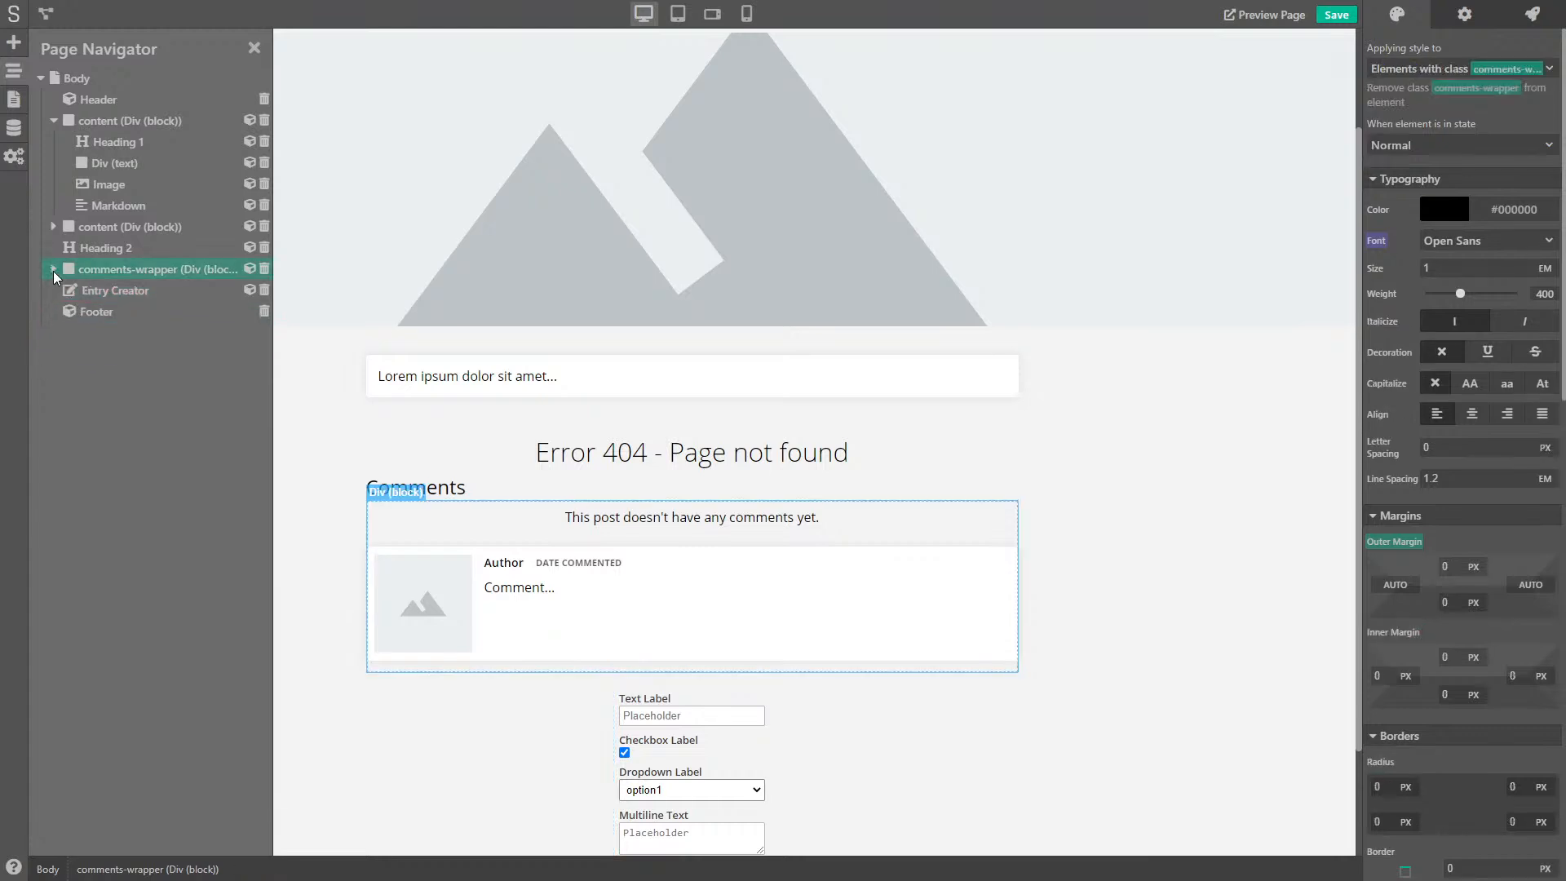
click(123, 291)
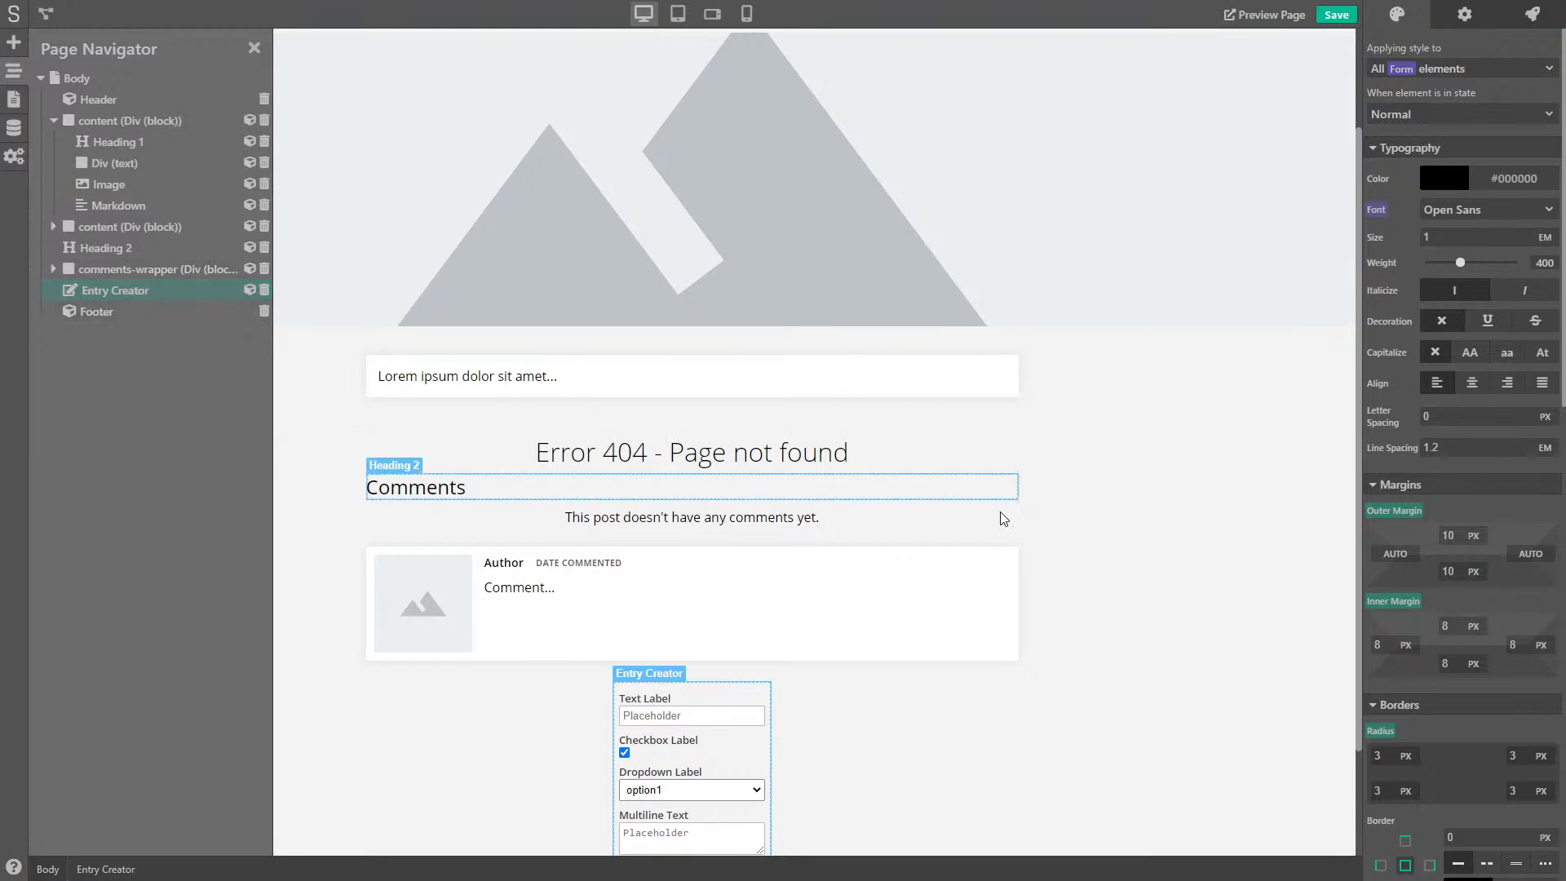
scroll(972, 514, down, 2)
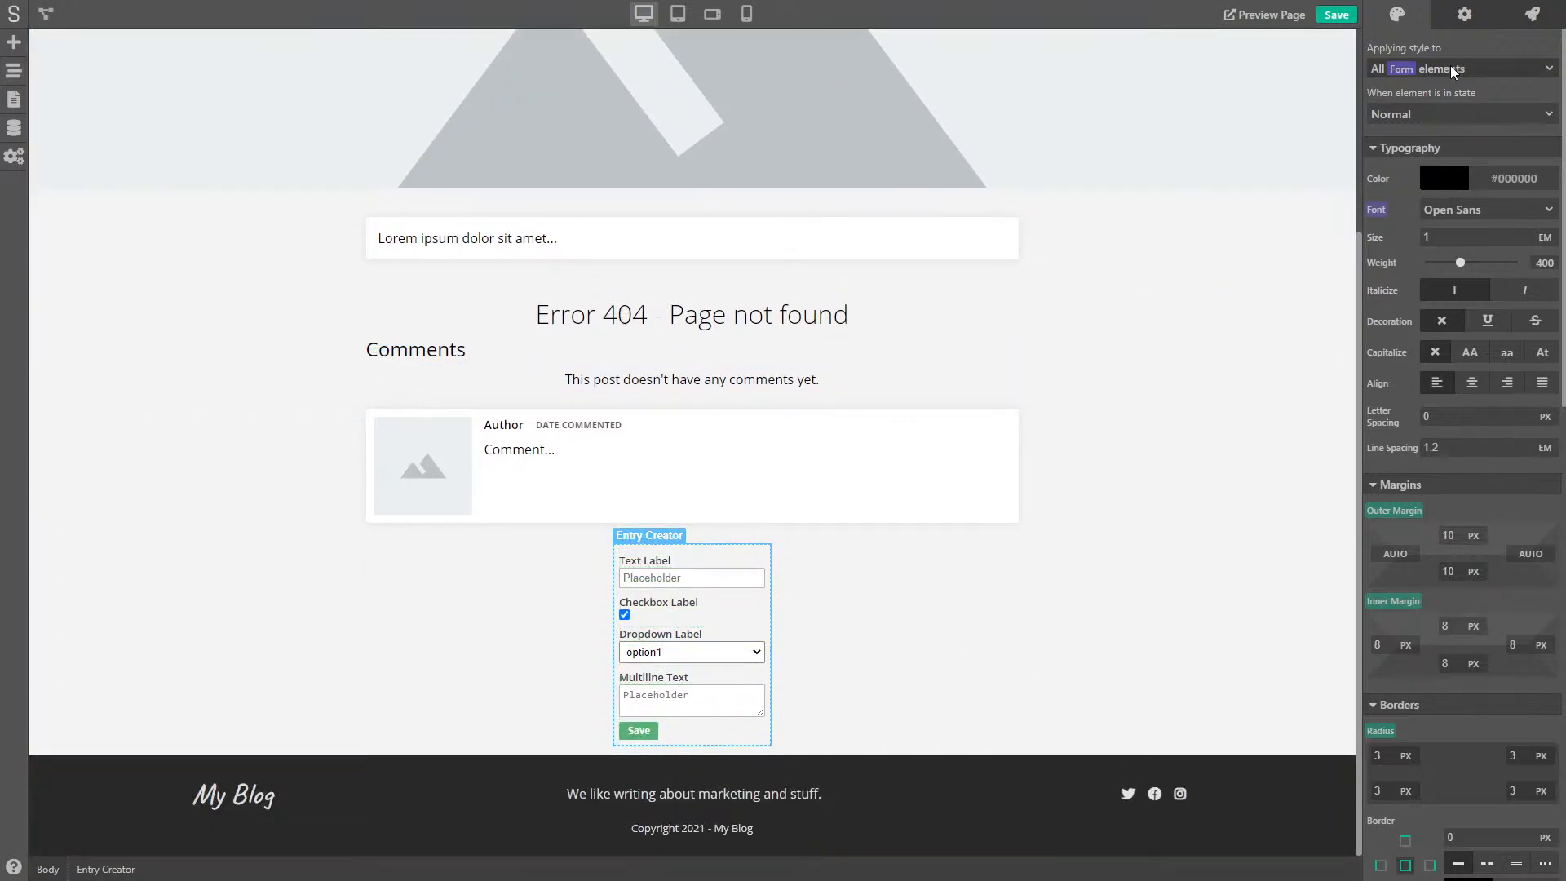
- Create the comment-form class on the Entry Creator form
click(1451, 75)
click(1430, 140)
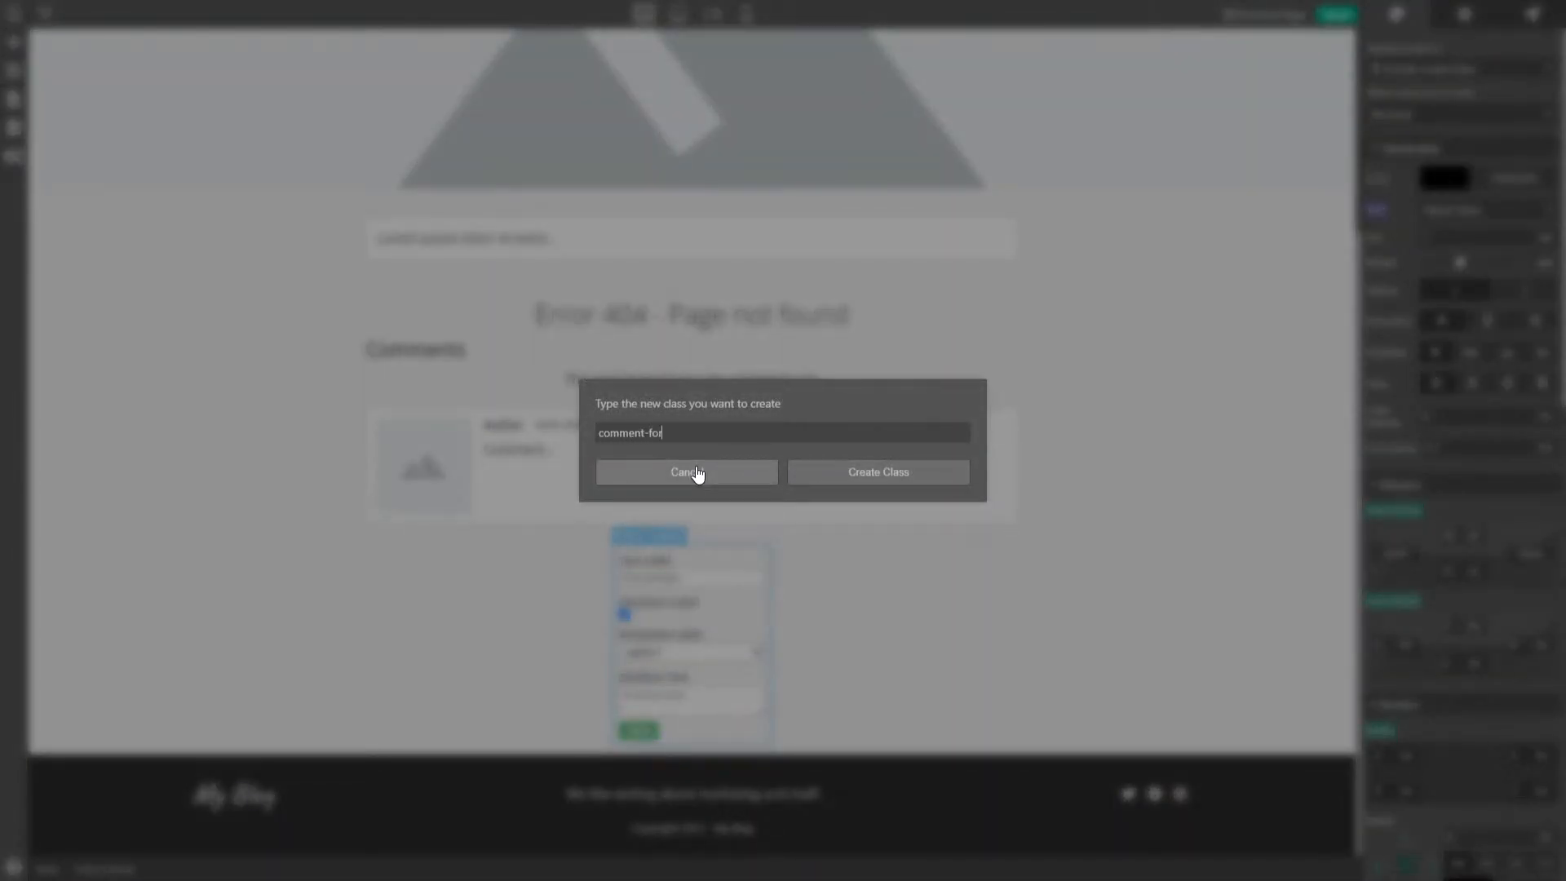
click(878, 480)
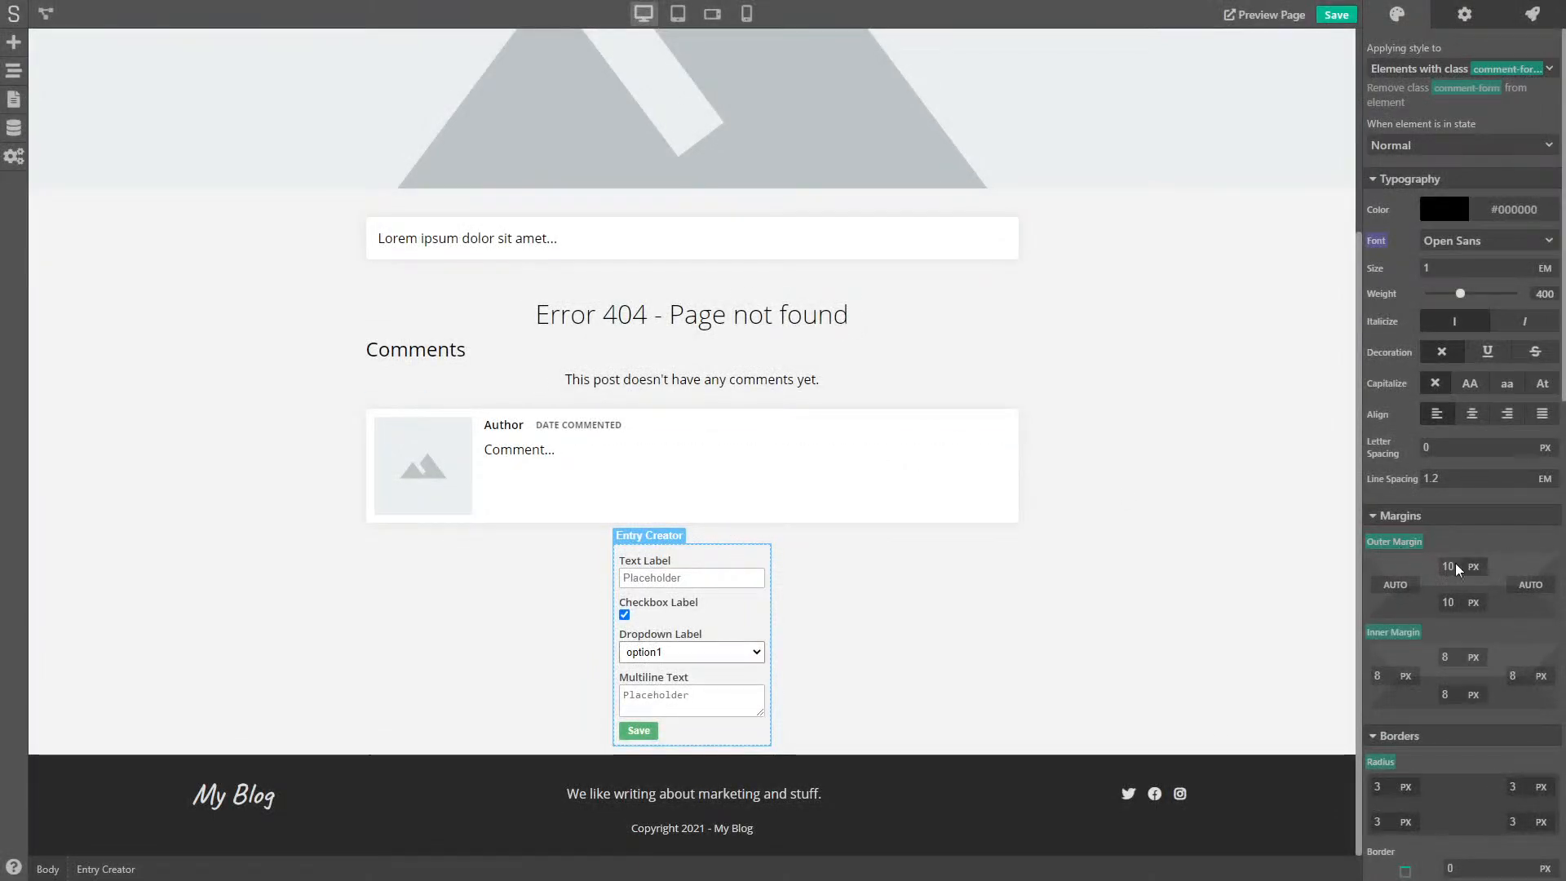
scroll(1468, 599, down, 5)
click(809, 611)
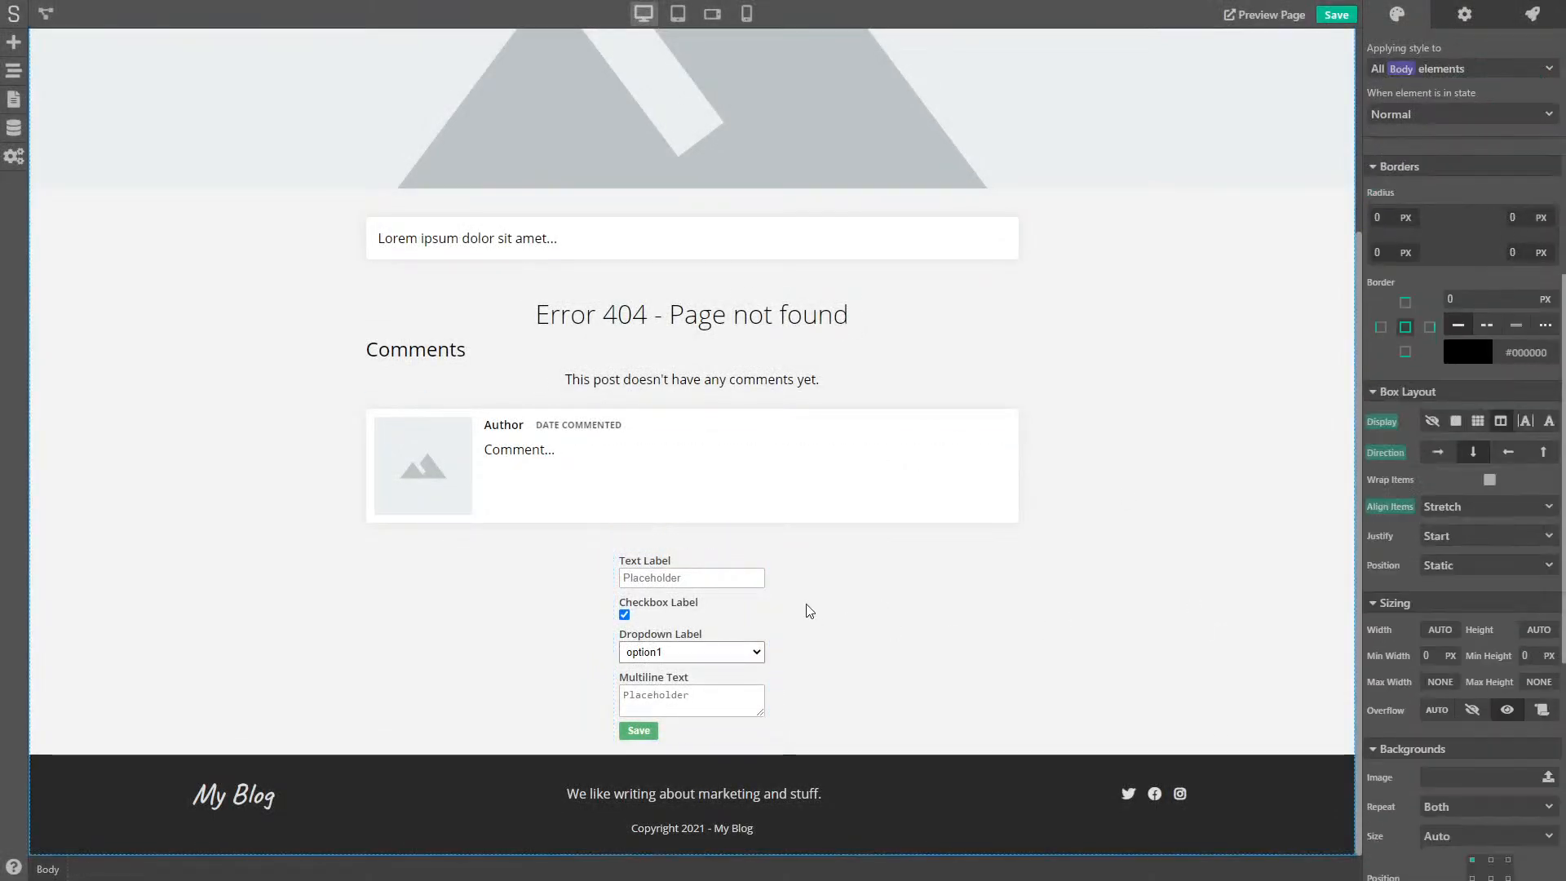
click(769, 559)
scroll(1447, 409, up, 5)
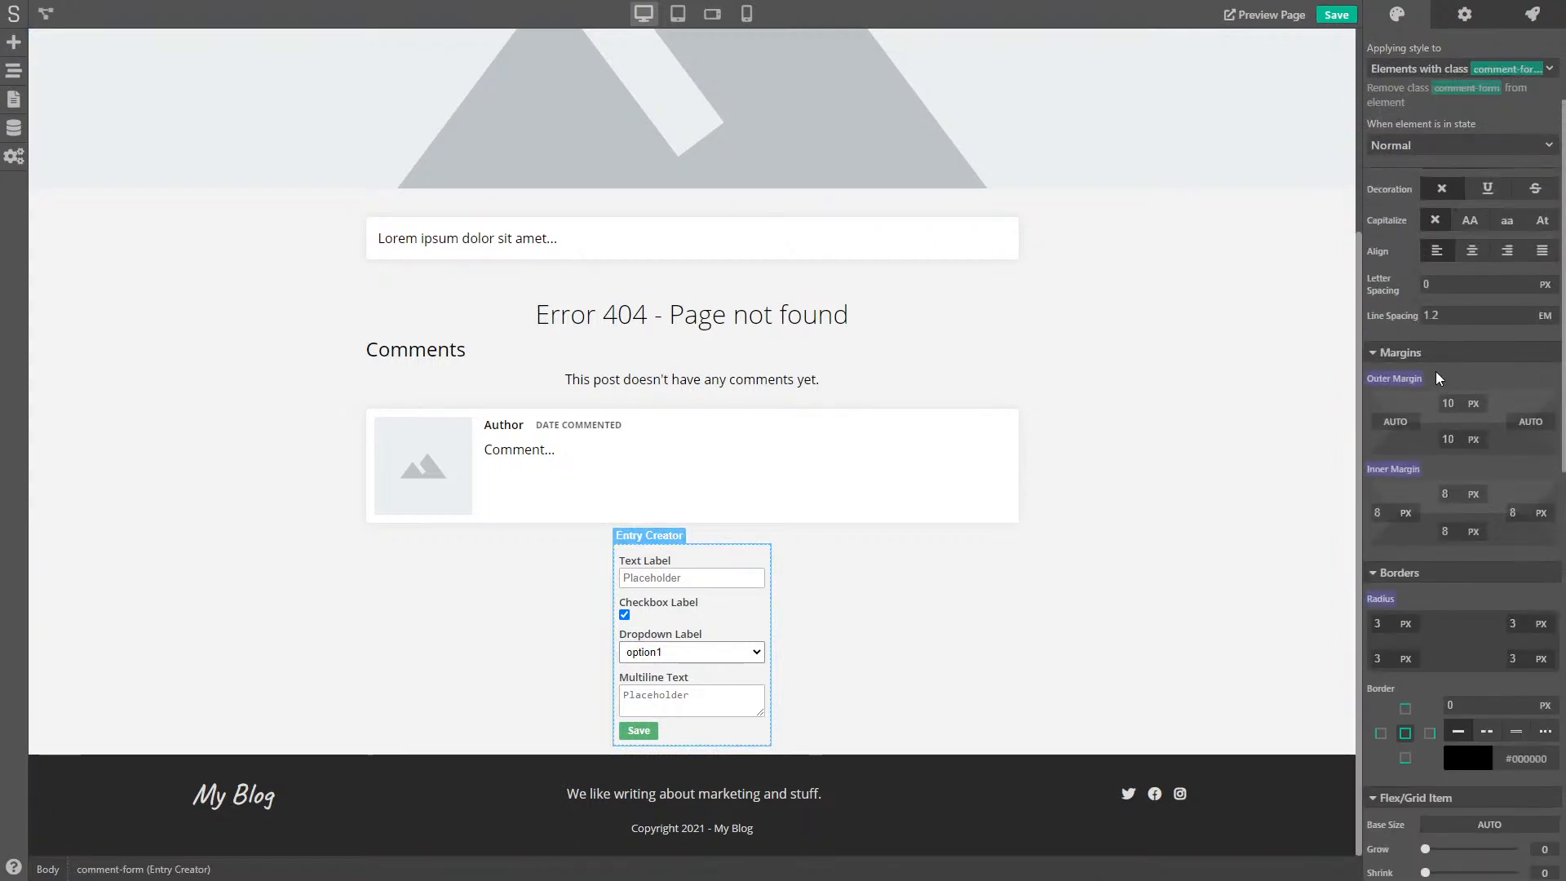
click(1410, 376)
click(1514, 382)
- Set the form's background colour to white
scroll(1420, 531, down, 3)
scroll(1419, 527, down, 6)
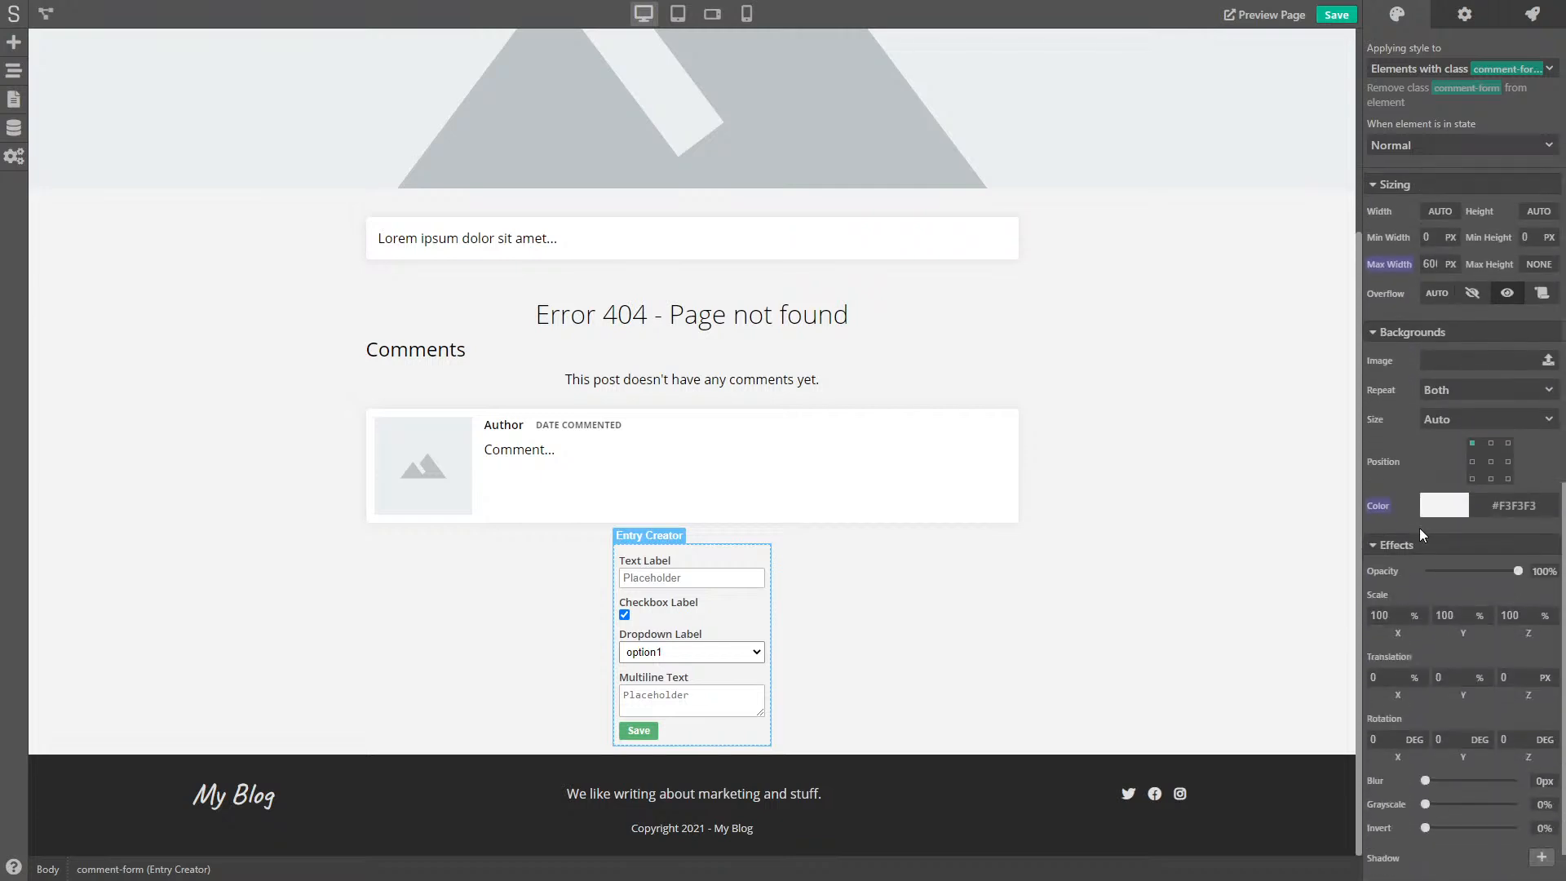
click(1445, 451)
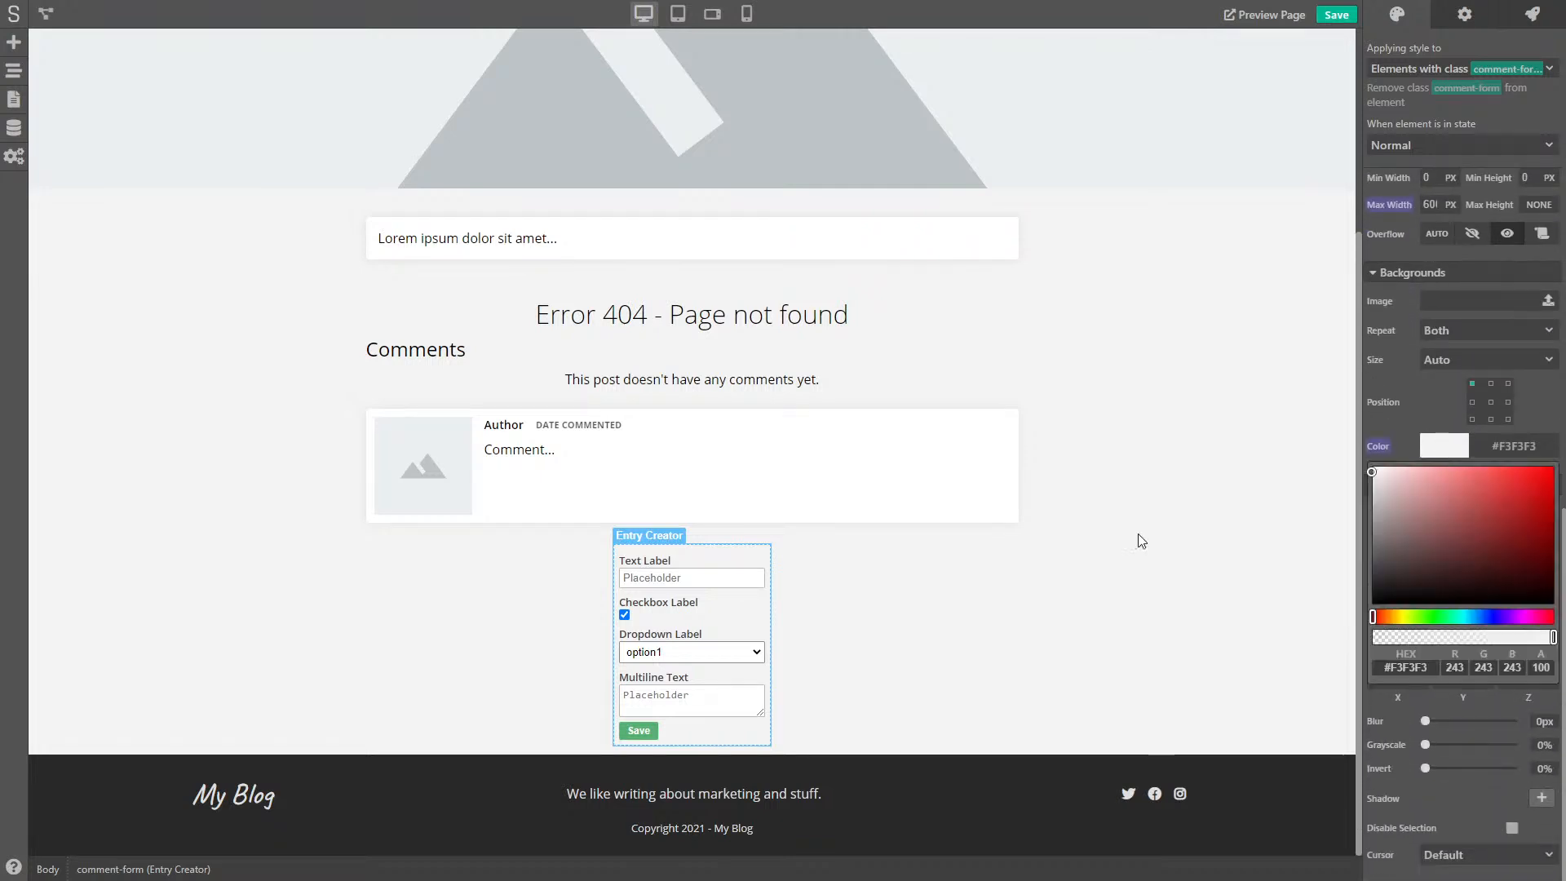
drag(1396, 481, 1359, 454)
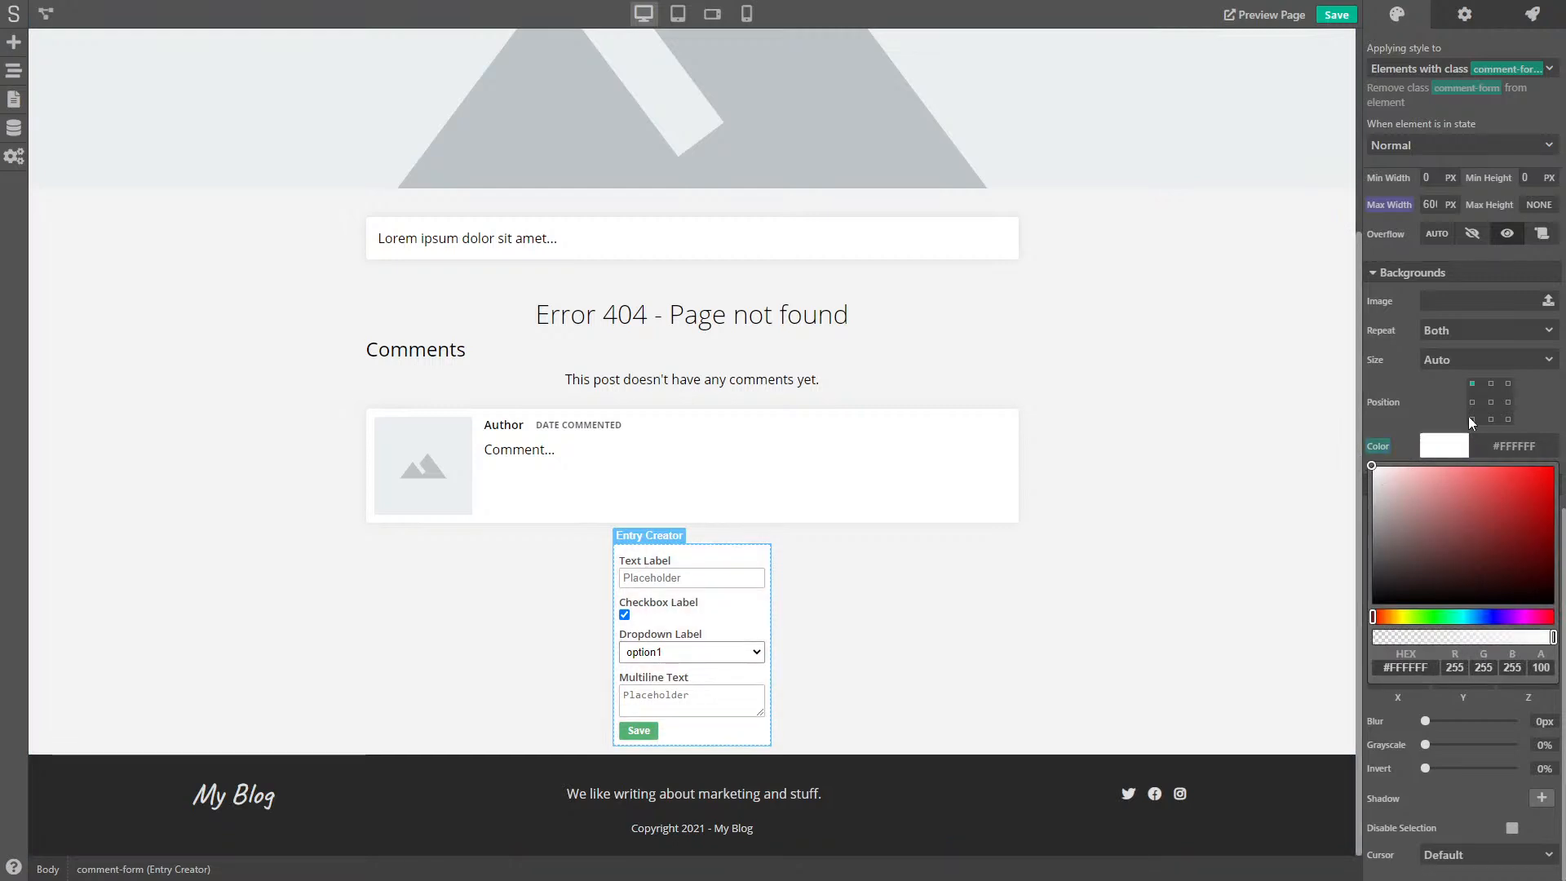
click(1436, 381)
- Set the form width to 90% using a percentage unit
scroll(1433, 494, up, 1)
scroll(1433, 494, up, 1)
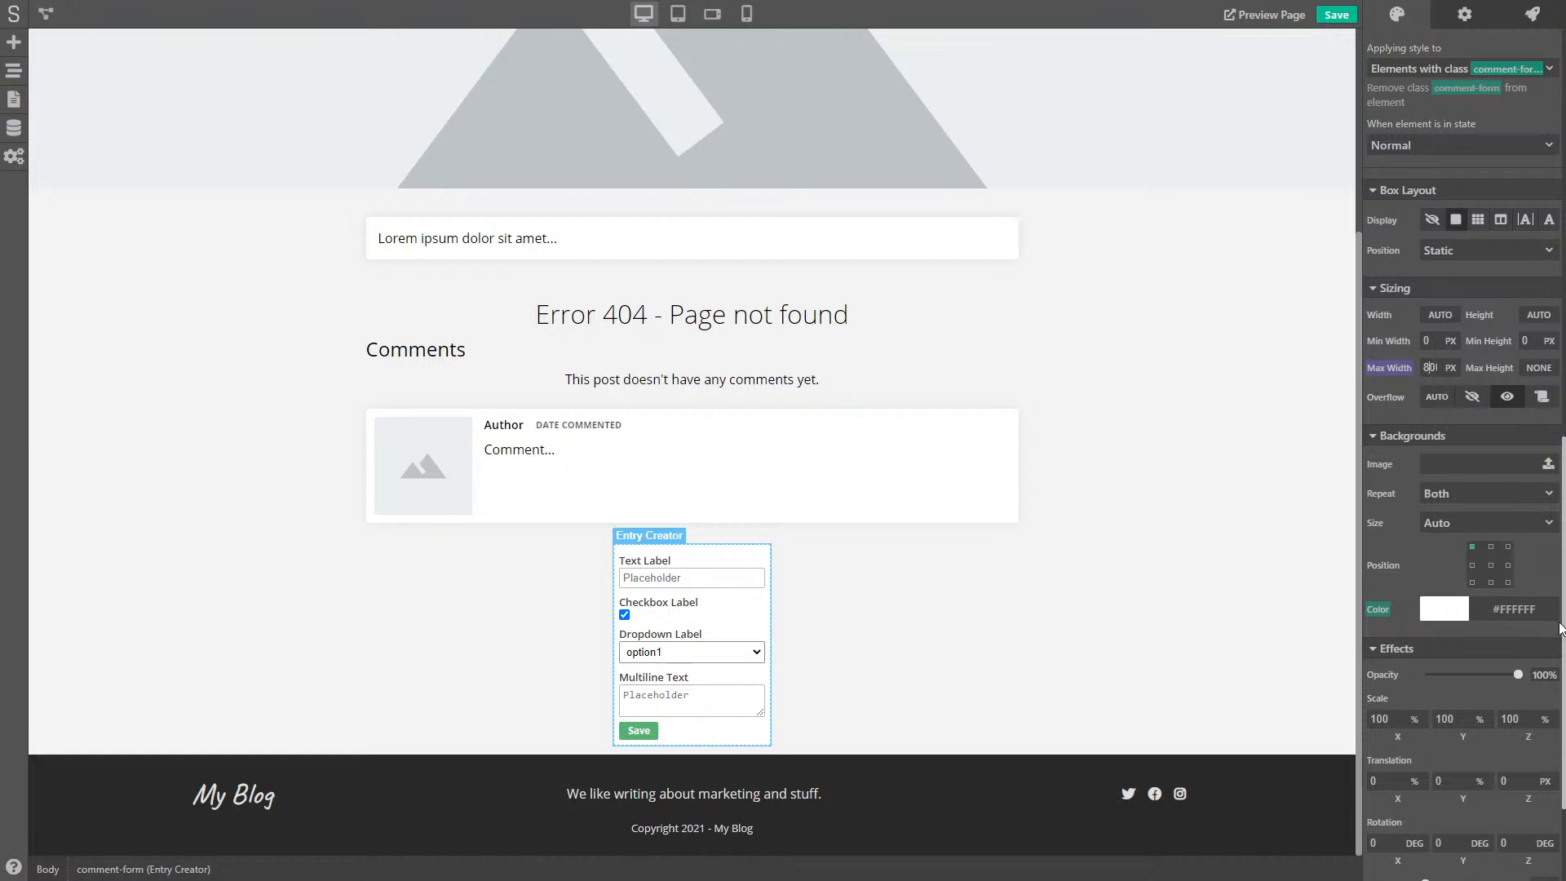
click(1441, 315)
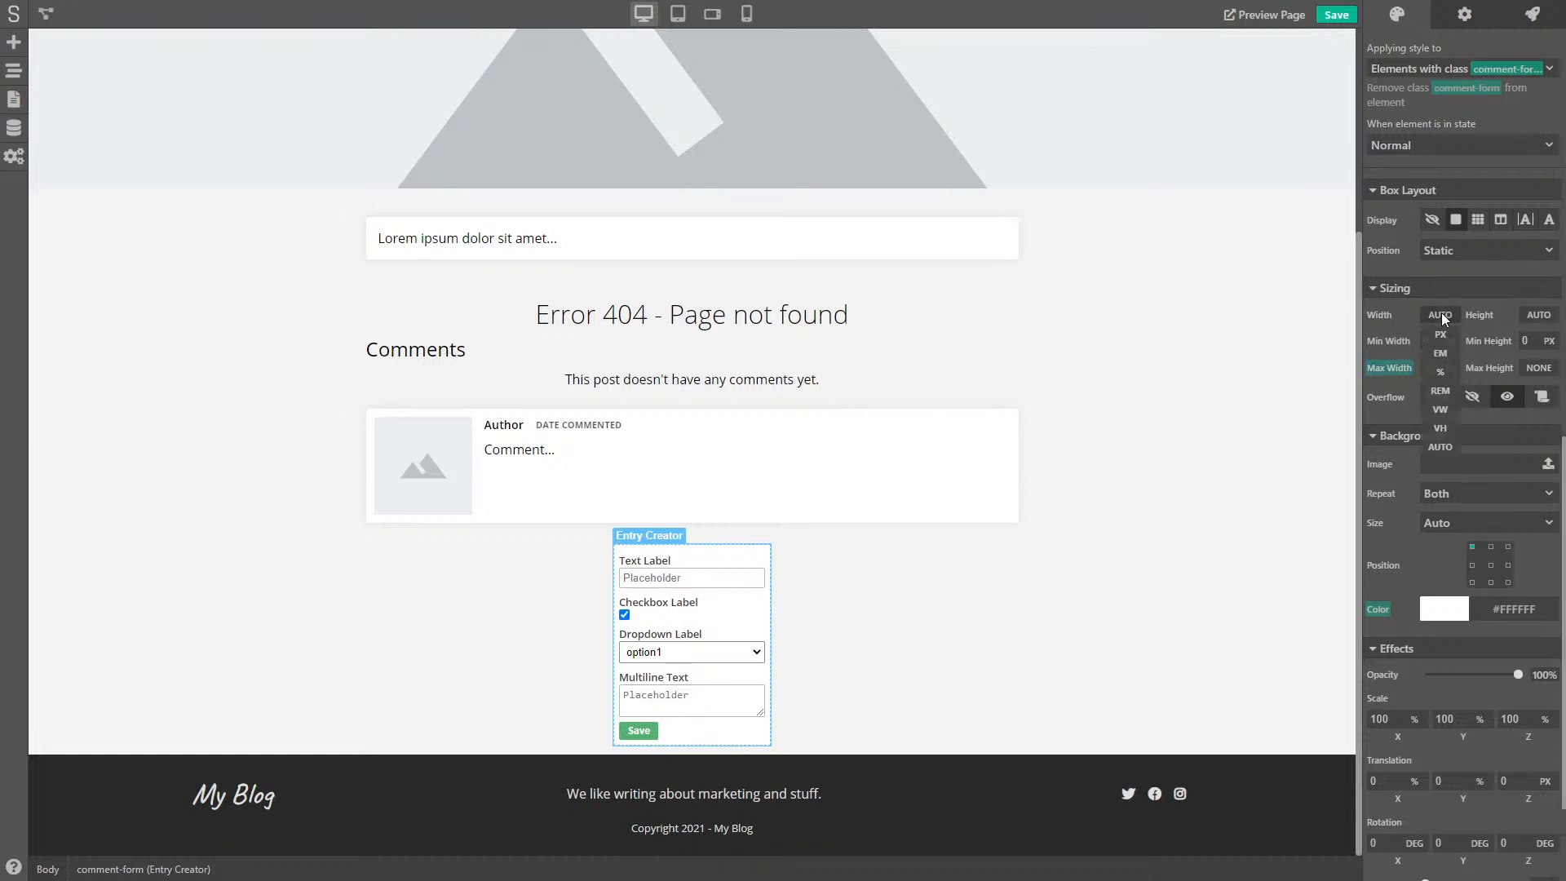
click(1436, 379)
click(1146, 571)
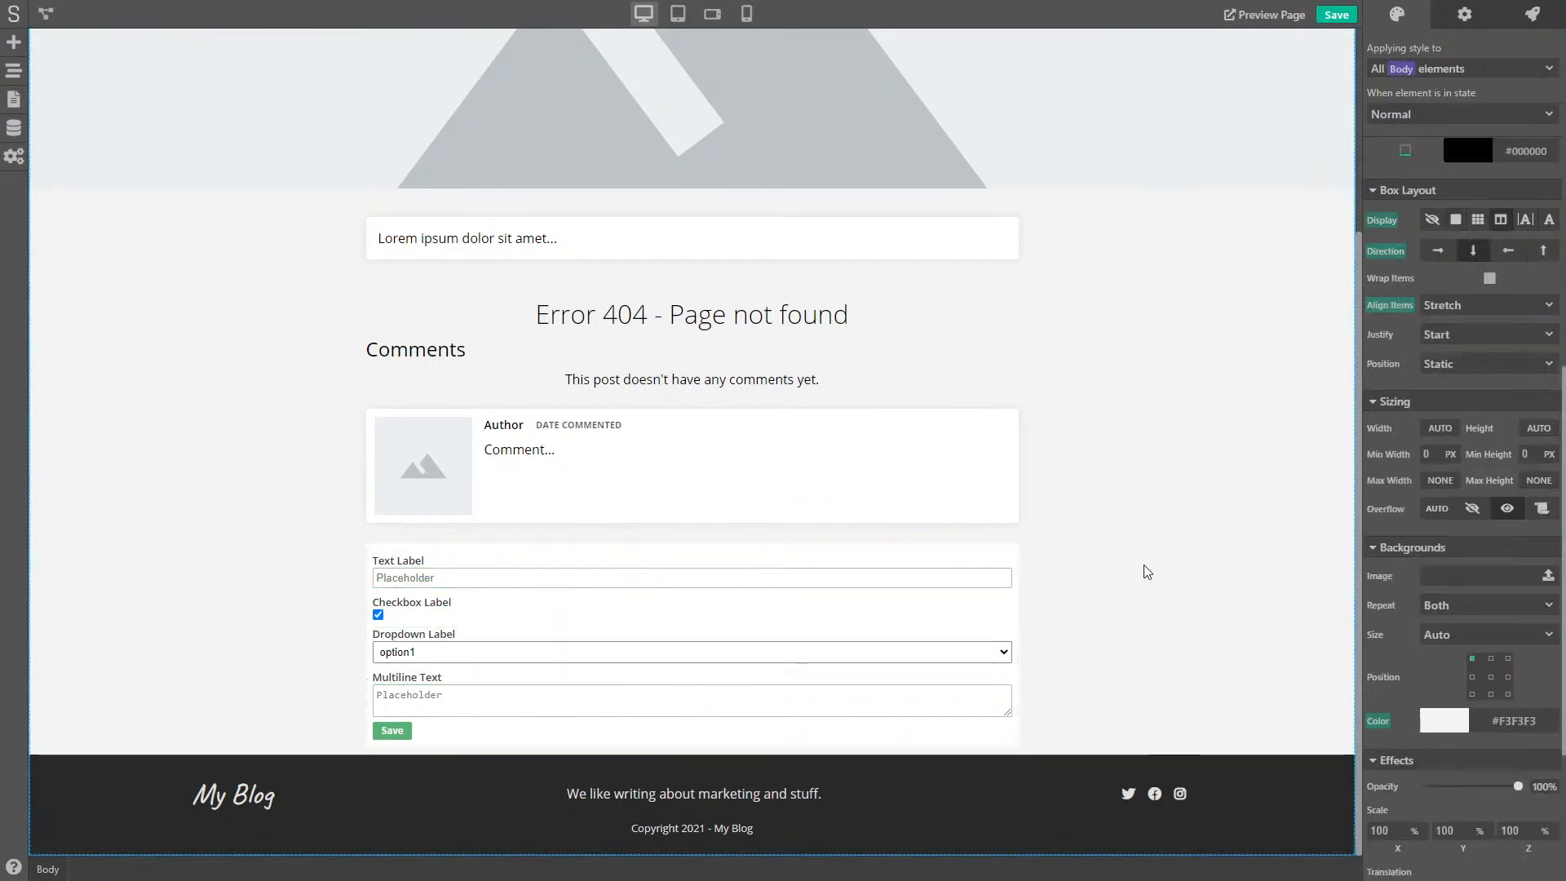
click(1021, 551)
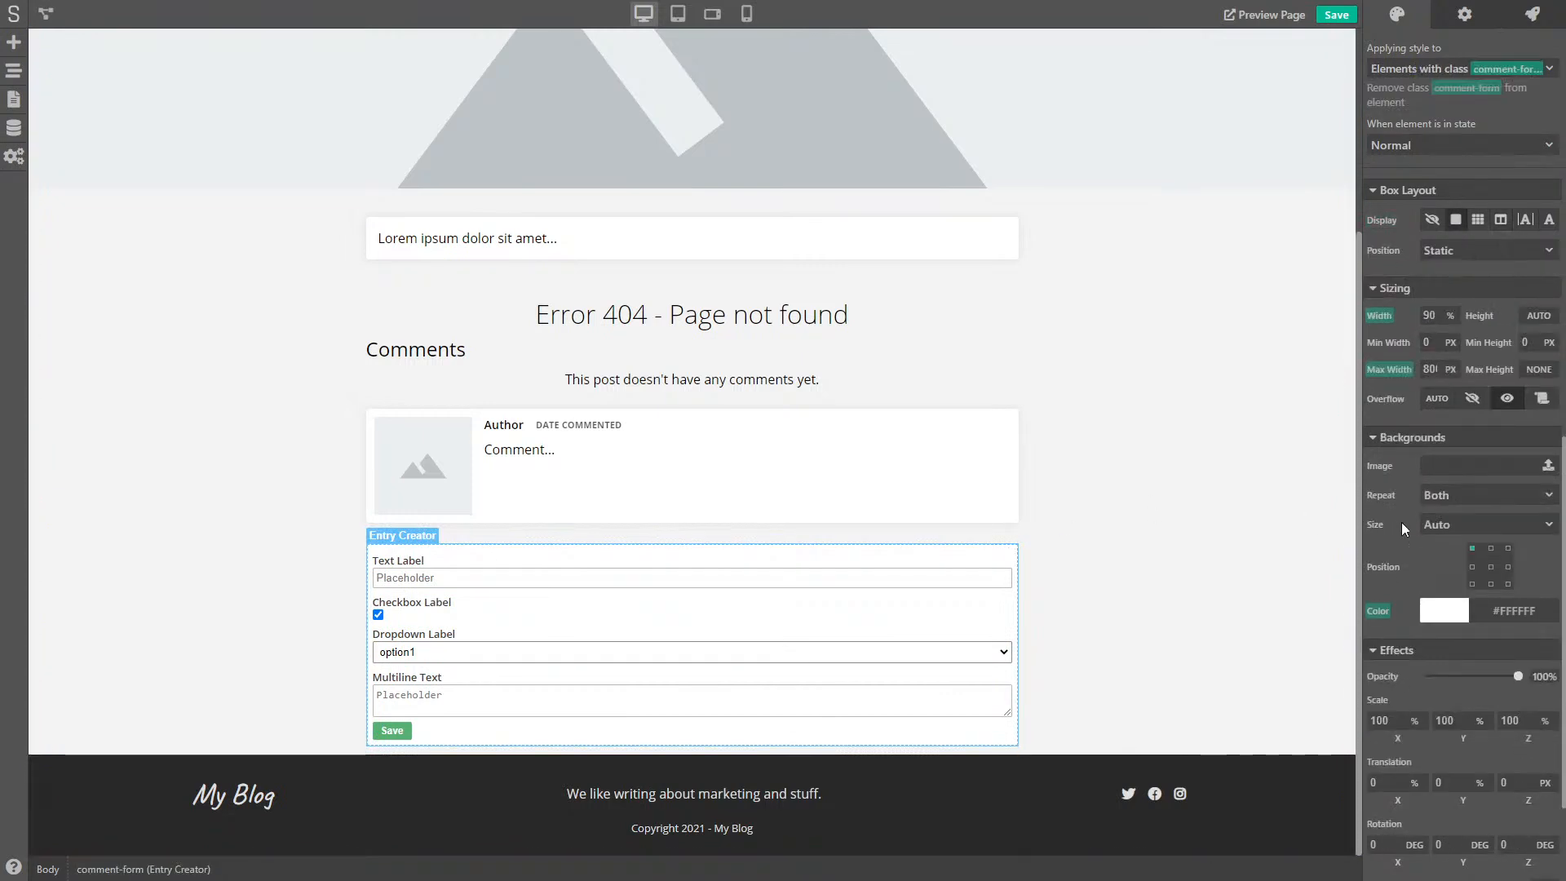
- Round the form's corners with a 4 px radius
scroll(1391, 522, up, 7)
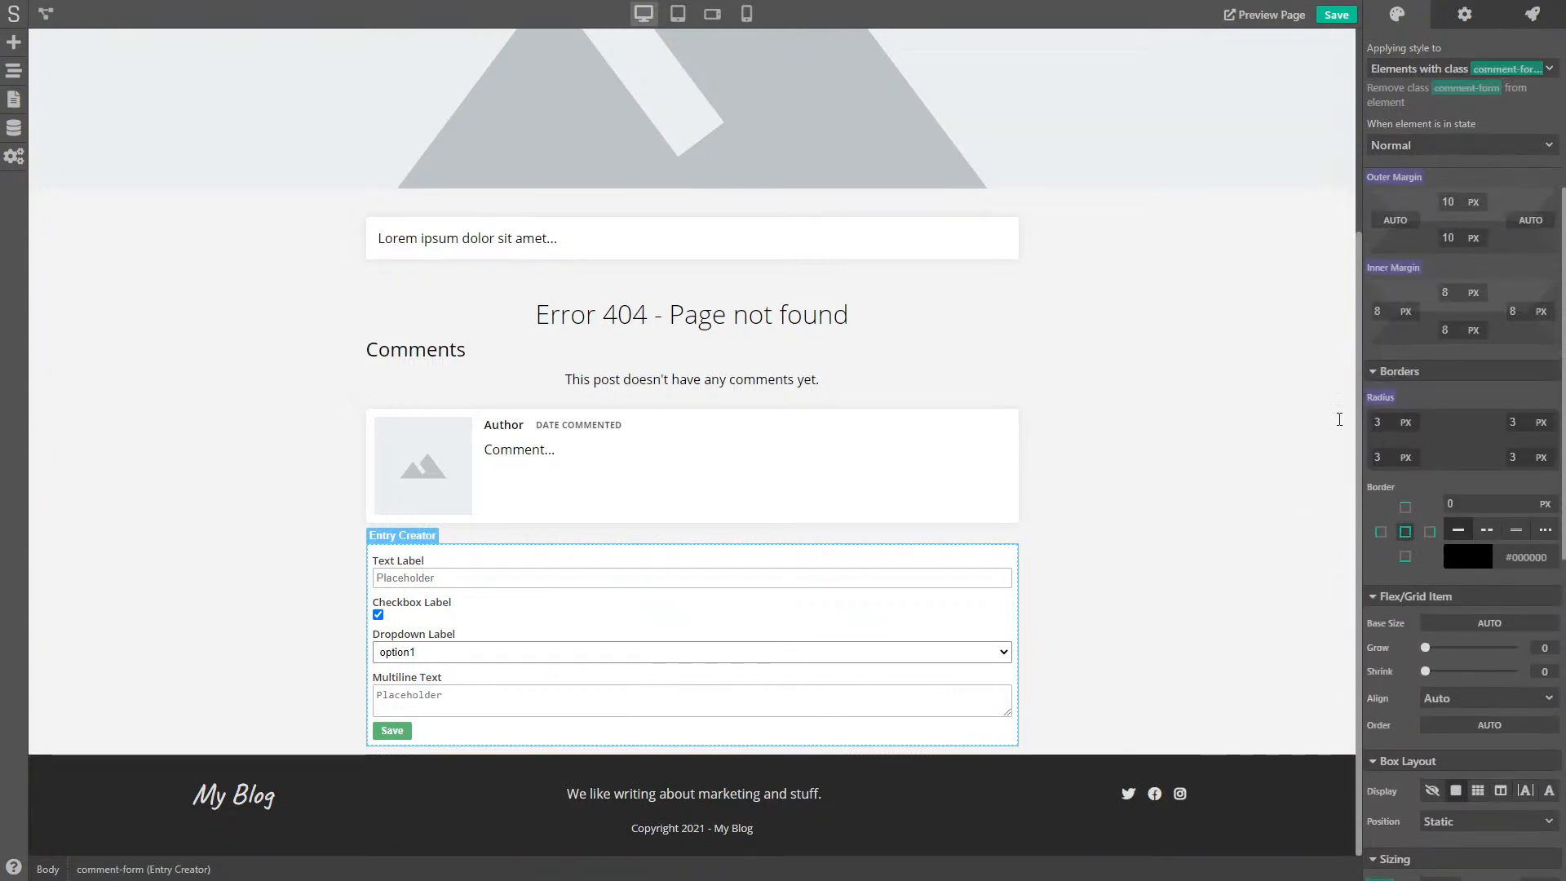
double_click(1378, 422)
text(4)
key(Tab)
text(4)
key(Tab)
text(4)
key(Tab)
text(4)
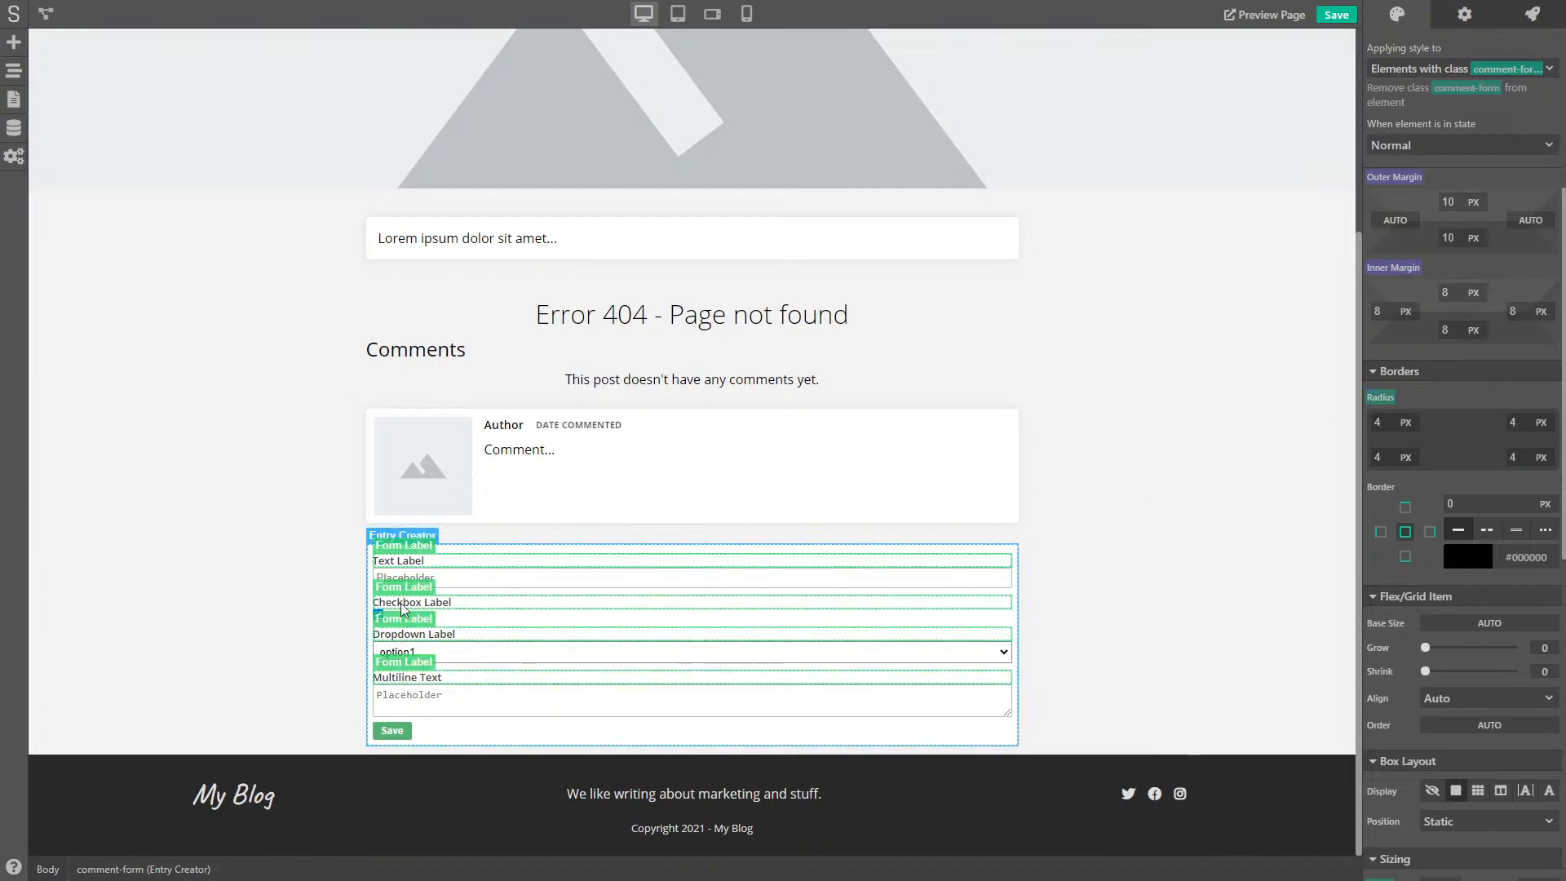
- Add a soft, nearly transparent shadow to the form
scroll(1503, 673, down, 8)
scroll(1505, 674, down, 2)
click(1541, 799)
scroll(1504, 726, down, 2)
click(1459, 800)
scroll(1460, 734, down, 2)
click(1395, 847)
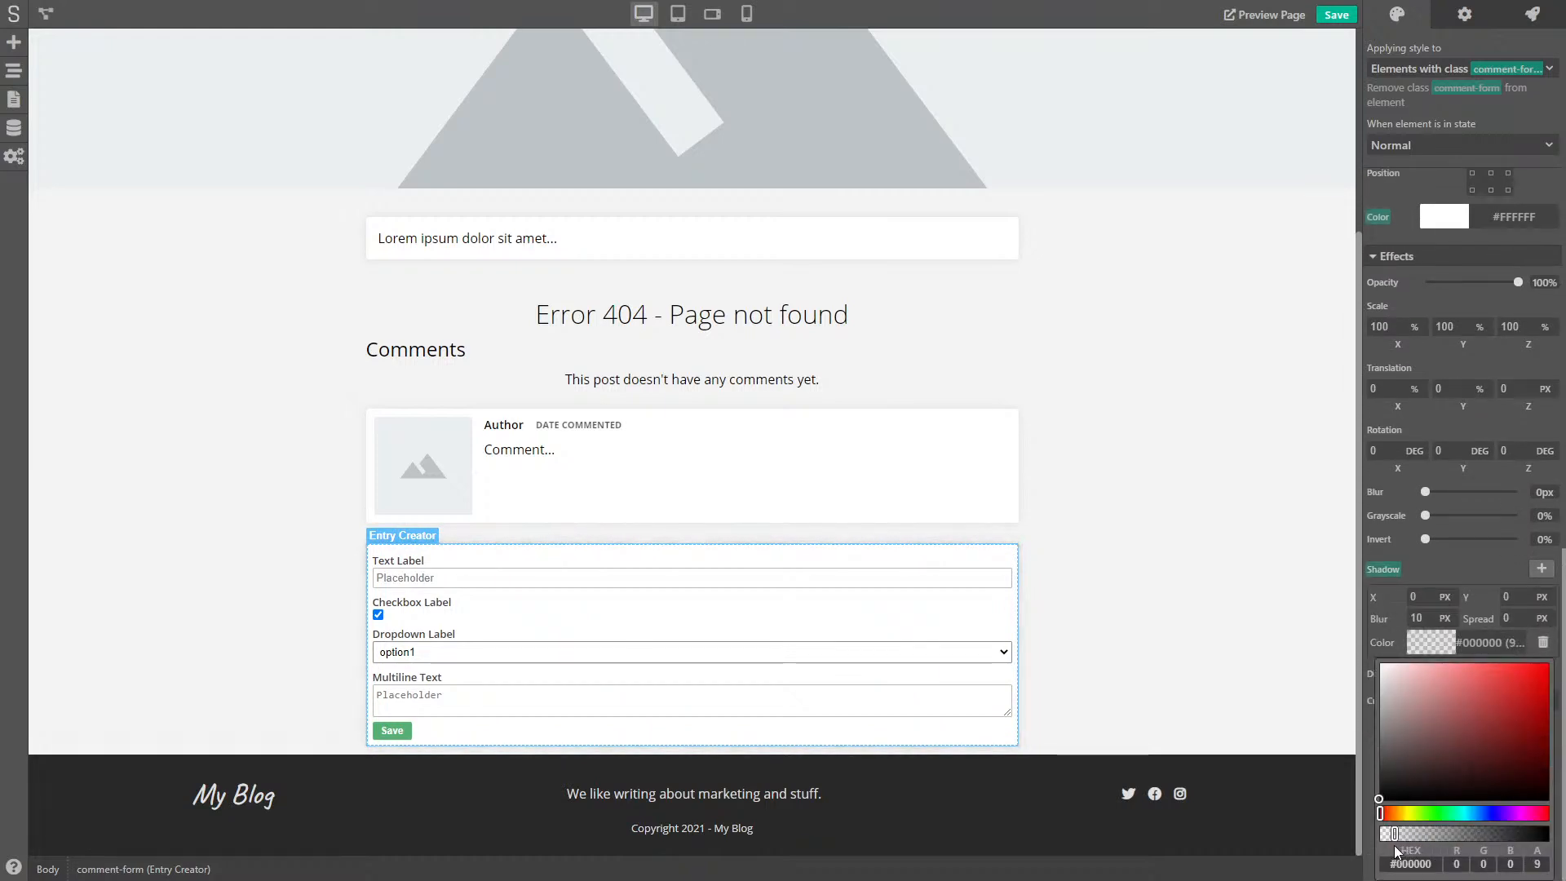
click(1216, 601)
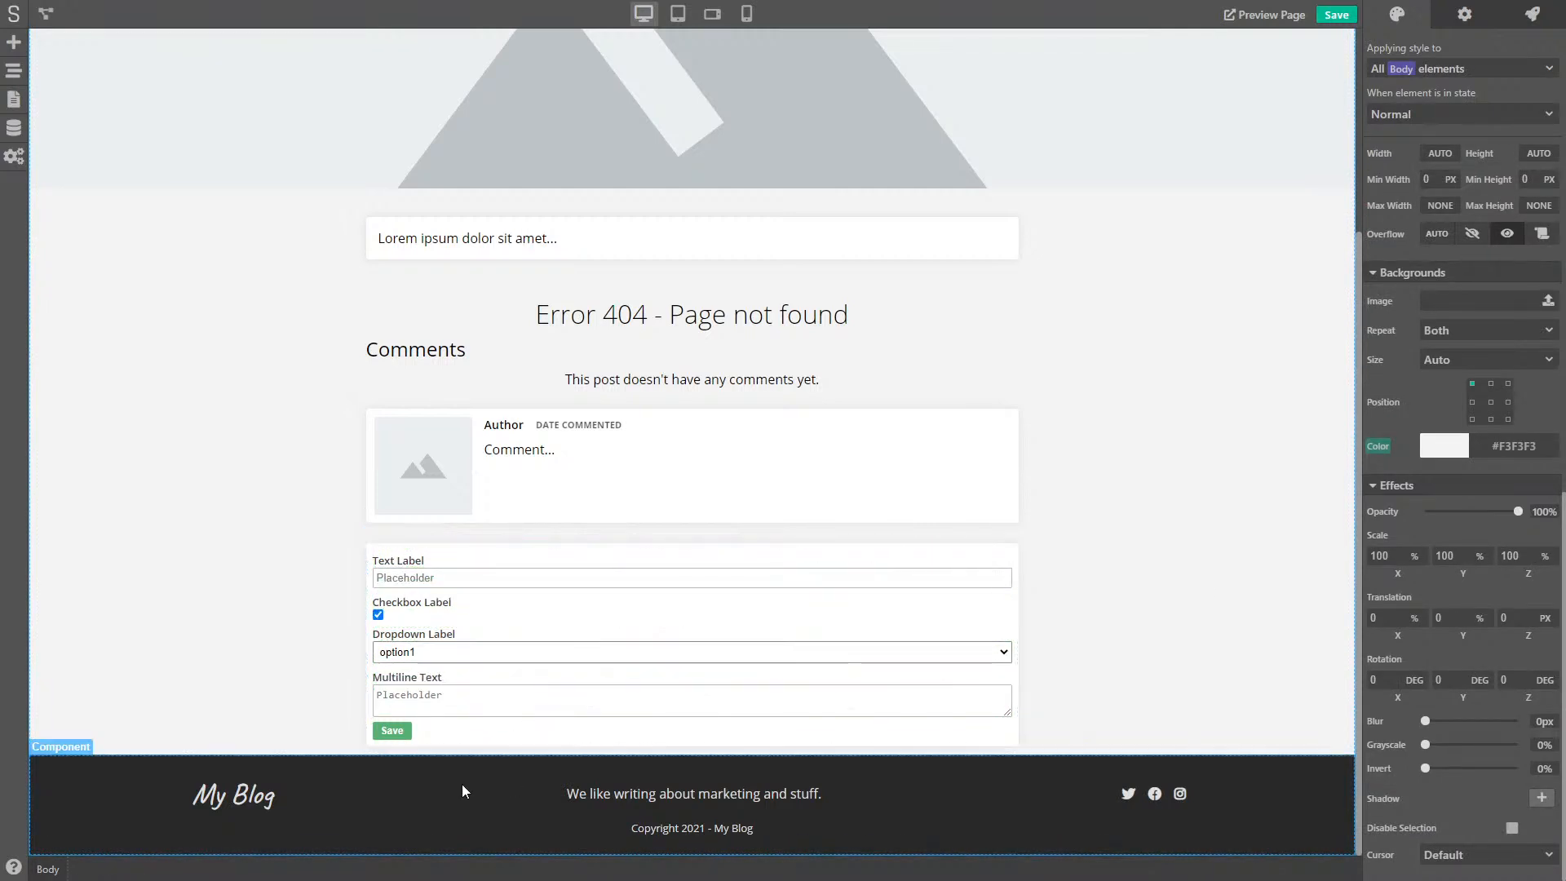
click(403, 731)
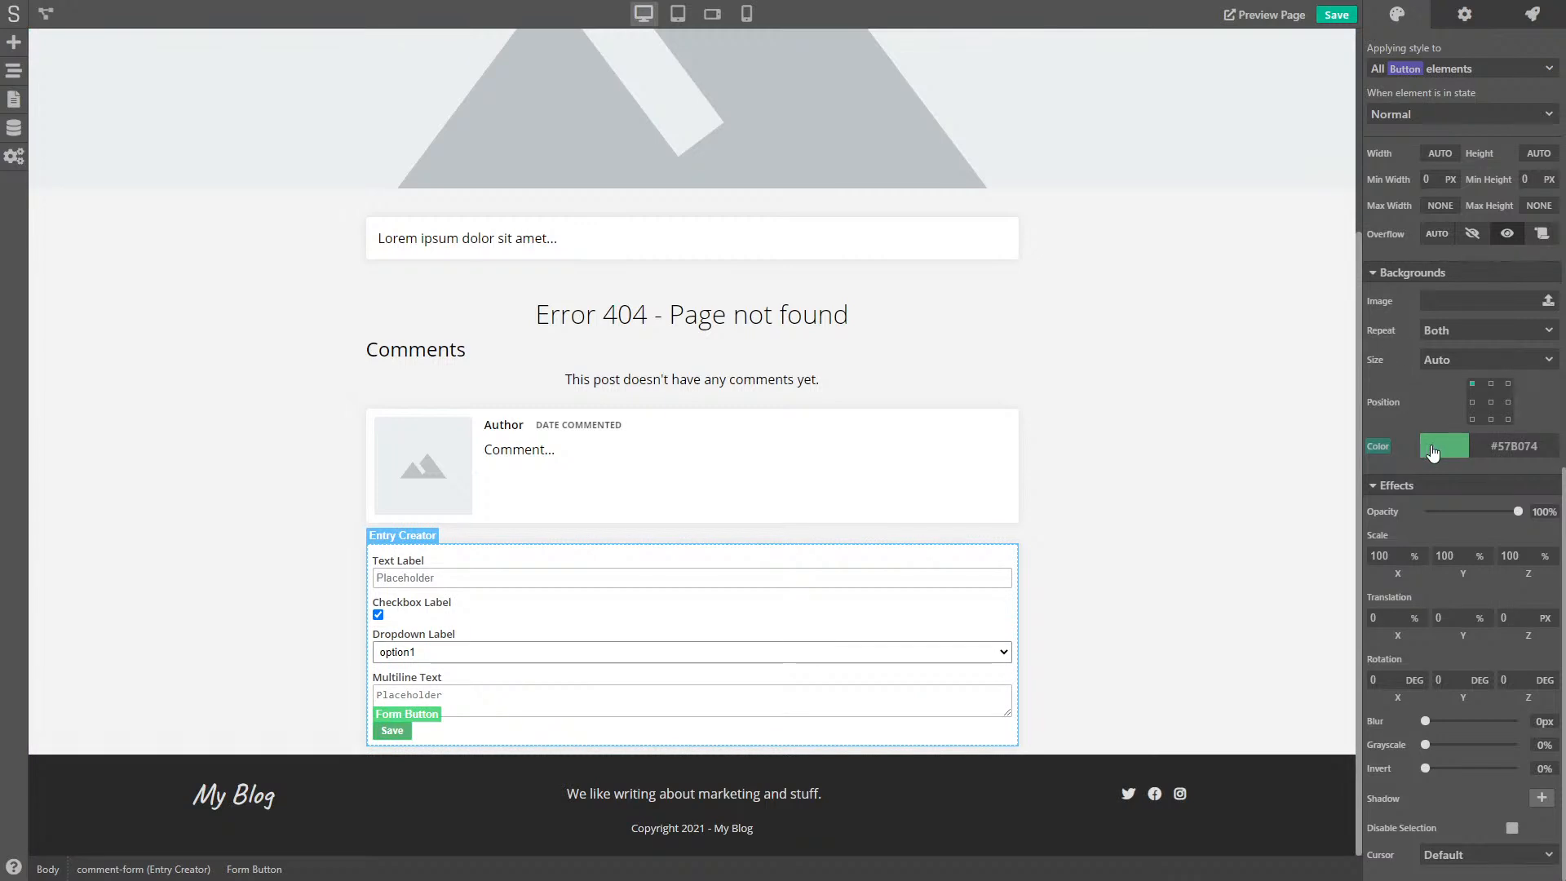
- Change the button background colour to a bright blue
click(1433, 453)
click(1479, 618)
drag(1479, 624, 1479, 621)
mouse_move(1517, 481)
mouse_down()
mouse_move(1501, 496)
mouse_move(1491, 483)
mouse_up()
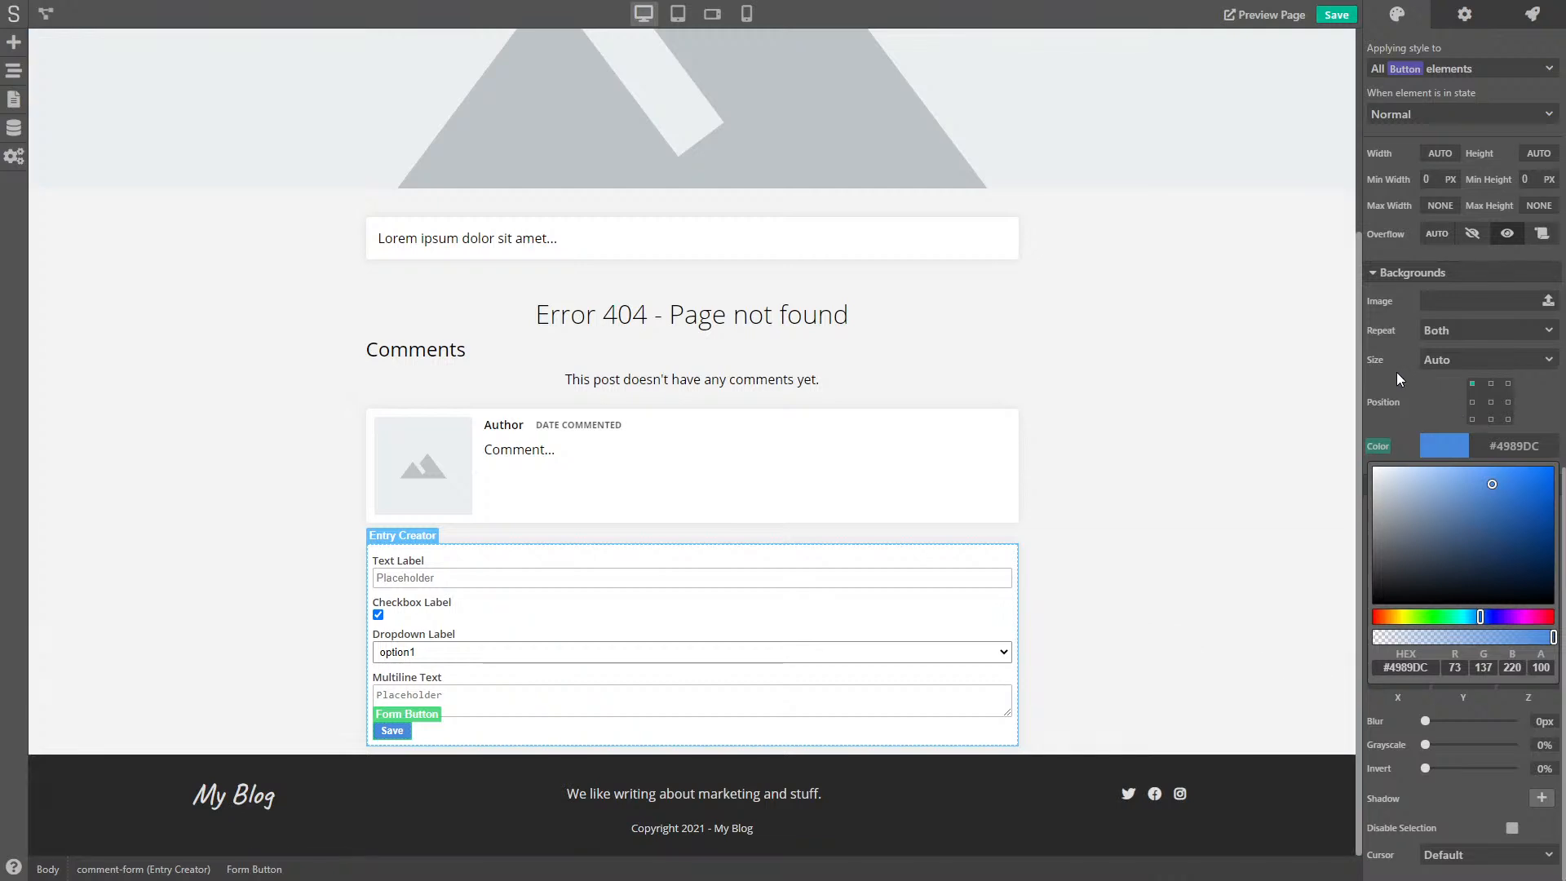
- Set the button padding values to 8, 8, 15 and 15 px
scroll(1412, 420, up, 10)
scroll(1447, 486, down, 5)
scroll(1473, 451, up, 5)
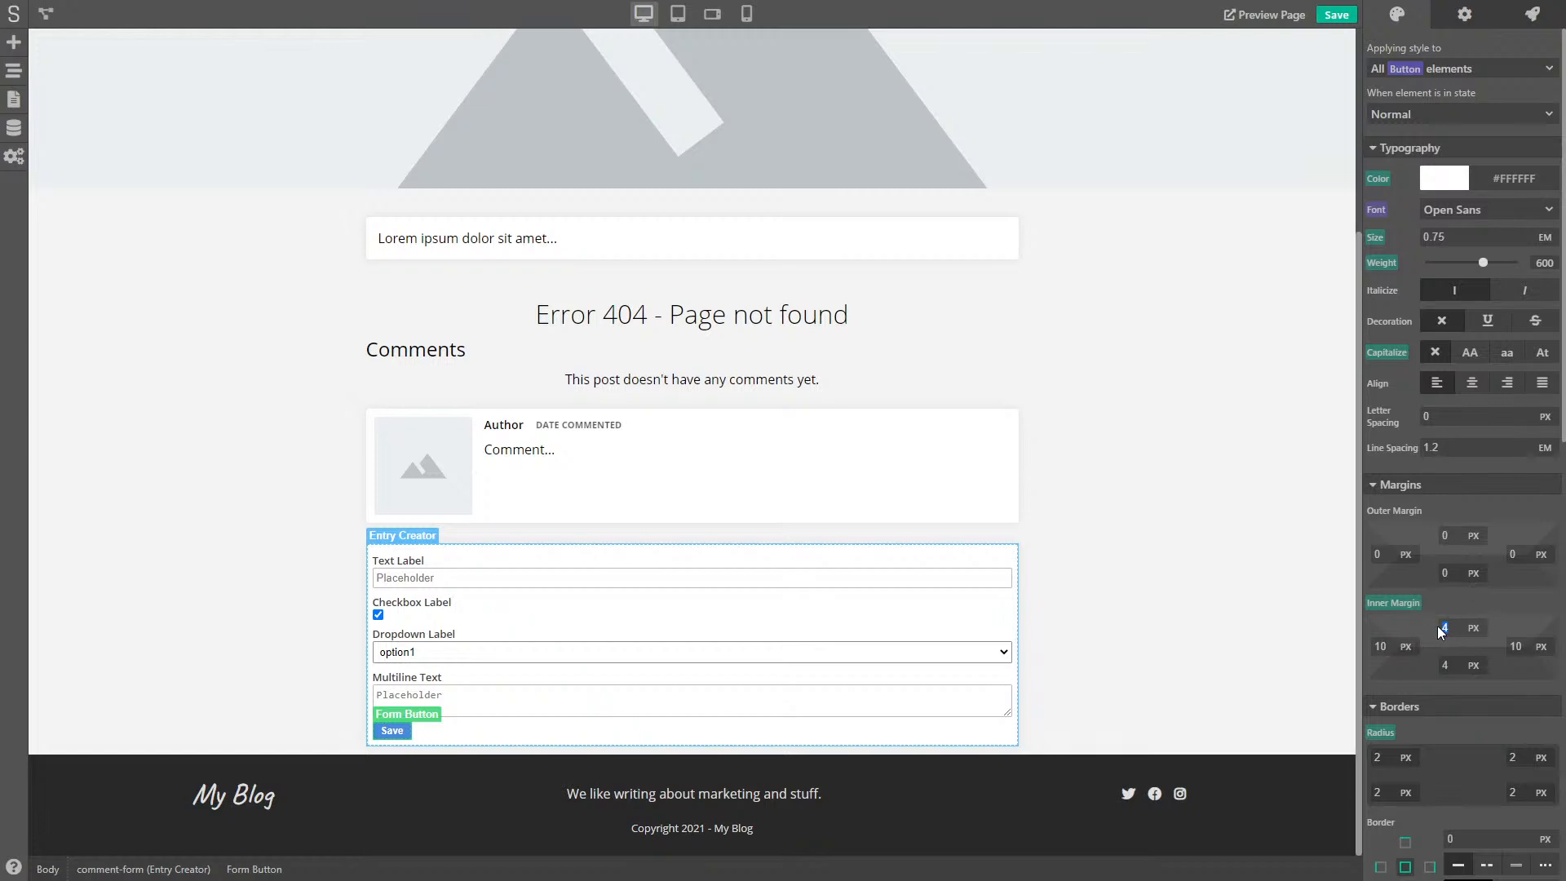
text(8)
key(Tab)
key(Tab)
key(Tab)
text(8)
key(shift+Tab)
text(15)
key(shift+Tab)
text(15)
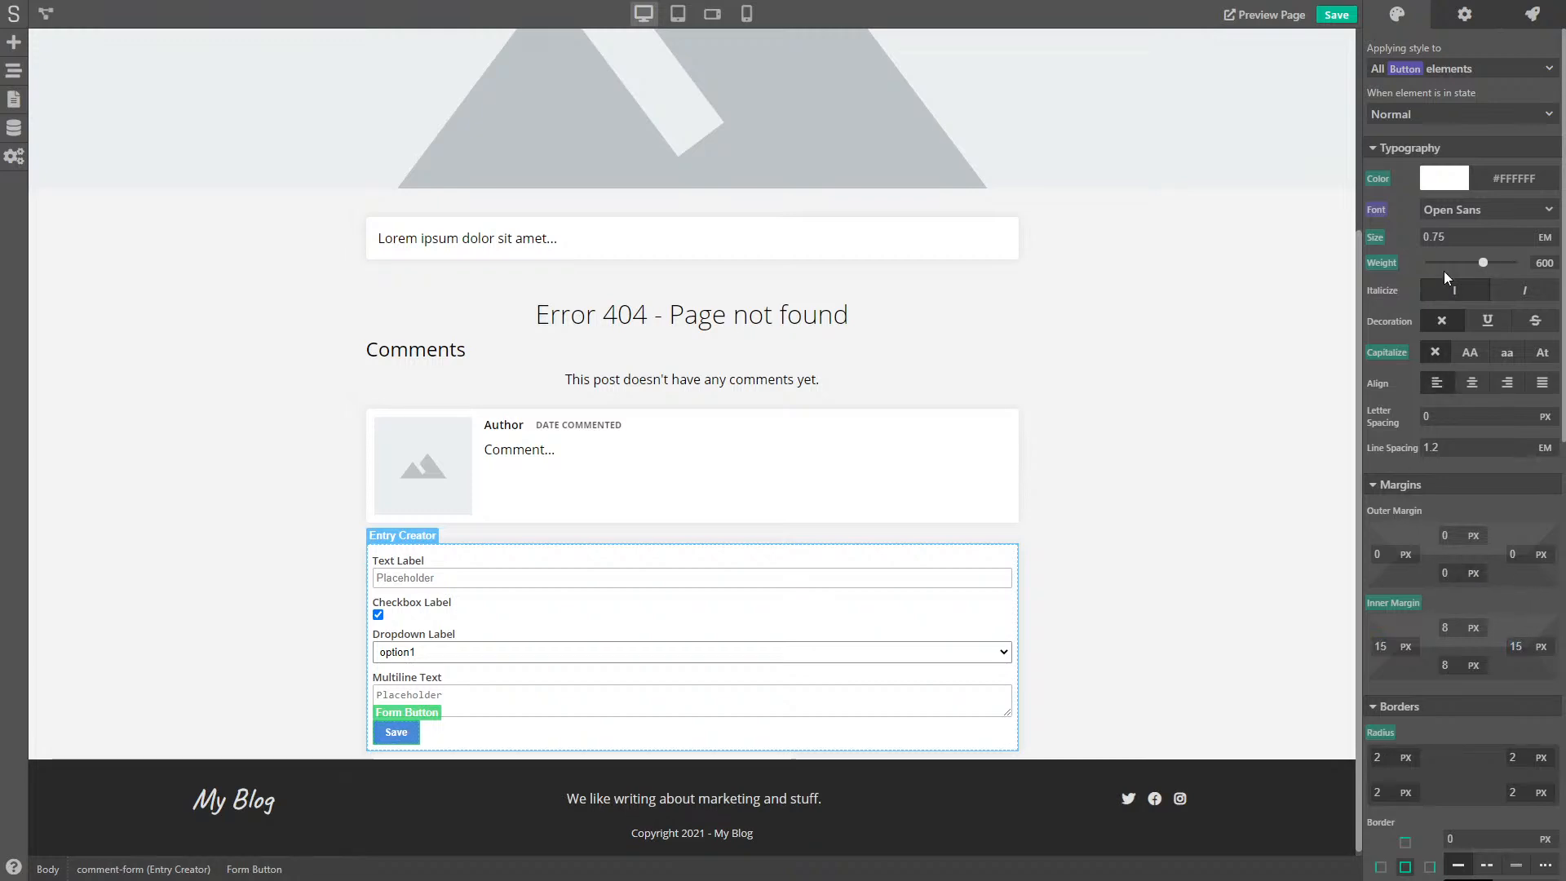
- Set button text size 1, weight 500 and Open Sans font, then reselect the form's Save button
double_click(1434, 237)
text(1)
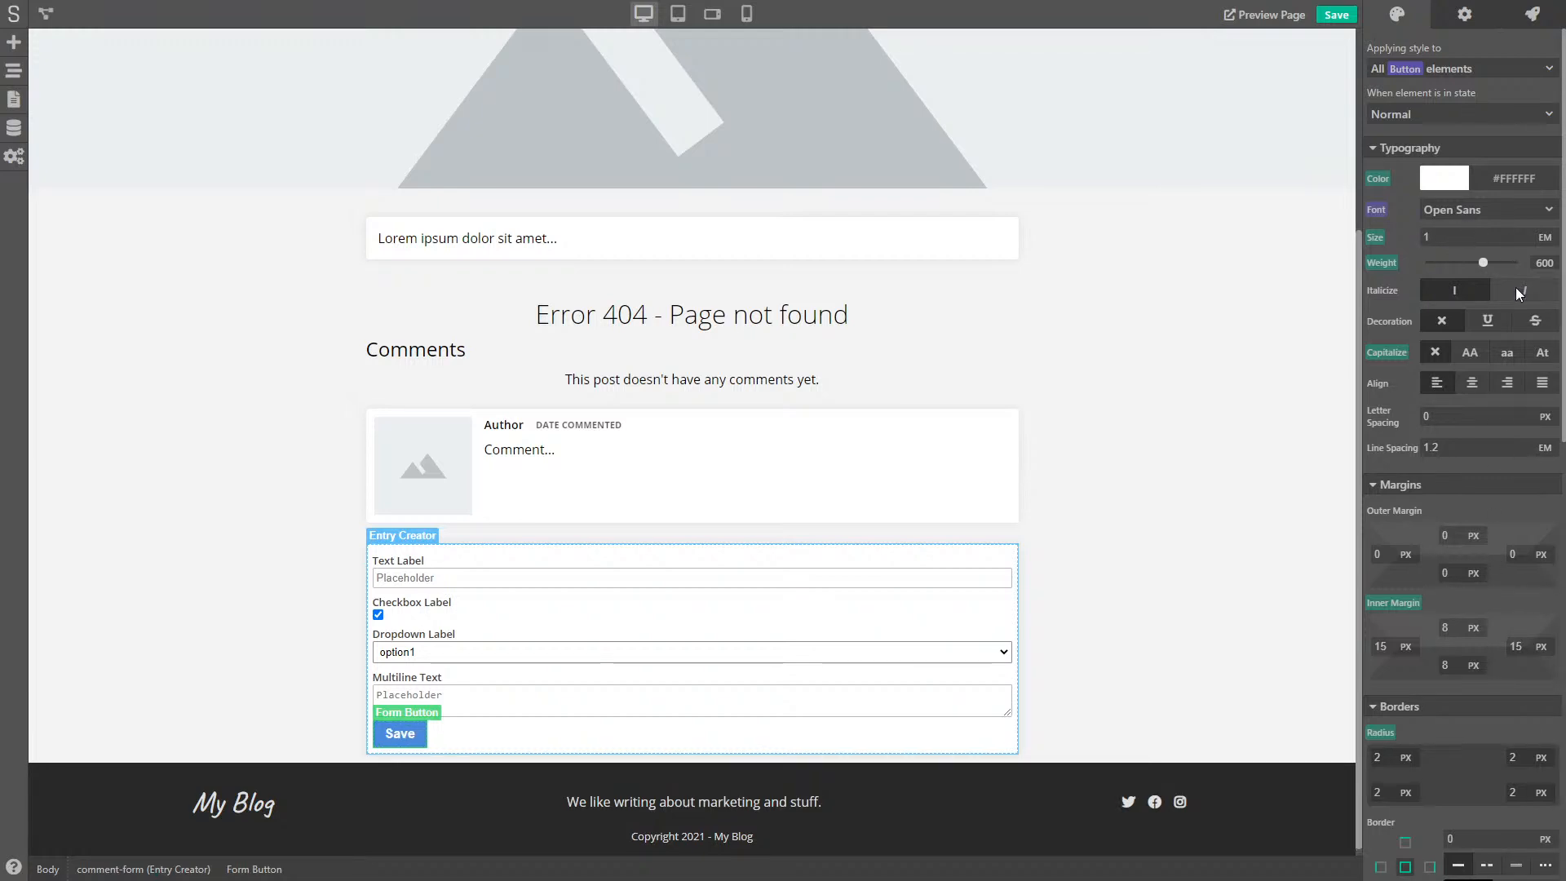
drag(1484, 262, 1474, 261)
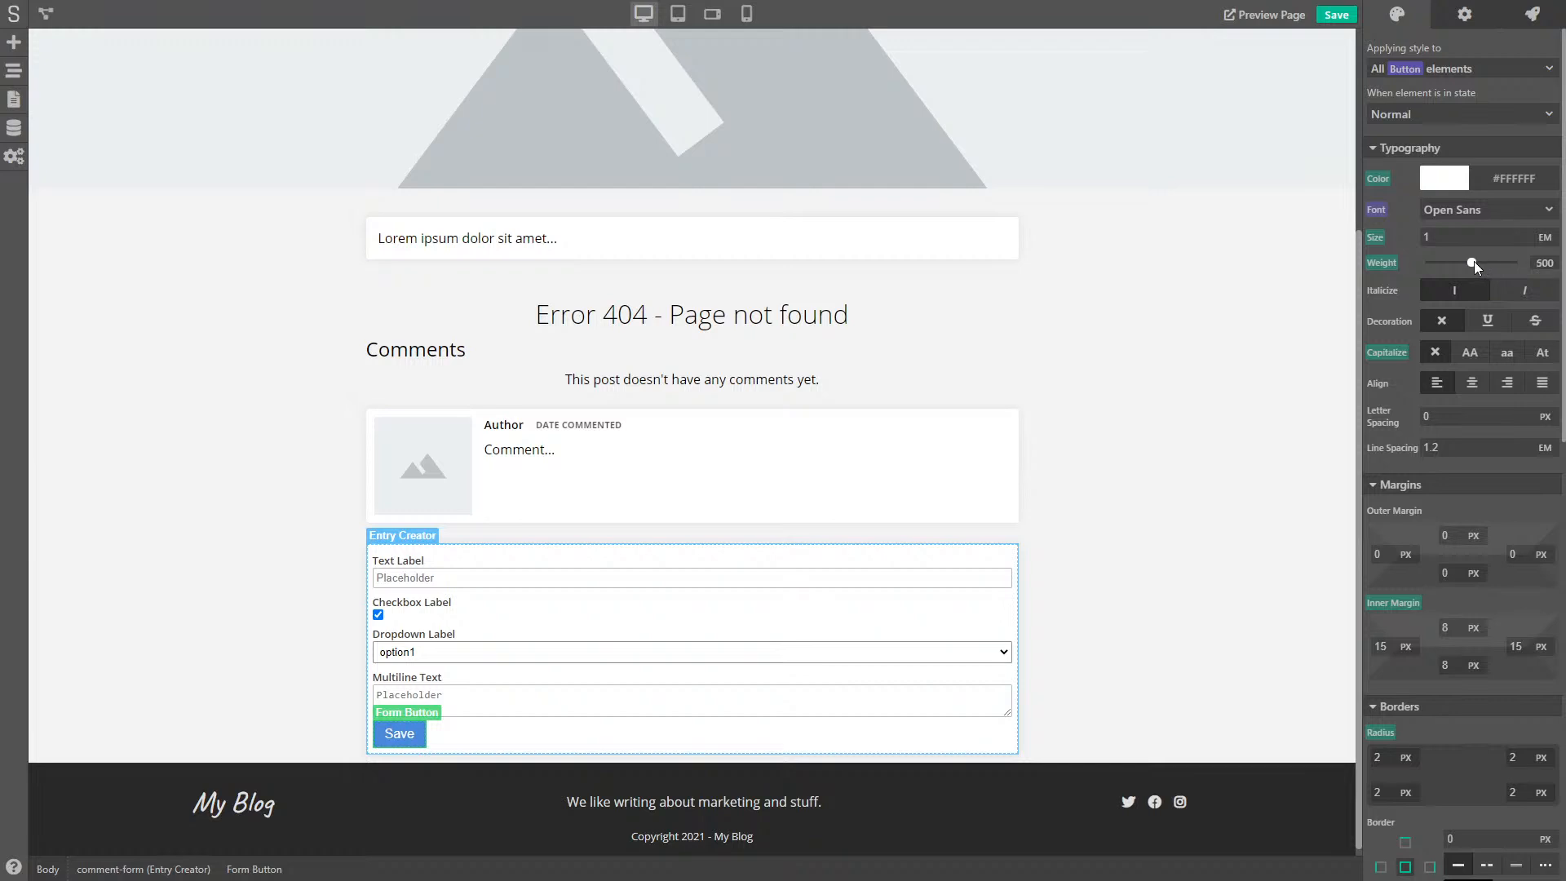
click(1474, 212)
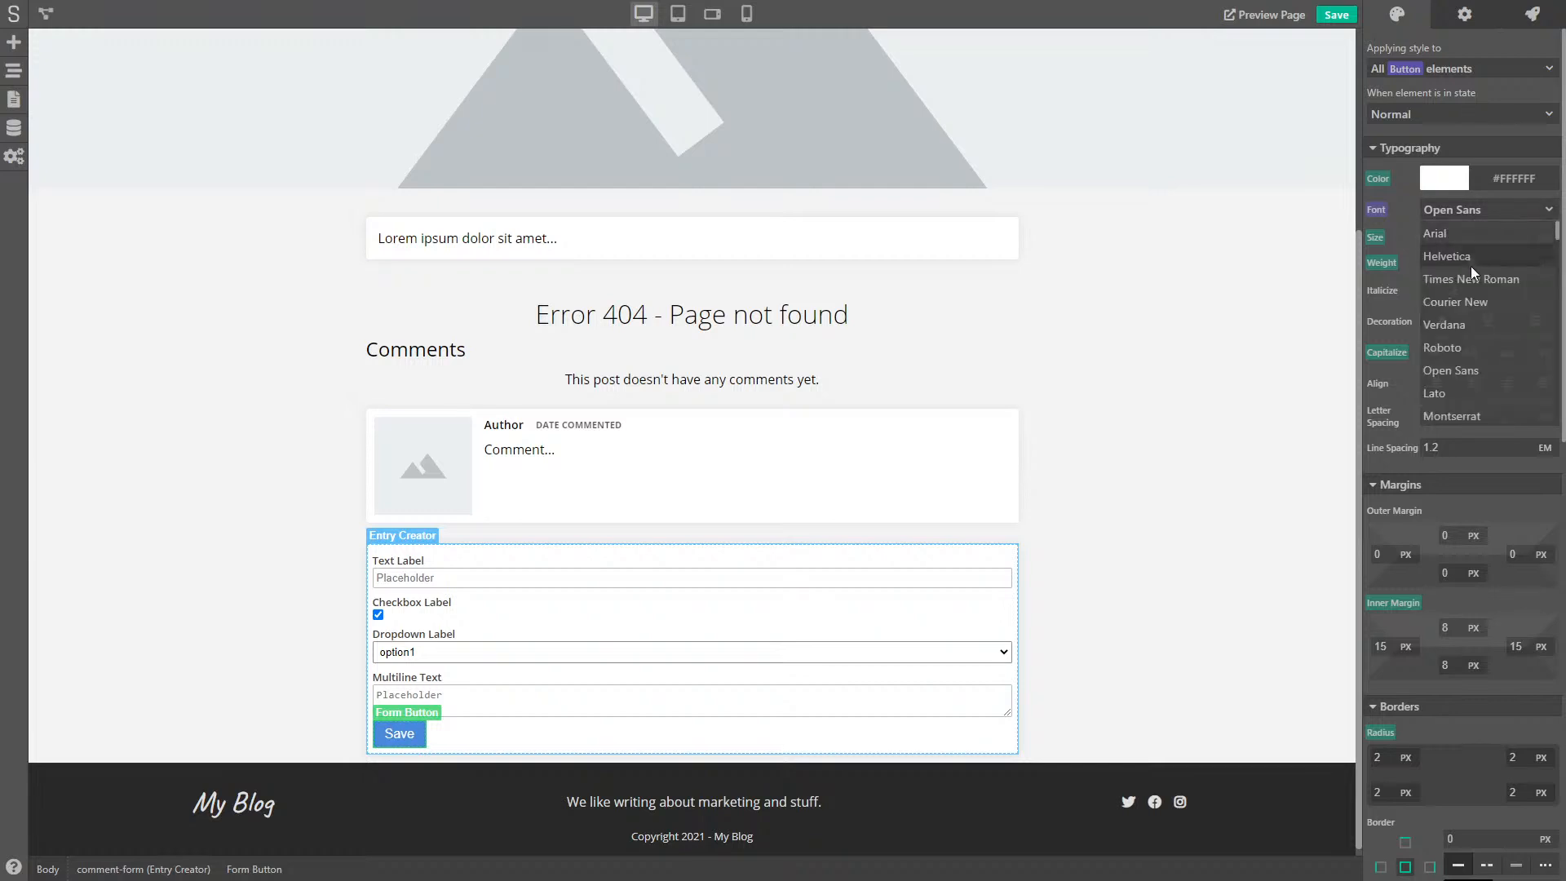
scroll(1458, 339, down, 1)
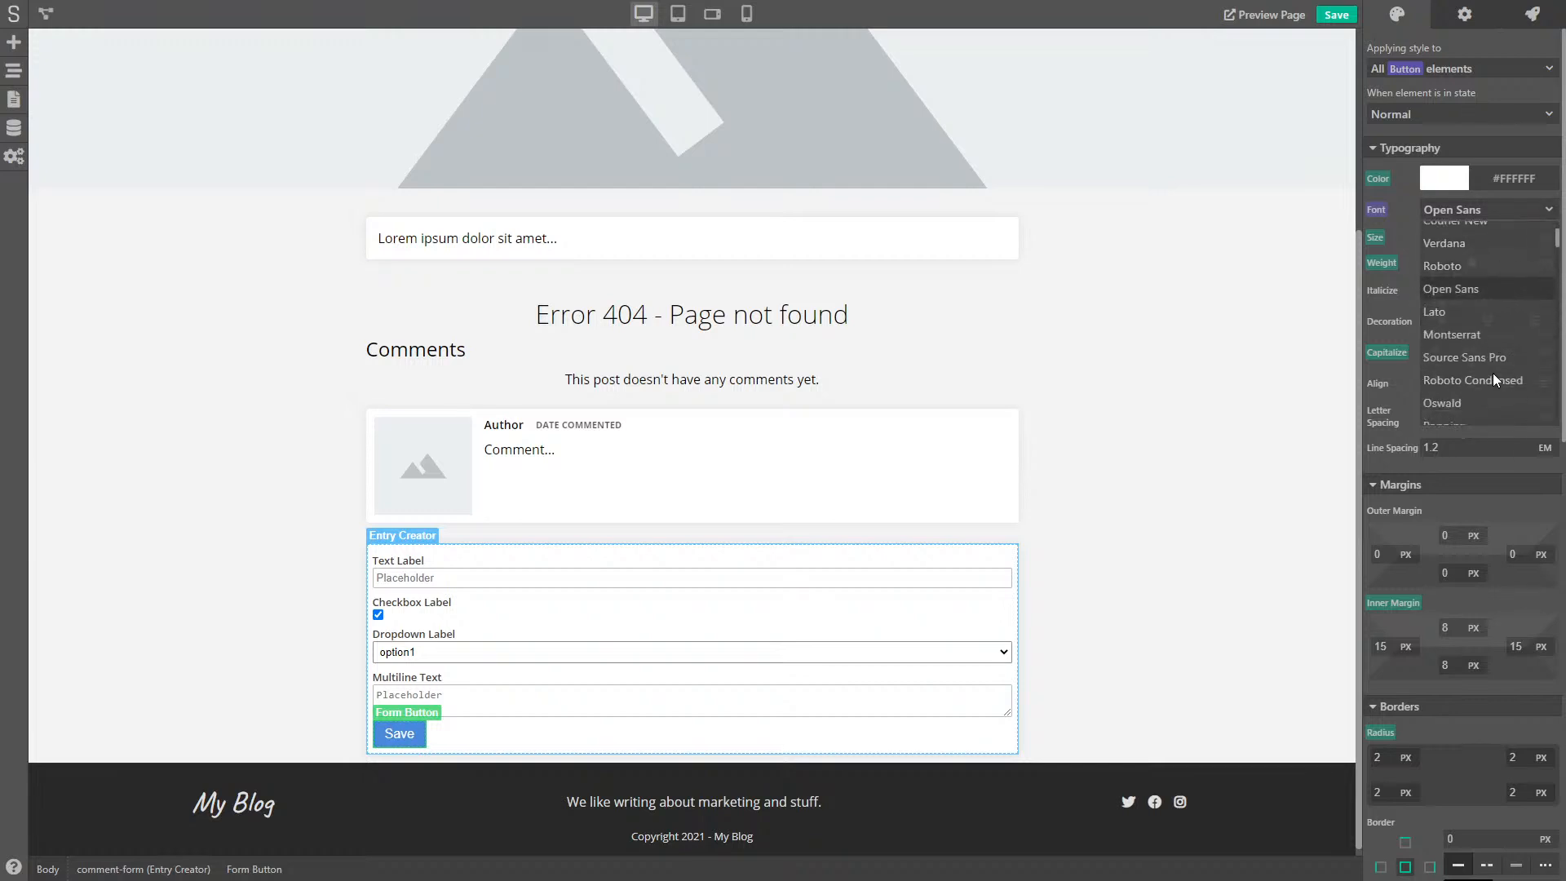
click(1474, 289)
click(842, 739)
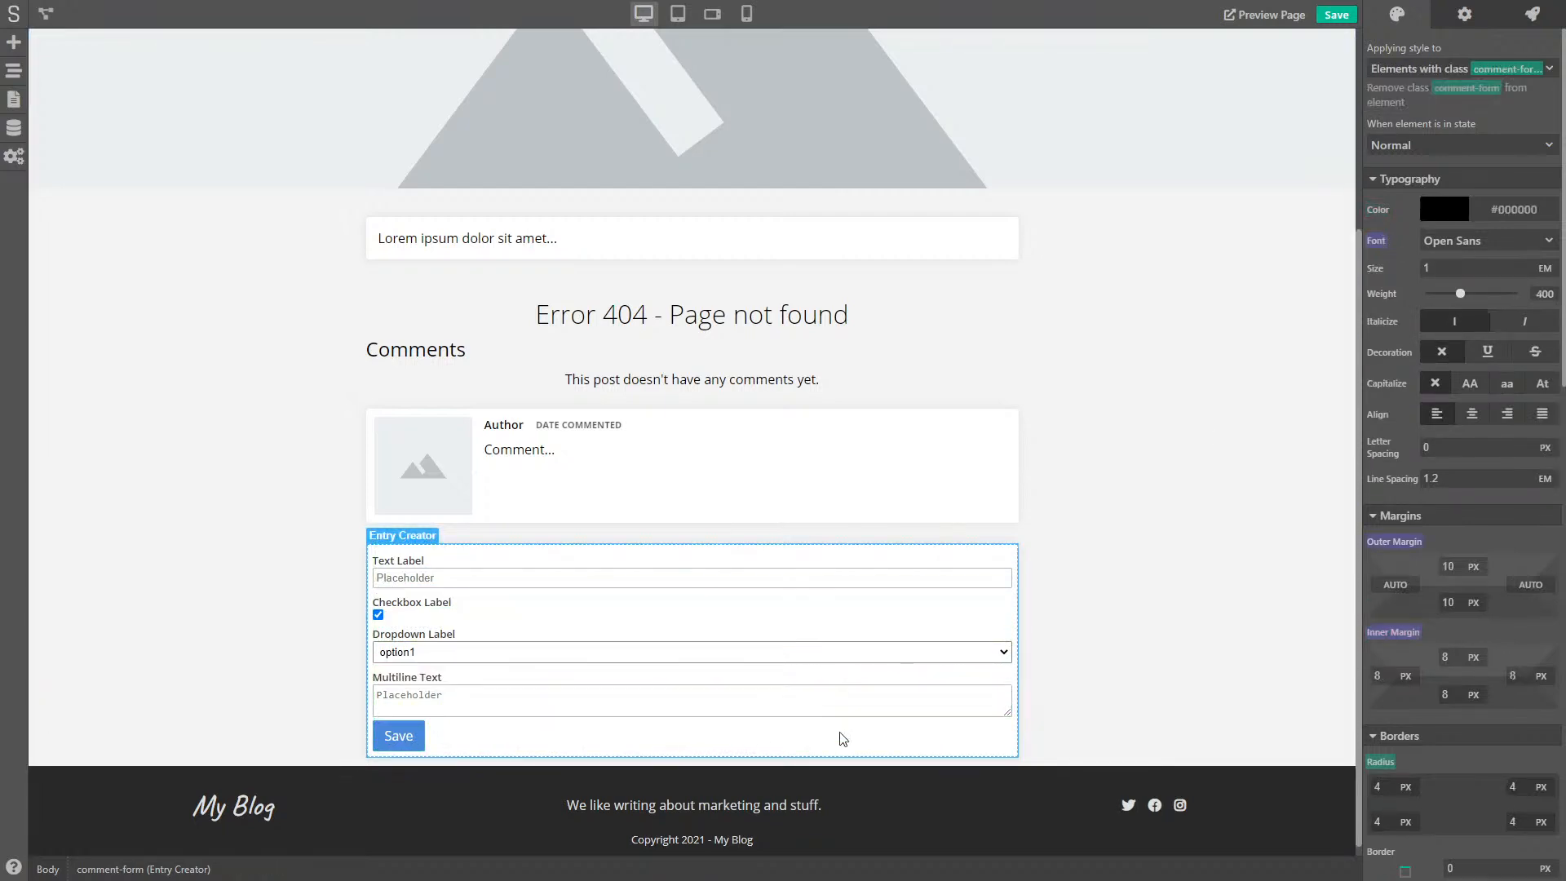
click(416, 751)
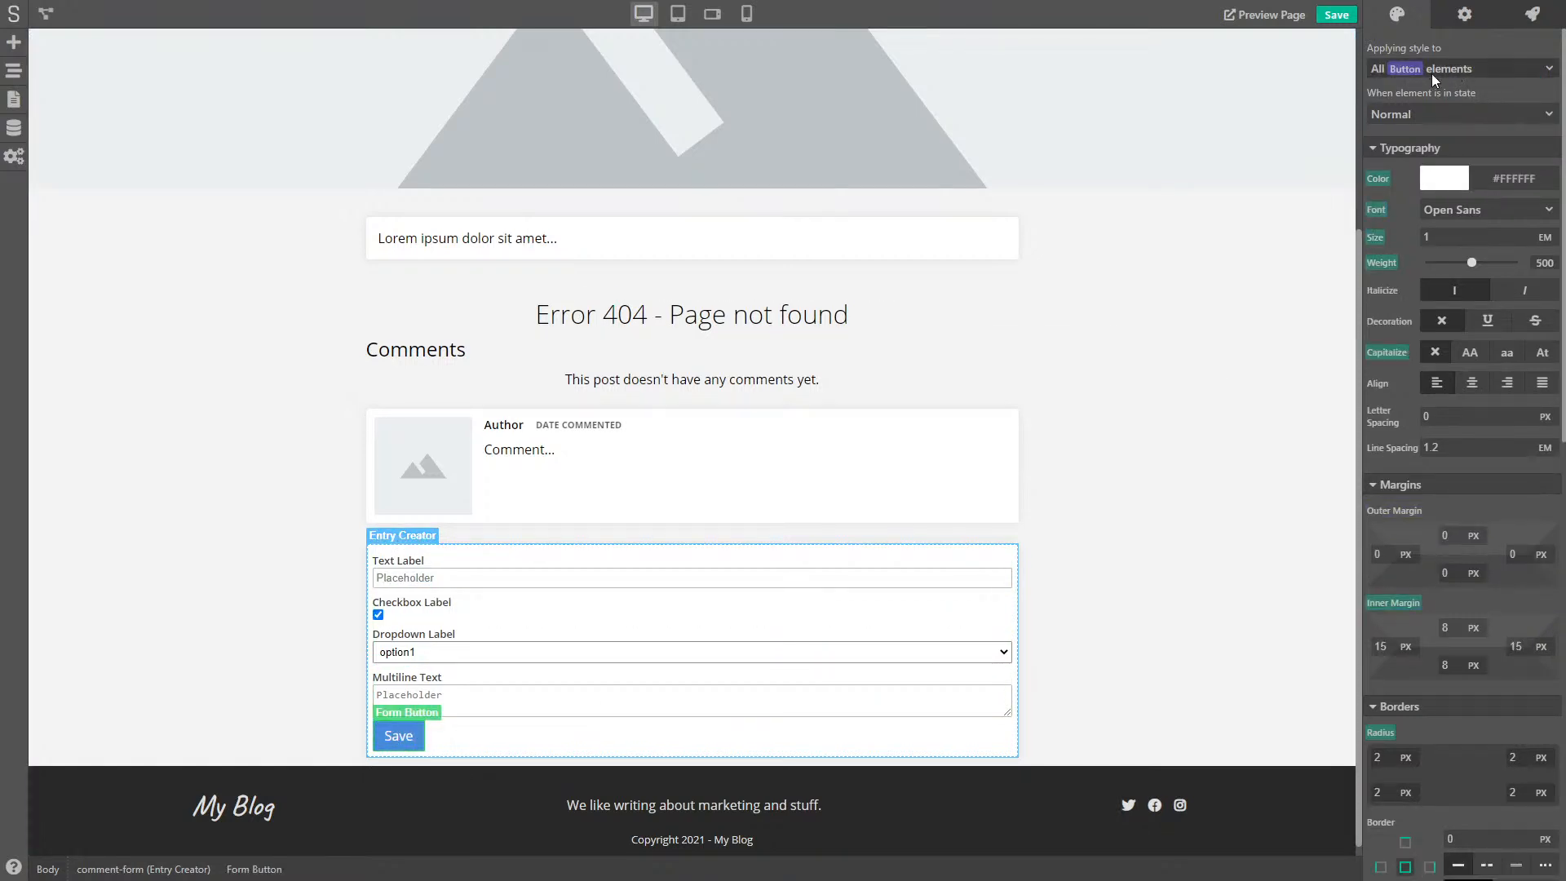
- Give the buttons' Hovered state a brighter blue background
click(1423, 115)
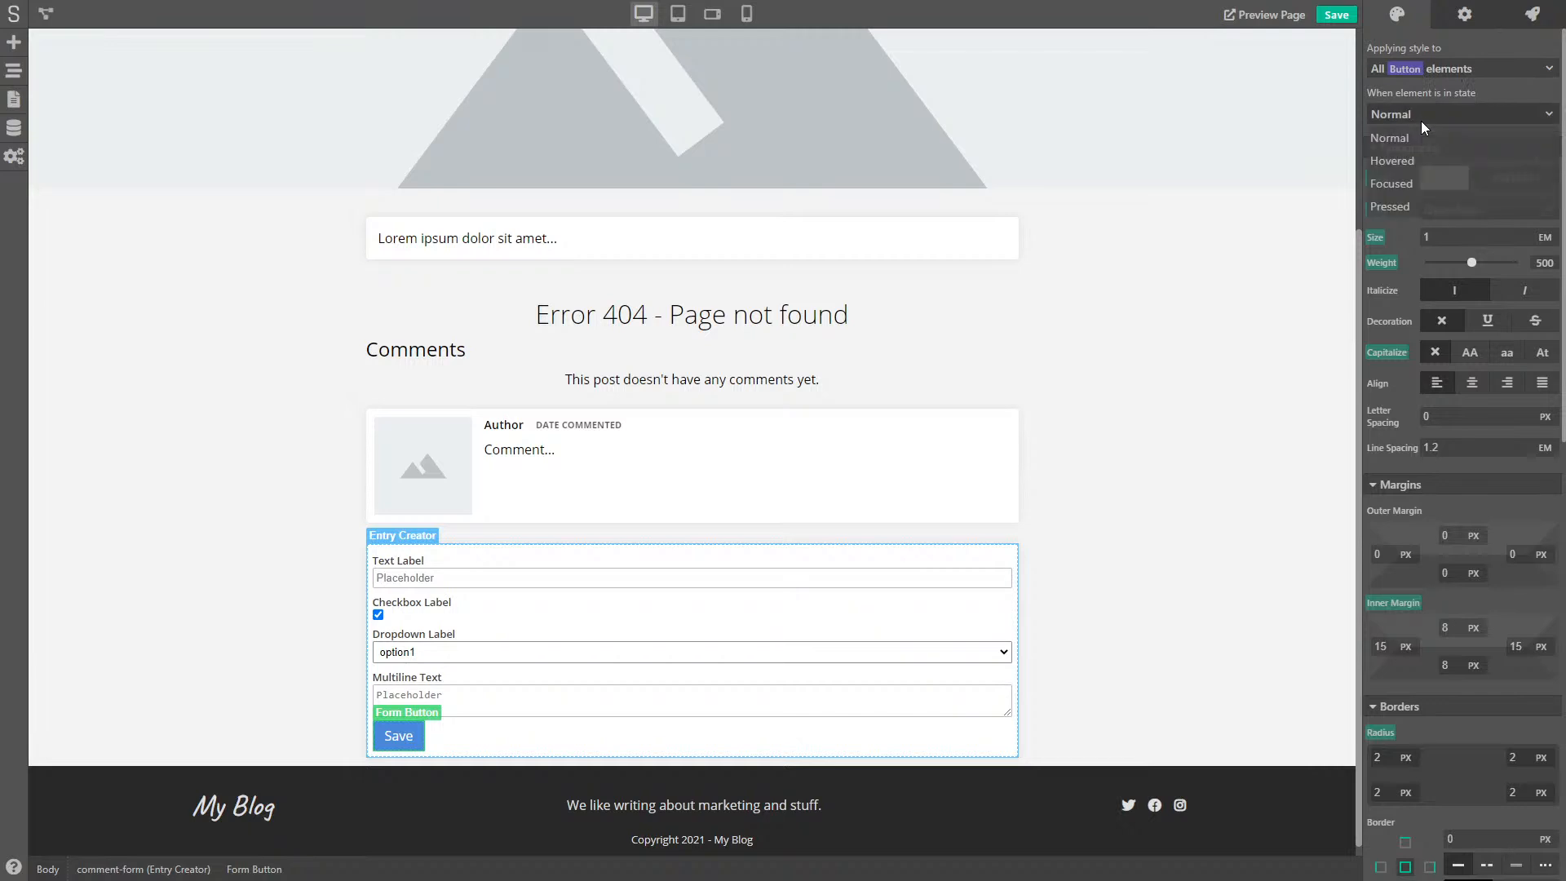
click(1401, 159)
scroll(1411, 314, down, 9)
scroll(1413, 326, down, 3)
drag(1462, 623, 1481, 624)
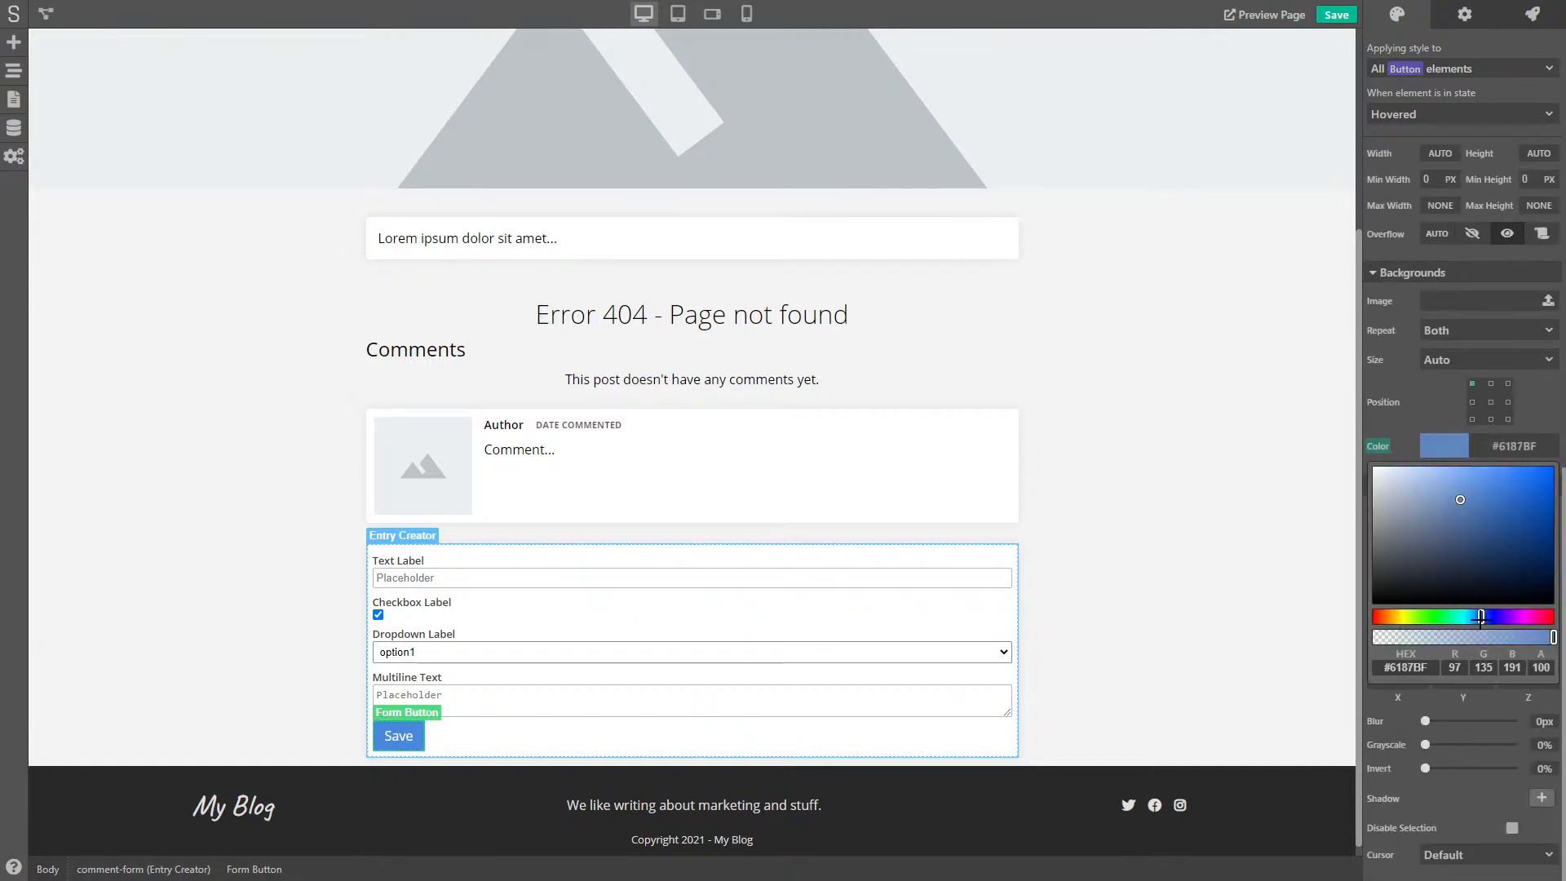
drag(1499, 481, 1488, 471)
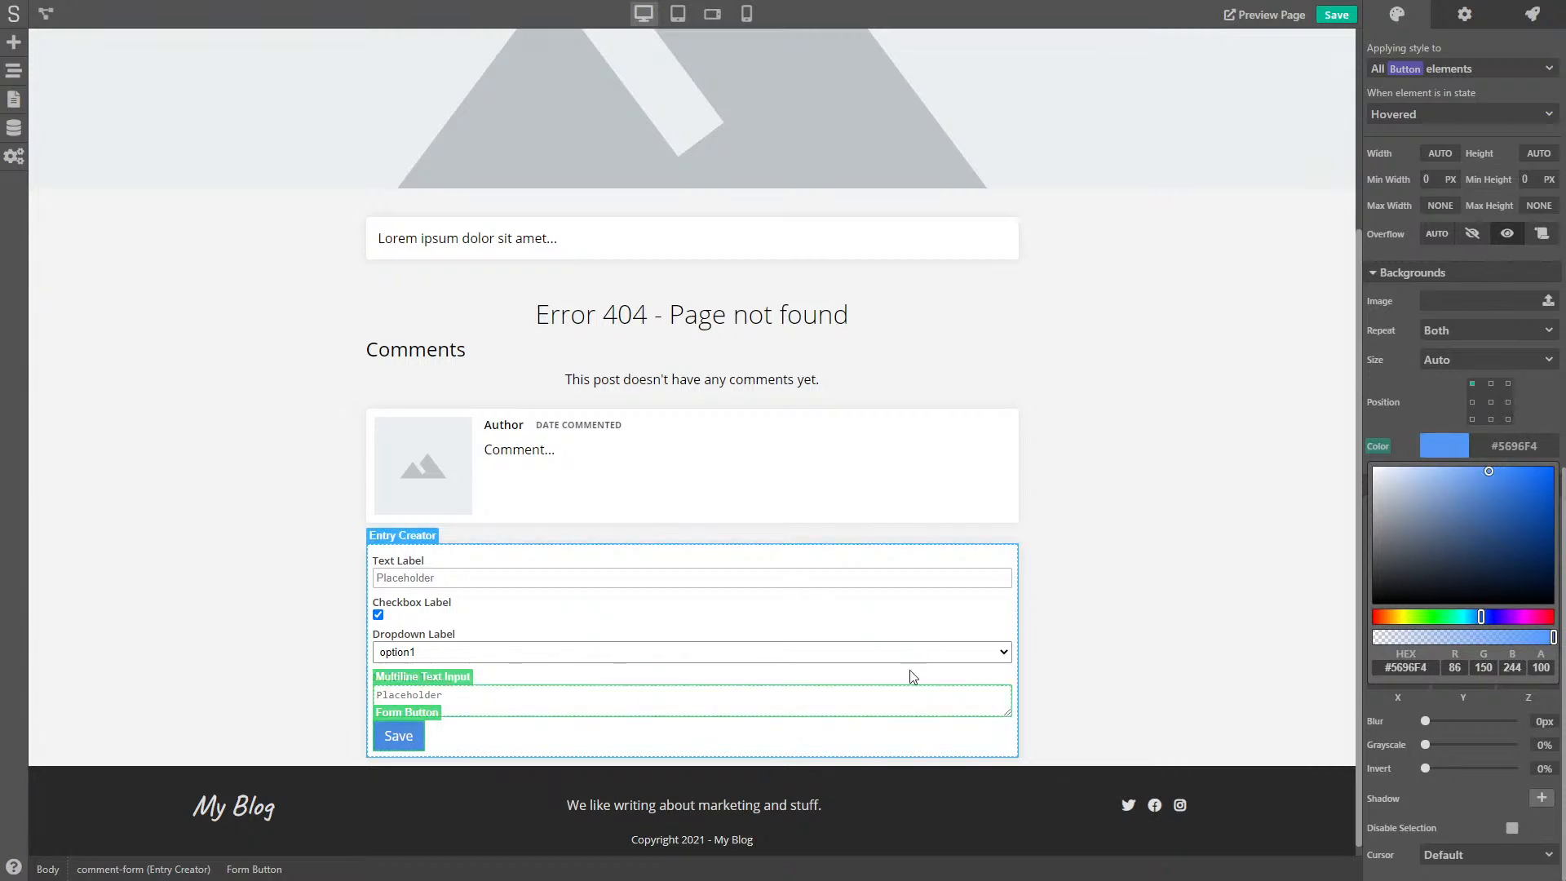
click(1446, 65)
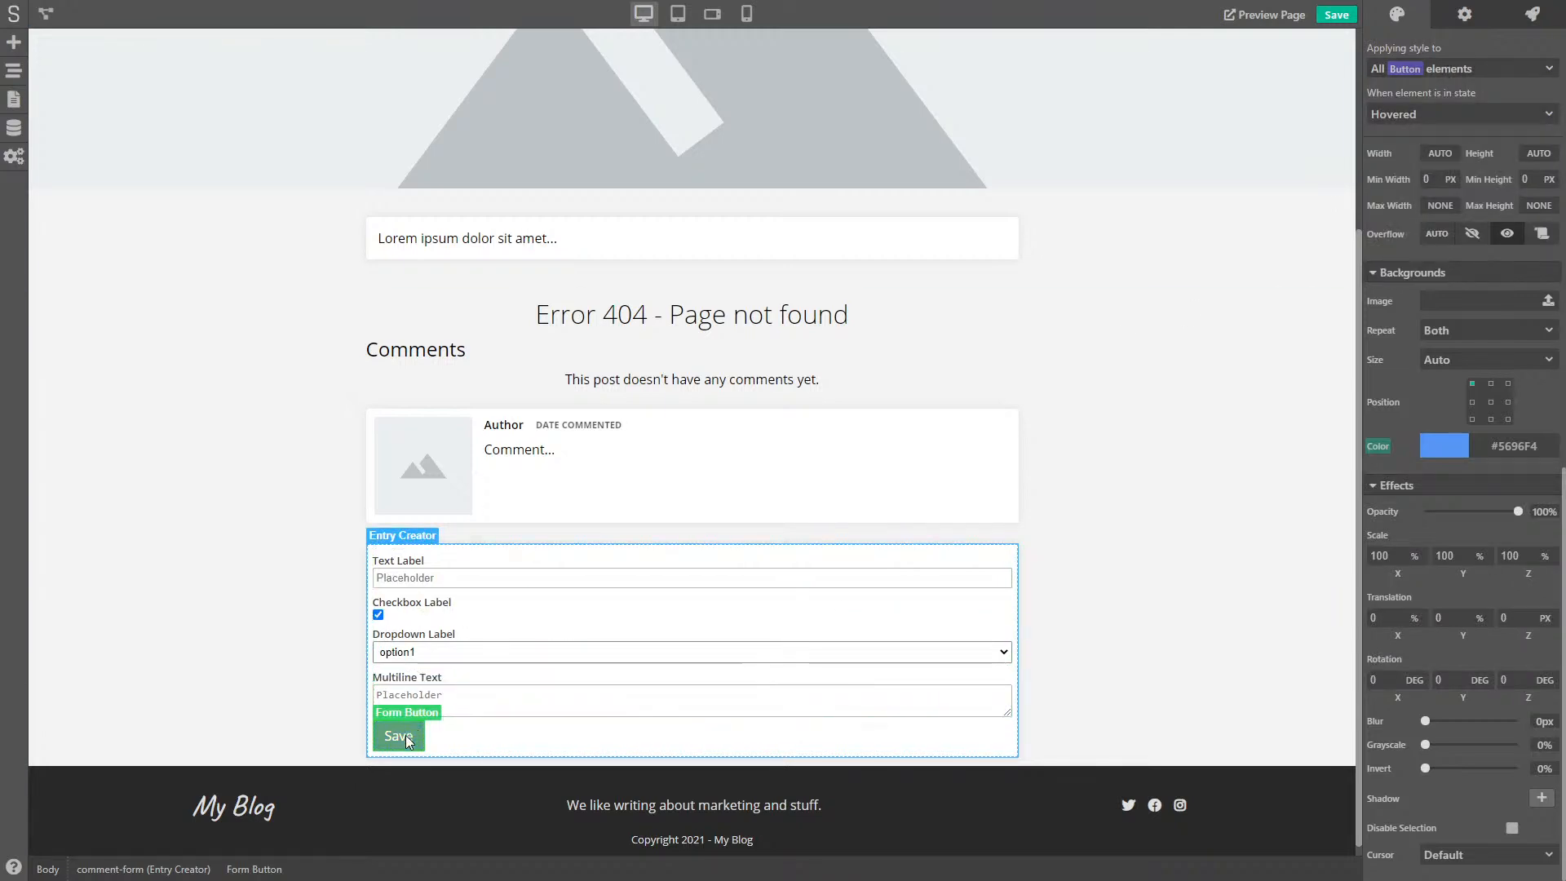
- Switch to the Pressed state and reset its background colour to default
click(1450, 118)
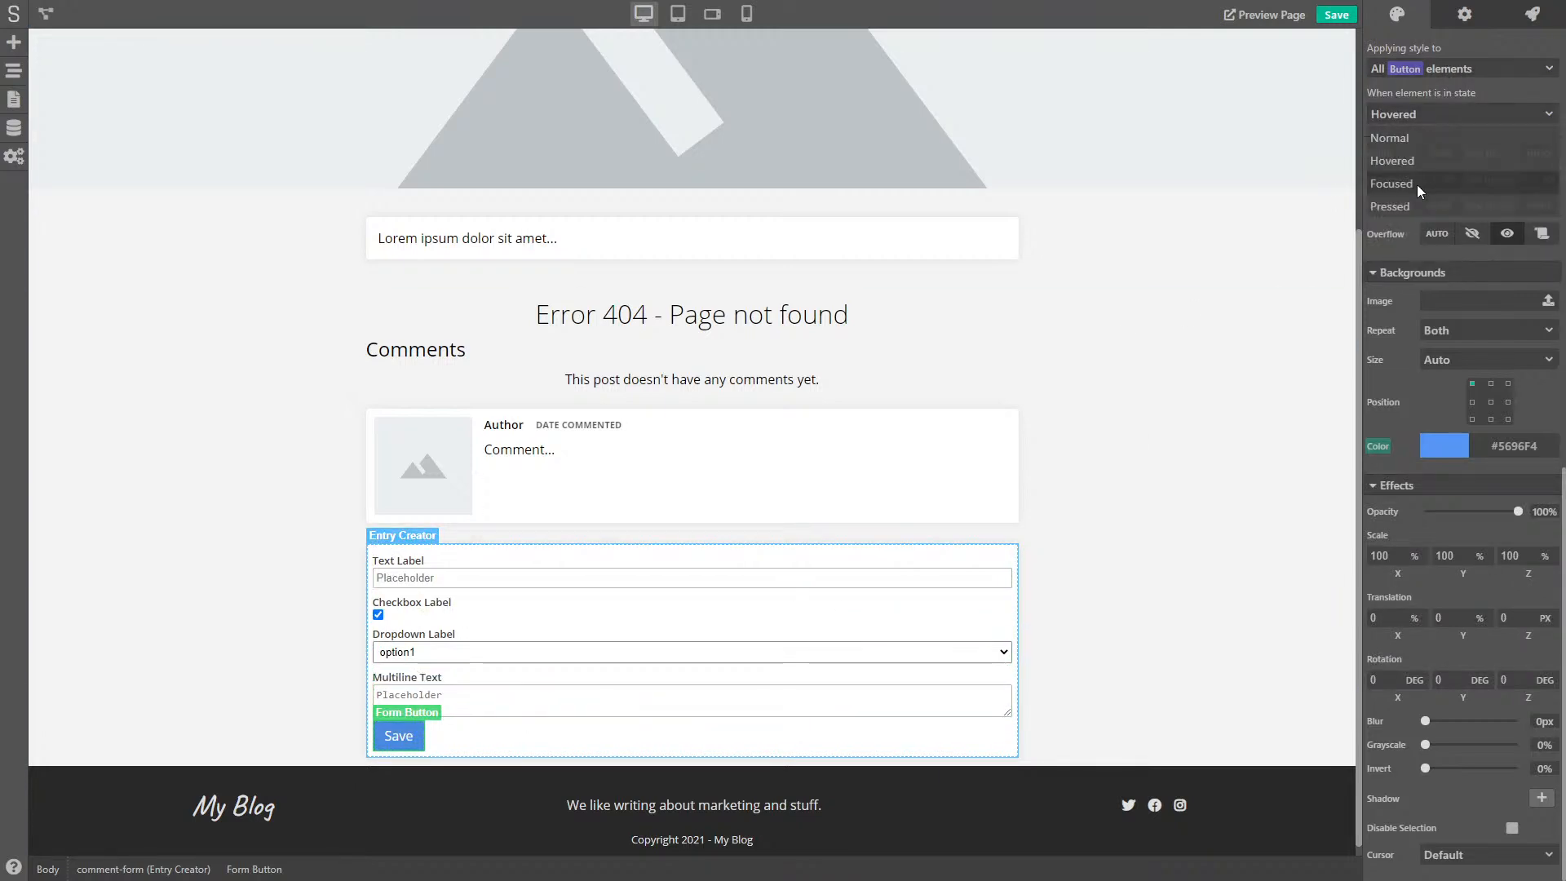
click(1417, 206)
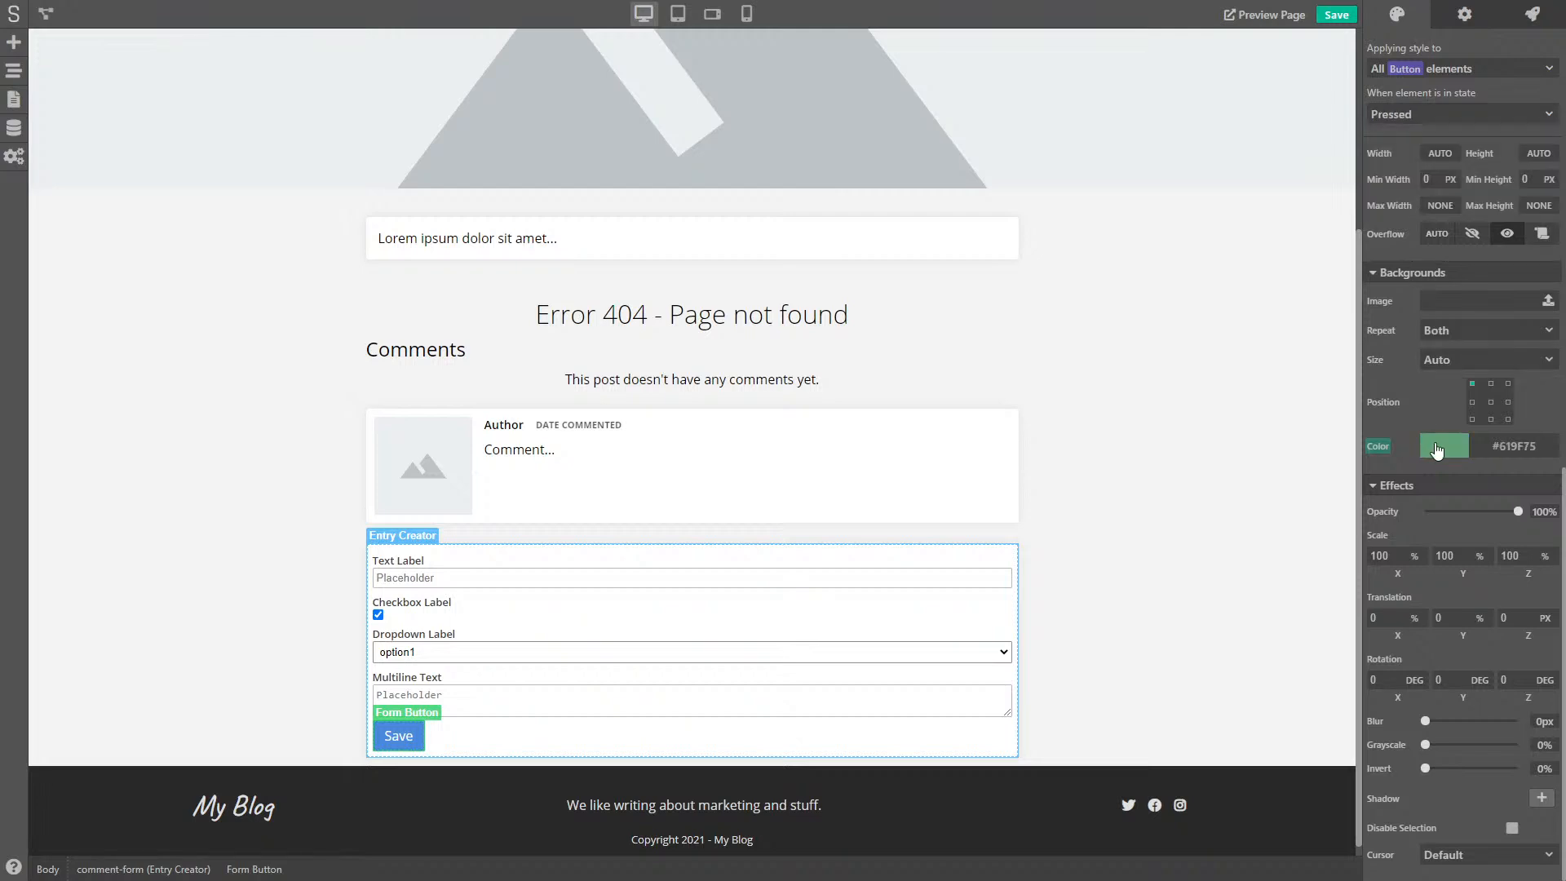
click(1436, 445)
drag(1481, 616, 1480, 624)
right_click(1378, 449)
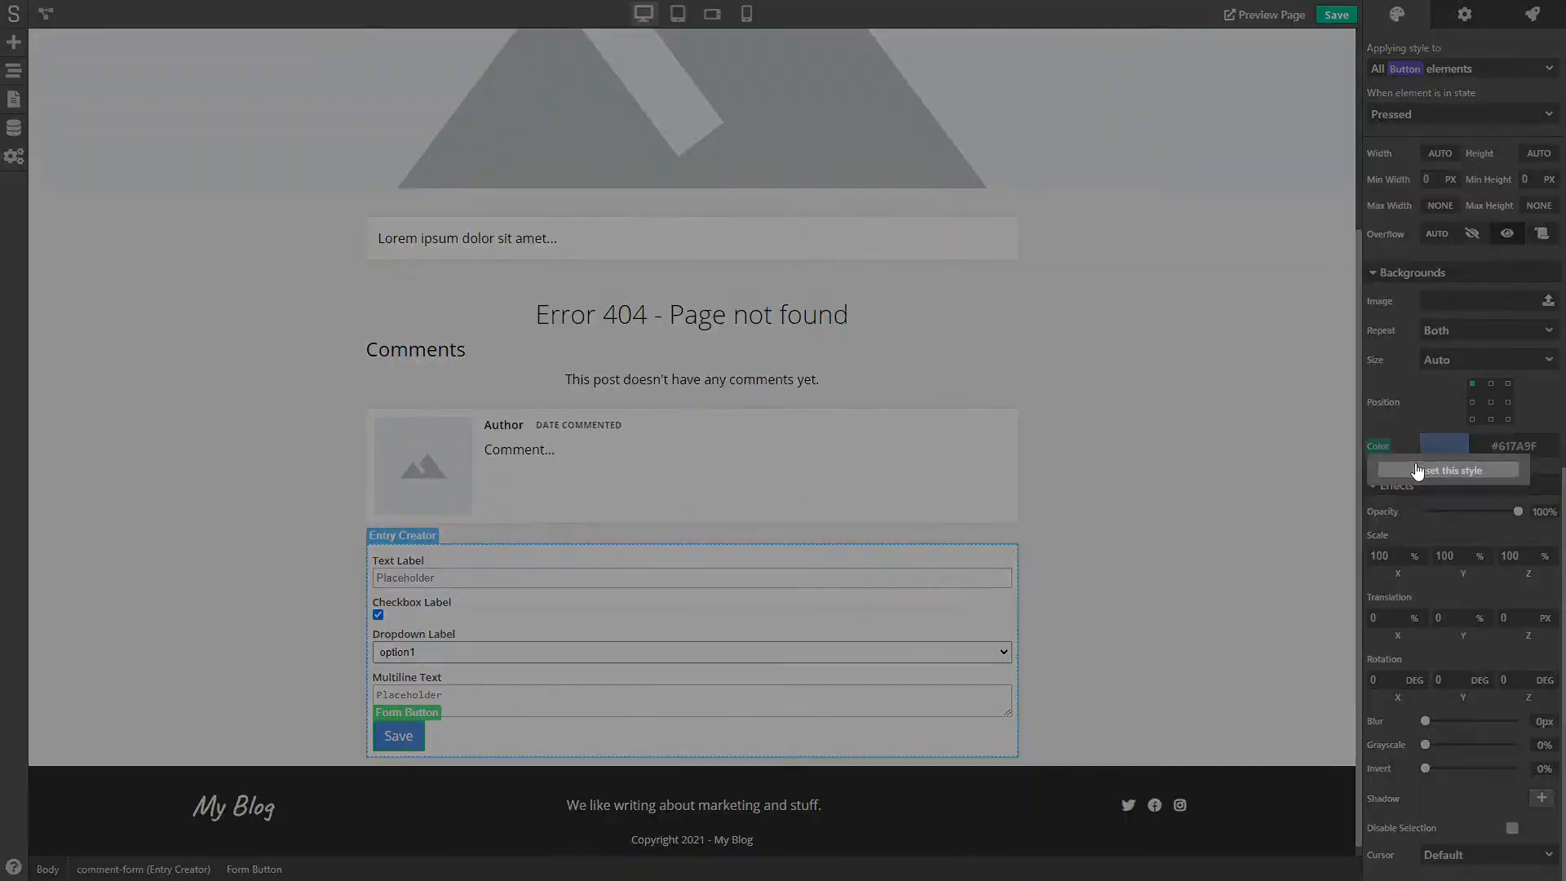
click(1416, 471)
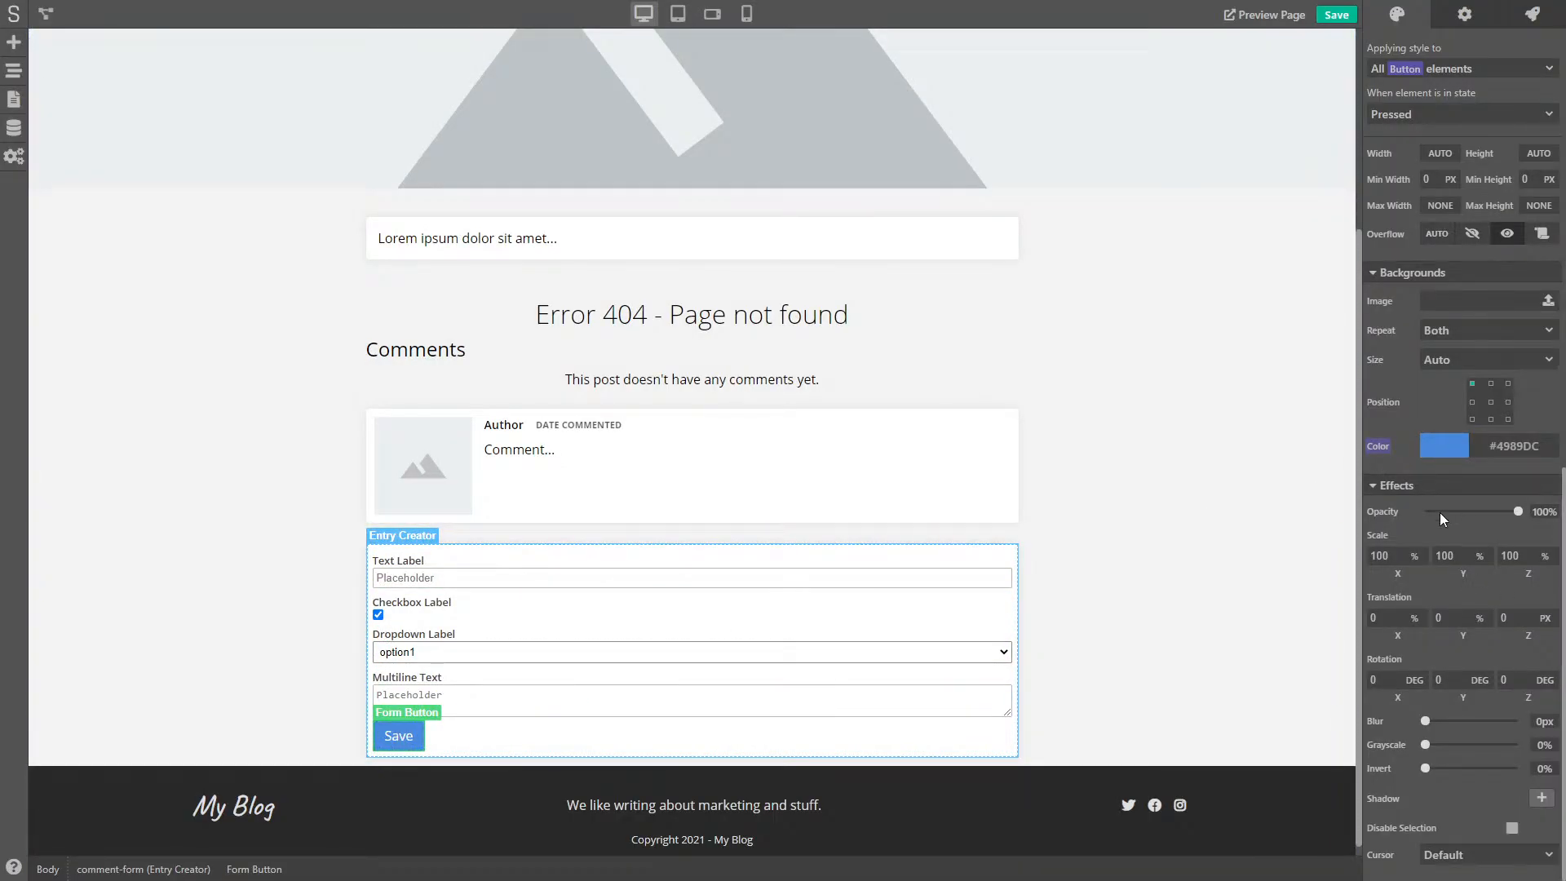
- Set the Pressed state's Scale X, Y and Z to 95
drag(1392, 555, 1371, 557)
text(95)
key(BackSpace)
key(Tab)
text(98)
key(Tab)
text(98)
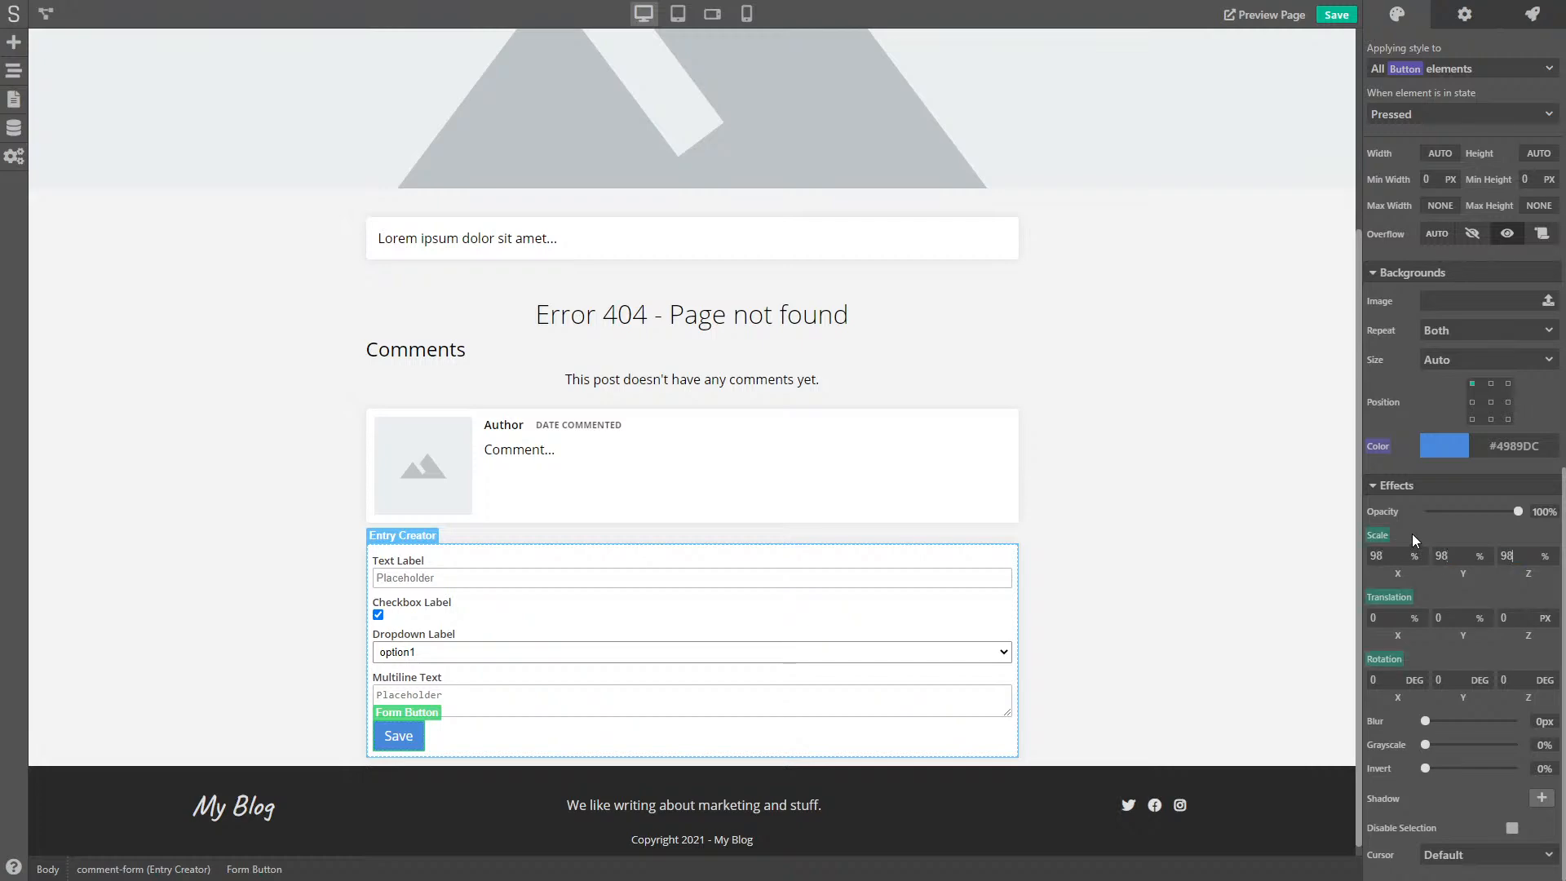
click(1378, 536)
click(1465, 522)
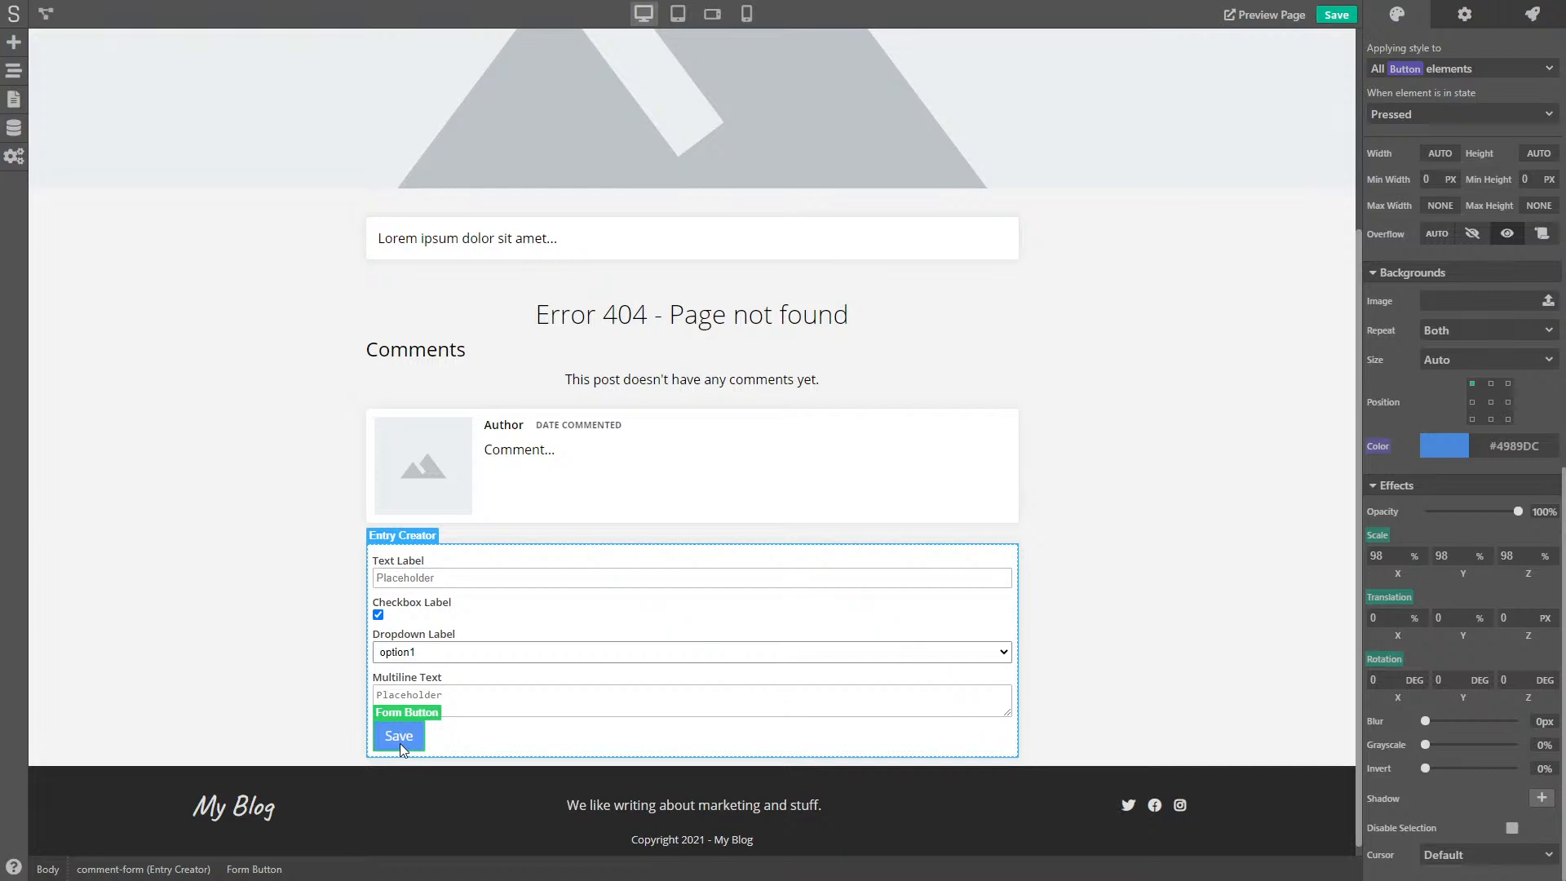
drag(1386, 557, 1334, 566)
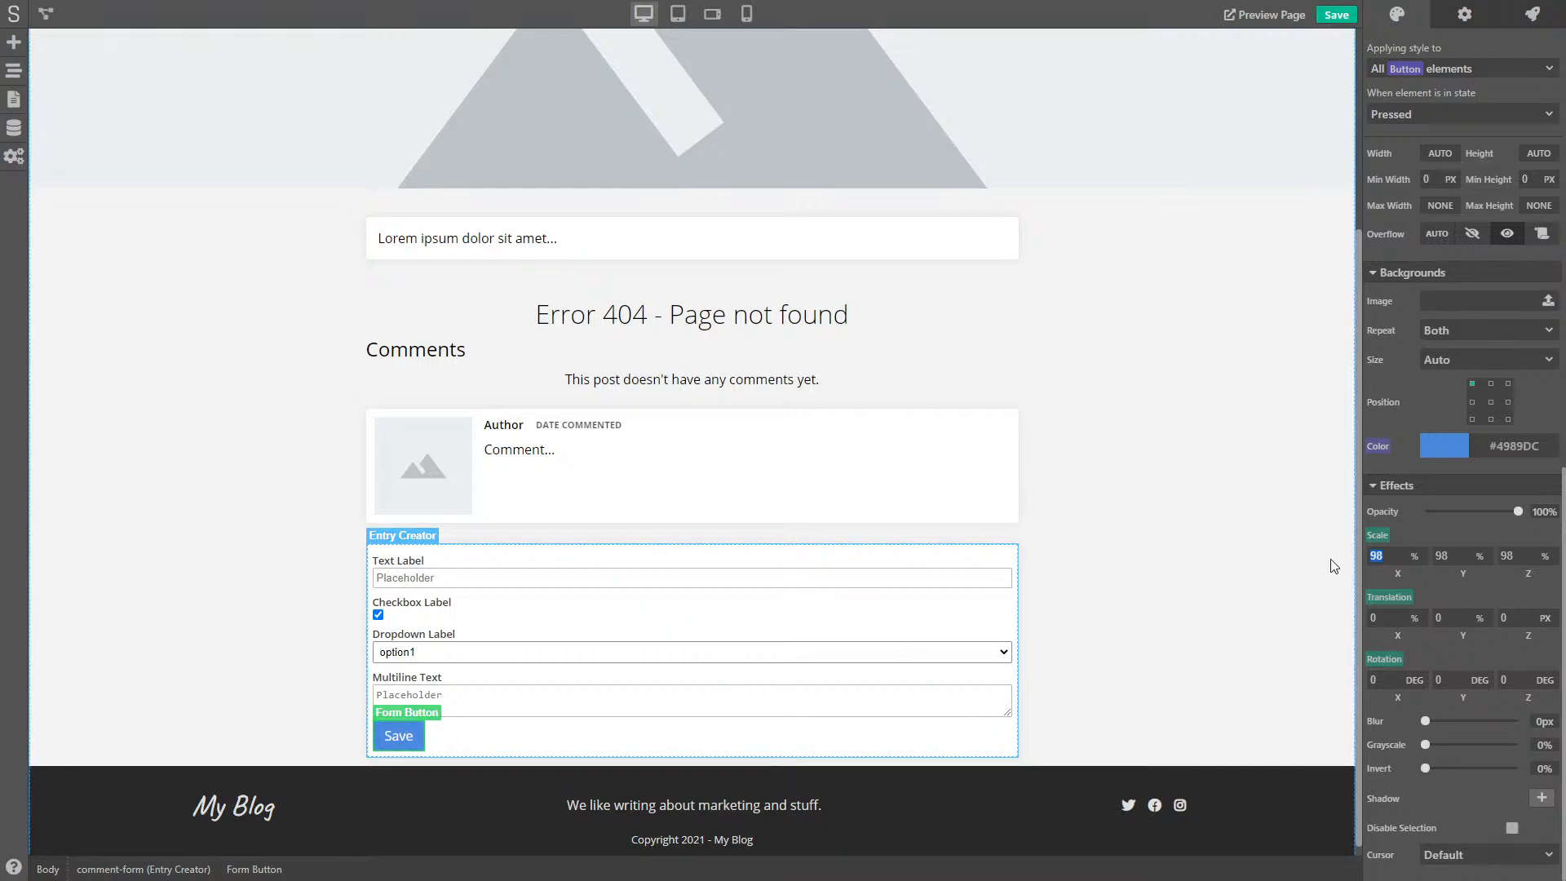
text(95)
key(Tab)
text(95)
key(Tab)
text(95)
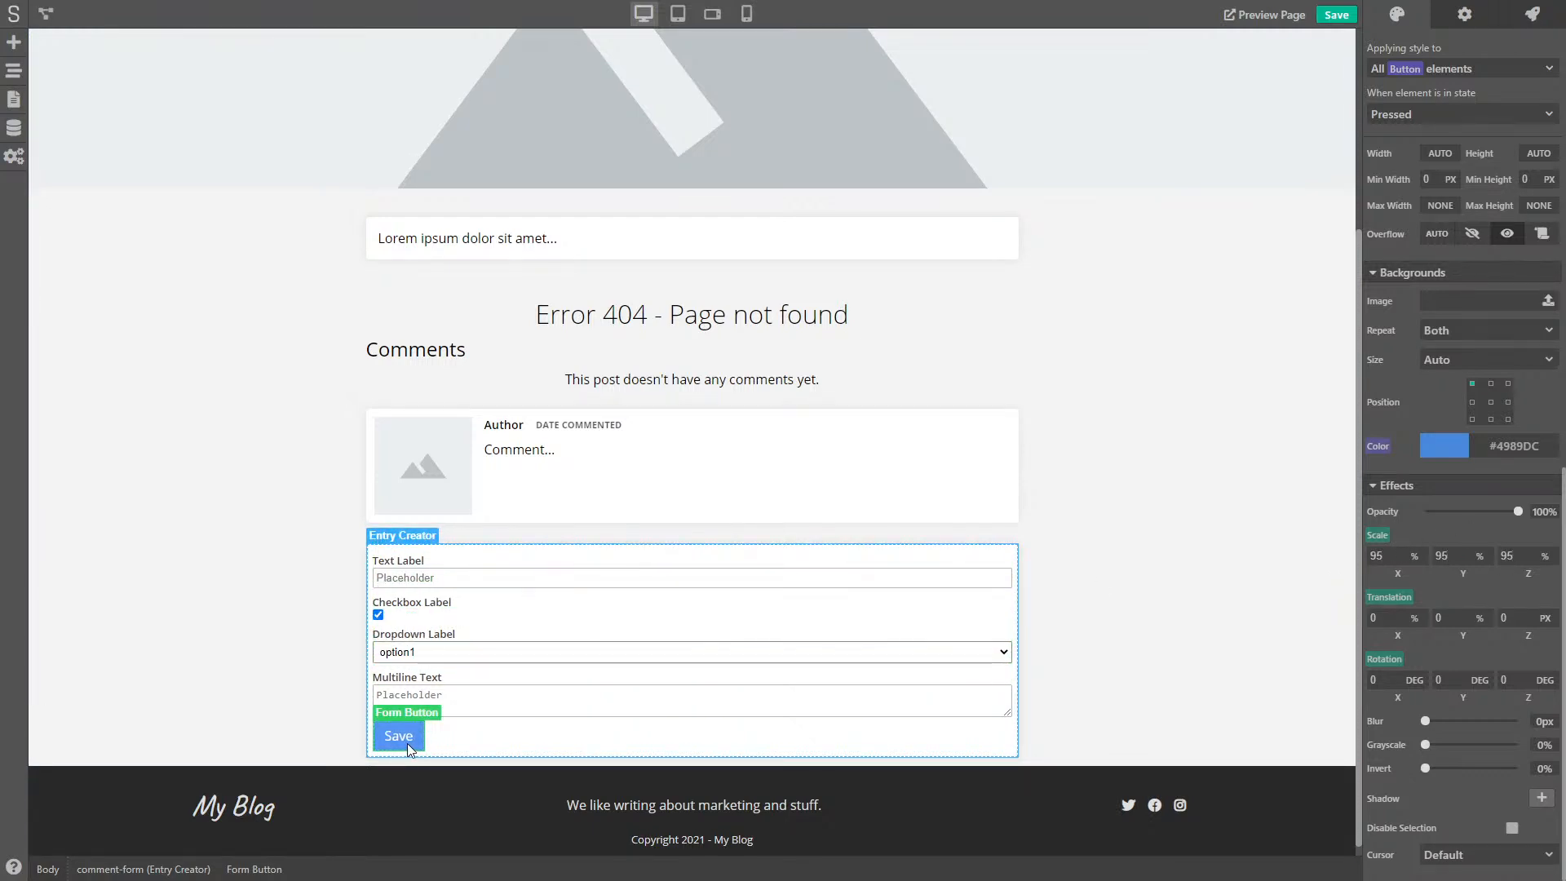
- Give the Entry Creator comment form a 30 px bottom outer margin
click(481, 718)
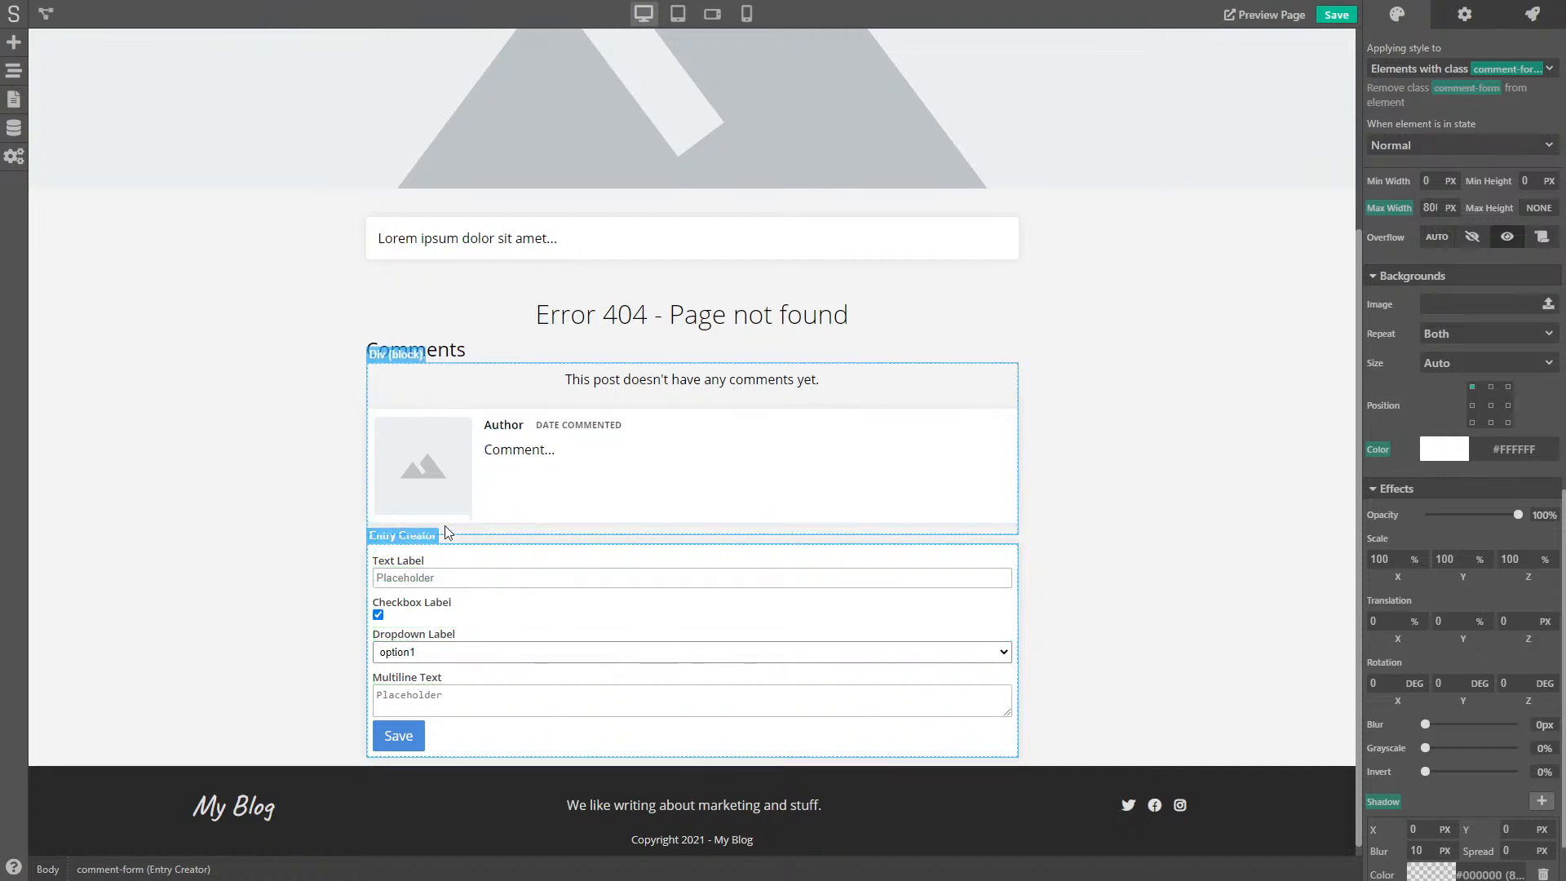
click(240, 496)
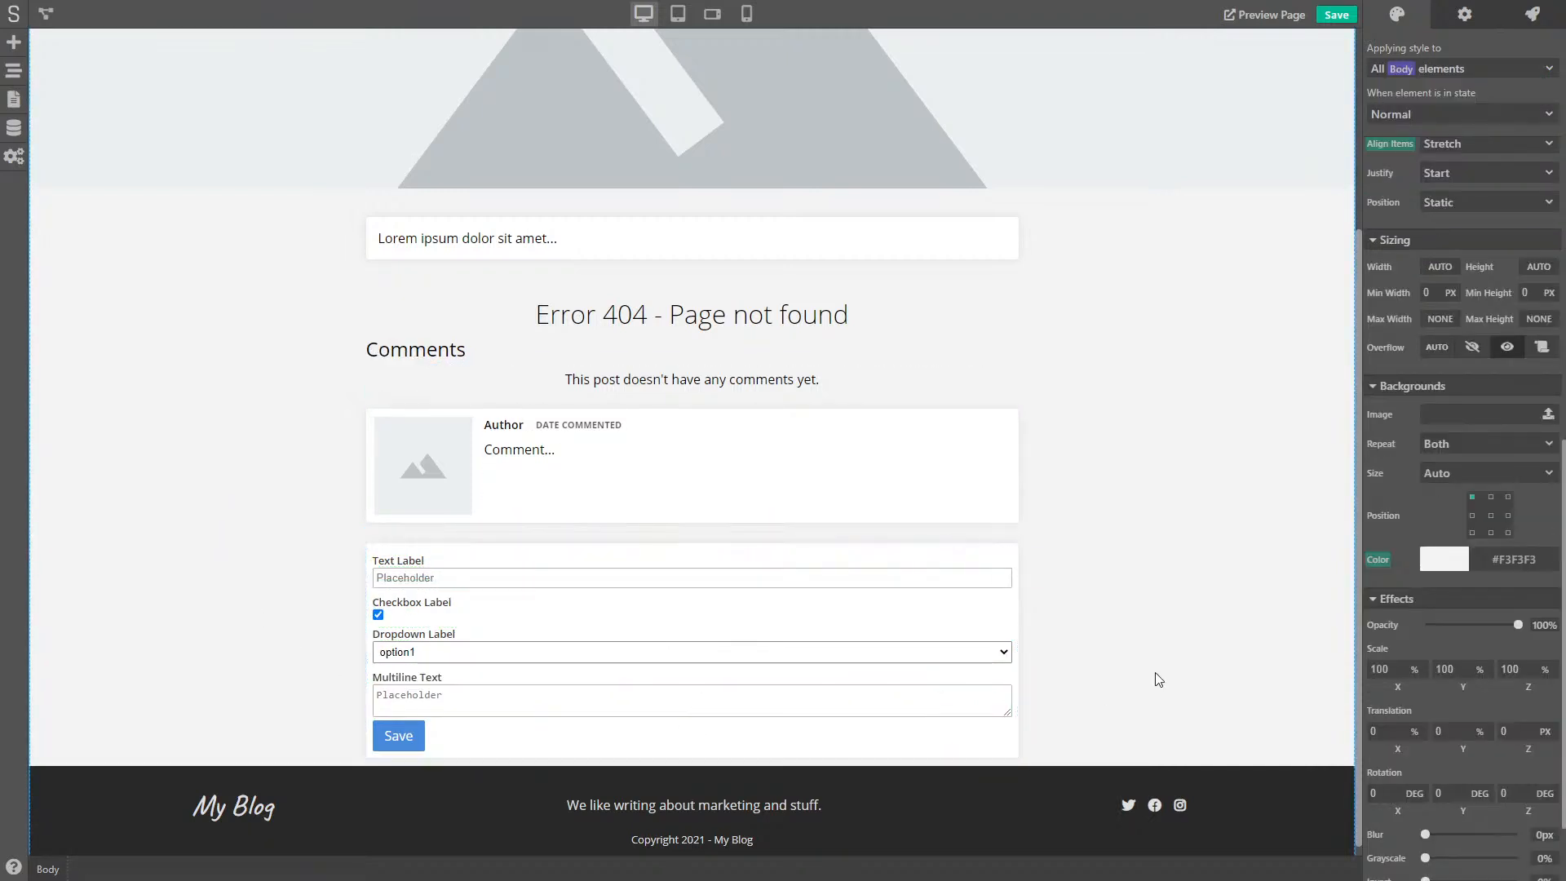
click(1009, 748)
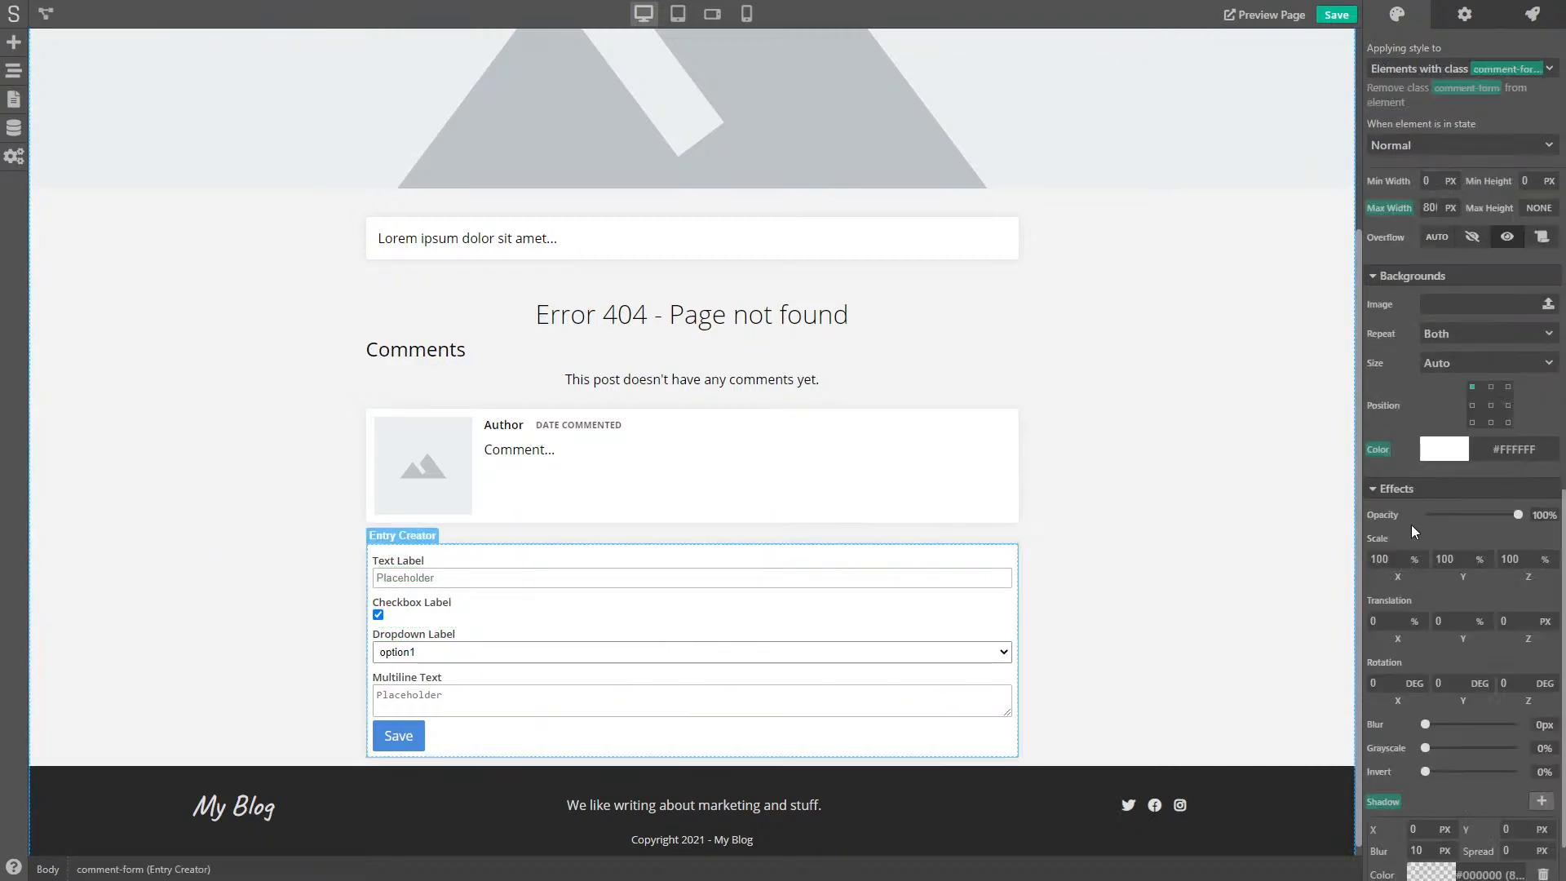
scroll(1431, 506, down, 10)
scroll(1451, 496, up, 1)
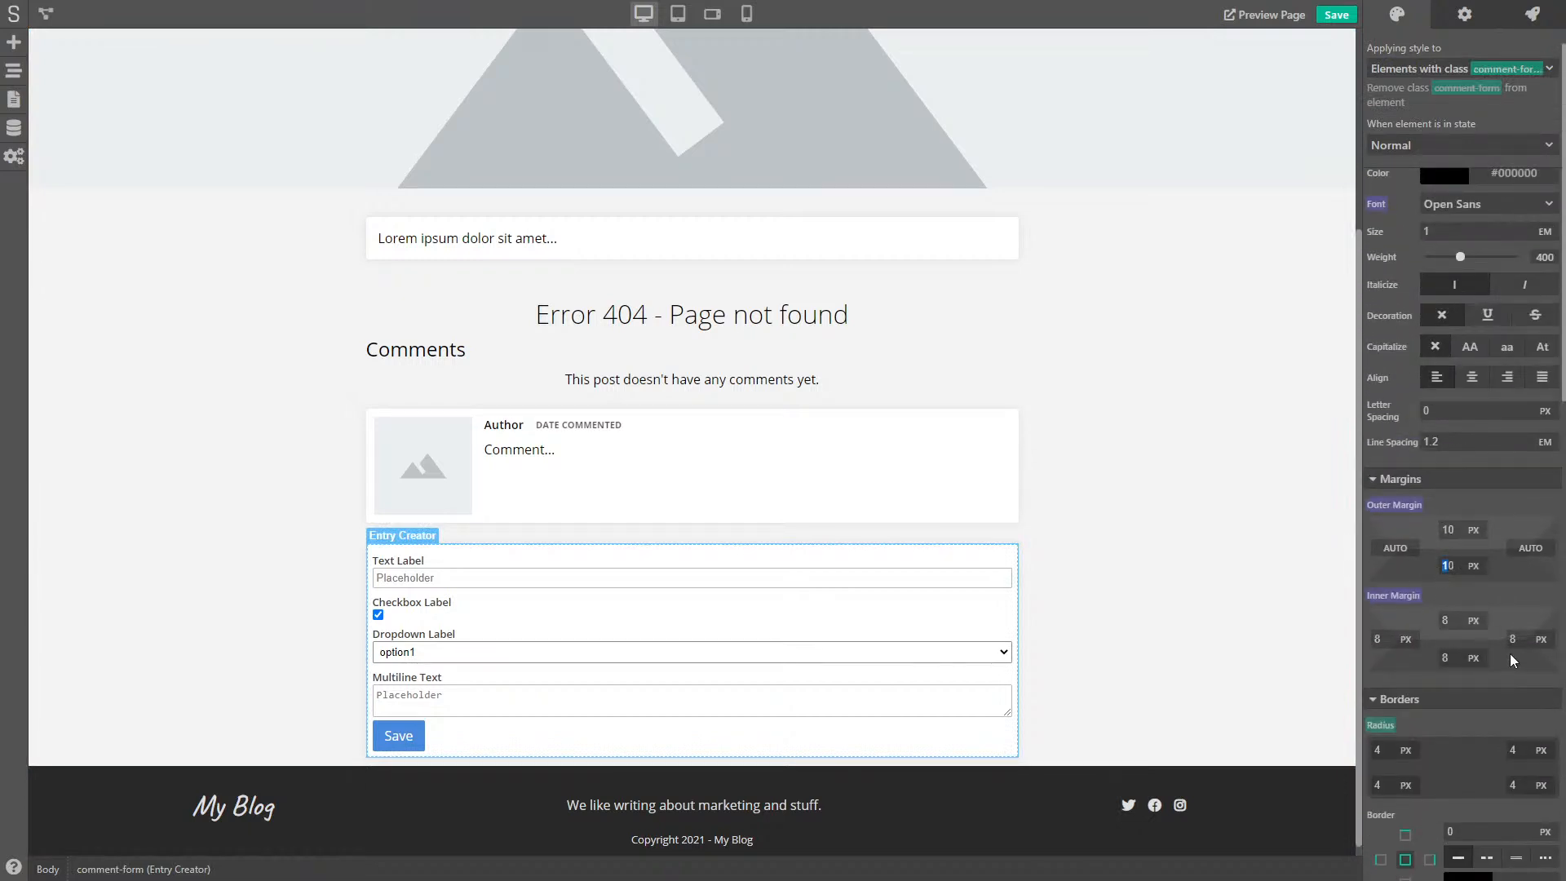
text(3)
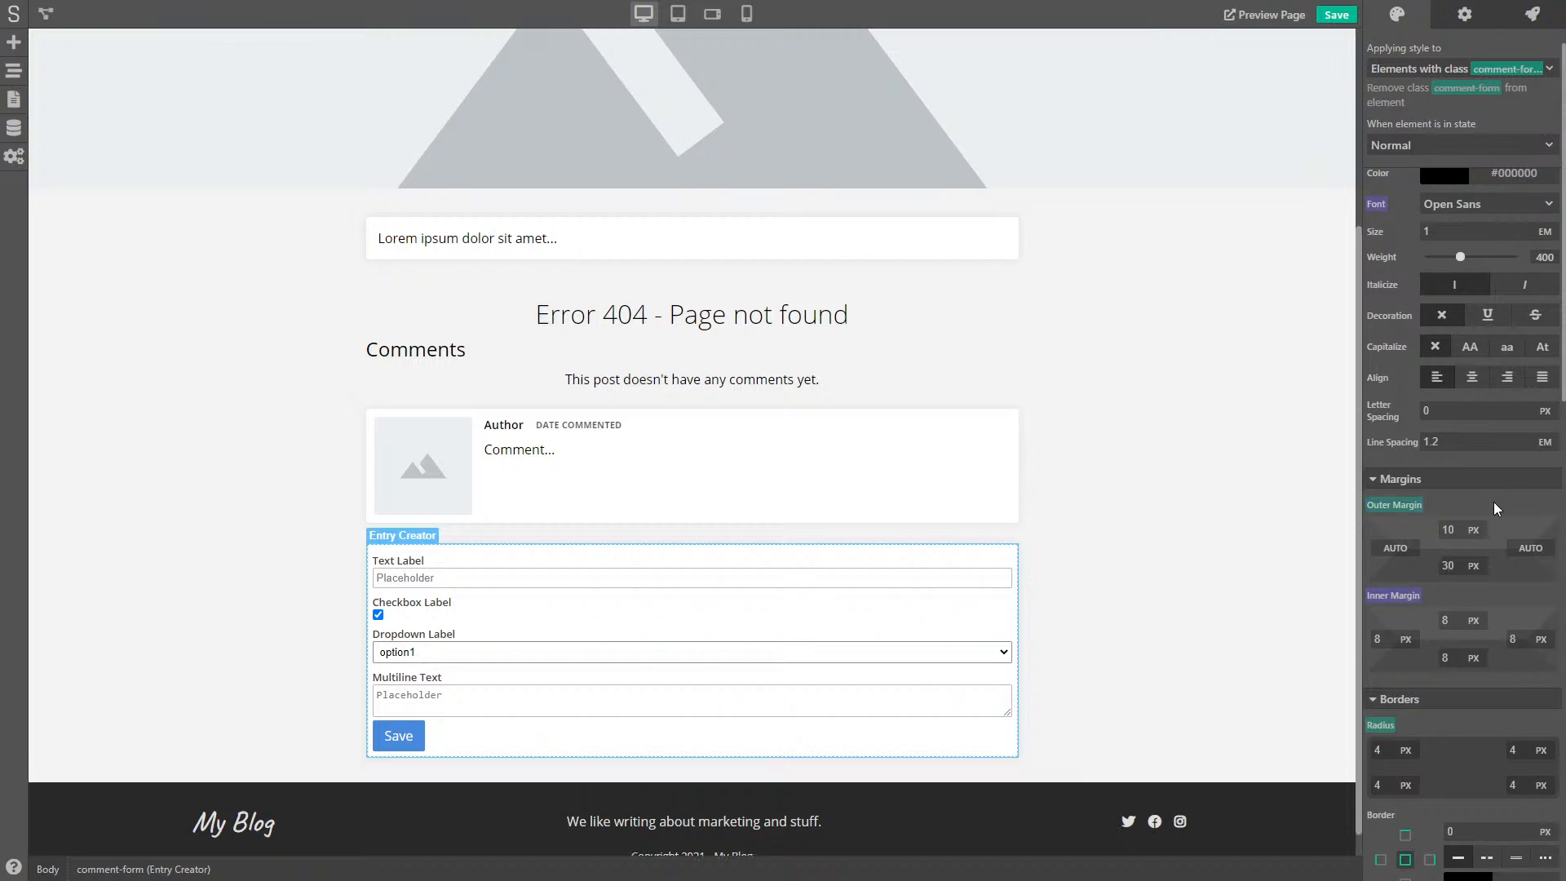
drag(1458, 529, 1388, 532)
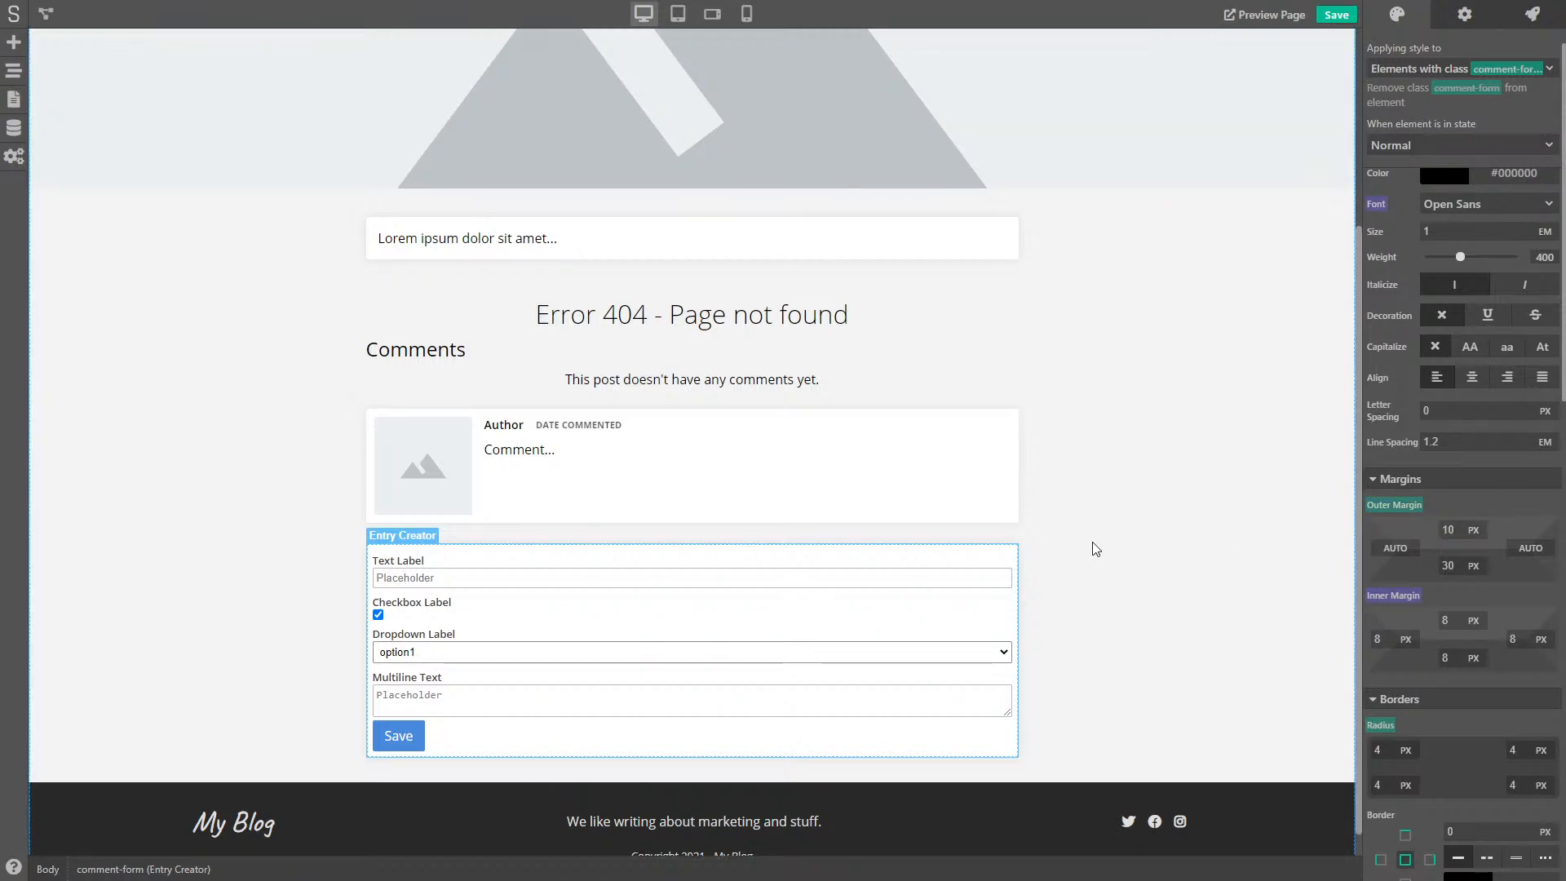
click(1083, 571)
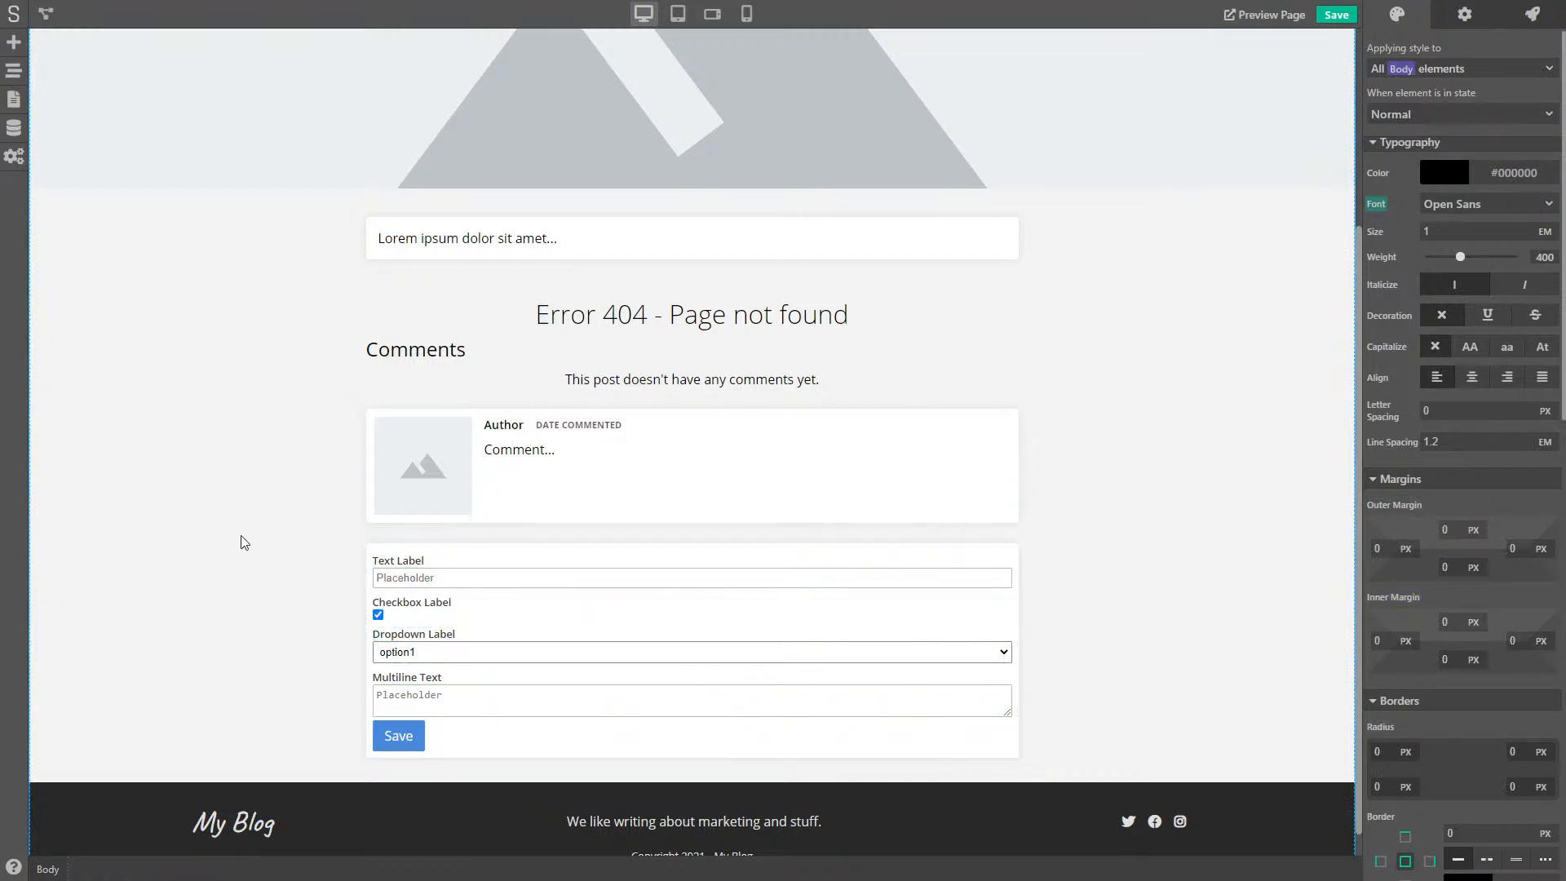
- Bind the Entry Creator form to the Comments data model showing Specific fields
click(455, 553)
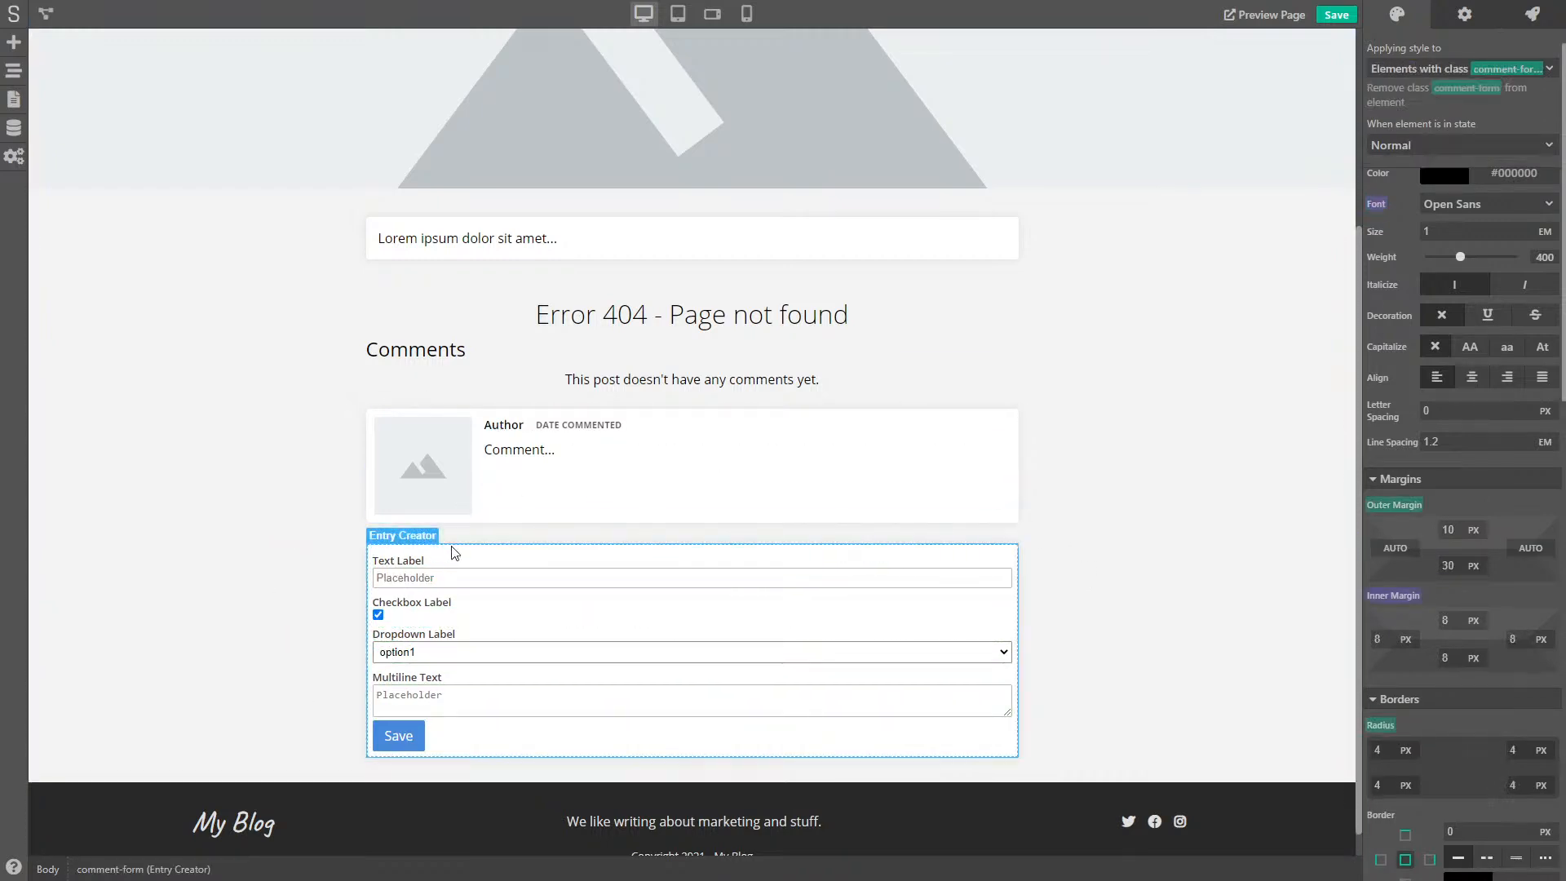
click(1463, 15)
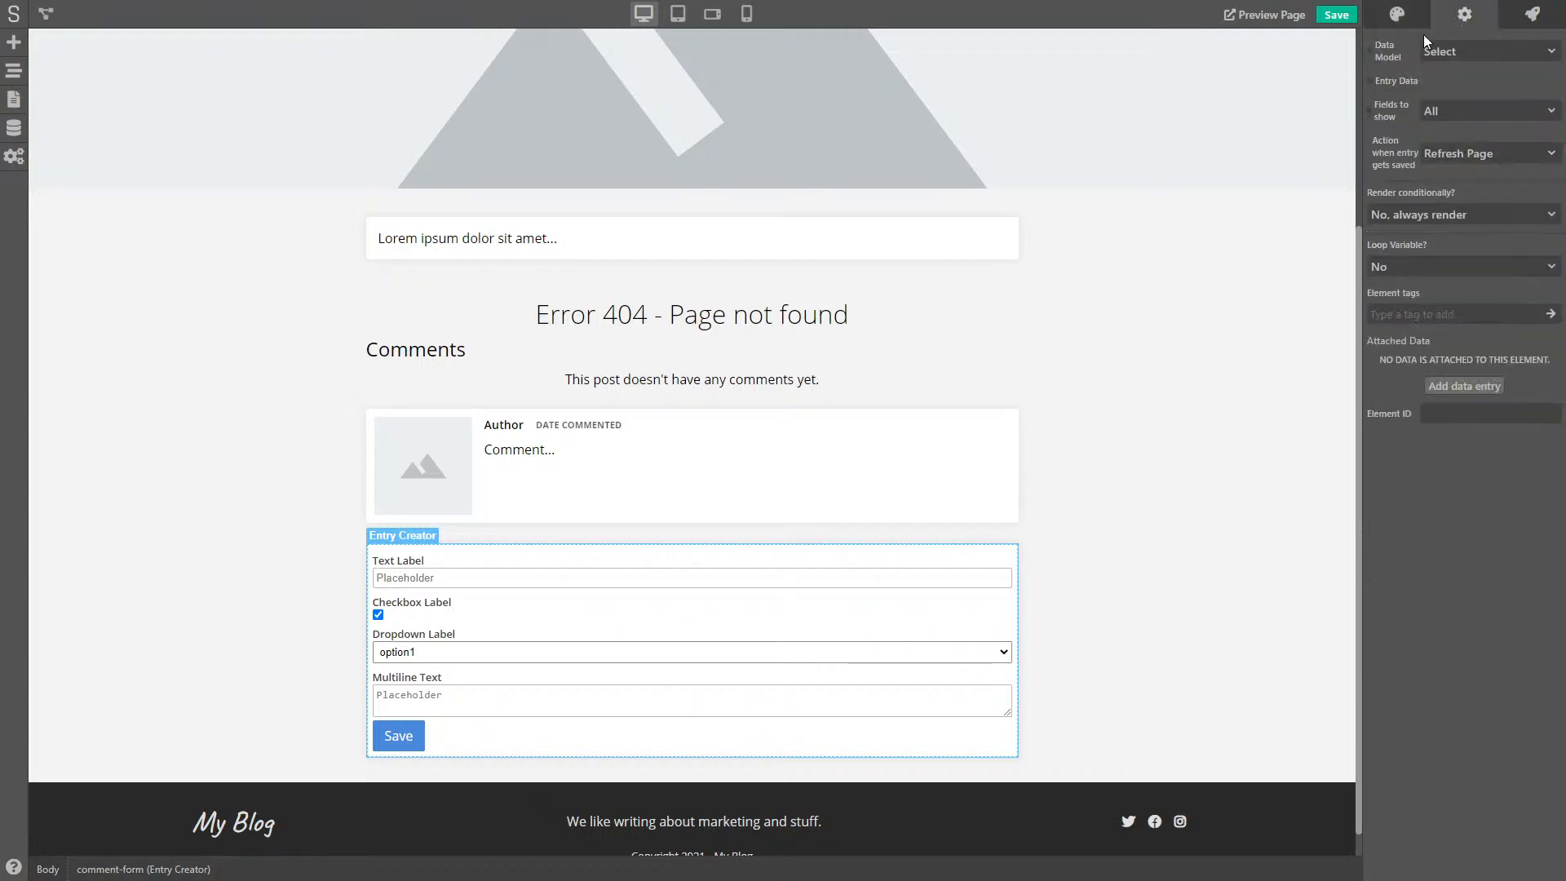
click(1493, 49)
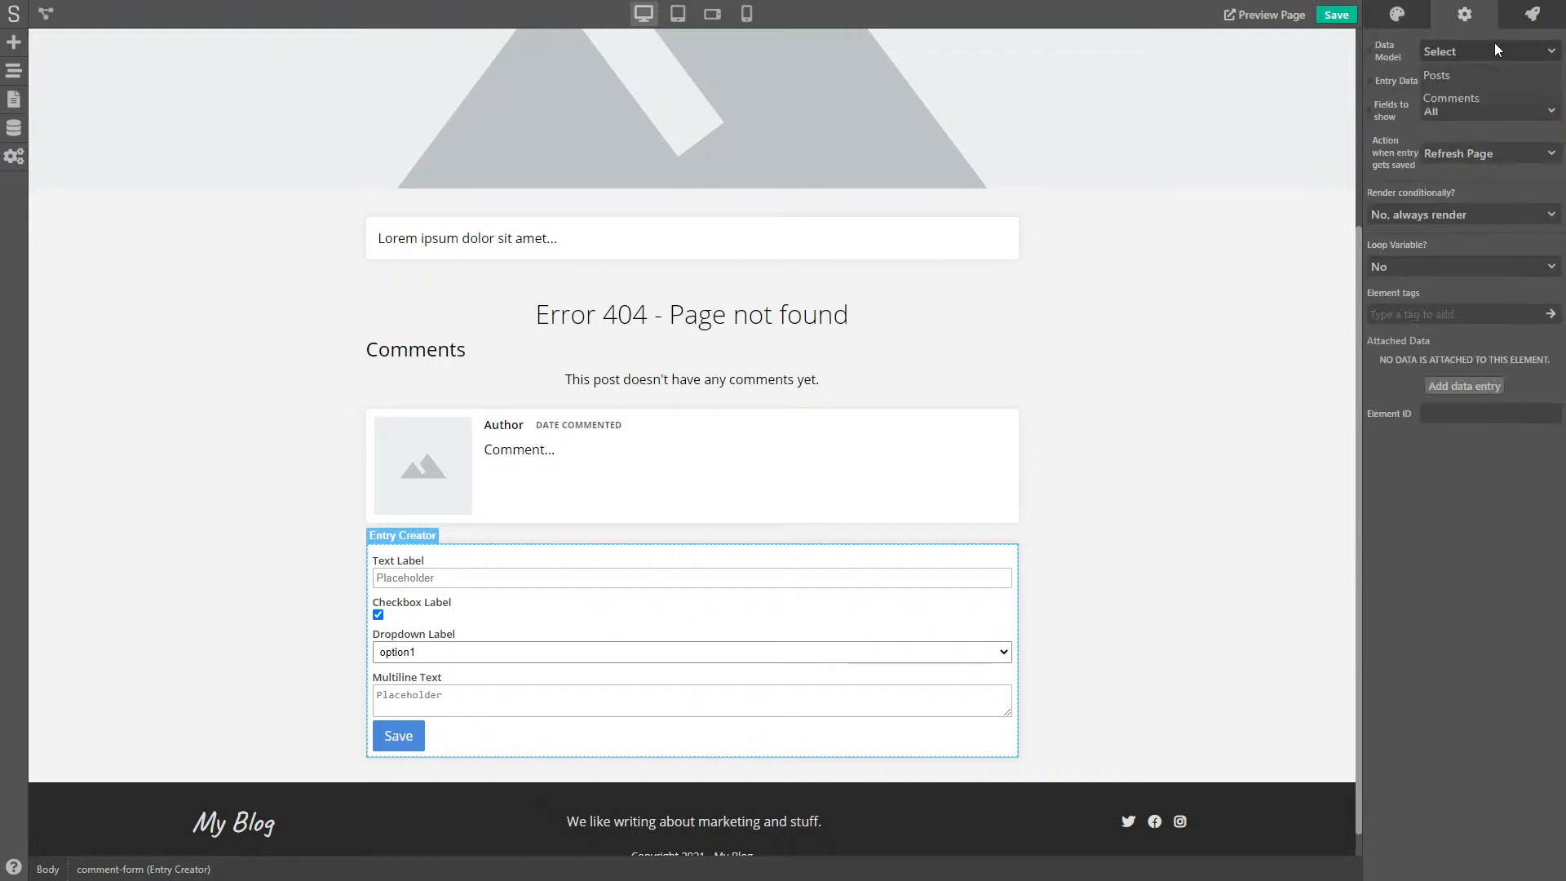
click(1457, 95)
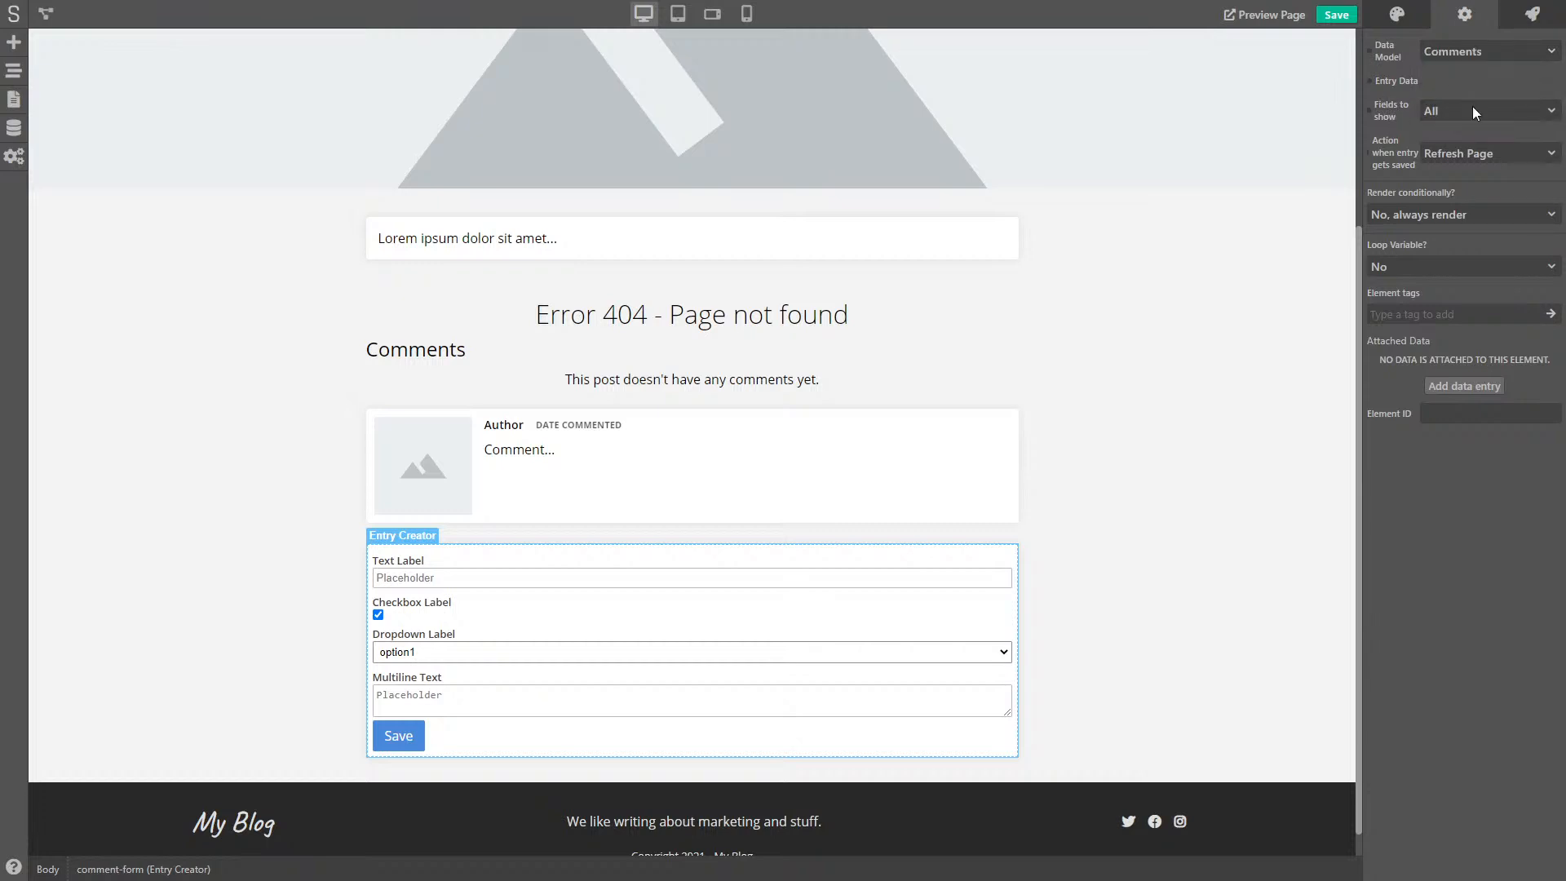
click(1472, 109)
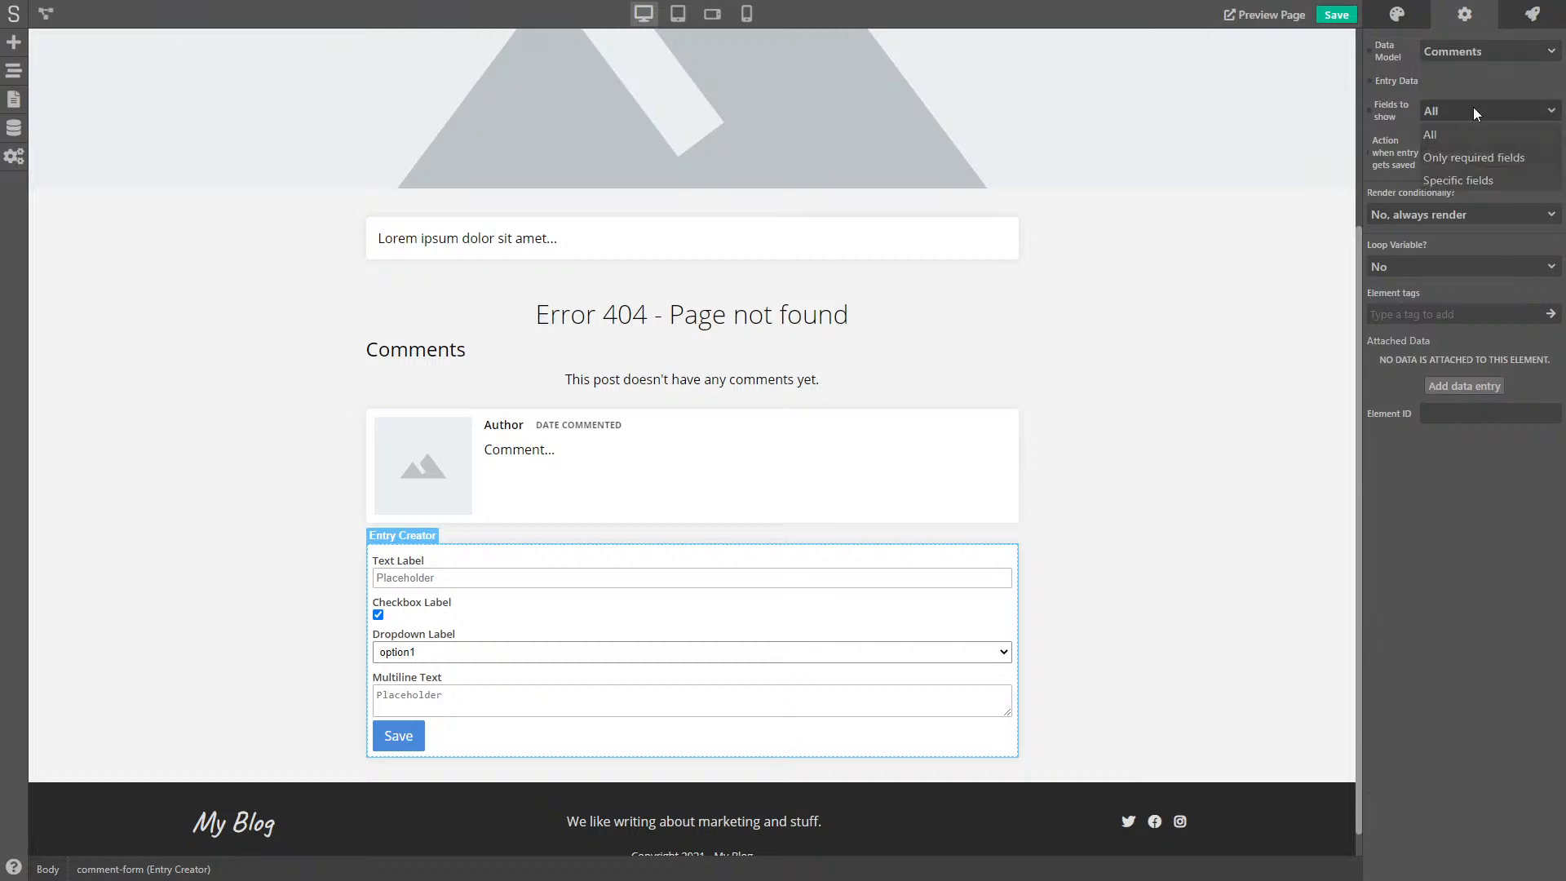
click(1457, 181)
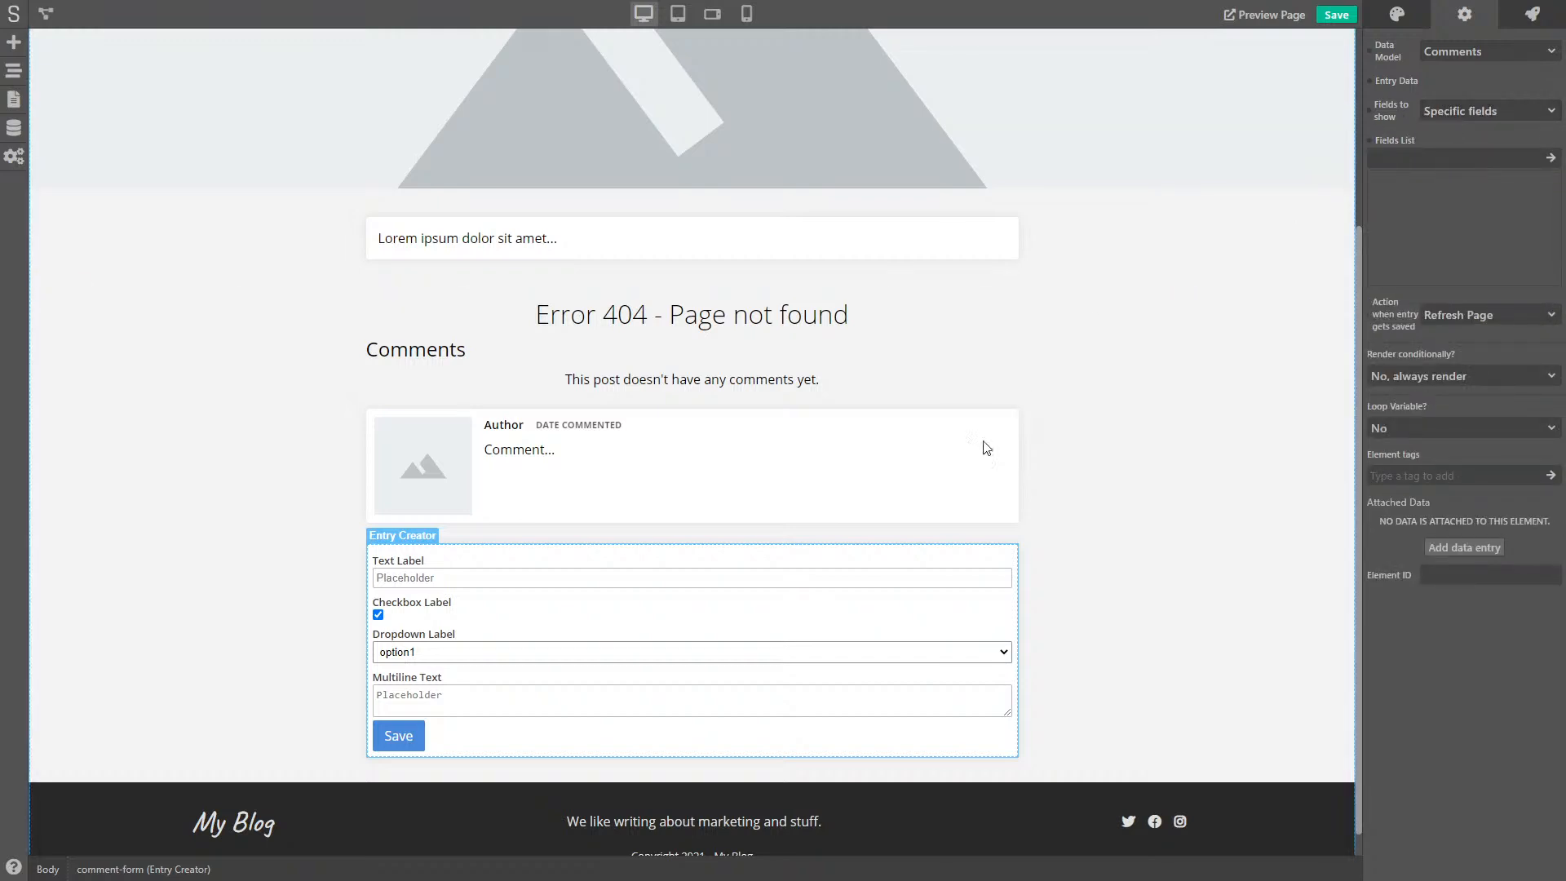
- Add author, email and comment to the form's Fields List
click(1416, 162)
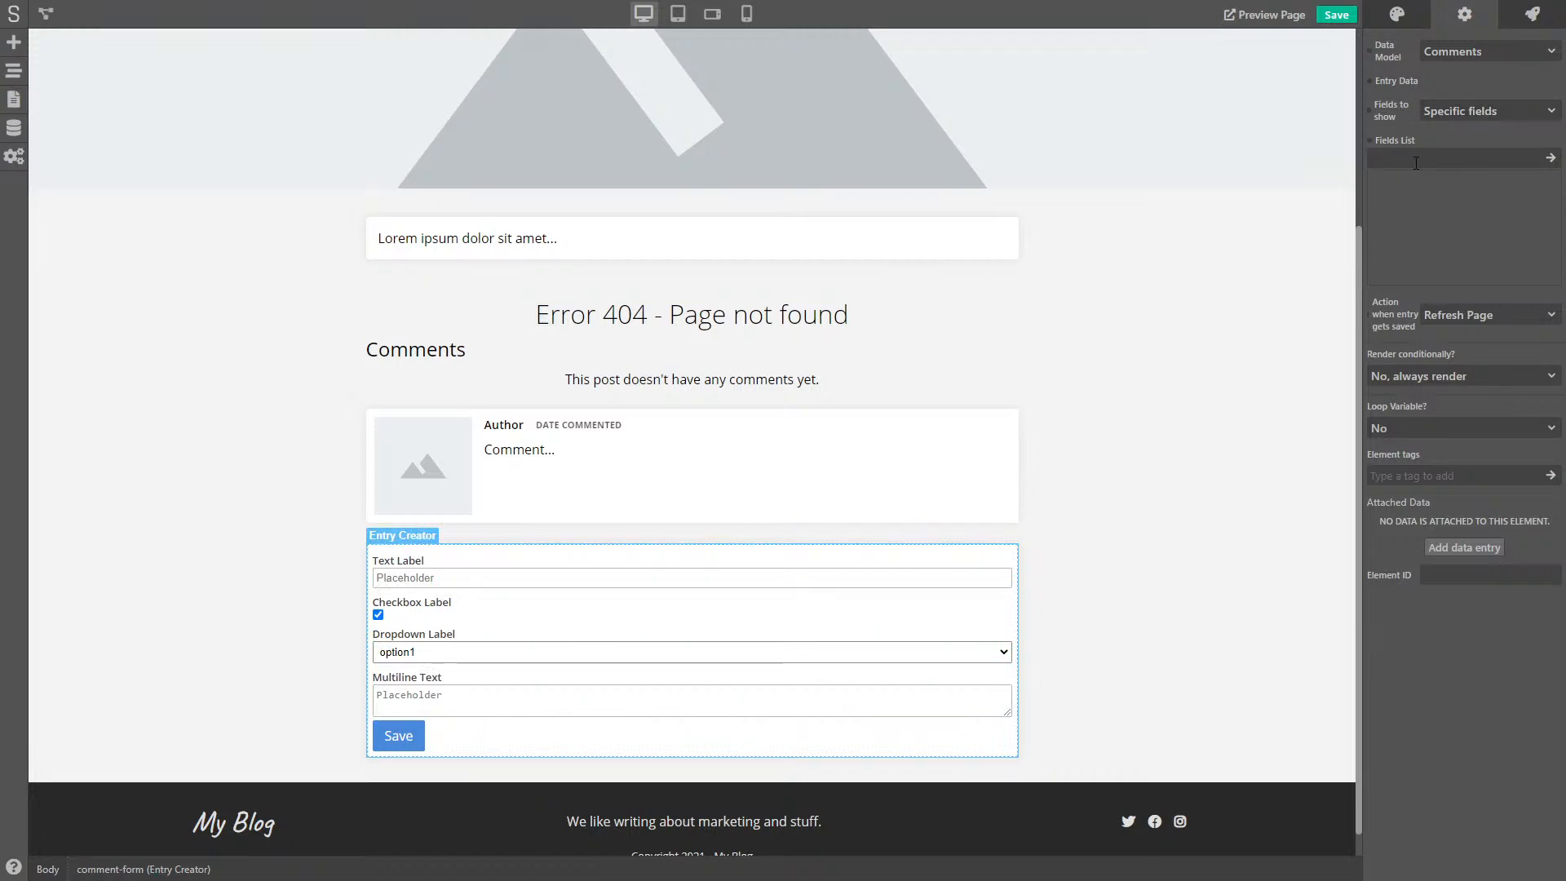
text(email)
key(BackSpace)
key(BackSpace)
key(BackSpace)
key(BackSpace)
text(author)
key(Return)
text(email)
key(Return)
text(comment)
key(Return)
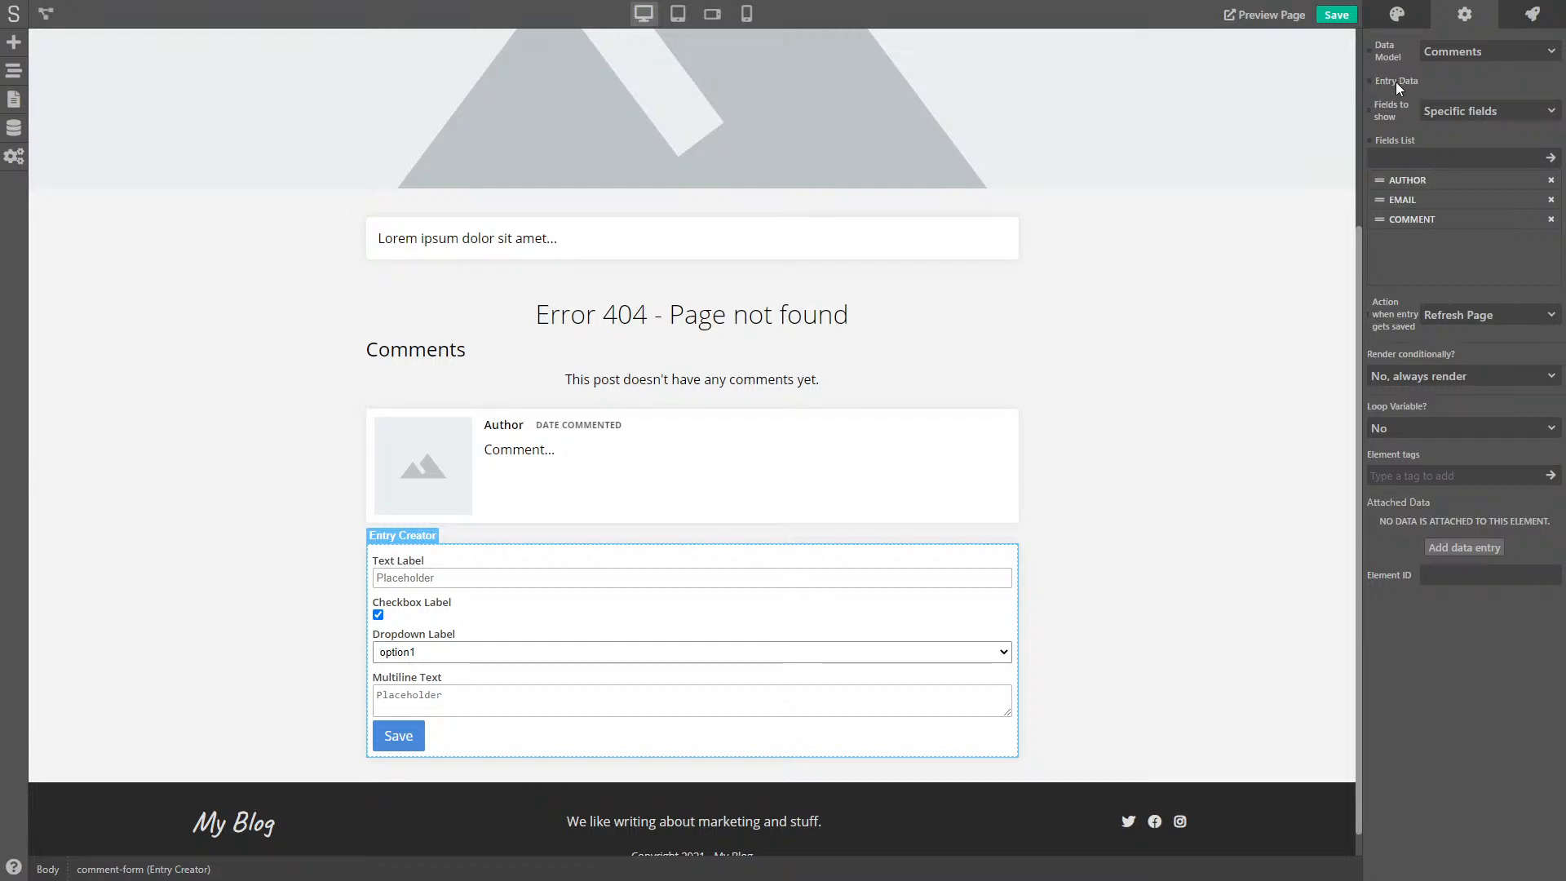
- Save the project and review the live post's empty comments and Author/Email/Comment form
click(1336, 17)
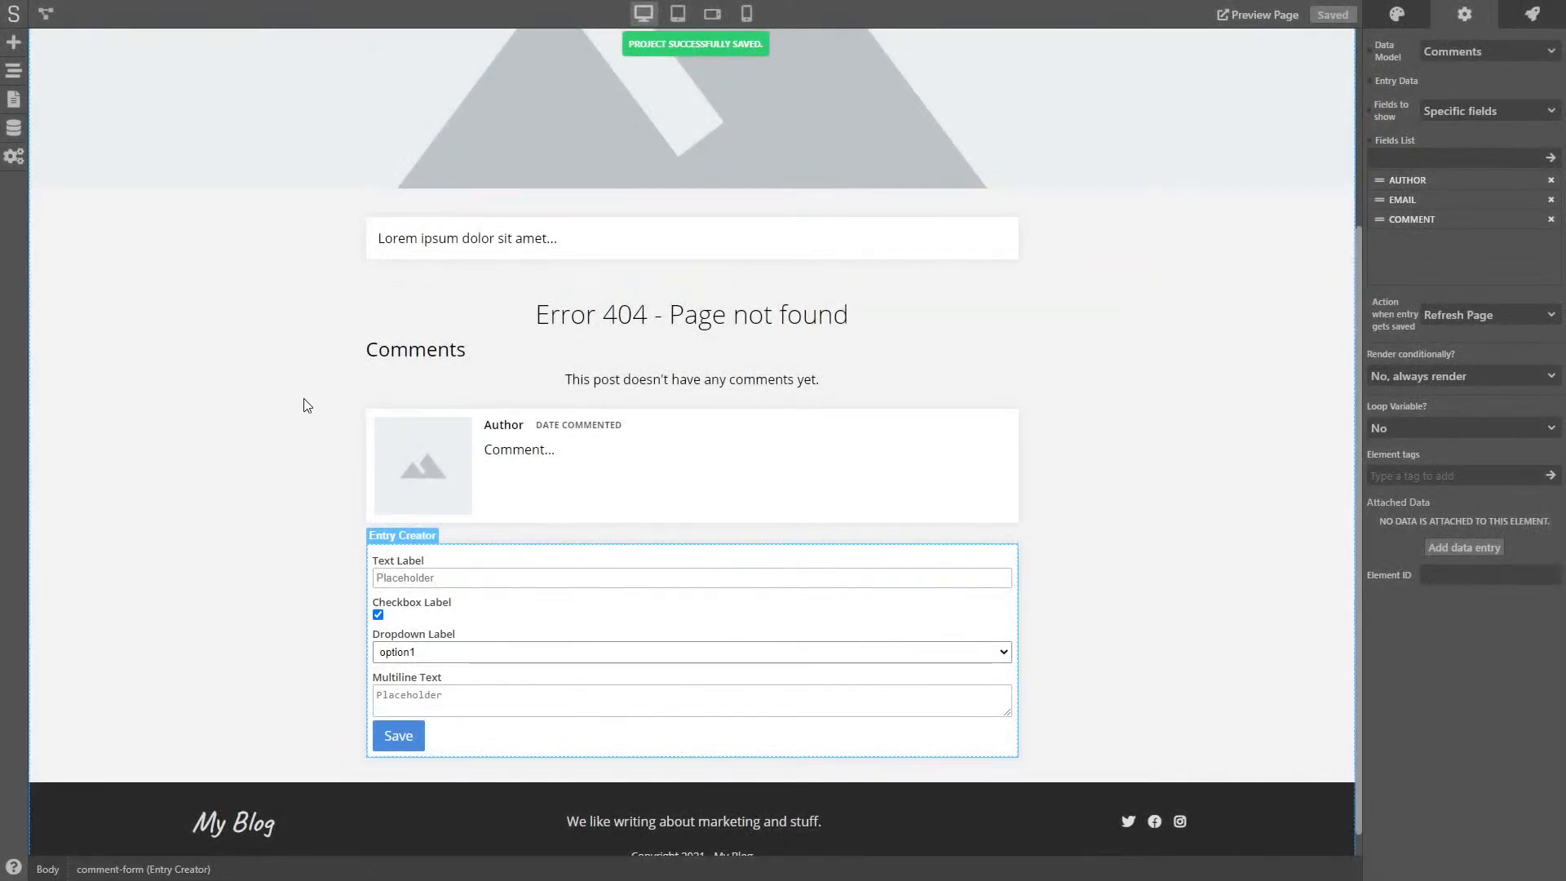
click(293, 394)
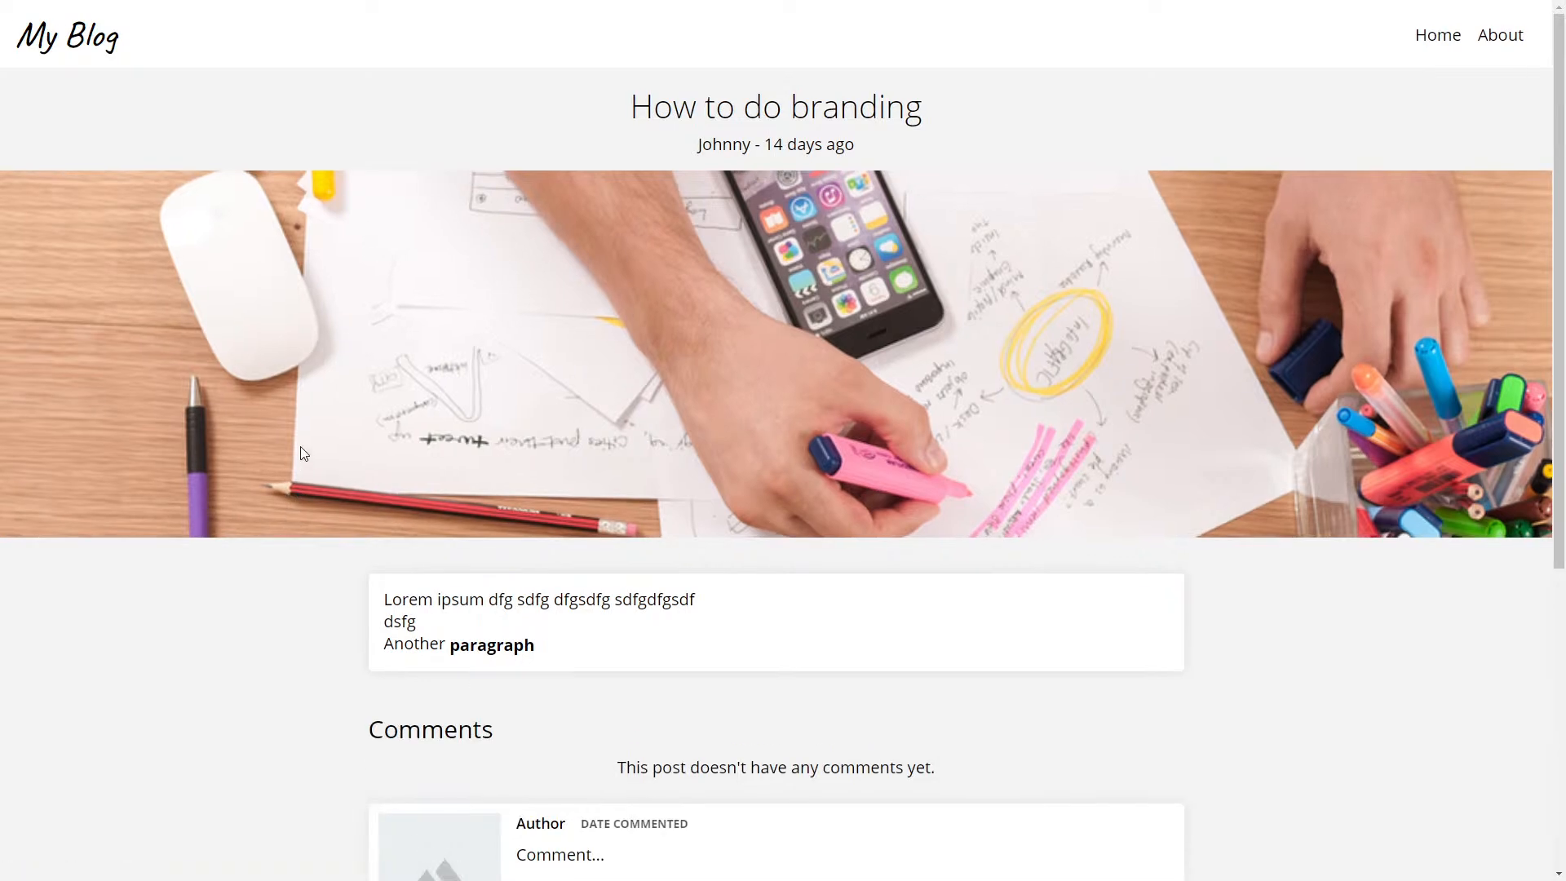
scroll(304, 453, down, 4)
scroll(303, 453, down, 2)
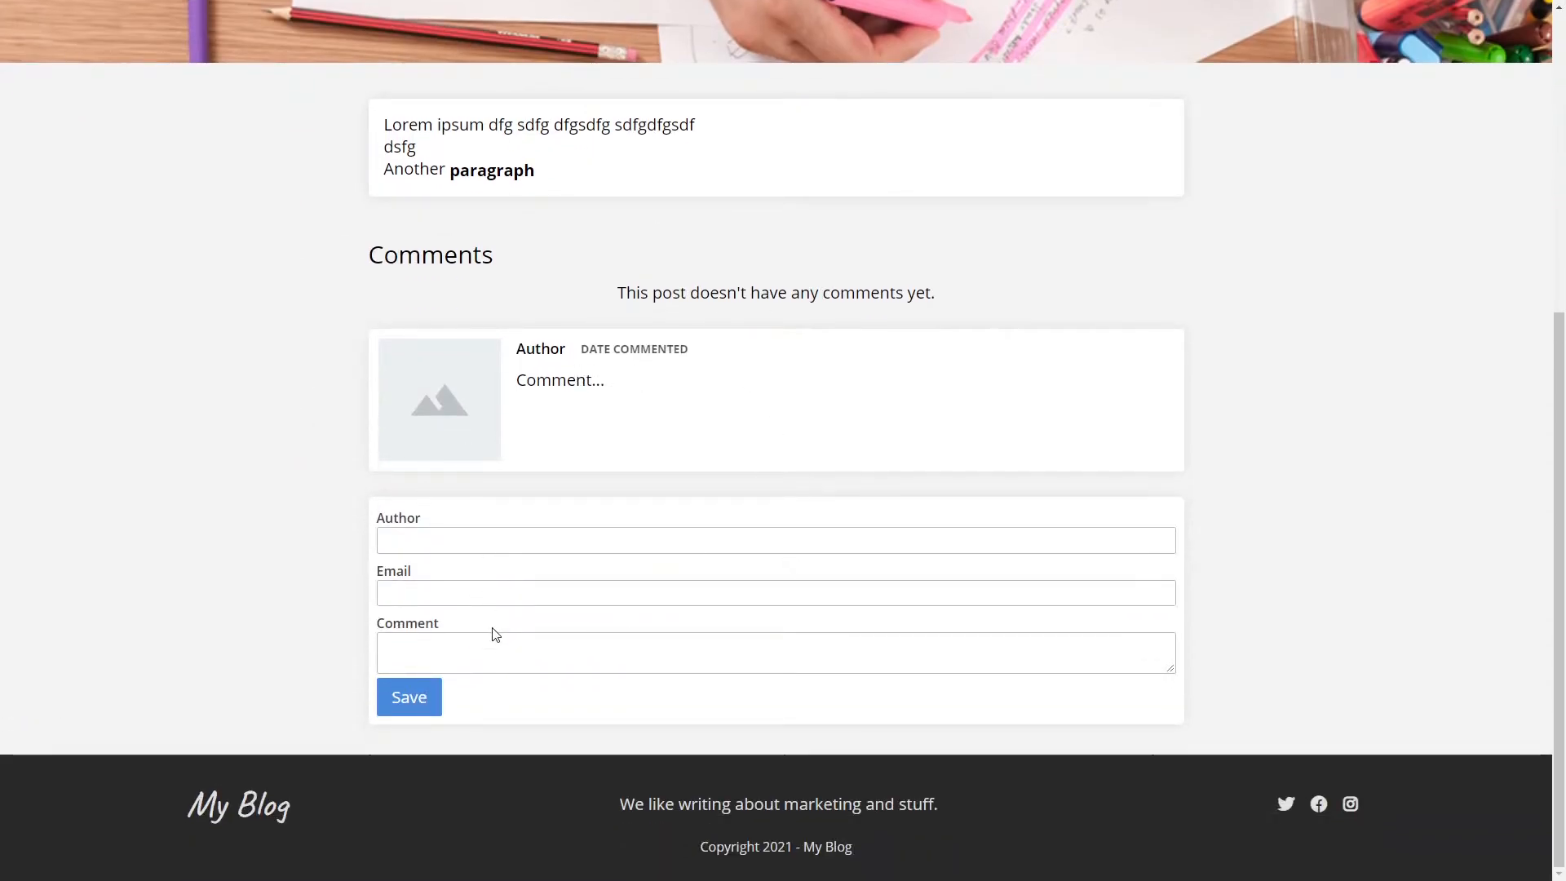
scroll(248, 441, up, 2)
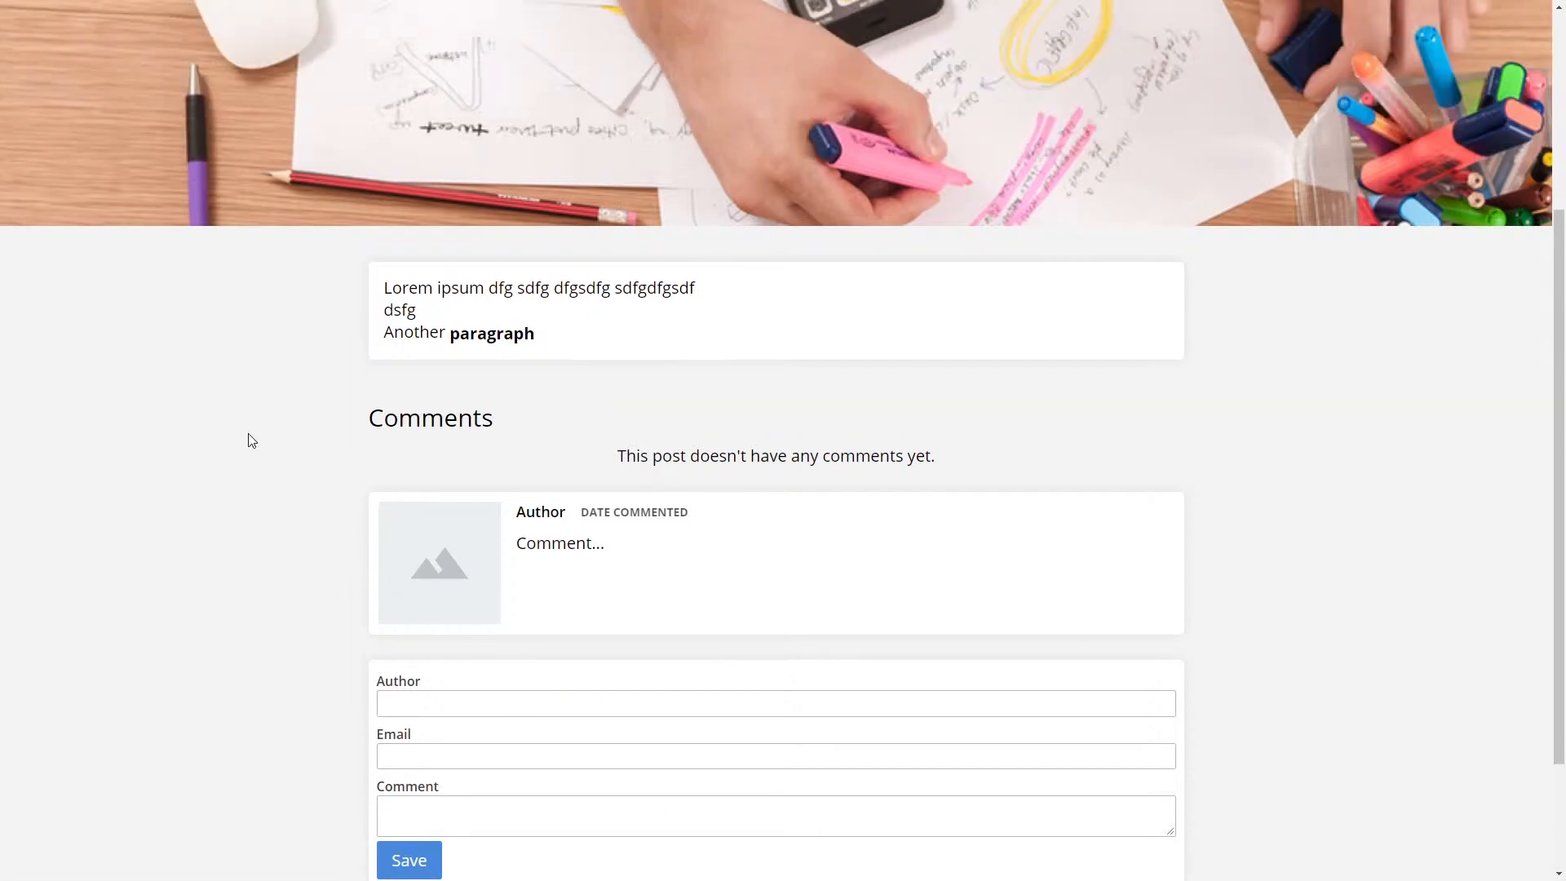
scroll(248, 440, up, 4)
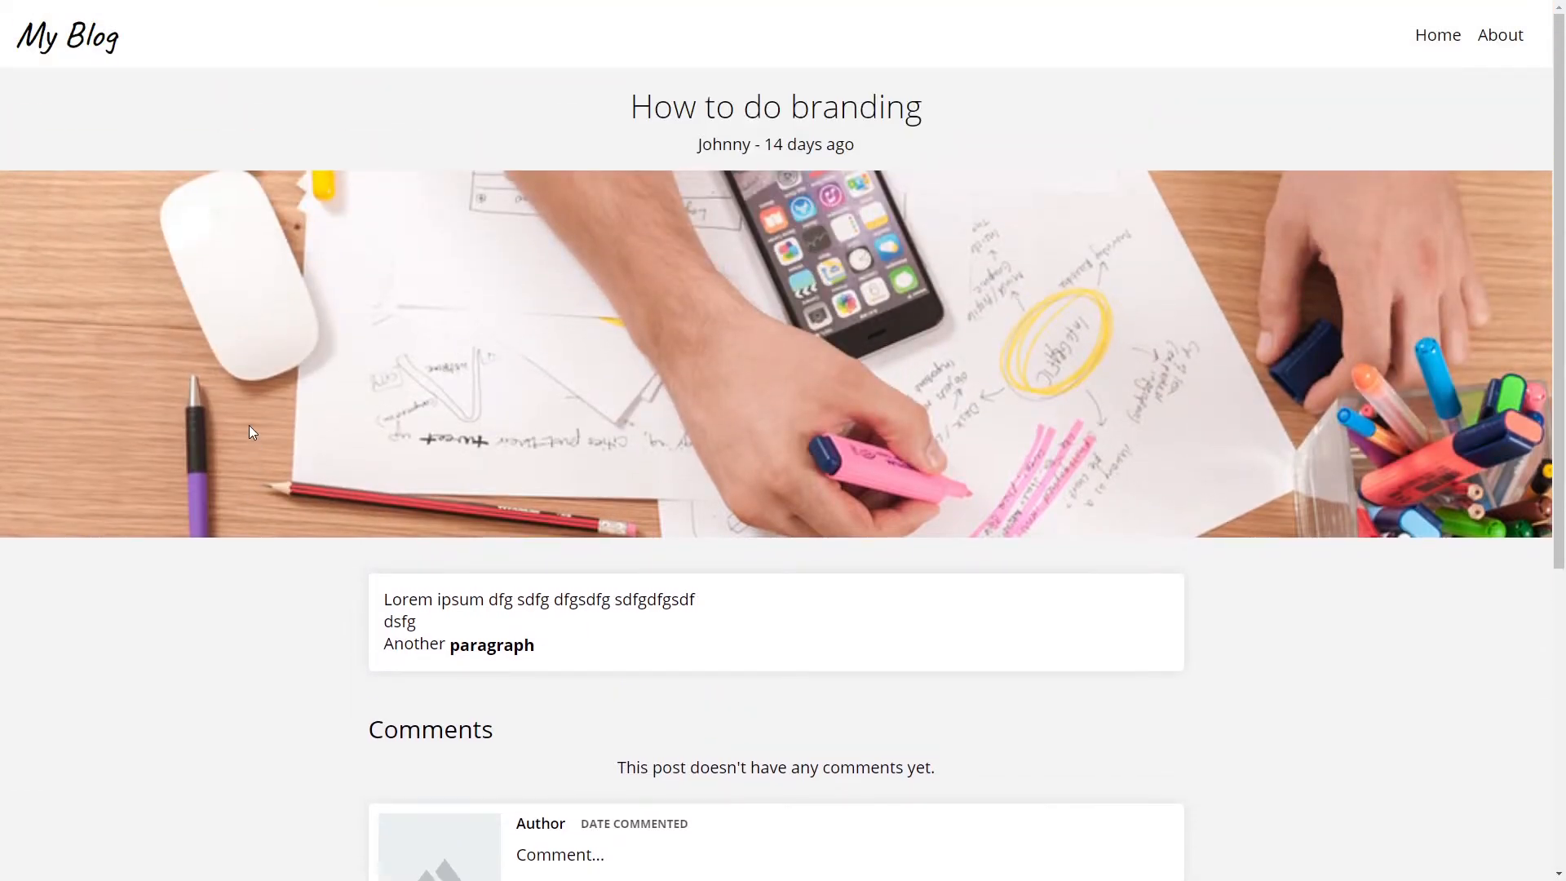
key(ctrl+w)
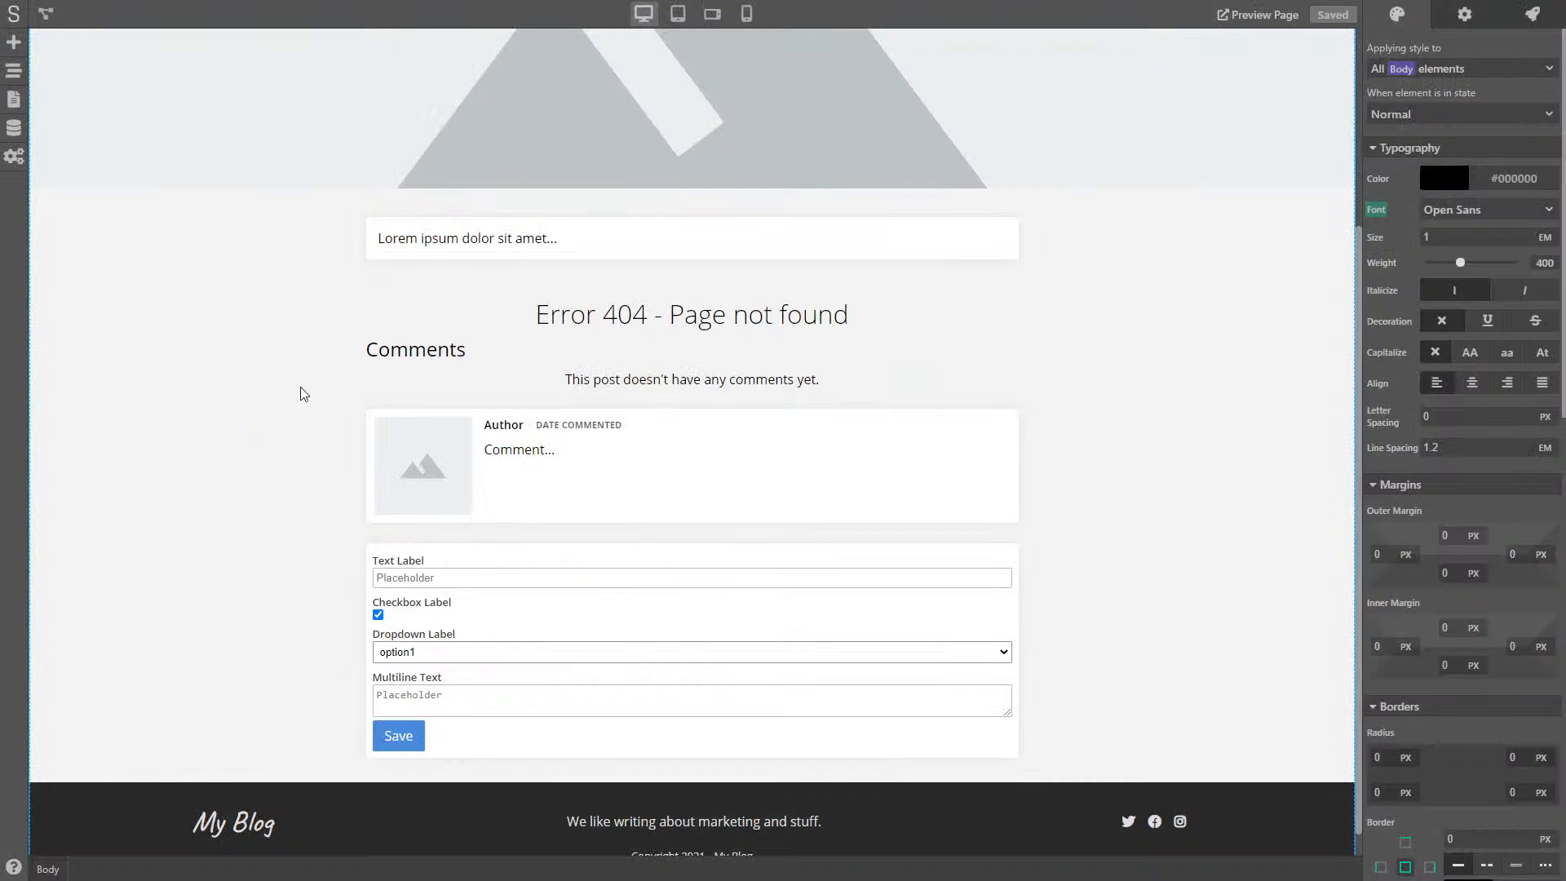
- Add a Program Flow Condition node to the page logic, fed by Set Variable's output
click(45, 14)
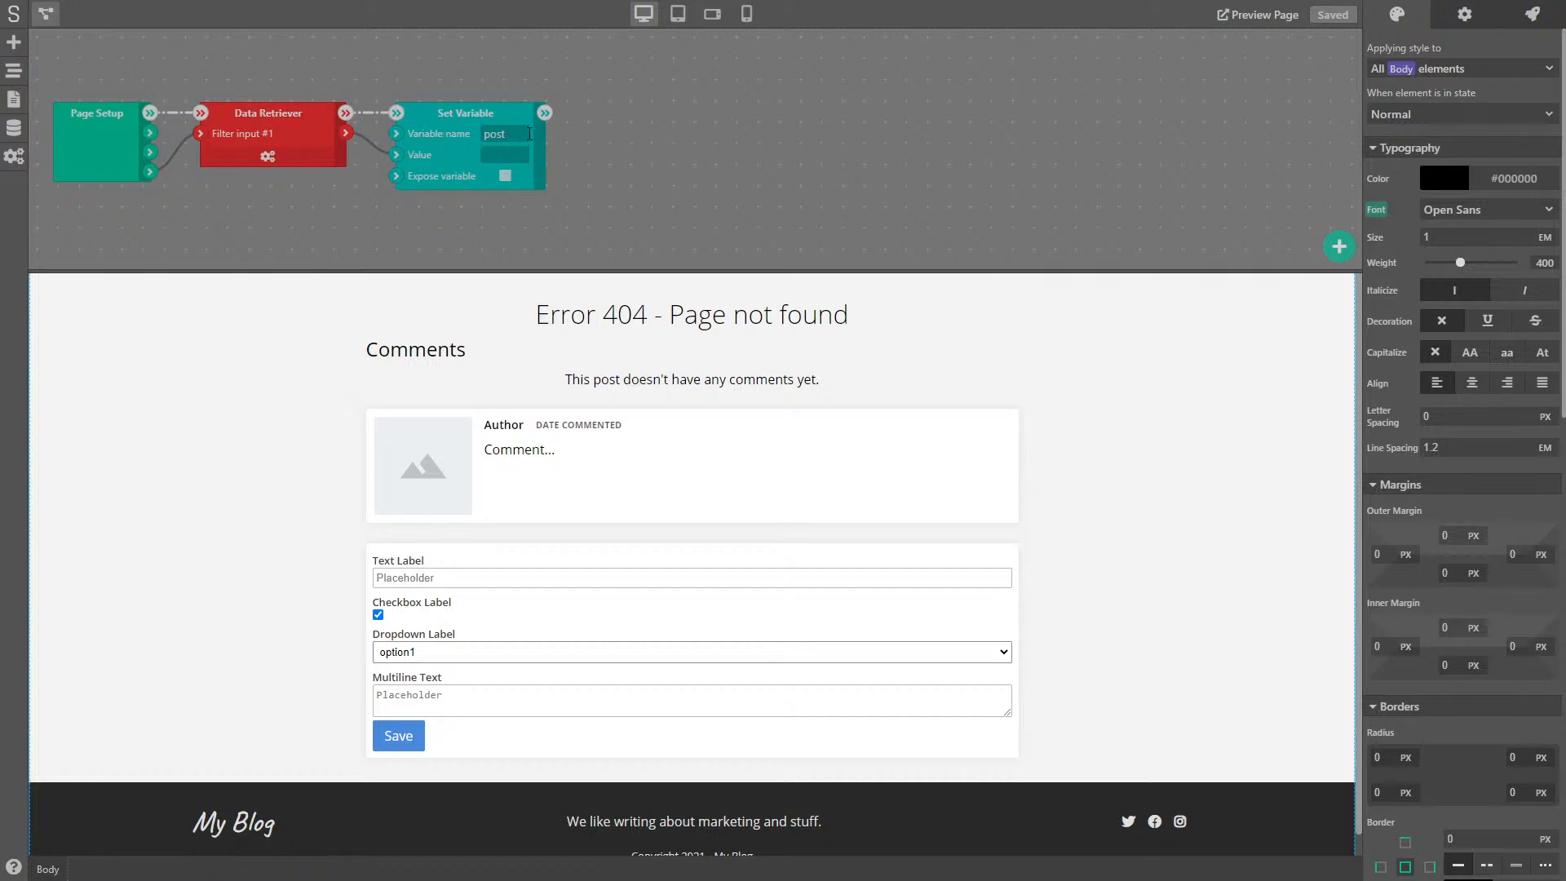
right_click(621, 119)
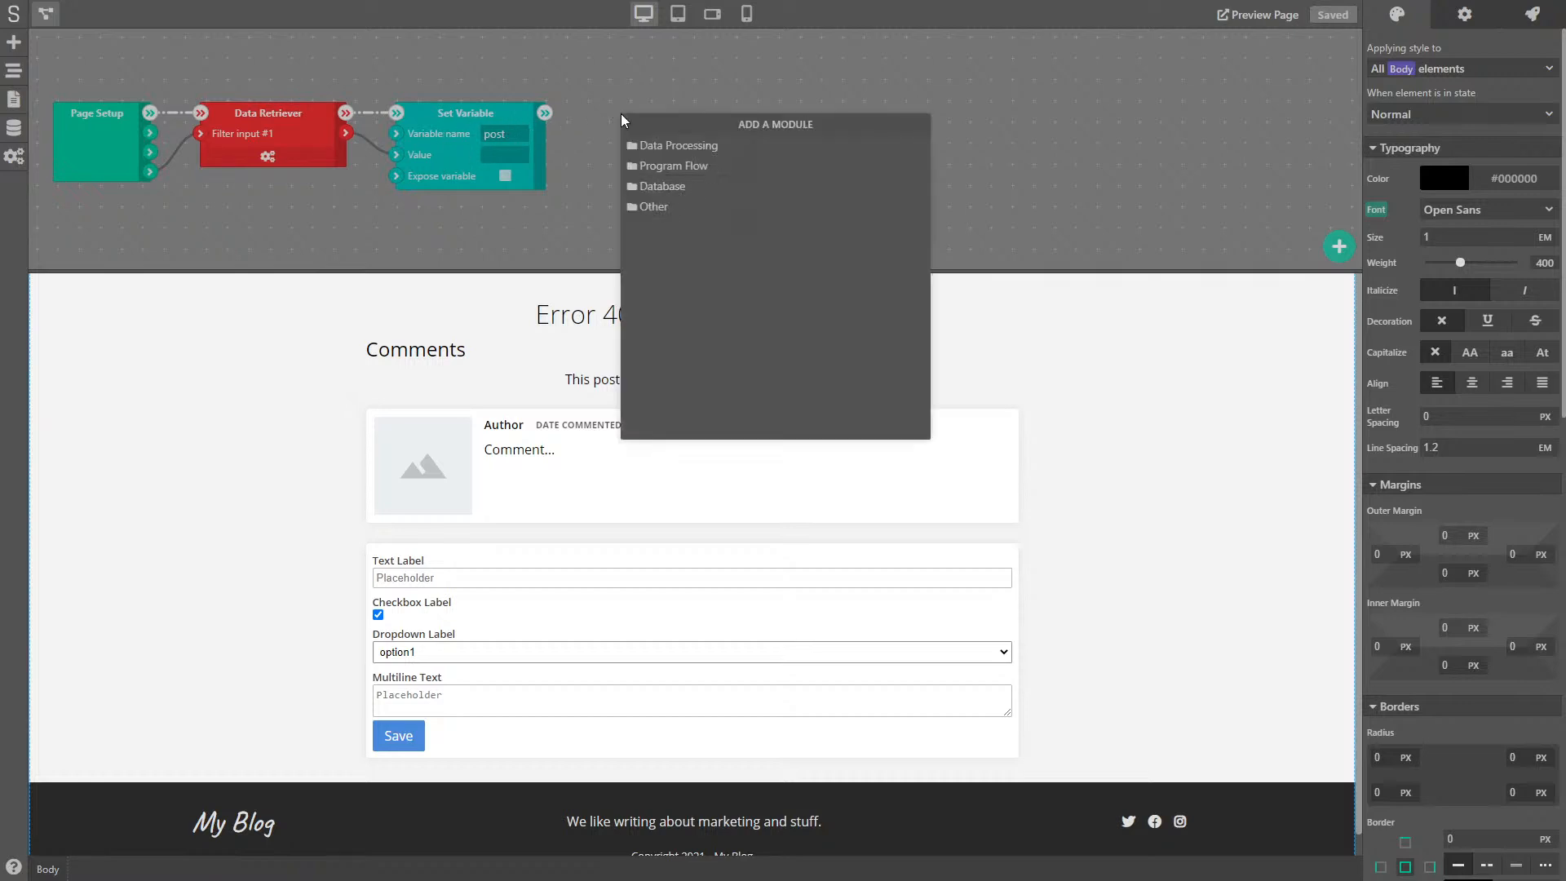
click(666, 162)
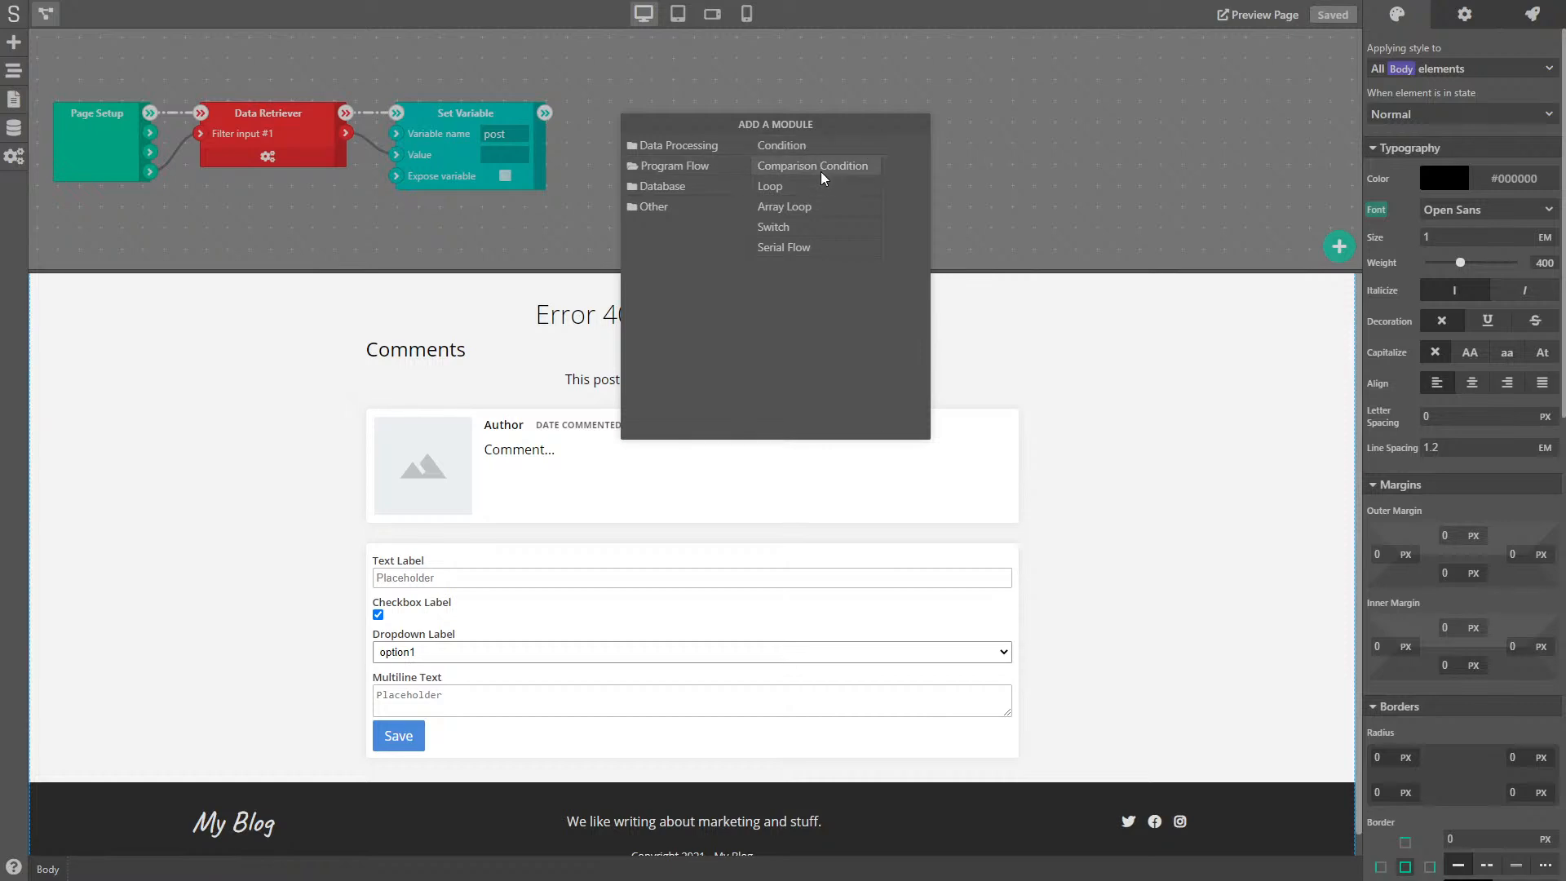
click(789, 150)
mouse_move(654, 115)
mouse_down()
mouse_move(673, 129)
mouse_move(668, 109)
mouse_up()
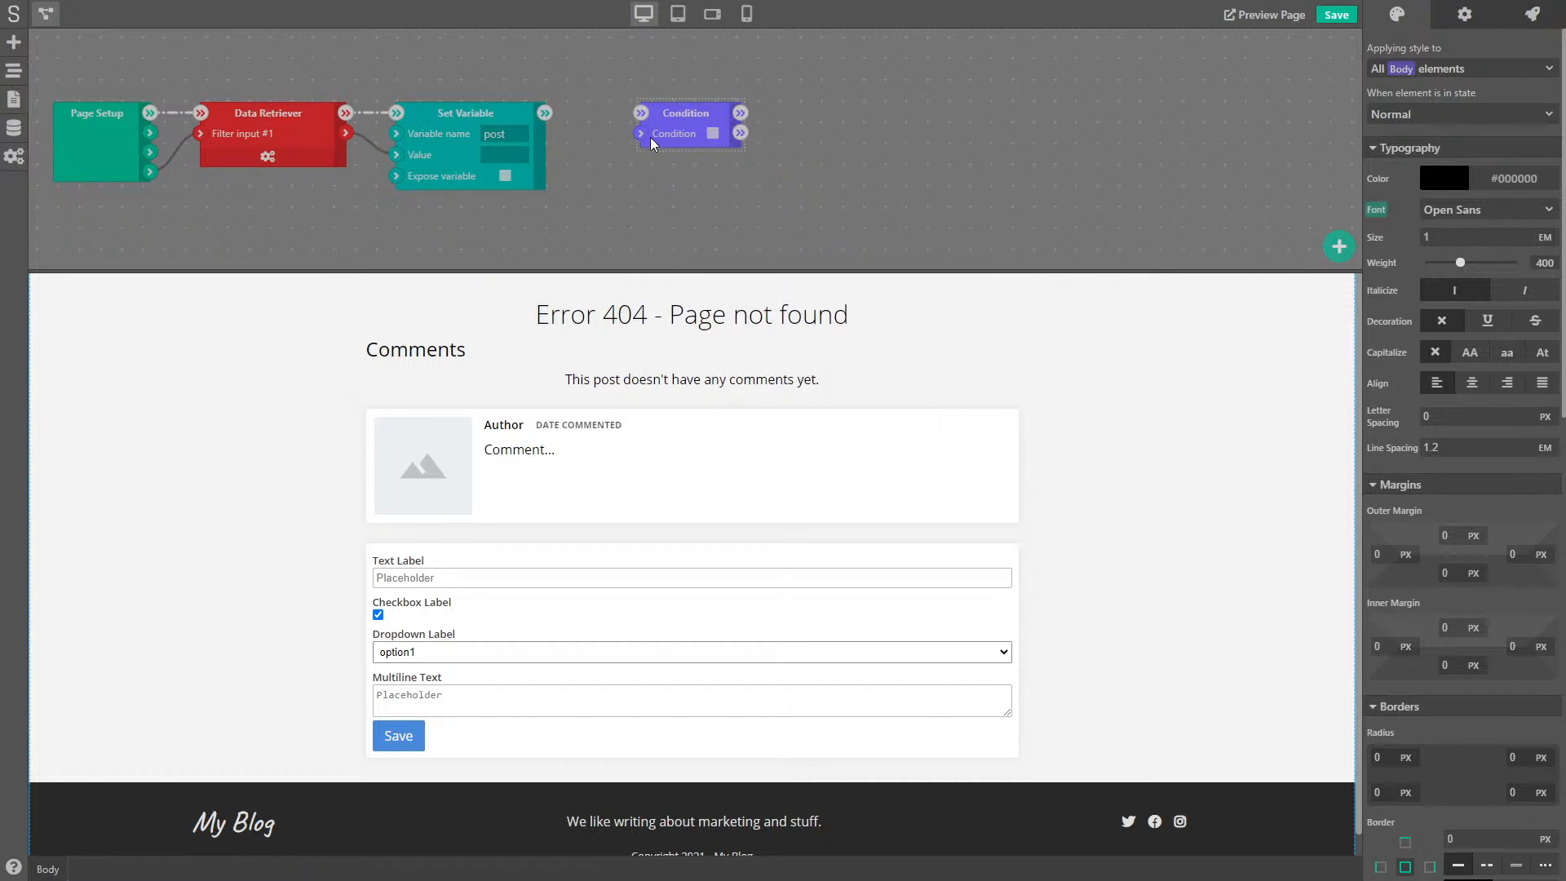
drag(346, 134, 641, 135)
drag(659, 120, 610, 122)
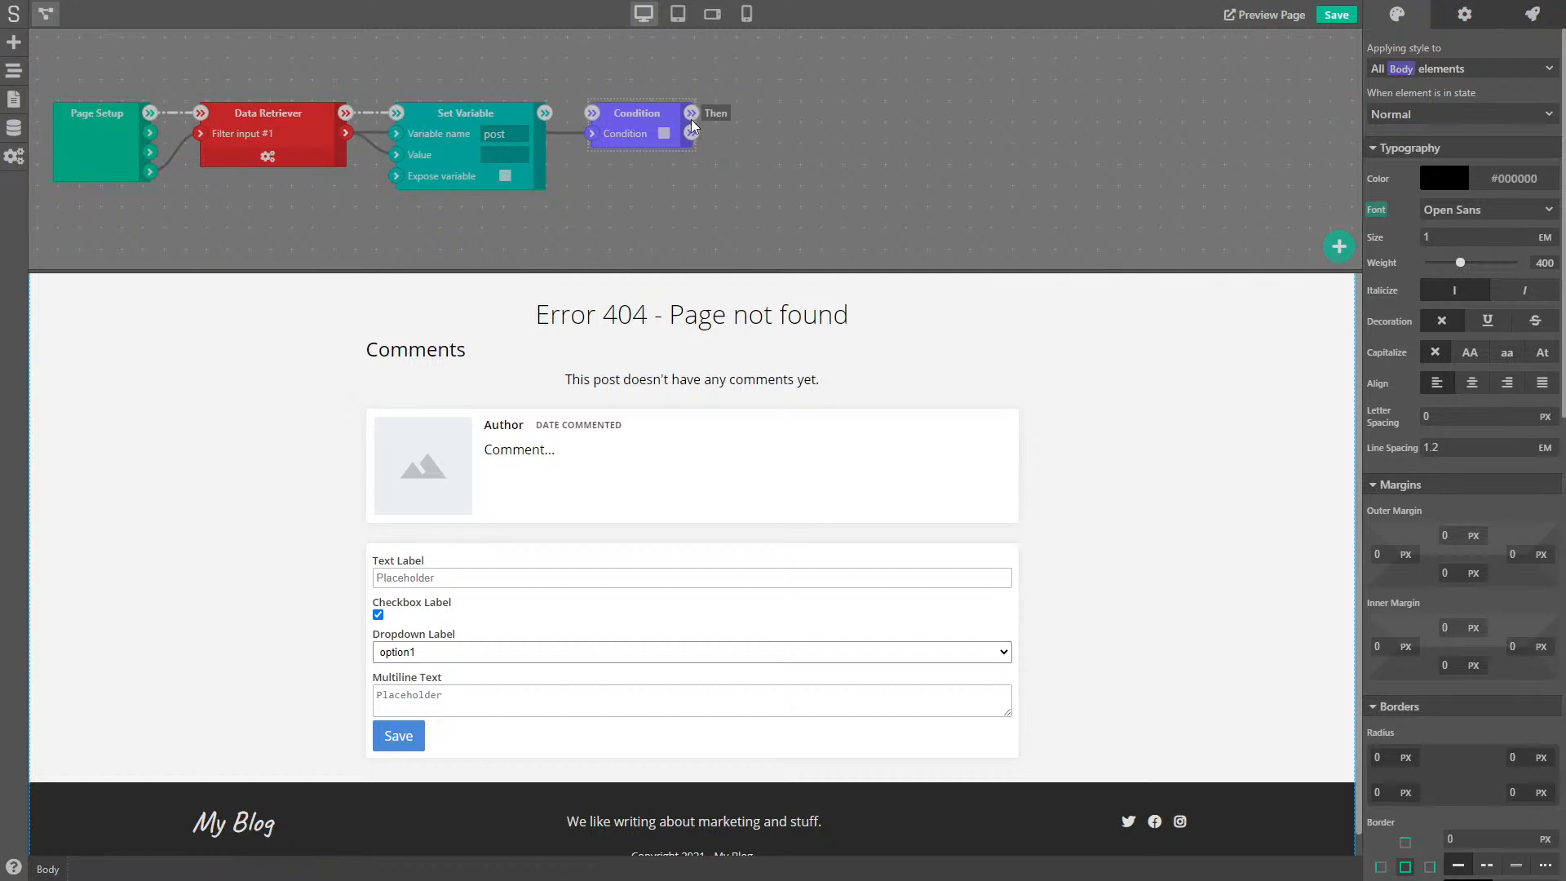
drag(546, 113, 590, 113)
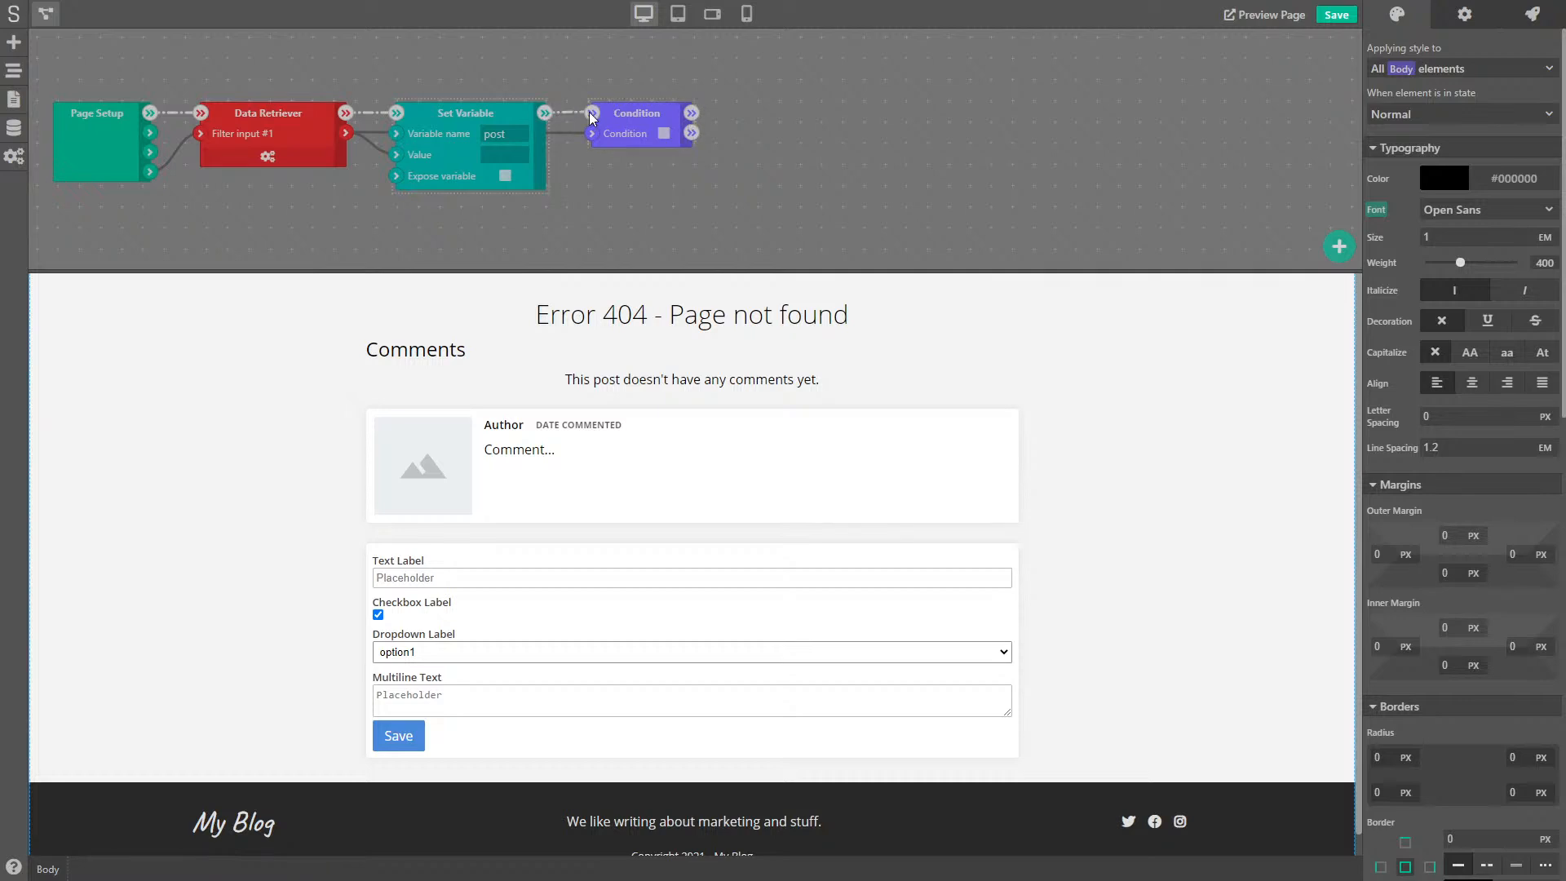
click(643, 109)
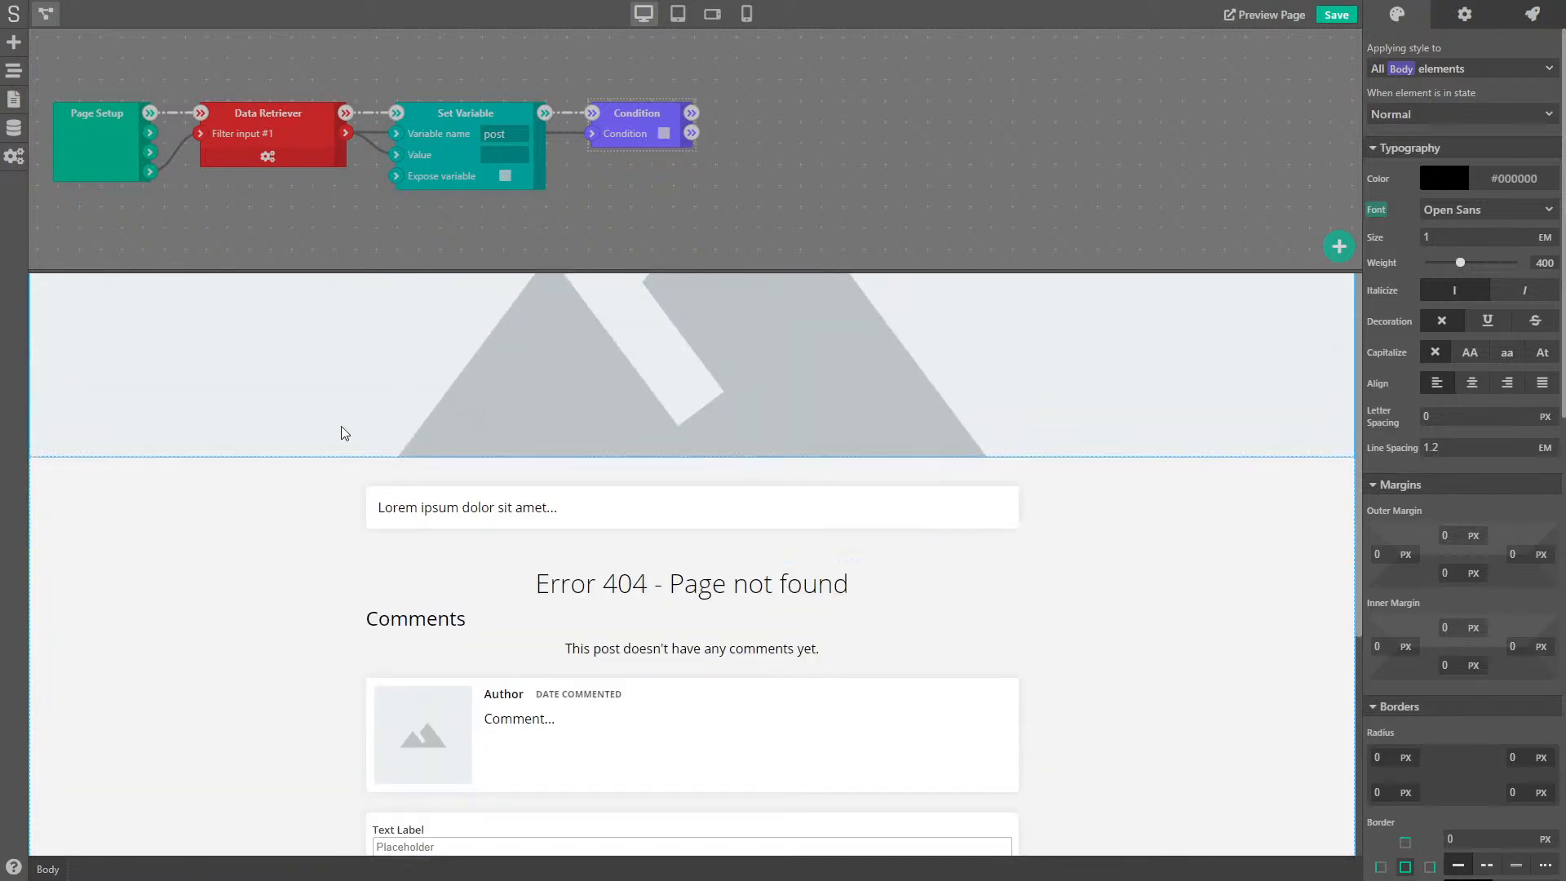
scroll(299, 455, down, 2)
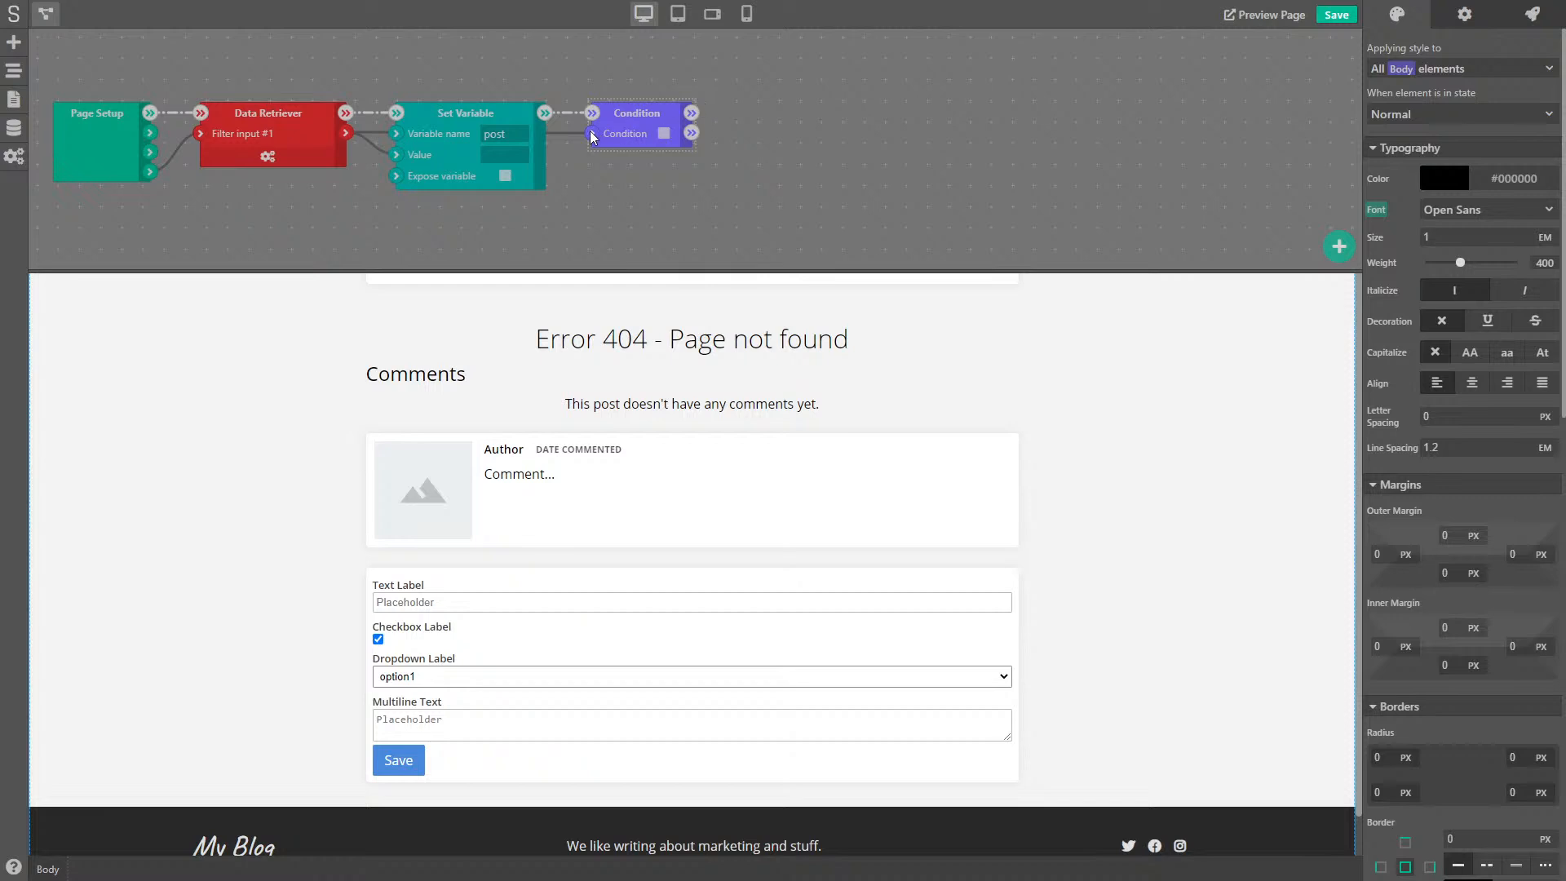
- Add Data Retriever (2) after the Condition's Then output, reading from the Comments model
right_click(747, 110)
click(804, 180)
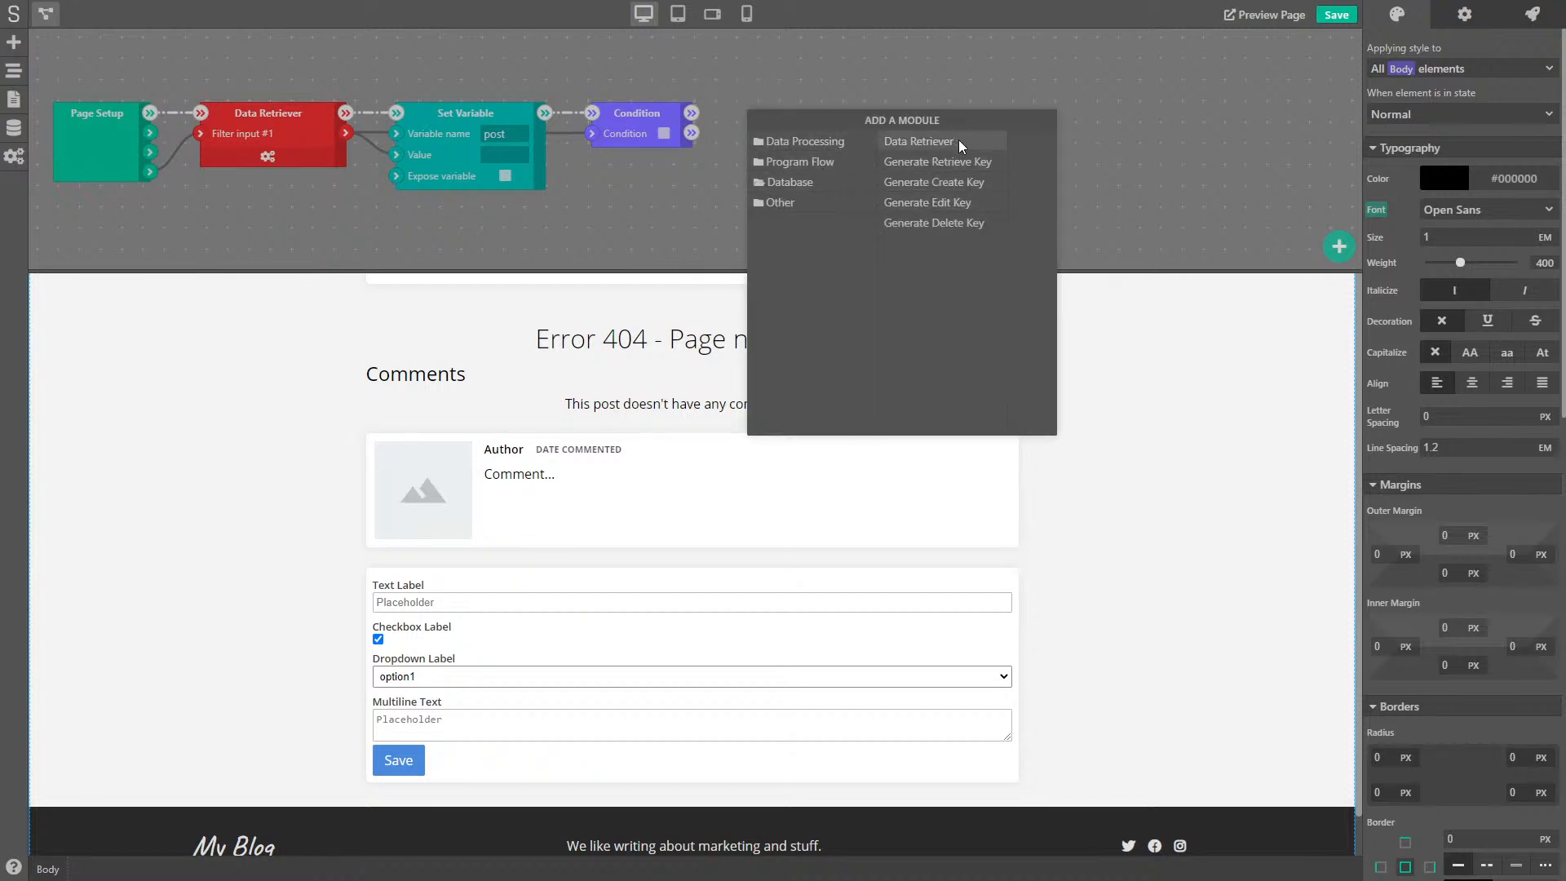
click(918, 142)
drag(691, 112, 765, 113)
drag(862, 115, 956, 115)
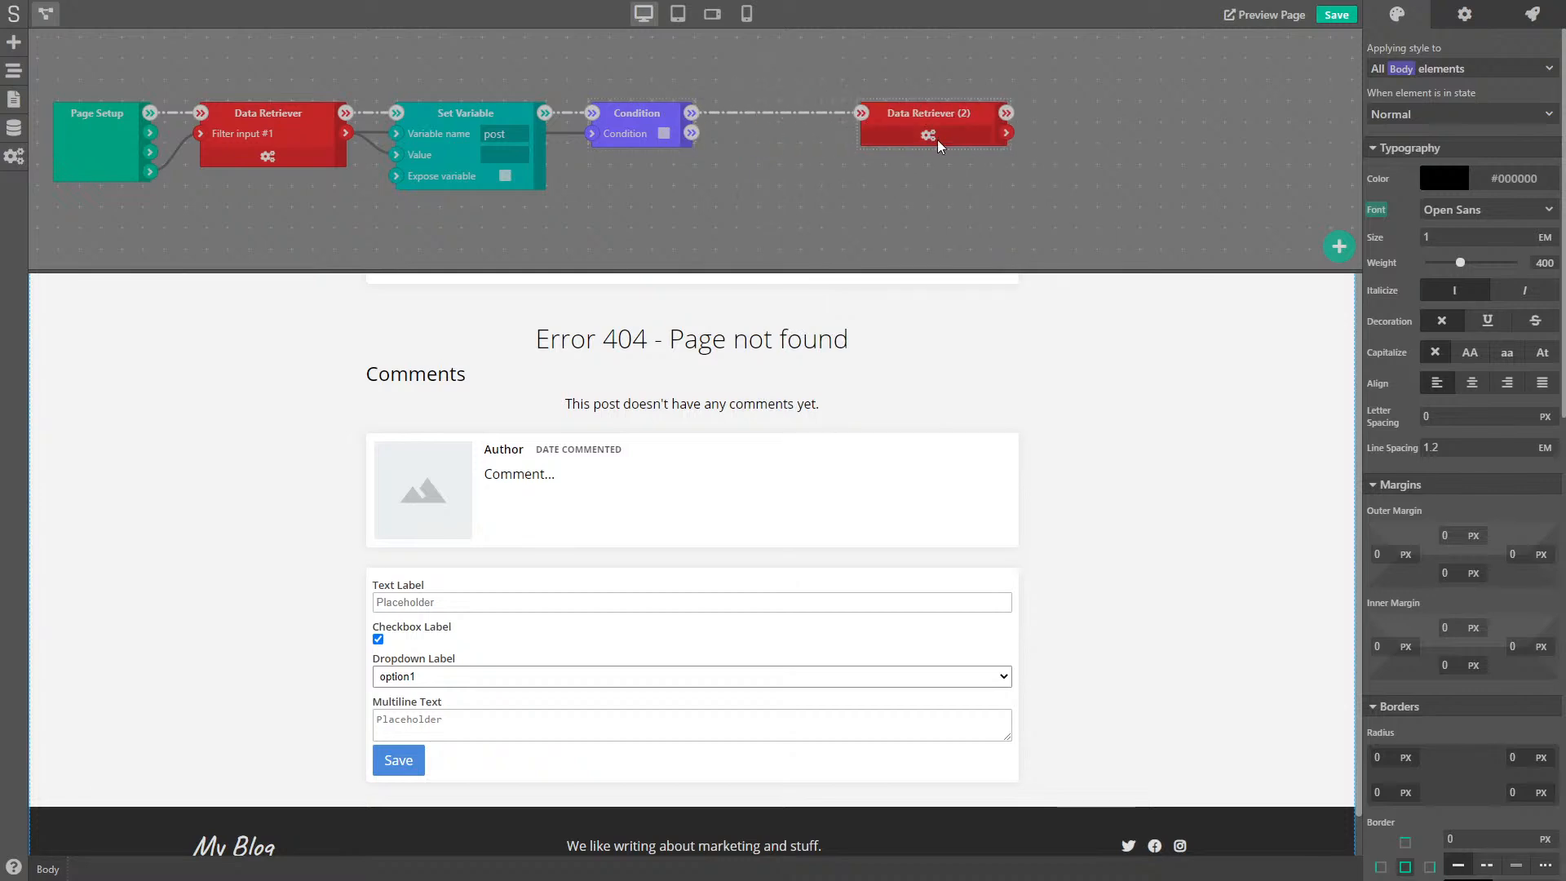
click(926, 137)
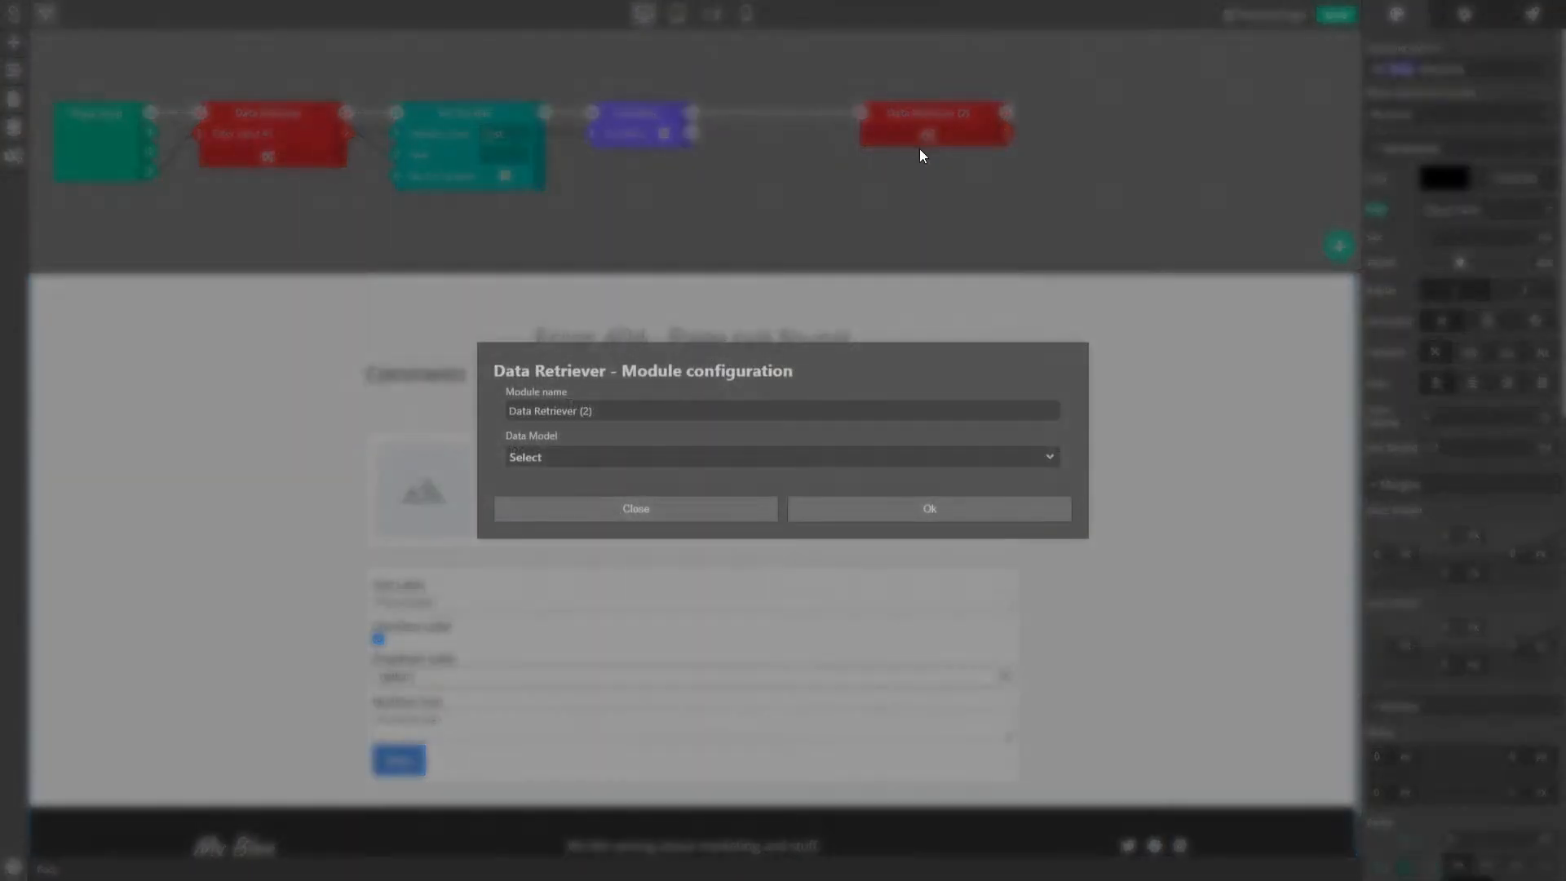
click(545, 462)
click(530, 502)
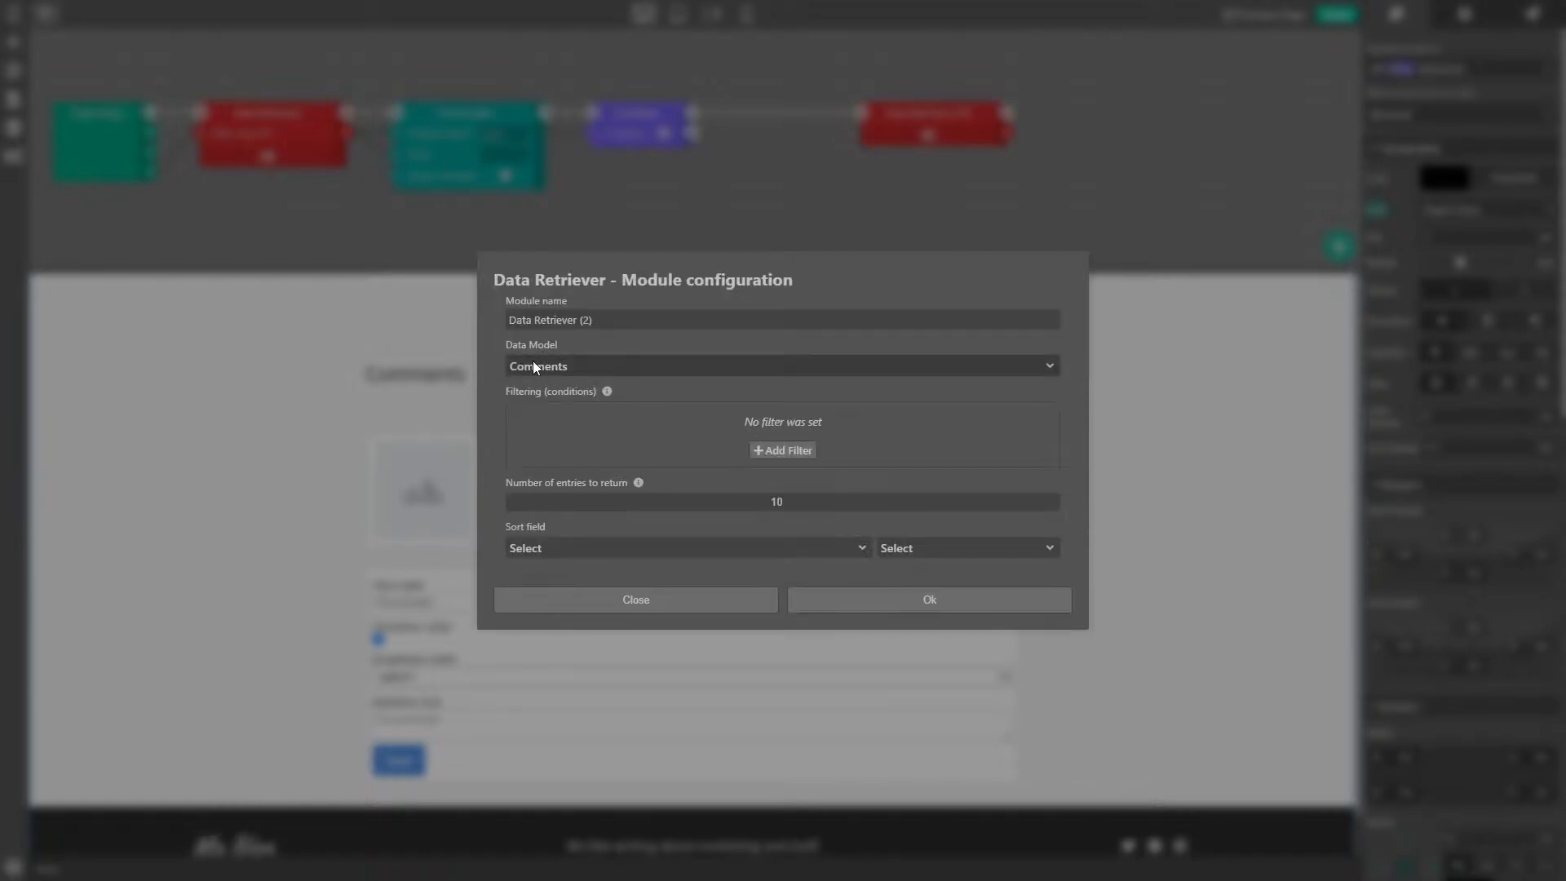
- Filter the comments by post-id Is Input and retrieve 100 entries
click(772, 452)
click(627, 422)
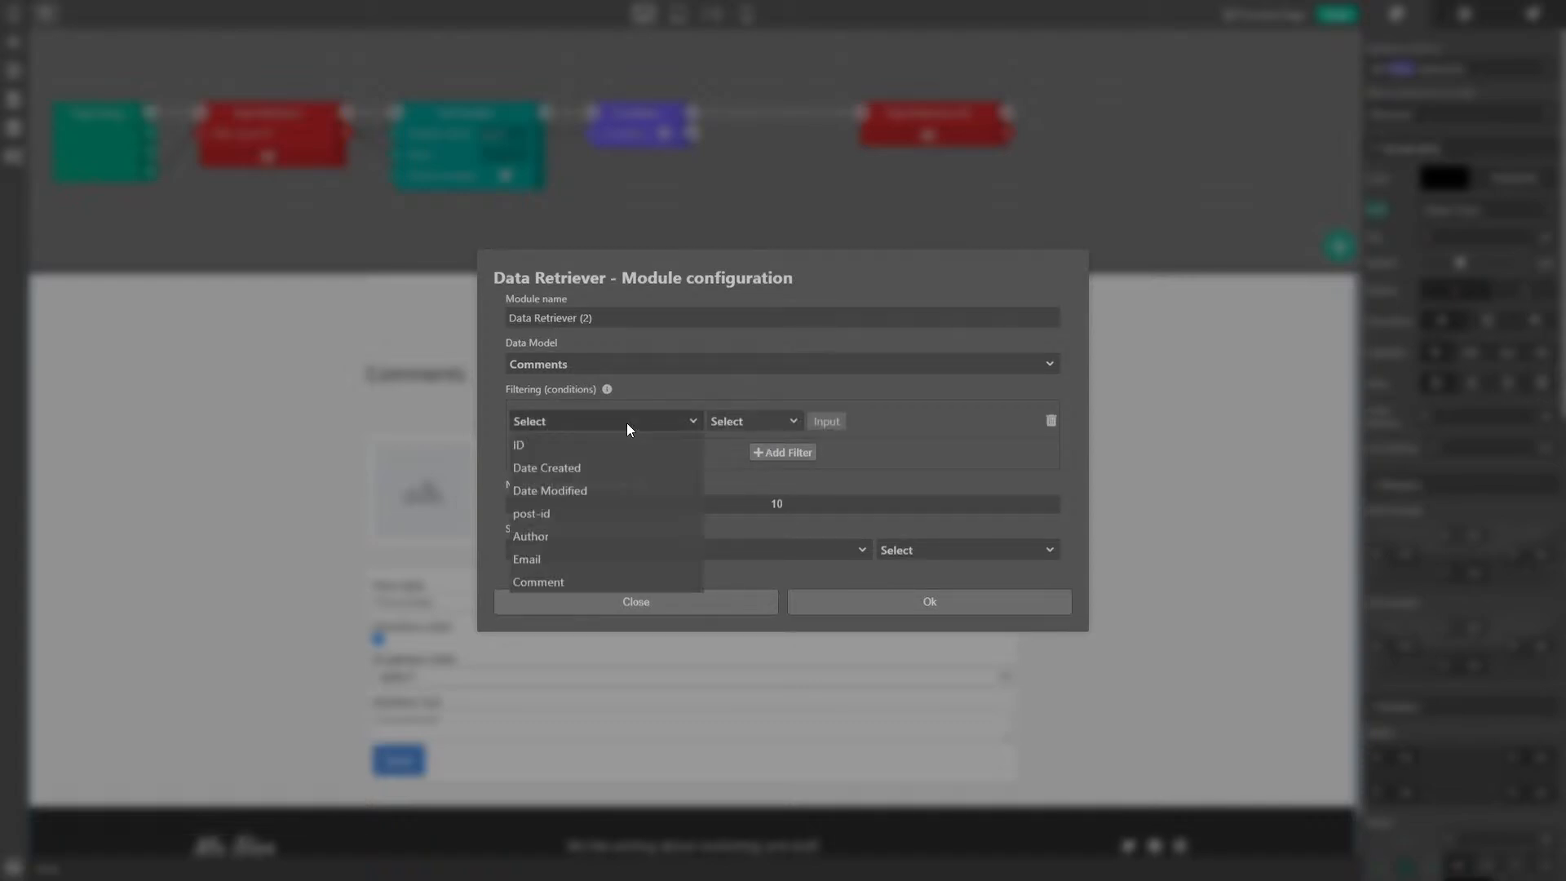
click(530, 514)
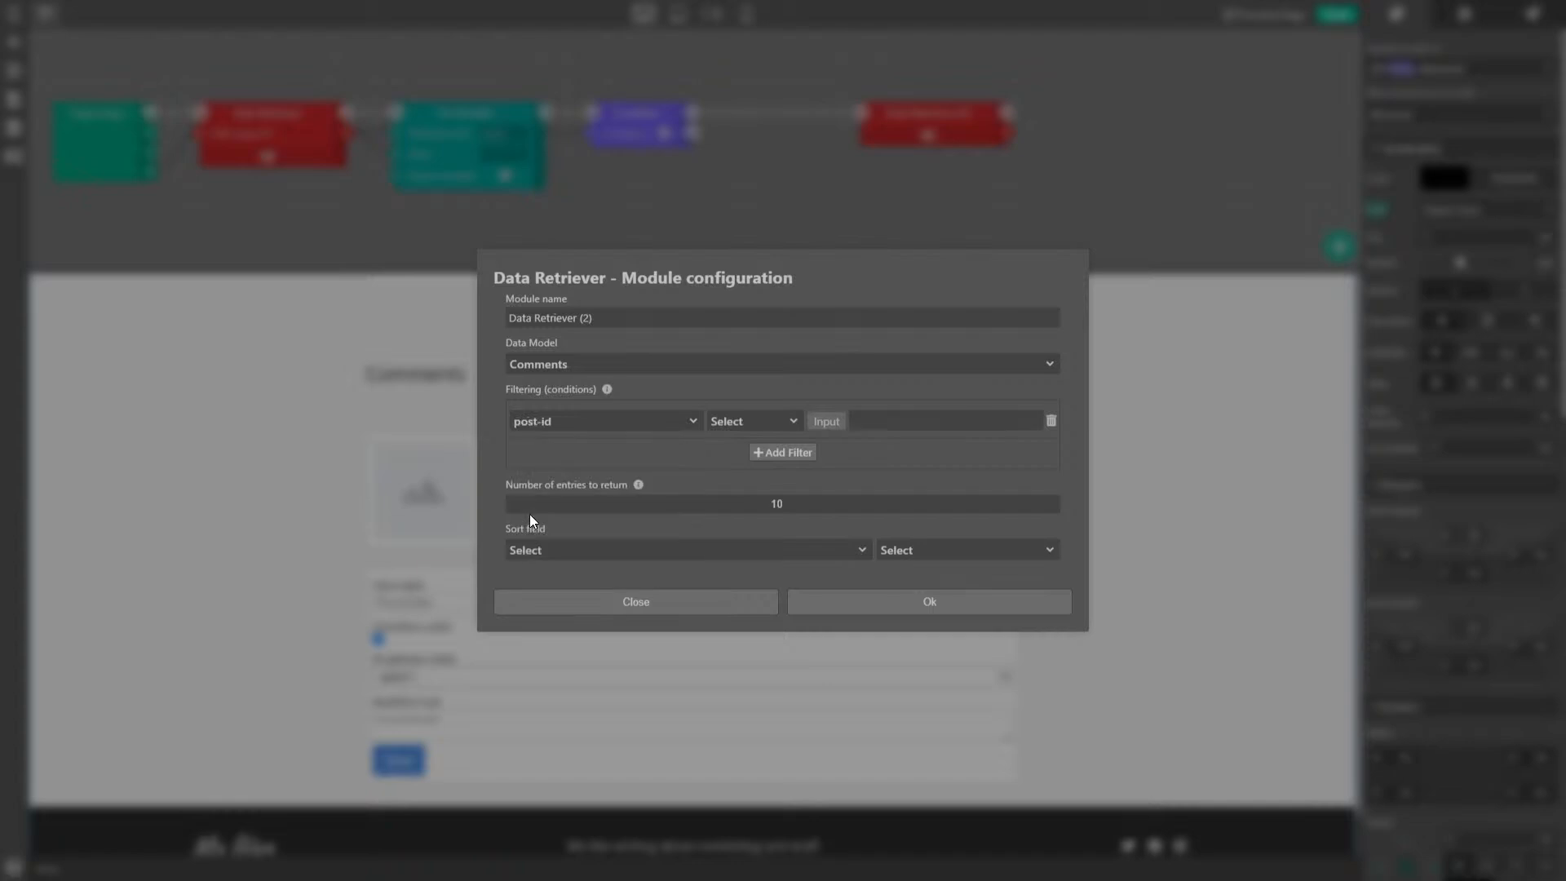
click(757, 419)
click(747, 445)
click(819, 421)
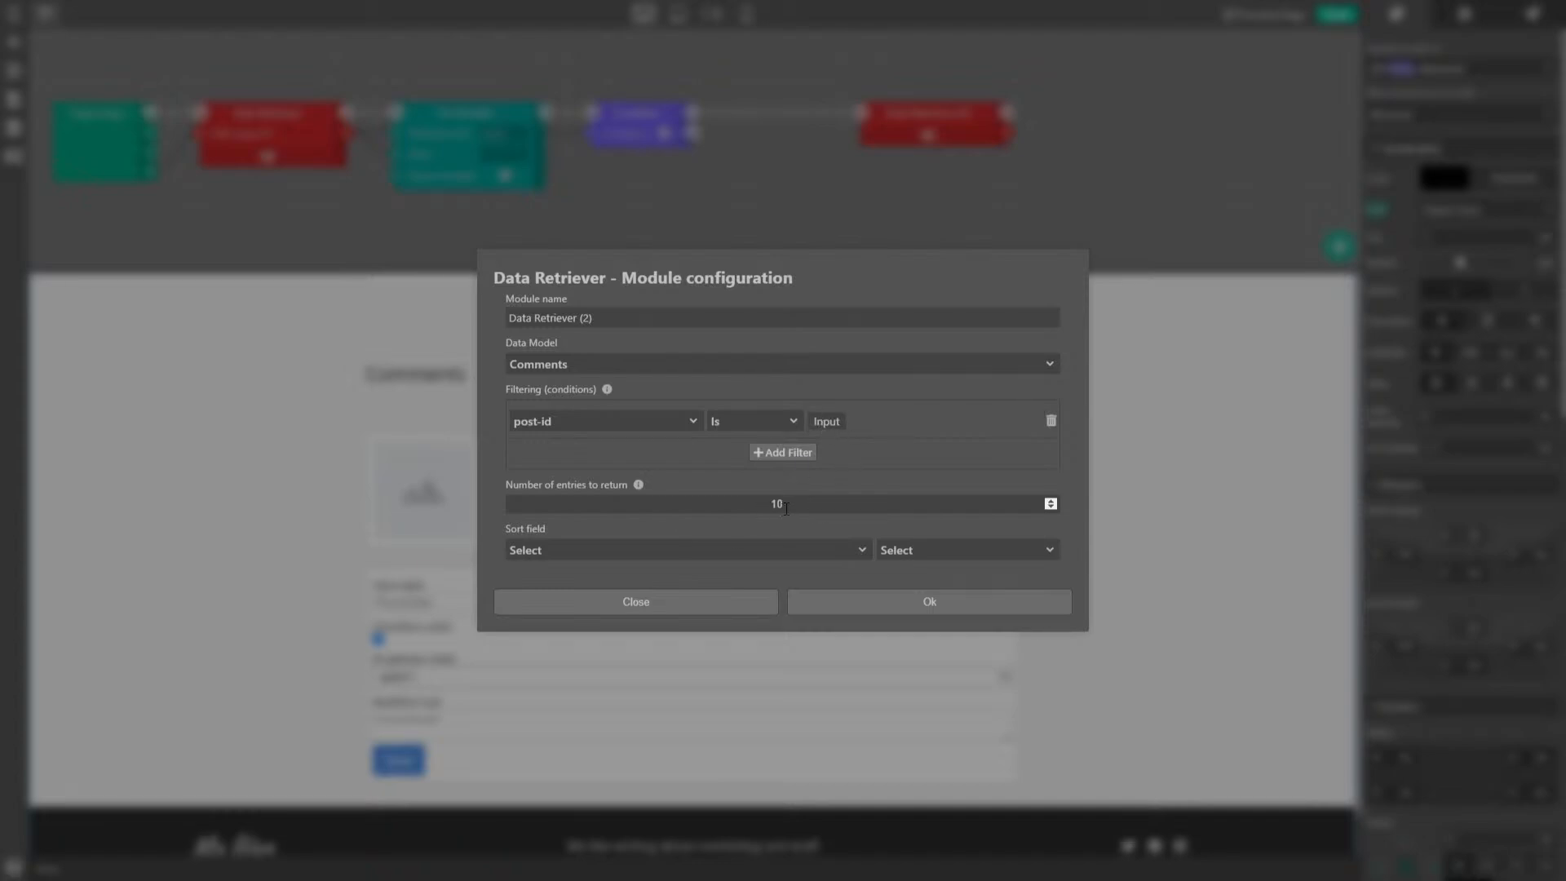
text(0)
- Sort the comments by Date Created ascending and confirm the retriever settings
click(569, 548)
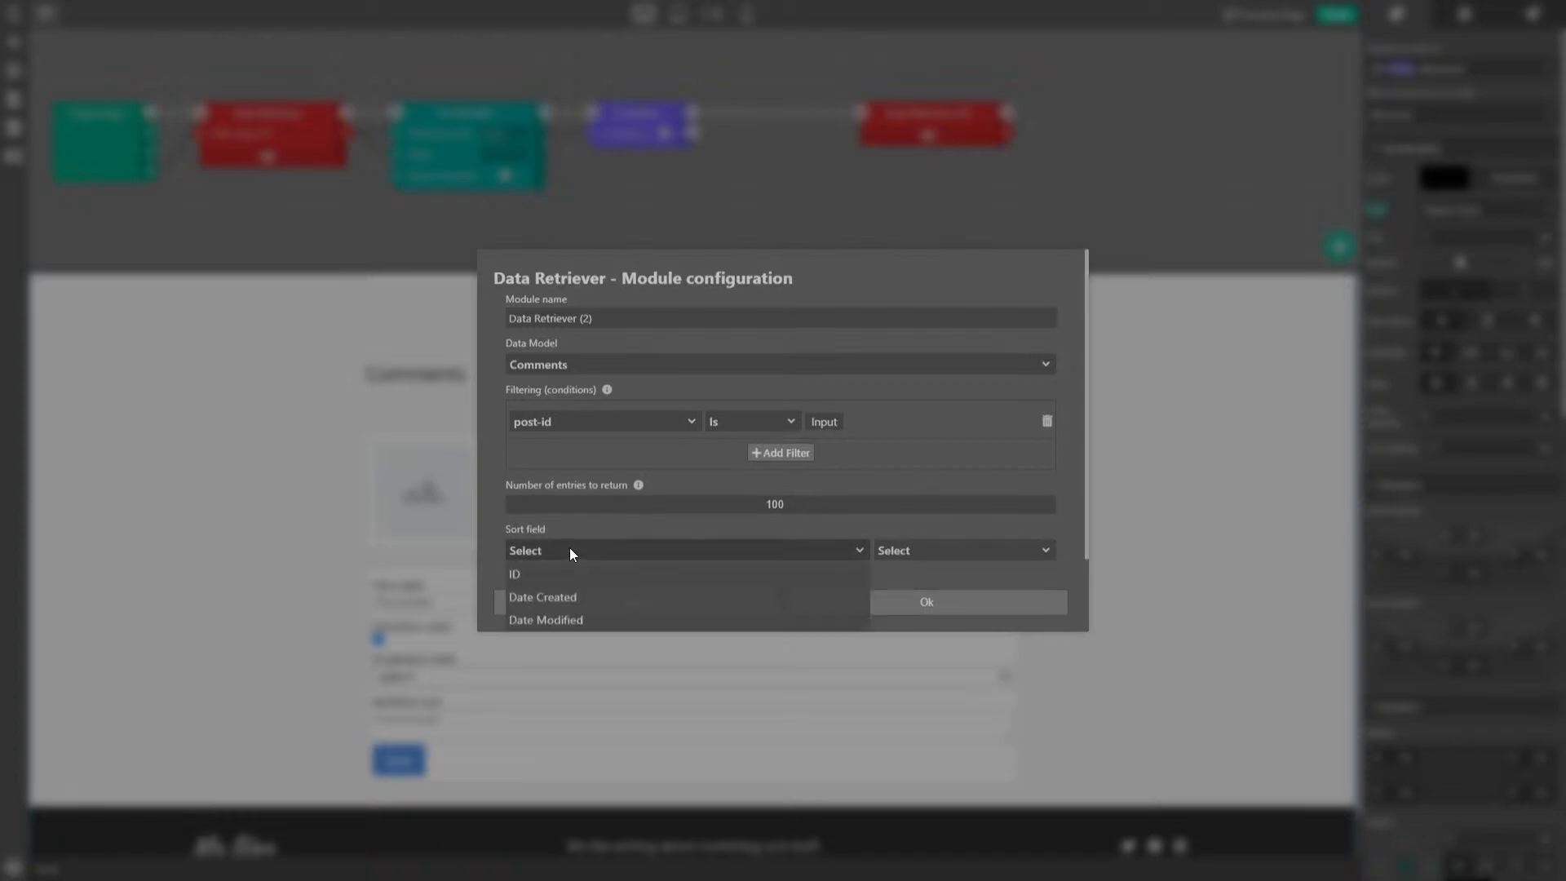
click(557, 602)
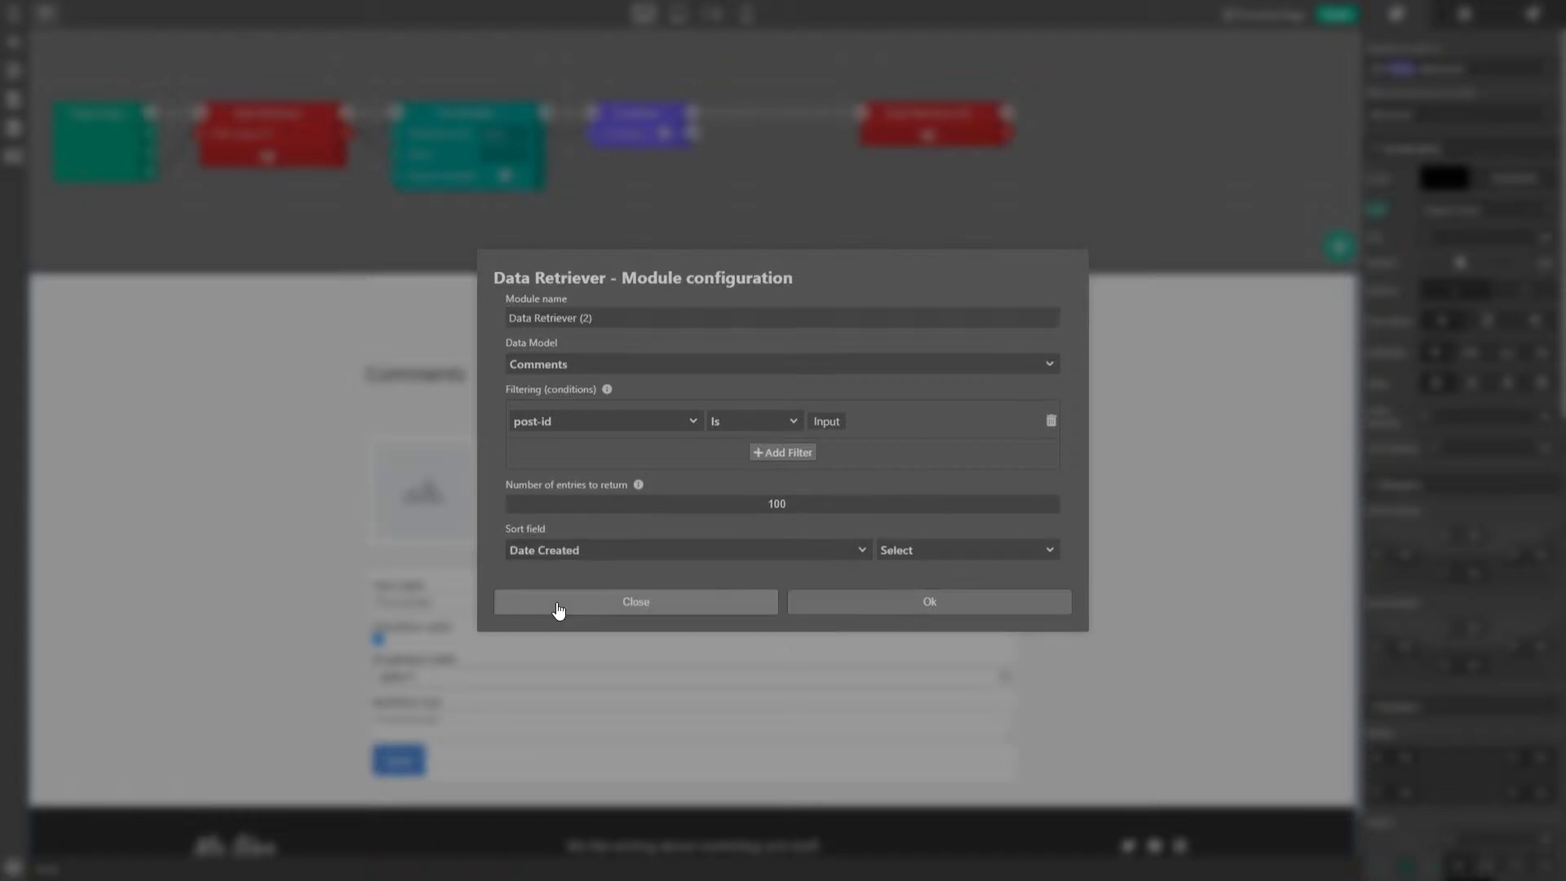
click(992, 550)
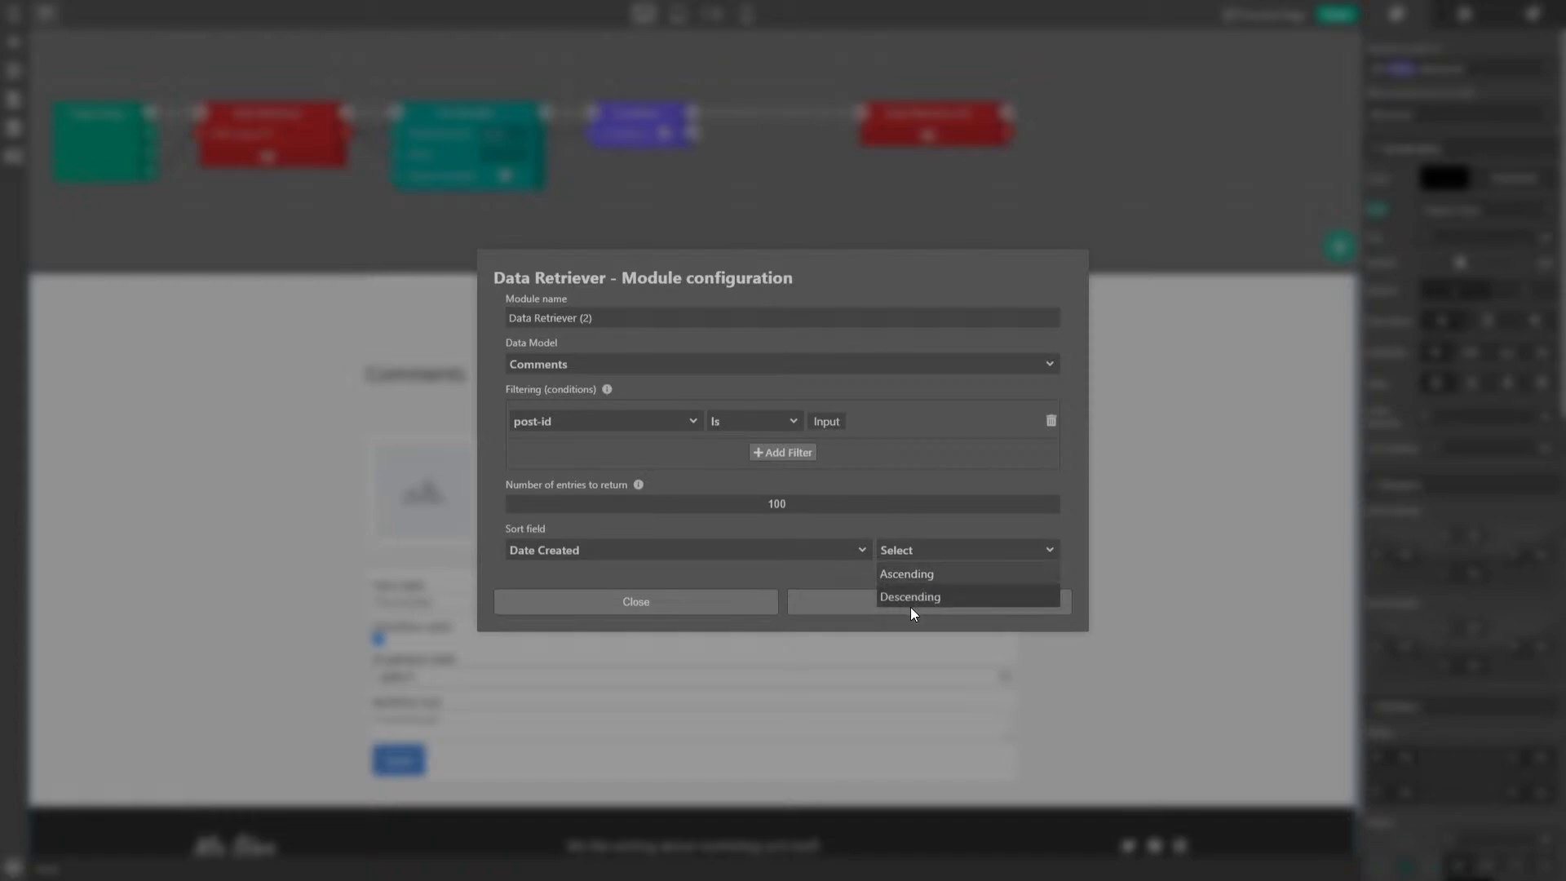
click(914, 596)
click(931, 550)
click(922, 573)
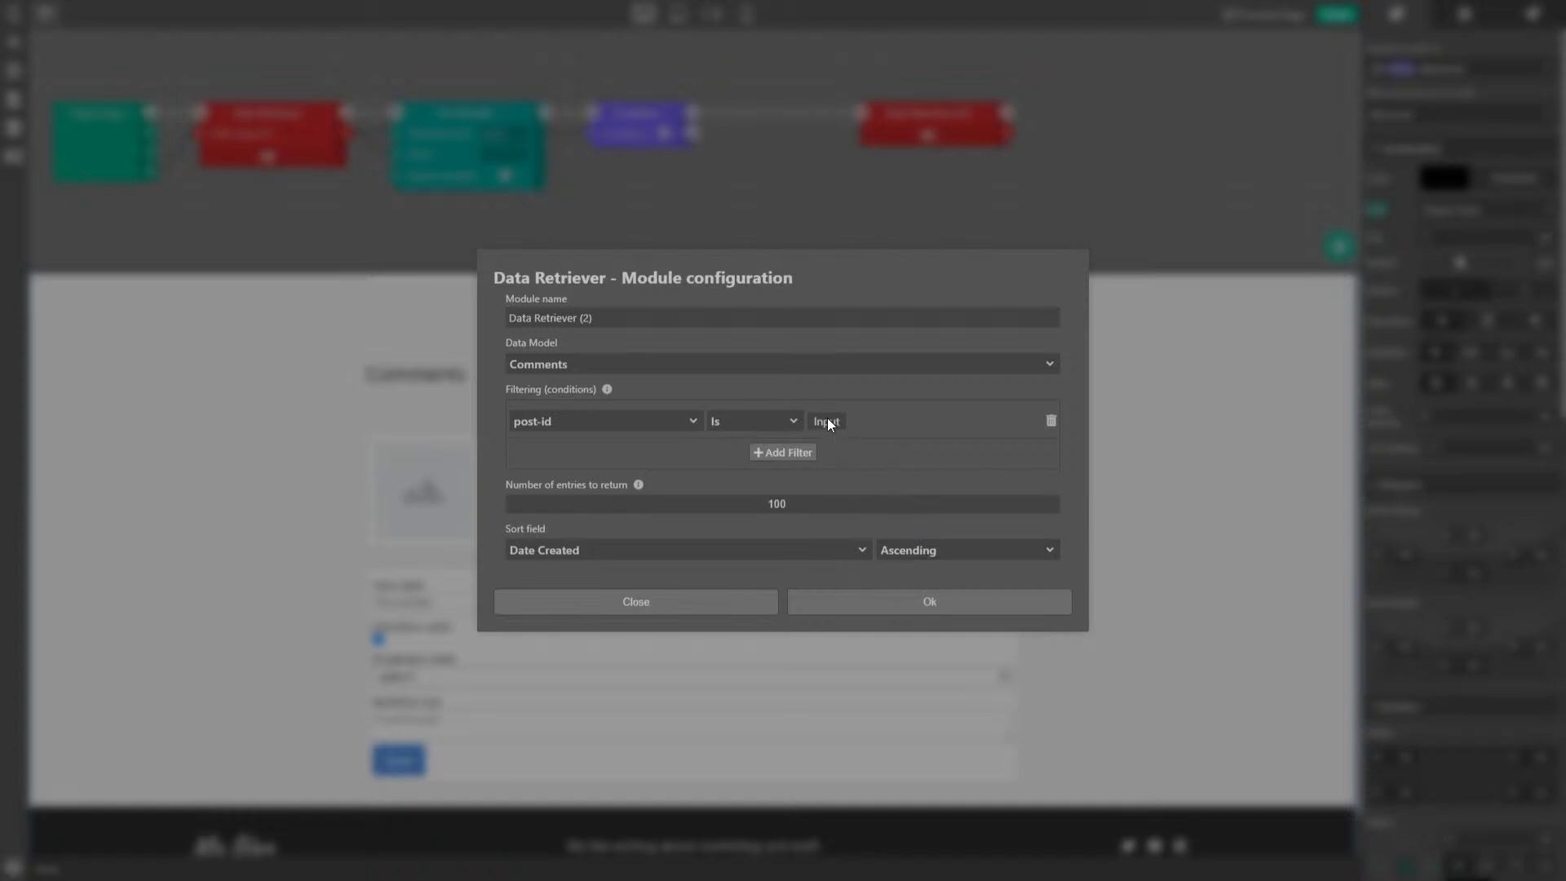
click(920, 607)
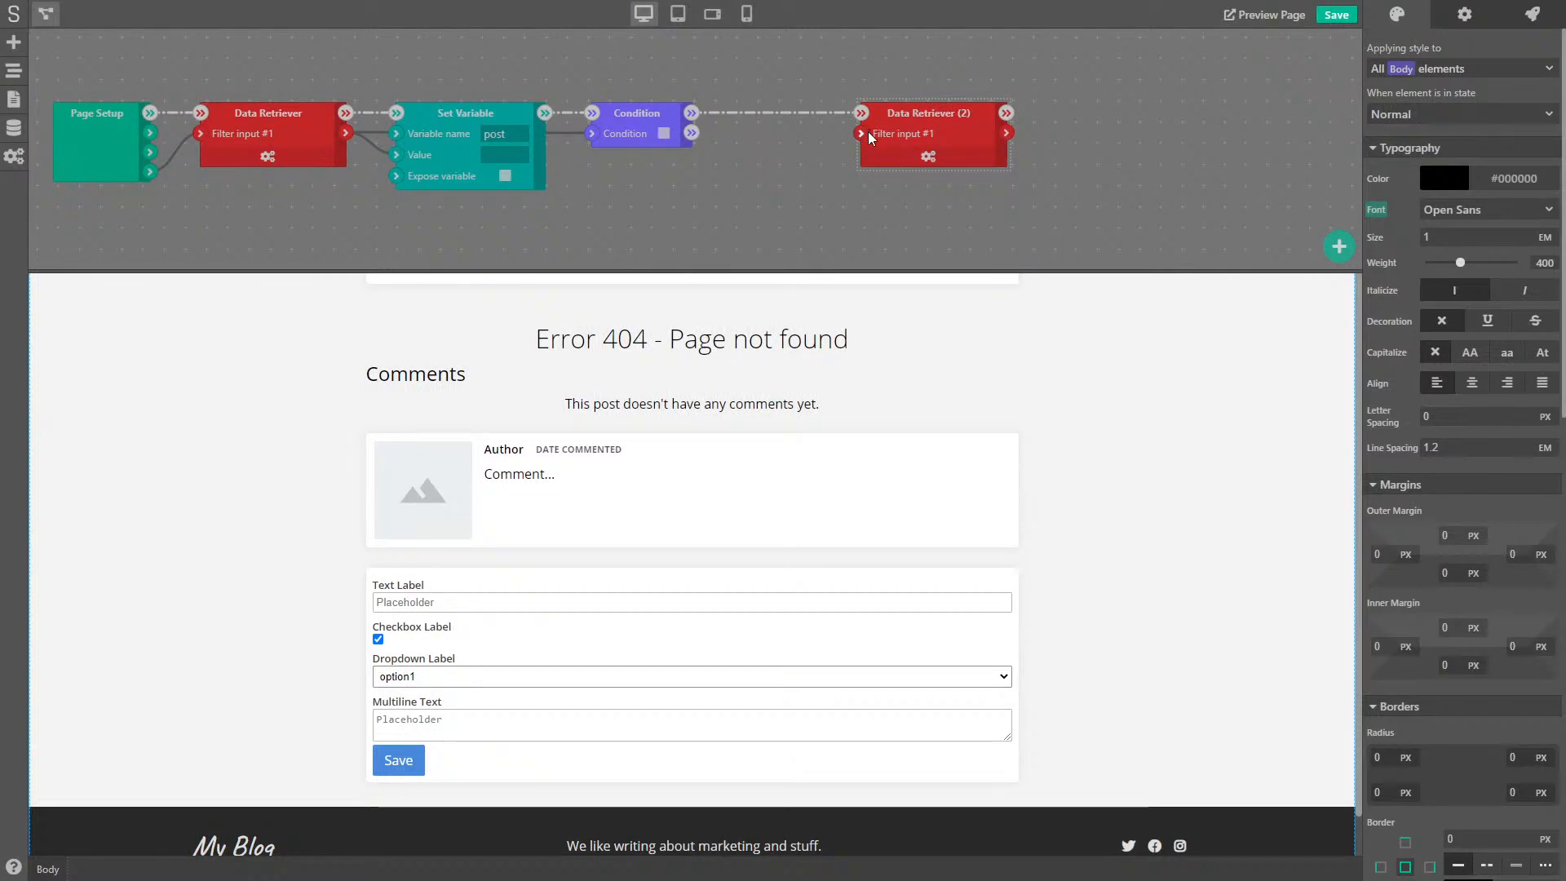
click(928, 156)
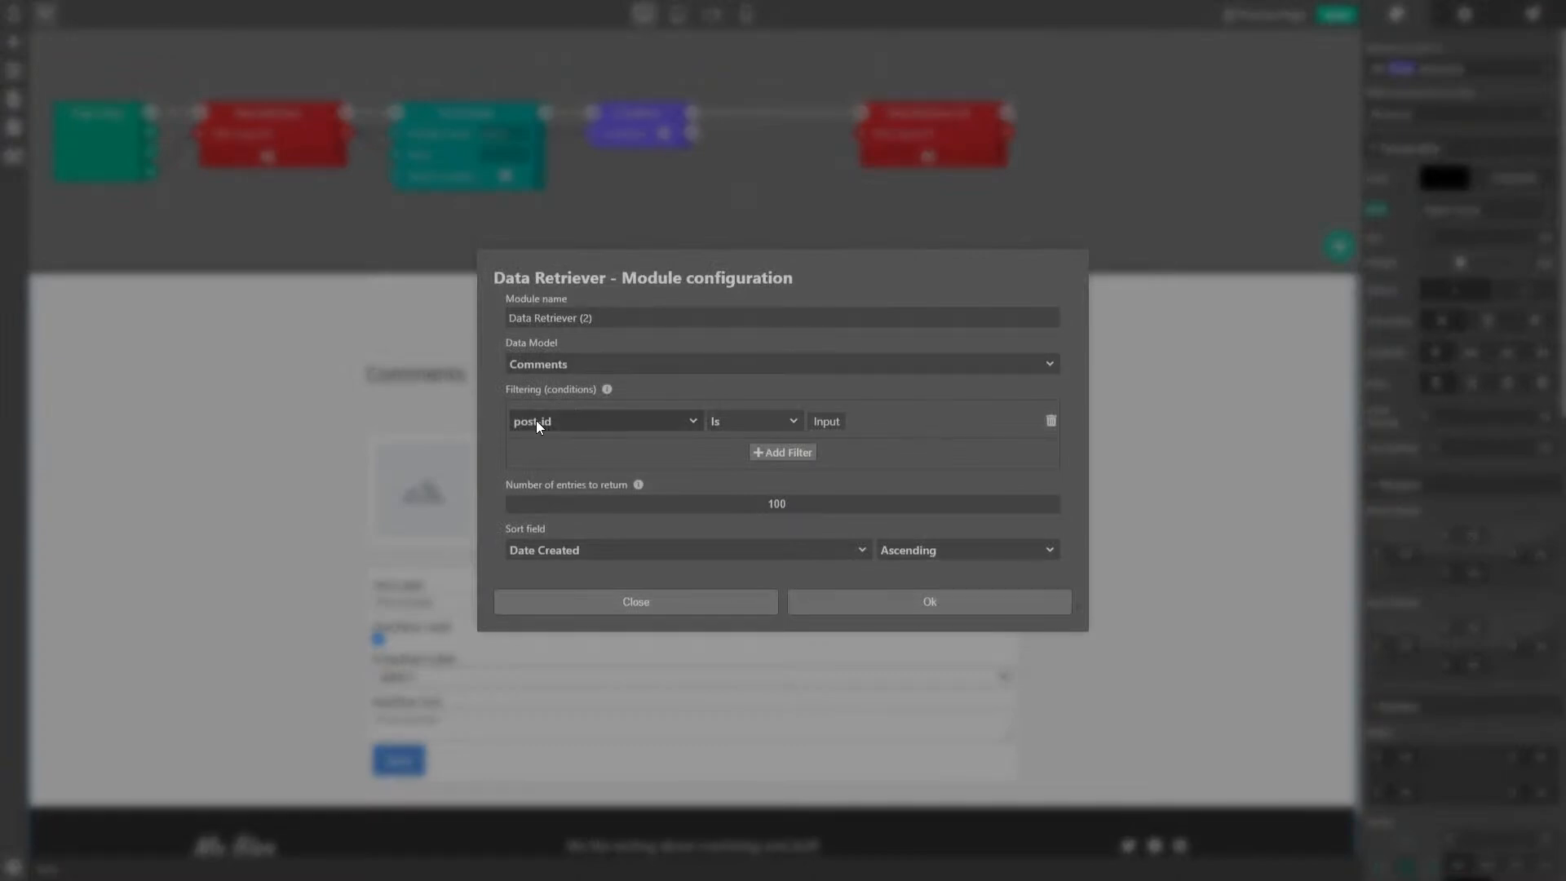
- Add a Get entry's property node beside Data Retriever (2)
click(661, 604)
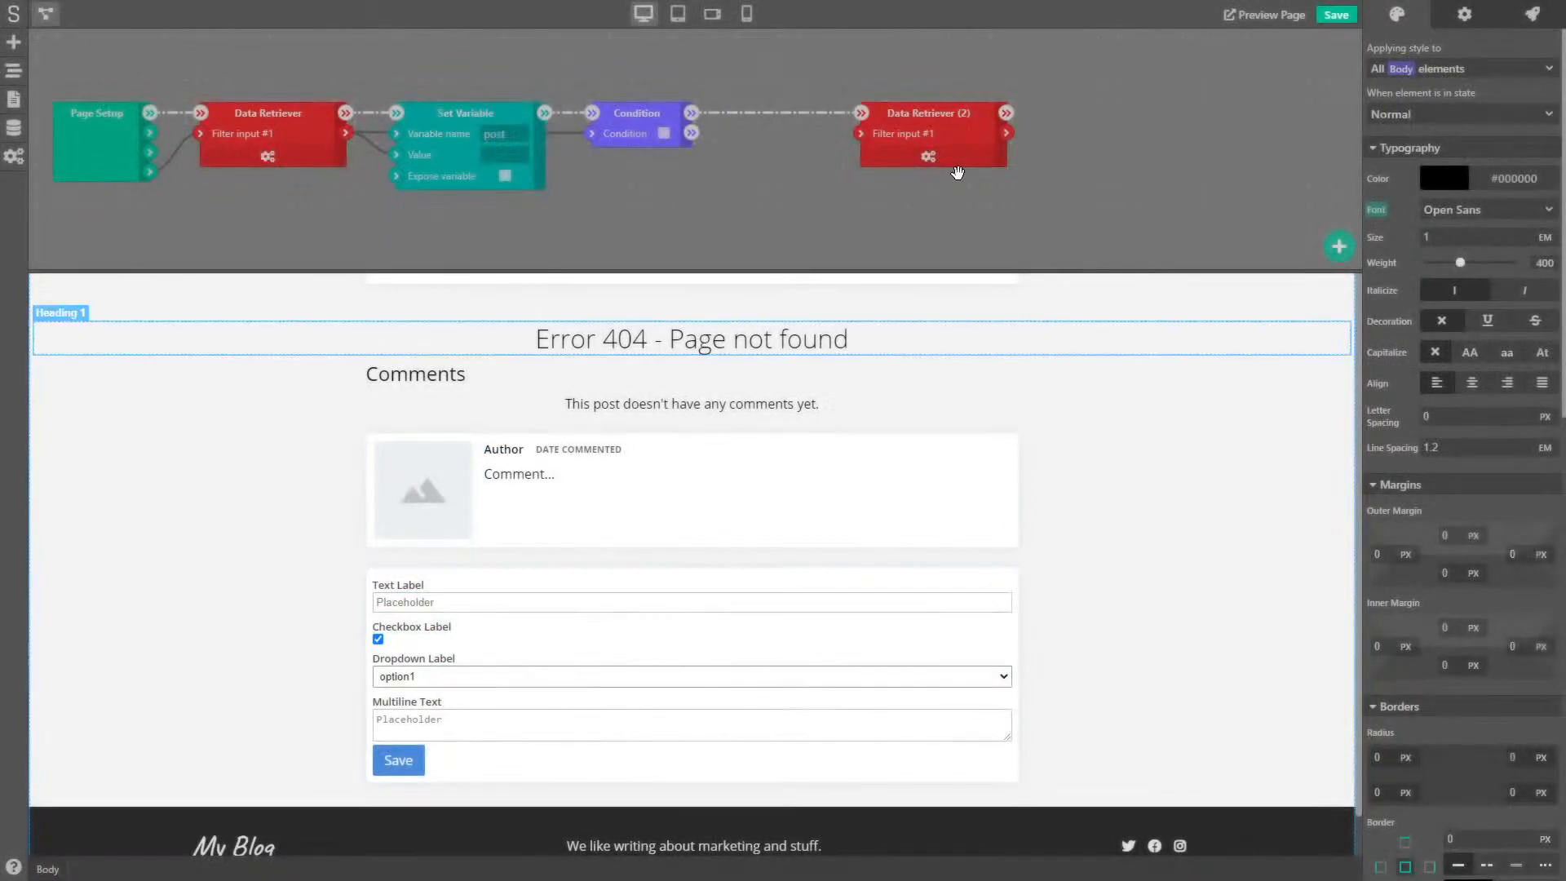
drag(931, 124, 1029, 125)
right_click(725, 170)
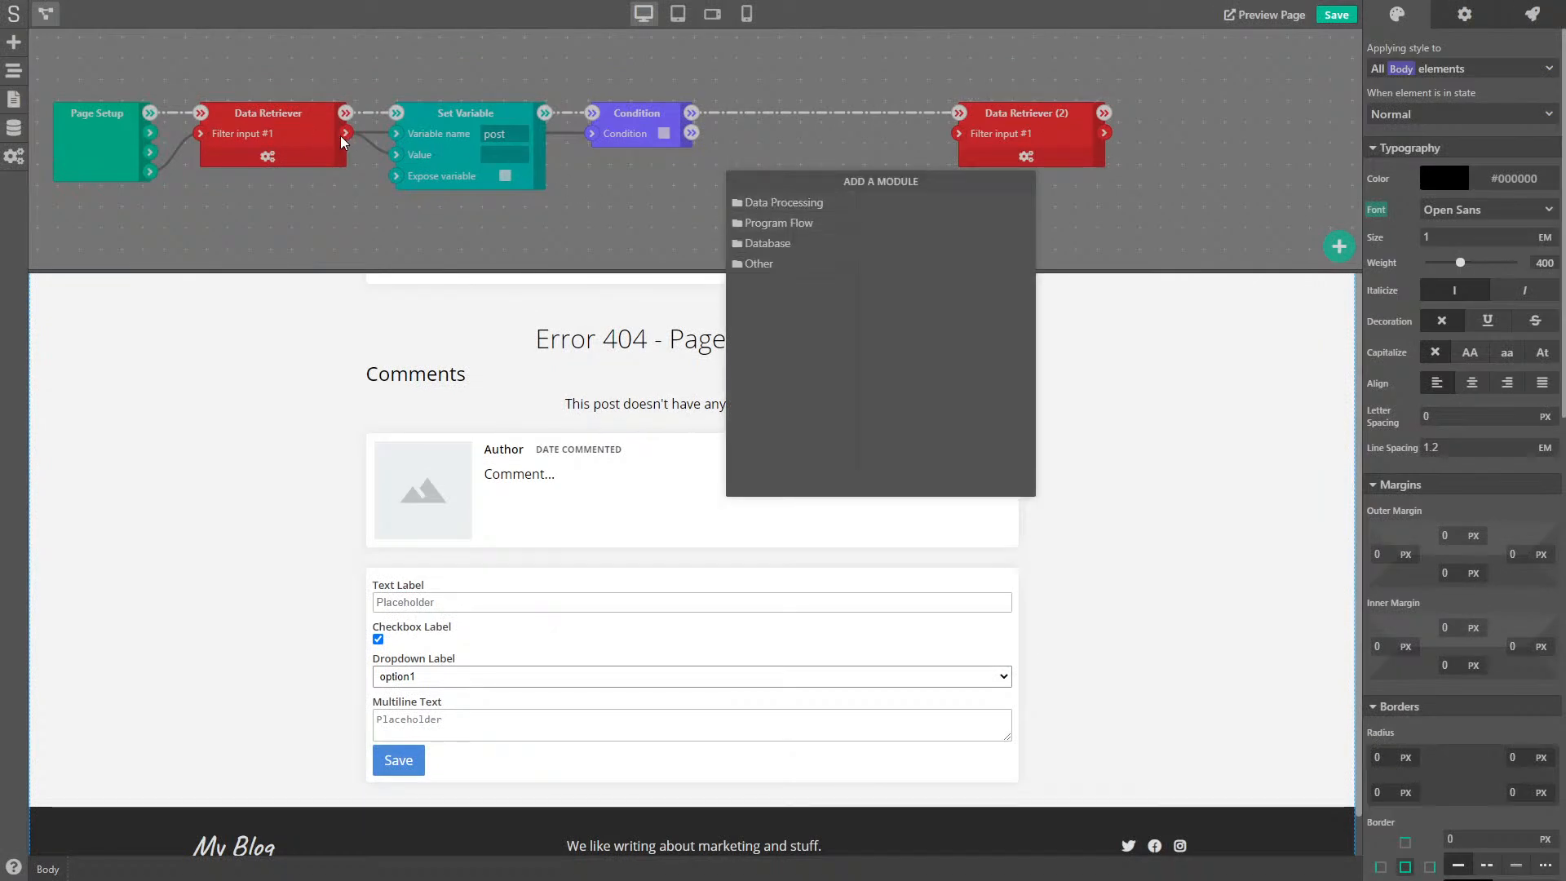
click(793, 205)
click(942, 285)
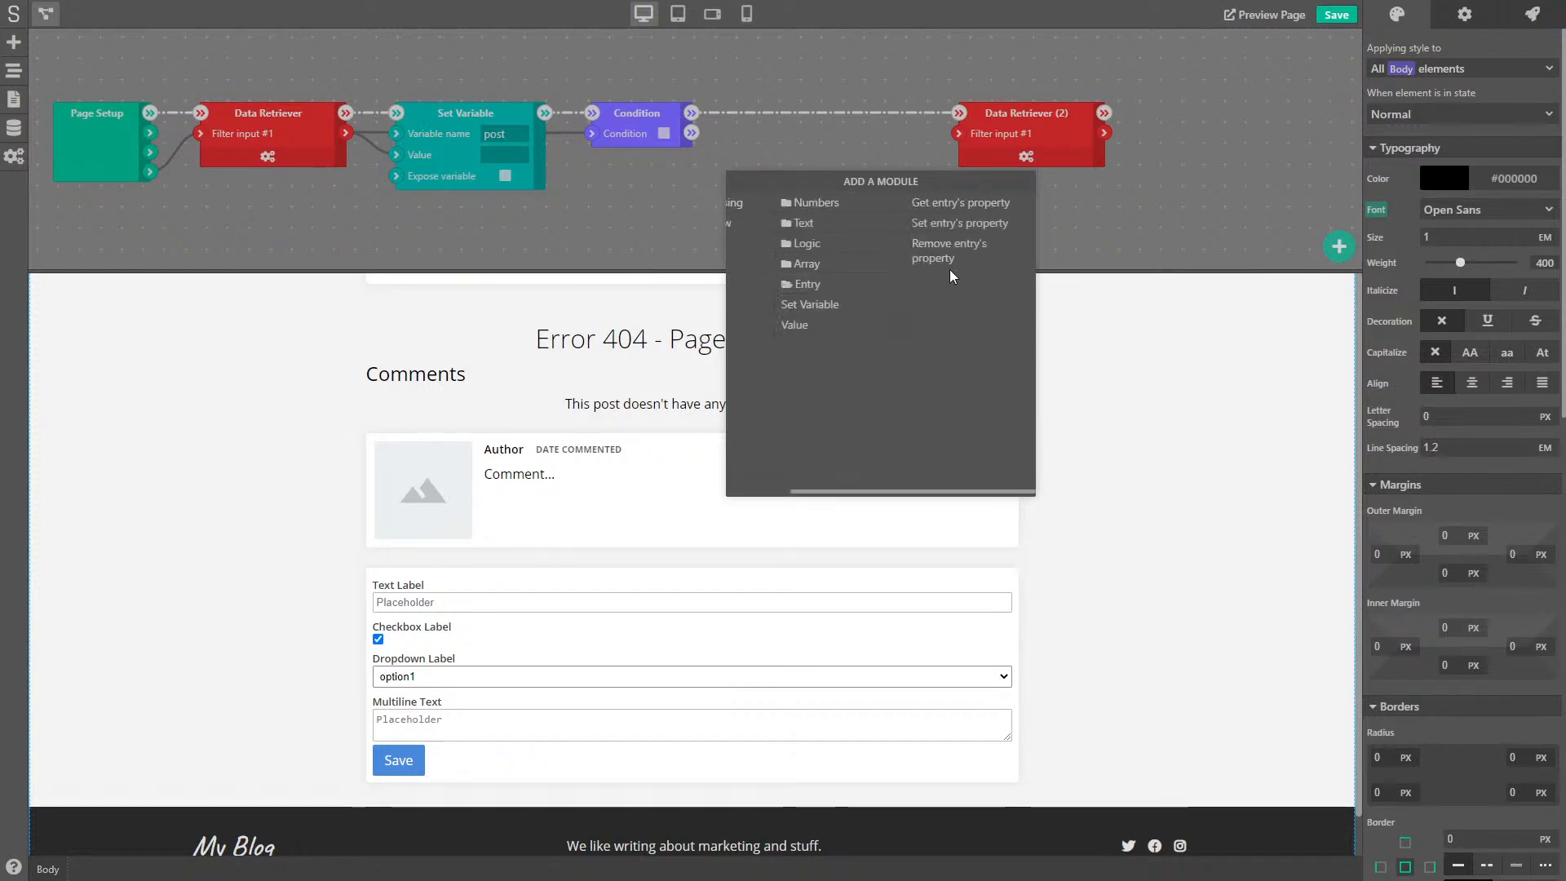
click(967, 203)
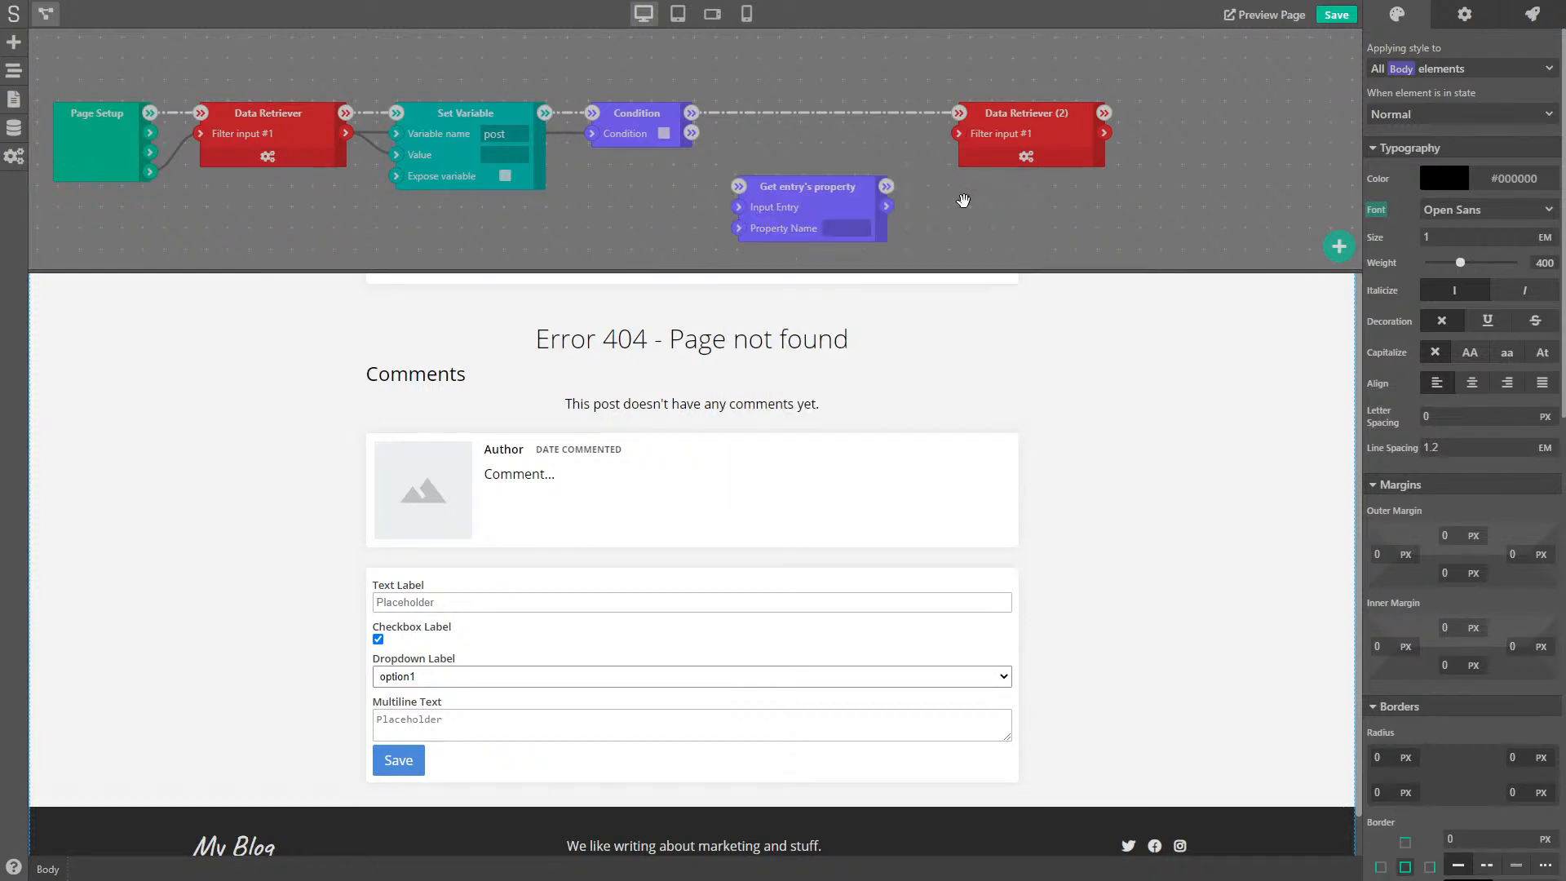
drag(820, 195, 843, 180)
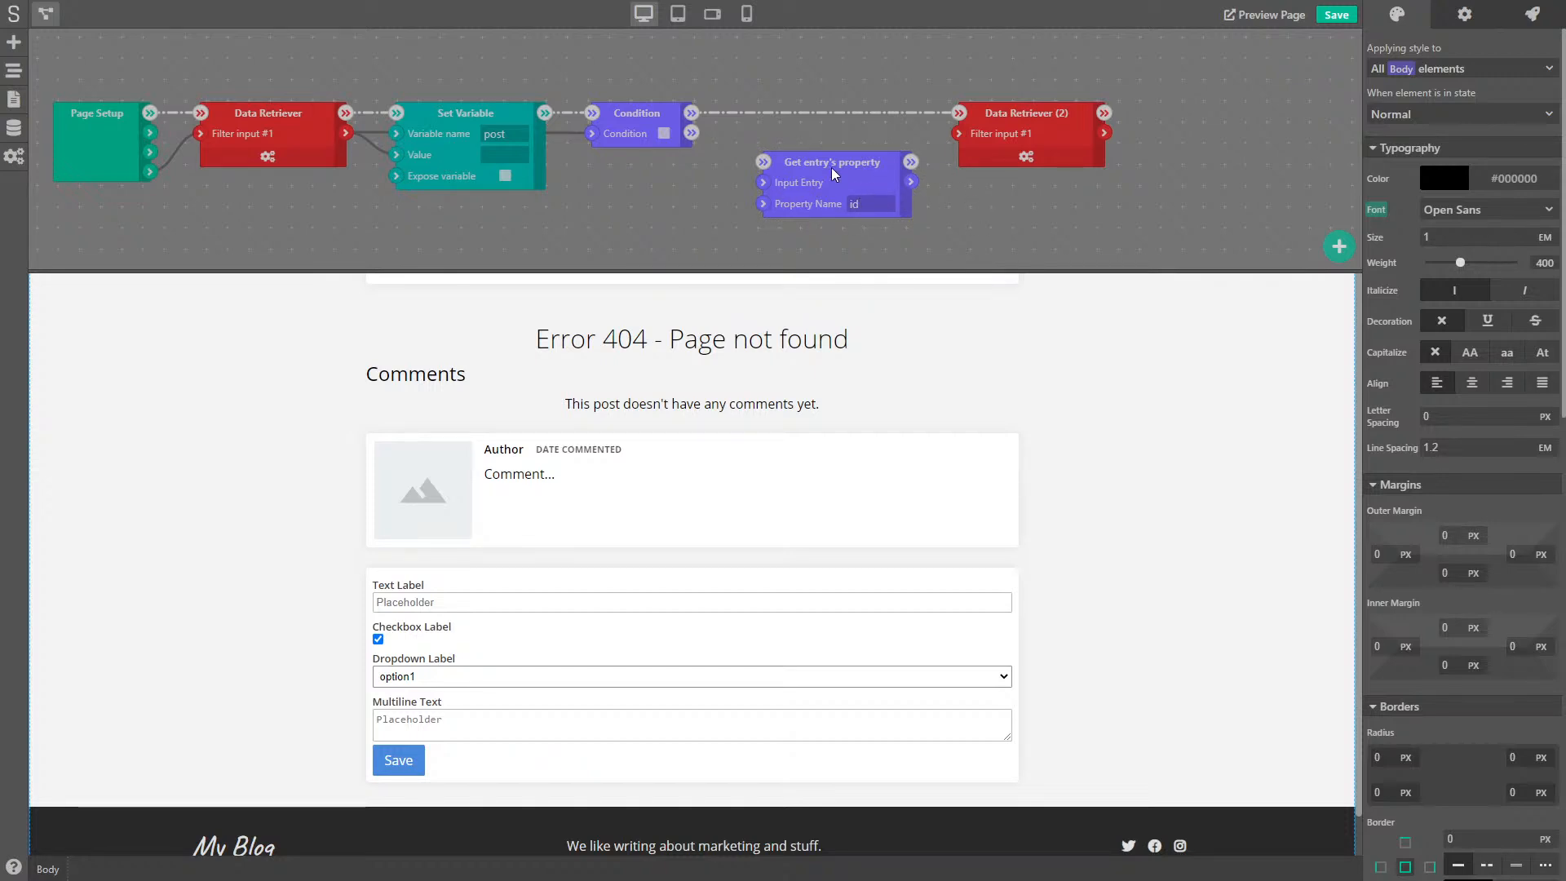
drag(836, 163, 811, 139)
- Feed it the post, read property 'id', and pass the value to Data Retriever (2)'s filter
drag(346, 133, 736, 159)
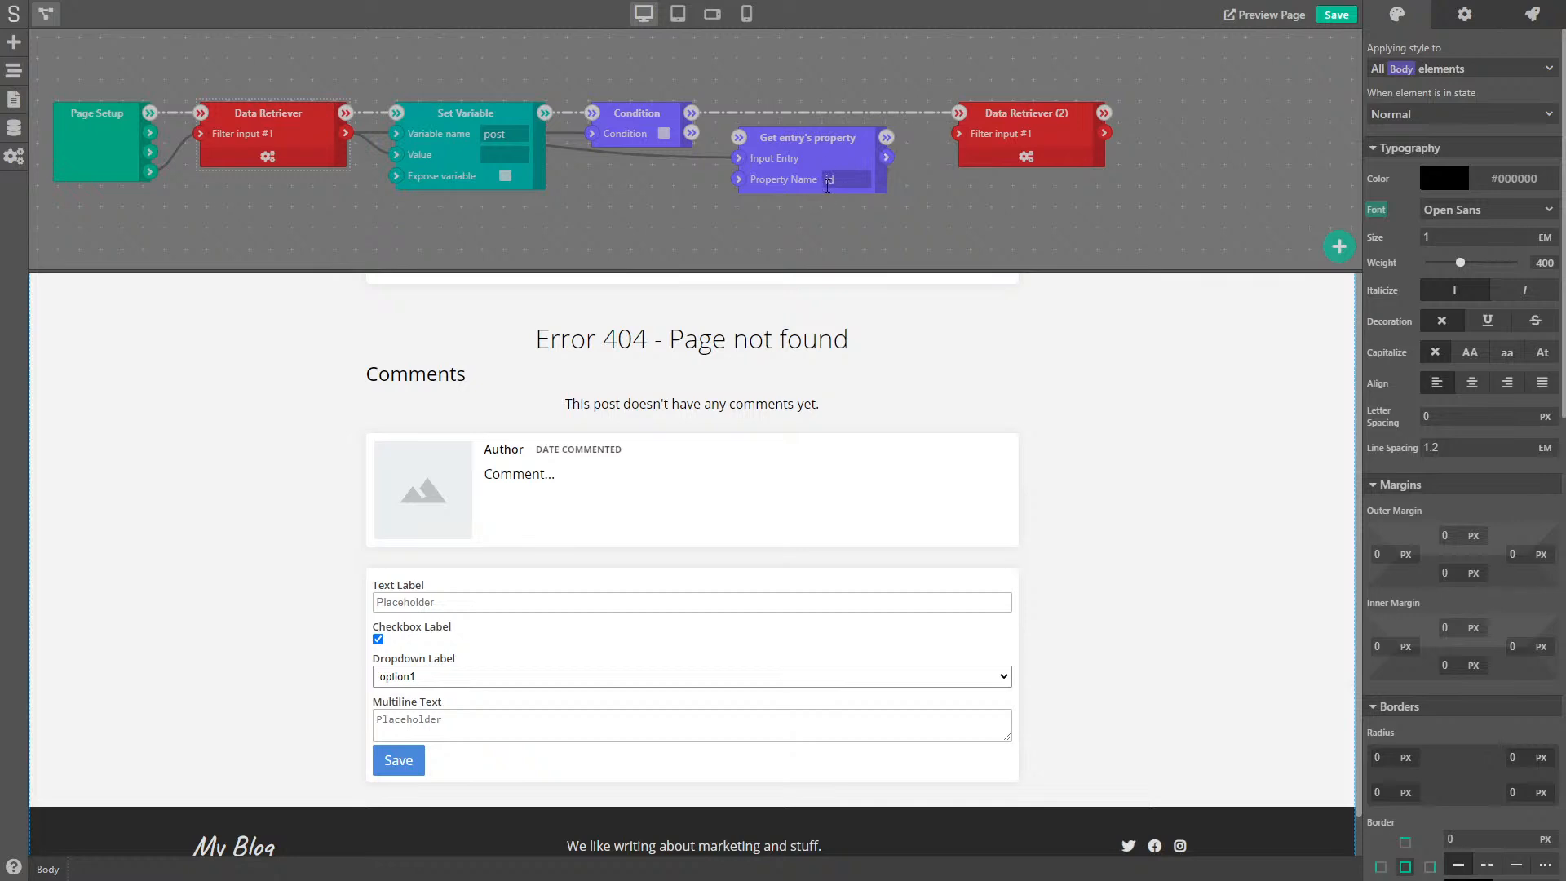
click(829, 178)
text(id)
drag(886, 158, 959, 133)
drag(691, 114, 740, 137)
drag(887, 137, 960, 116)
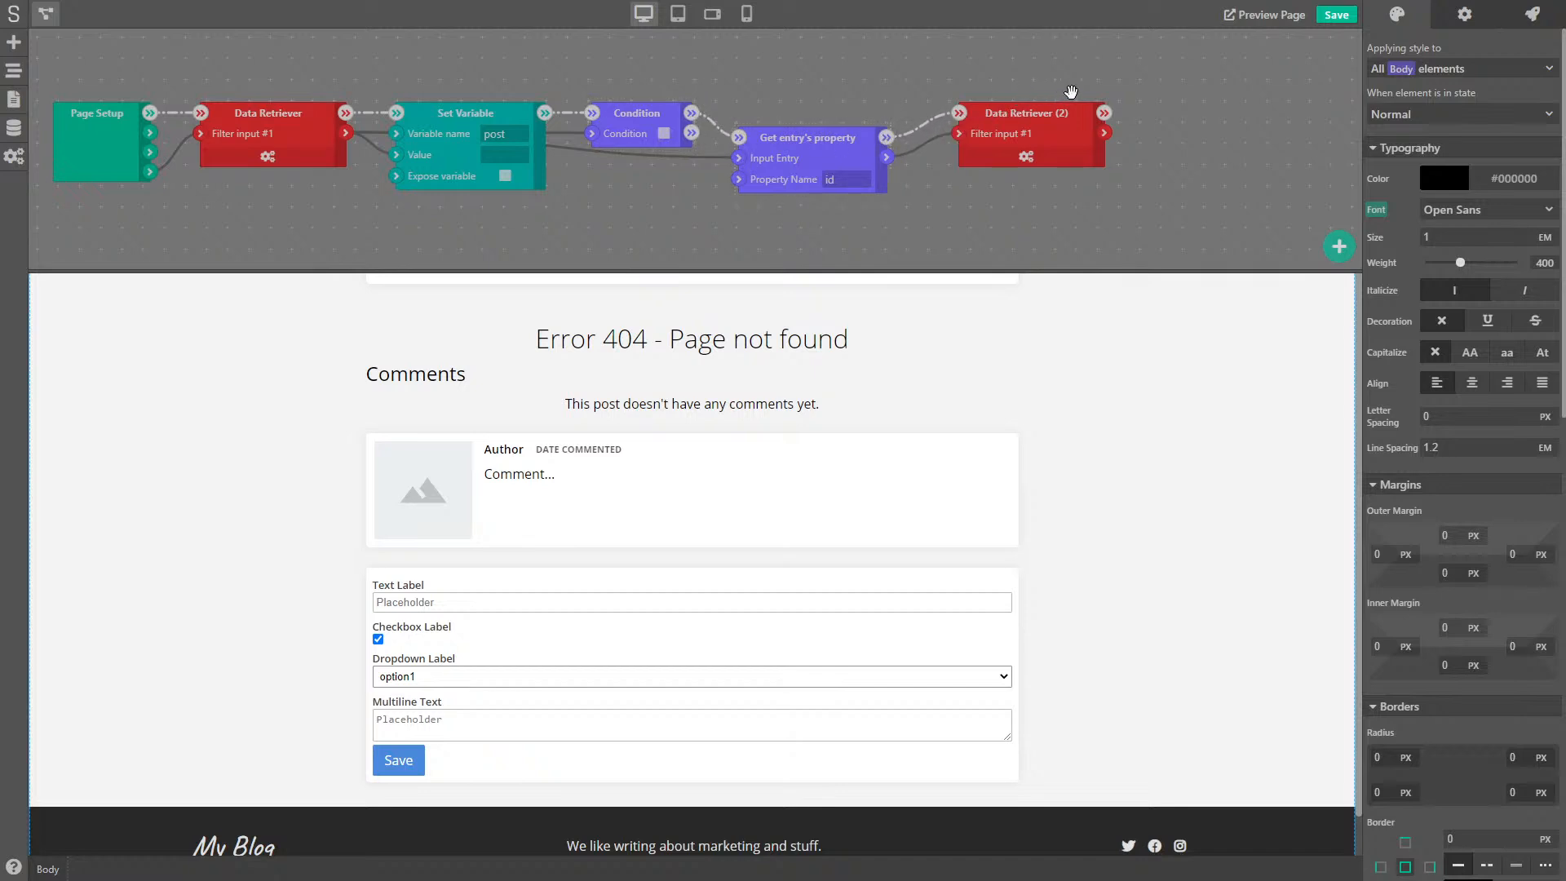
drag(1110, 78, 1005, 74)
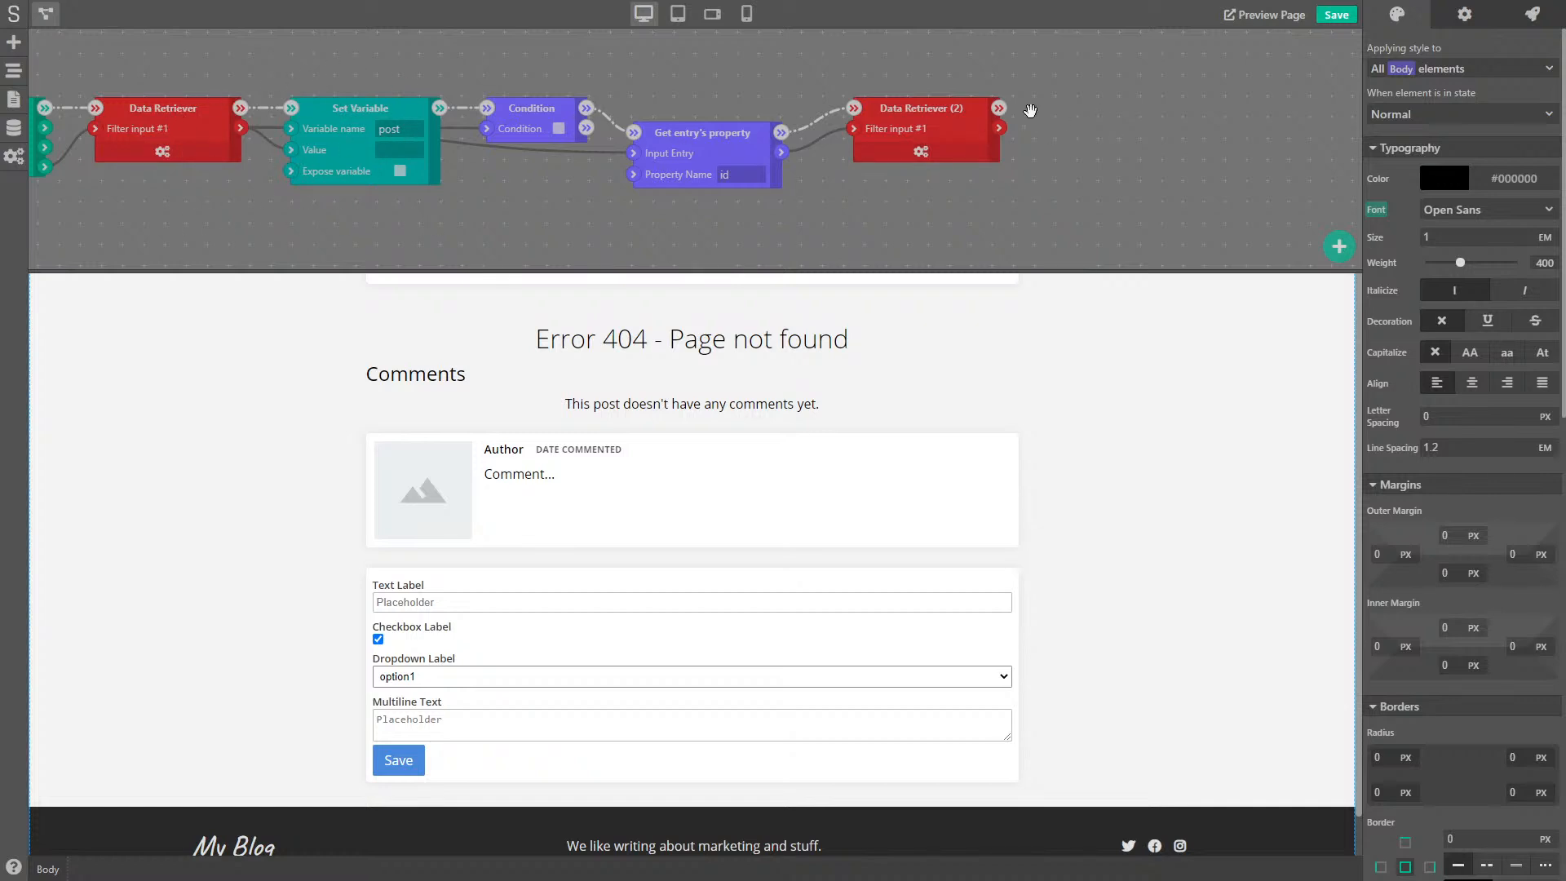
- Store Data Retriever (2)'s results in a Set Variable (2) named 'comments'
right_click(1030, 110)
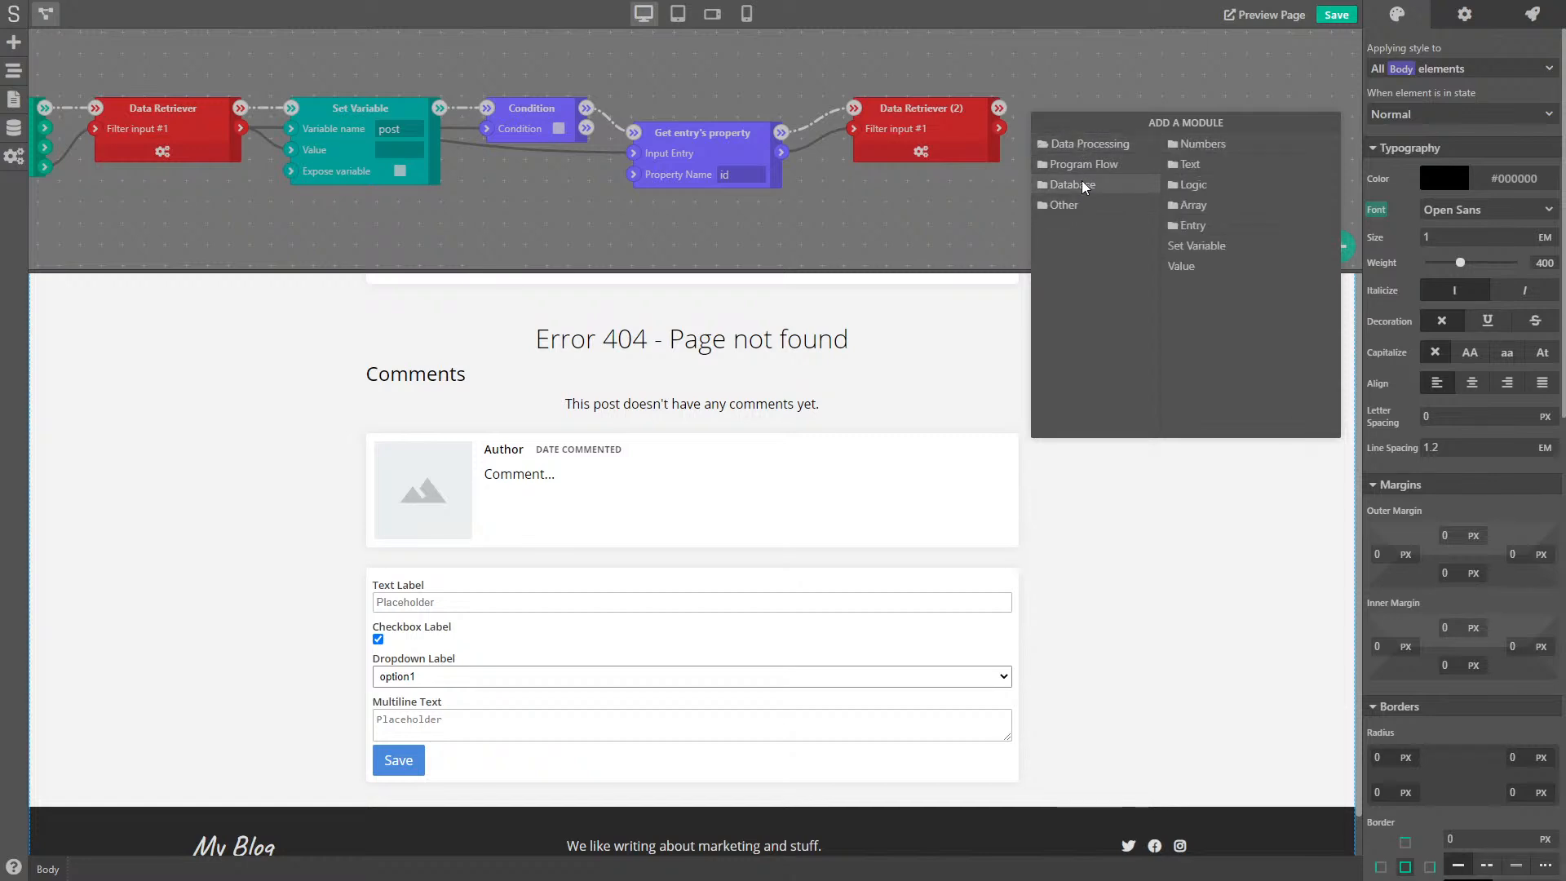
click(1196, 246)
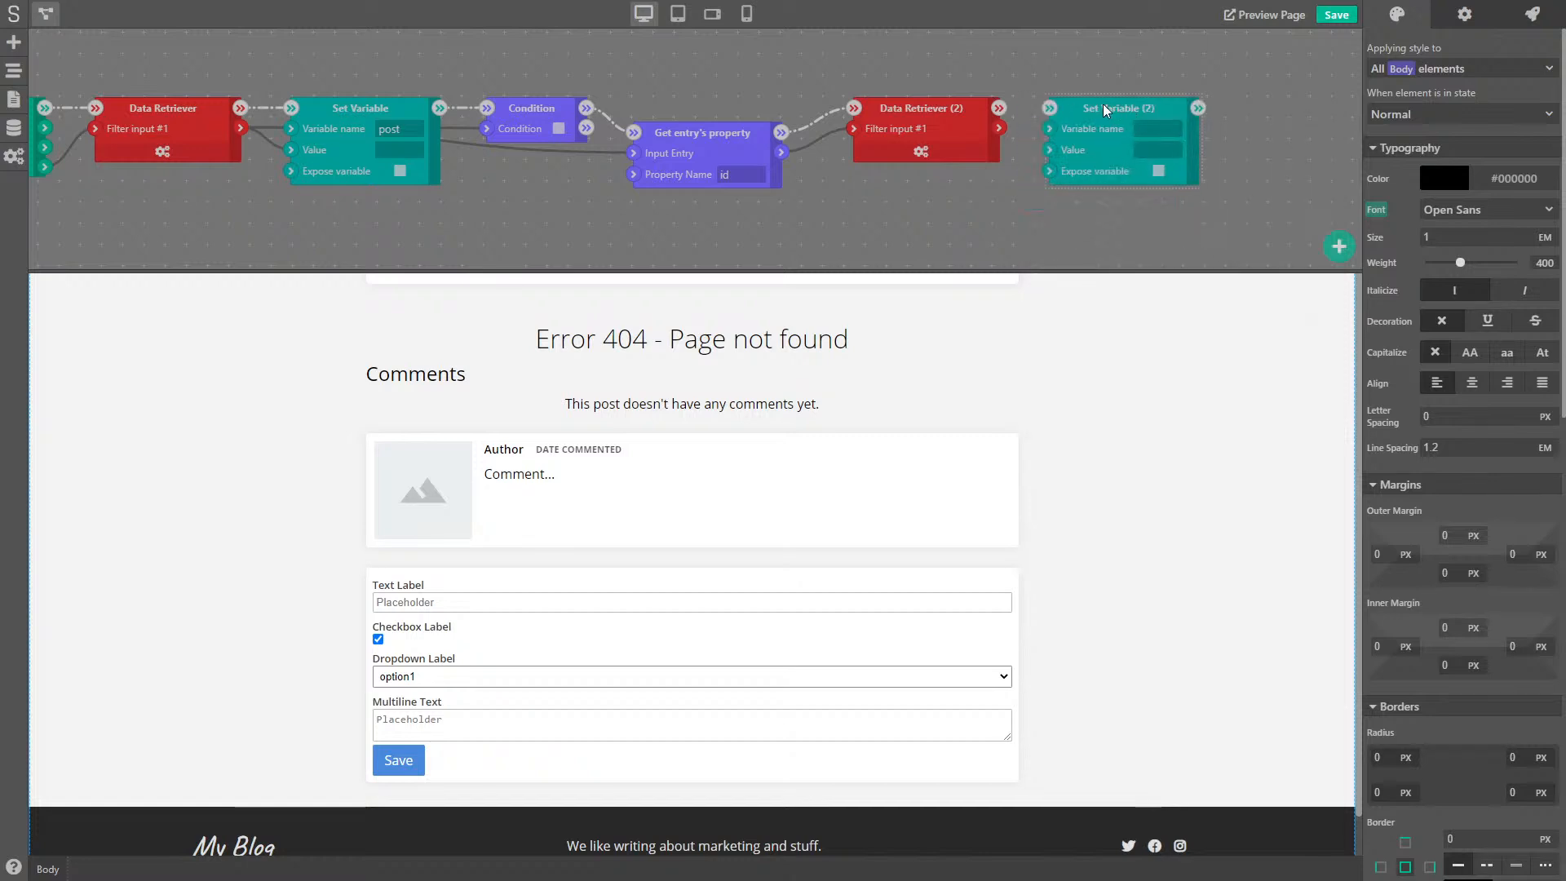
drag(999, 107, 1049, 150)
click(1165, 127)
text(commen)
- Review the comment entry form's data settings on the page
click(47, 14)
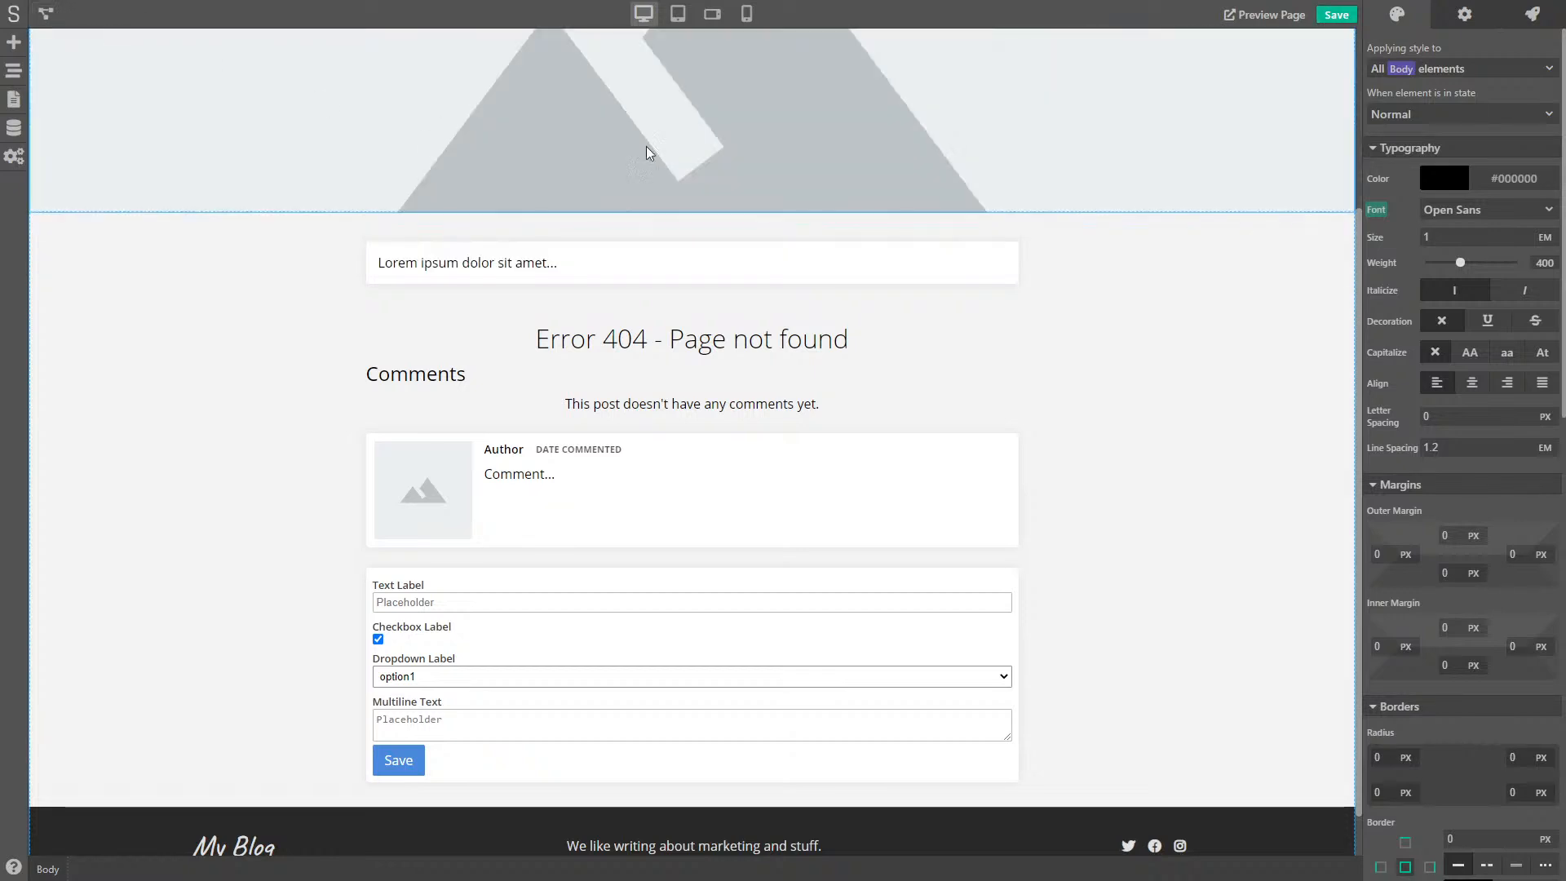
click(574, 573)
click(1465, 14)
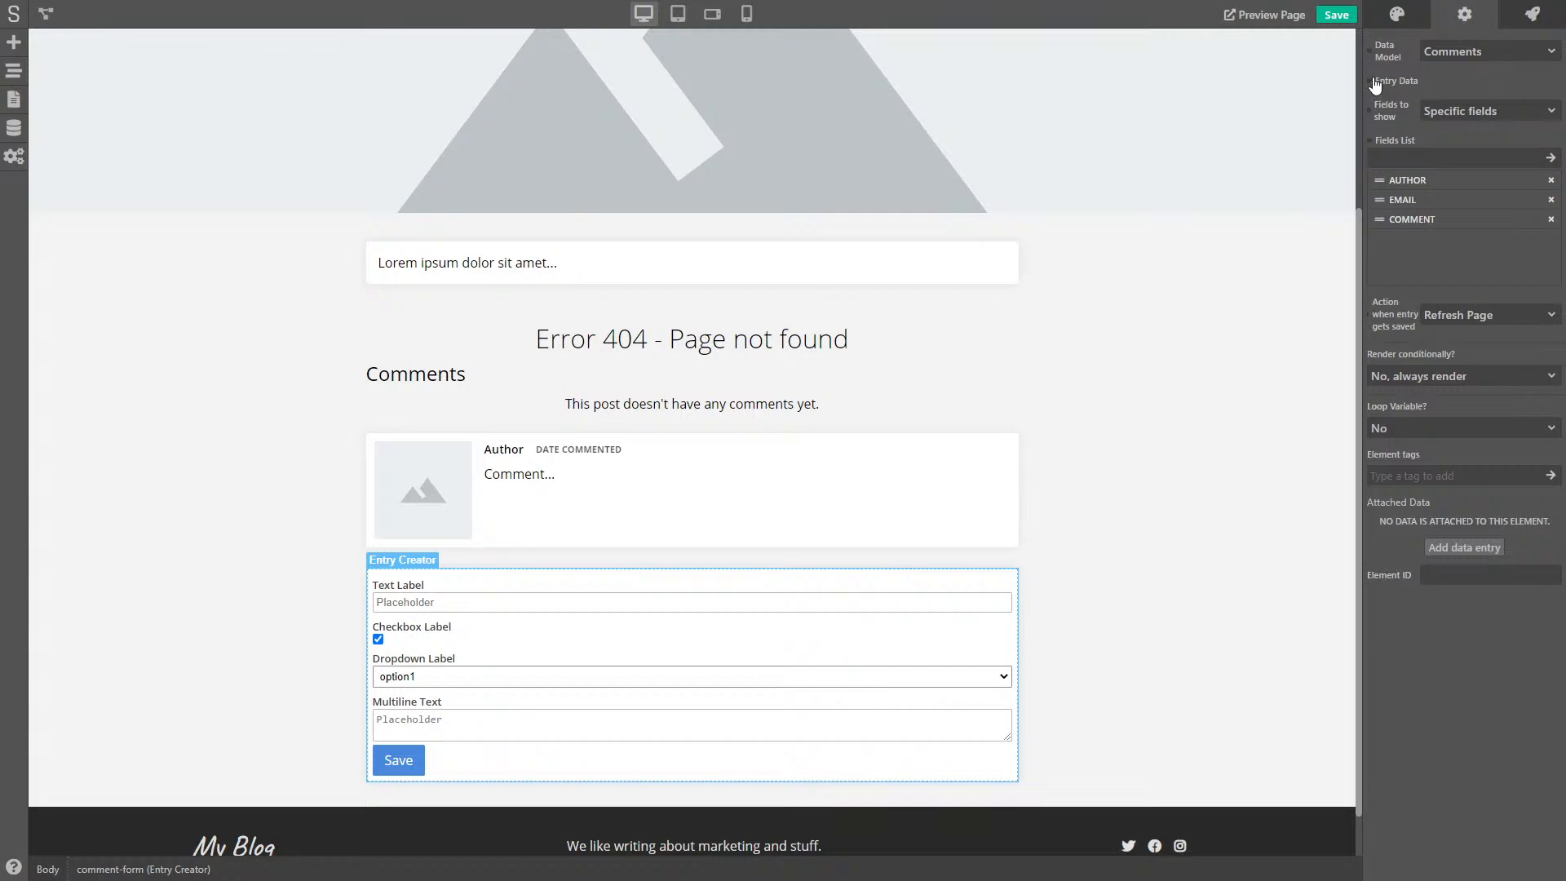
- Add a Data Processing Value node beside Set Variable (2)
click(45, 13)
drag(1055, 215, 693, 188)
right_click(747, 194)
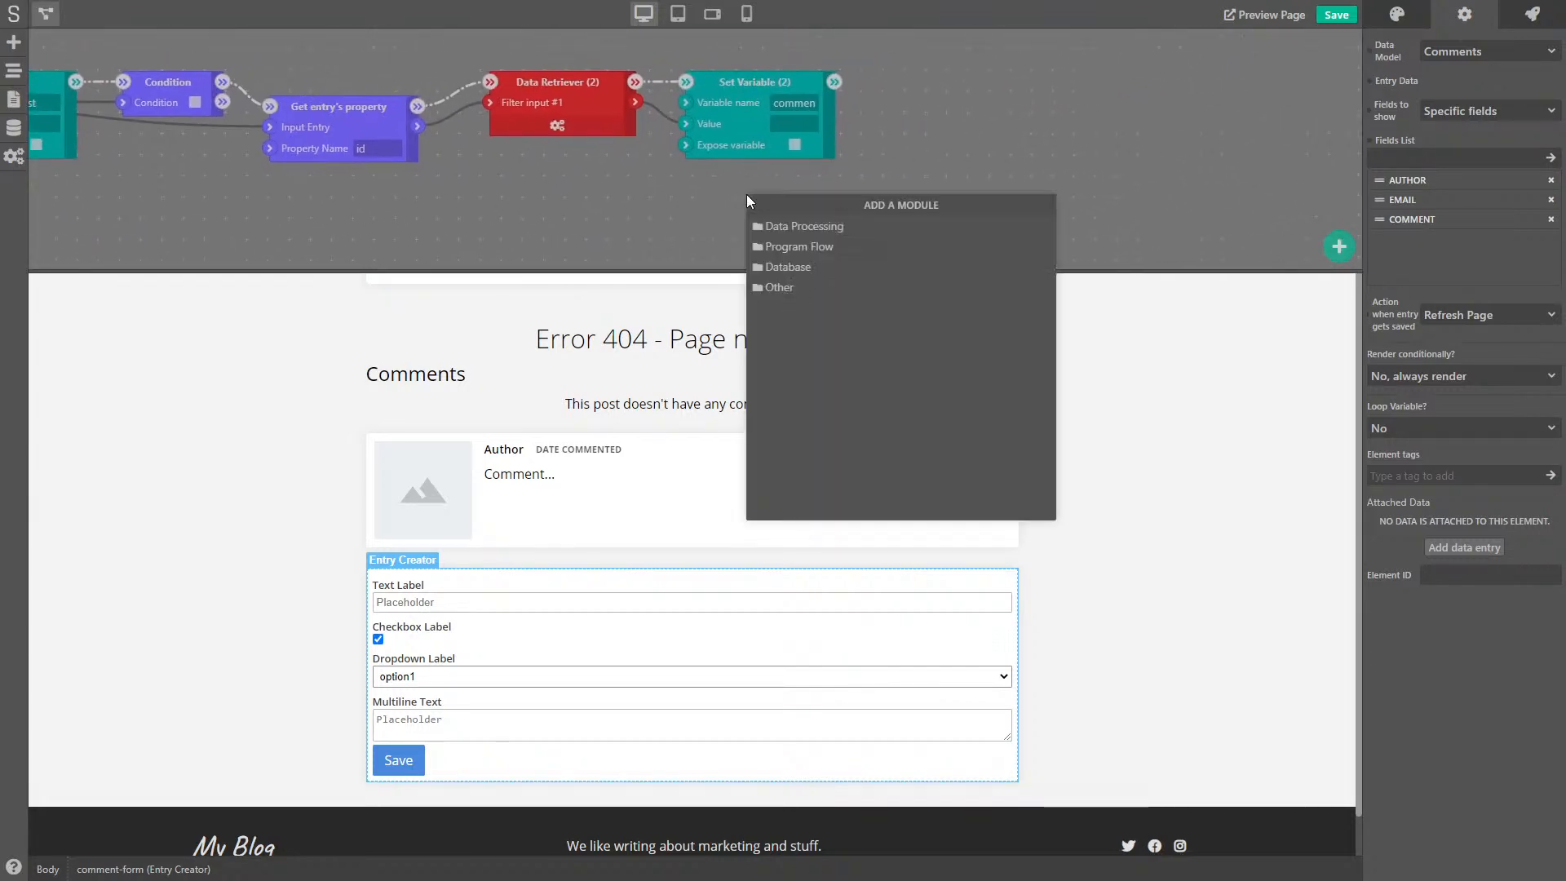
click(834, 225)
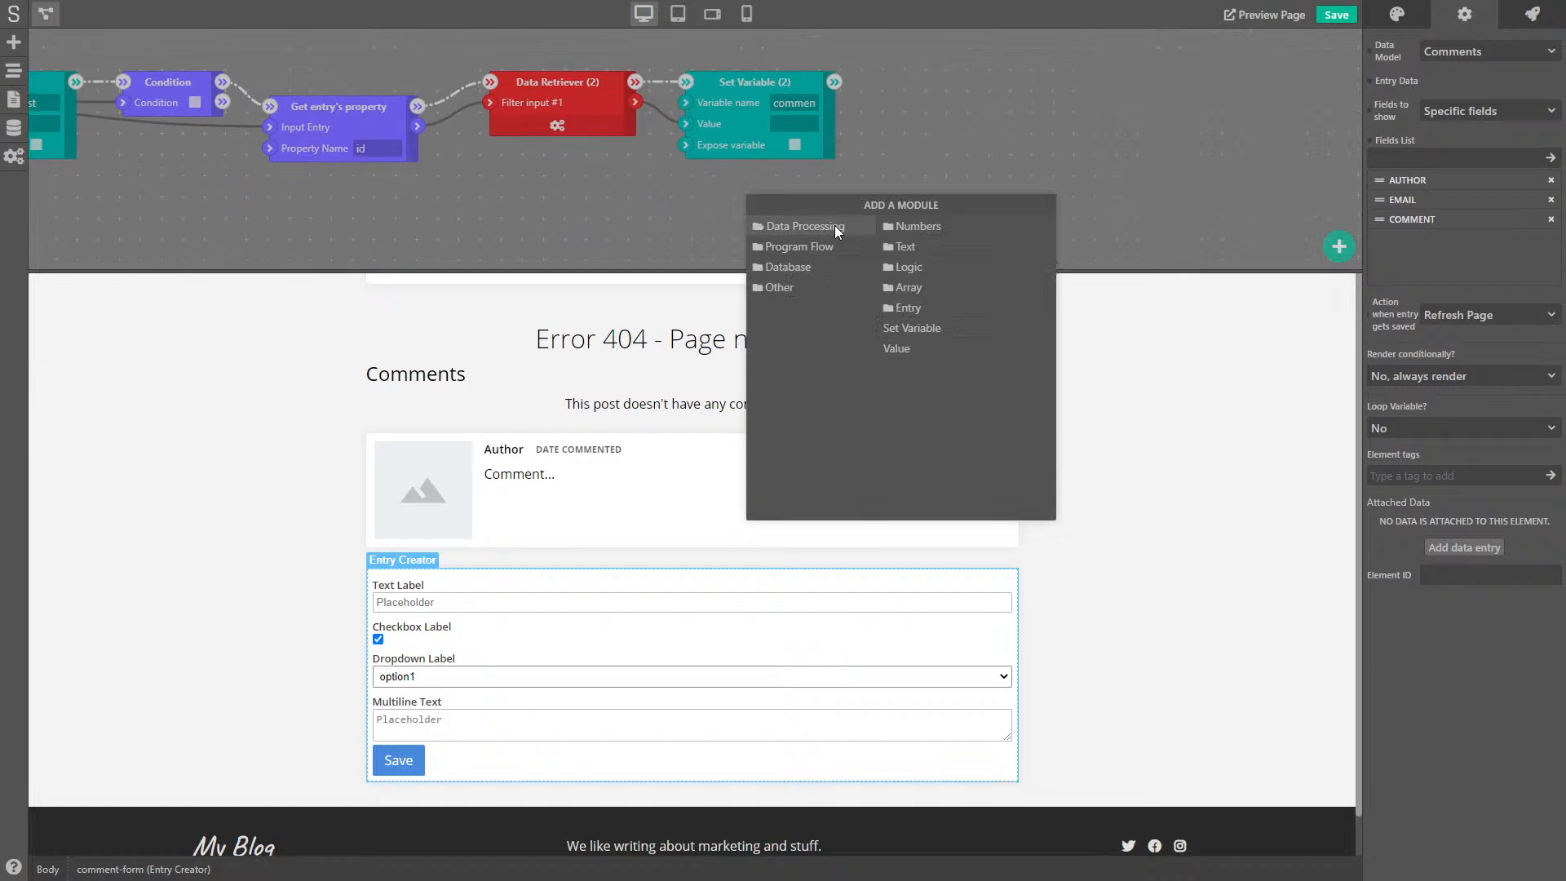
click(913, 345)
drag(812, 201, 928, 81)
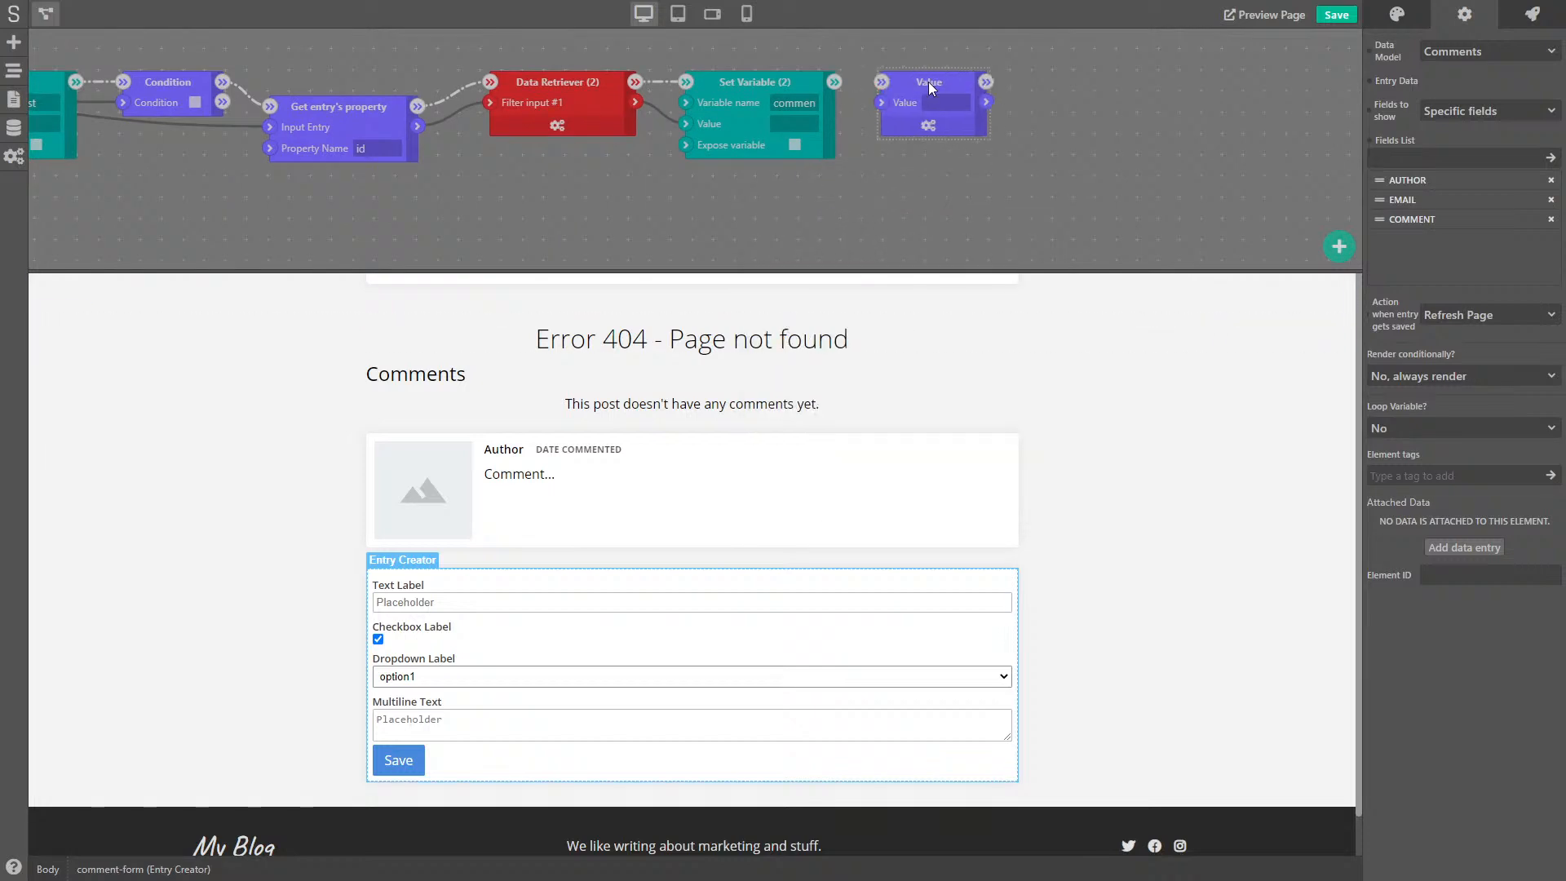
- Configure the Value node as an Entry with 2 properties
click(930, 129)
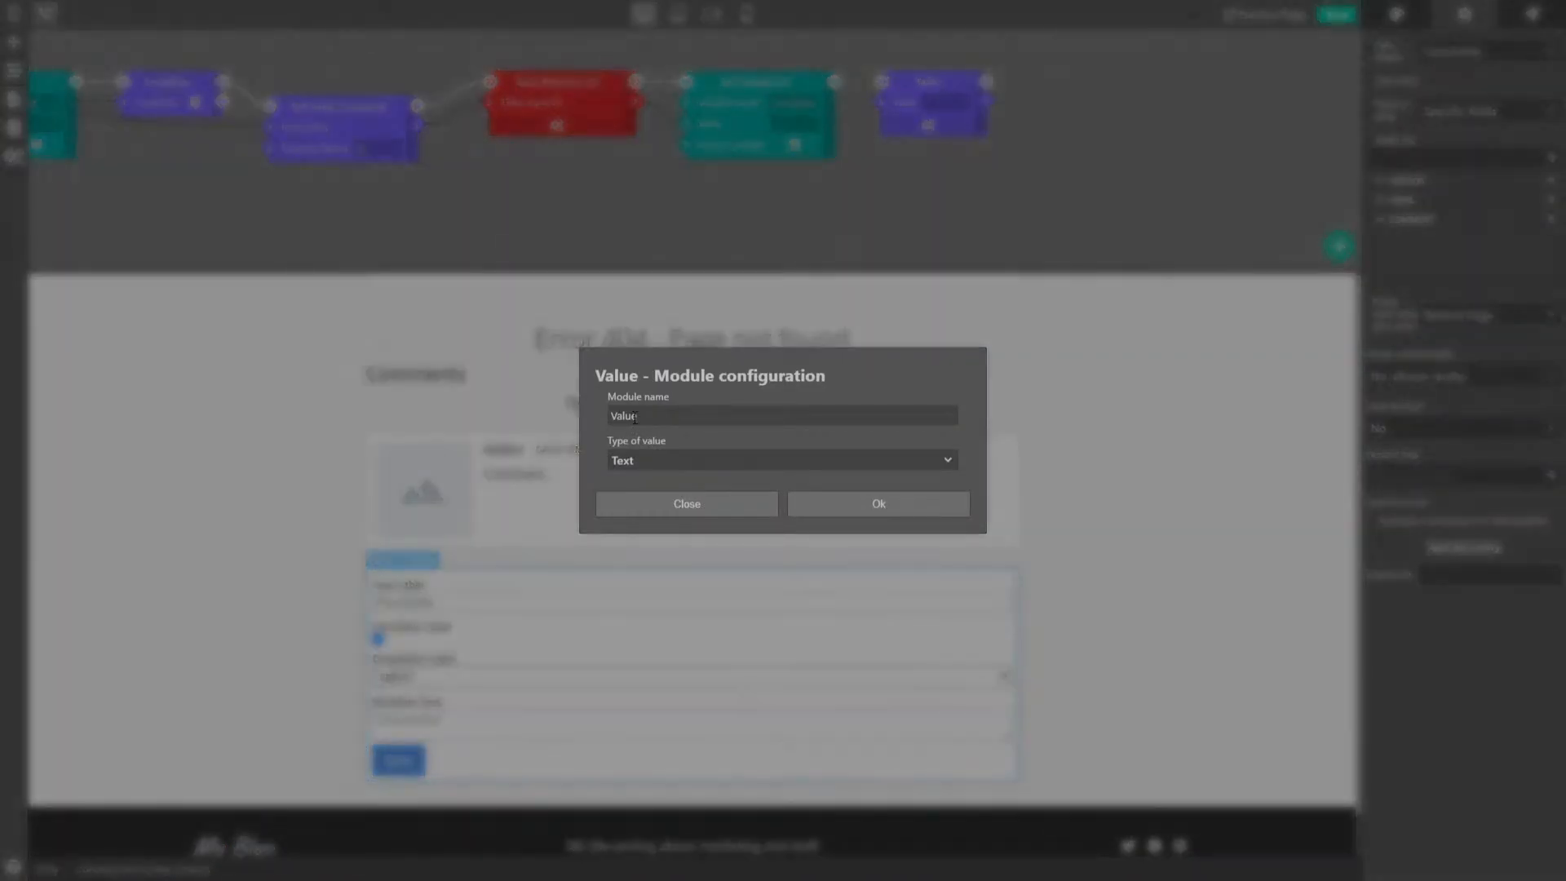
click(680, 460)
scroll(697, 480, down, 2)
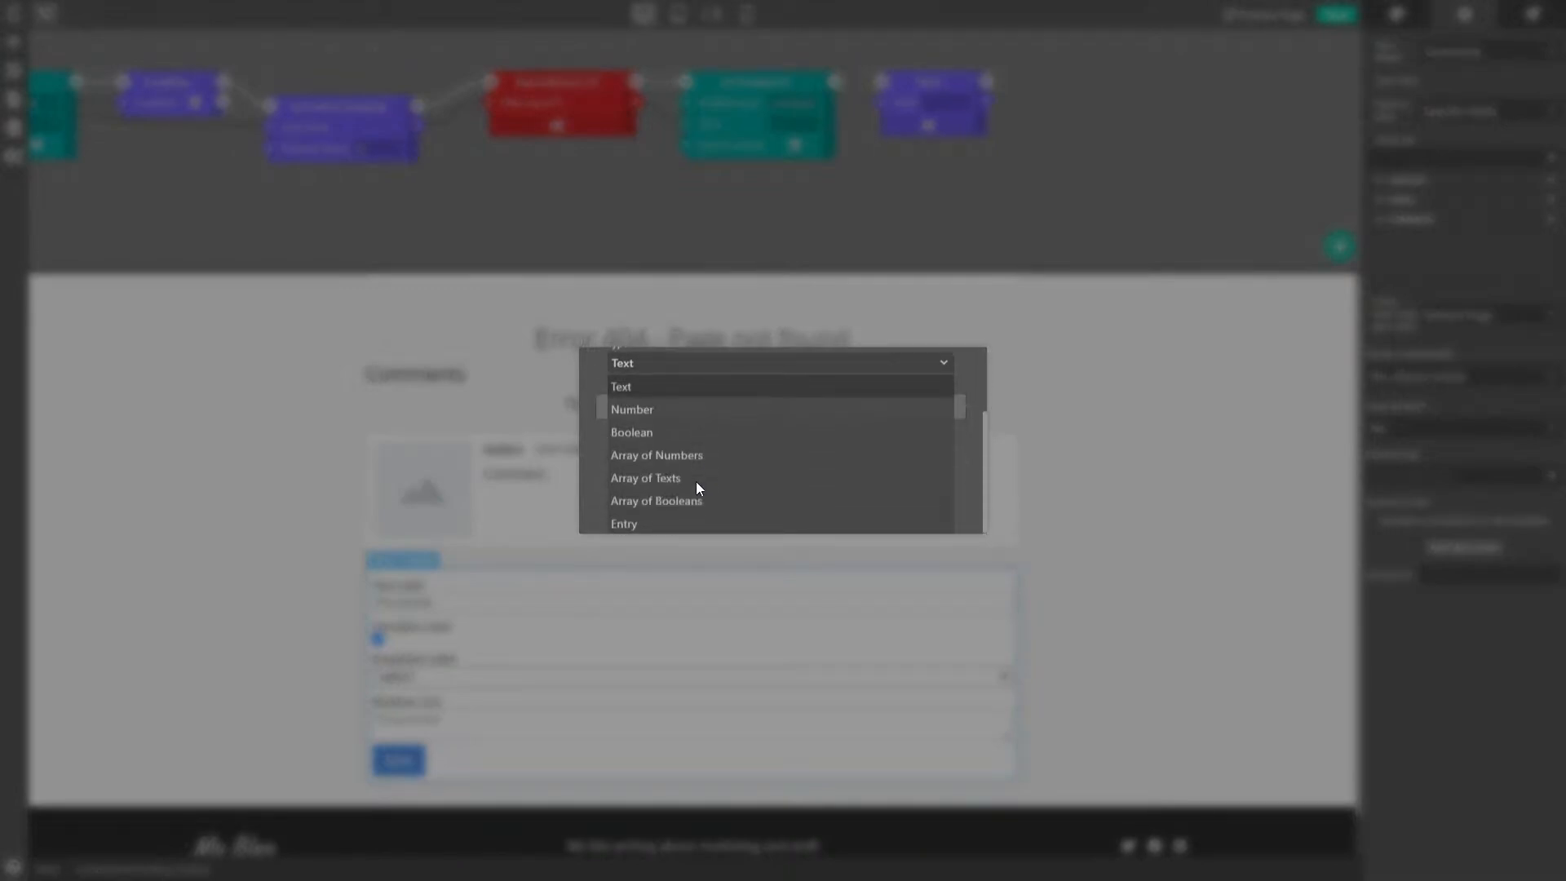
click(664, 524)
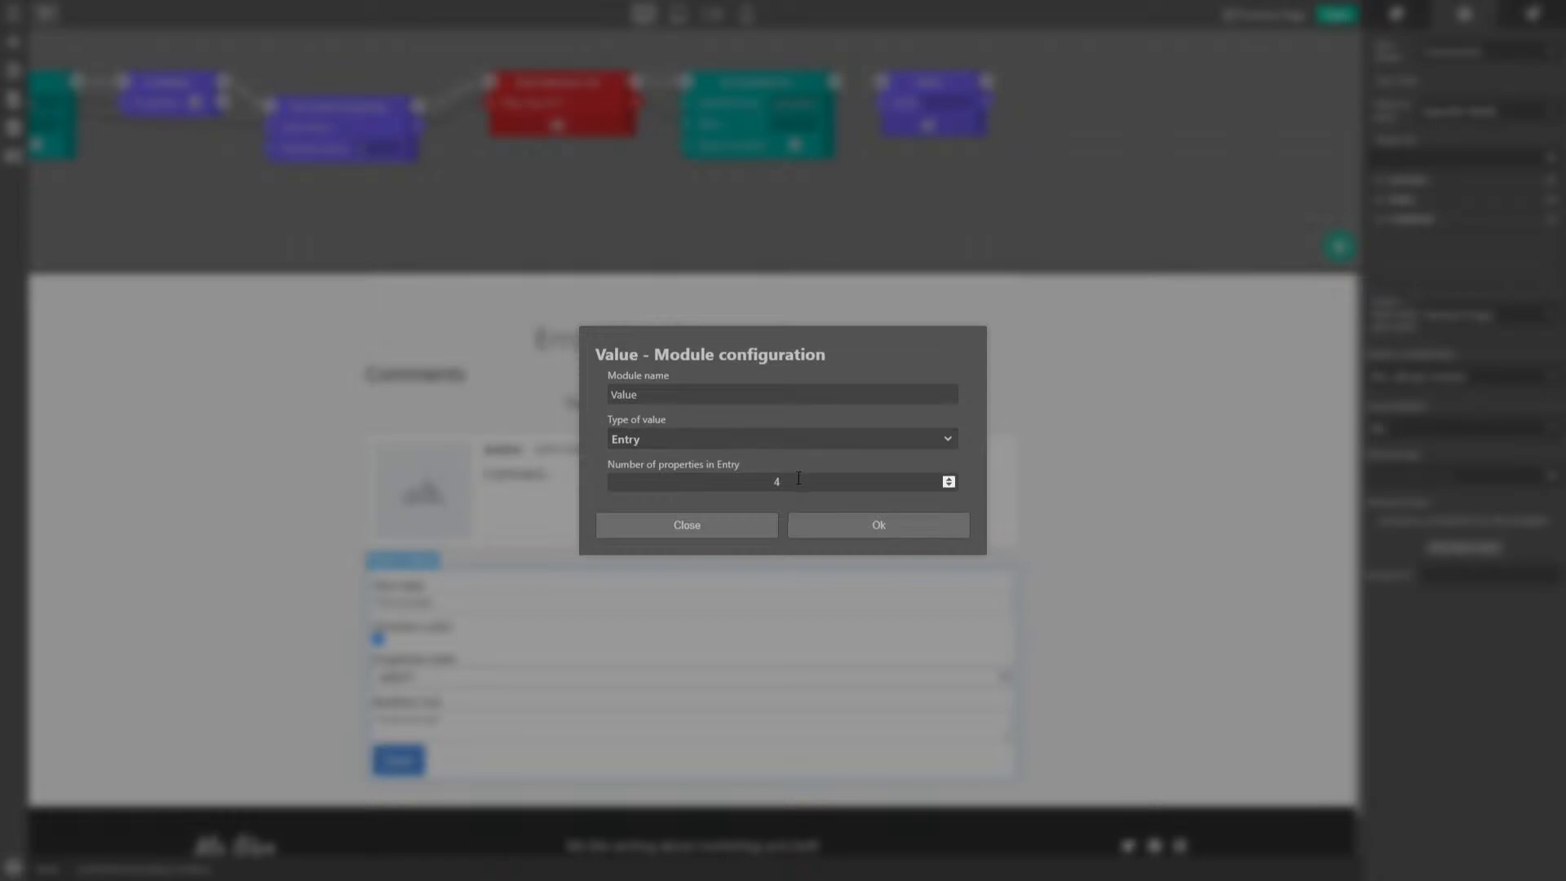
click(949, 485)
click(949, 485)
click(852, 532)
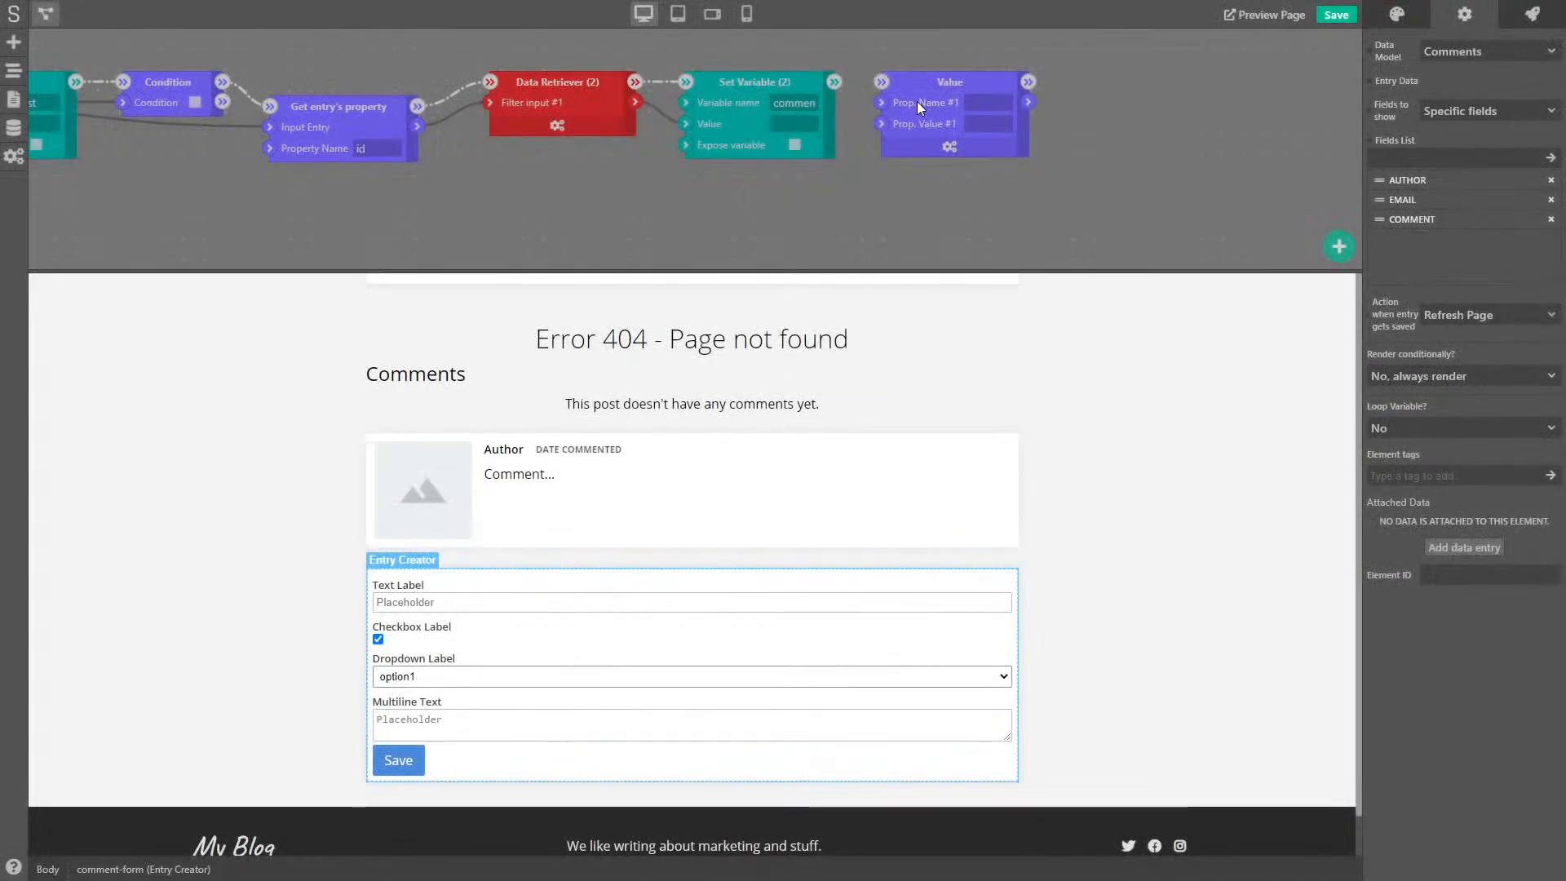
- Name property #1 post-id, wire the post id into it, and chain the node after Set Variable (2)
drag(920, 96, 969, 96)
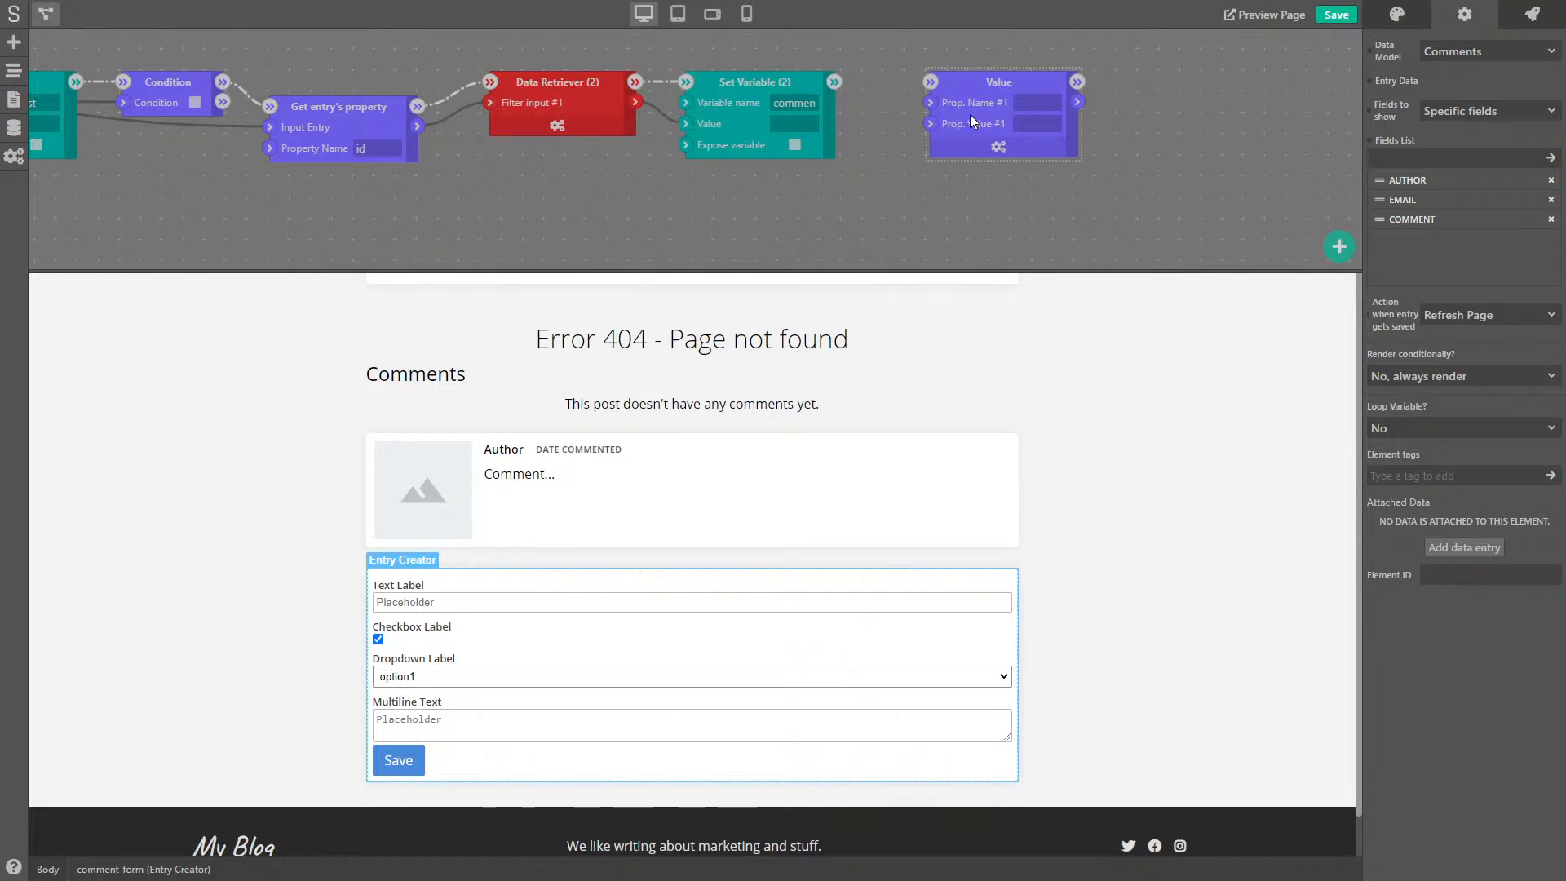
text(id)
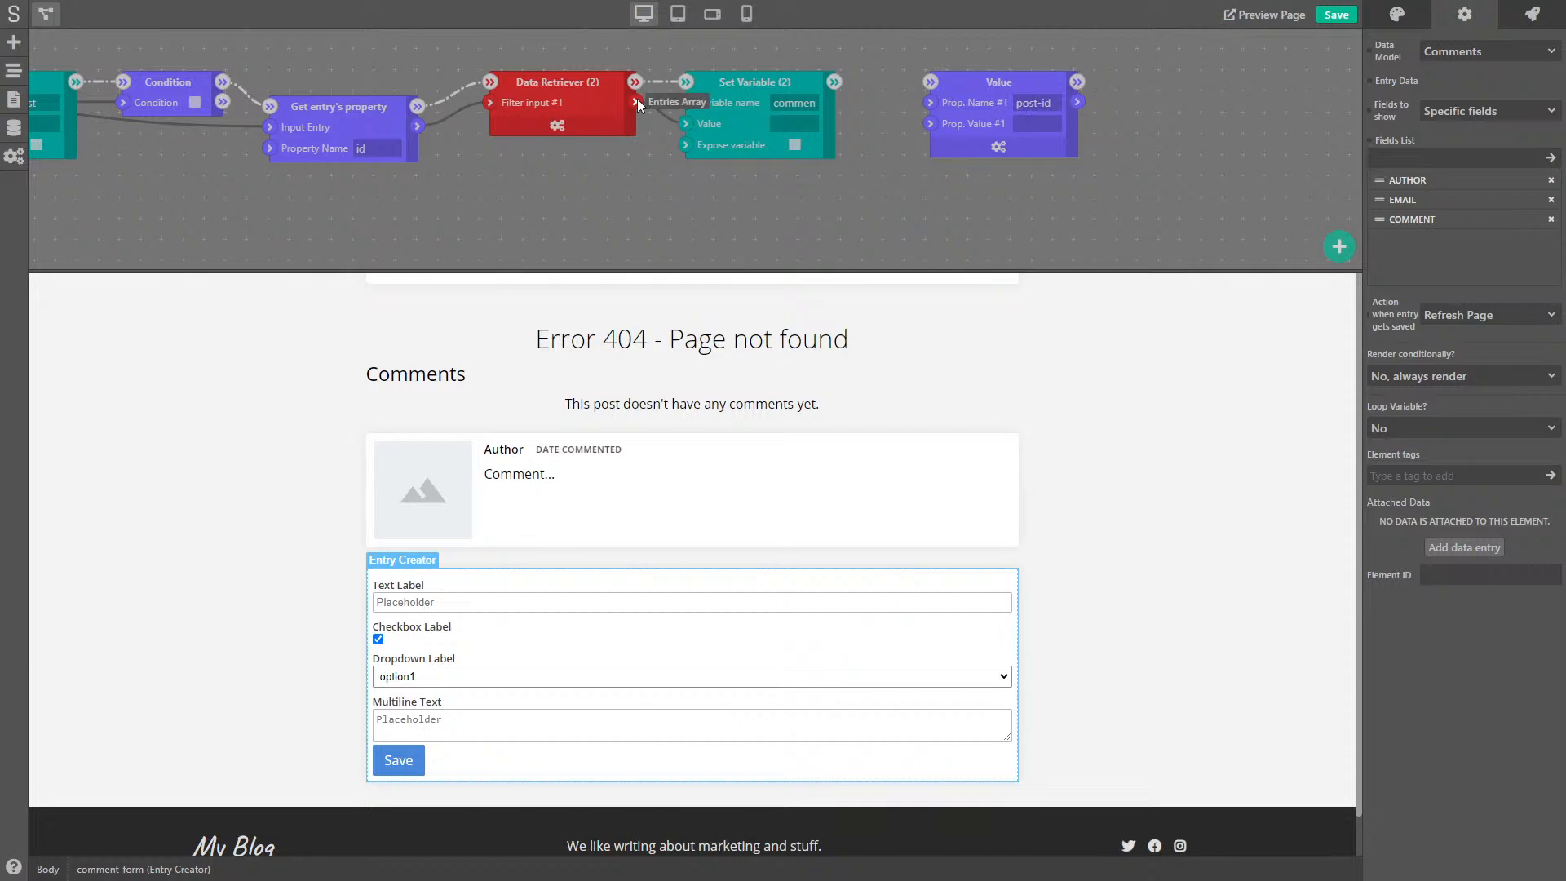
drag(417, 126, 930, 124)
drag(835, 82, 922, 130)
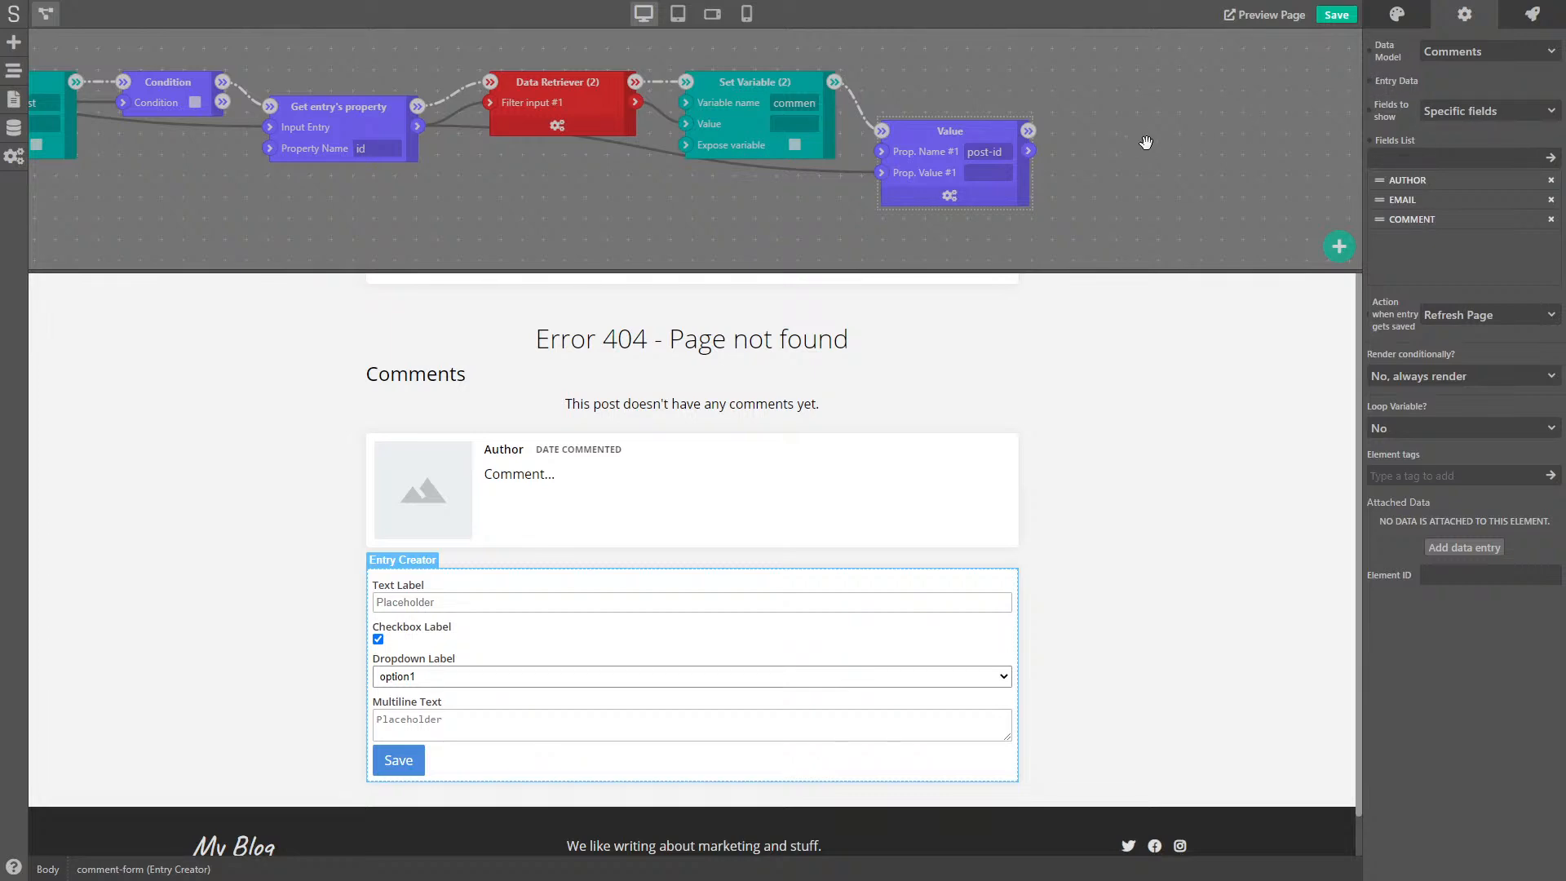
- Add Set Variable (3) after the Value node, storing it as 'comment-entry'
right_click(1085, 131)
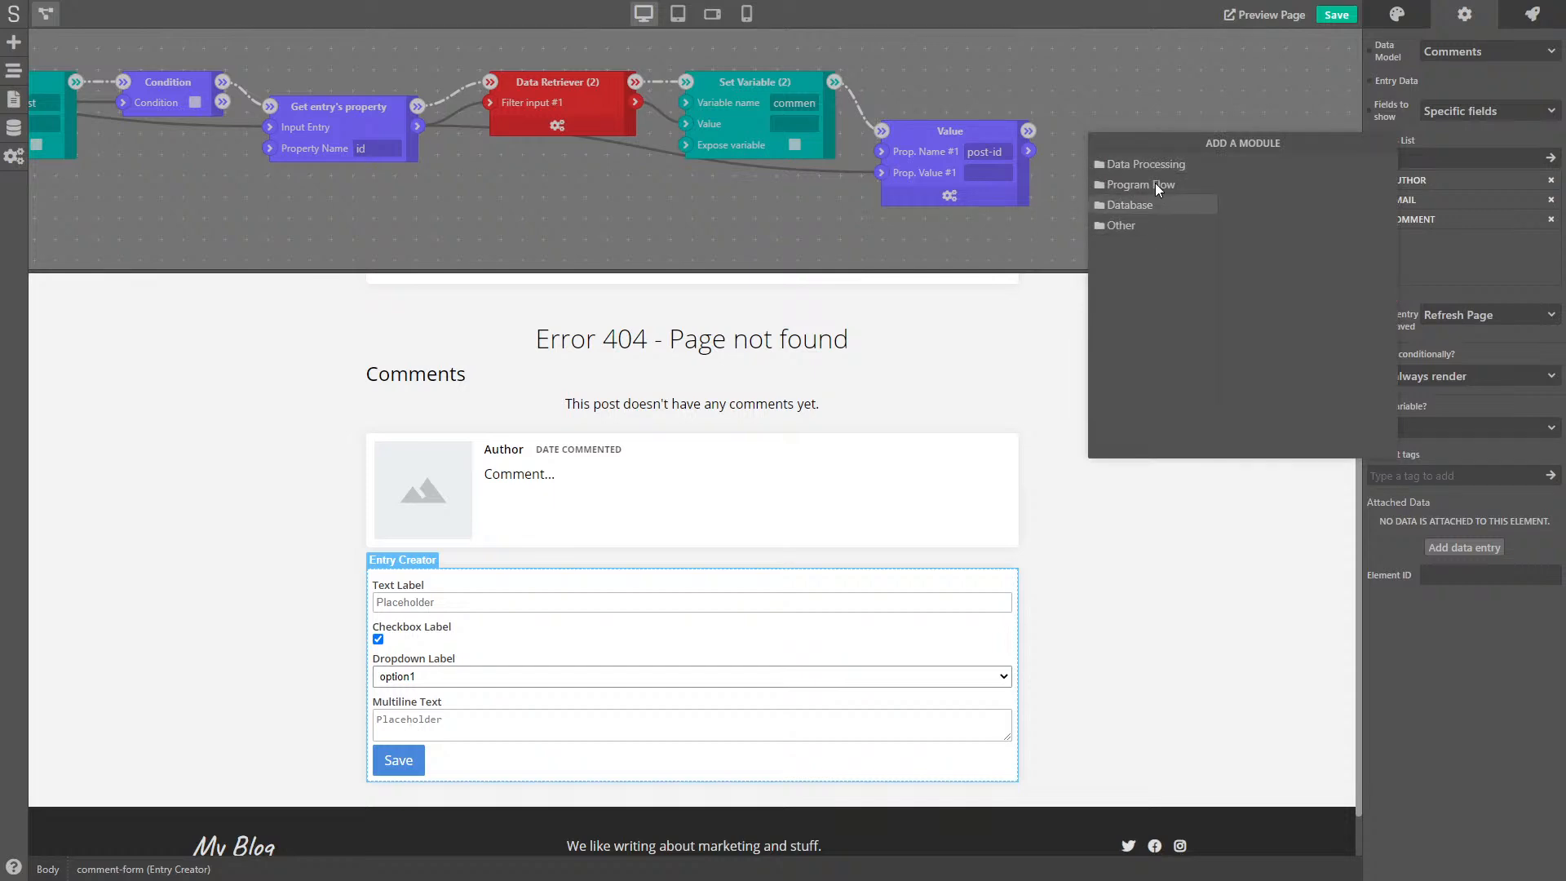
click(1155, 166)
click(1253, 266)
drag(1111, 154, 1078, 173)
click(1182, 154)
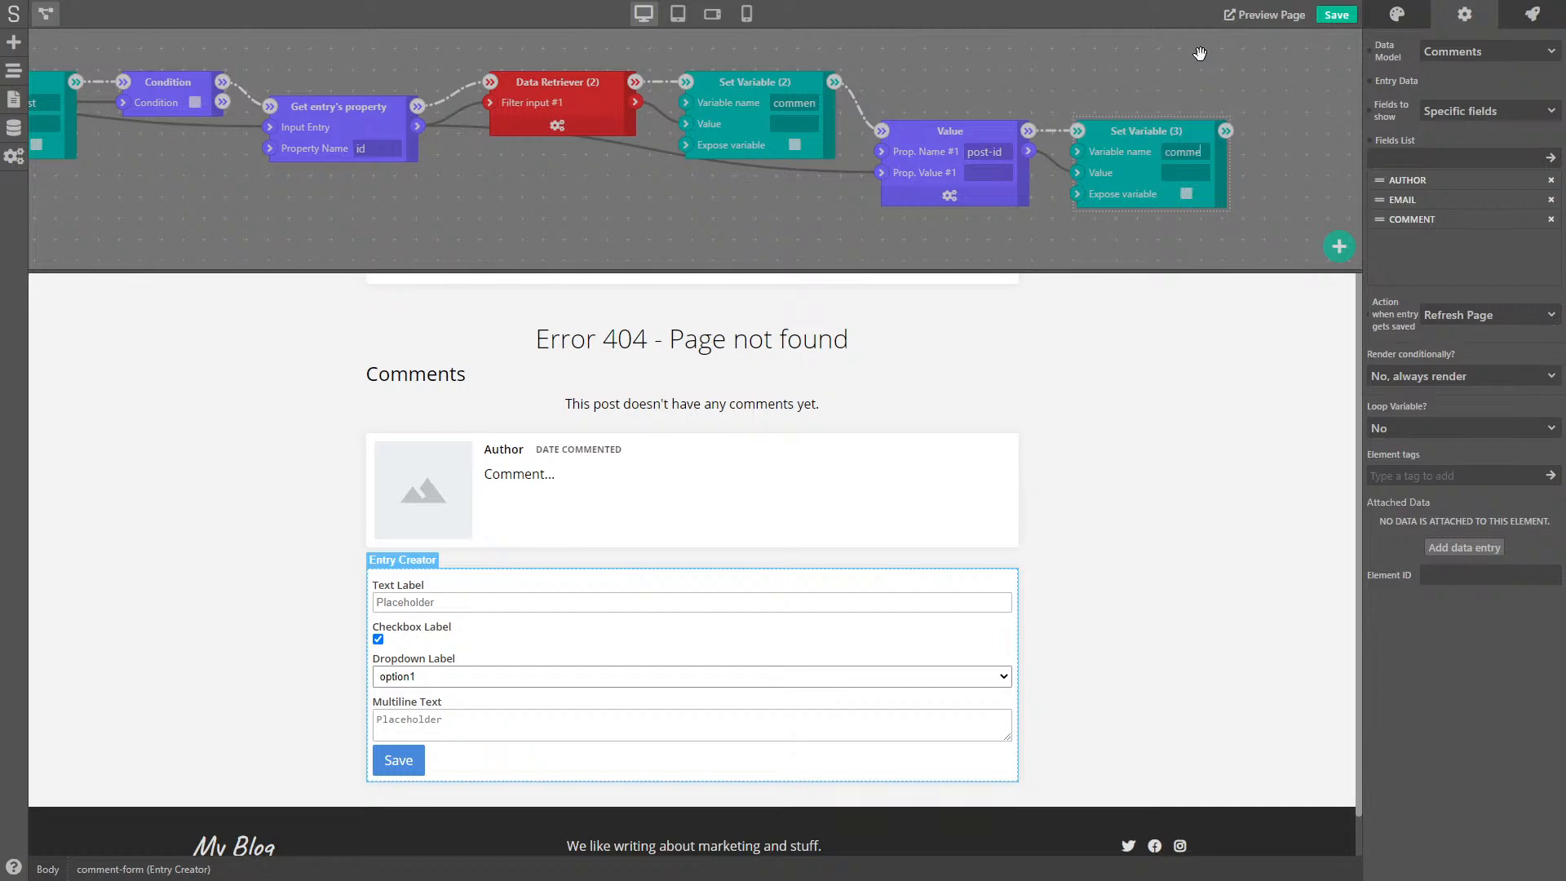
text(comment-entry)
click(1197, 77)
- Link the comment form's Entry Data to the comment-entry variable and save the project
click(1370, 82)
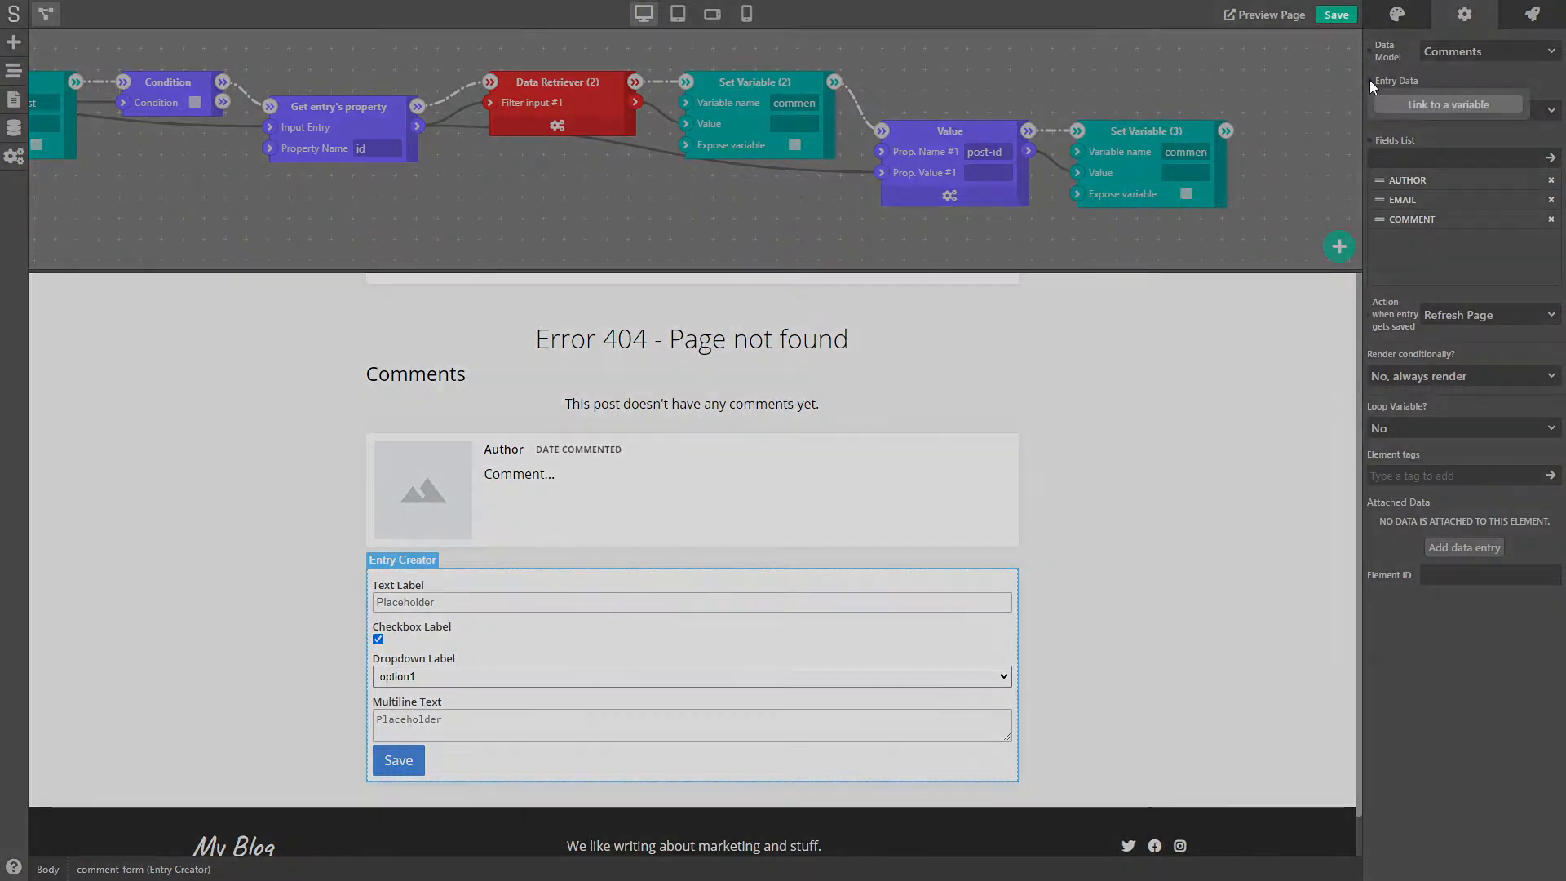
click(1413, 109)
text(comment-entry)
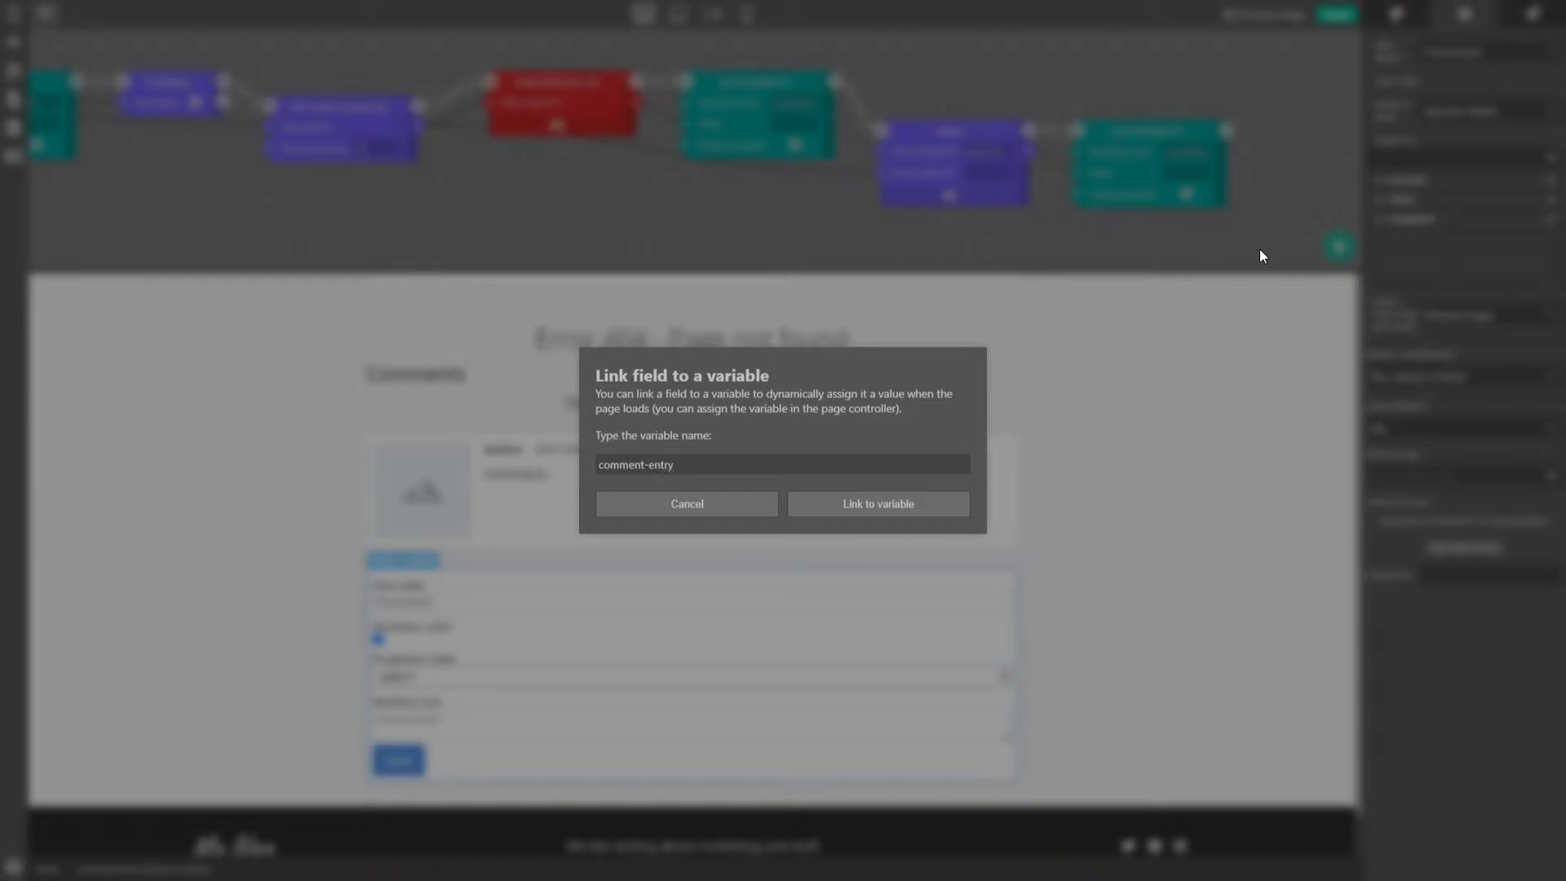
click(881, 502)
triple_click(1207, 153)
click(1273, 190)
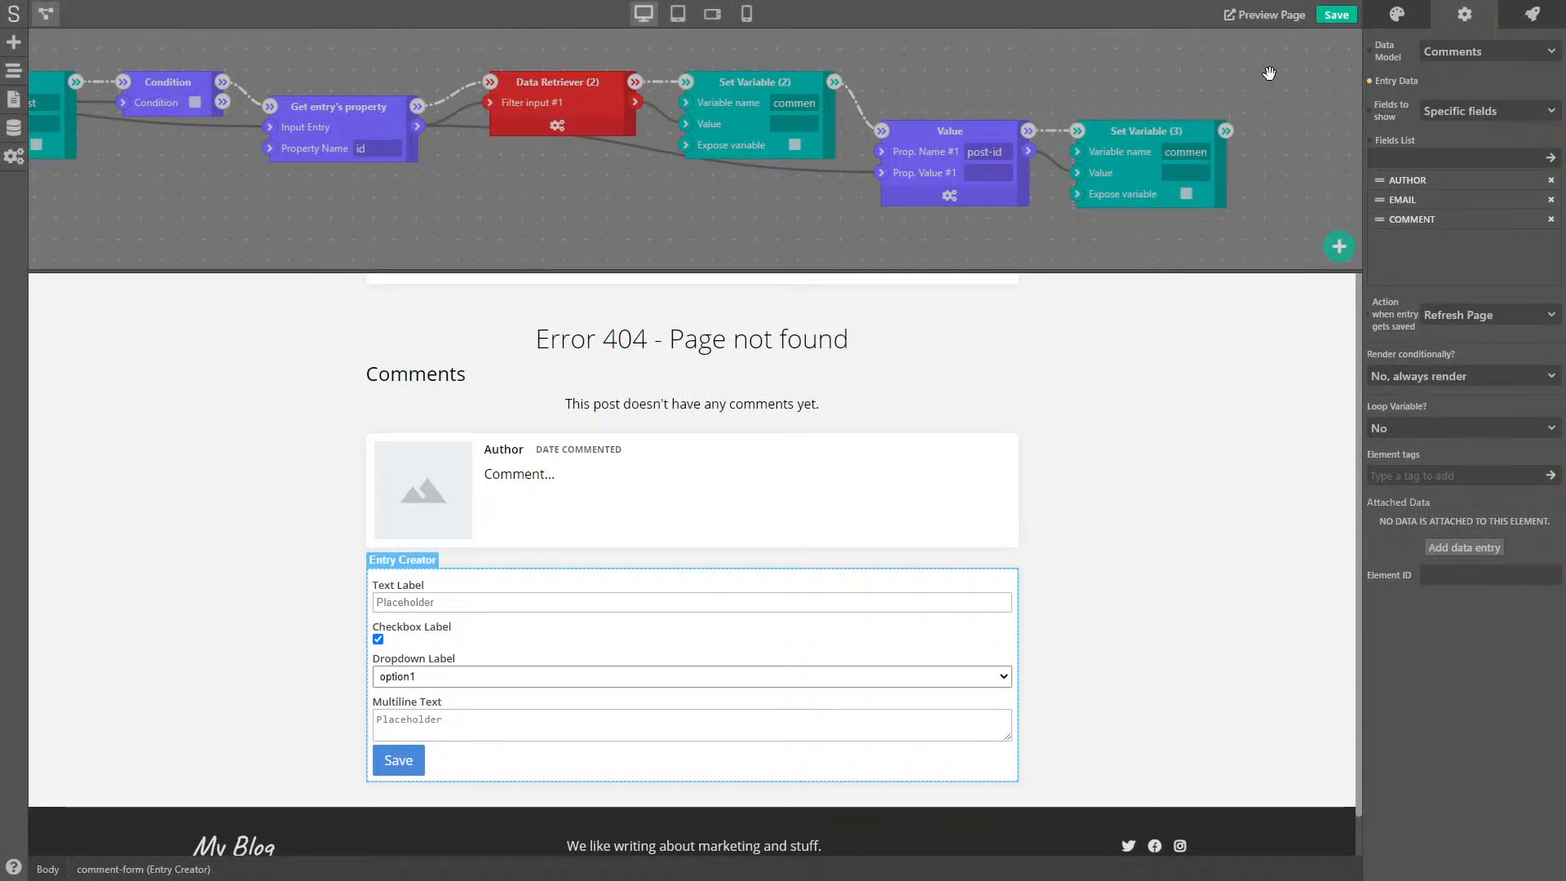
click(1327, 23)
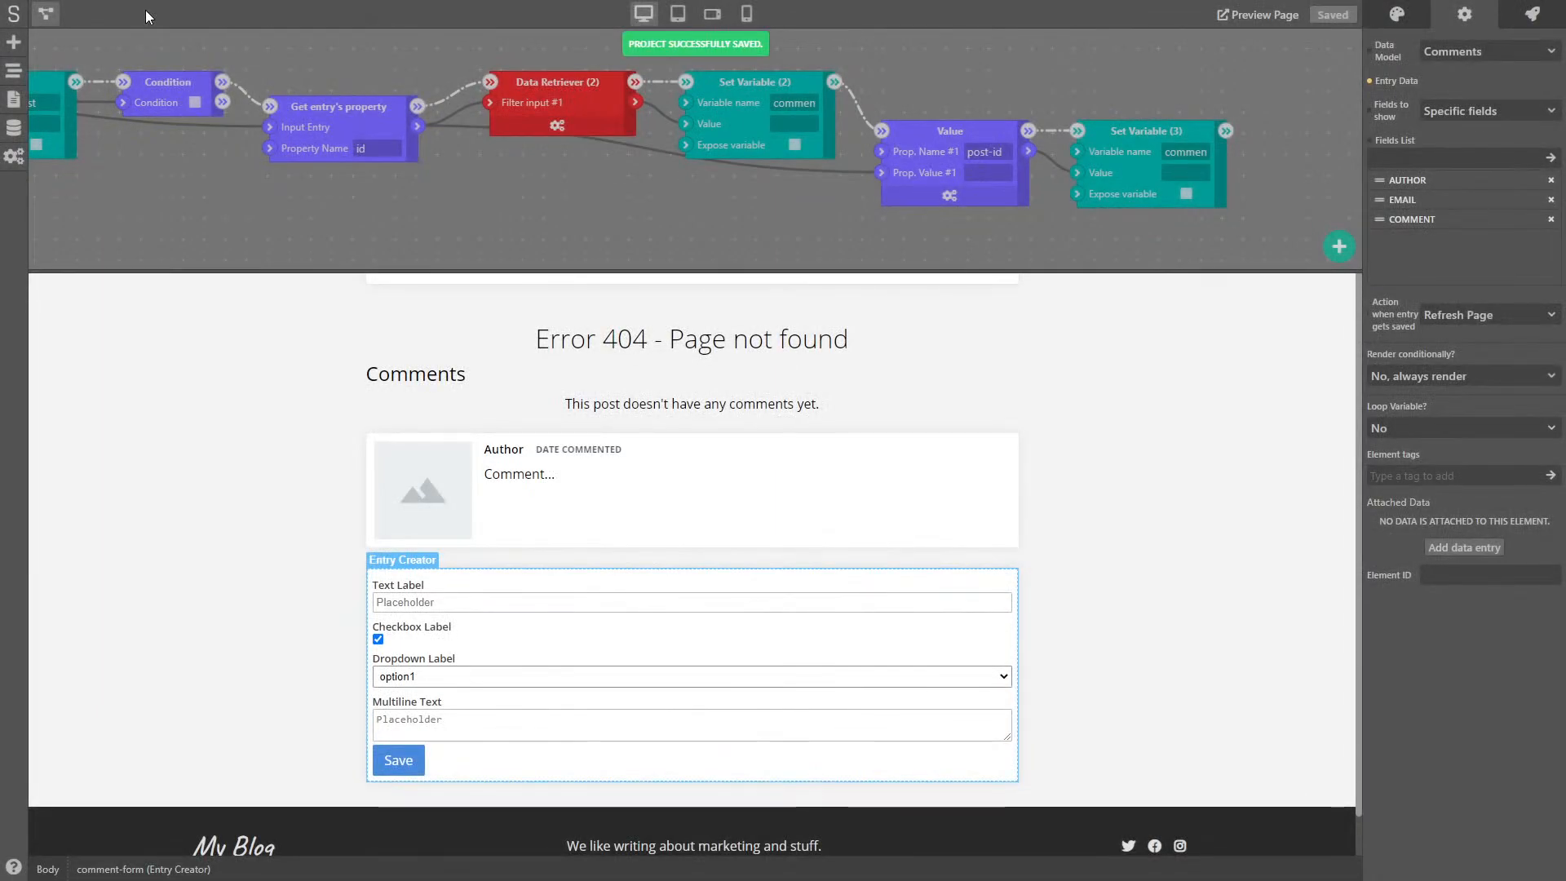
- Back on the page, review the comment form's data settings and select the comment card block
click(46, 14)
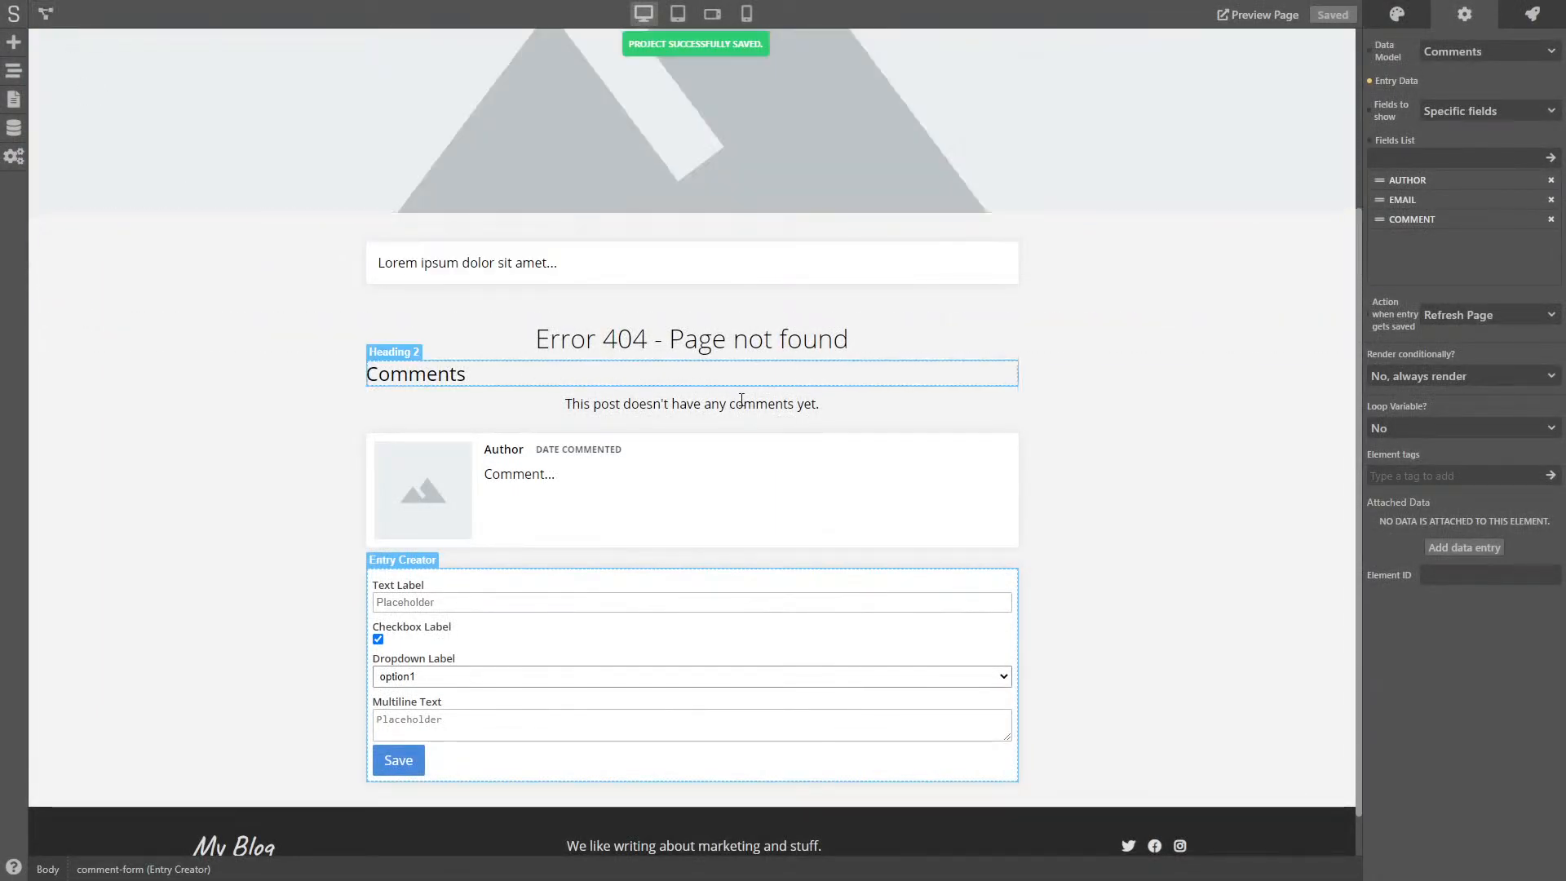
click(1146, 416)
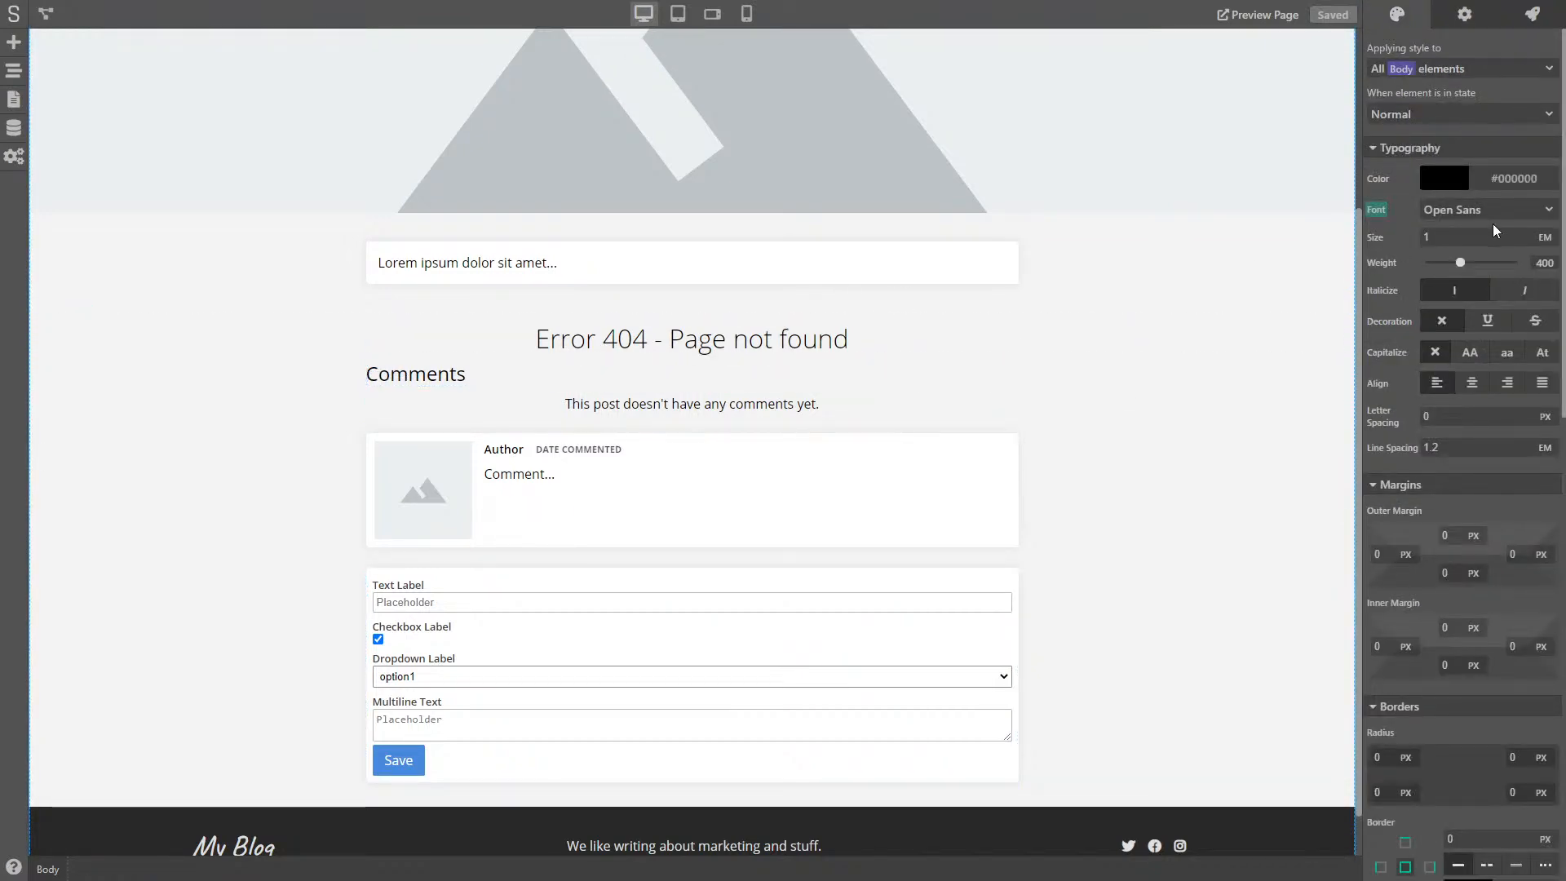
click(1015, 574)
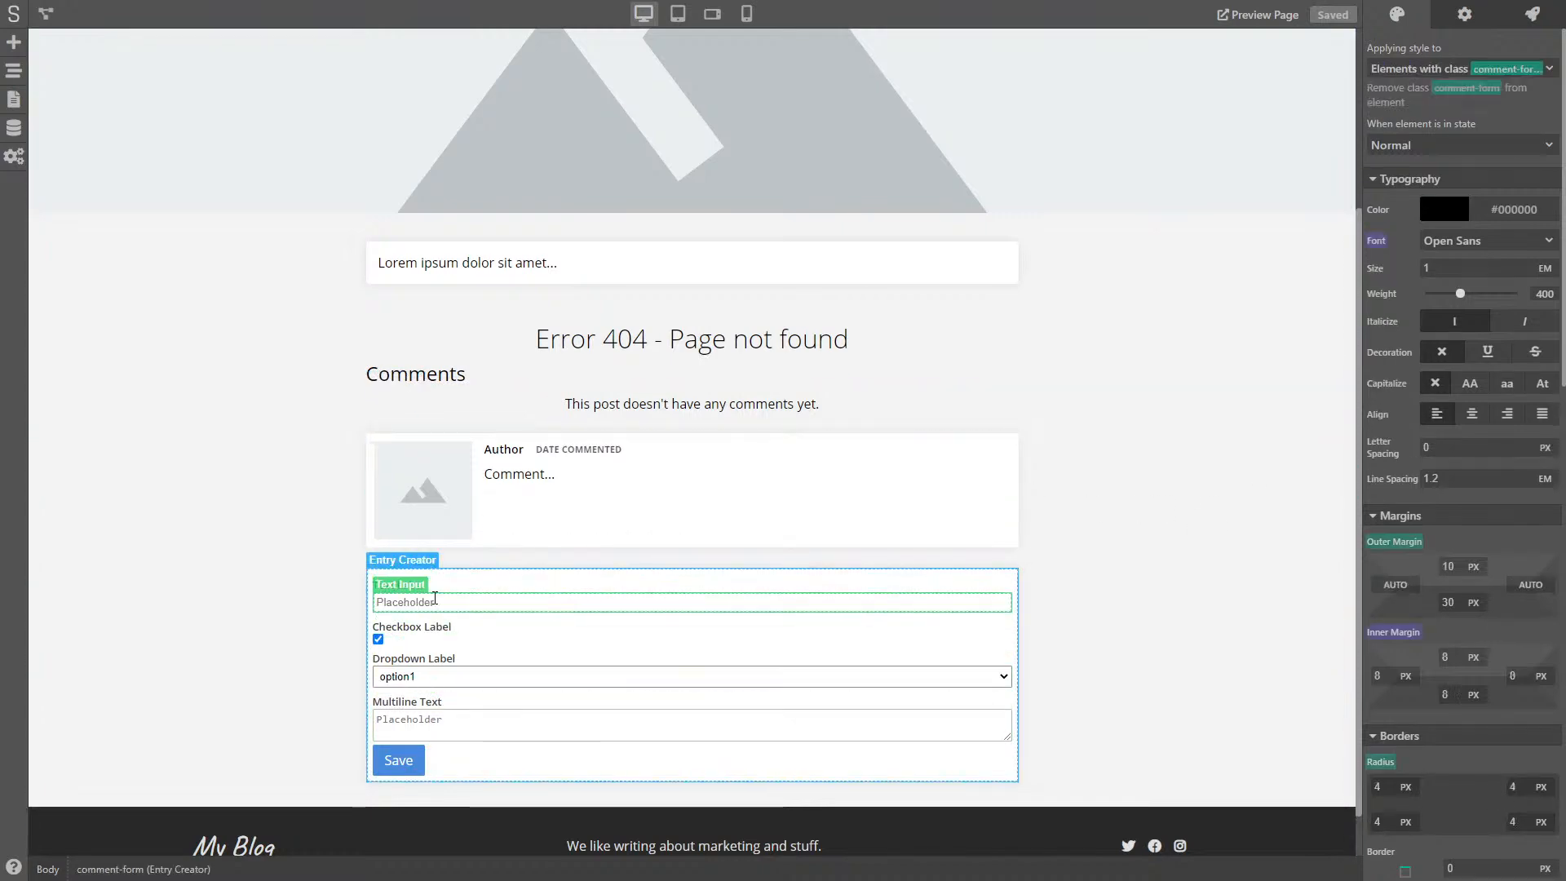
click(1465, 13)
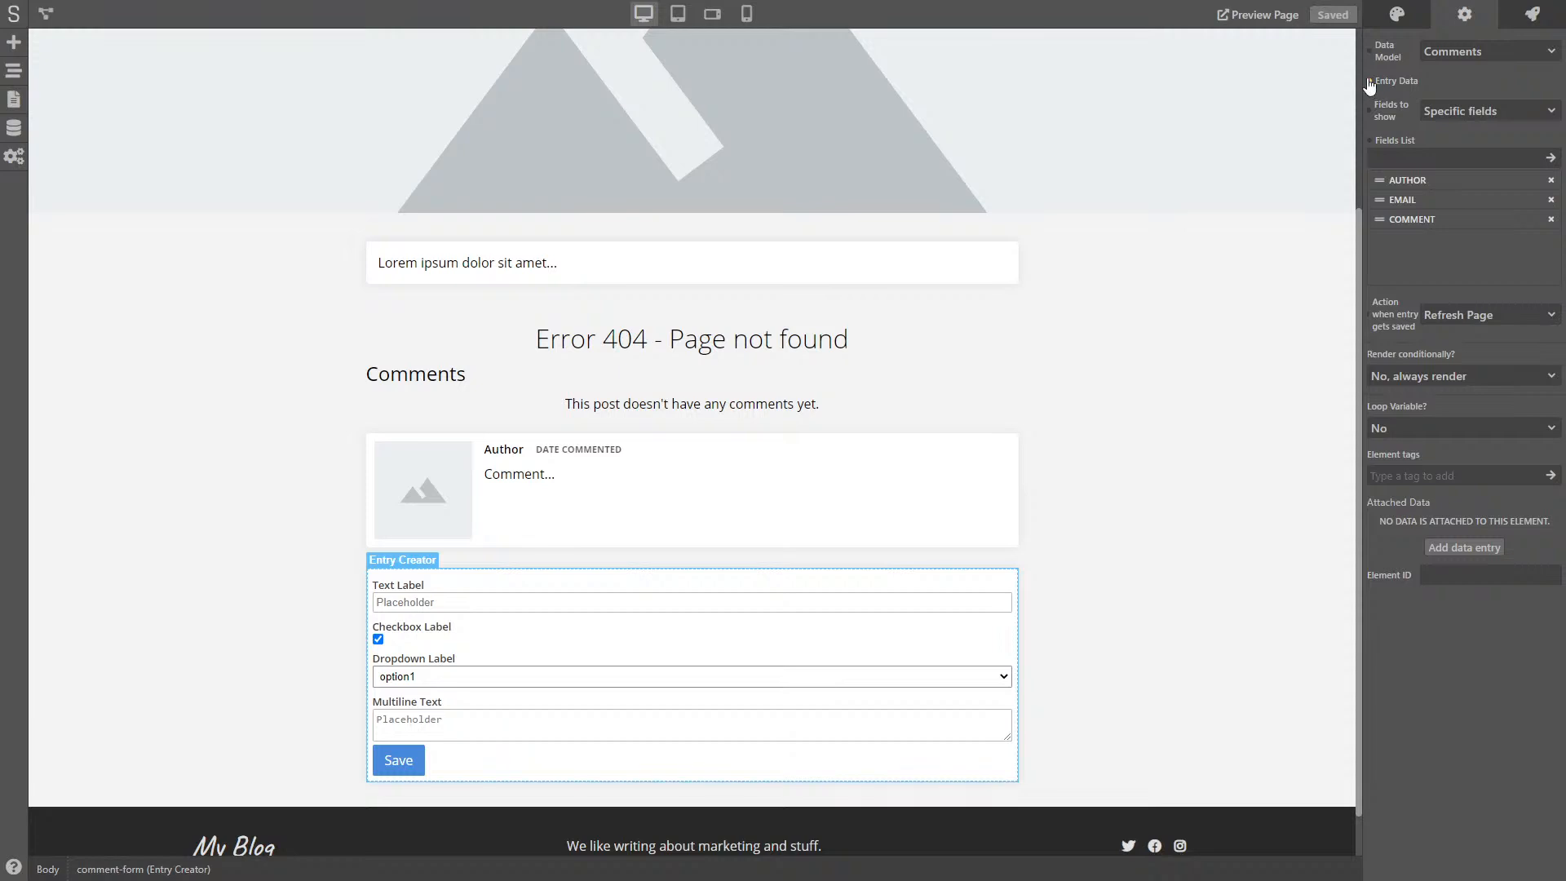
click(502, 436)
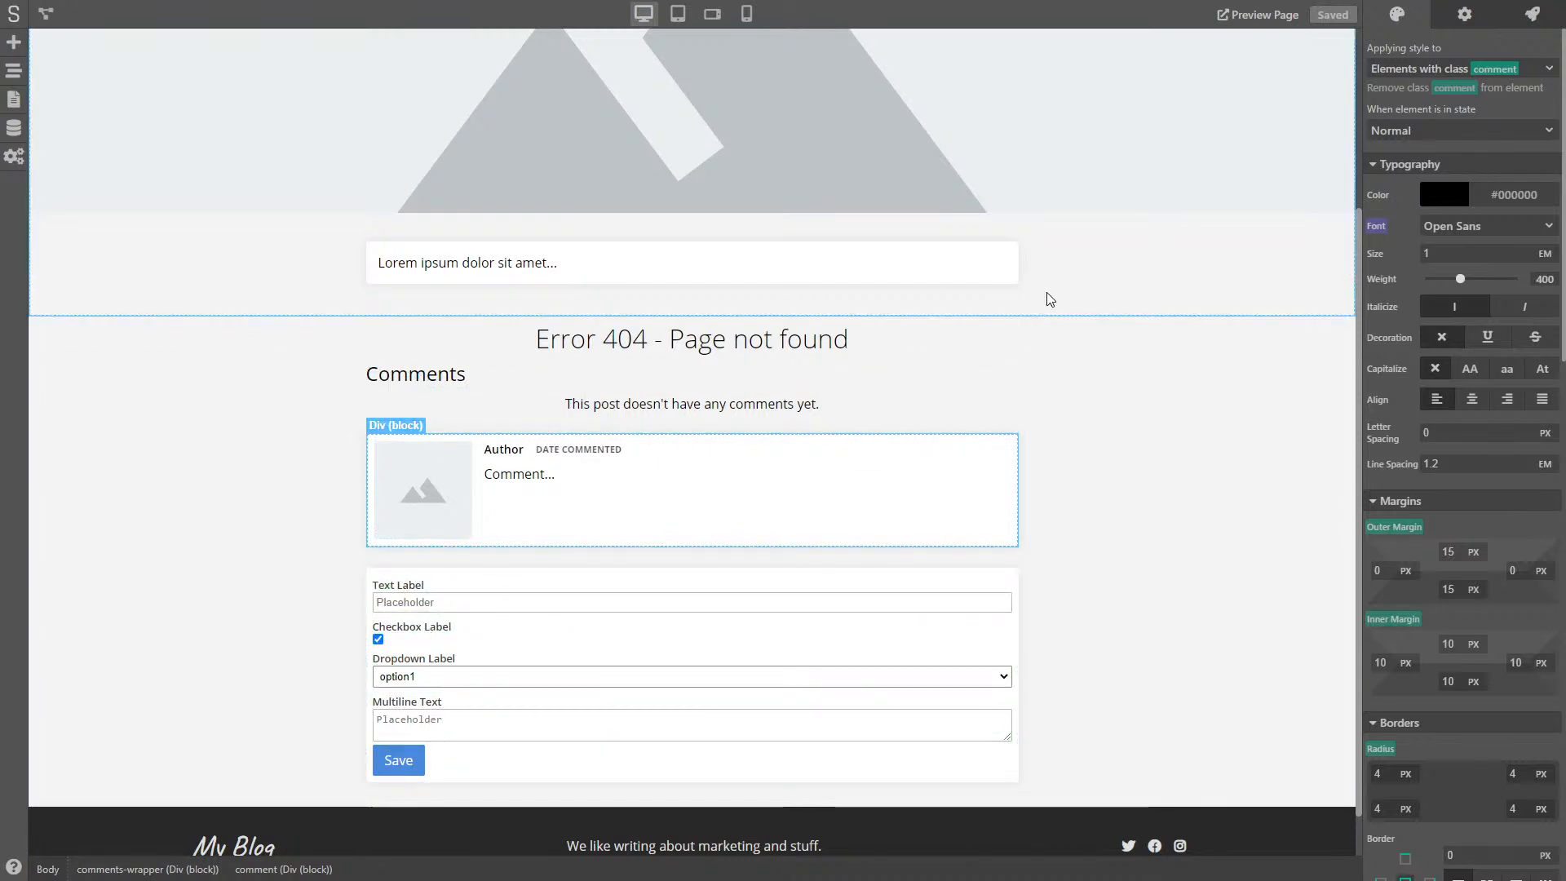
- Loop the comment card over the 'comments' array with loop variable 'comment'
click(1464, 14)
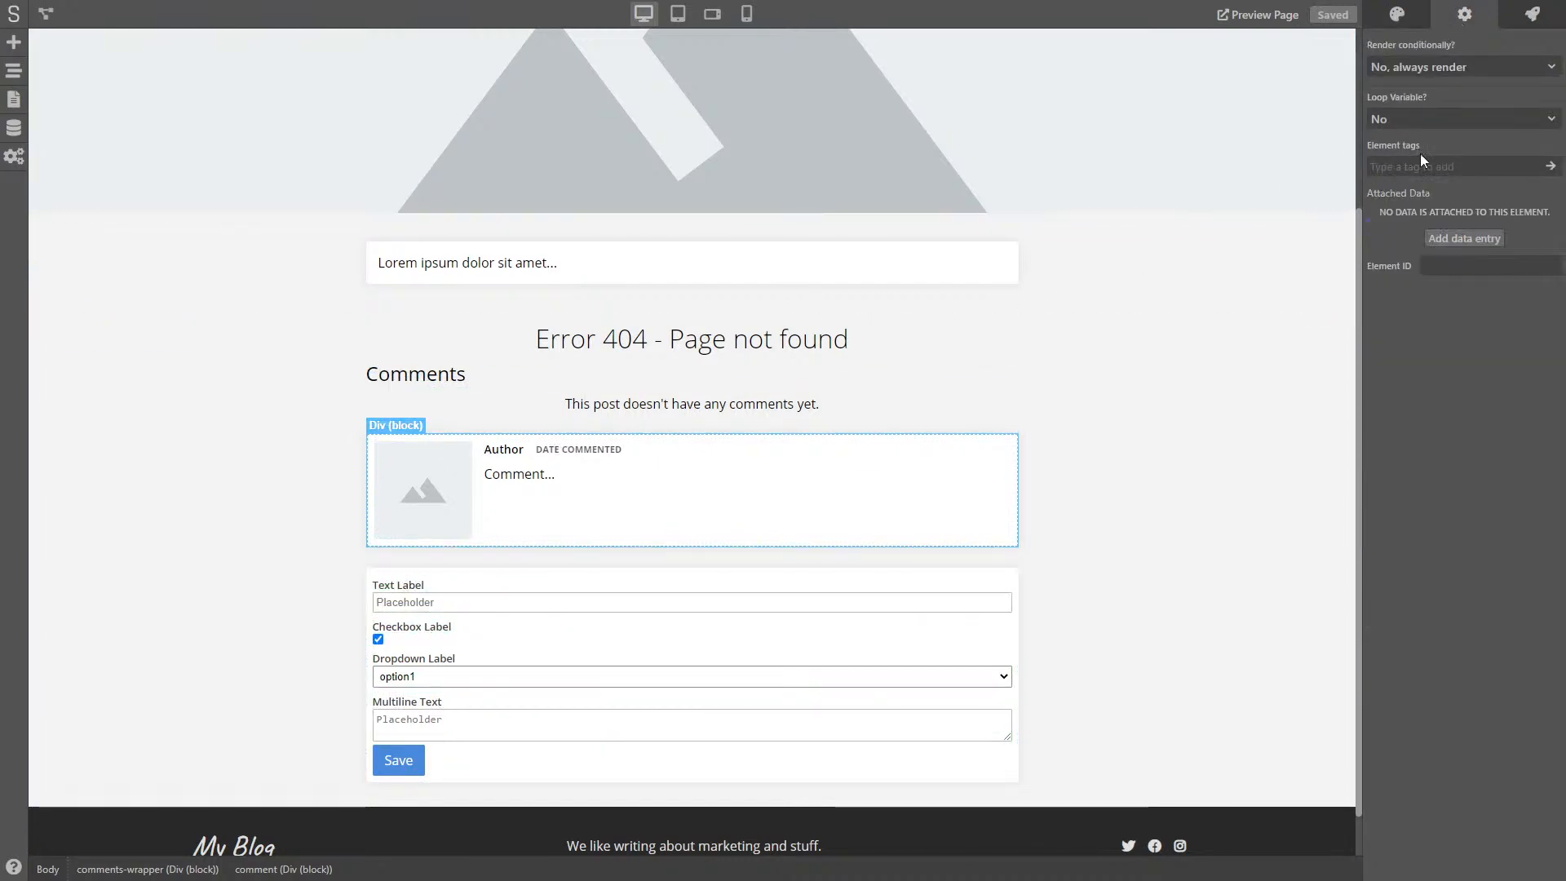
click(1439, 119)
click(1422, 150)
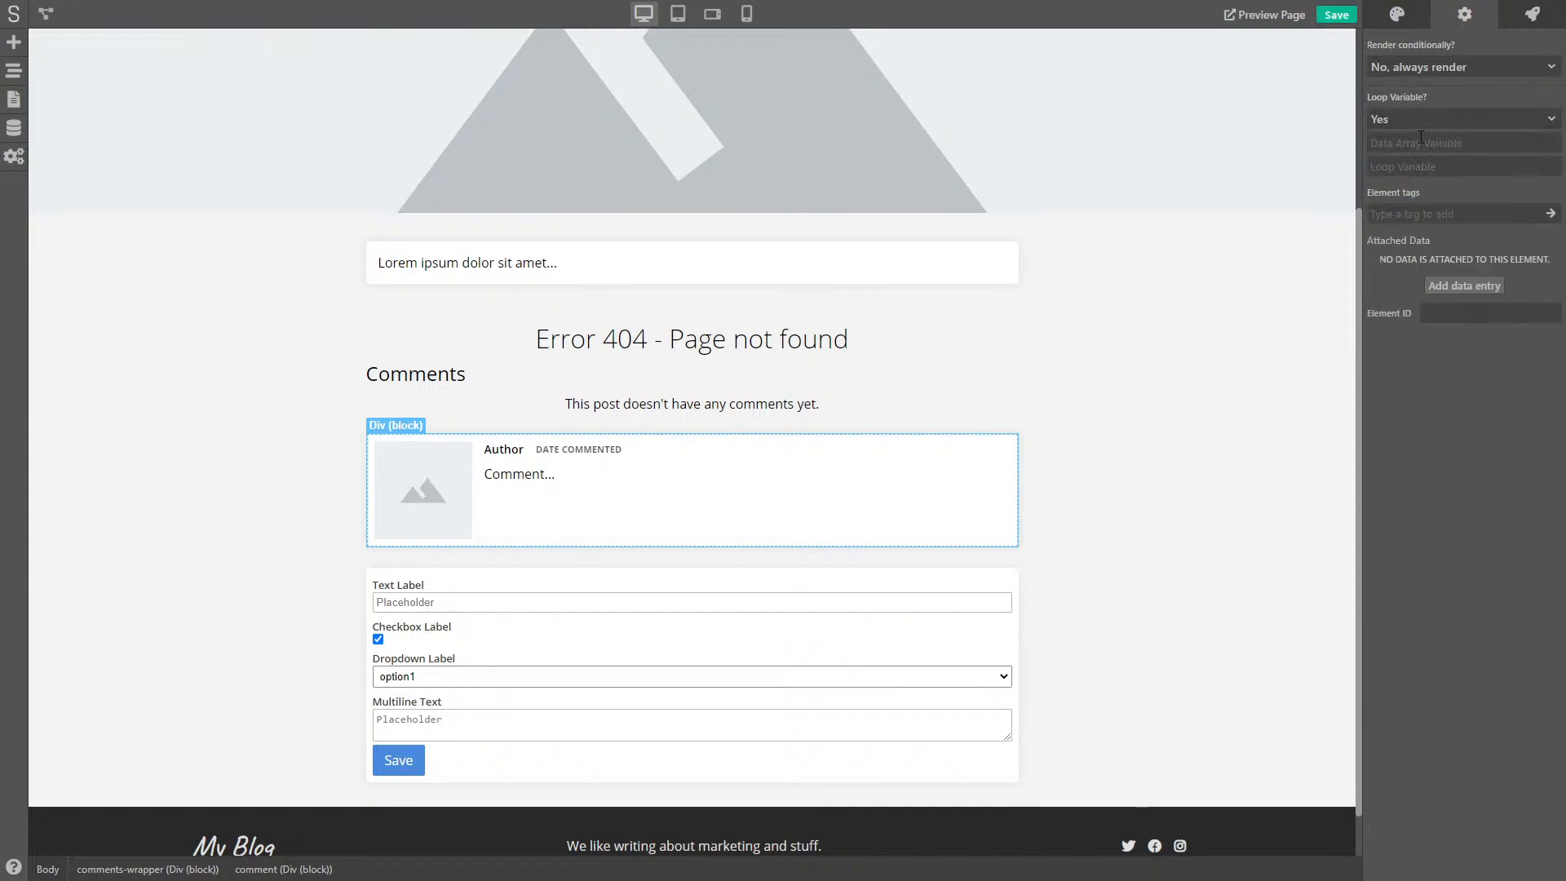
click(1420, 142)
text(comment)
text(commen)
drag(1452, 149, 1373, 144)
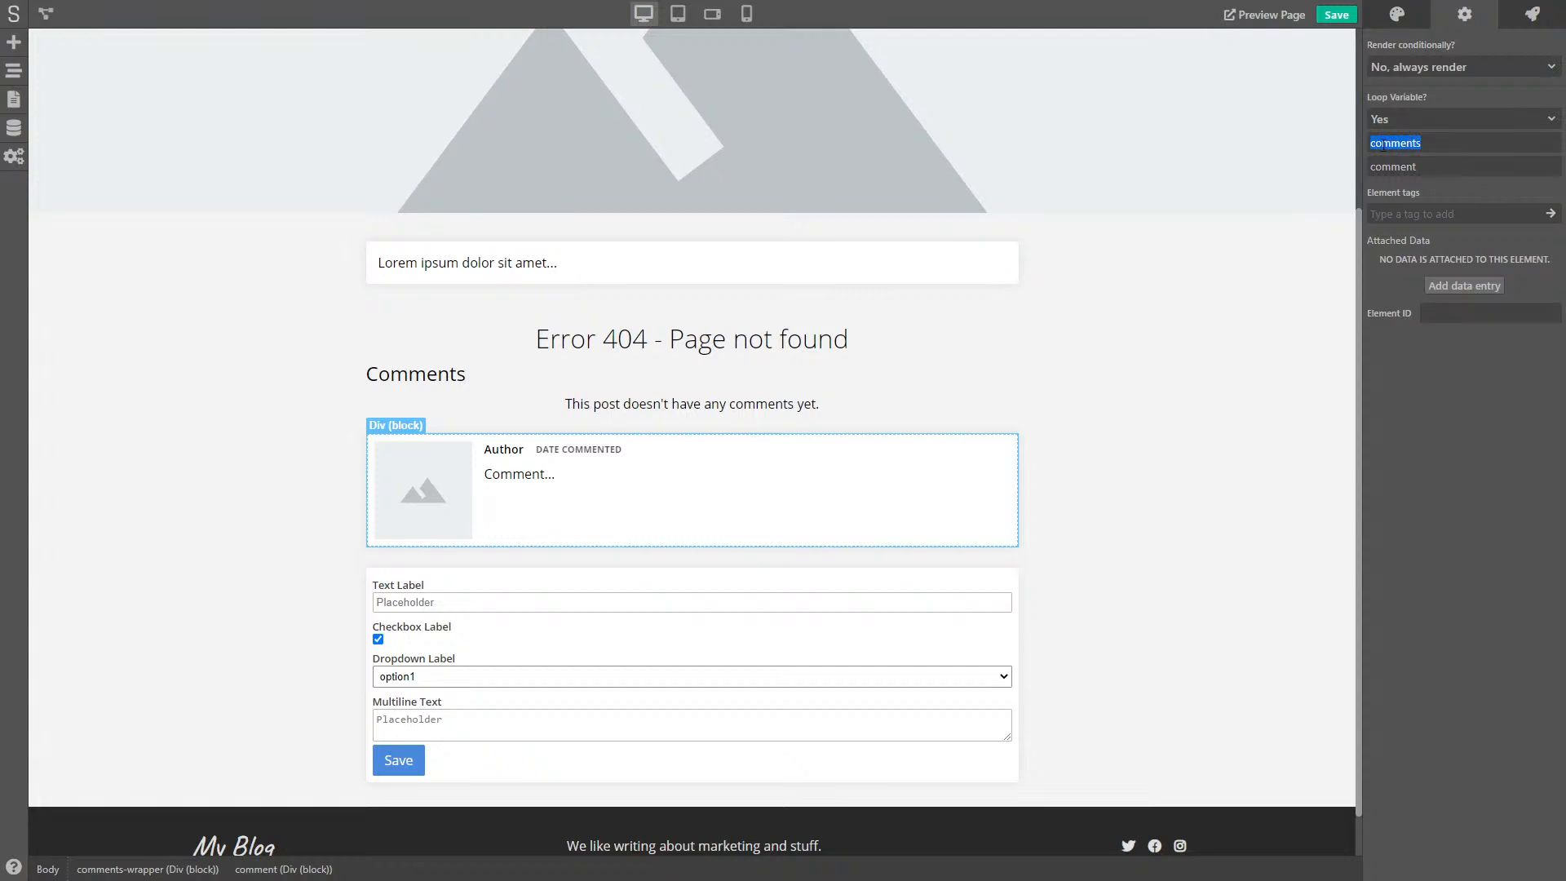
drag(1437, 167, 1376, 167)
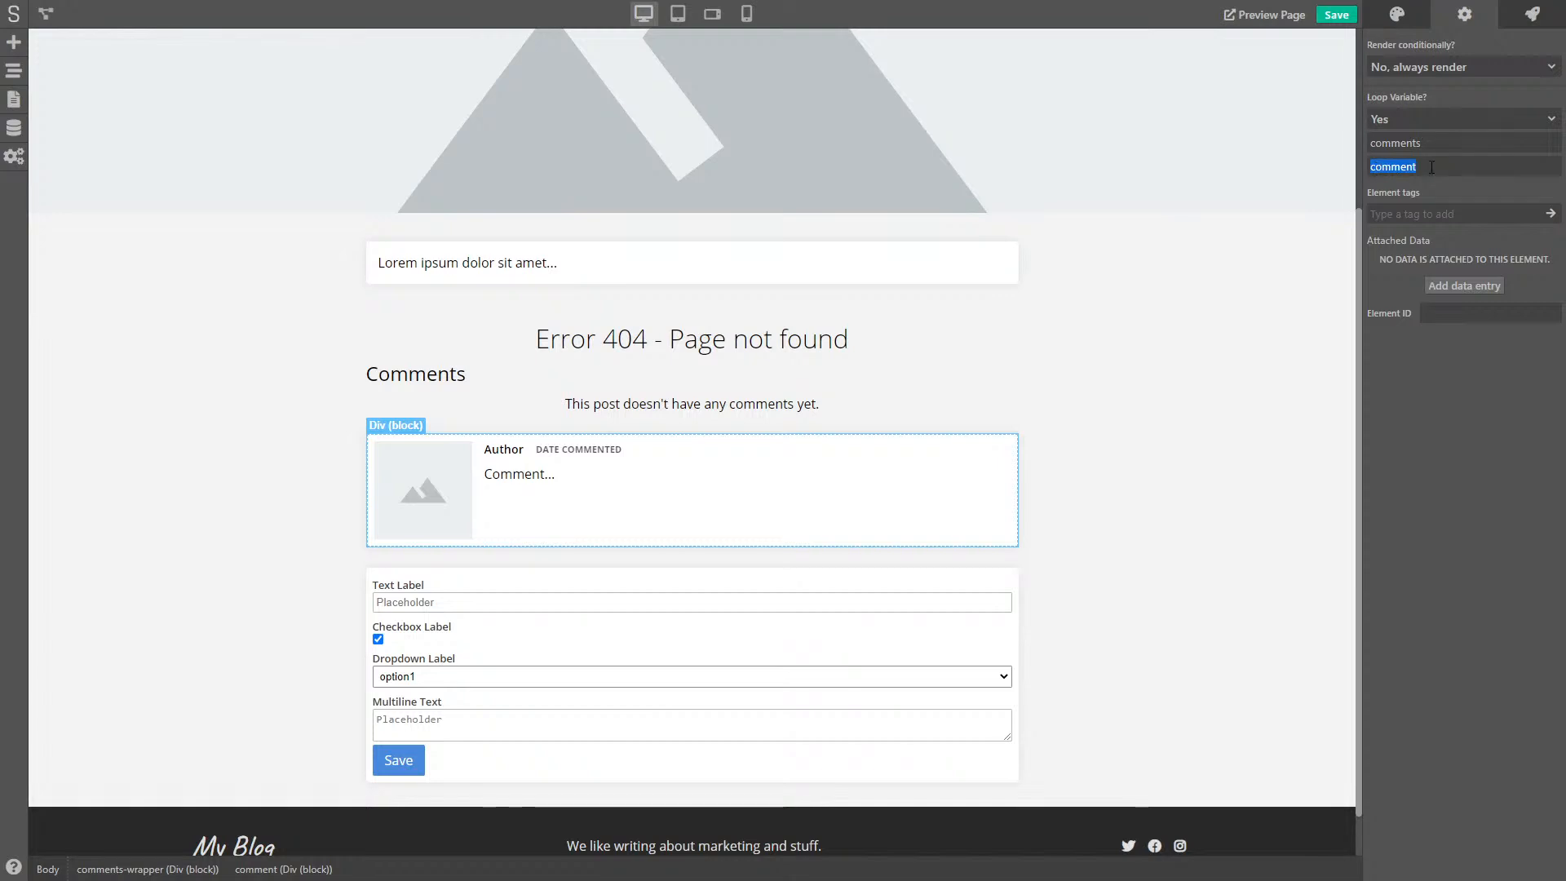
- Bind the card's Author text to the variable comment.author
click(441, 471)
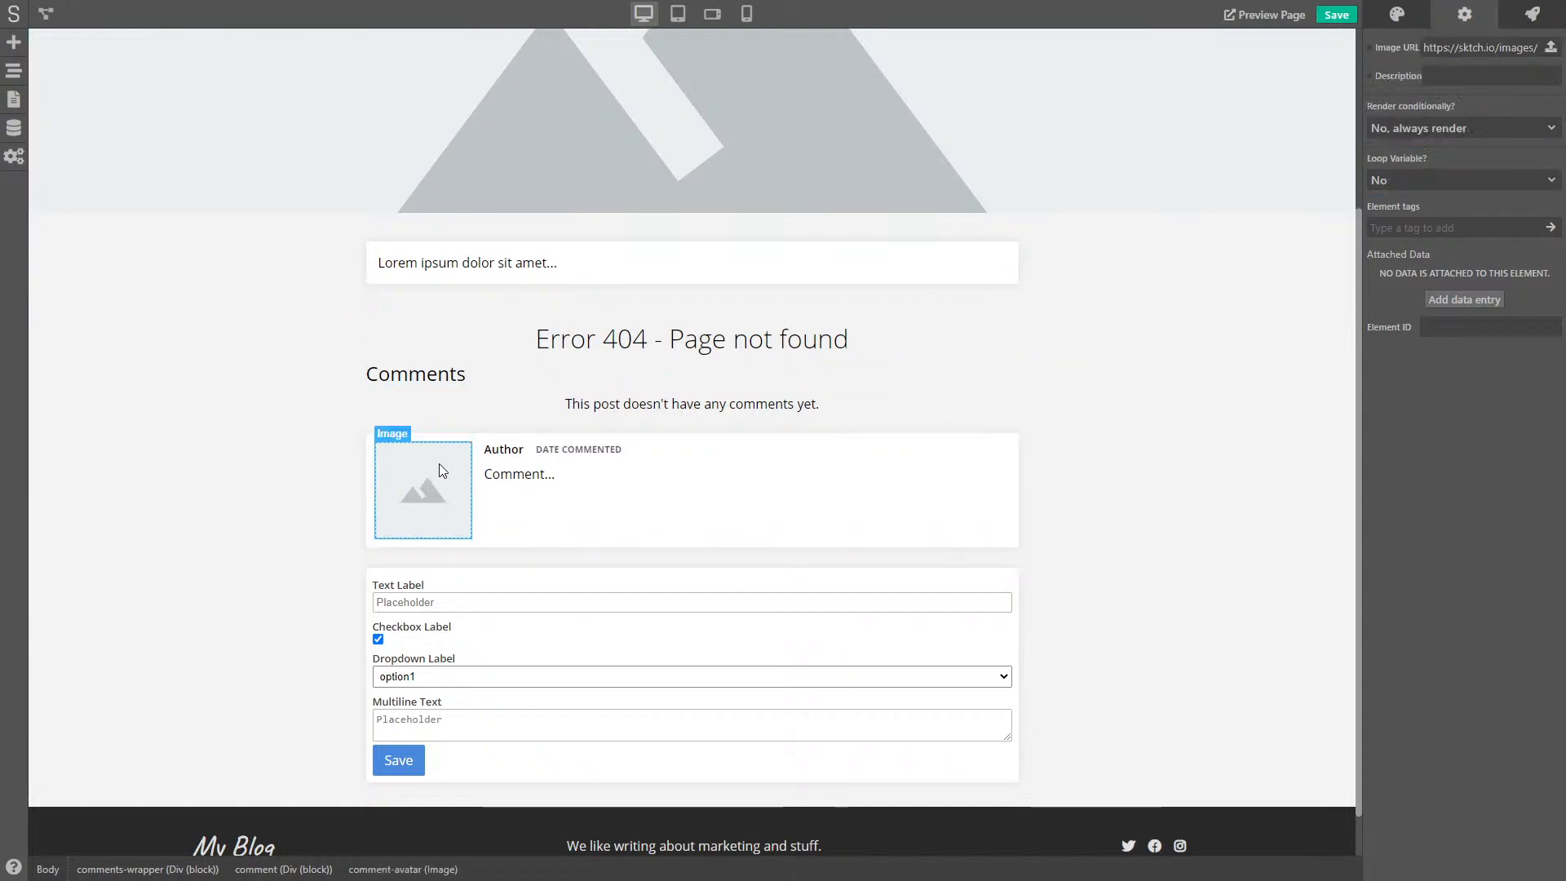
click(507, 451)
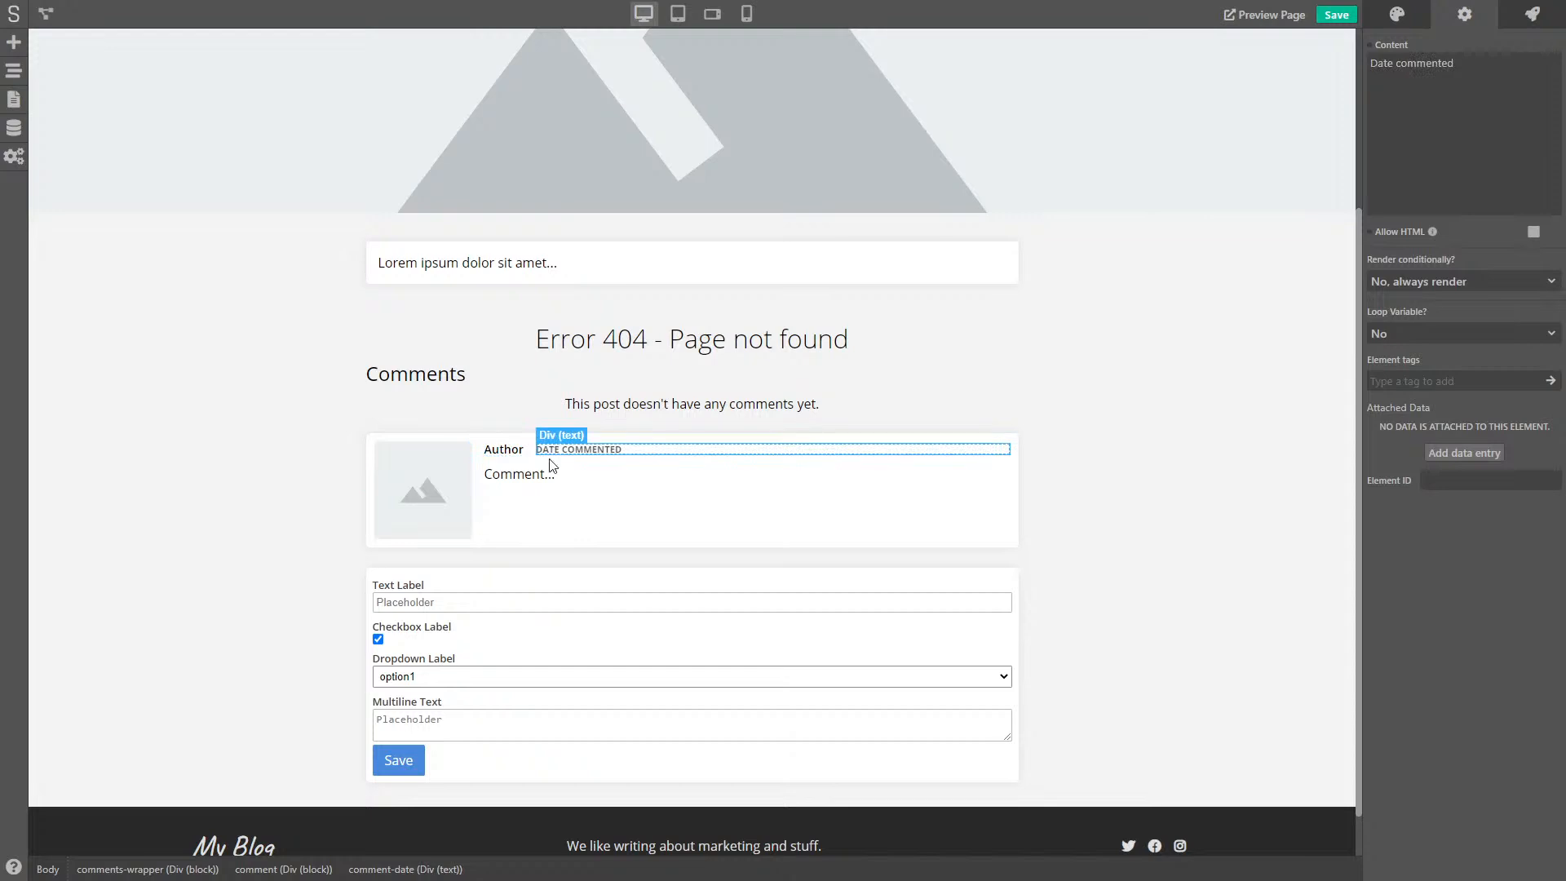
click(535, 475)
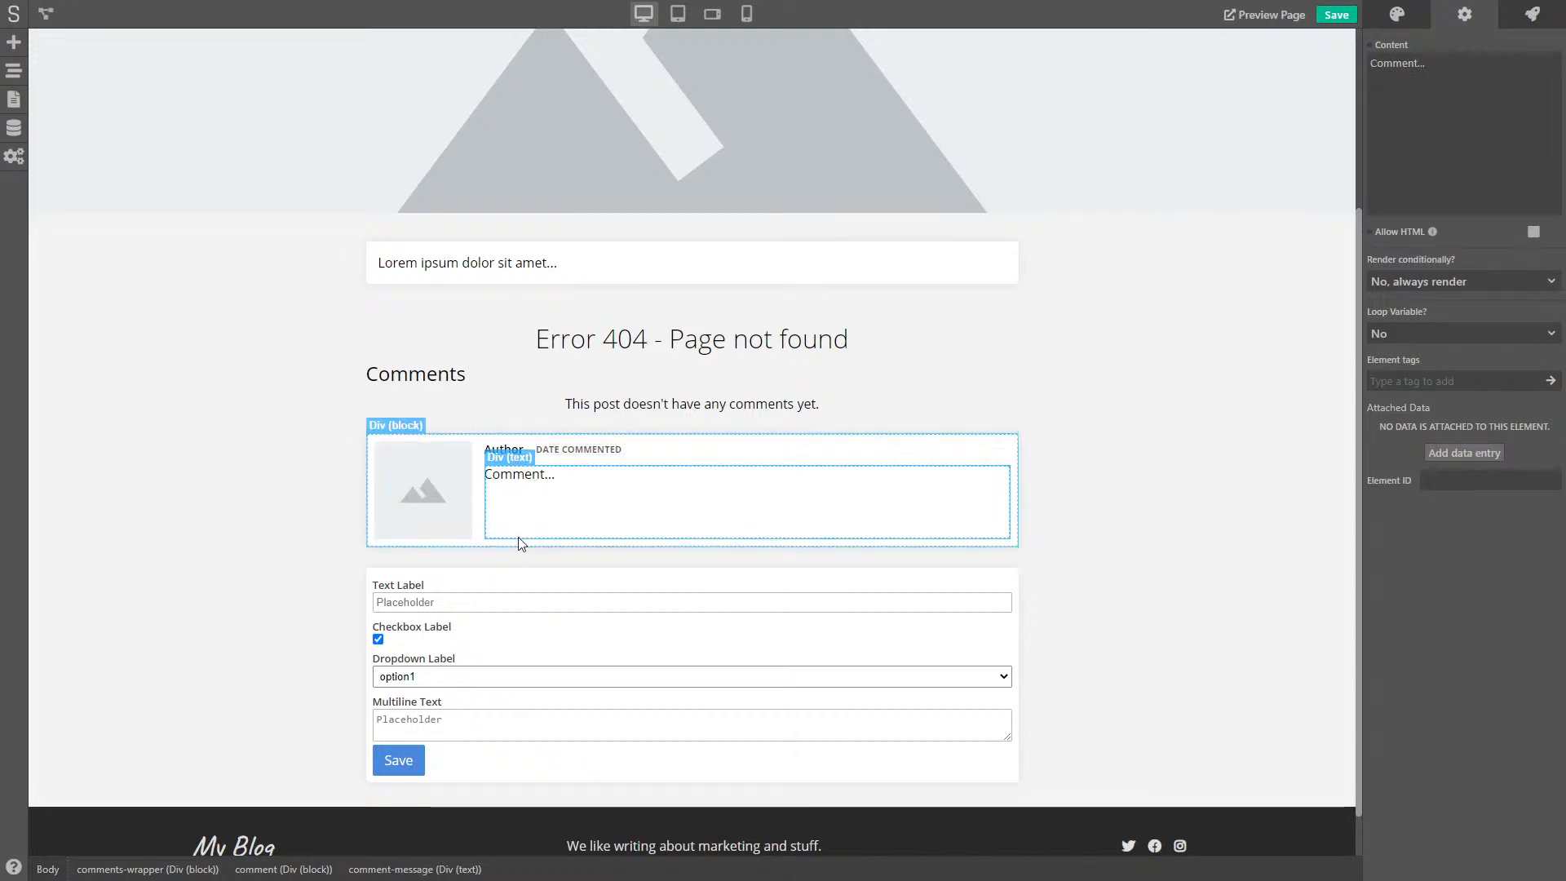
click(499, 448)
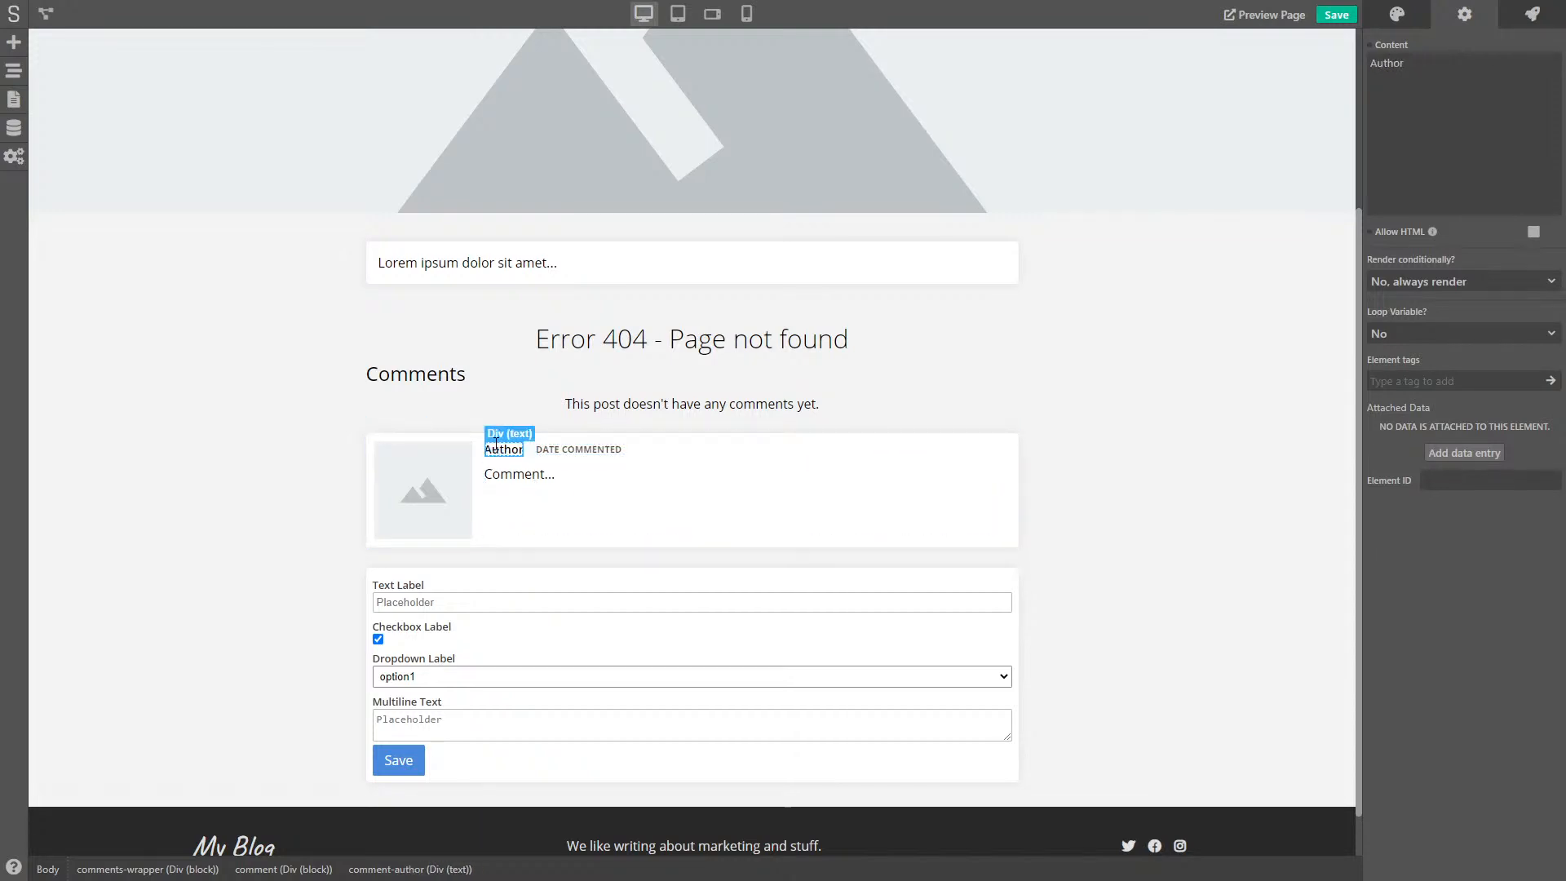
click(1369, 49)
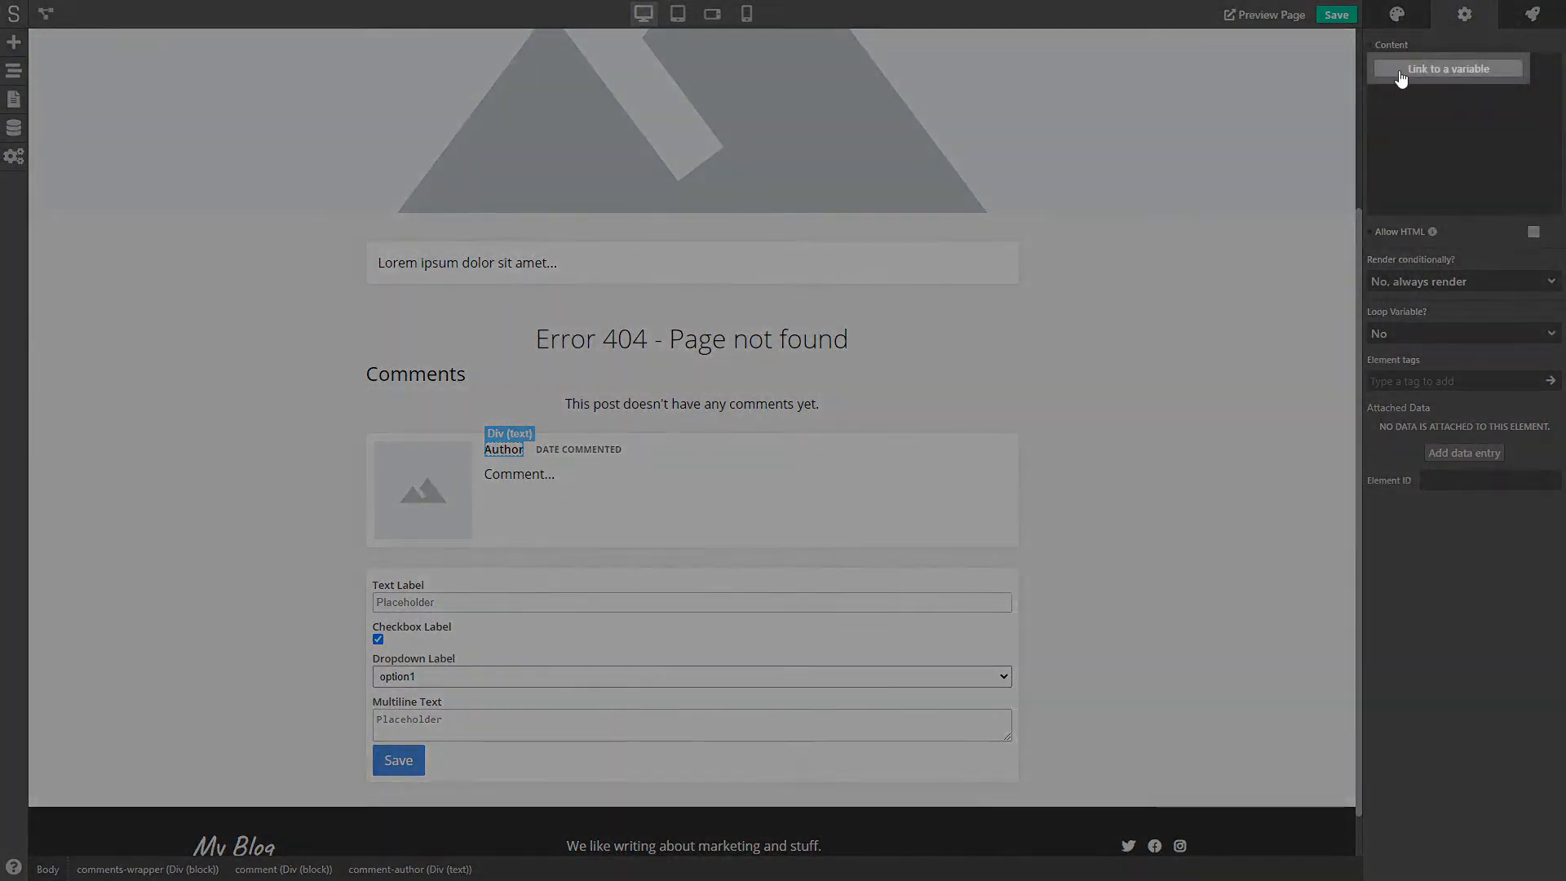
click(1399, 72)
text(comment.author)
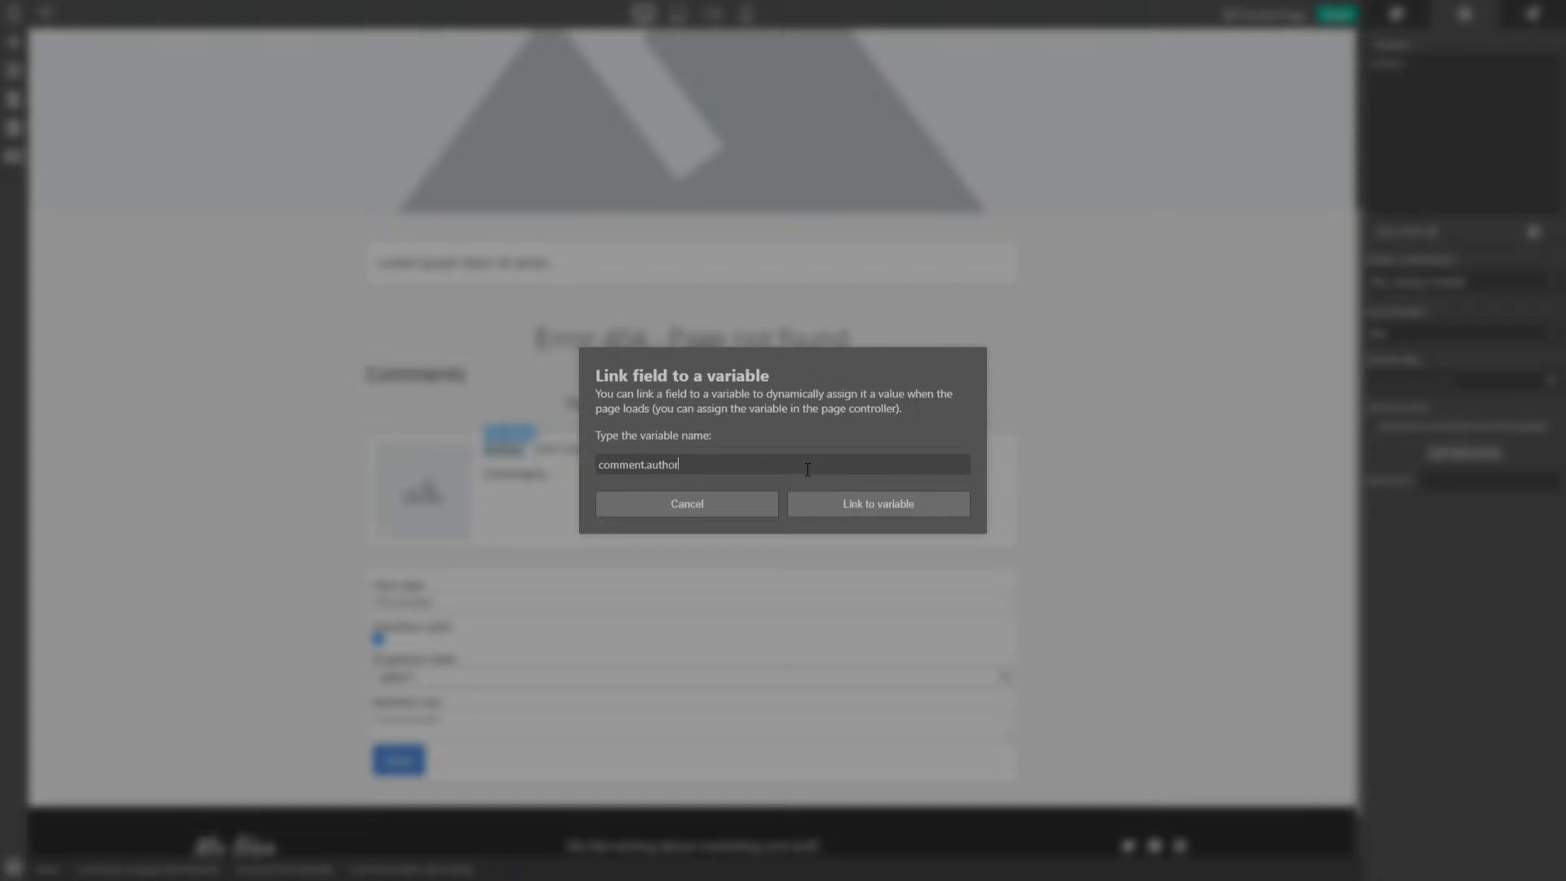
click(848, 510)
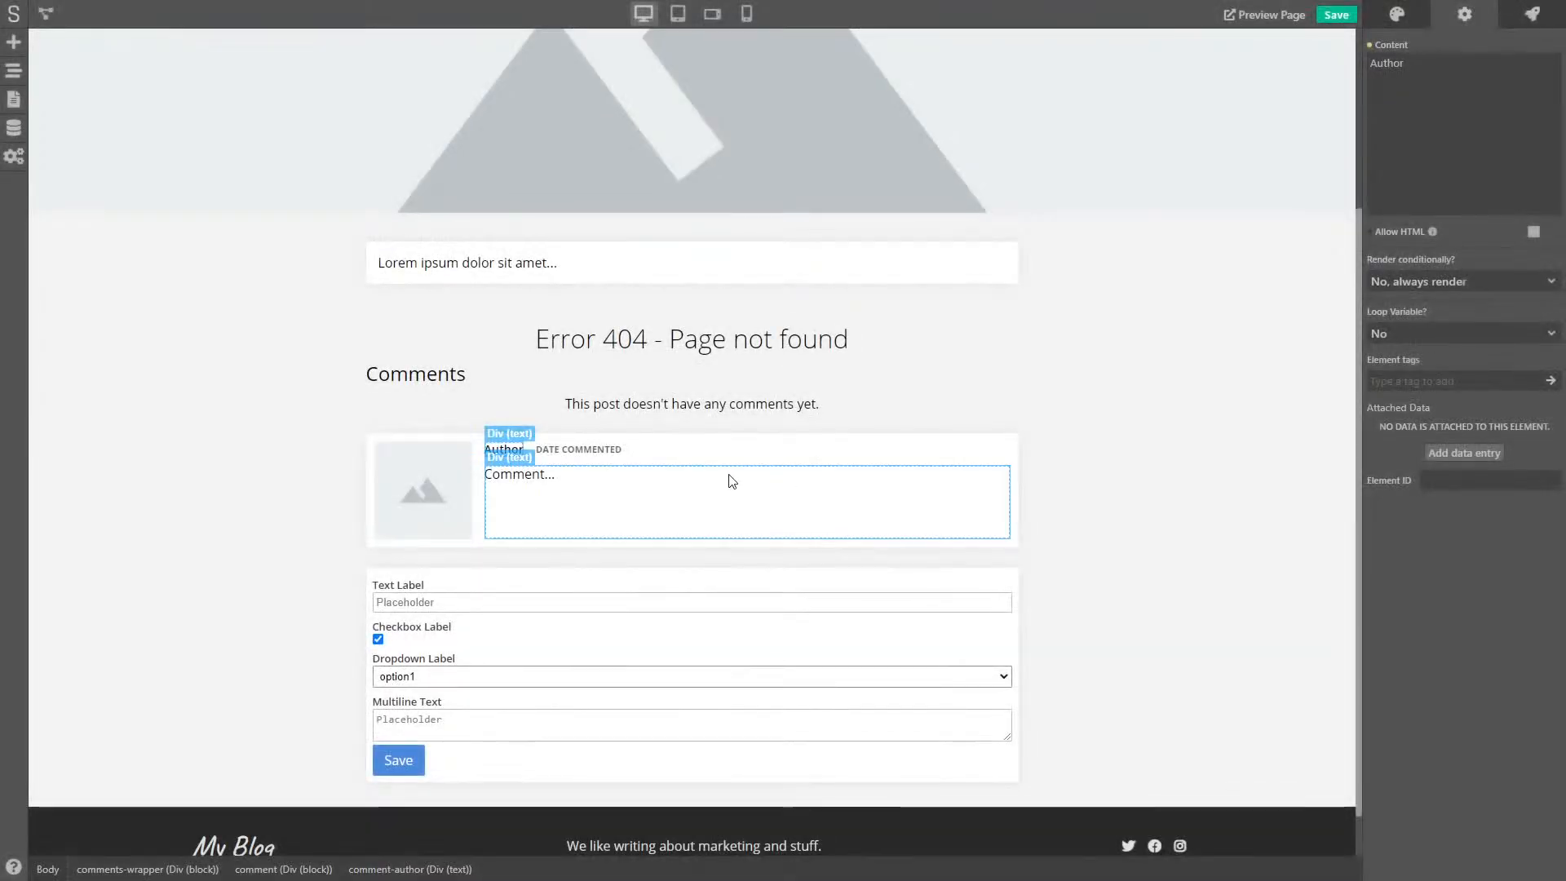
- Link the date text to ={{ comment.date-create | relative_time }}
click(573, 449)
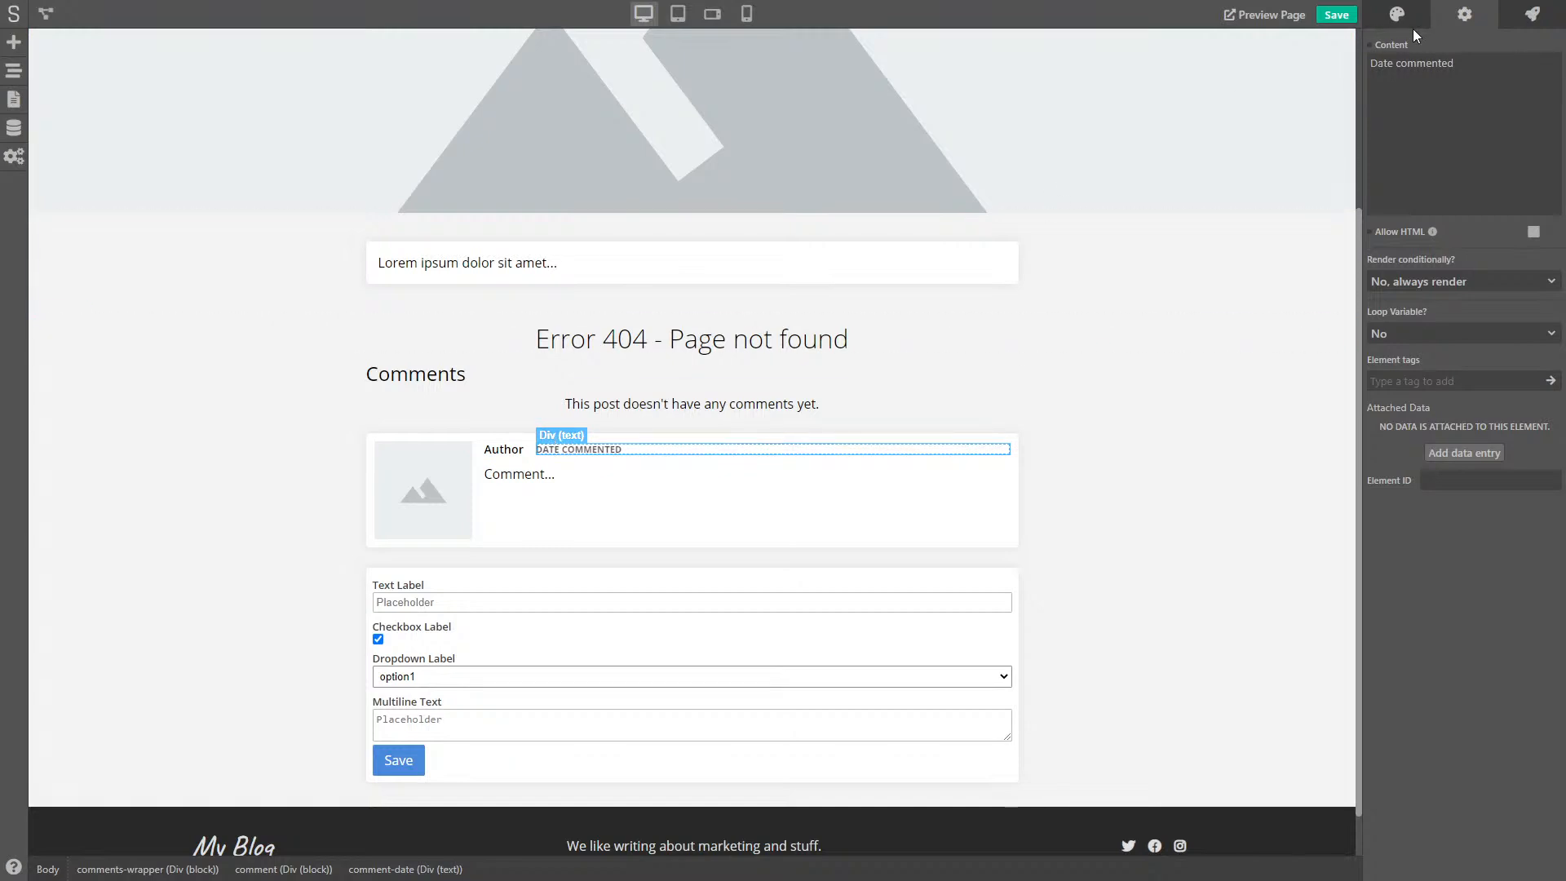
click(1370, 47)
click(1391, 70)
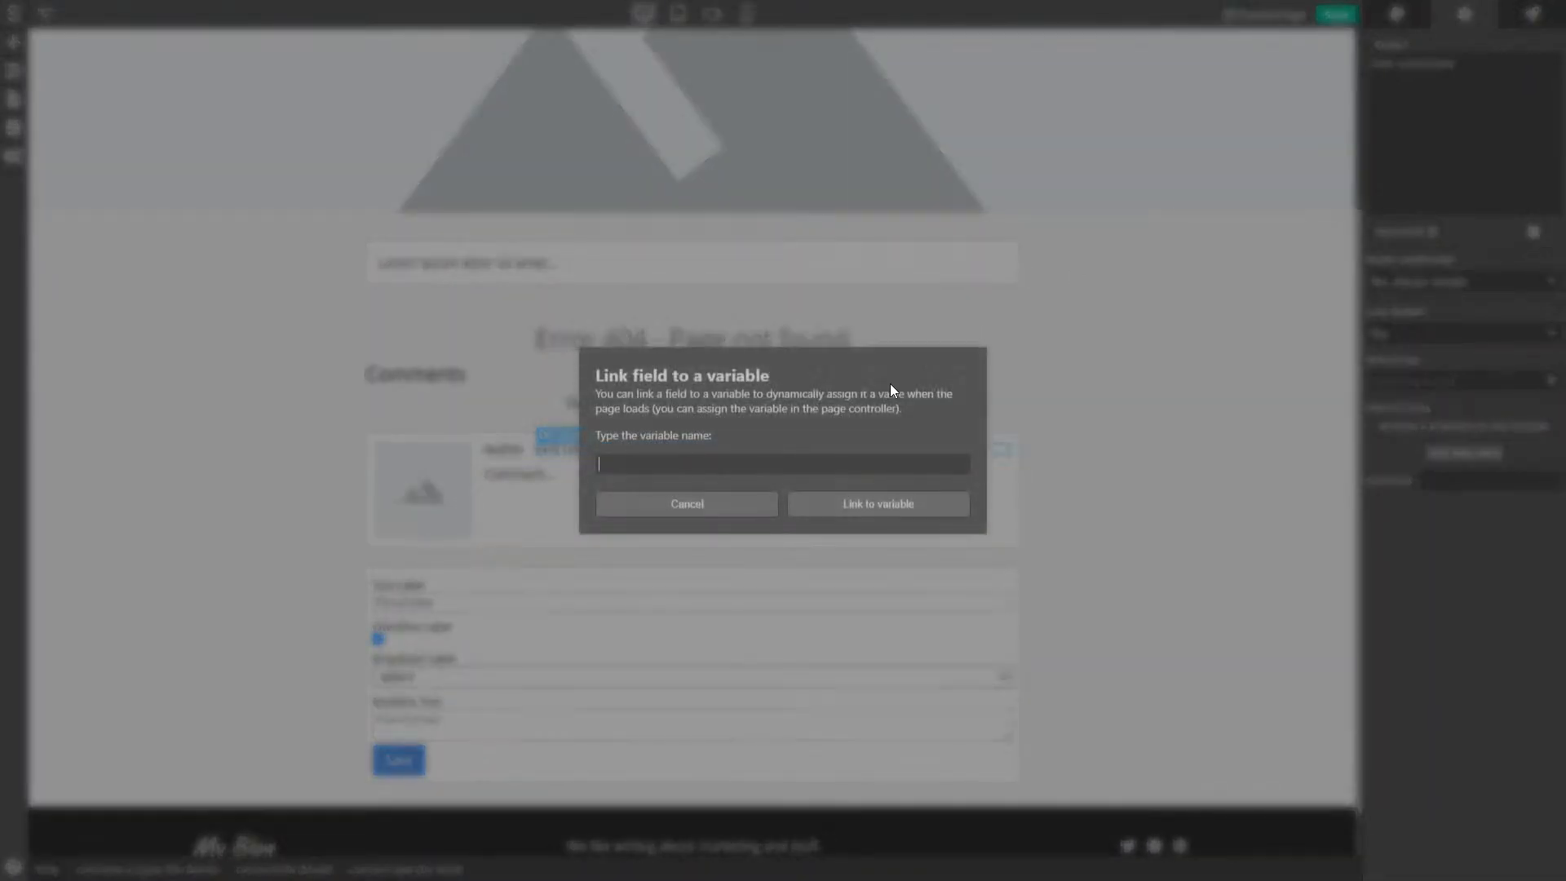
text(comment)
text(.date-create)
text(=)
text({{)
key(End)
text(| relative_time)
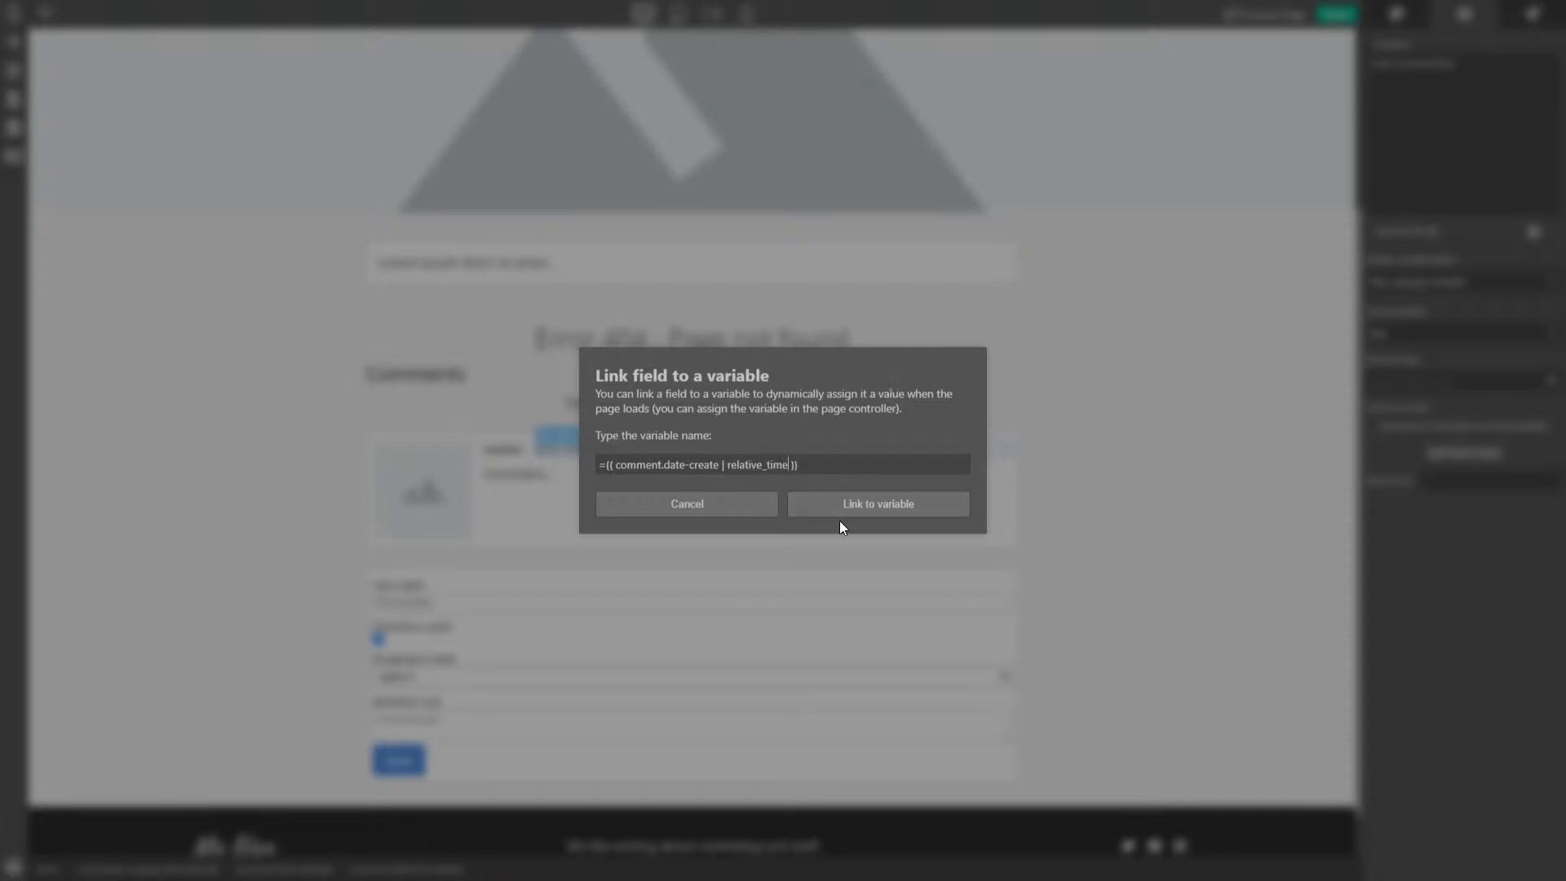
click(849, 508)
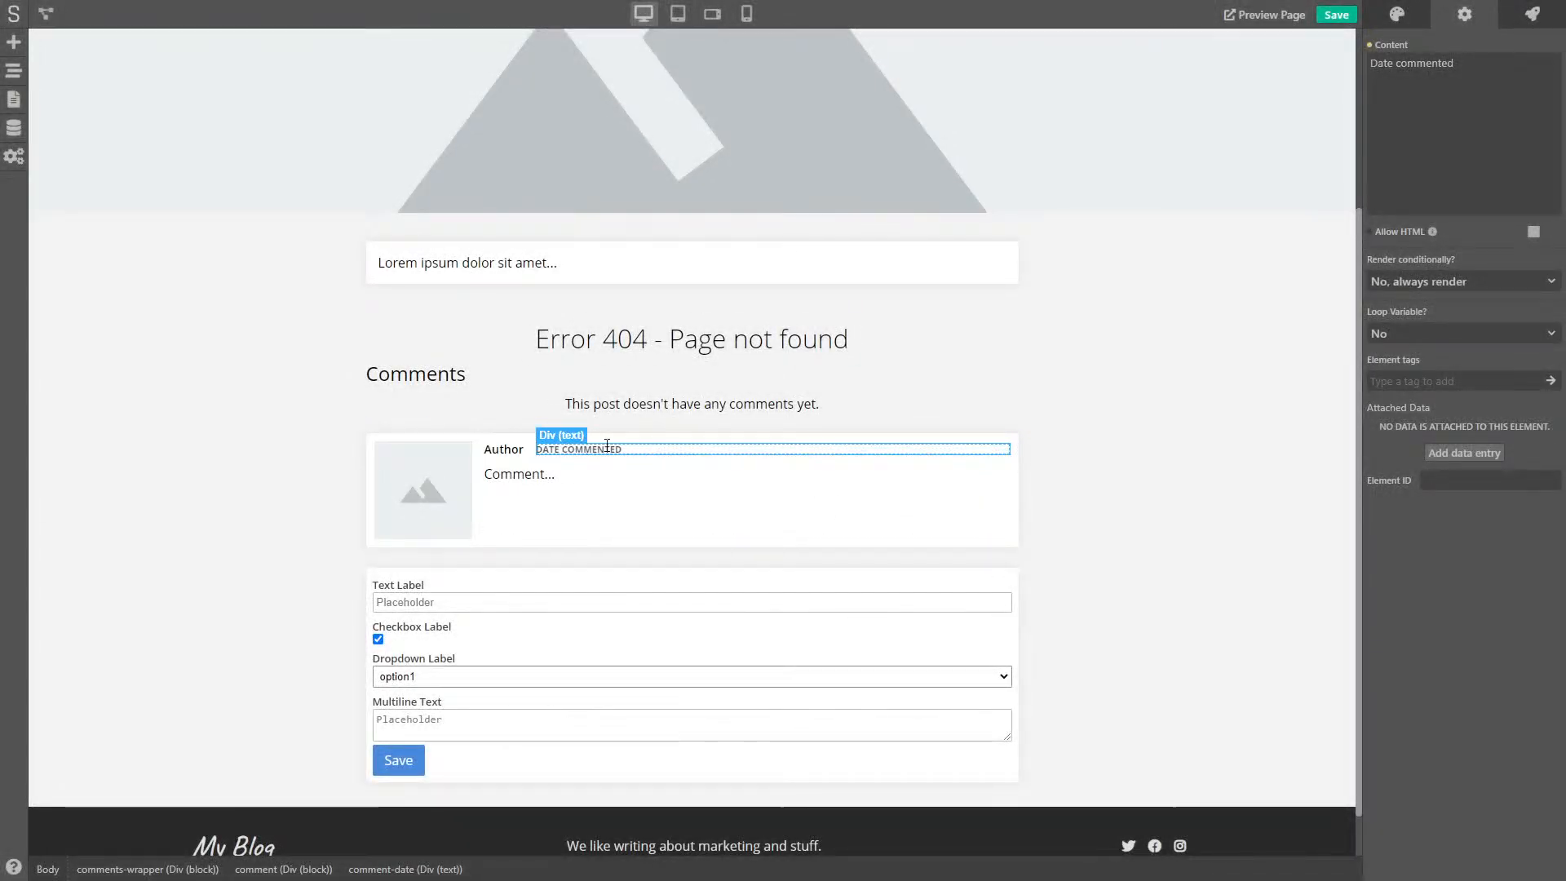
- Inspect the fields of the Comments data model
click(13, 128)
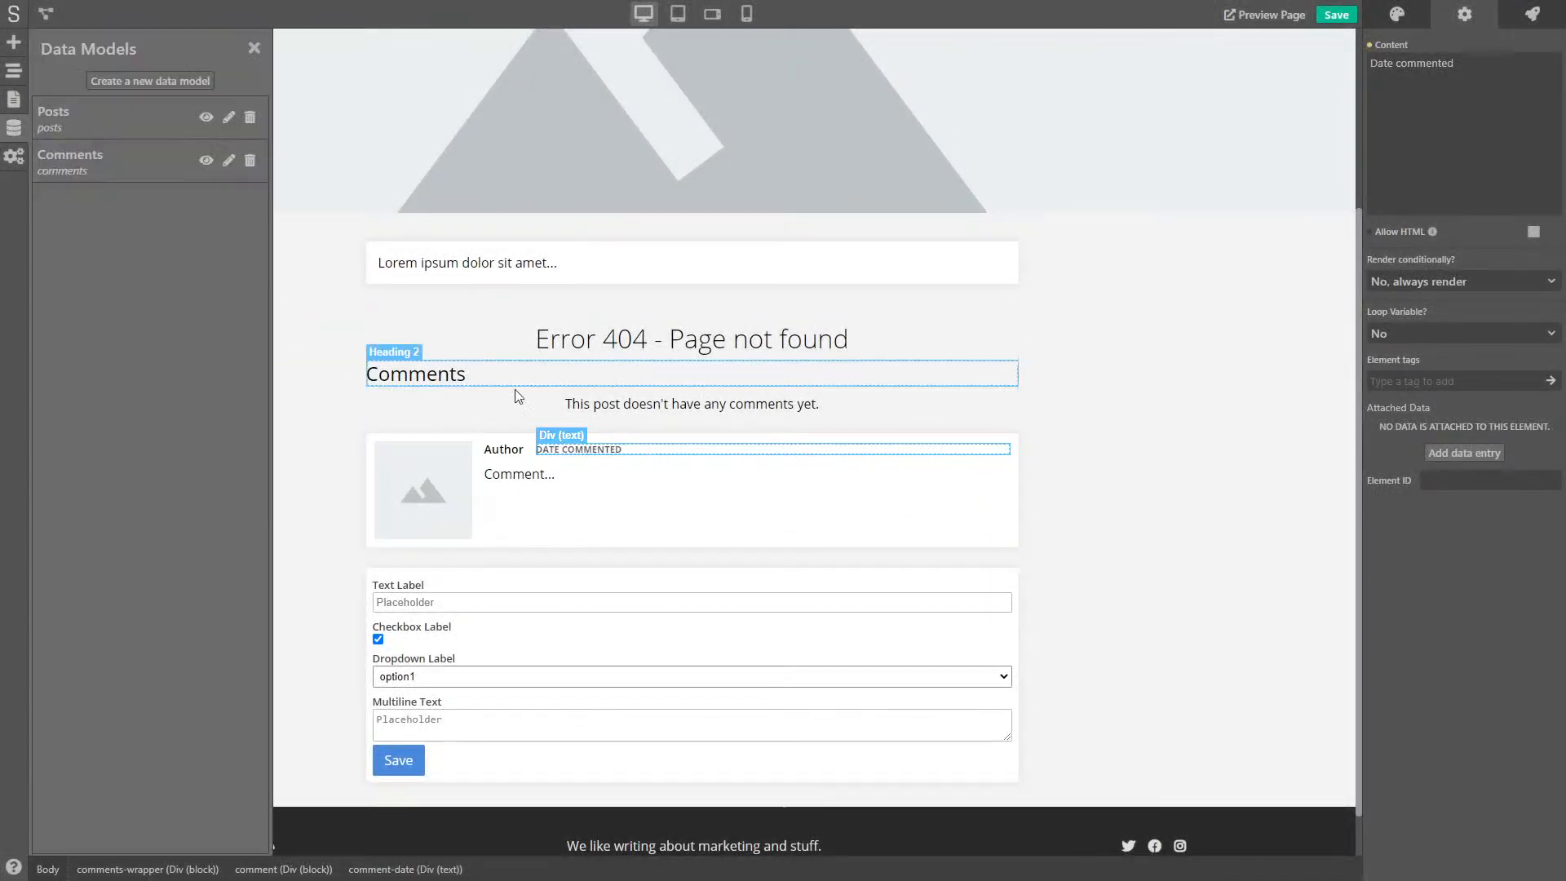
click(90, 163)
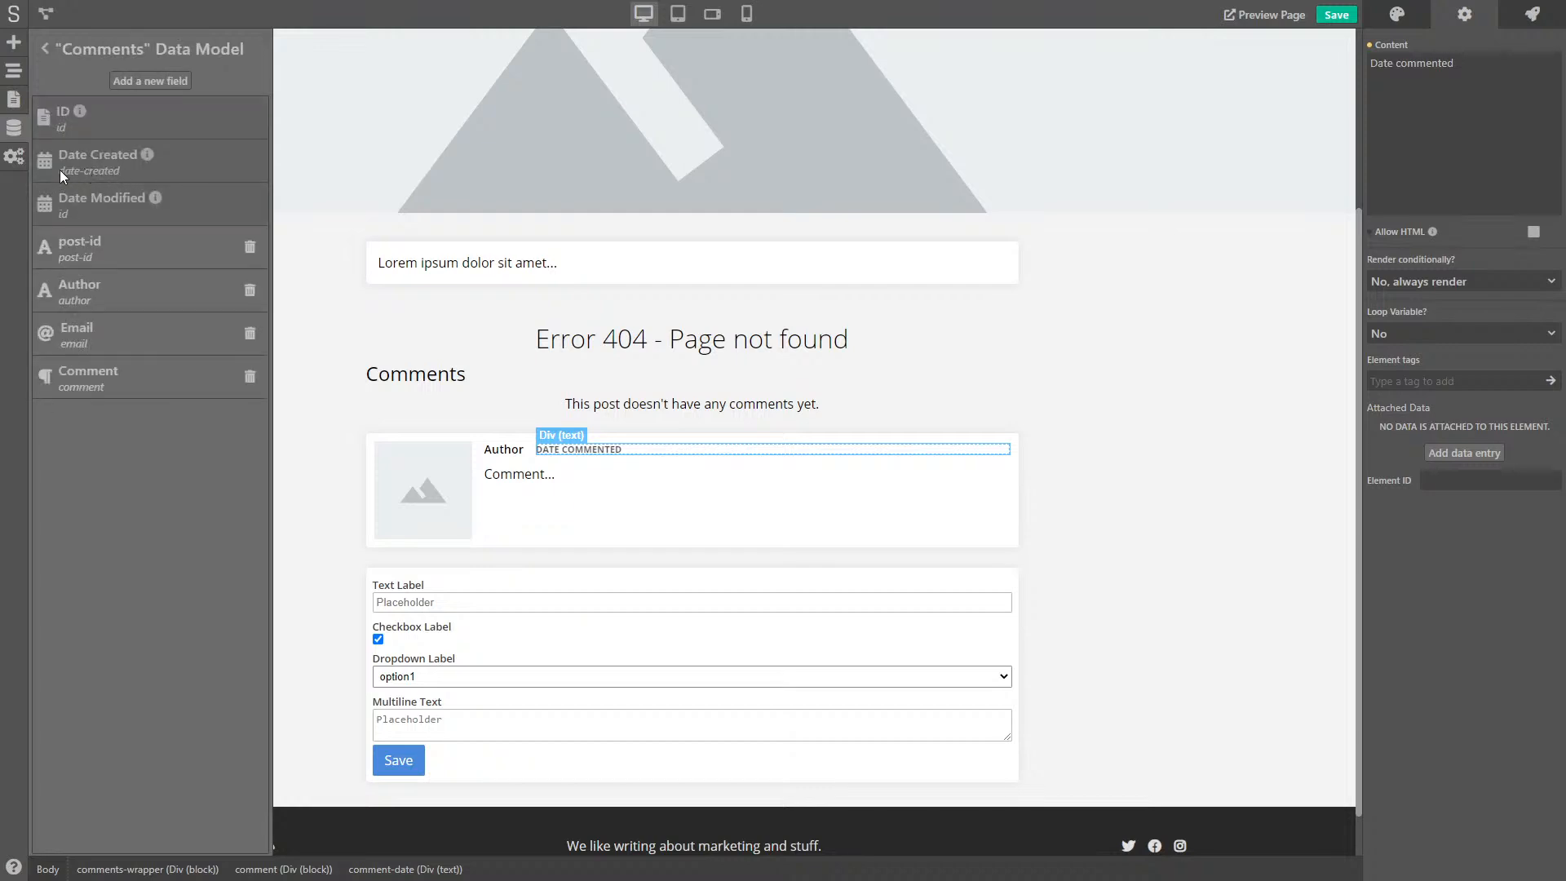
click(13, 128)
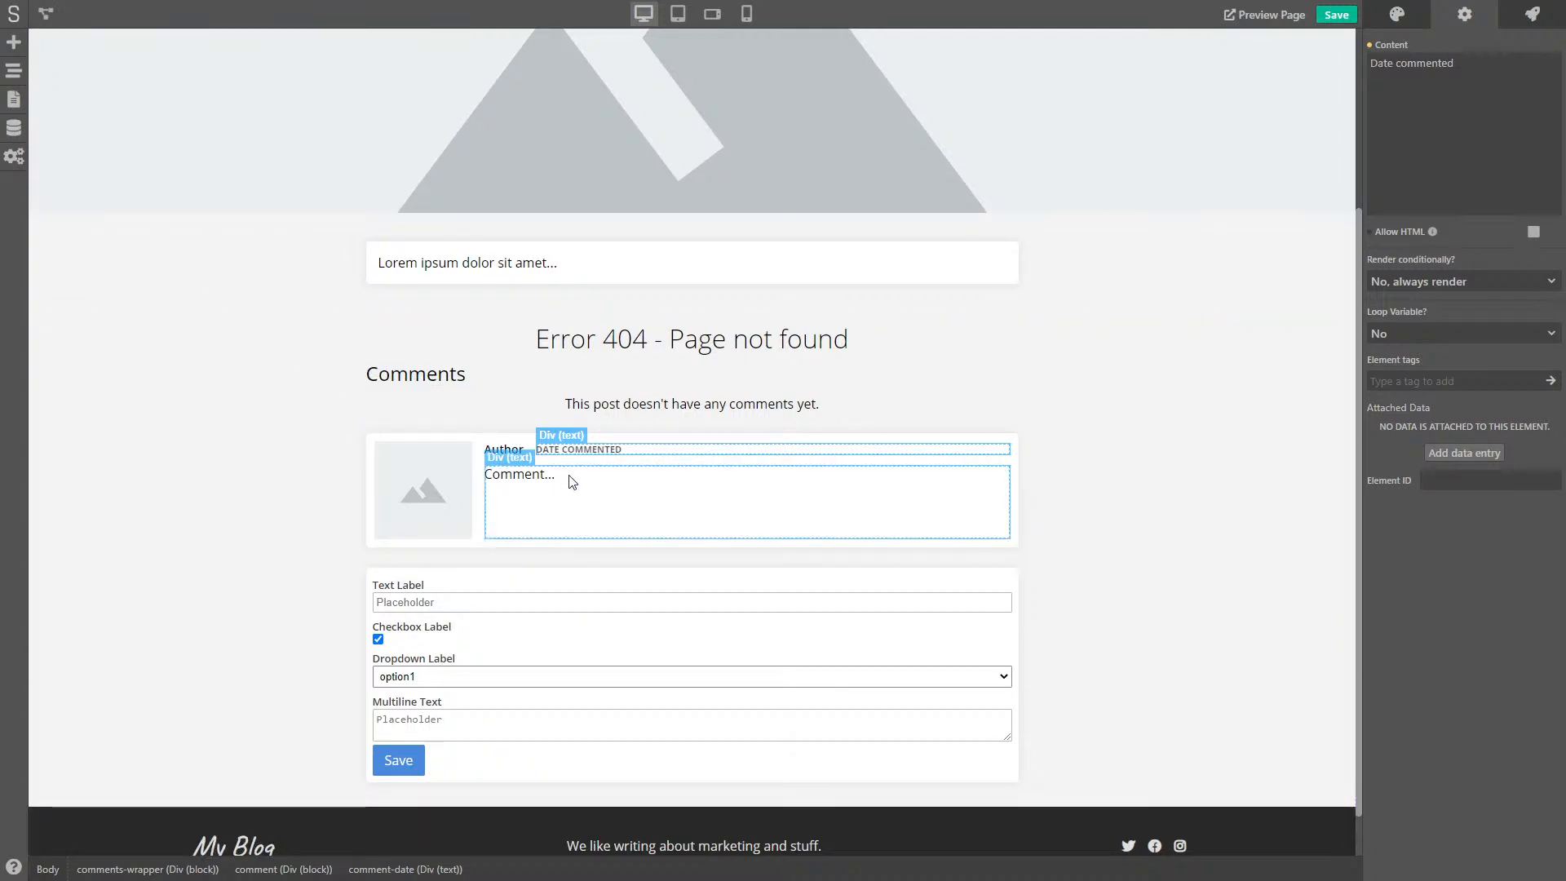
- Link the Comment... message text's content to comment.comment and save the project
click(608, 489)
click(1370, 45)
click(1384, 71)
text(comment.comment)
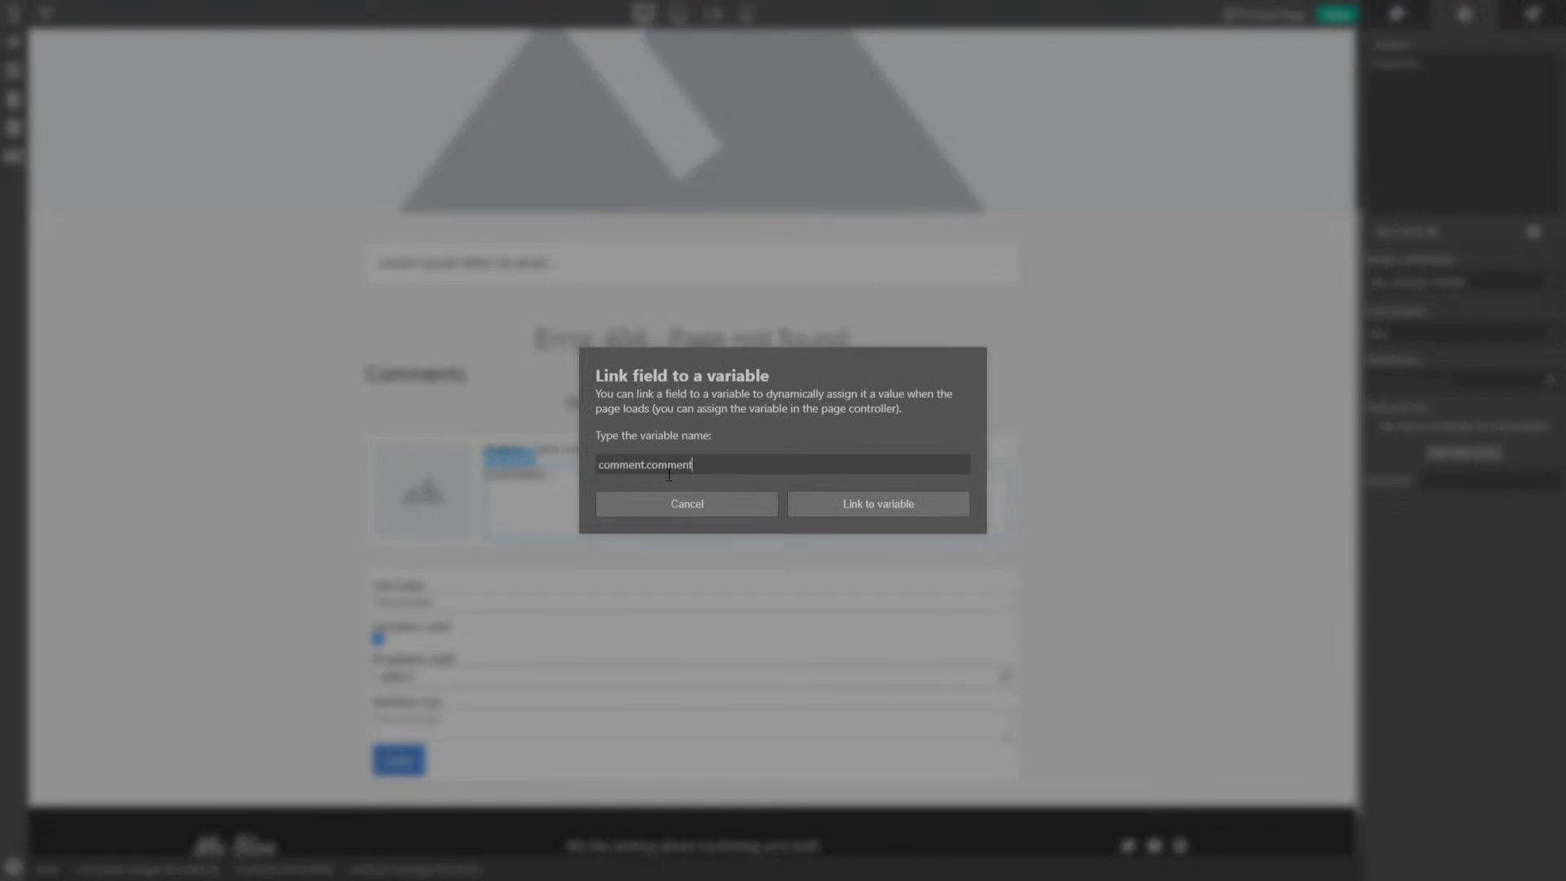
click(897, 504)
click(1338, 16)
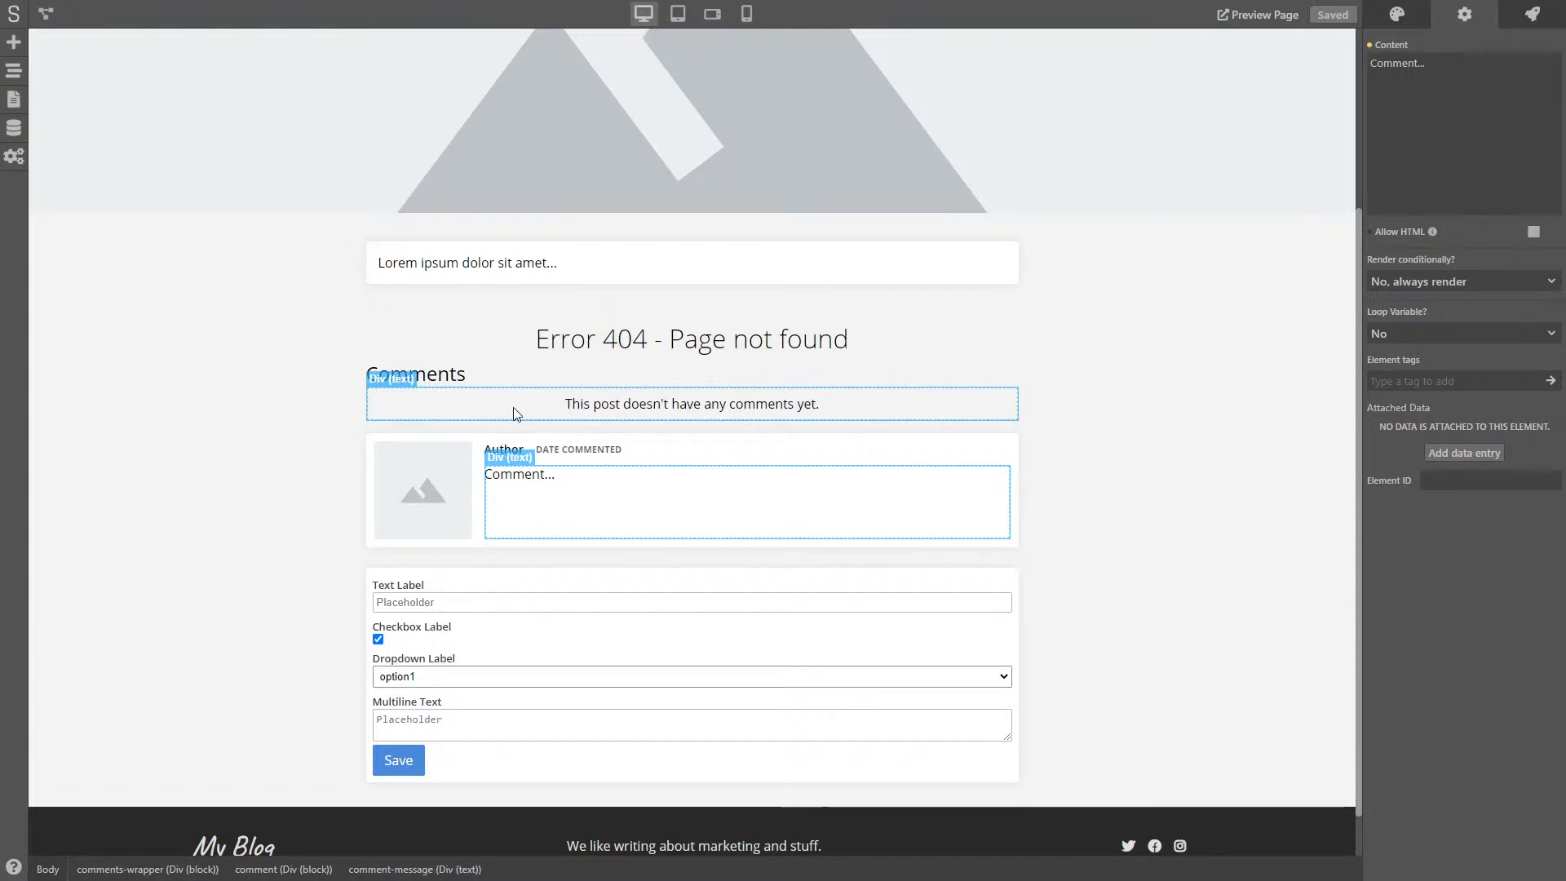
- Render the no-comments message only when variable 'comments' is False, verify it in the logic flow, and save
click(444, 415)
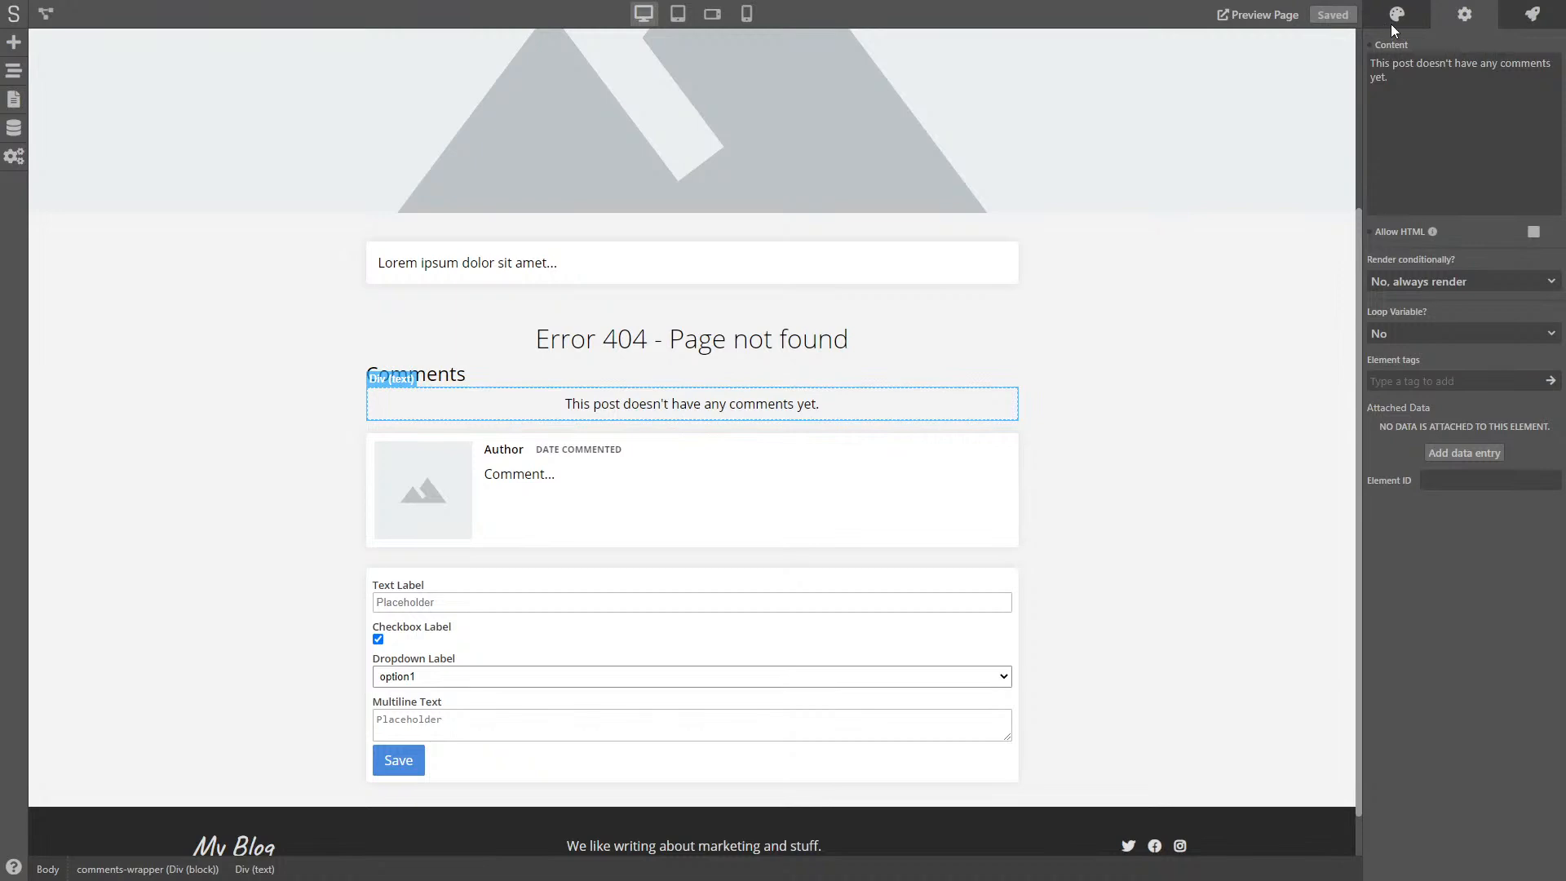
click(1393, 285)
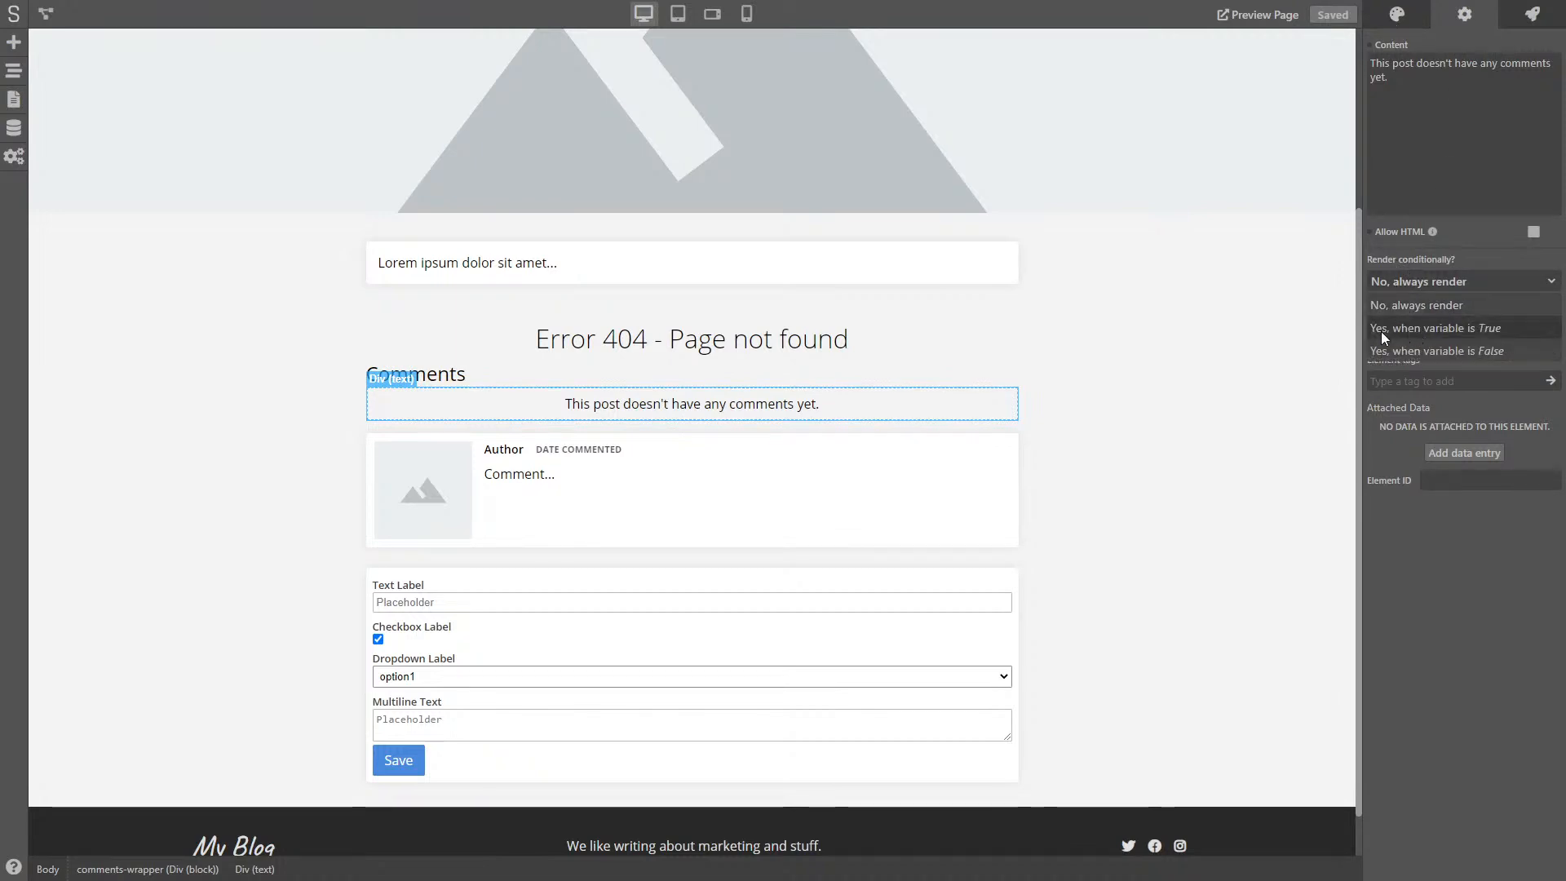
click(1437, 351)
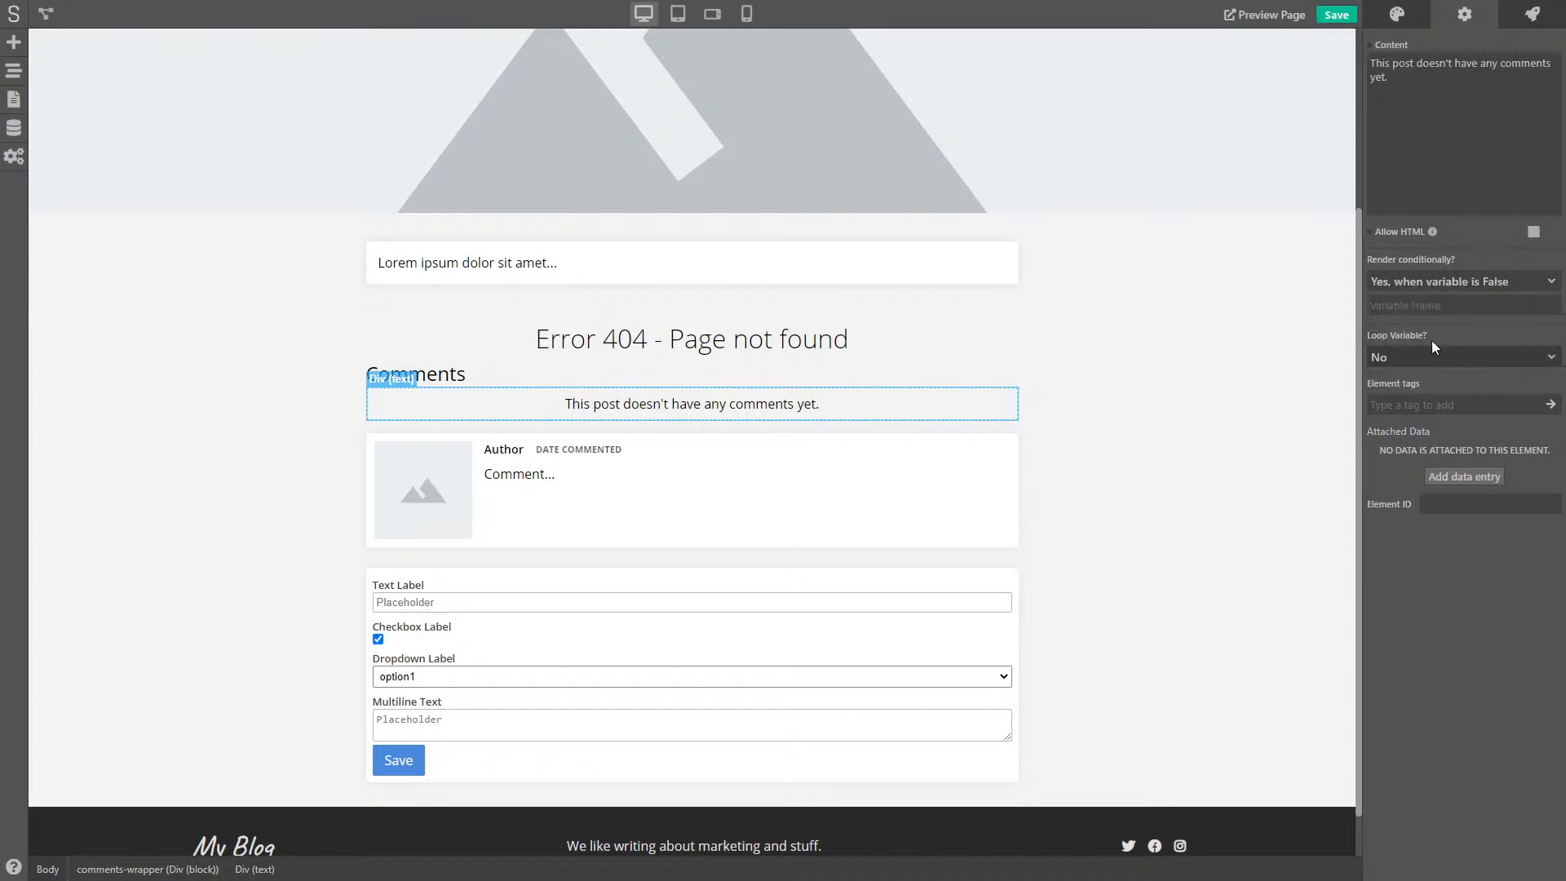
text(comments)
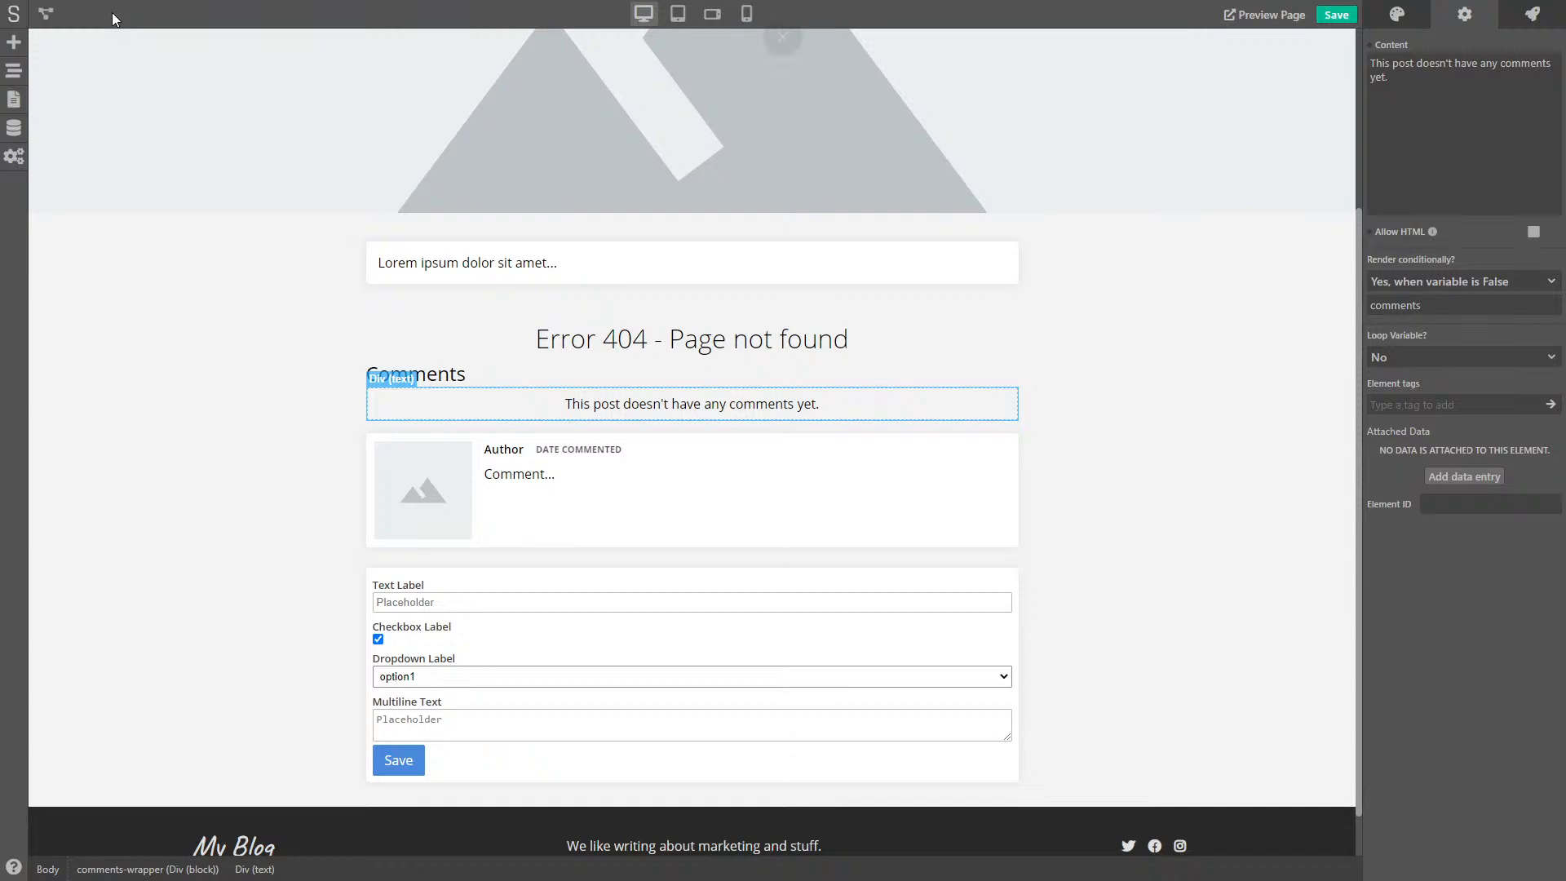
click(47, 15)
double_click(818, 101)
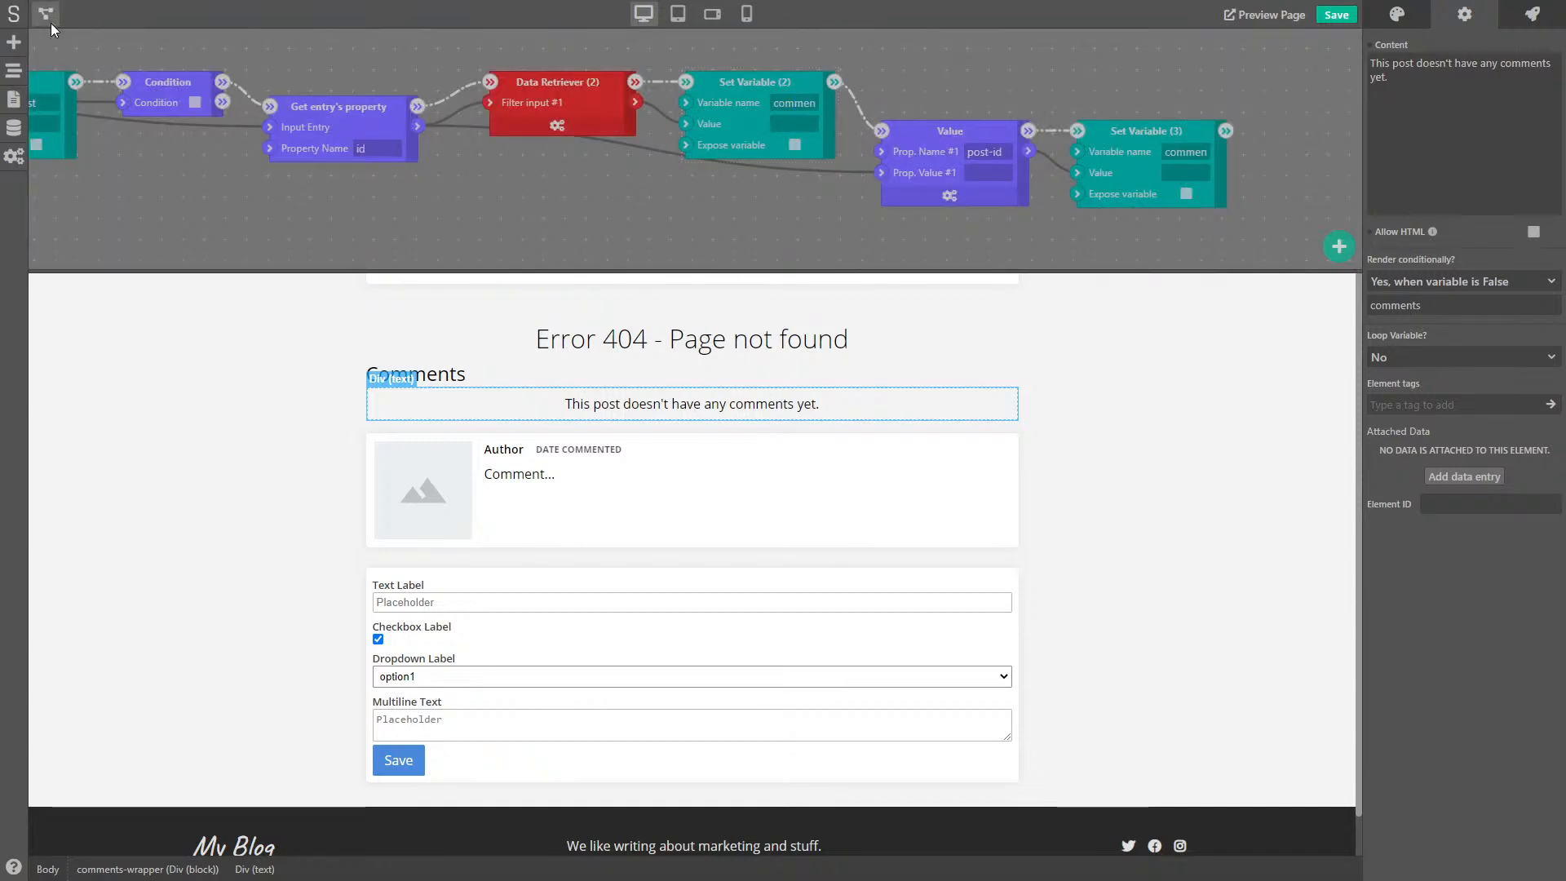
click(47, 16)
click(1335, 18)
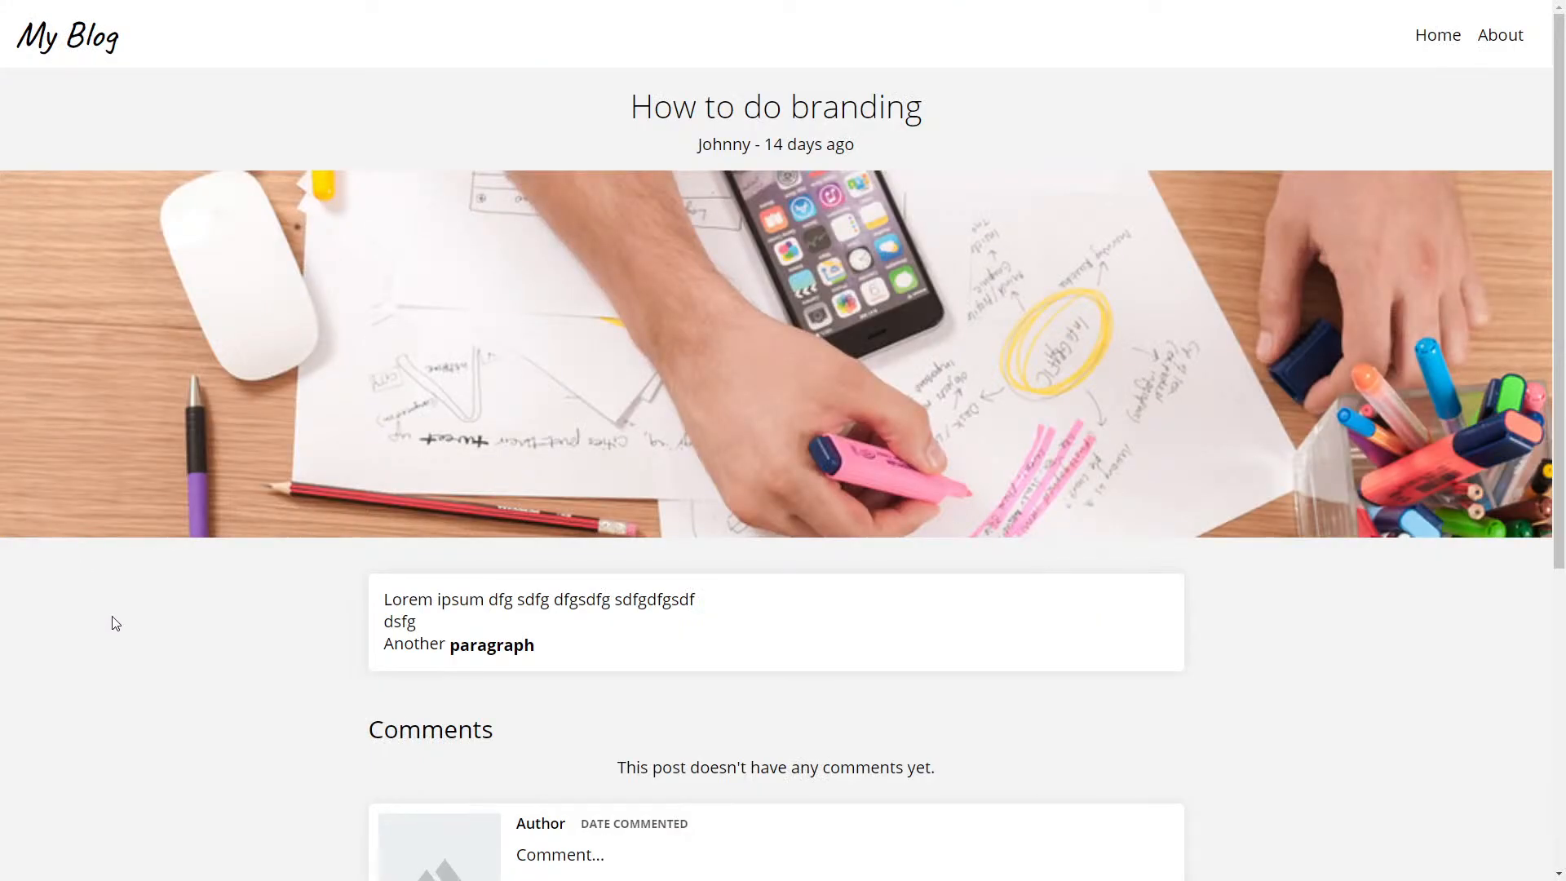
- Scroll the live How to do branding post down to its no-comments message
scroll(122, 623, down, 3)
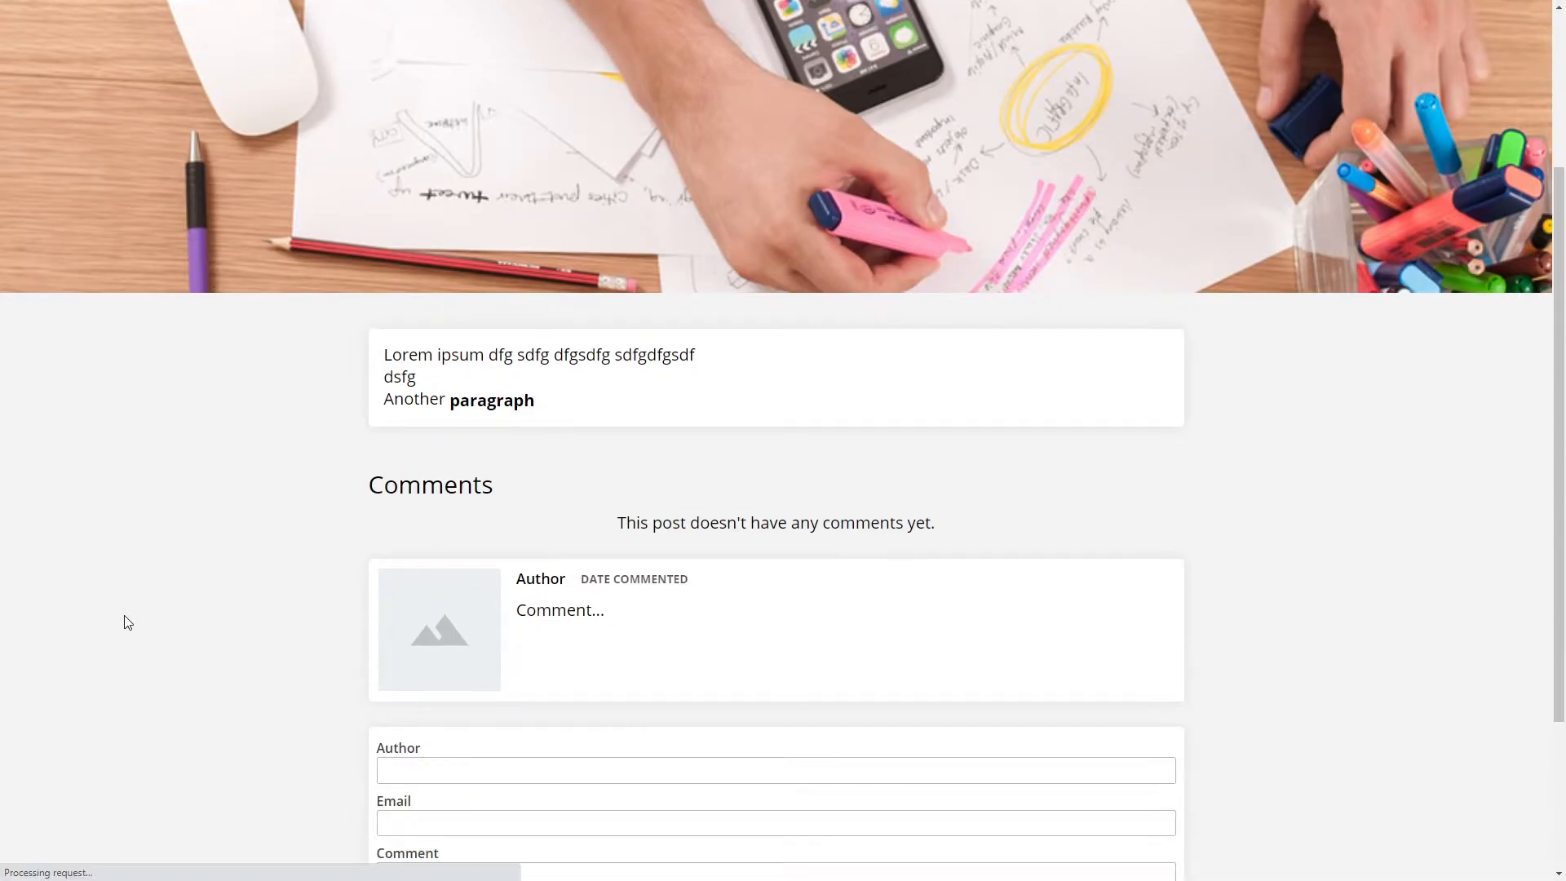
scroll(124, 622, down, 2)
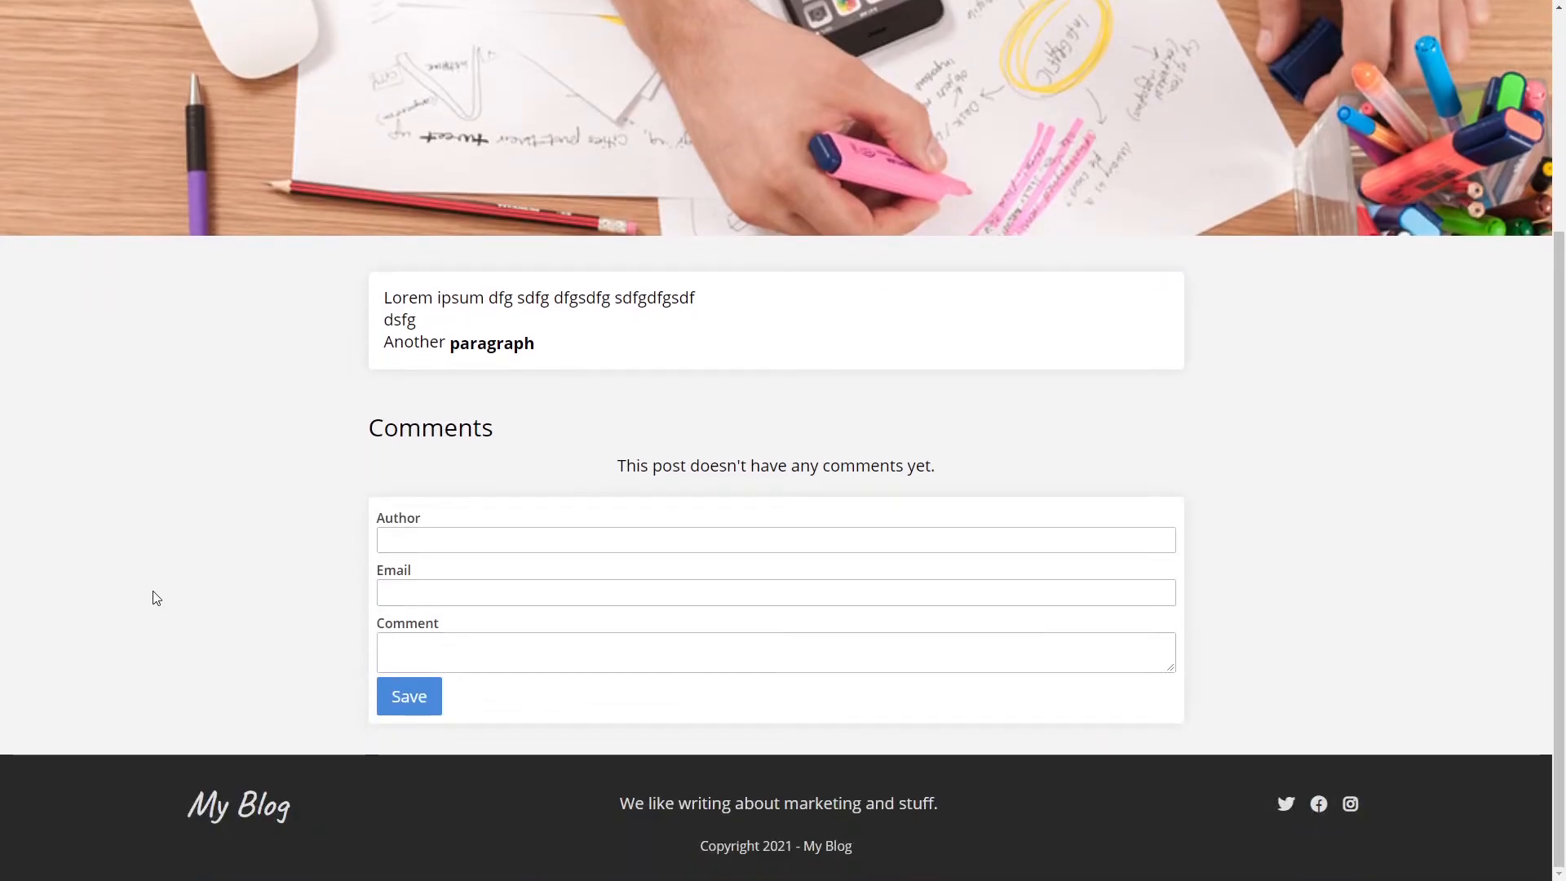
drag(624, 458, 587, 468)
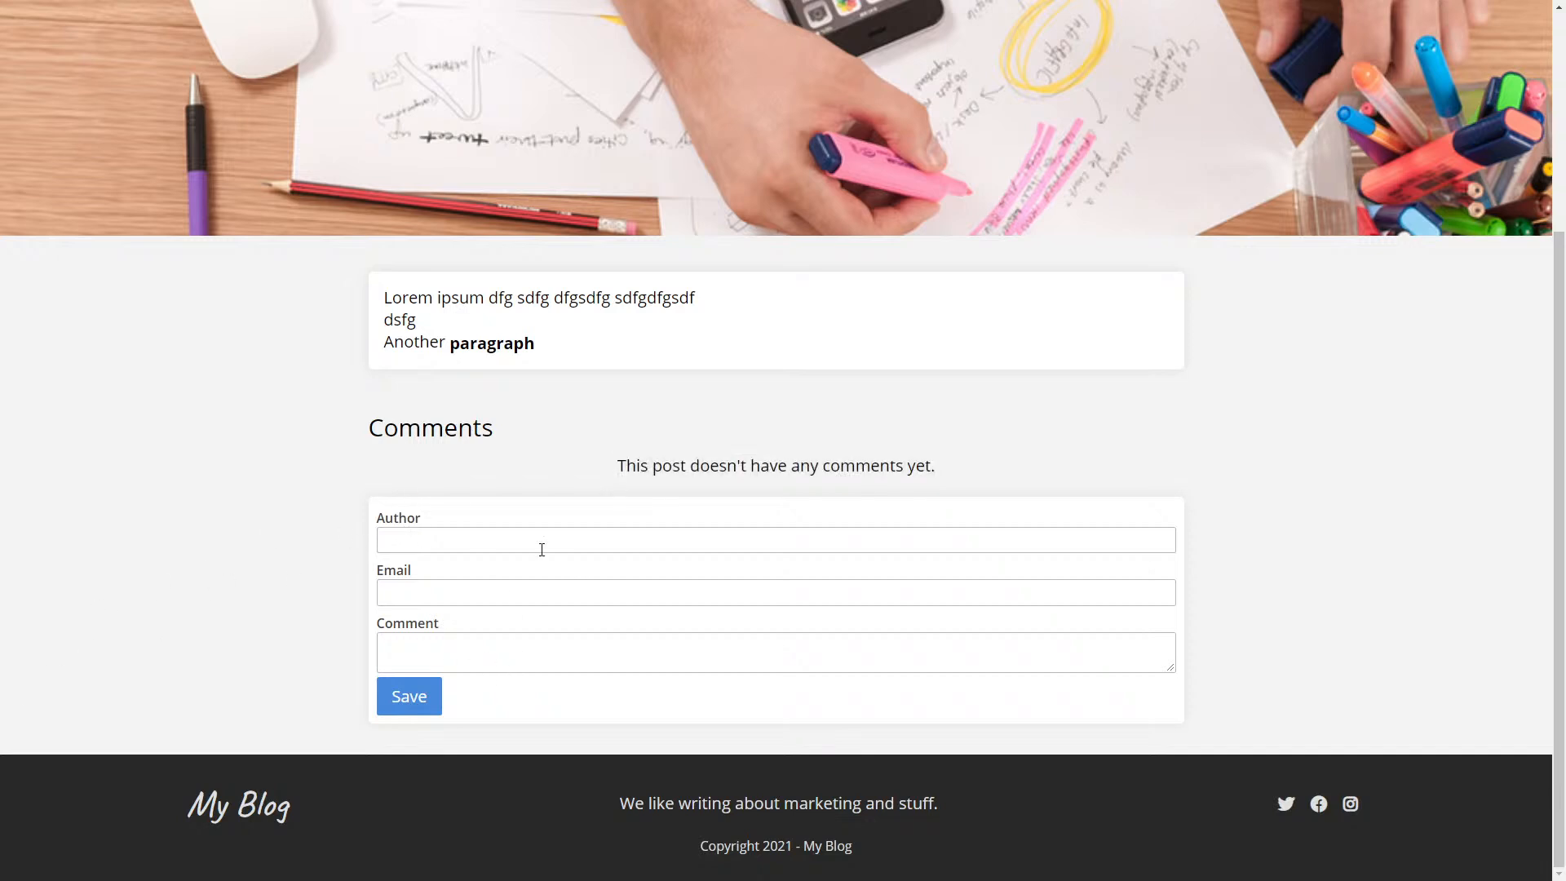
- Submit a test comment 'Great Article! I like it!' with author name and e-mail; its date shows 51 YEARS AGO
click(496, 542)
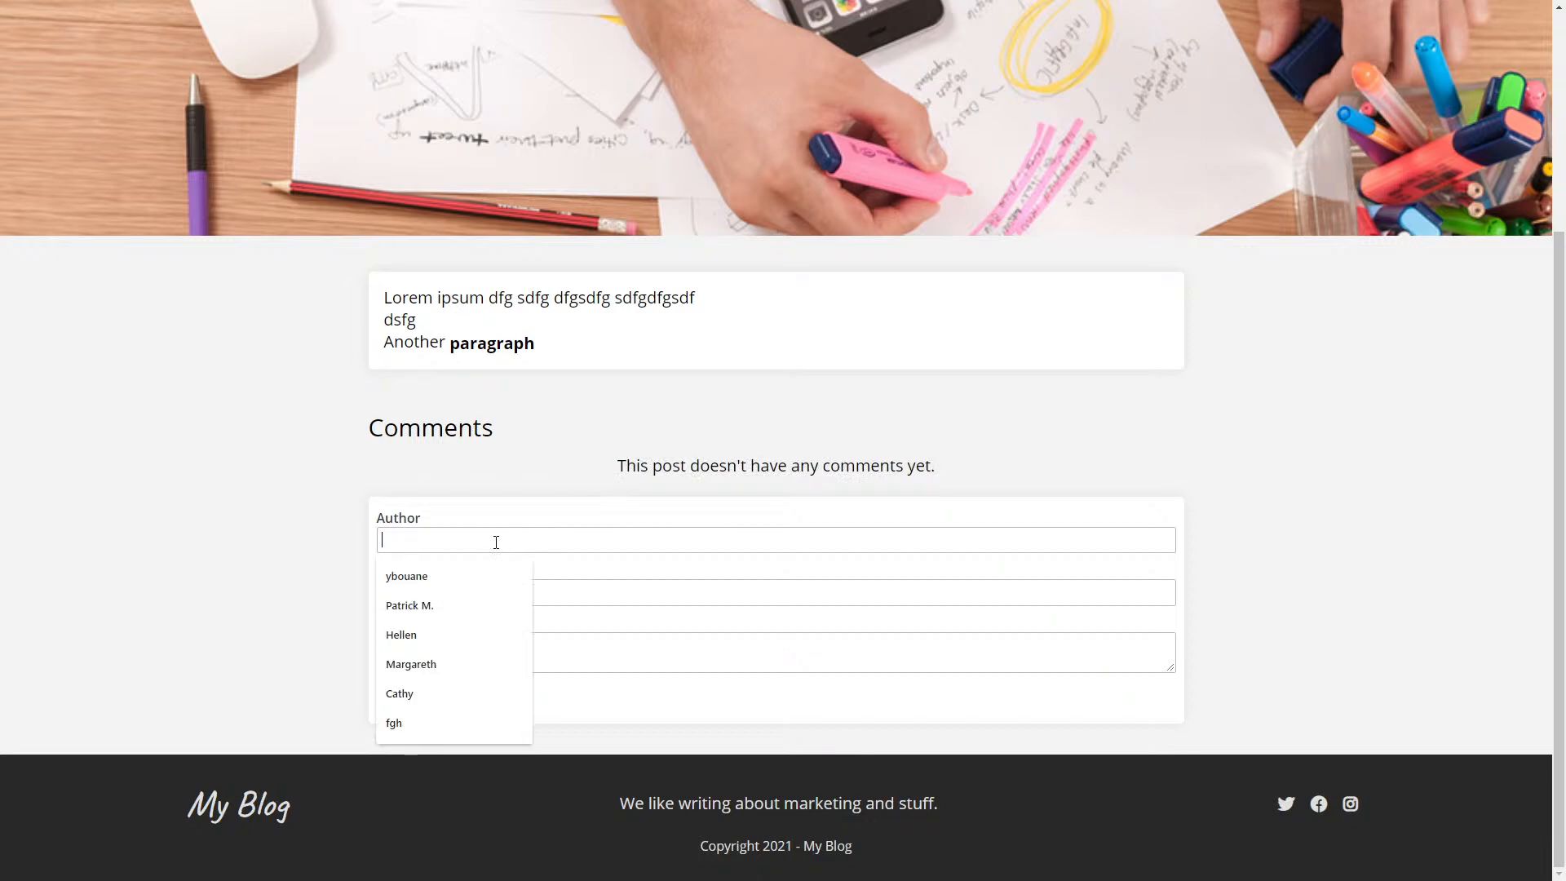
text(Patri)
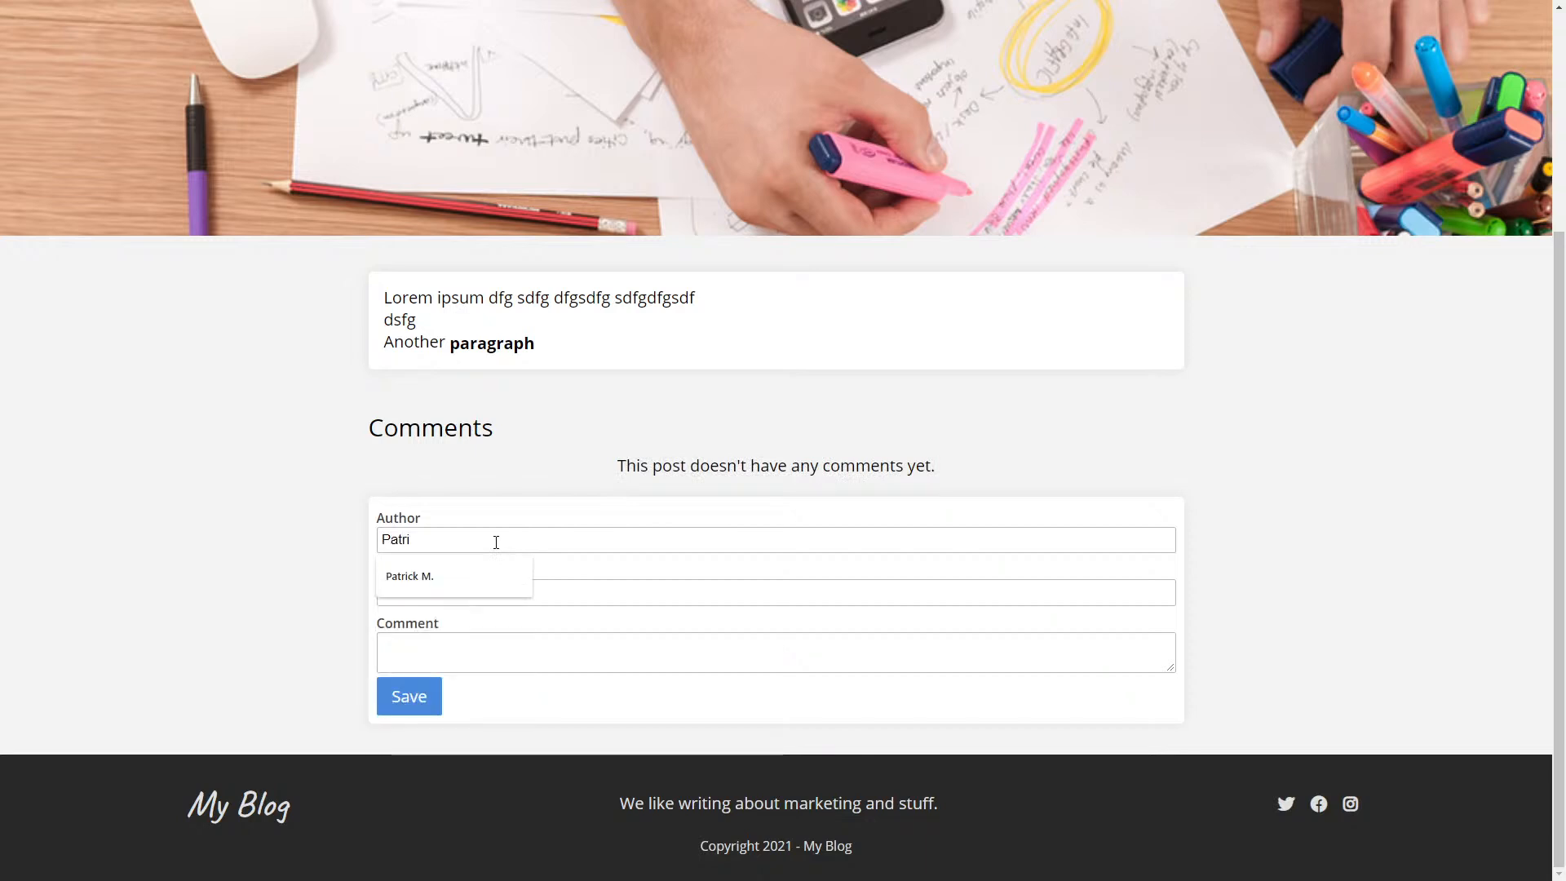
text(ck)
click(438, 592)
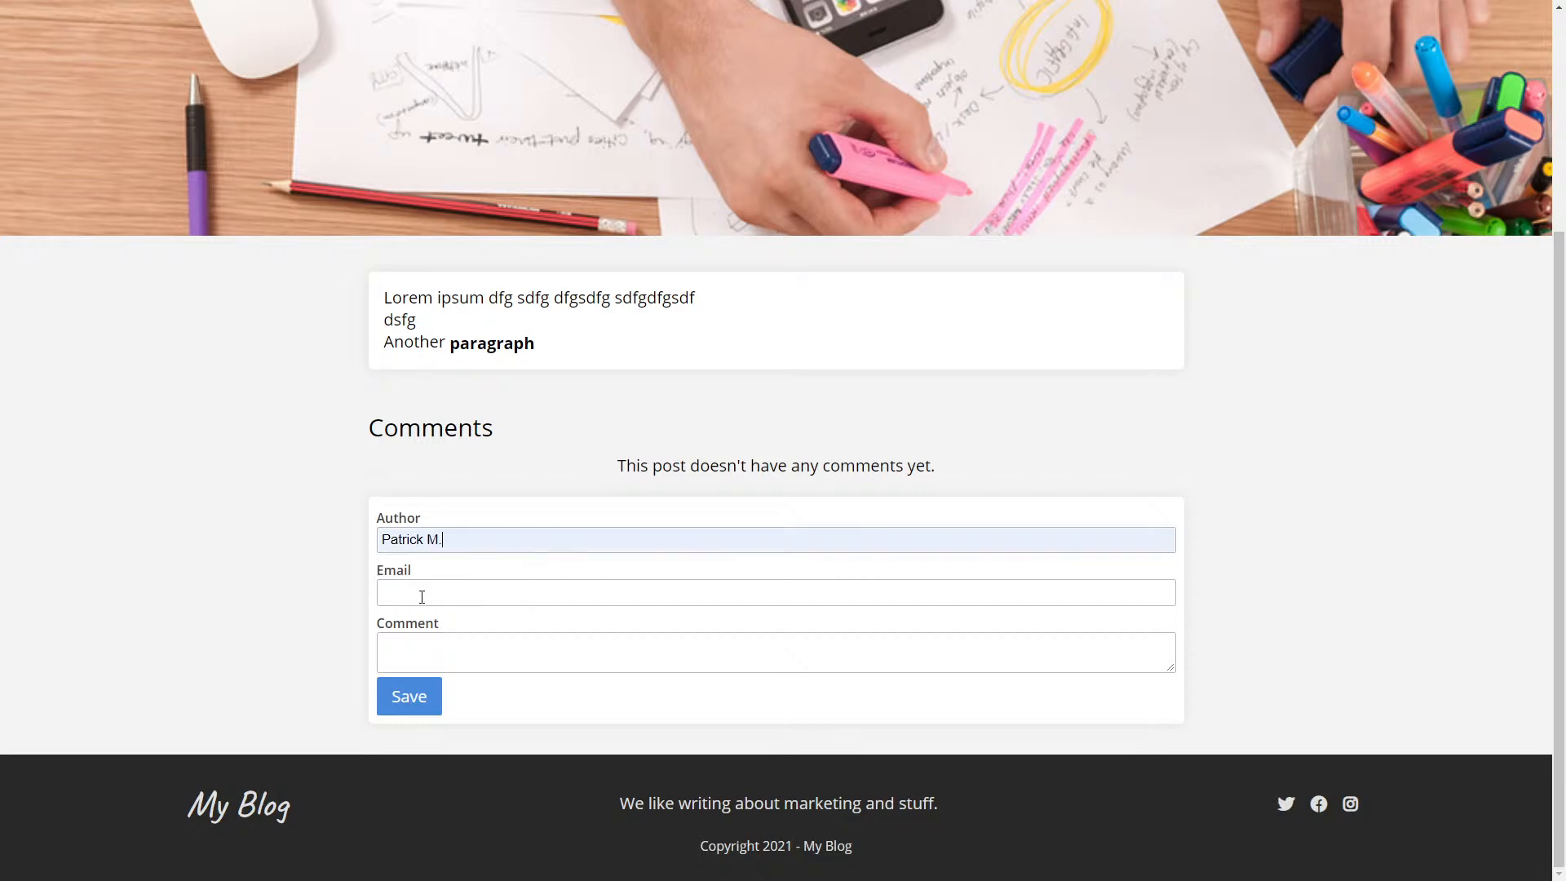
key(ctrl+v)
key(Tab)
text(Great Article!)
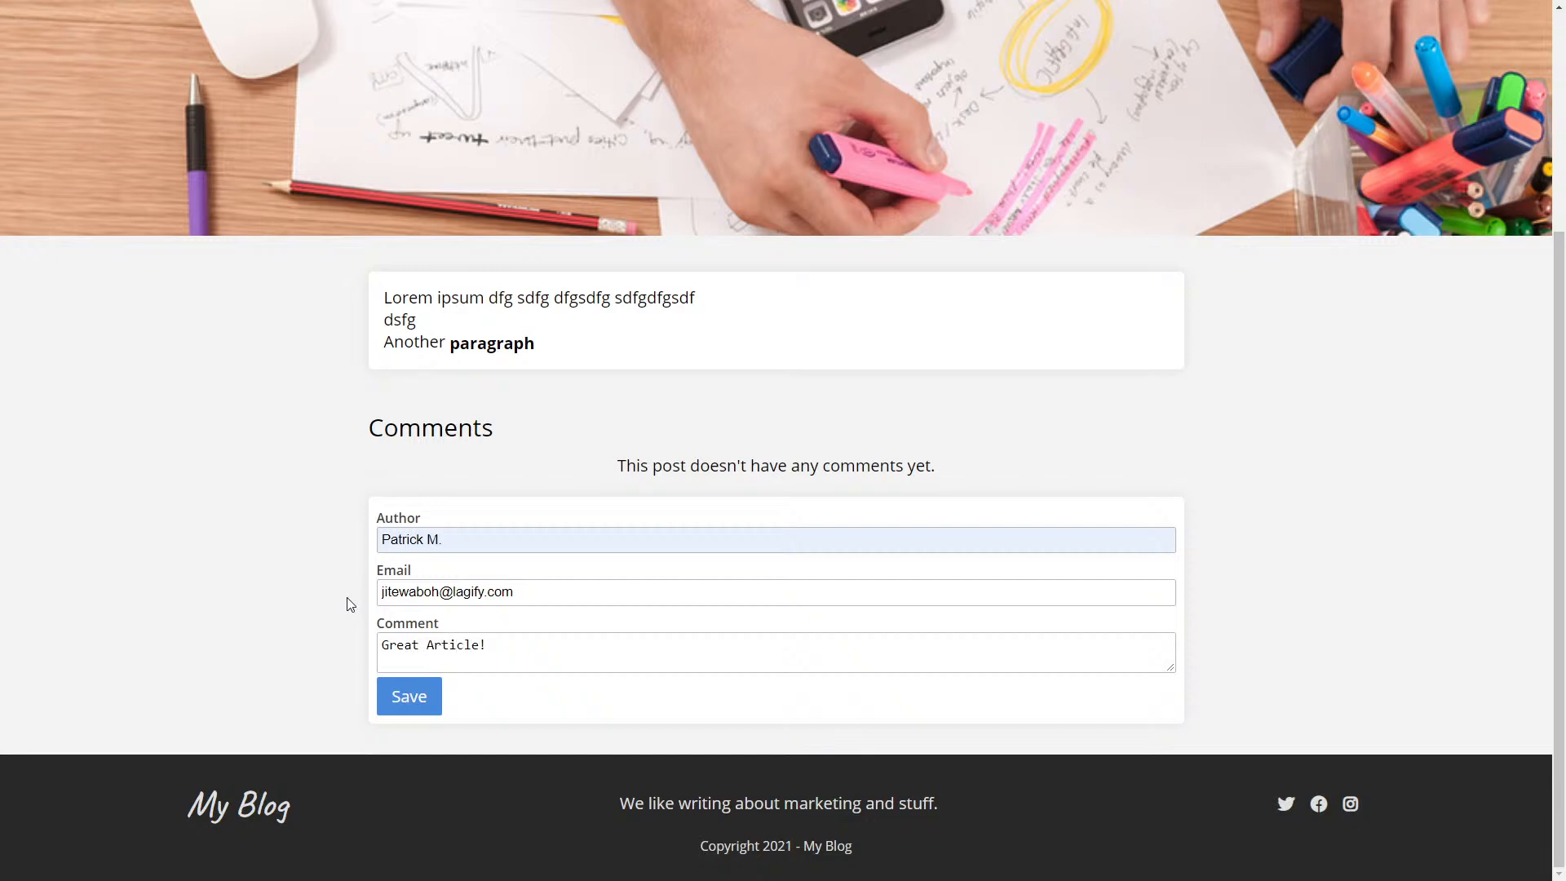
text(I like it!)
click(414, 702)
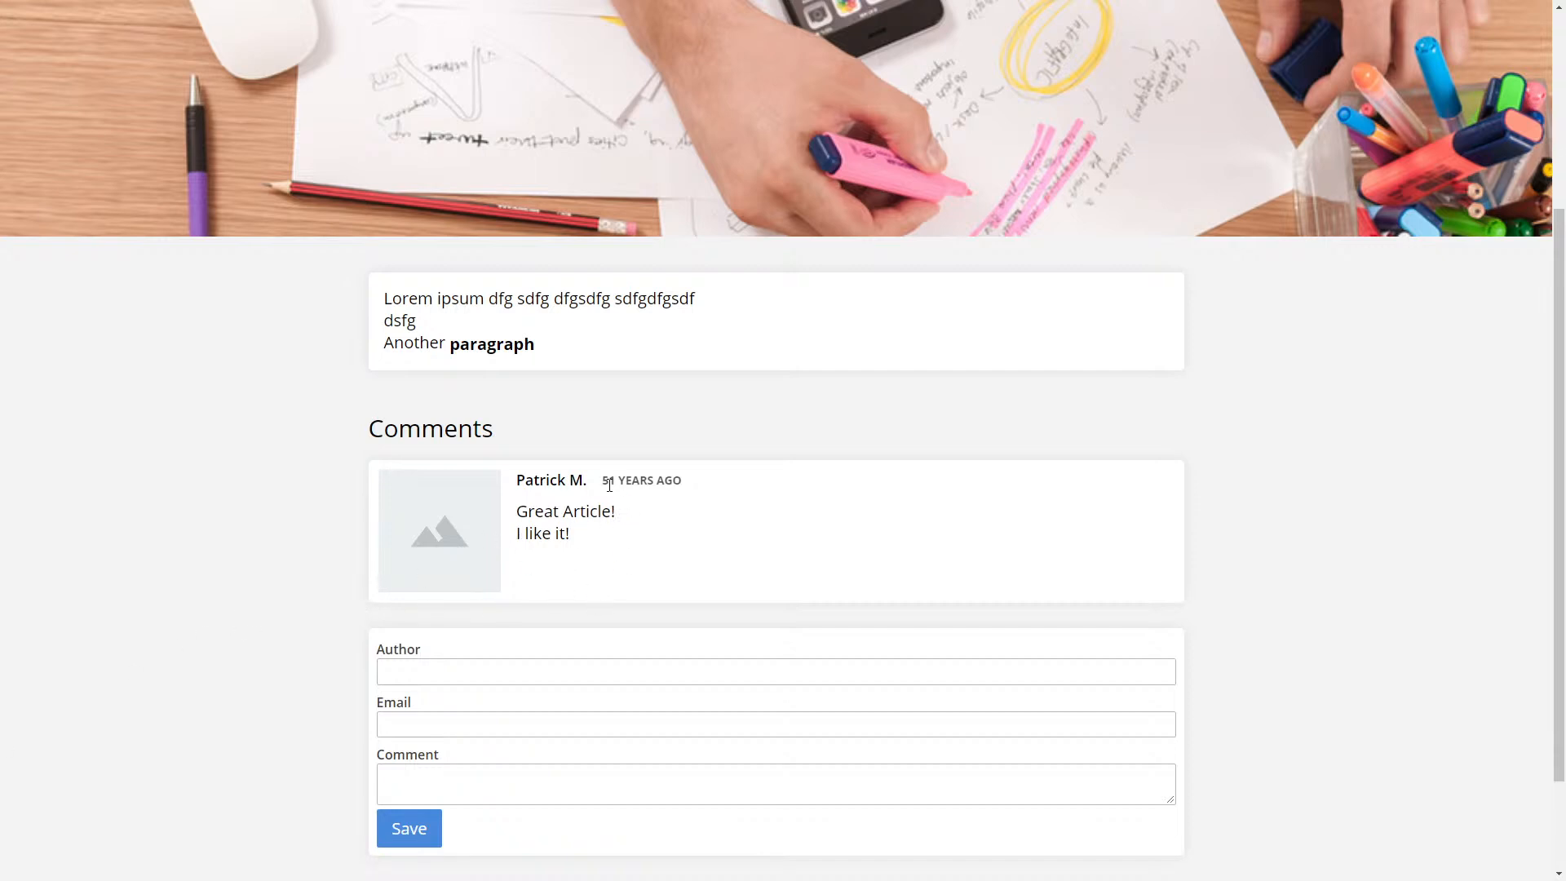
mouse_move(617, 481)
mouse_down()
mouse_move(516, 480)
mouse_move(692, 481)
mouse_move(605, 481)
mouse_up()
click(649, 570)
- Relink the comment date to {{ comment.date-created | relative_time }} and save
key(ctrl+Tab)
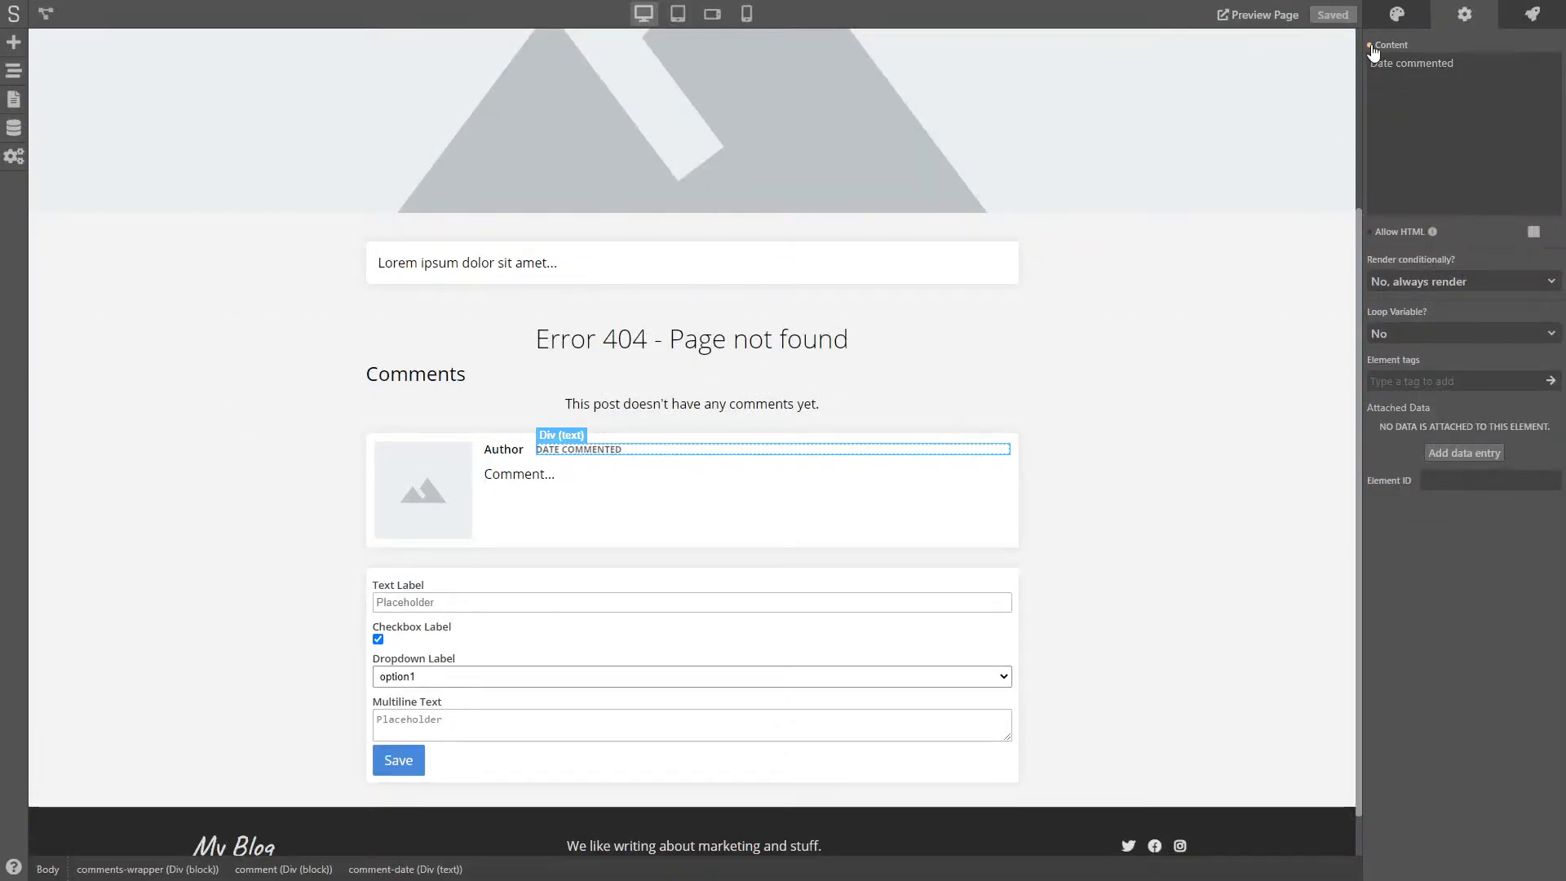
click(1392, 123)
click(1423, 88)
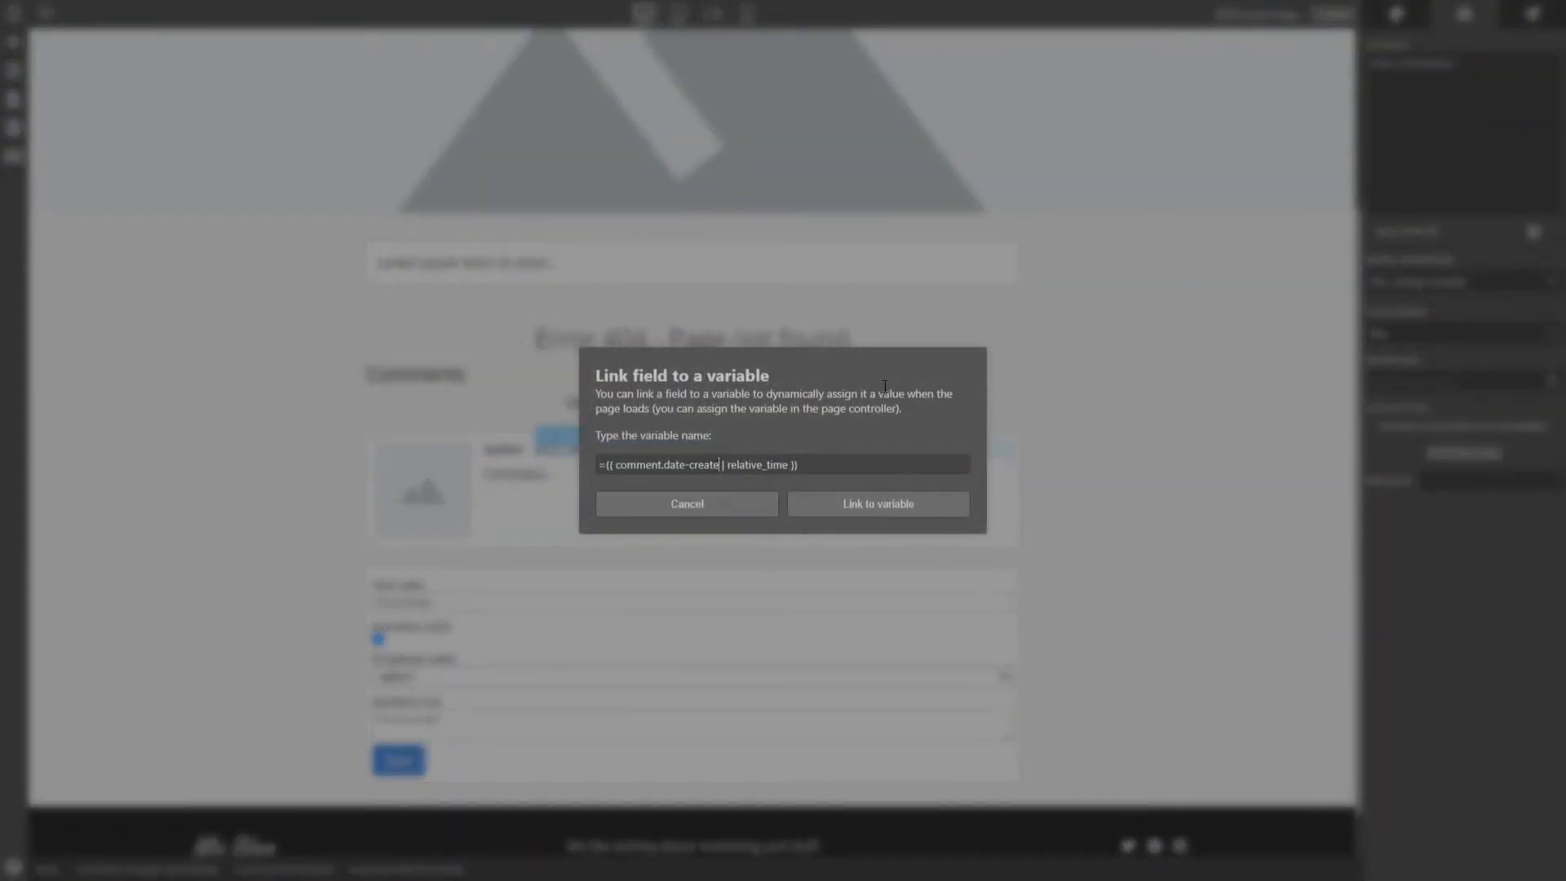
text(d)
click(902, 508)
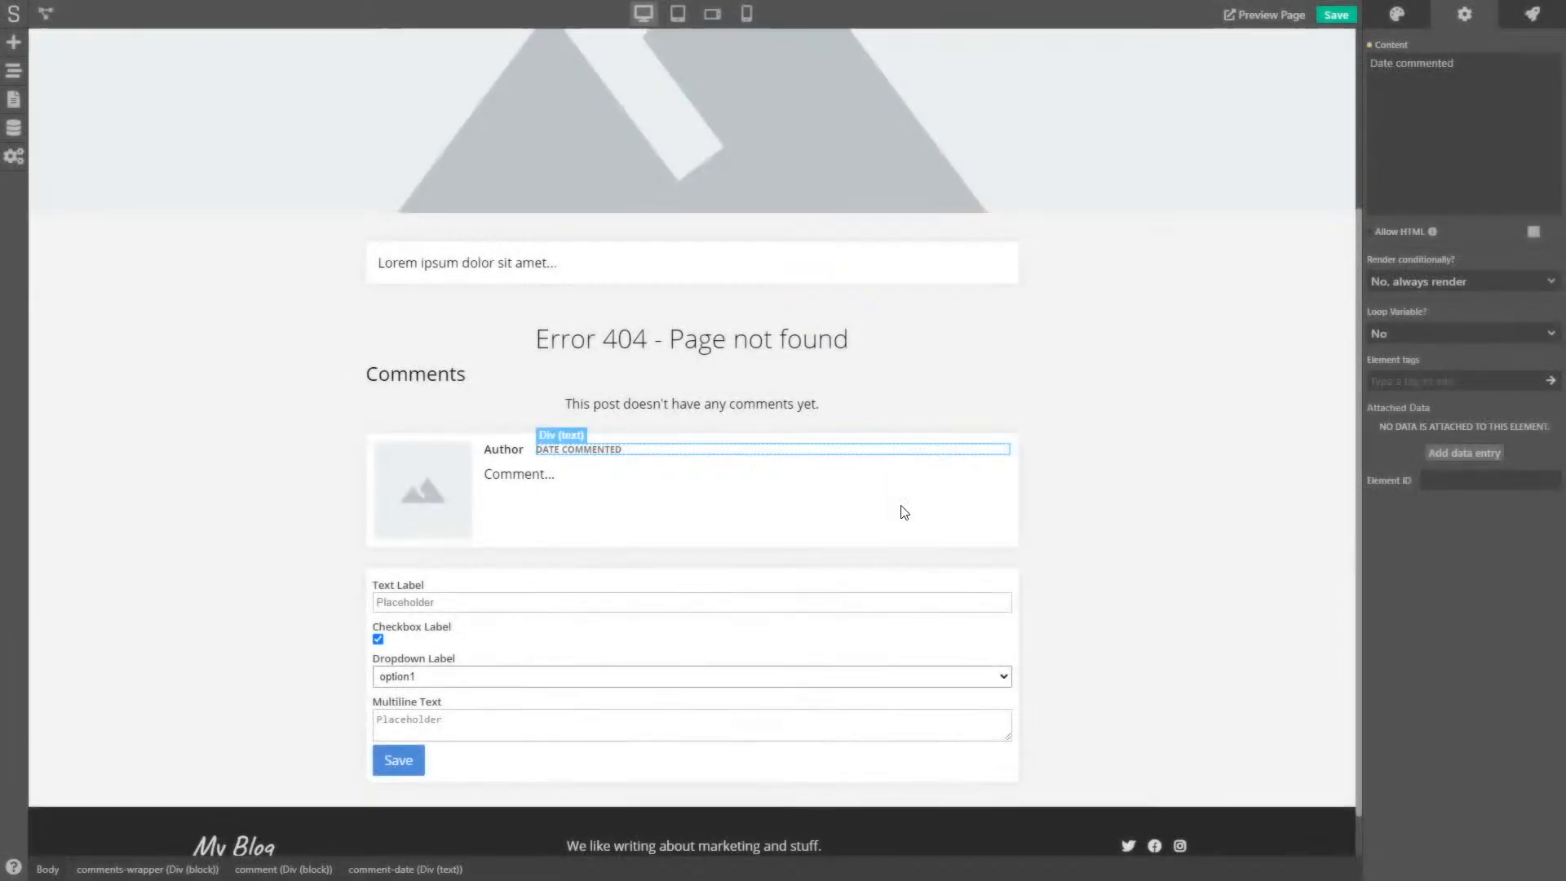
click(1335, 18)
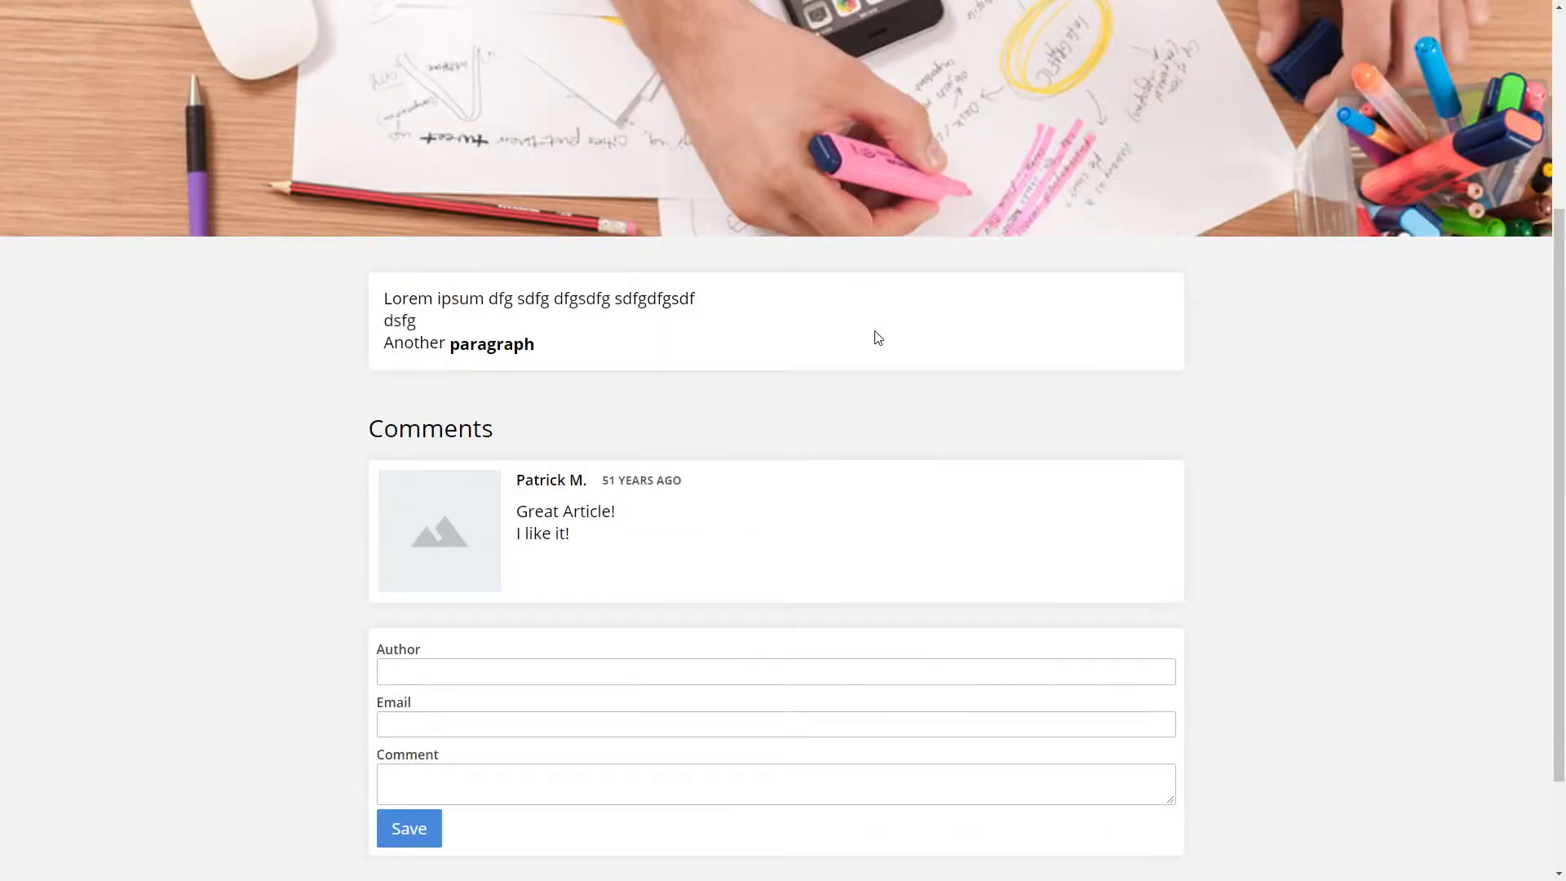
- Review the live comment now reading ABOUT A MINUTE AGO and select the form's text input
drag(517, 482, 593, 483)
click(711, 530)
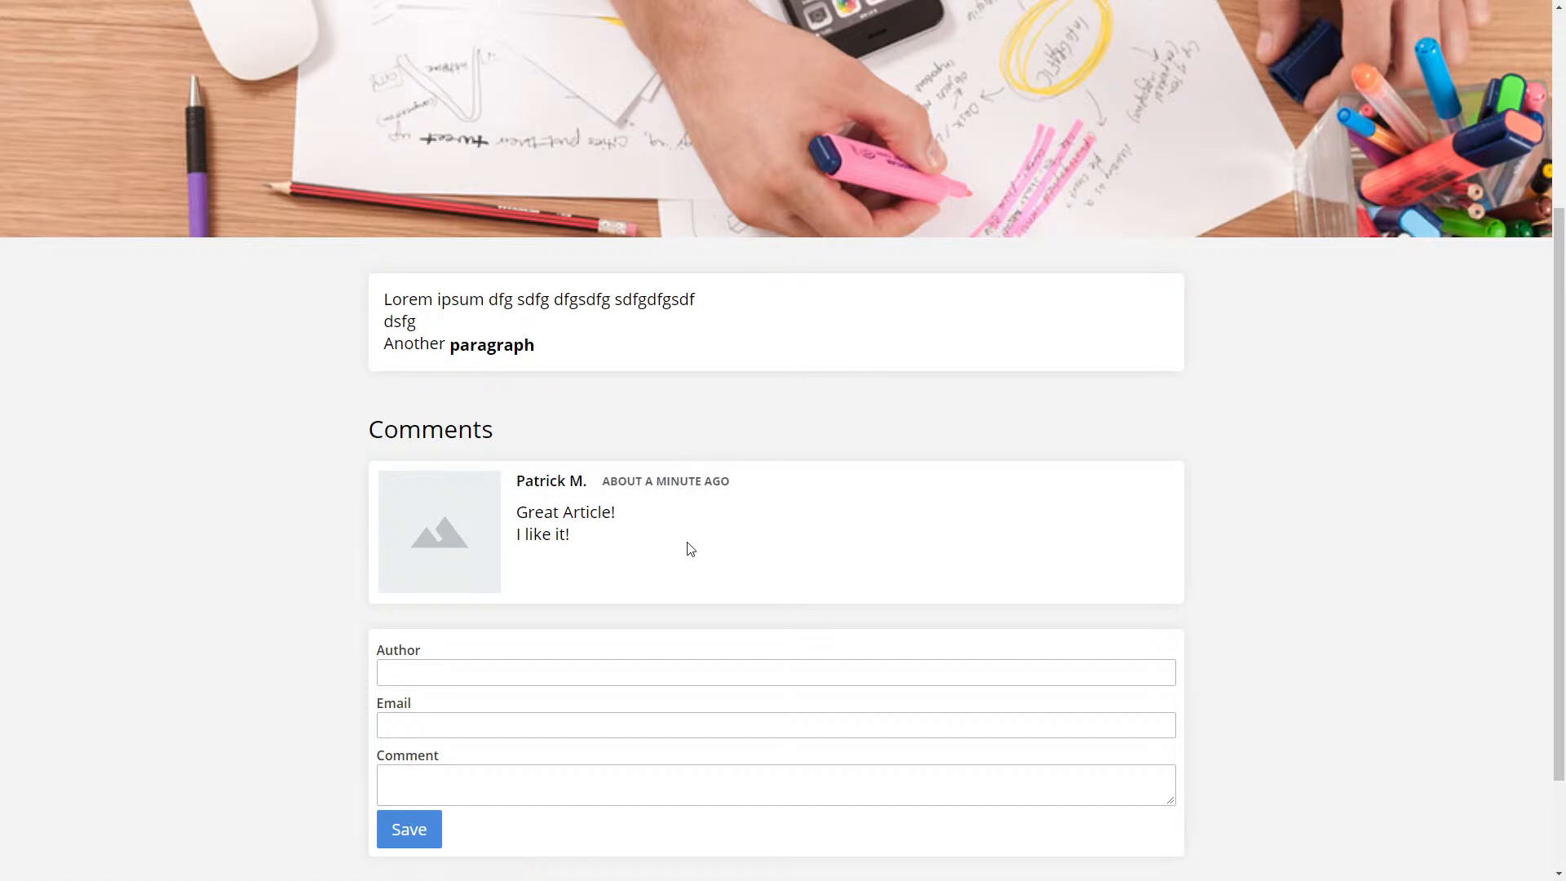
scroll(717, 534, down, 2)
scroll(771, 473, up, 1)
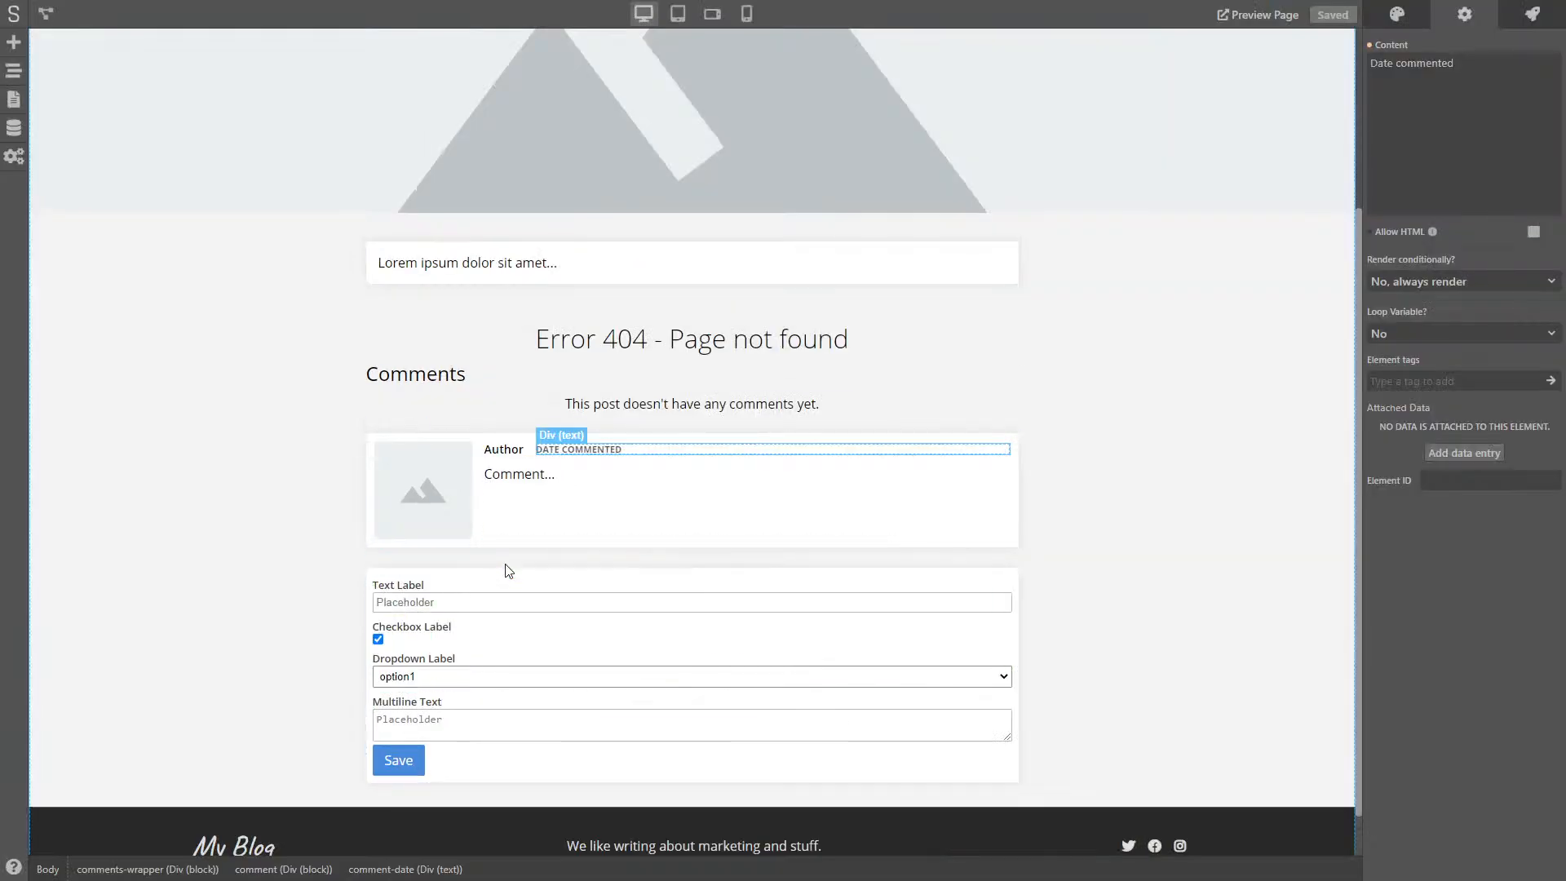
click(442, 603)
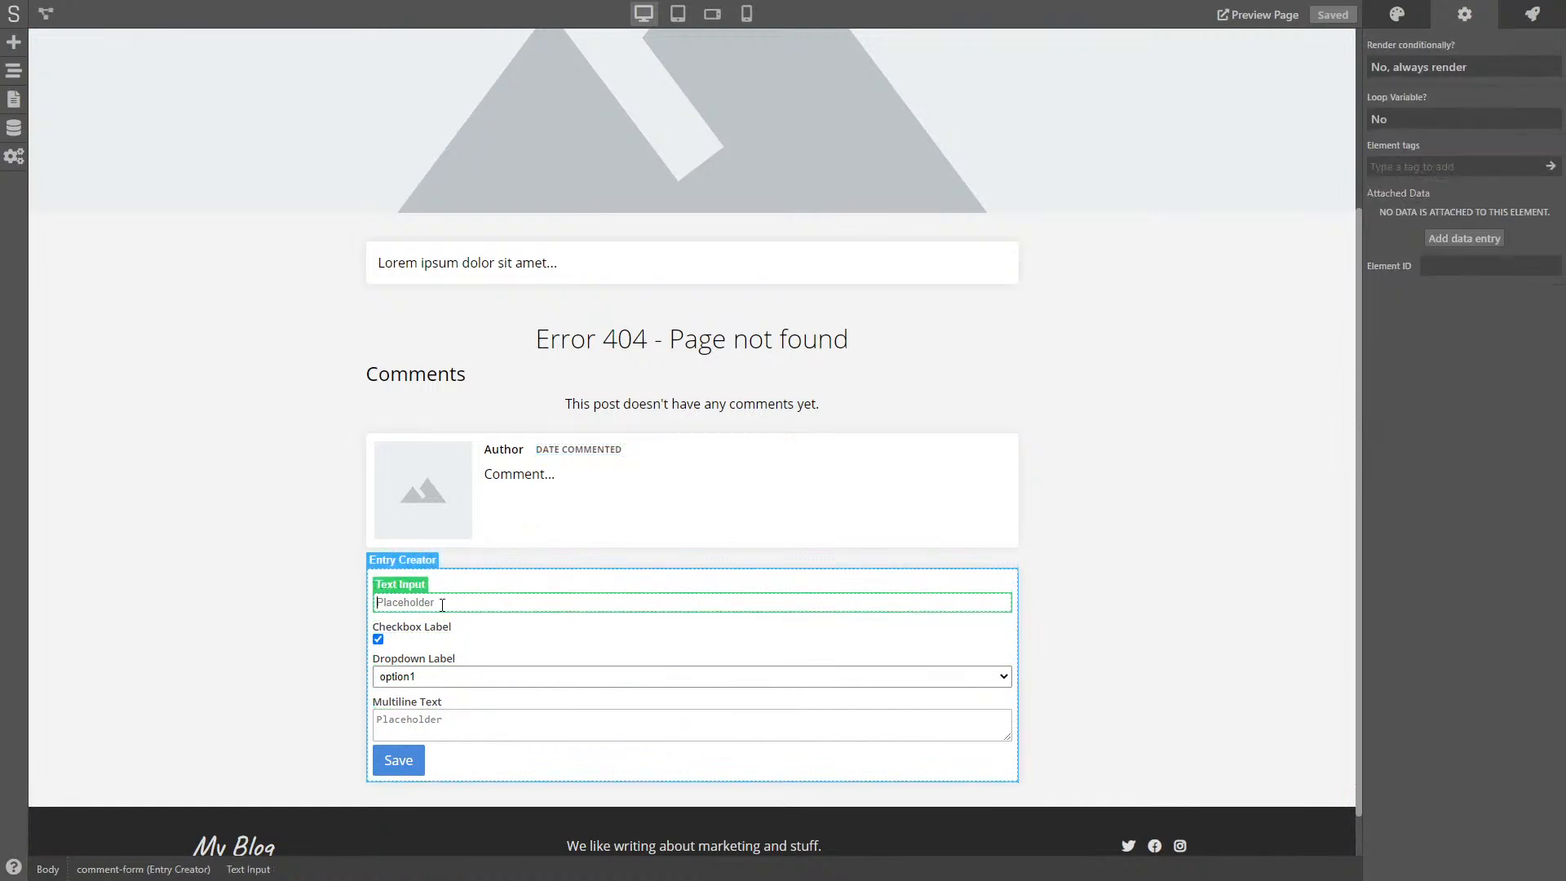
- Set the text fields' font to Open Sans with weight 500
click(1395, 16)
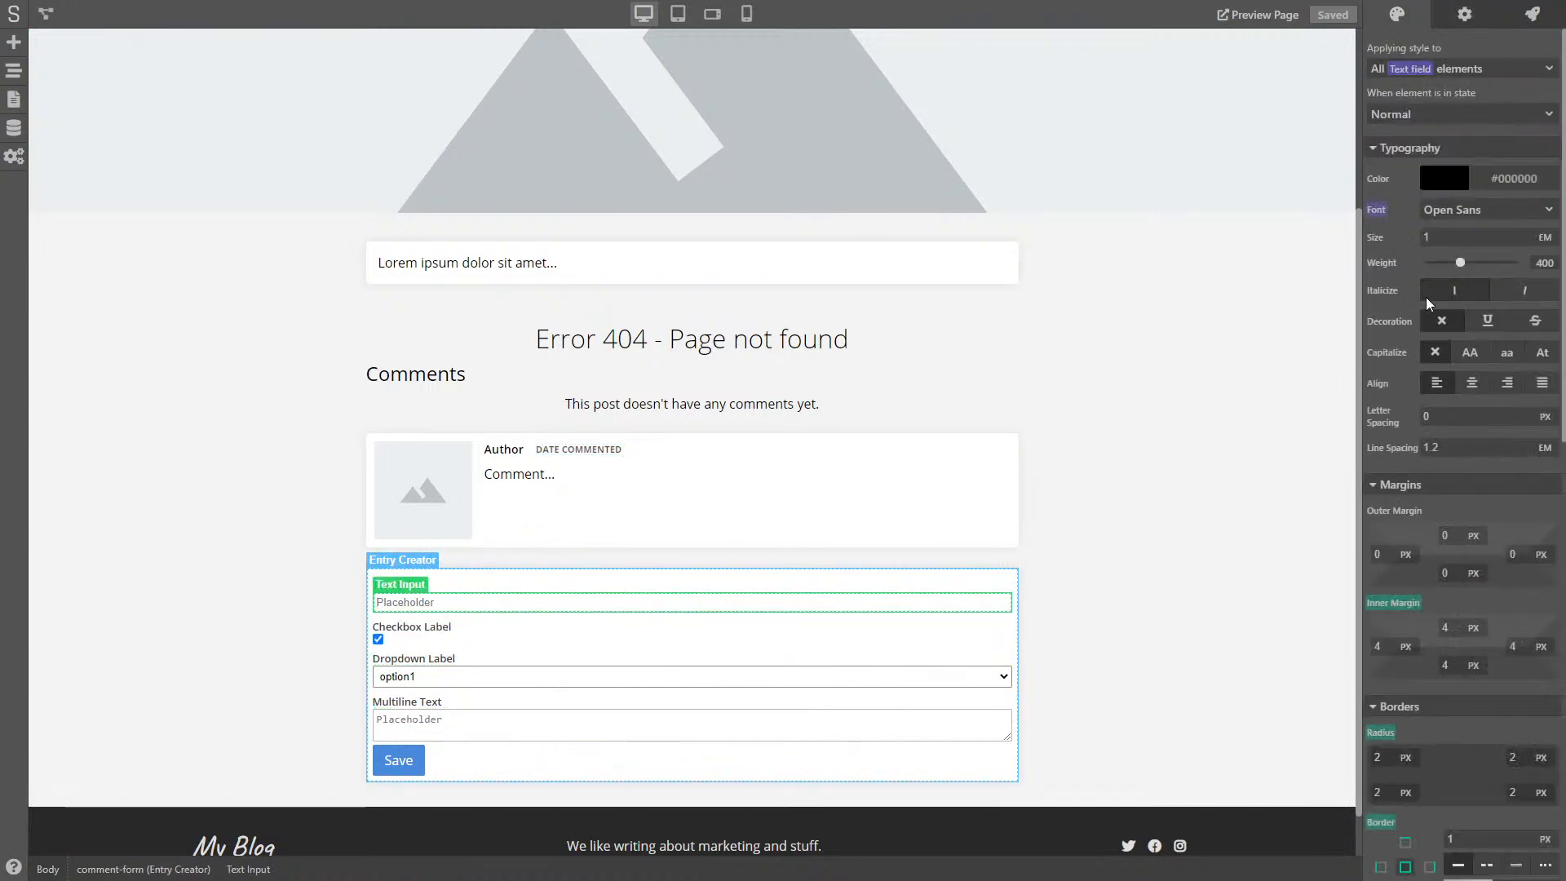
scroll(1398, 314, down, 5)
scroll(1397, 313, up, 5)
click(1468, 209)
click(1468, 291)
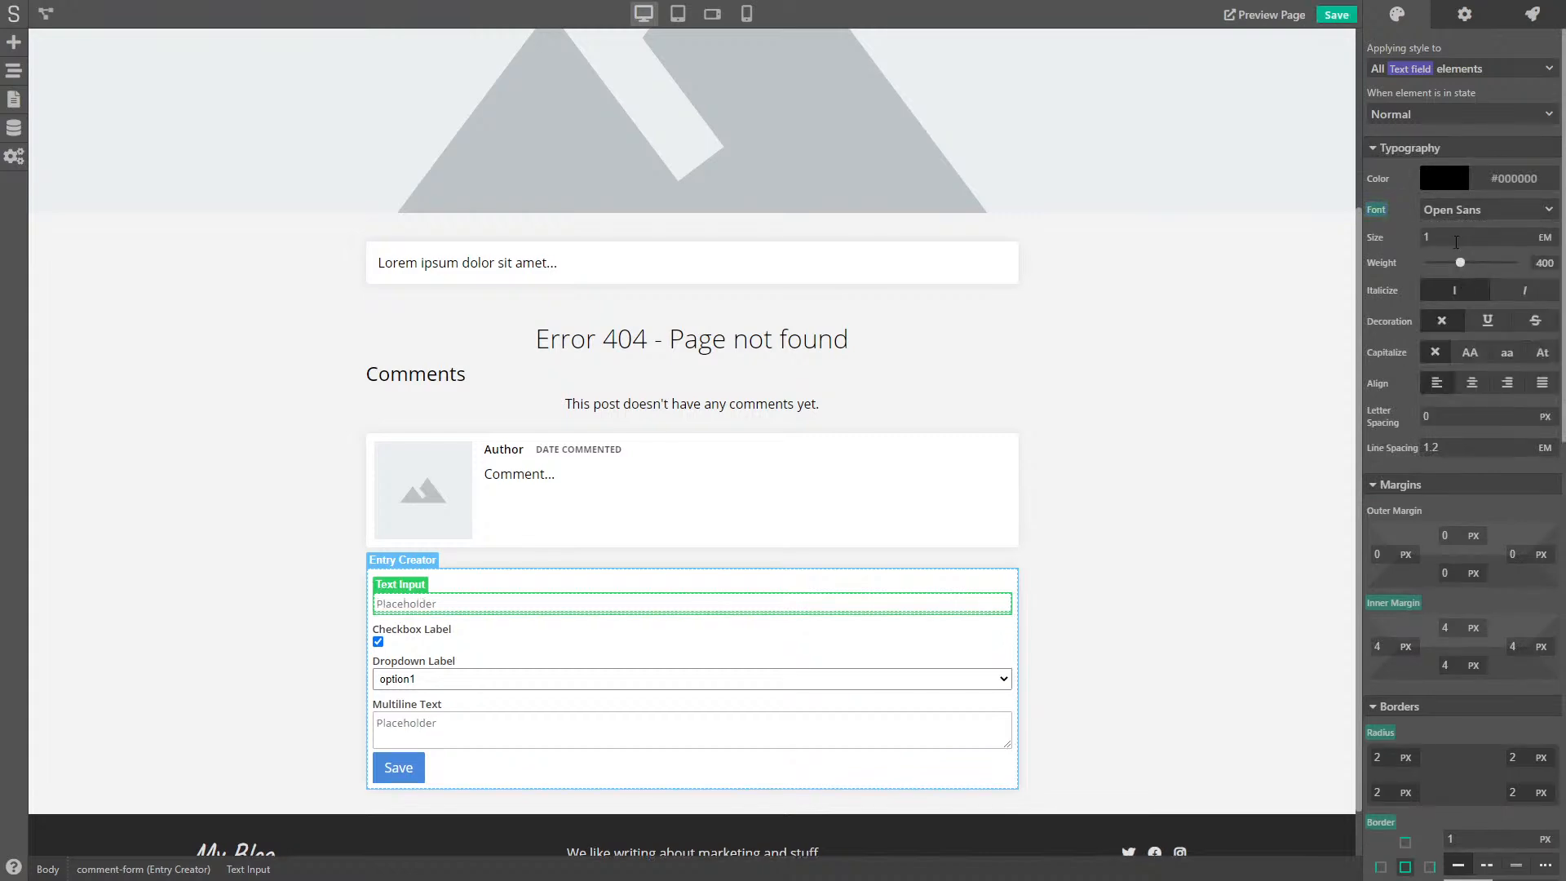
double_click(1441, 238)
click(1457, 215)
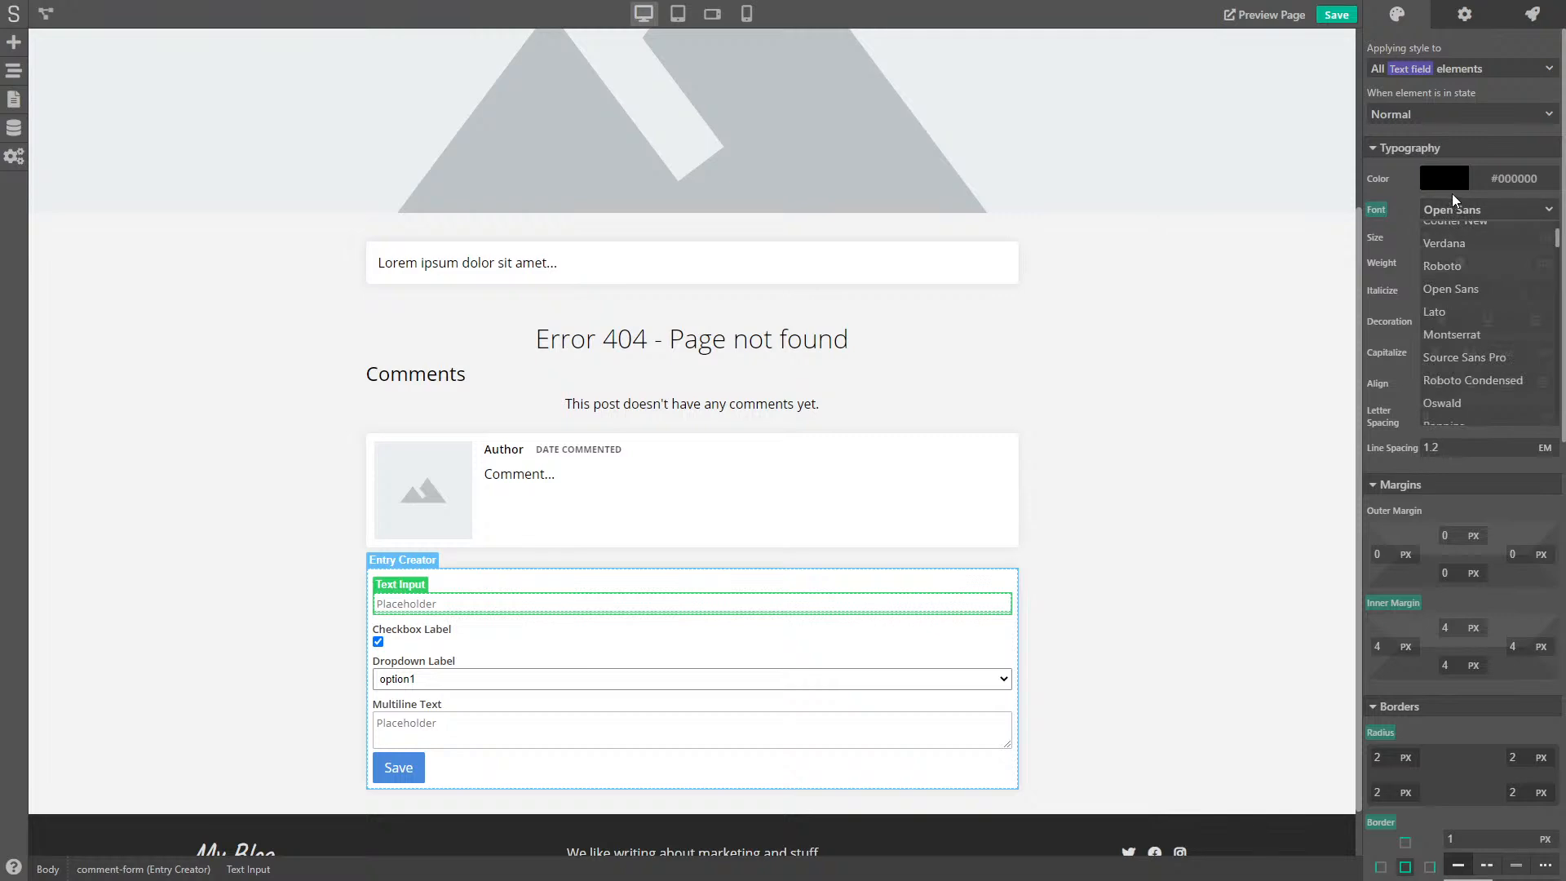
click(1452, 193)
drag(1464, 263, 1472, 265)
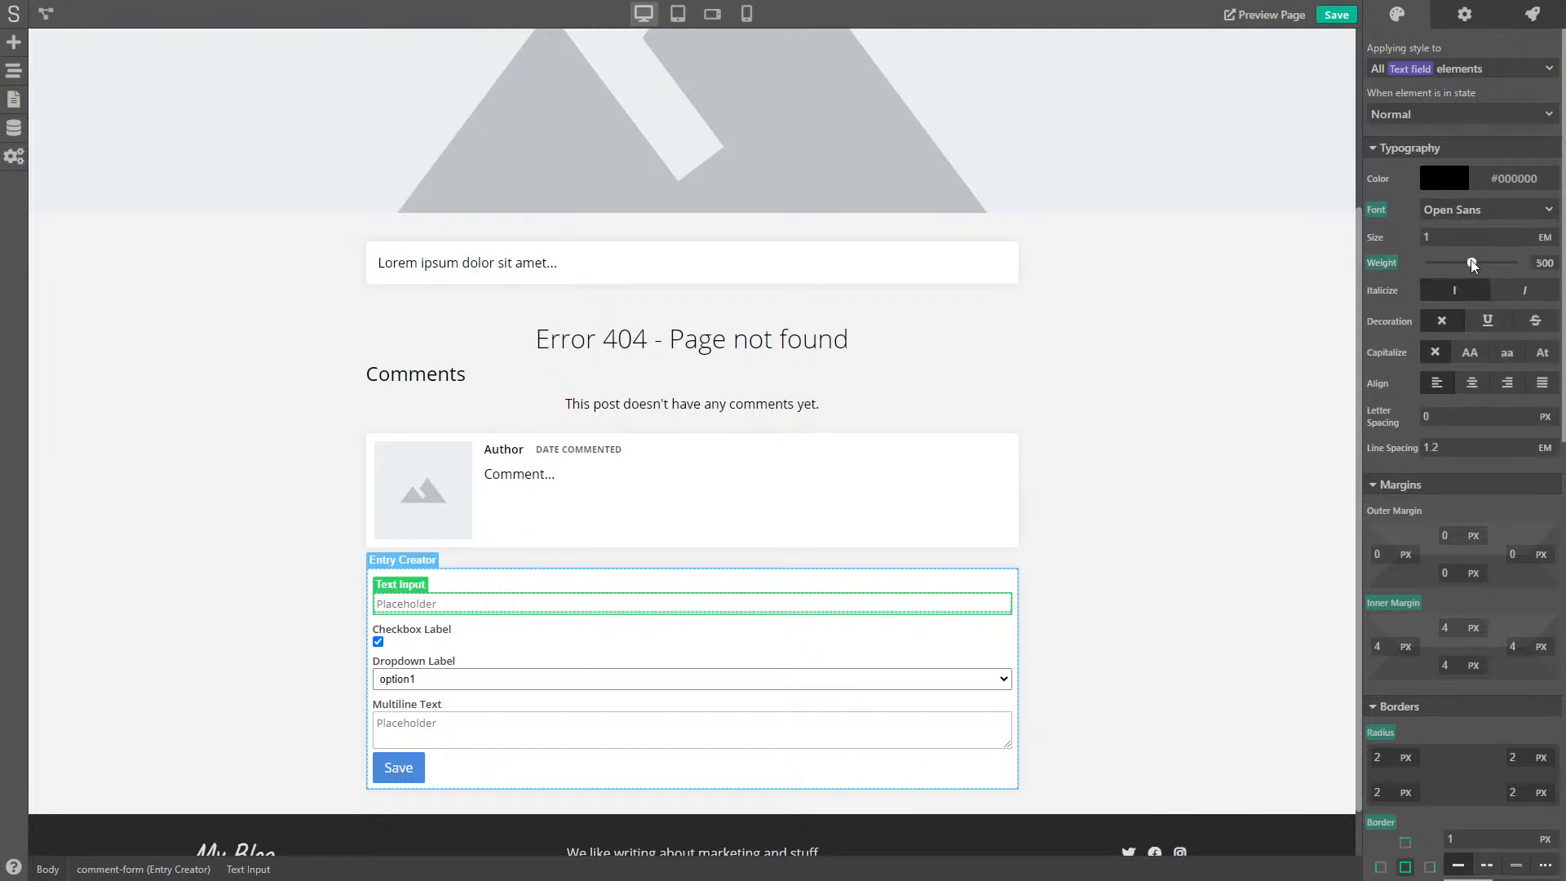
- Give the text fields a black background at 8% opacity
scroll(1421, 426, down, 5)
scroll(1421, 426, down, 6)
scroll(1421, 426, up, 4)
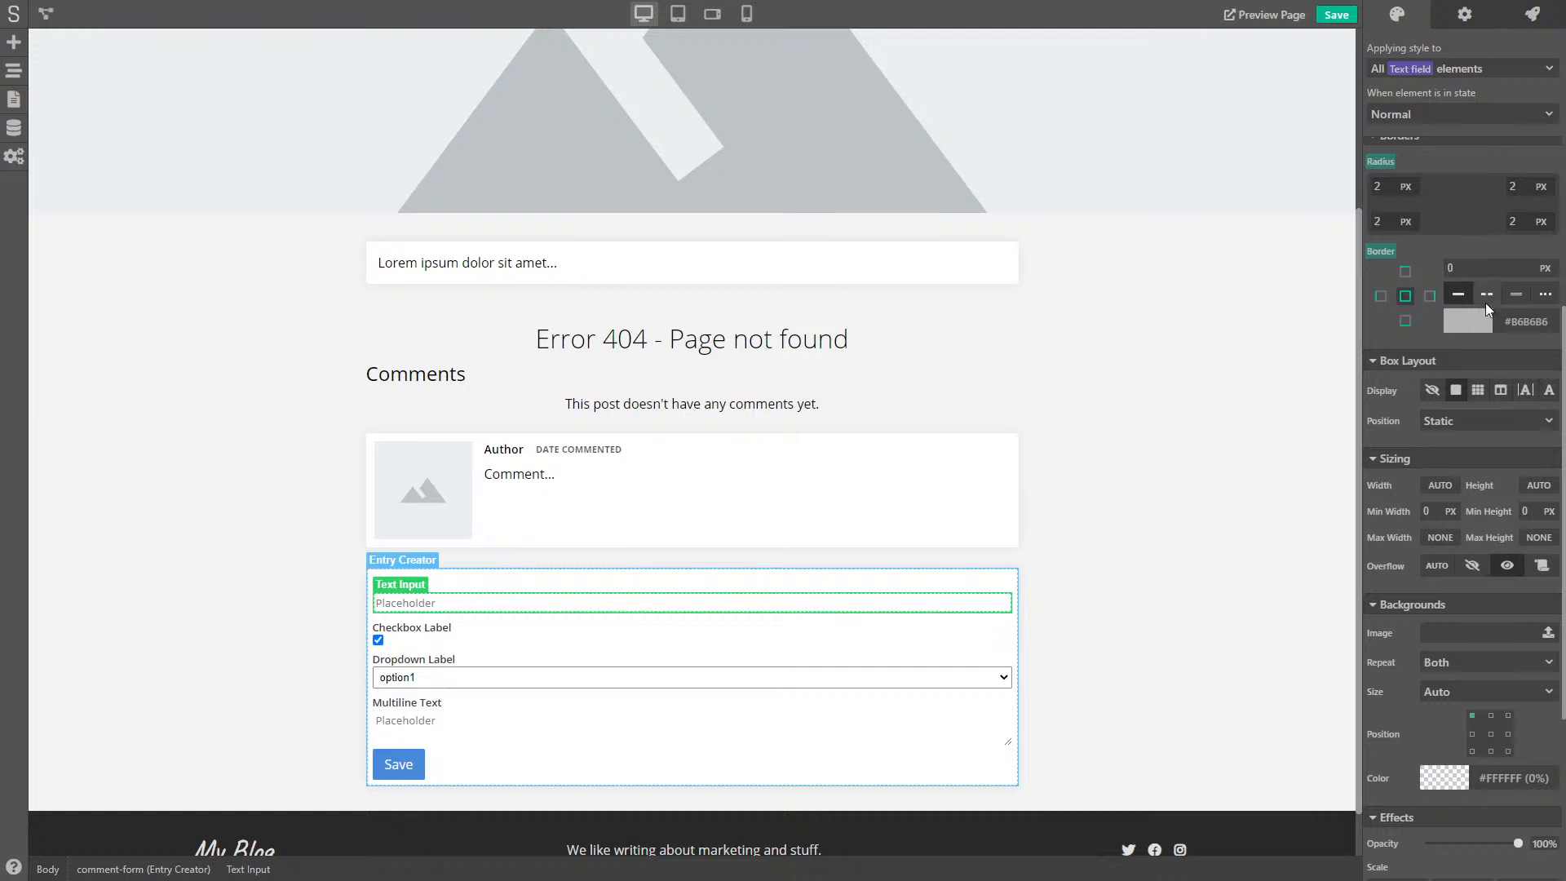
scroll(1472, 467, down, 3)
scroll(1472, 466, down, 1)
click(1444, 446)
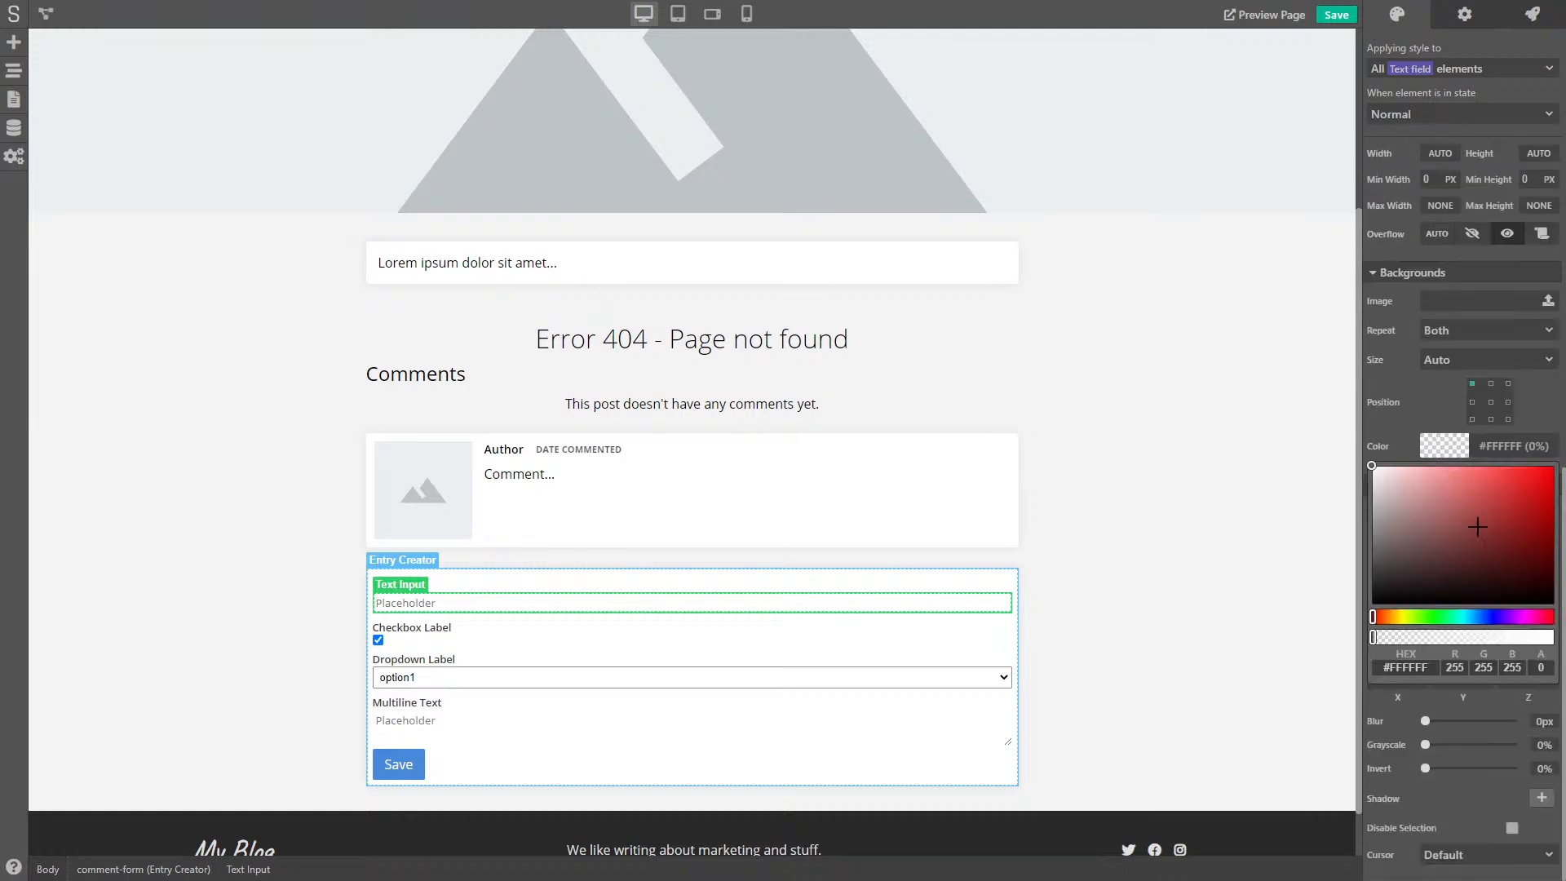
click(1392, 596)
drag(1385, 599, 1371, 613)
drag(1485, 635, 1385, 638)
click(1417, 384)
- Set text field size to 1.05 em and inner padding to 5 px top/bottom, 8 px left/right
scroll(1422, 389, up, 5)
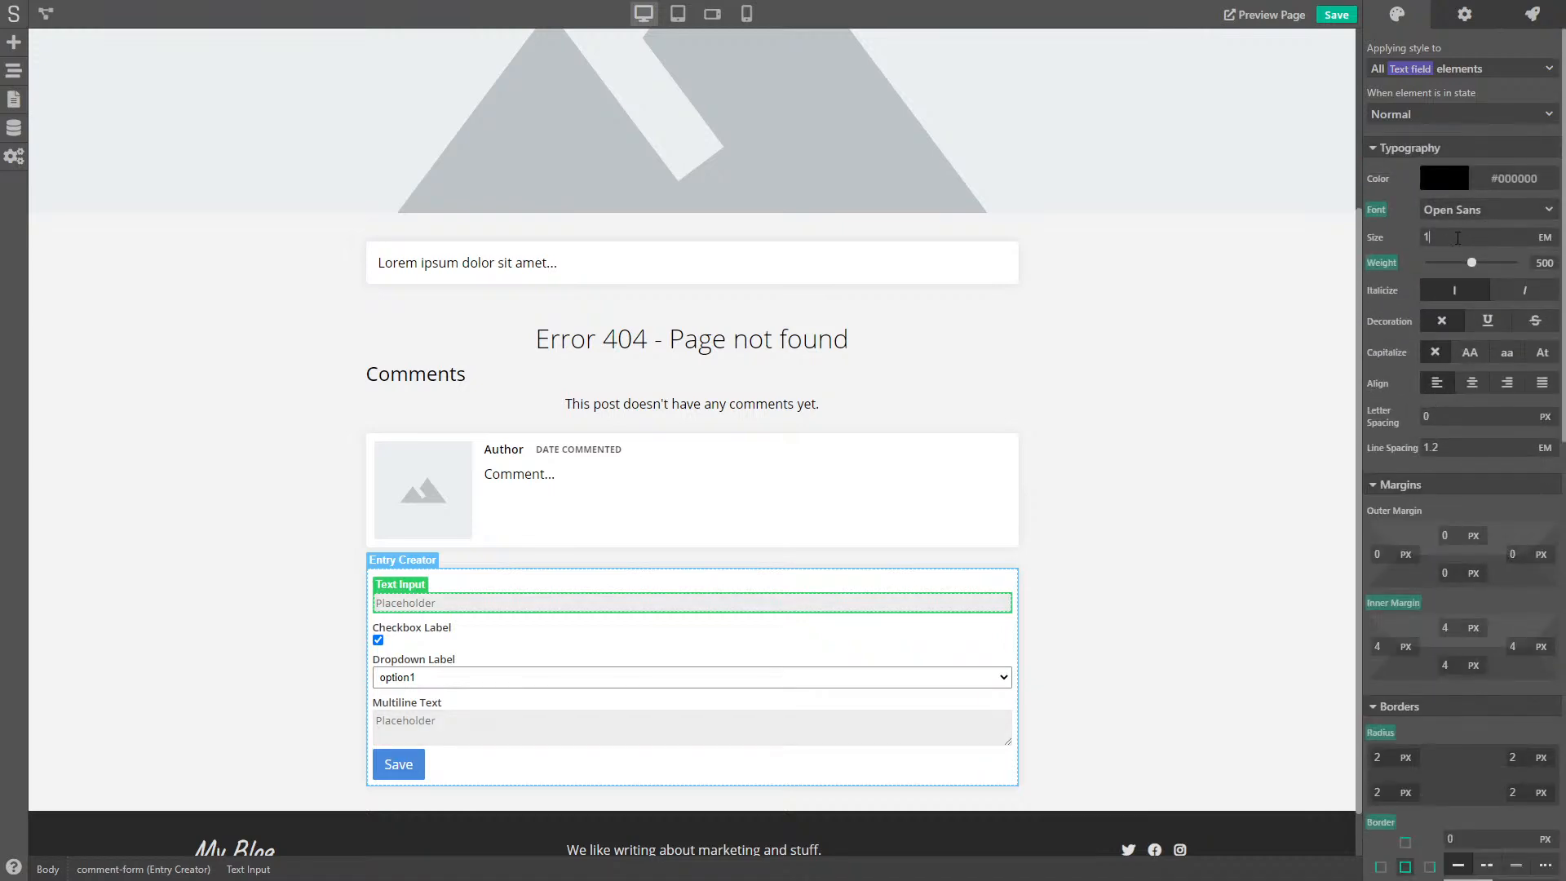
key(Return)
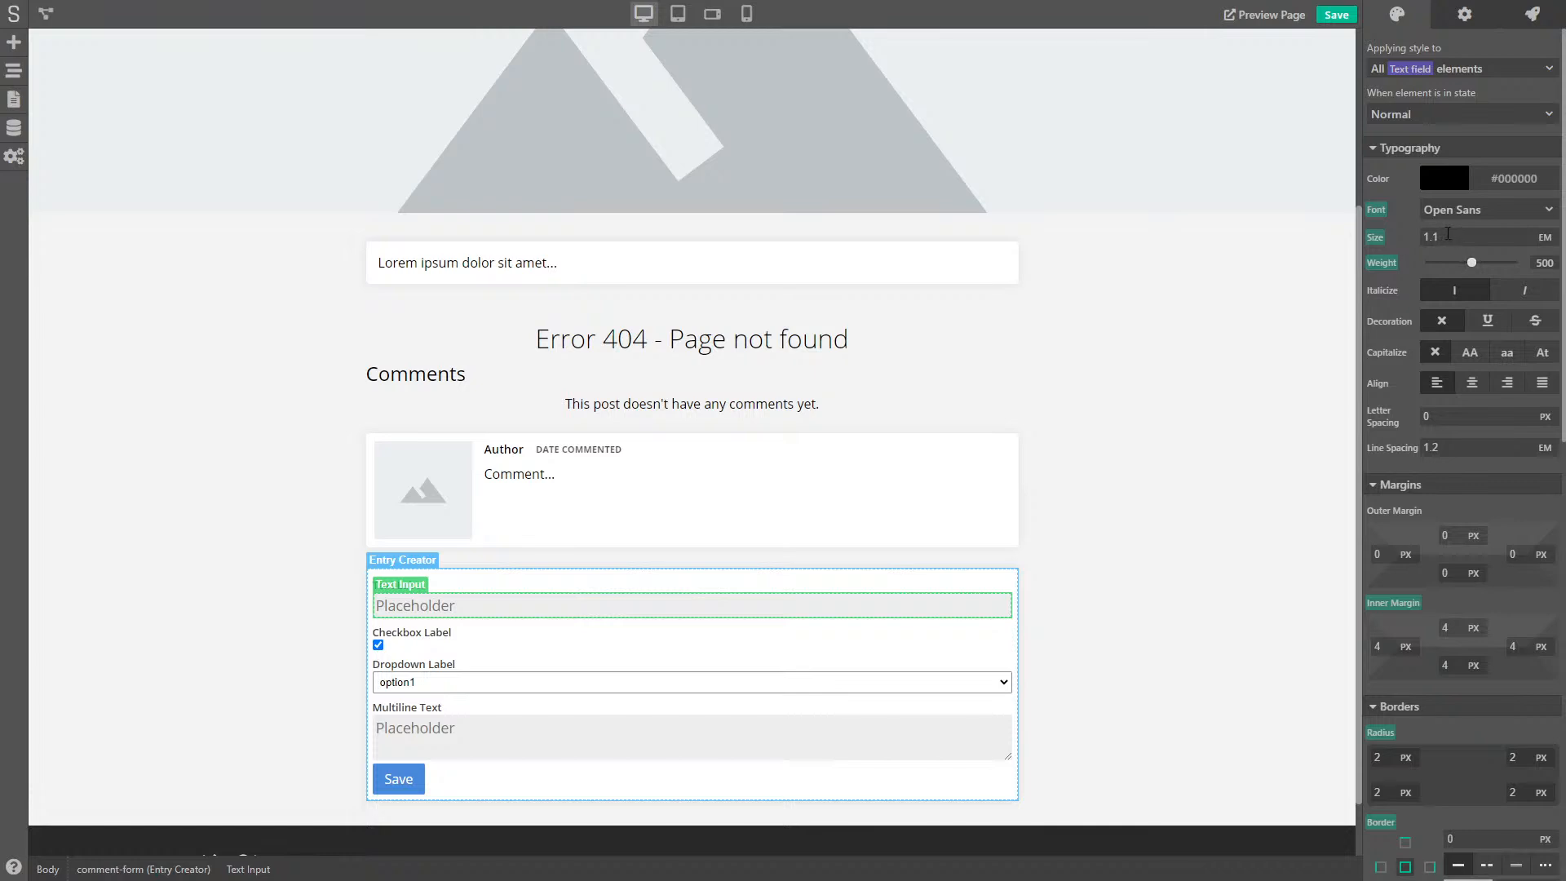
text(05)
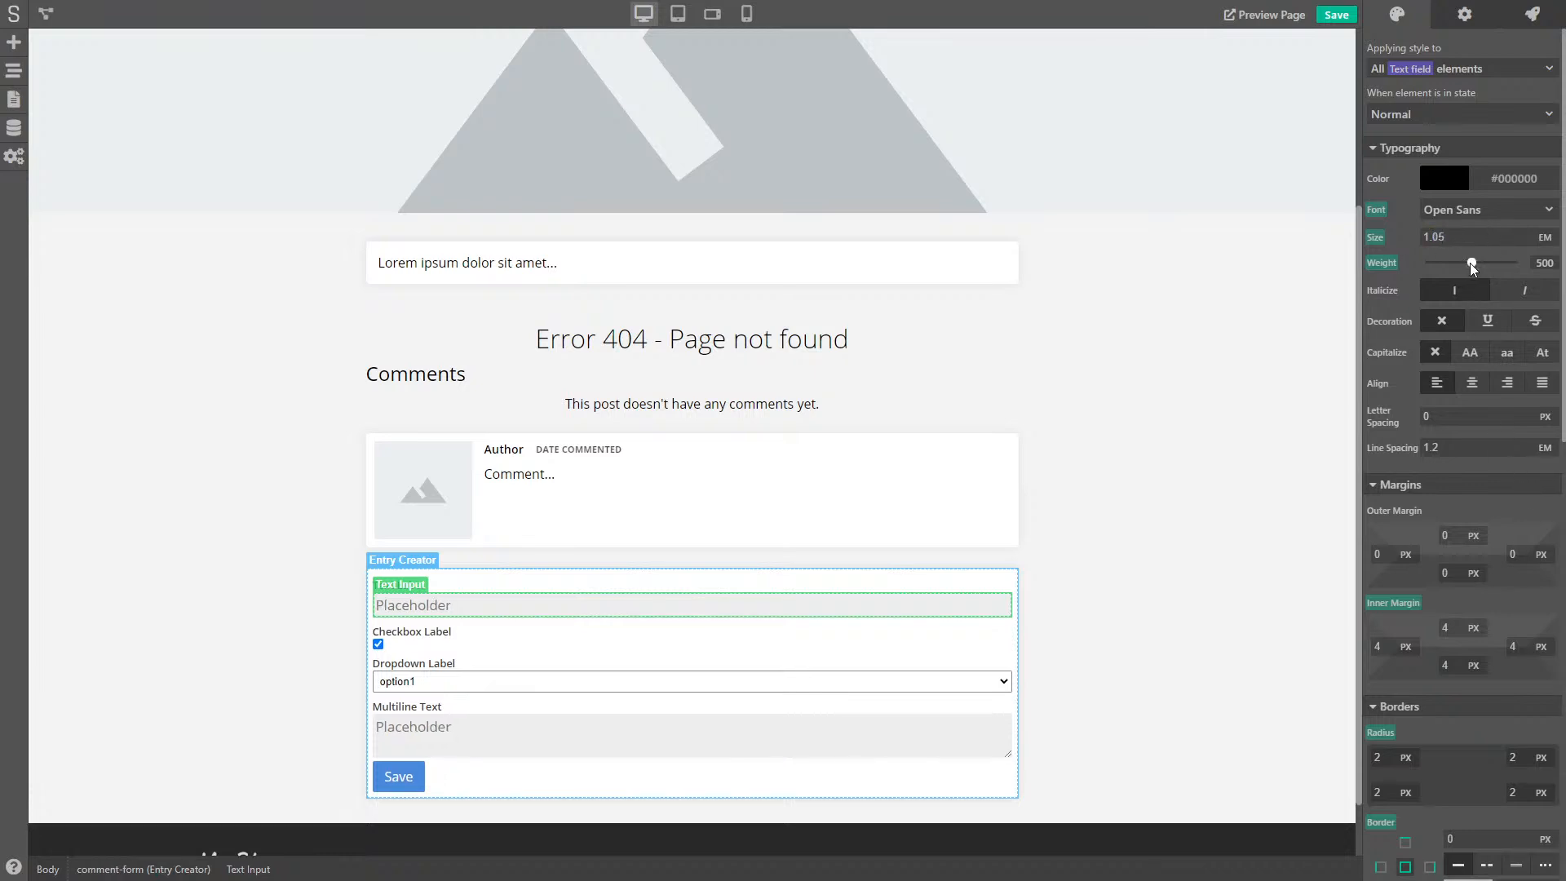
scroll(1473, 443, down, 4)
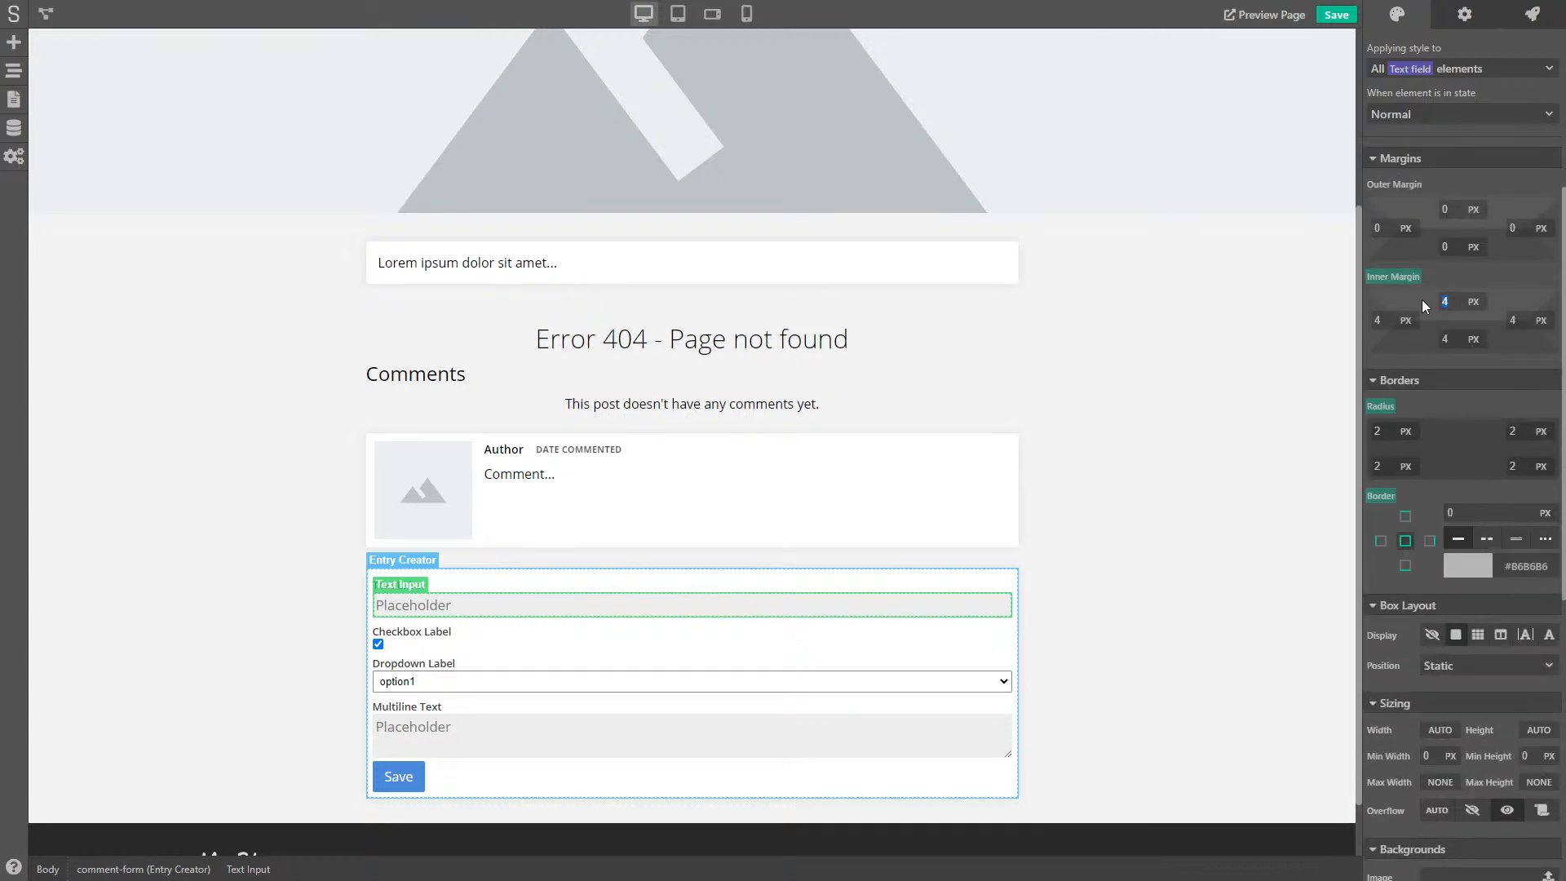
text(5)
key(Tab)
text(8)
key(Tab)
text(85)
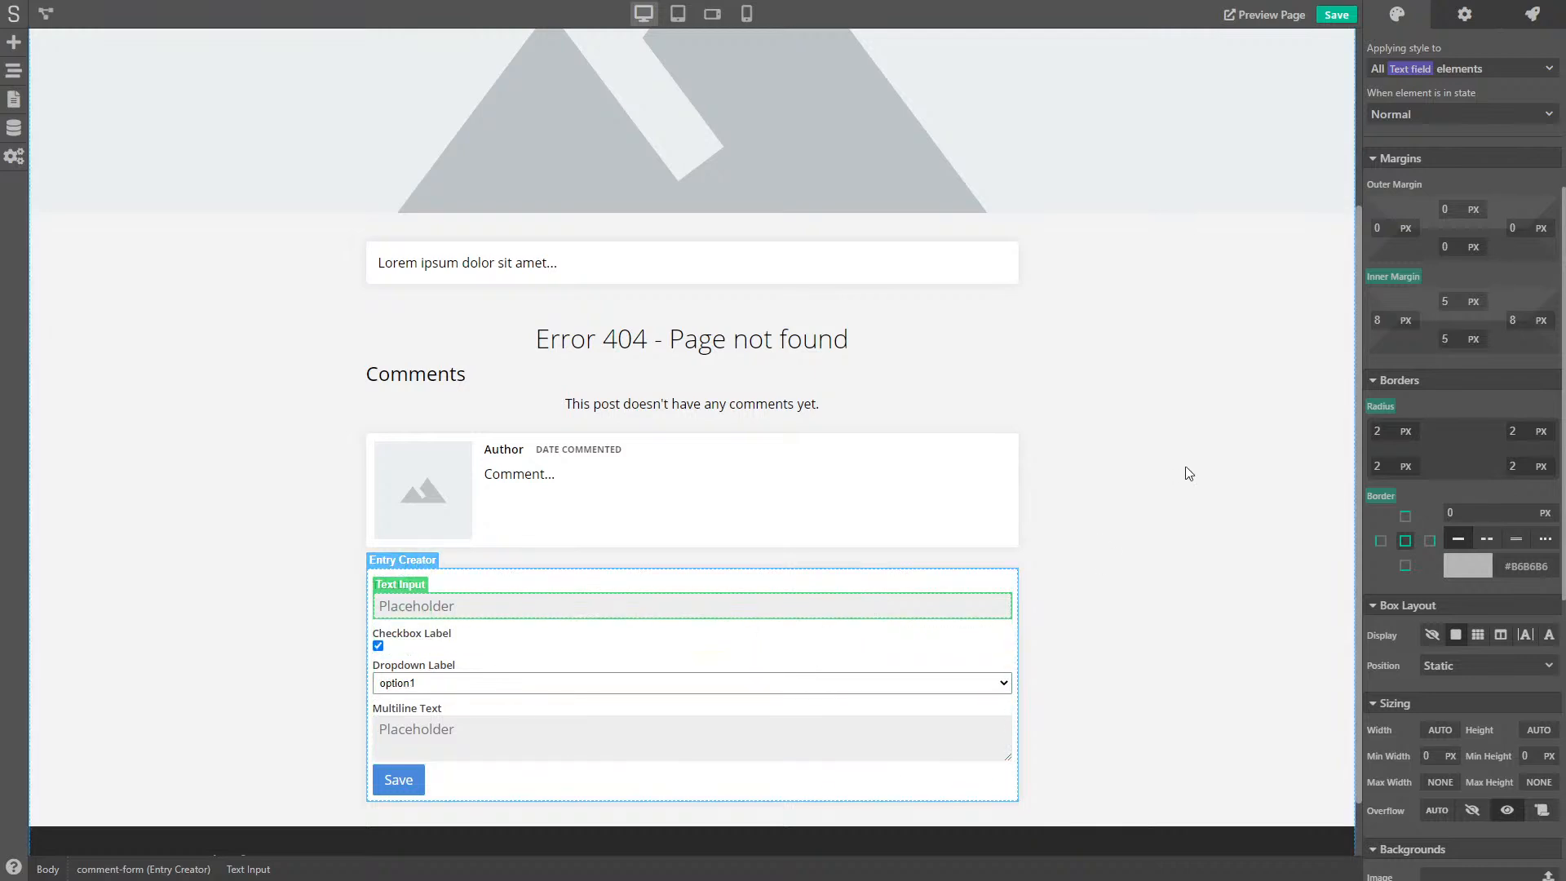
click(1237, 452)
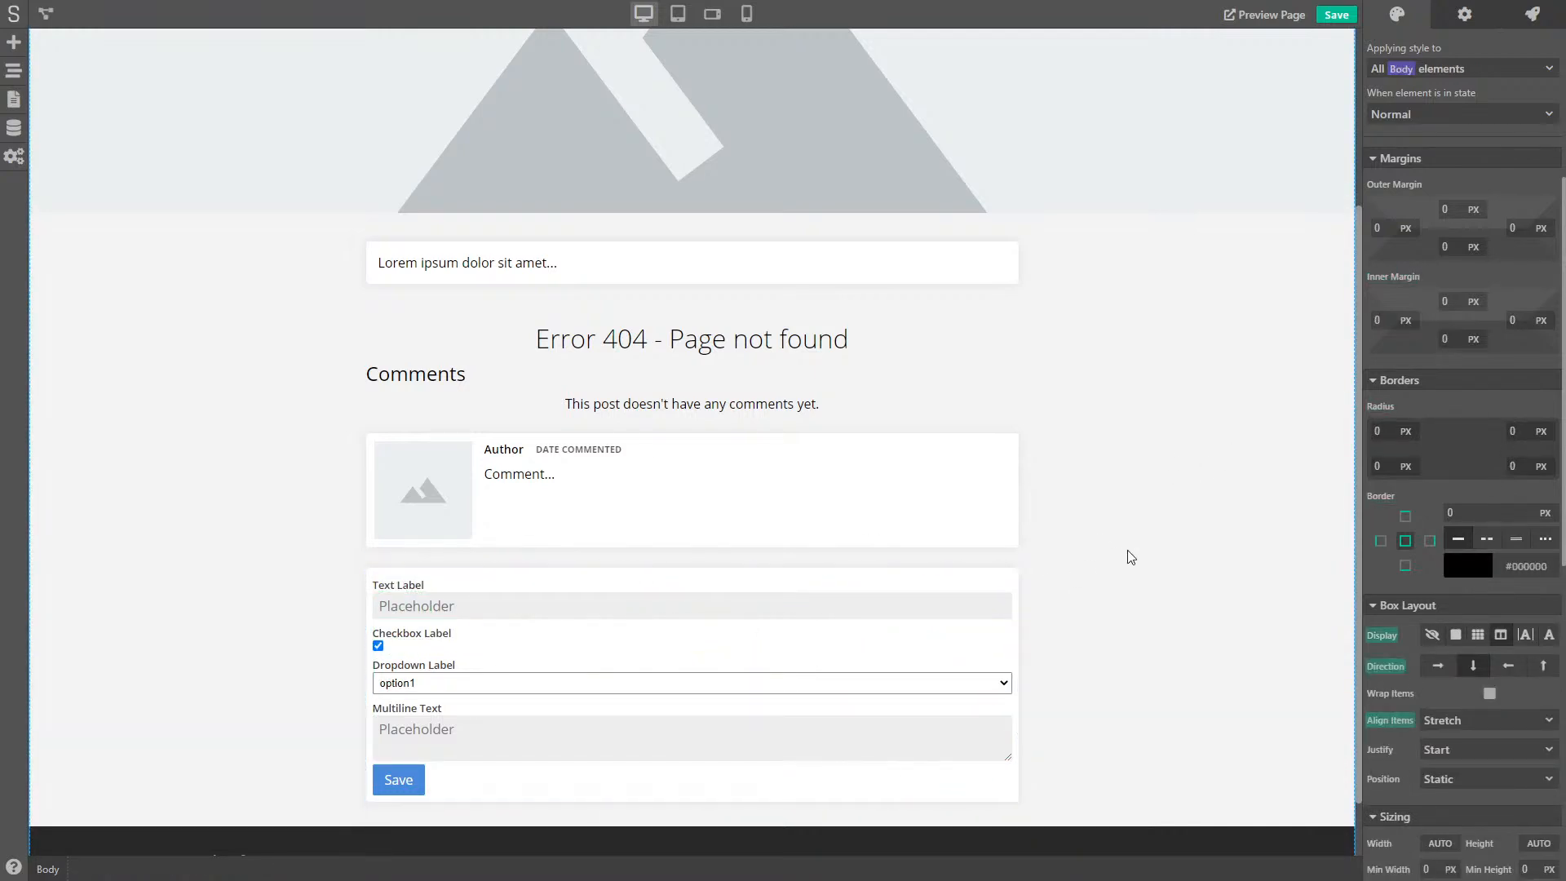
- Set form labels to 0.9 size, reset their text colour to default, and make them partly transparent
click(414, 586)
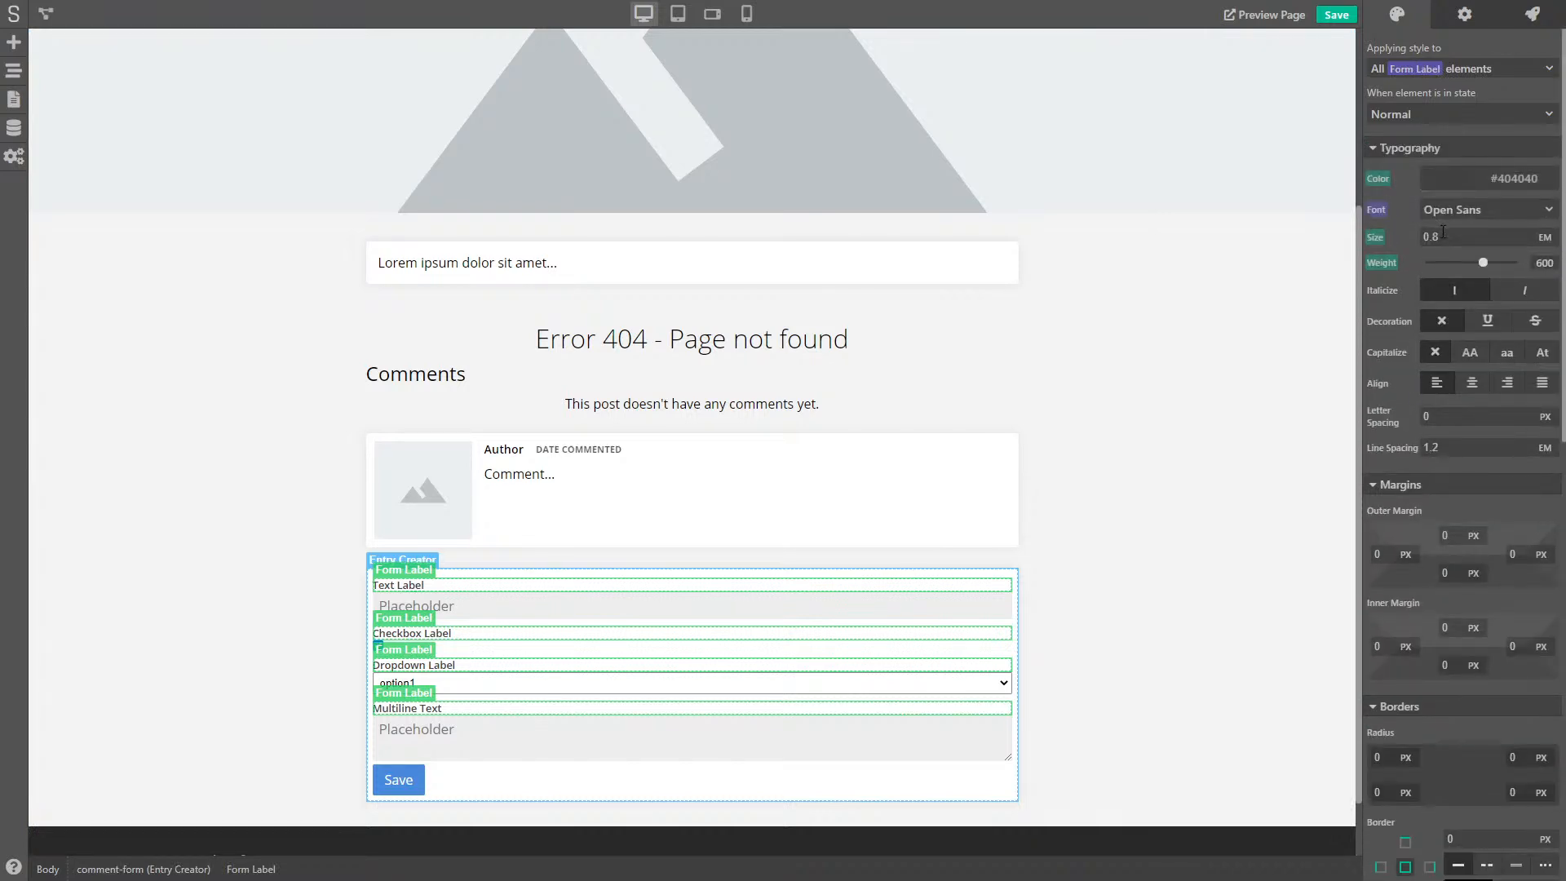
text(0.9)
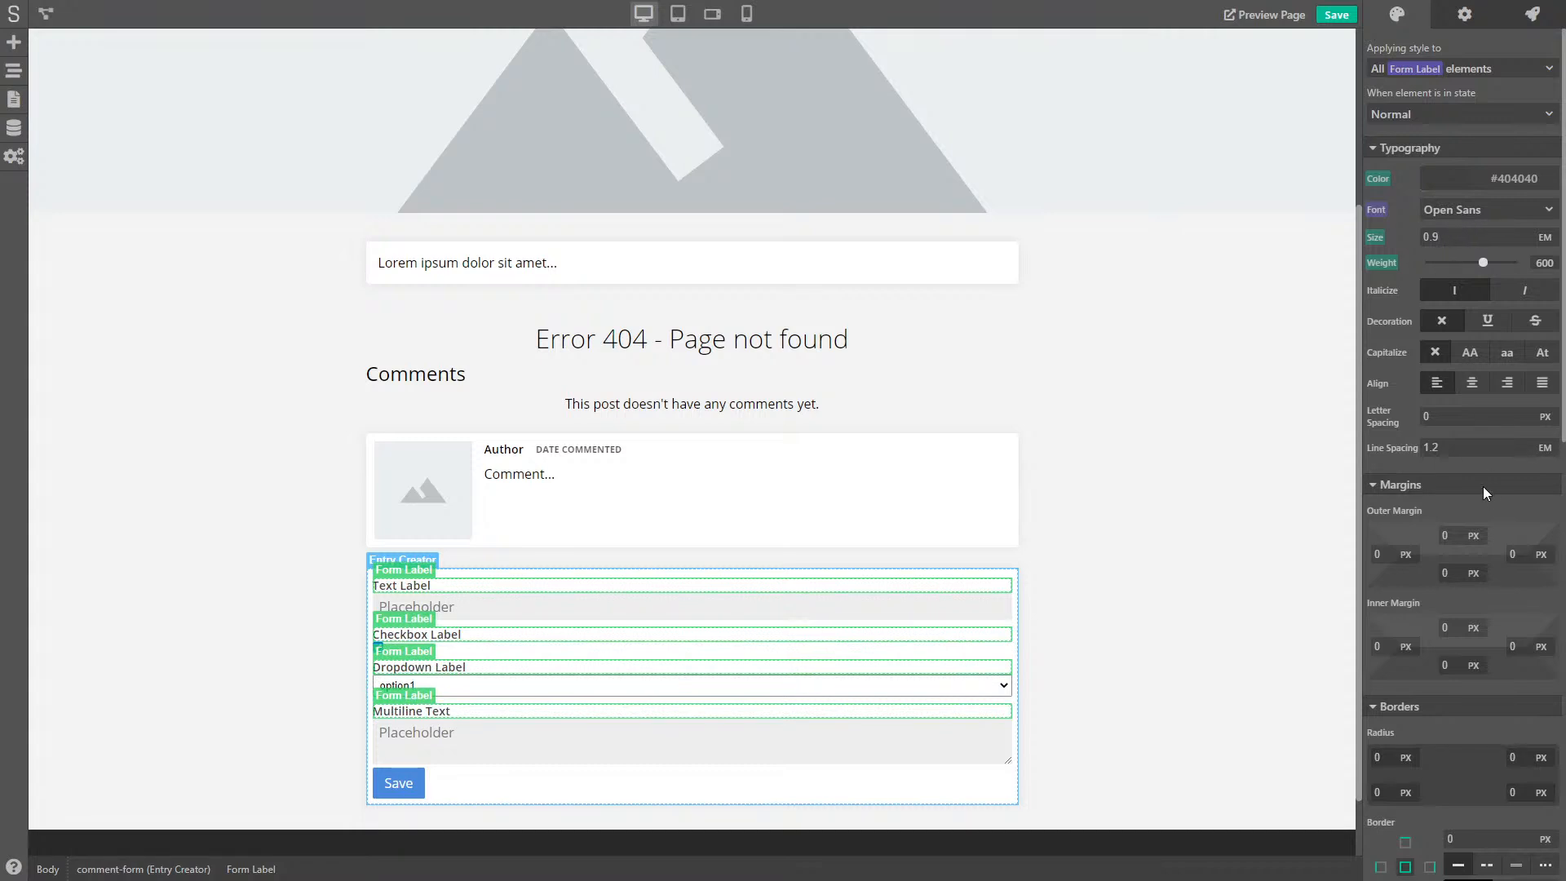
scroll(1447, 296, down, 1)
scroll(1447, 296, up, 1)
right_click(1380, 176)
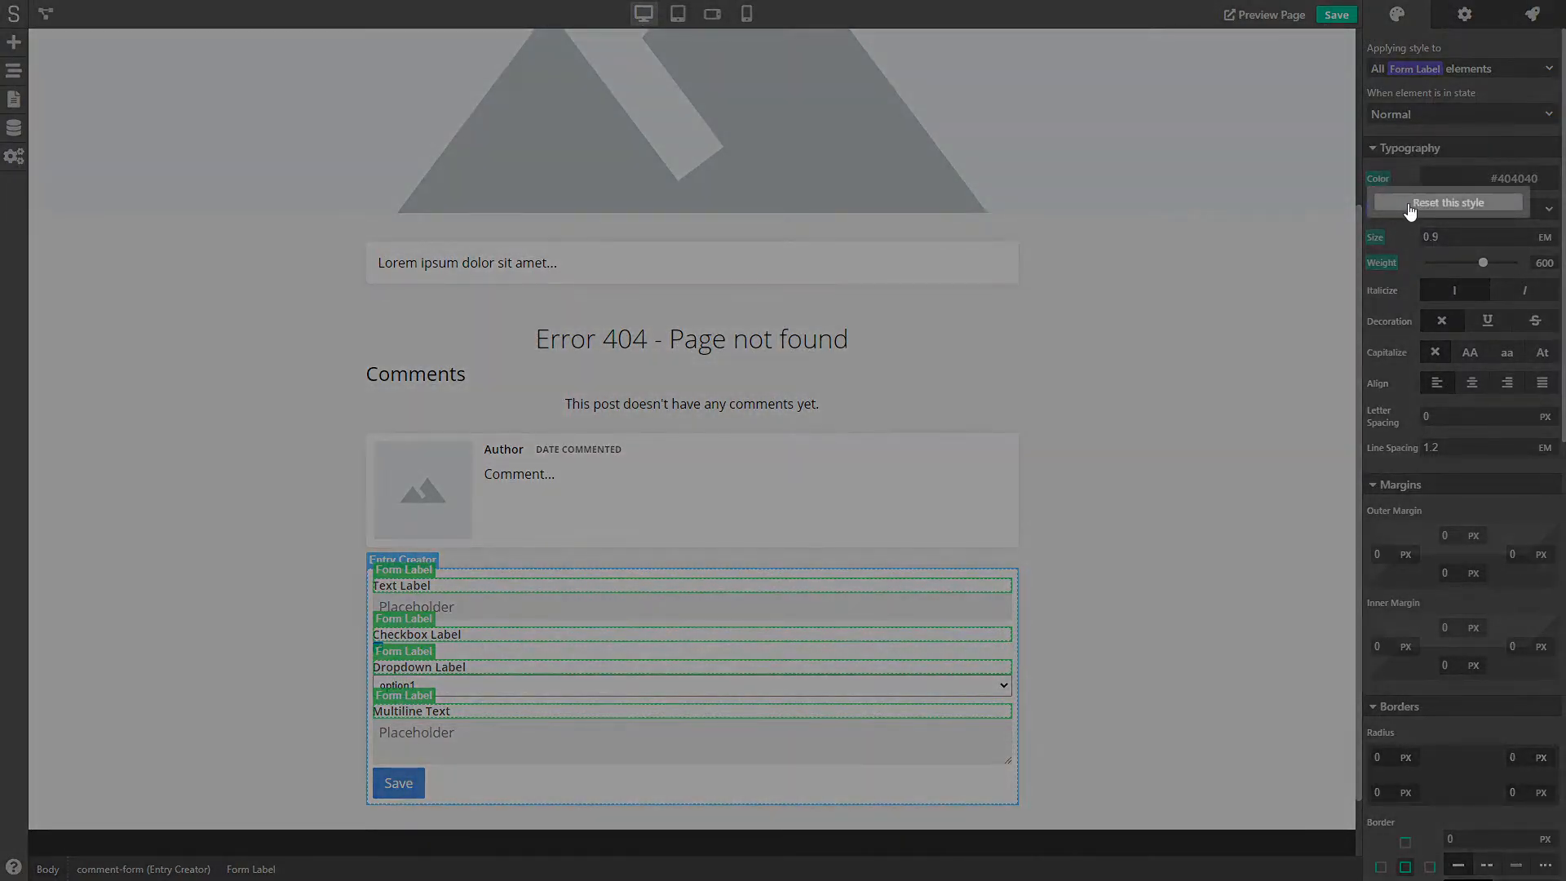
click(1410, 204)
scroll(1456, 280, down, 10)
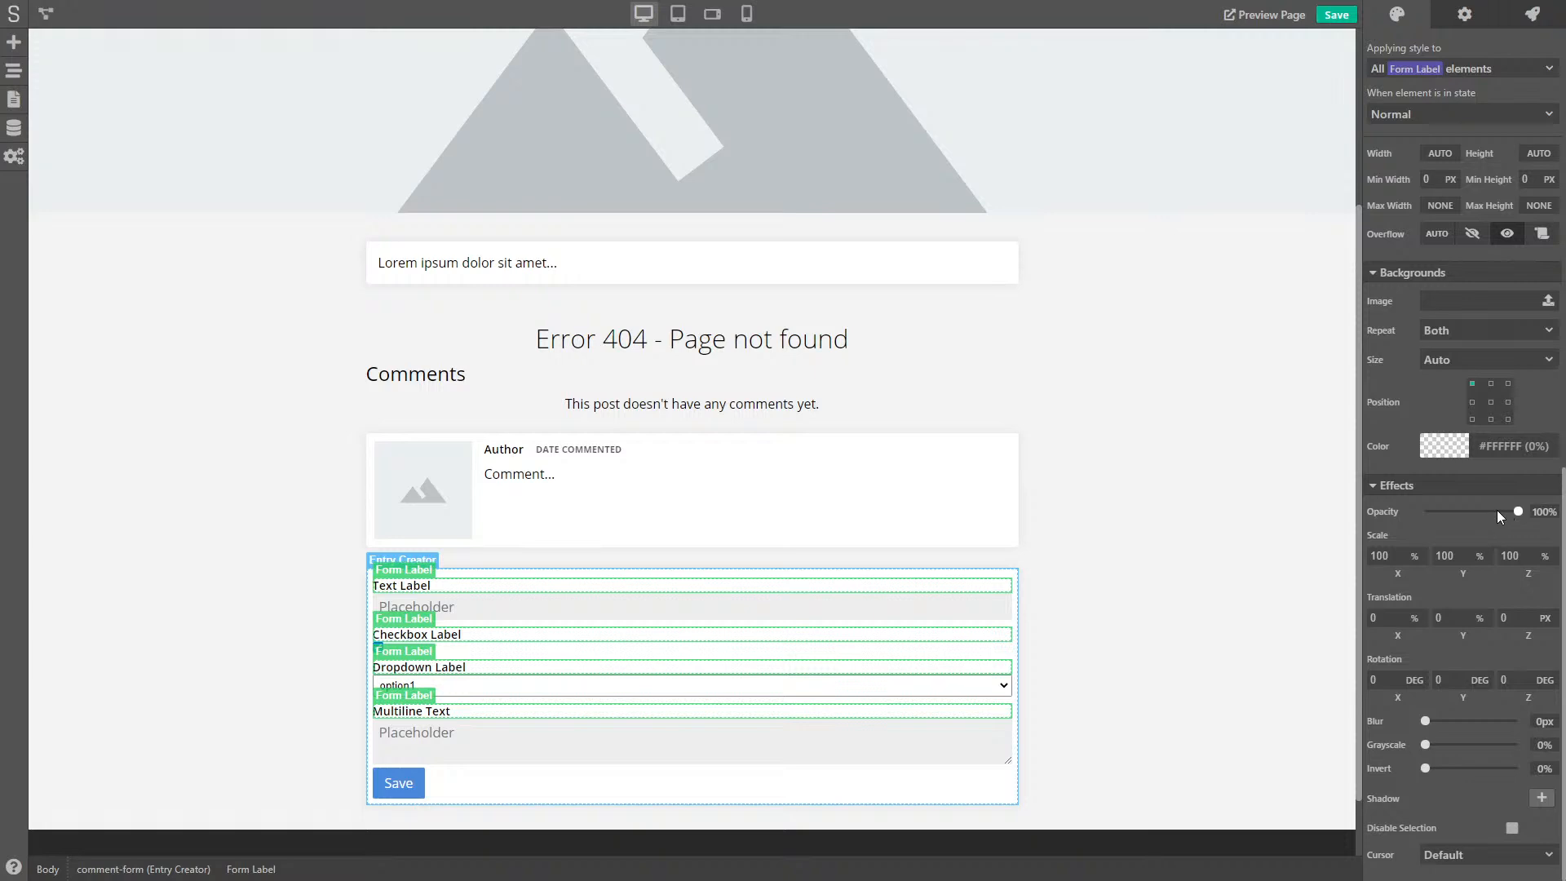
drag(1516, 511, 1477, 511)
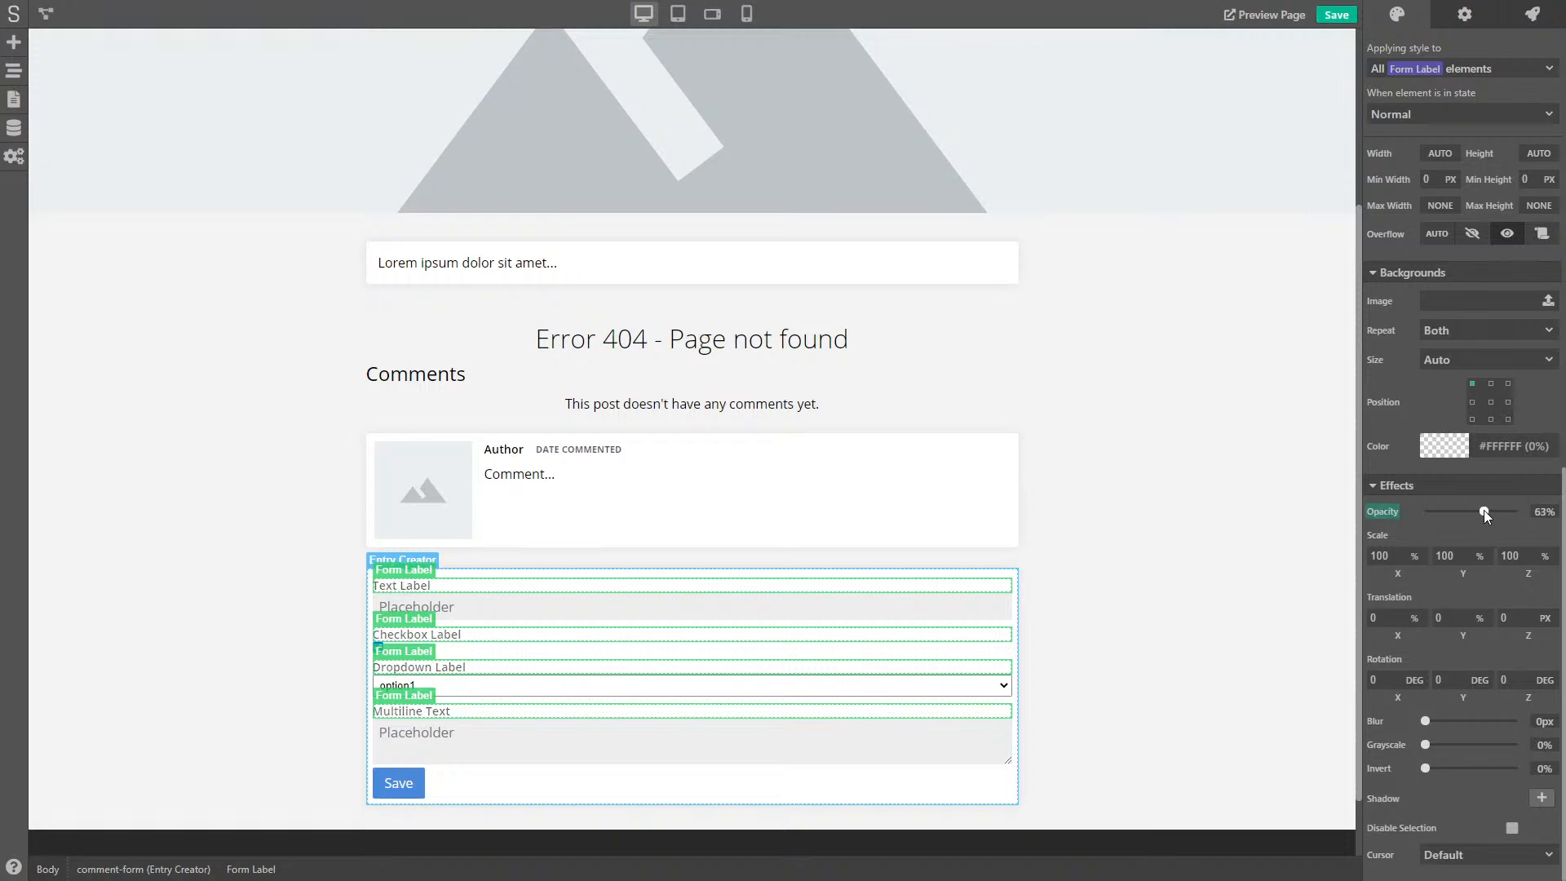
- Give form labels a 5 px bottom outer margin and save the project
scroll(1504, 350, up, 8)
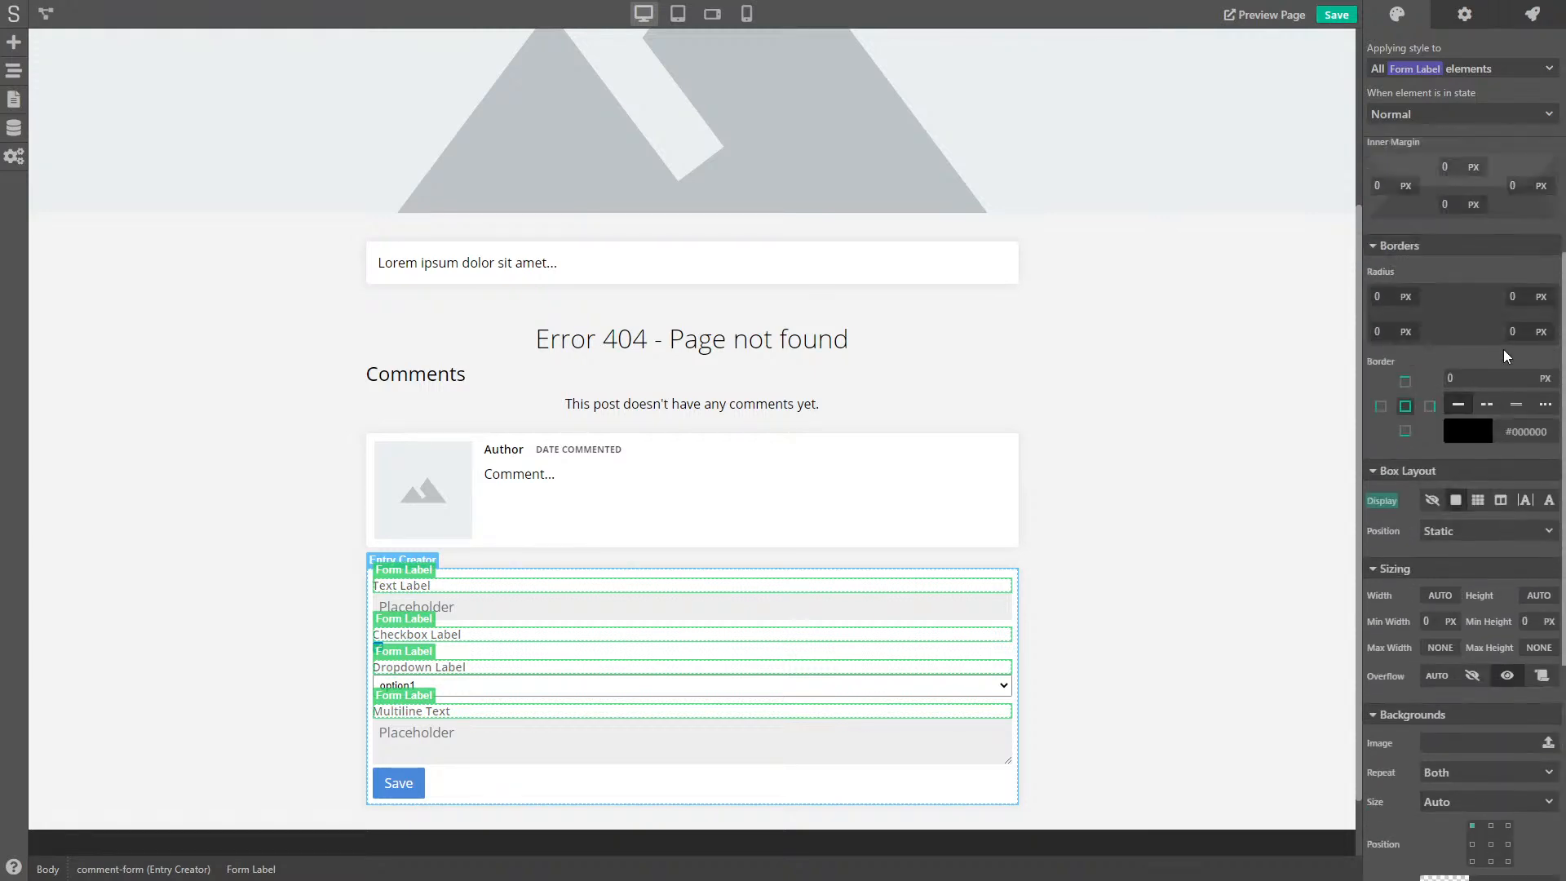
scroll(1507, 356, up, 5)
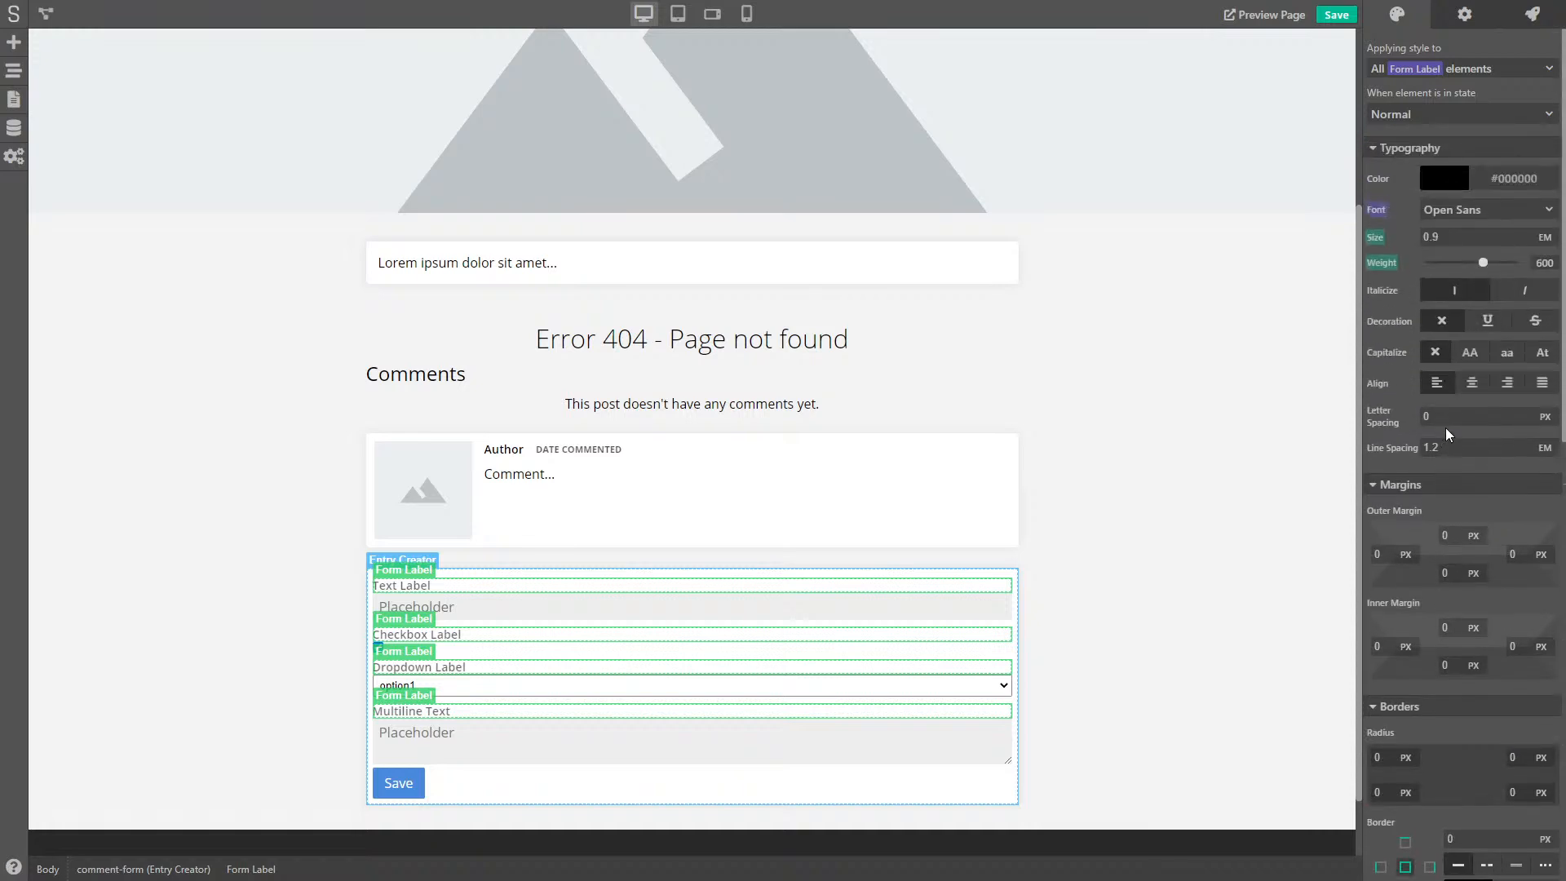
scroll(1450, 440, down, 3)
click(1435, 329)
text(5)
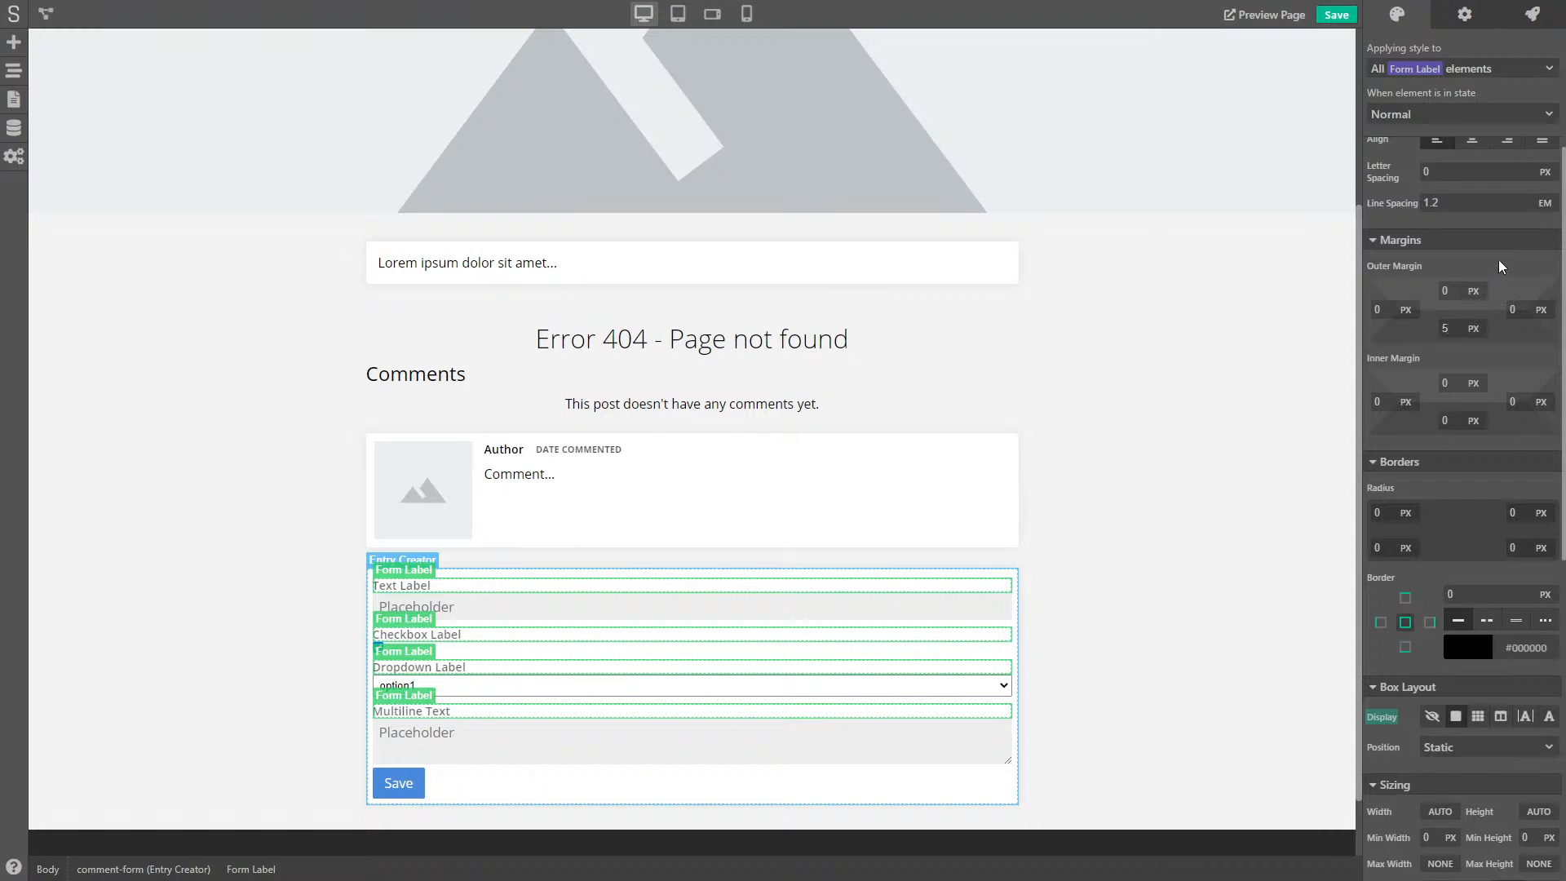
click(1336, 16)
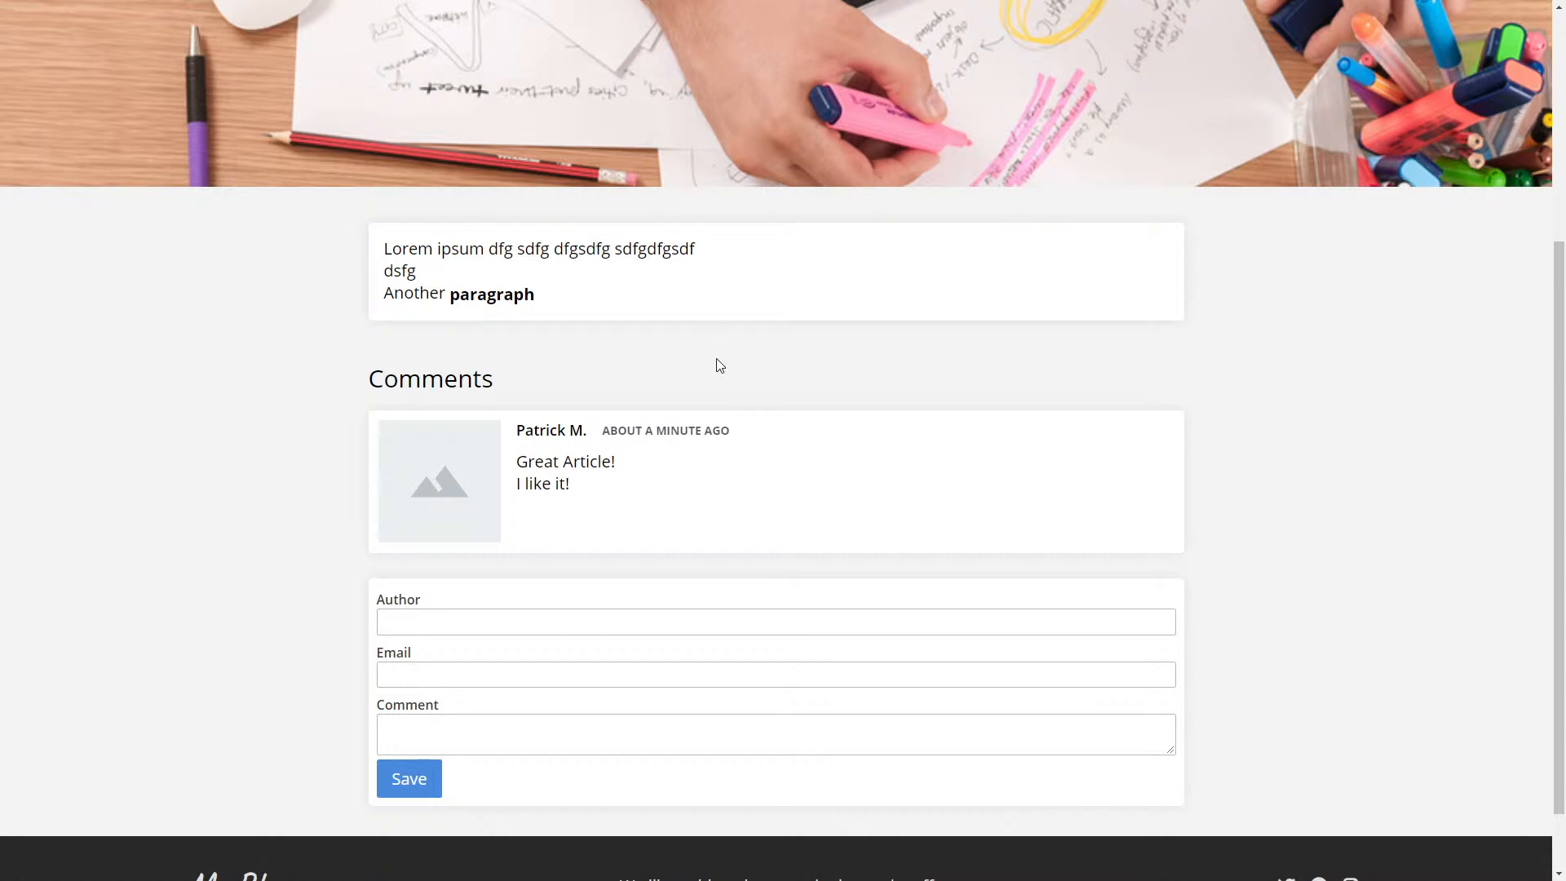
- Test typing in the live post's Author field
scroll(332, 413, down, 2)
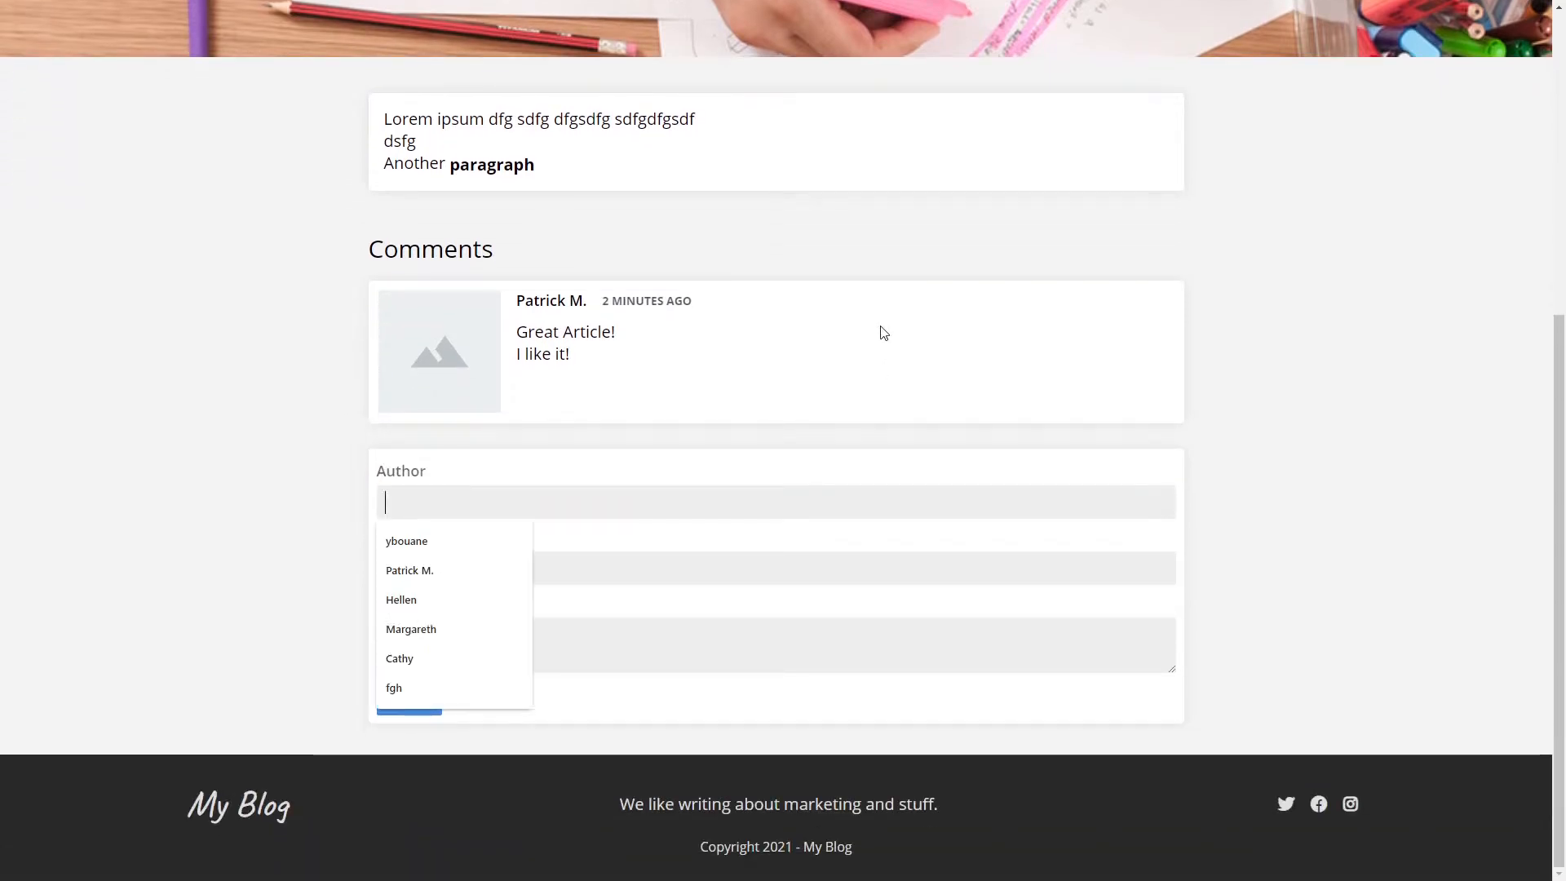
click(882, 332)
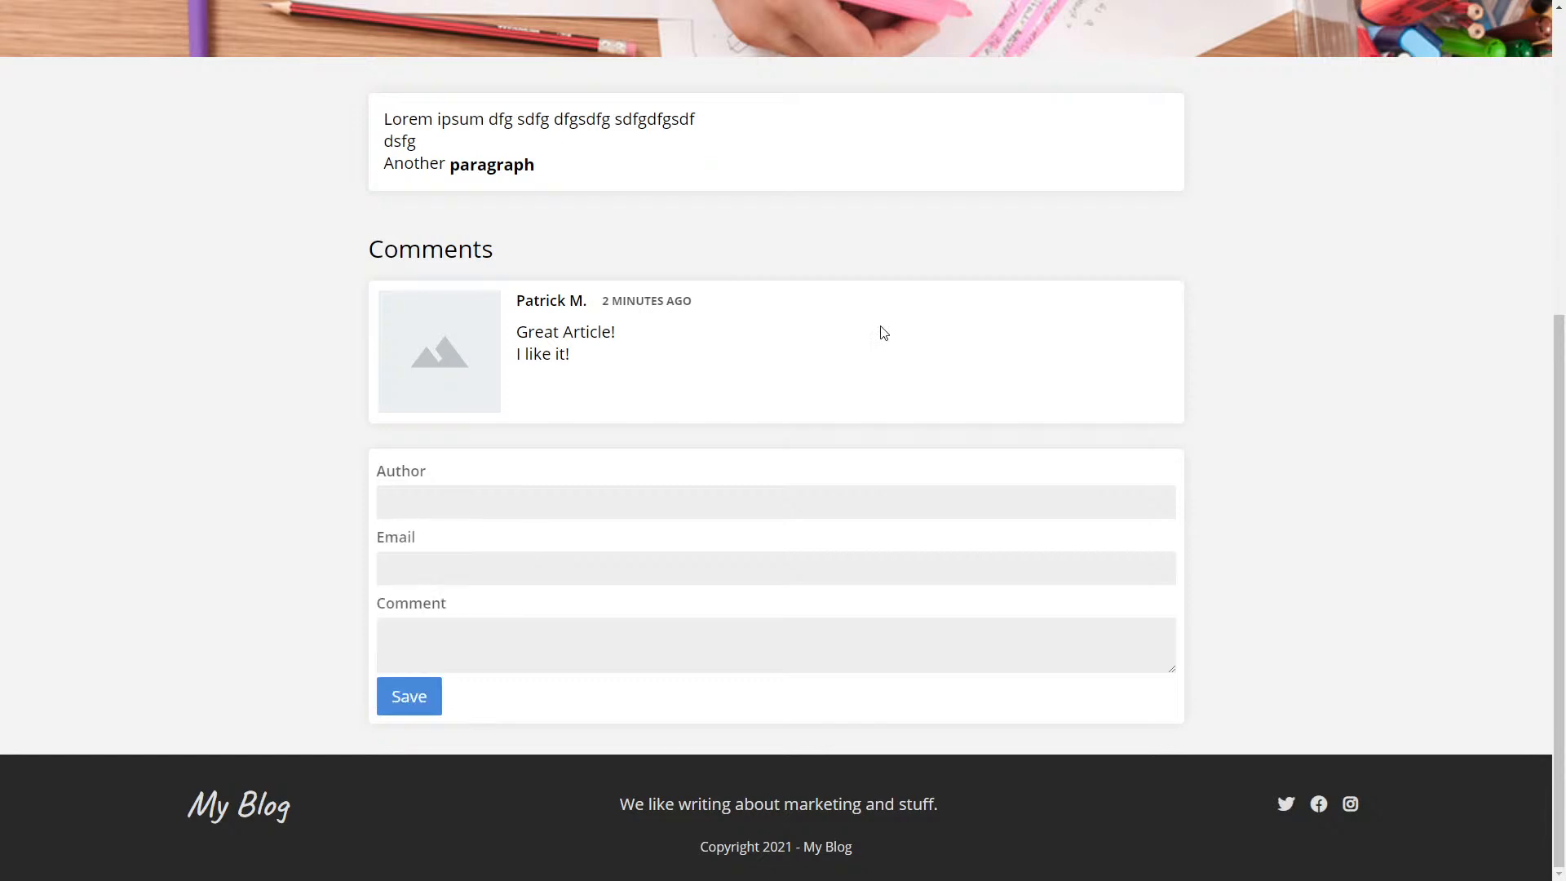
click(528, 498)
text(dfgsdfg)
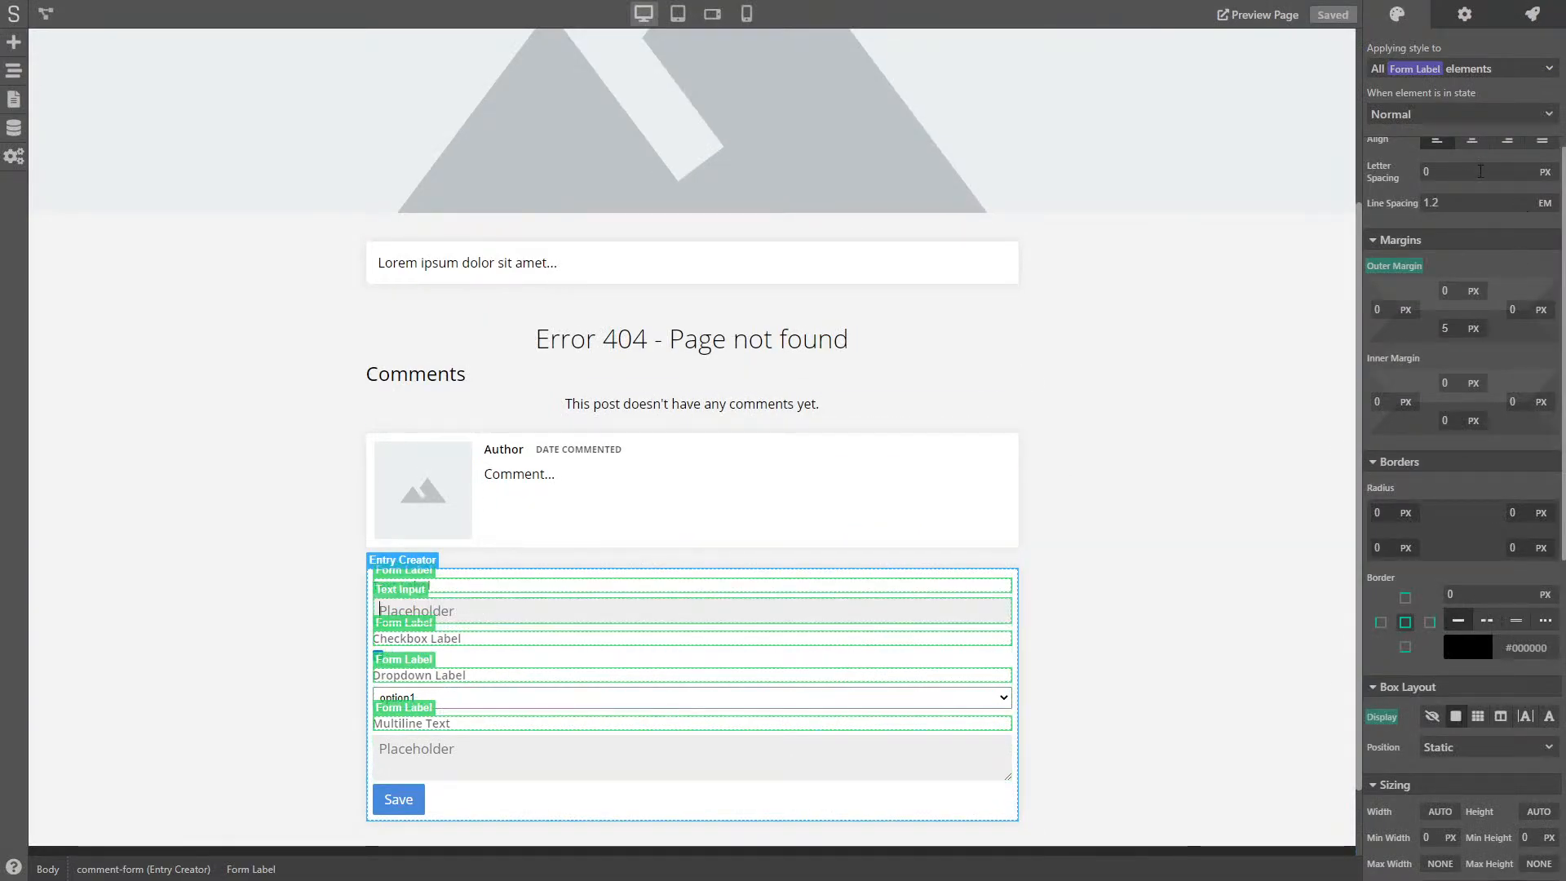
- Set text inputs to 0.95 em, form labels to 0.85 em, the button to 0.9 em, and save
drag(1458, 234, 1419, 243)
text(0.95)
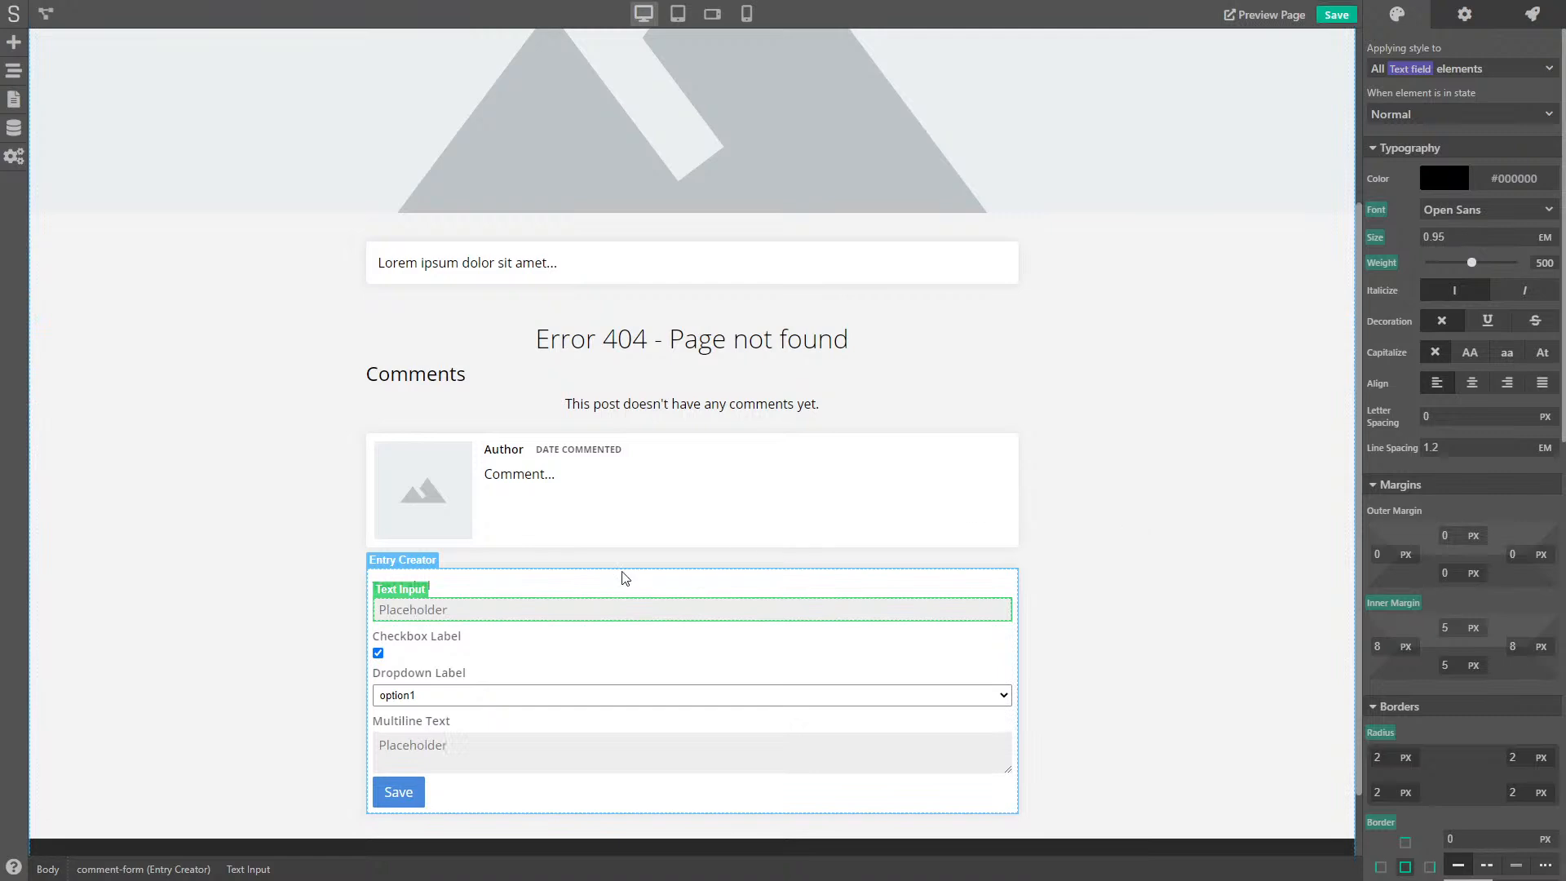
click(448, 593)
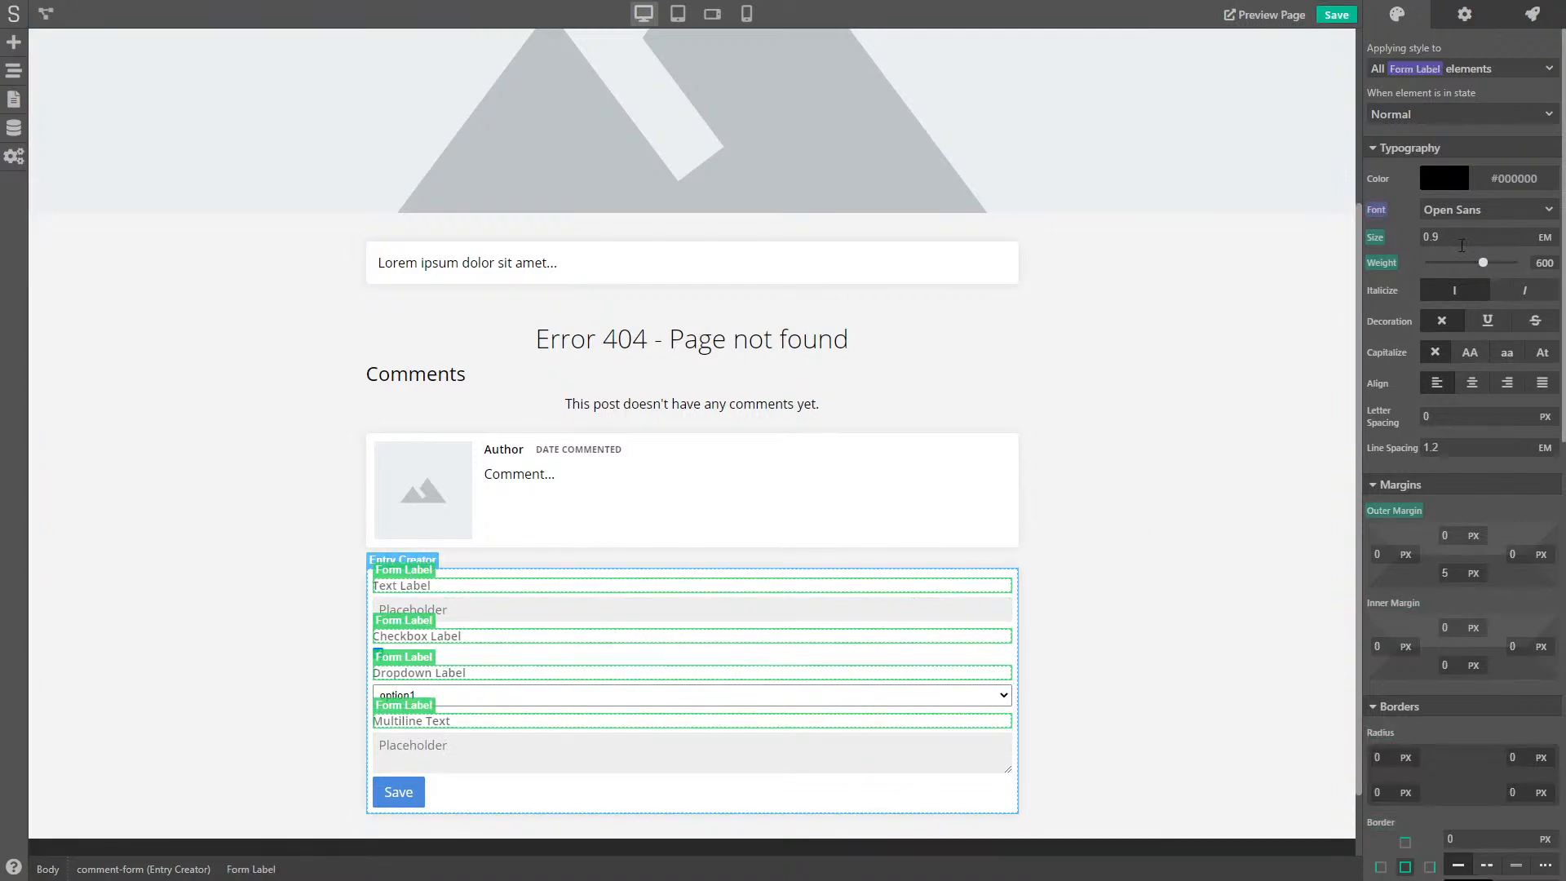
click(1452, 233)
text(0.85)
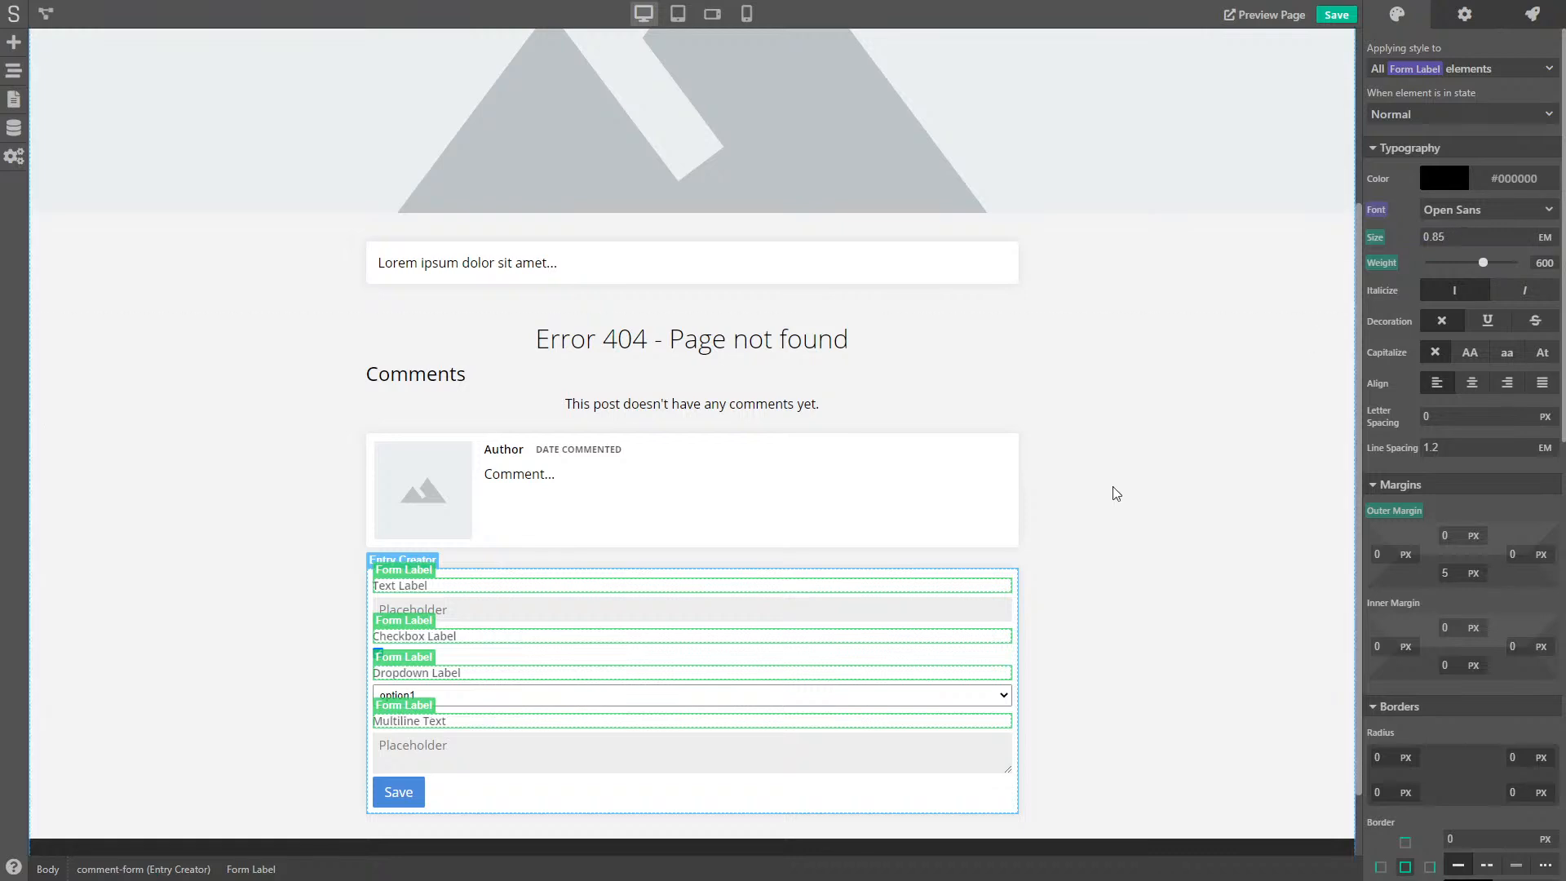
click(419, 803)
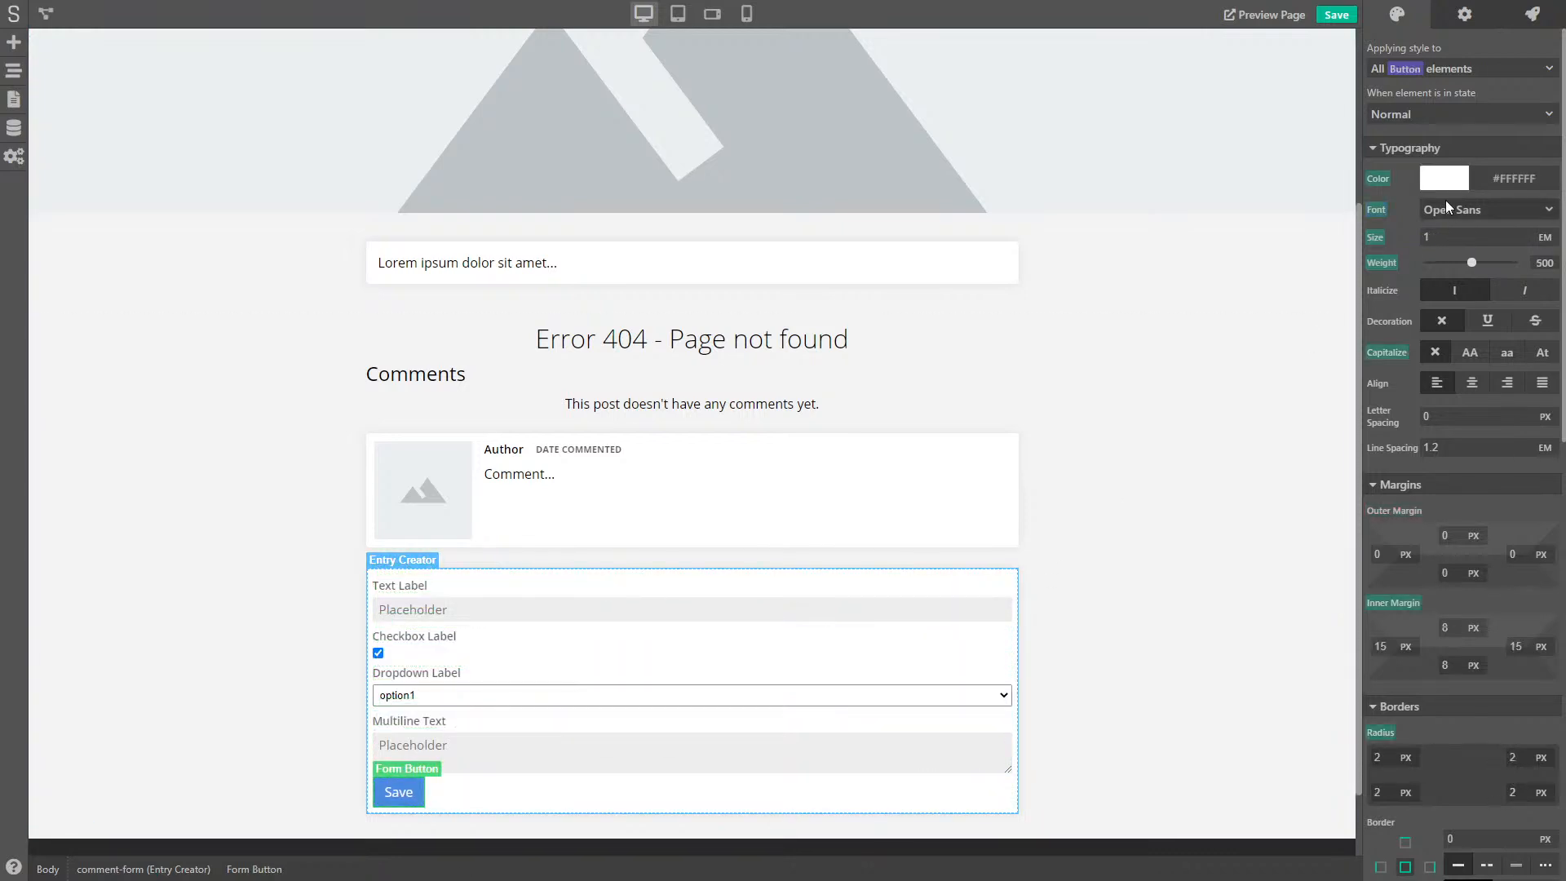
double_click(1415, 238)
text(0.9)
click(1336, 18)
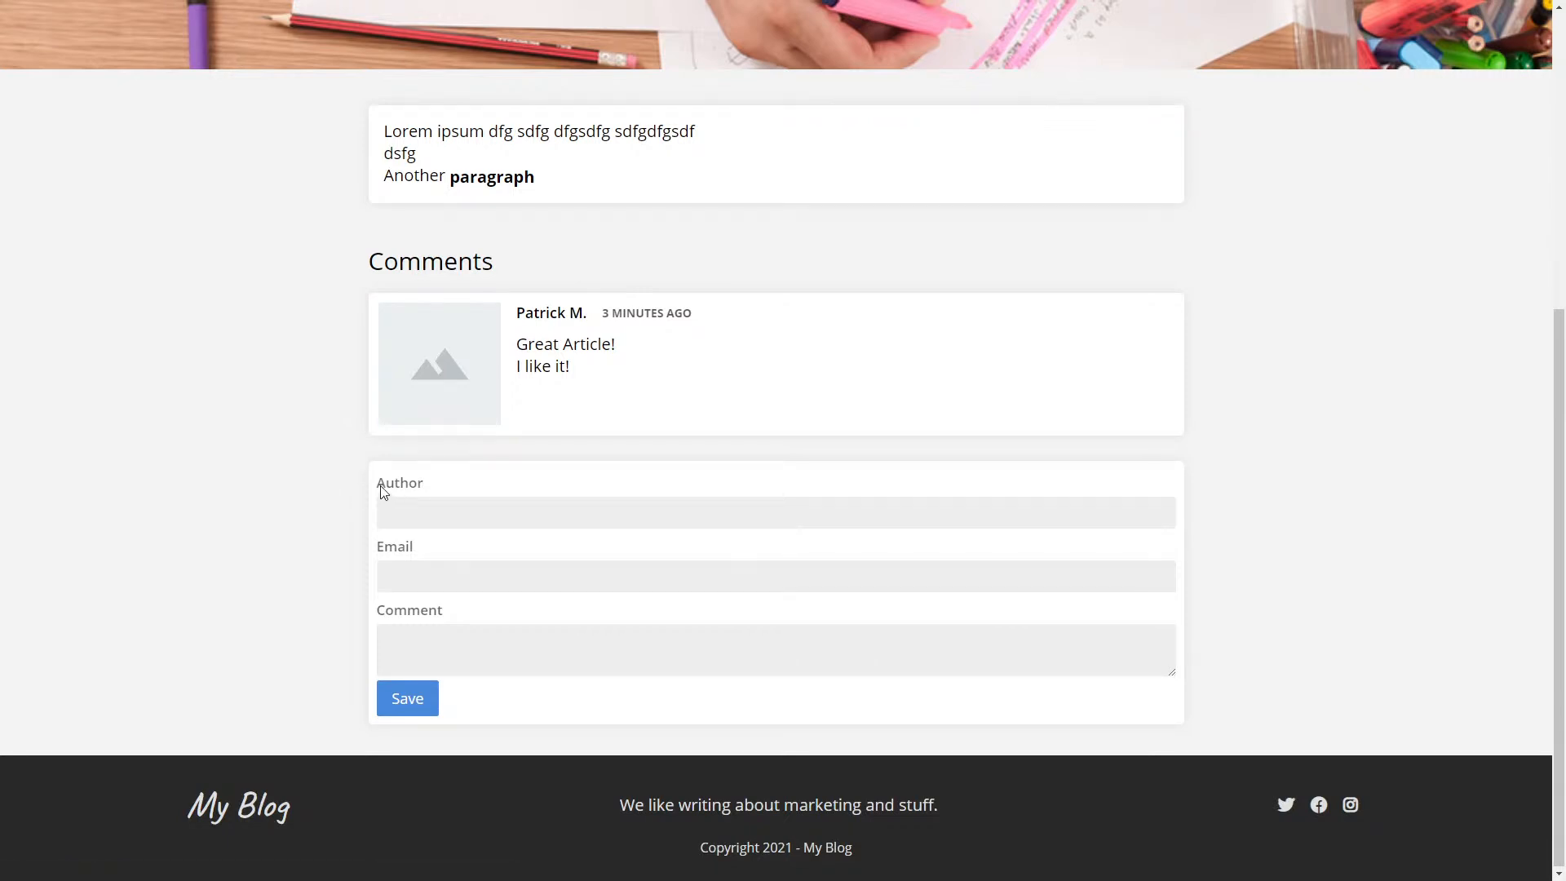
double_click(417, 482)
click(440, 655)
mouse_move(515, 337)
mouse_down()
mouse_move(643, 367)
mouse_move(520, 343)
mouse_up()
click(644, 373)
click(522, 345)
- Create a Checkbox field named 'approved' in the Comments model and save the project
key(ctrl+w)
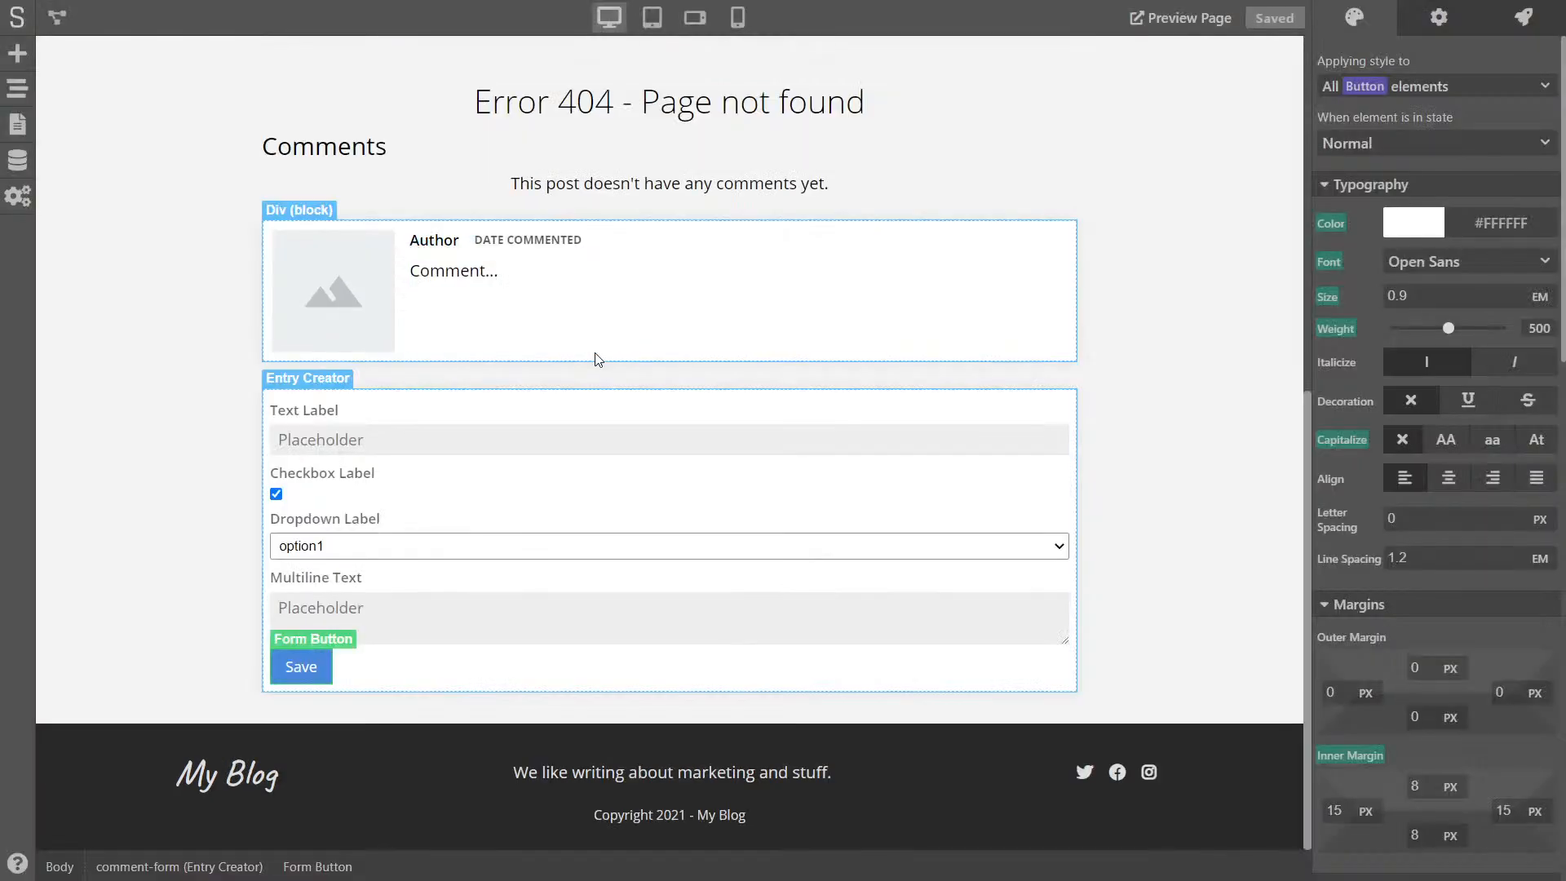
click(17, 160)
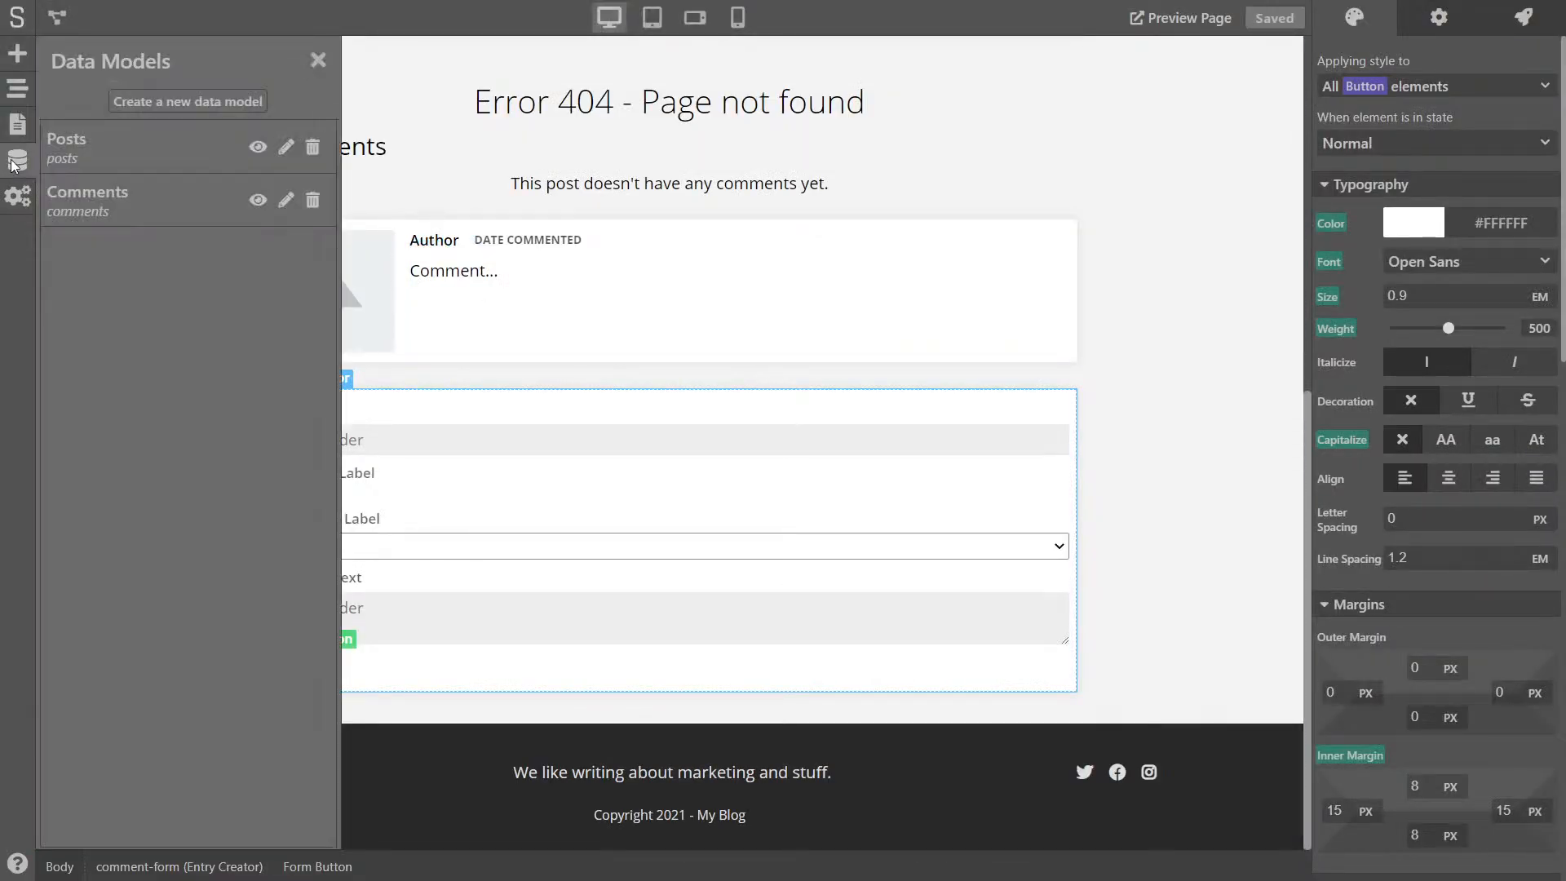
click(114, 205)
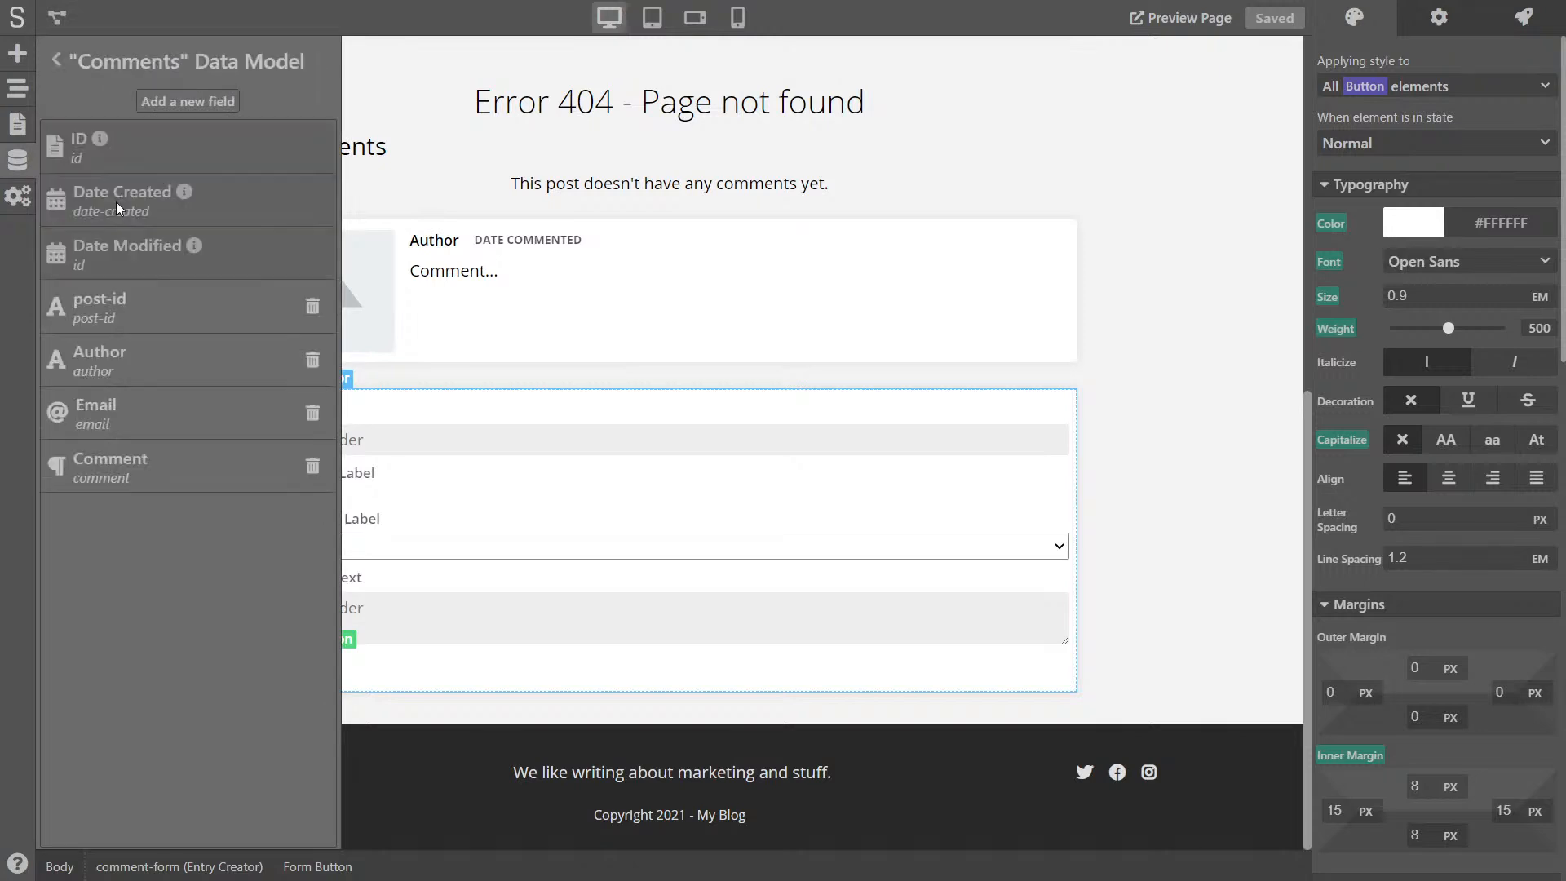
click(178, 110)
click(129, 128)
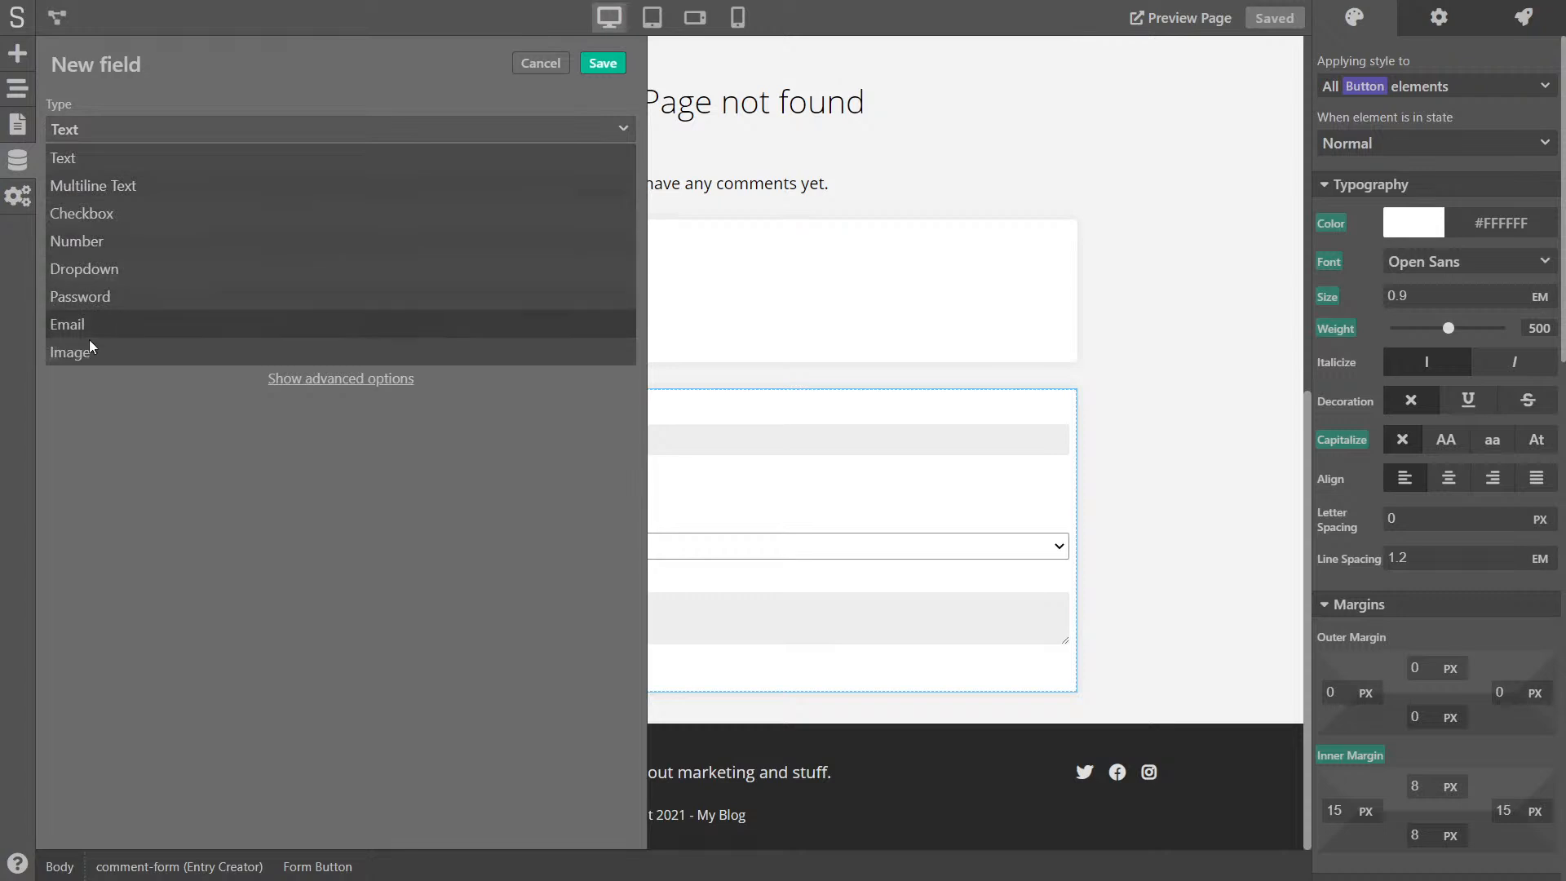
click(117, 216)
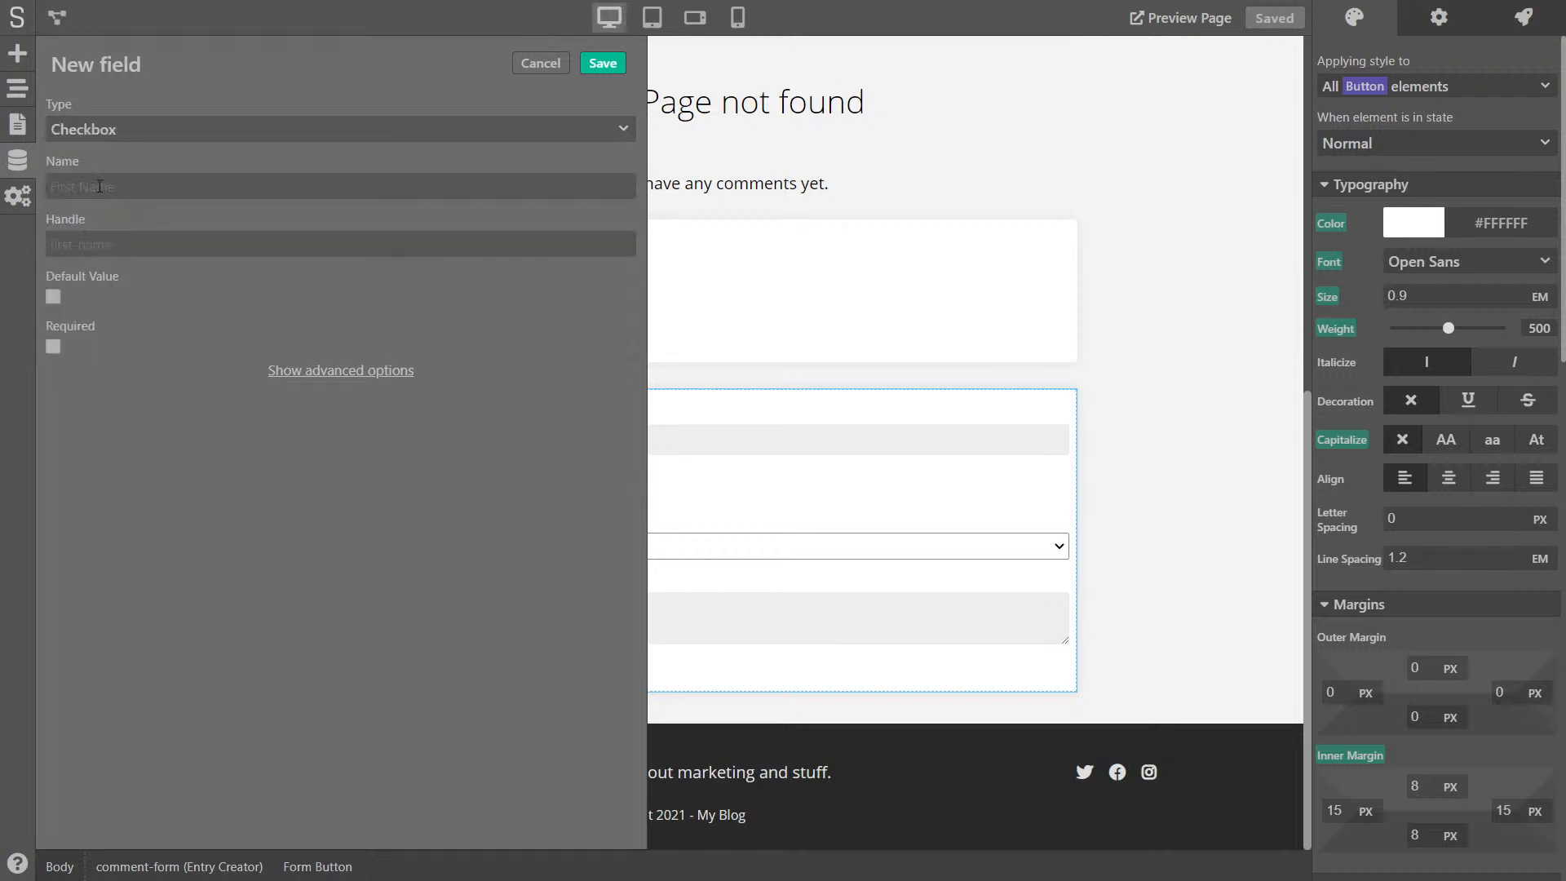
click(99, 186)
text(approved)
click(603, 63)
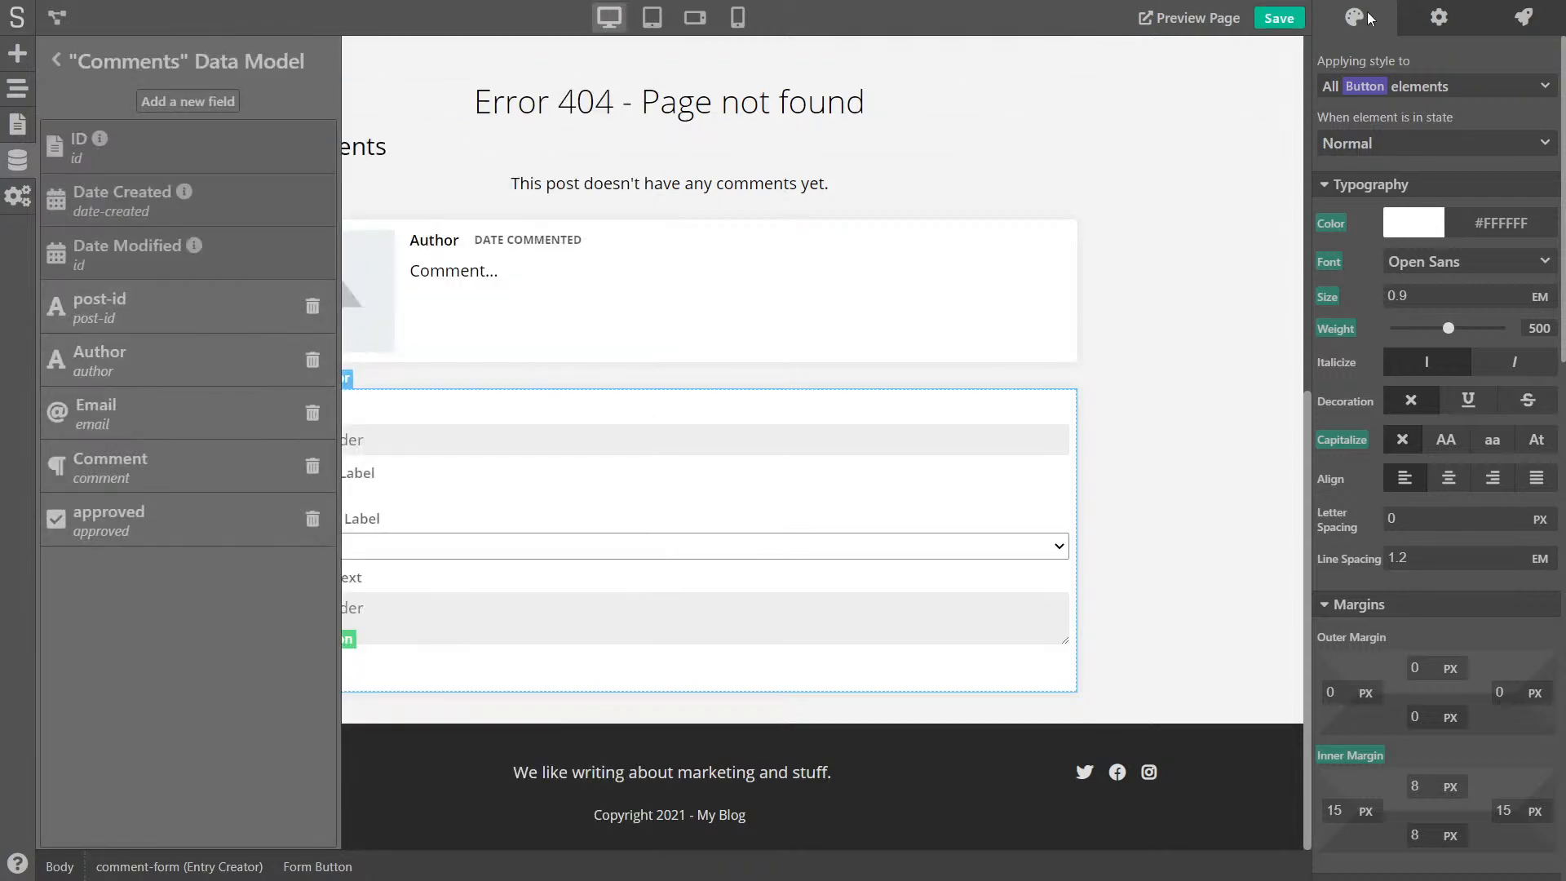
click(1279, 18)
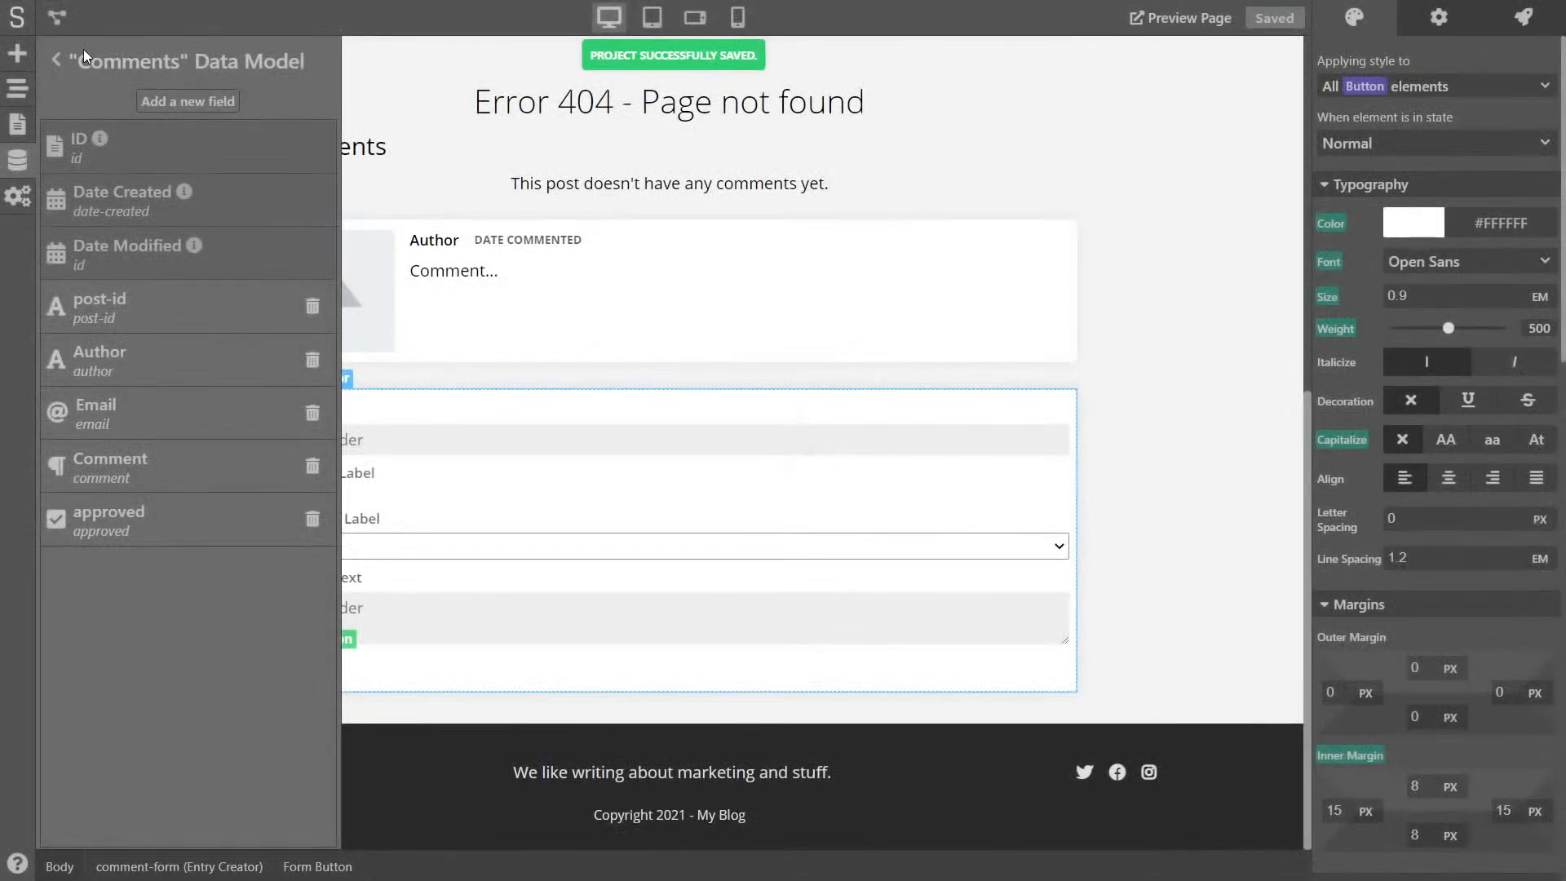
click(56, 58)
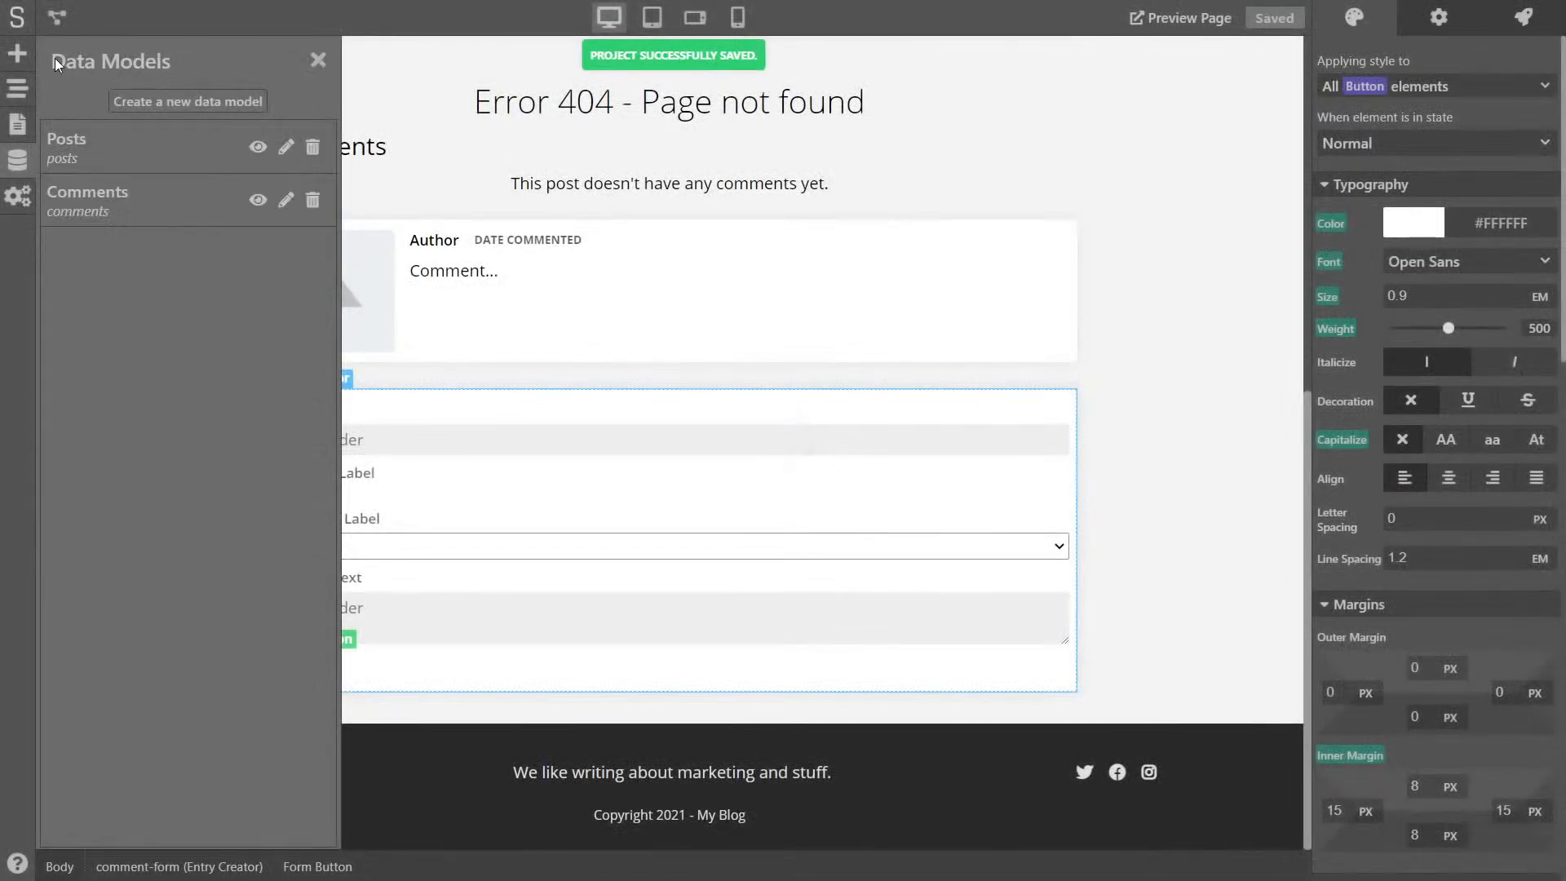
- Confirm the test comment entry has approved set to false, then close the Data Models panel
click(258, 200)
double_click(1206, 145)
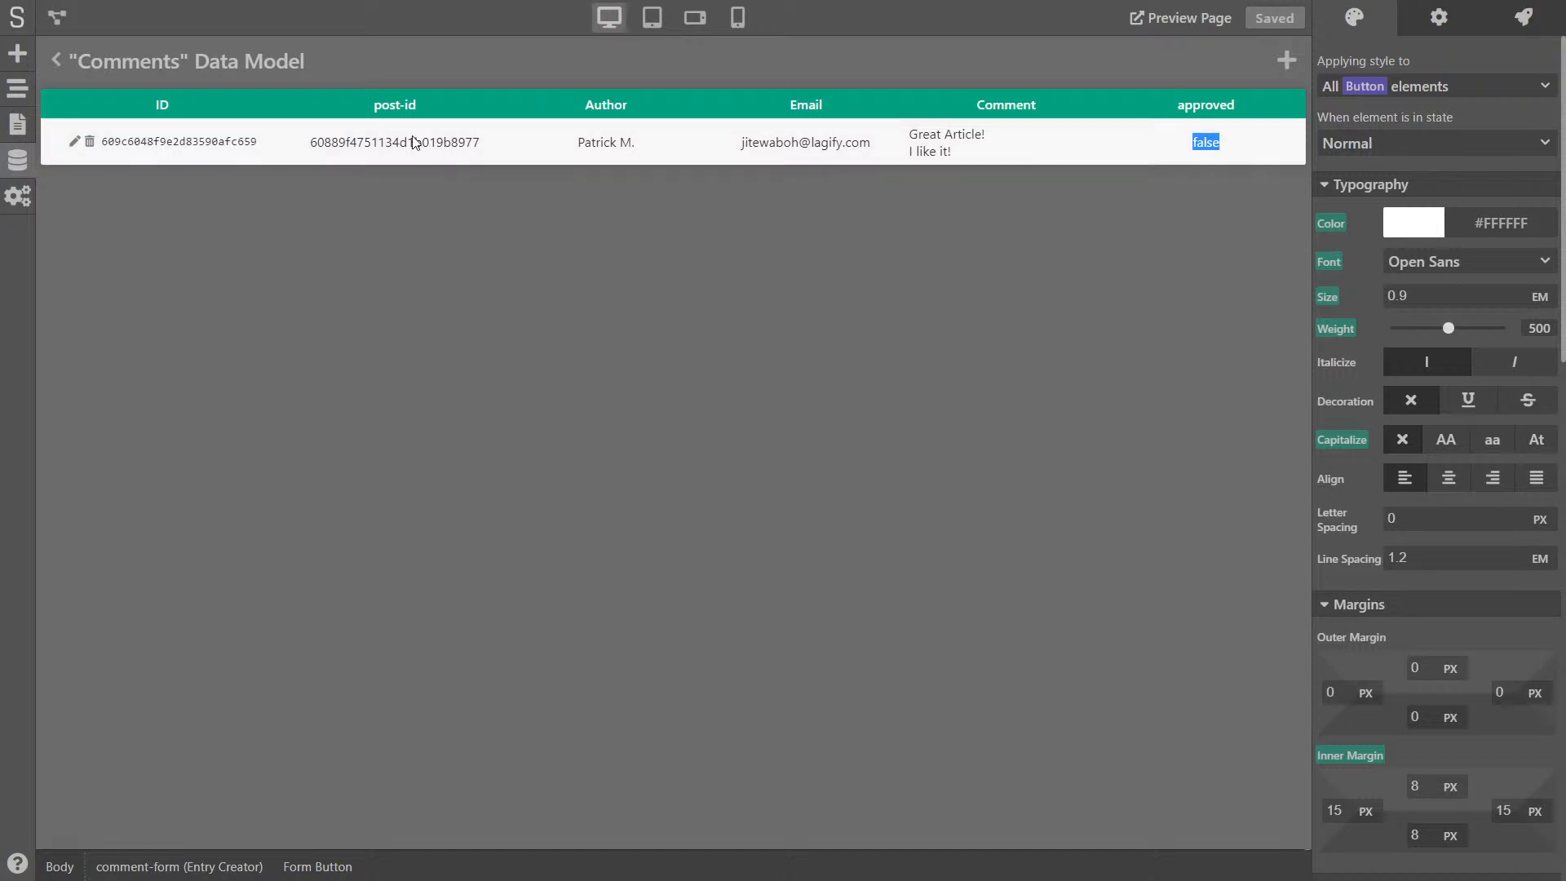
click(57, 62)
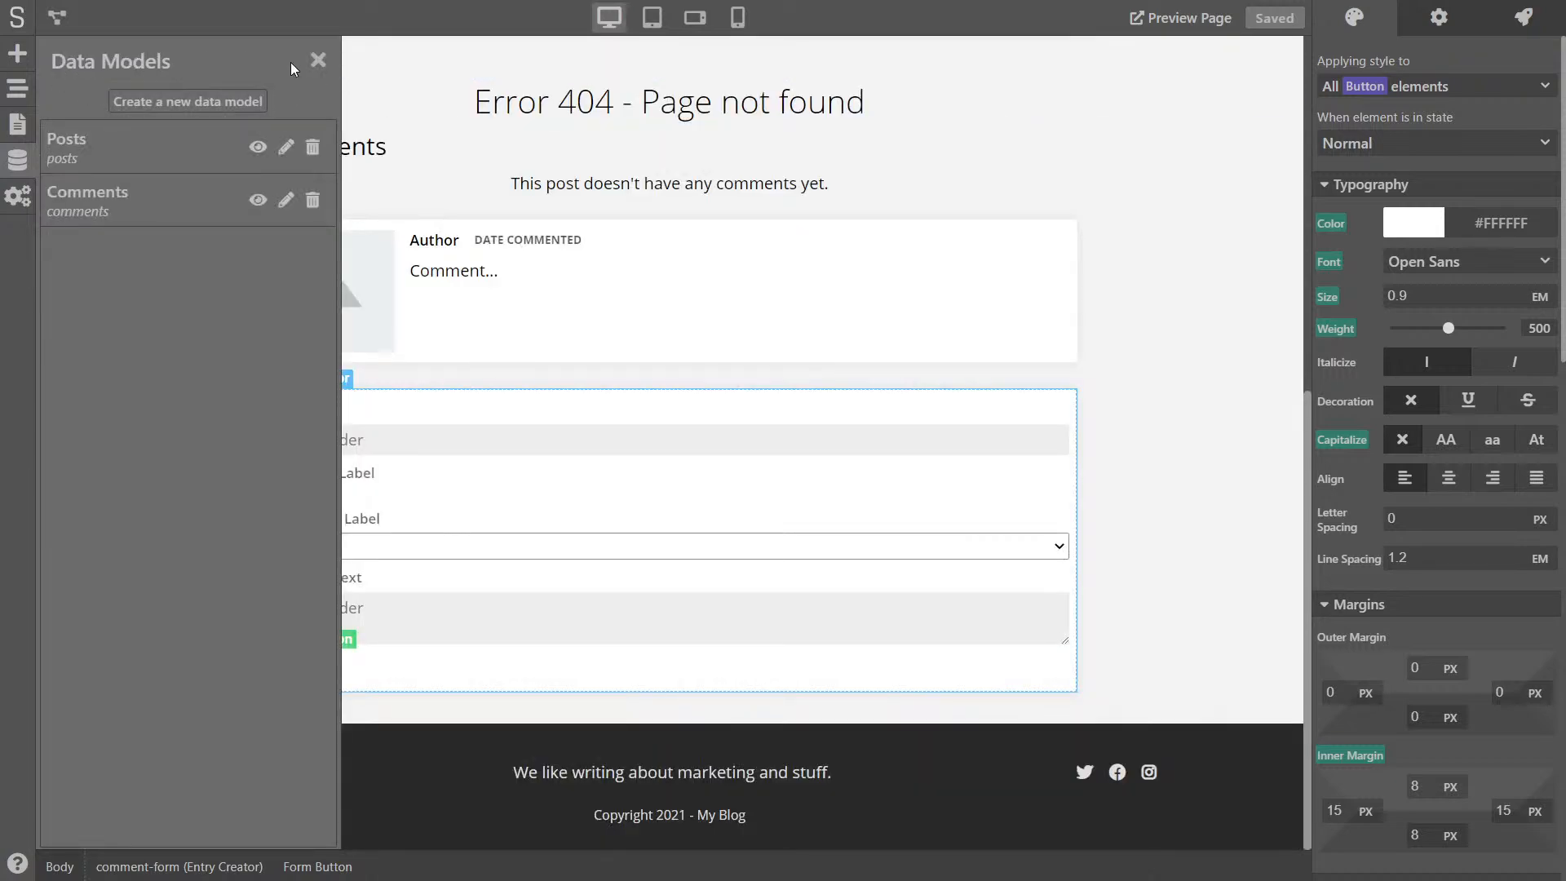
click(318, 60)
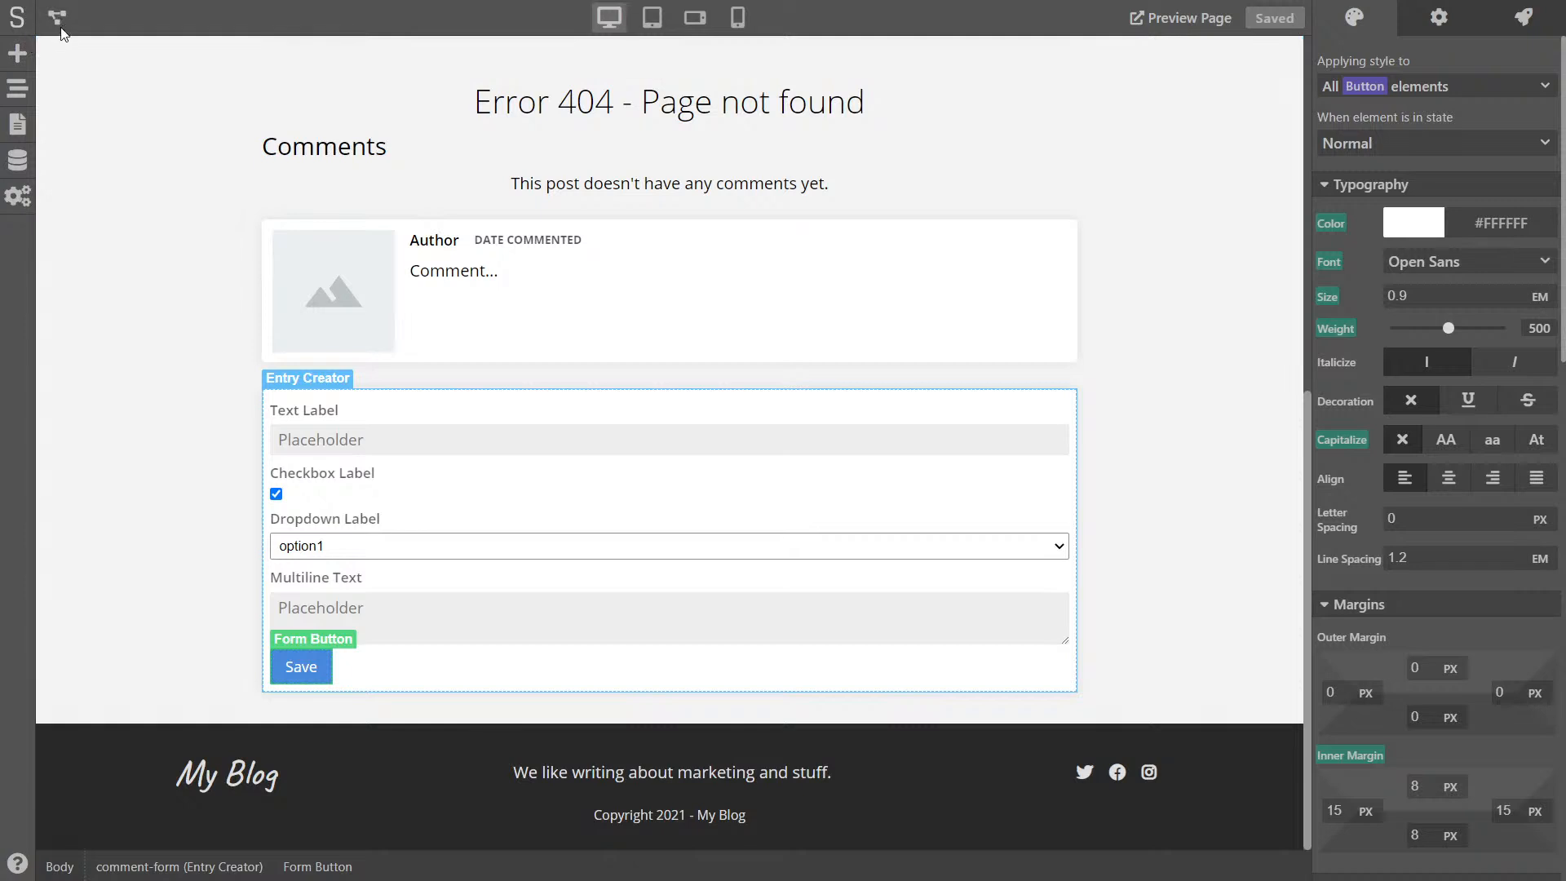
- Add an 'approved Is' filter to the Data Retriever (2) comments query and save the project
click(57, 18)
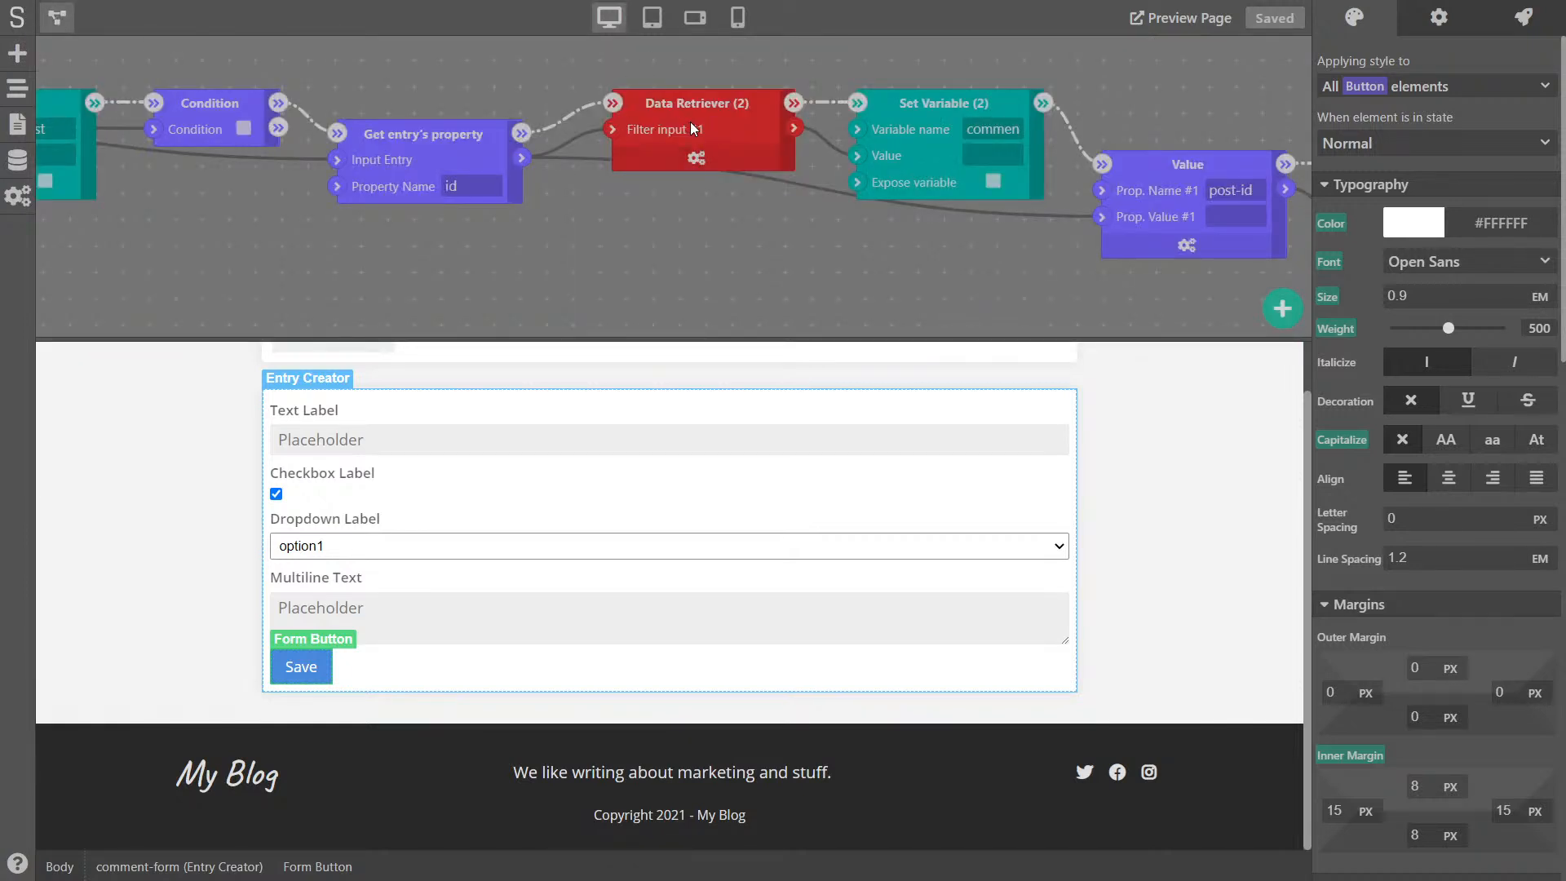
scroll(664, 220, down, 3)
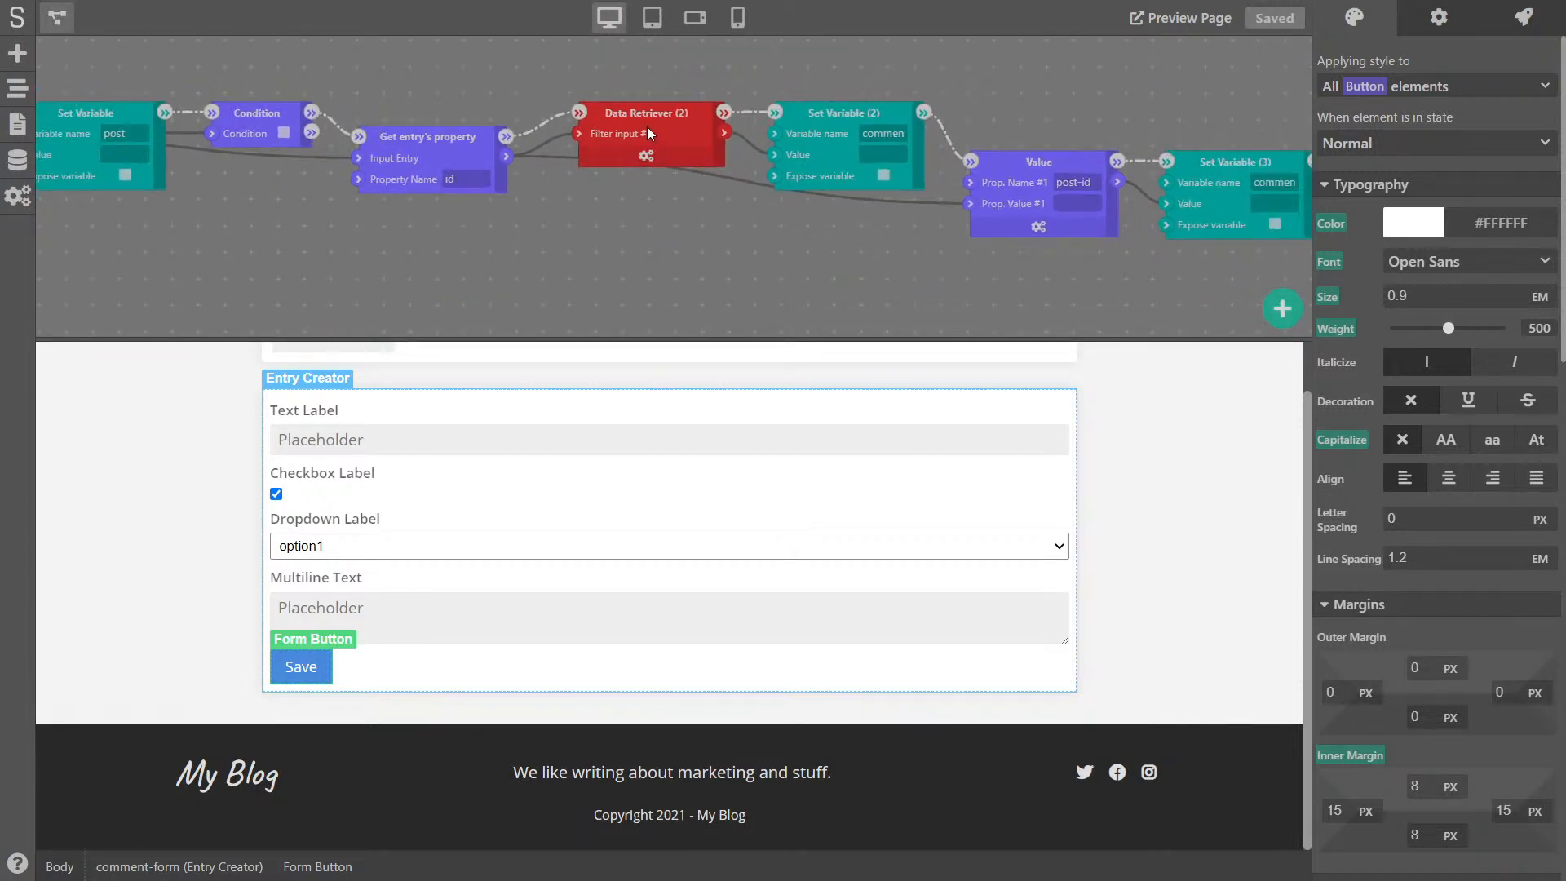
click(645, 154)
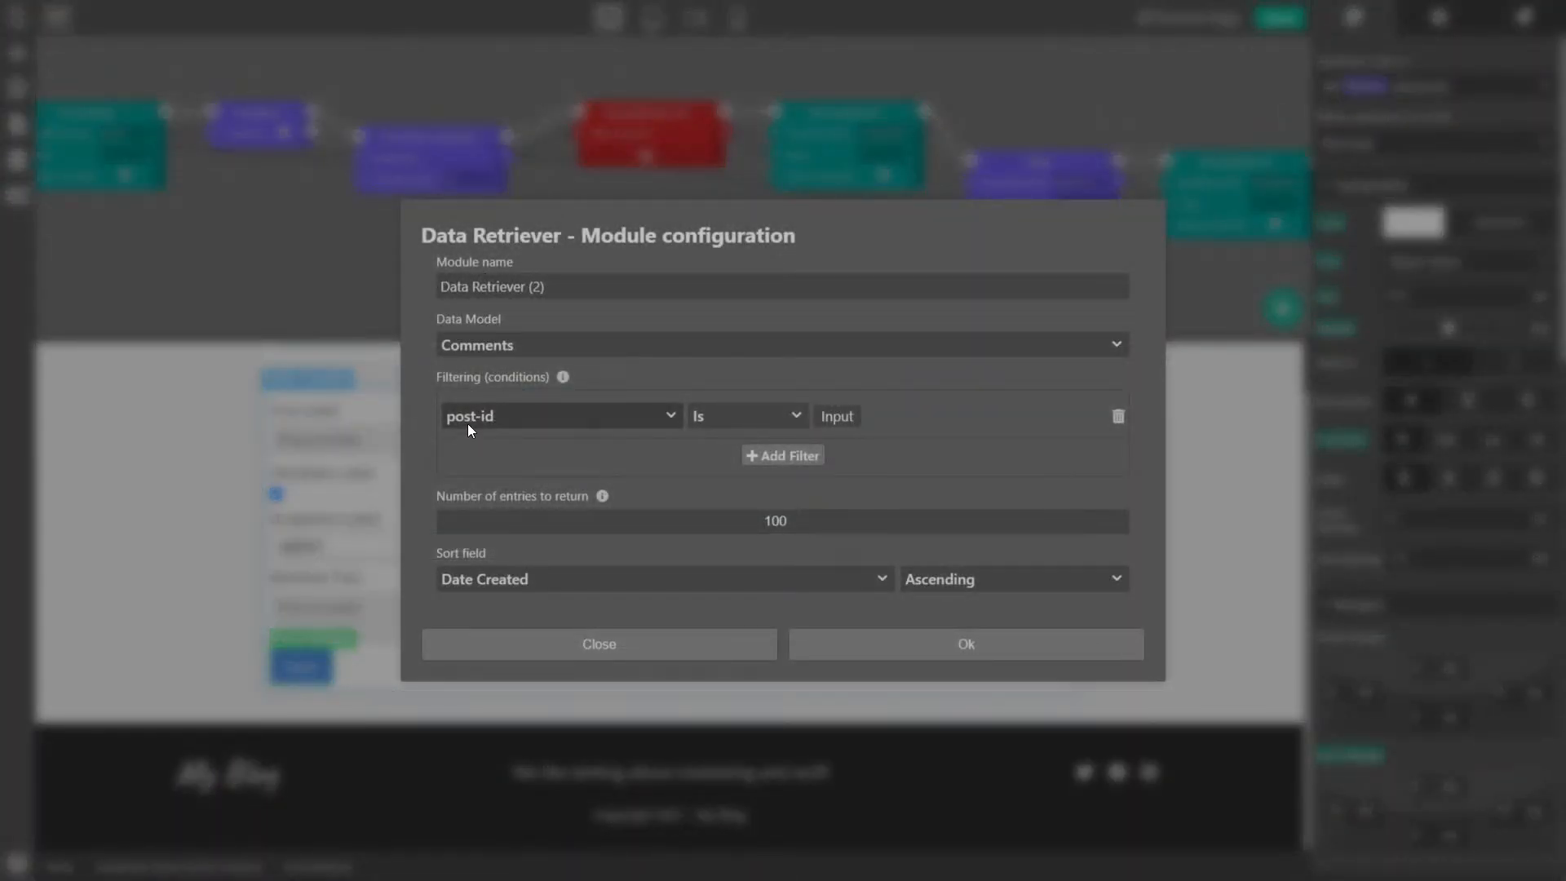
click(789, 461)
click(549, 438)
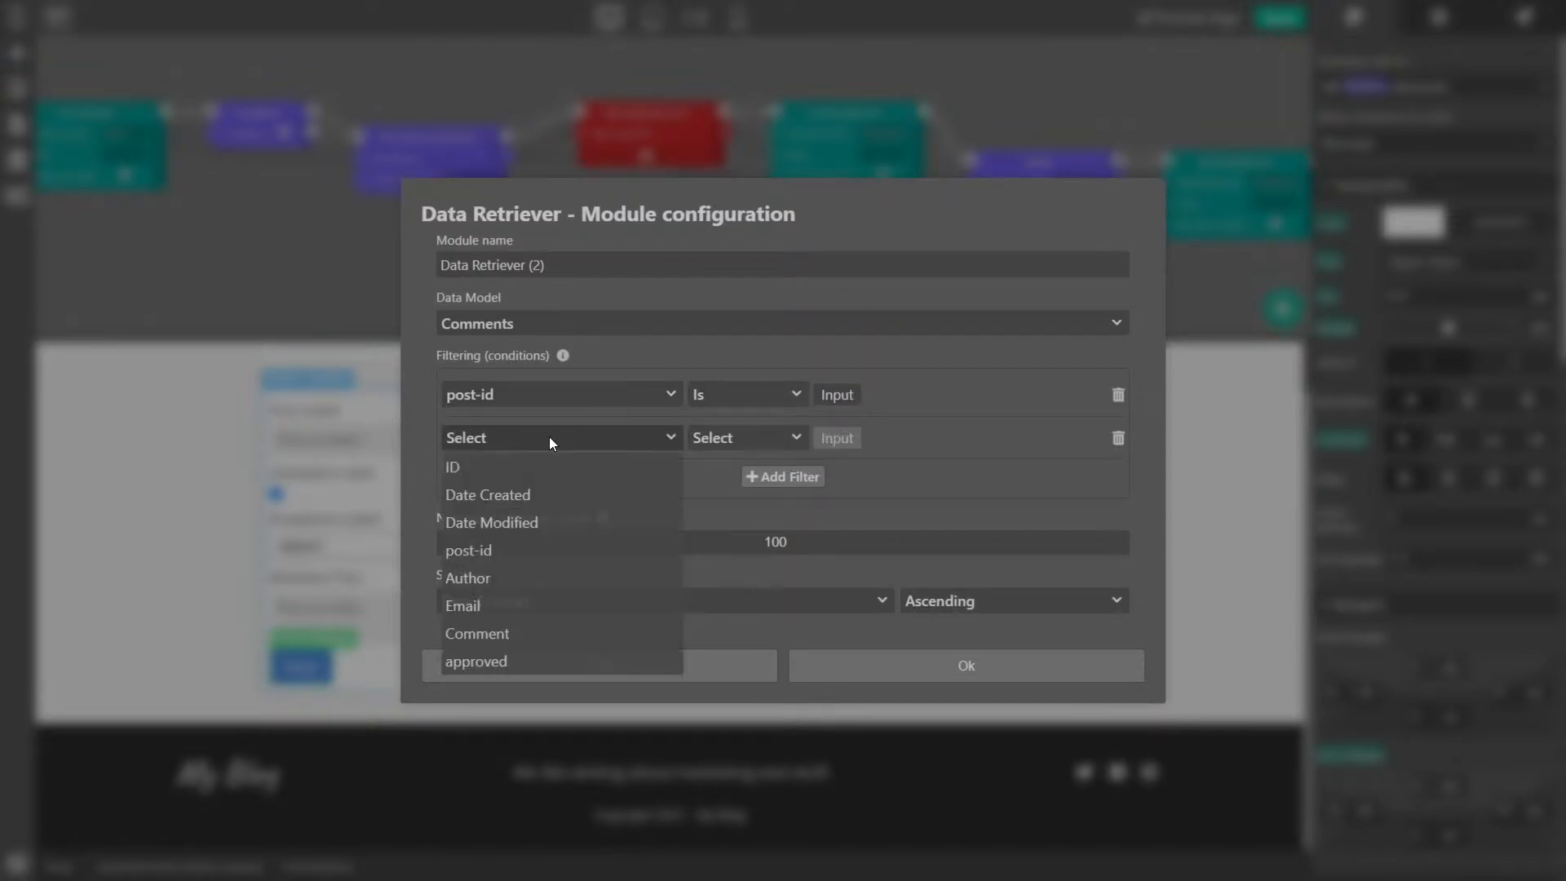
click(491, 662)
click(722, 437)
click(727, 468)
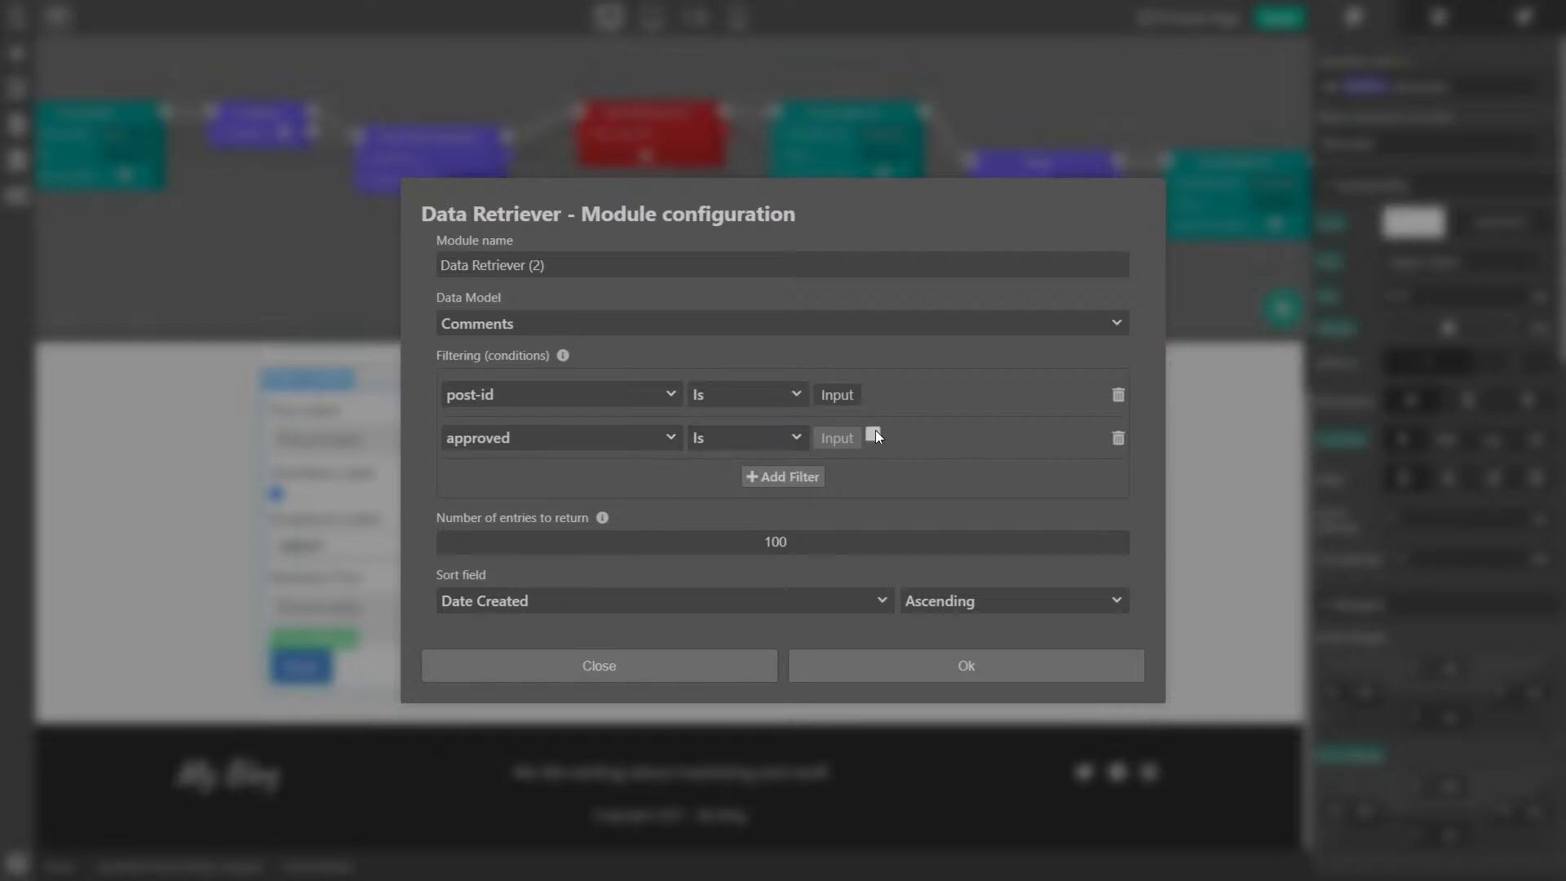
click(914, 672)
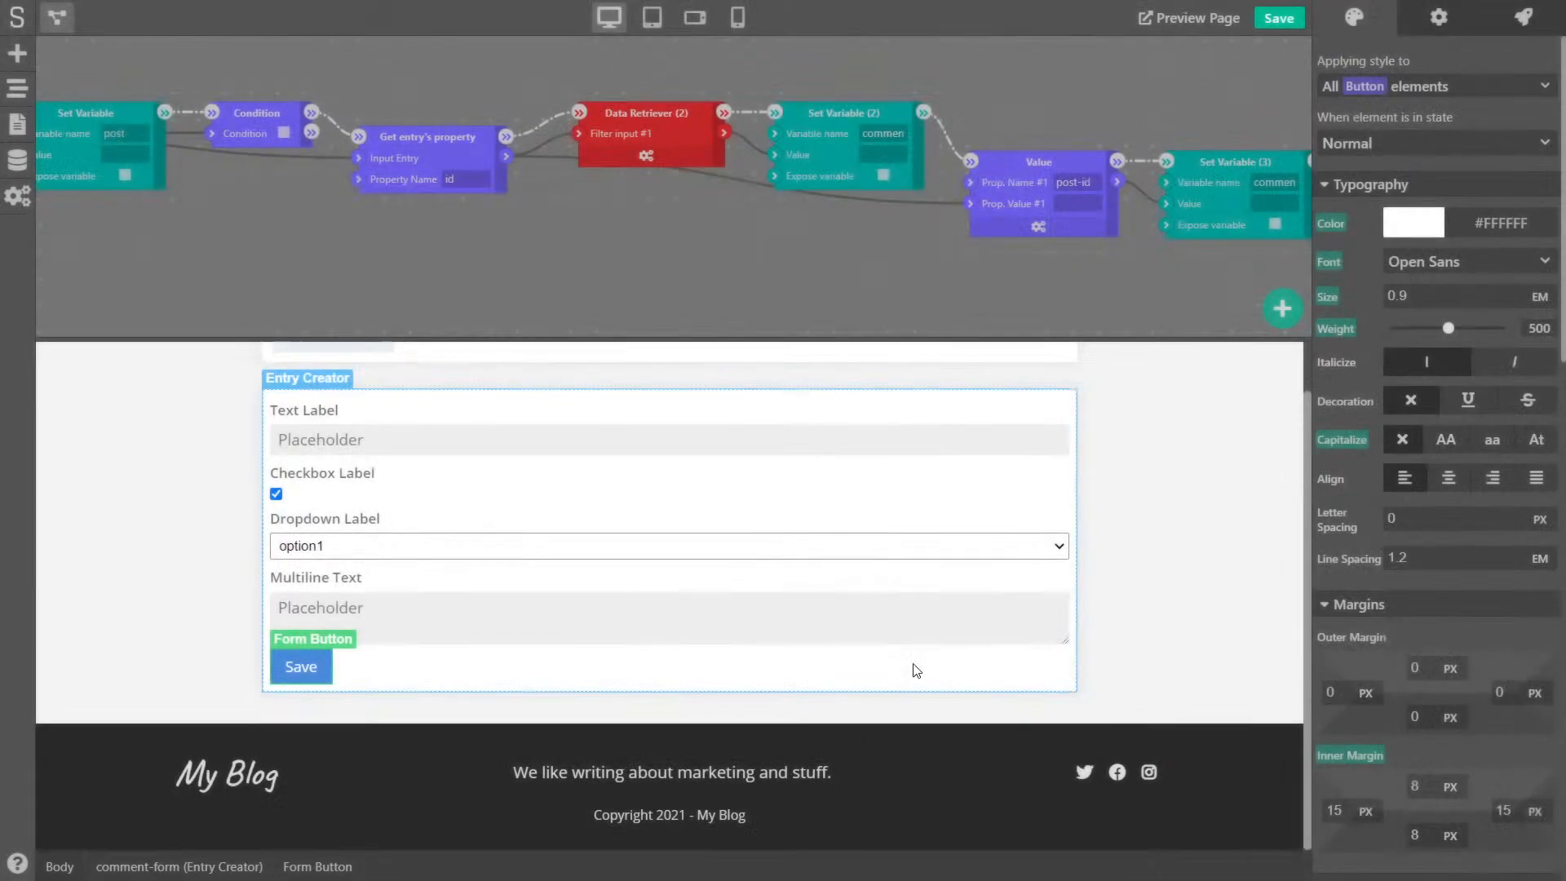
click(1278, 20)
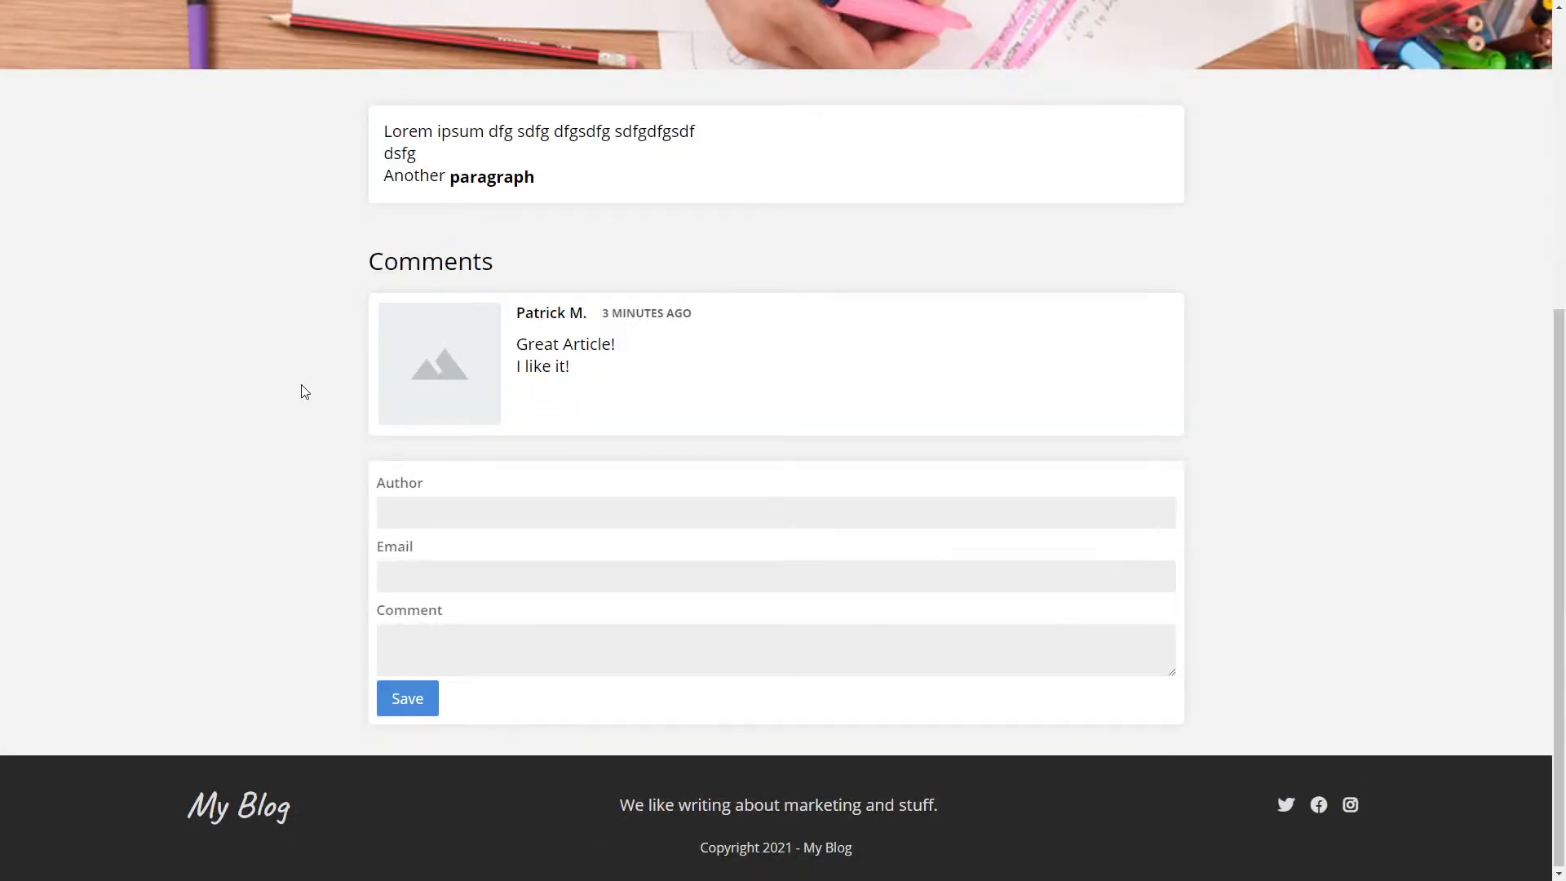
- Reload the live post and confirm it shows the no-comments message instead of the unapproved comment
key(F5)
mouse_move(605, 438)
mouse_down()
mouse_move(970, 437)
mouse_move(616, 430)
mouse_up()
click(975, 437)
click(572, 432)
click(961, 441)
click(607, 429)
scroll(555, 429, up, 5)
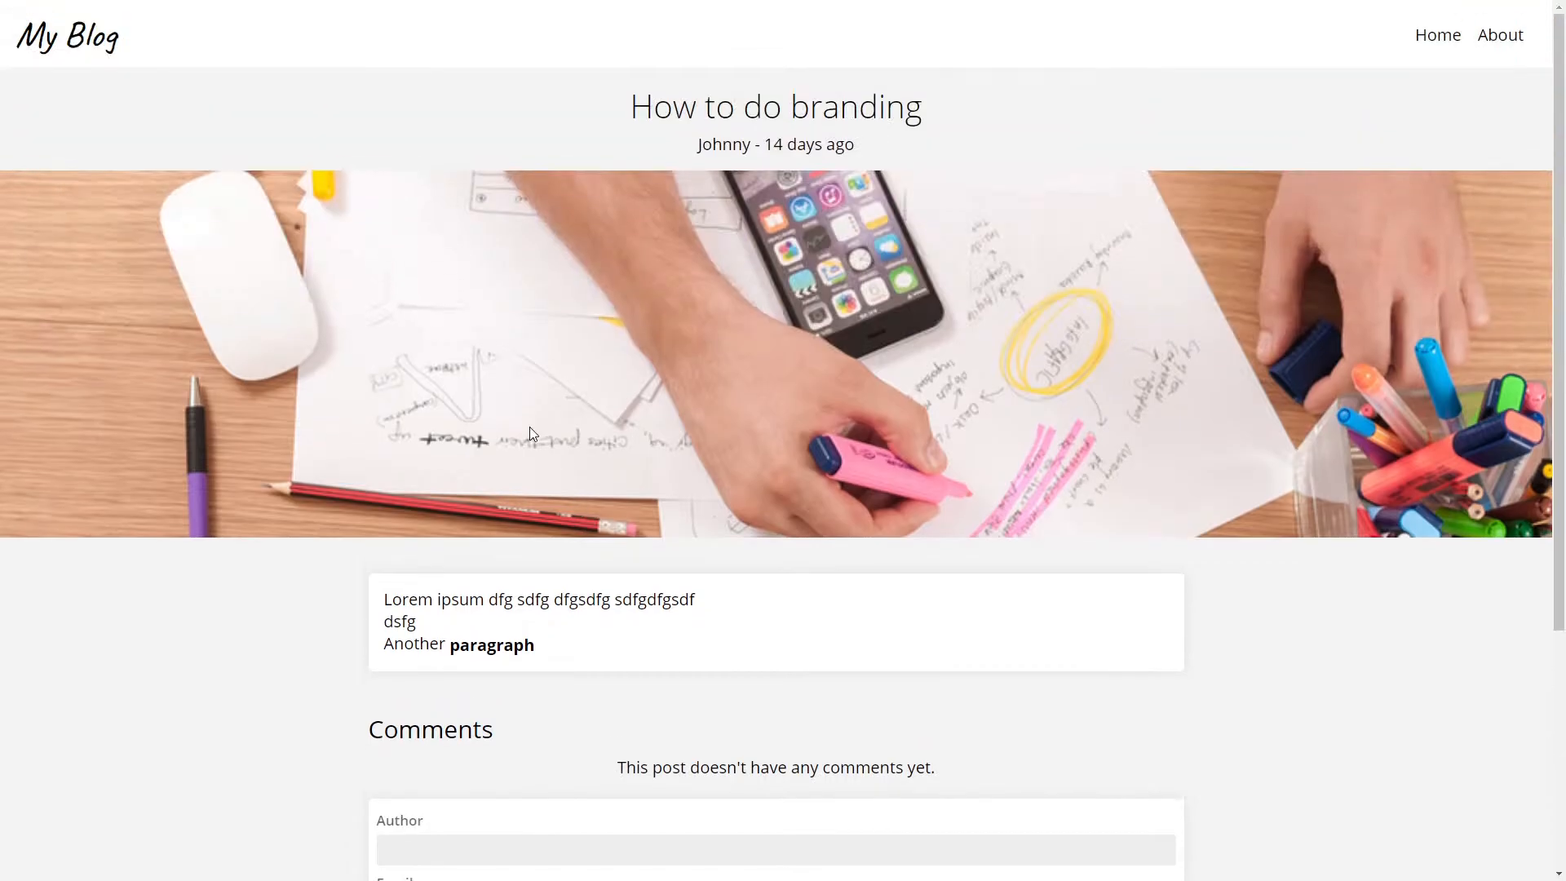
scroll(530, 427, down, 5)
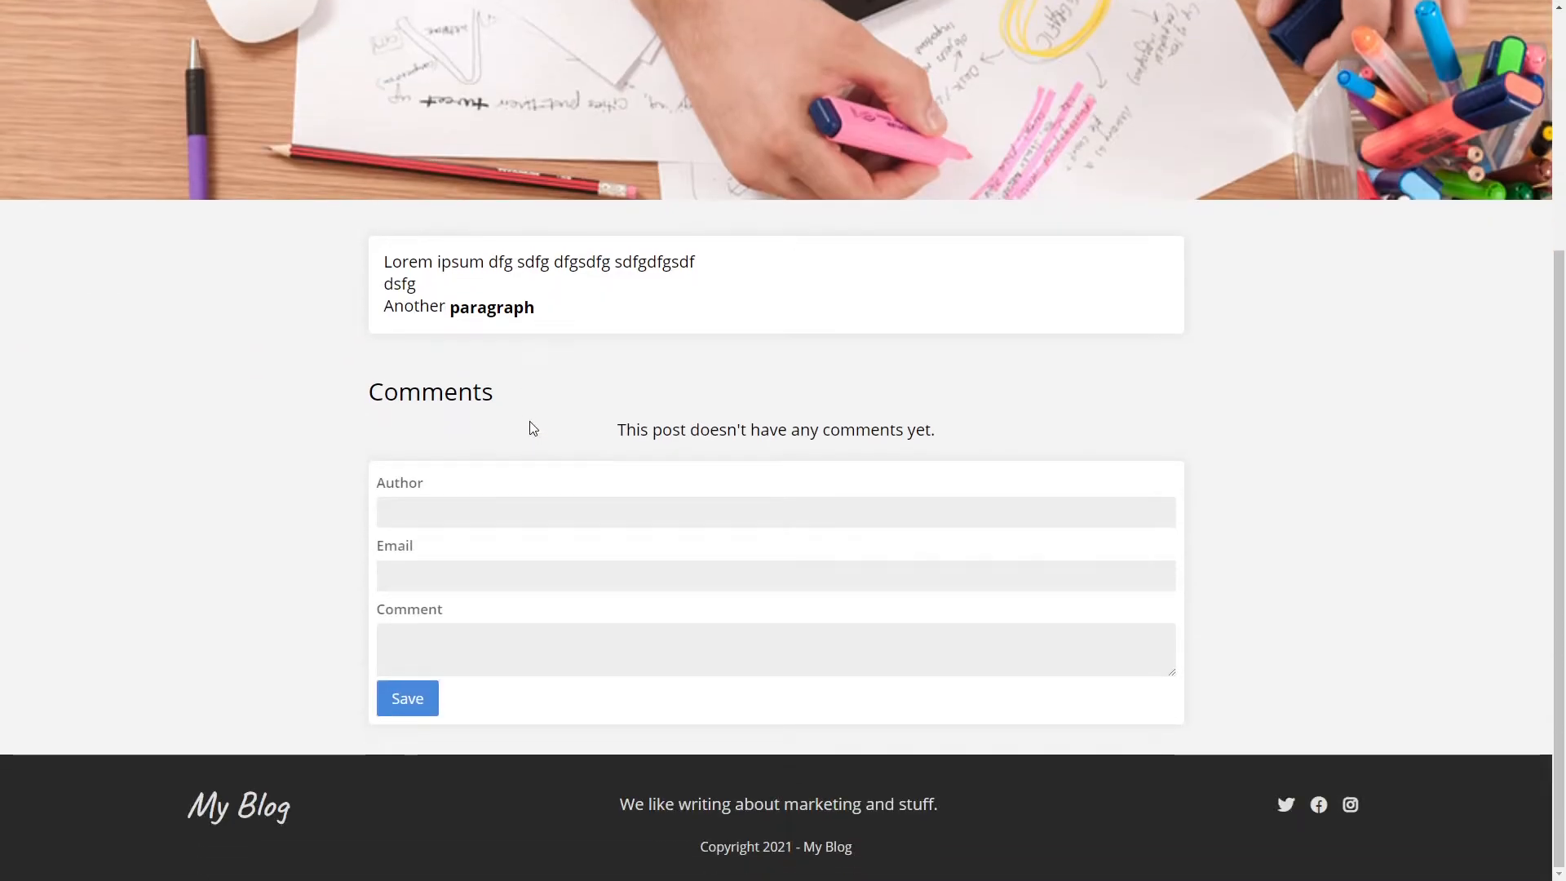
key(ctrl+w)
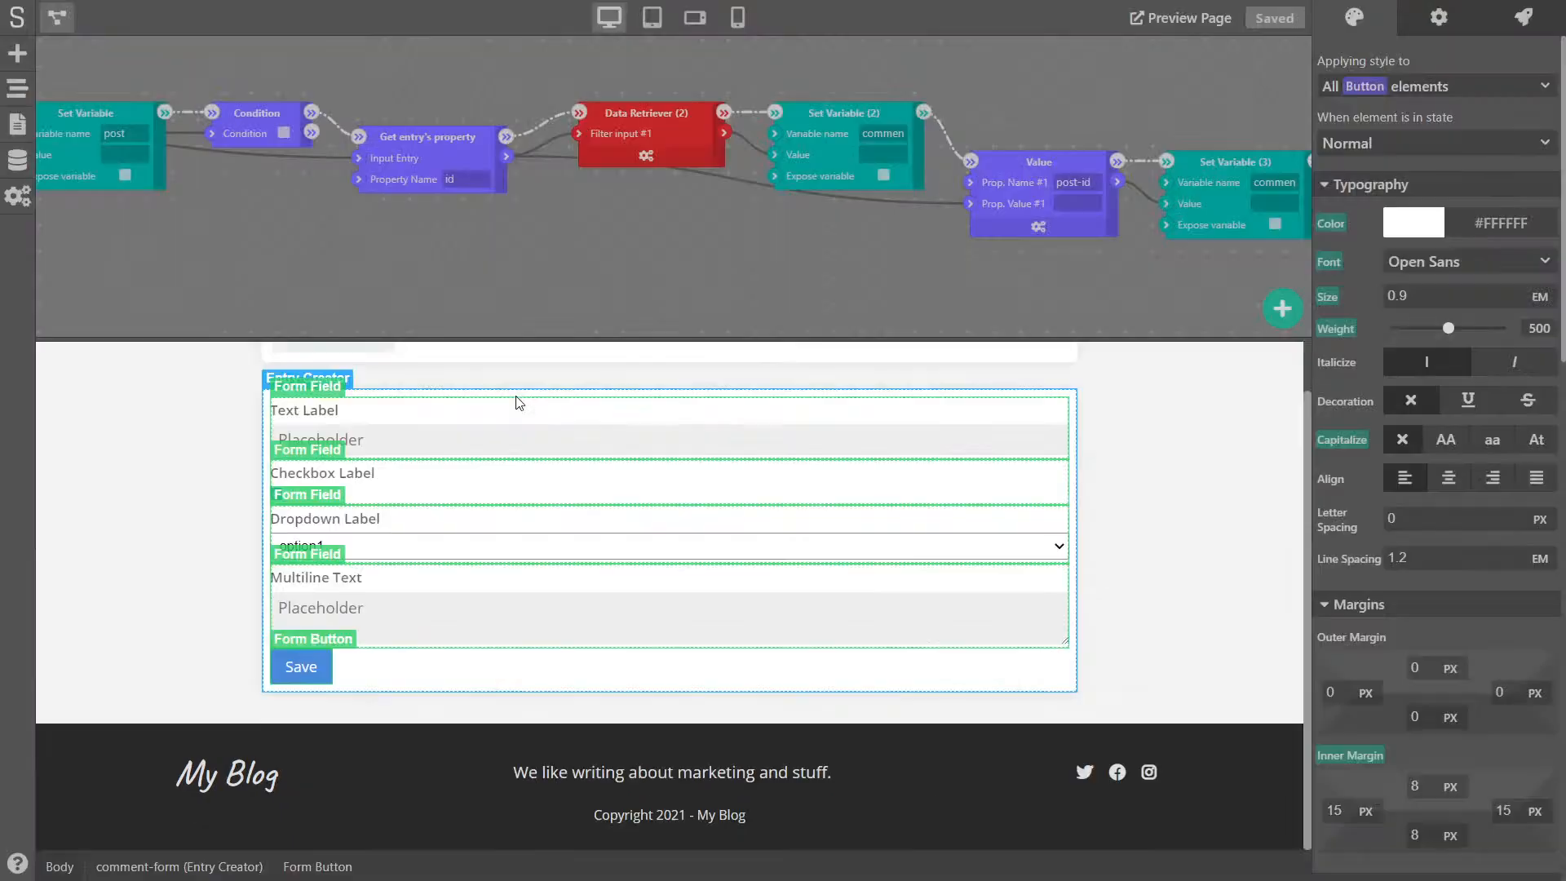
- Tick approved on the existing Comments entry, save it, and reload the blog post page
click(18, 159)
click(256, 199)
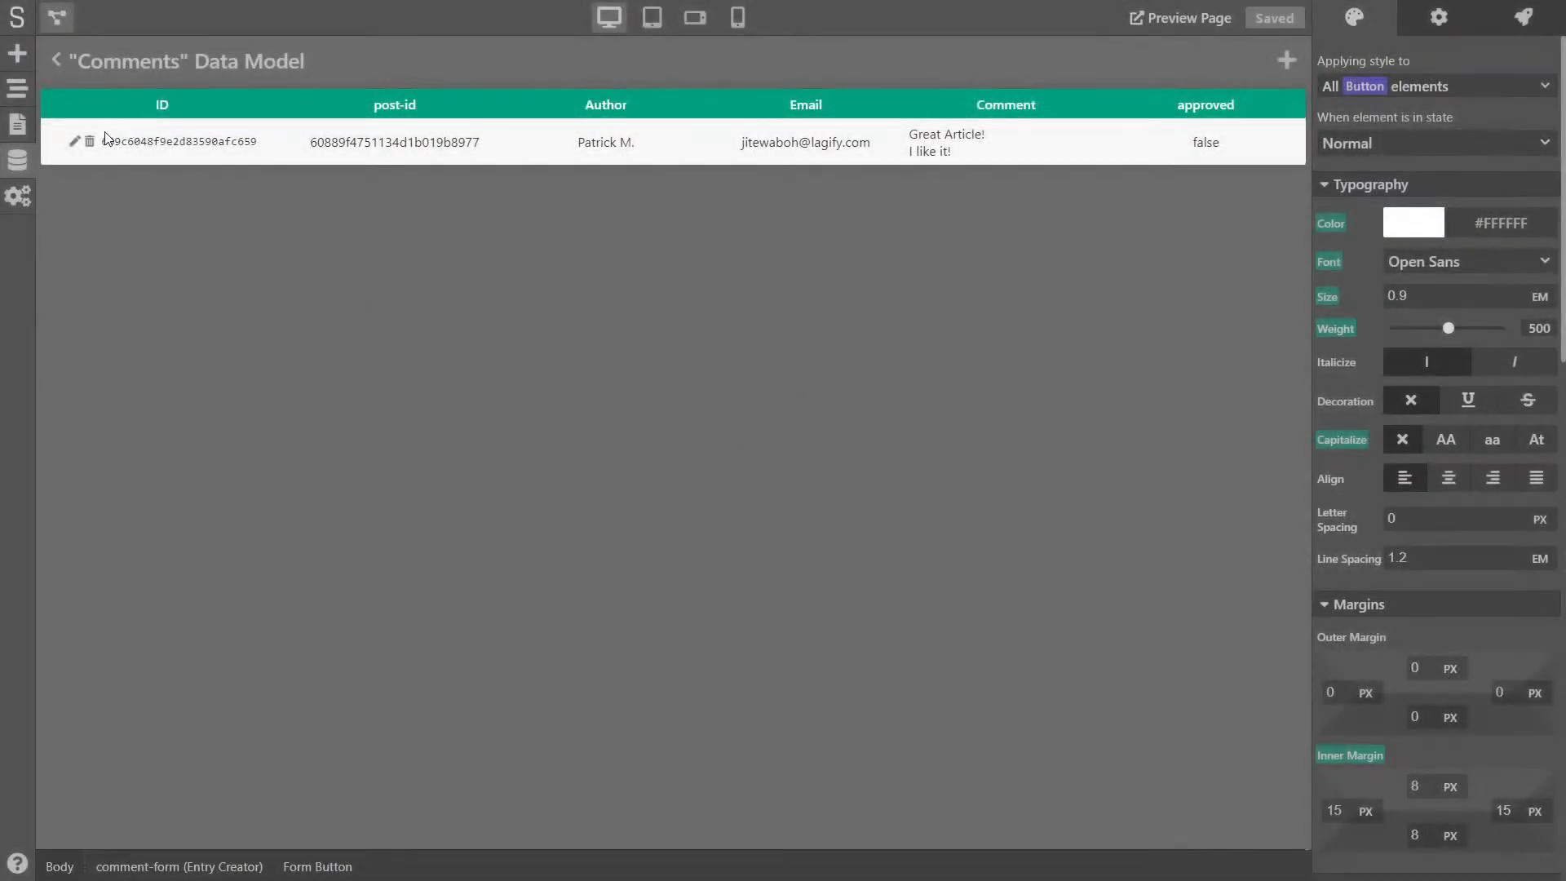
click(74, 142)
click(570, 640)
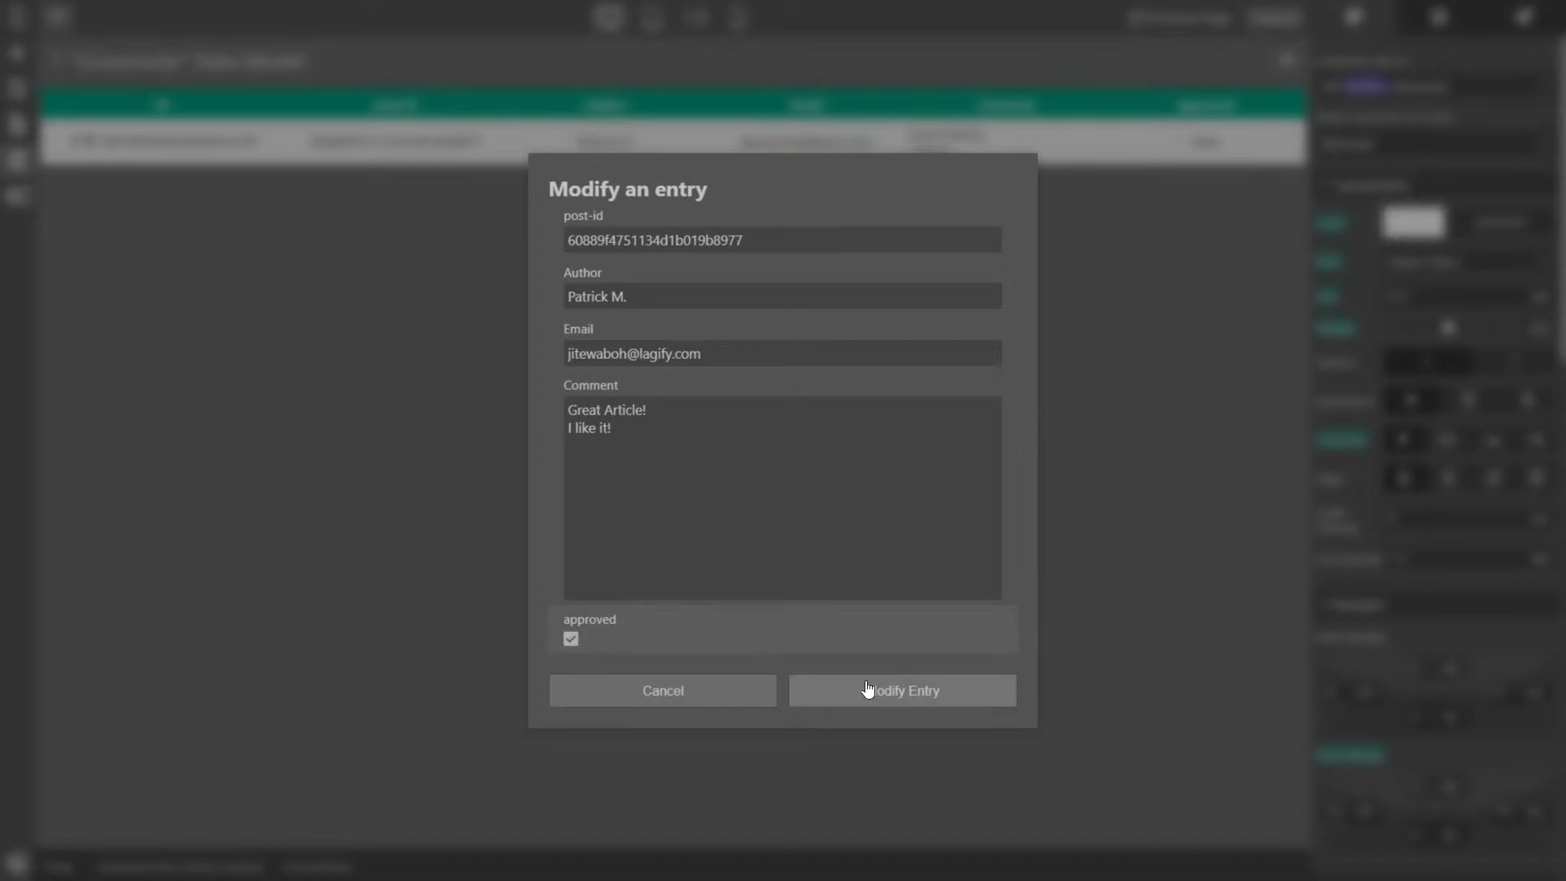
click(932, 691)
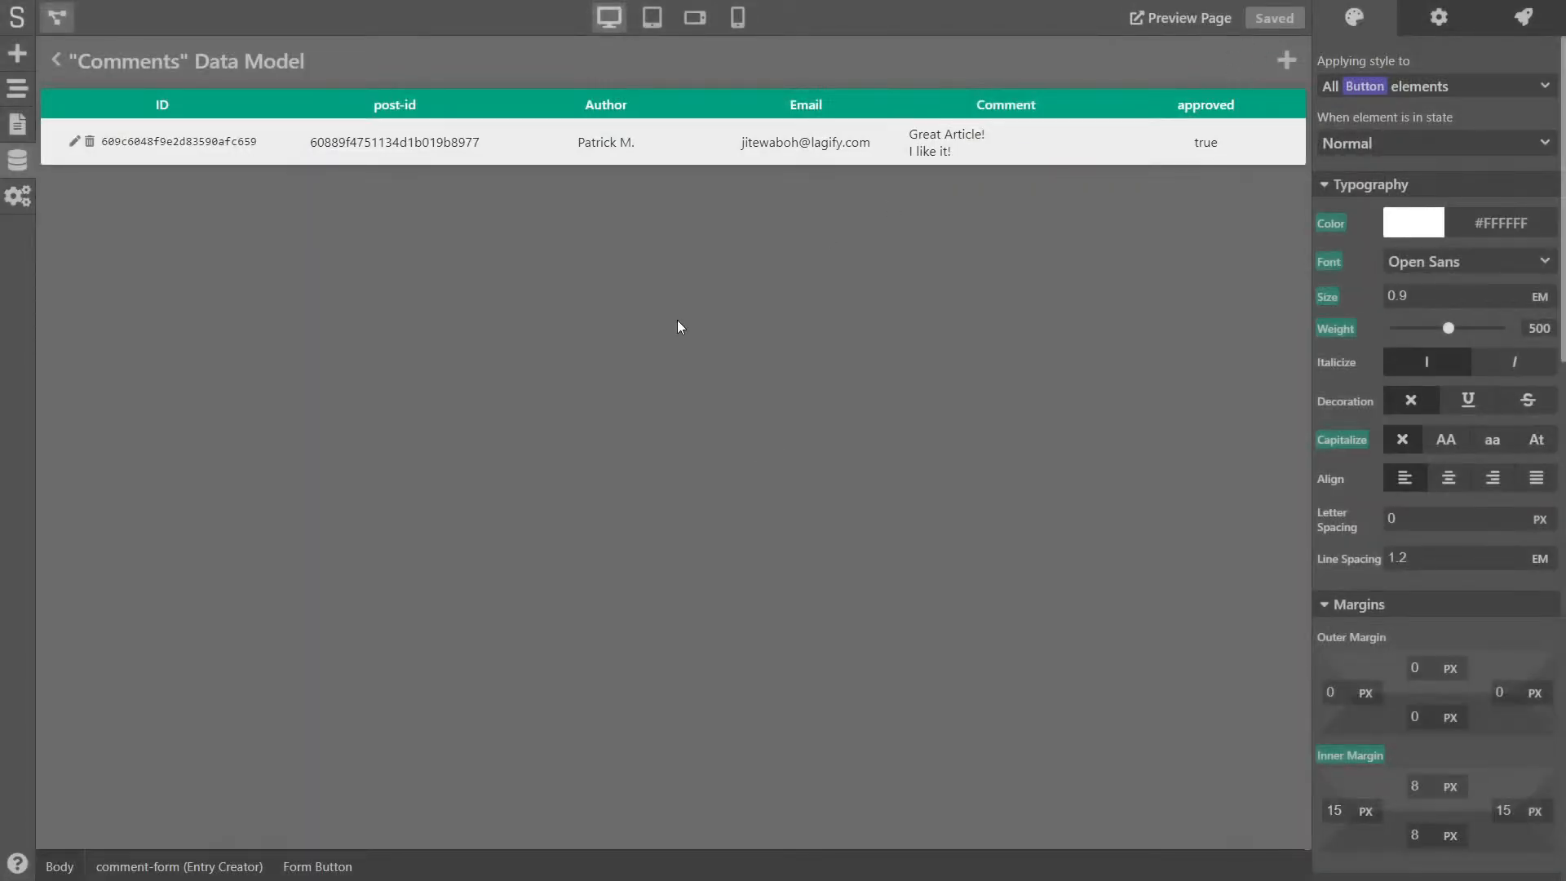
key(ctrl+Tab)
key(F5)
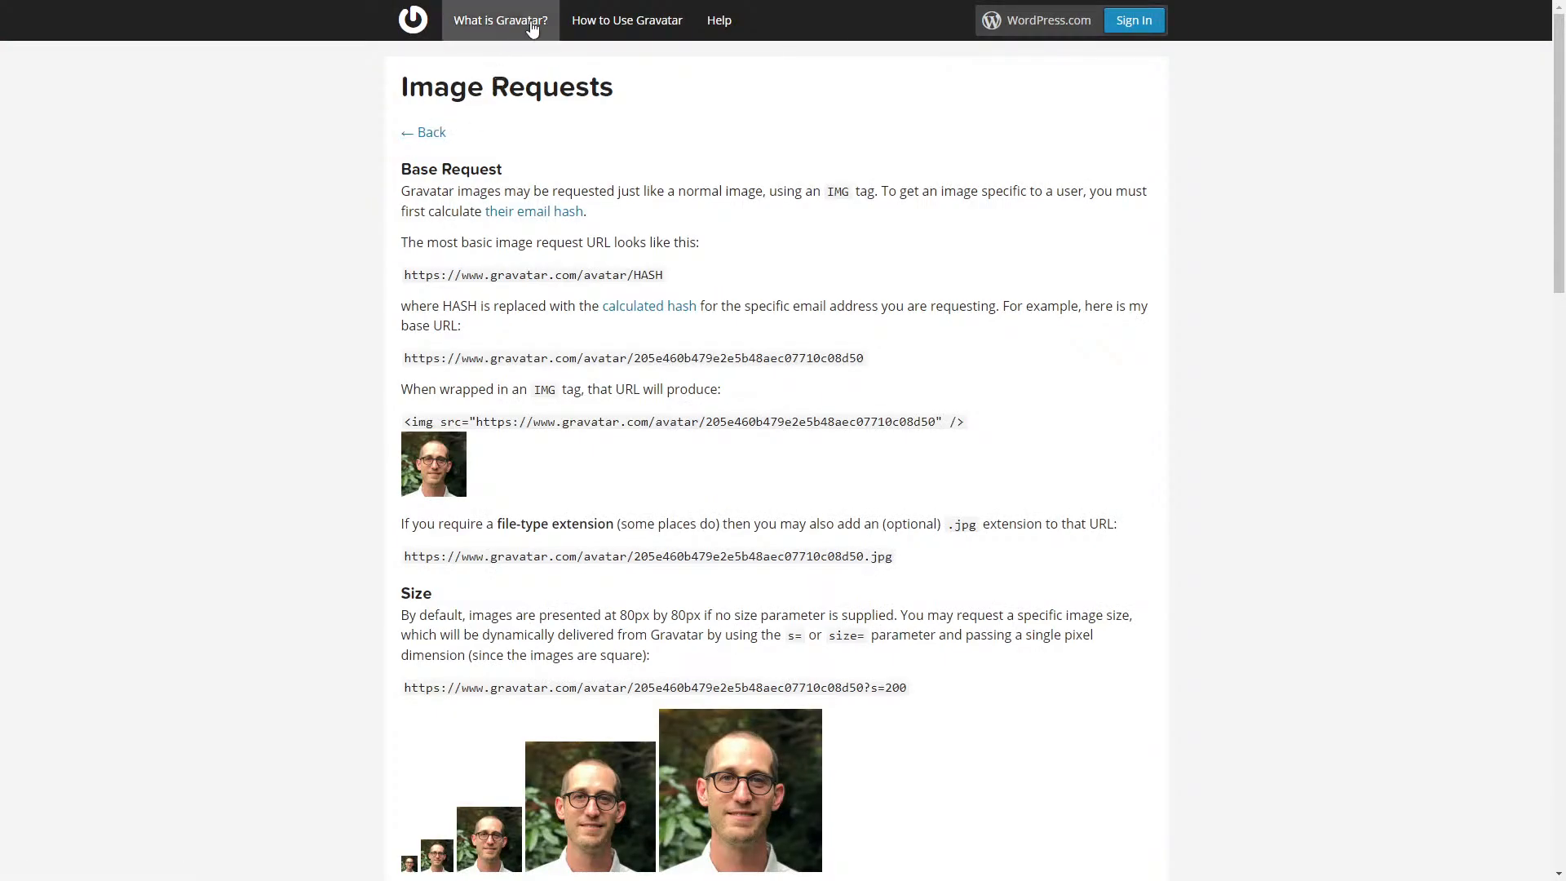
drag(572, 100, 451, 90)
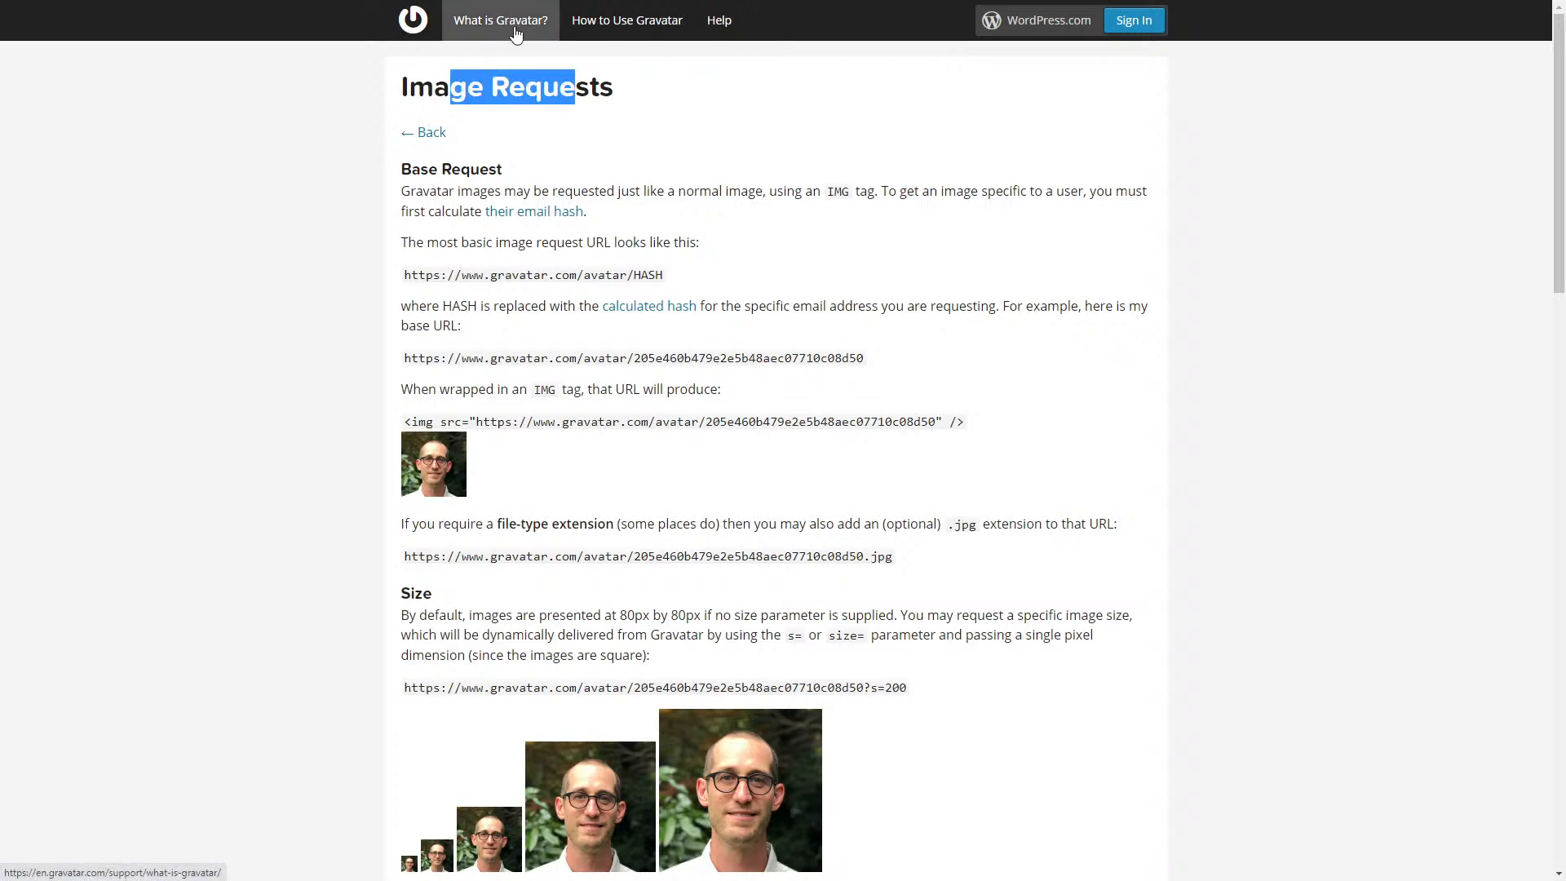
click(707, 163)
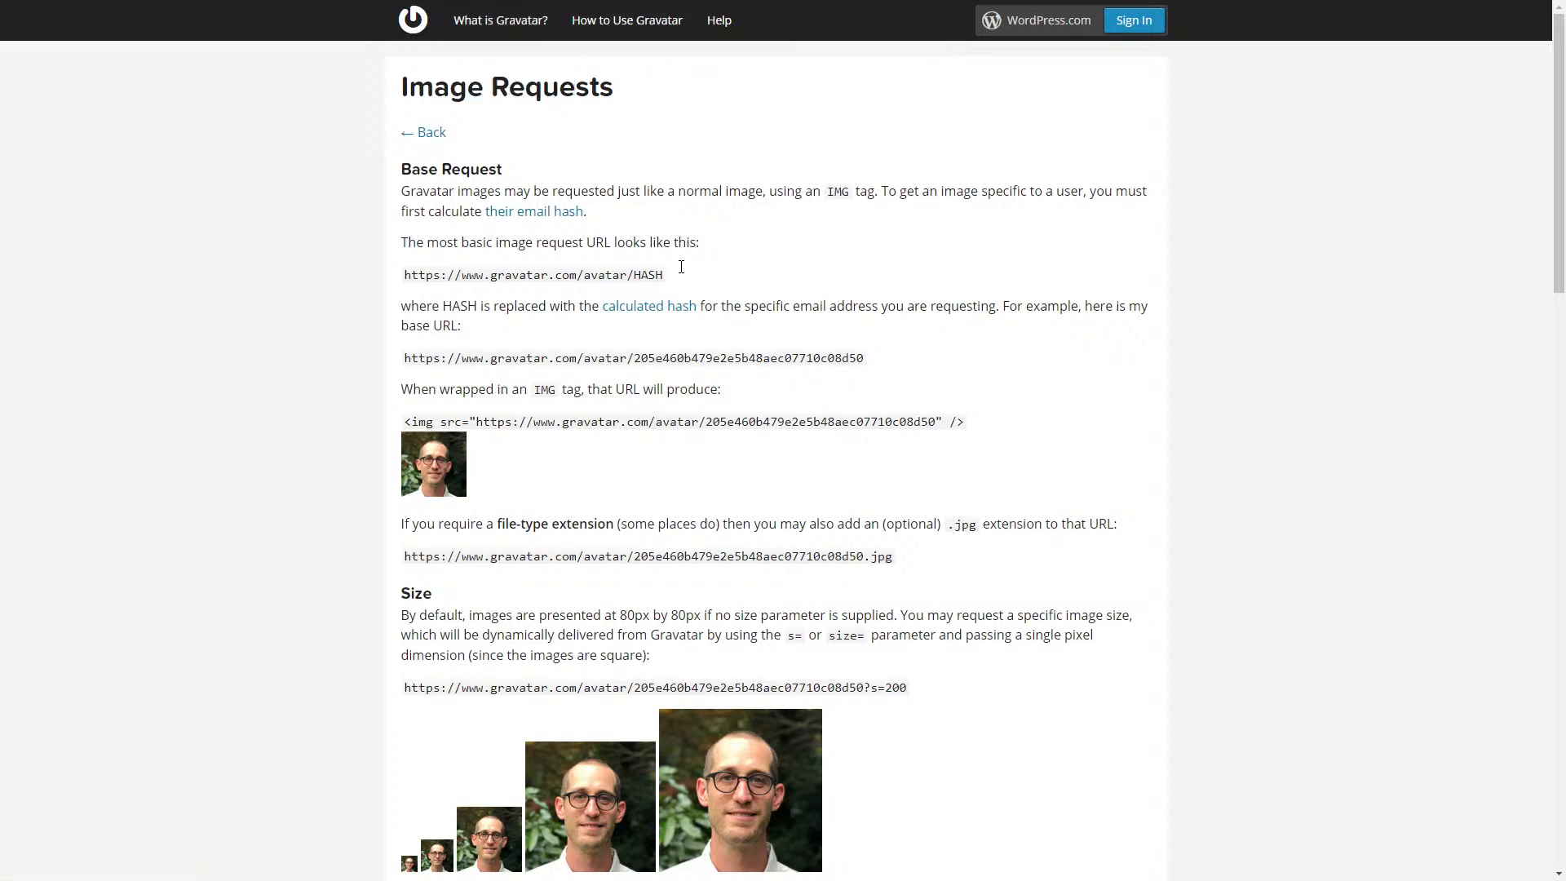
drag(405, 275, 670, 270)
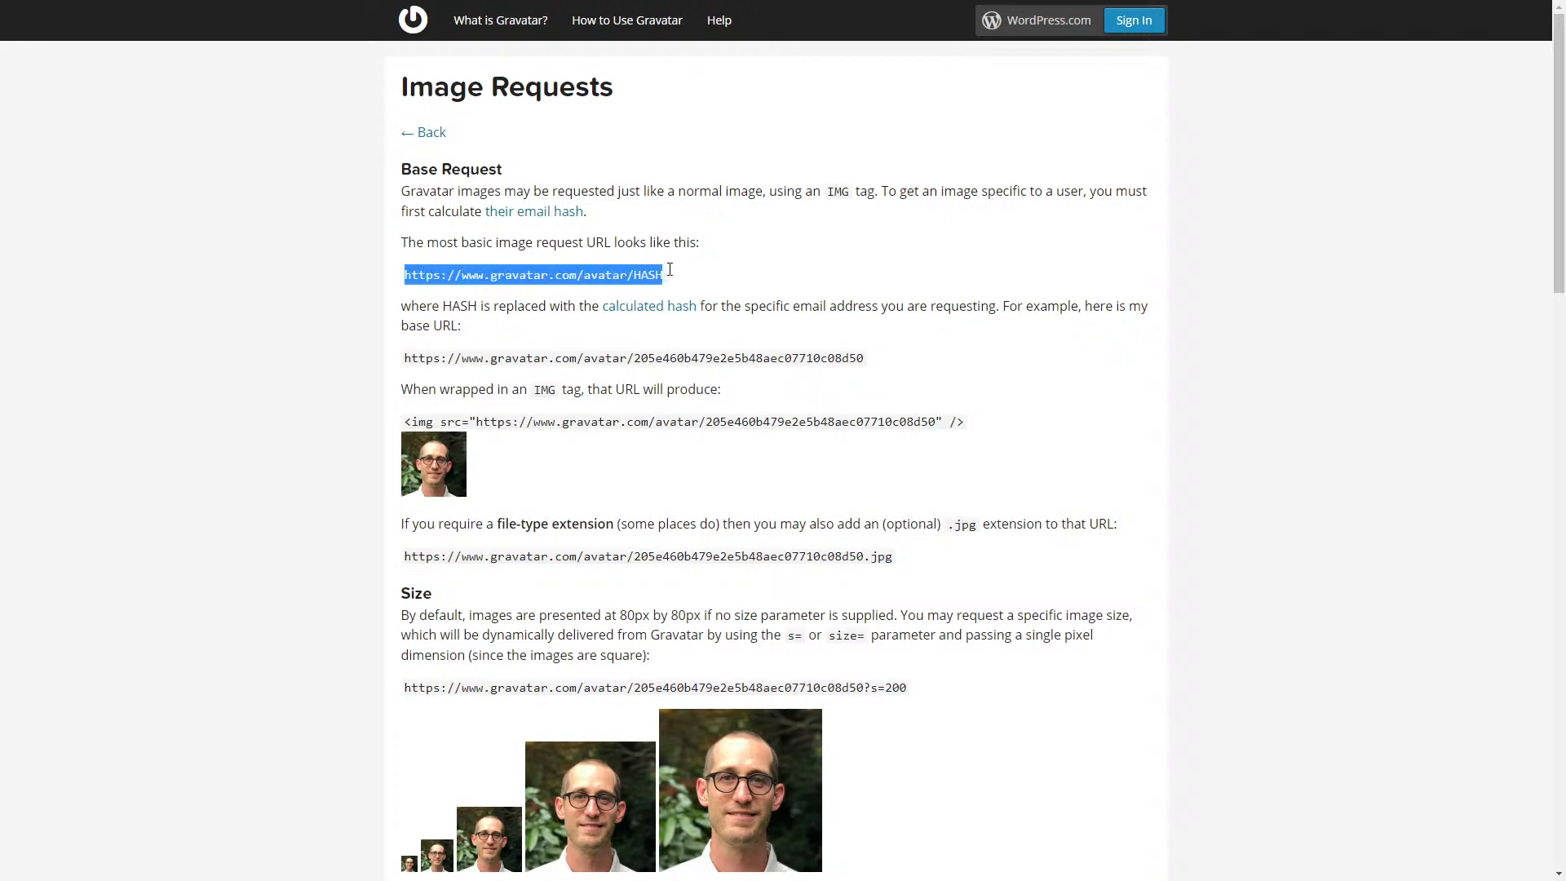
double_click(648, 275)
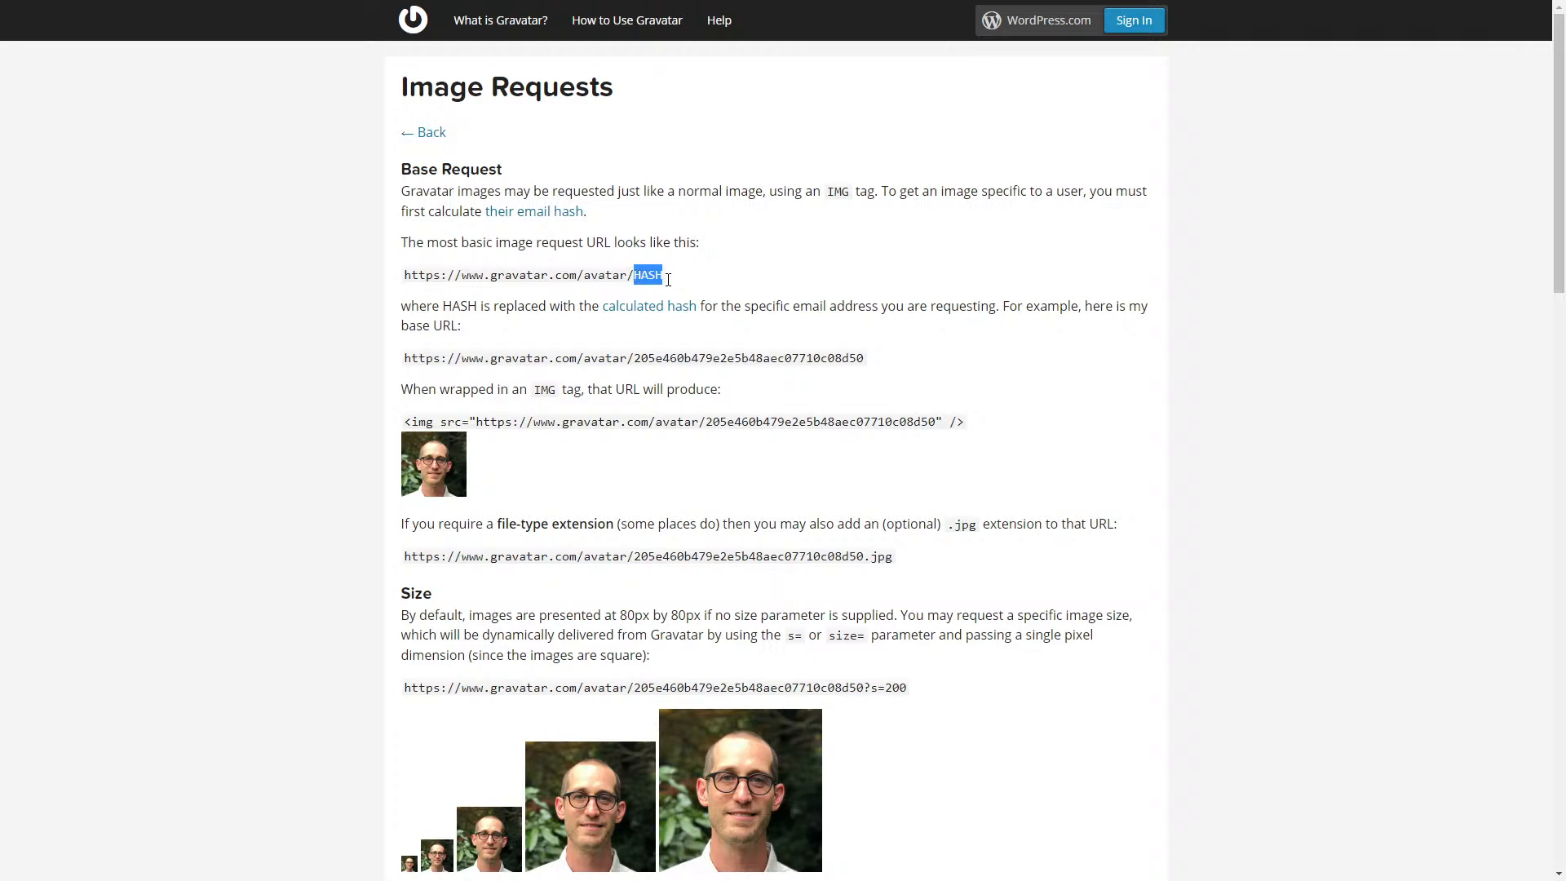
drag(634, 358, 865, 359)
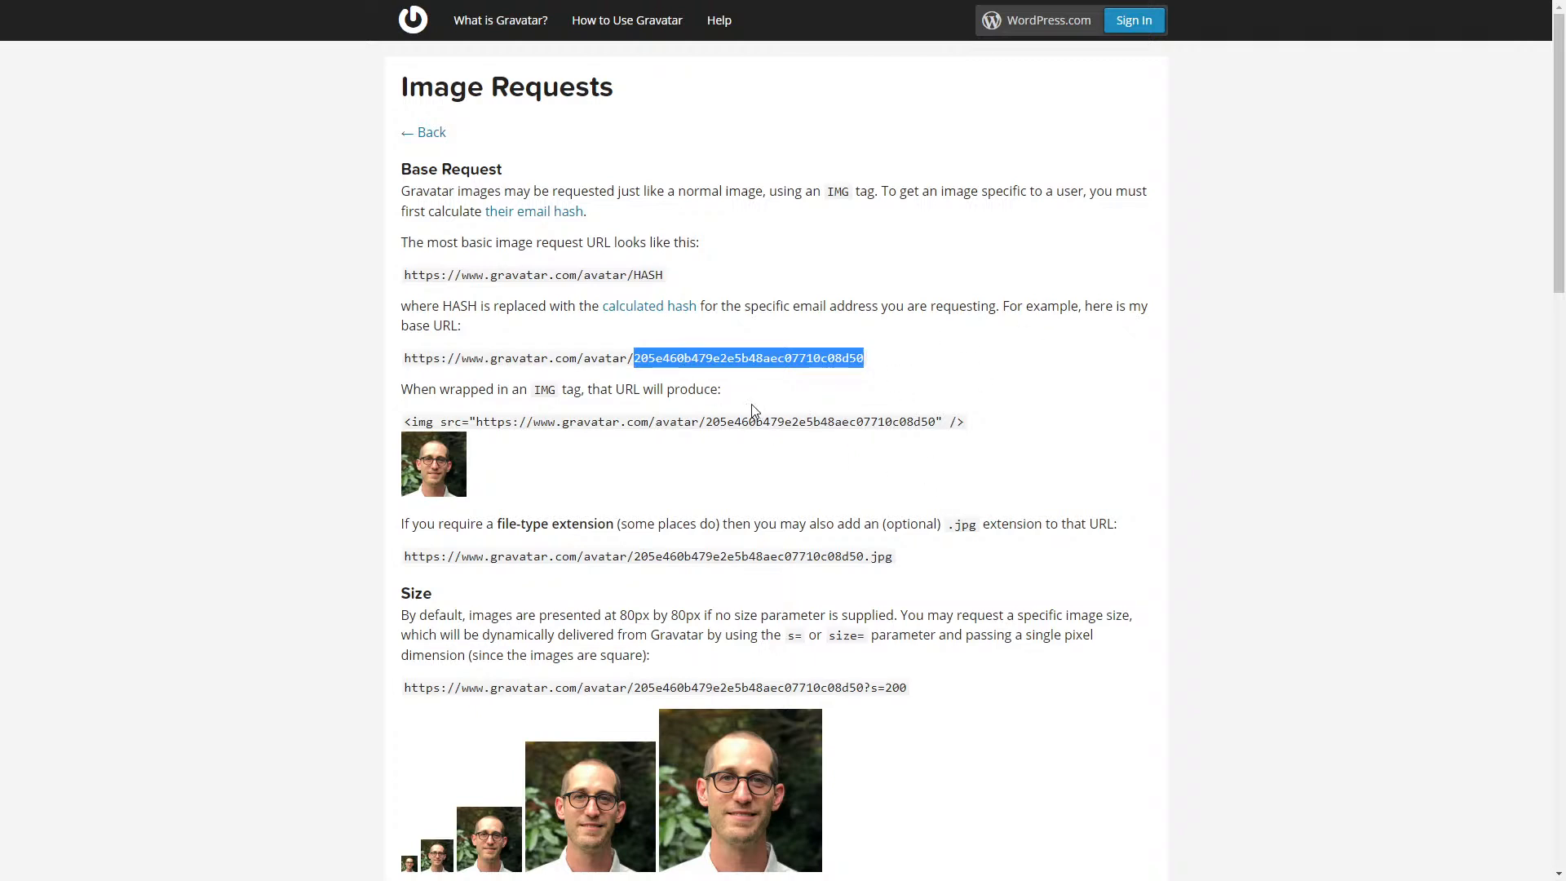
scroll(750, 394, down, 4)
scroll(620, 244, up, 4)
scroll(643, 403, down, 8)
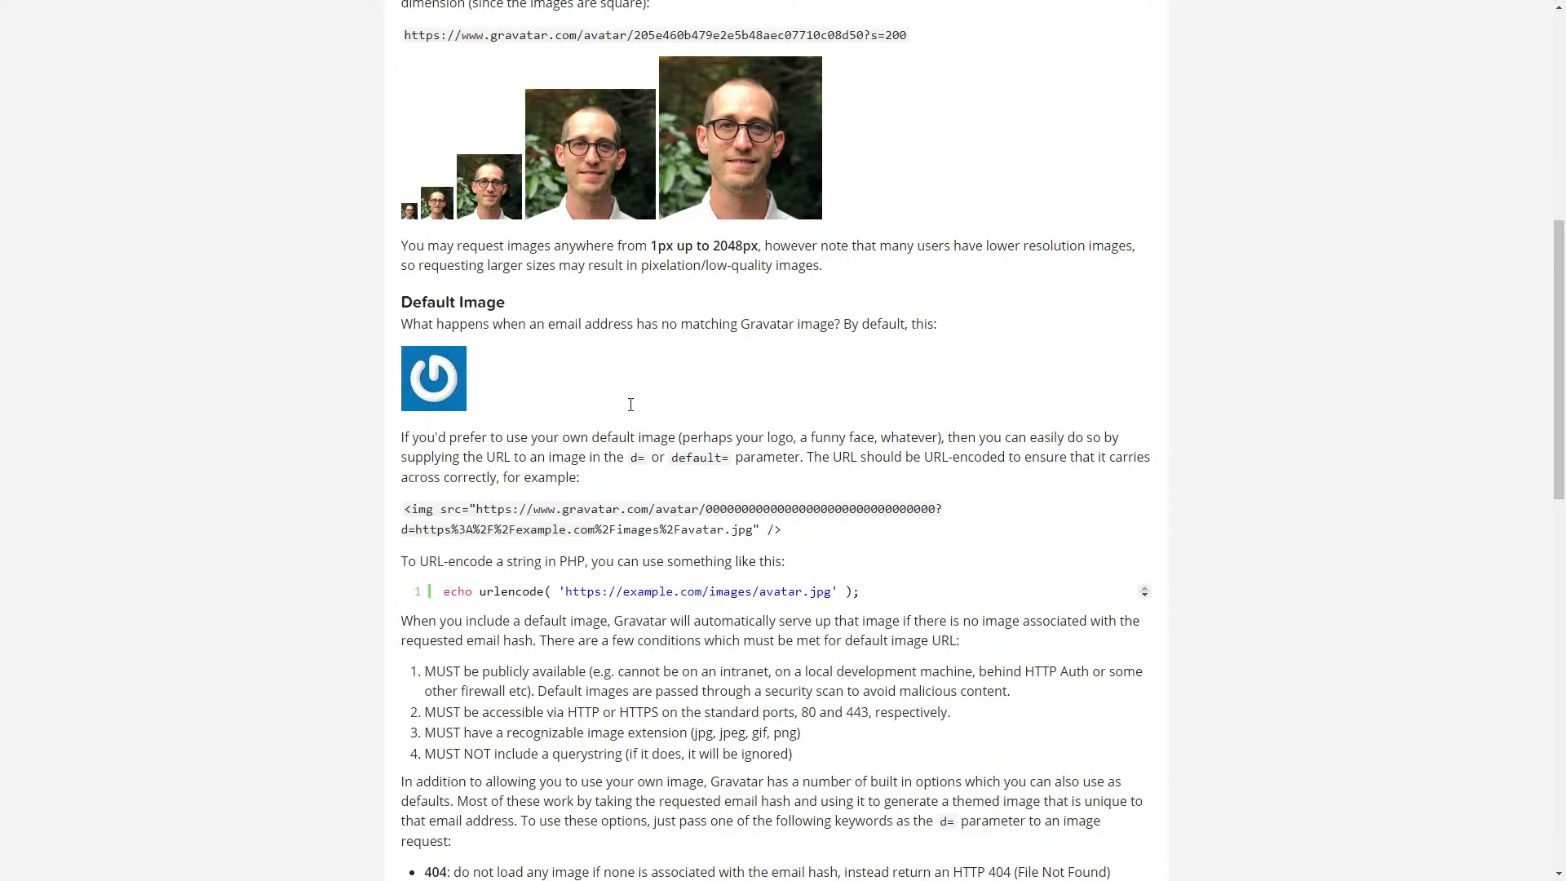
- Scroll to Gravatar's Default Image section and highlight the identicon keyword
scroll(630, 404, down, 7)
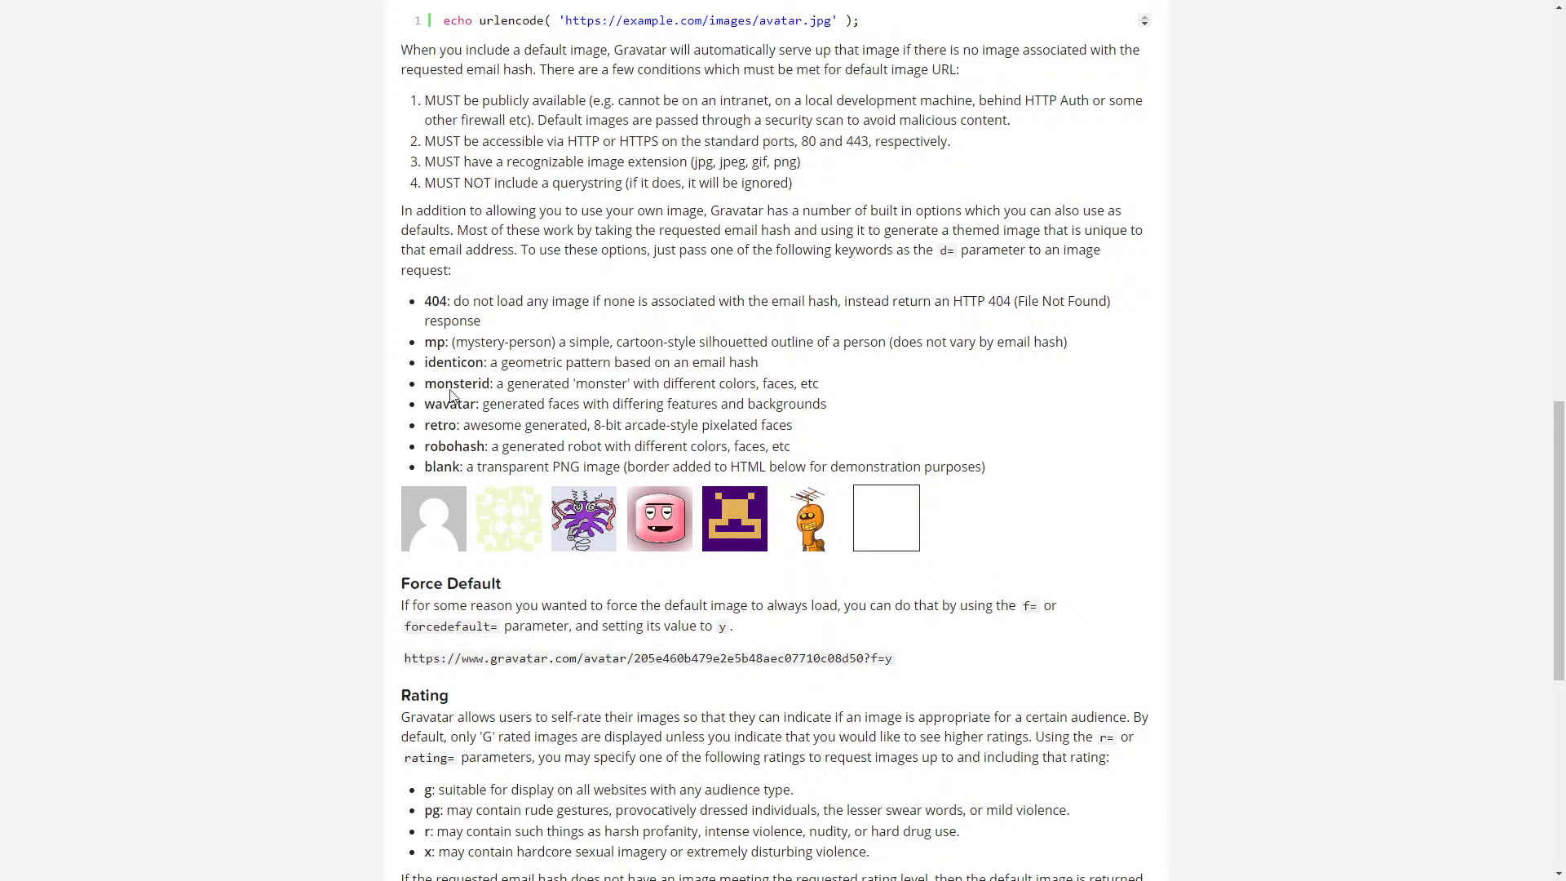
double_click(451, 363)
scroll(456, 378, up, 2)
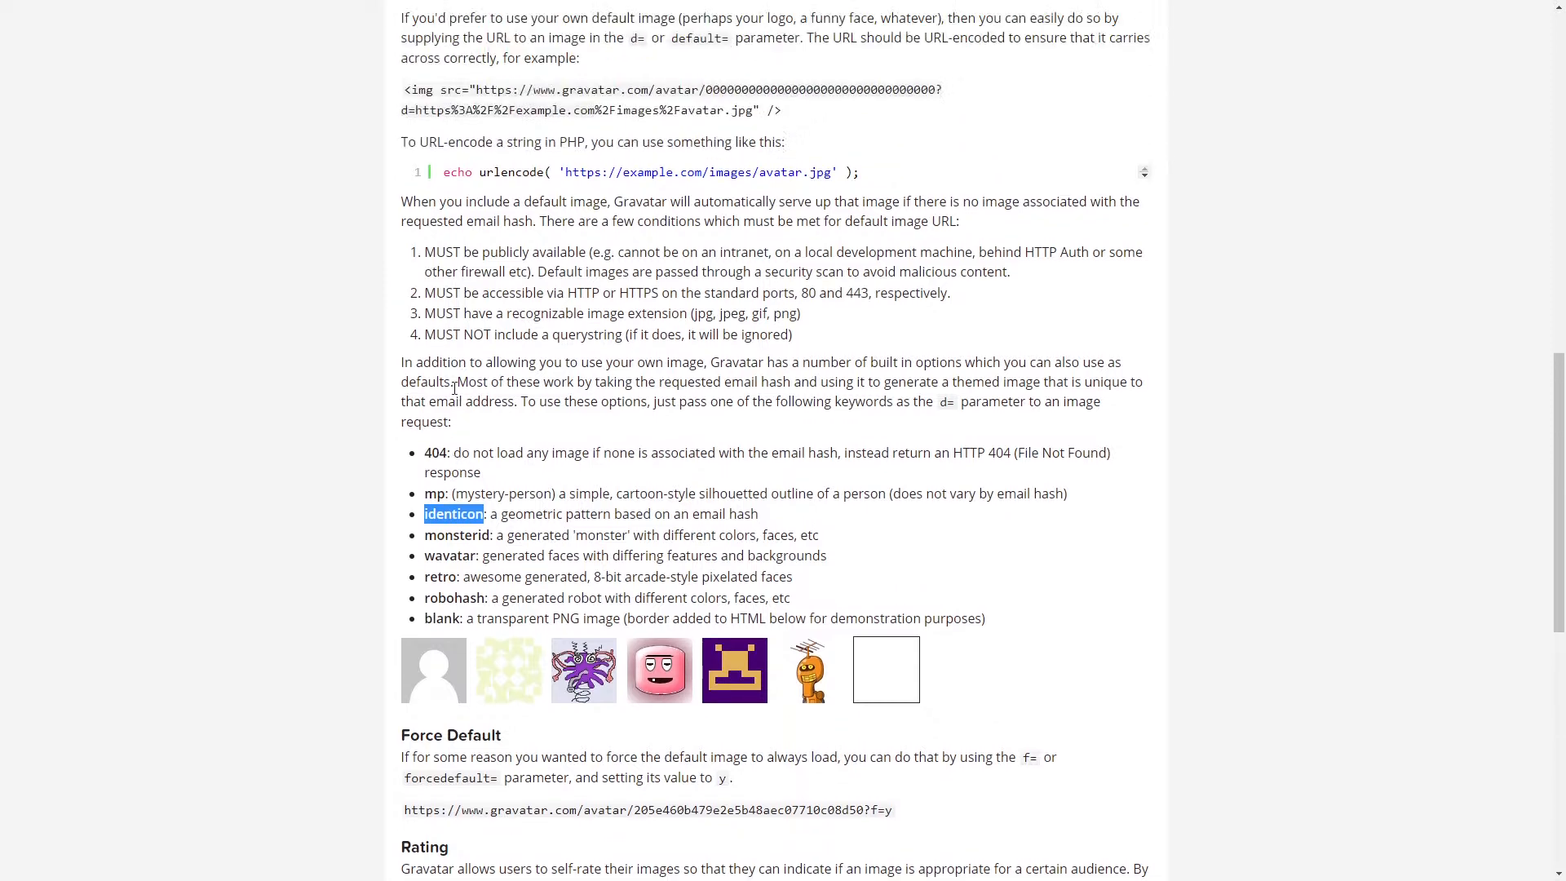
scroll(483, 542, up, 3)
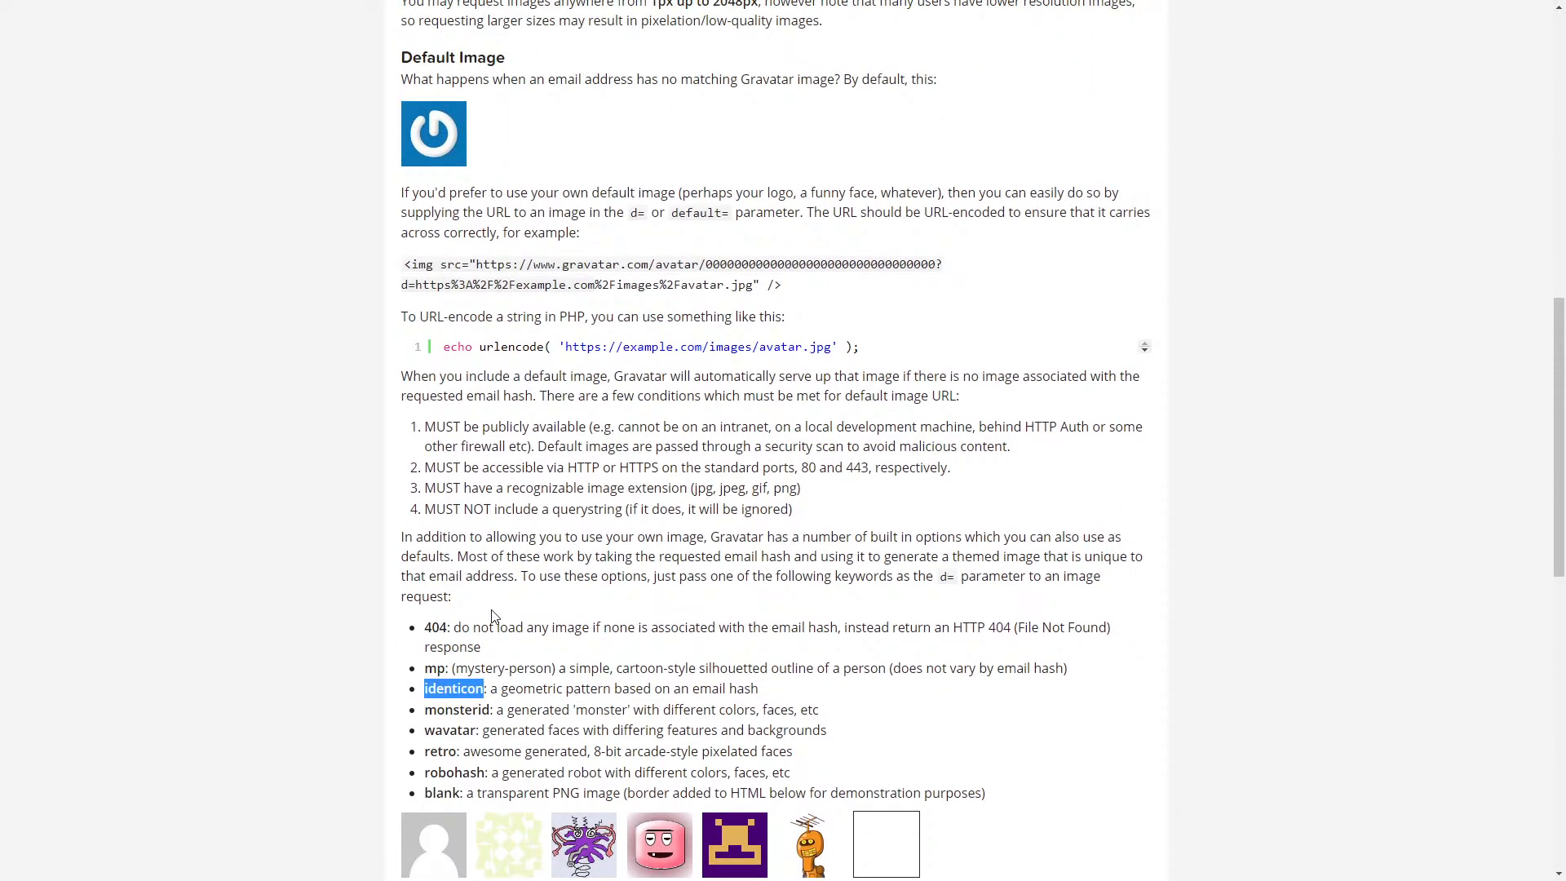
scroll(514, 620, down, 2)
scroll(522, 610, up, 2)
scroll(856, 689, down, 3)
scroll(856, 681, down, 1)
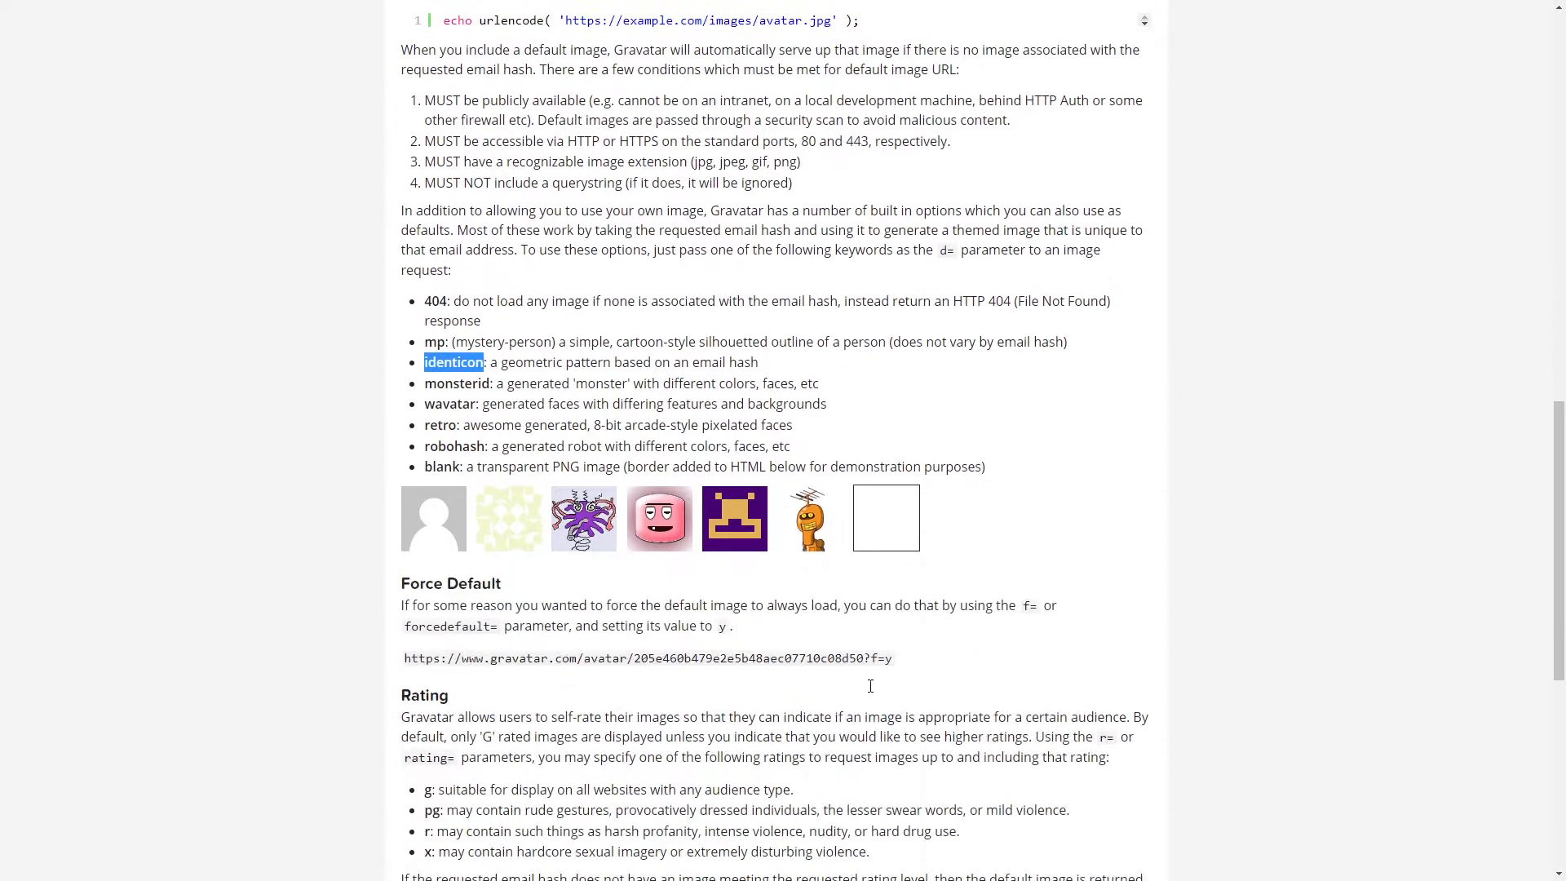
scroll(879, 677, up, 3)
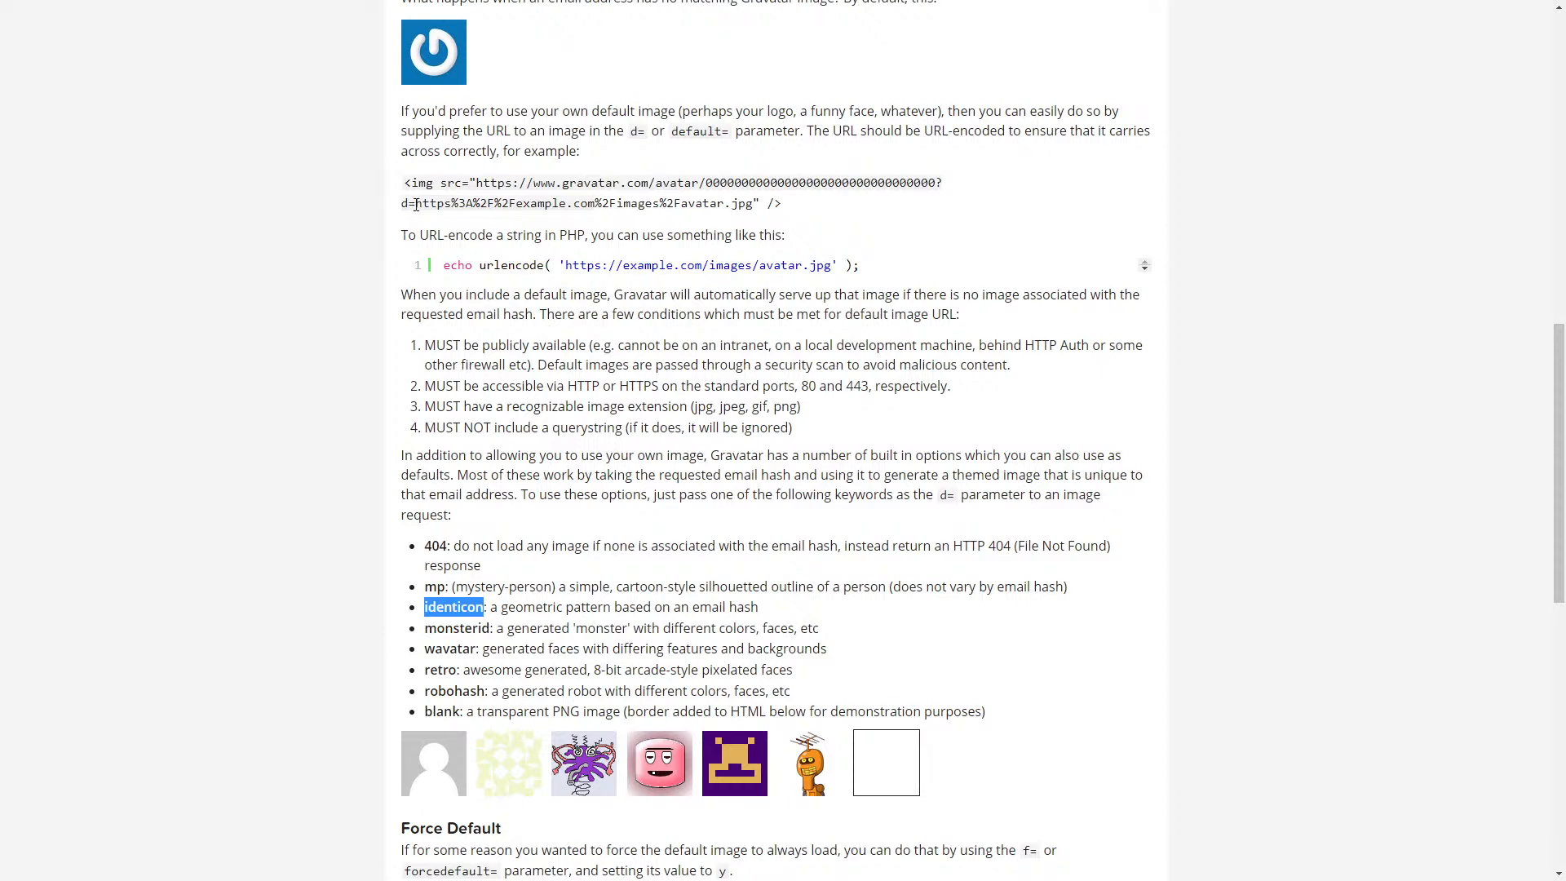
- Examine the example URL's d= parameter, its encoded default-image value, and the identicon option
drag(403, 206, 416, 205)
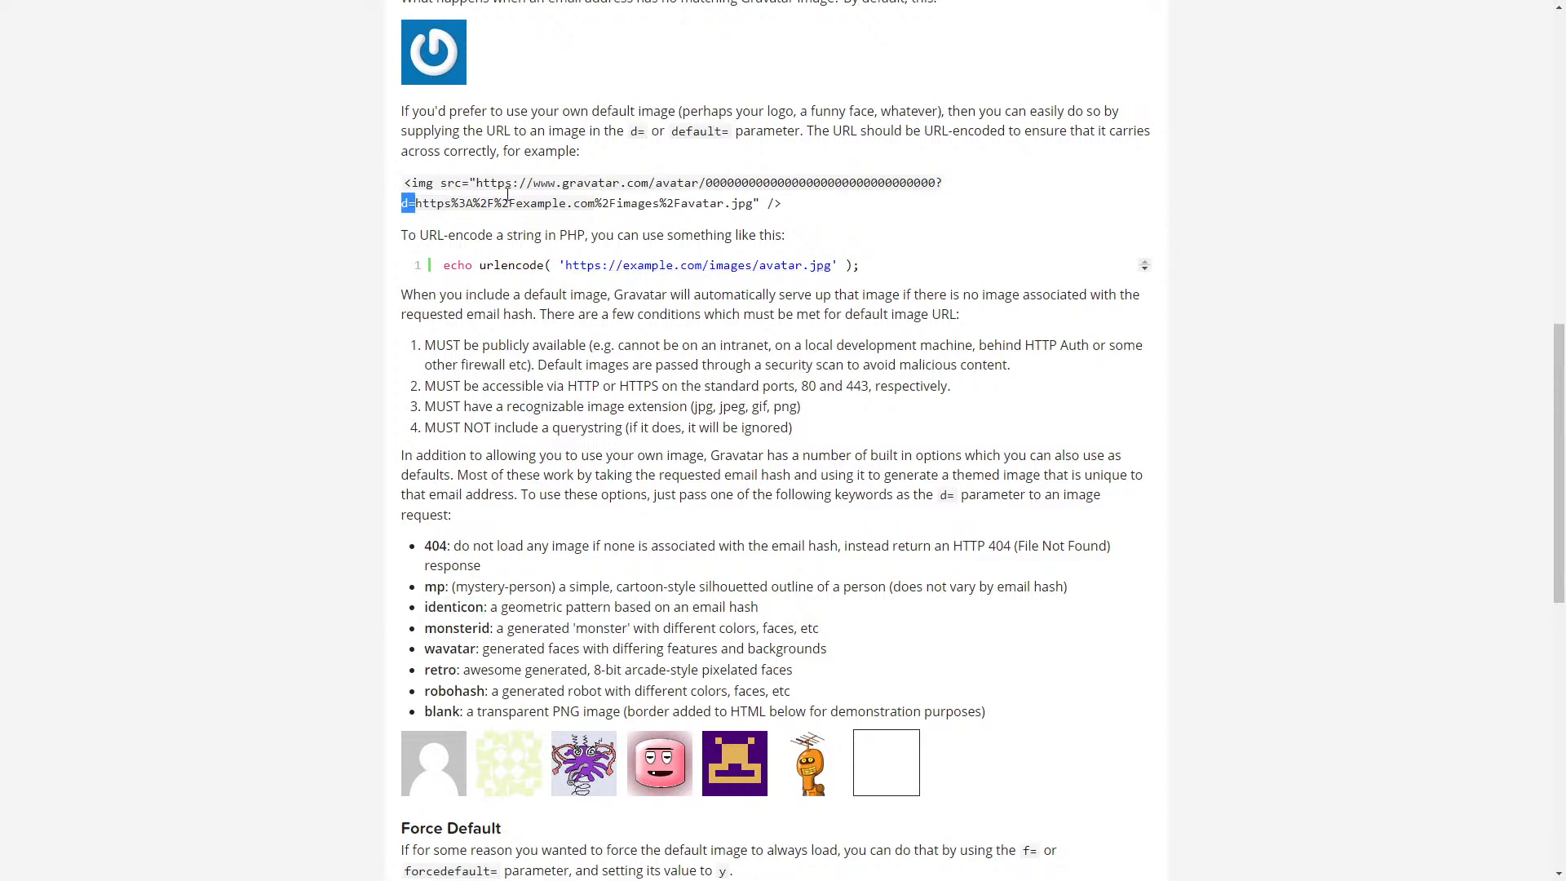
click(430, 186)
drag(477, 182, 415, 206)
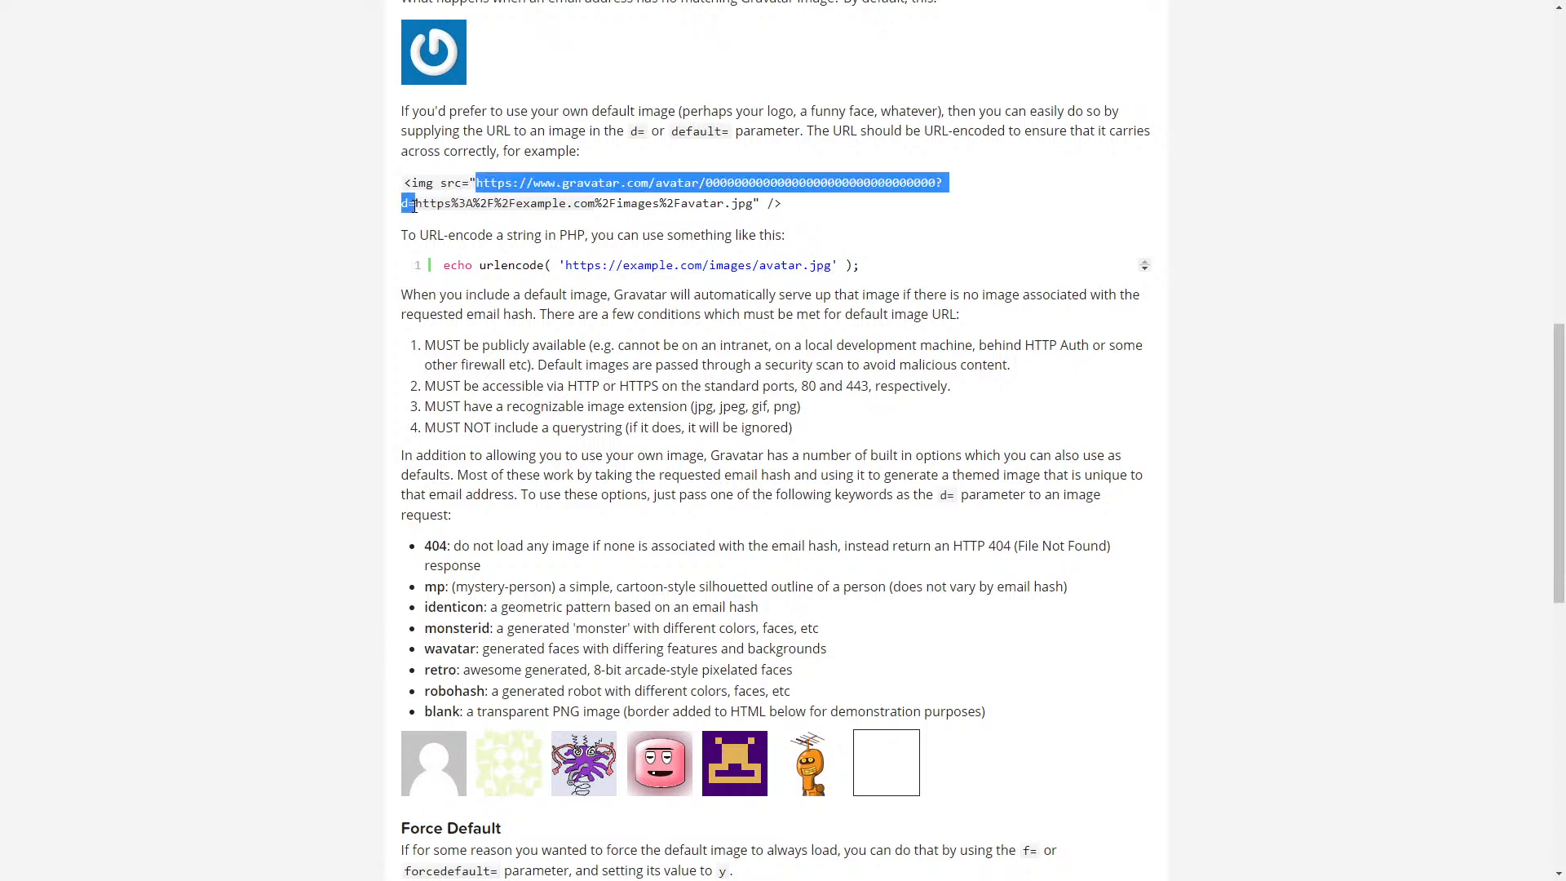
click(357, 292)
drag(417, 203, 749, 204)
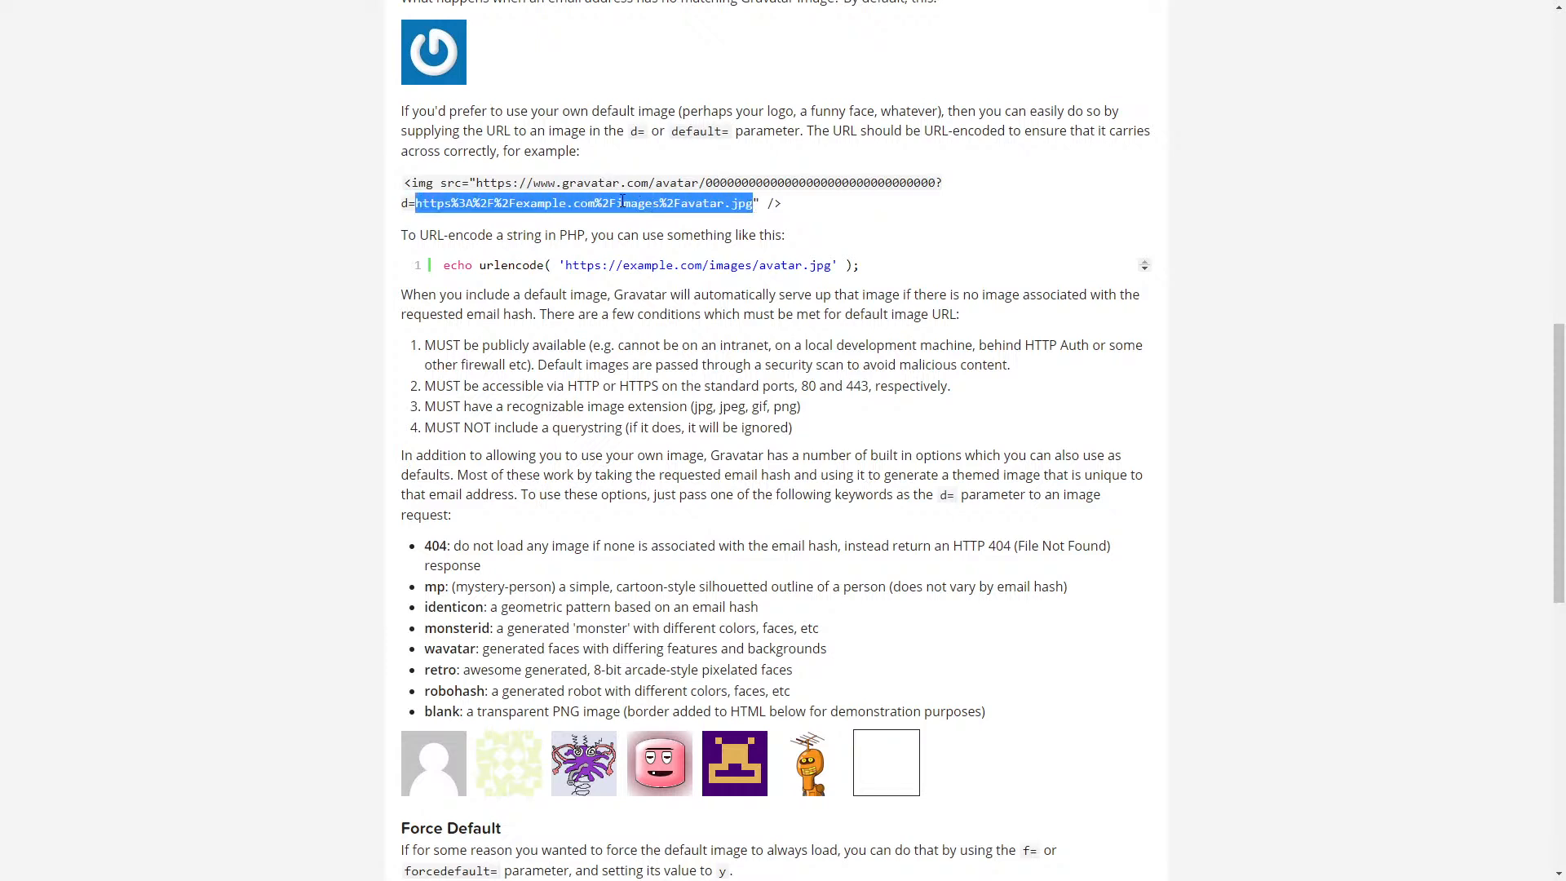
double_click(454, 607)
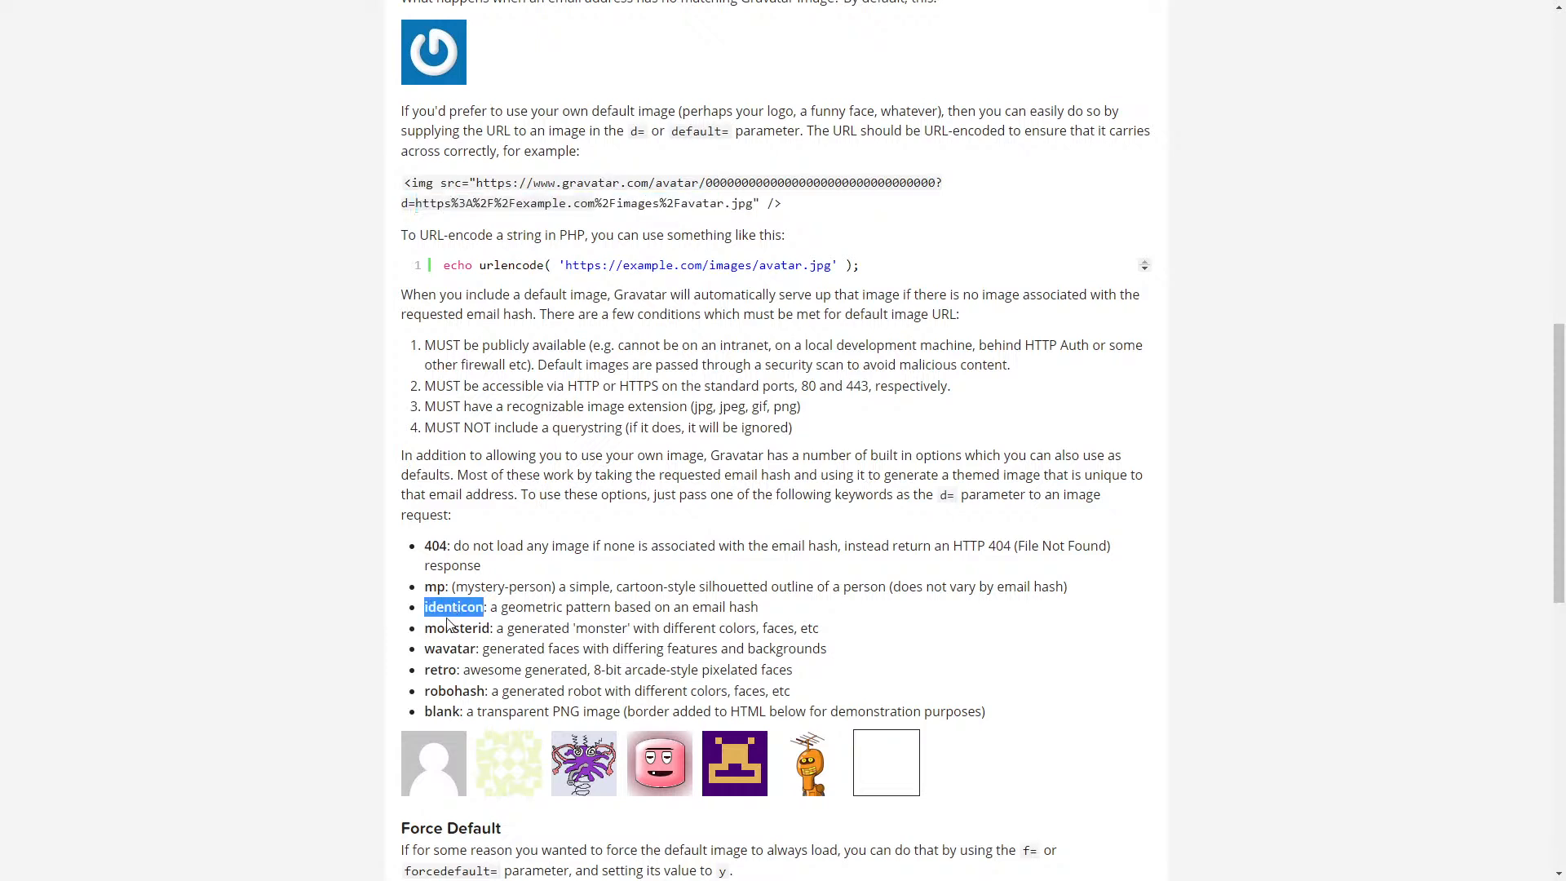
click(288, 337)
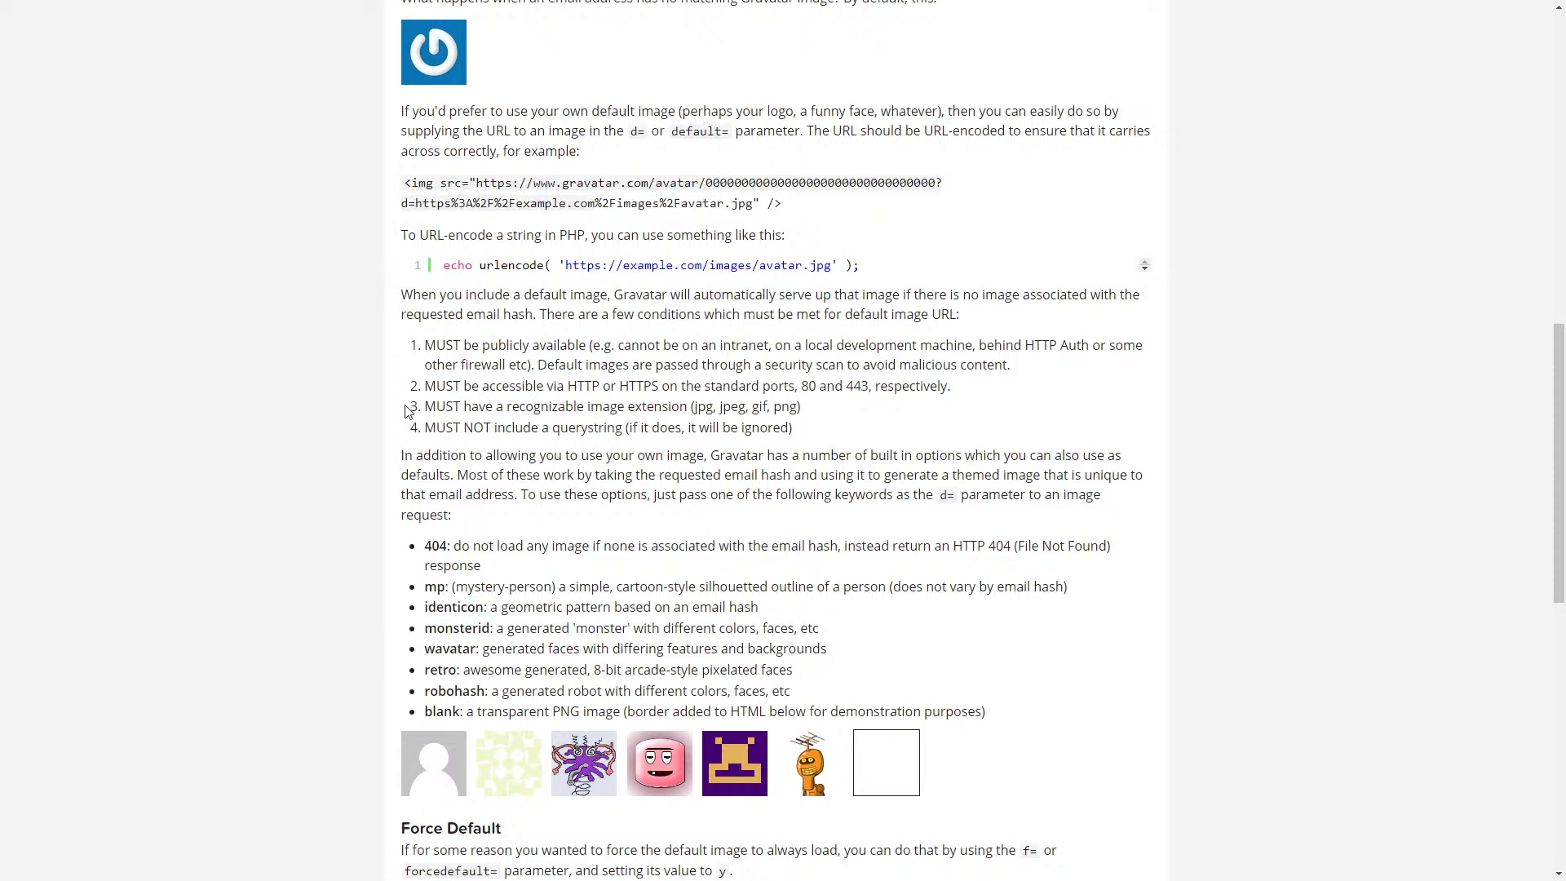
- Return to the builder's page editor and select the comment avatar image for variable linking
key(alt+Tab)
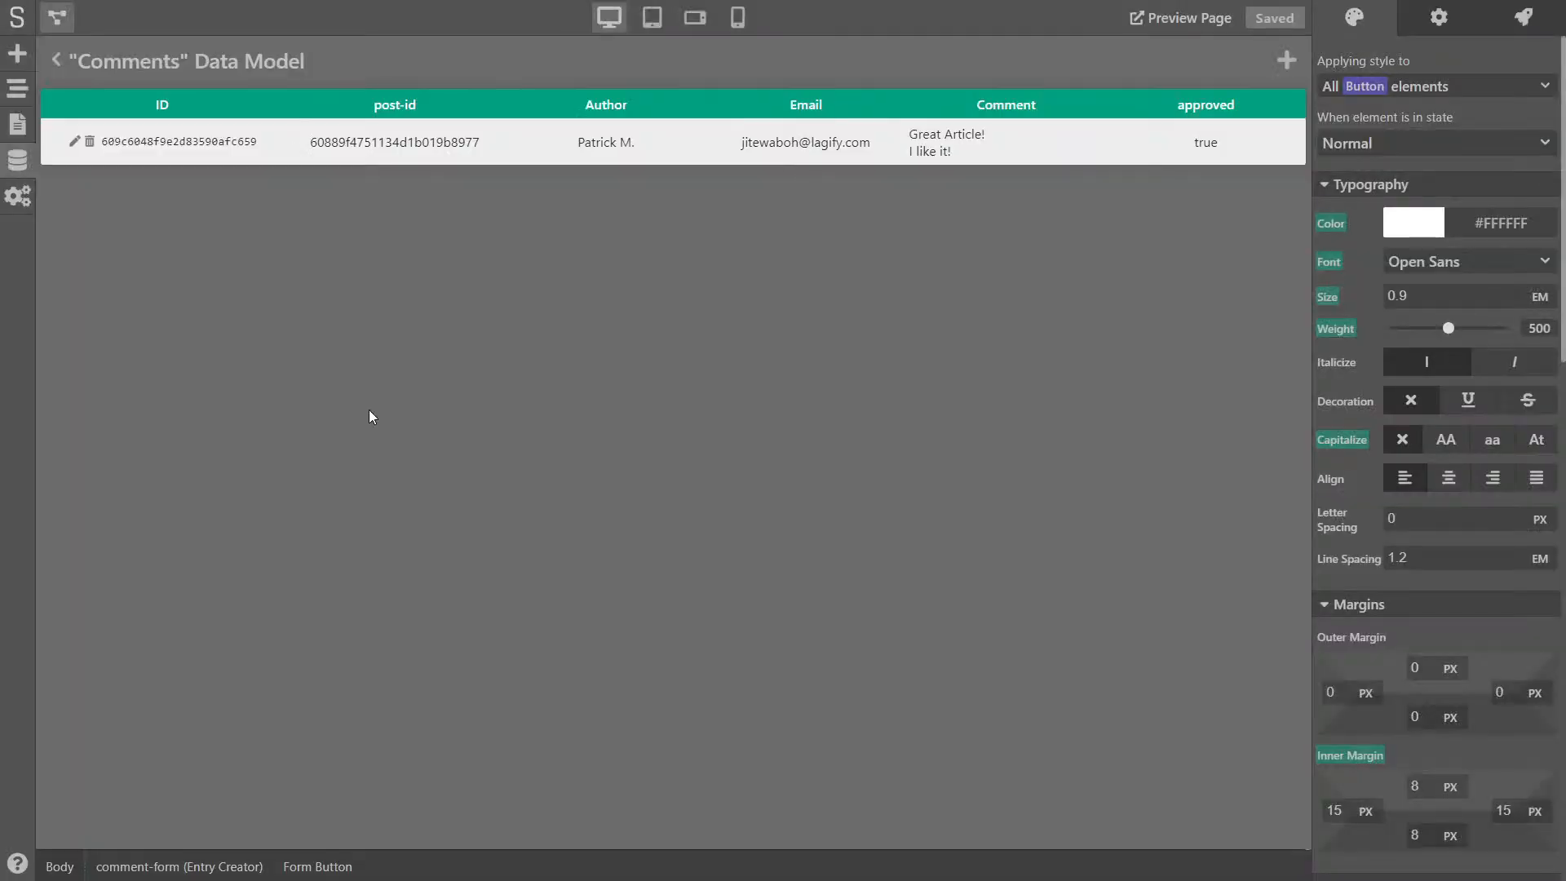
click(60, 61)
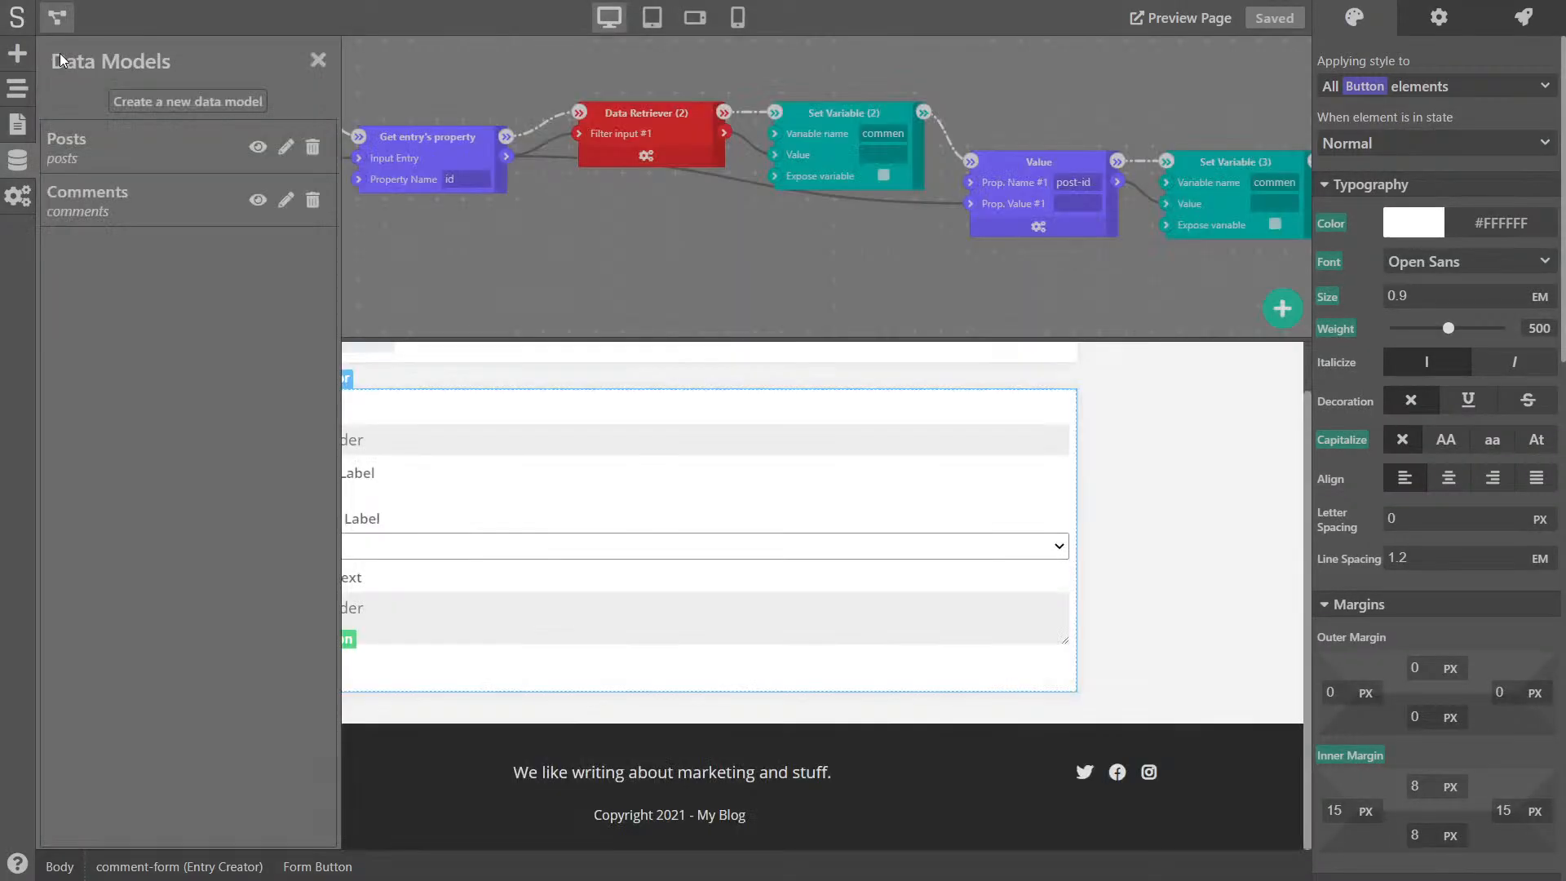
click(311, 62)
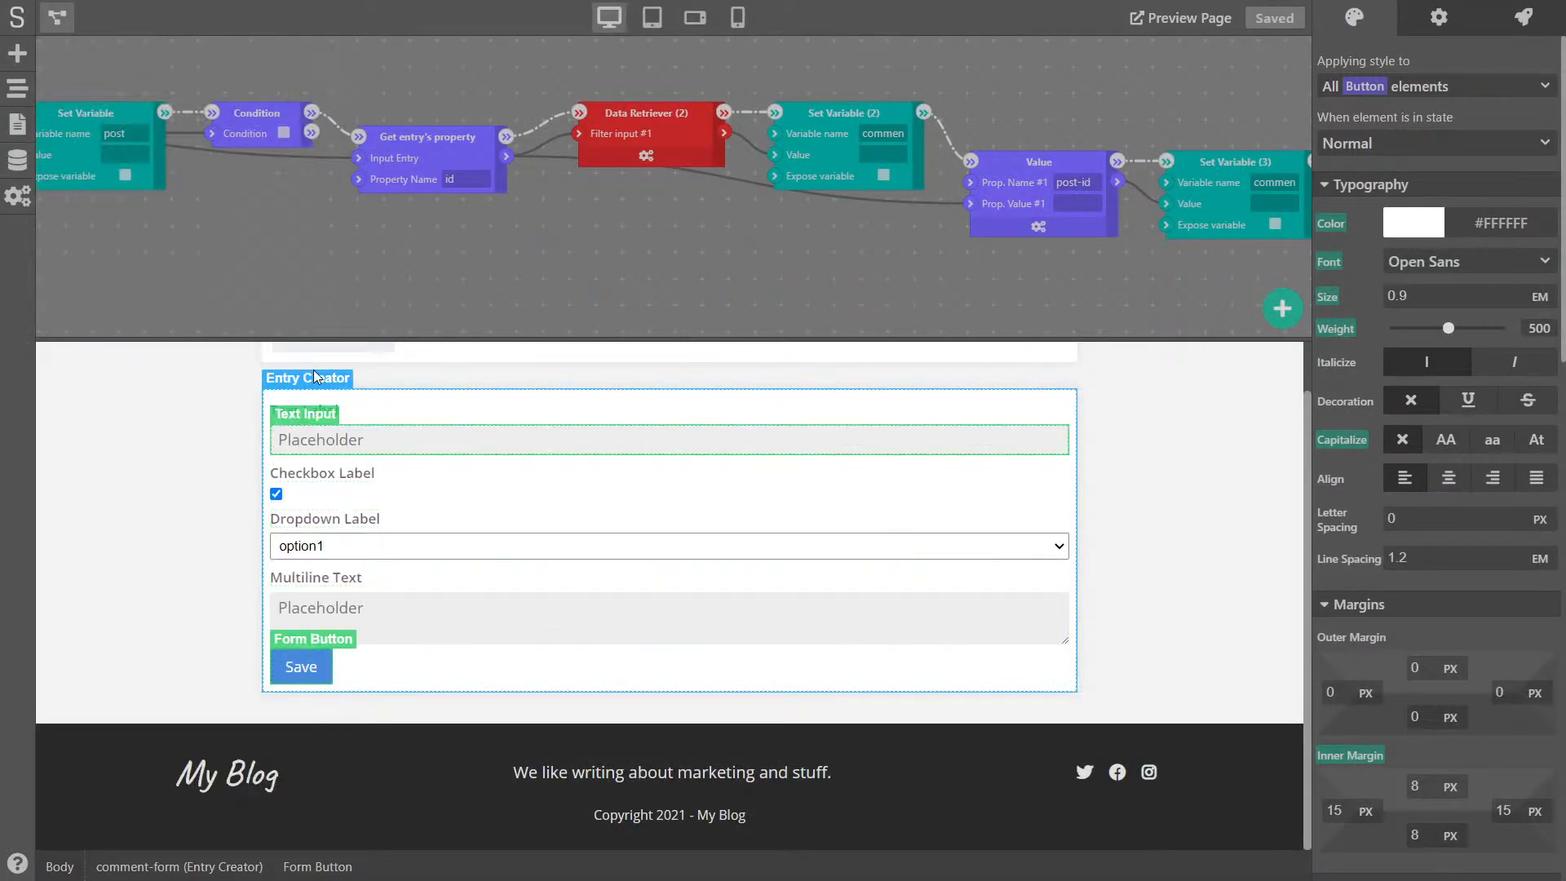
scroll(297, 396, up, 3)
click(53, 20)
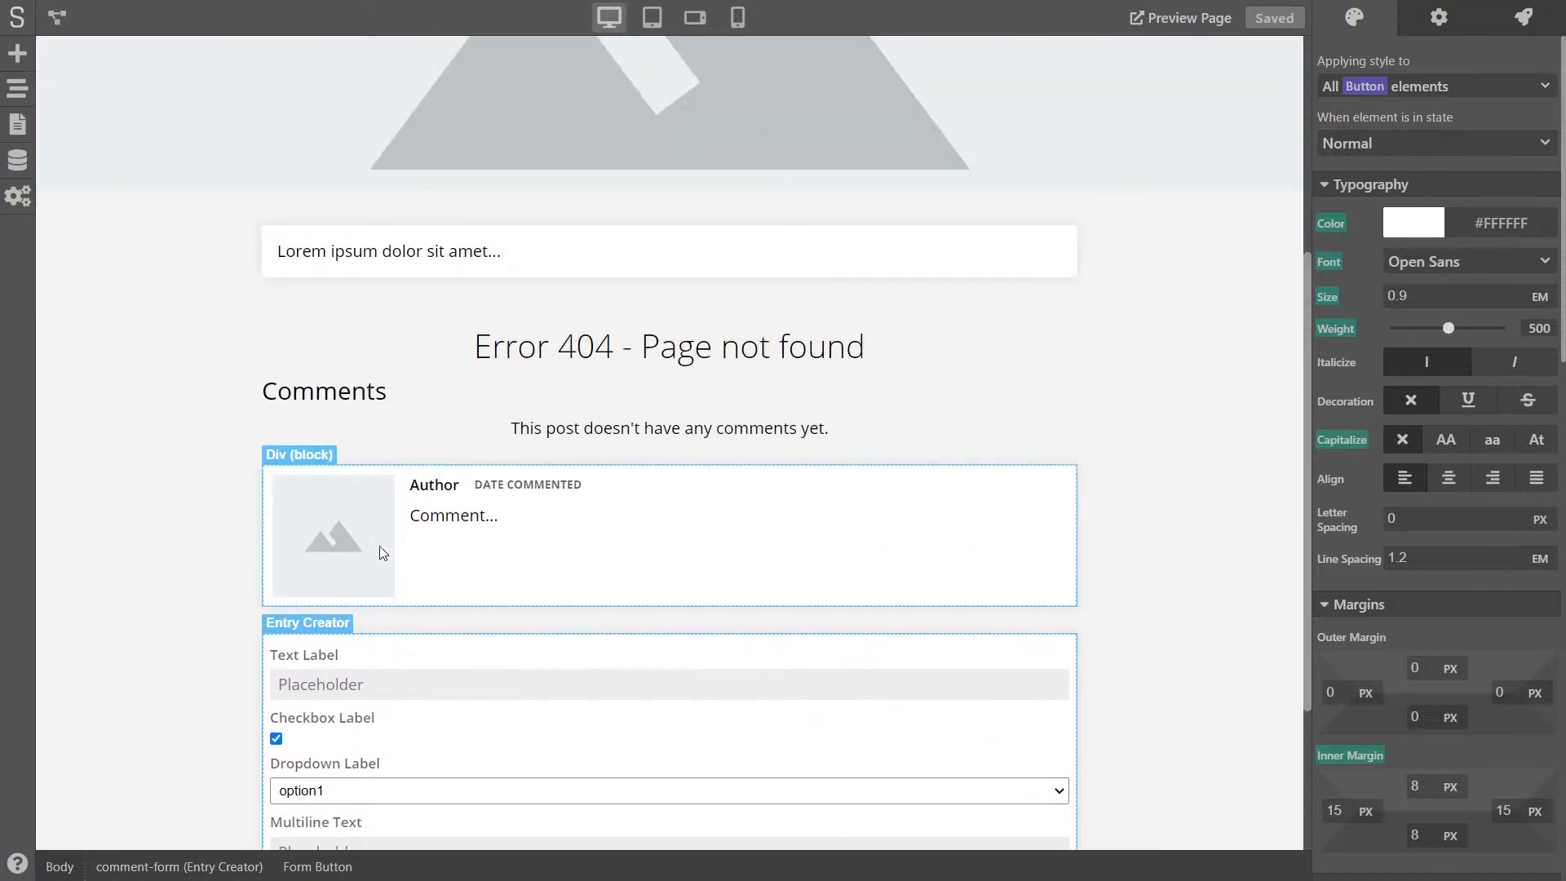
click(366, 546)
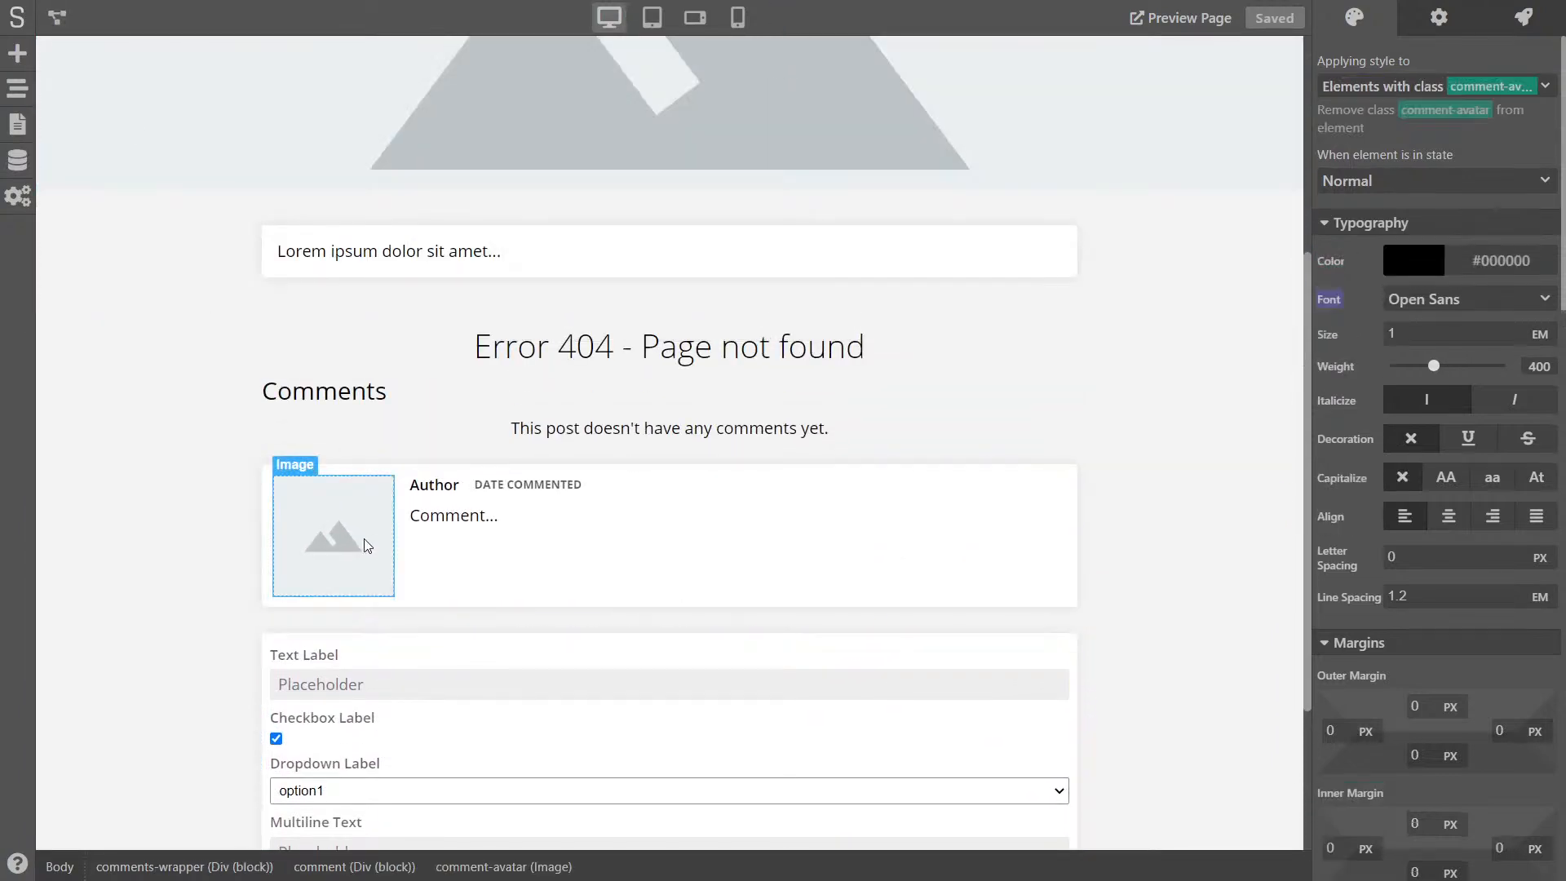
click(1442, 18)
click(1323, 62)
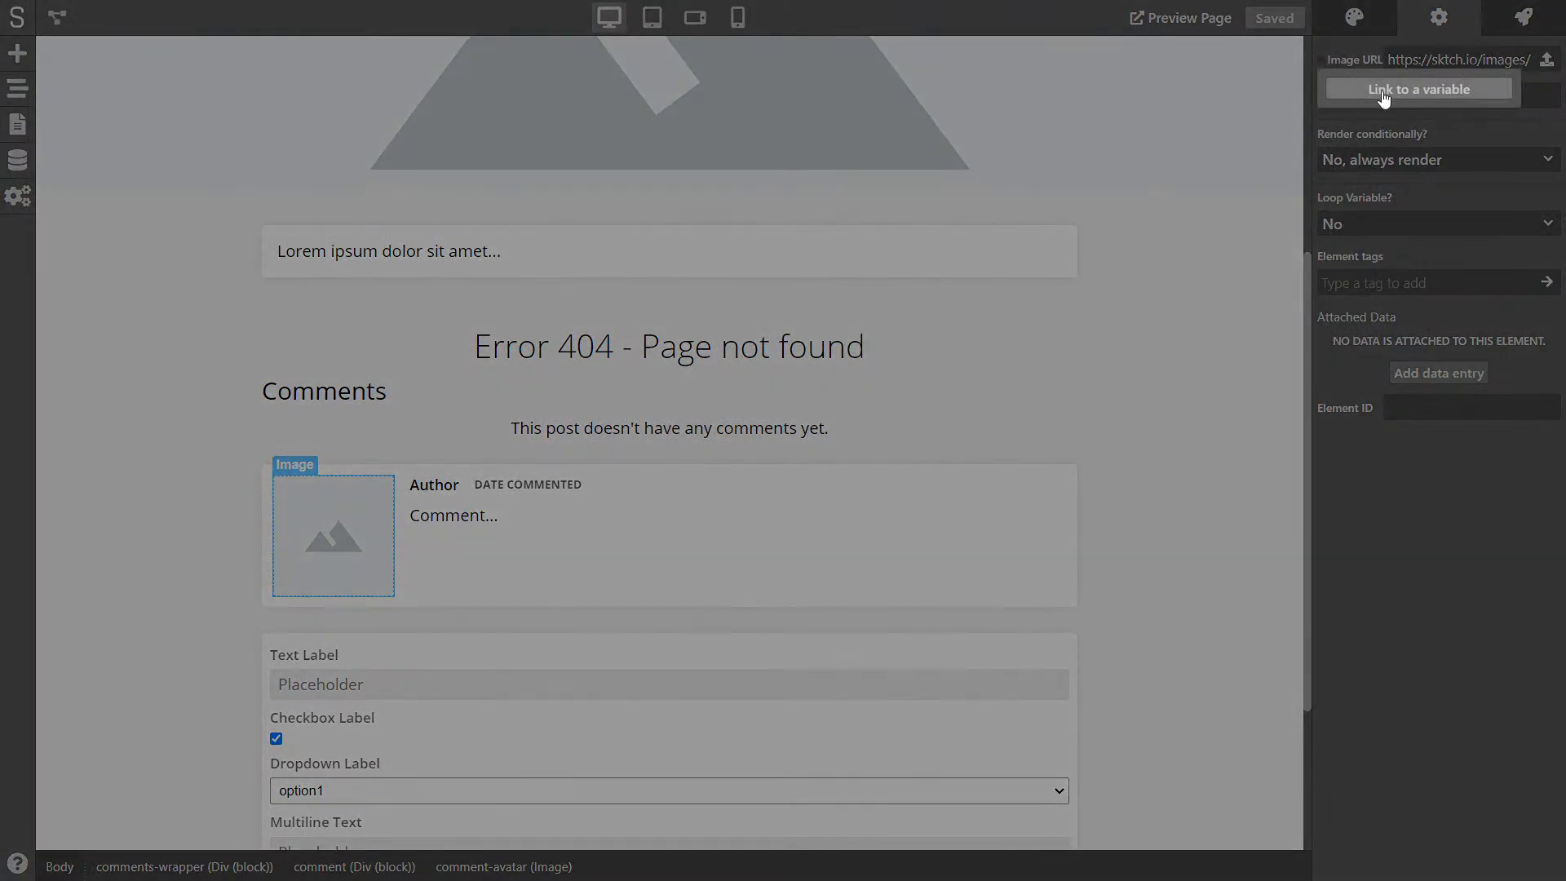
click(1386, 96)
- Paste the Gravatar avatar URL and complete its default as d=identicon
click(660, 471)
key(ctrl+v)
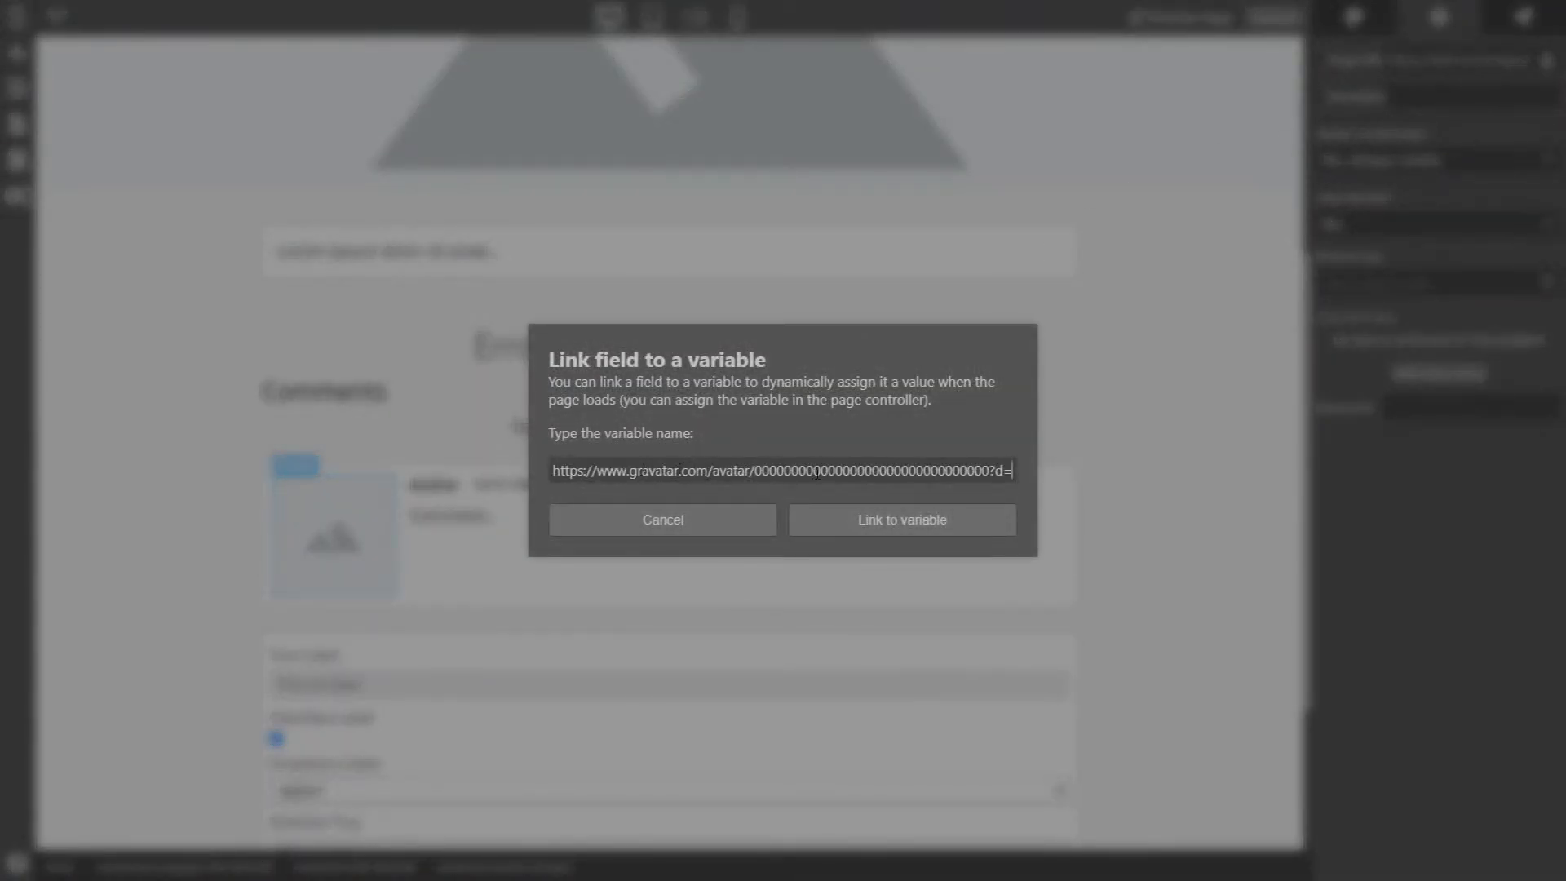
drag(879, 471, 1033, 469)
click(1013, 471)
text(identicon)
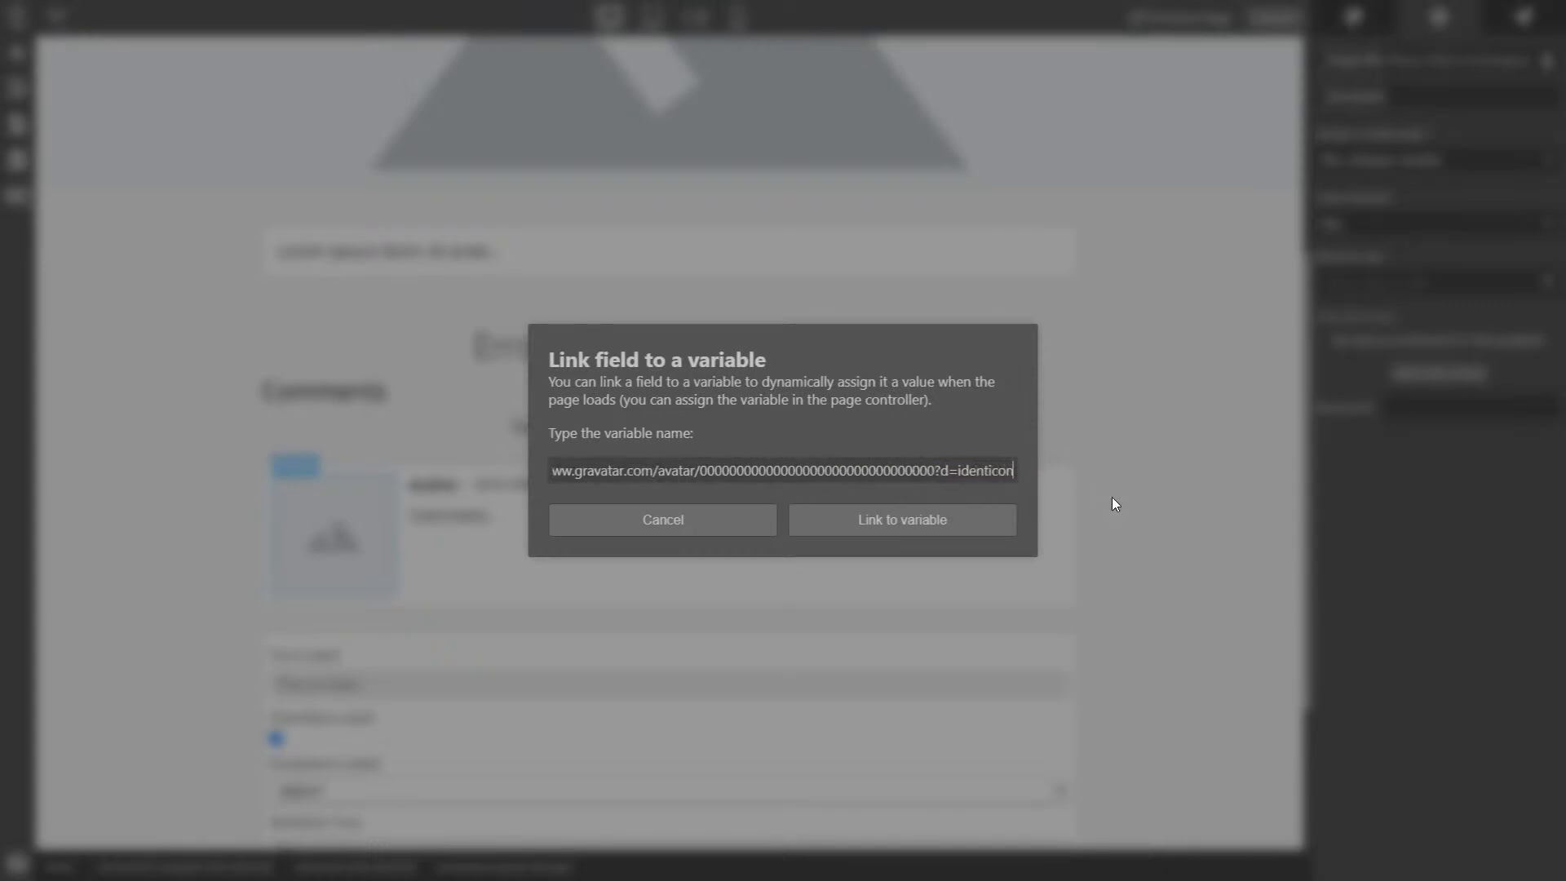
- Prefix the URL with = and replace the zero hash with {{ comment.email | md5 }}
double_click(929, 471)
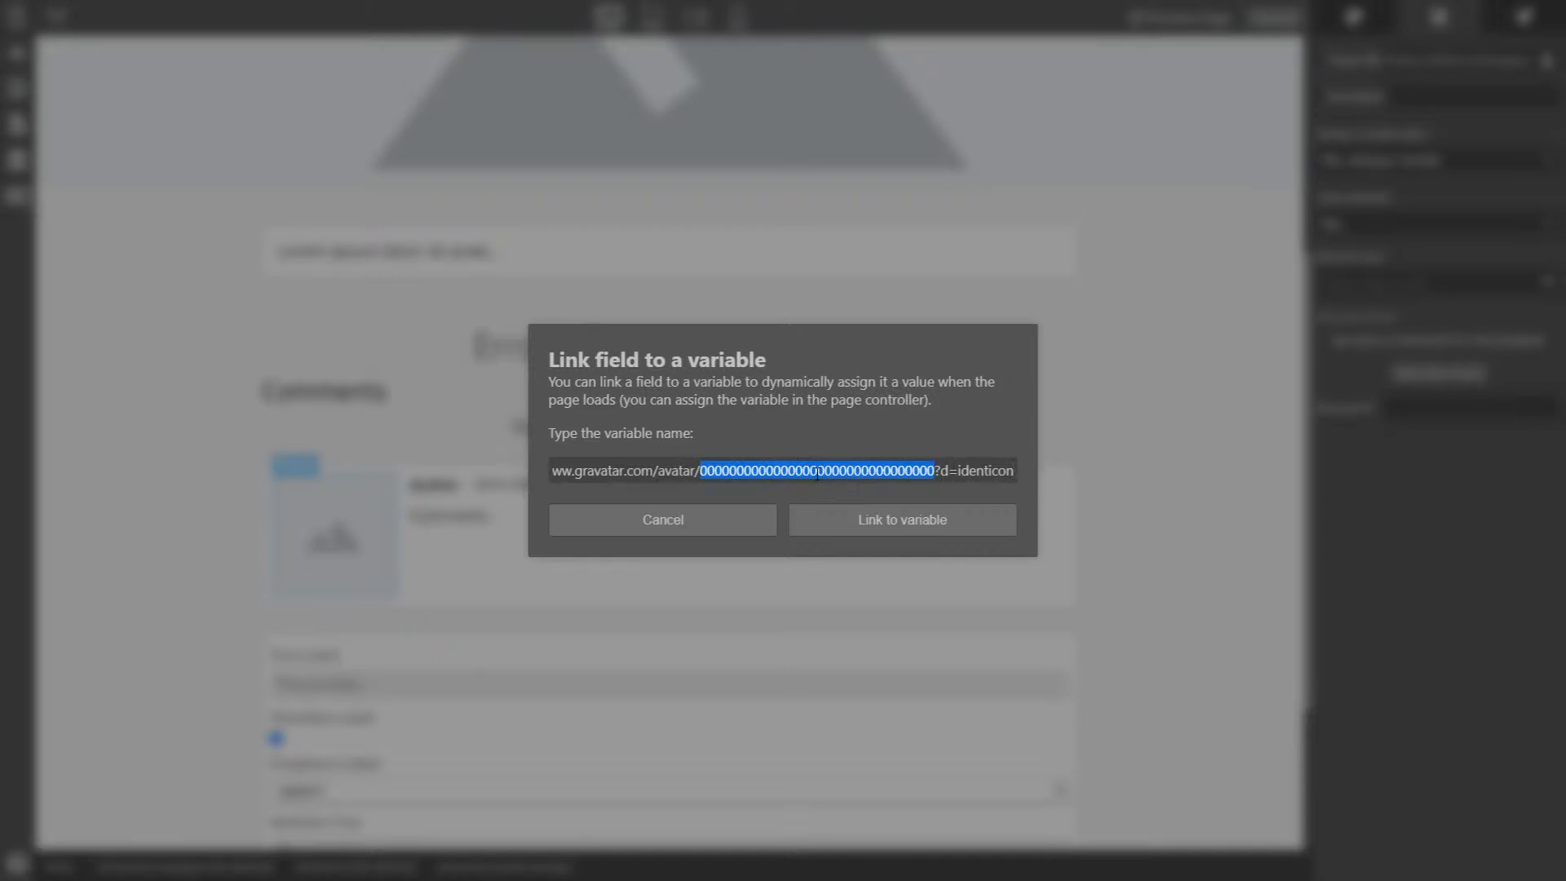
key(Home)
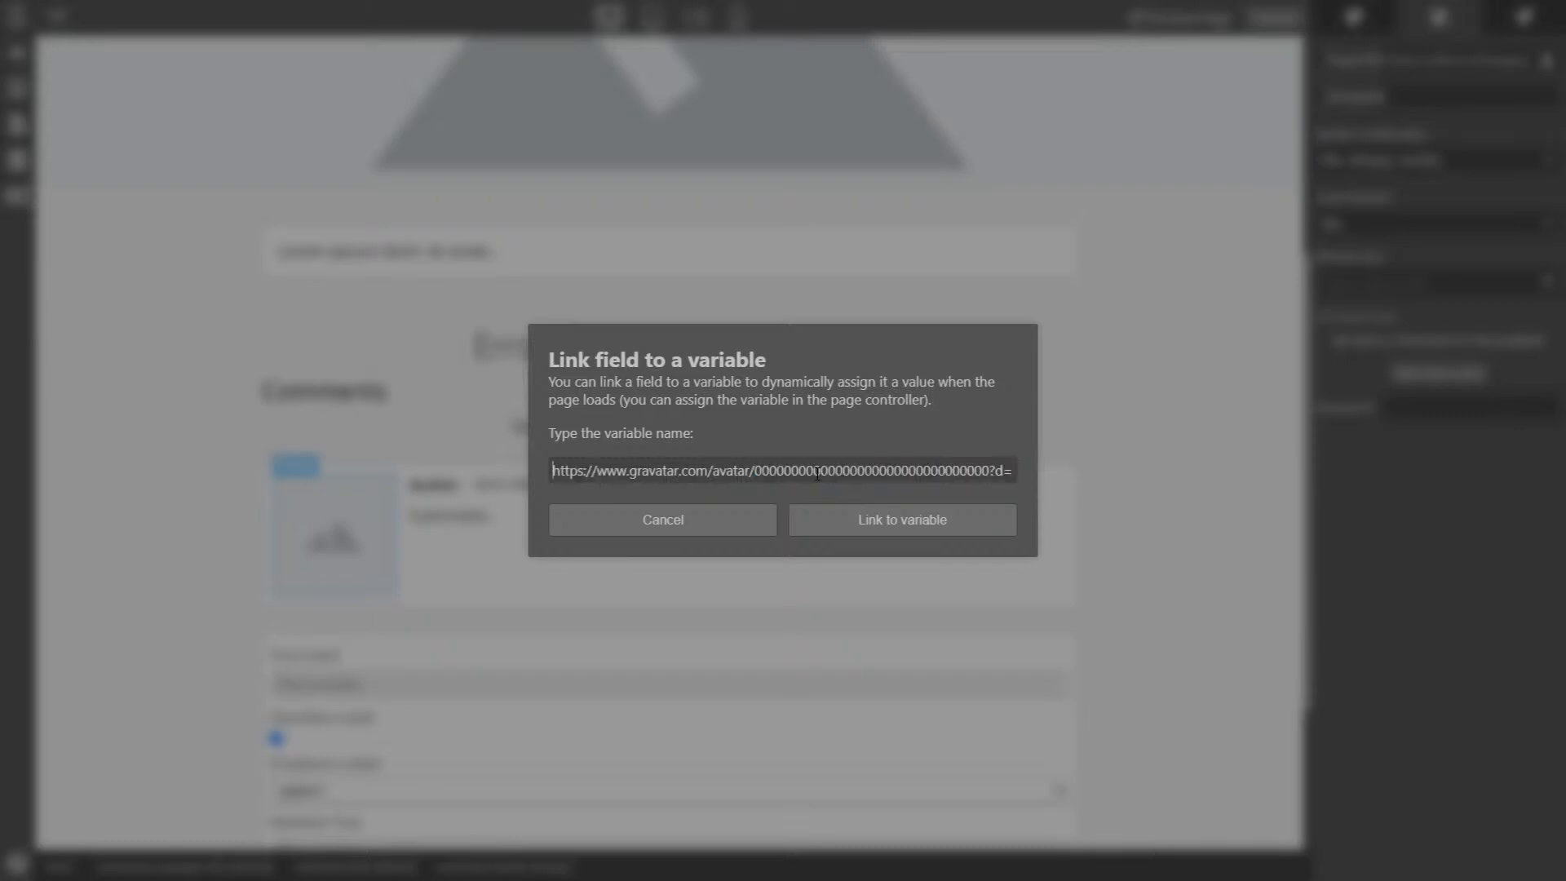
text(=)
key(ctrl+Right)
key(ctrl+Right)
key(ctrl+Right)
key(ctrl+Right)
key(ctrl+Right)
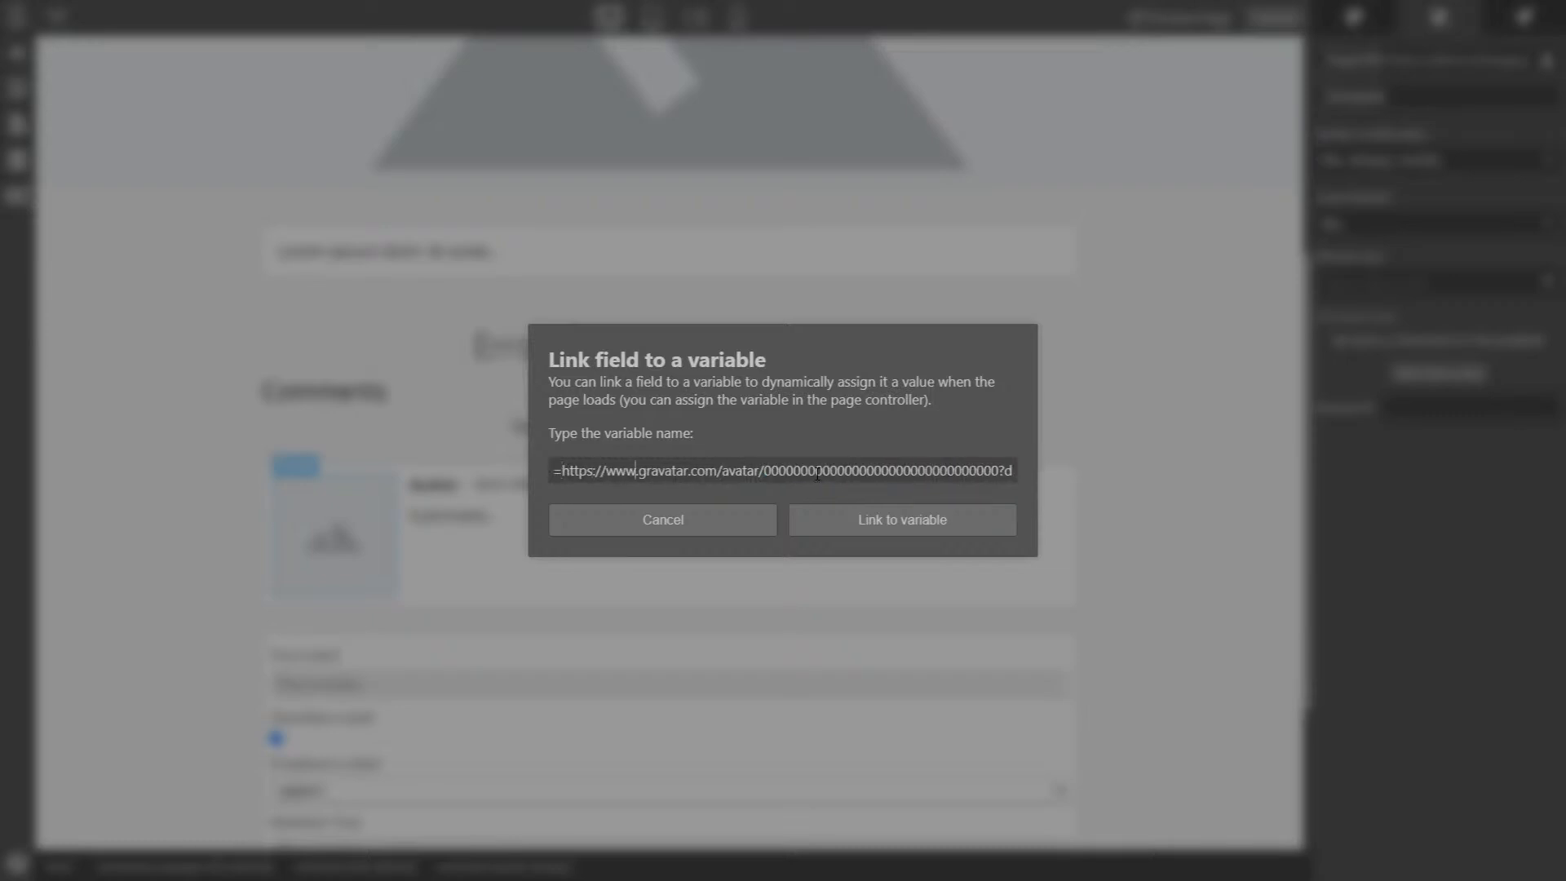
key(ctrl+shift+Right)
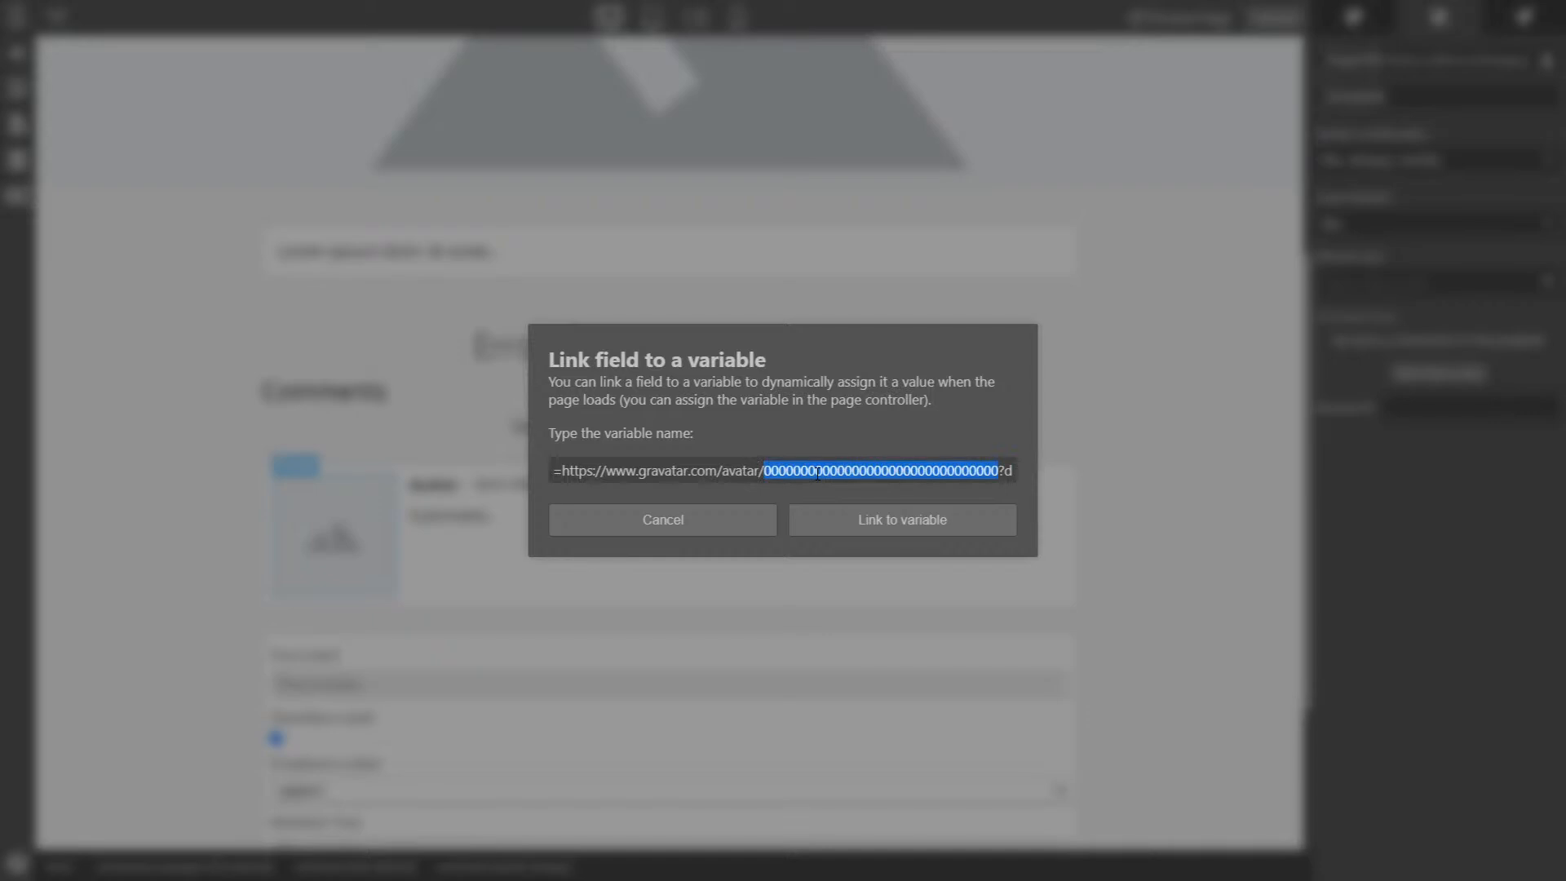
key(BackSpace)
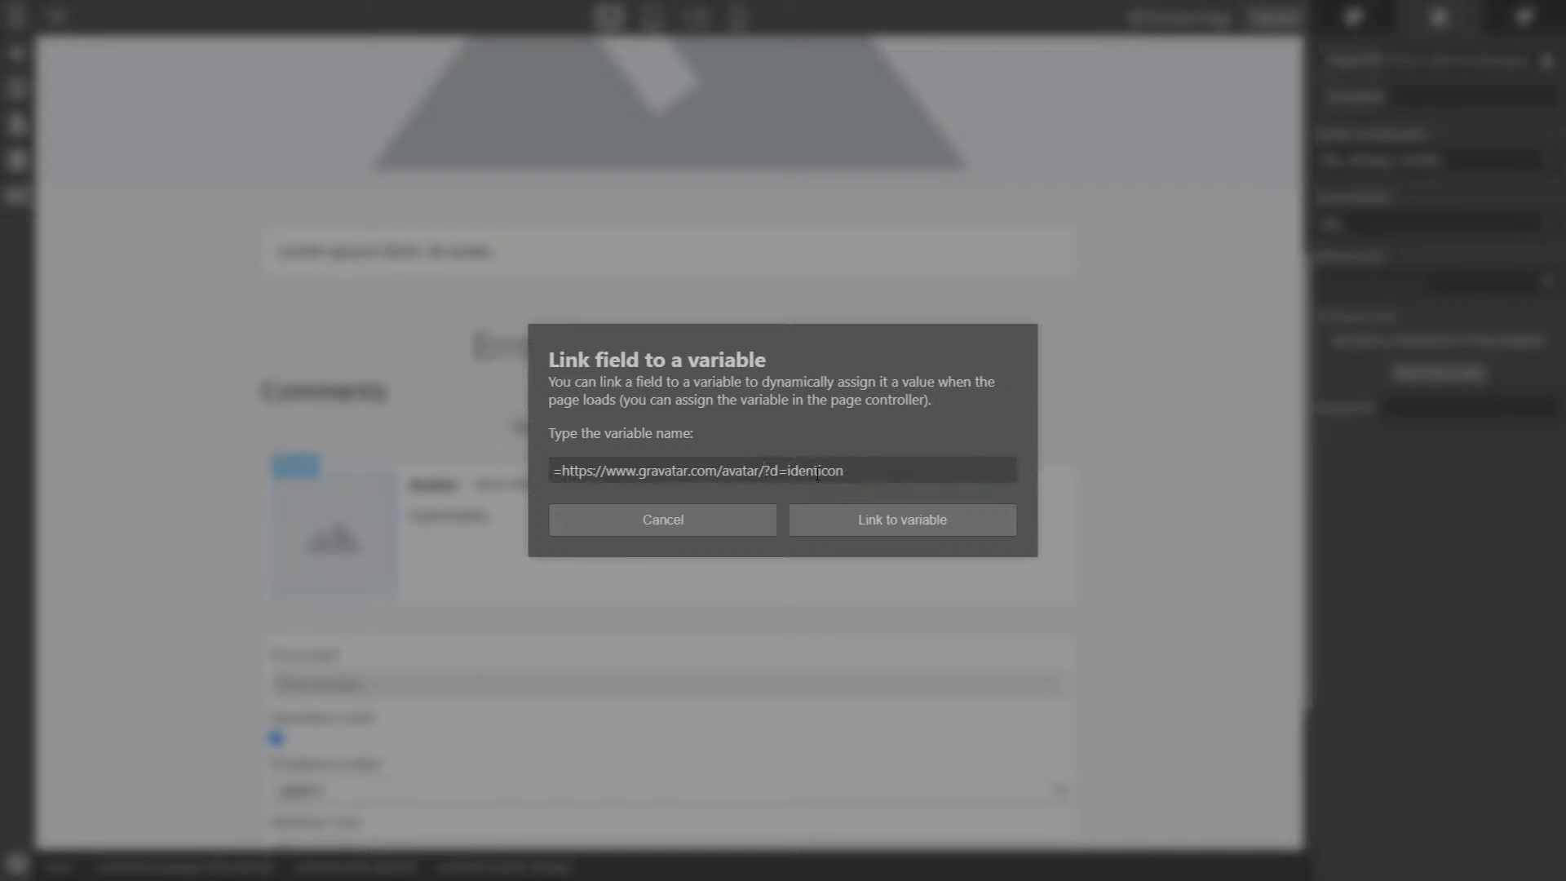
text({{}})
key(Left)
key(Left)
text(comment.email)
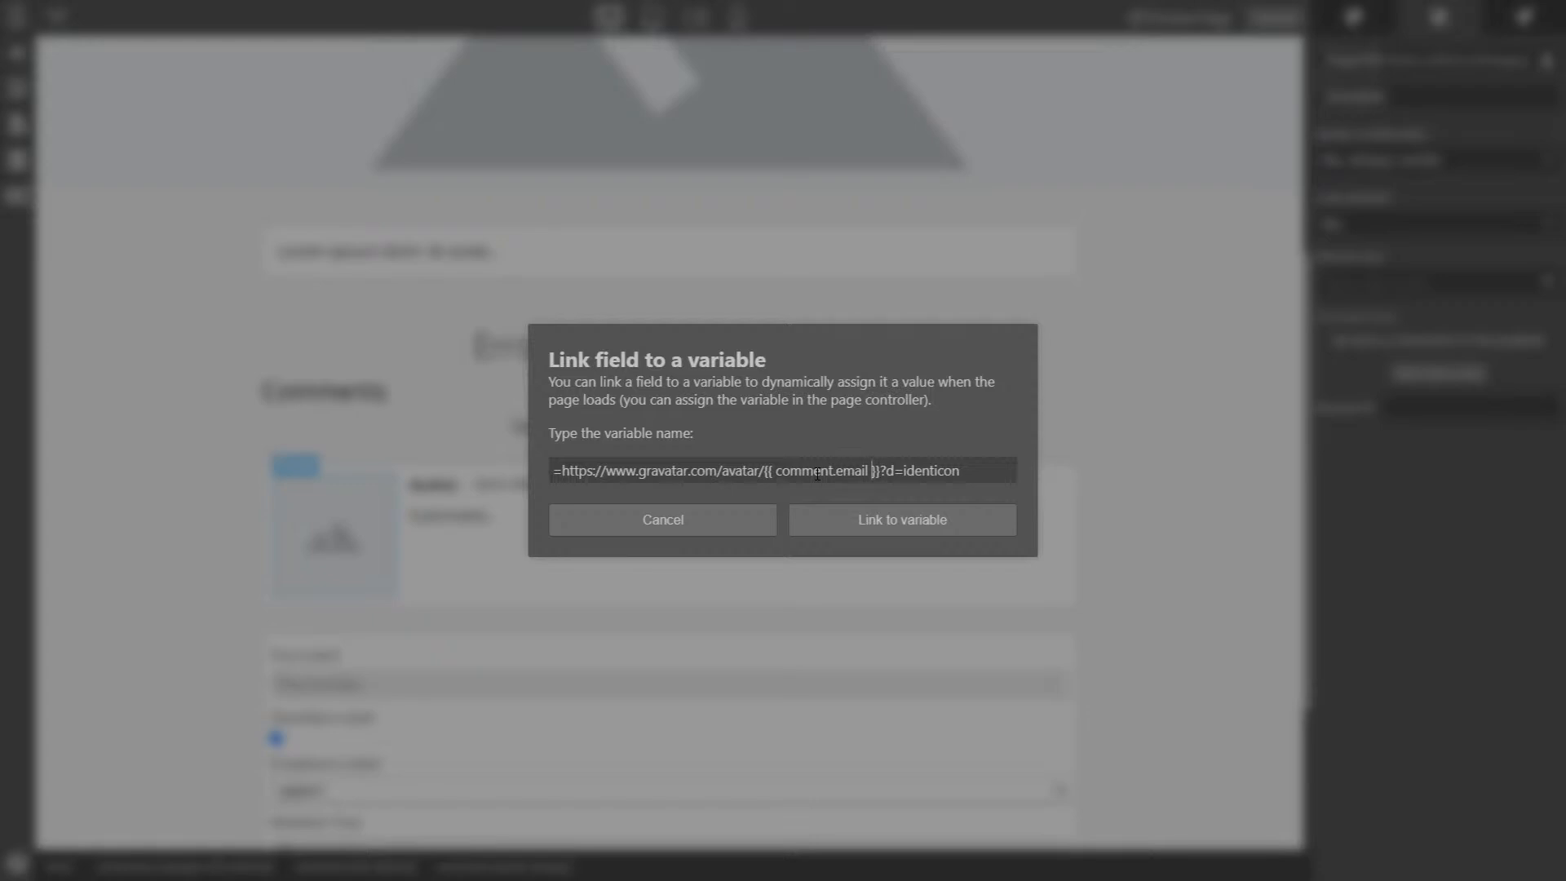
text(| md5)
- Link the avatar image to the finished Gravatar URL expression
click(968, 471)
drag(1008, 475, 548, 474)
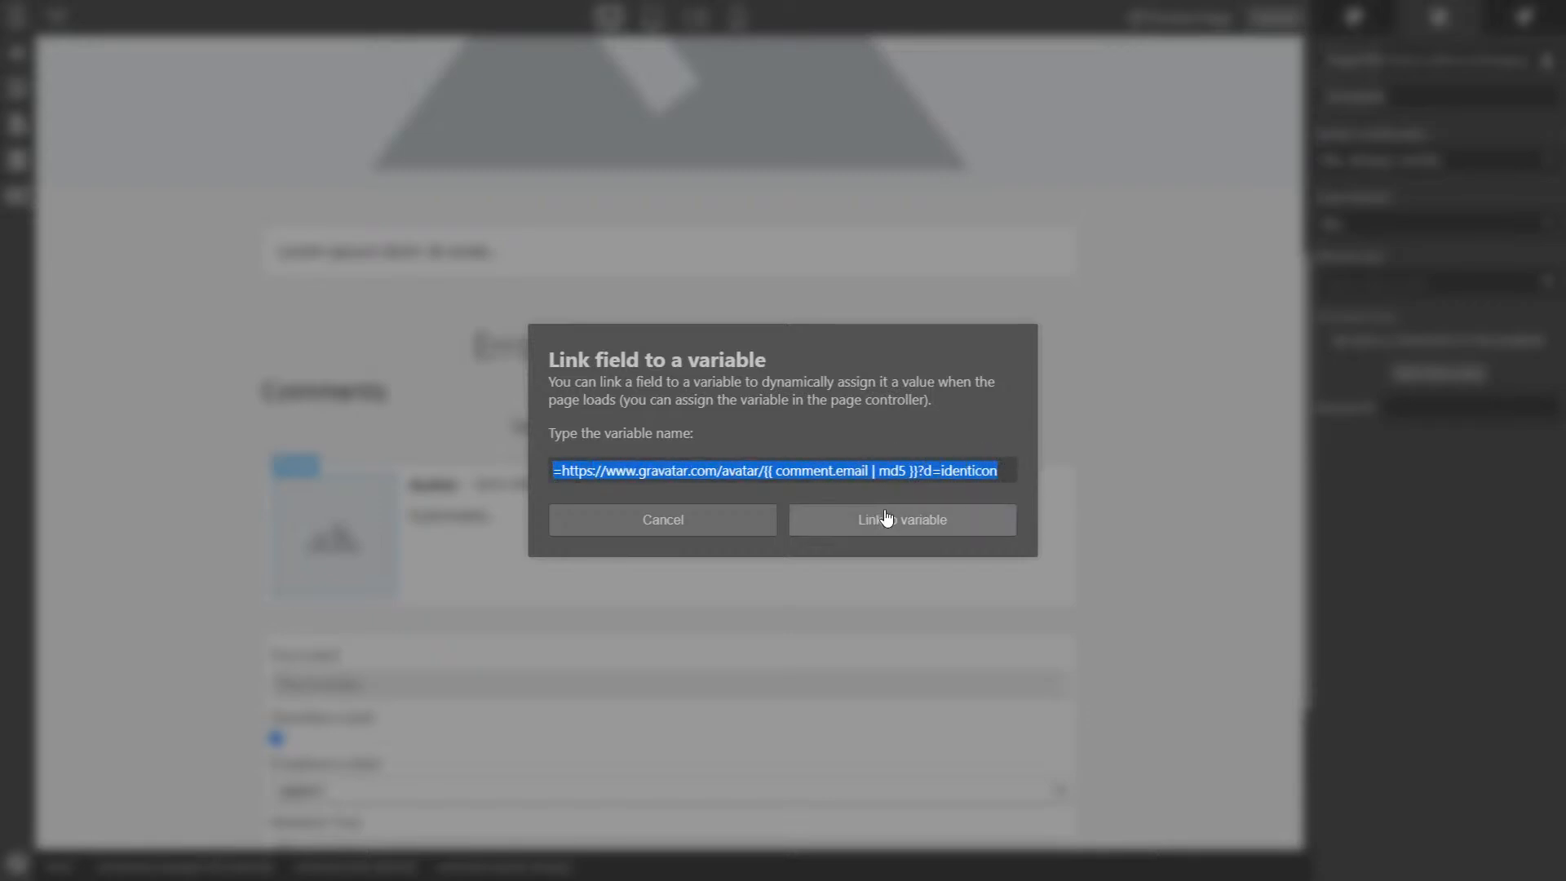
click(902, 532)
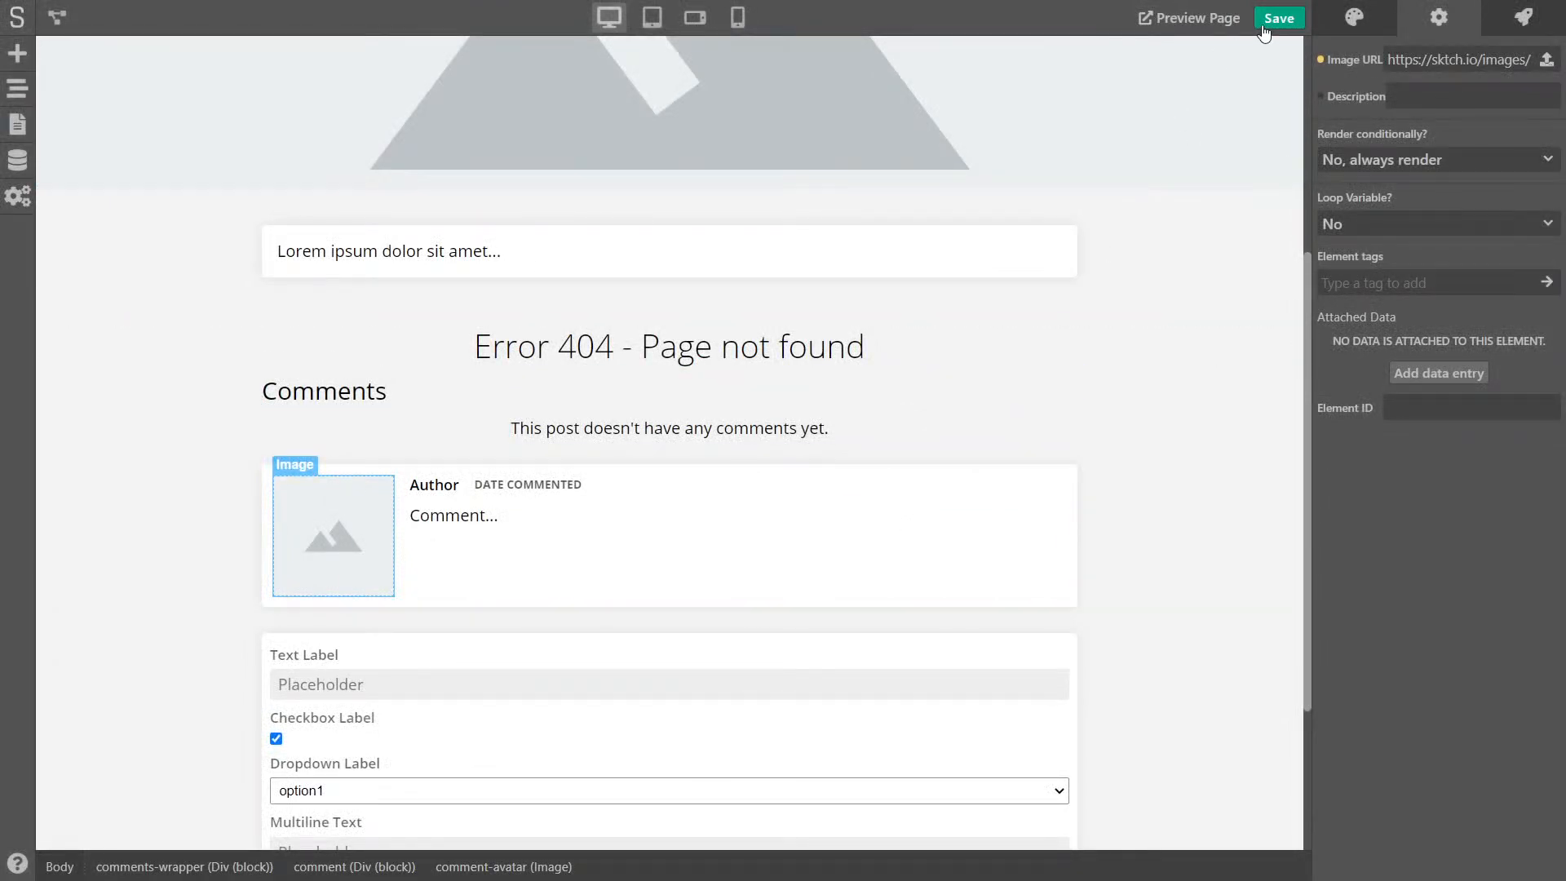
- Save the project and reload the preview to see the commenter's Gravatar photo
click(1263, 23)
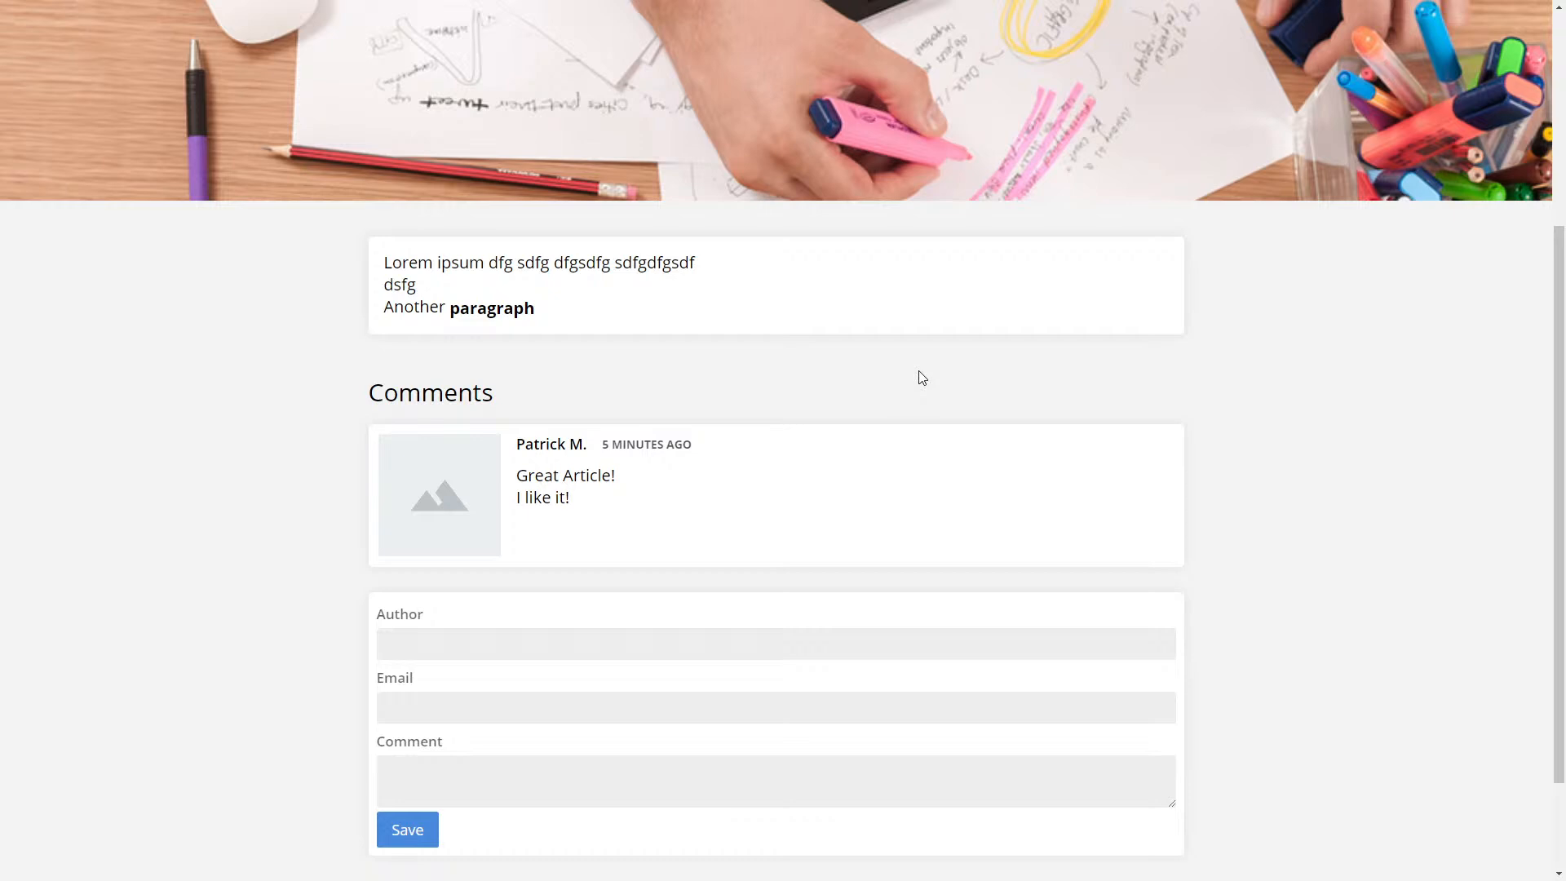
key(F5)
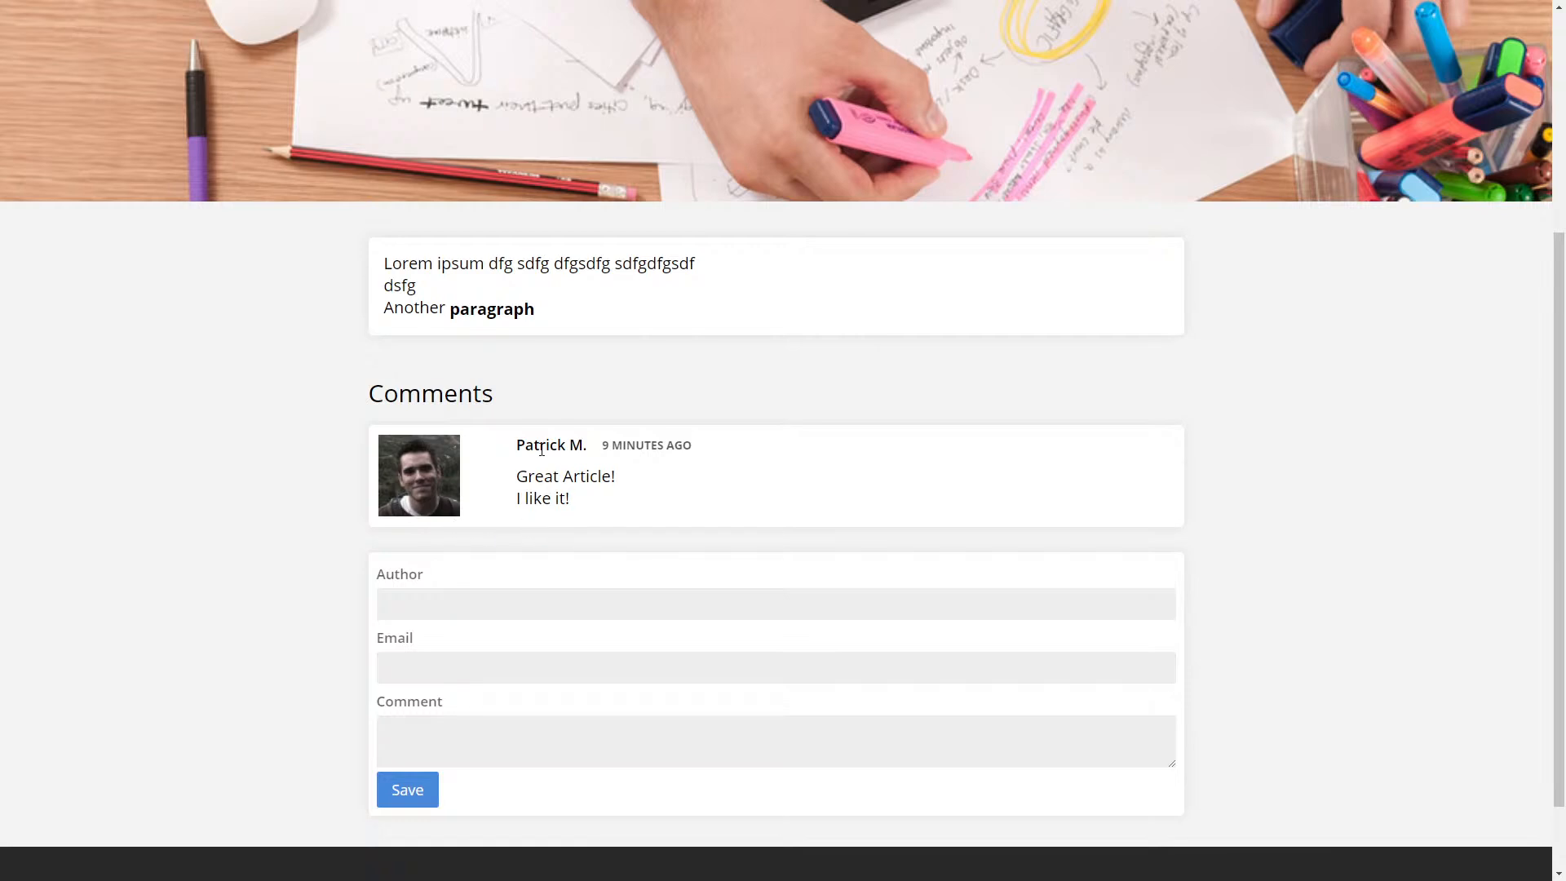
drag(520, 447, 679, 449)
click(740, 459)
- Scroll the Gravatar docs to the Size section and select the s=200 example parameter
key(ctrl+Tab)
key(ctrl+Tab)
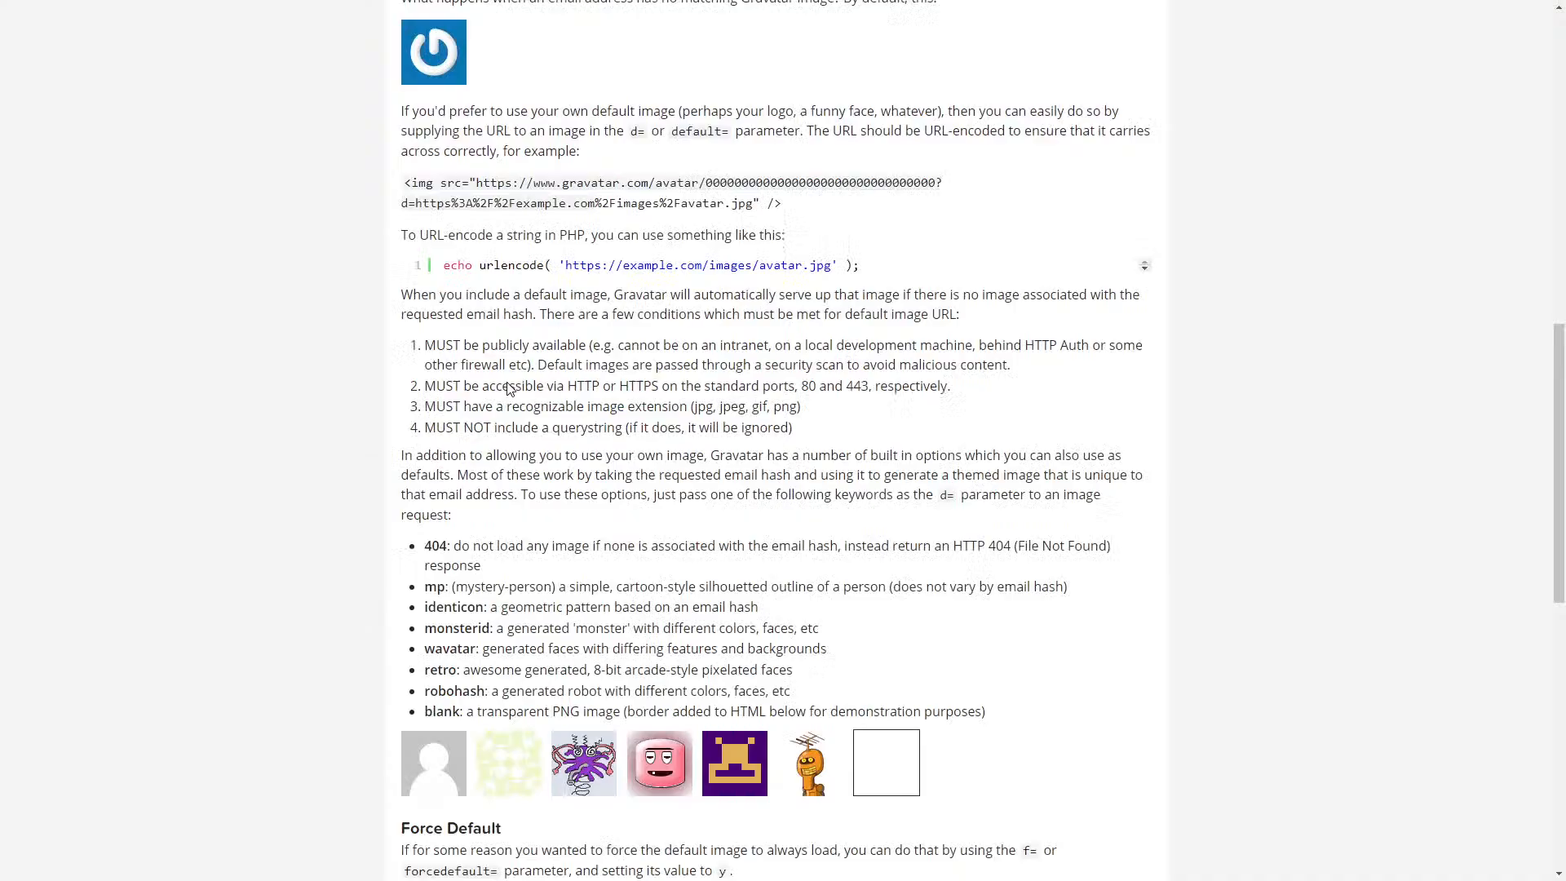
scroll(578, 404, up, 7)
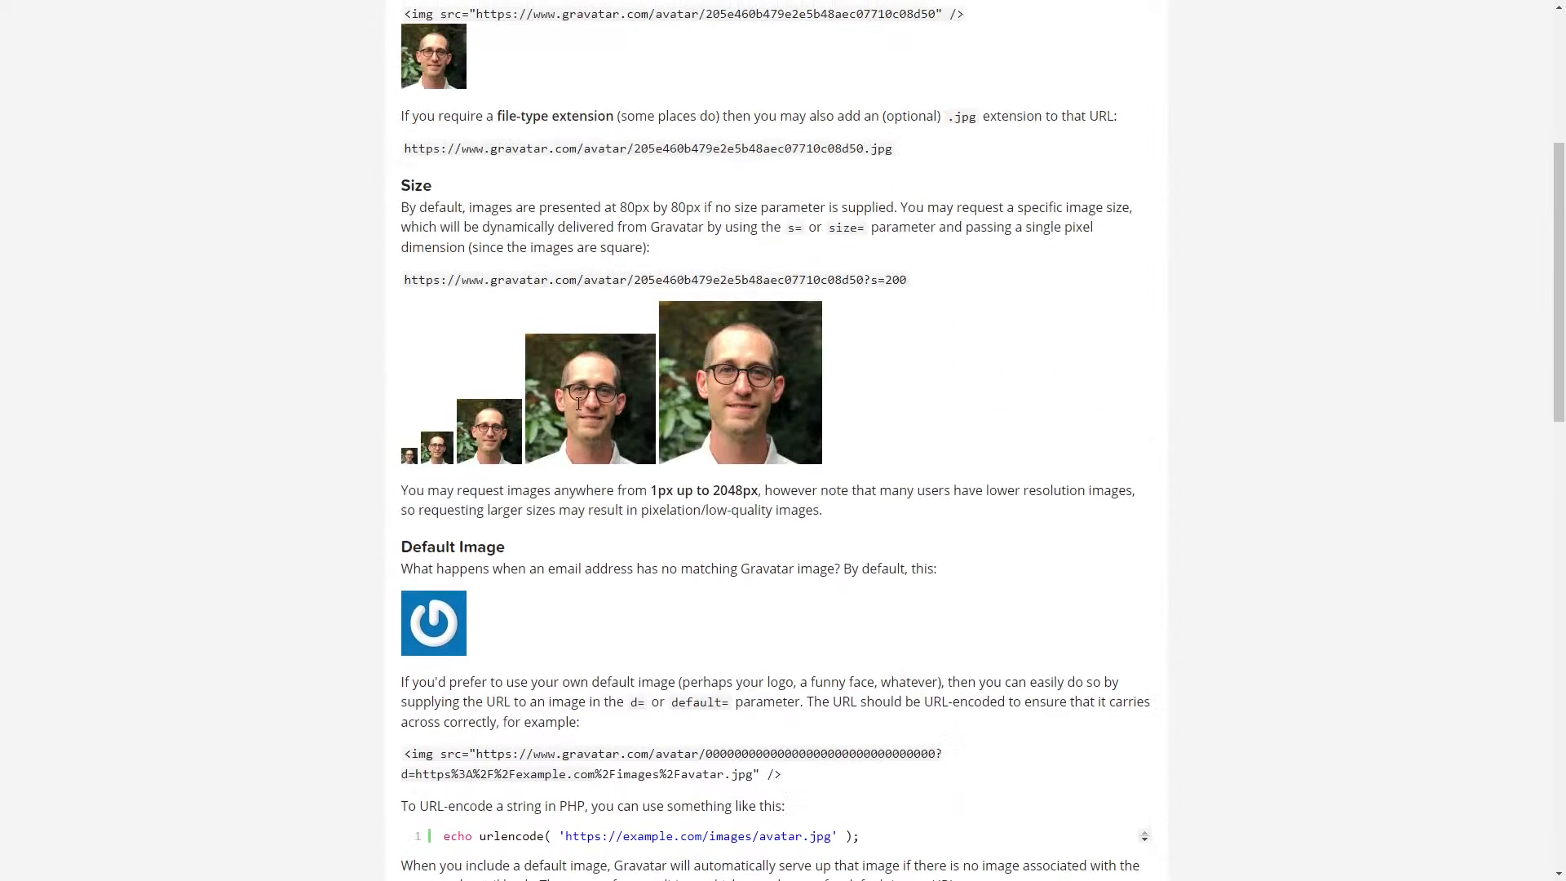
scroll(578, 404, up, 1)
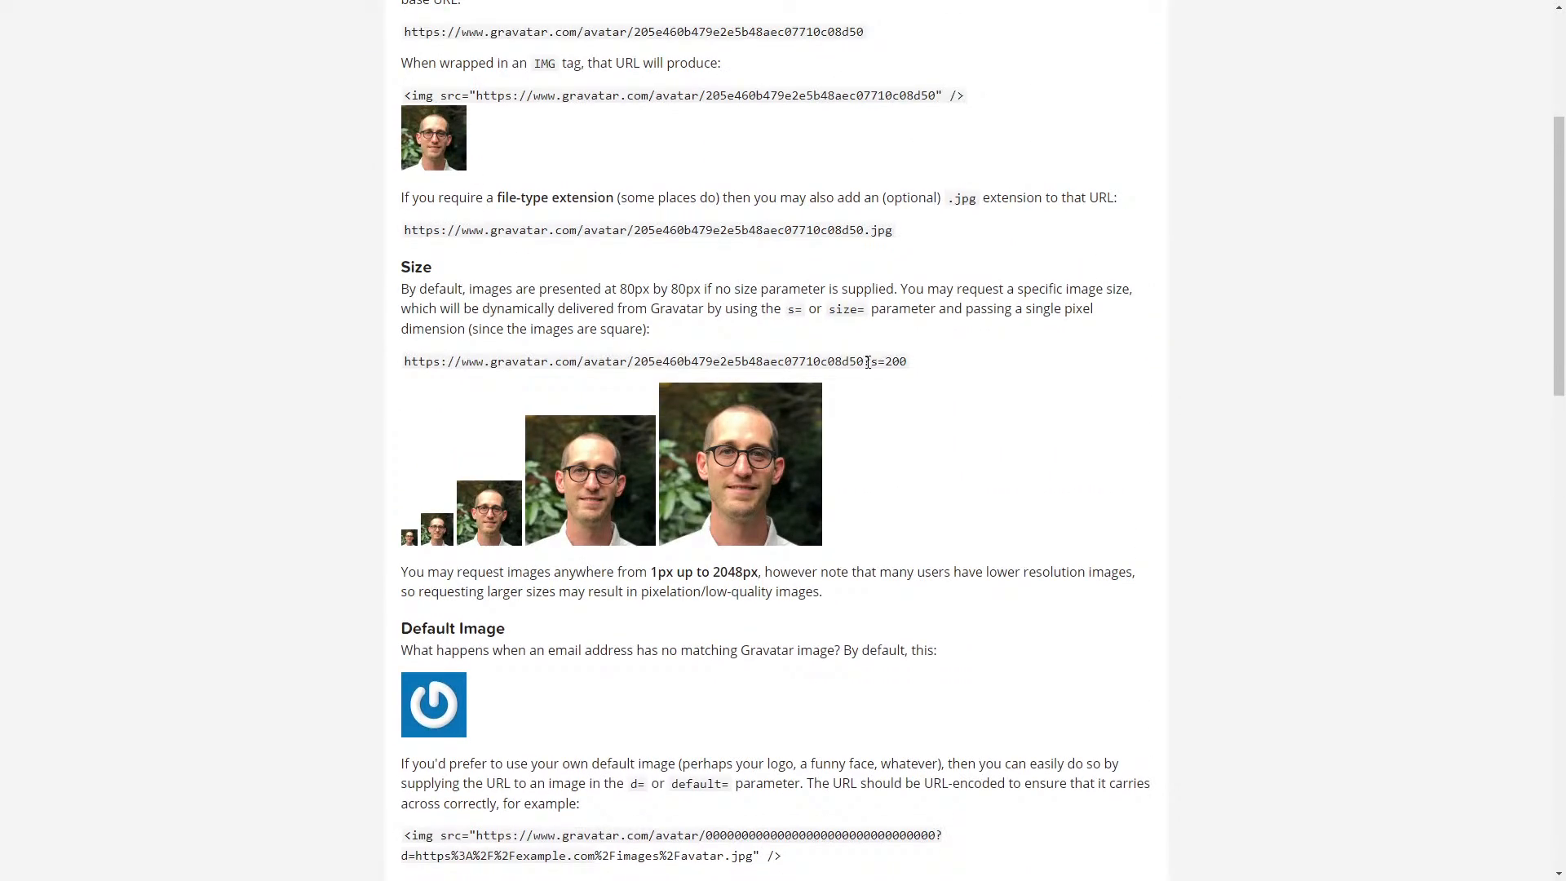
drag(870, 362, 907, 362)
key(ctrl+c)
- Append &s=200 to the avatar's Gravatar link to request a 200-pixel image
drag(620, 289, 636, 290)
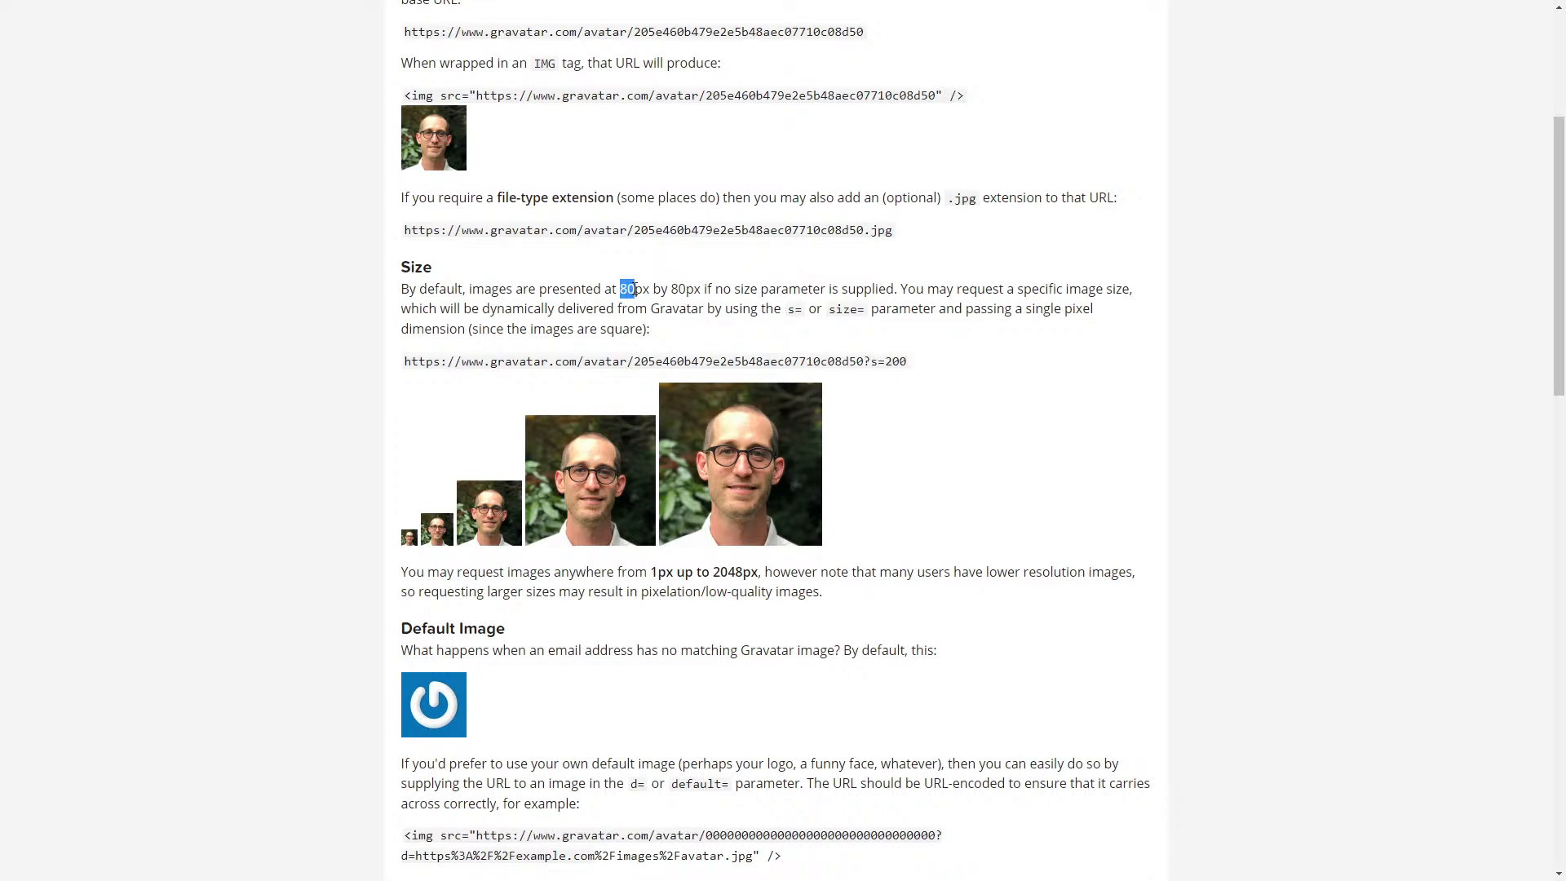
click(700, 264)
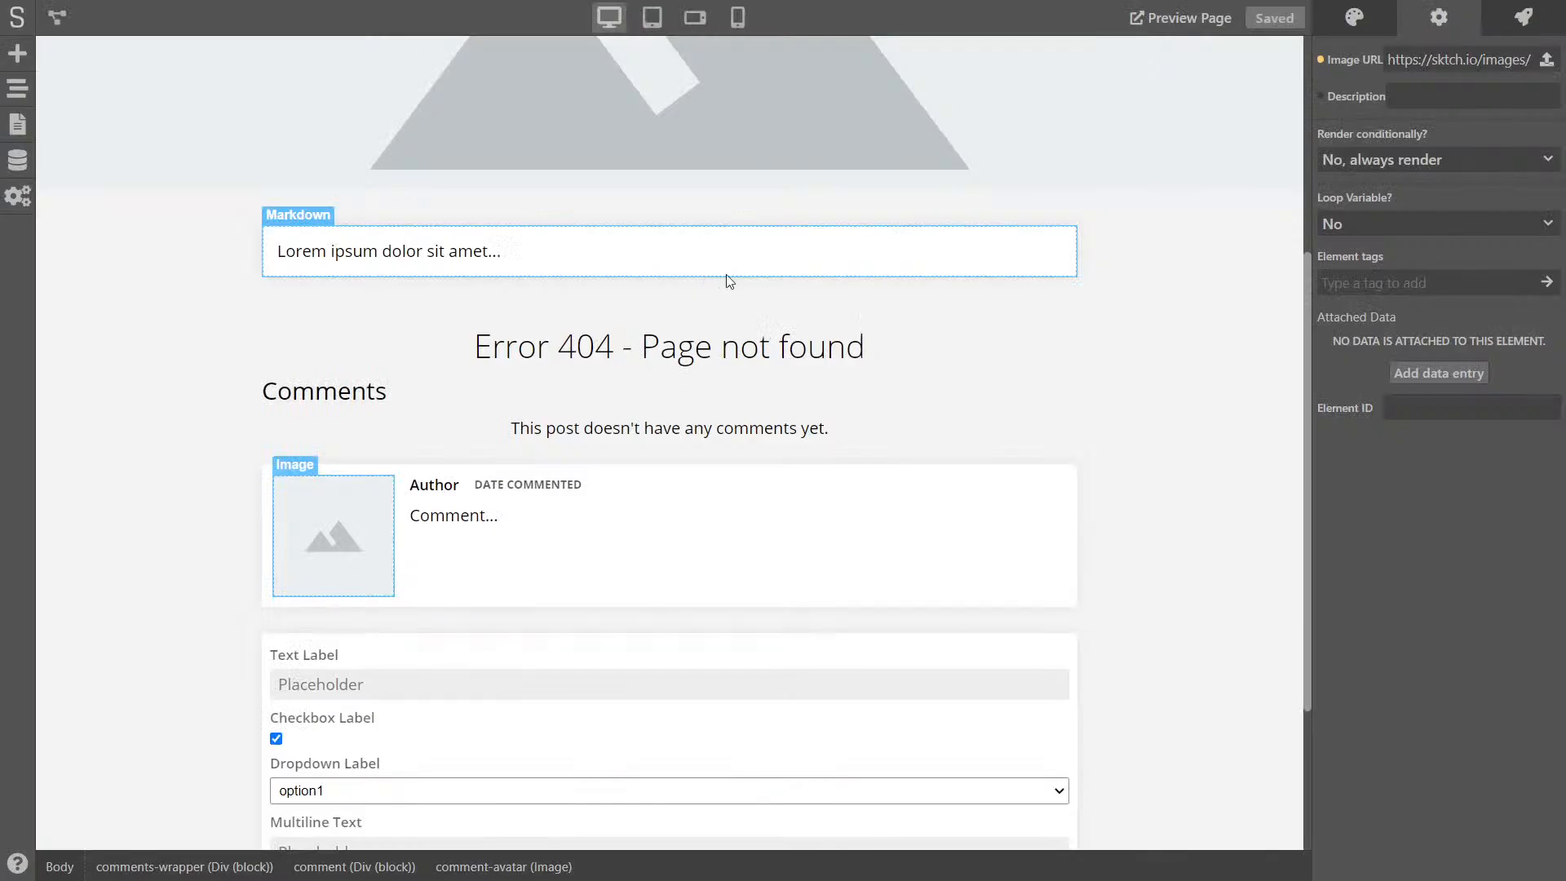
click(1321, 62)
click(1358, 118)
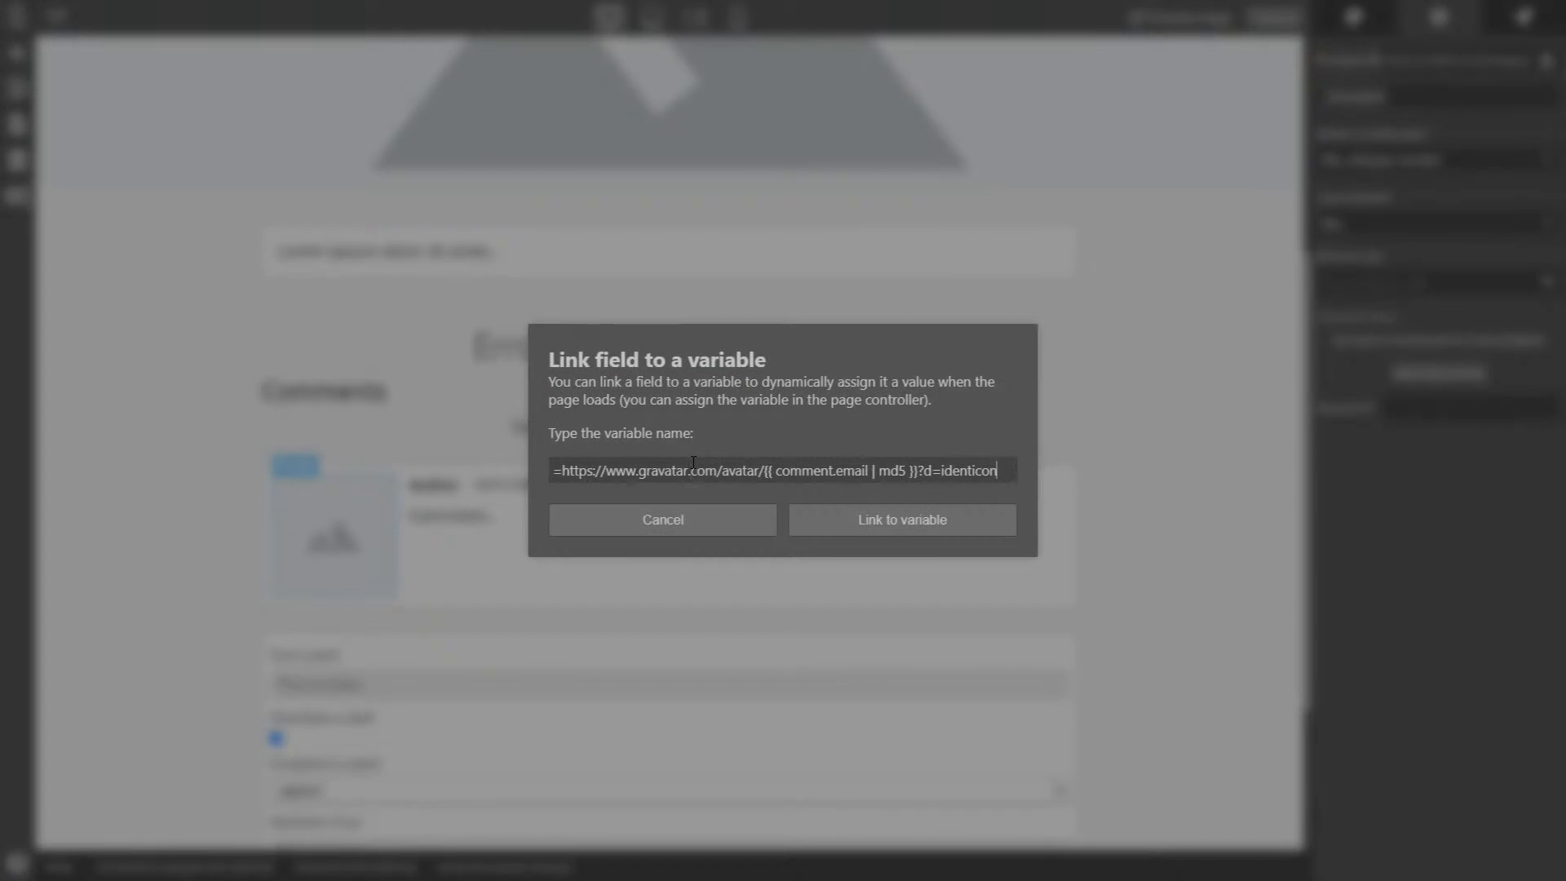
text(&)
key(ctrl+v)
key(Left)
key(Left)
key(Left)
key(Left)
key(Left)
key(shift+End)
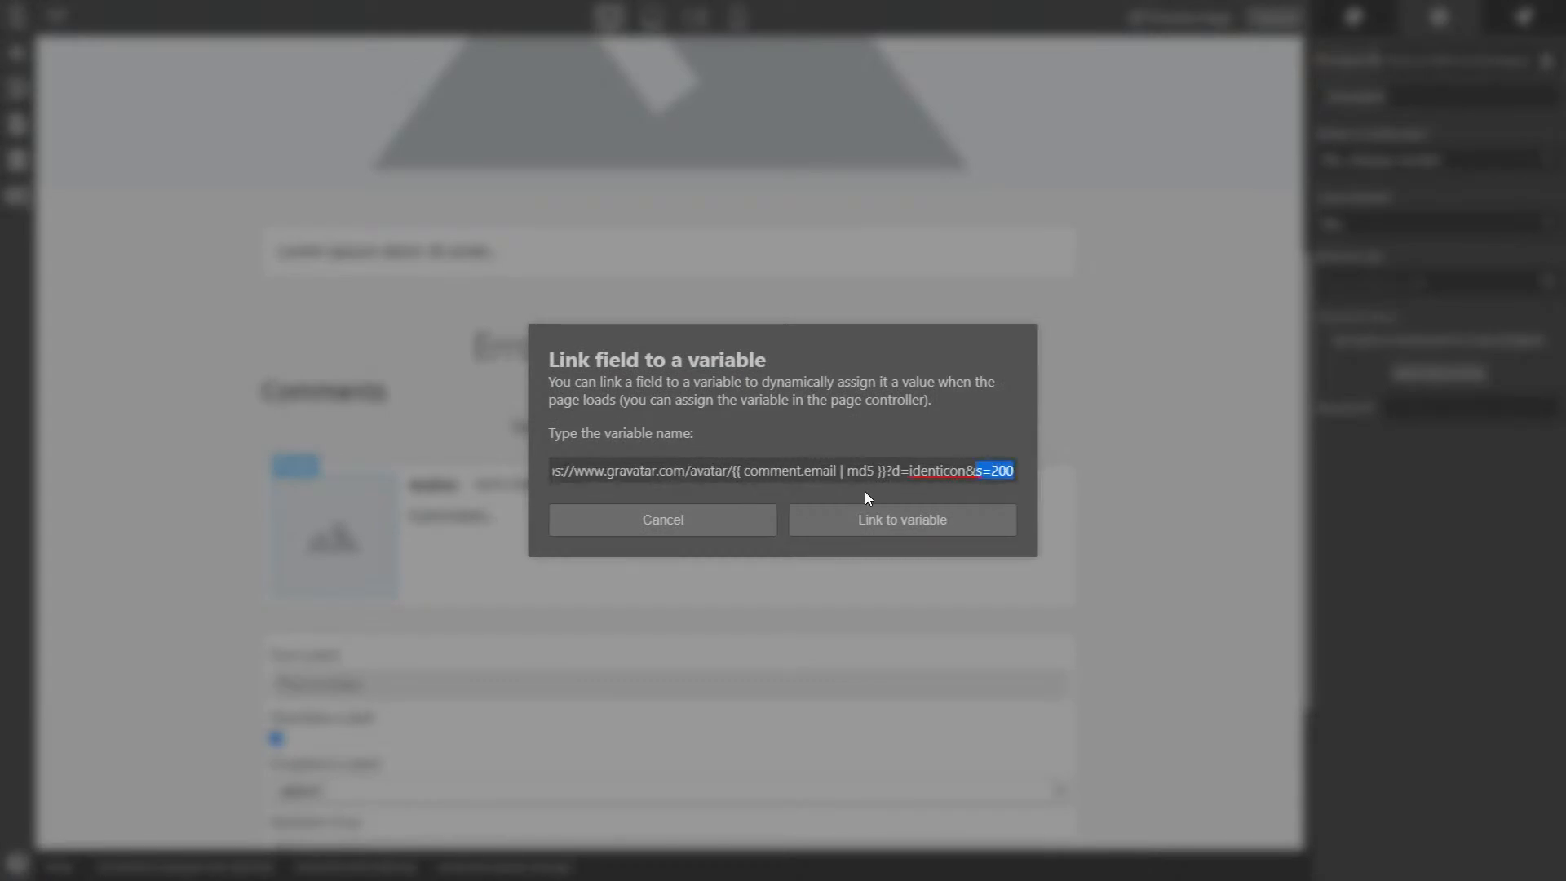
click(937, 535)
- Save the project and reload the preview to check the larger avatar
click(1278, 18)
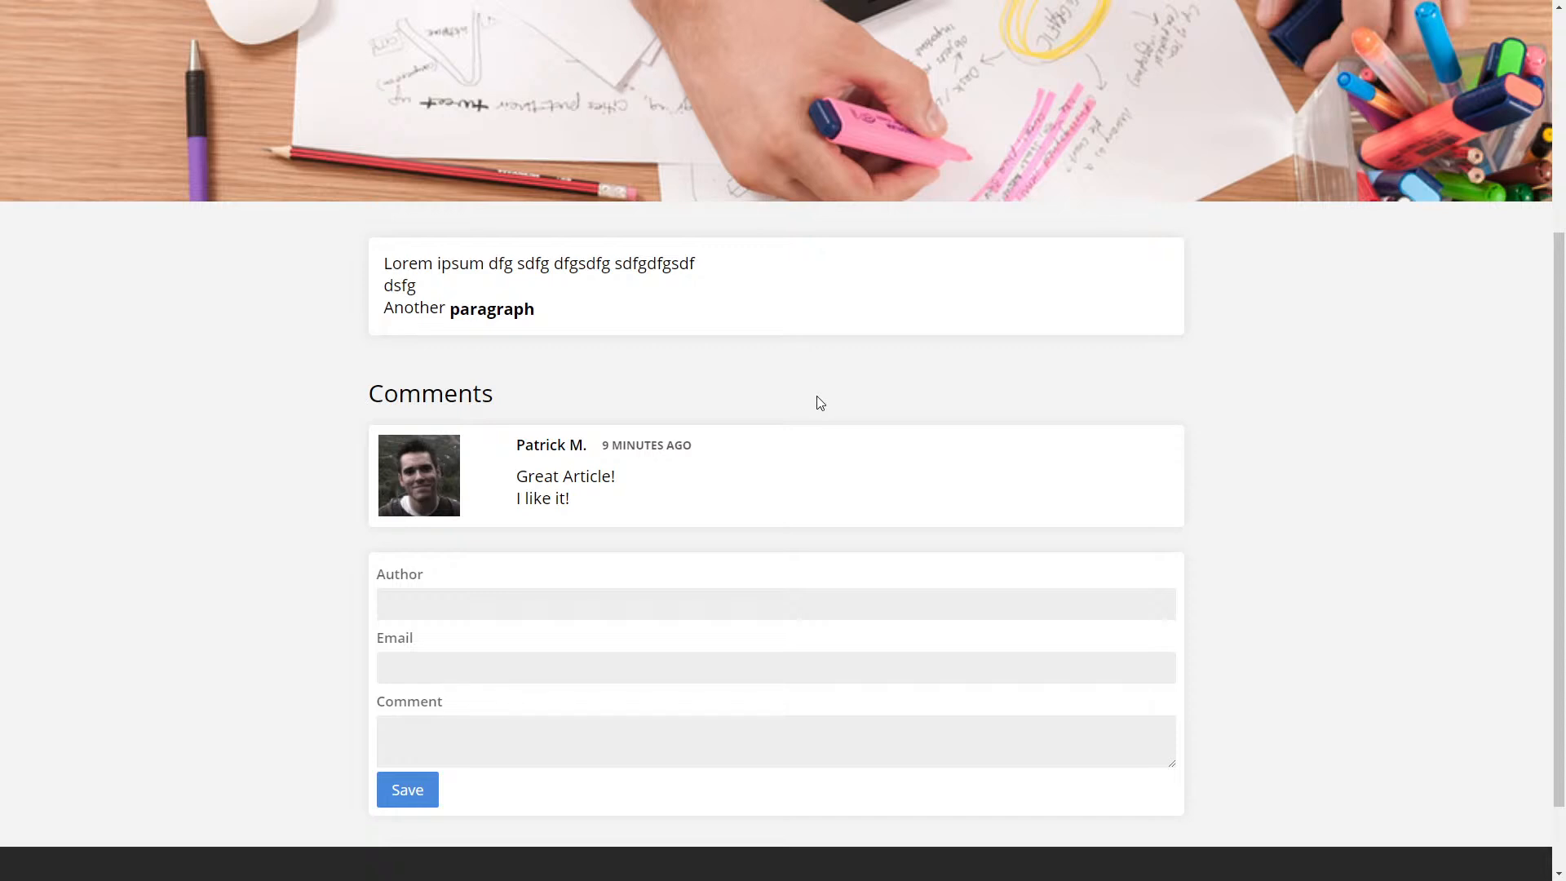
key(F5)
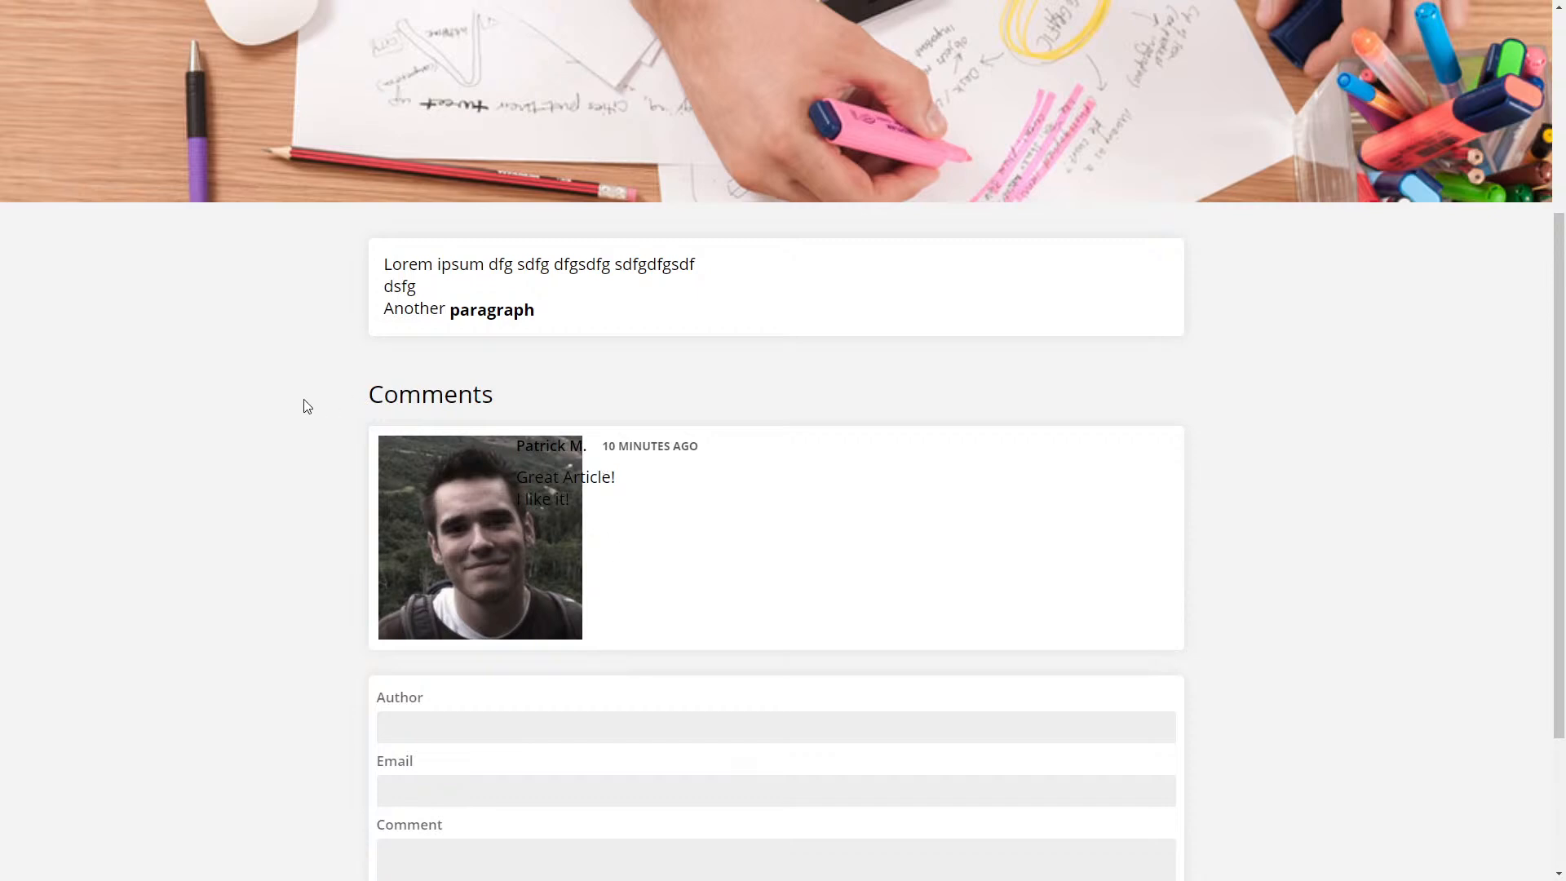
key(ctrl+Tab)
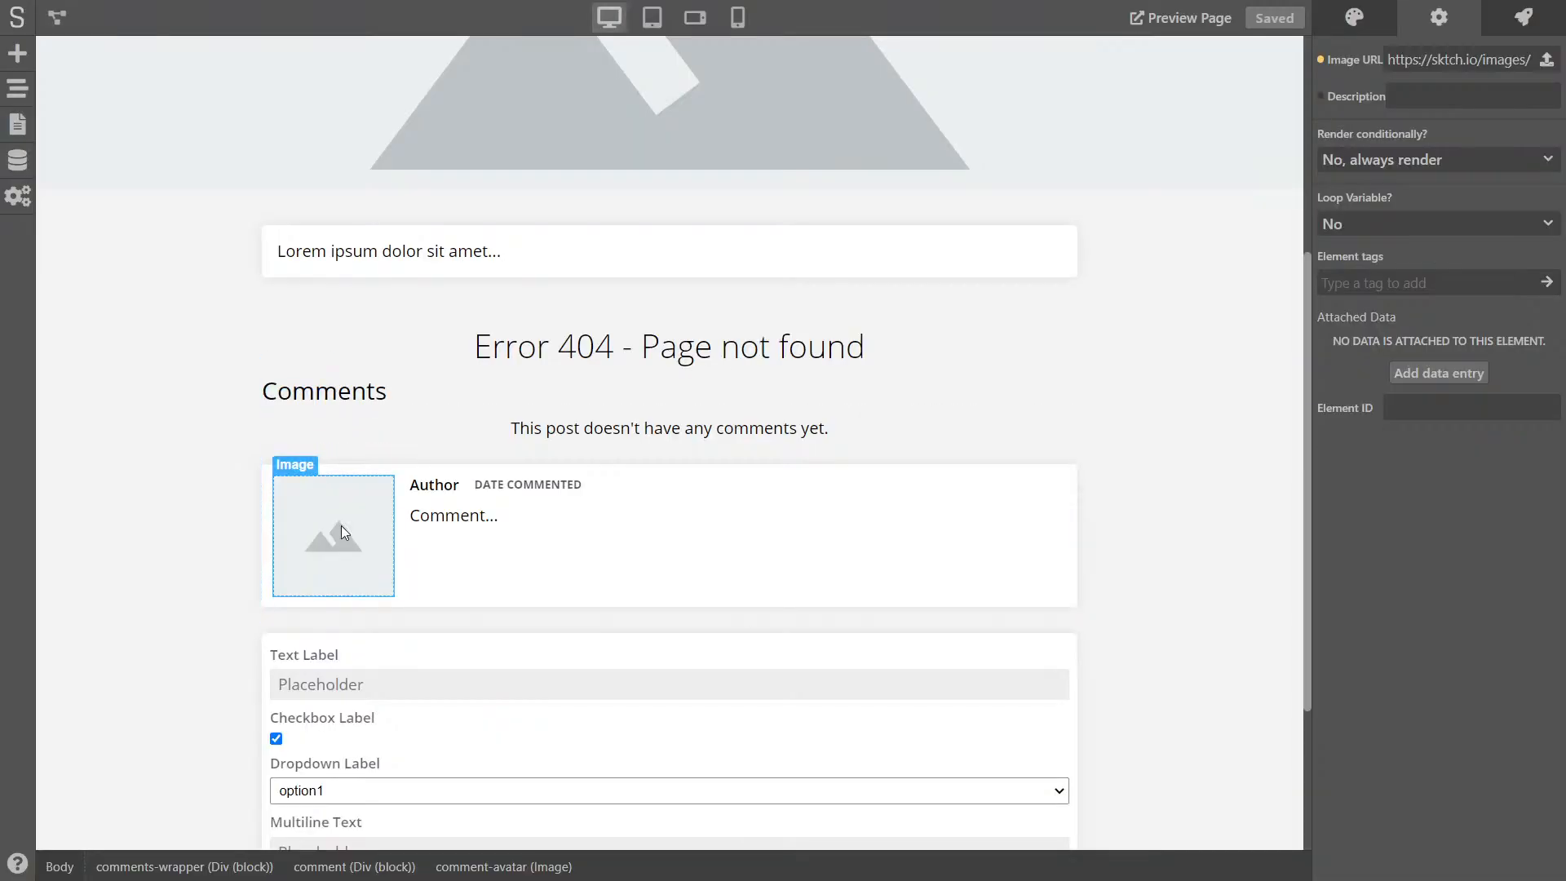
- Set the avatar's sizing width to 100% and save
click(1331, 13)
scroll(1398, 350, down, 10)
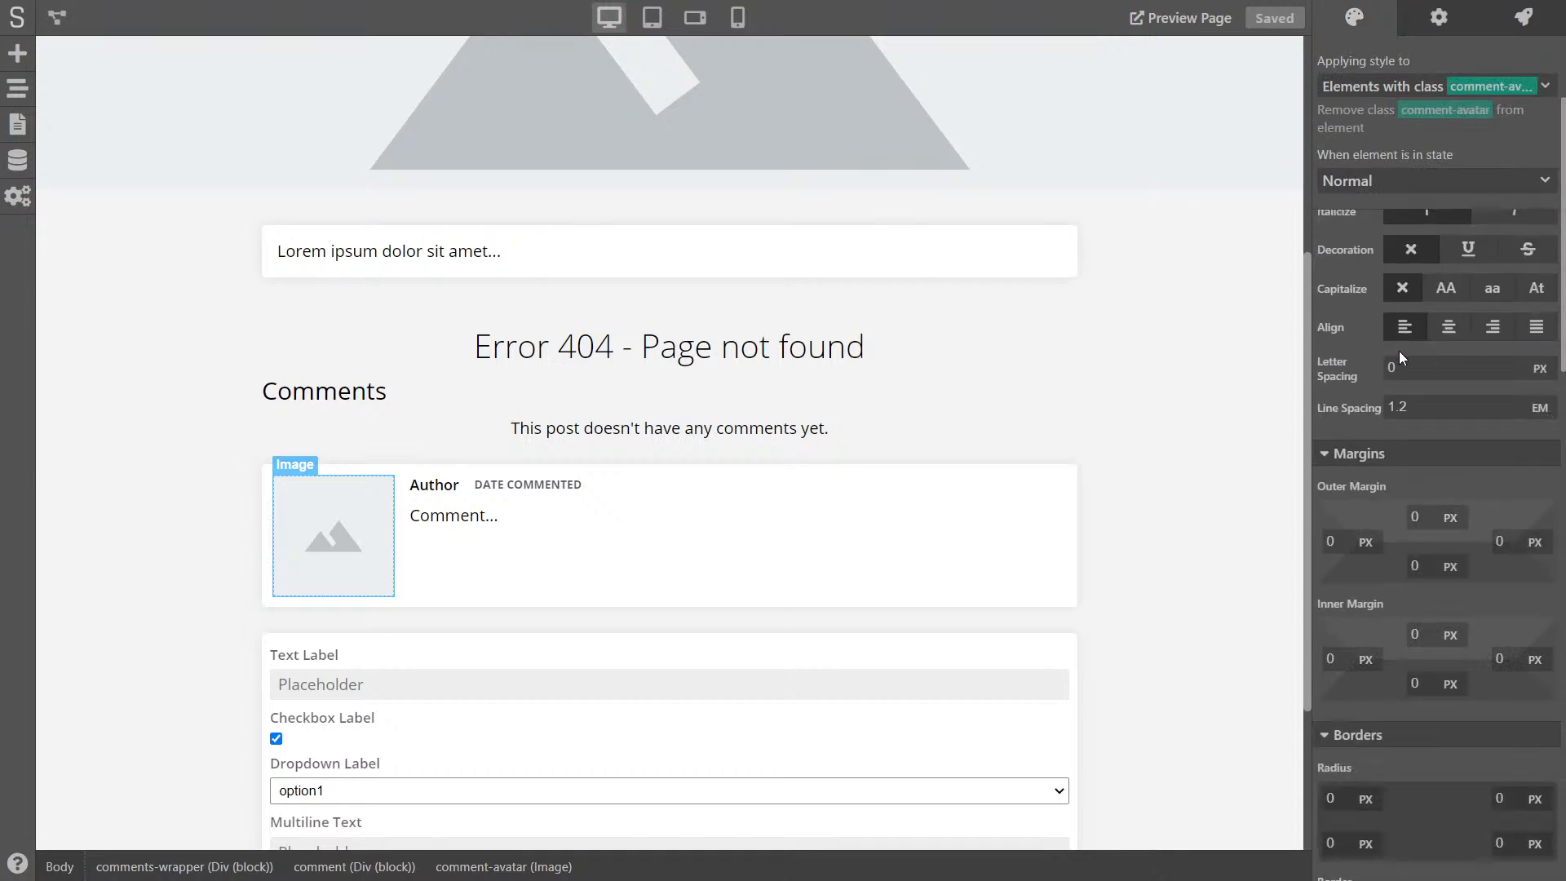
scroll(1398, 351, down, 5)
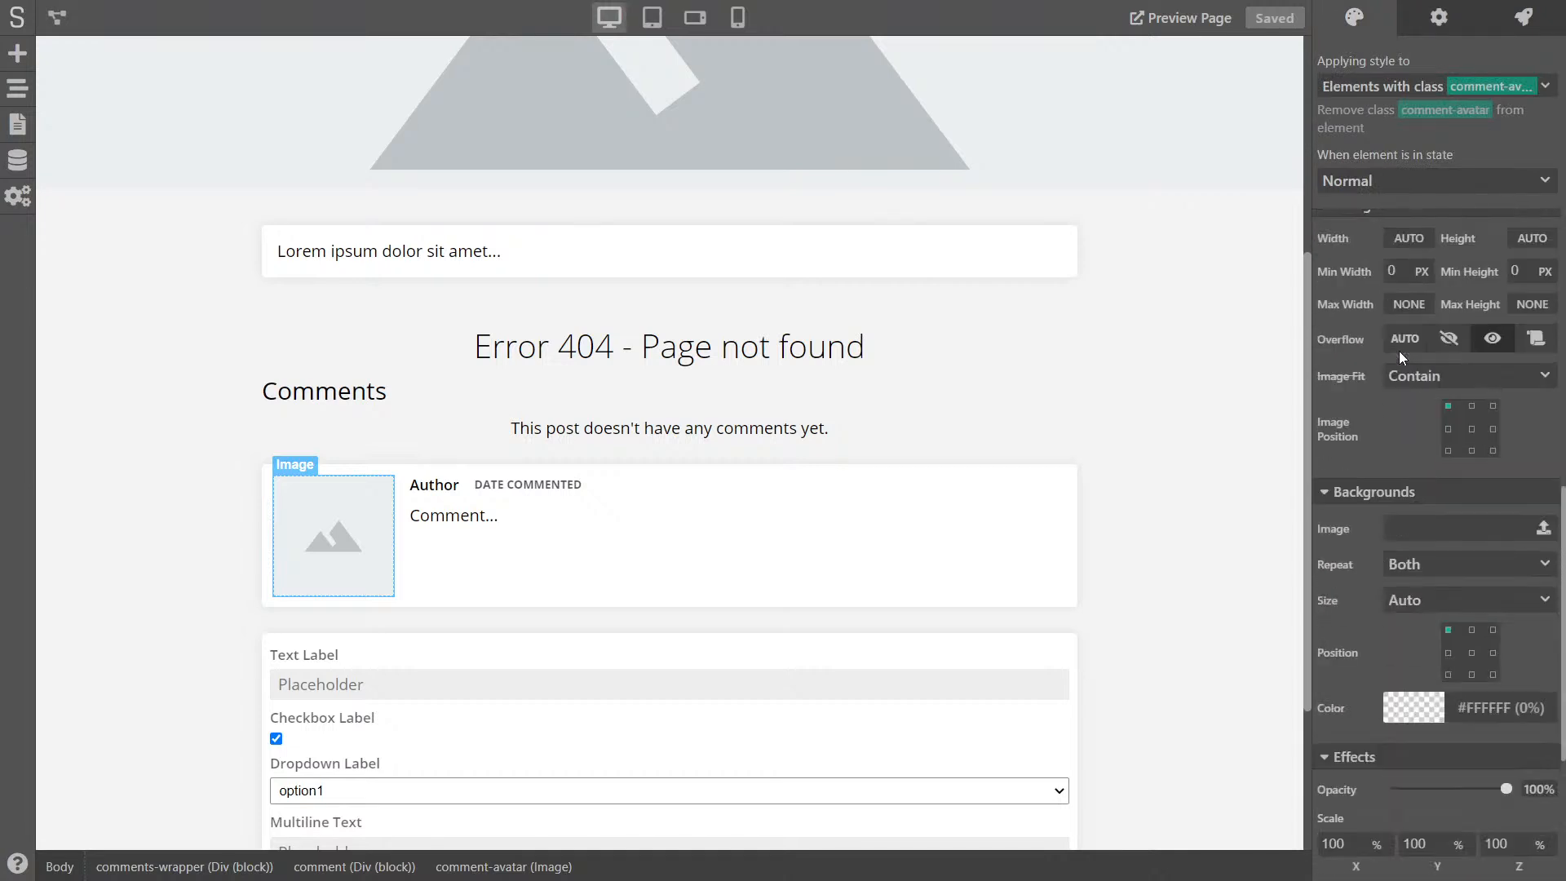
click(1409, 401)
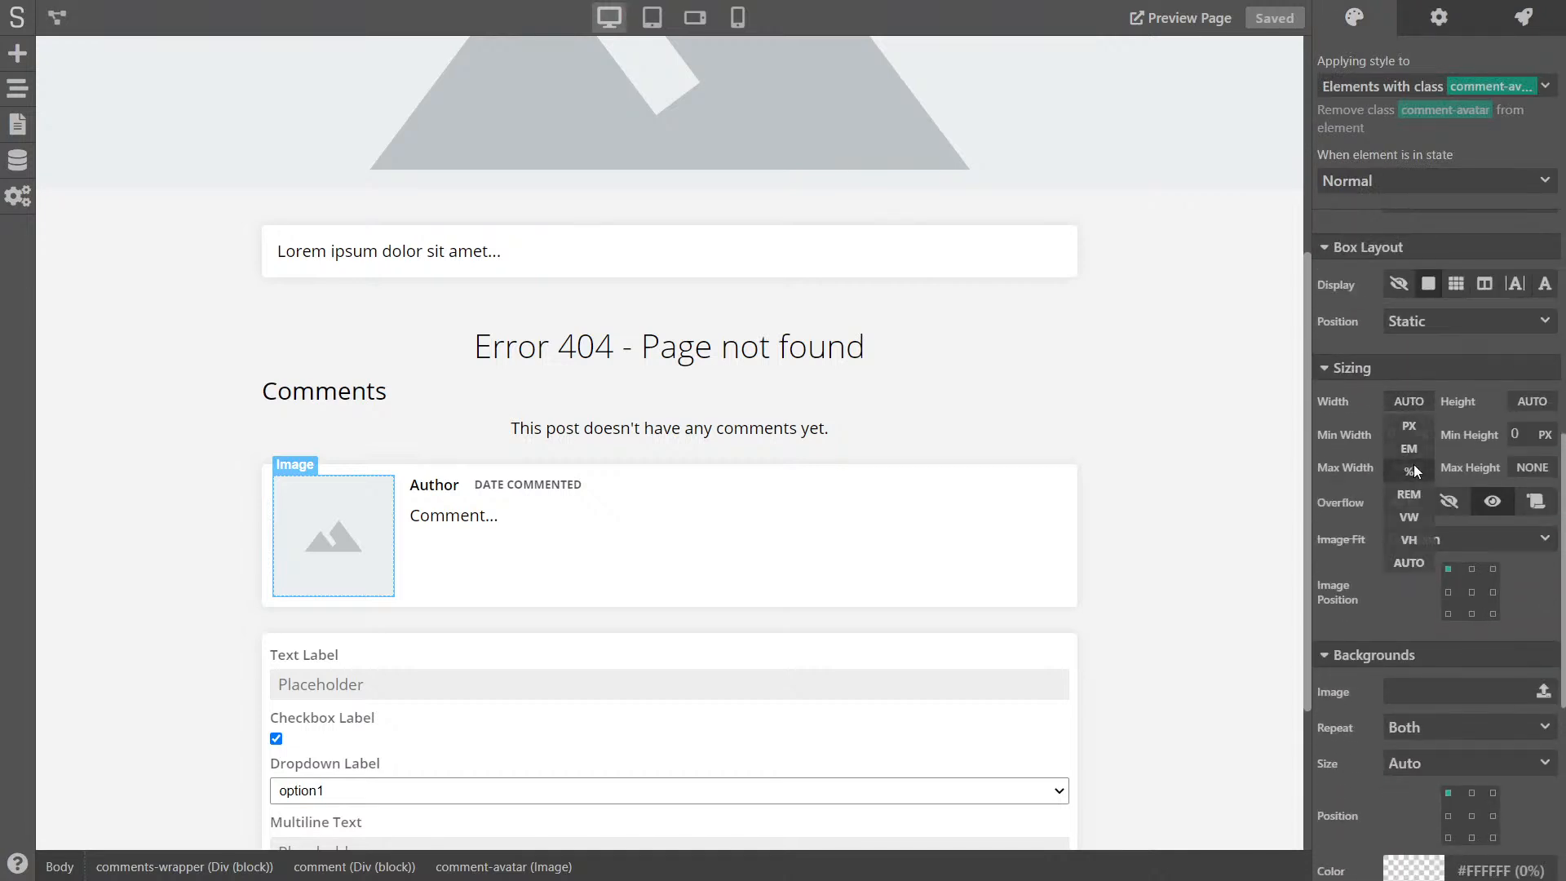
click(1411, 471)
double_click(1397, 401)
text(100)
key(Return)
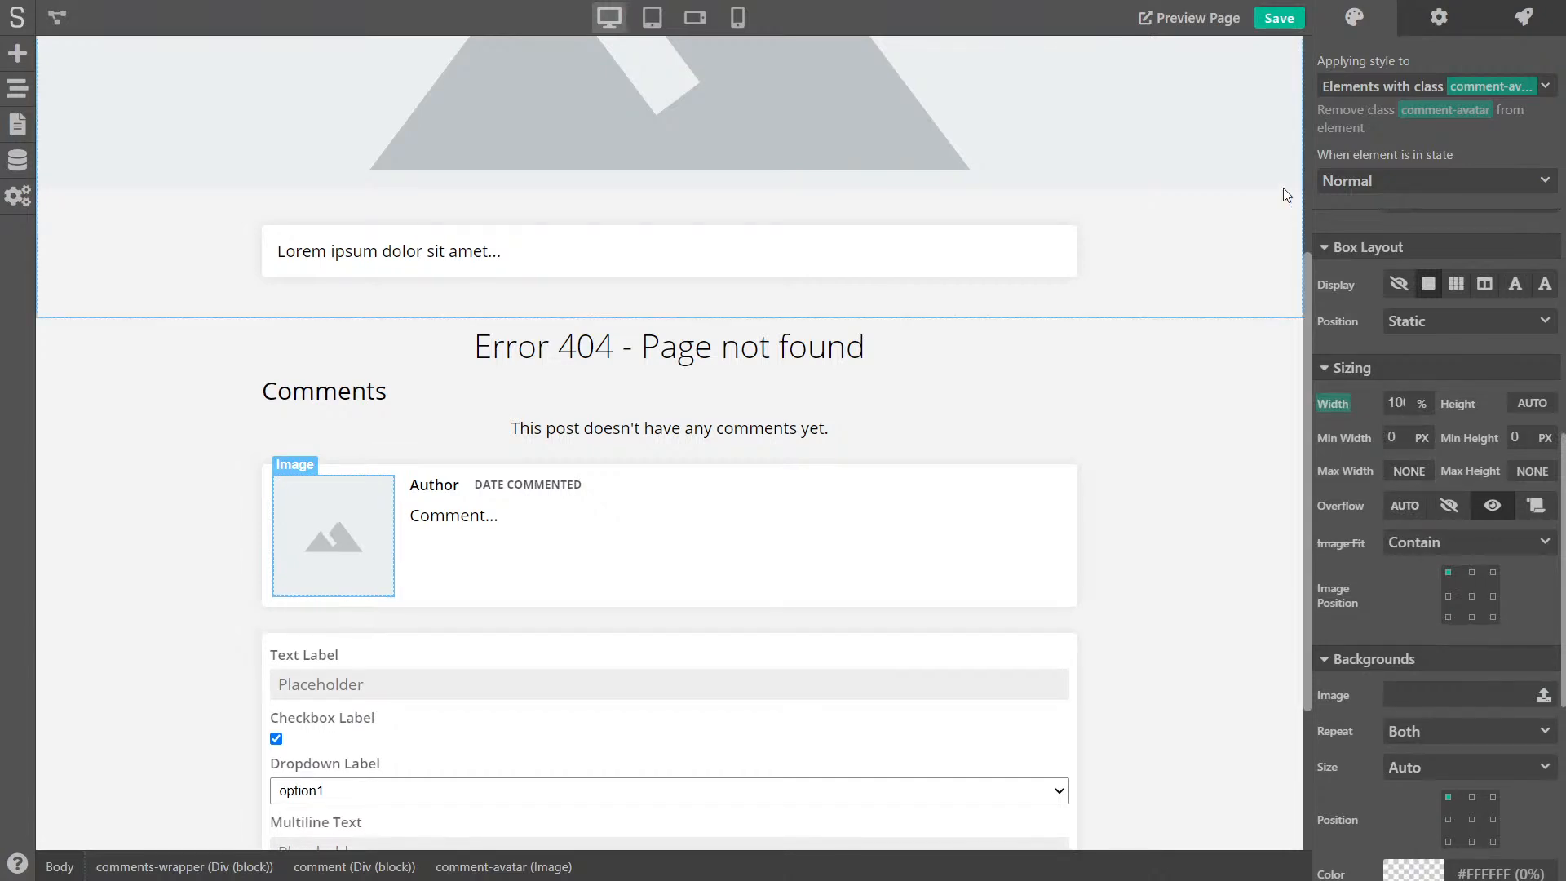
click(1283, 22)
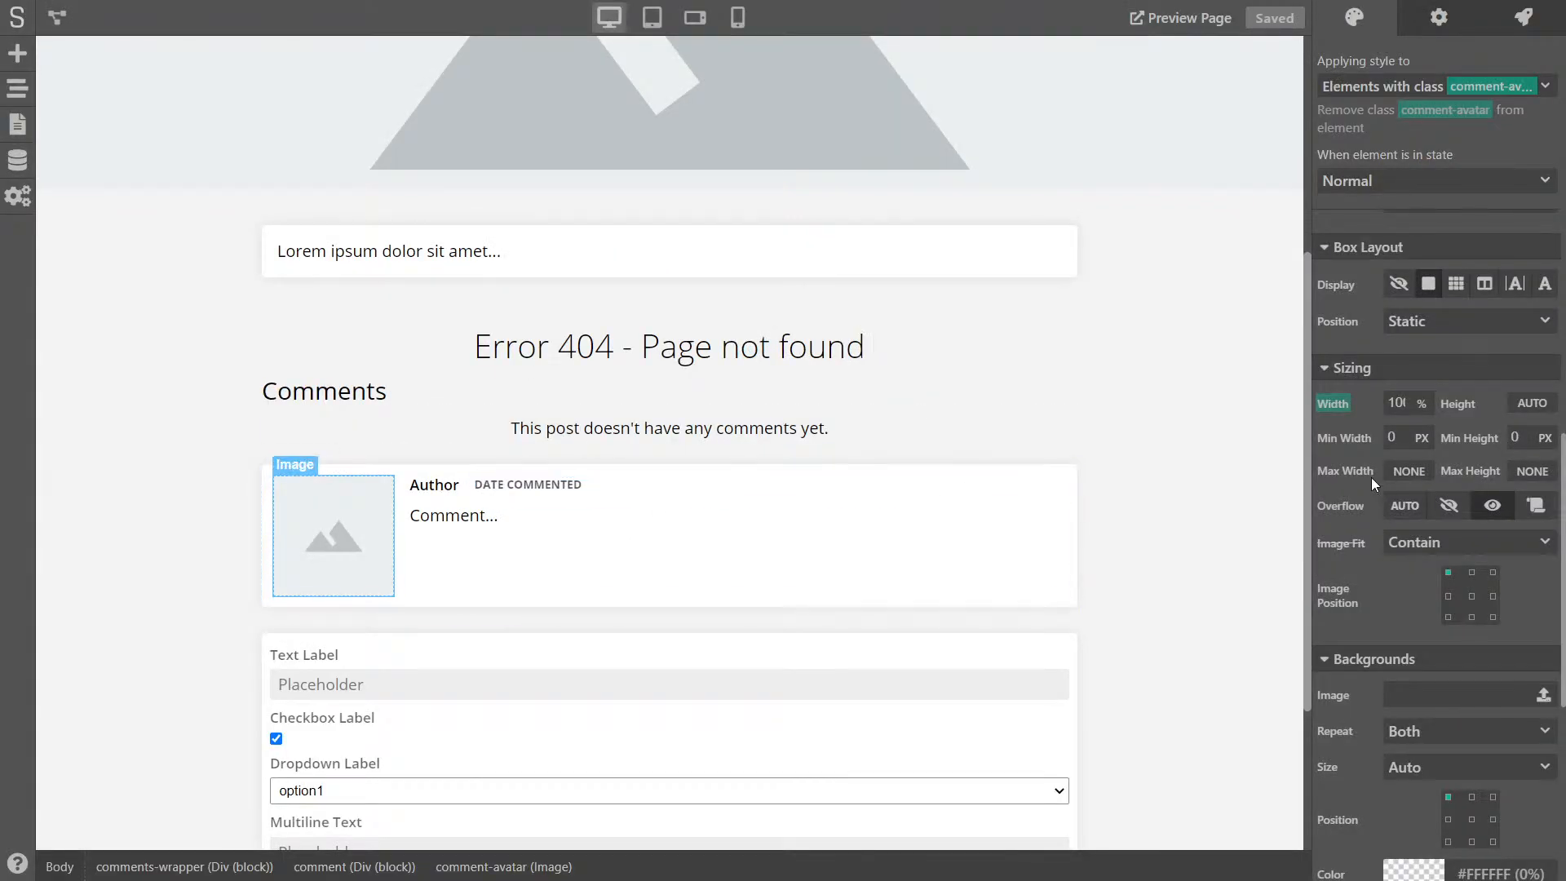
- Round the avatar's corners with a 5 px border radius and save the project
scroll(1347, 477, up, 8)
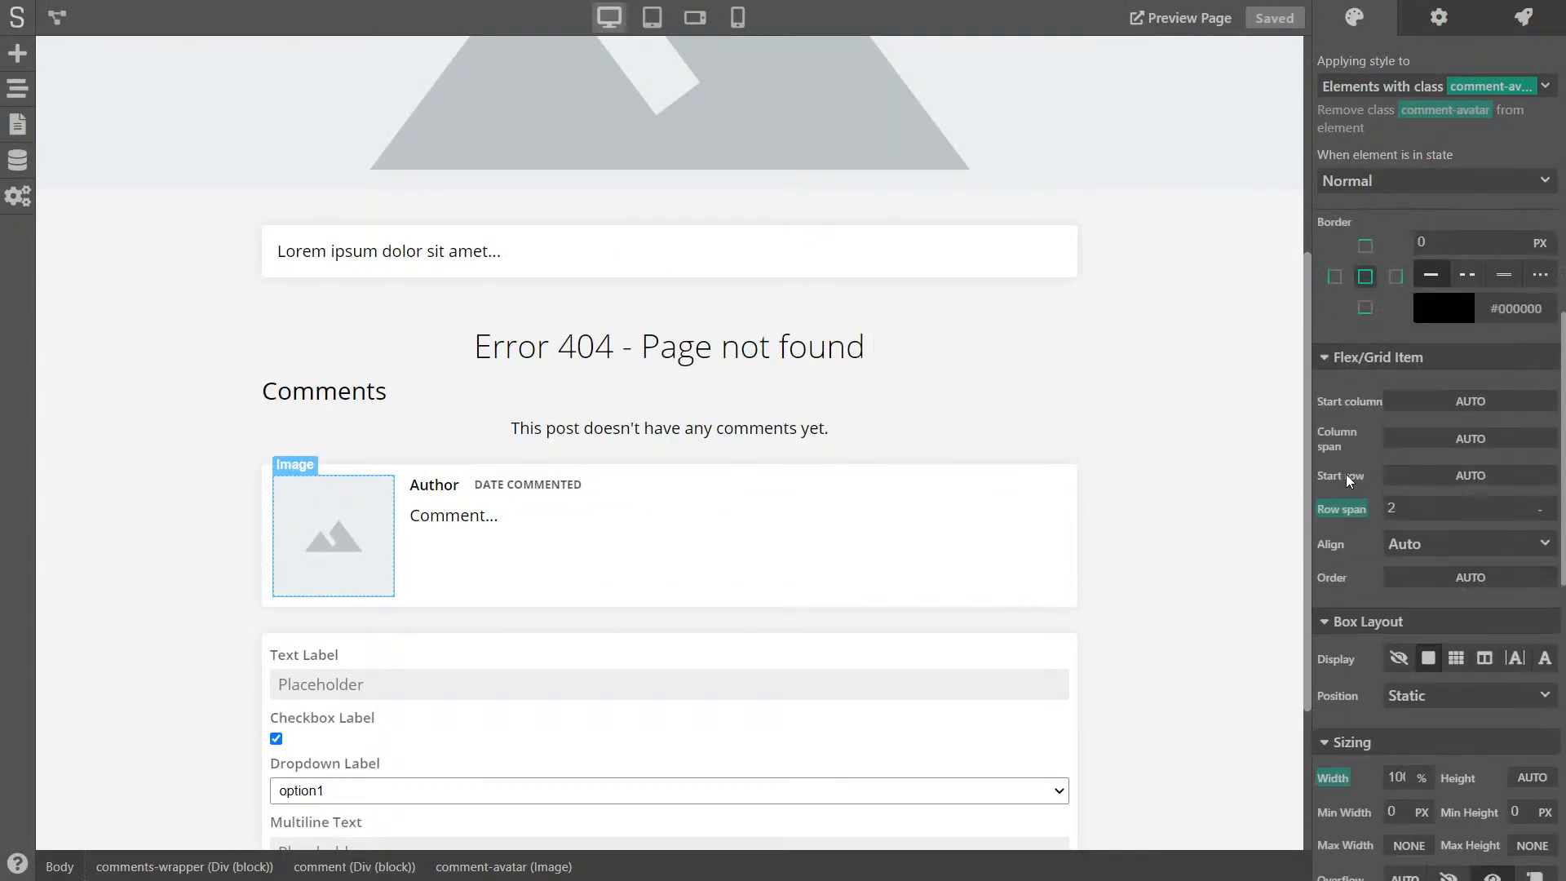
scroll(1380, 482, up, 3)
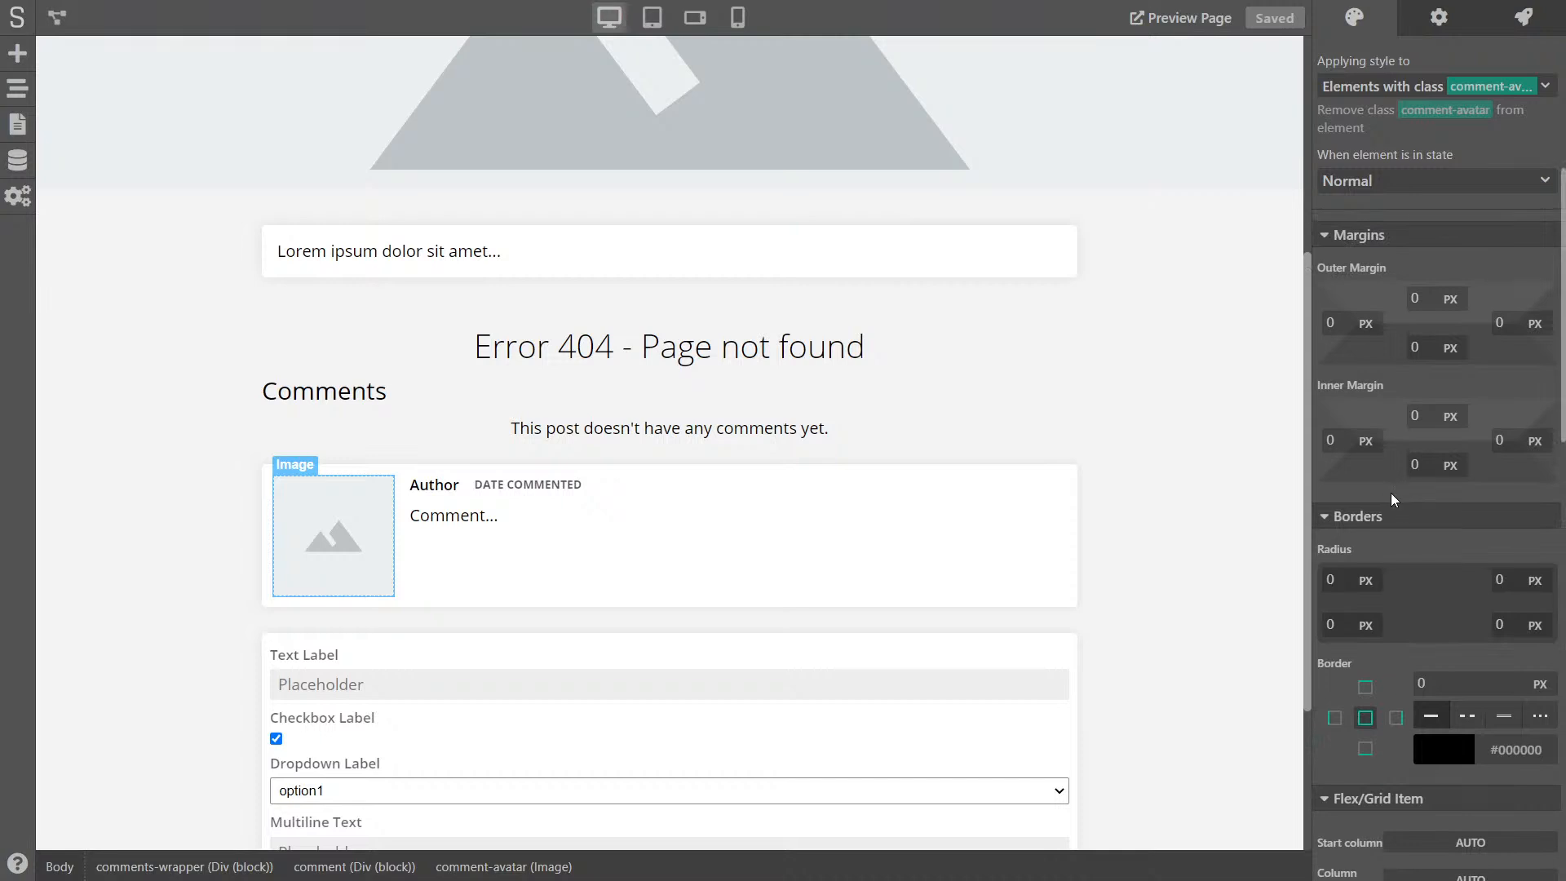
click(1342, 581)
text(5)
key(Tab)
text(5)
key(Tab)
text(5)
key(Tab)
text(5)
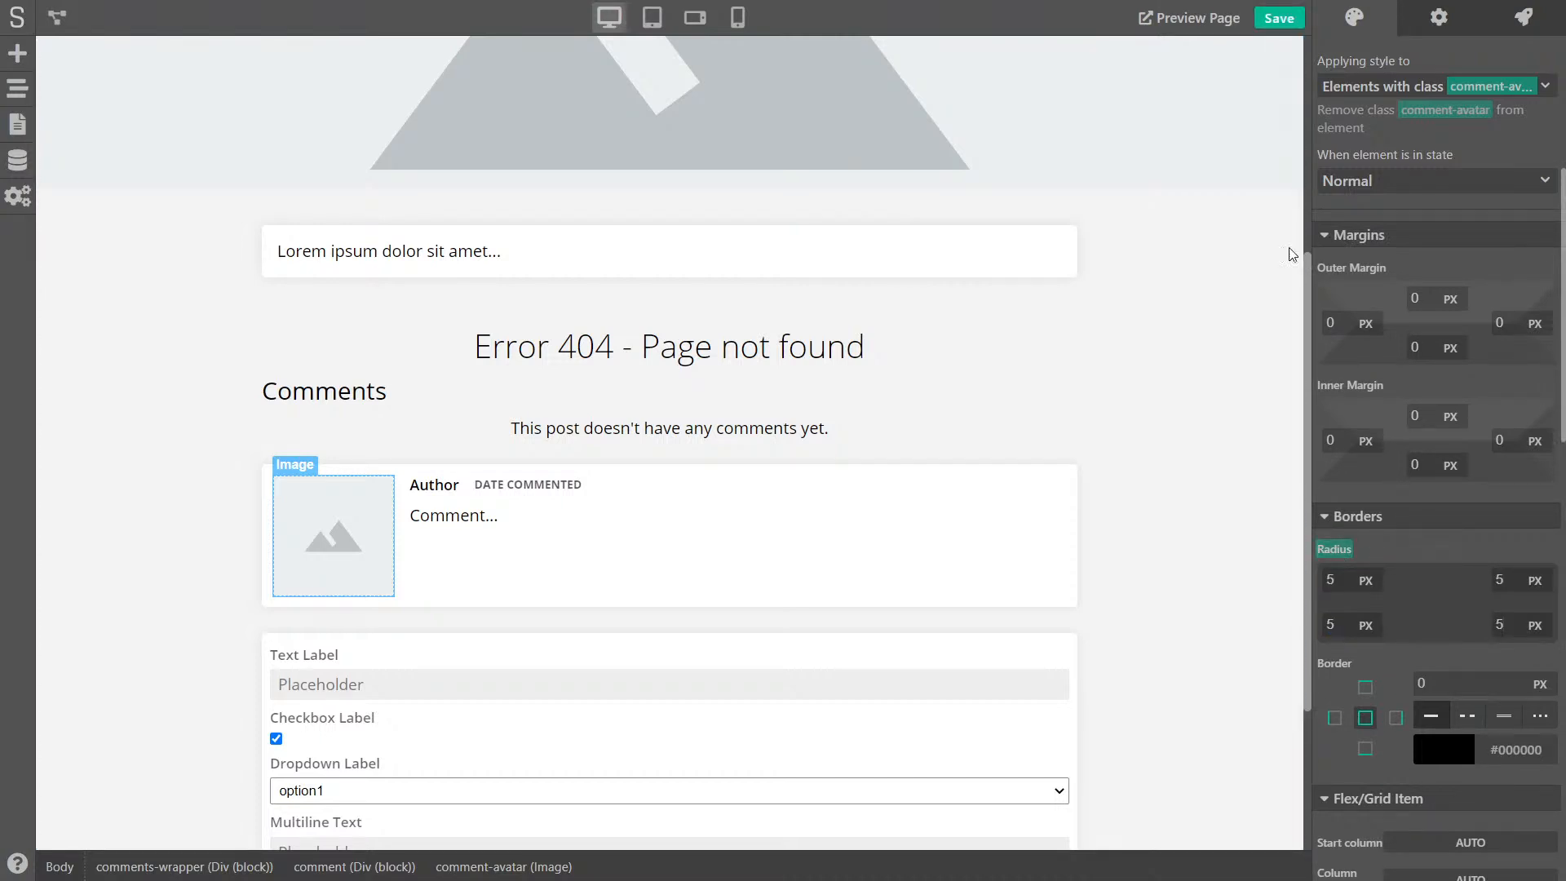
click(1289, 22)
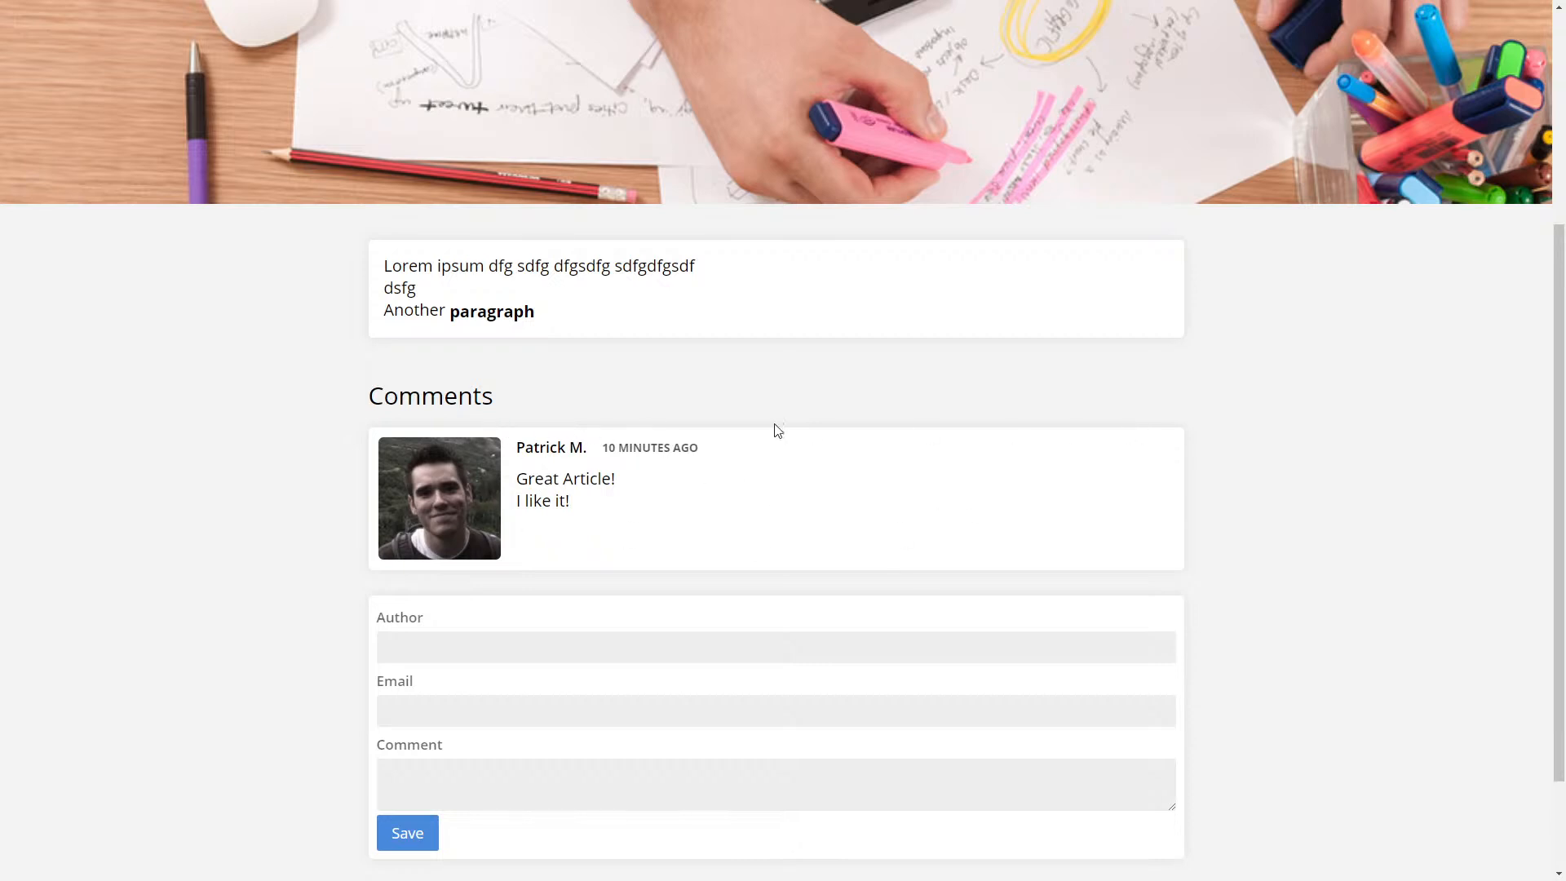
scroll(795, 444, down, 3)
click(460, 521)
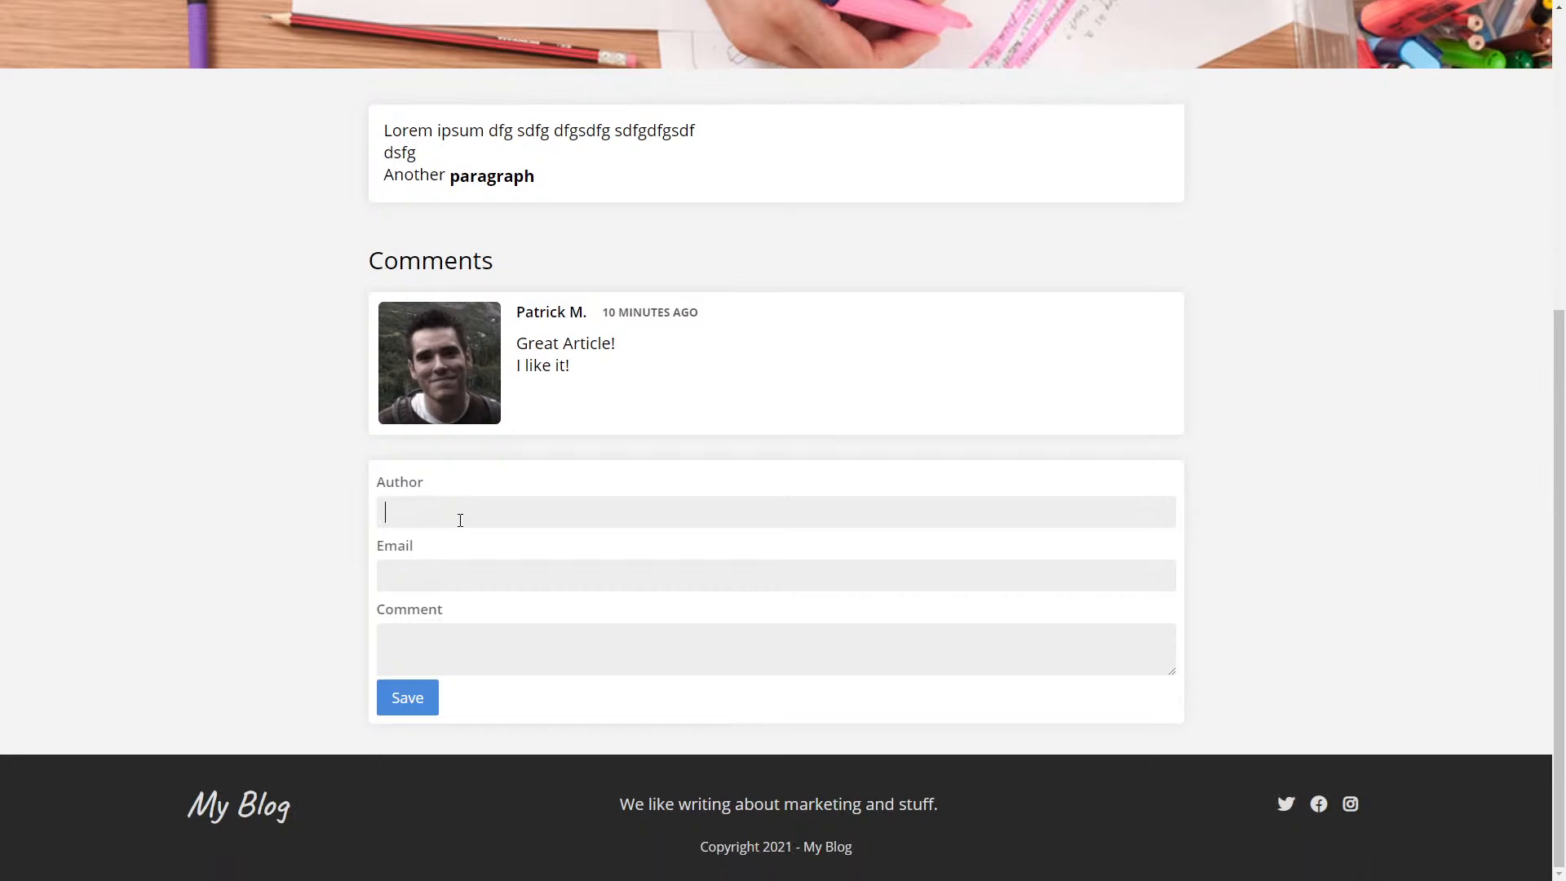
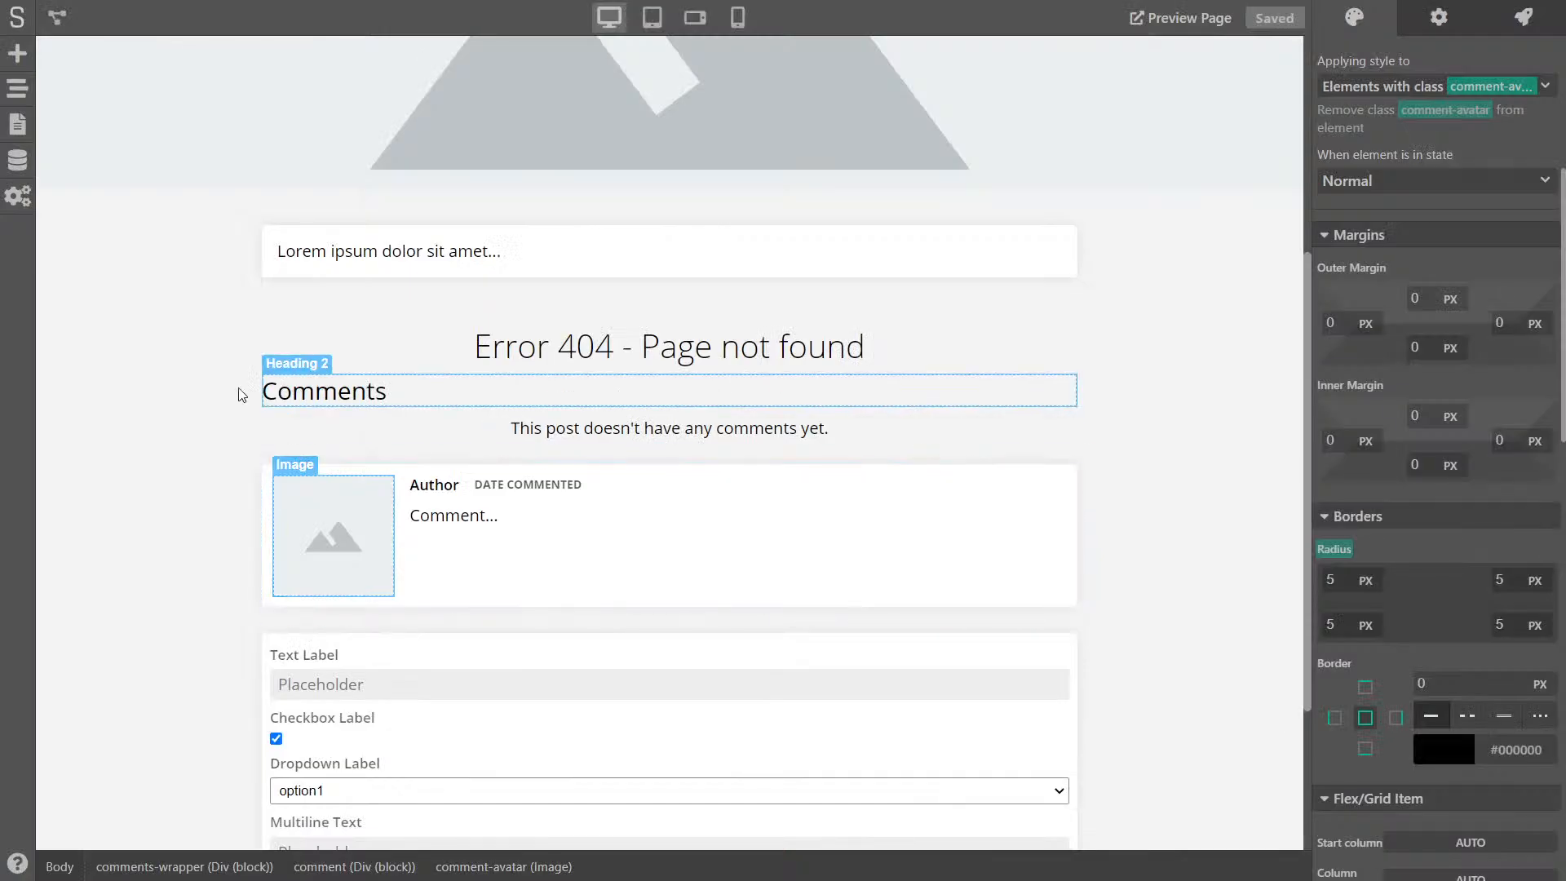
- Change the Entry Creator form's 'Action when entry gets saved' from Refresh Page to None
scroll(208, 439, down, 3)
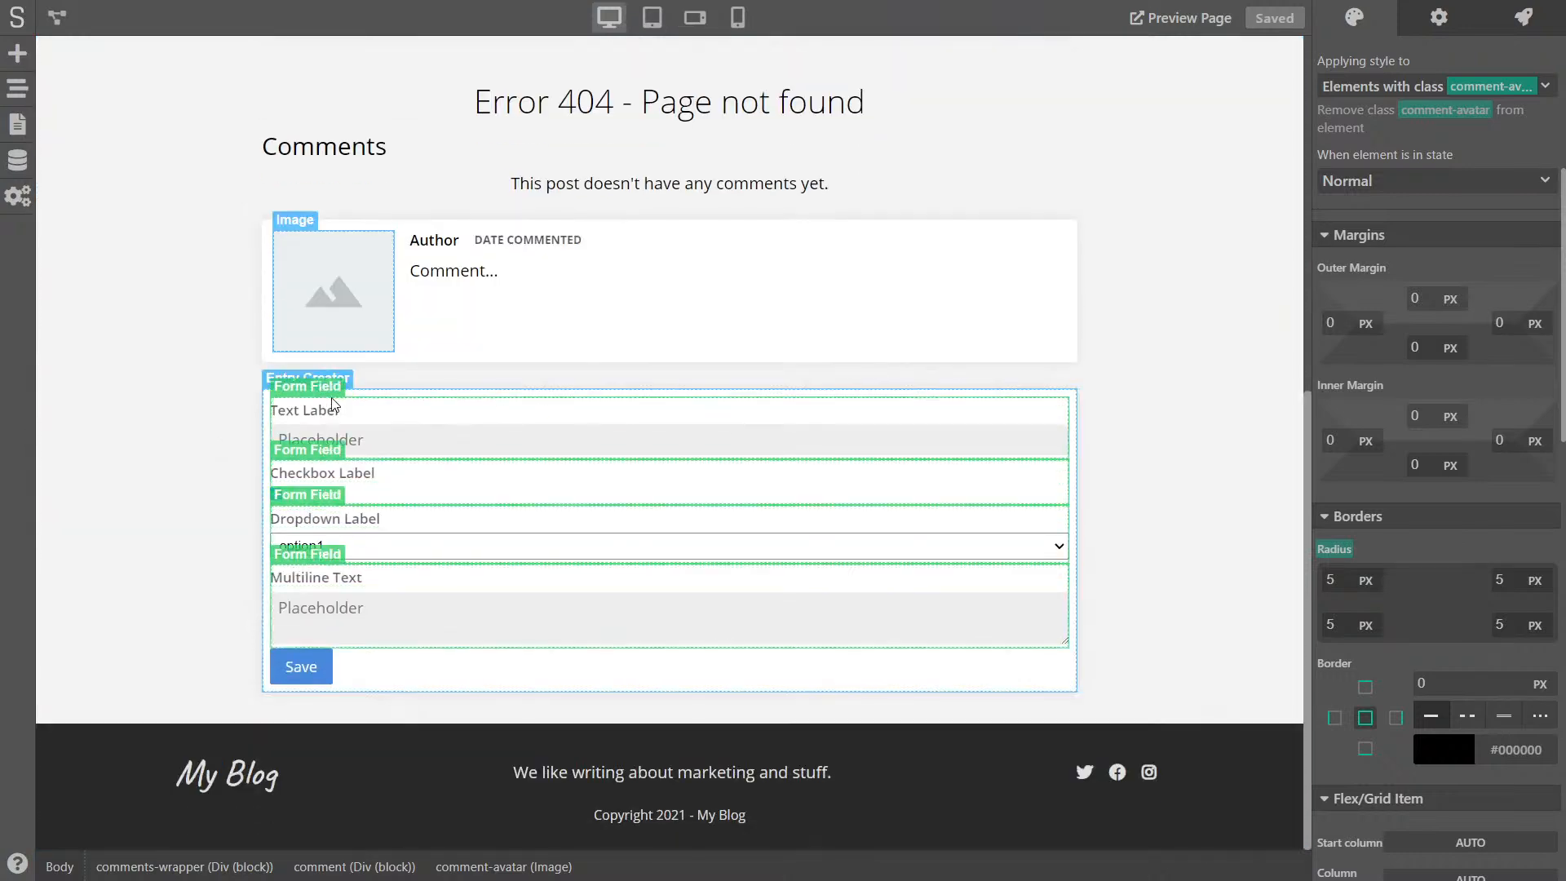
click(349, 395)
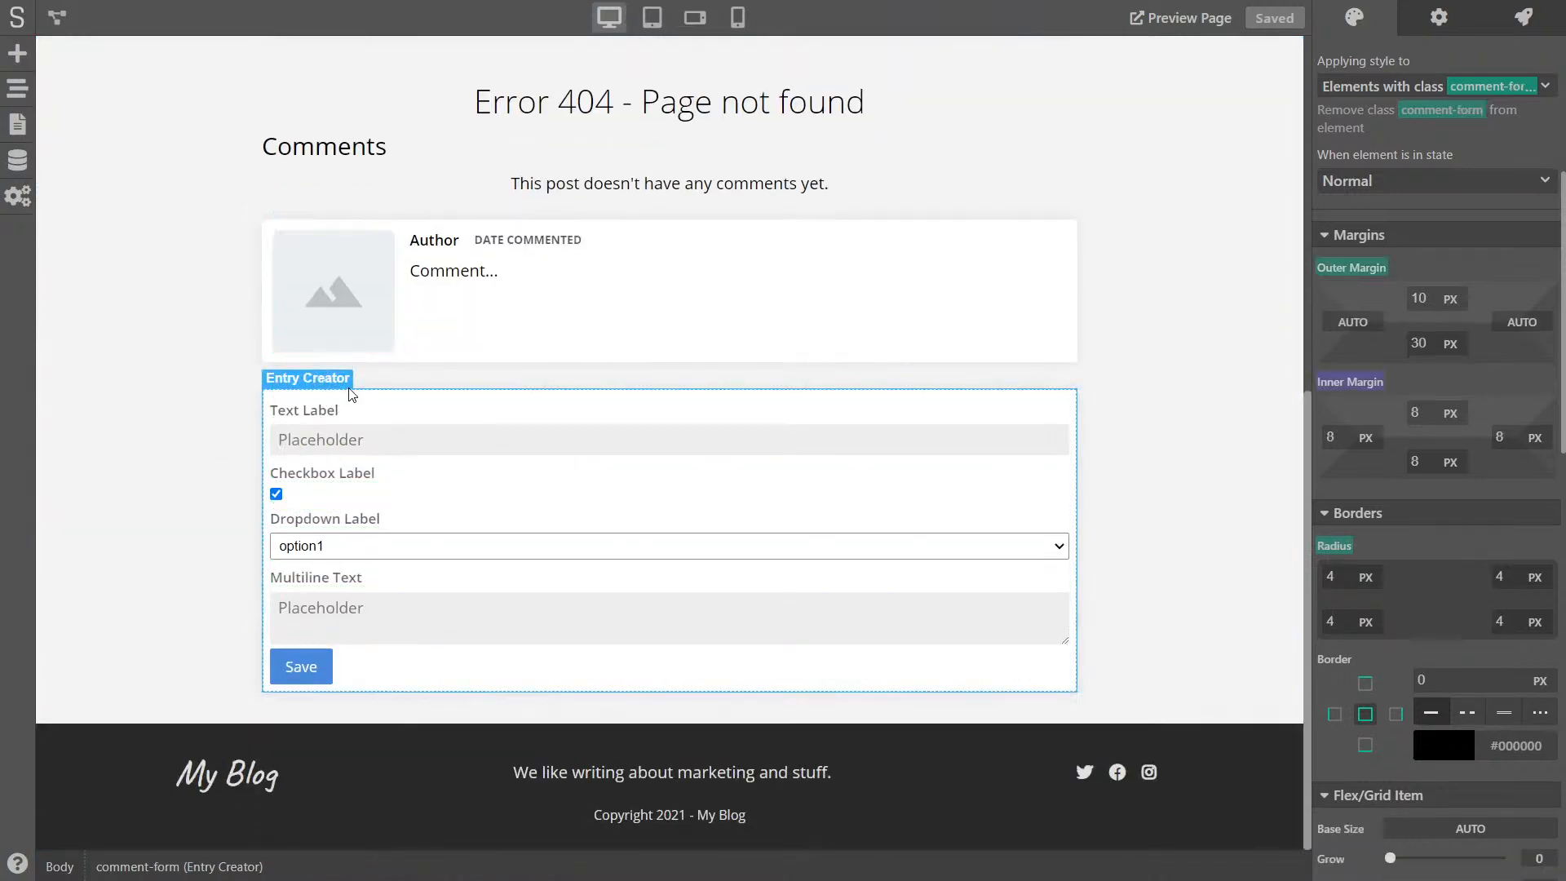
click(1437, 25)
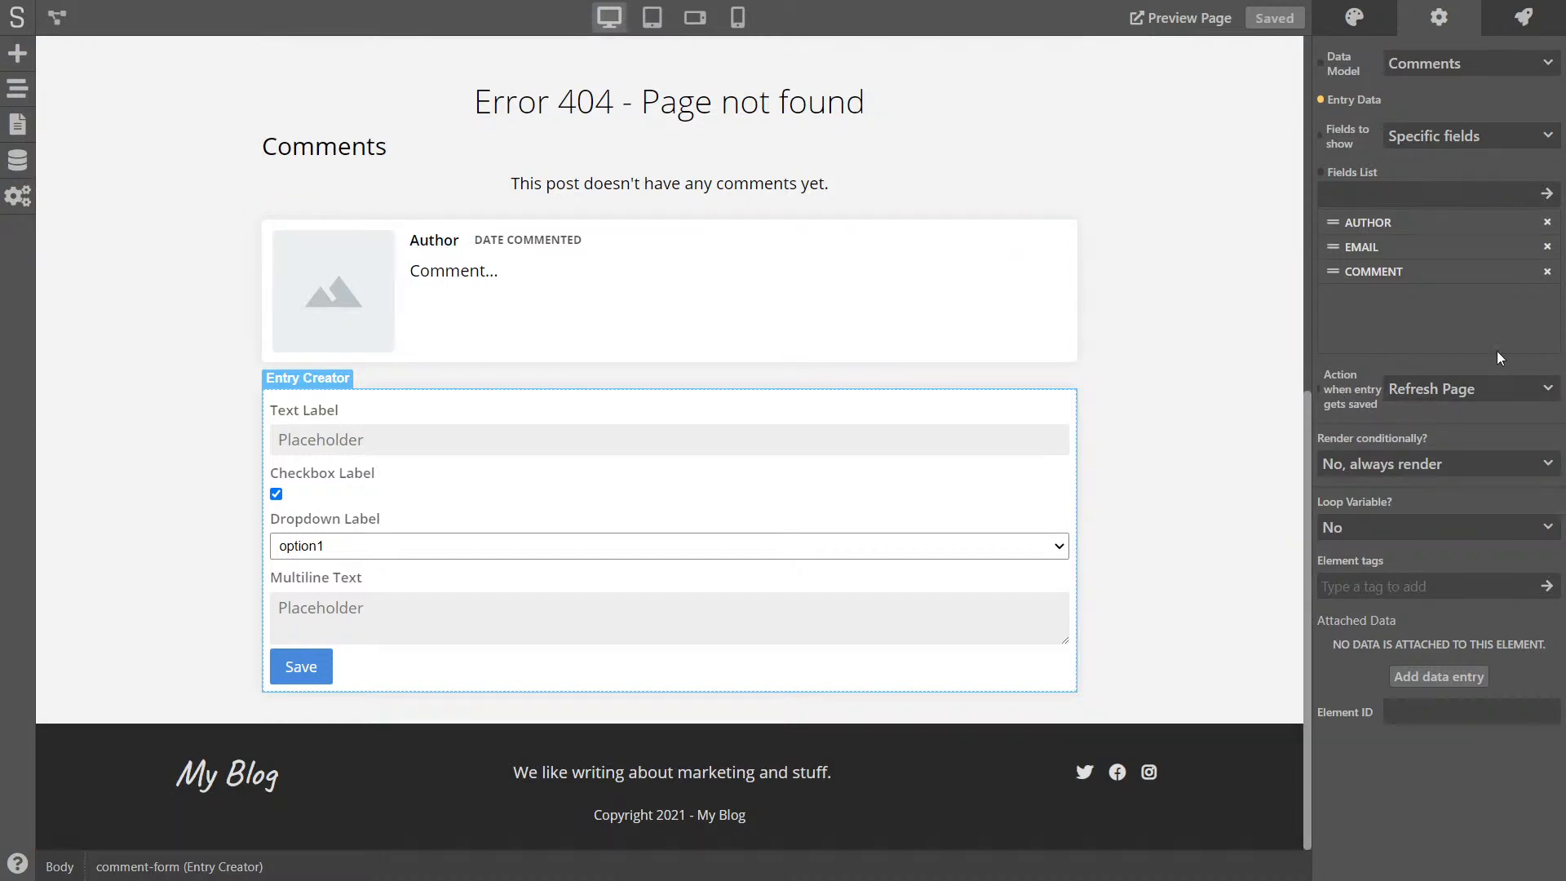
click(1466, 393)
click(1447, 409)
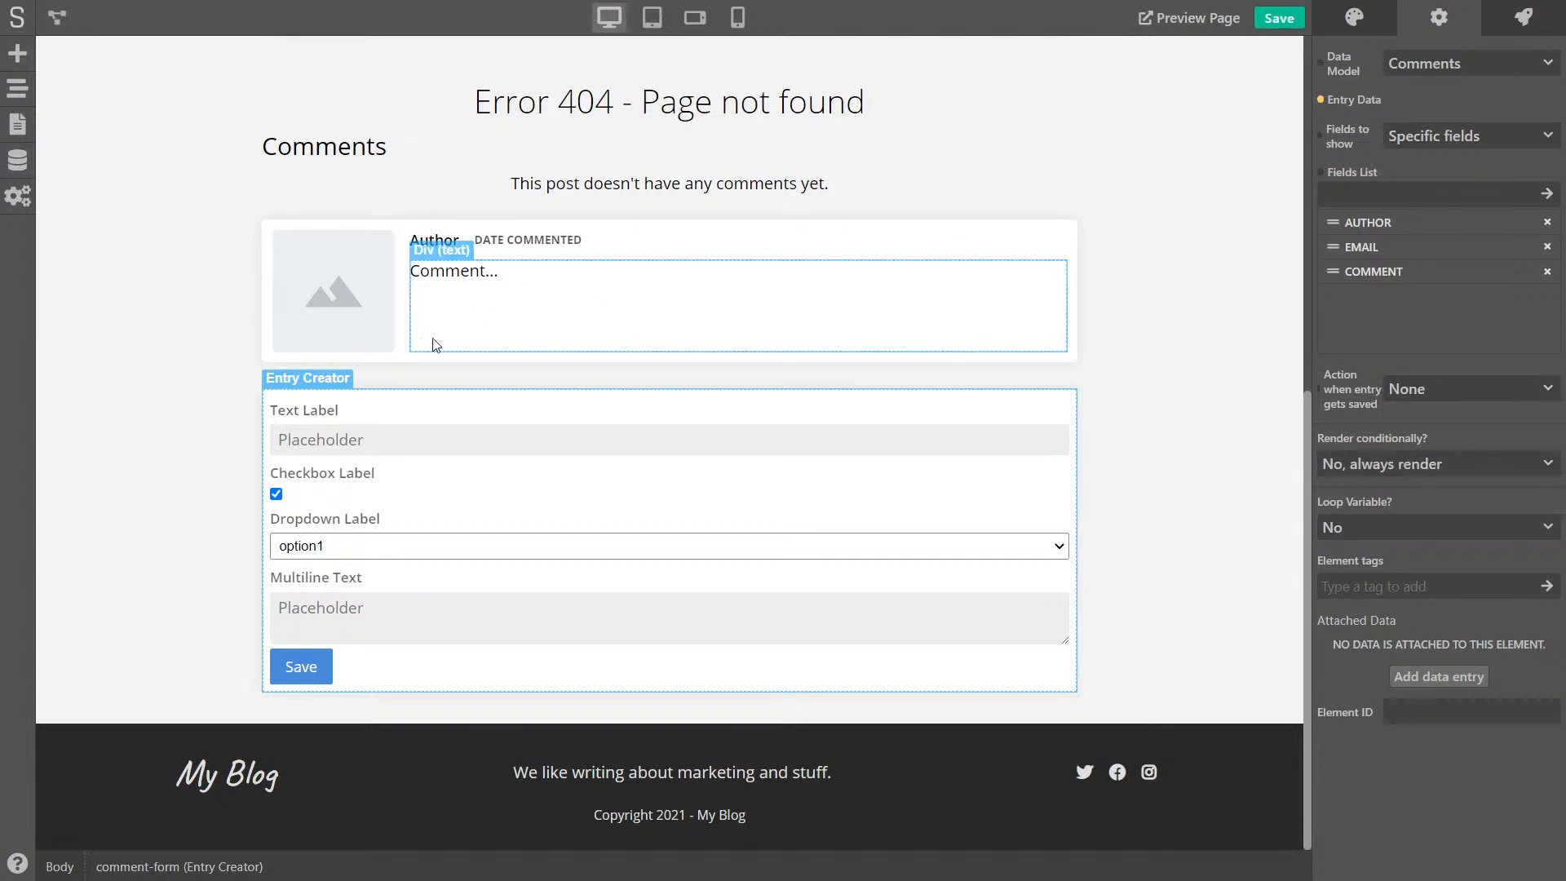
- Add a centred text block above the form reading 'Your comment was submitted. It will be reviewed shortly.'
click(17, 53)
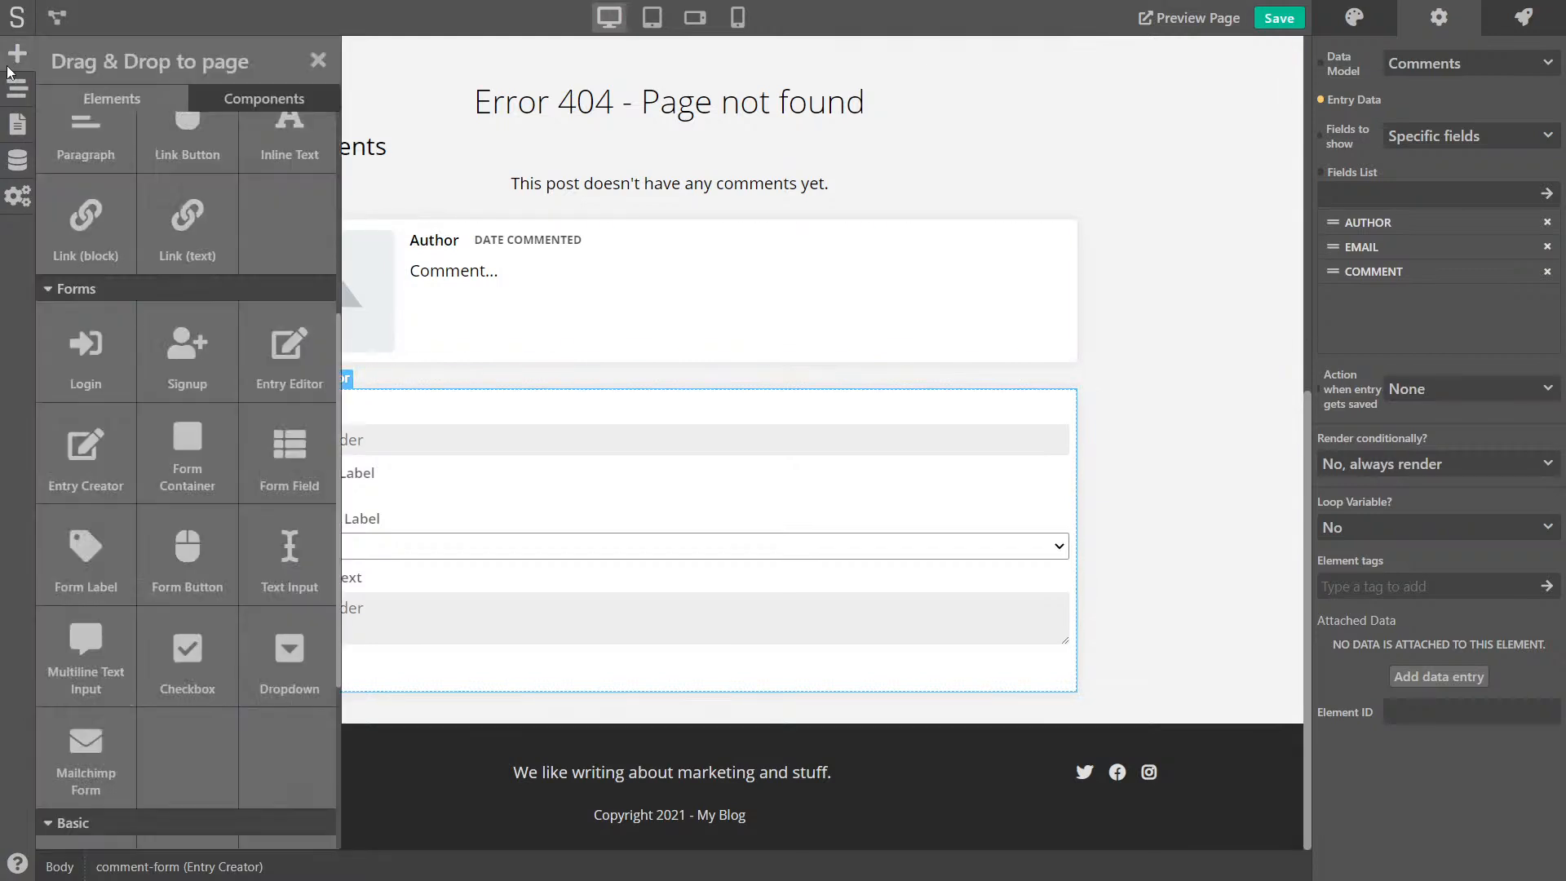
scroll(154, 323, up, 5)
drag(185, 161, 378, 391)
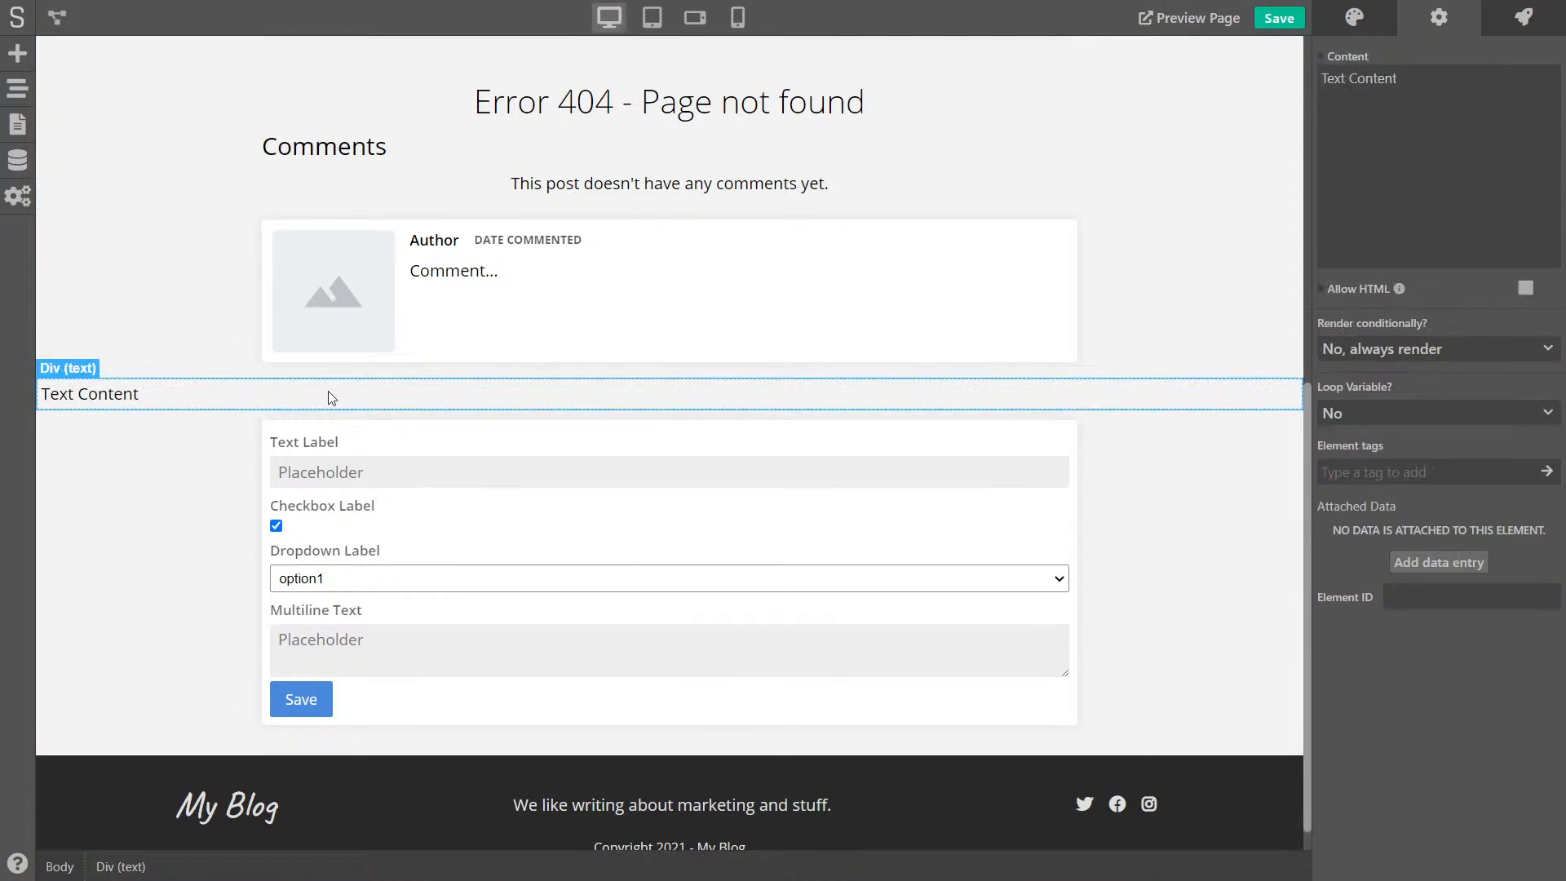
click(1356, 19)
click(1465, 423)
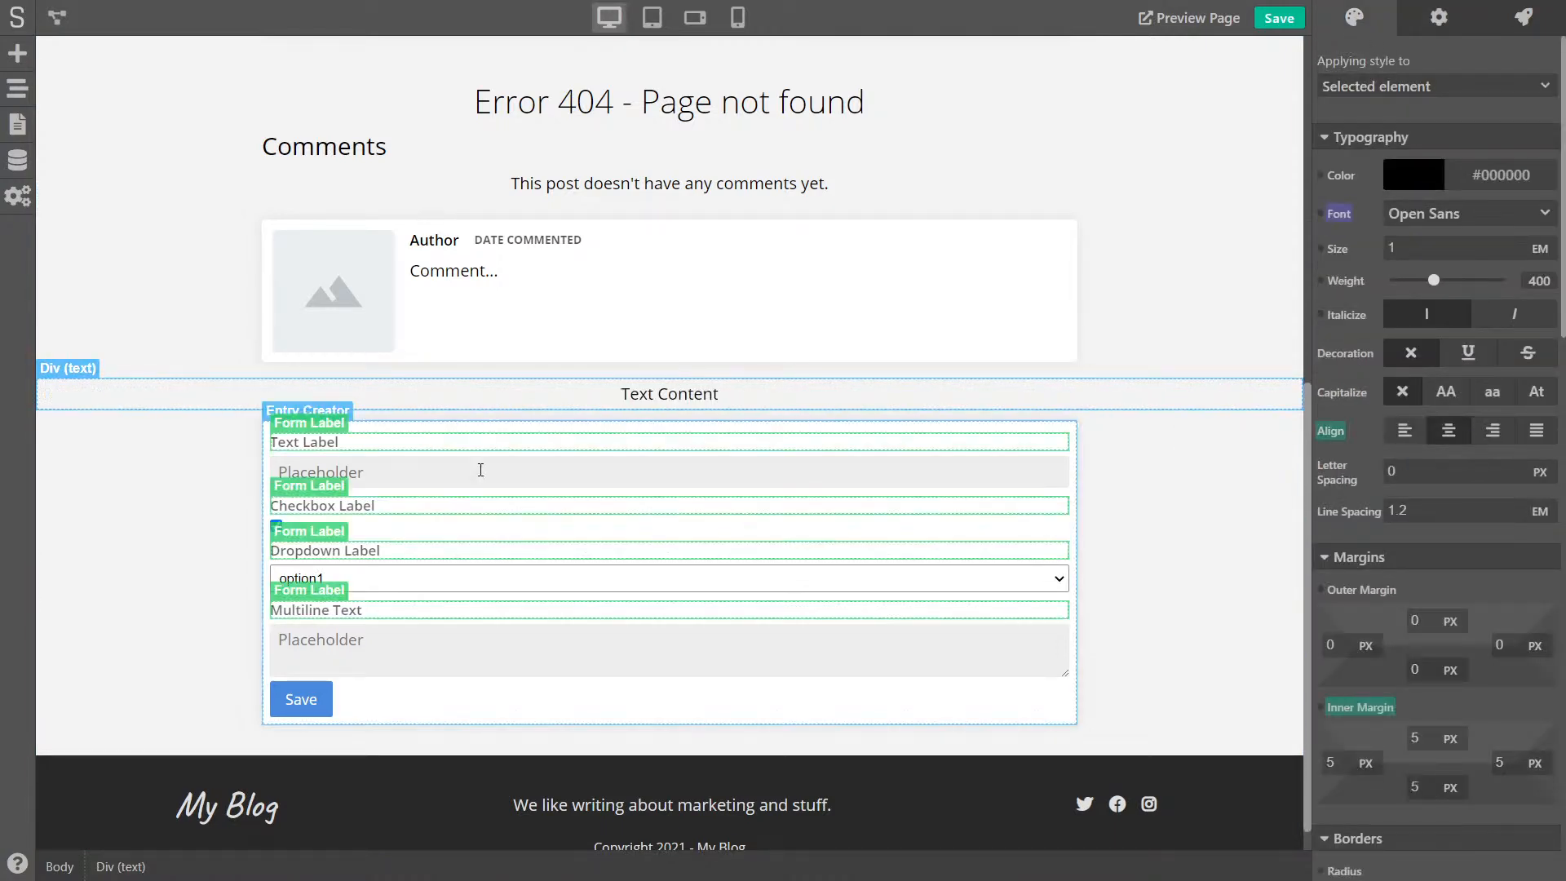
double_click(656, 395)
text(Your comment wa)
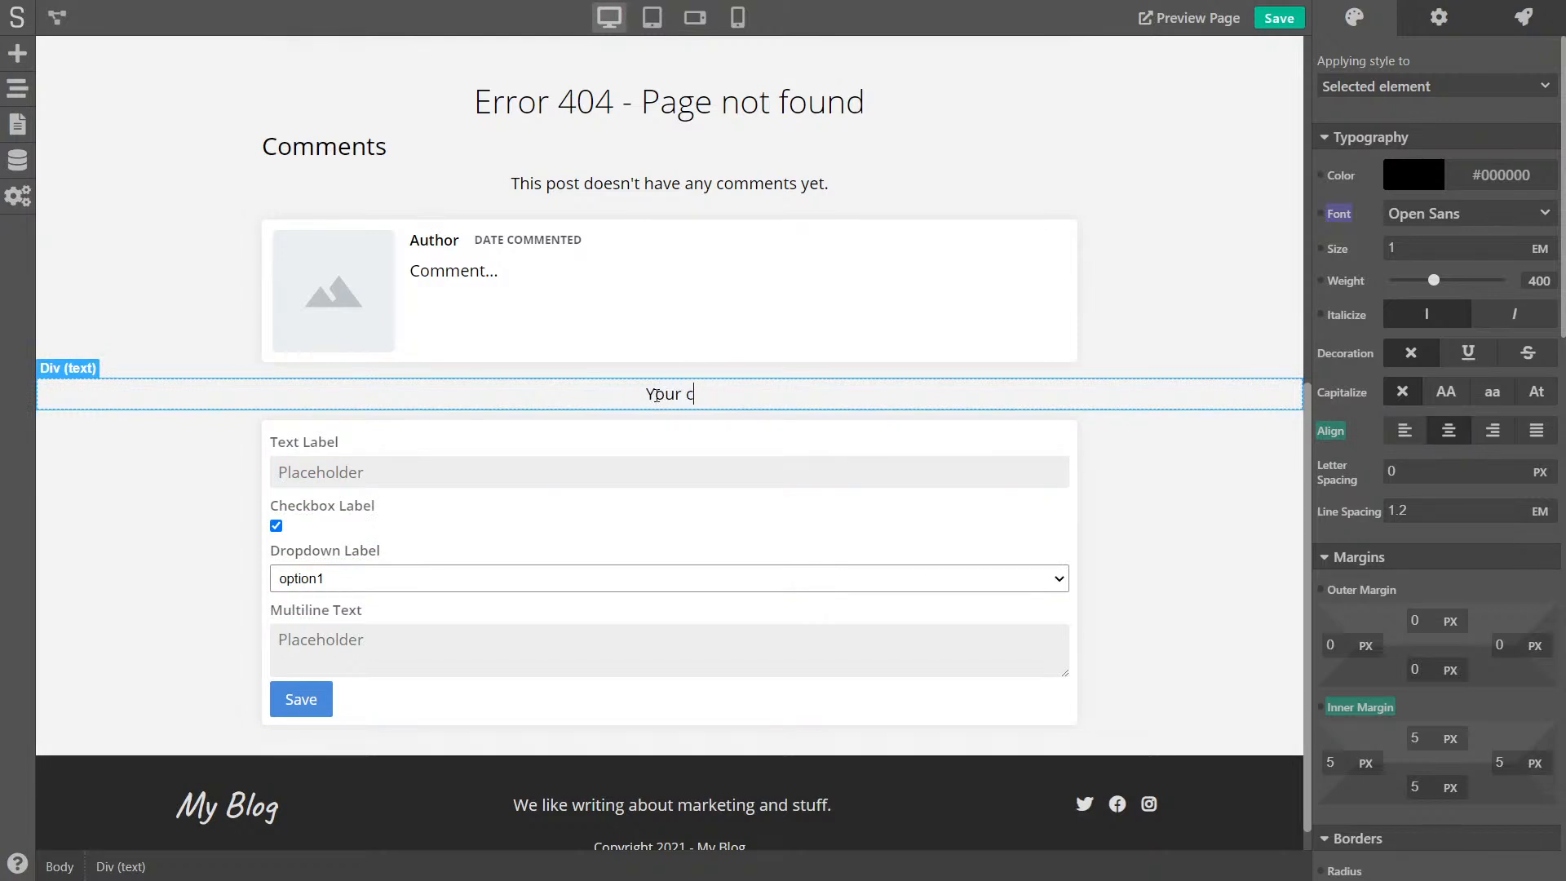
text(s sub)
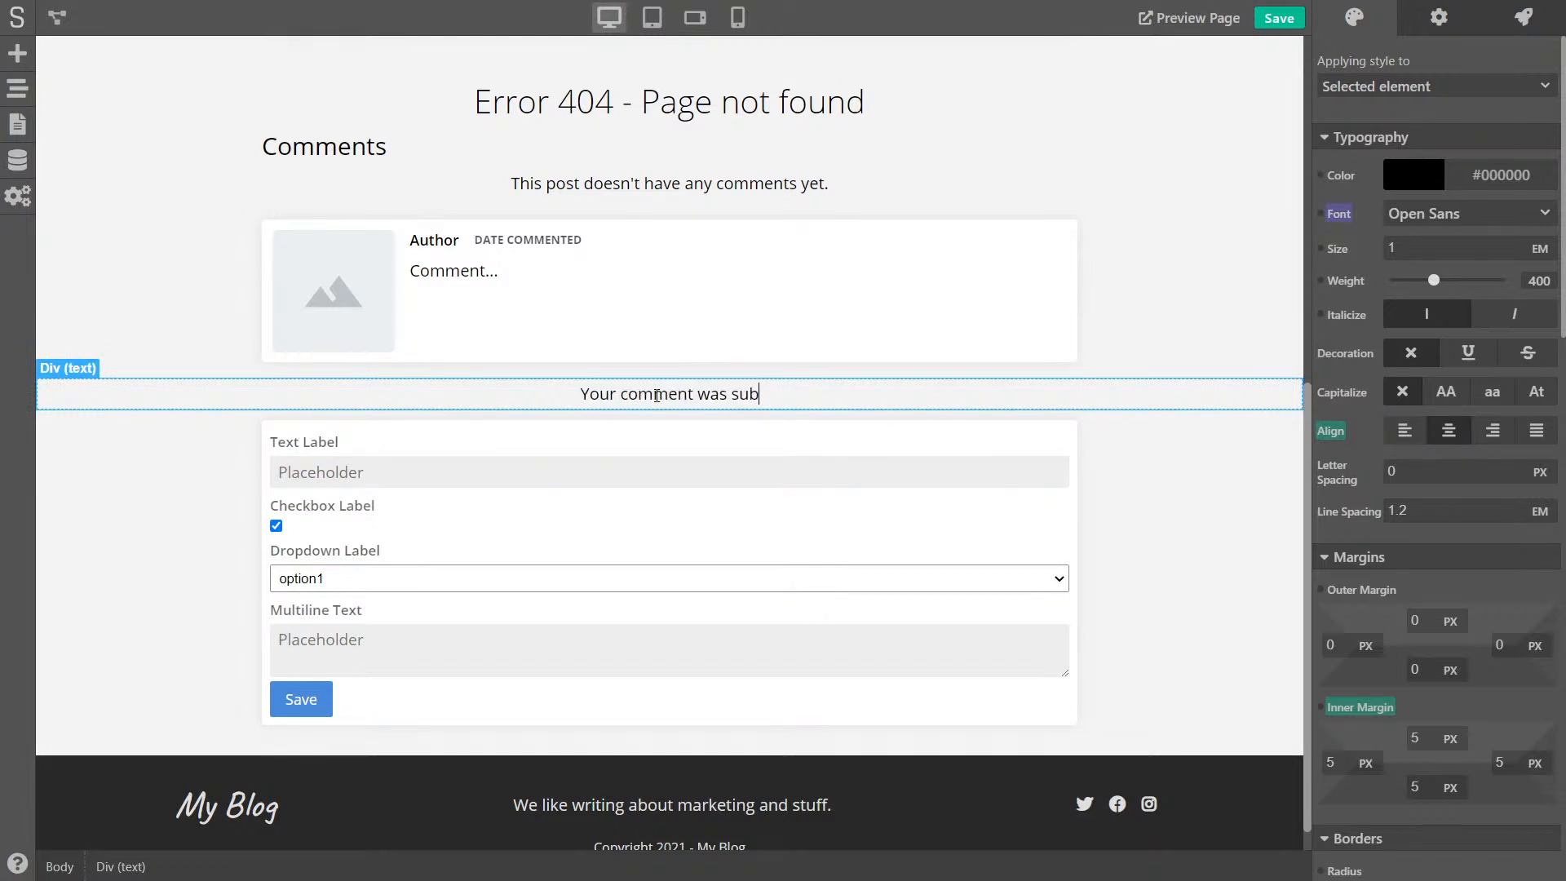
text(mitted. It wi)
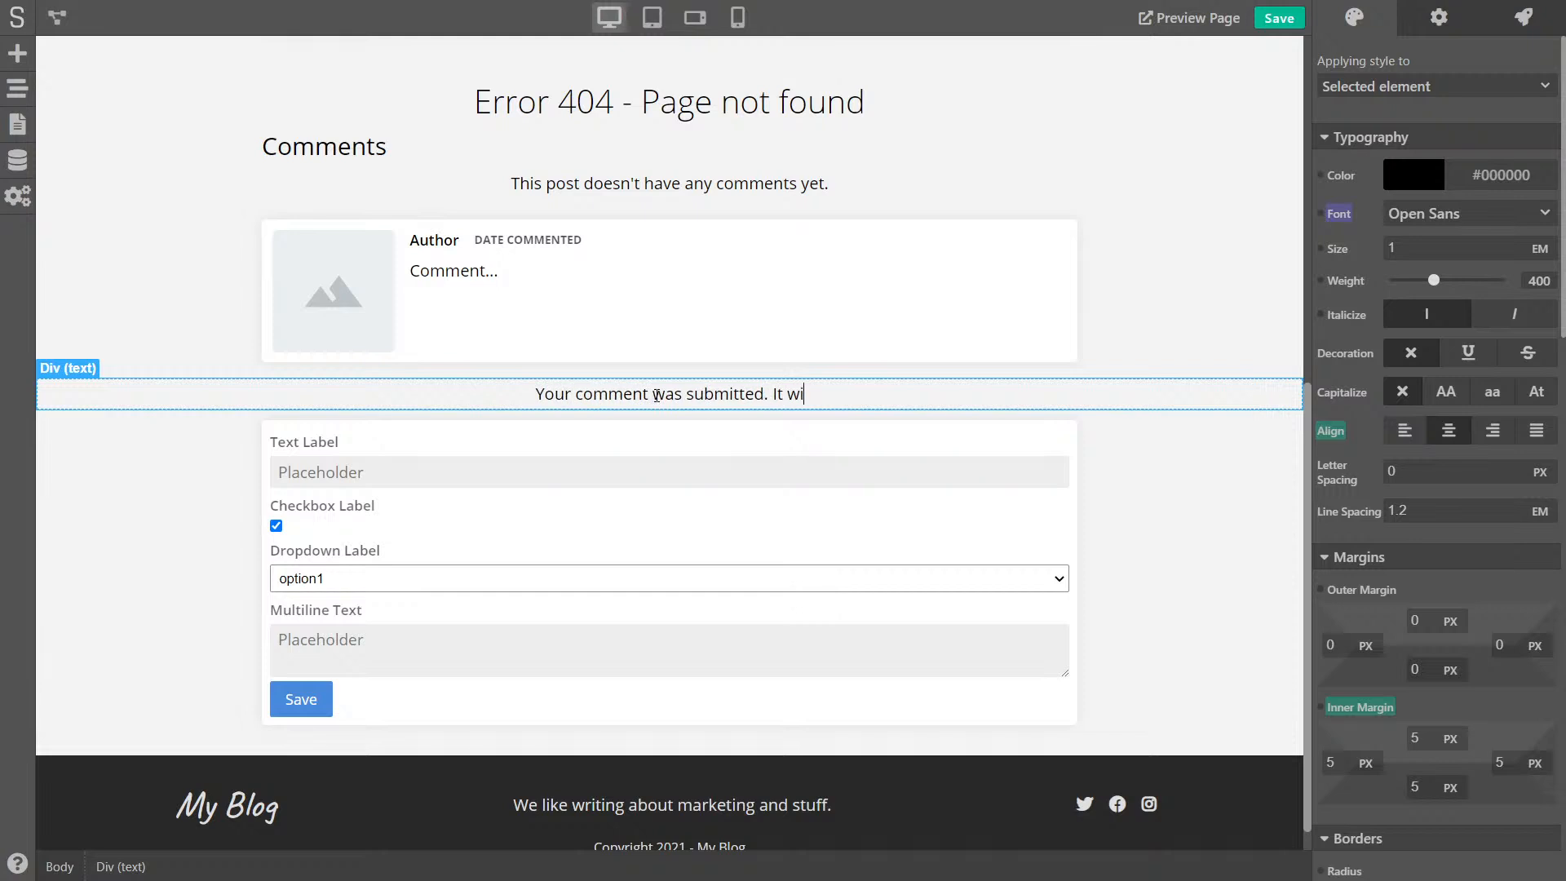
text(ll be reviewed shot)
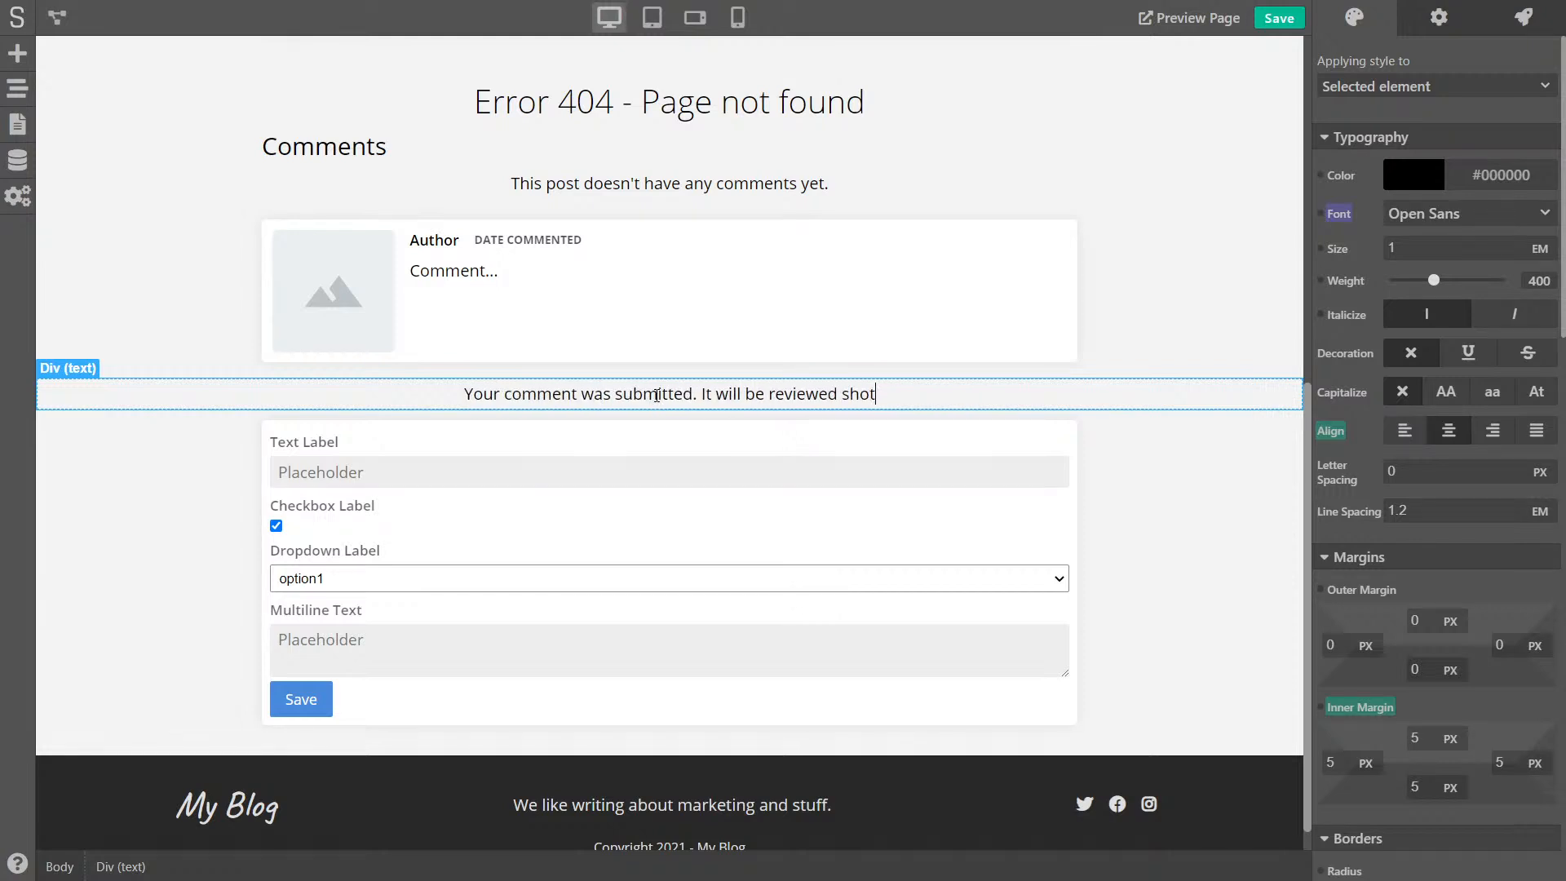
key(BackSpace)
text(rtly.)
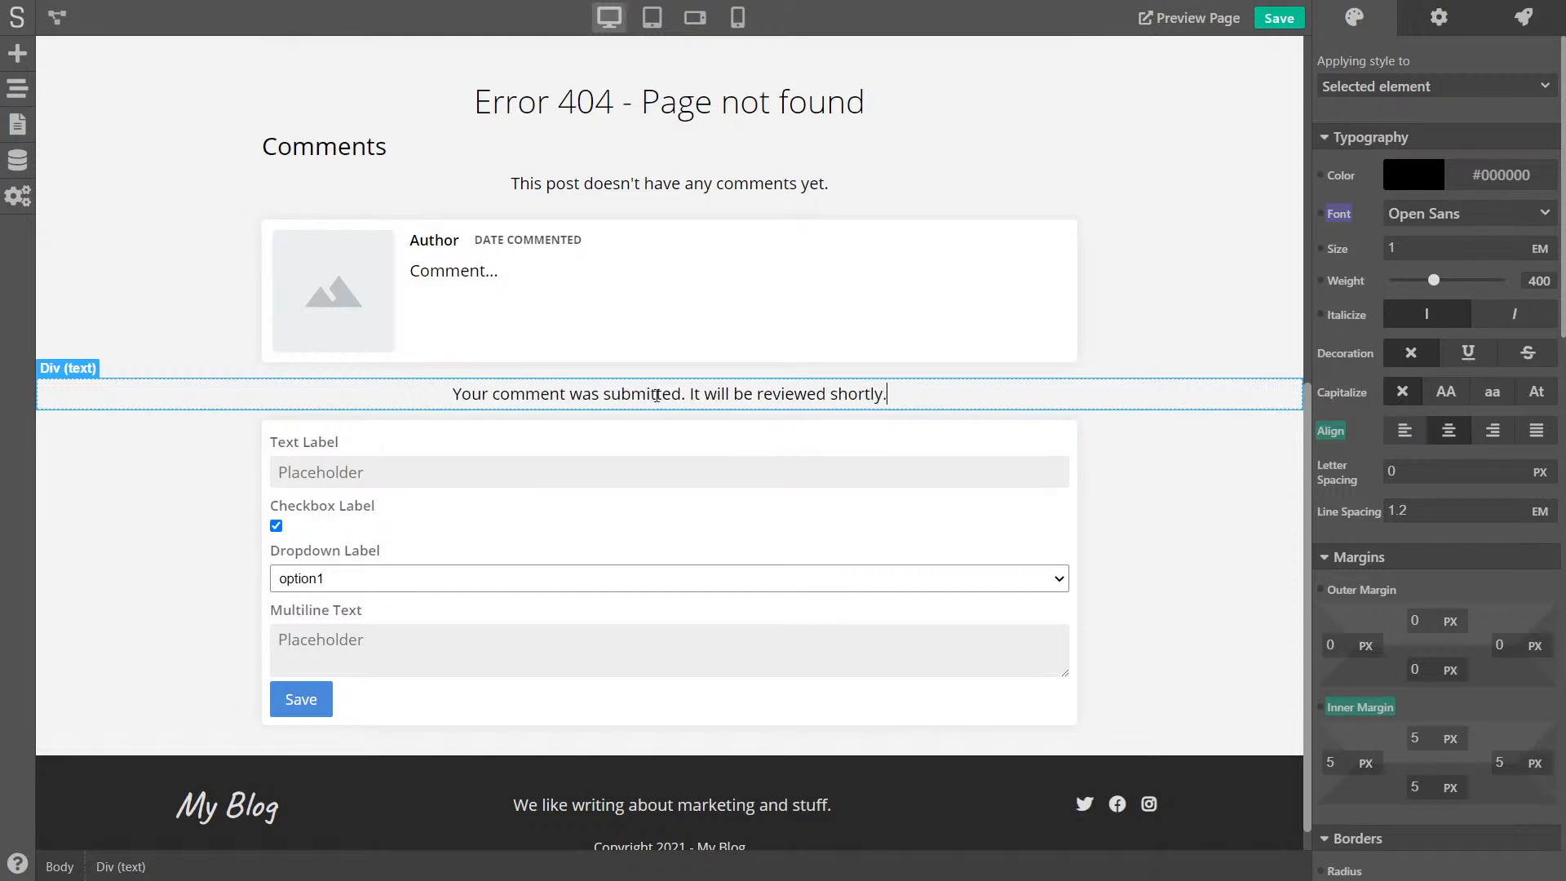
- Give the message 30 px top and bottom padding, weight 600 and dark green colour #06730F
scroll(1430, 490, down, 3)
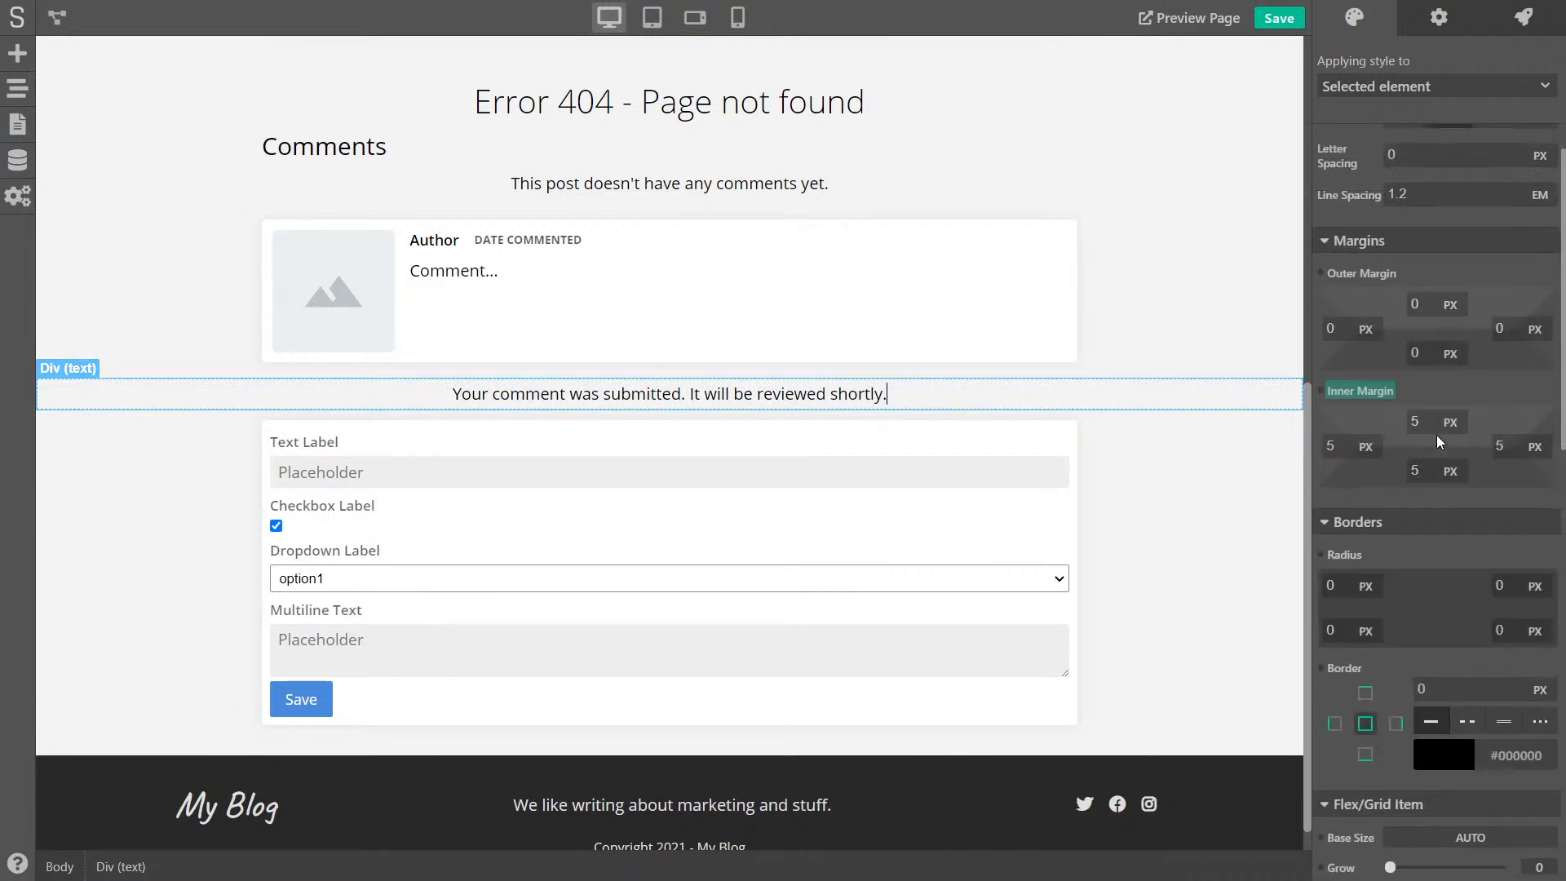
text(30)
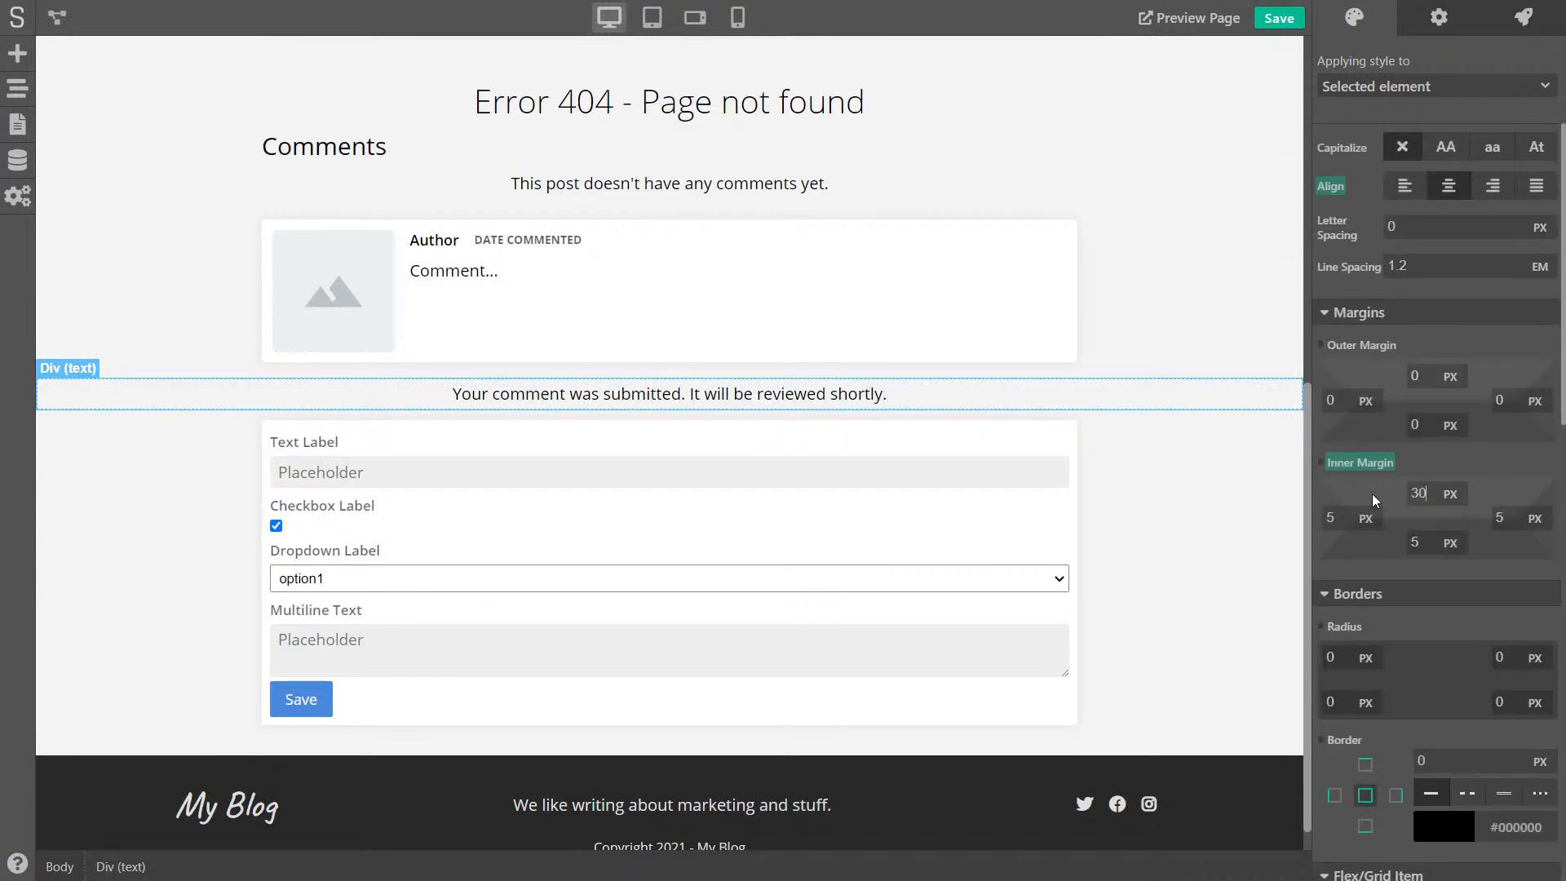
key(Tab)
text(30)
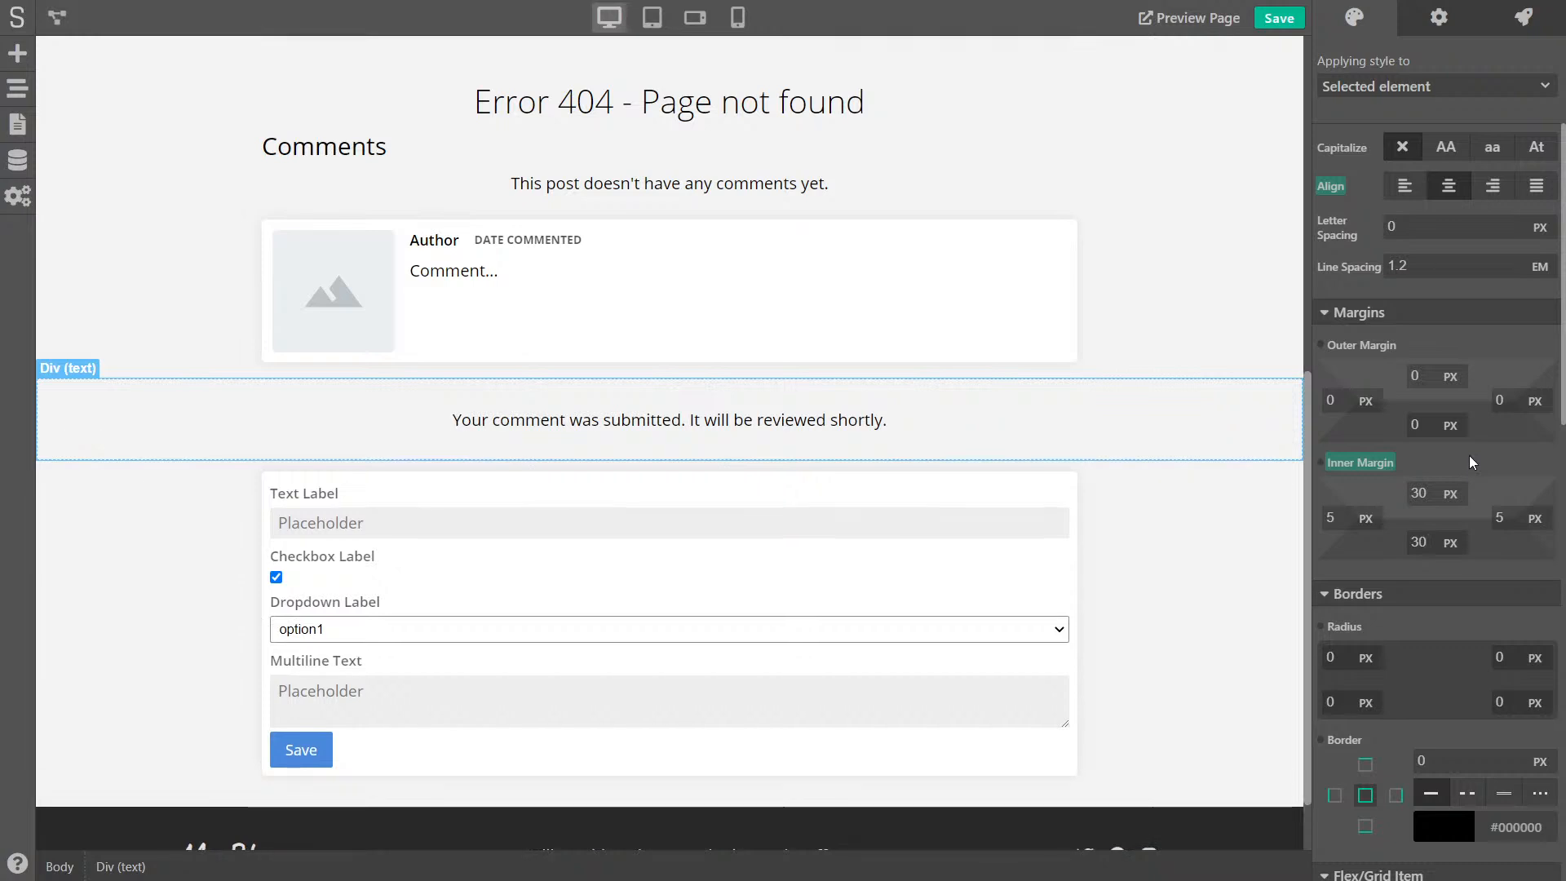
scroll(1473, 448, up, 3)
drag(1433, 280, 1464, 280)
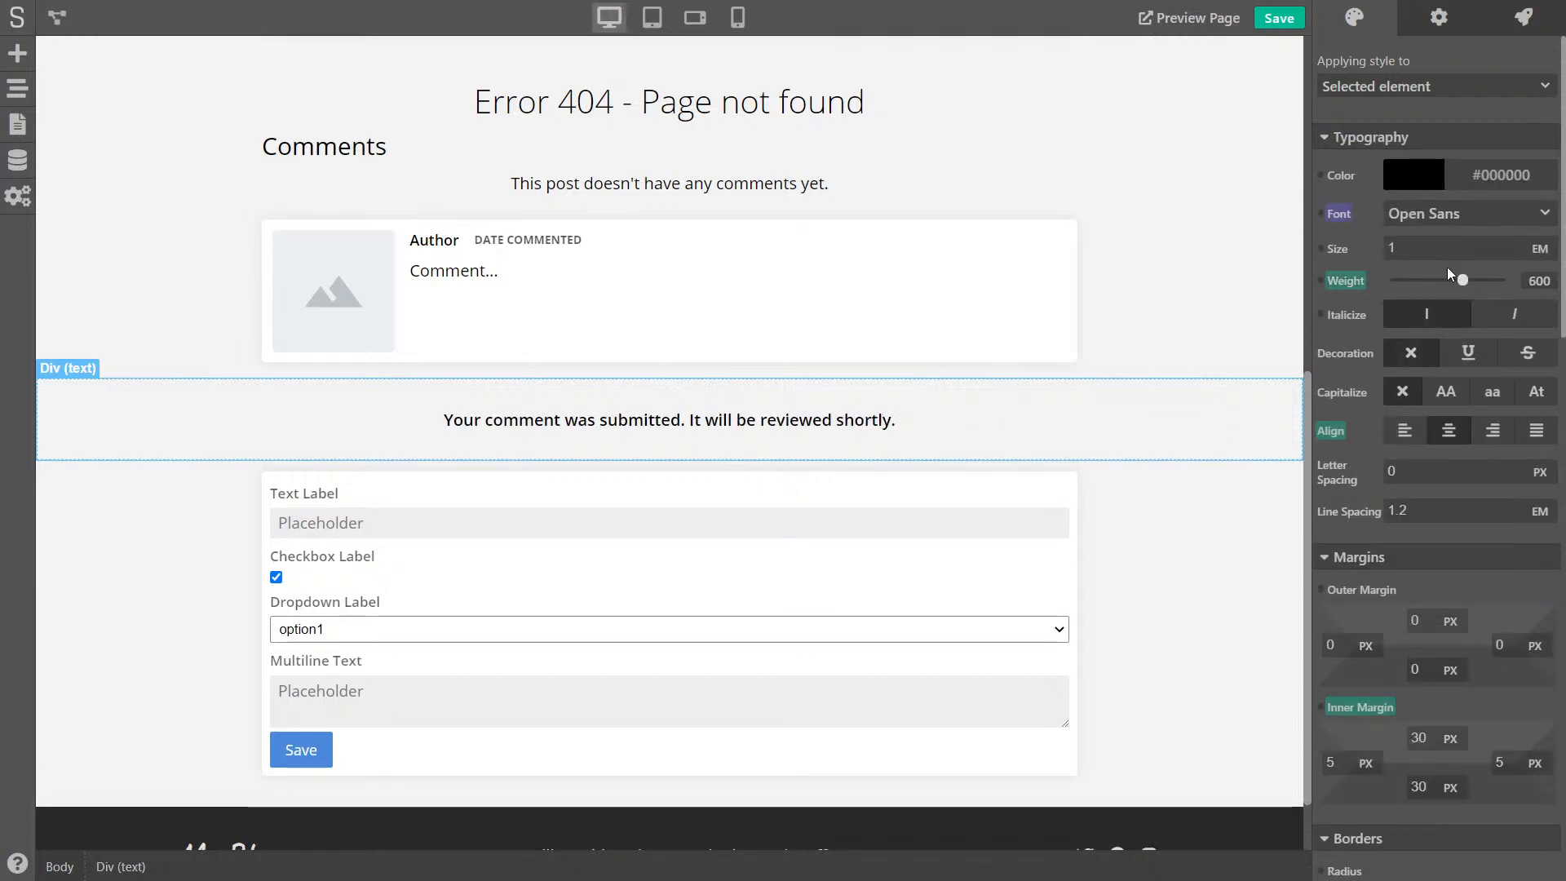
click(1429, 175)
drag(1399, 389, 1402, 389)
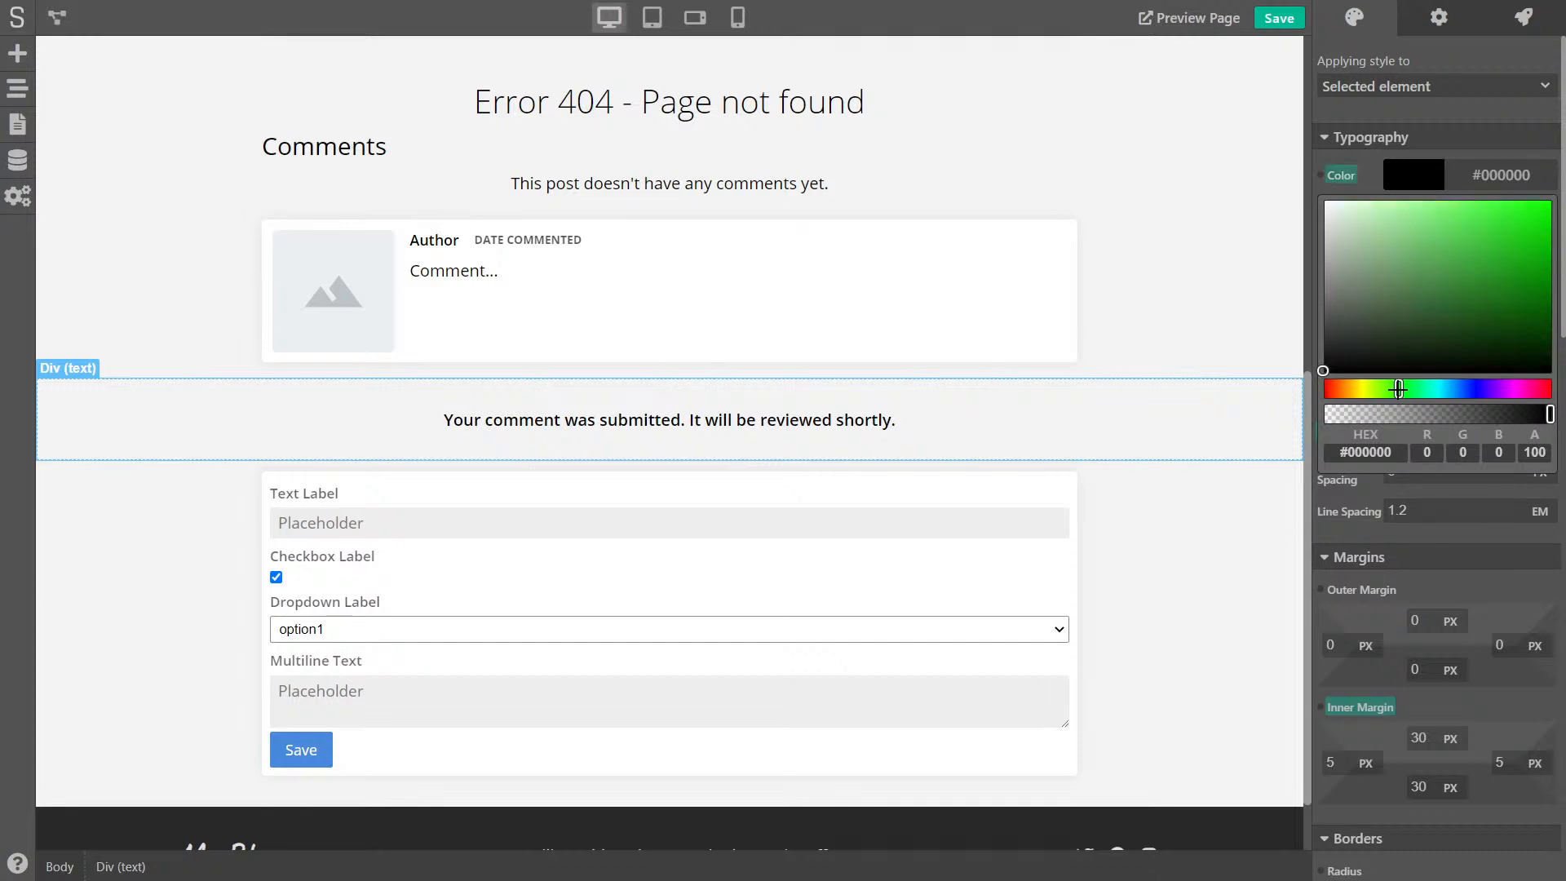
mouse_move(1507, 294)
mouse_down()
mouse_move(1525, 333)
mouse_move(1487, 327)
mouse_move(1536, 293)
mouse_up()
click(1209, 337)
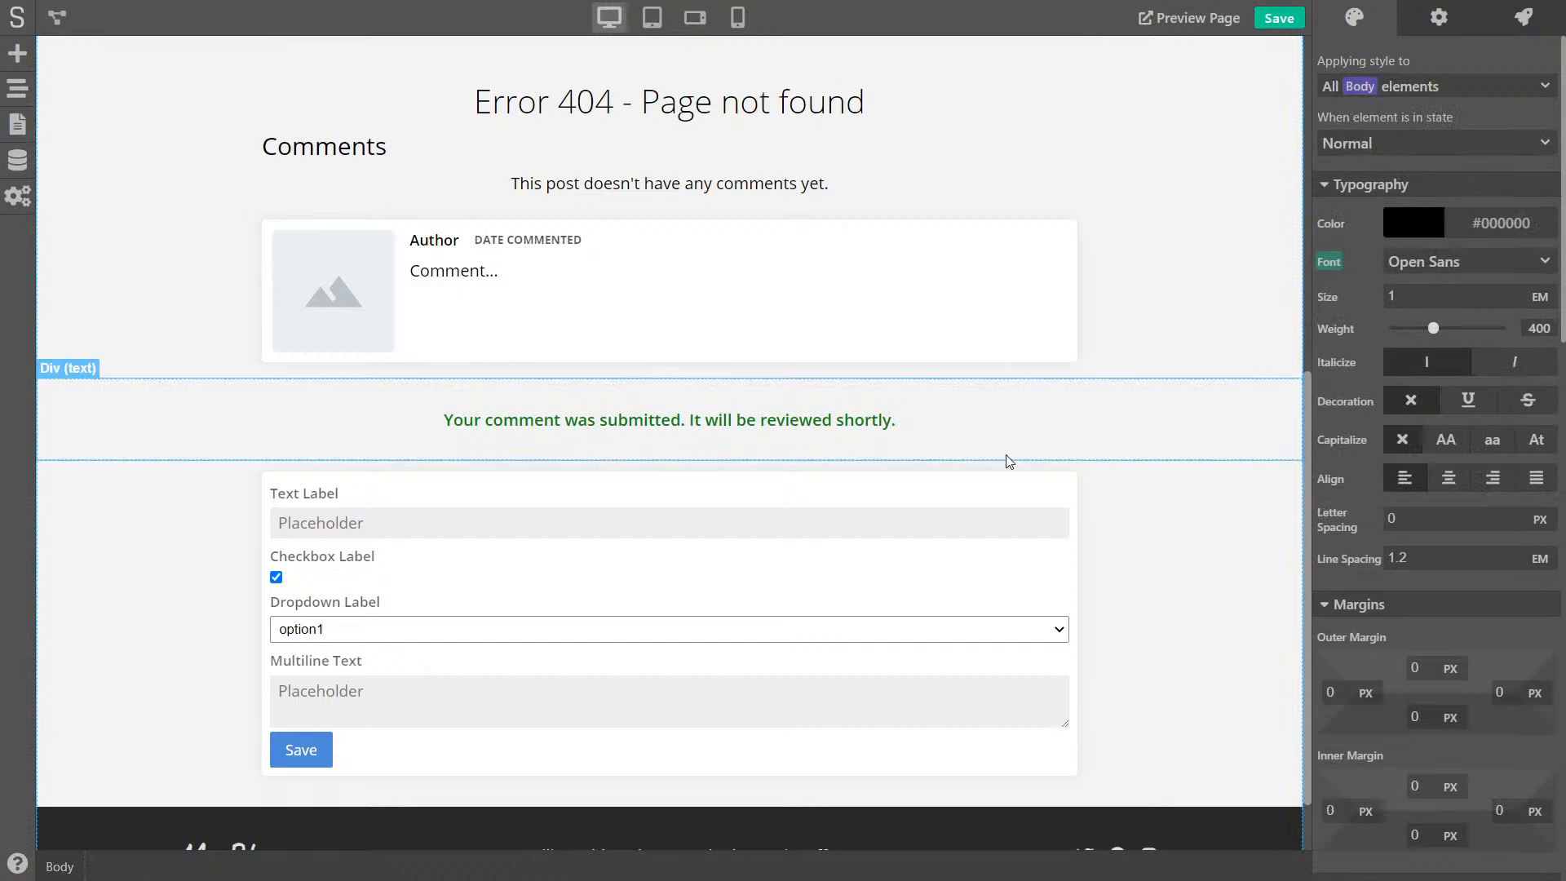
click(1058, 429)
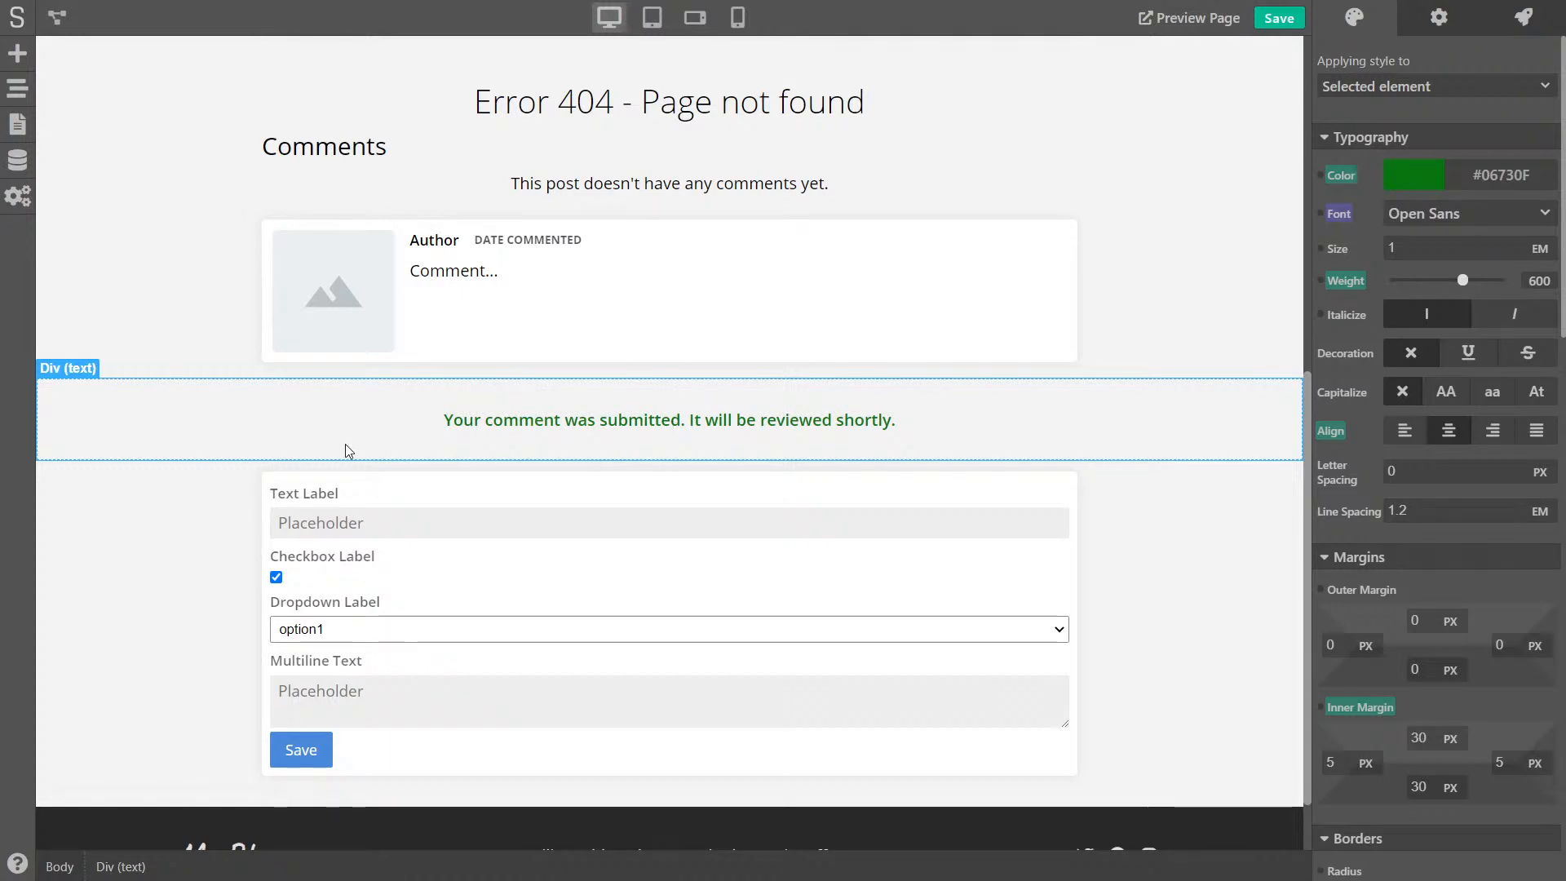
- Save the project, confirm the form's after-save action stays None, and bring up its actions
click(332, 480)
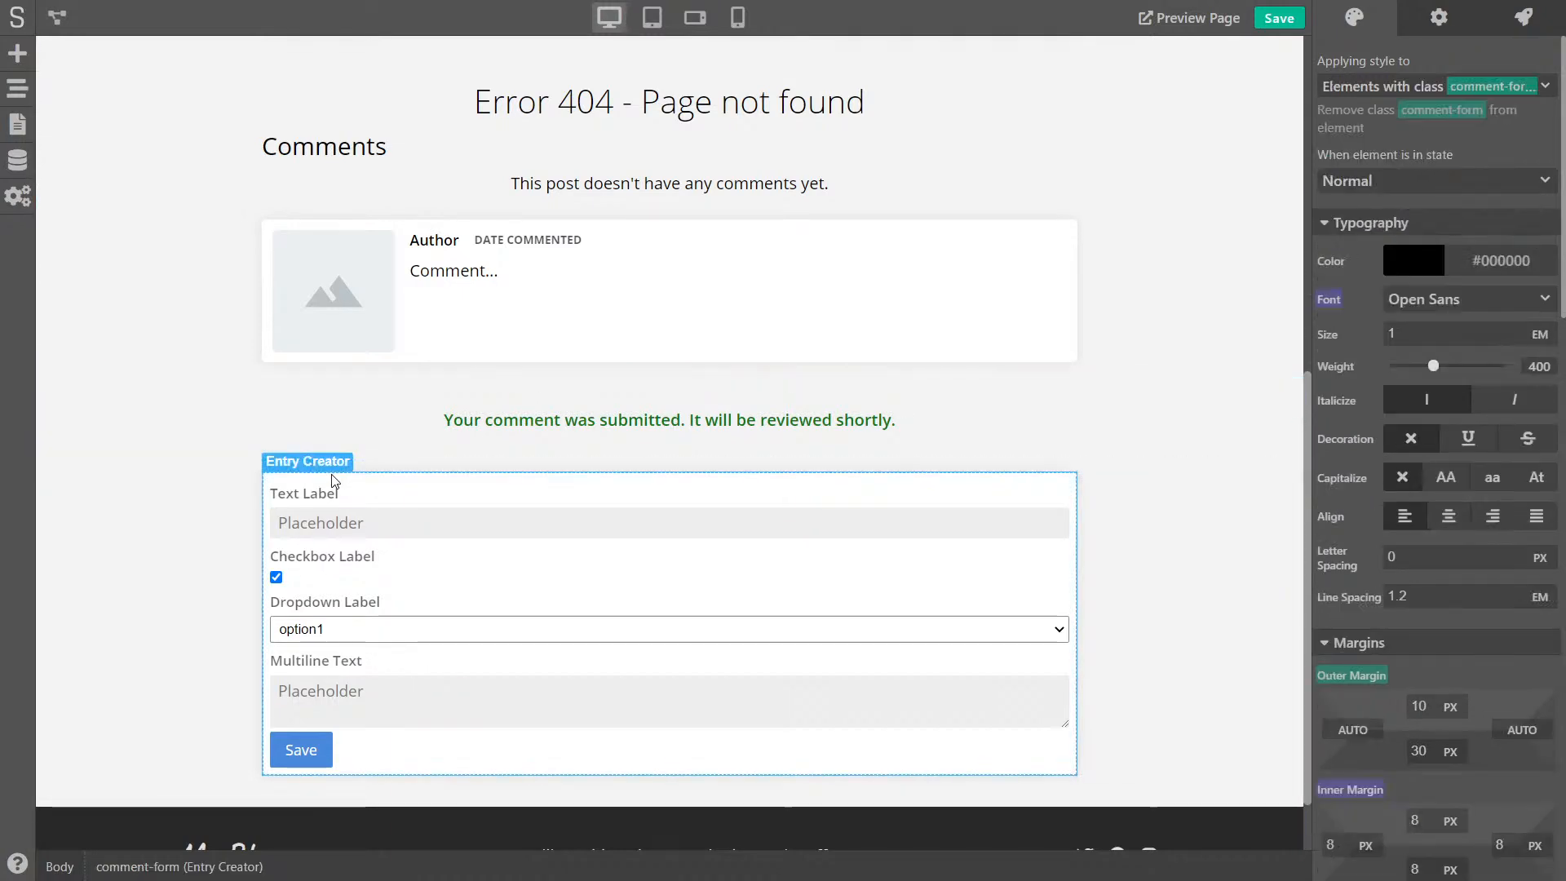
click(1274, 19)
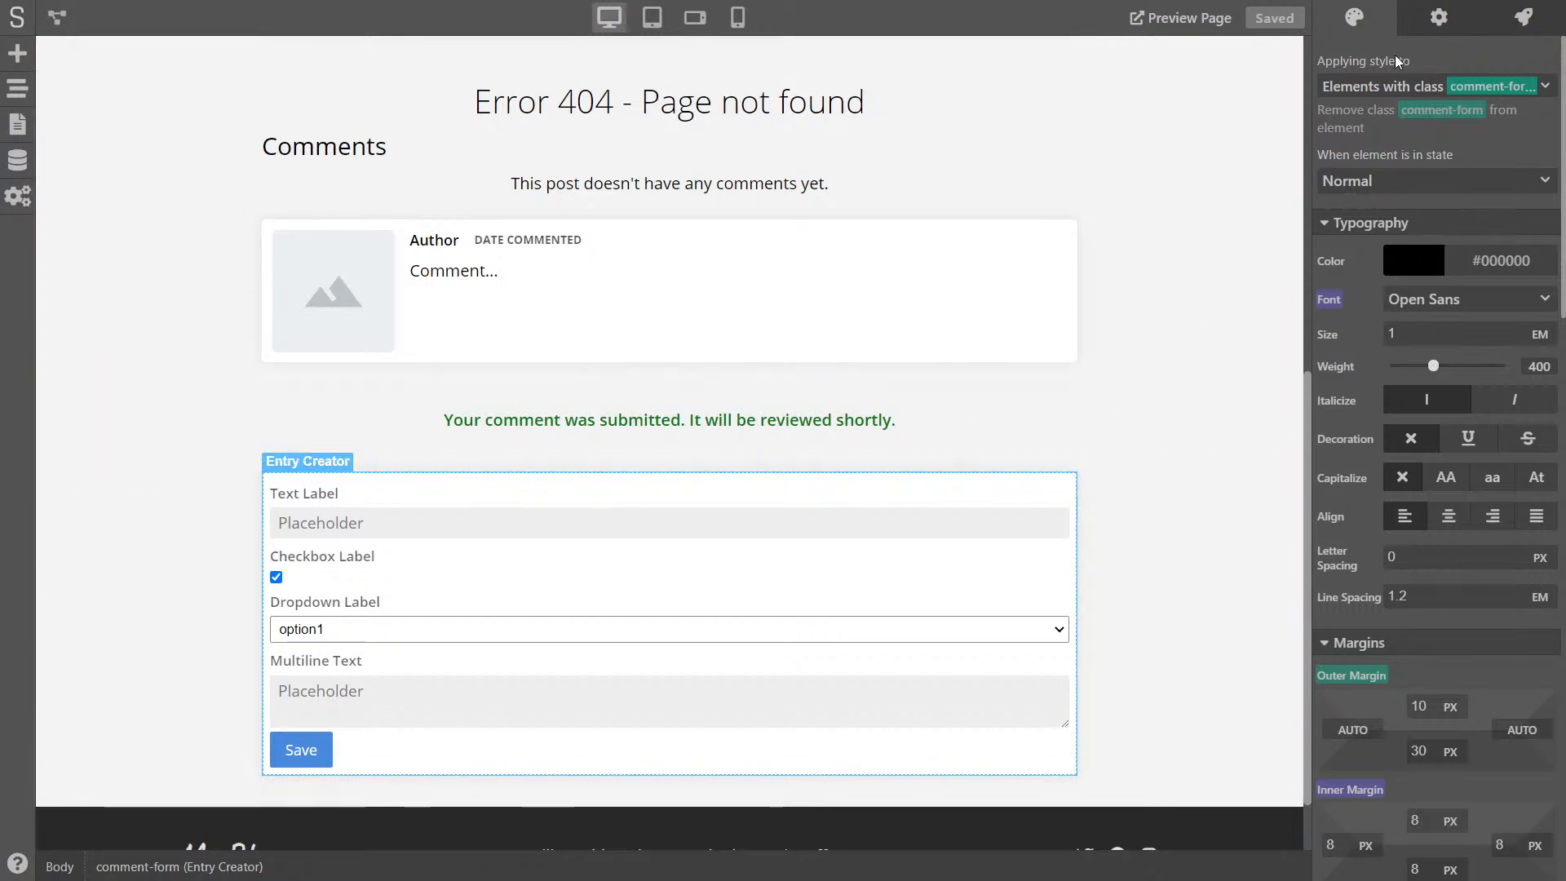
click(1439, 18)
click(1435, 389)
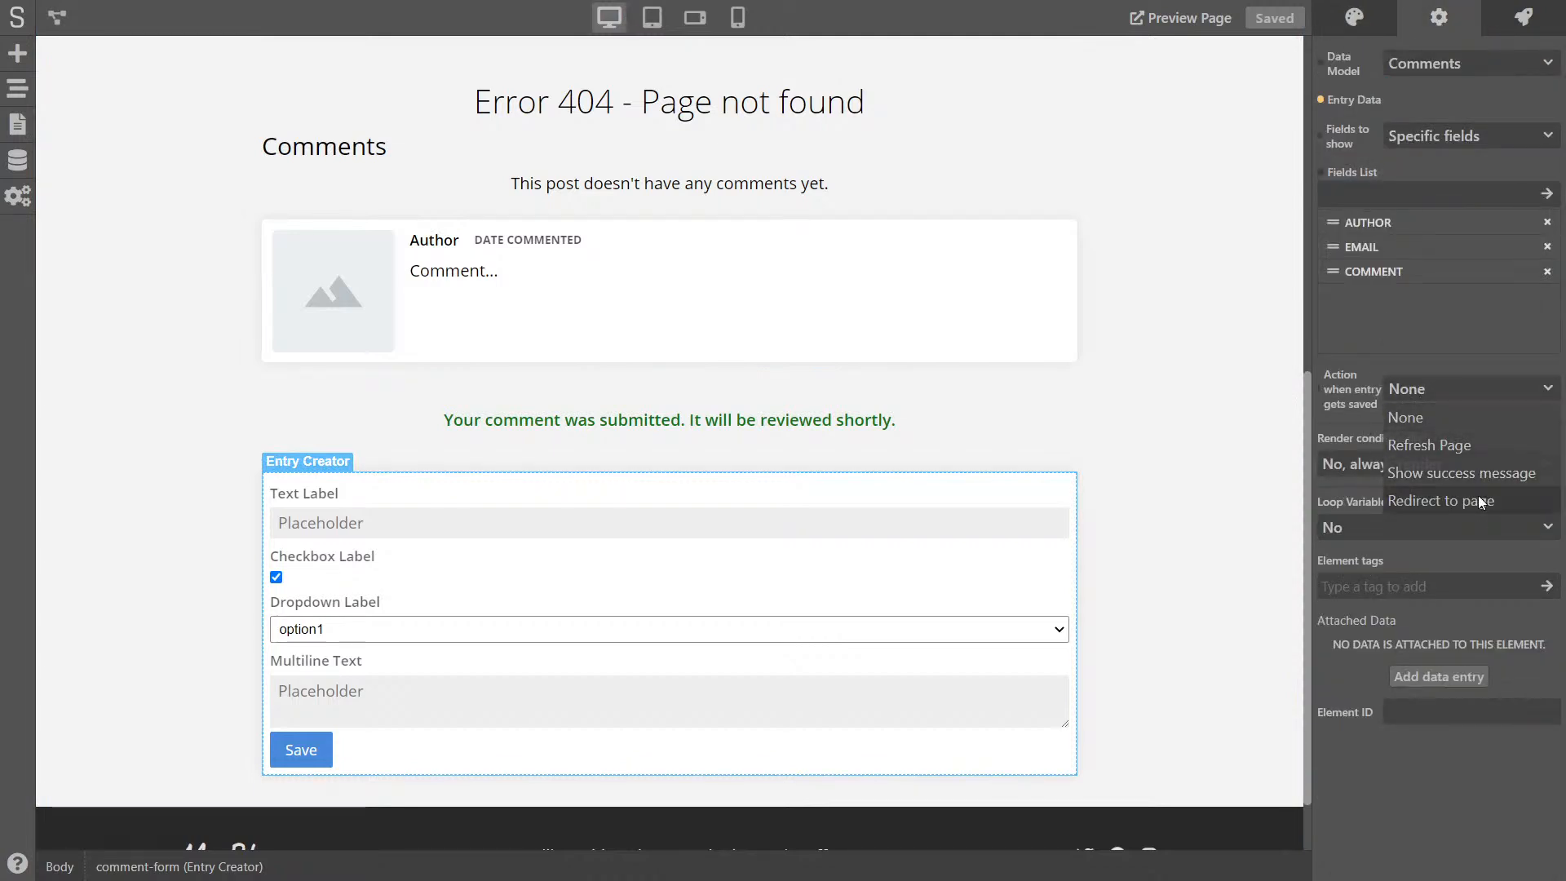
click(1463, 411)
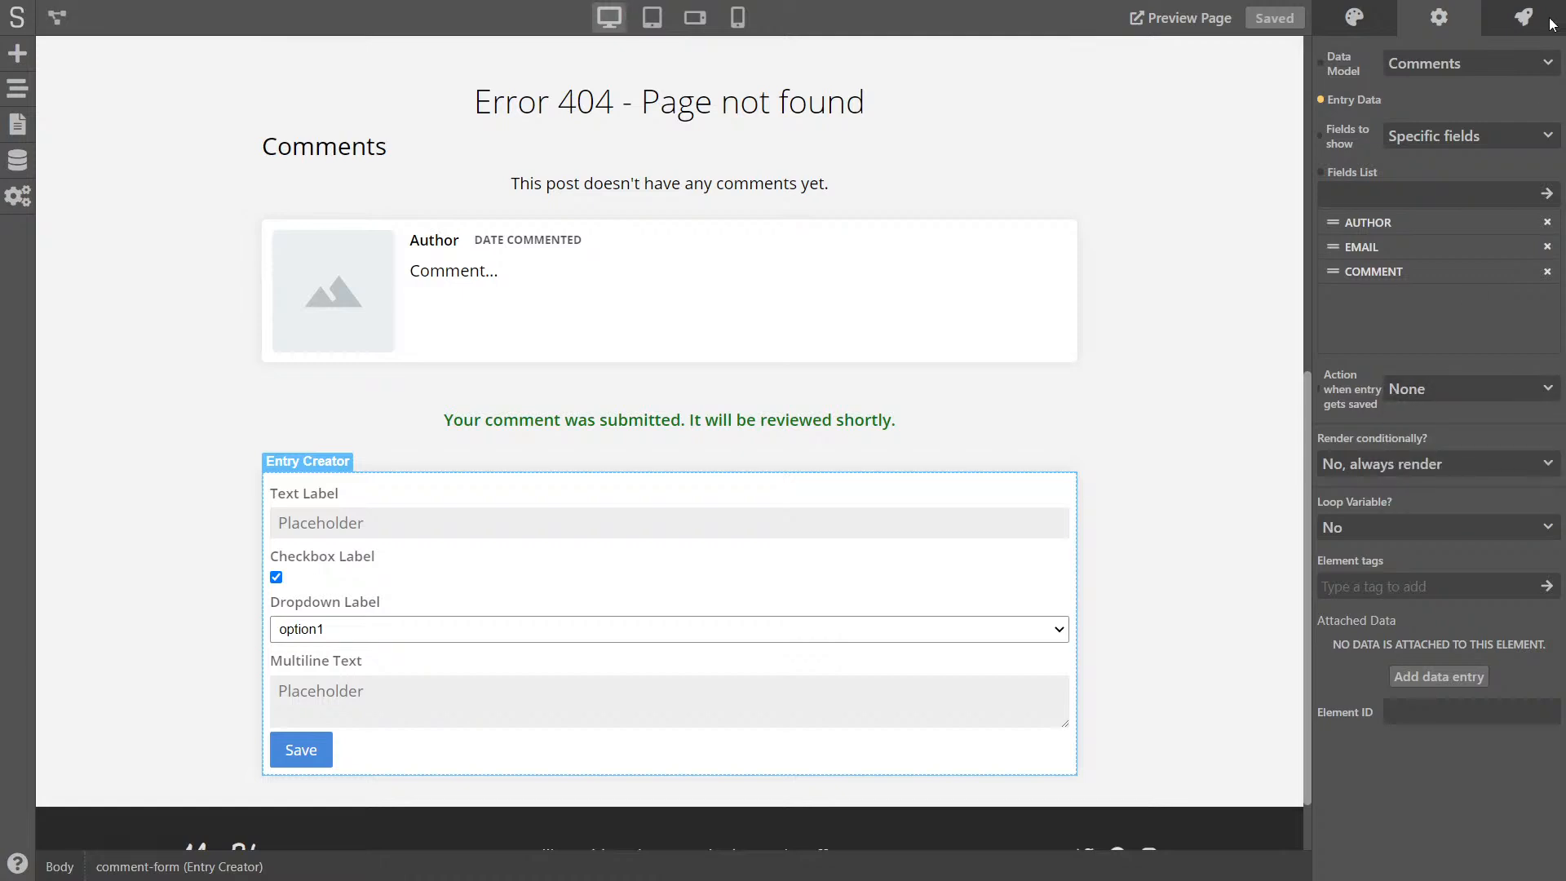
click(1525, 25)
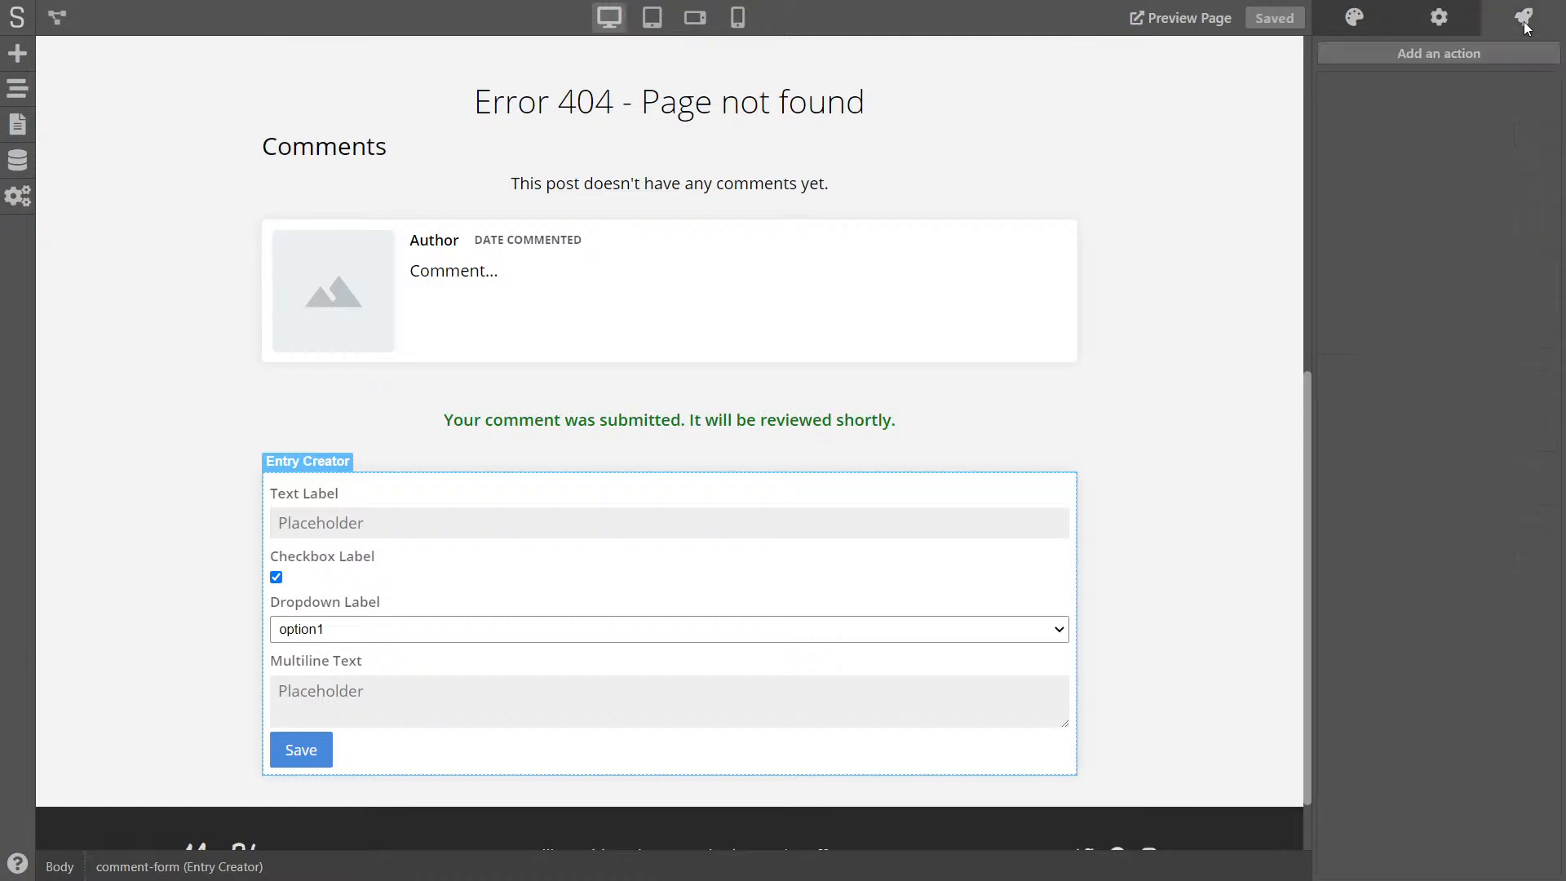
- Create a new form action named 'Form-Success' triggered when the form succeeds
click(1457, 59)
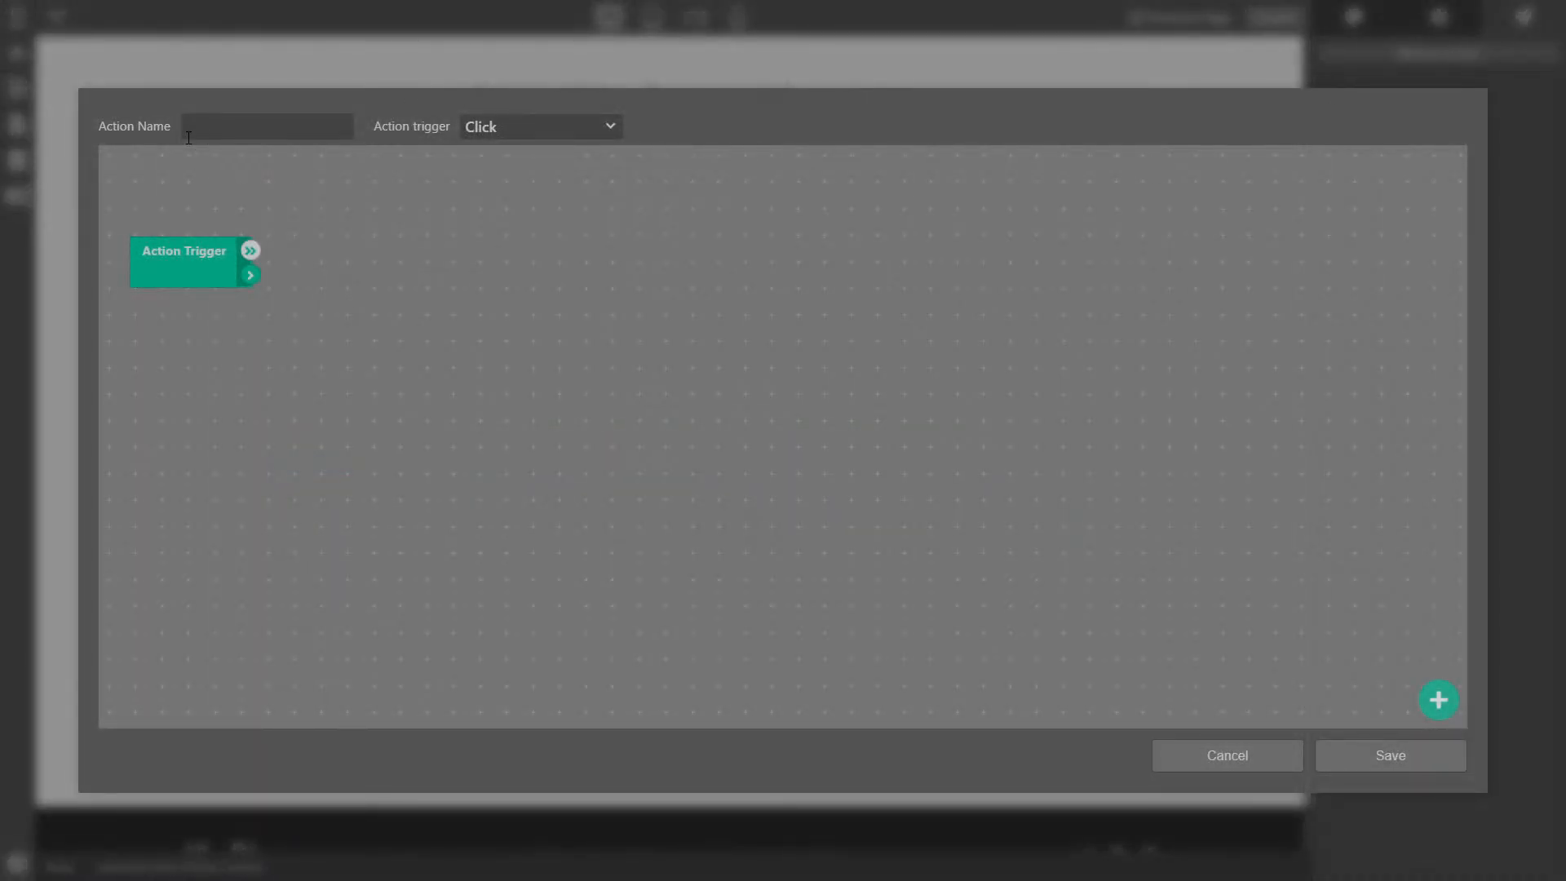
text(Form-Success)
click(525, 131)
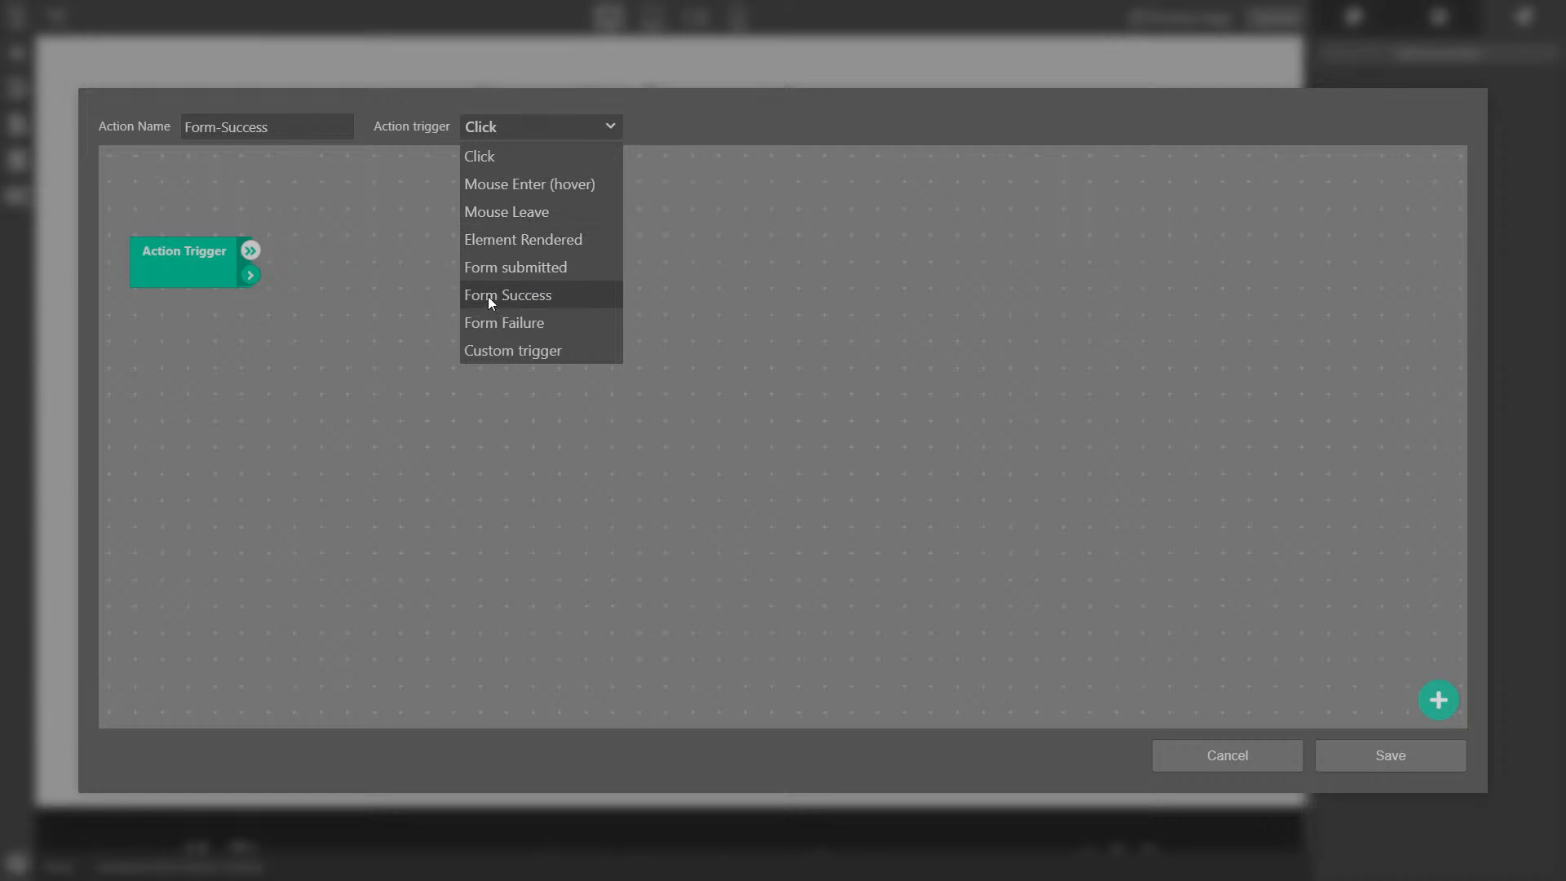
click(538, 294)
- Add a Hide Element step fed by the triggering form, then save the action
drag(253, 277, 345, 243)
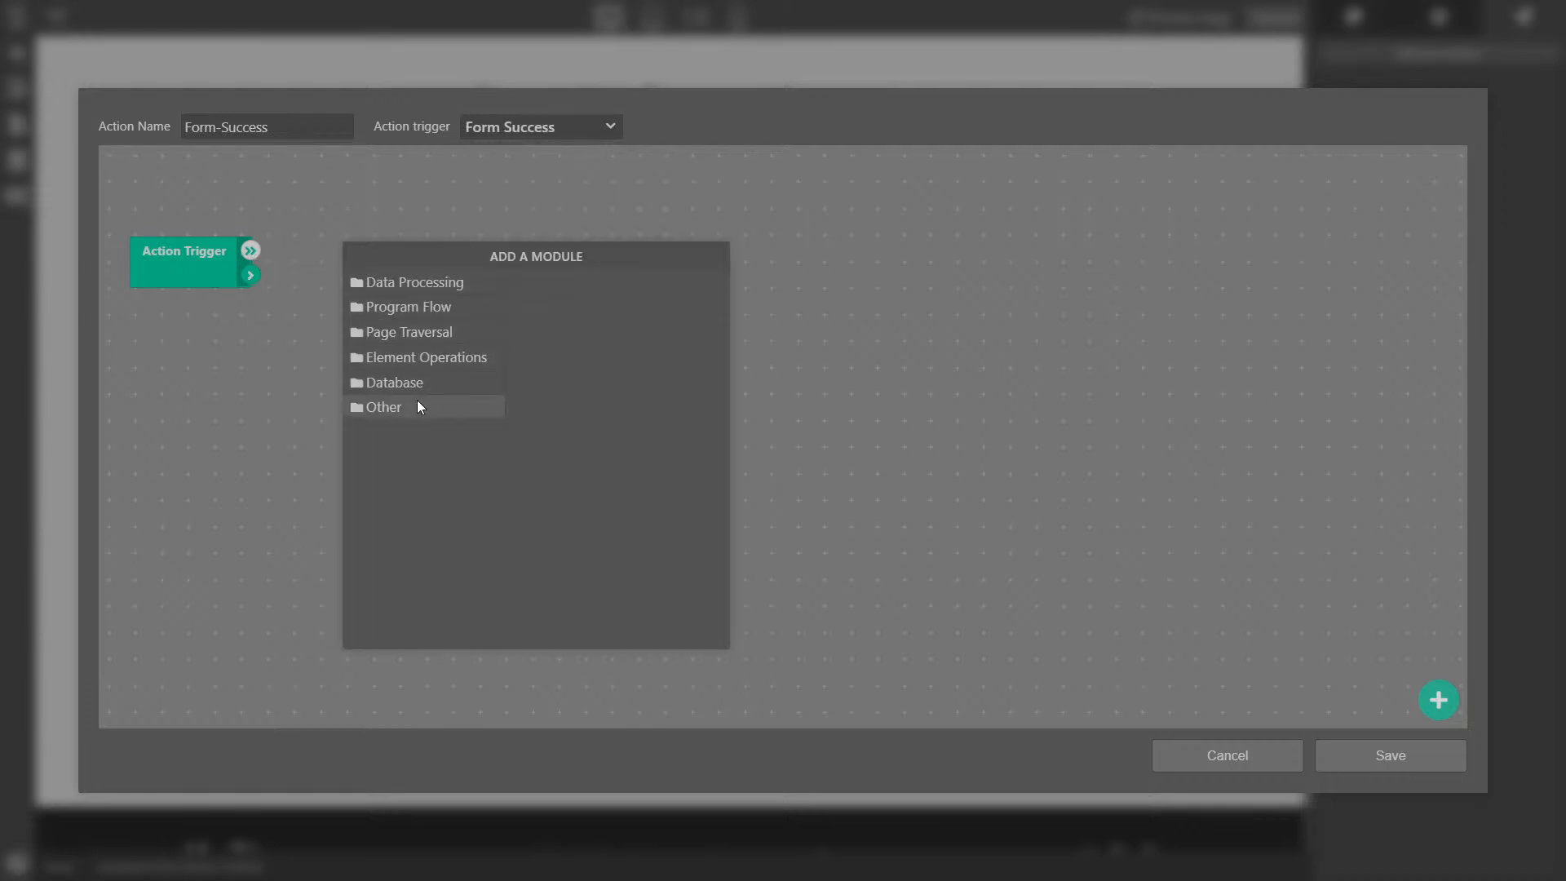
click(411, 356)
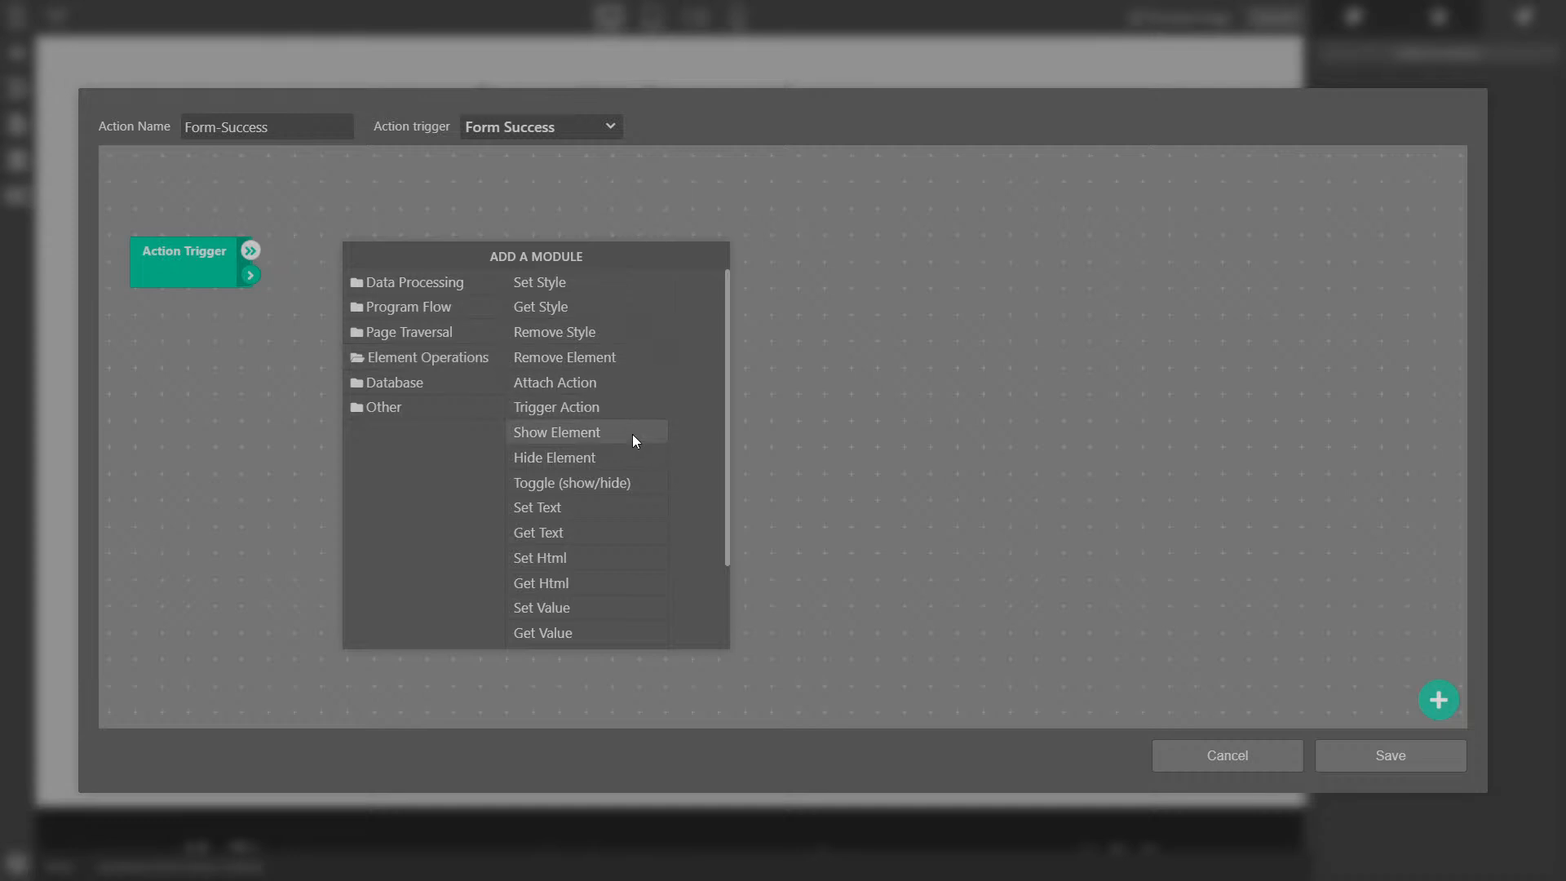
click(579, 458)
drag(251, 250, 345, 250)
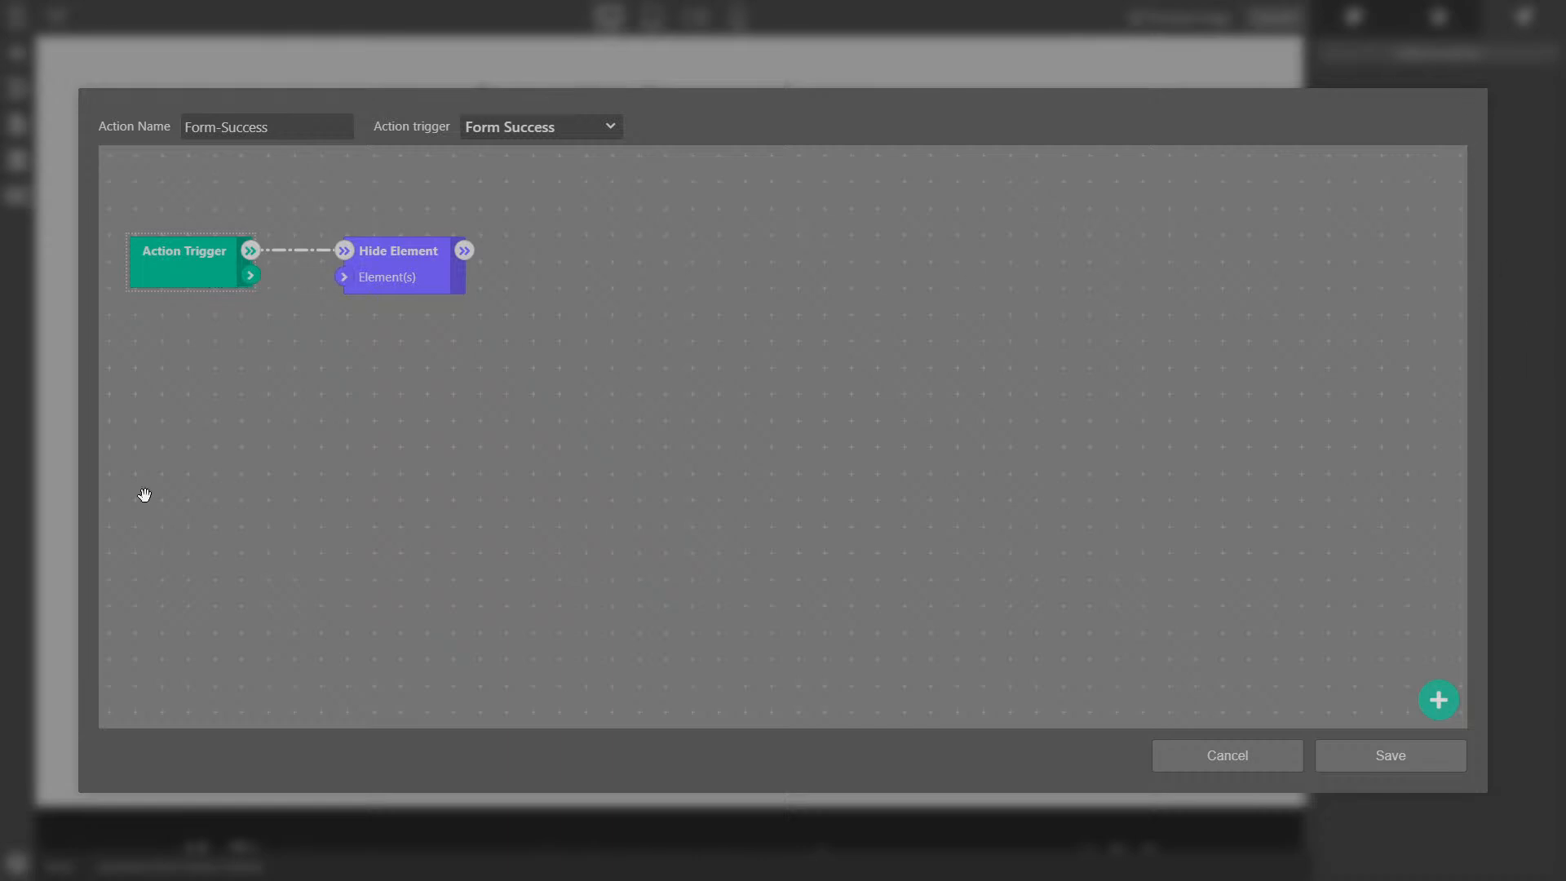
drag(250, 276, 346, 280)
right_click(535, 260)
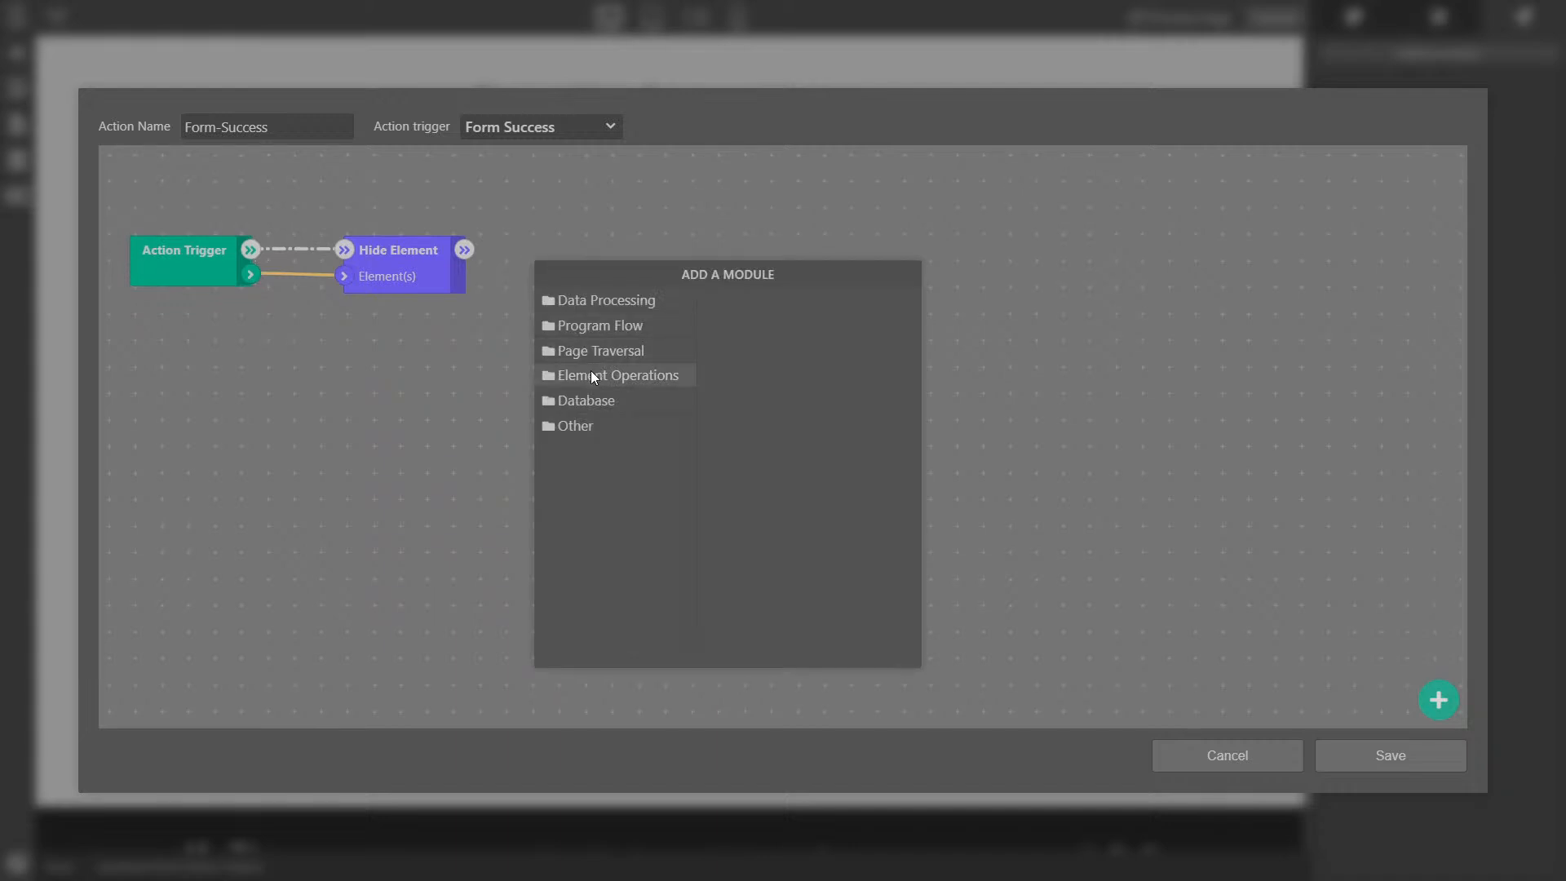
click(517, 234)
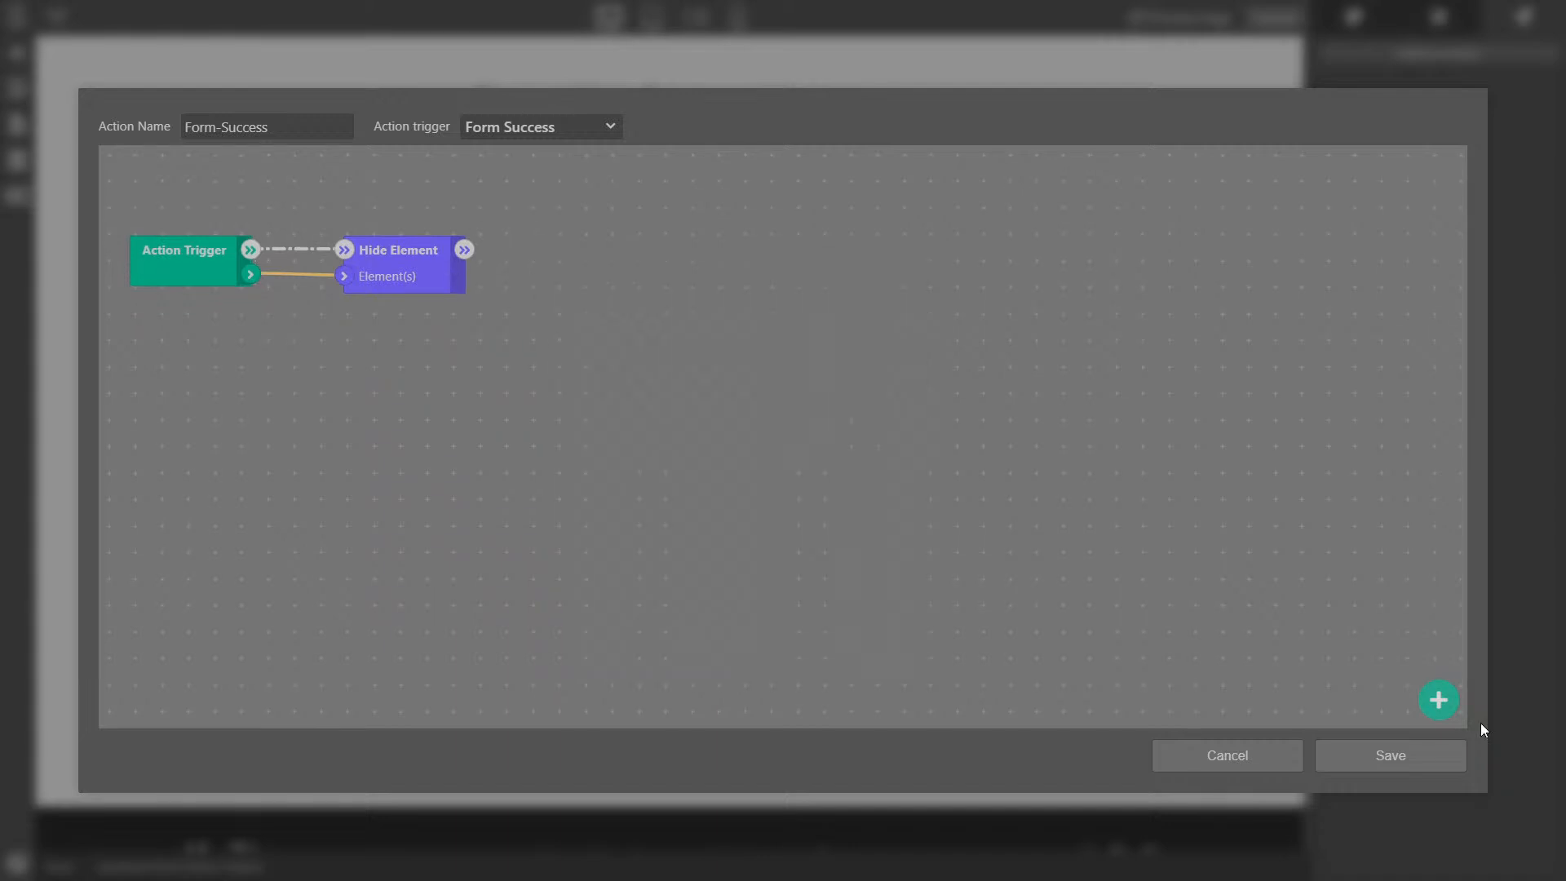
click(1384, 759)
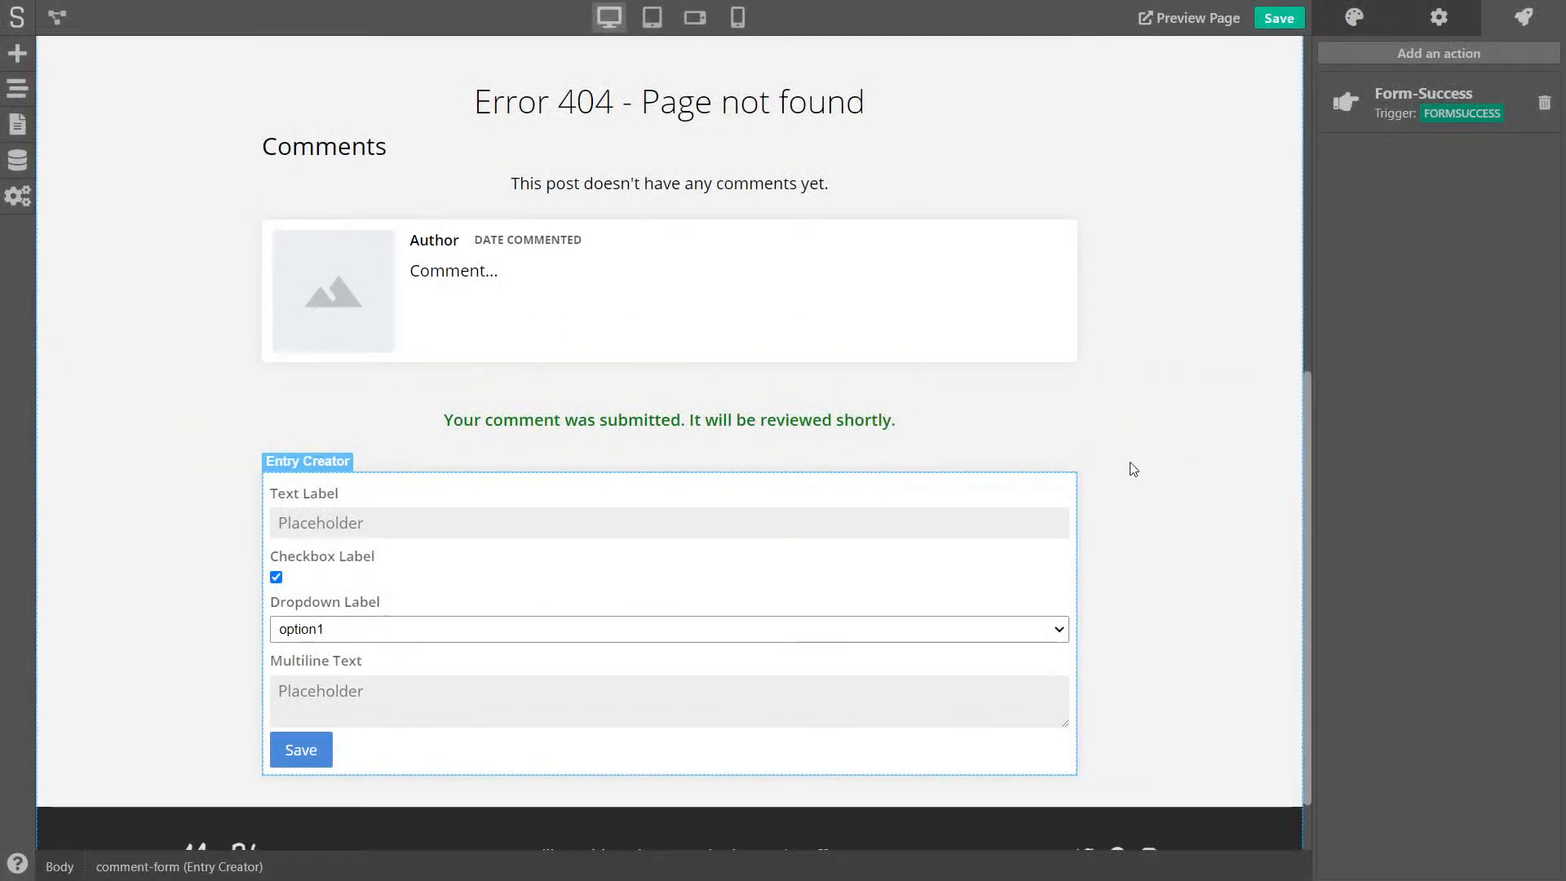
- Give the green submission message the tag 'comment-submitted'
click(1104, 443)
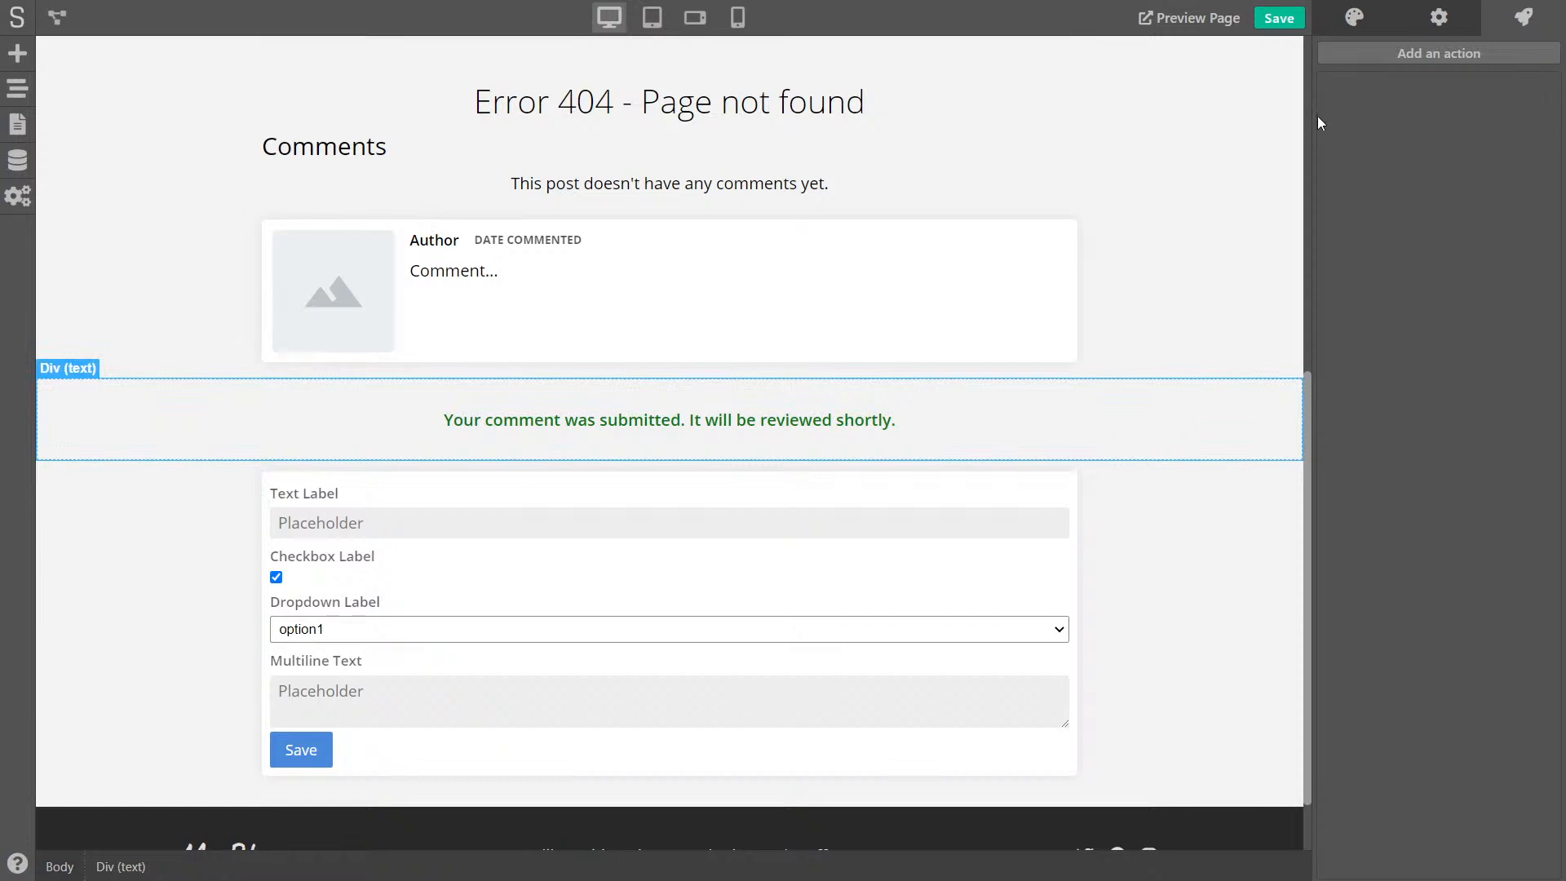
click(1356, 17)
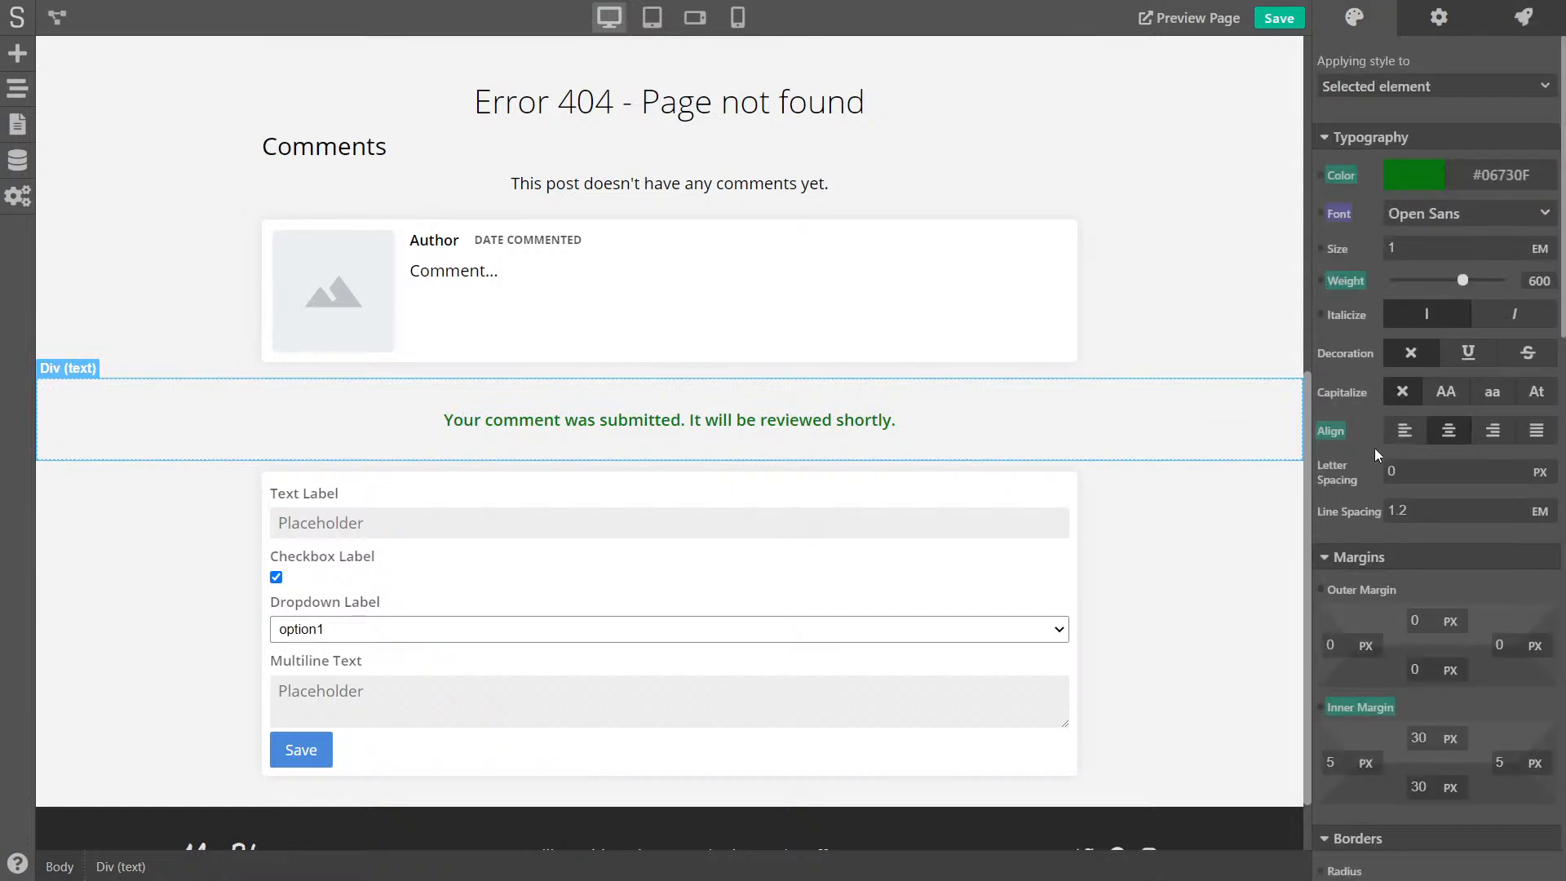
click(1440, 24)
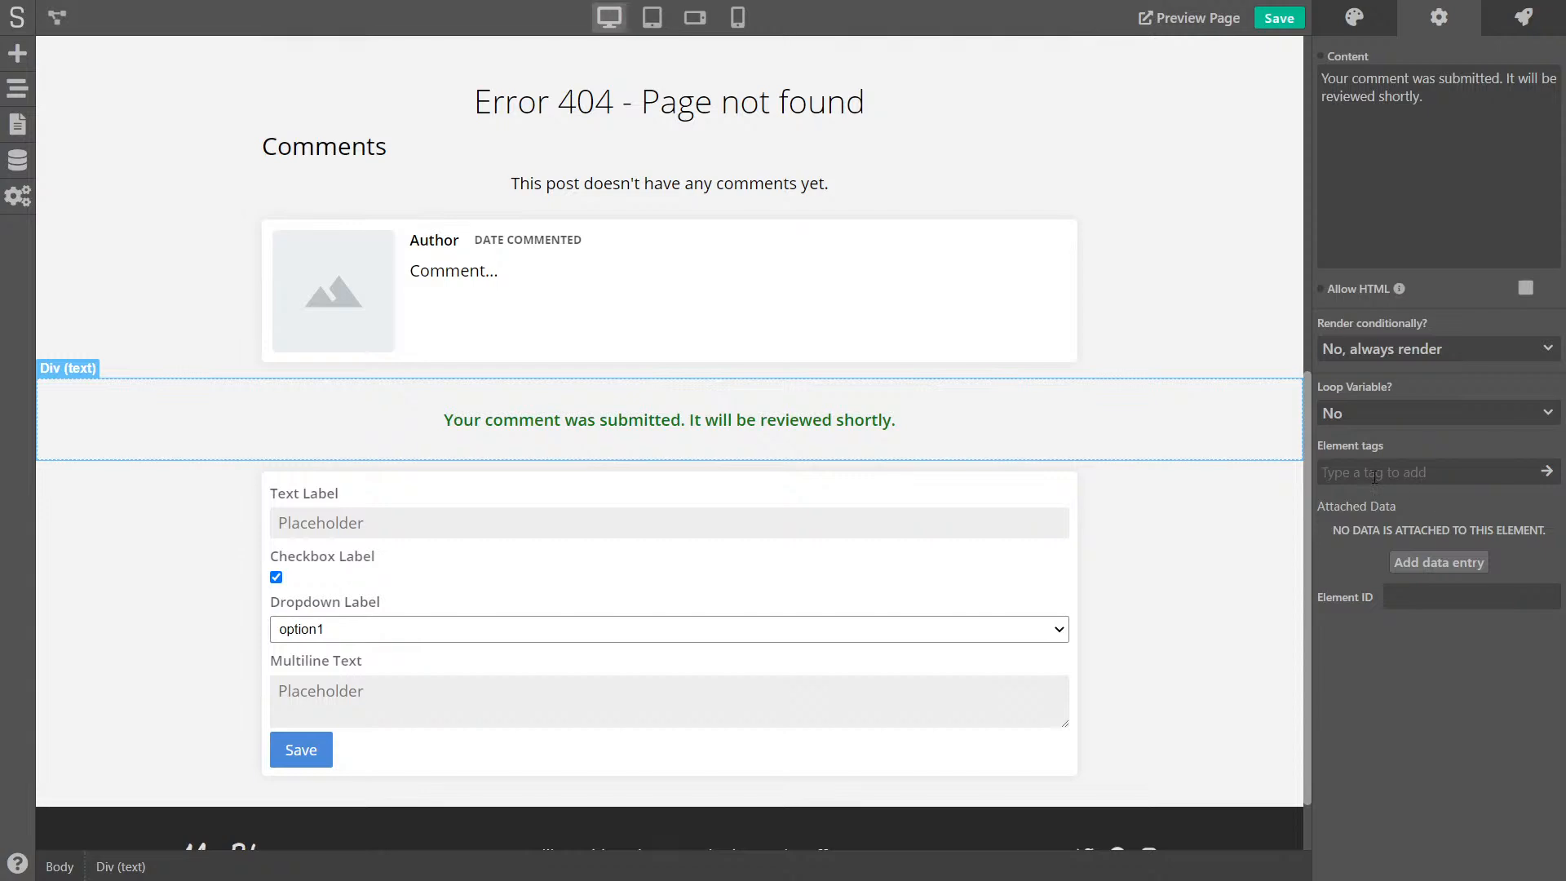
text(comment-submitted)
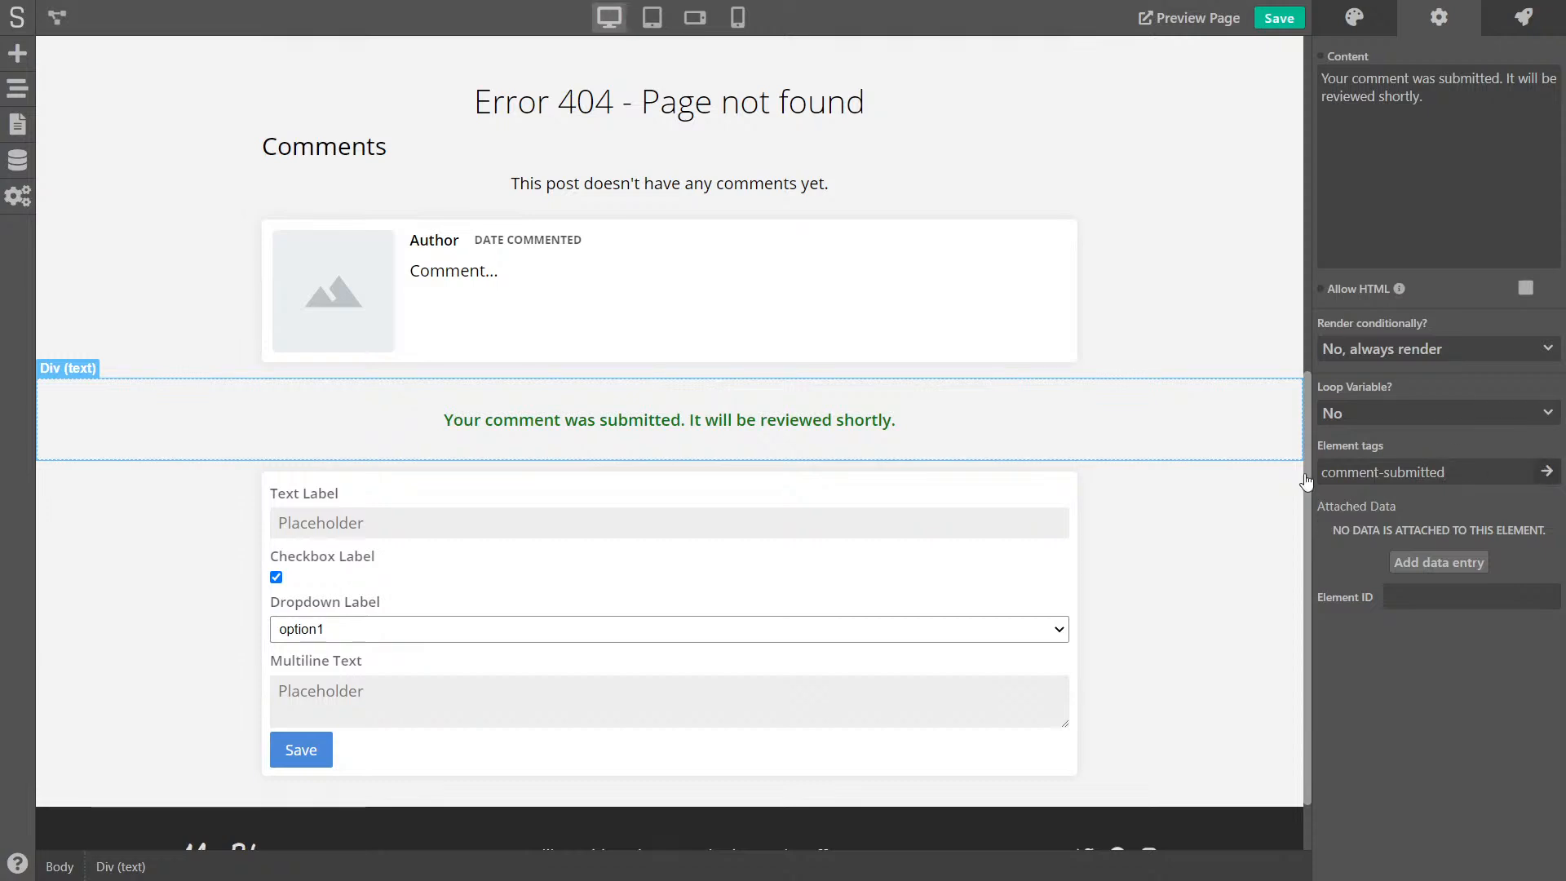
key(Return)
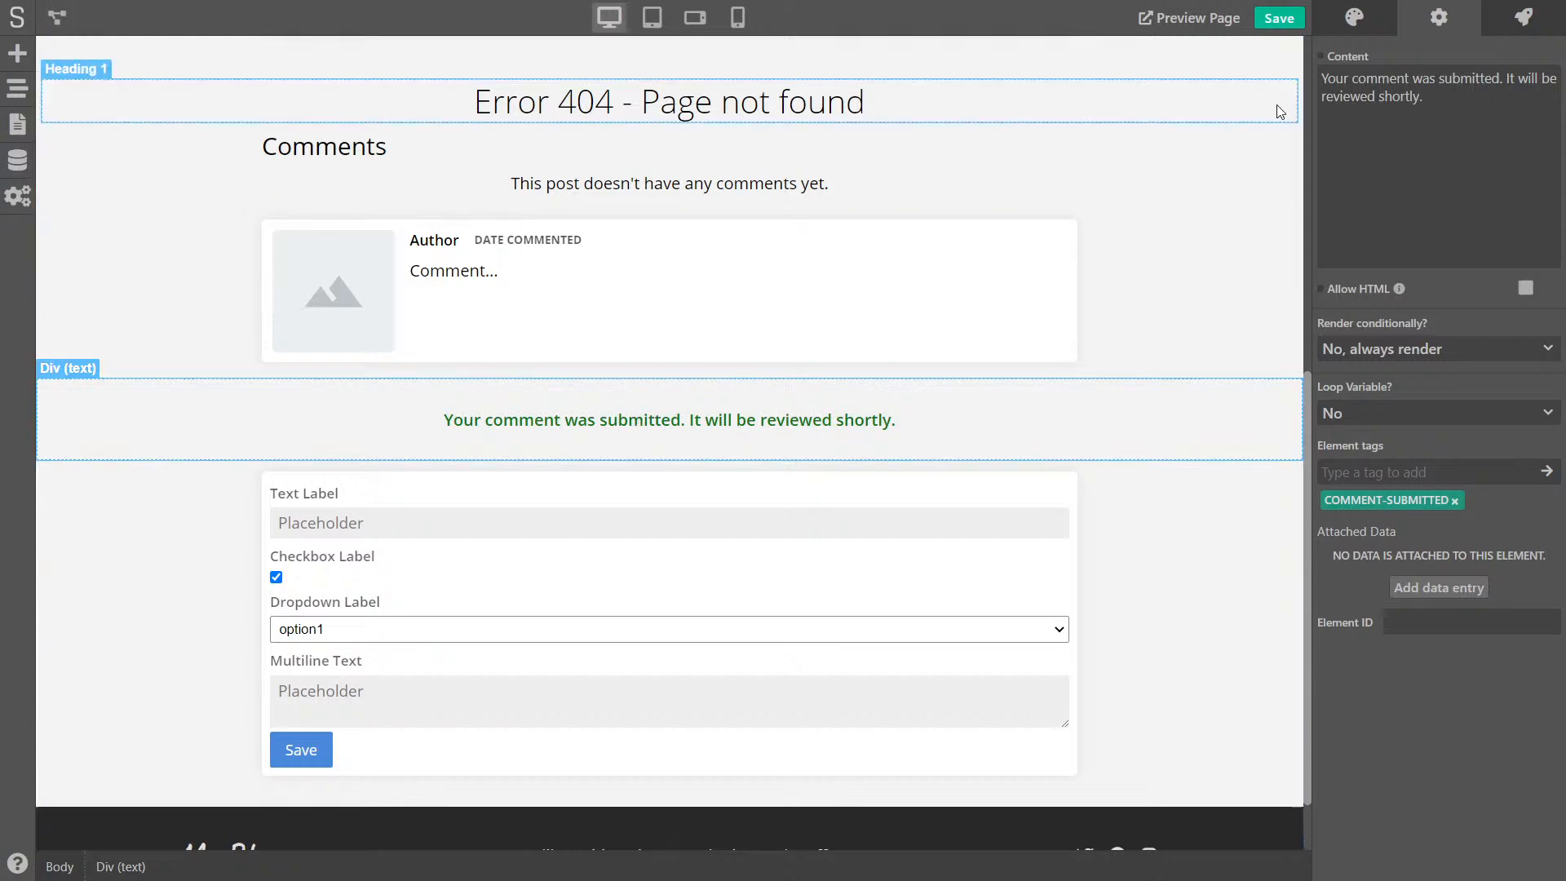
- Set the message's Display style to none so it is hidden by default
click(1340, 26)
scroll(1373, 438, down, 3)
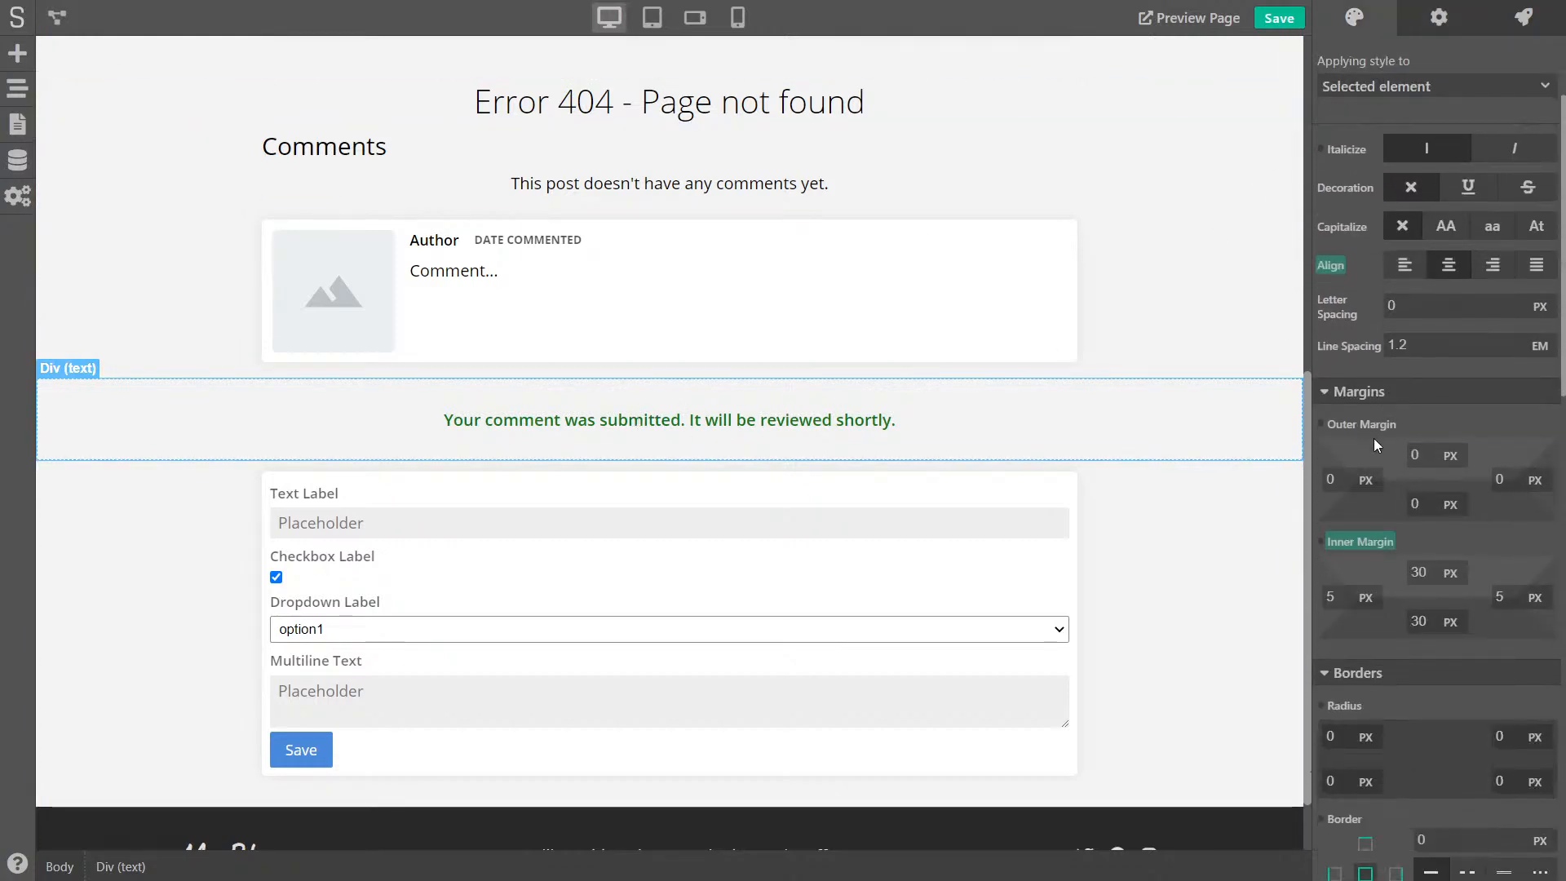
scroll(1373, 438, down, 8)
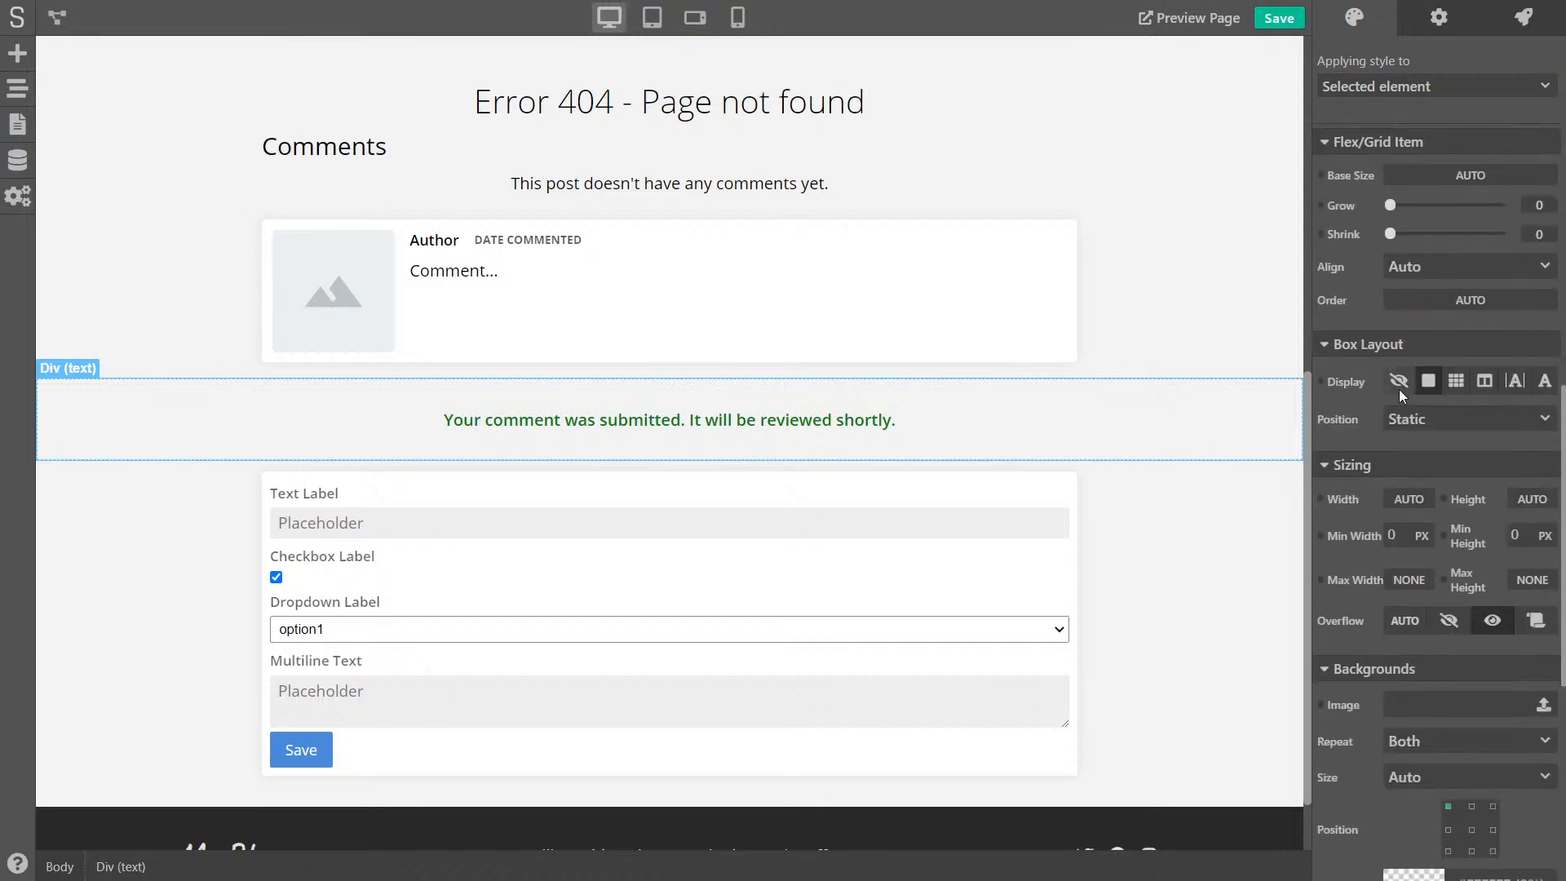
click(1398, 376)
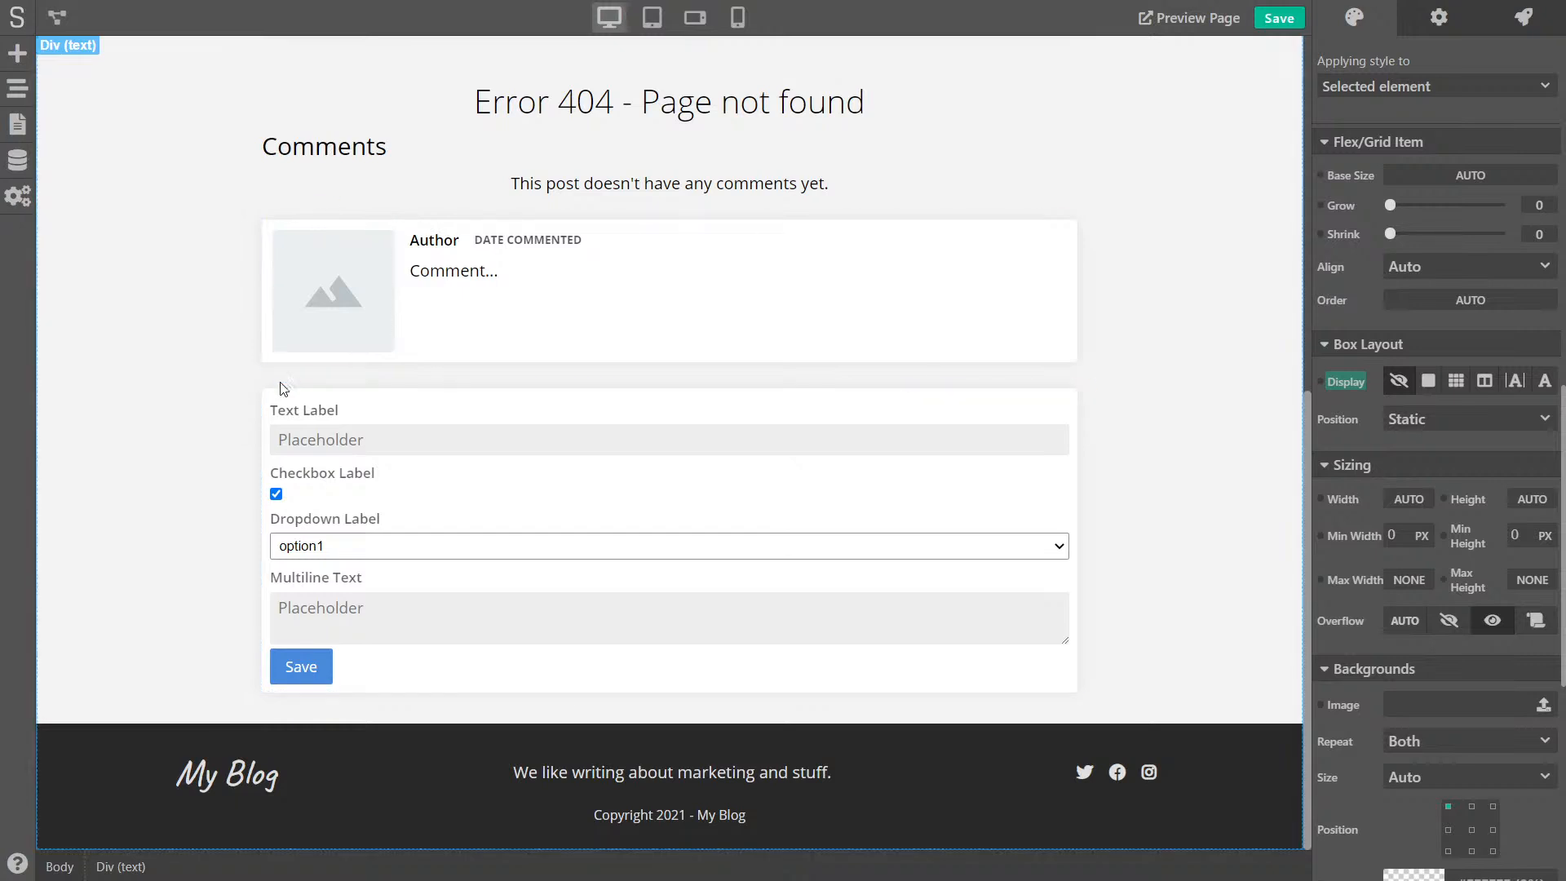
click(17, 88)
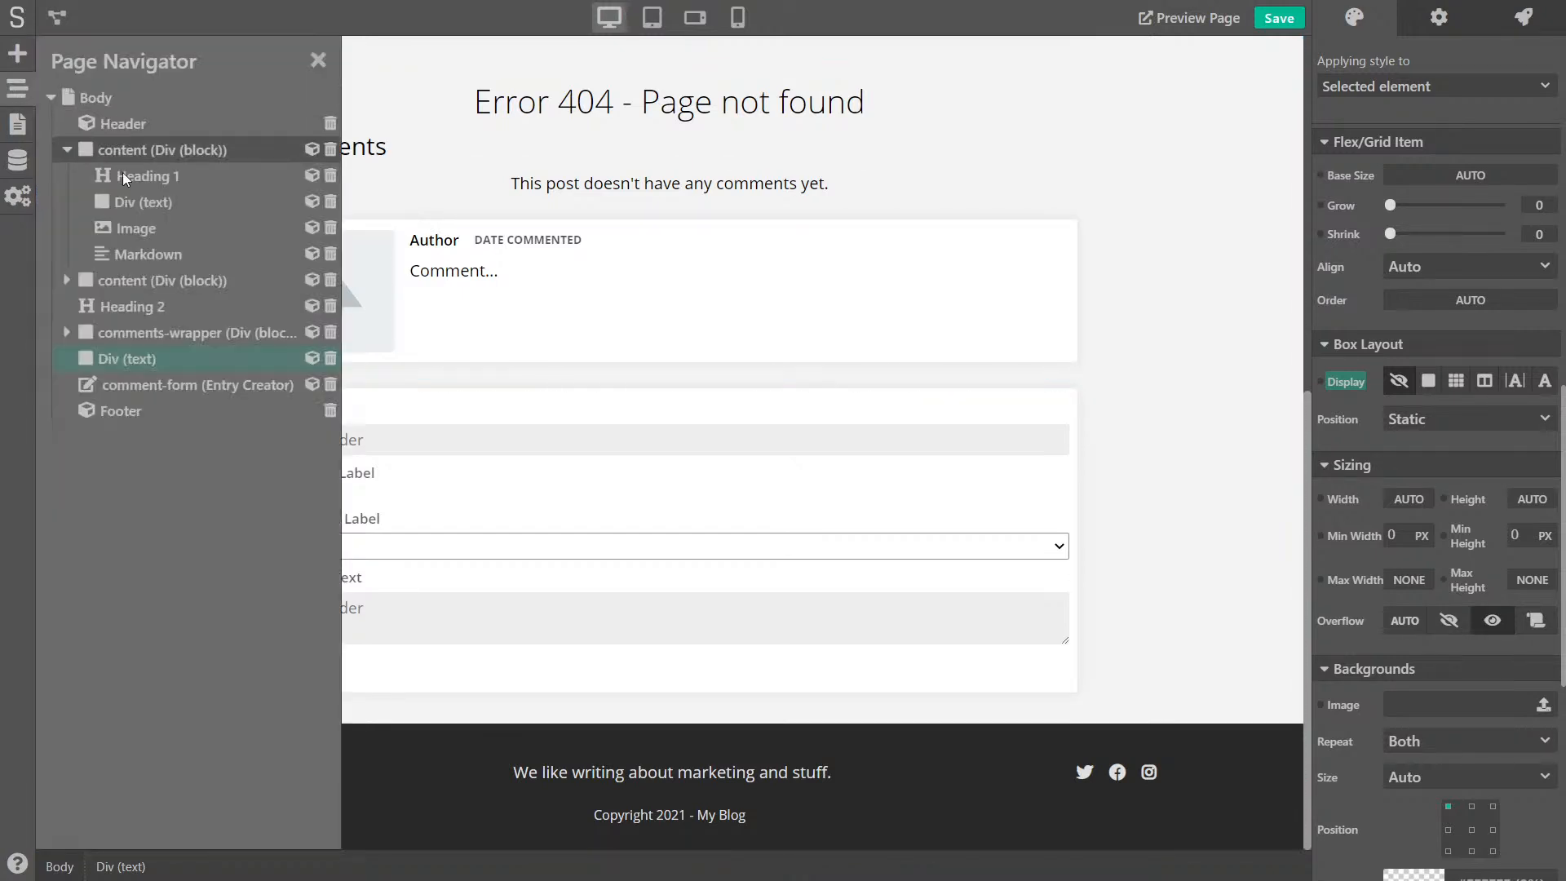
click(121, 341)
- Select the comment form in the element tree and open its Form-Success action for editing
click(123, 352)
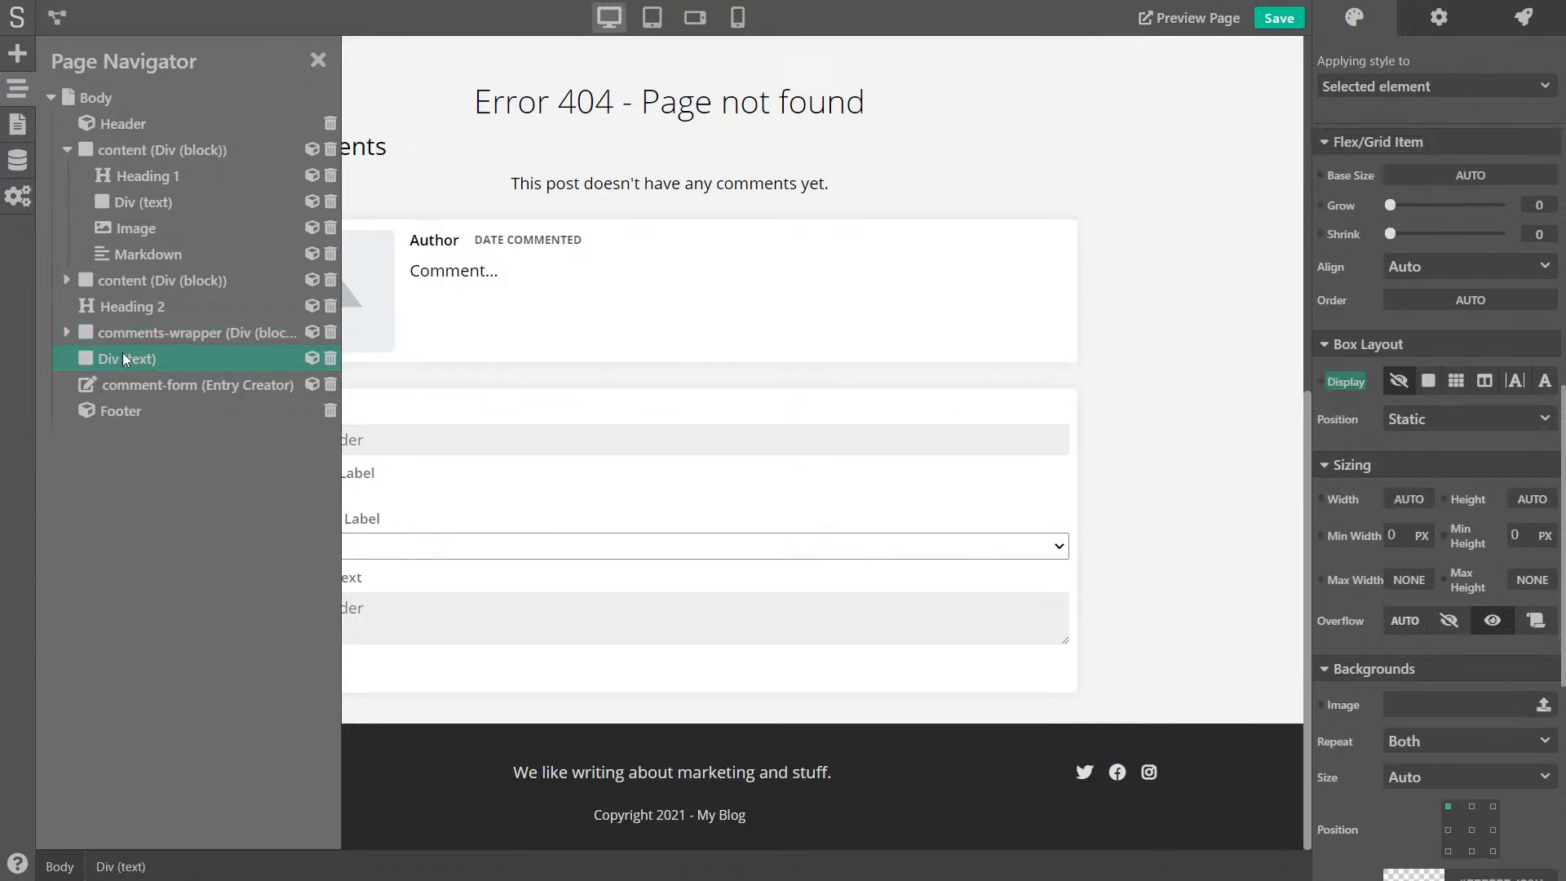
click(173, 382)
click(317, 61)
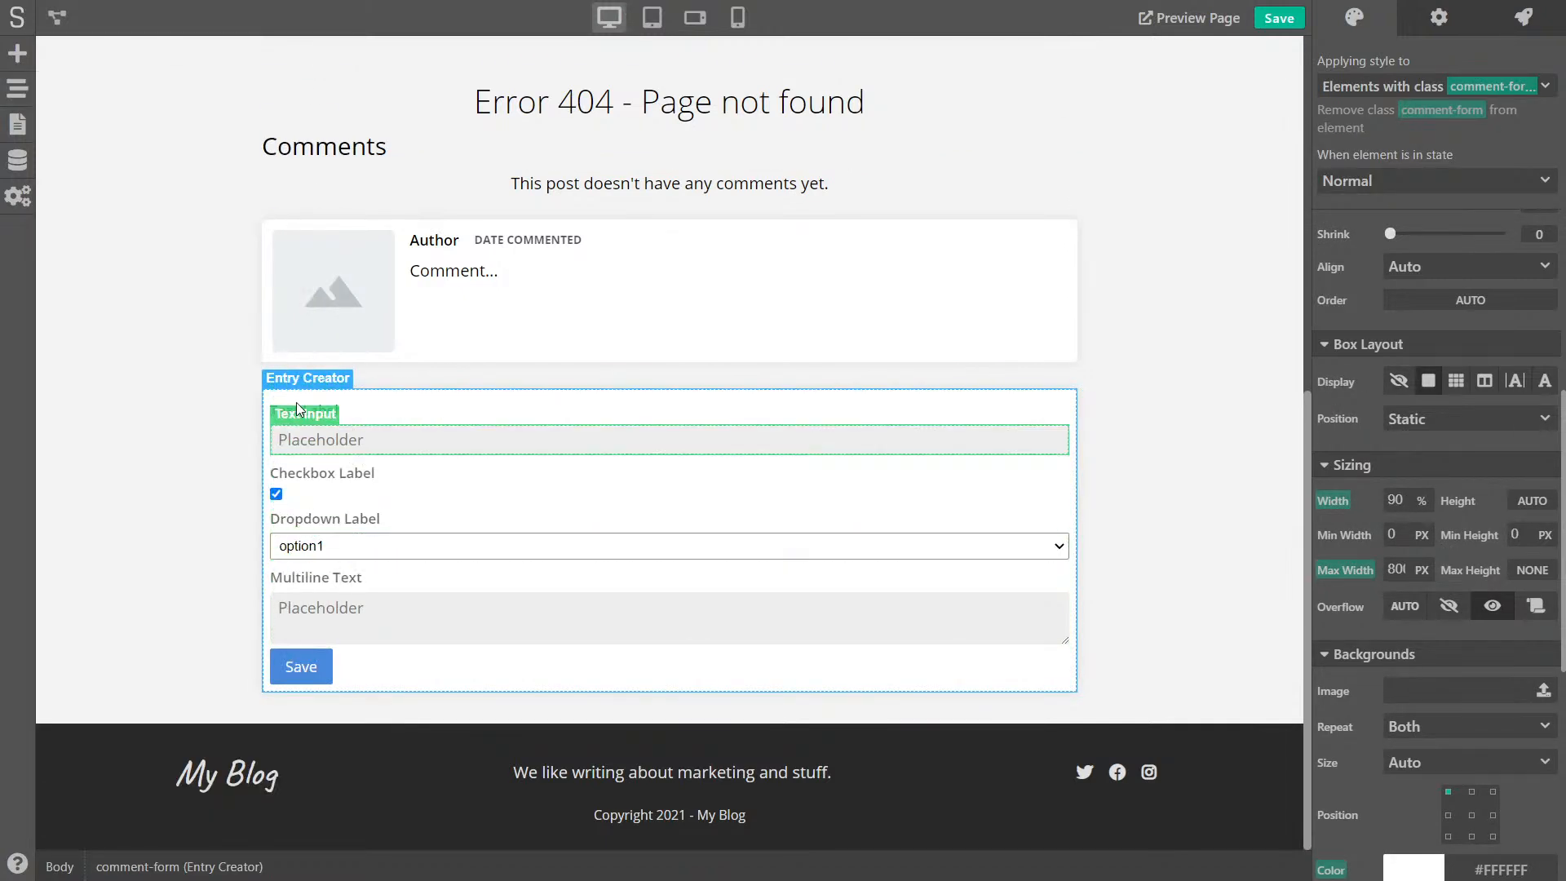
click(1515, 25)
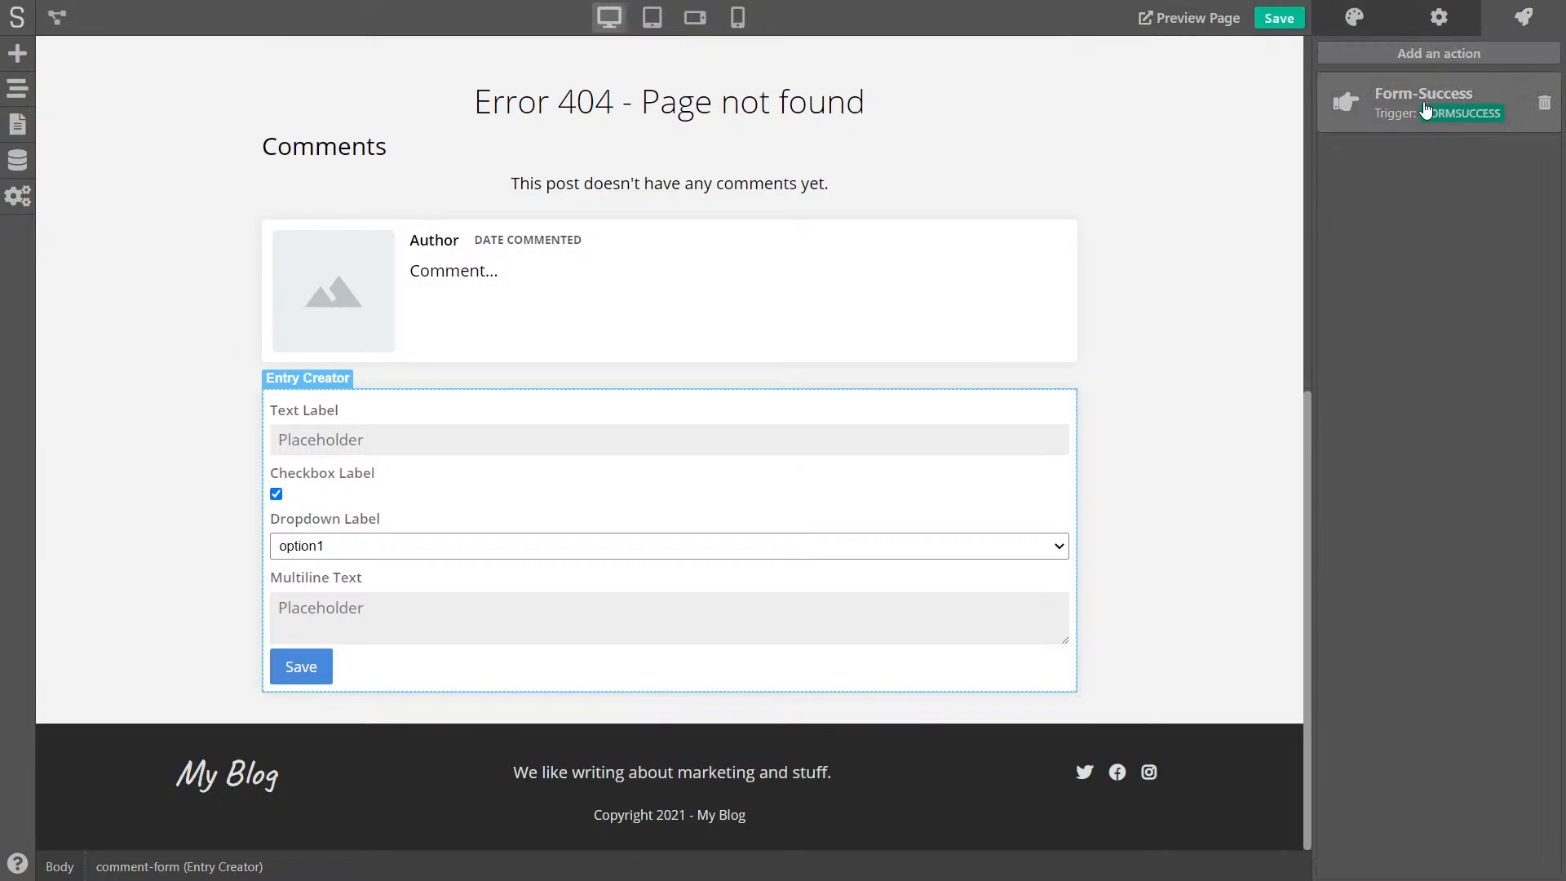
click(1436, 102)
- Add a Find Element By Tag module for 'comment-submitted', first match only, after Hide Element
right_click(547, 252)
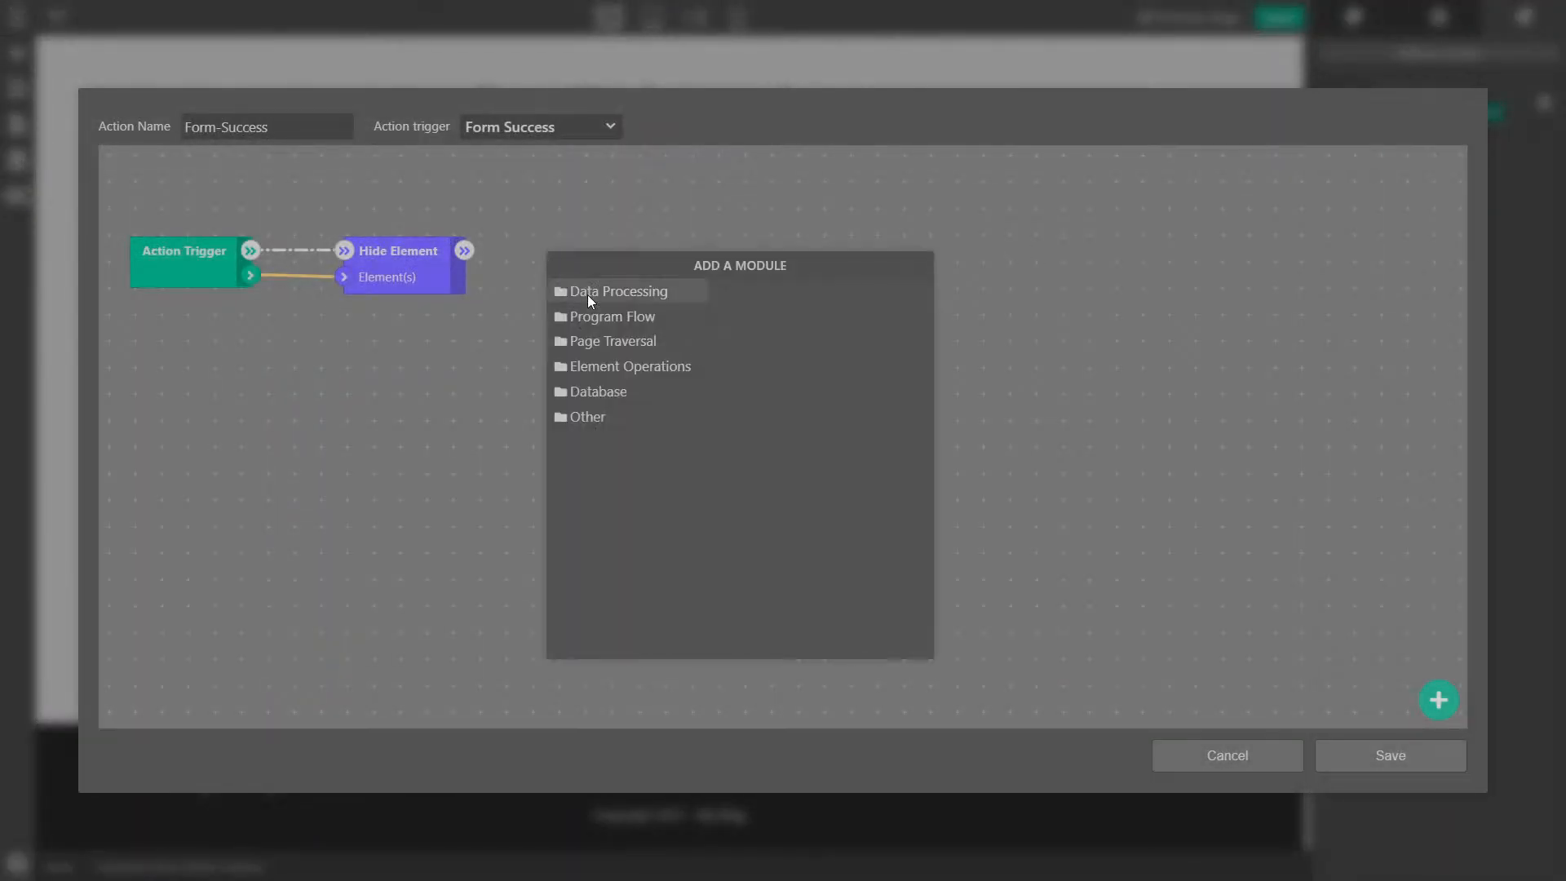
click(644, 348)
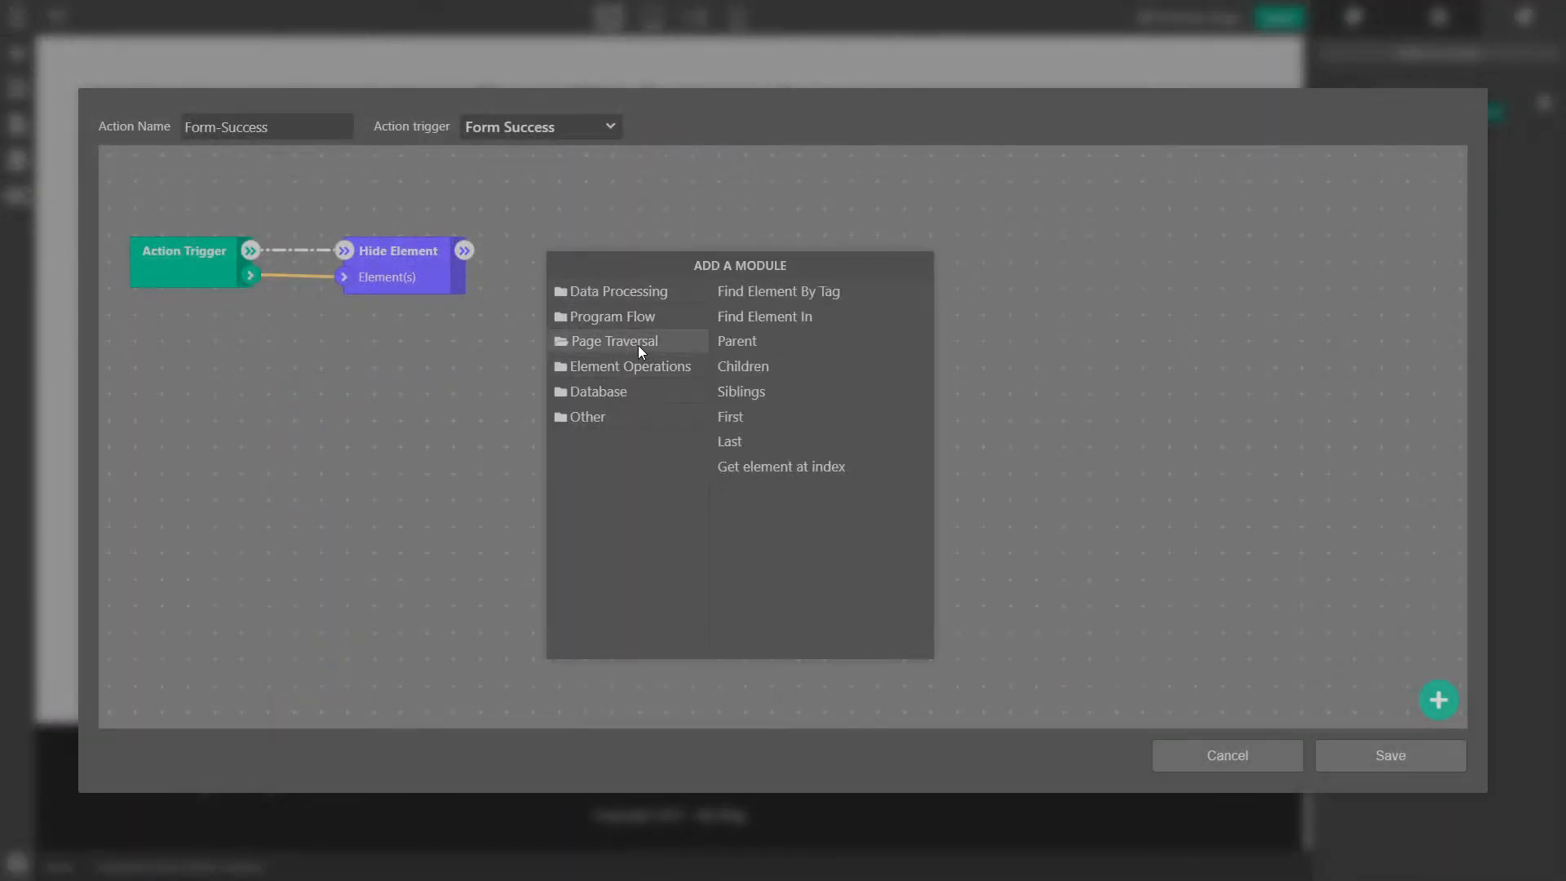
click(799, 301)
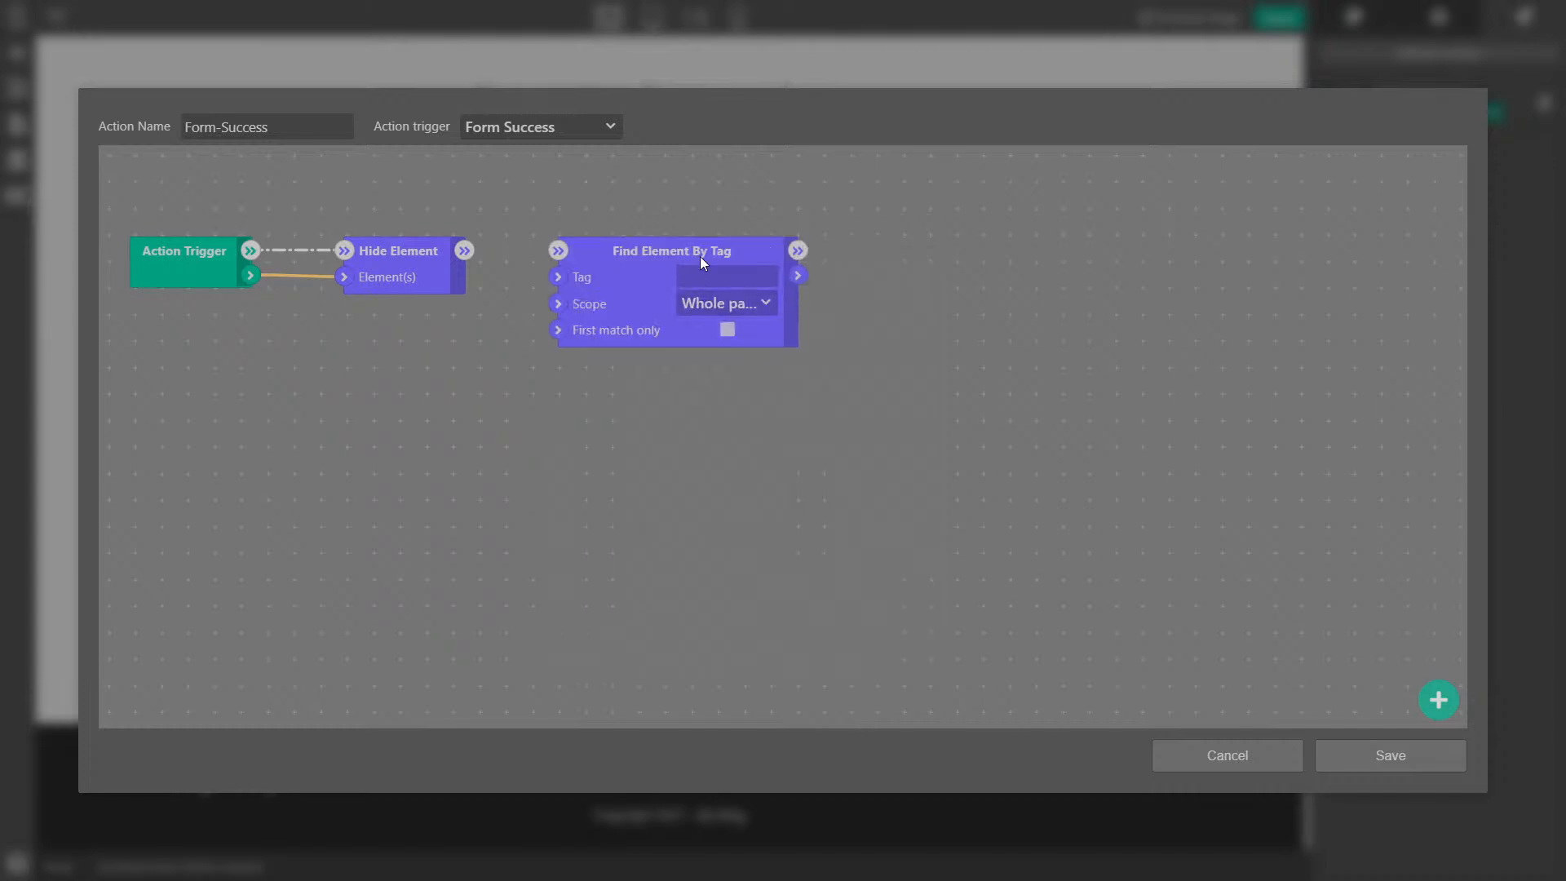
click(668, 246)
text(com)
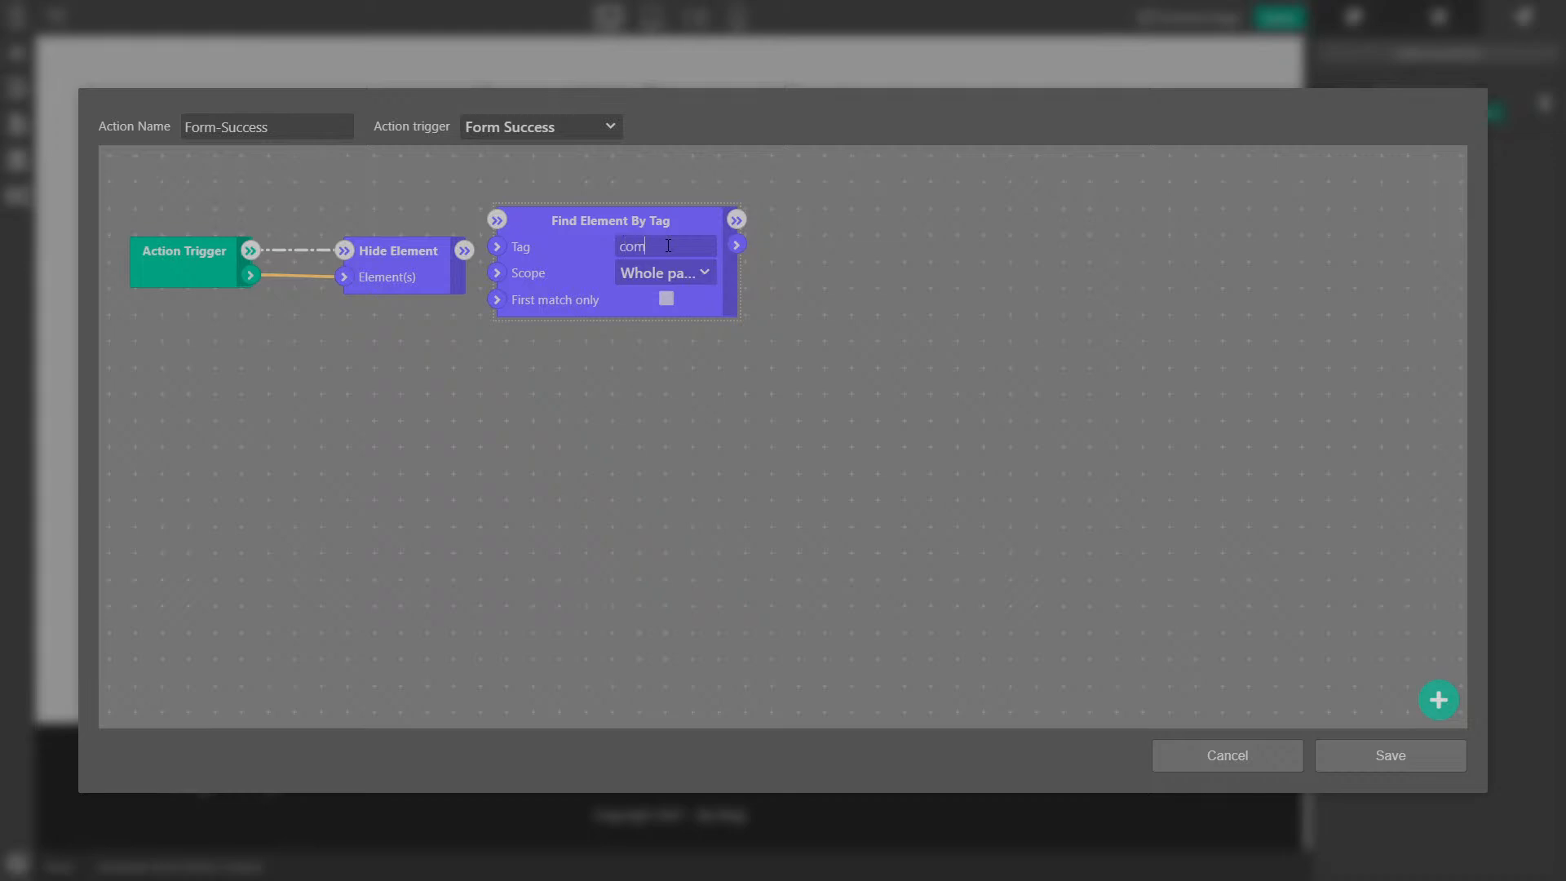
text(ment-submitted)
click(832, 348)
drag(664, 234, 741, 279)
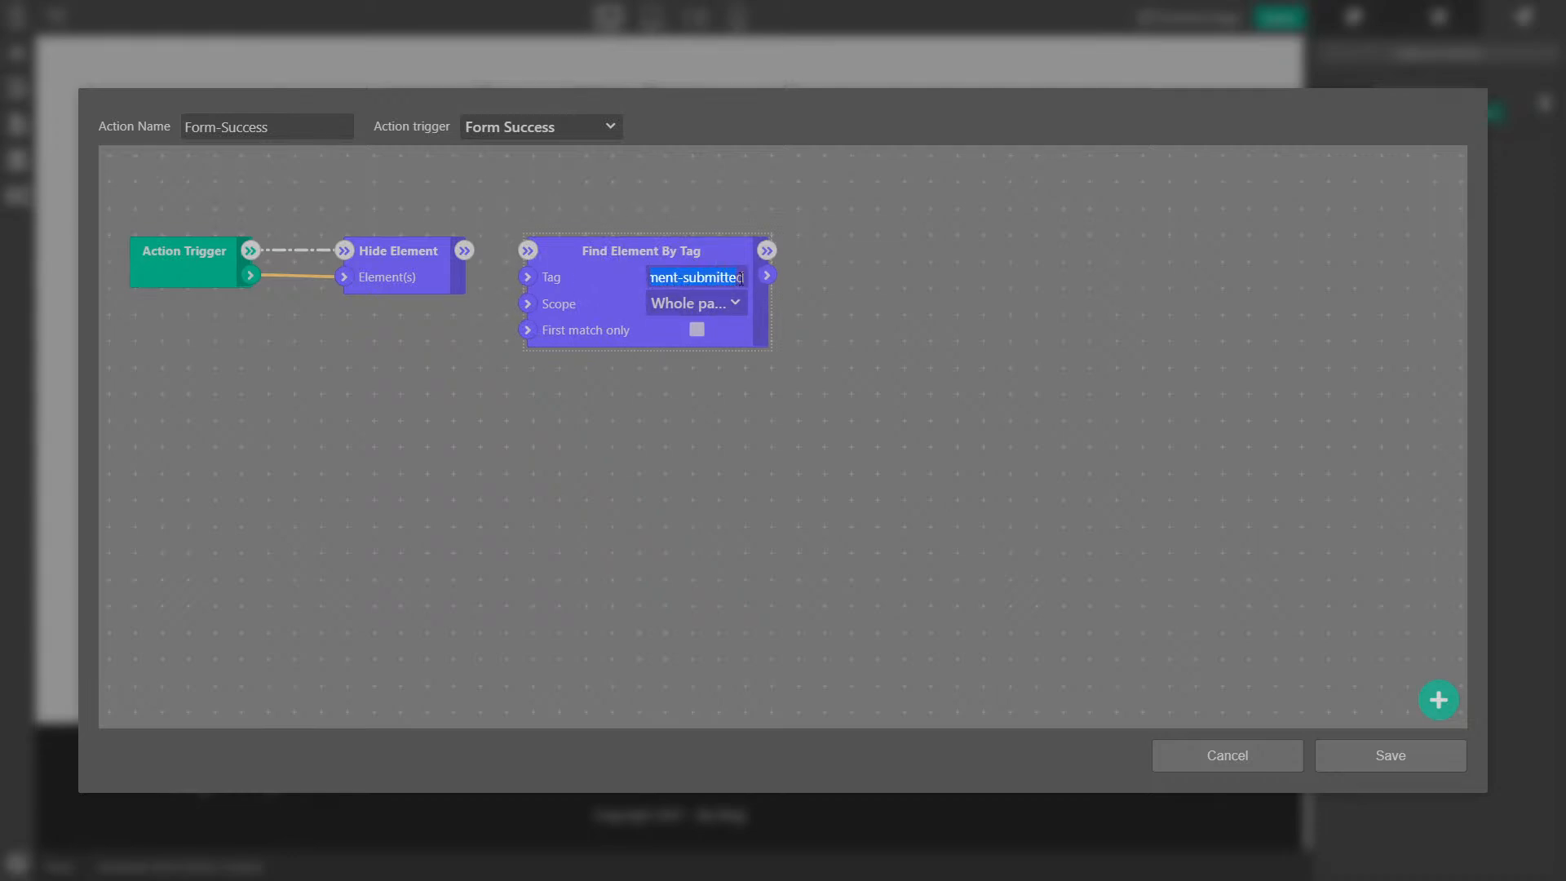
click(697, 330)
drag(464, 250, 529, 250)
- Add a Show Element module that receives the found message, then save the action
drag(769, 277, 850, 258)
click(954, 375)
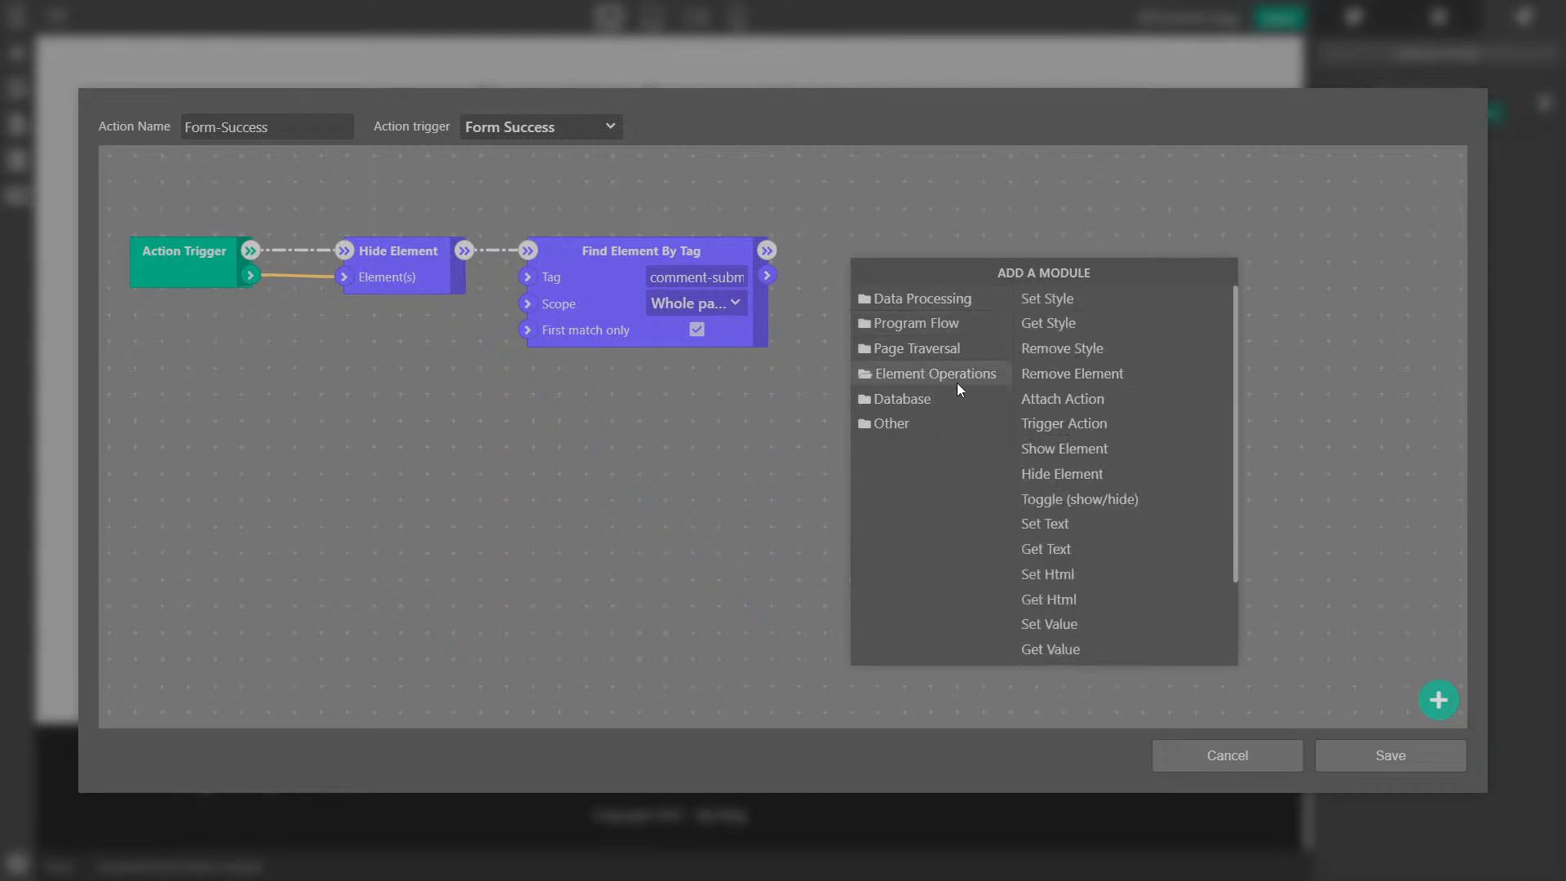
click(1079, 447)
drag(892, 287, 863, 251)
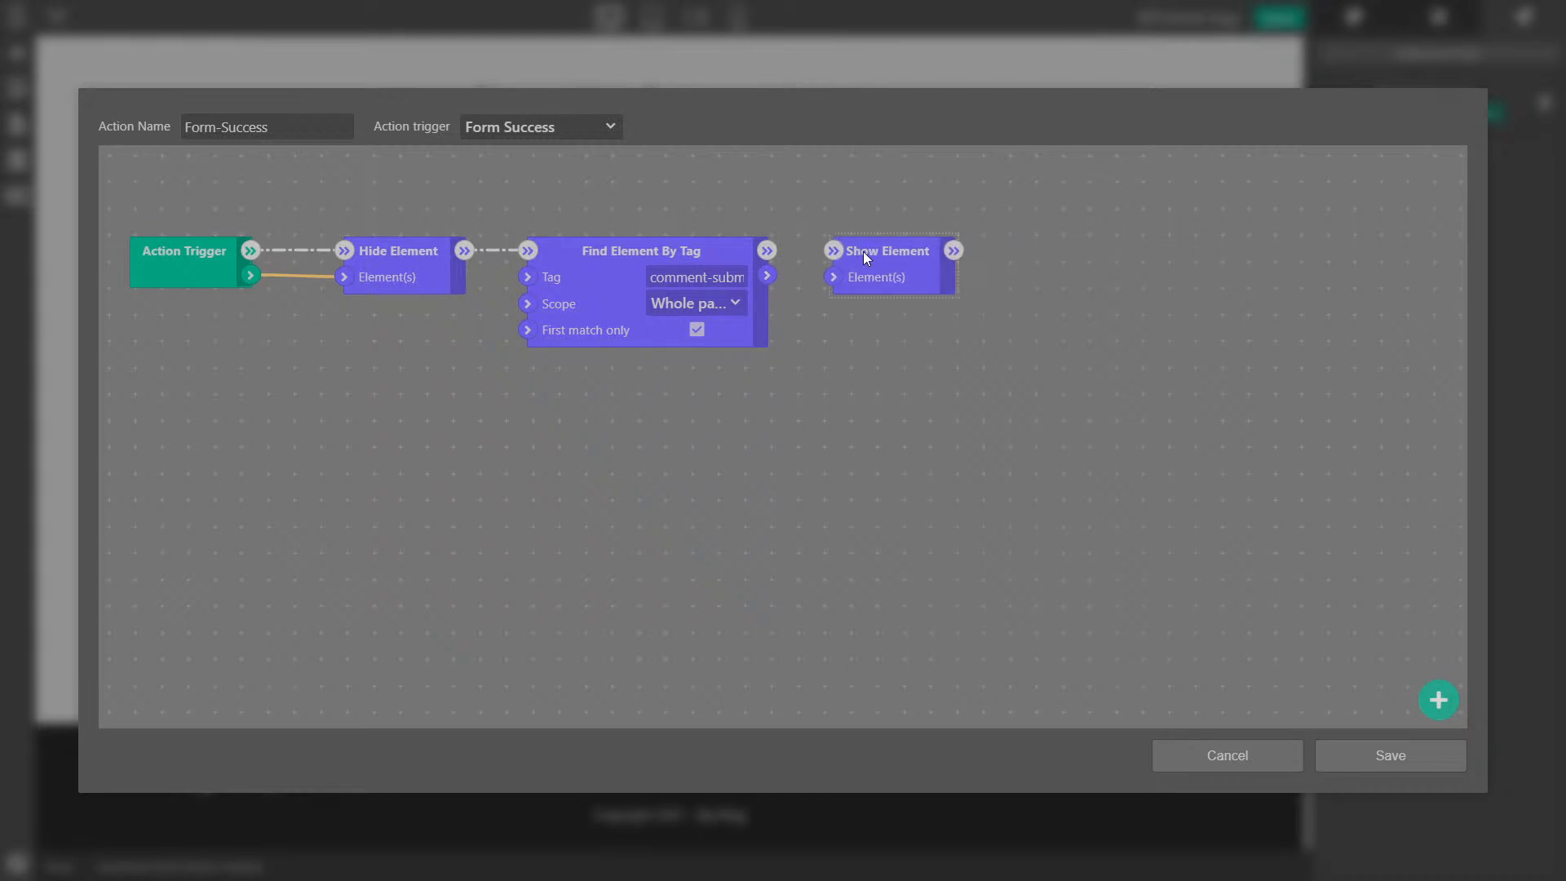
drag(767, 276, 830, 279)
click(965, 513)
click(658, 278)
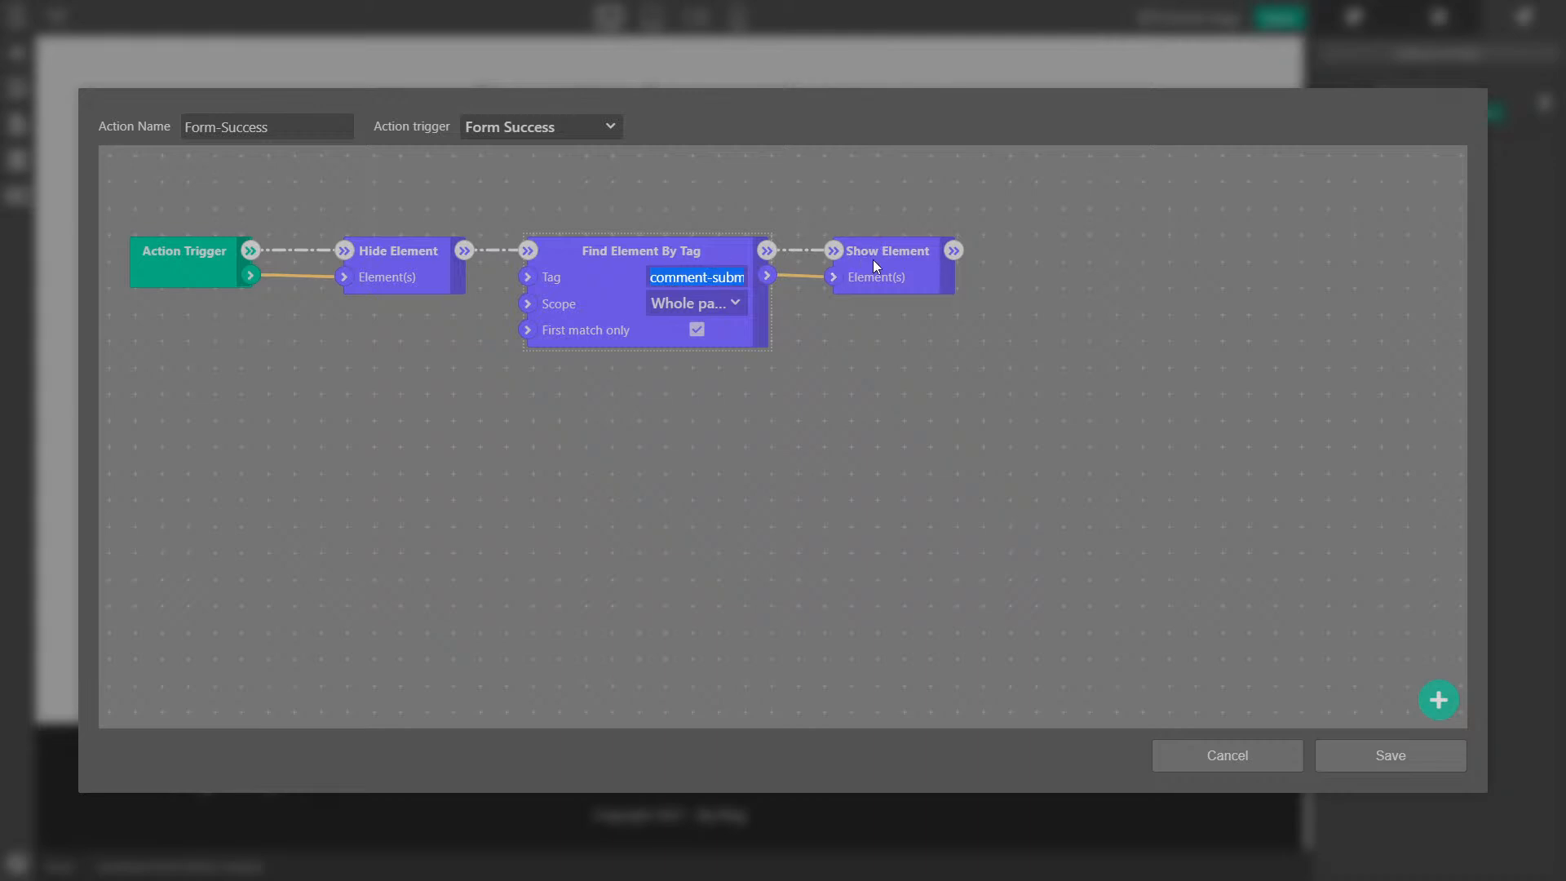
click(1407, 761)
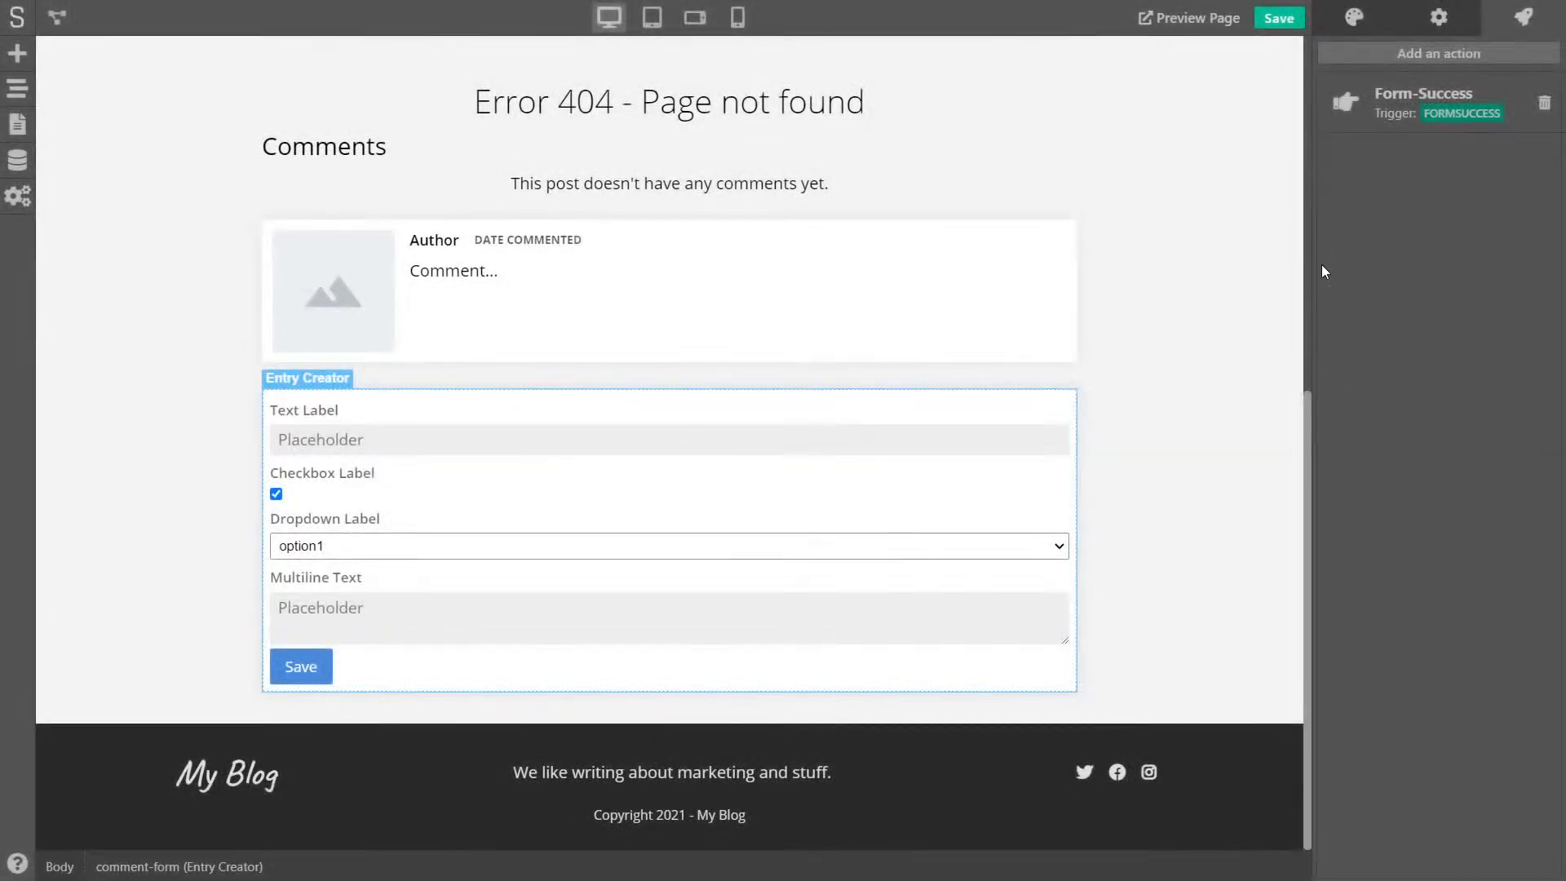
- Save, reload the live post, and enter author 'Testing', a test e-mail and 'This is another comment!'
click(1285, 24)
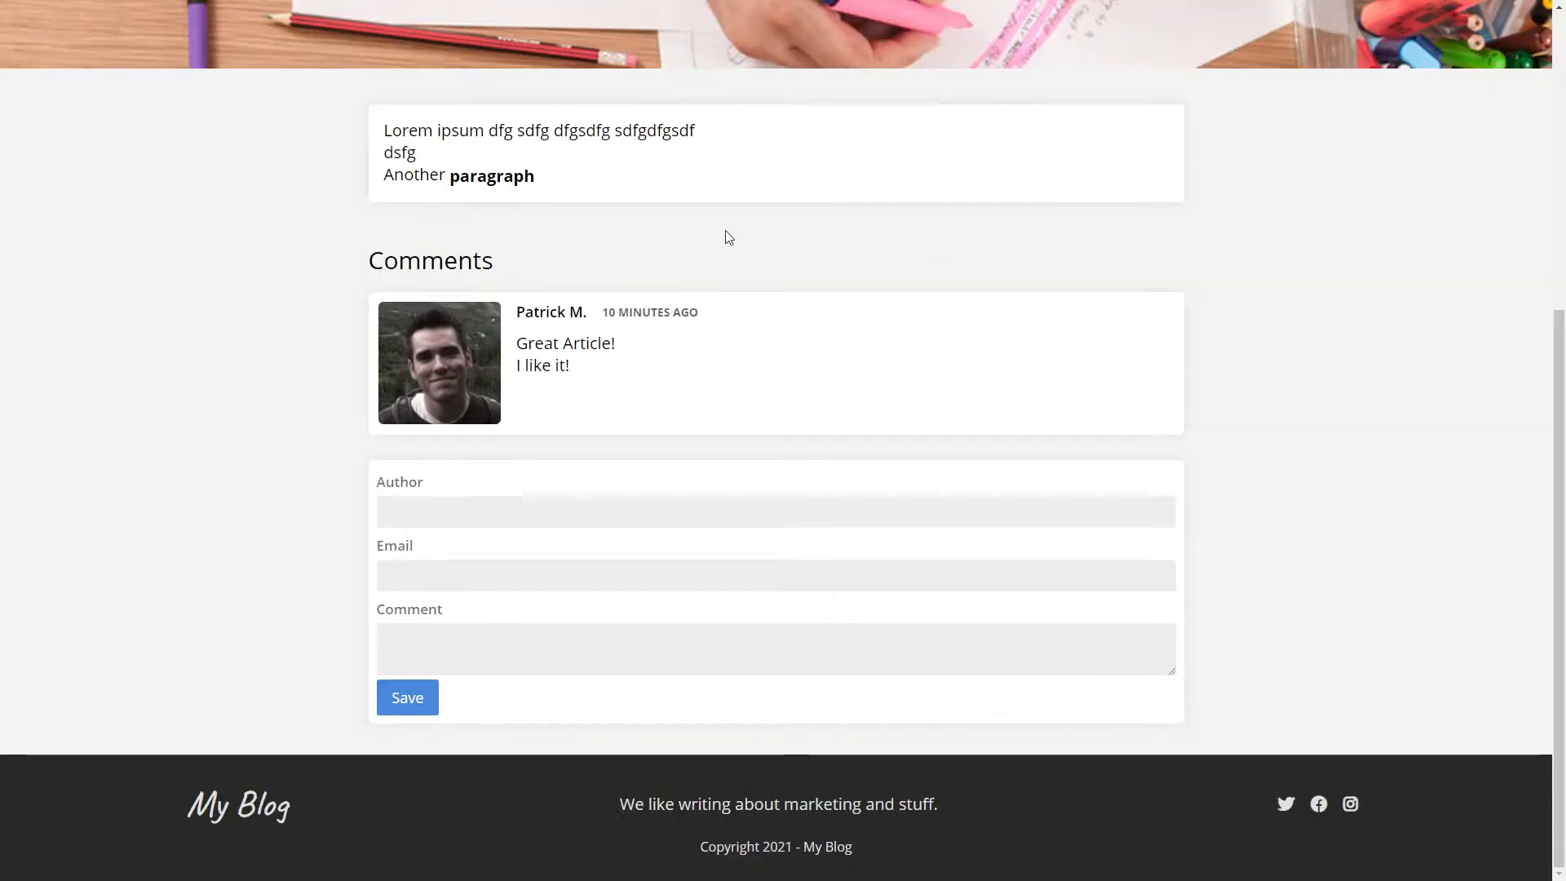
key(F5)
click(418, 510)
text(Testing)
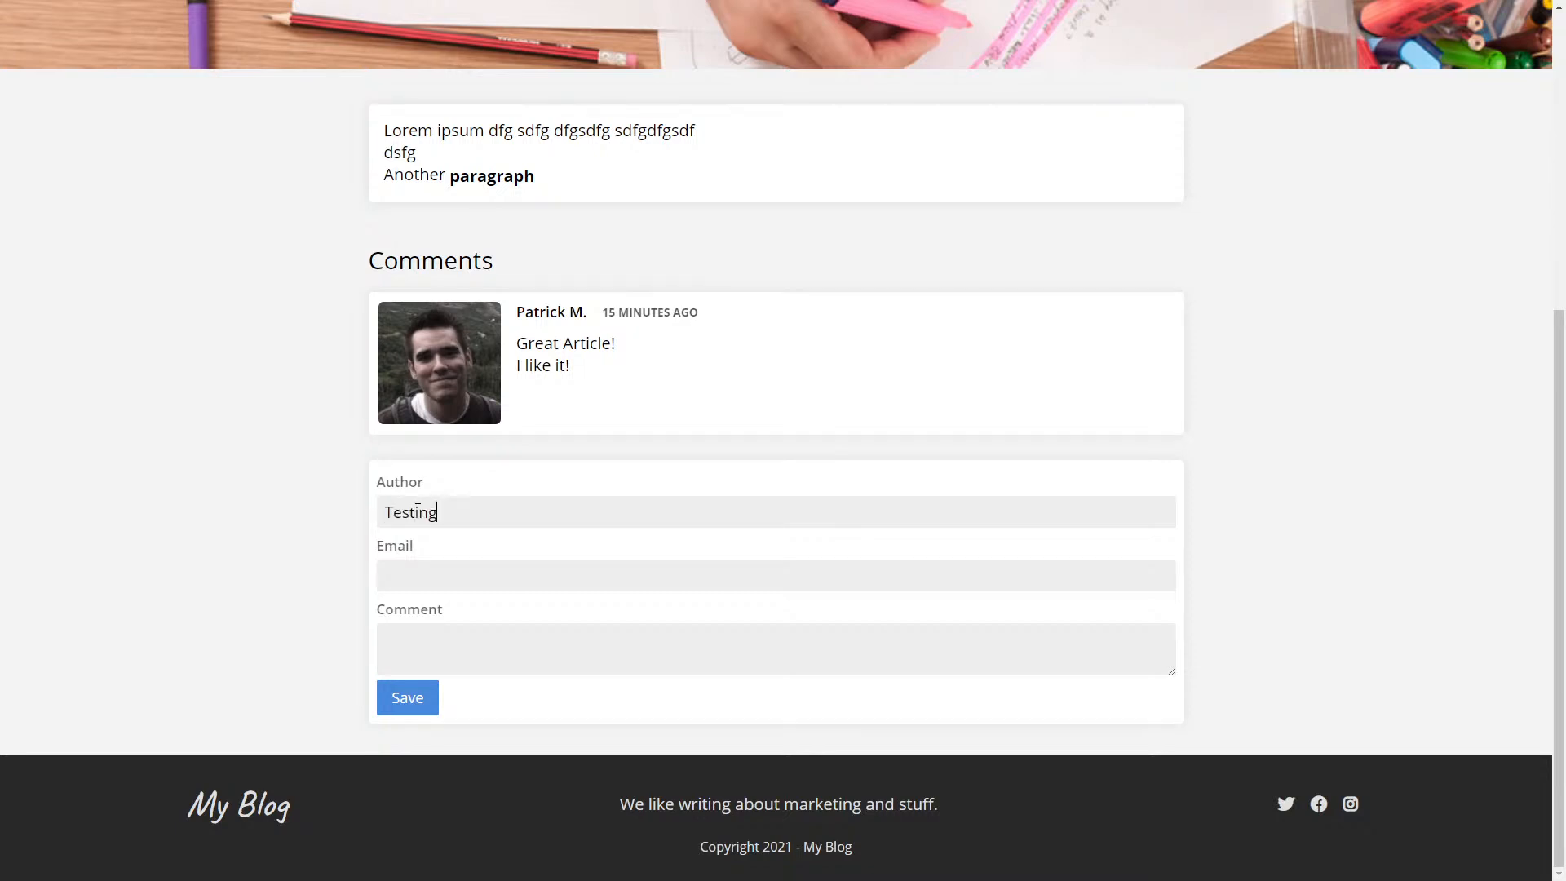
text(iusbdf@sdfg.com)
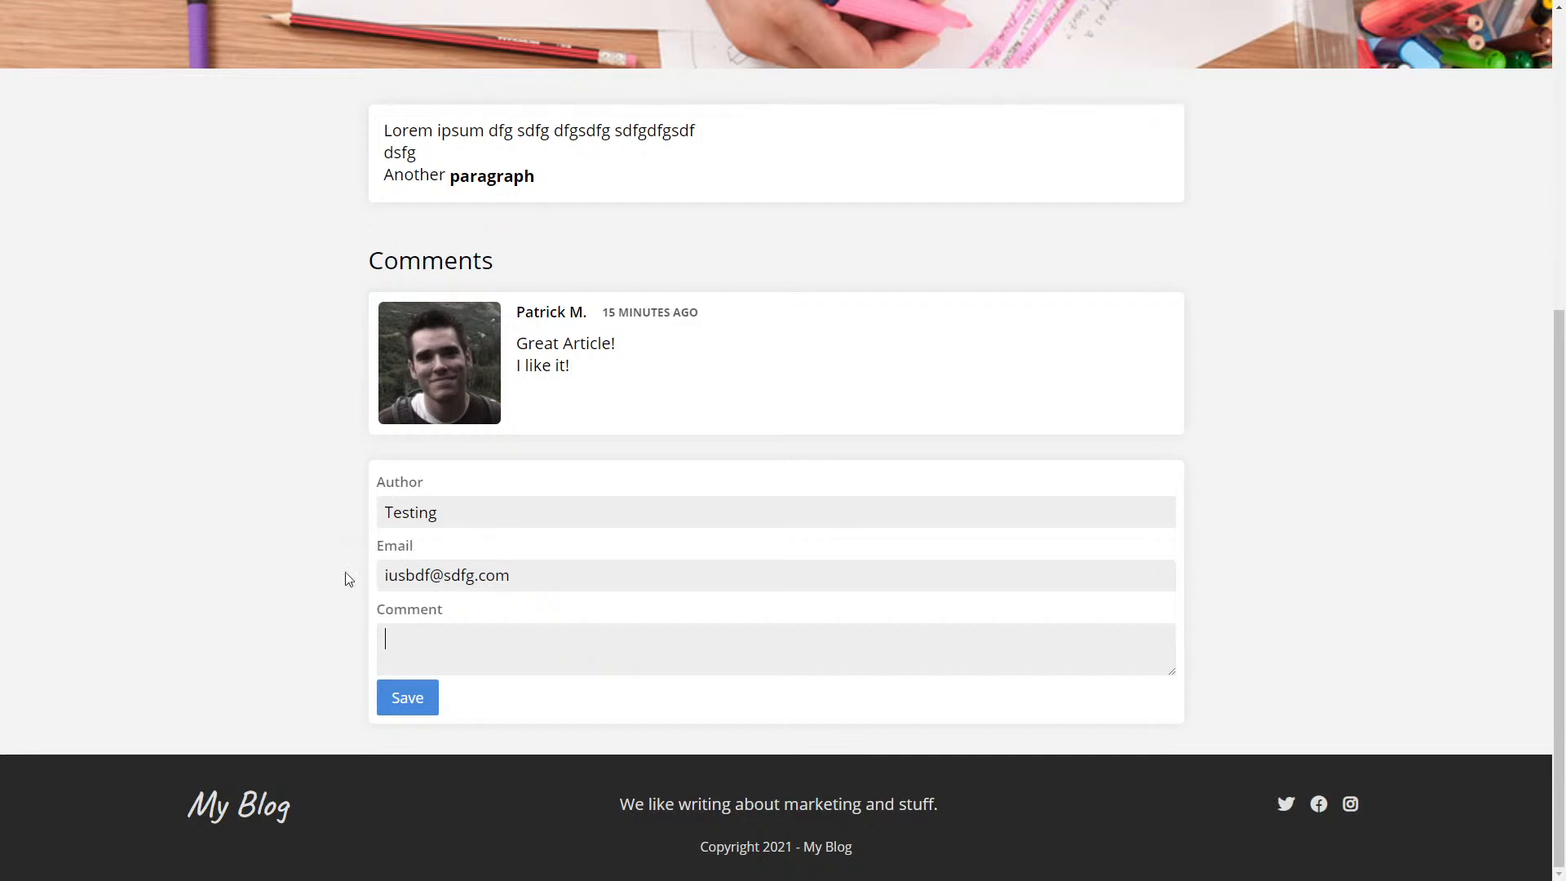
text(Thisd)
key(BackSpace)
text(is another comment!)
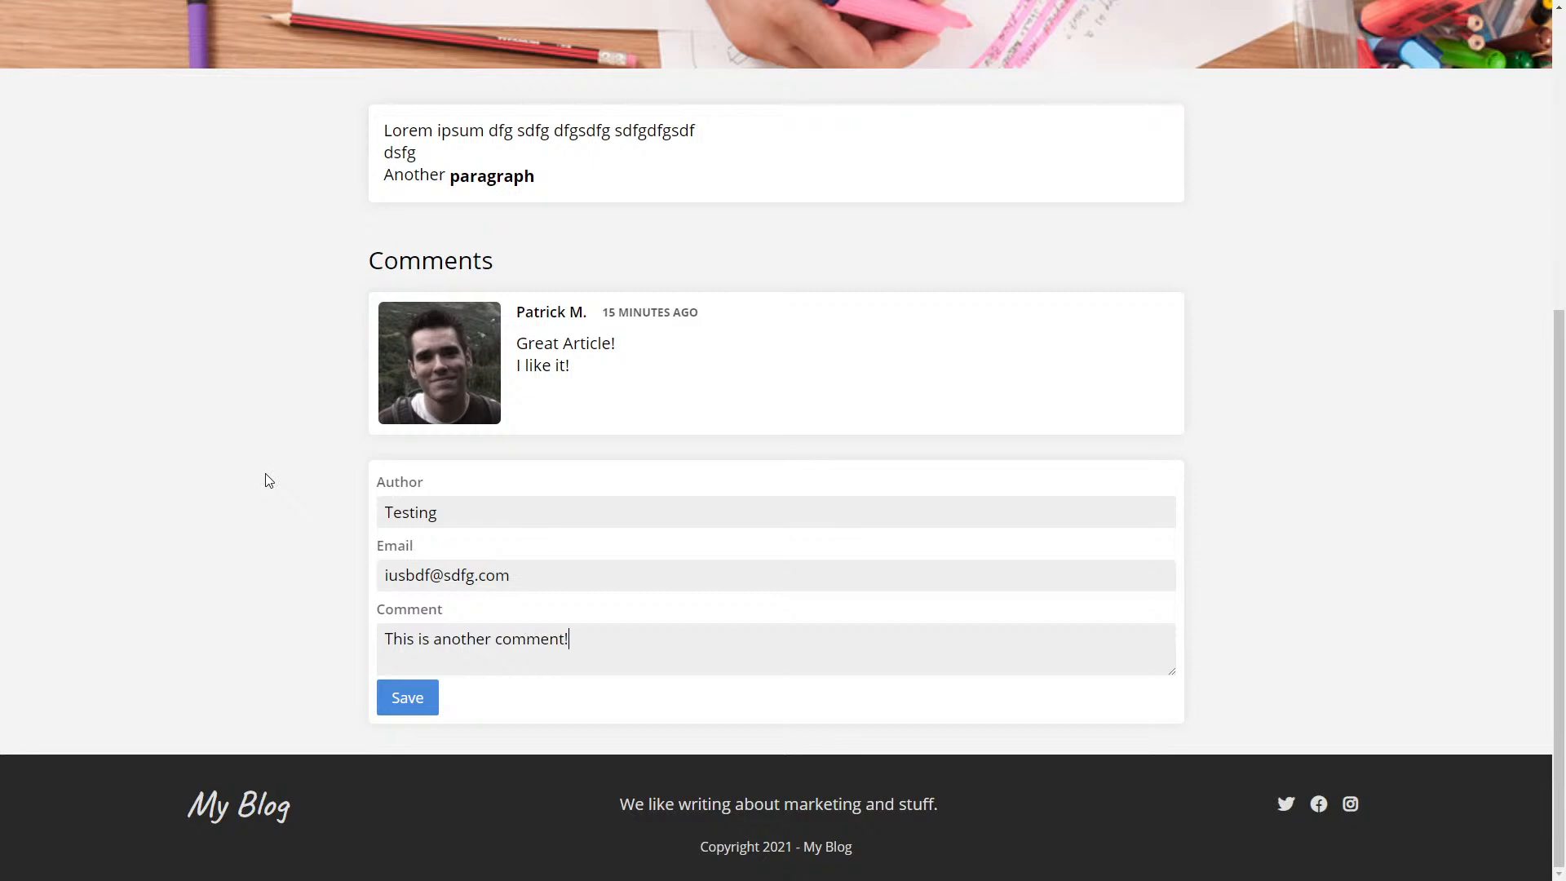
key(Return)
key(Return)
- Add a second comment line with a <b>strong</b> snippet, fix the closing tag, and submit
text(gdfgsdf)
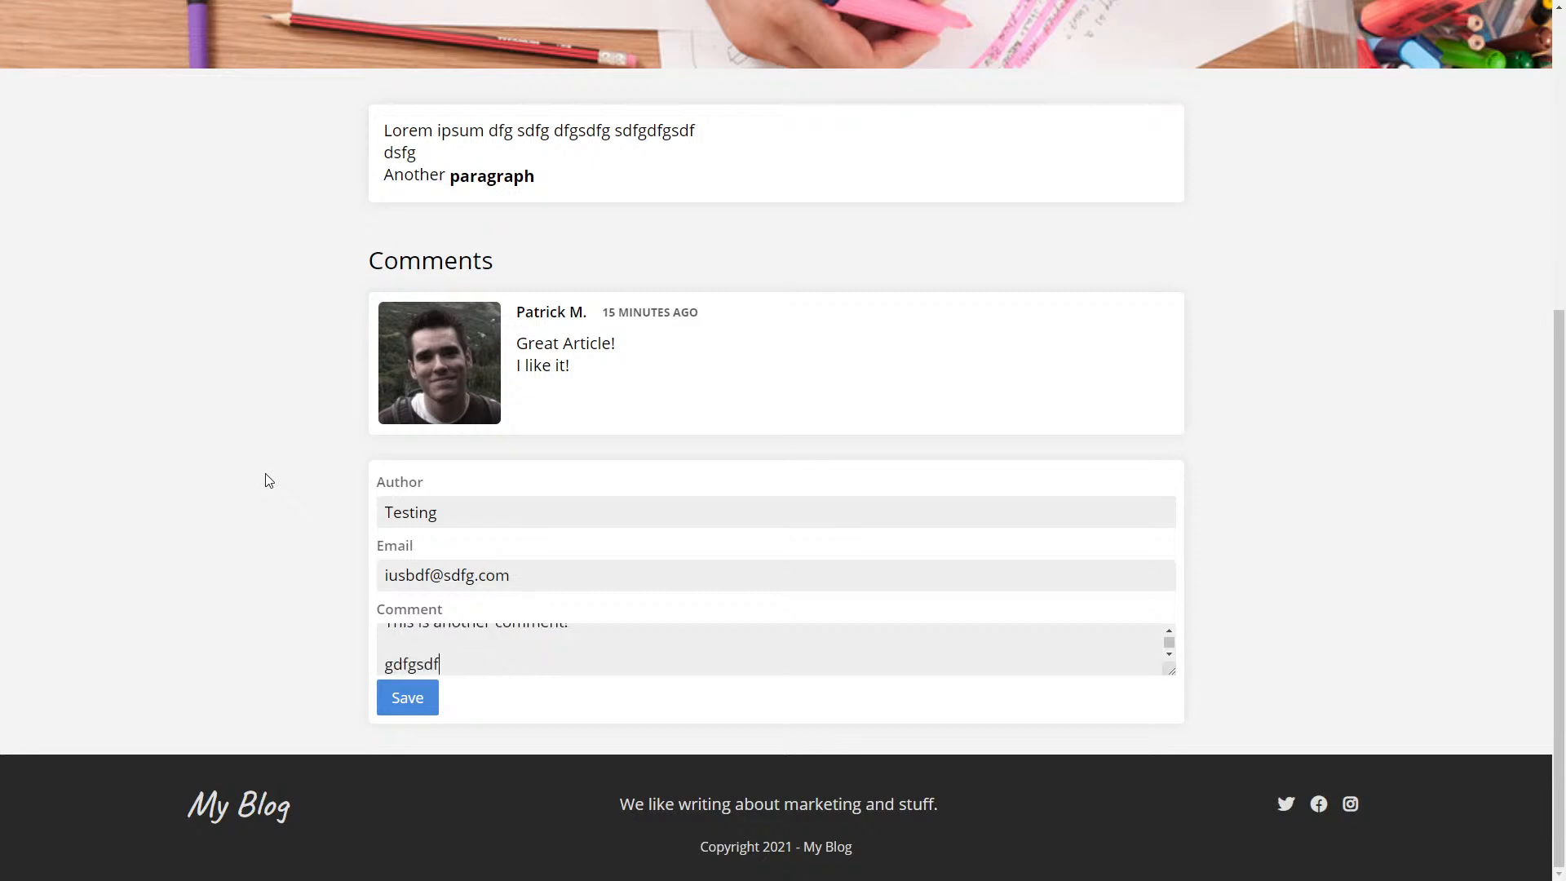
text(dsd <b>strong<>/stron>)
key(ctrl+BackSpace)
text(bv)
key(BackSpace)
key(Up)
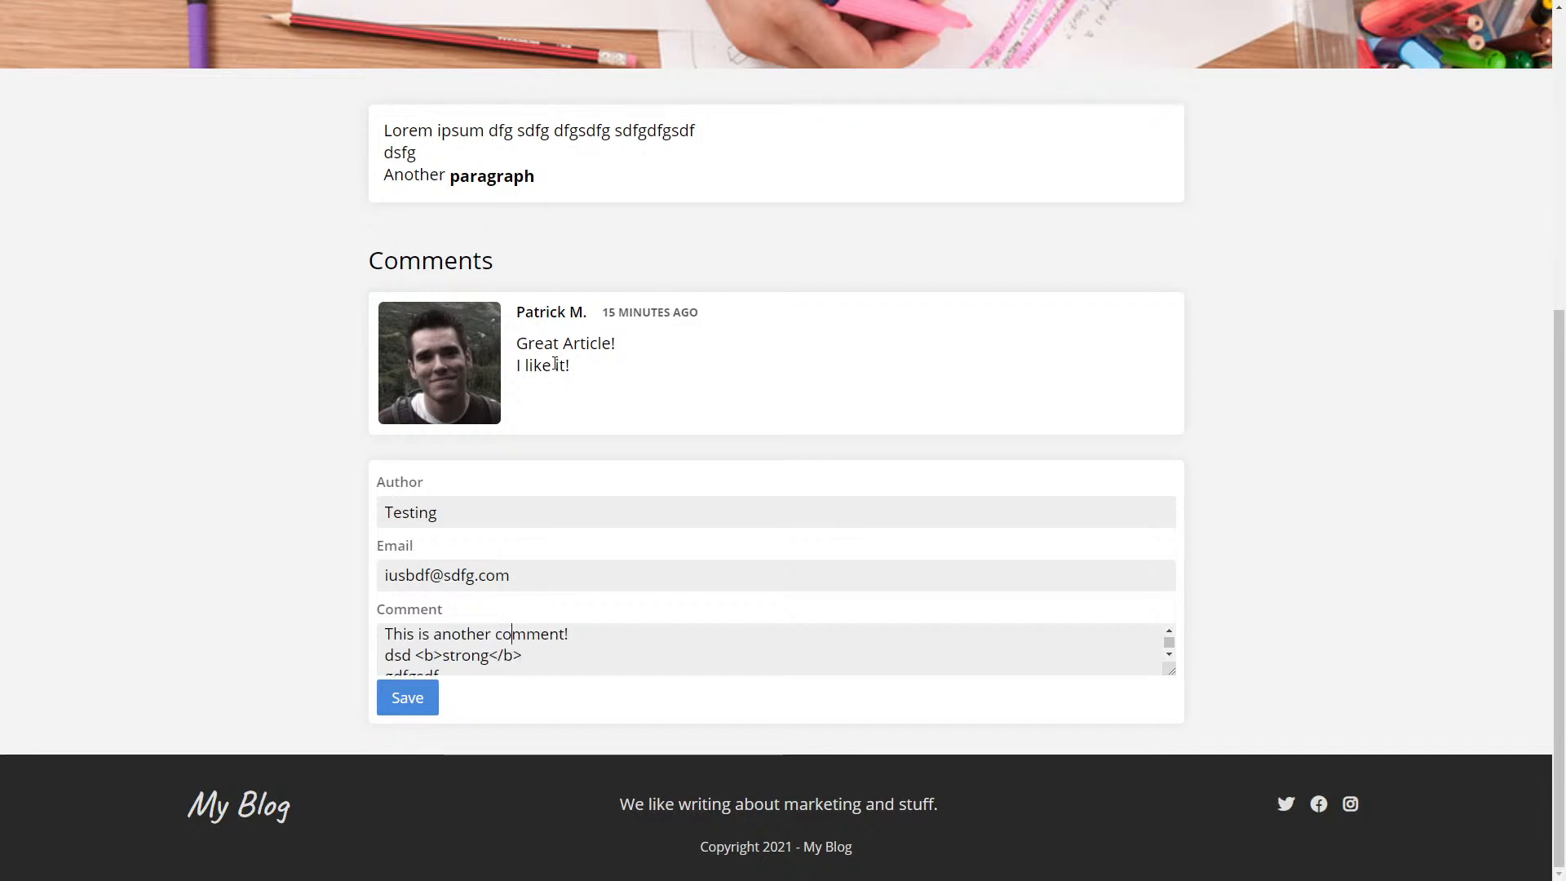
drag(418, 657, 525, 657)
click(534, 657)
click(412, 705)
- Check the green review confirmation, reload the post, and return to the sktch.io editor
drag(549, 713, 1013, 713)
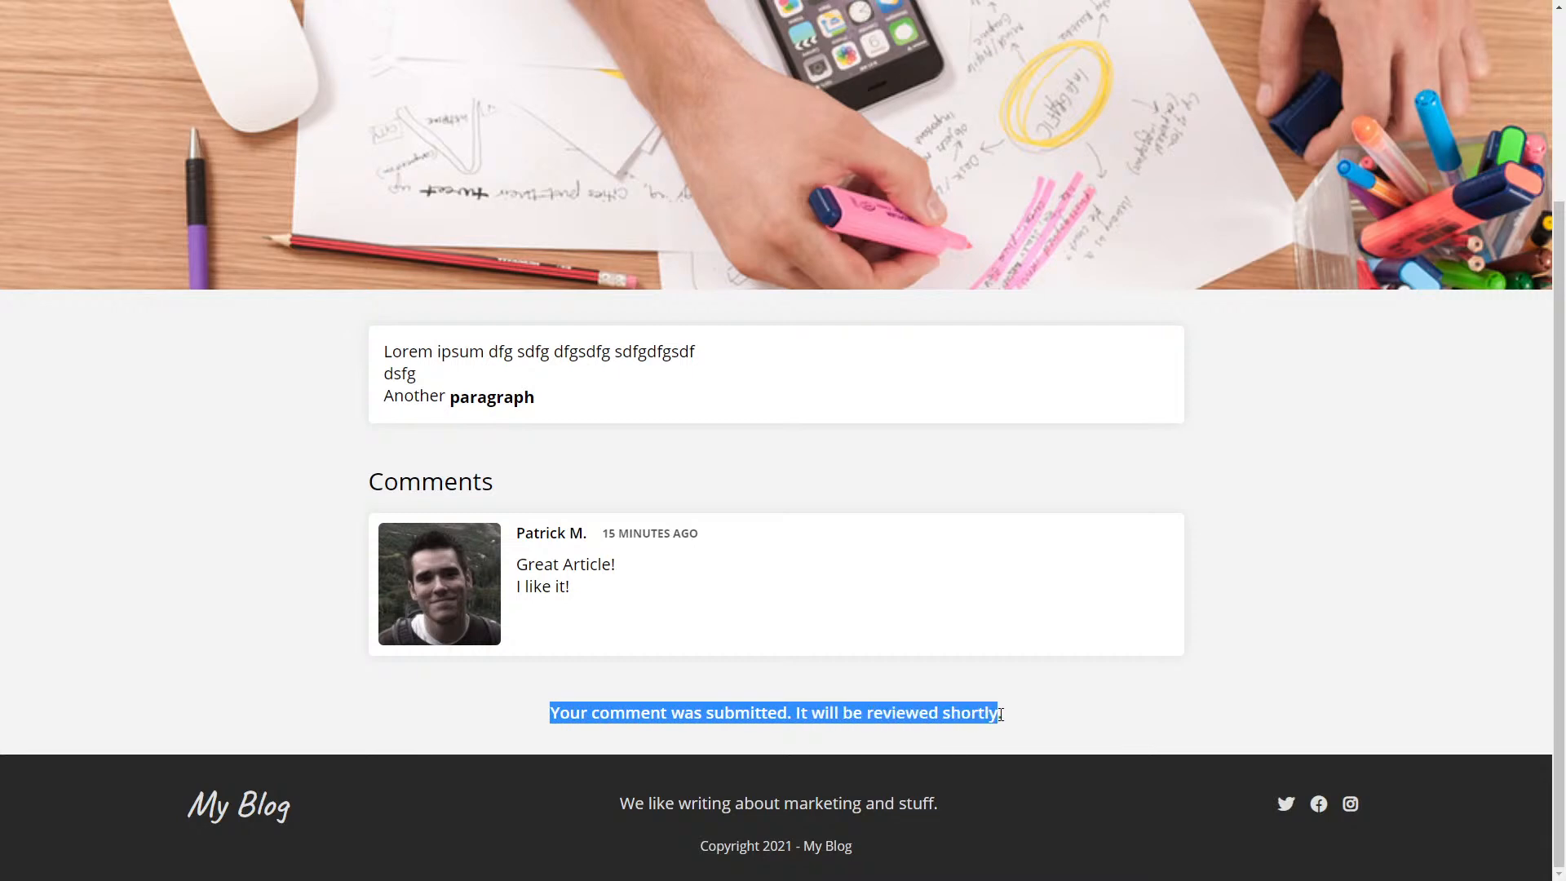
click(1013, 713)
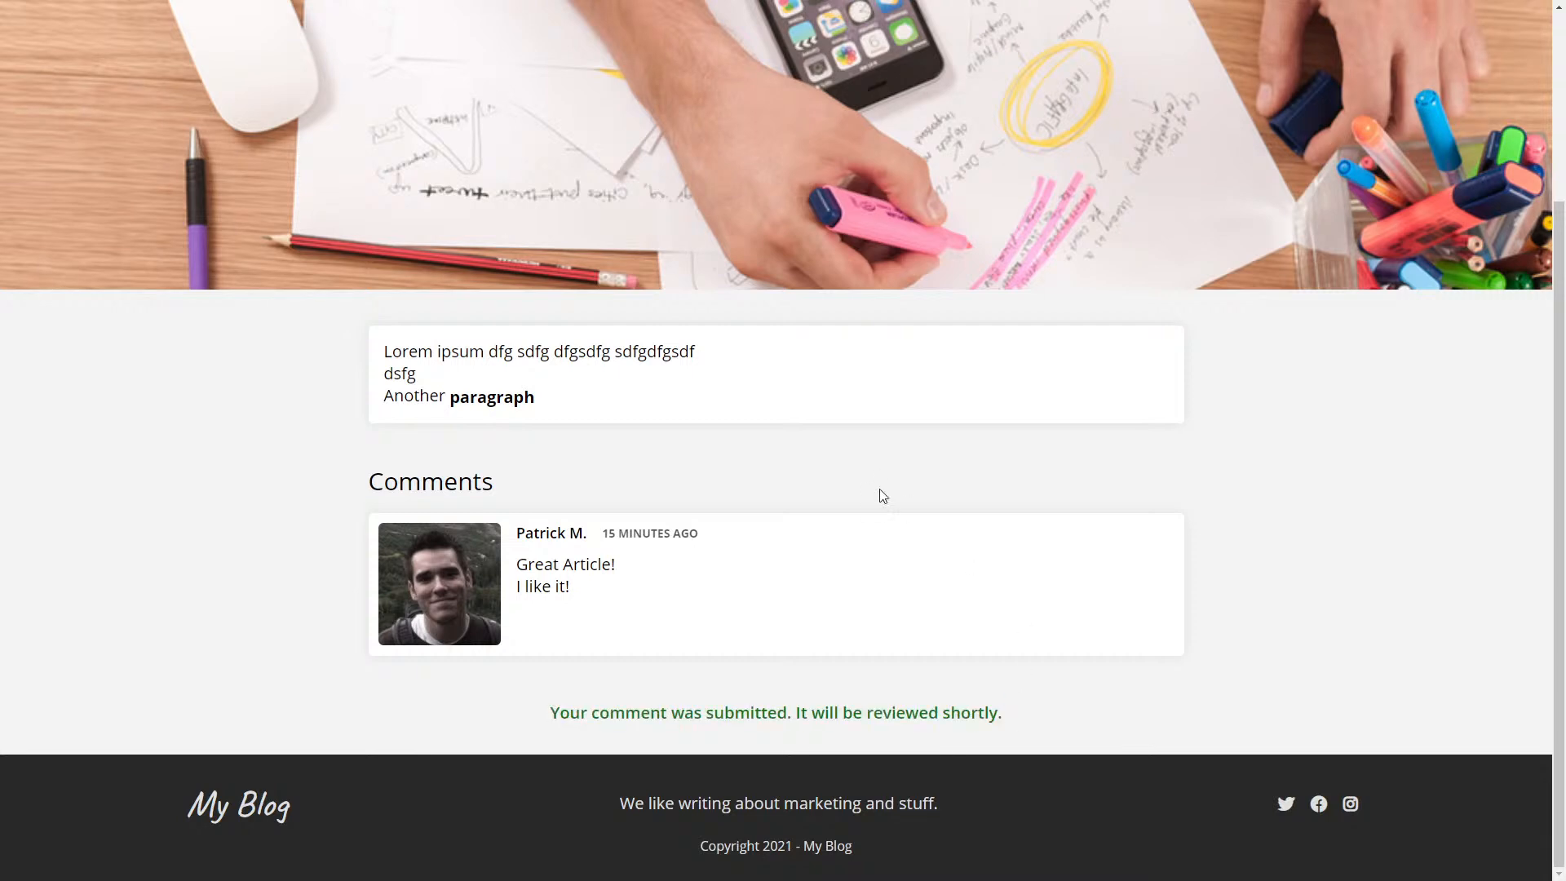
key(F5)
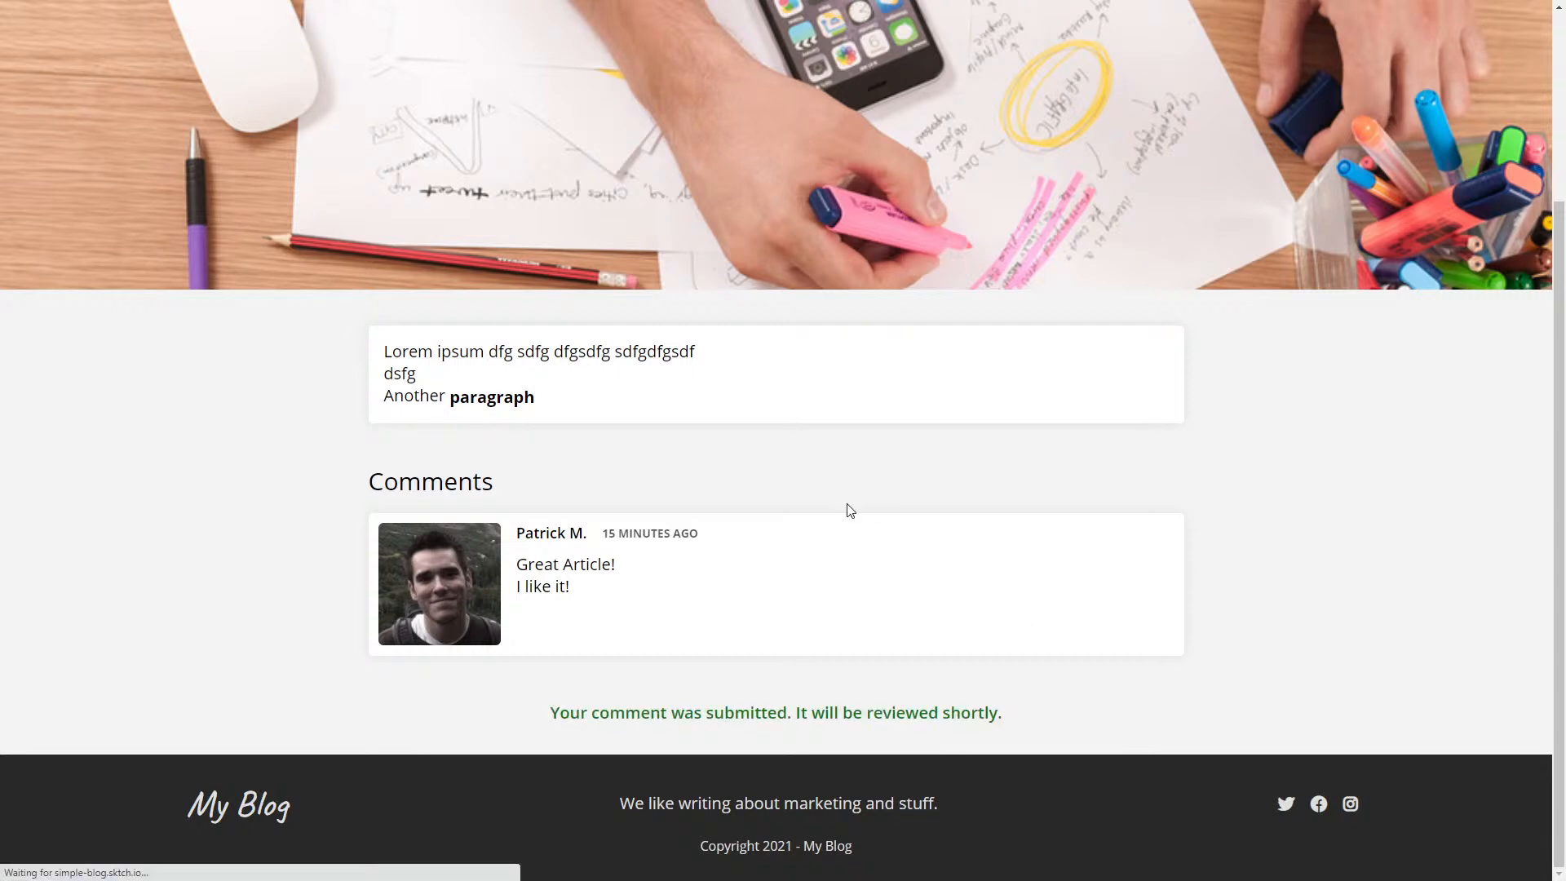
scroll(697, 466, down, 3)
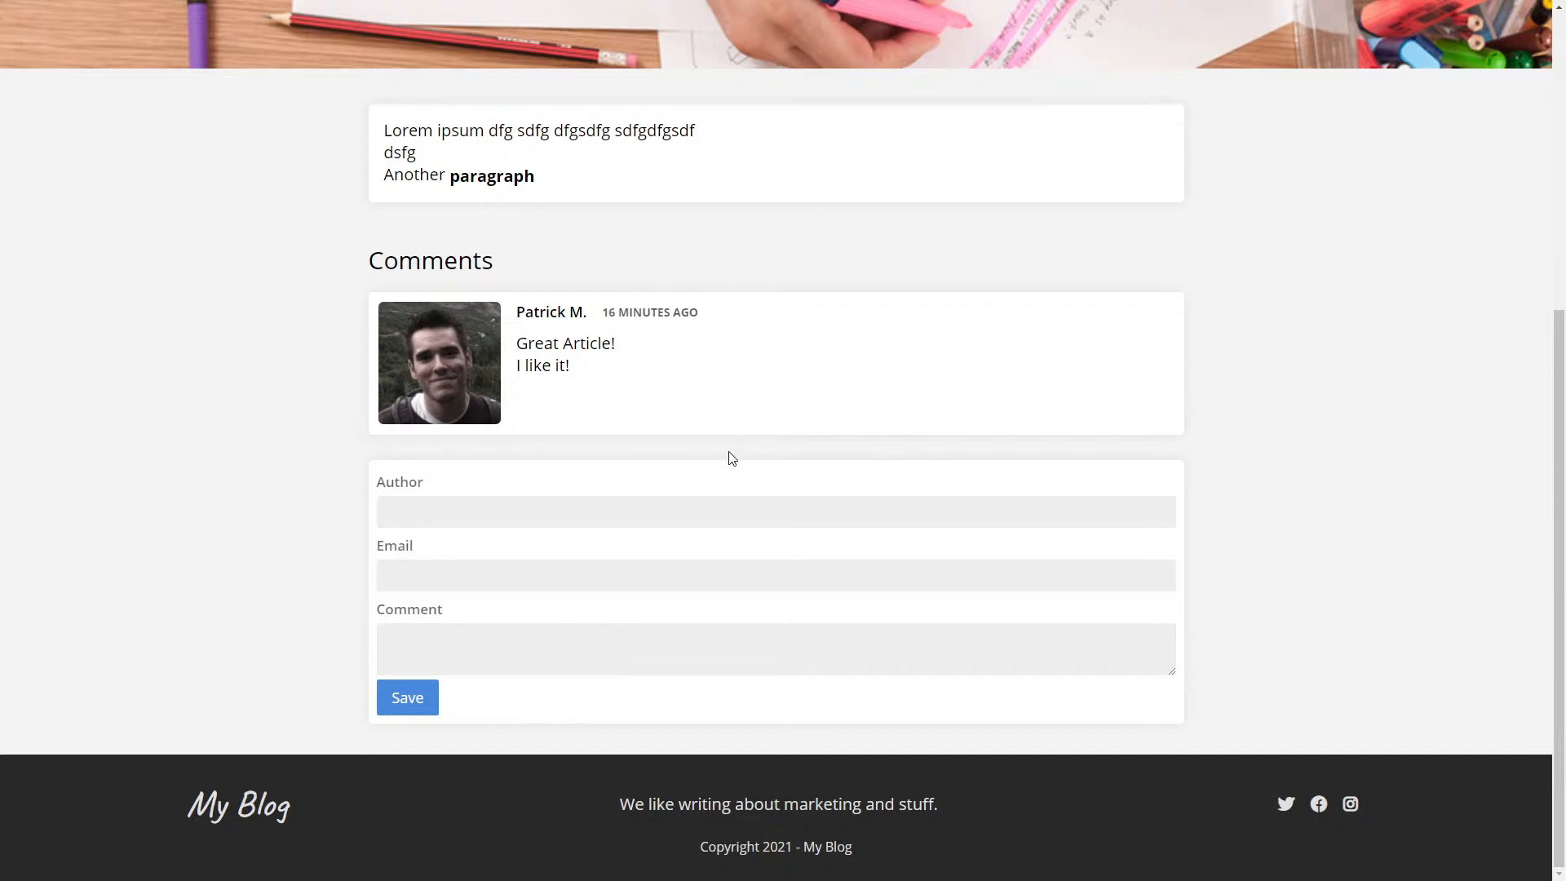
key(ctrl+Tab)
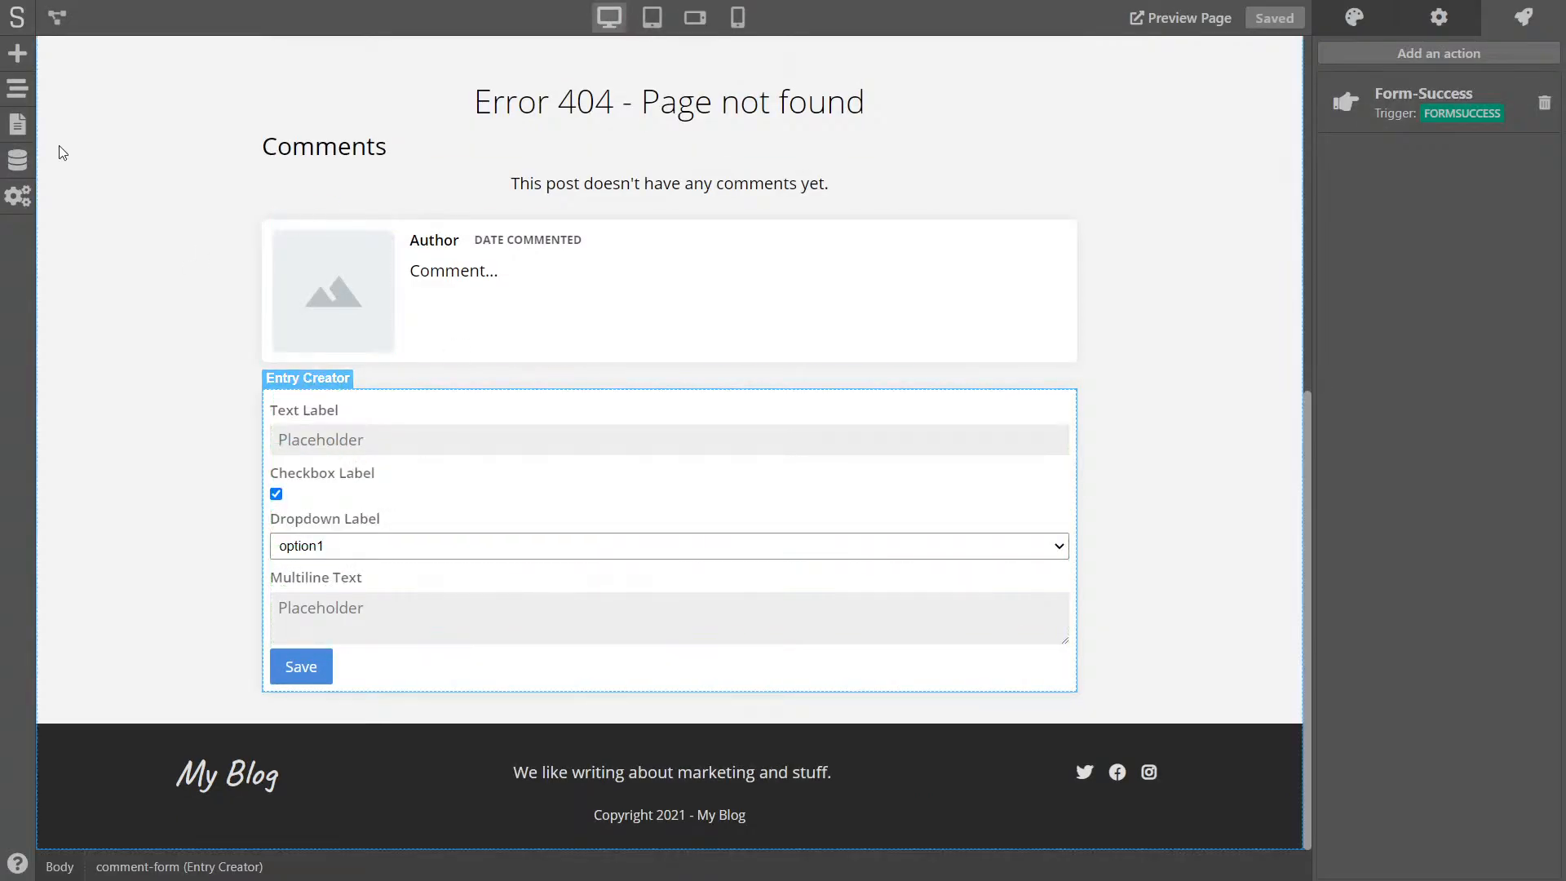
- In the Comments data model, tick approved on the Testing entry and save the modified entry
click(18, 164)
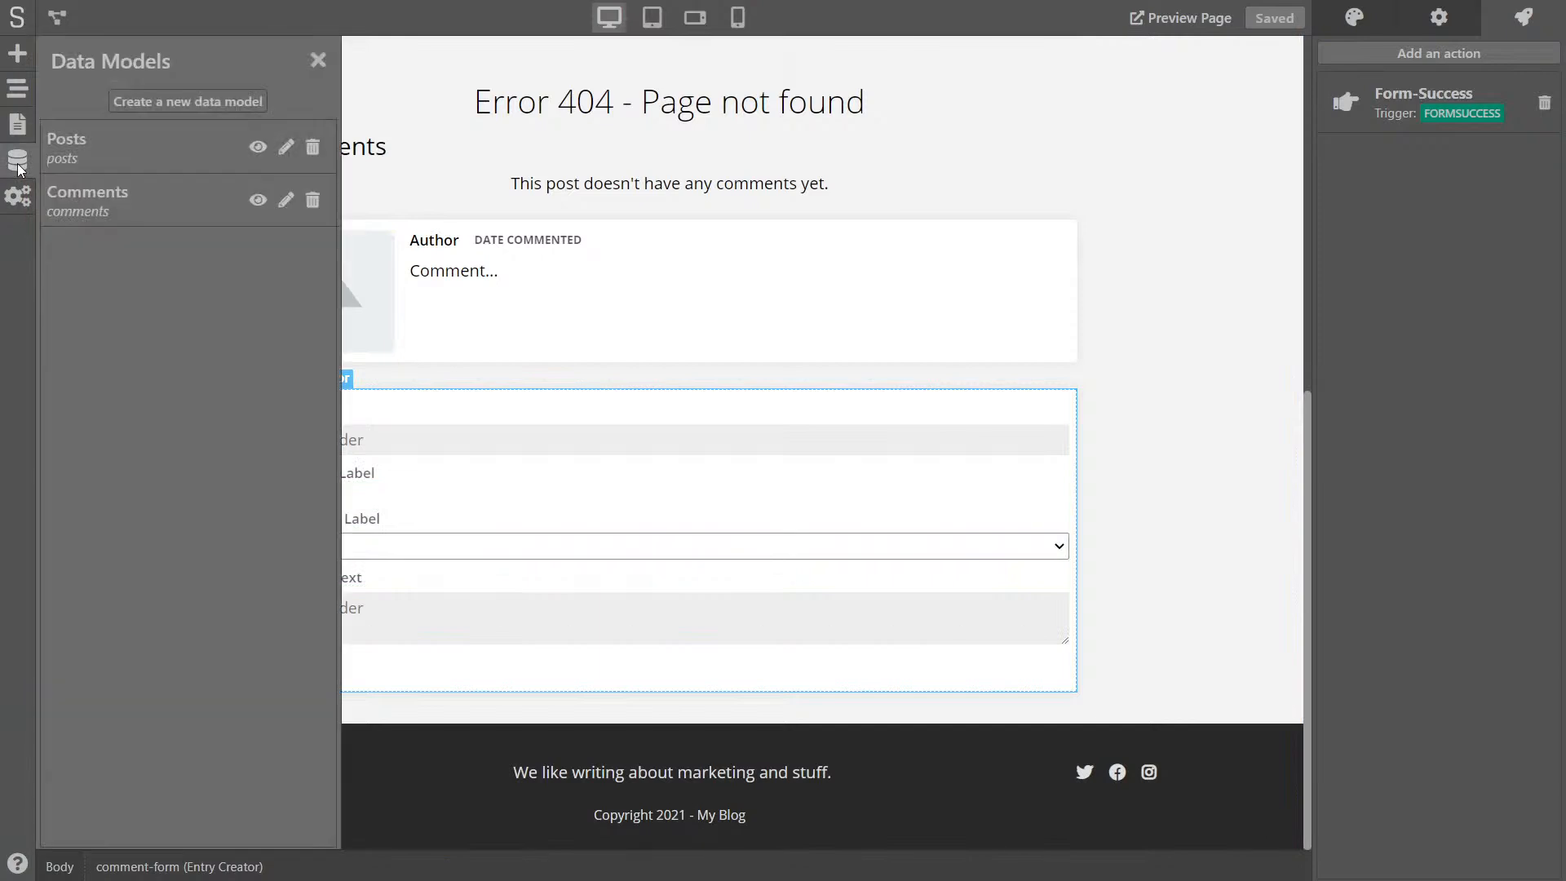
click(258, 201)
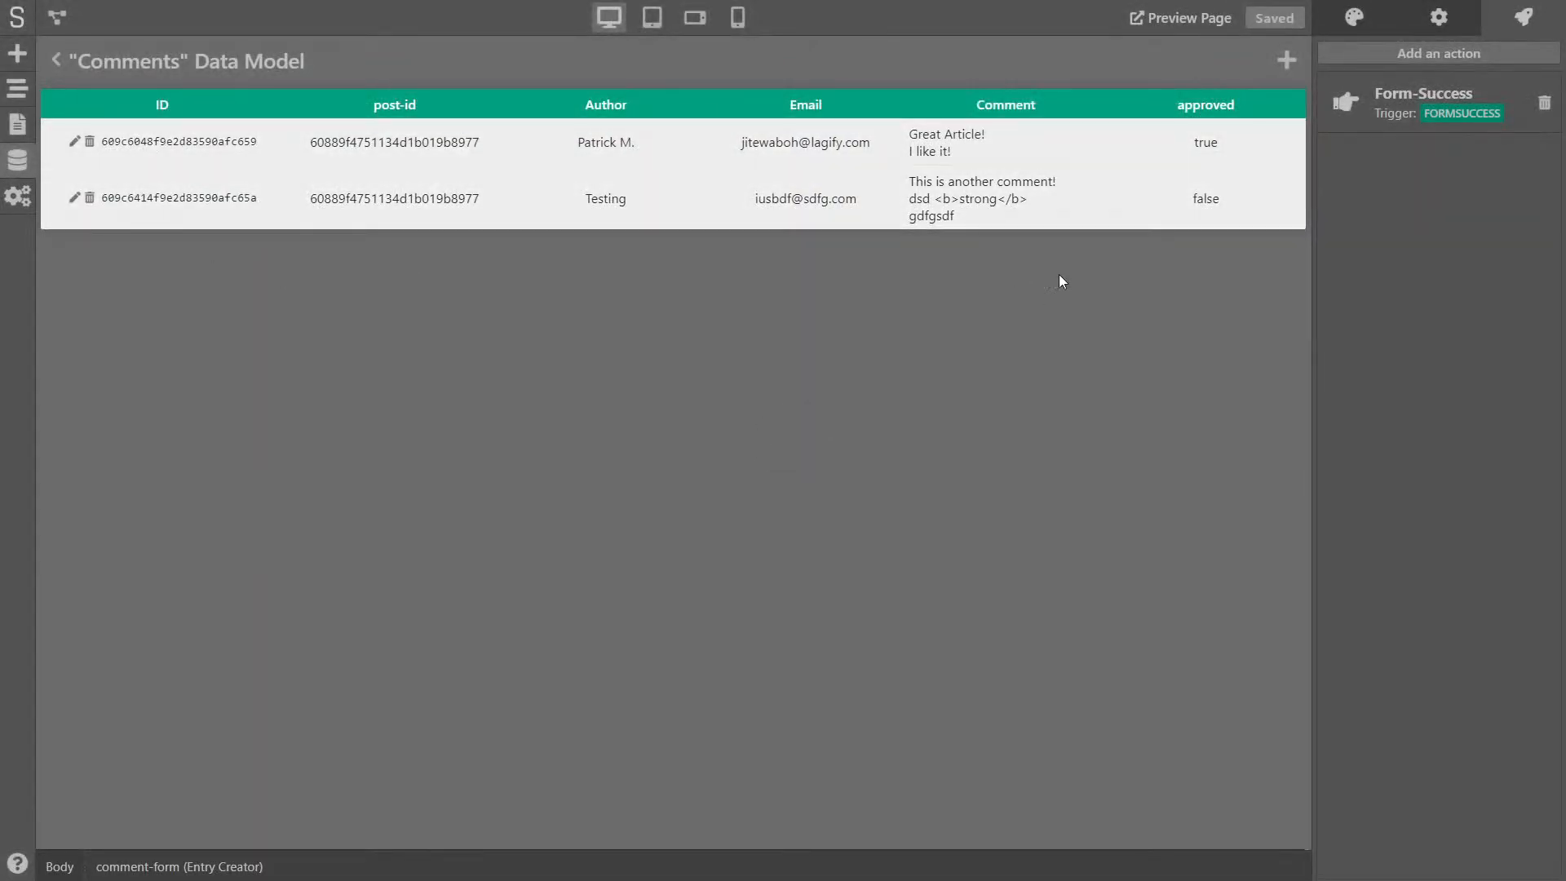
click(74, 201)
click(573, 638)
click(963, 692)
click(56, 60)
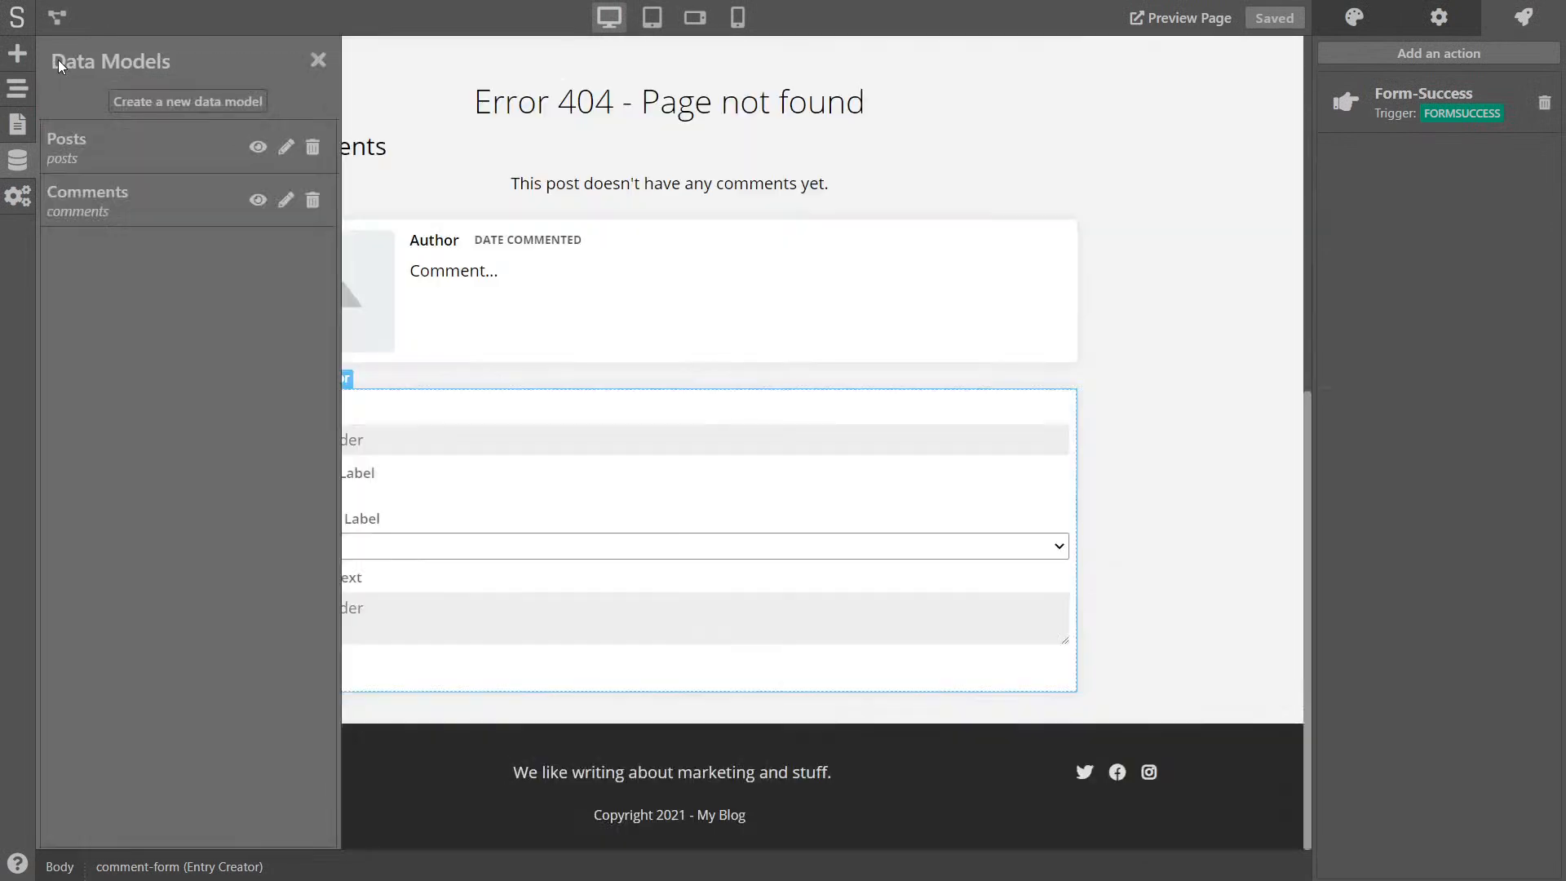
click(315, 61)
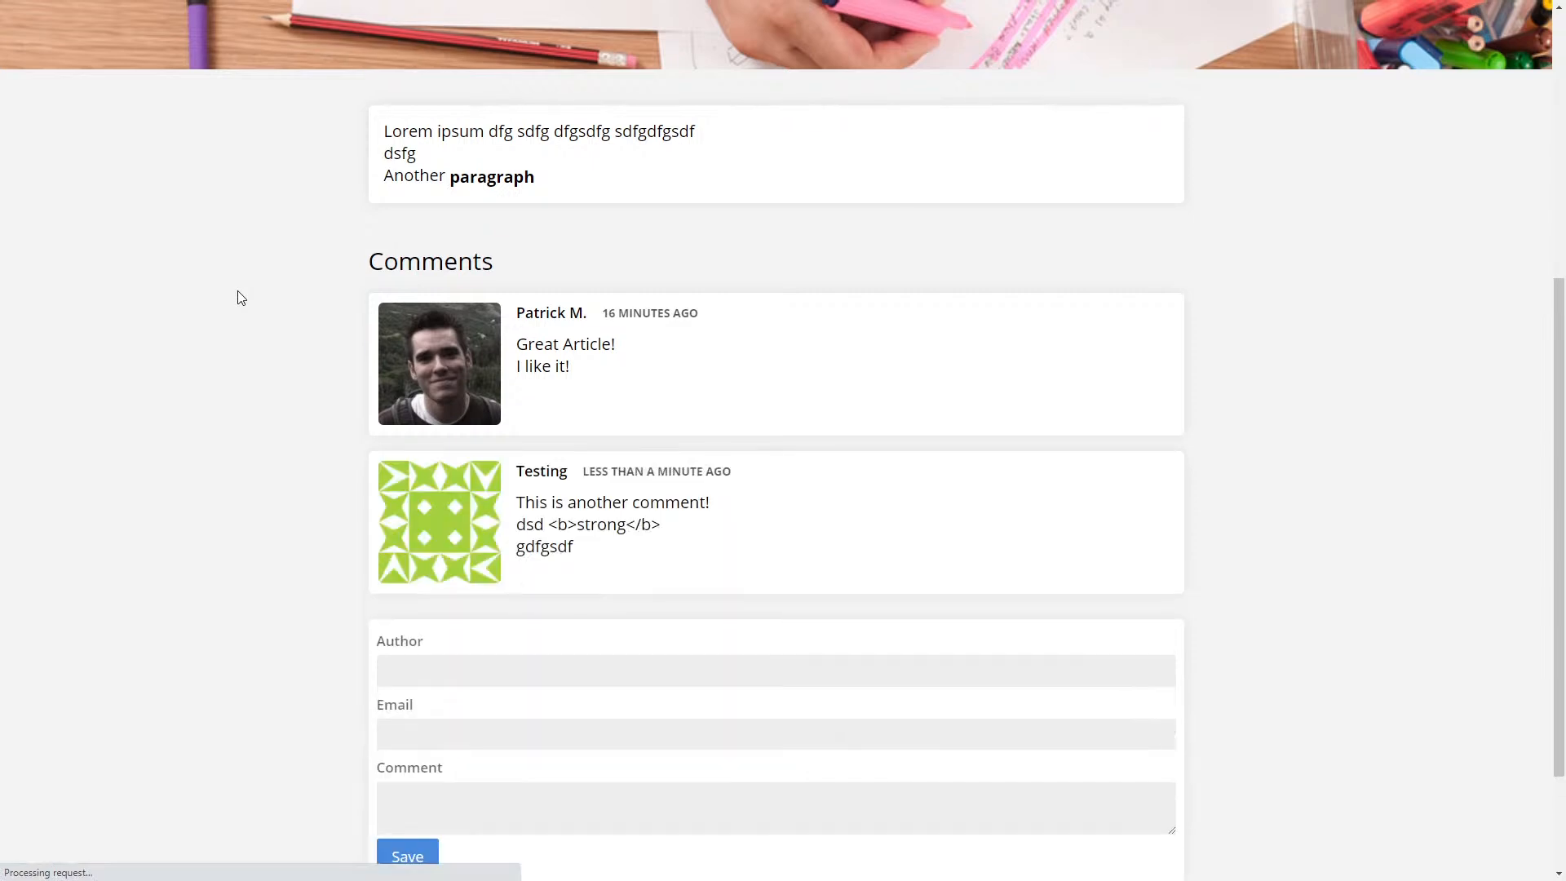
- Check that the approved comment's bold tag shows as plain text while scrolling the post
drag(556, 526, 666, 531)
click(550, 526)
click(666, 531)
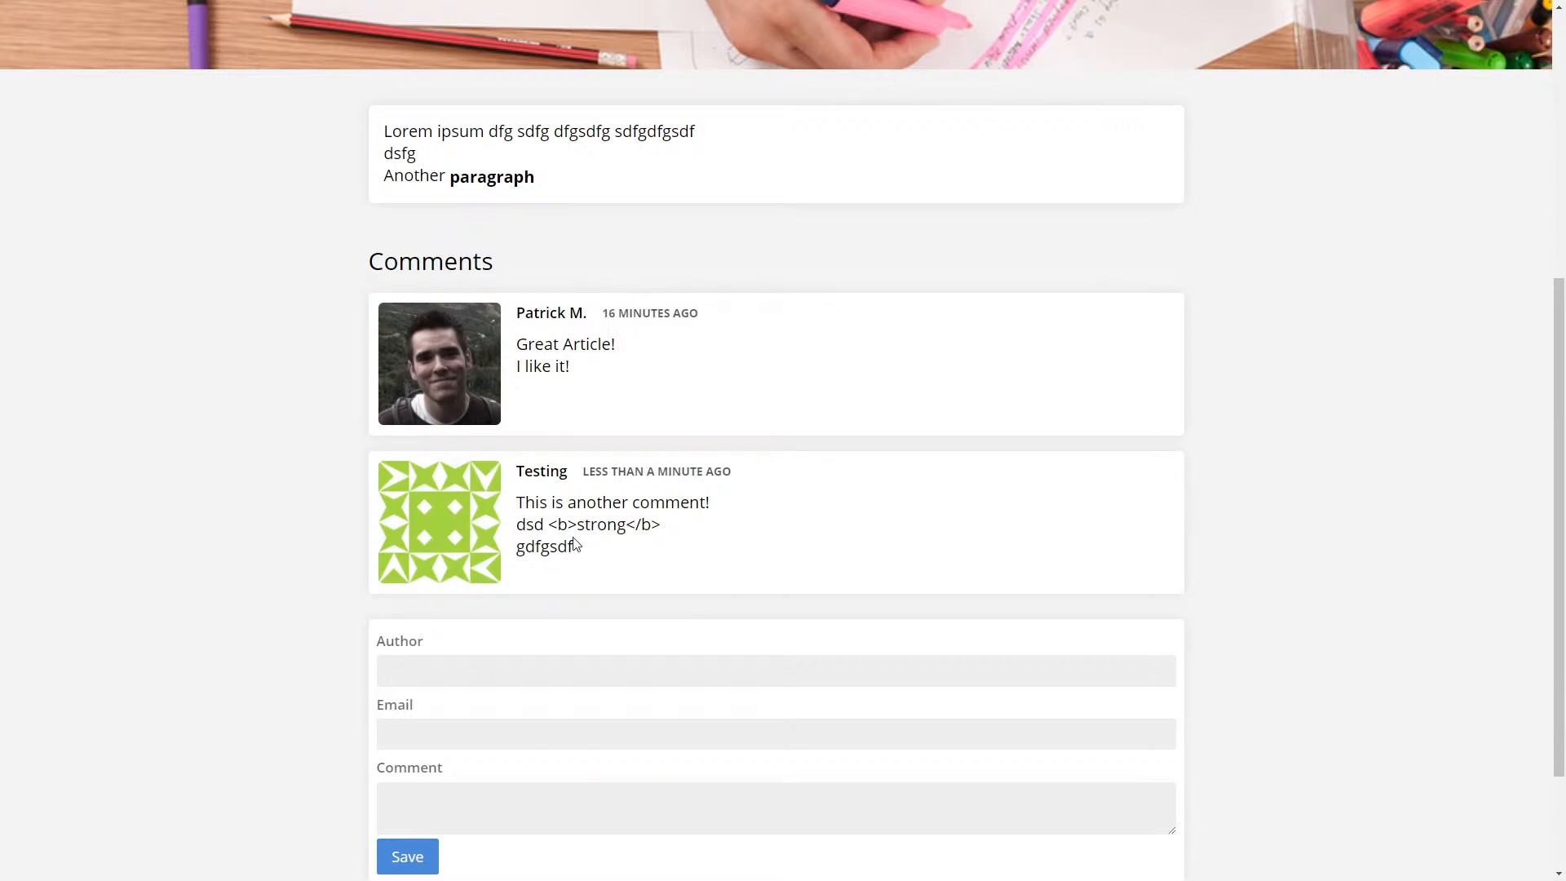
scroll(848, 517, up, 2)
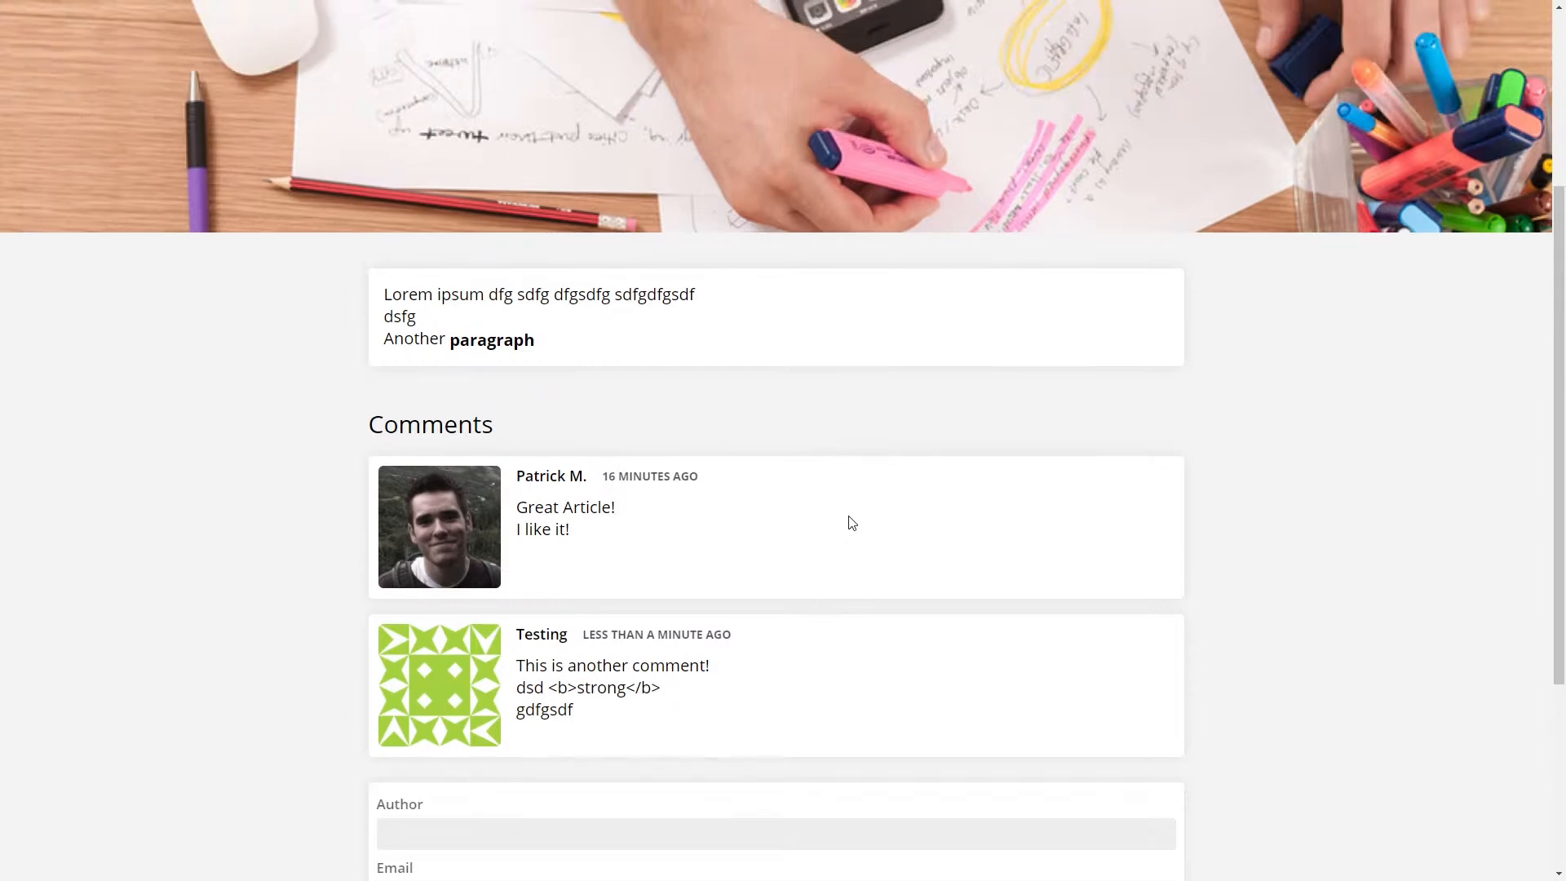
scroll(831, 554, down, 4)
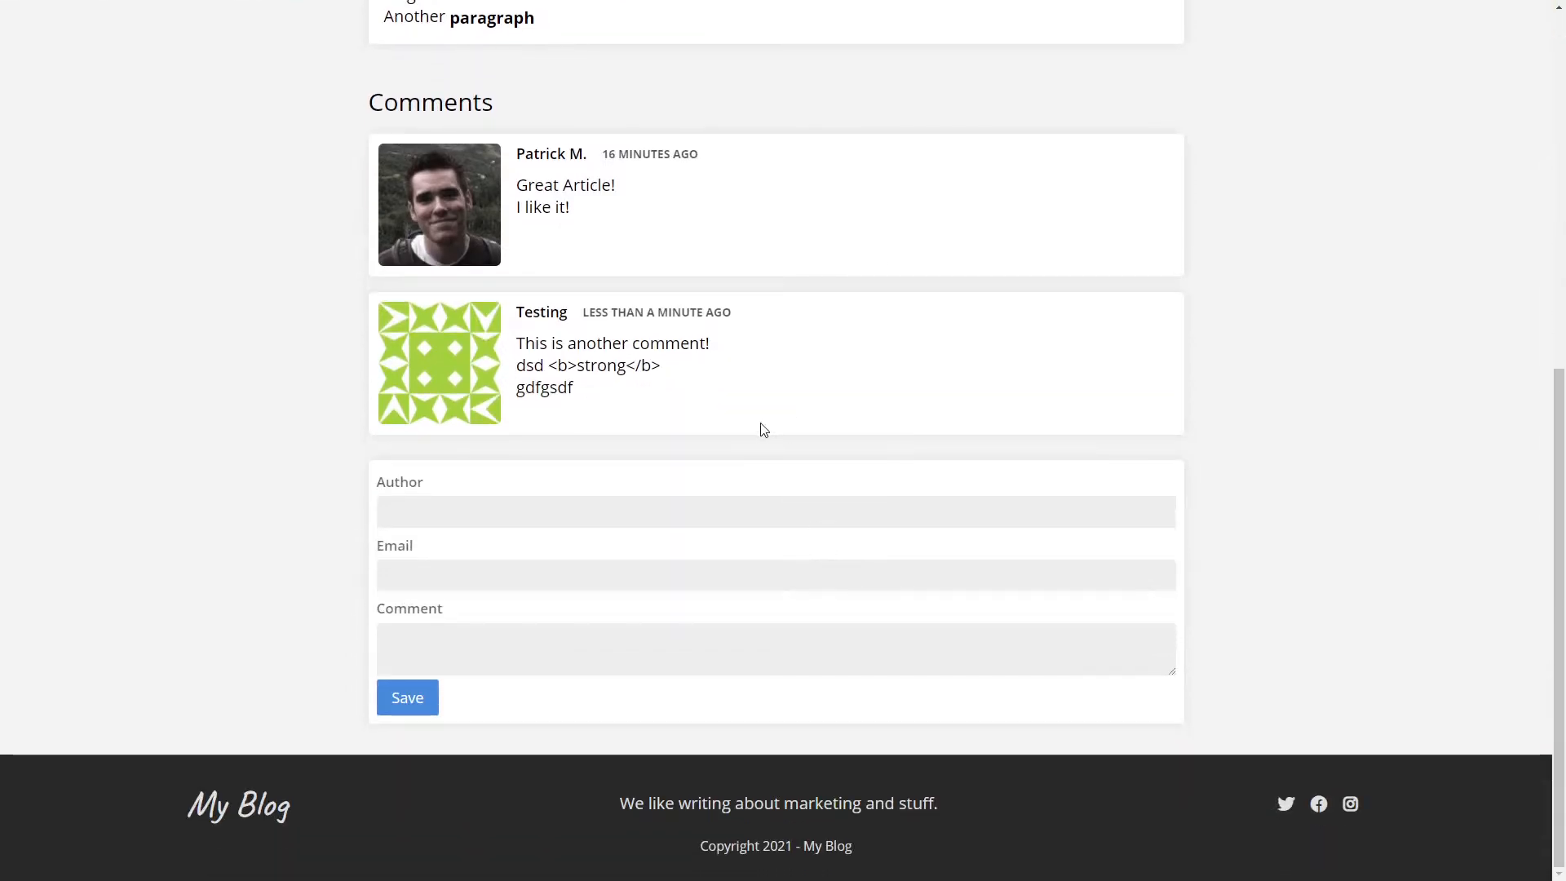
scroll(762, 426, up, 3)
scroll(760, 426, up, 5)
scroll(783, 477, down, 6)
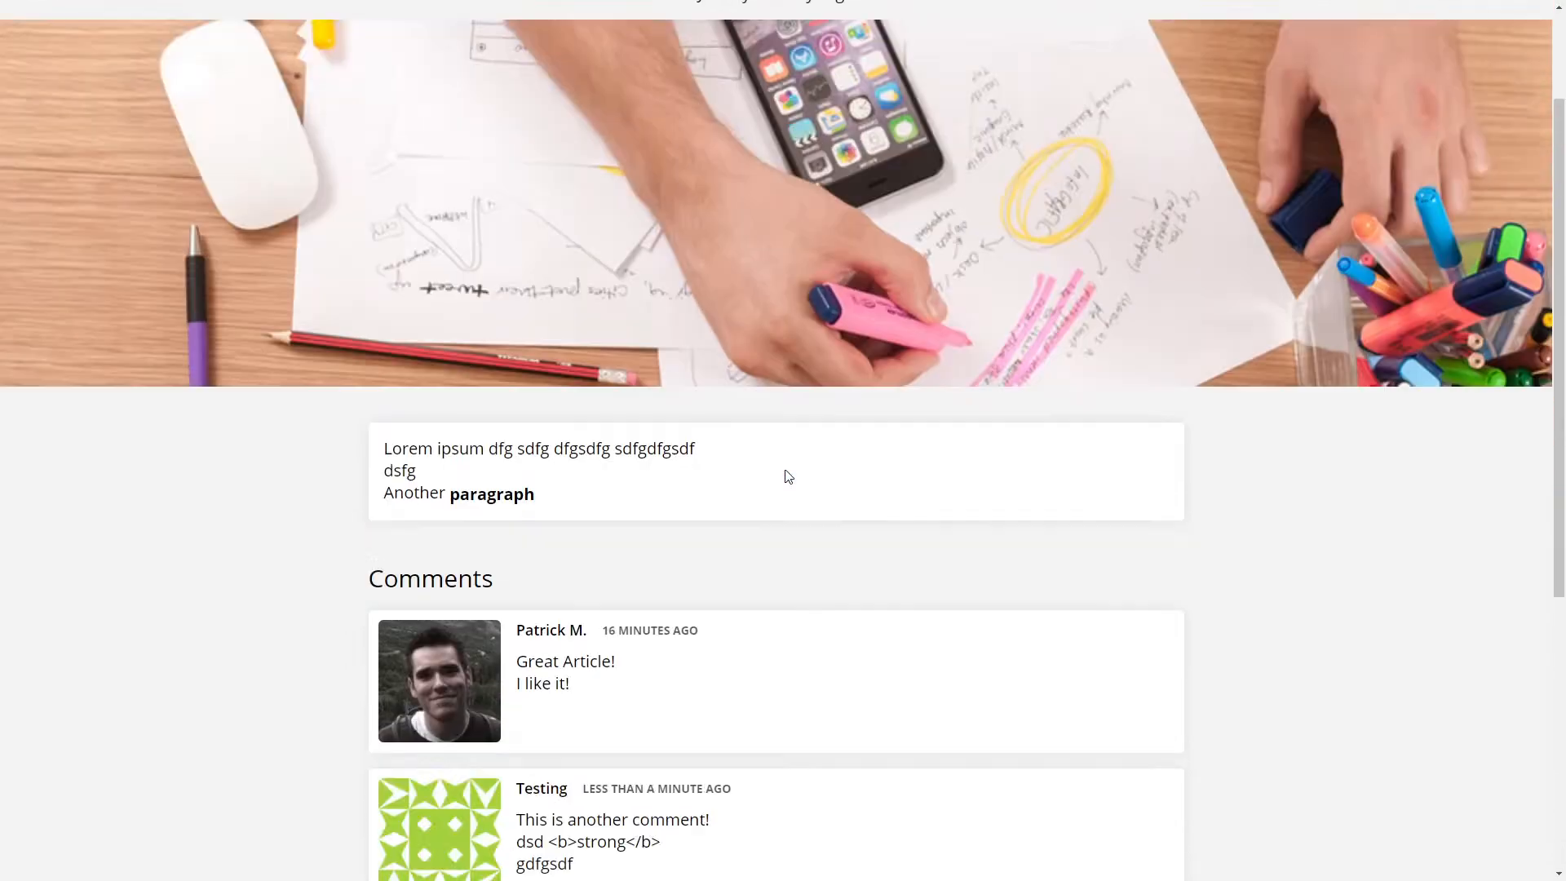
scroll(788, 476, down, 2)
- Review the Testing comment and its Gravatar listed beneath the earlier approved comment
drag(578, 315, 663, 319)
click(773, 327)
drag(516, 155, 707, 409)
click(708, 408)
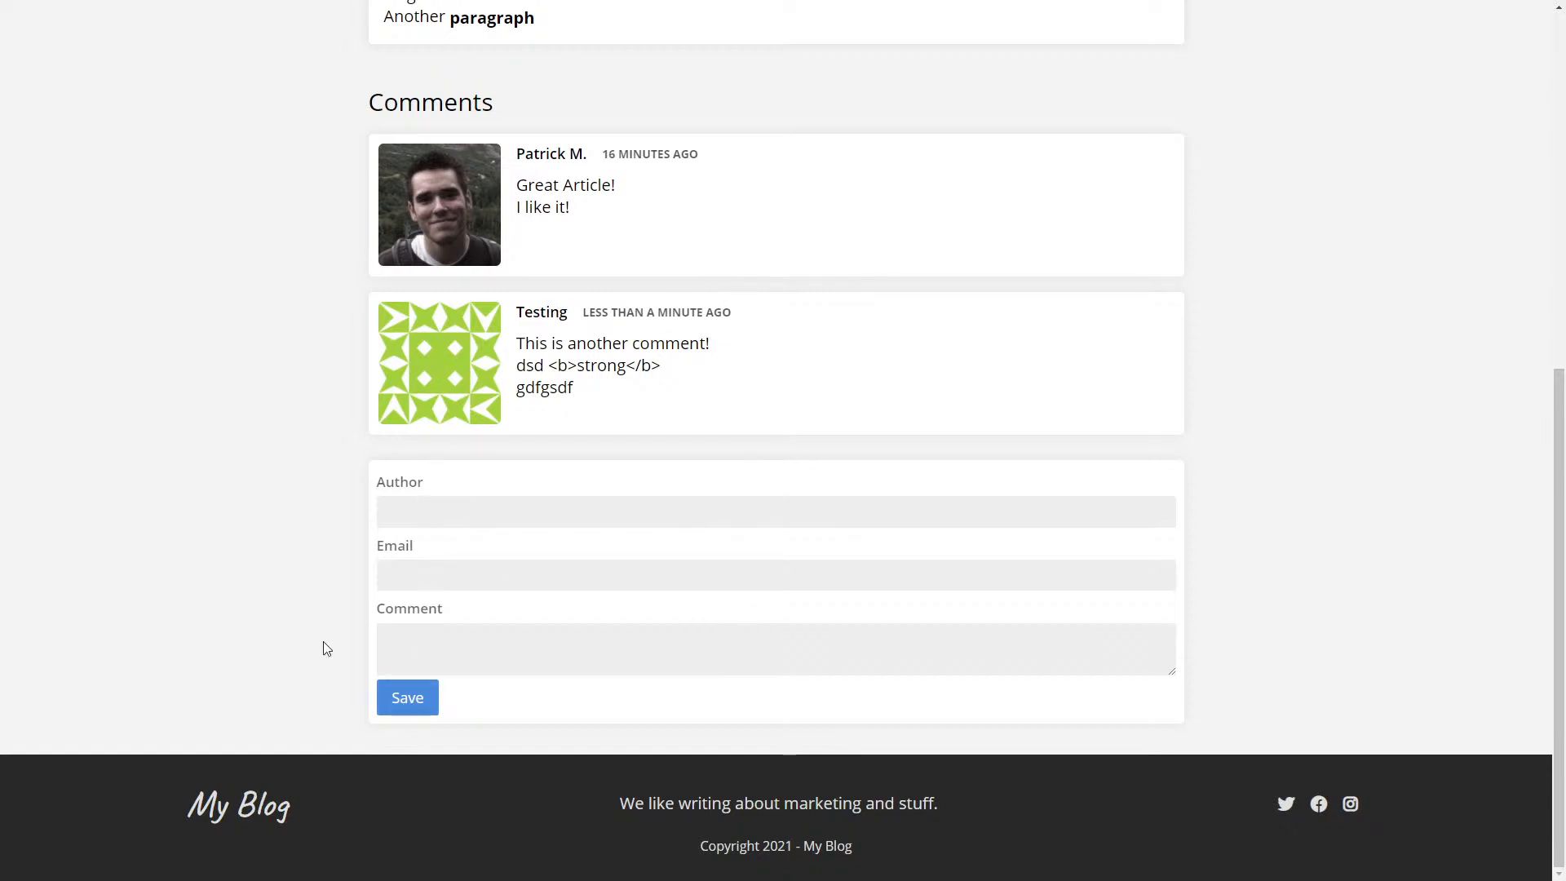
scroll(919, 341, up, 2)
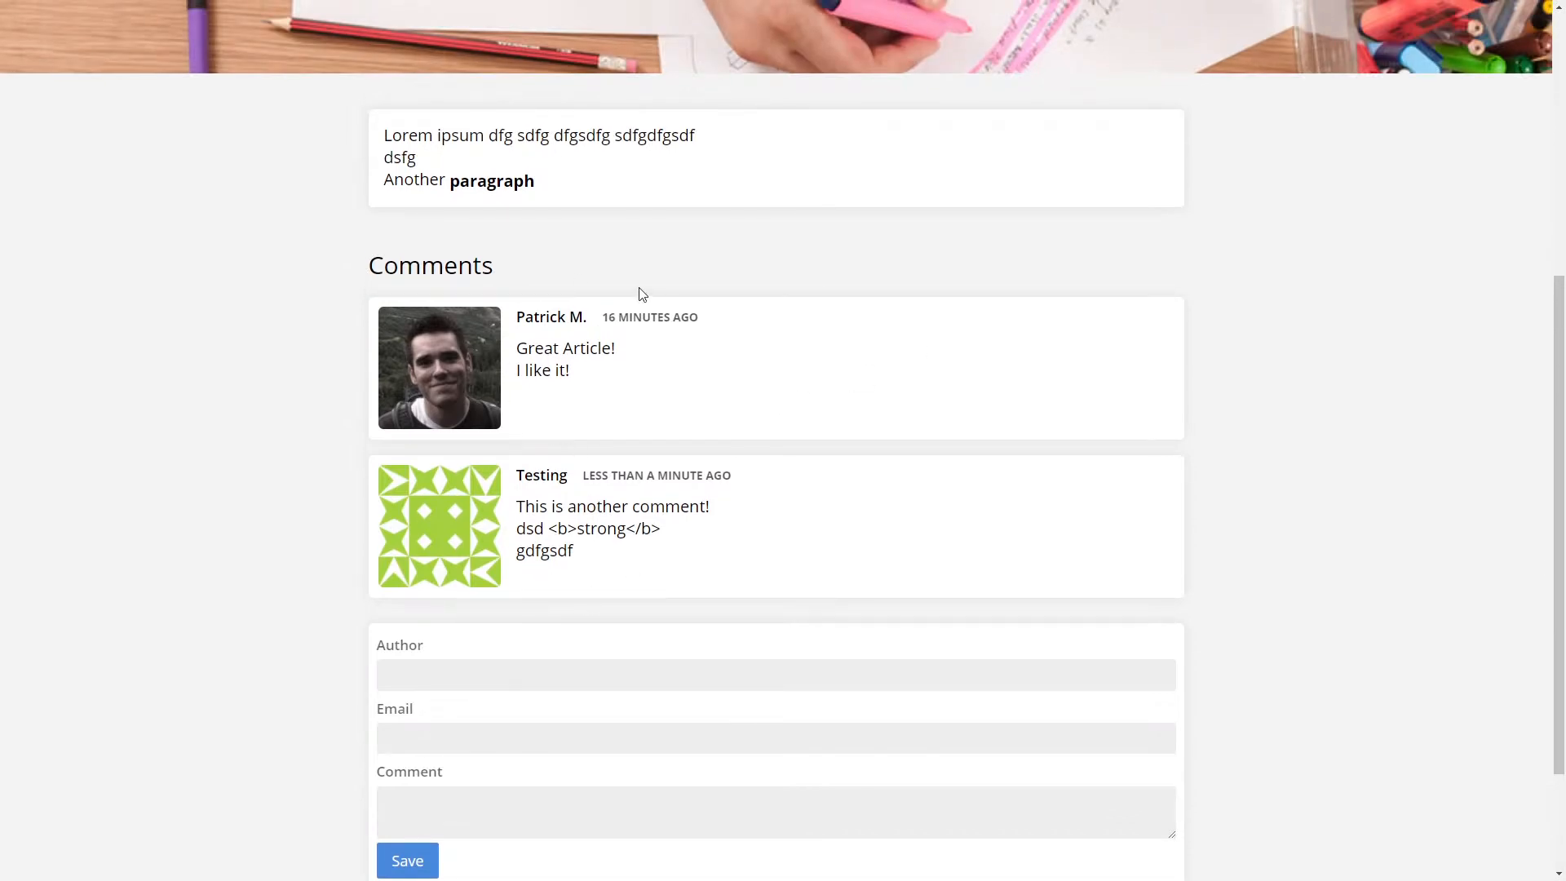
scroll(525, 390, up, 6)
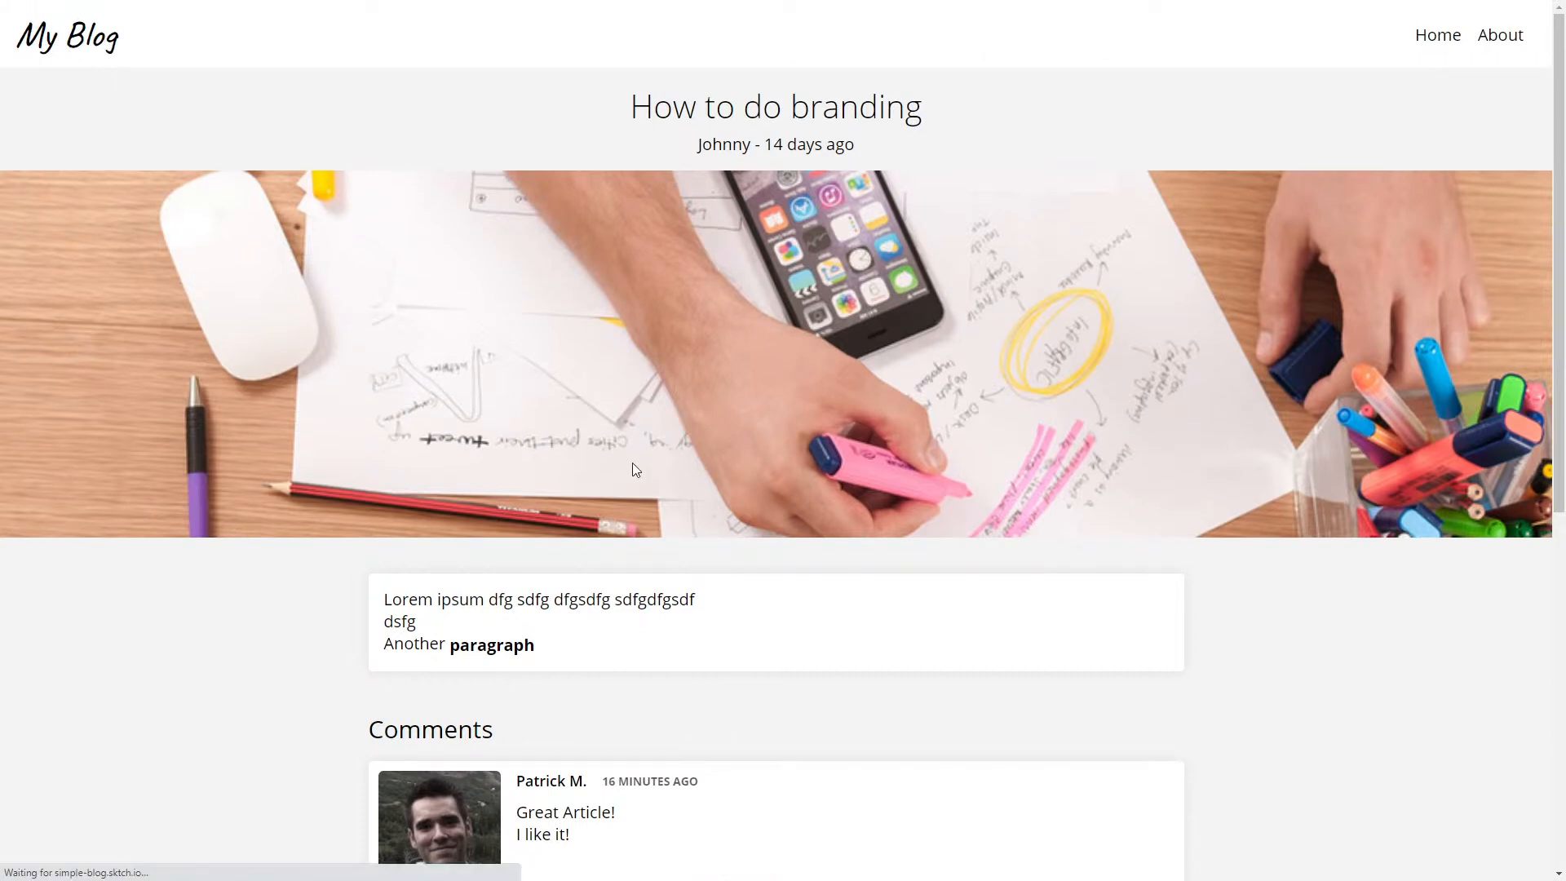
click(105, 47)
click(766, 322)
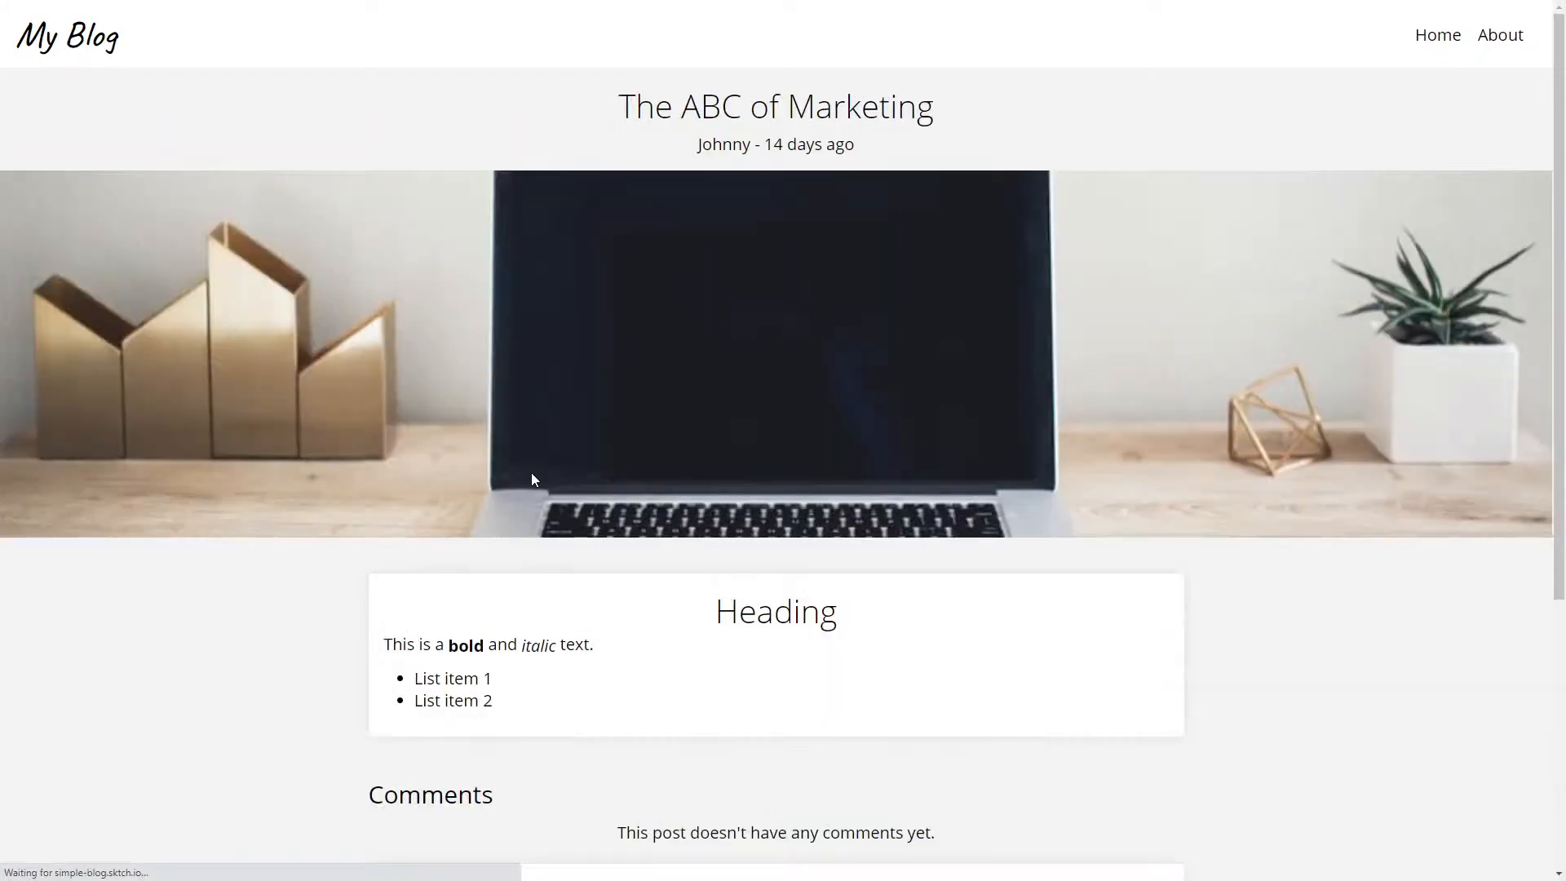
scroll(531, 473, down, 5)
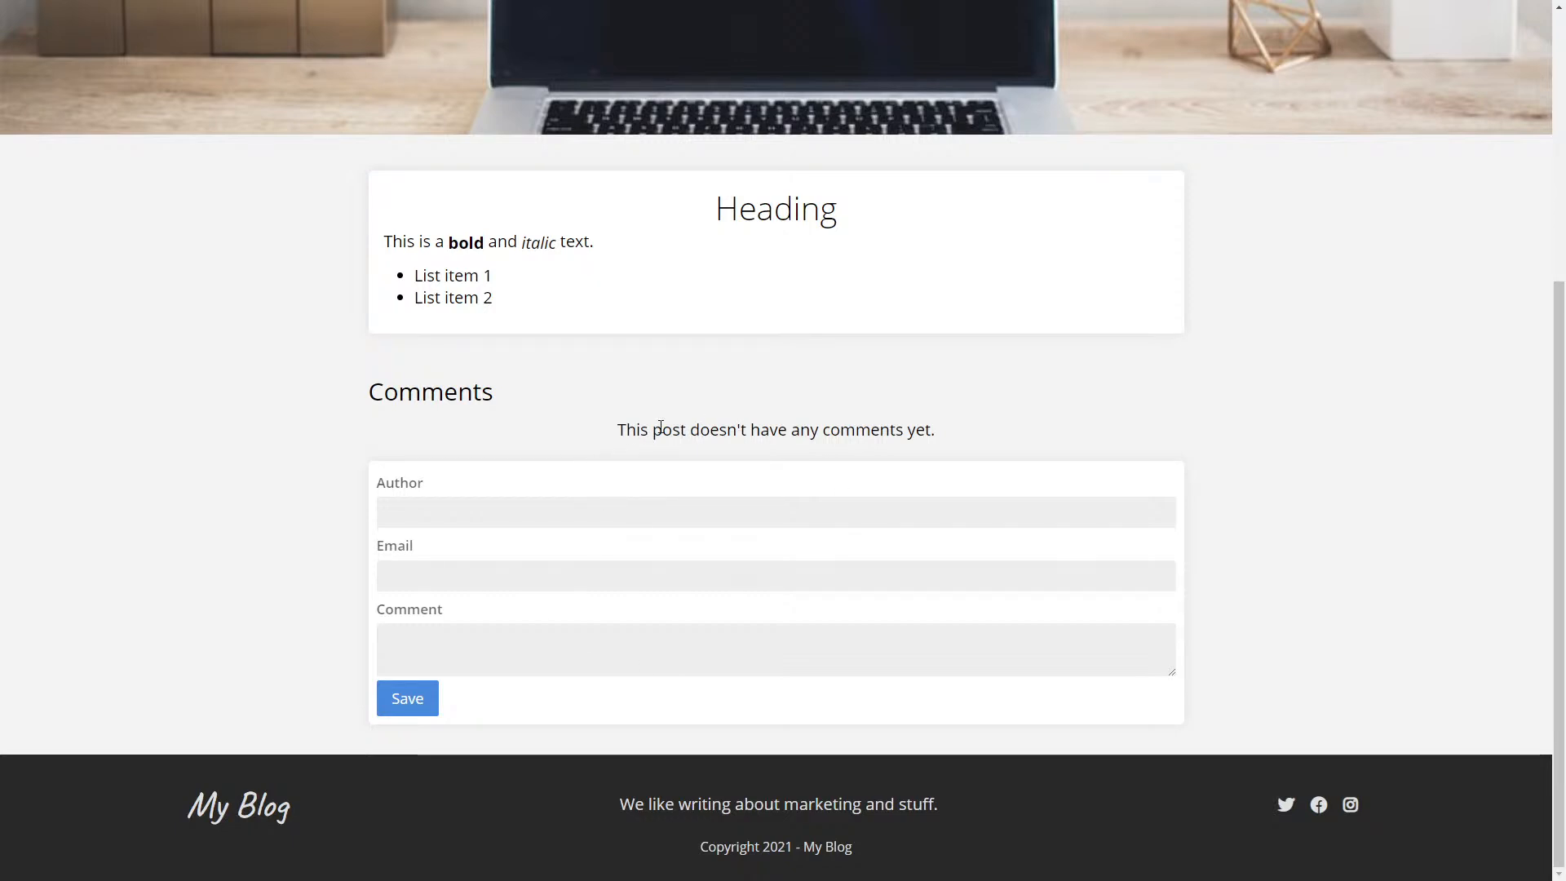
scroll(672, 422, up, 5)
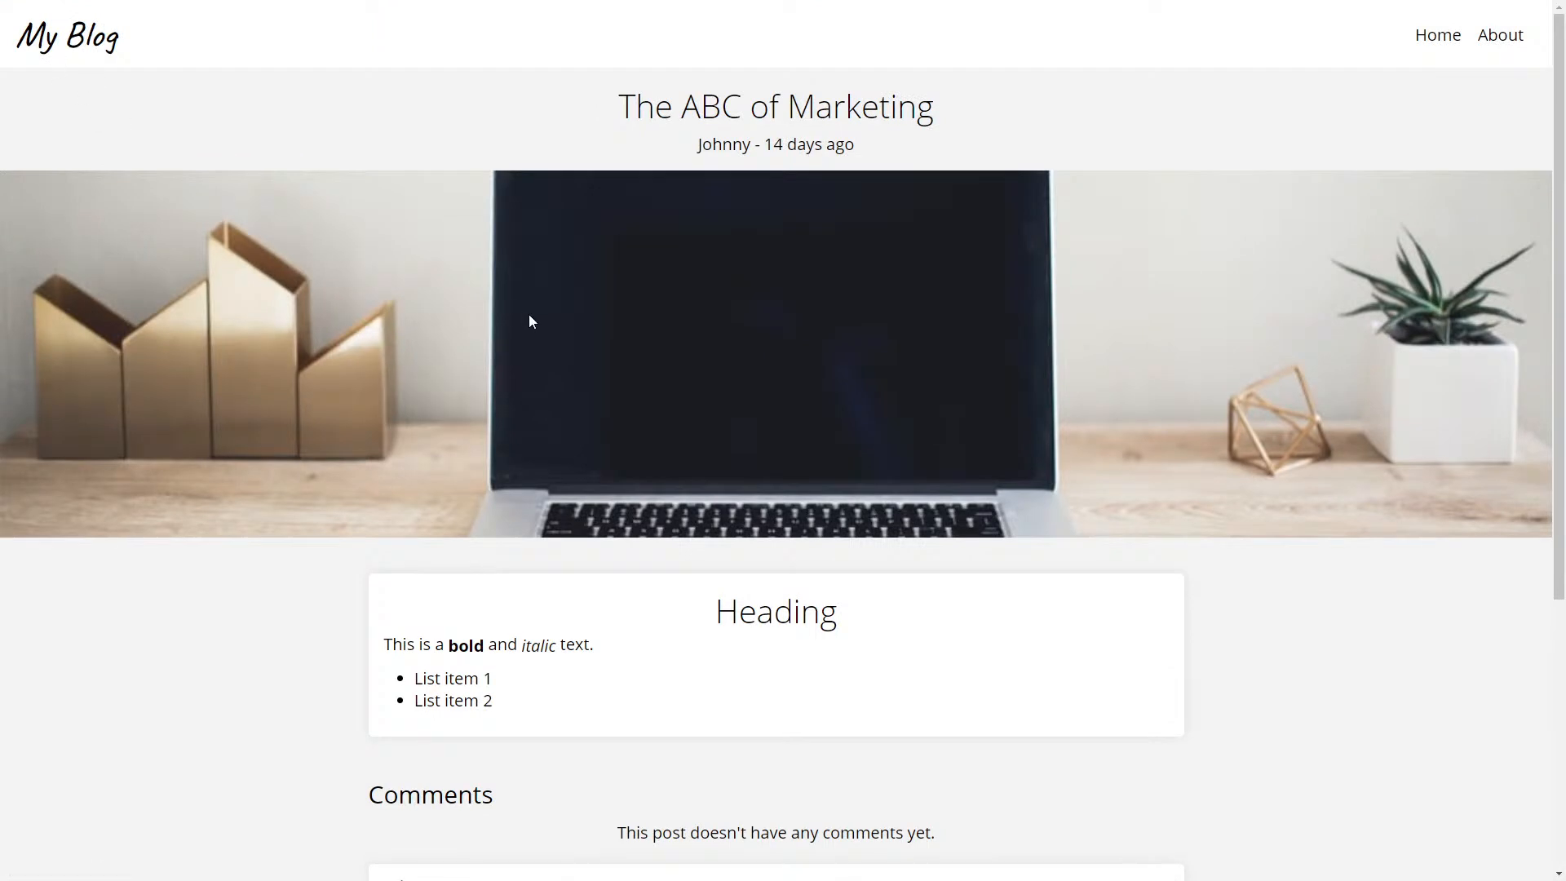
key(alt+Left)
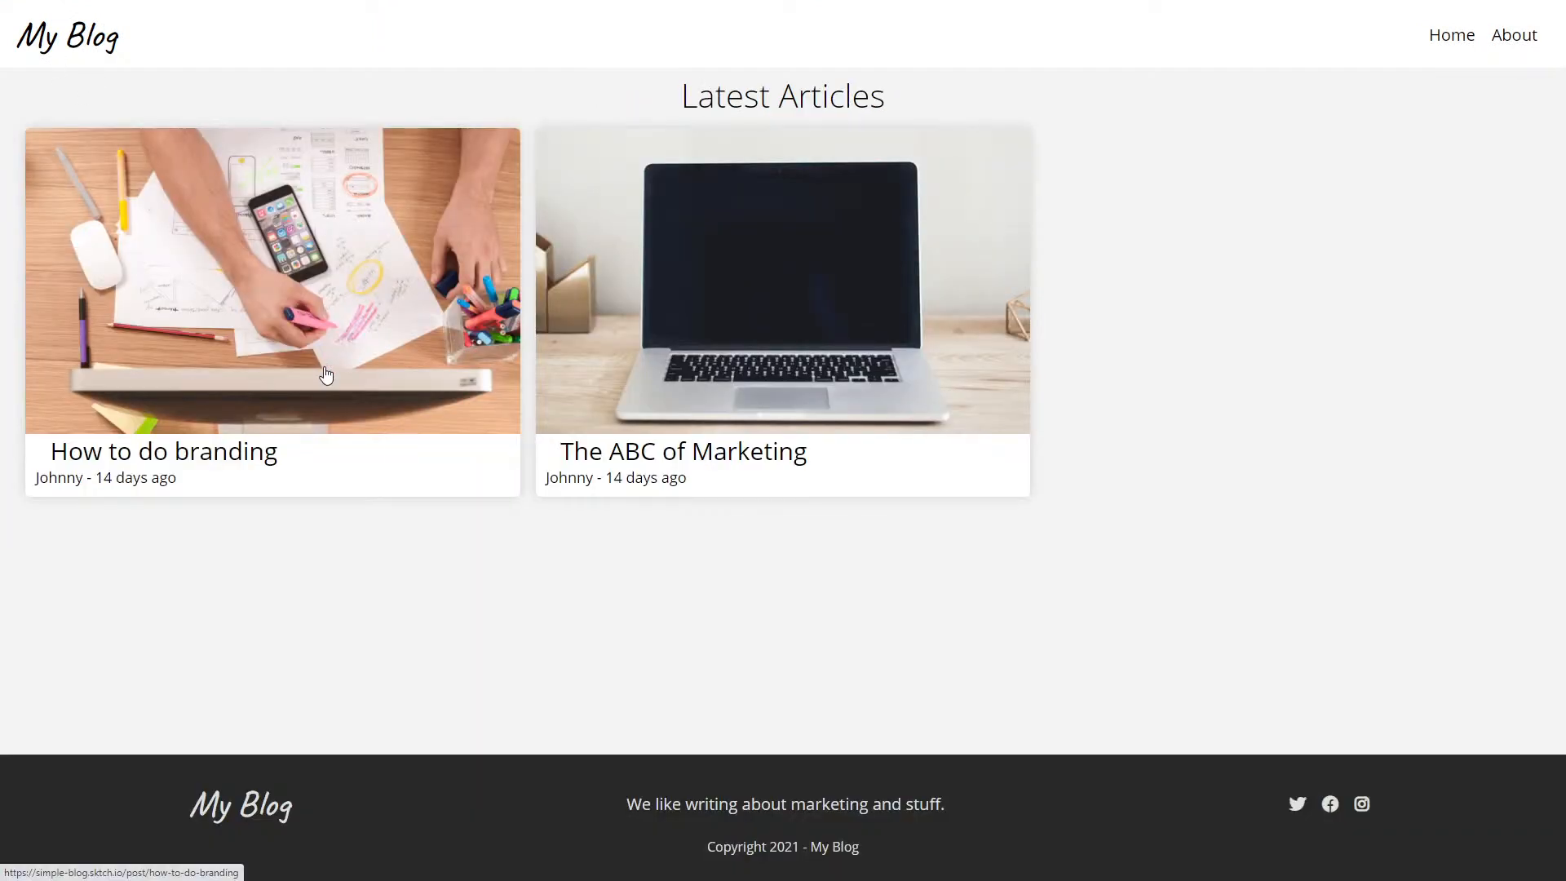
click(357, 406)
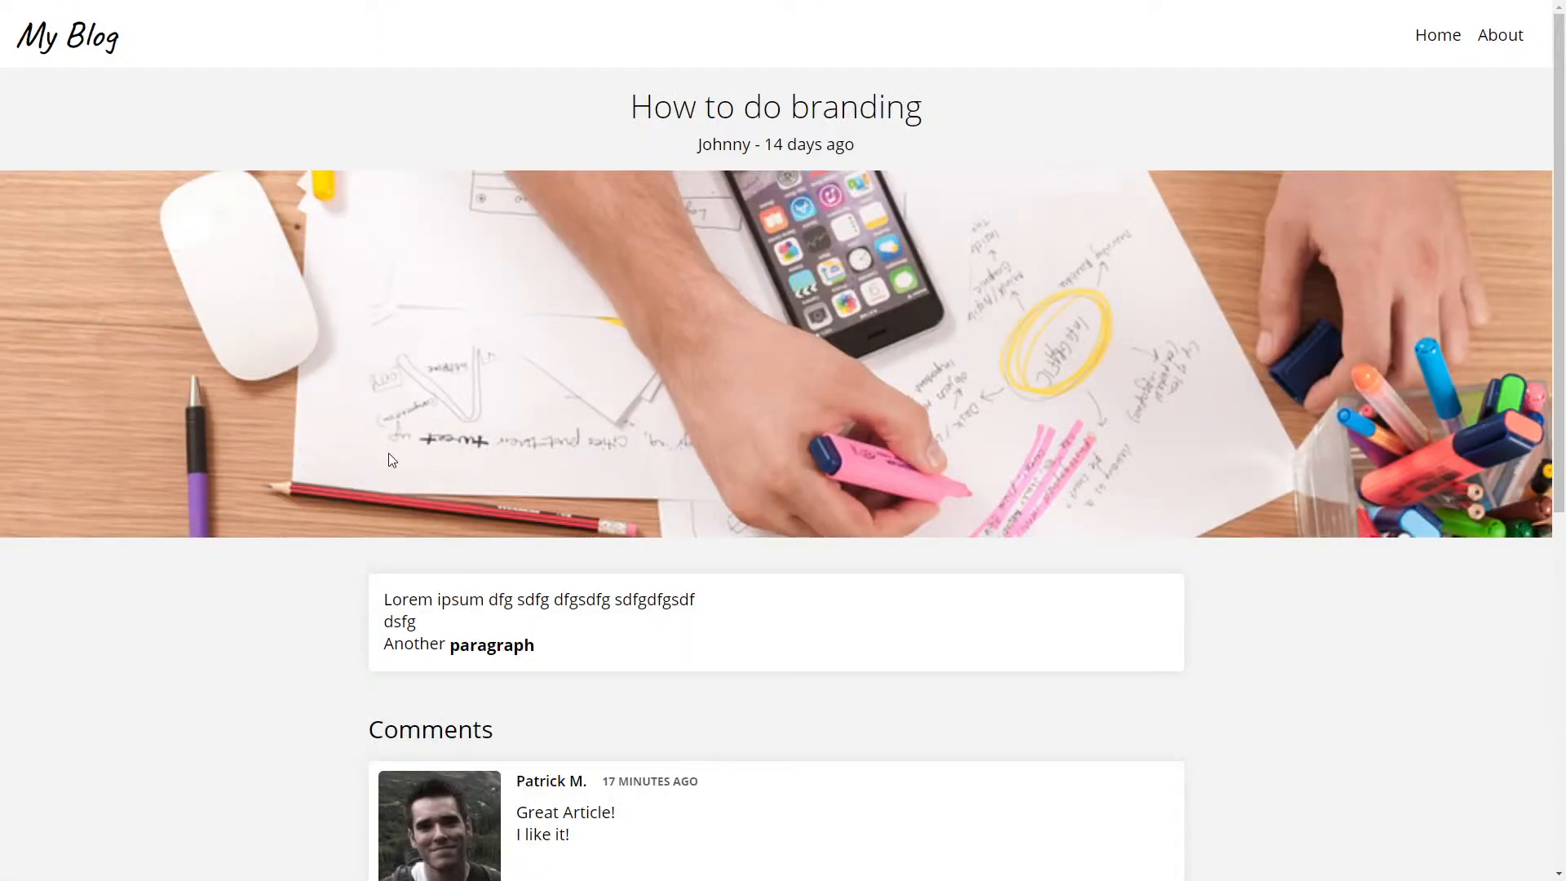
scroll(341, 455, down, 5)
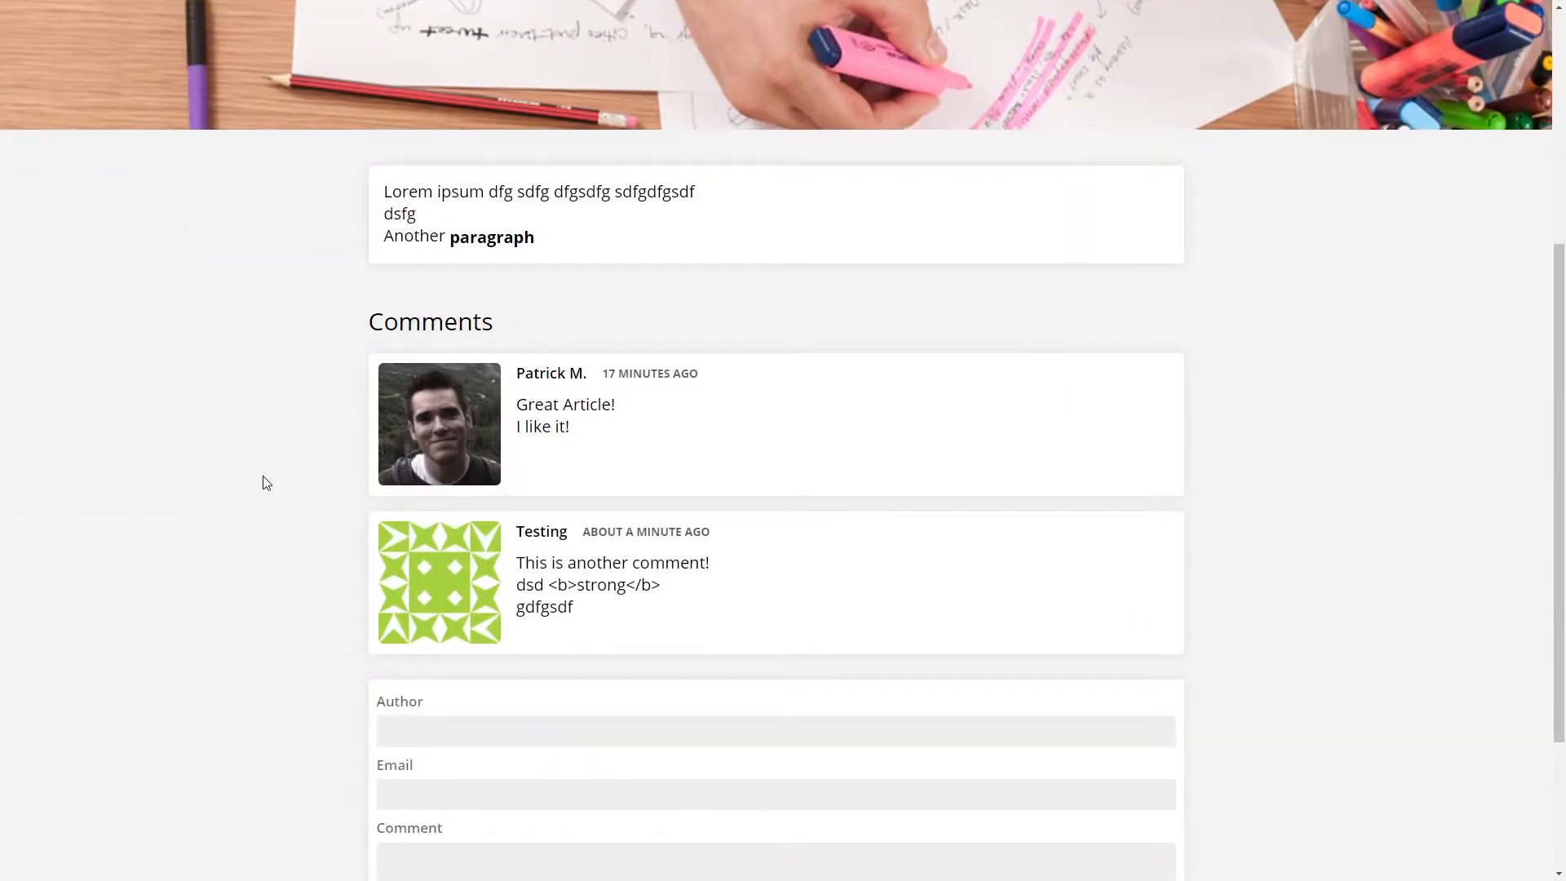